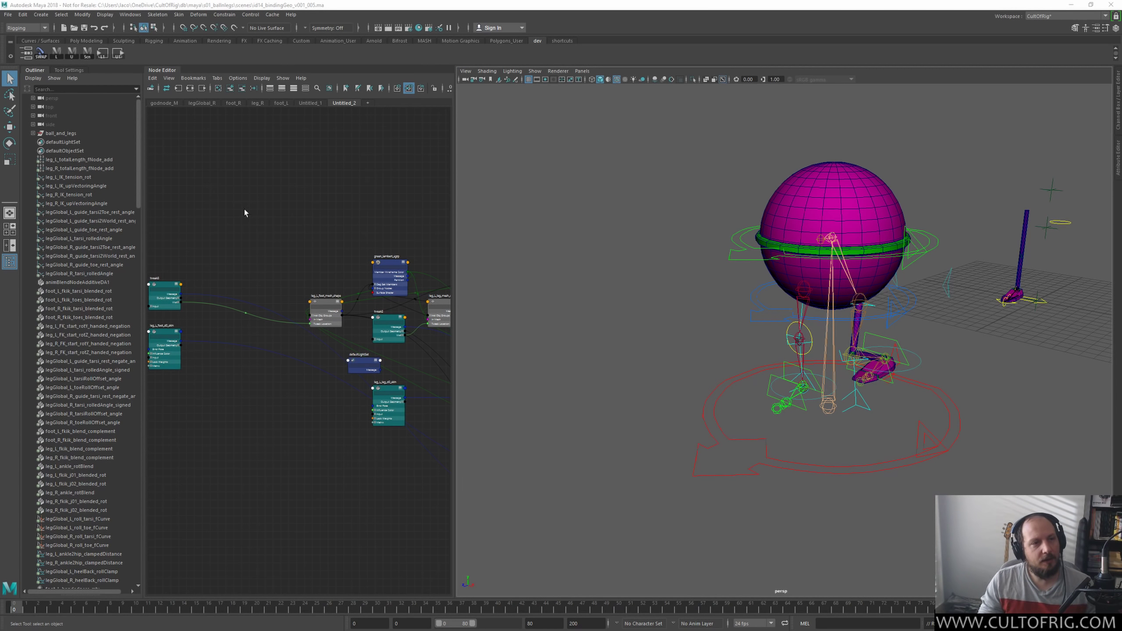
Step: Expand ball_and_legs, rig, bindings, geo and the godNode_M_ground joint chain down to foot_L_tip
left_click(33, 133)
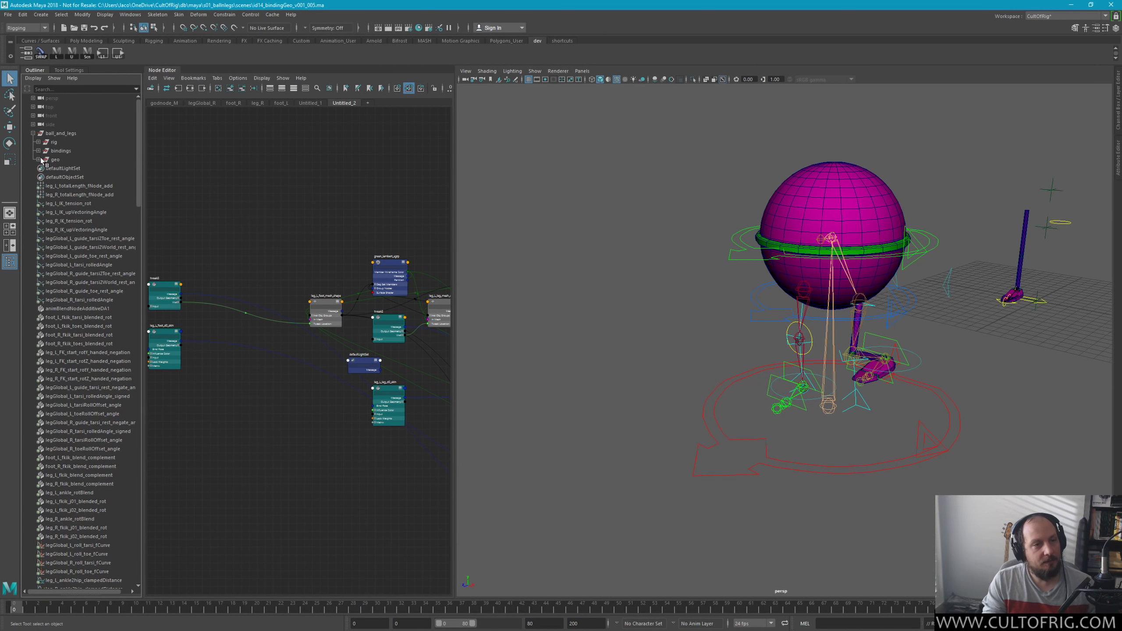
left_click(38, 150)
left_click(38, 168)
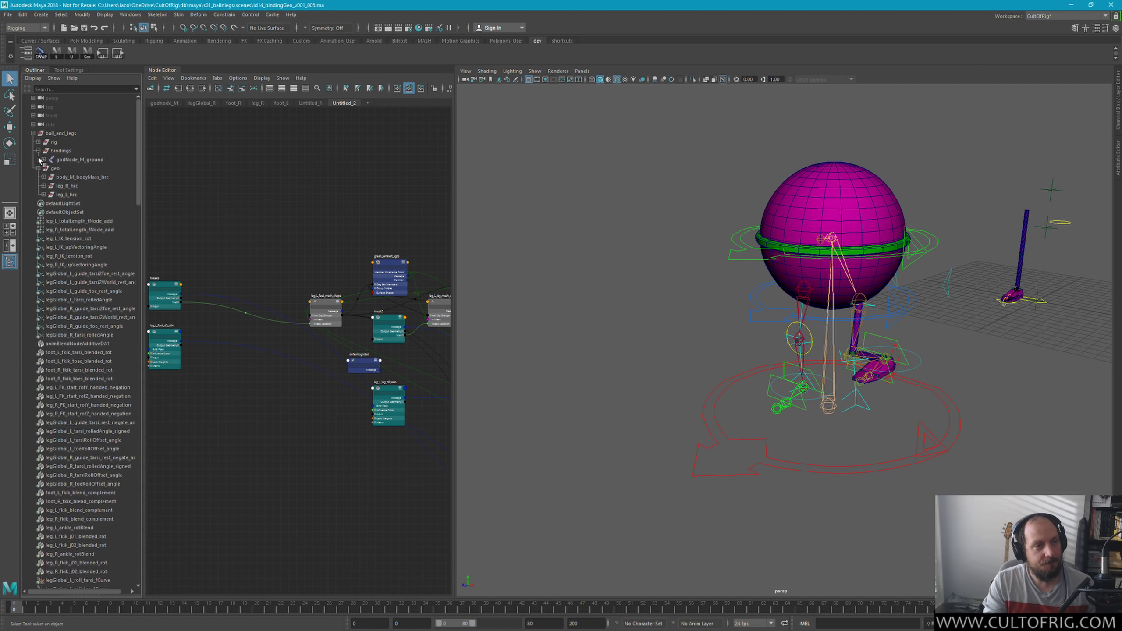
left_click(39, 142)
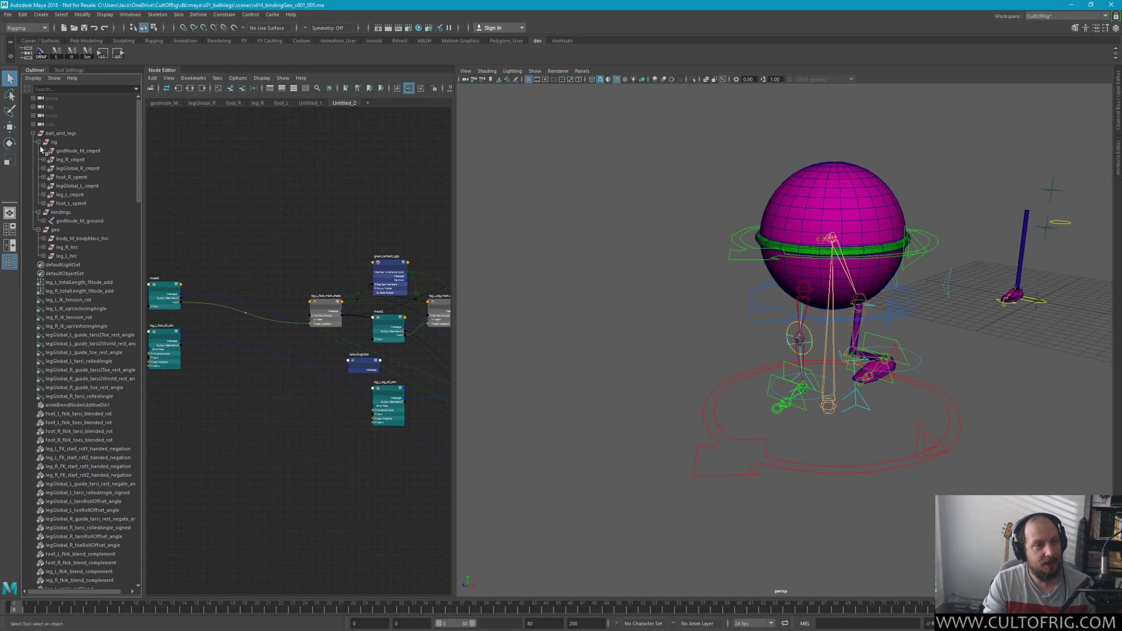
left_click(43, 220)
left_click(49, 229, "shift")
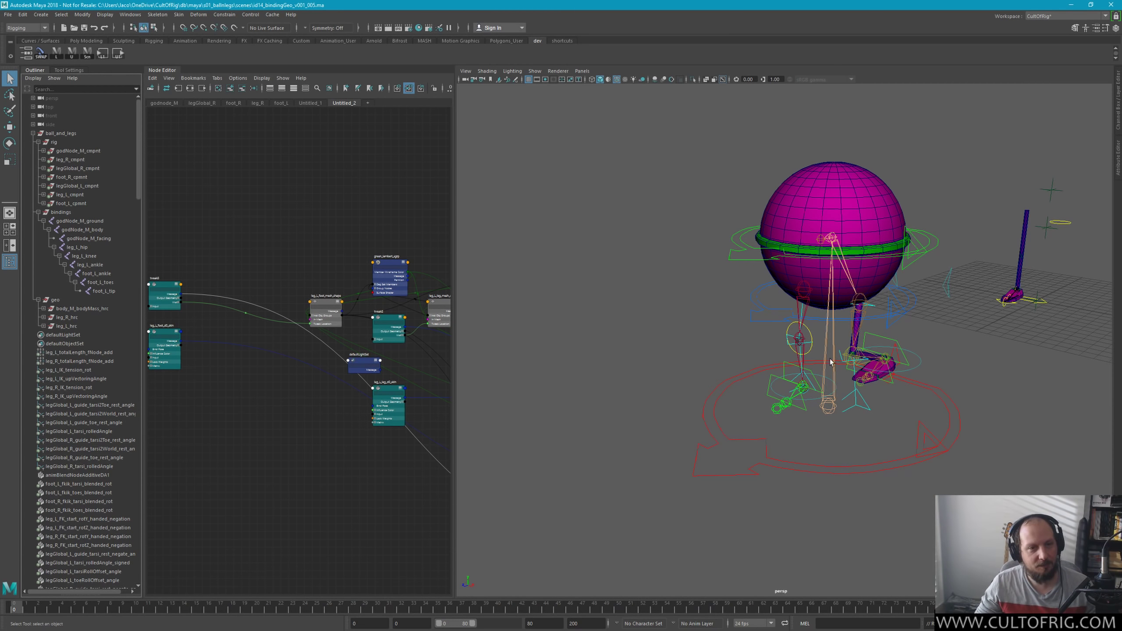
mouse_move(831, 362)
left_mouse_down("alt")
mouse_move(743, 288)
mouse_move(728, 351)
left_mouse_up("alt")
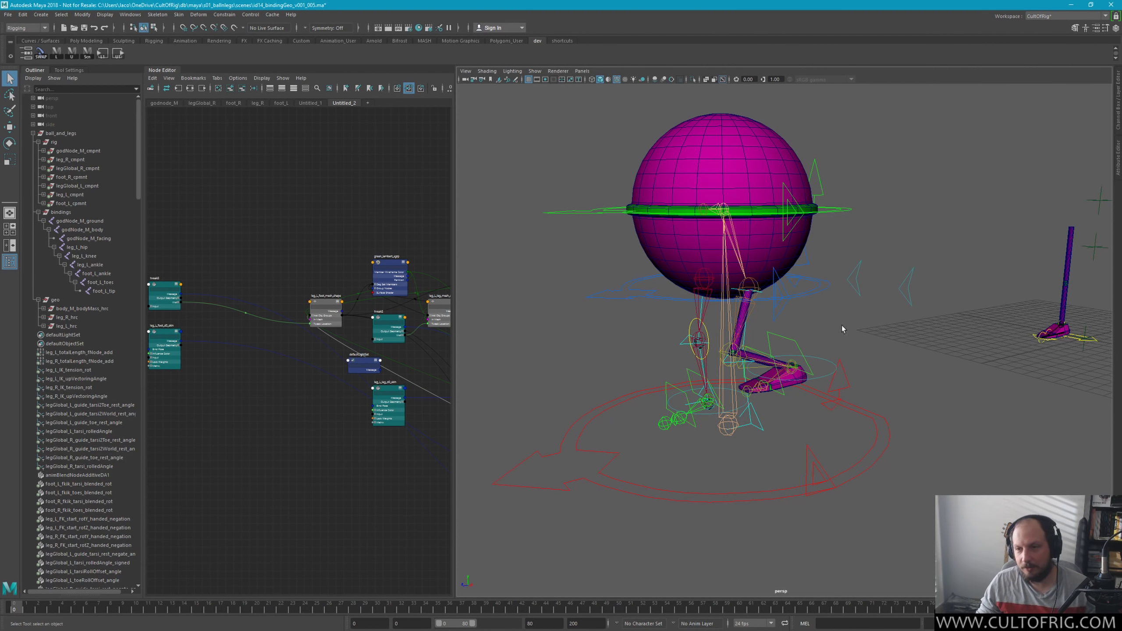
Step: Orbit around the ball-and-legs rig and re-lay out the node graph with the 3 hotkey
left_click_drag(726, 329, 745, 388, "alt")
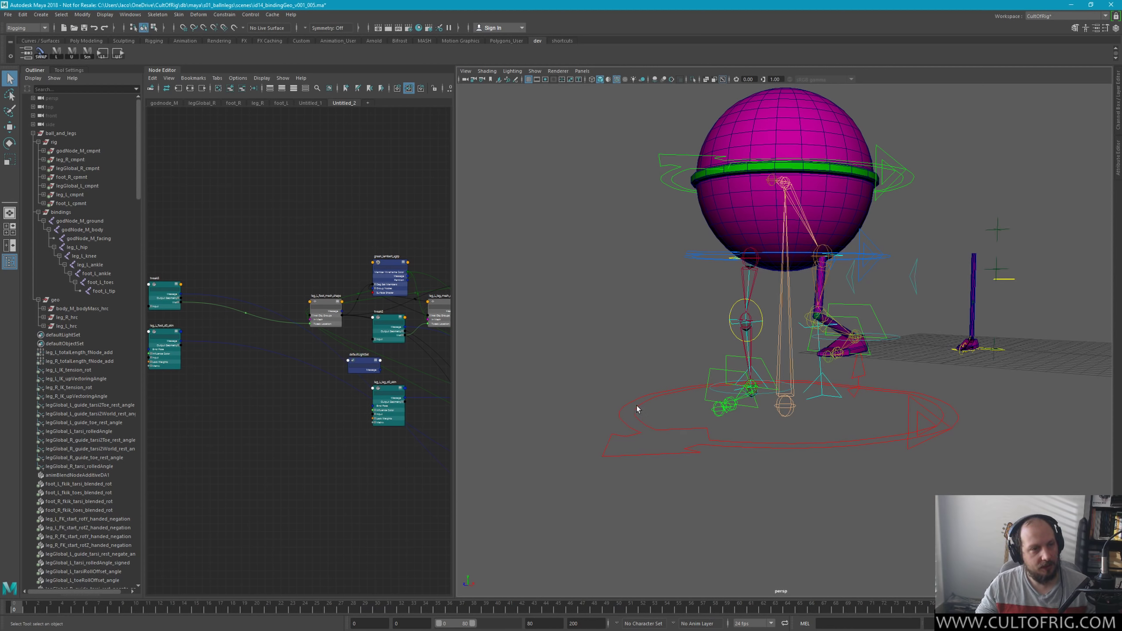
left_click_drag(734, 386, 597, 378, "alt")
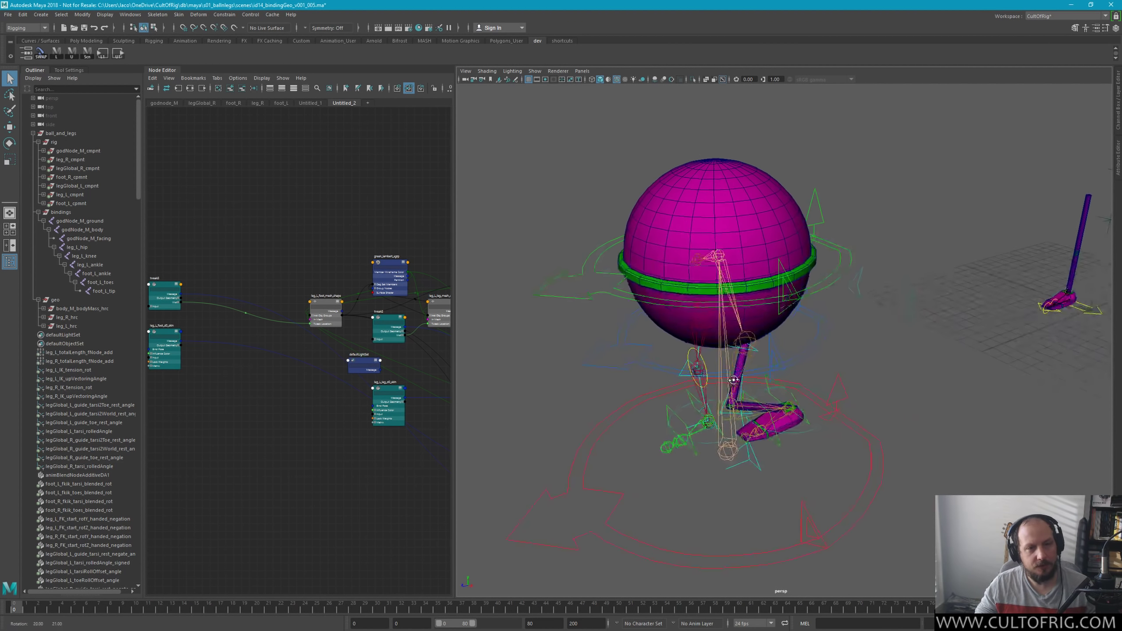
key("3")
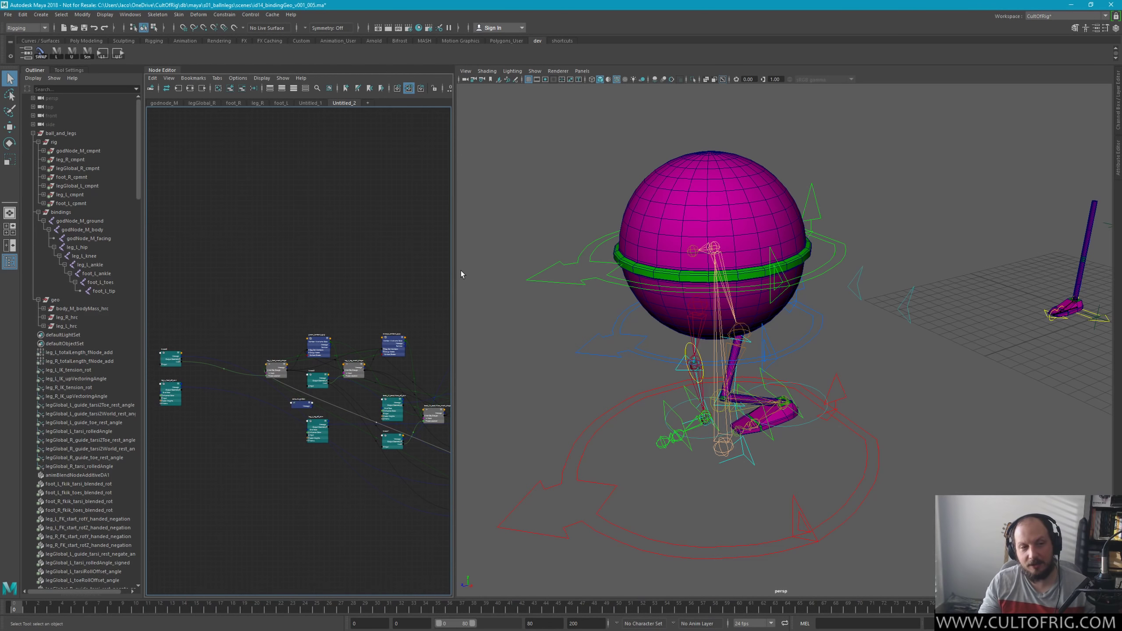
left_click_drag(664, 364, 700, 327, "alt")
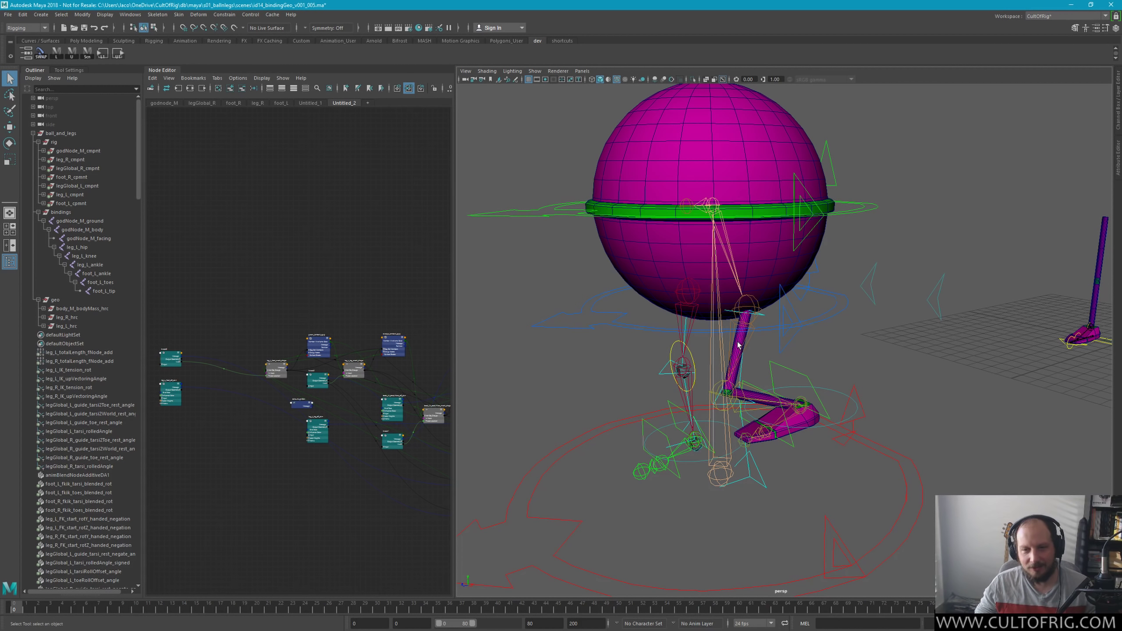
Step: Zoom the viewport in on the leg and foot, then make the Node Editor the active panel
left_click_drag(728, 377, 691, 350, "alt")
scroll(671, 381, "up", 2)
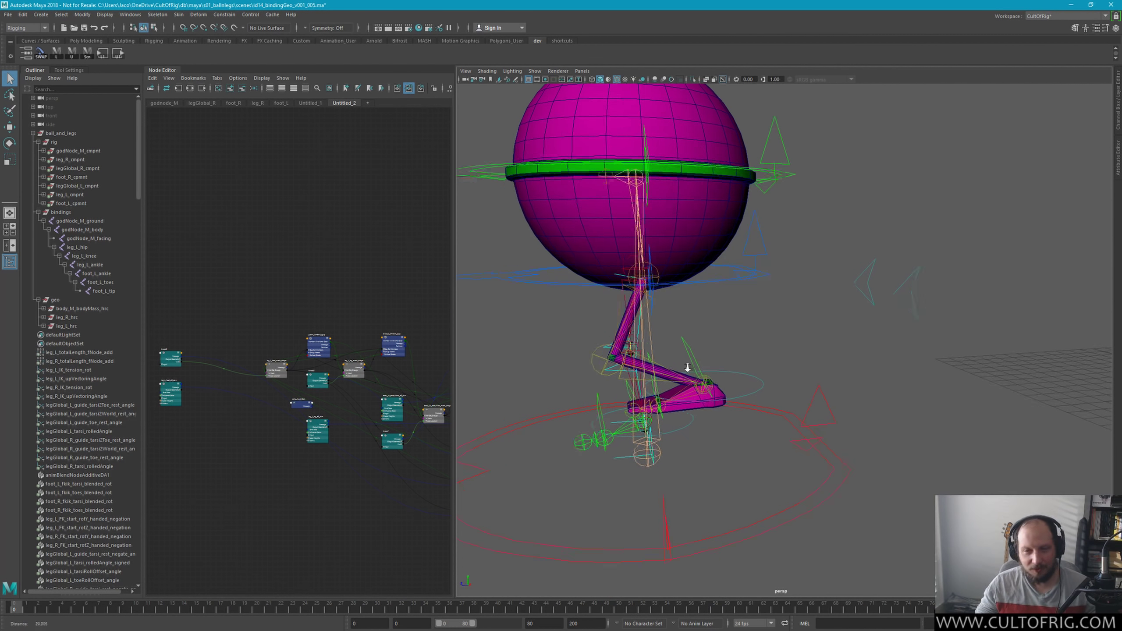
scroll(728, 355, "up", 2)
scroll(699, 378, "up", 2)
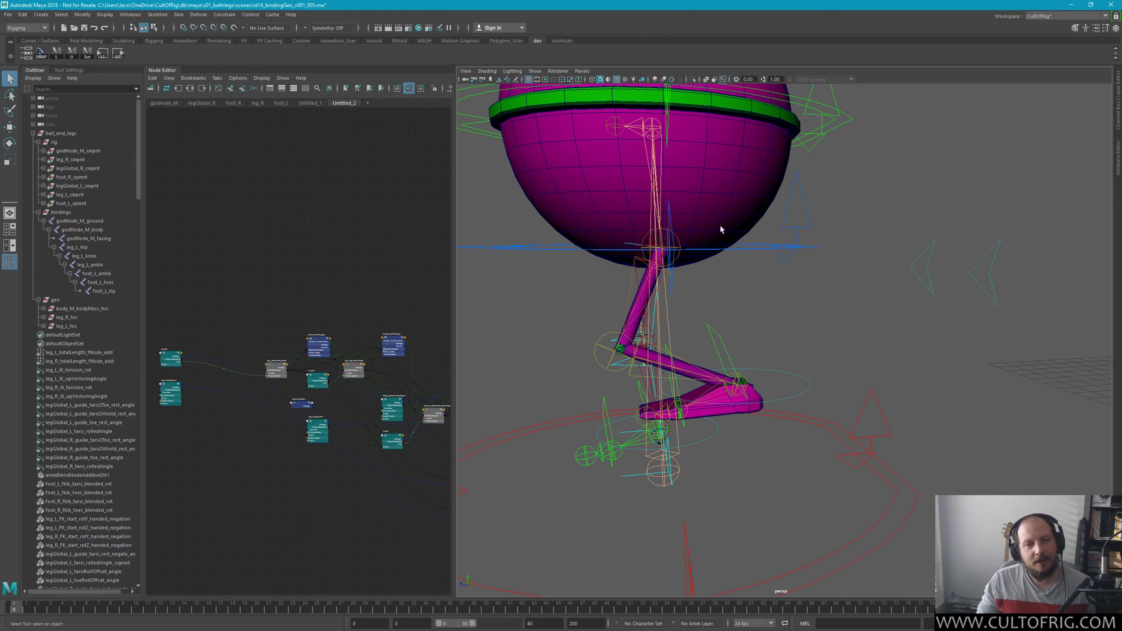
middle_click_drag(730, 292, 694, 292, "alt")
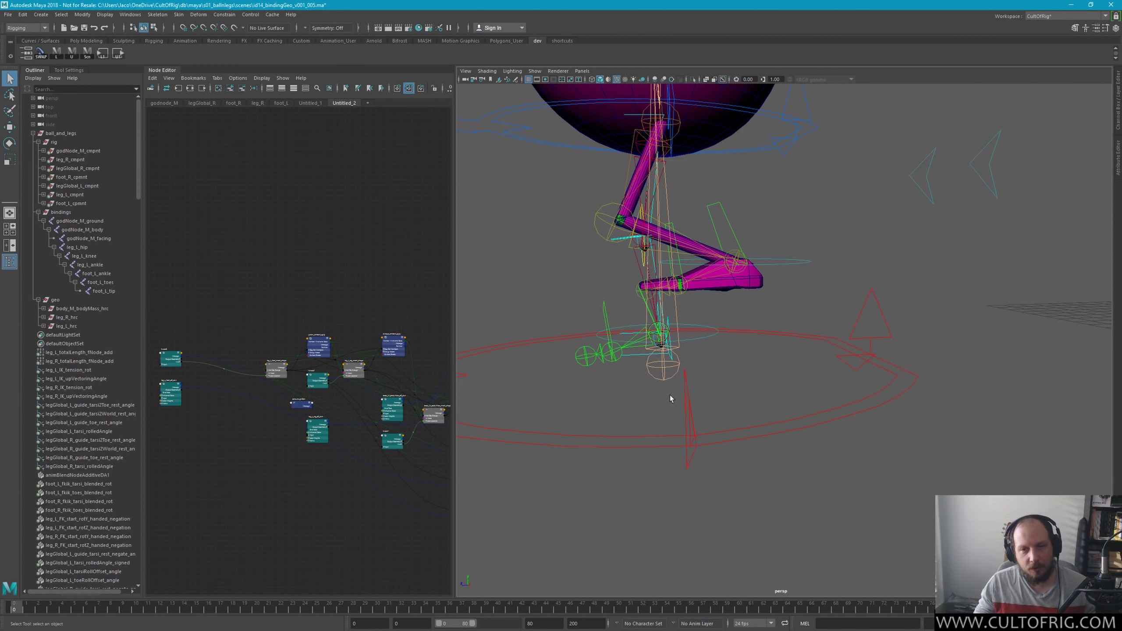
left_click(359, 444)
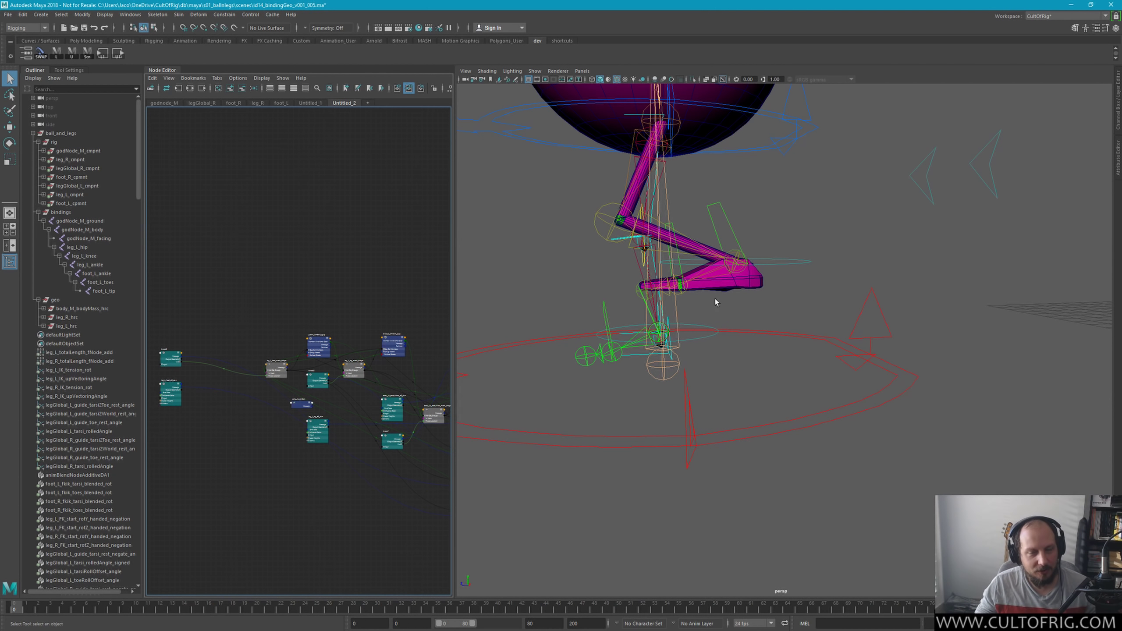
left_click_drag(685, 312, 752, 295, "alt")
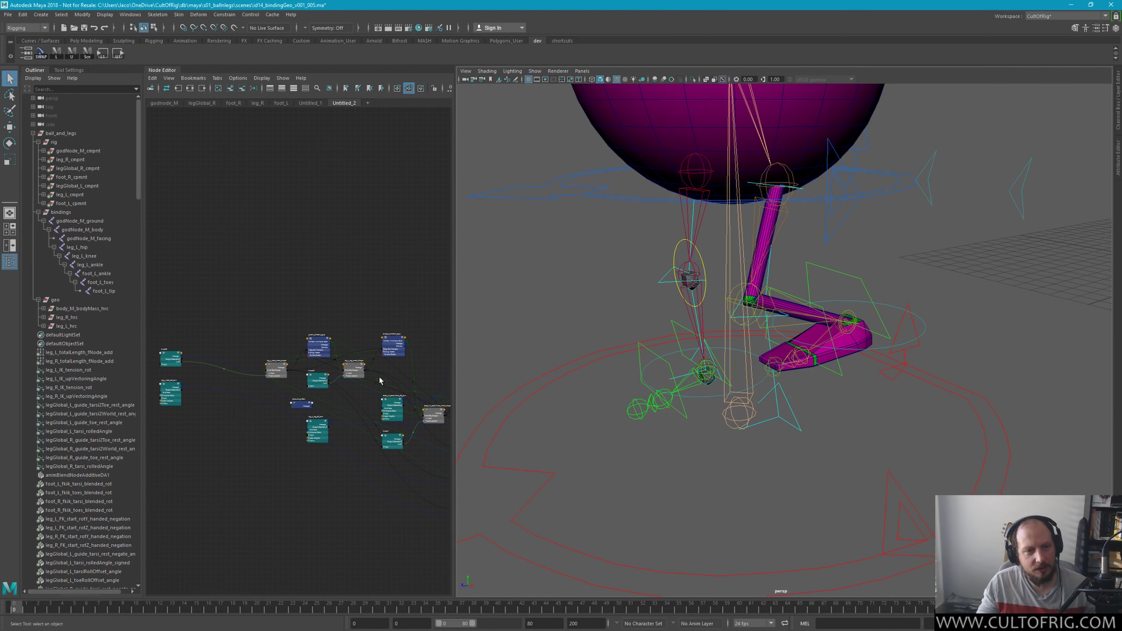
middle_click_drag(99, 227, 63, 222)
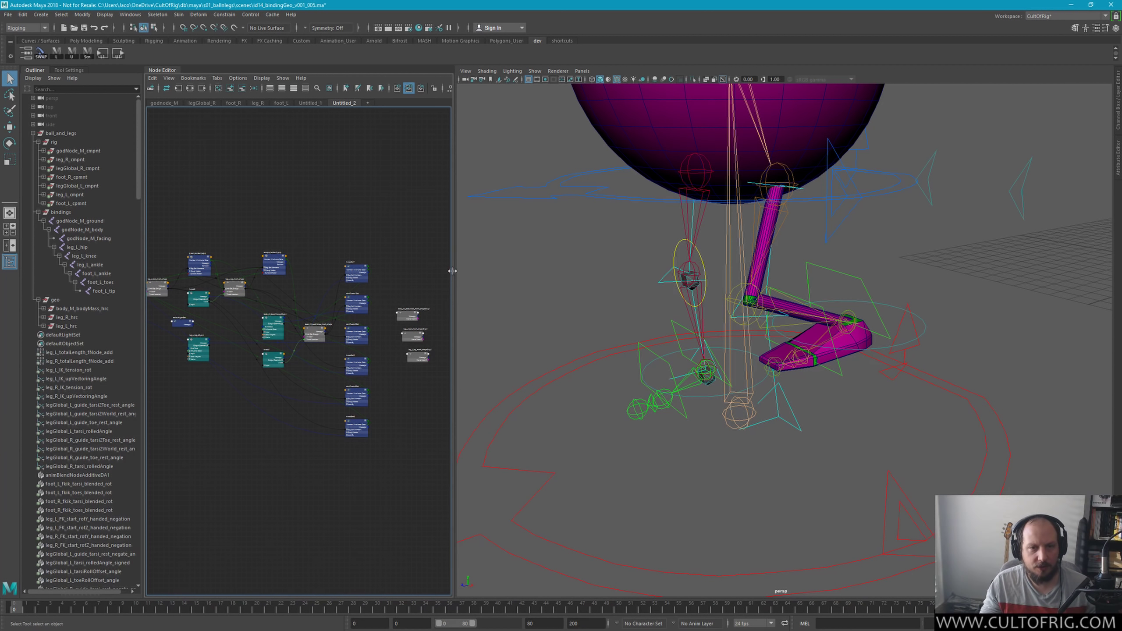
Step: Widen the Node Editor beside the 3D view and check that cgrpc_guidance_plugin.py is loaded
left_click_drag(451, 272, 574, 300)
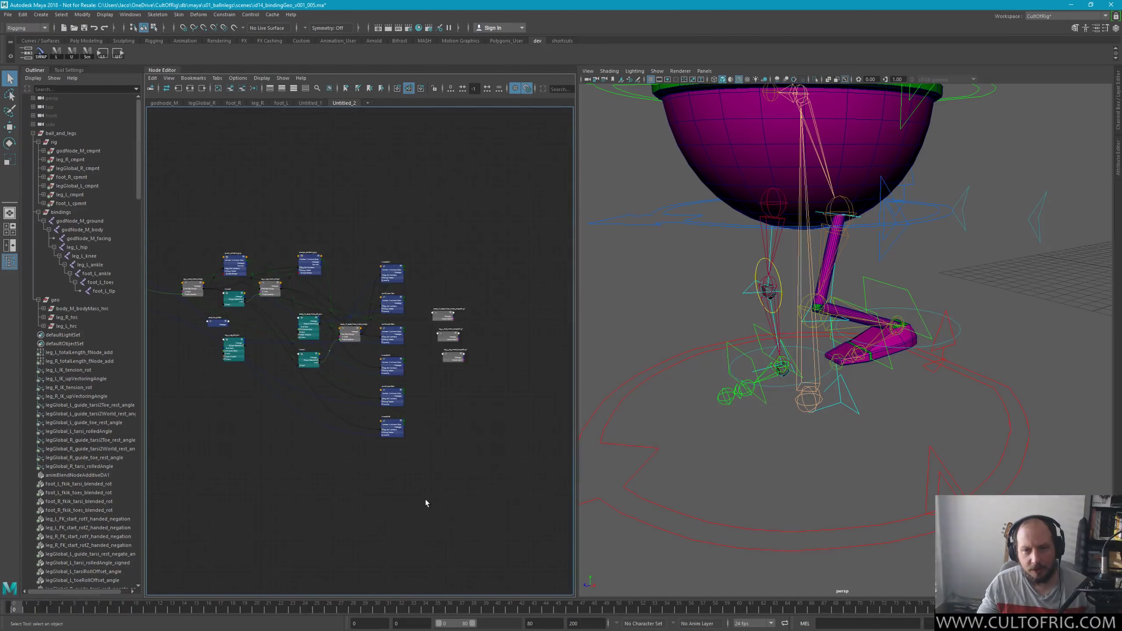
right_click_drag(425, 503, 530, 491, "alt")
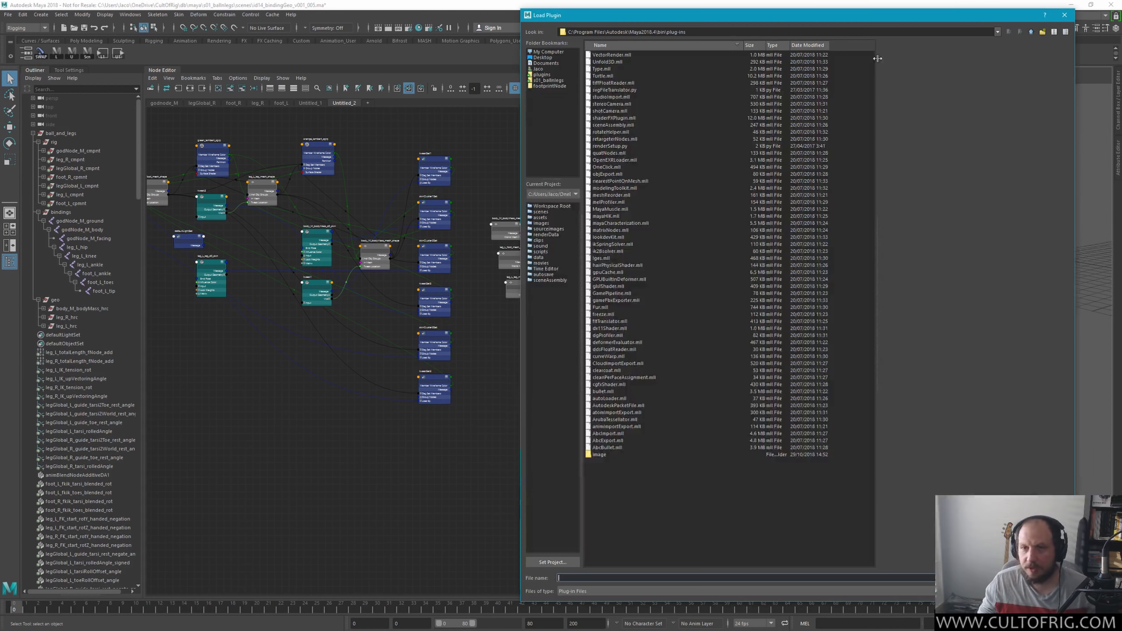
key("Escape")
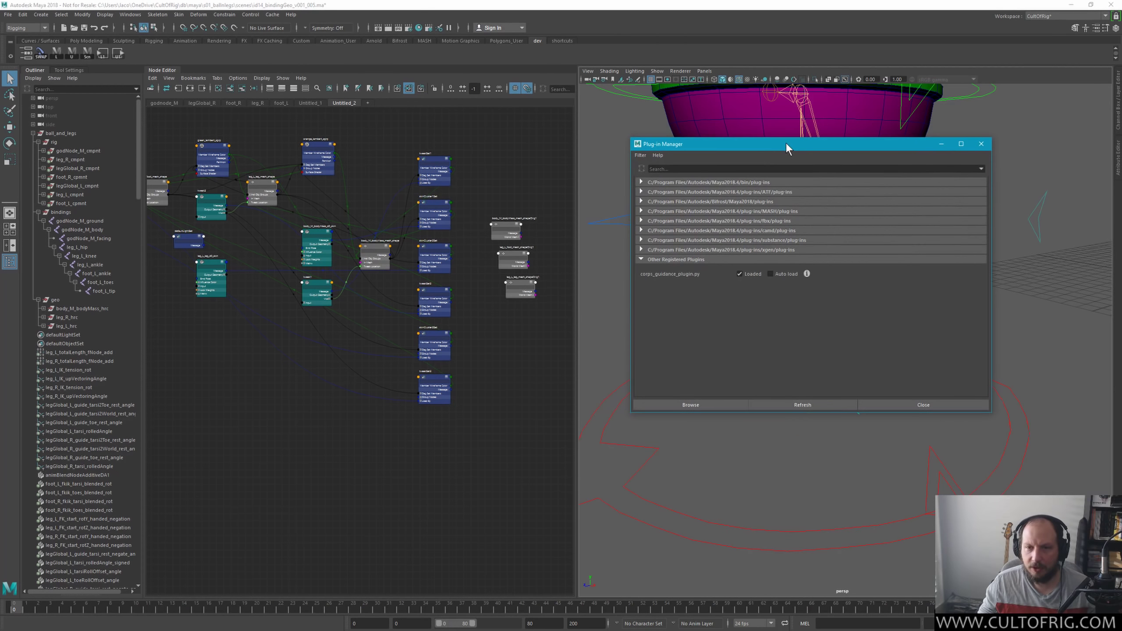
mouse_move(786, 142)
left_mouse_down()
mouse_move(1121, 327)
mouse_move(1121, 129)
left_mouse_up()
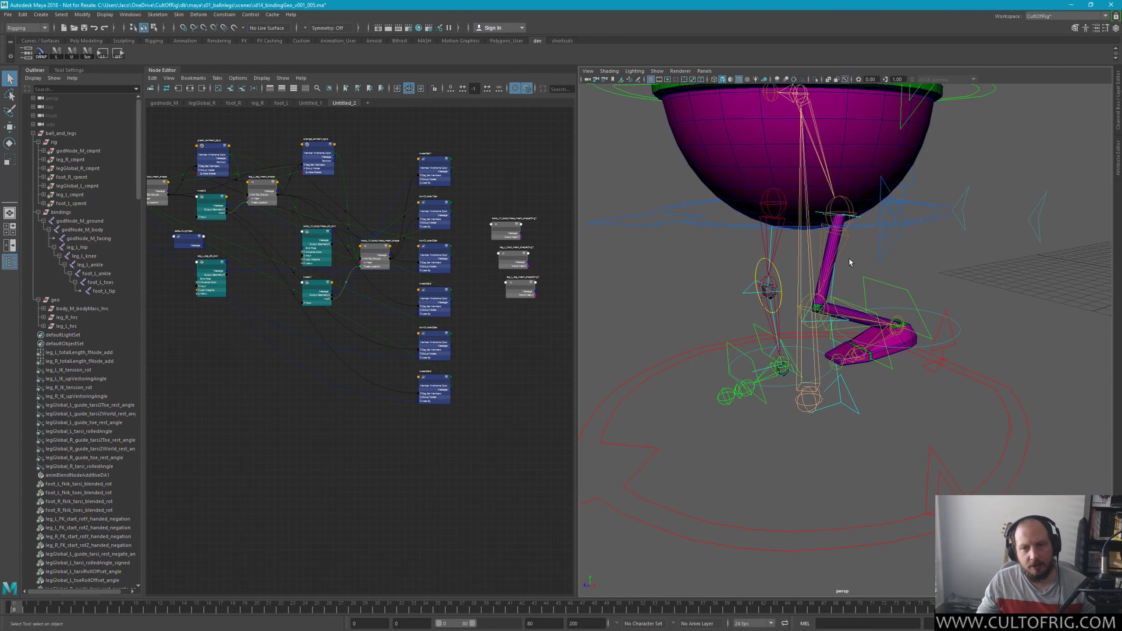
Step: Select the bindings joints godNode_M_ground through foot_L_tip and graph their input and output connections
scroll(459, 412, "down", 3)
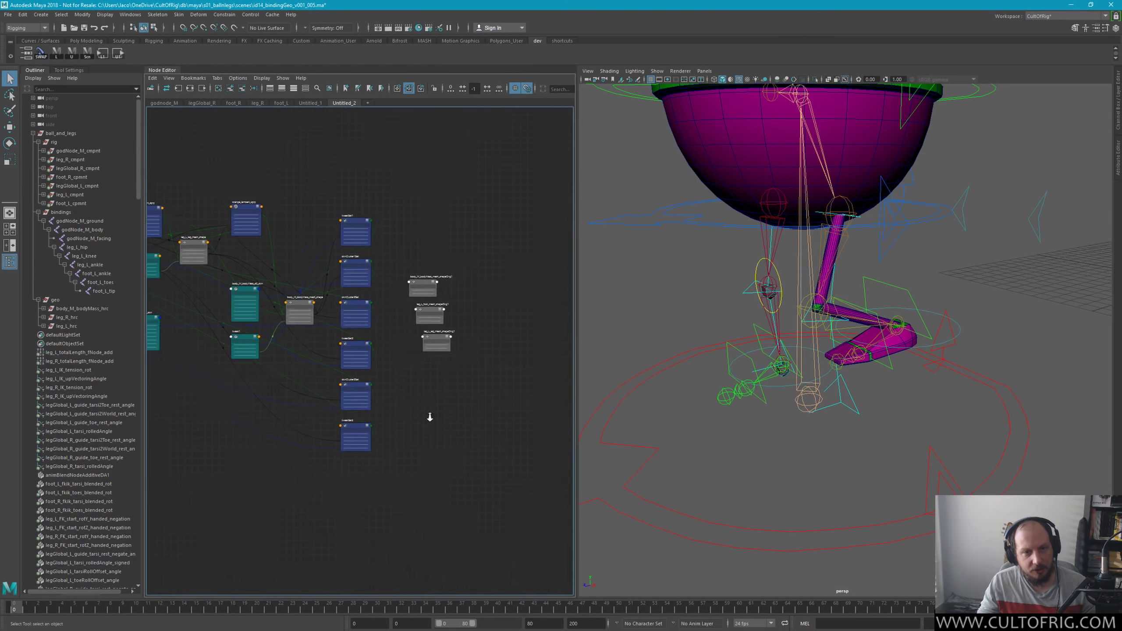
scroll(428, 416, "down", 2)
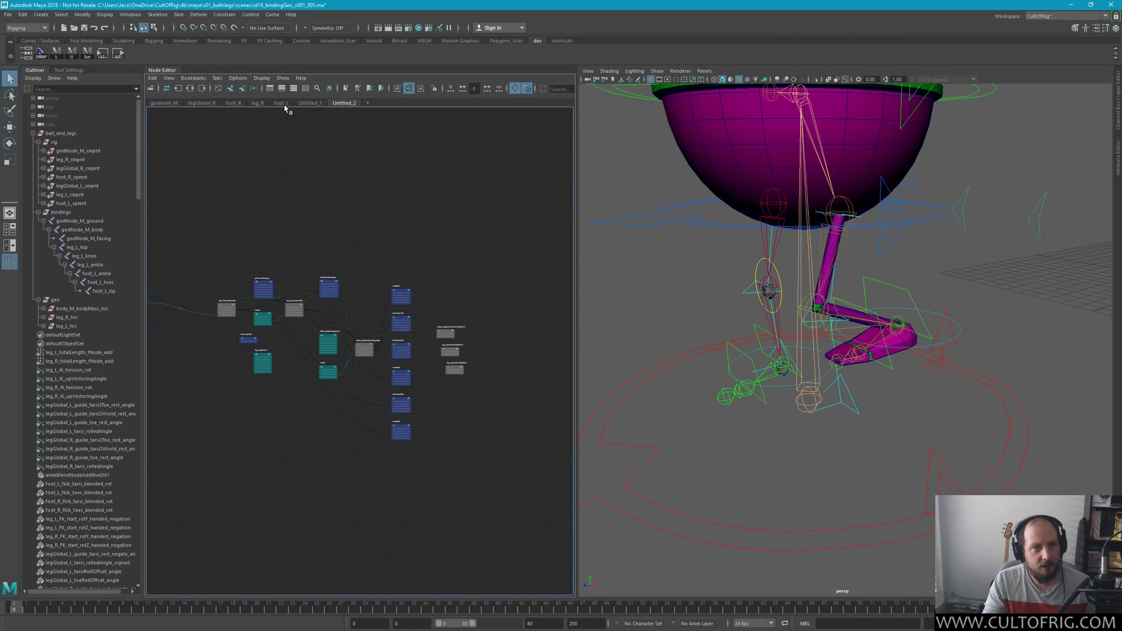
scroll(446, 442, "up", 3)
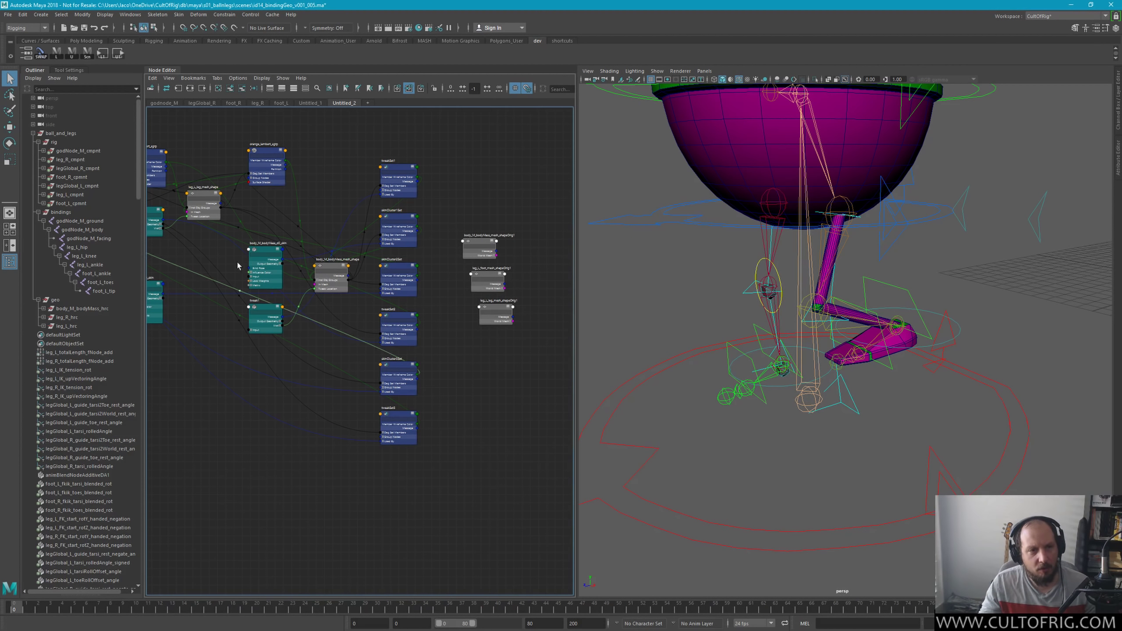
left_click(89, 222)
left_click(95, 292, "shift")
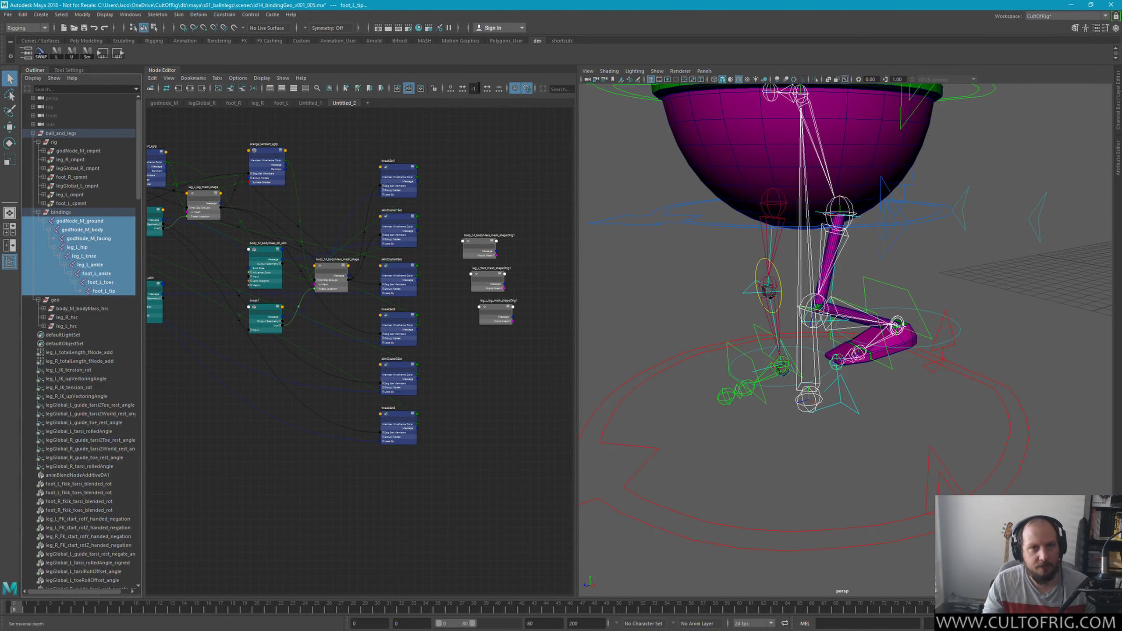
left_click(397, 88)
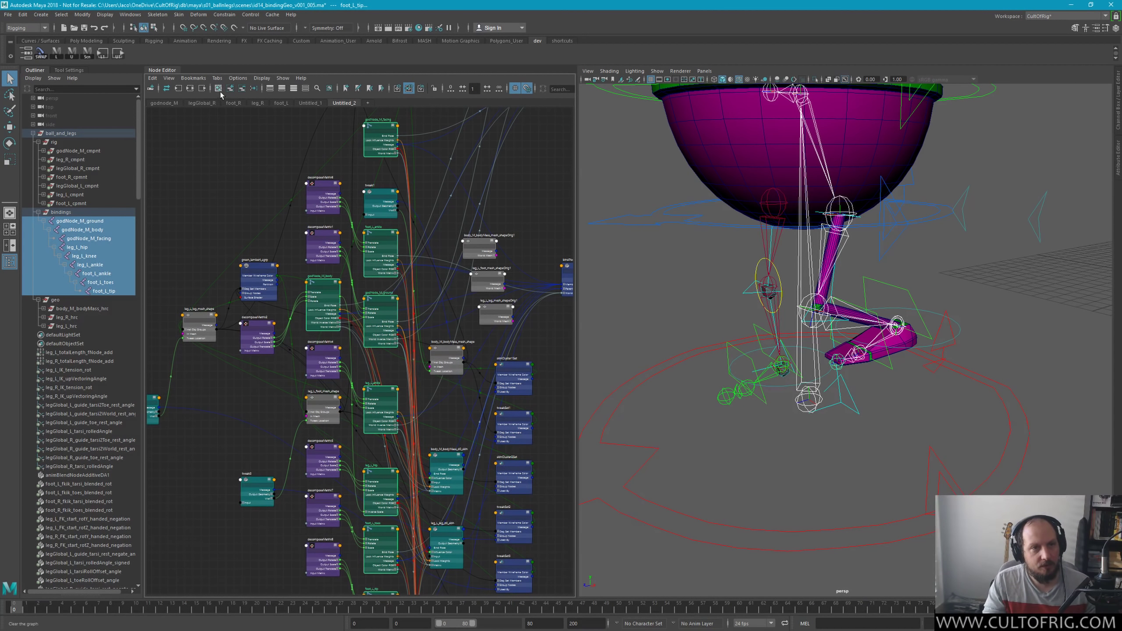
Step: Clear the node graph, then marquee-select the column of decomposeMatrix and joint nodes
left_click(190, 88)
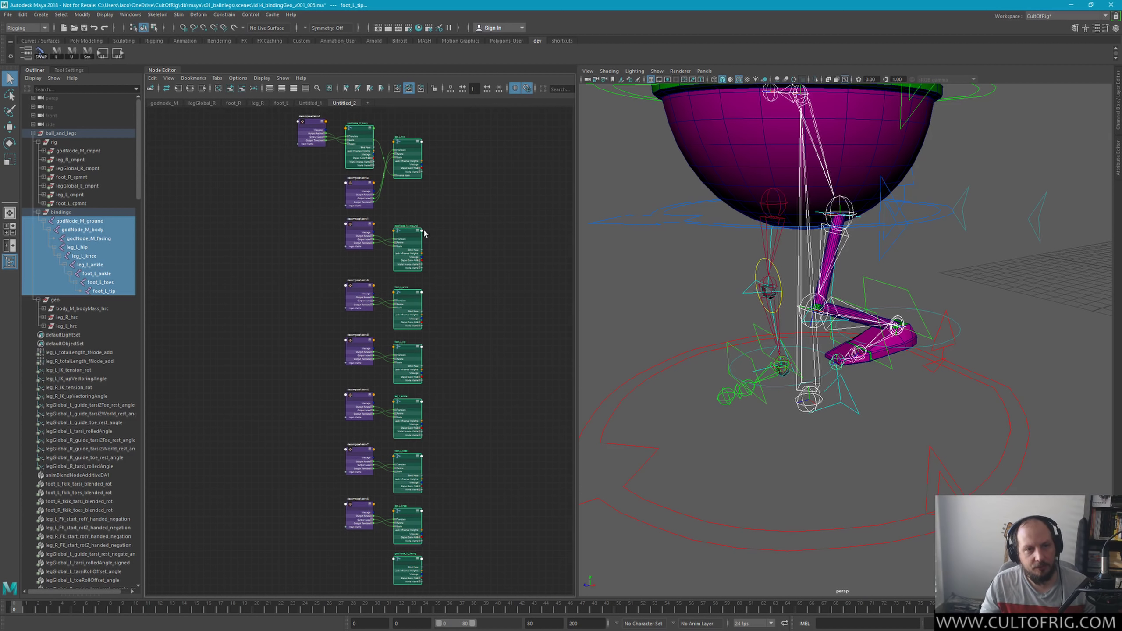
scroll(476, 299, "up", 3)
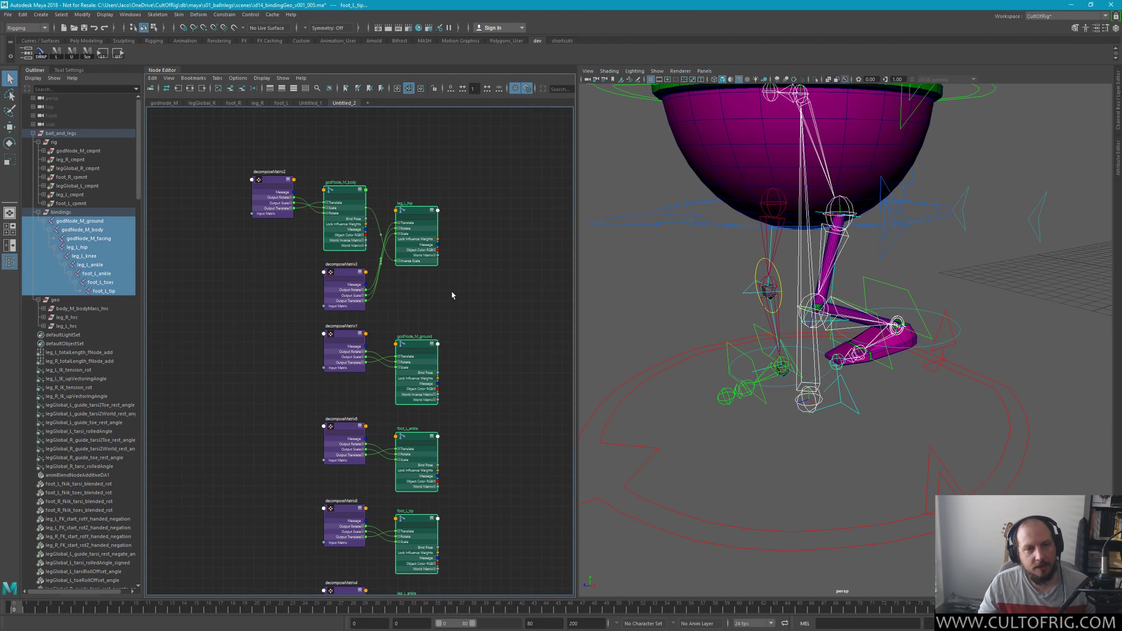
scroll(457, 298, "down", 2)
scroll(458, 191, "down", 2)
scroll(400, 199, "down", 2)
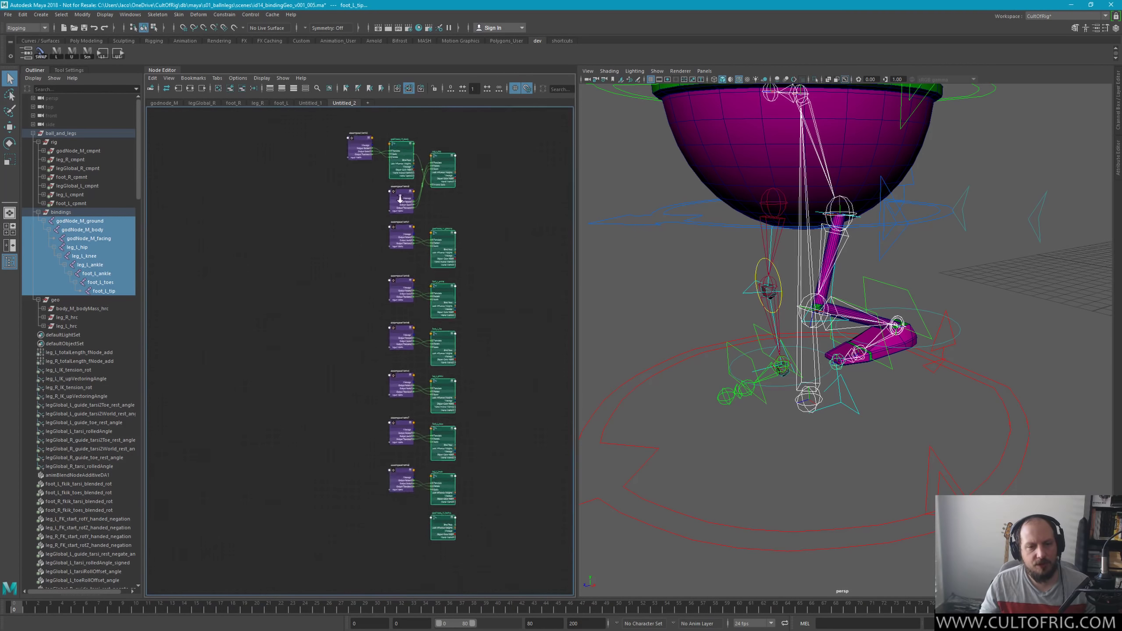
scroll(397, 194, "down", 1)
left_click_drag(362, 142, 491, 550)
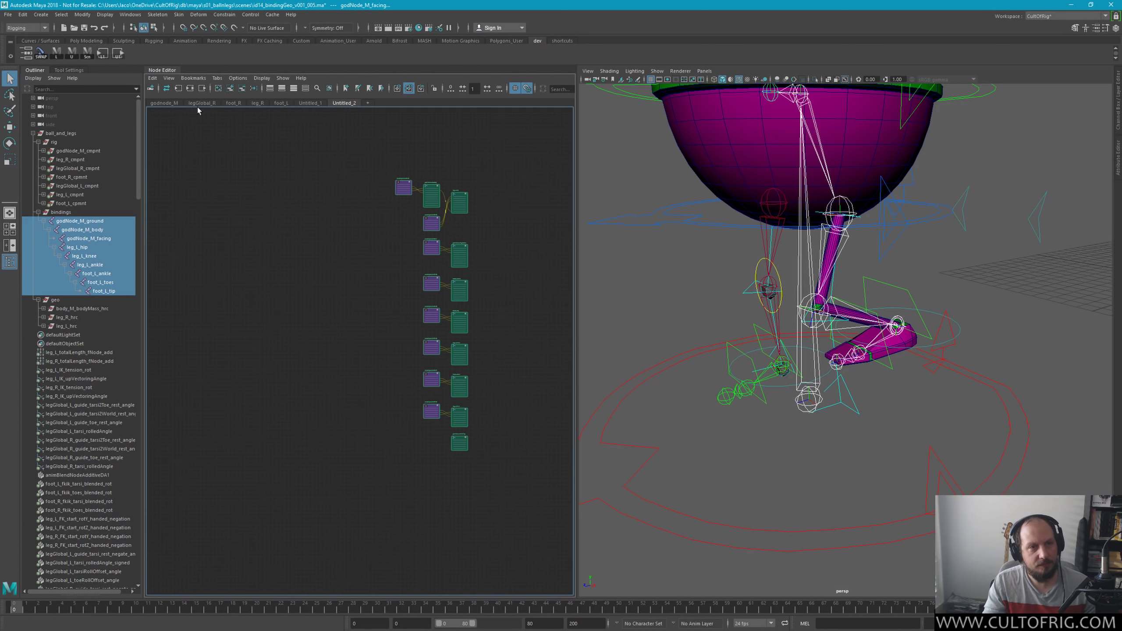
Step: Re-graph the selected nodes and move godNode_M_facing below the node column
left_click(178, 88)
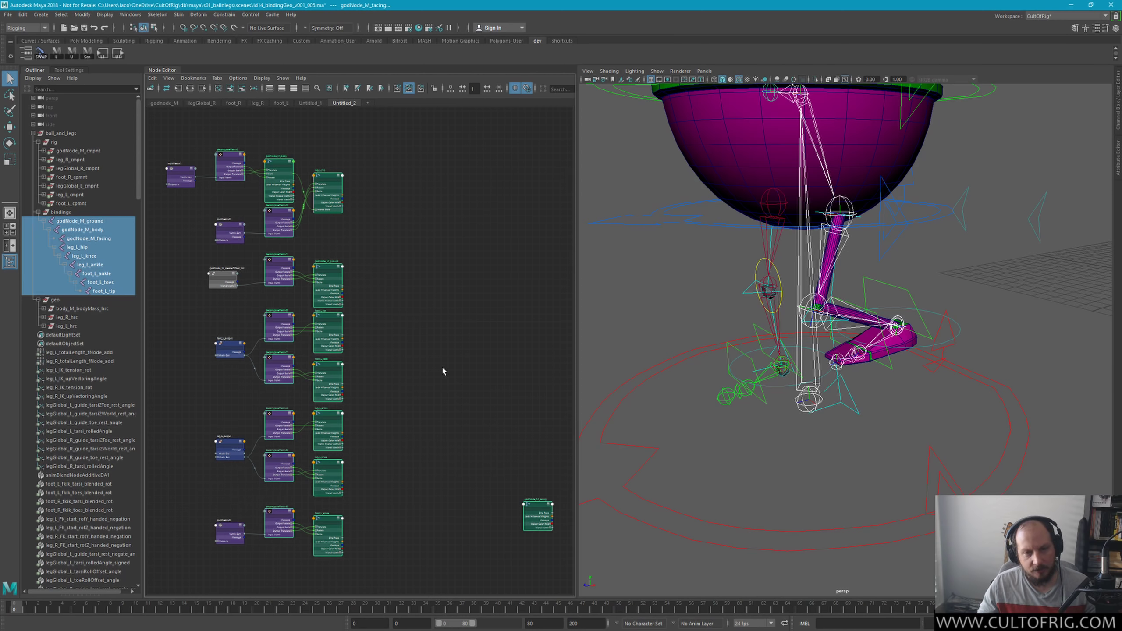
middle_click_drag(442, 365, 410, 249, "alt")
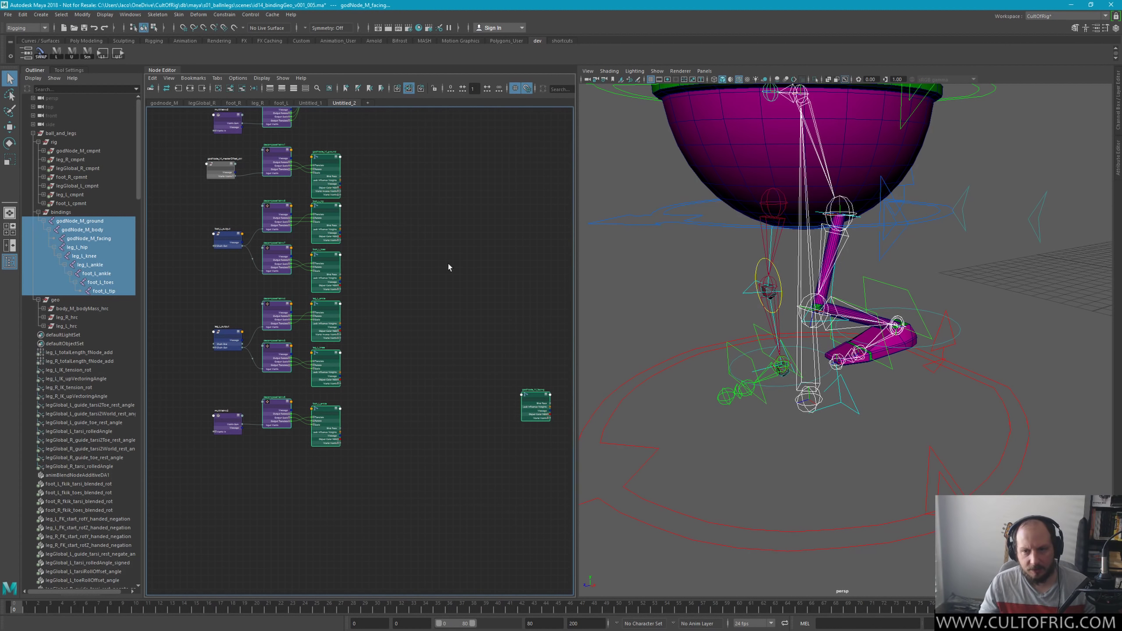
left_click(527, 398)
left_click_drag(527, 398, 319, 470)
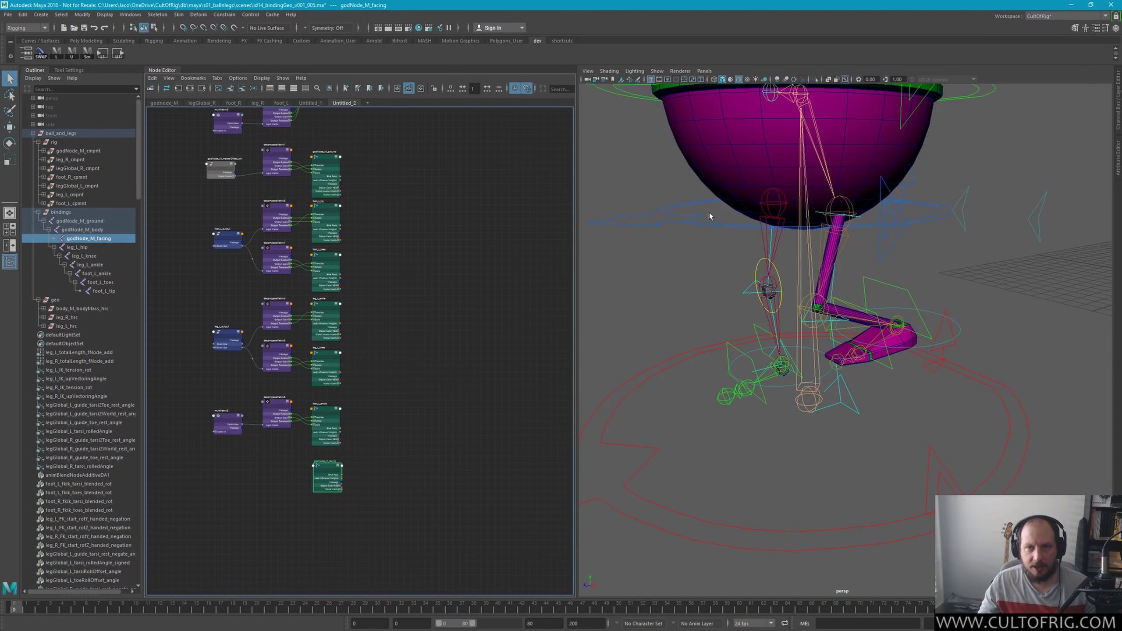
left_click_drag(710, 216, 804, 228, "alt")
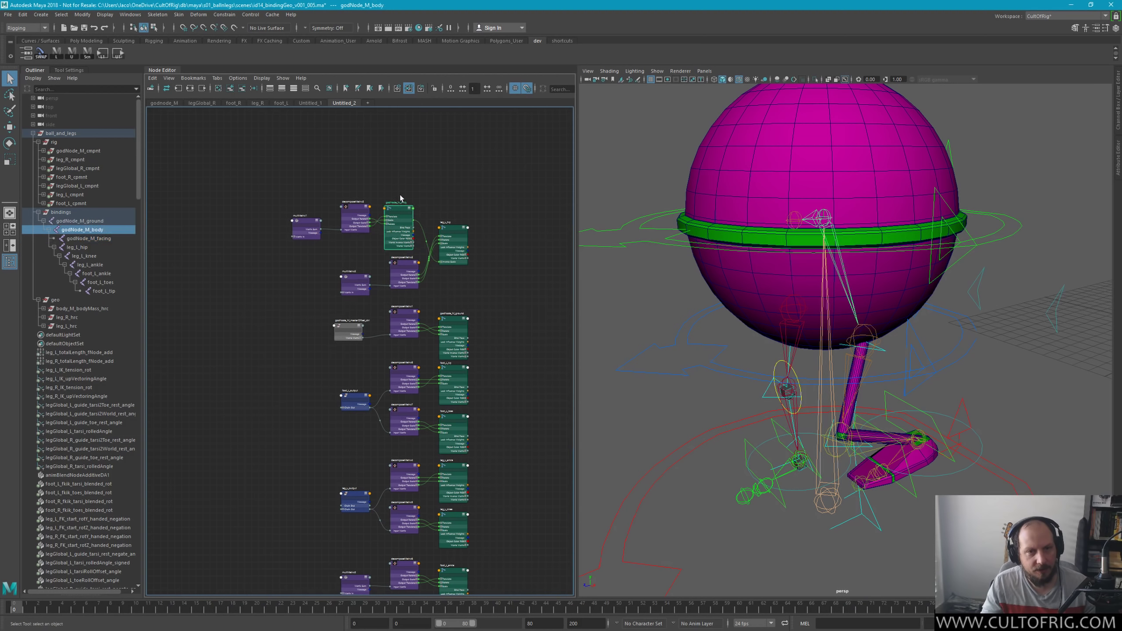
Step: Nudge godNode_M_body slightly up and bring the lower decomposeMatrix and joint nodes into view
left_click_drag(401, 214, 403, 202)
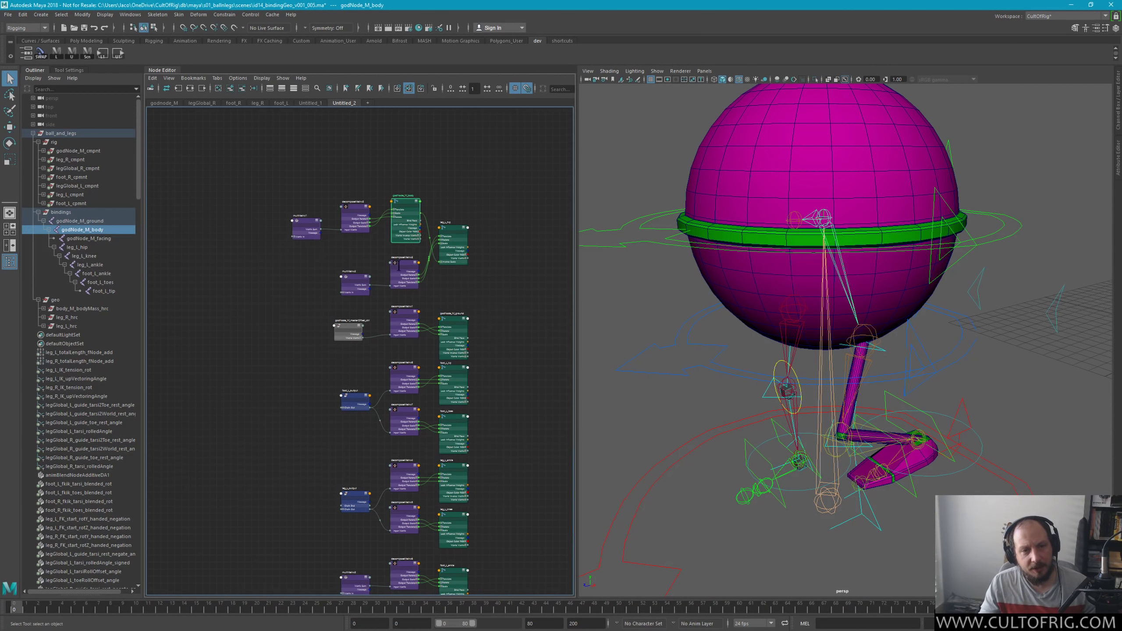
scroll(399, 266, "up", 5)
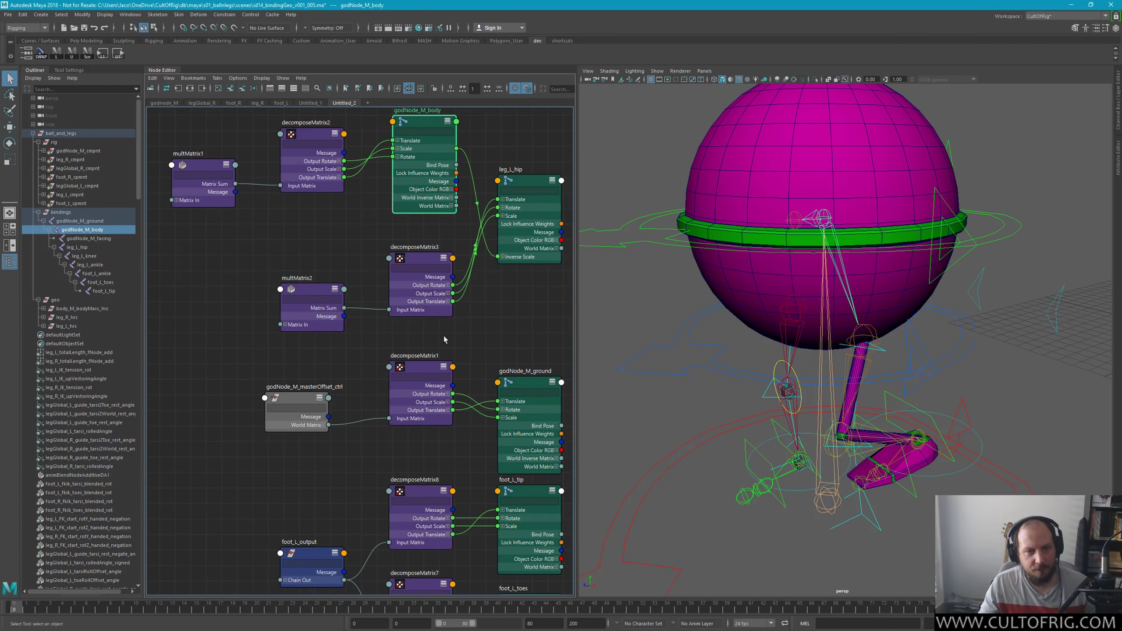
scroll(443, 338, "down", 3)
middle_click_drag(443, 339, 441, 290)
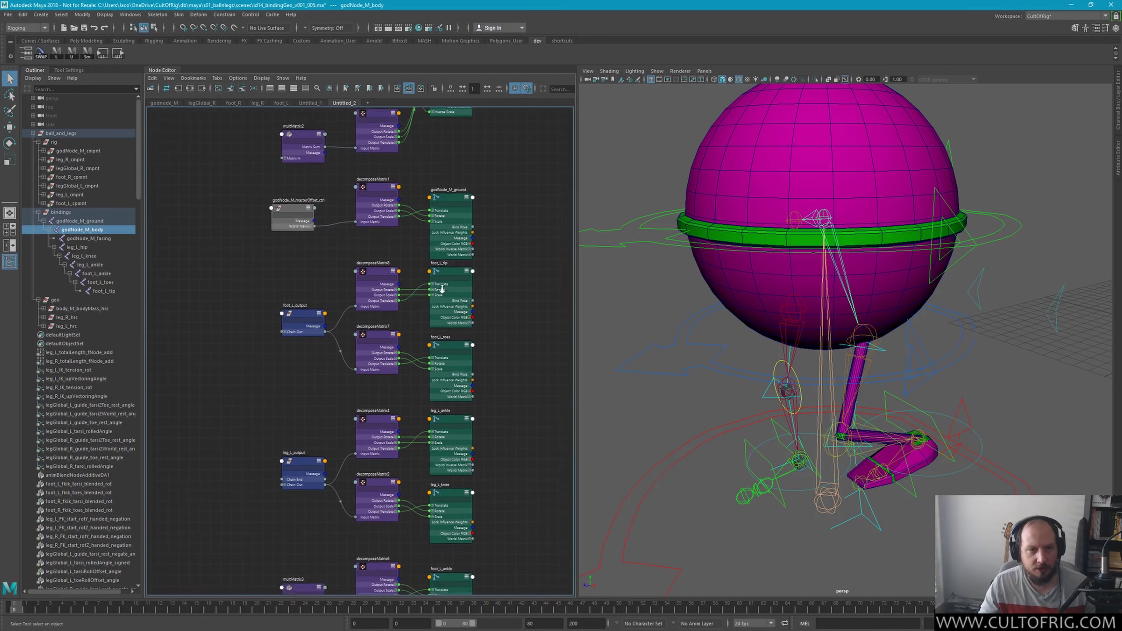
scroll(442, 290, "down", 3)
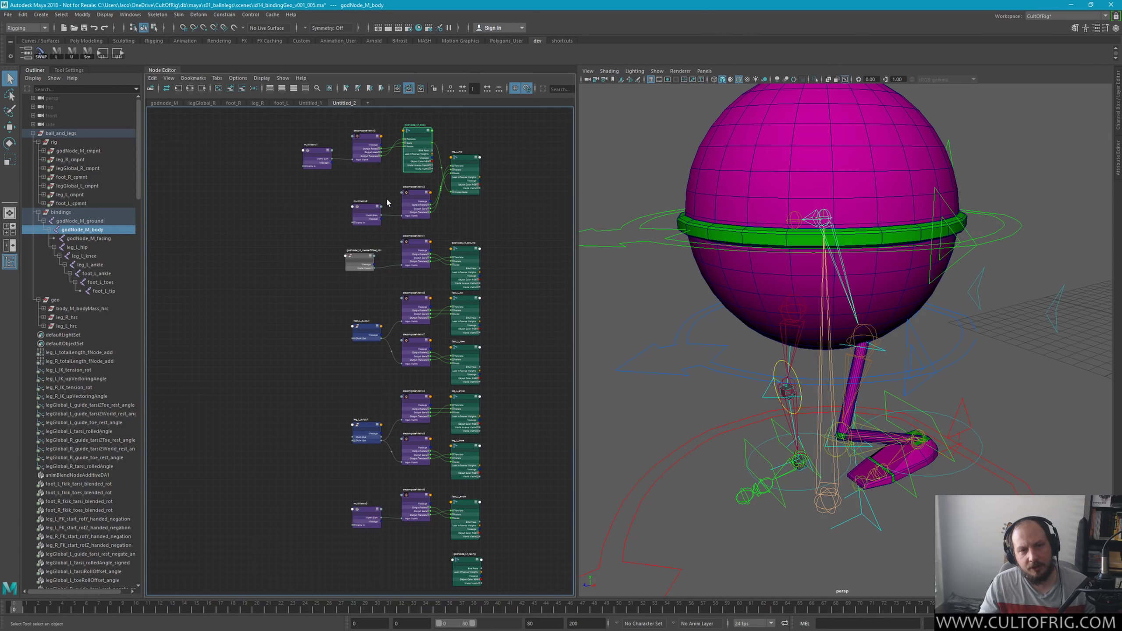
Step: Select multMatrix1 and then decomposeMatrix1 to inspect them
left_click(313, 167)
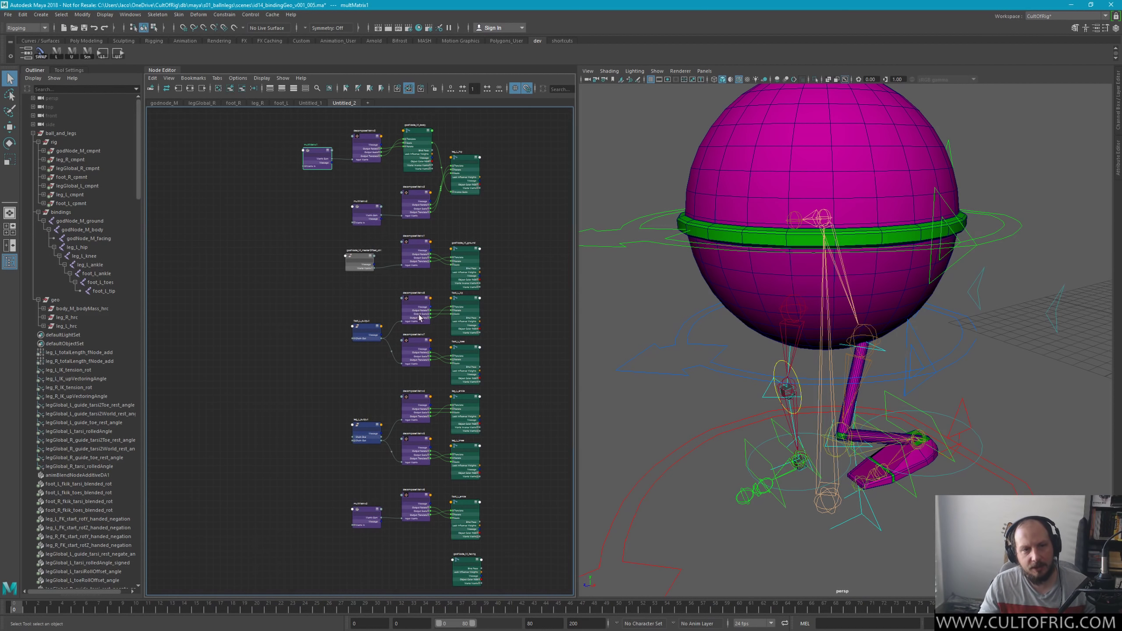
scroll(419, 317, "down", 3)
left_click(381, 204)
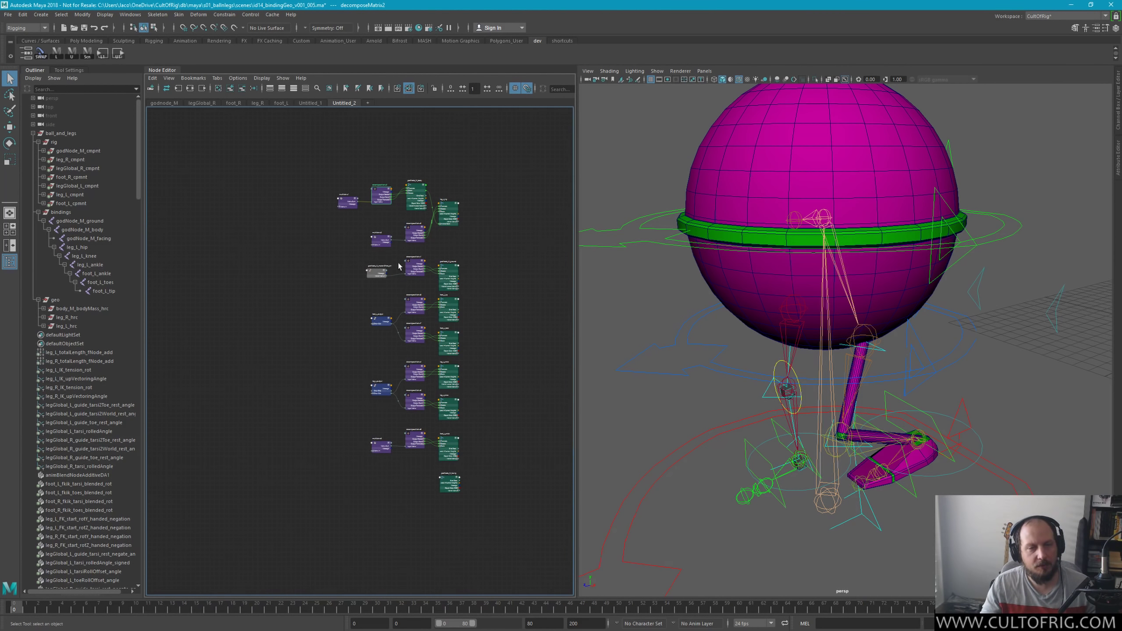
scroll(367, 252, "up", 2)
scroll(373, 263, "up", 1)
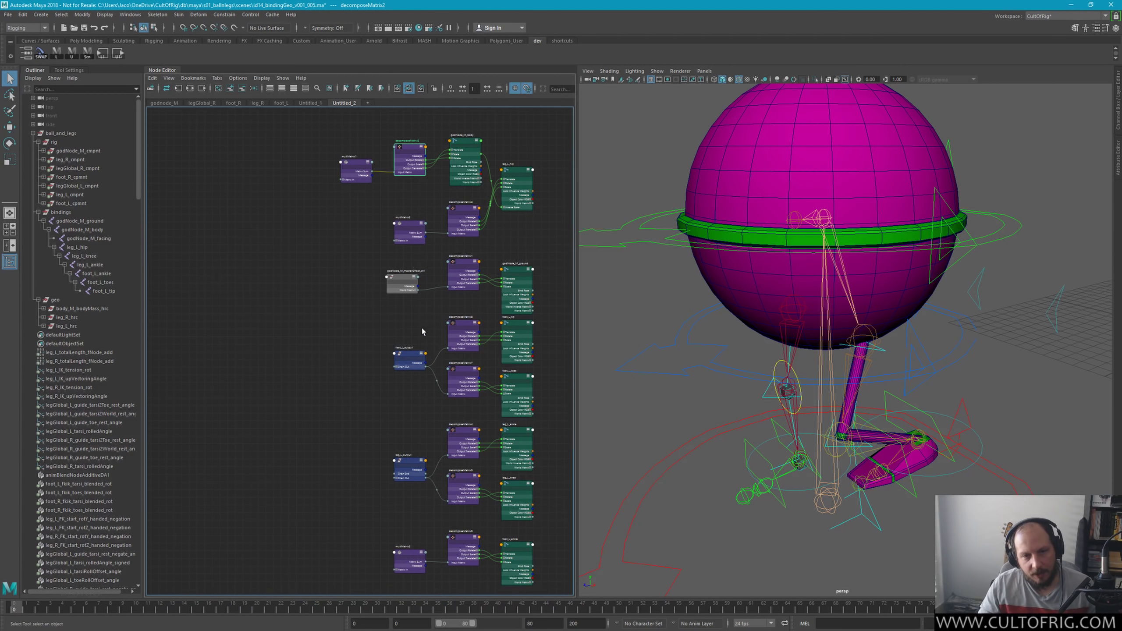
Step: Zoom the node graph to read the labels, then marquee-select godNode_M_body and leg_L_hip
scroll(422, 331, "down", 2)
scroll(387, 370, "down", 2)
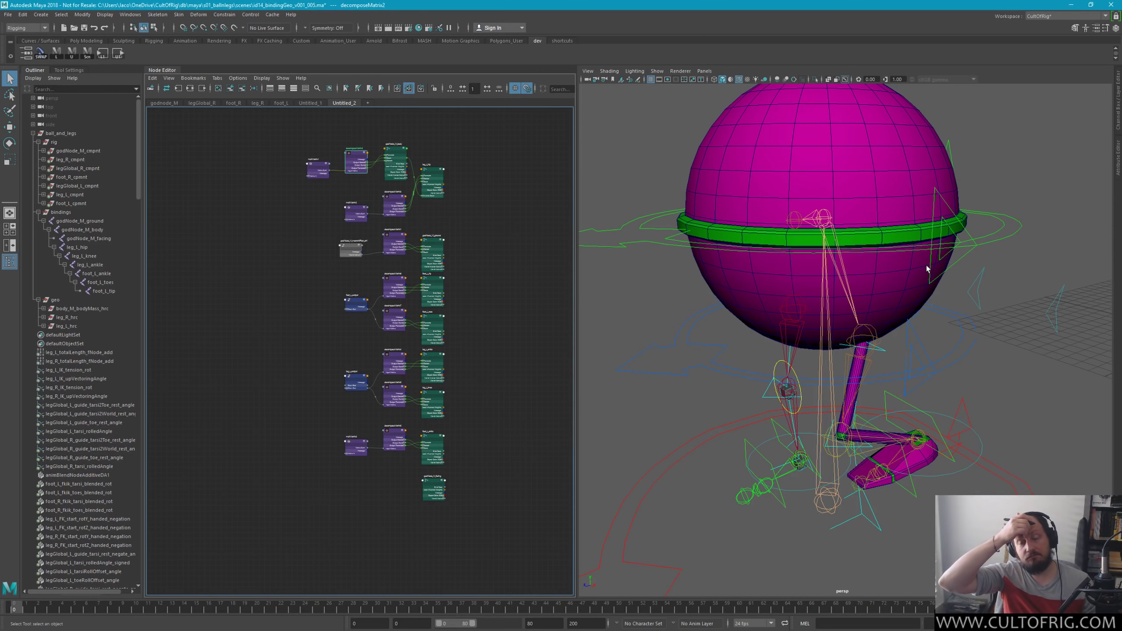
scroll(338, 213, "up", 3)
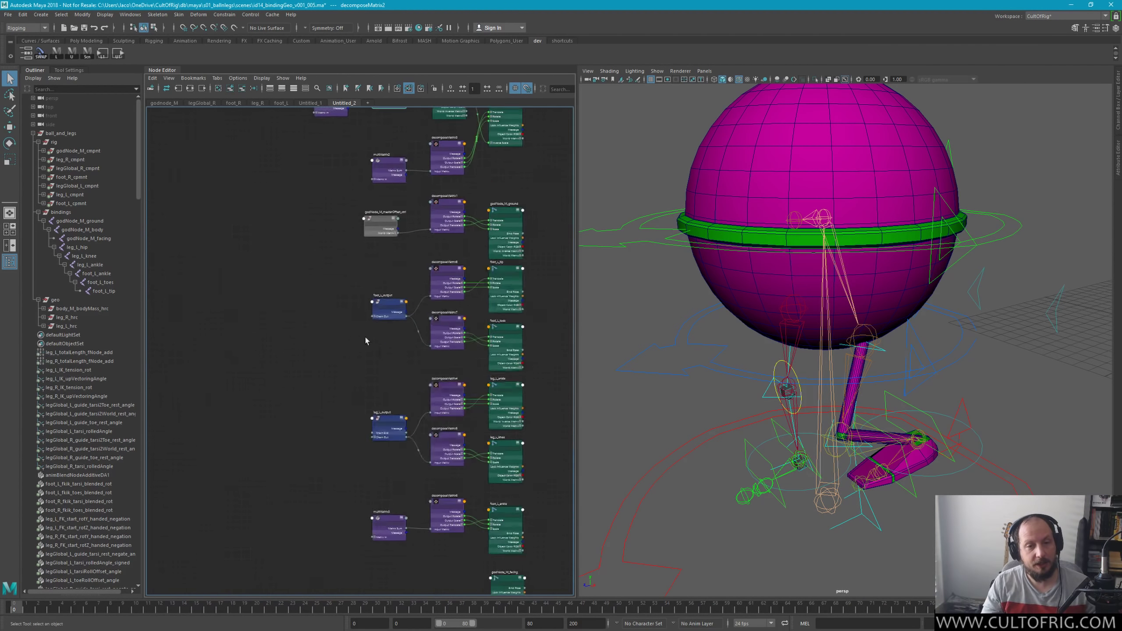
middle_click_drag(365, 335, 358, 417, "alt")
scroll(358, 417, "down", 2)
scroll(308, 258, "down", 3)
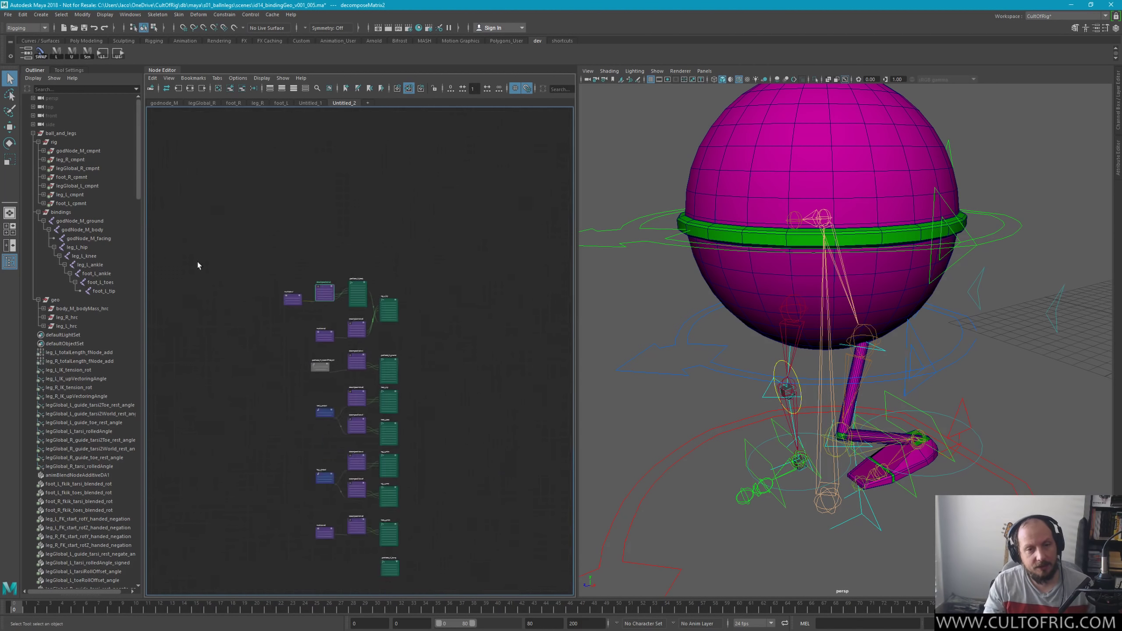
mouse_move(284, 196)
left_mouse_down()
mouse_move(414, 262)
mouse_move(443, 516)
left_mouse_up()
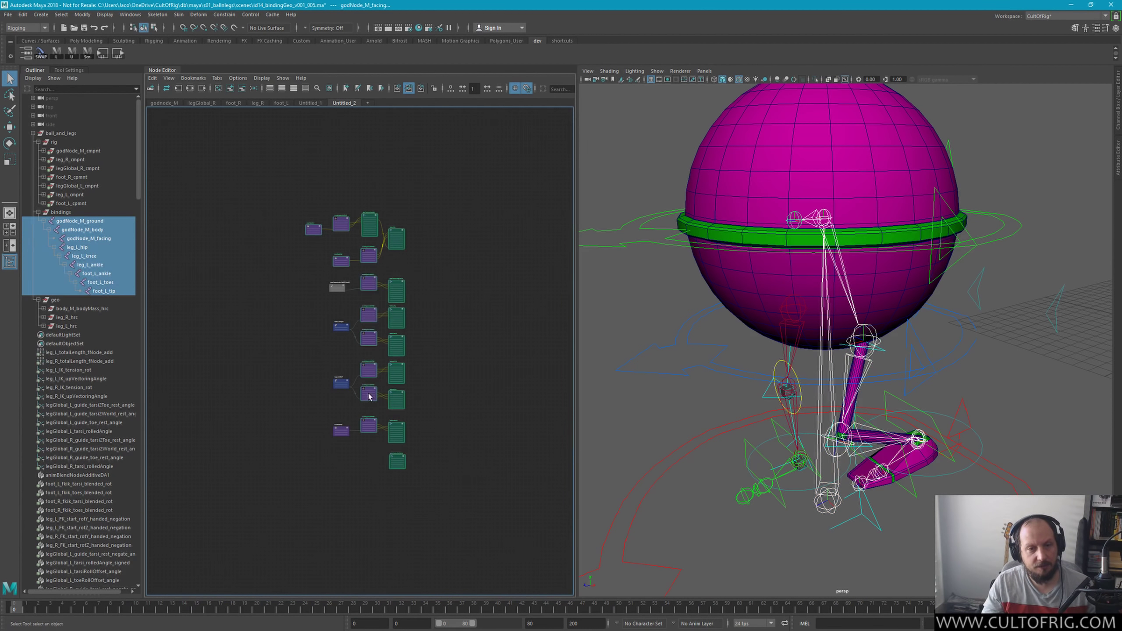
Step: Graph multMatrix3's input and output connections and select the isolated godNode_M_facing node
left_click(342, 382, "shift")
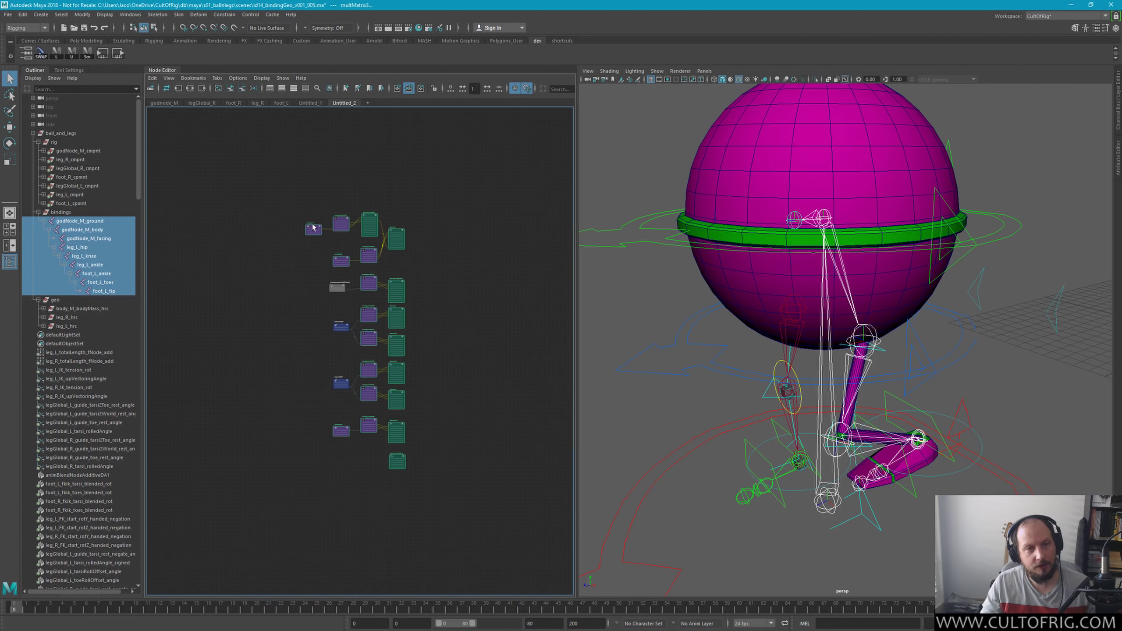
left_click(178, 89)
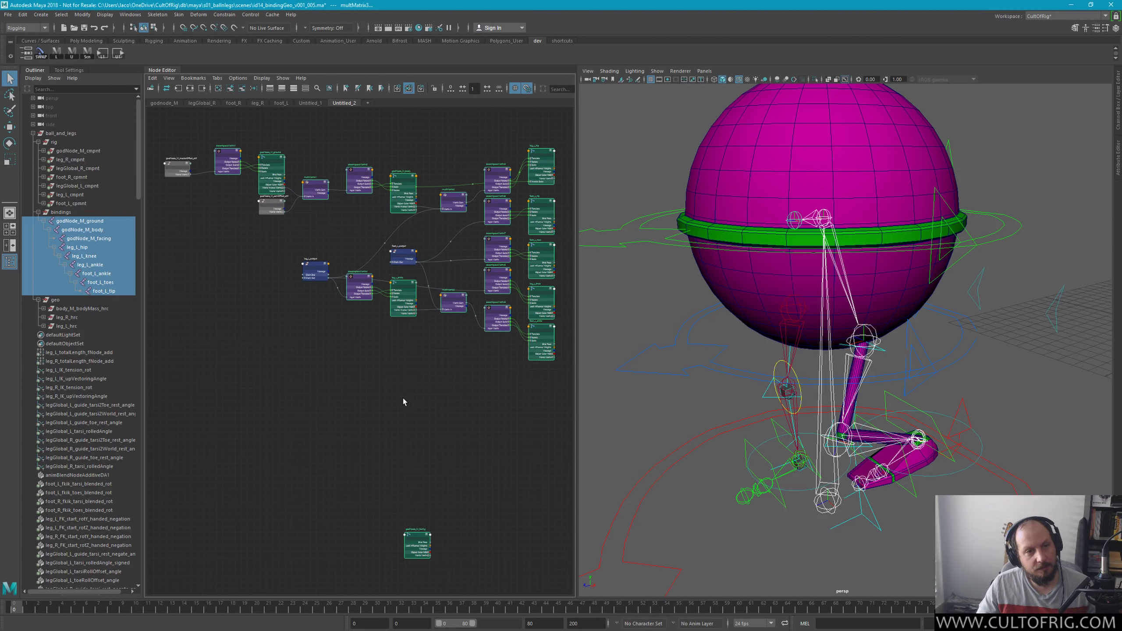
middle_click_drag(403, 399, 313, 313, "alt")
mouse_move(335, 445)
left_mouse_down()
mouse_move(425, 527)
mouse_move(420, 510)
left_mouse_up()
middle_click_drag(321, 299, 368, 407, "alt")
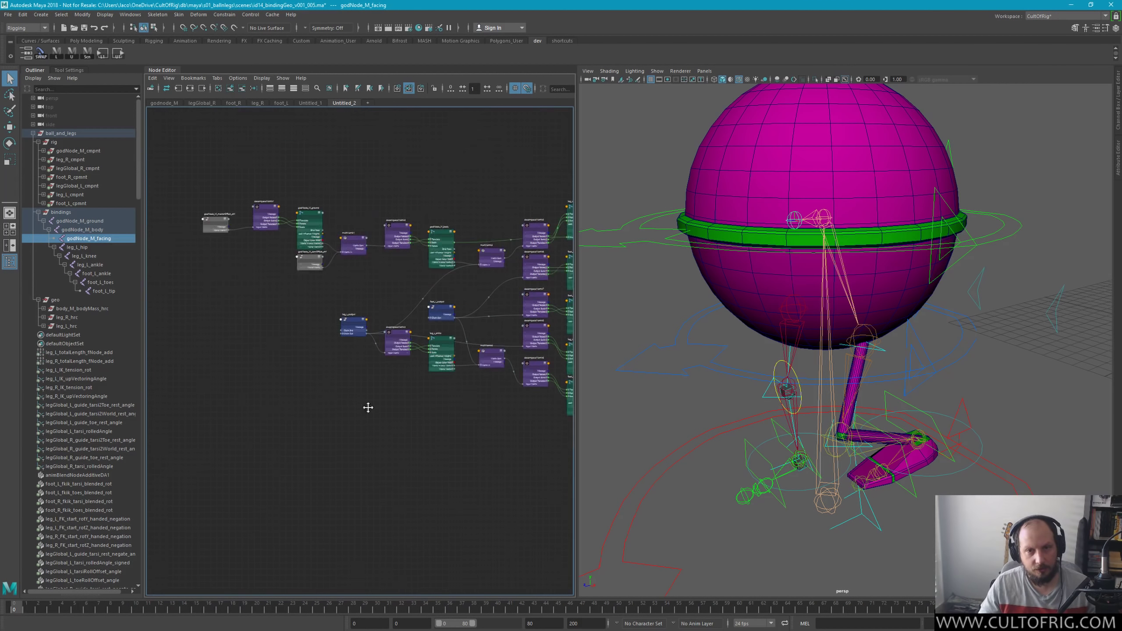
Step: Zoom in on decomposeMatrix1 and select godNode_M_masterOffset_ctrl, decomposeMatrix1 and godNode_M_ground
scroll(368, 407, "up", 5)
scroll(328, 416, "up", 2)
middle_click_drag(311, 141, 320, 211, "alt")
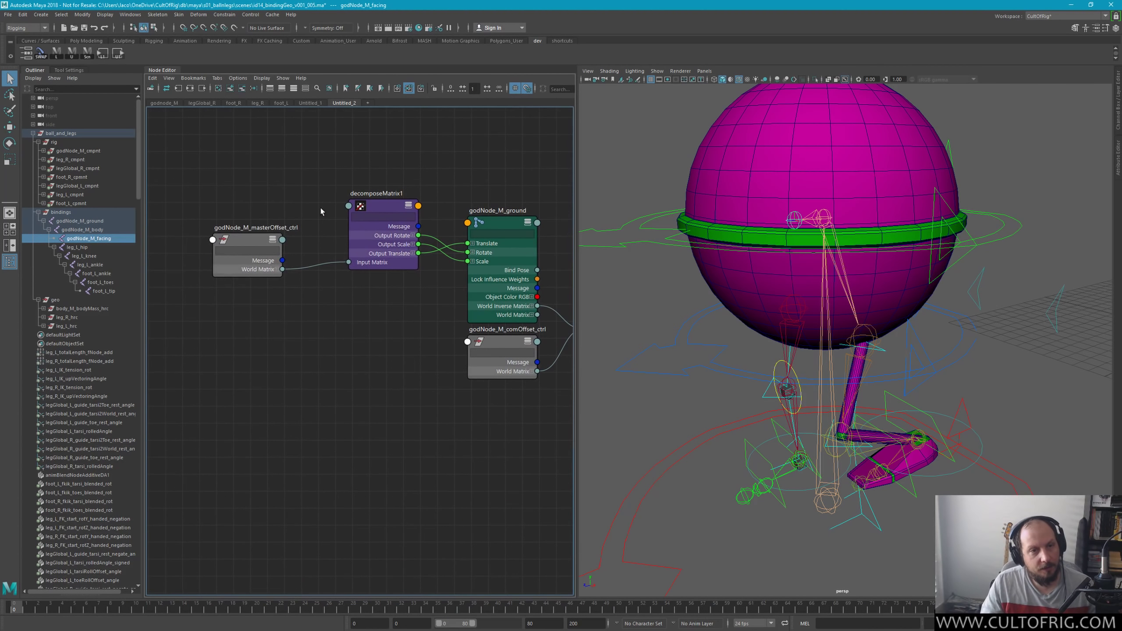
left_click_drag(242, 181, 324, 363)
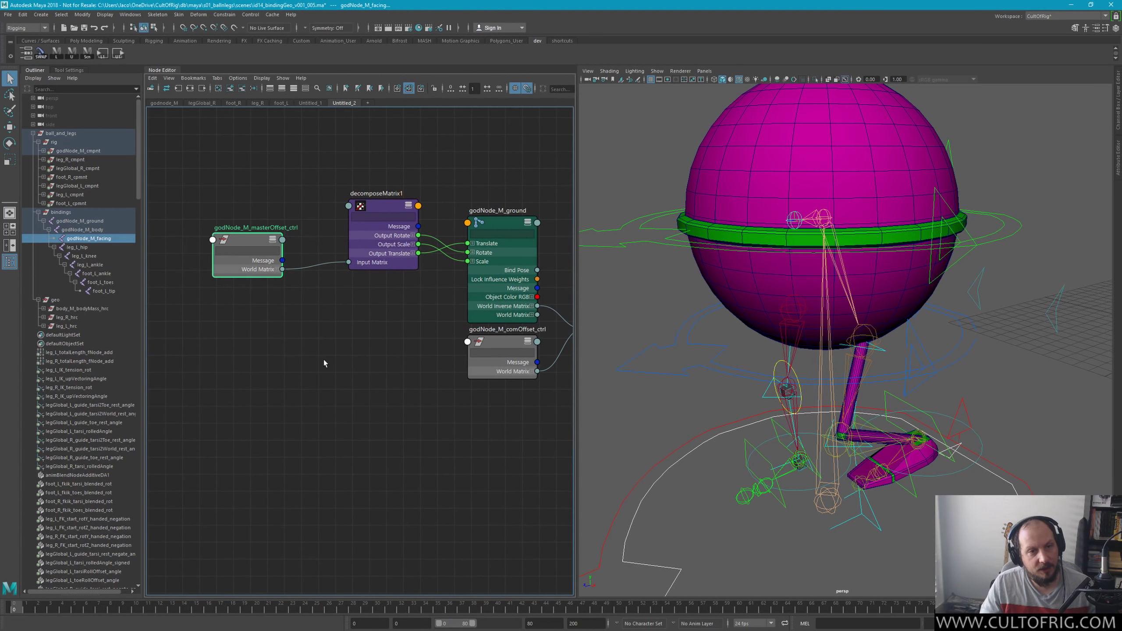
left_click(381, 223)
left_click_drag(466, 176, 469, 327)
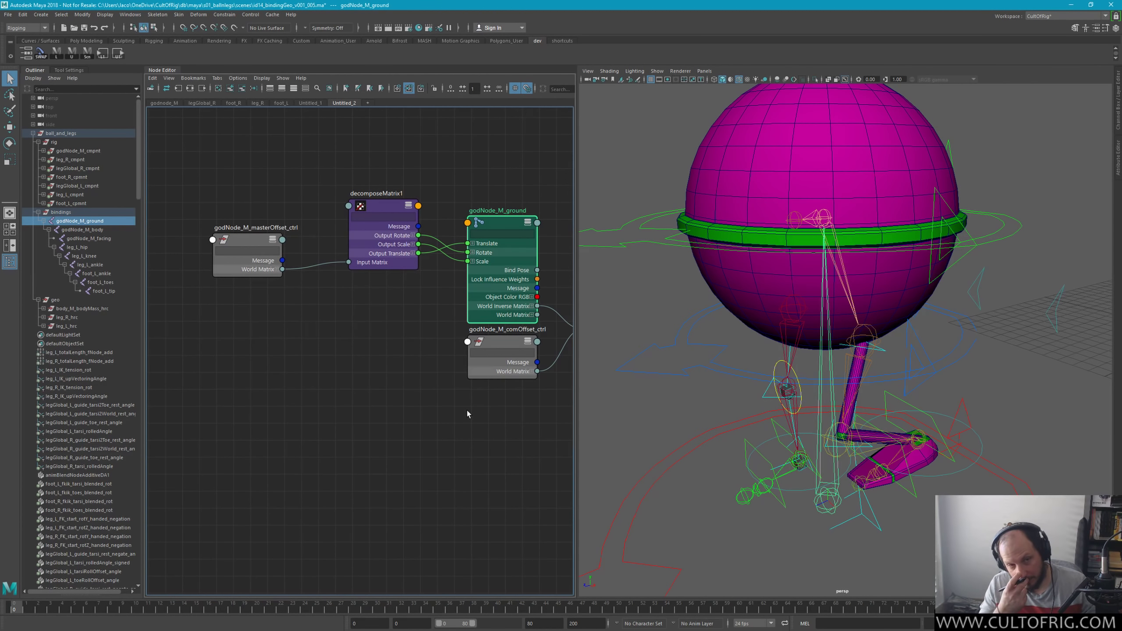
Step: Shift godNode_M_ground and godNode_M_comOffset_ctrl slightly left to tidy the network
scroll(366, 401, "down", 2)
scroll(400, 451, "down", 2)
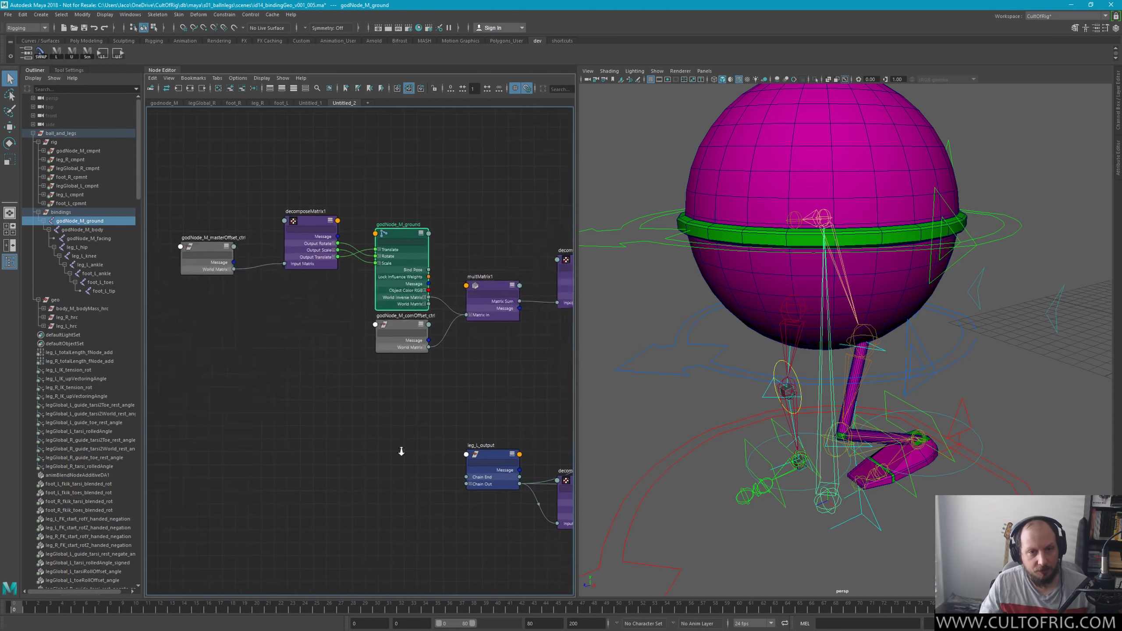
scroll(401, 451, "down", 1)
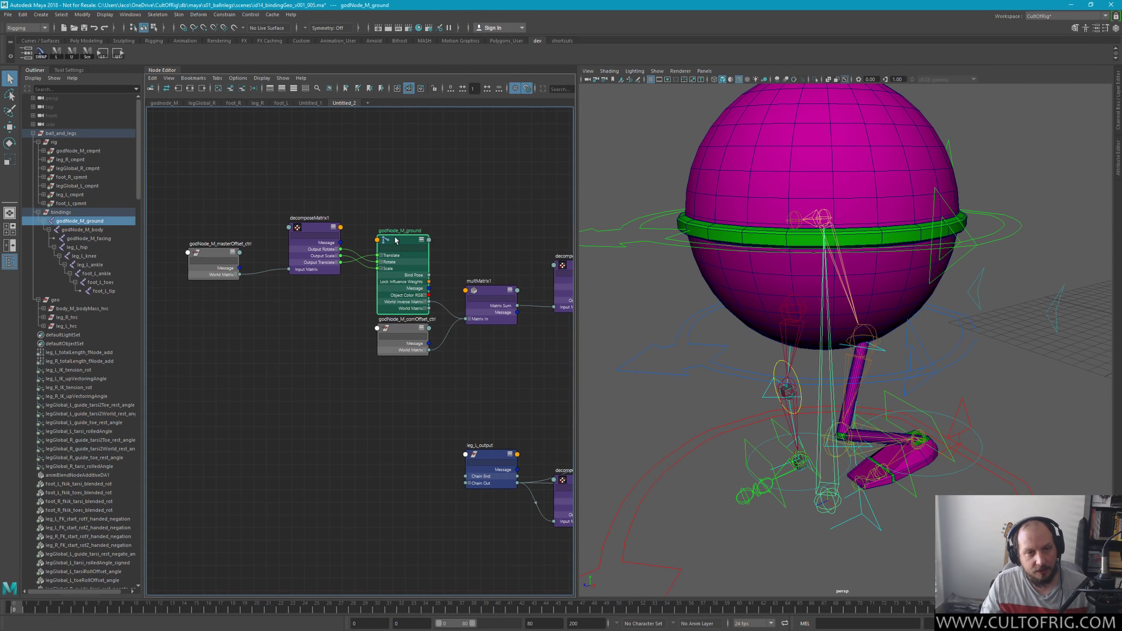
left_click_drag(396, 242, 386, 231)
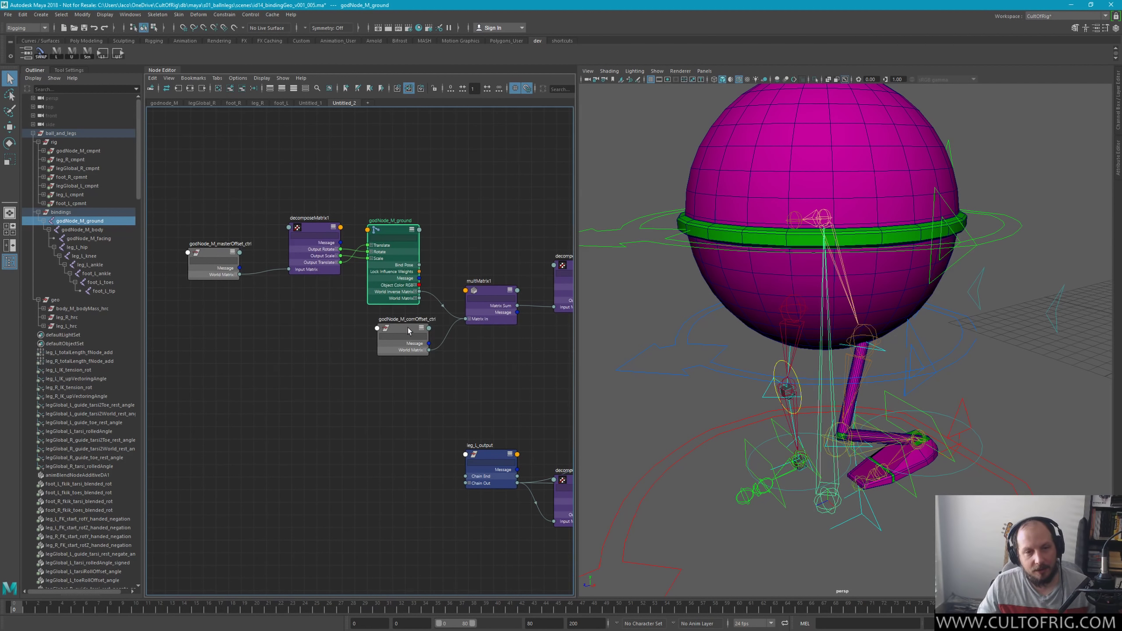
left_click_drag(408, 330, 399, 333)
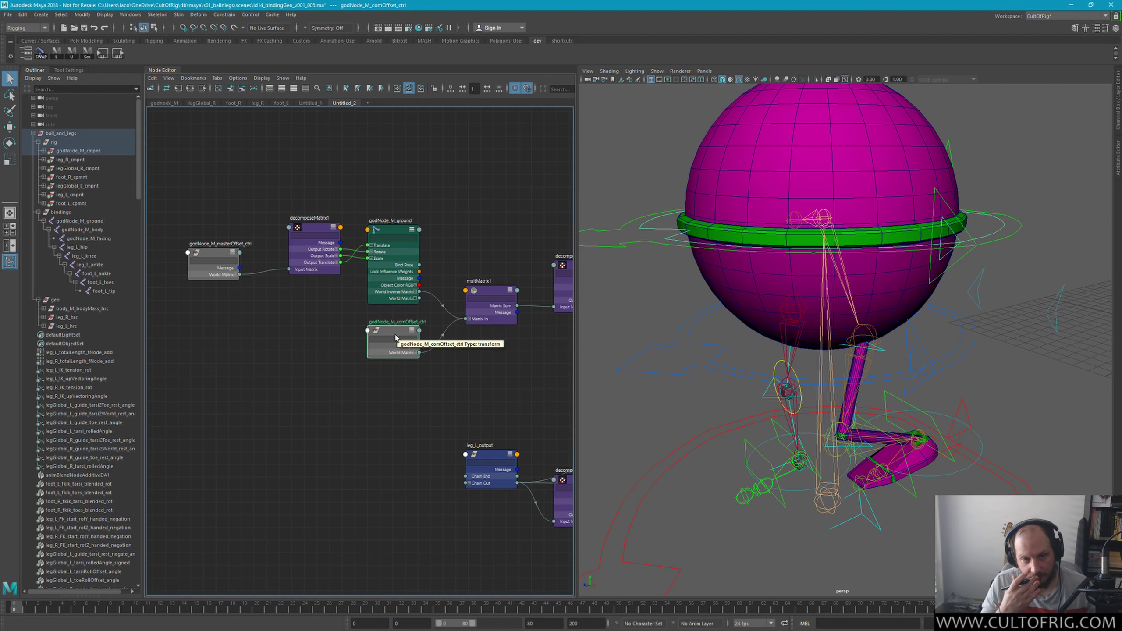
Step: Graph all connected nodes, including the network around leg_L_output
key("3")
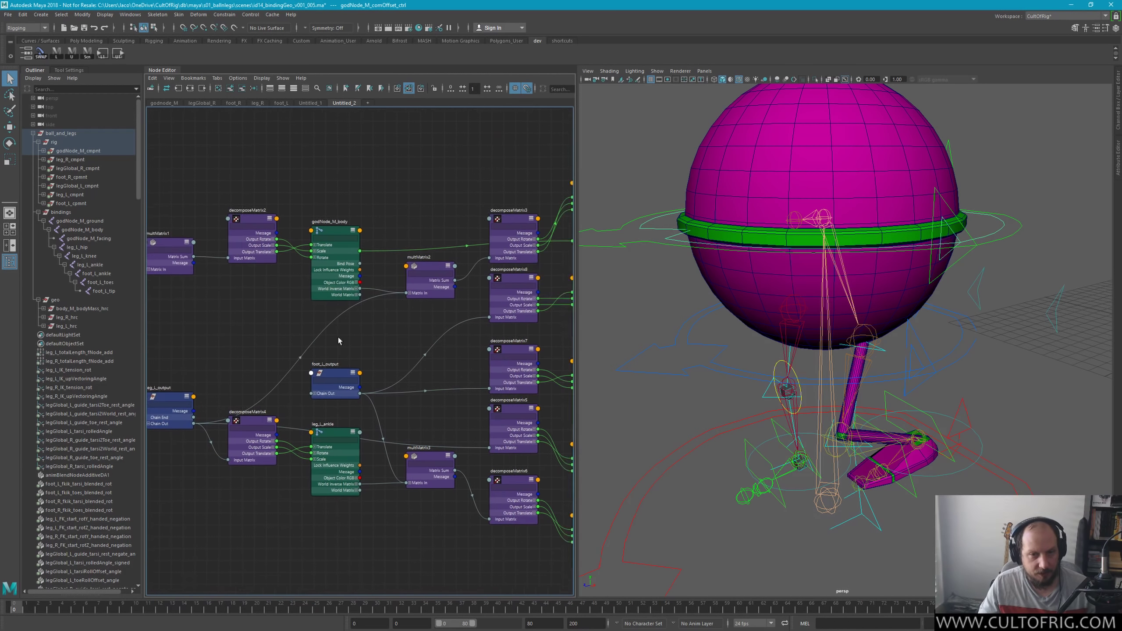
middle_click_drag(466, 358, 446, 363)
left_click(294, 381)
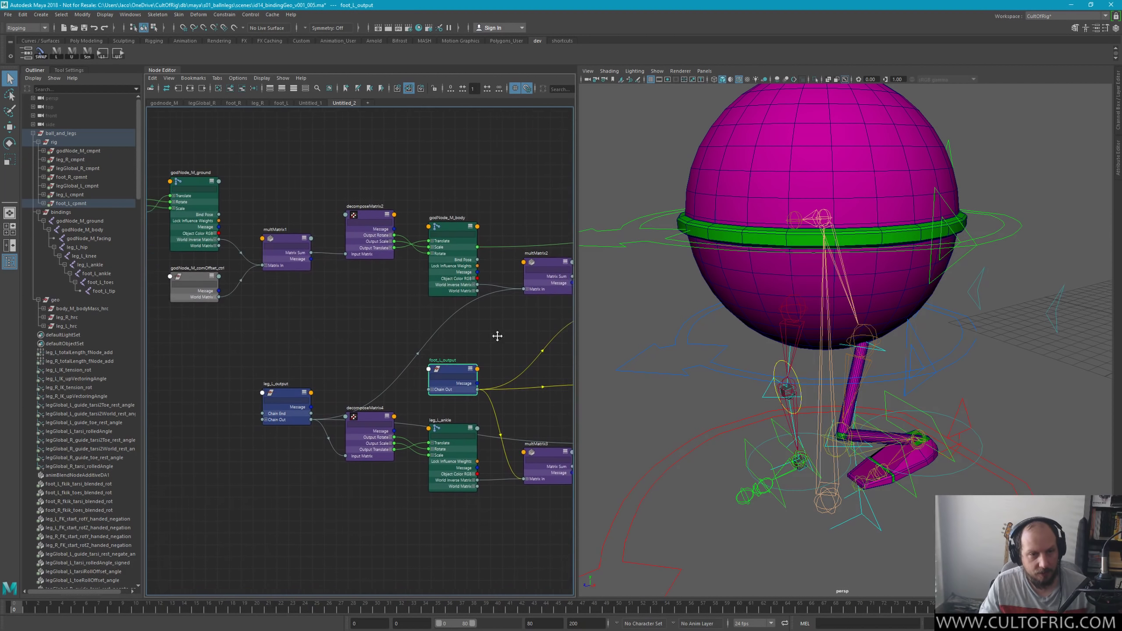
left_click(300, 405)
key("3")
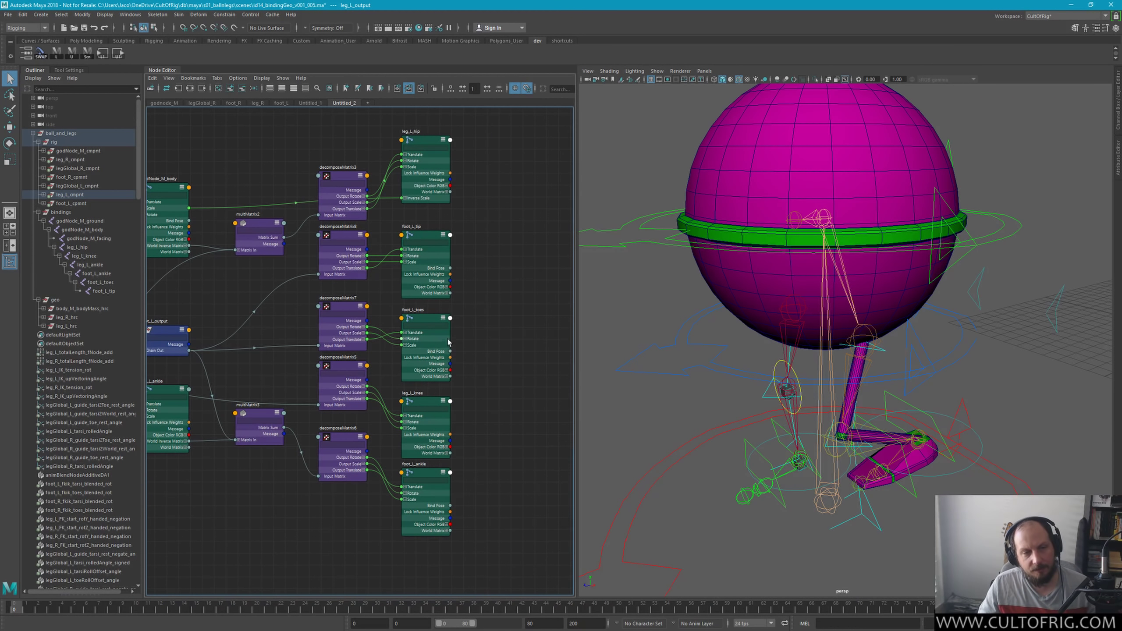
key("3")
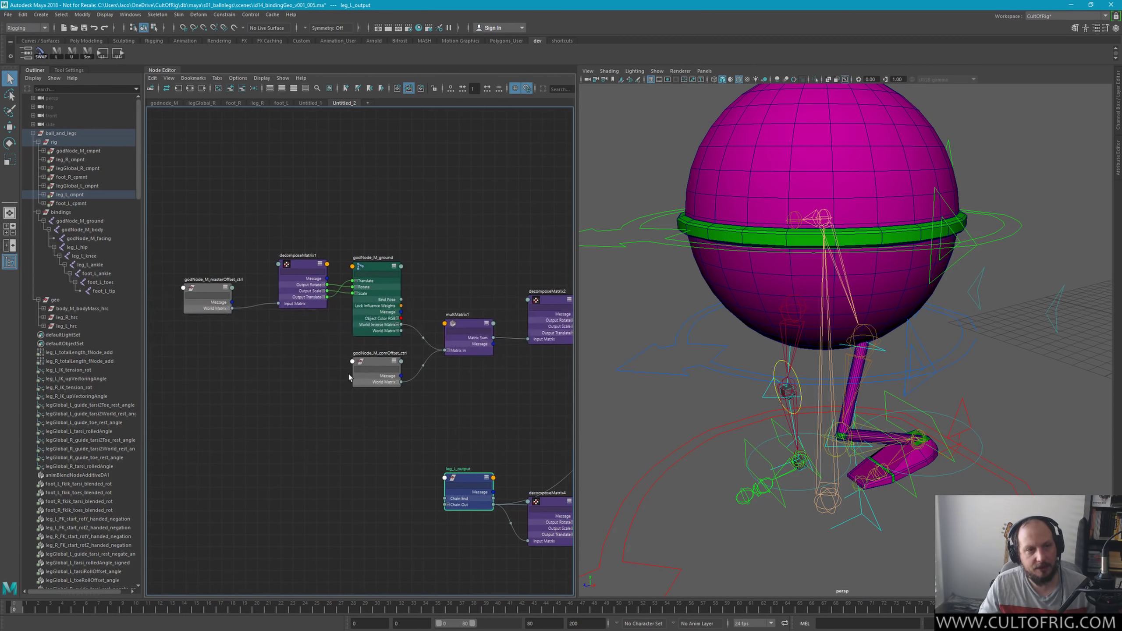
left_click(207, 294)
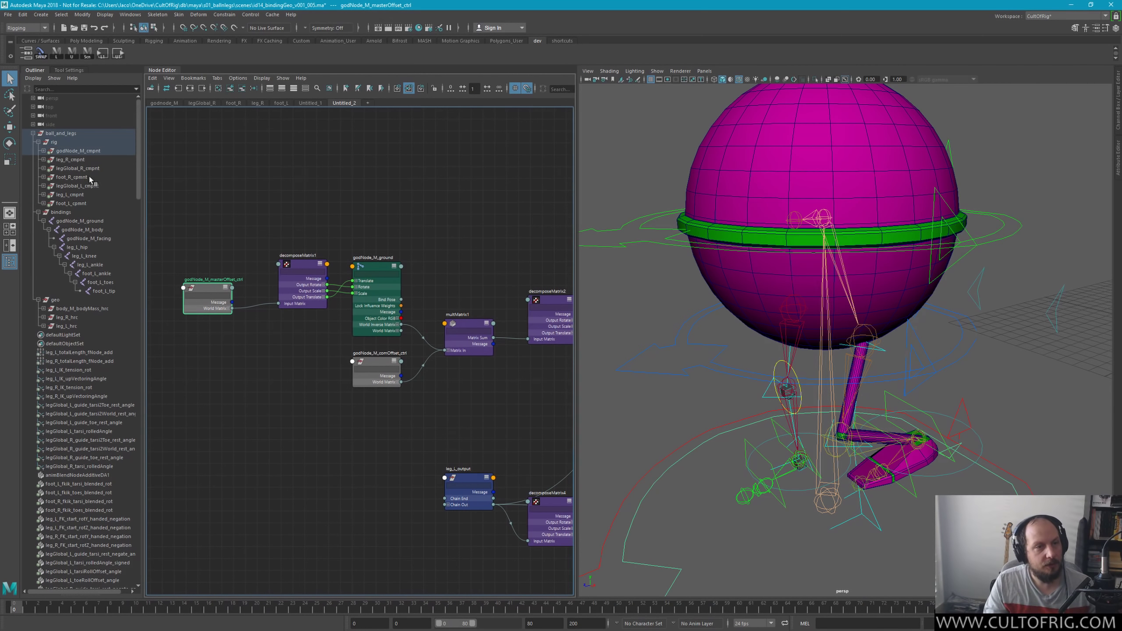
left_click(43, 151)
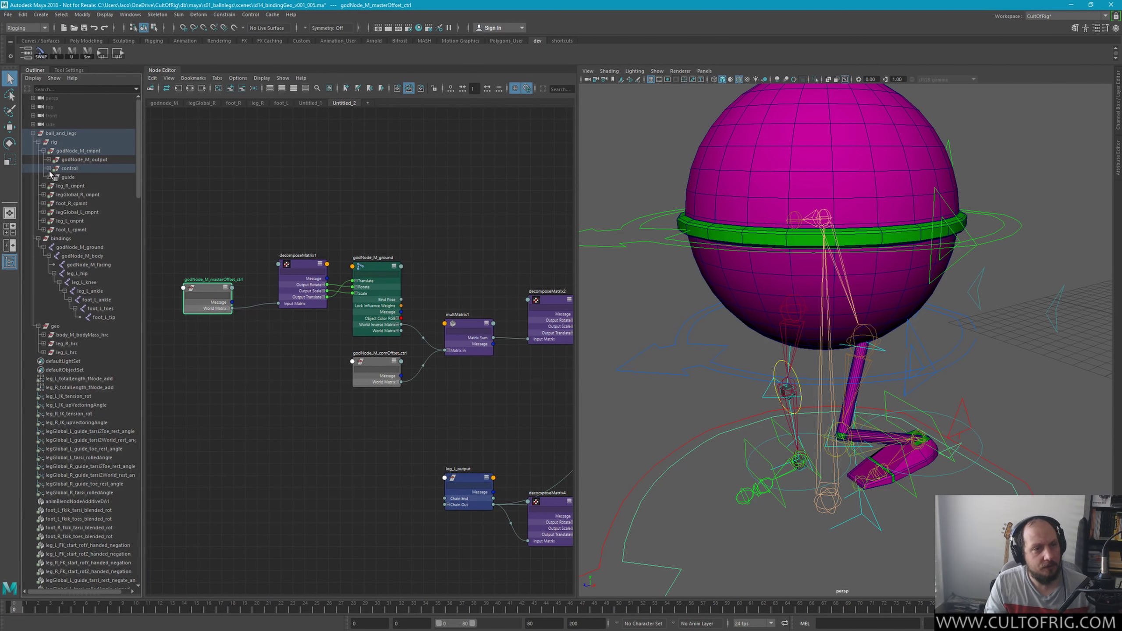
left_click(49, 160)
left_click(54, 169)
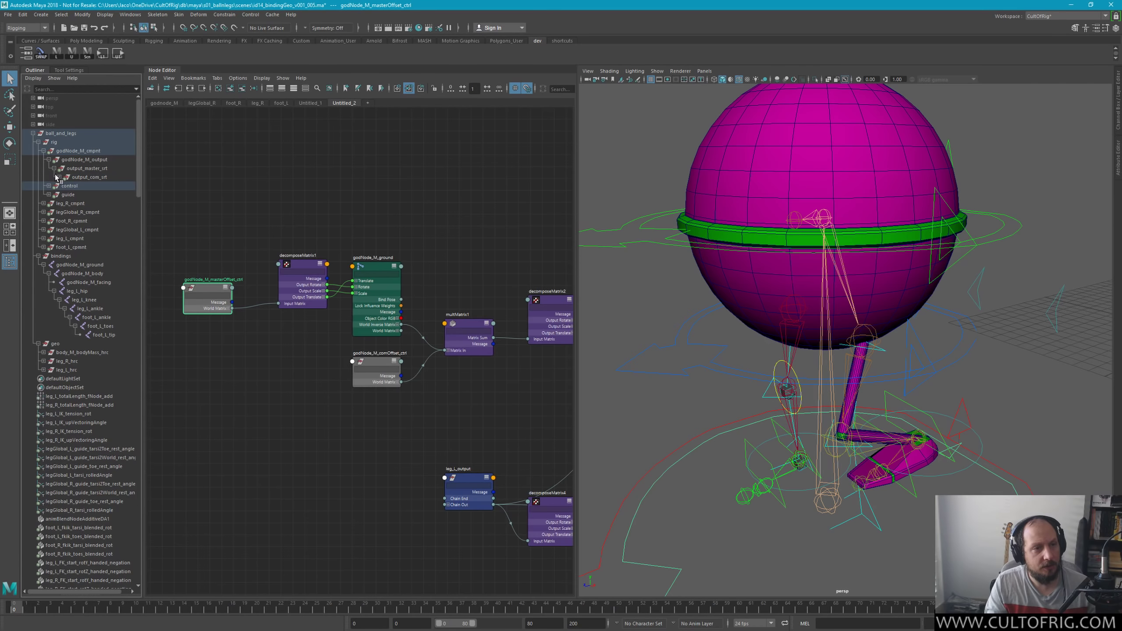
left_click(59, 176)
left_click(101, 169)
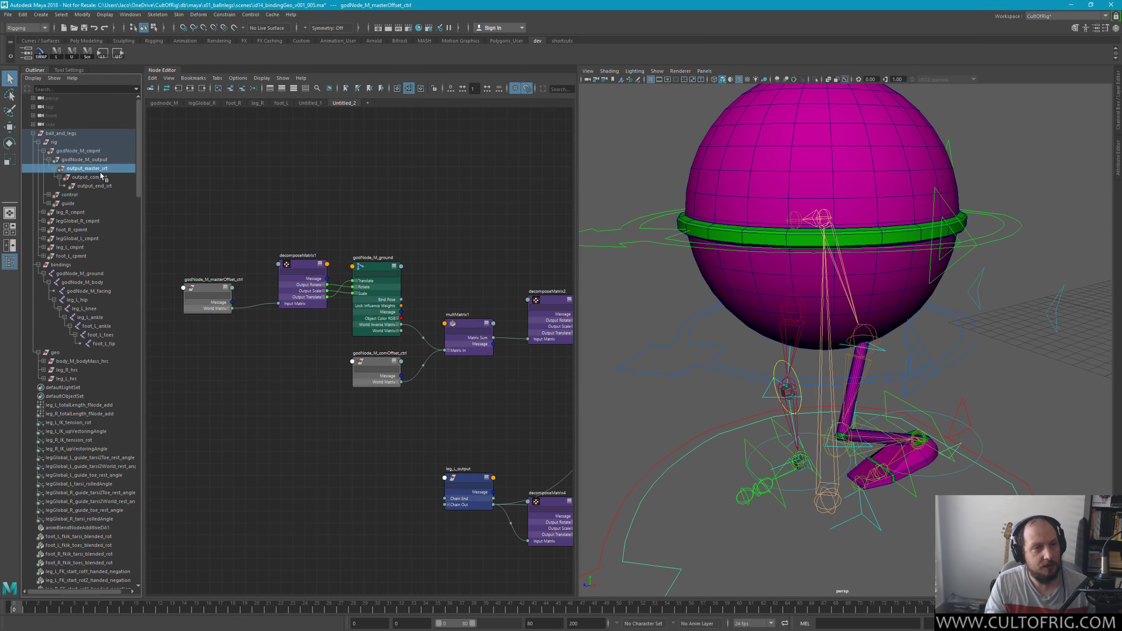
left_click(99, 185)
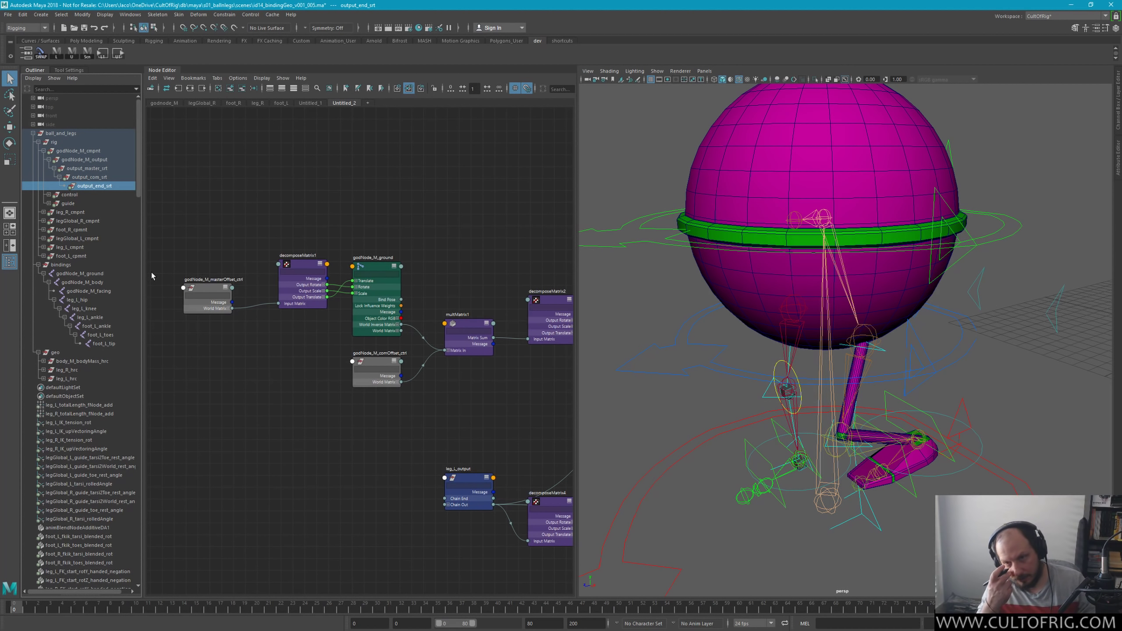
key("w")
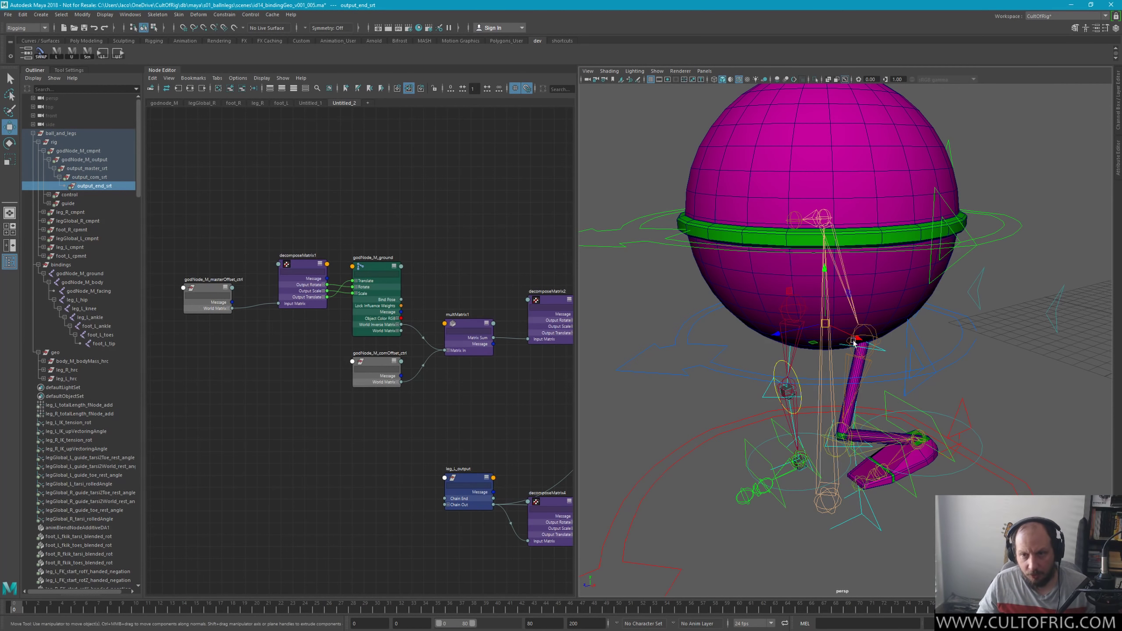
left_click(98, 168)
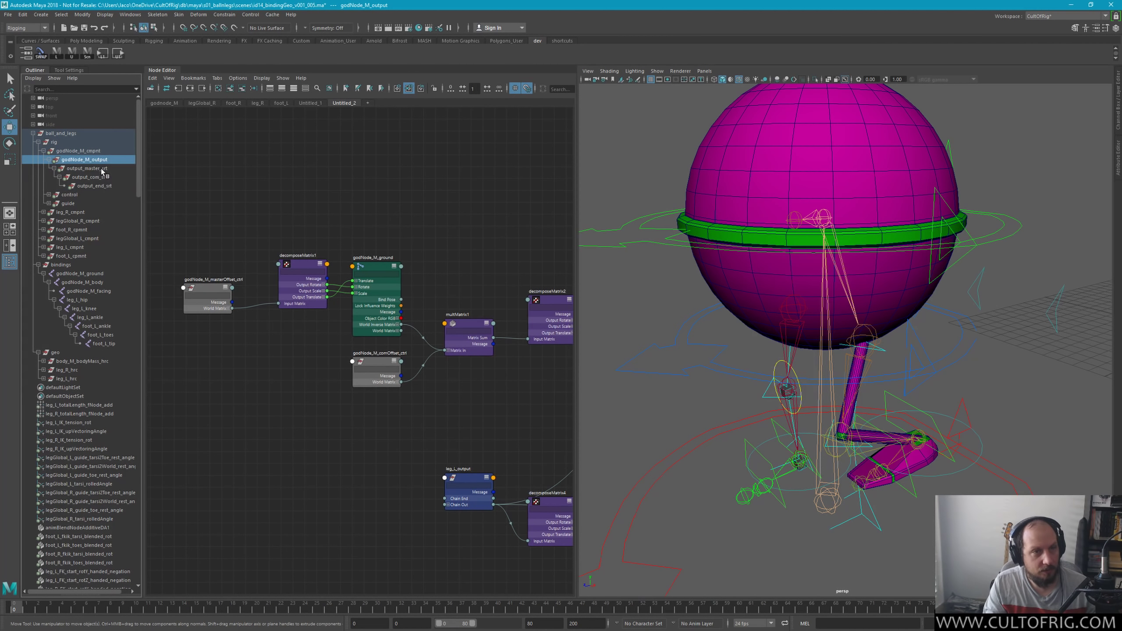
left_click(103, 187)
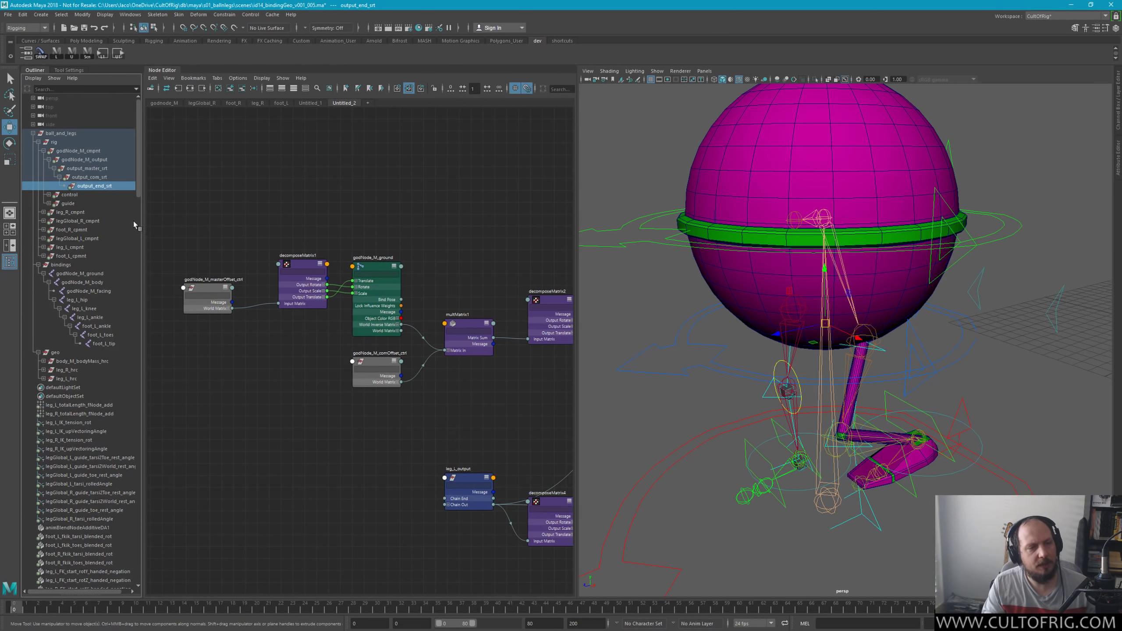
left_click(93, 176)
middle_click_drag(308, 363, 361, 370)
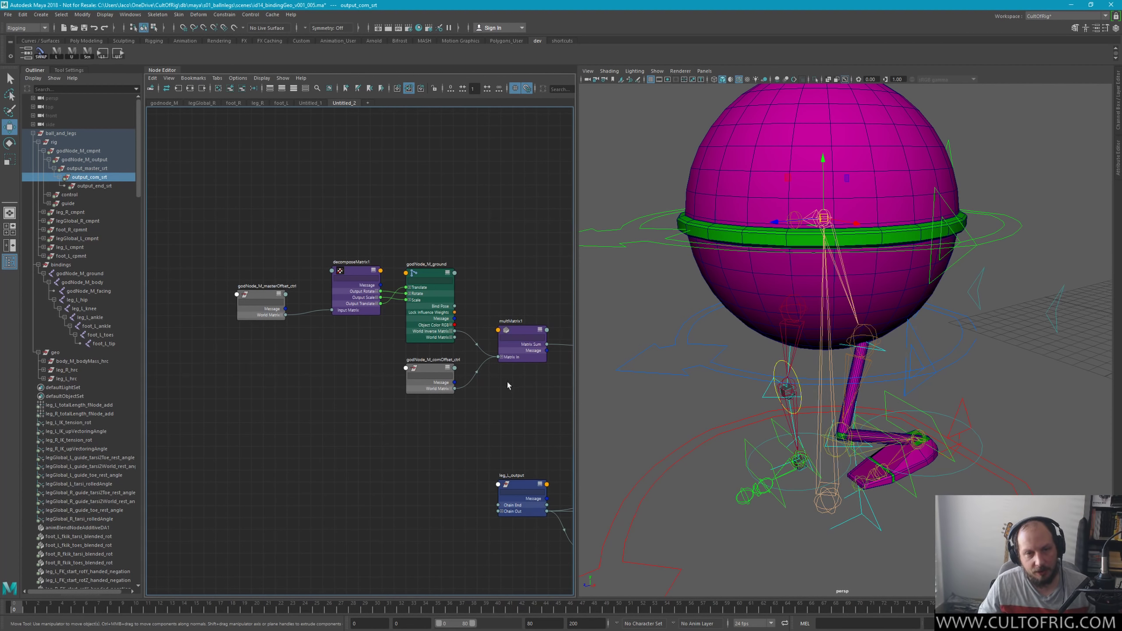
middle_click_drag(507, 385, 375, 264, "alt")
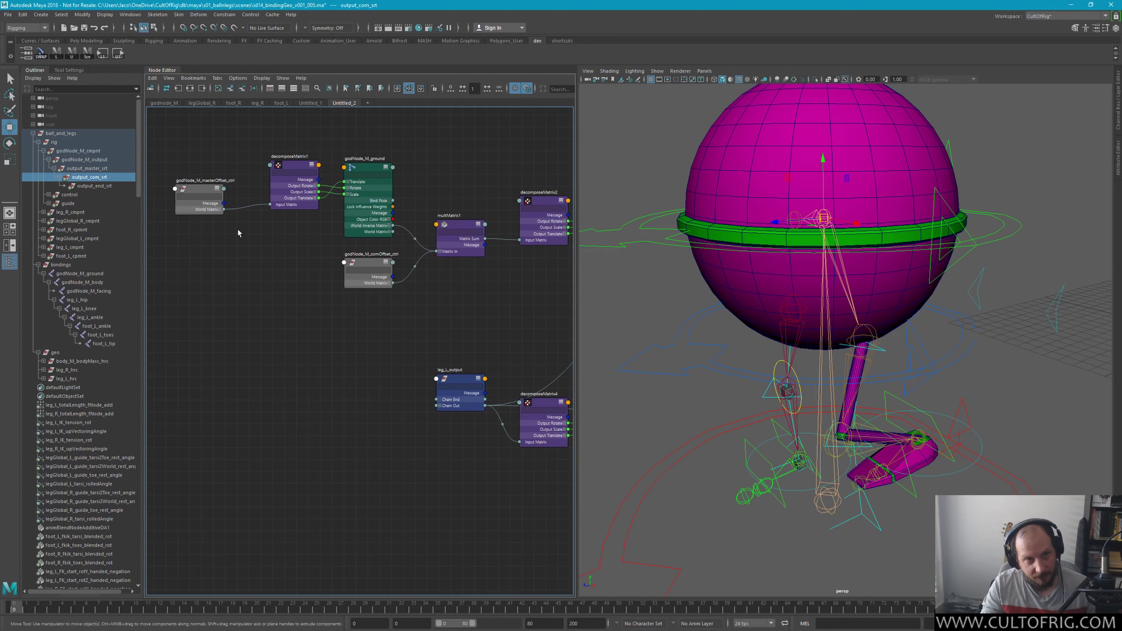
middle_click_drag(202, 288, 325, 414)
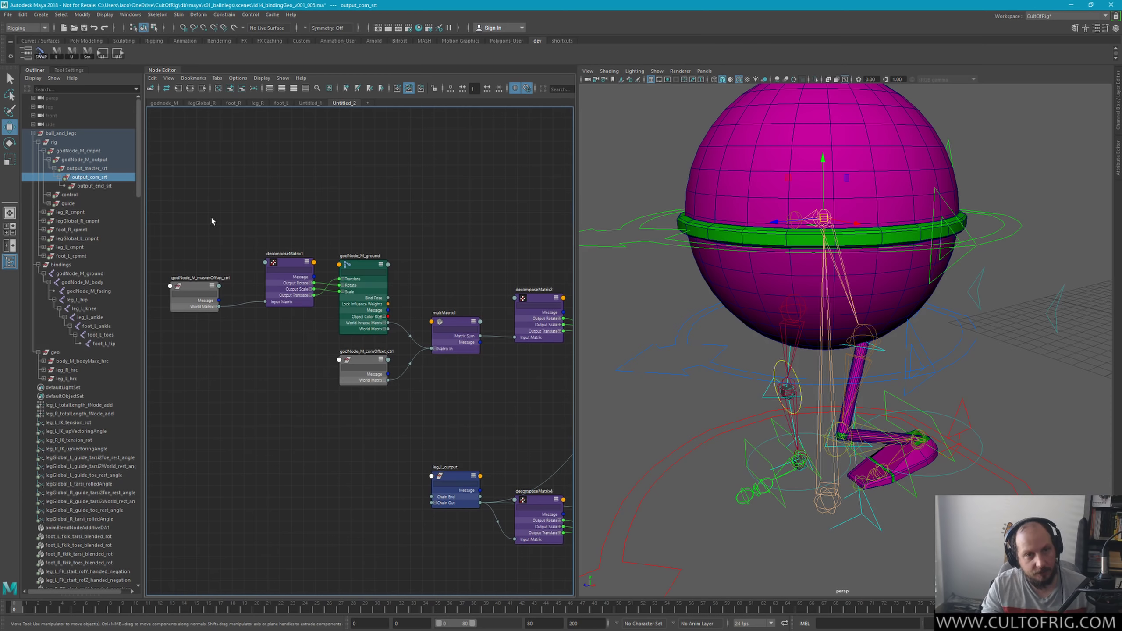
left_click_drag(107, 169, 235, 376)
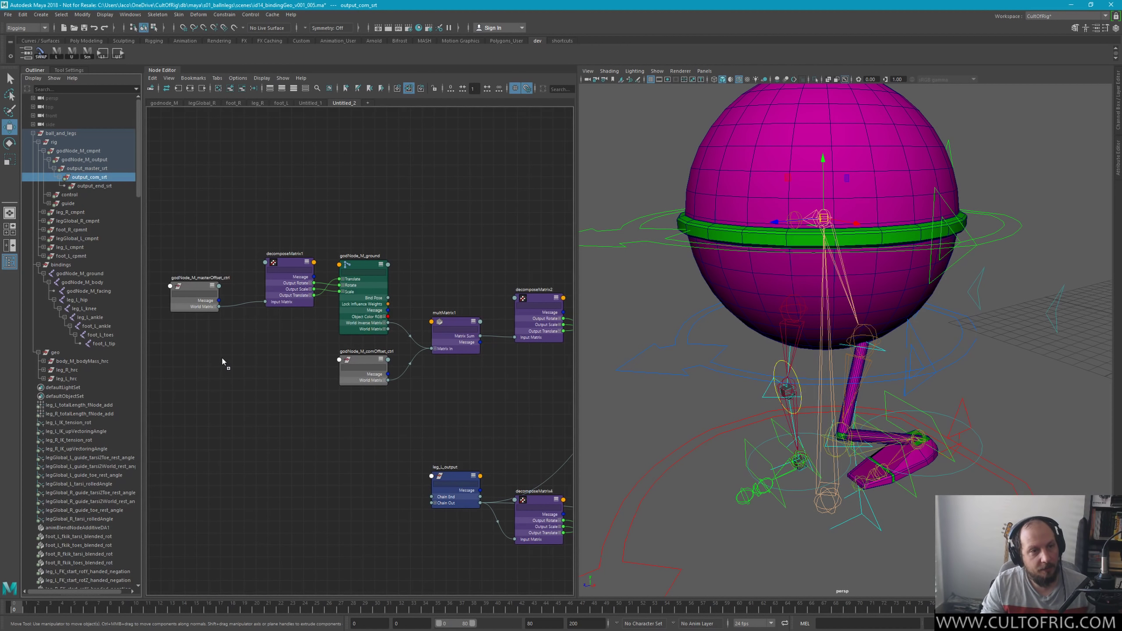
left_click(95, 168)
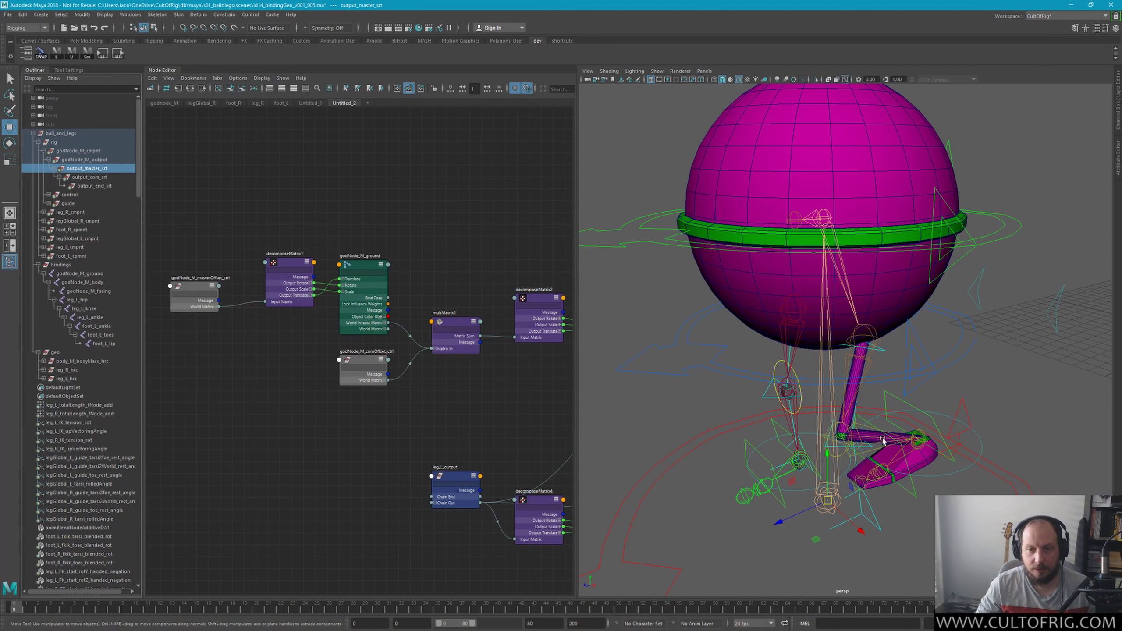
left_click(362, 271, "shift")
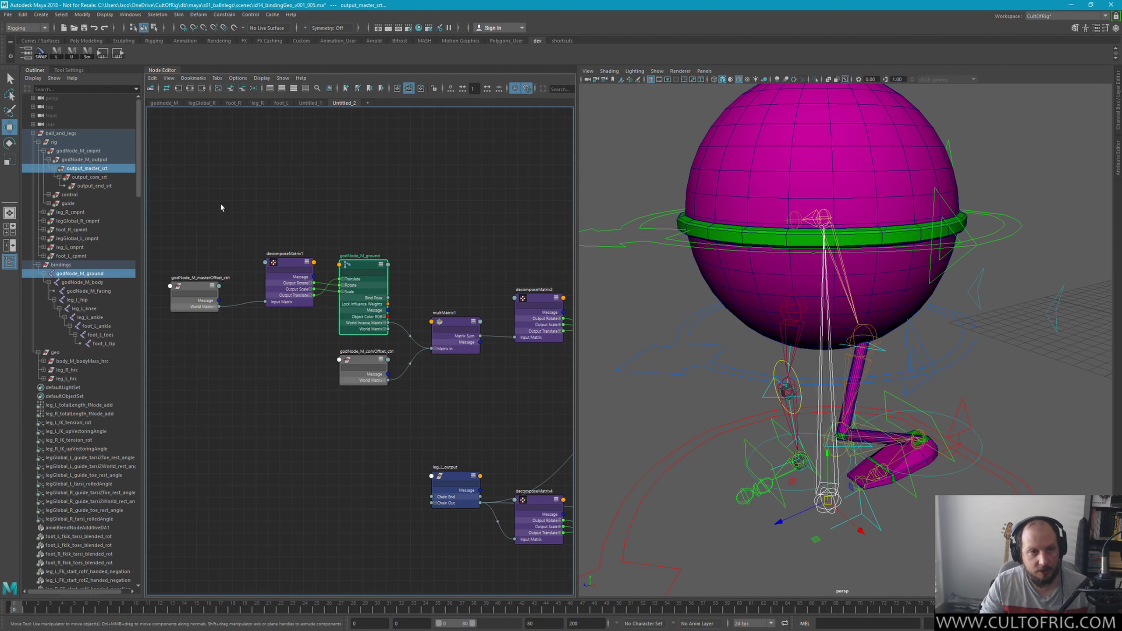
Step: Add output_master_srt from the Outliner to the node graph and place it beside godNode_M_ground
middle_click_drag(87, 169, 203, 344)
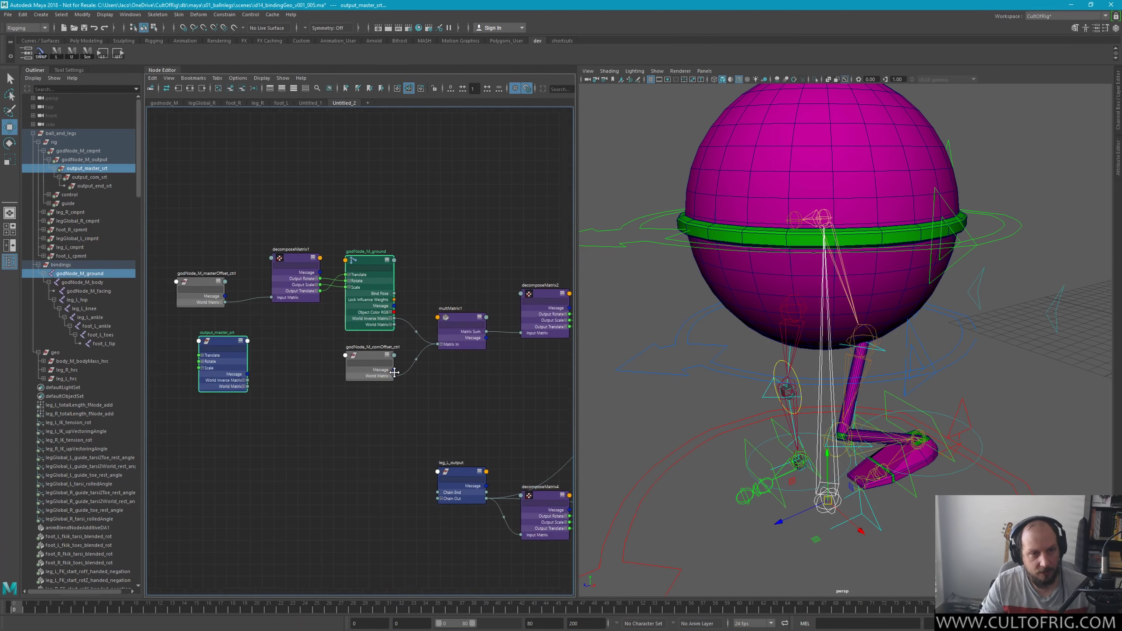
middle_click_drag(394, 372, 450, 413)
scroll(376, 375, "up", 2)
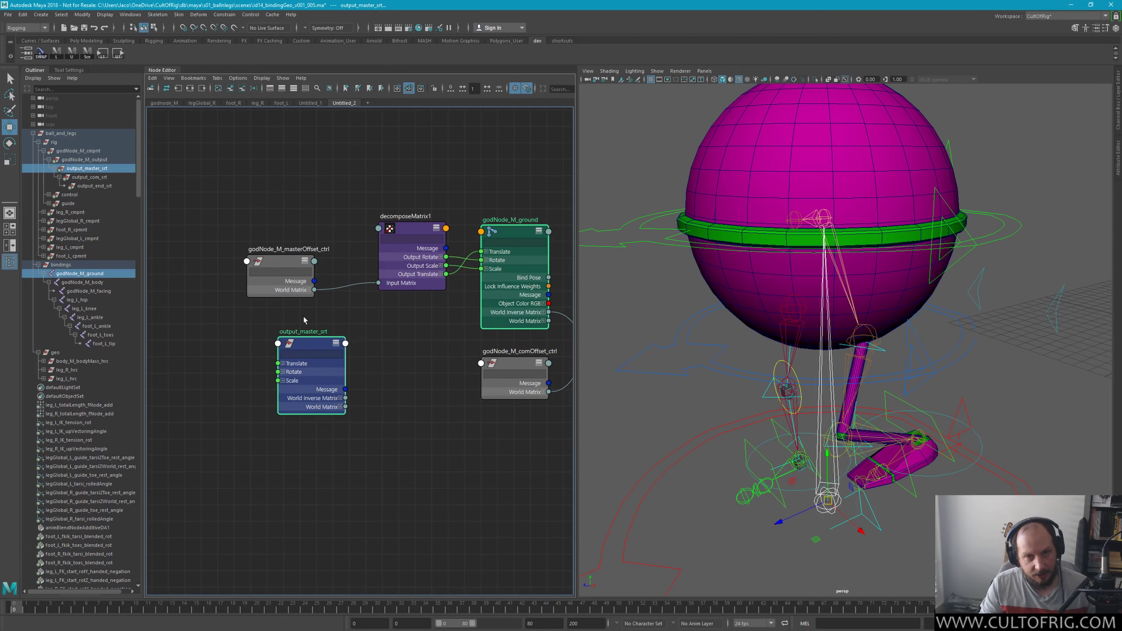
middle_click_drag(304, 317, 252, 336)
mouse_move(264, 366)
left_mouse_down()
mouse_move(280, 375)
mouse_move(265, 373)
left_mouse_up()
left_click(322, 458)
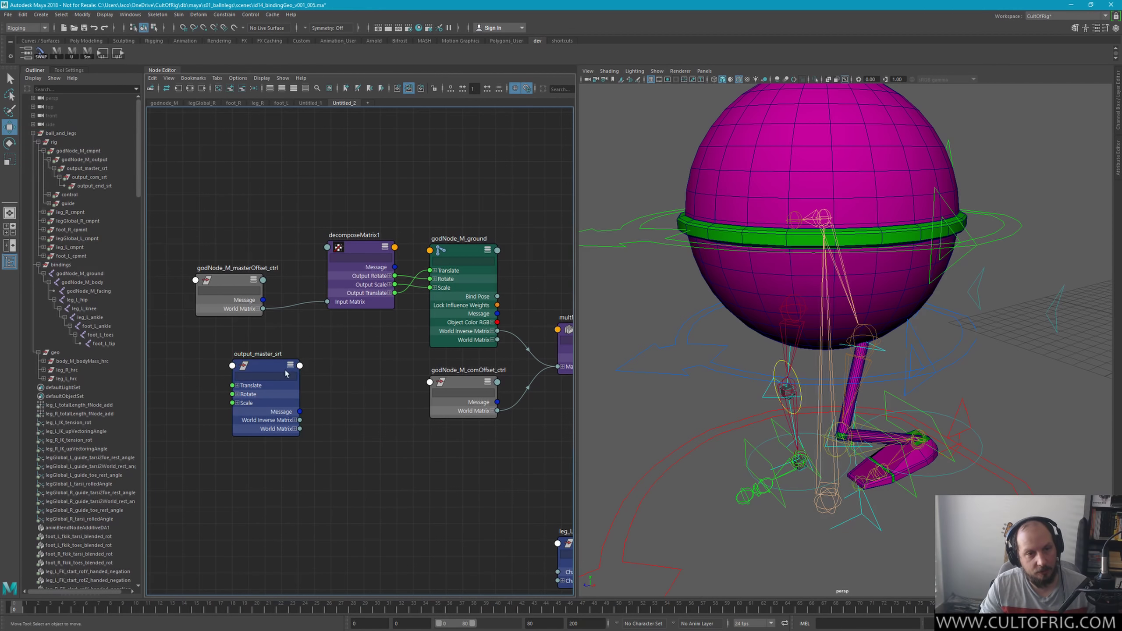
left_click_drag(283, 372, 249, 373)
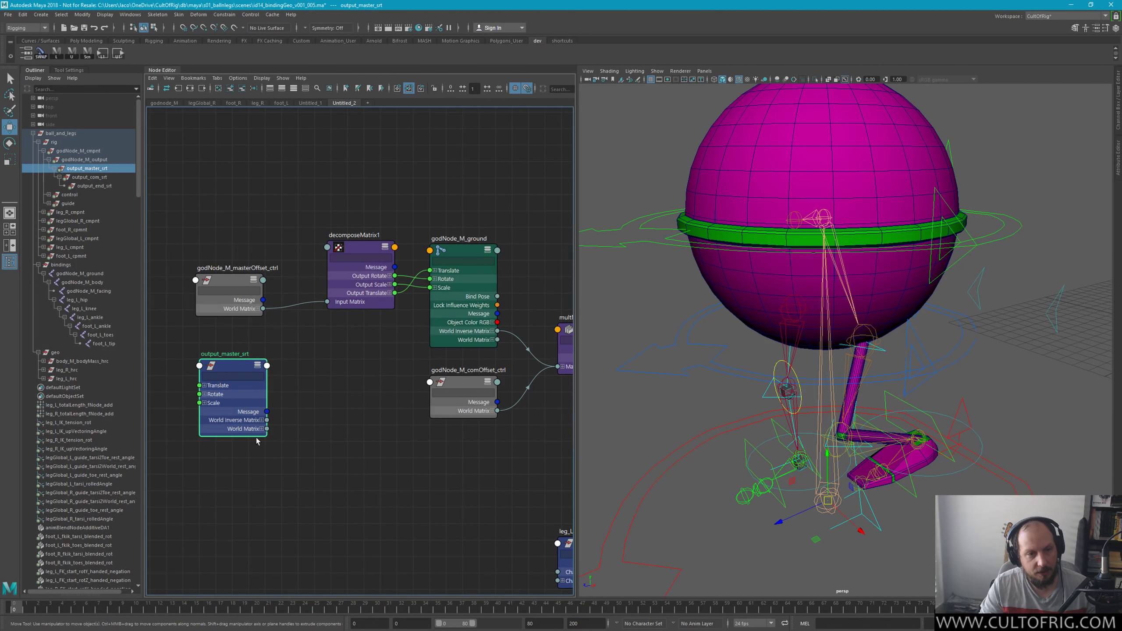
Step: Connect output_master_srt World Matrix[0] to decomposeMatrix1 Input Matrix, replacing godNode_M_masterOffset_ctrl
left_click(261, 429)
left_click_drag(267, 437, 326, 303)
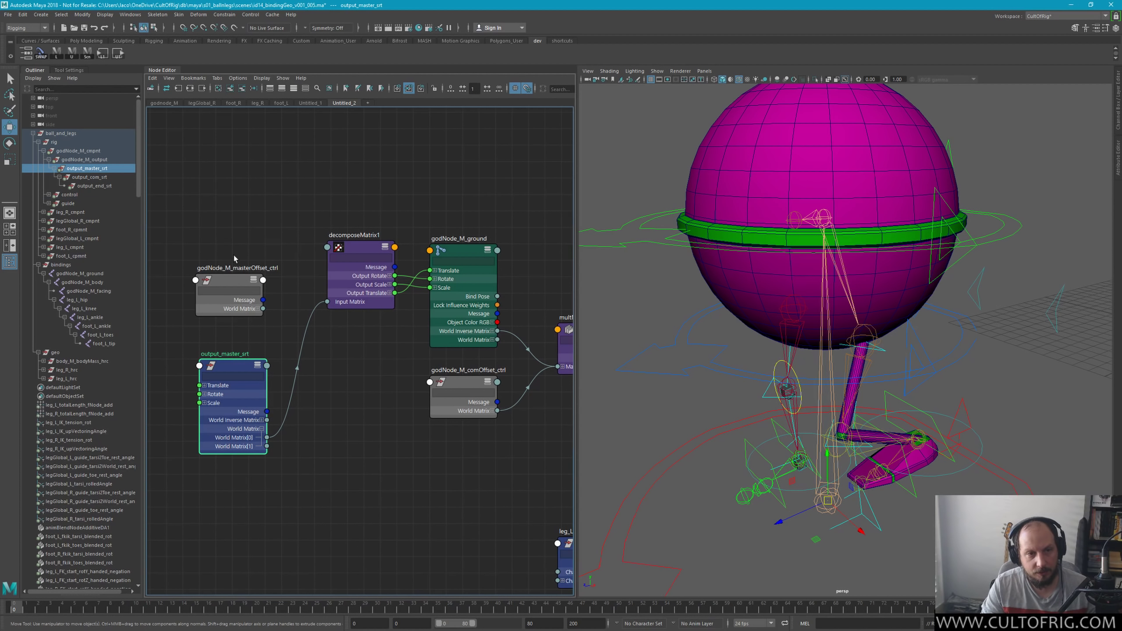
left_click(234, 283)
key("ctrl+minus")
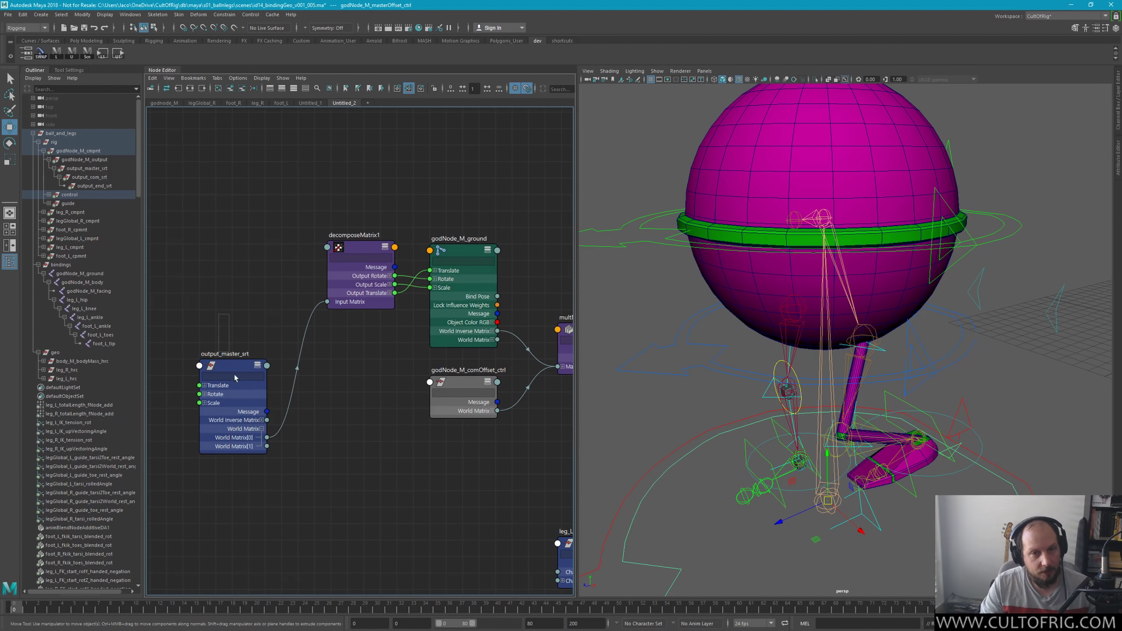
left_click_drag(234, 376, 241, 227)
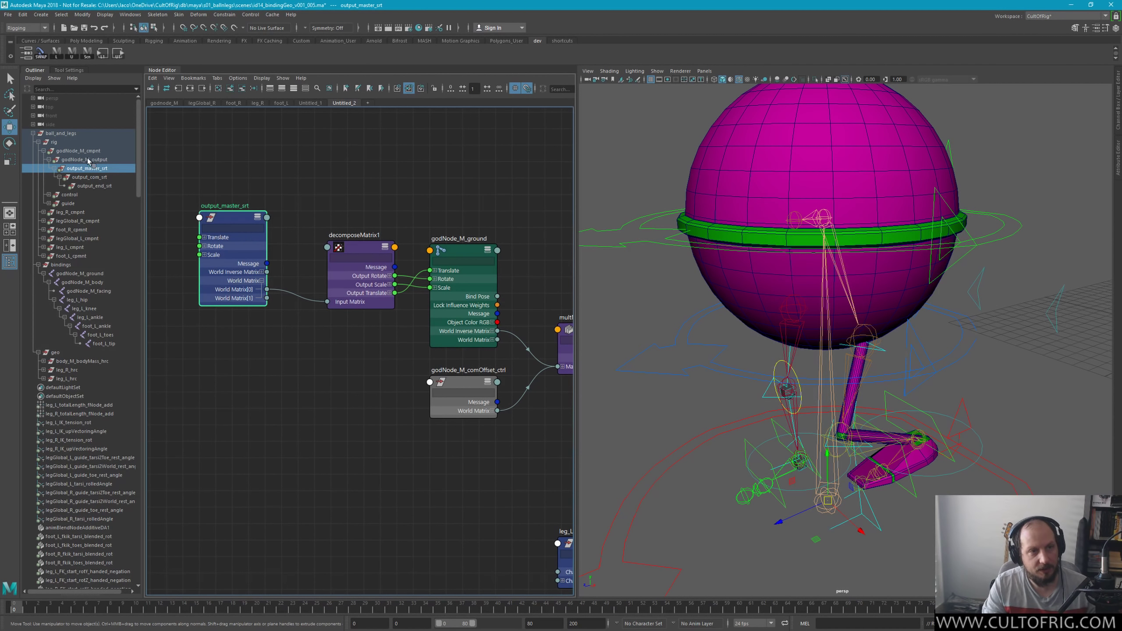
Step: Move godNode_M_comOffset_ctrl down and add output_com_srt to the node graph near multMatrix1
left_click(438, 391)
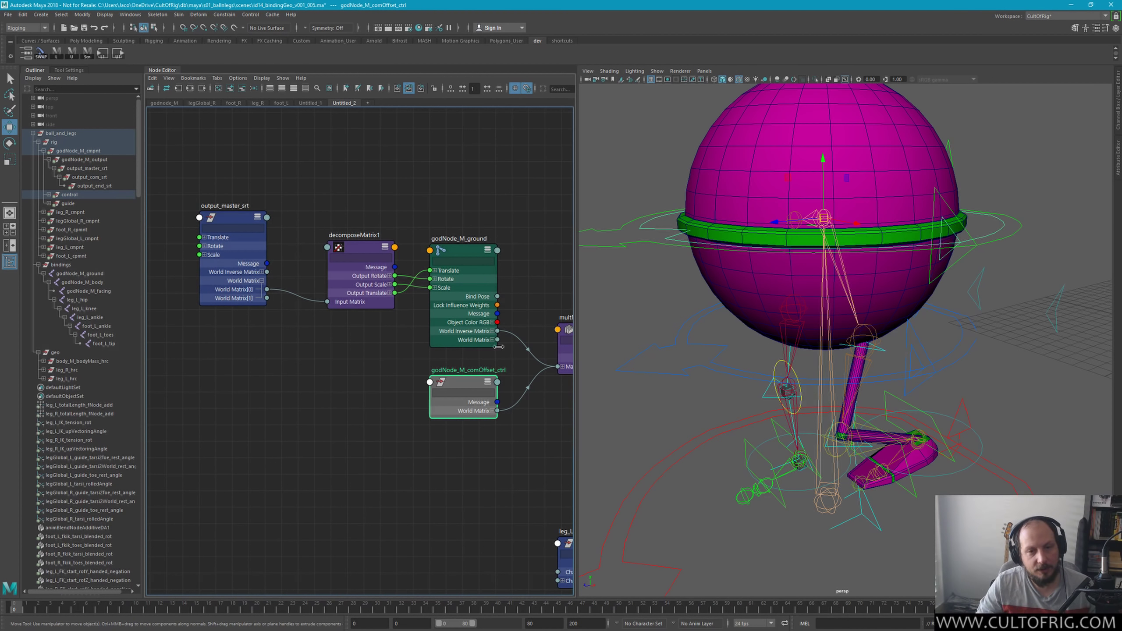
left_click_drag(470, 378, 471, 395)
left_click(94, 178)
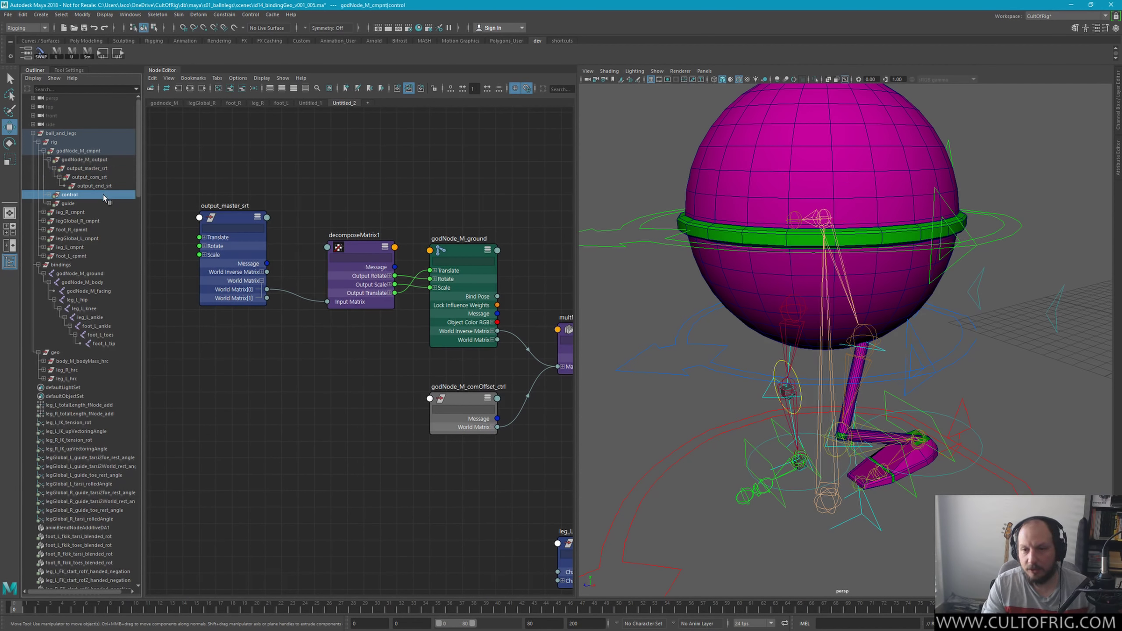
left_click(98, 188)
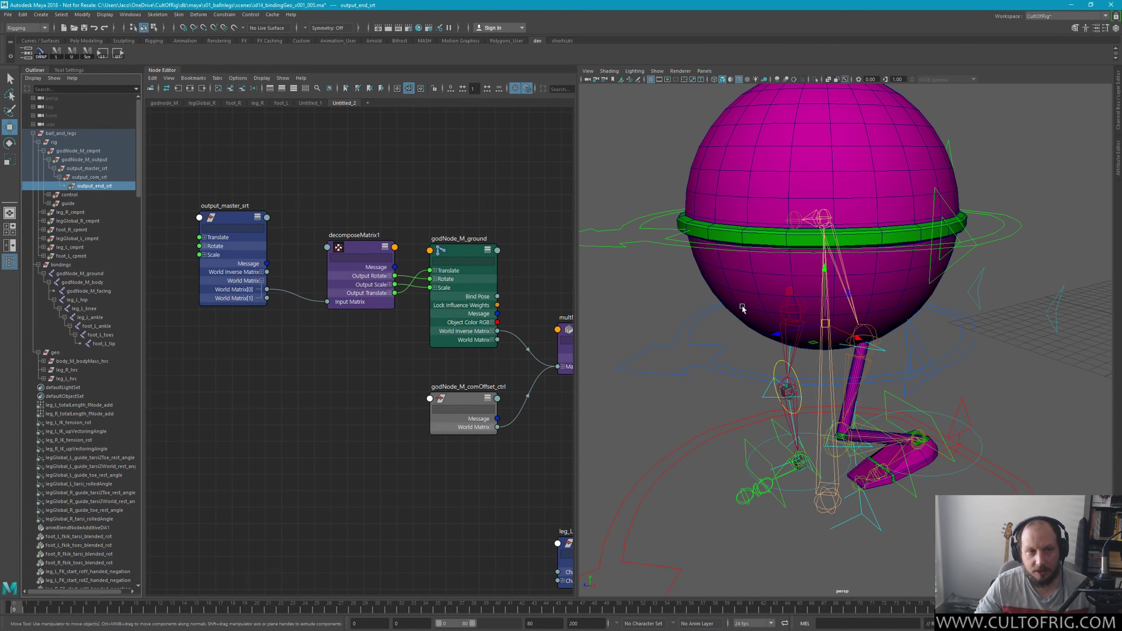
left_click(88, 177)
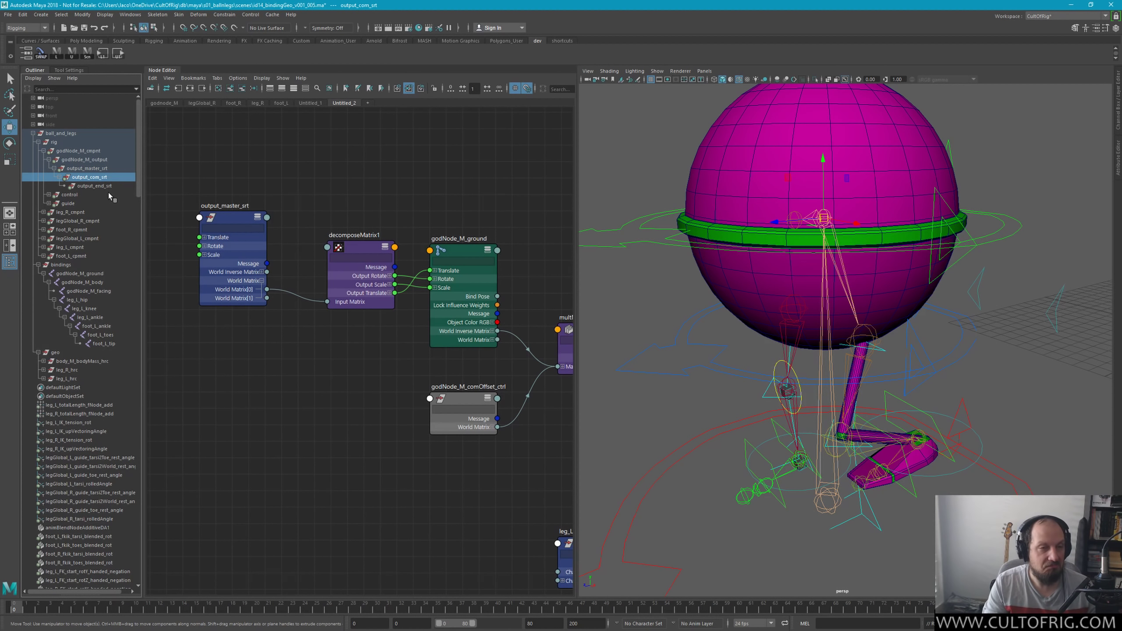
left_click(96, 186)
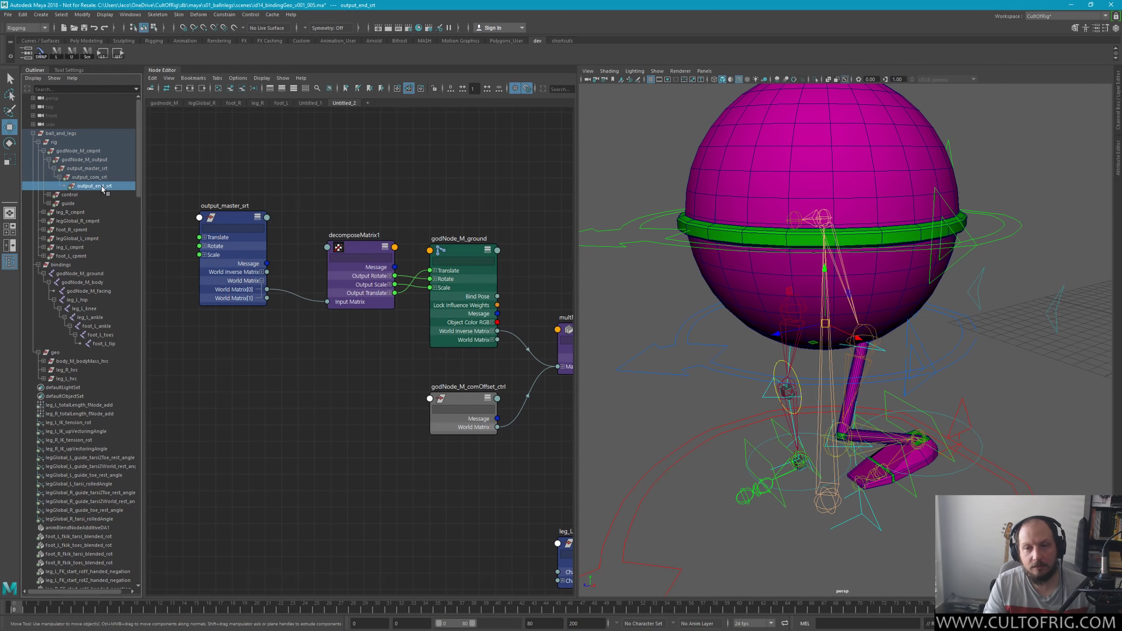
left_click(98, 177)
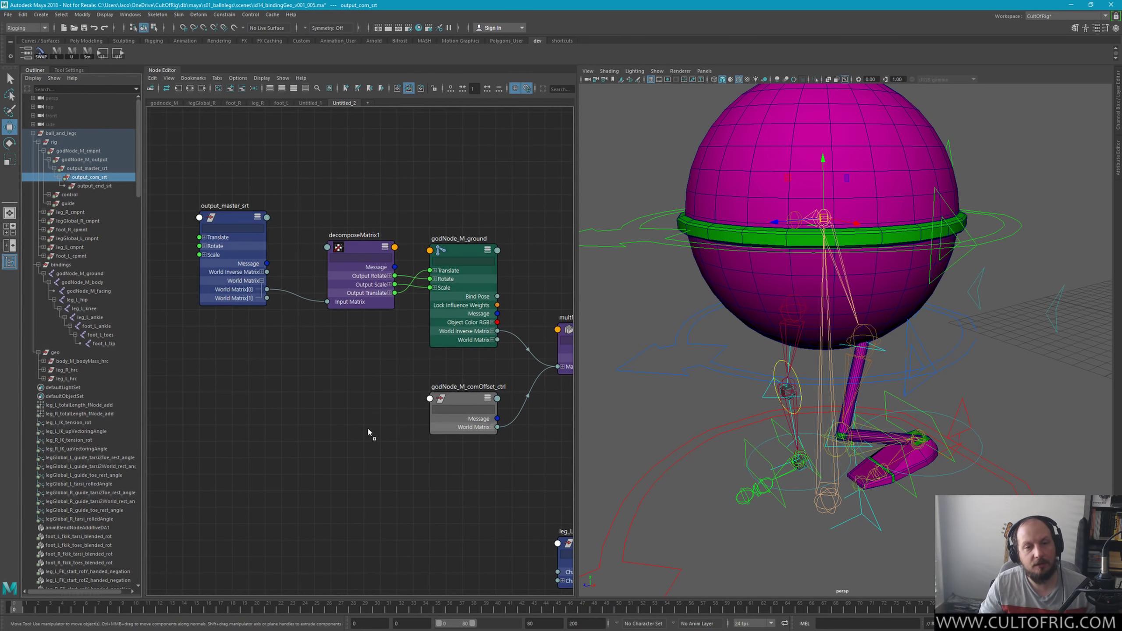
mouse_move(98, 177)
left_mouse_down()
mouse_move(372, 435)
mouse_move(421, 444)
left_mouse_up()
middle_click_drag(444, 557, 350, 441)
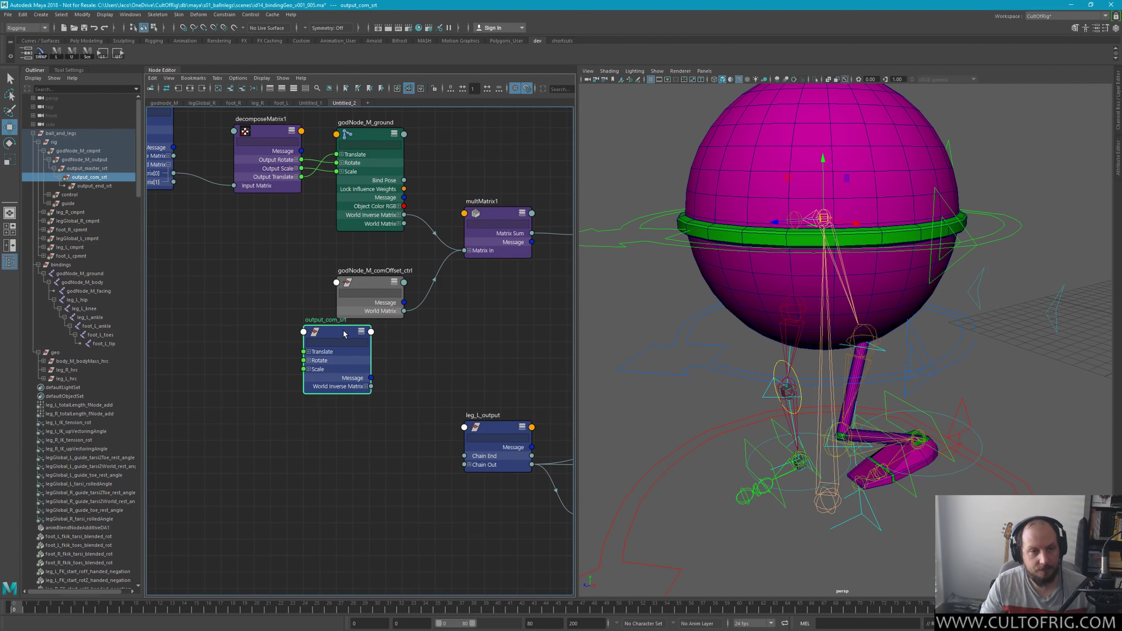
Step: Connect output_com_srt World Matrix[0] to multMatrix1 Matrix In and collapse the node
left_click(361, 332)
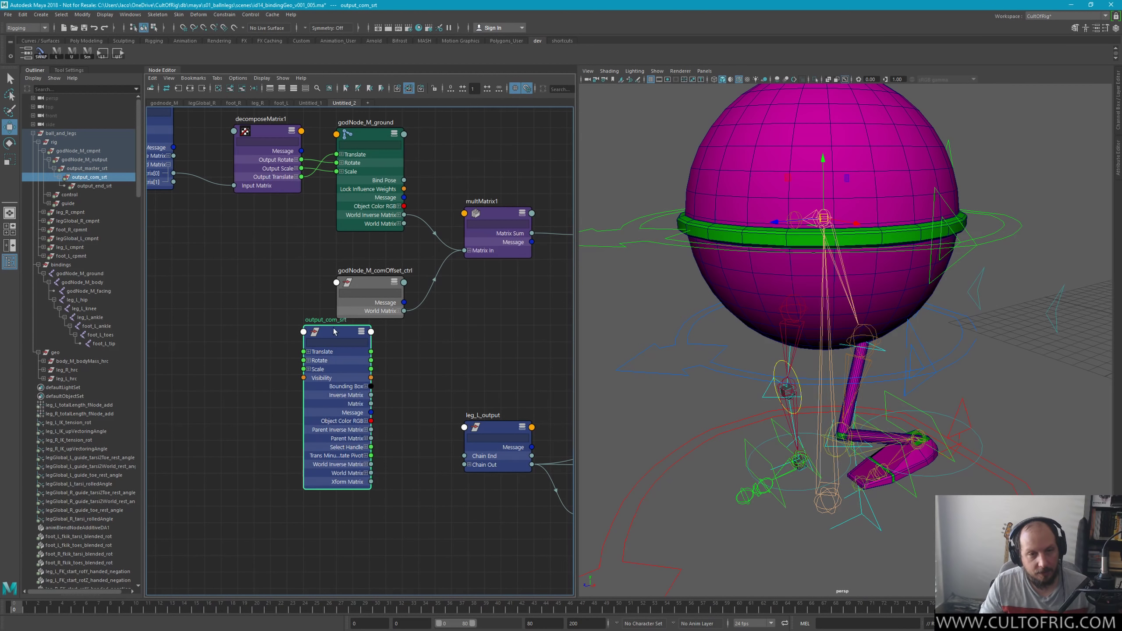
left_click_drag(341, 337, 291, 287)
left_click_drag(322, 423, 464, 250)
left_click_drag(322, 432, 463, 277)
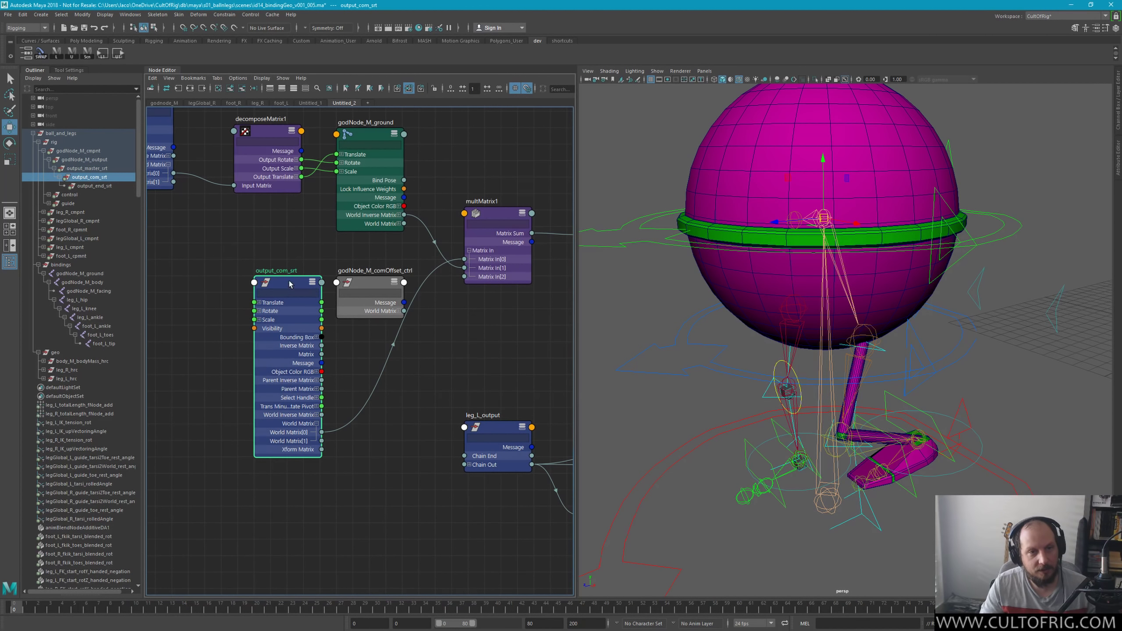
left_click_drag(290, 286, 275, 286)
key("1")
Step: Remove godNode_M_comOffset_ctrl from the graph and place output_com_srt next to multMatrix1
left_click(374, 316)
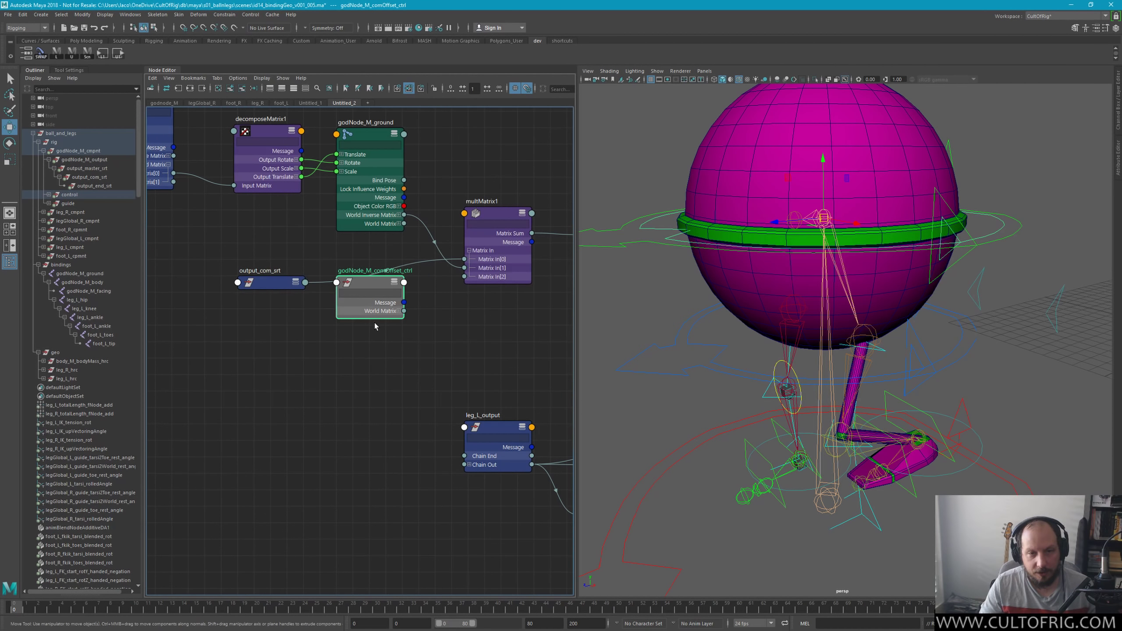
key("Delete")
left_click_drag(278, 283, 375, 266)
key("3")
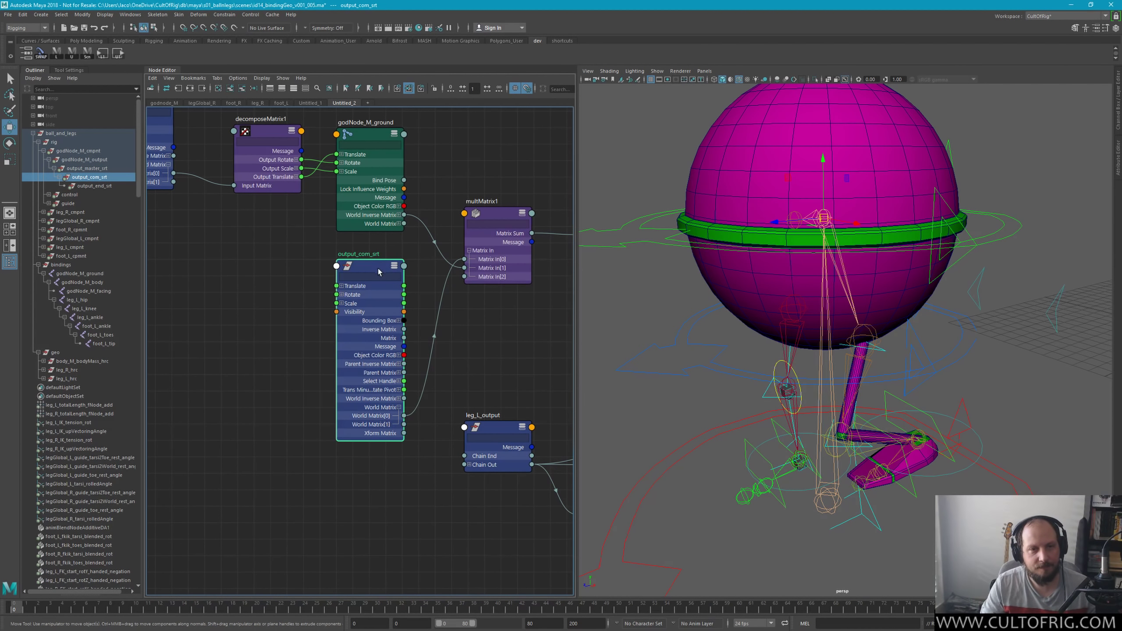
key("2")
Step: Place output_master_srt beside decomposeMatrix1 and shift the four master and com nodes right
middle_click_drag(206, 206, 282, 323)
left_click(223, 278)
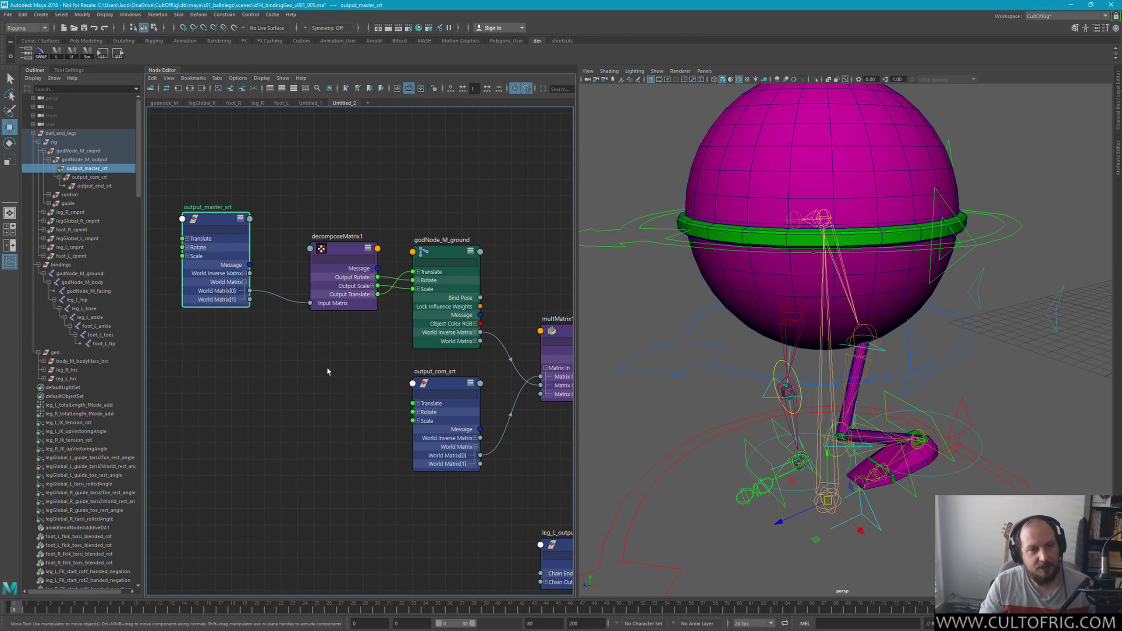
middle_click_drag(358, 388, 304, 335)
left_click_drag(164, 168, 216, 188)
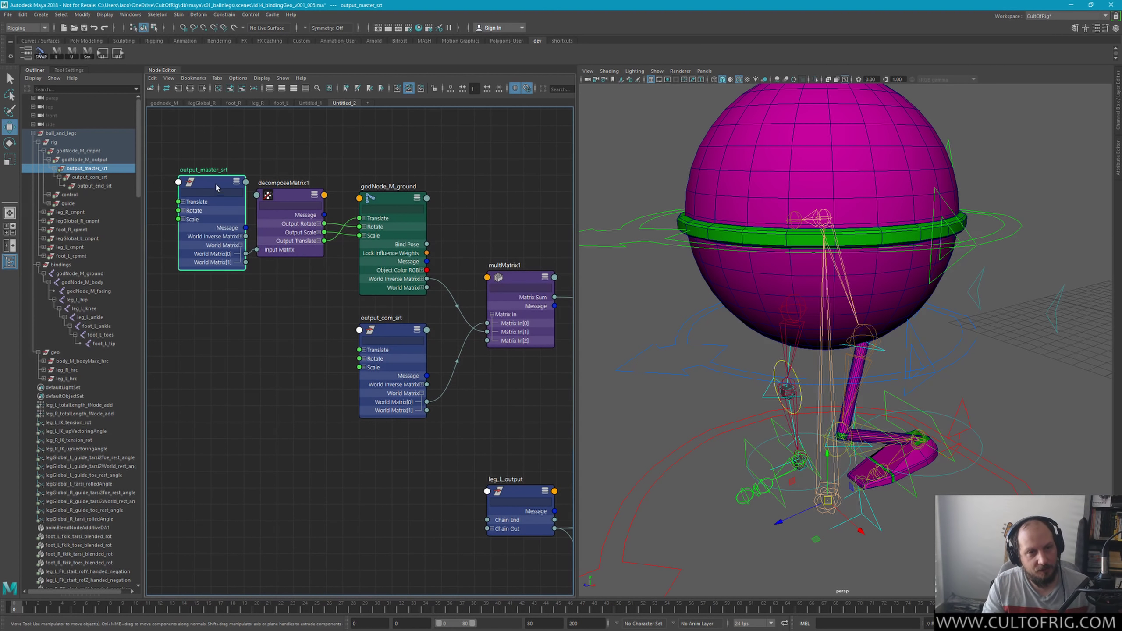
left_click_drag(293, 195, 297, 199)
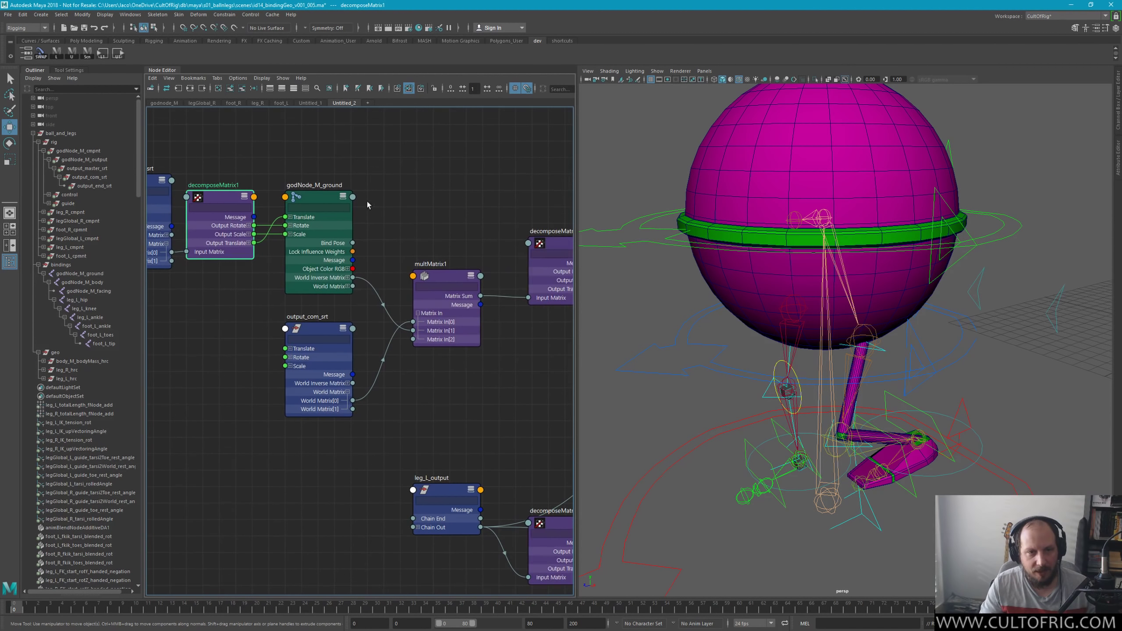
scroll(366, 199, "down", 3)
left_click_drag(254, 146, 382, 317)
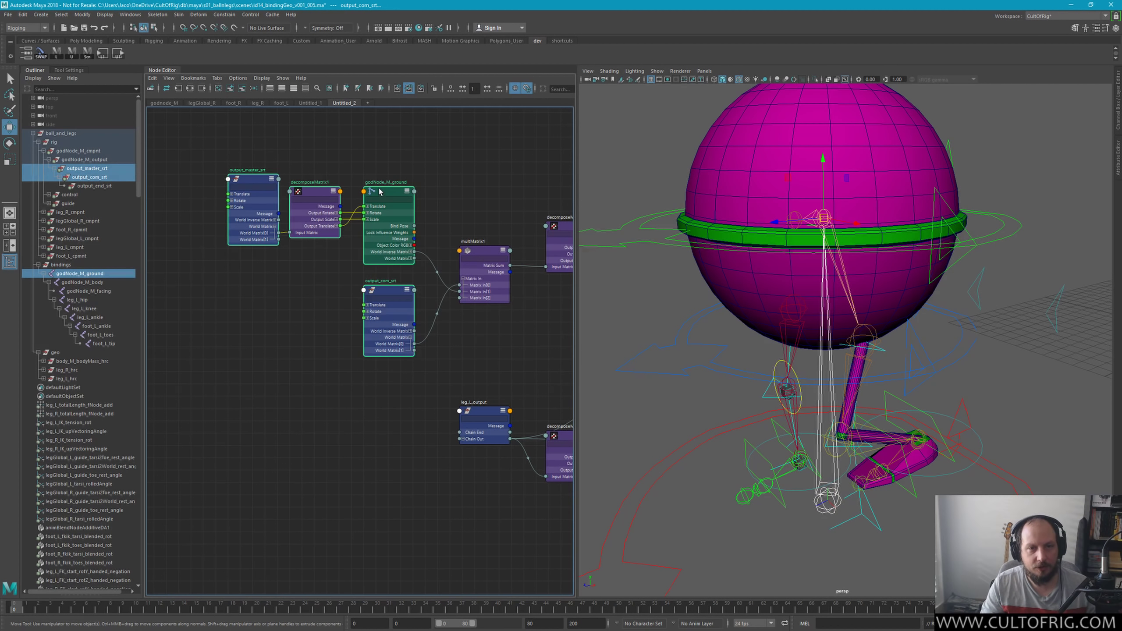
left_click_drag(384, 197, 409, 197)
Step: Select output_com_srt, then bring the leg decomposeMatrix nodes into view and select leg_L_hip
left_click(463, 178)
left_click(412, 310)
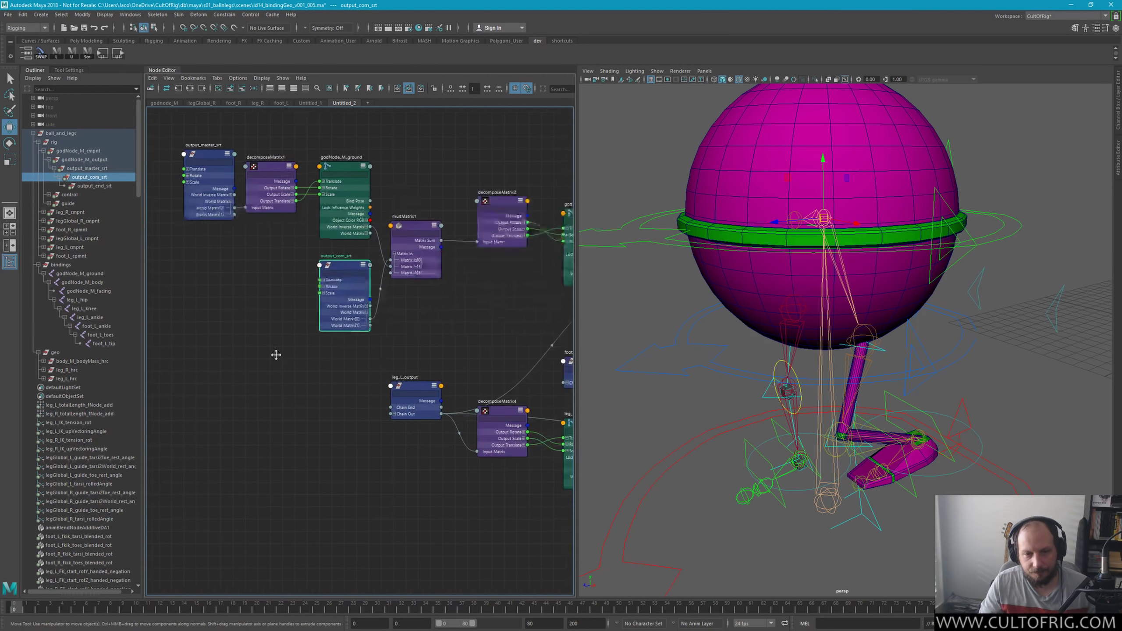
mouse_move(389, 287)
middle_mouse_down("alt")
mouse_move(415, 365)
mouse_move(356, 359)
mouse_move(417, 326)
middle_mouse_up("alt")
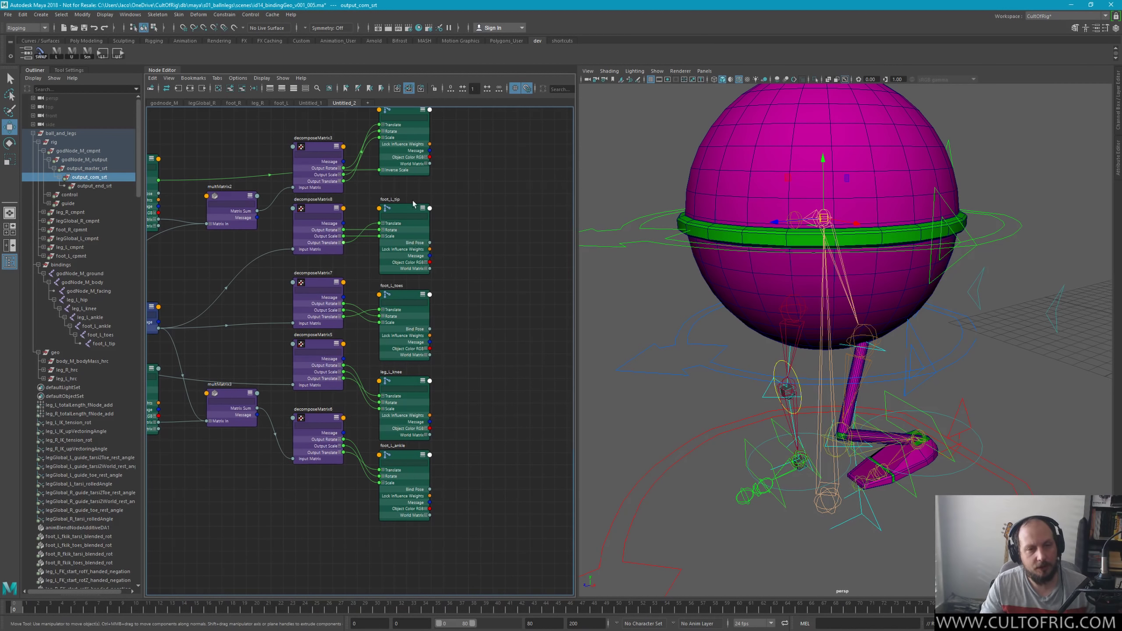
middle_click_drag(449, 226, 500, 306)
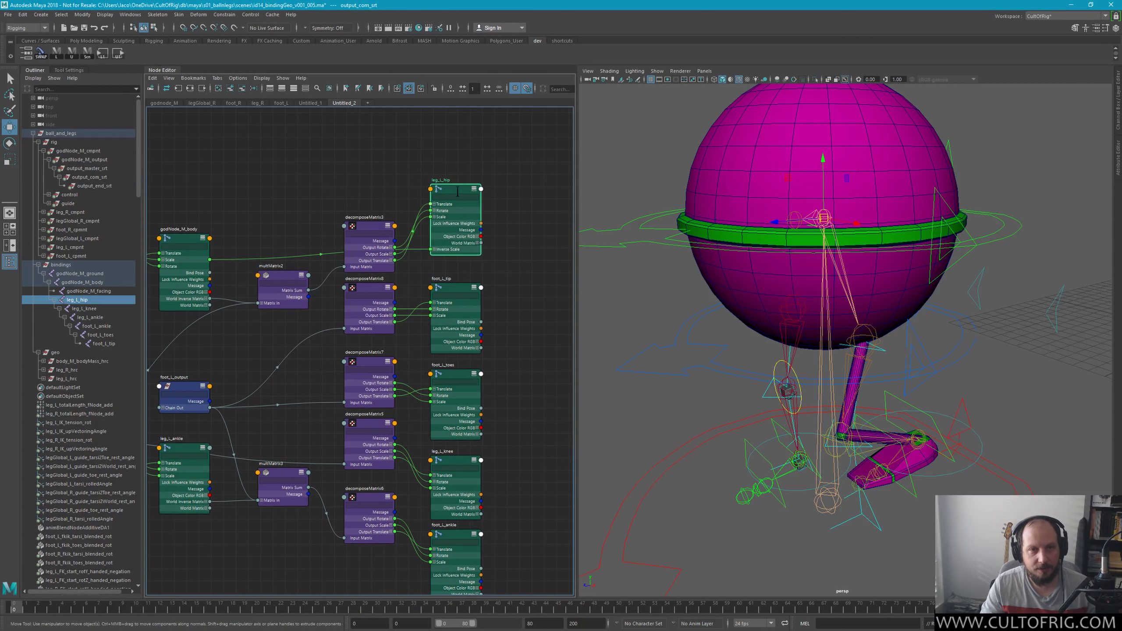
Step: Lower leg_L_hip slightly and pan the graph to select output_master_srt
left_click_drag(459, 190, 462, 205)
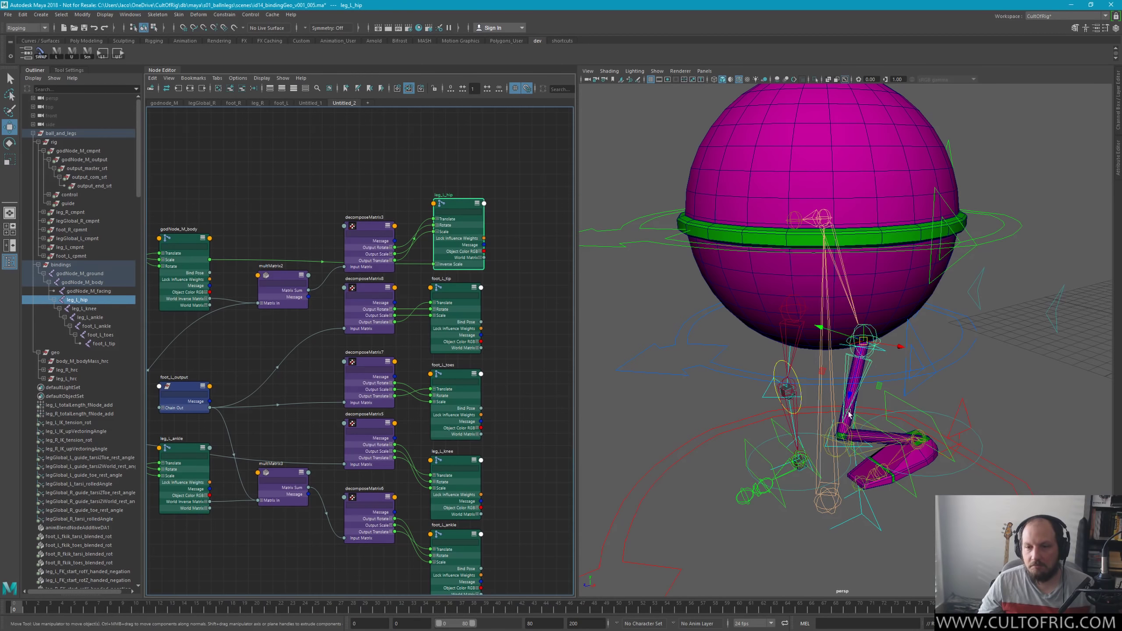
scroll(861, 306, "down", 5)
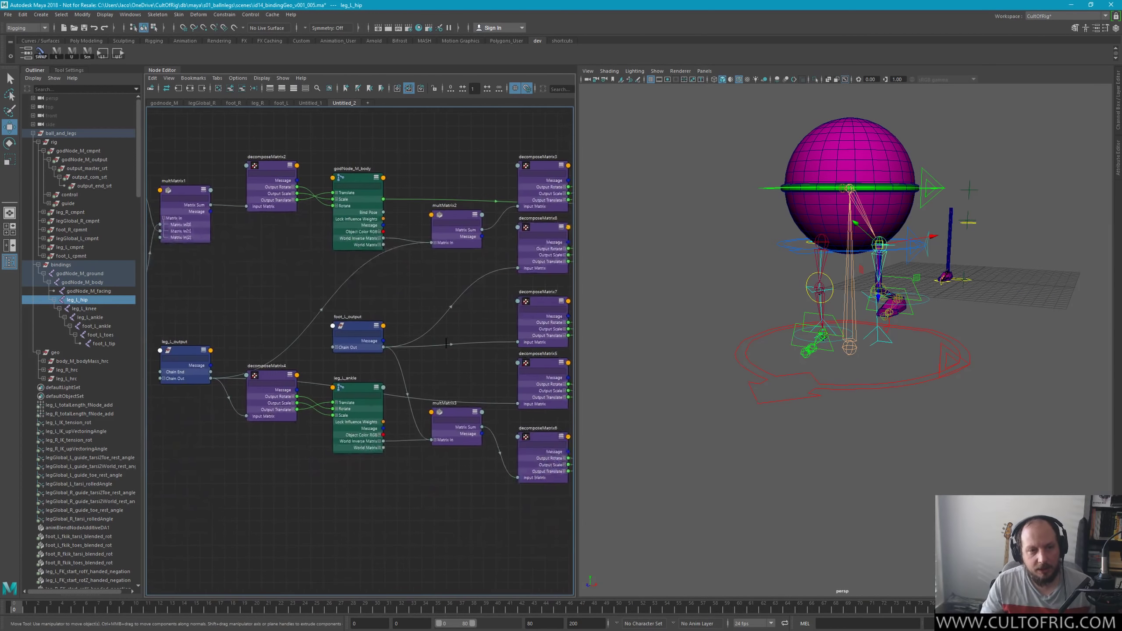
middle_click_drag(221, 287, 393, 326)
scroll(388, 365, "up", 2)
middle_click_drag(387, 365, 555, 520)
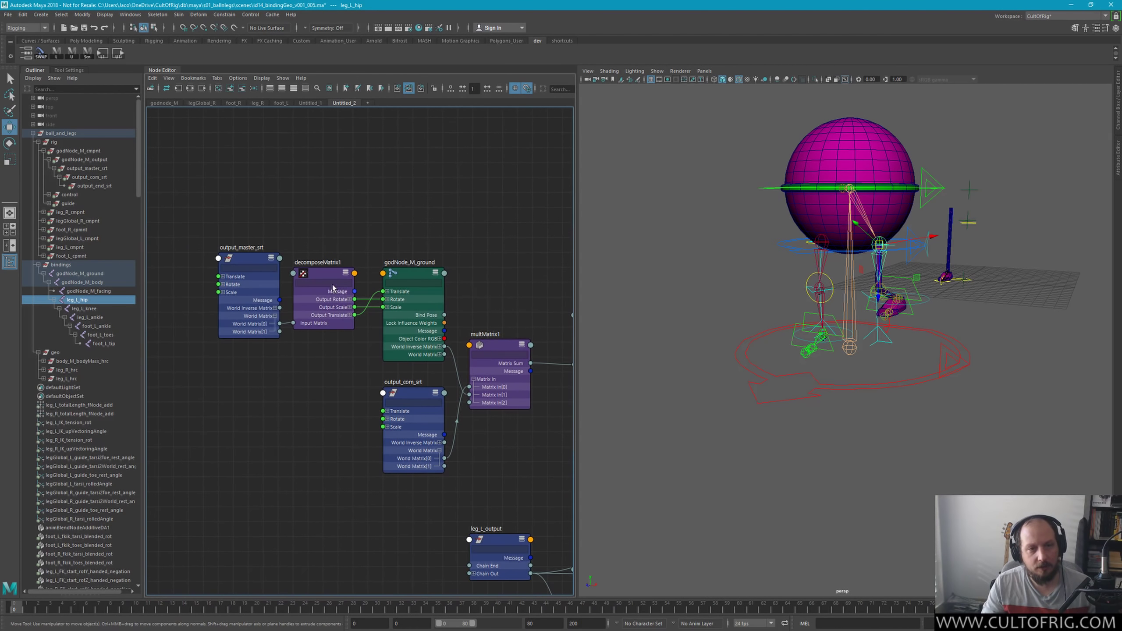
left_click(239, 327)
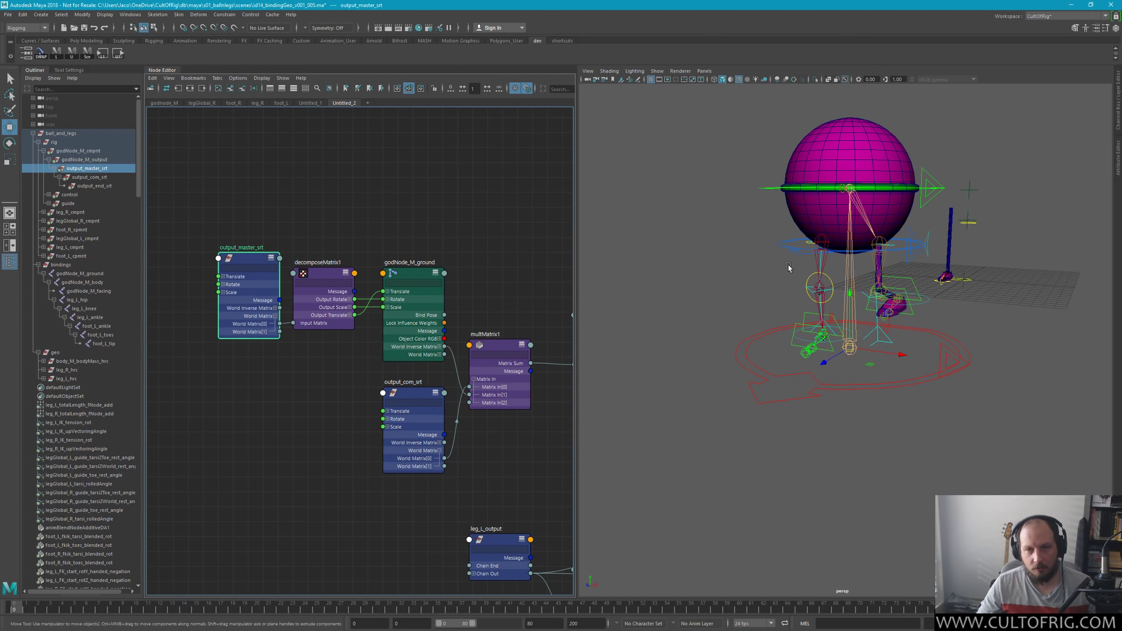
Step: Select the bindings hierarchy from godNode_M_ground to foot_L_tip, then decomposeMatrix1
left_click(89, 264)
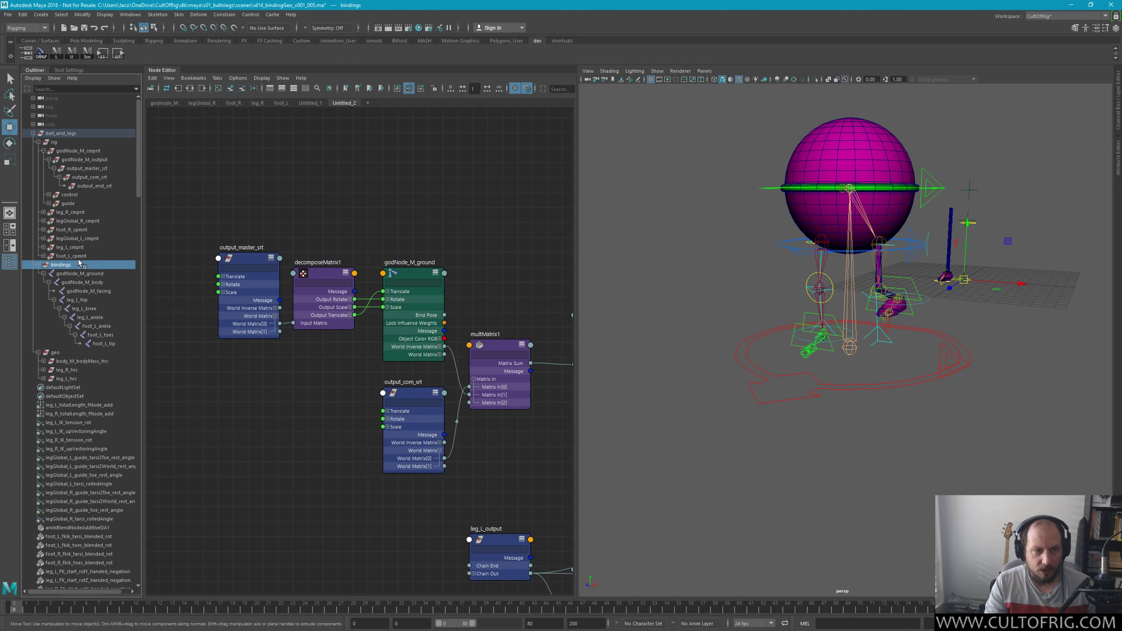
left_click(118, 350, "shift")
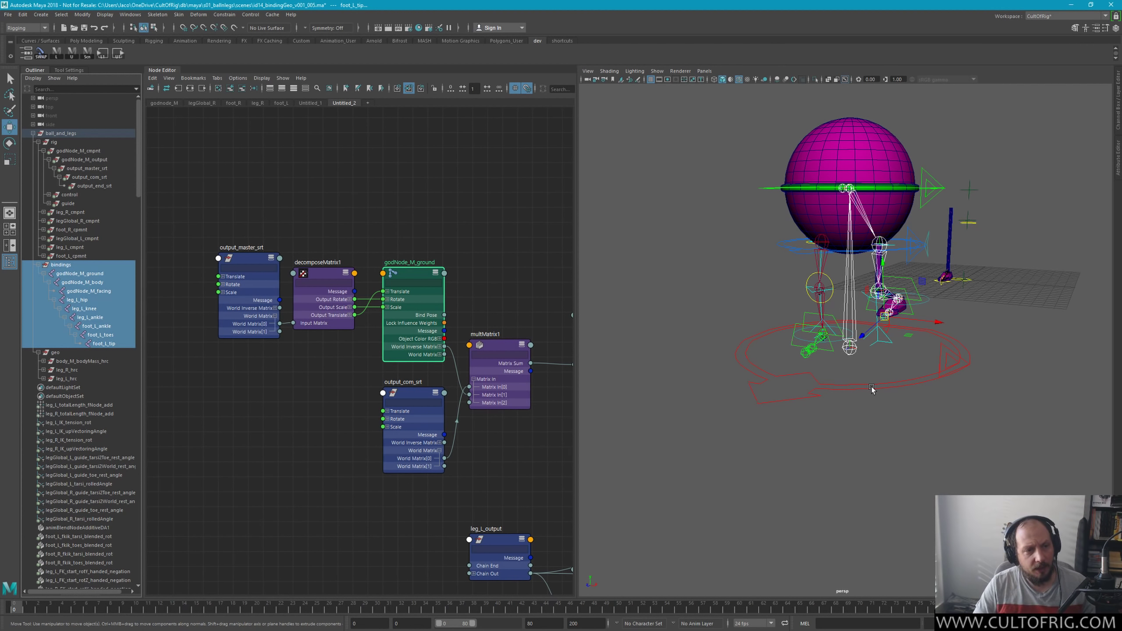
left_click(321, 277)
left_click(499, 389, "shift")
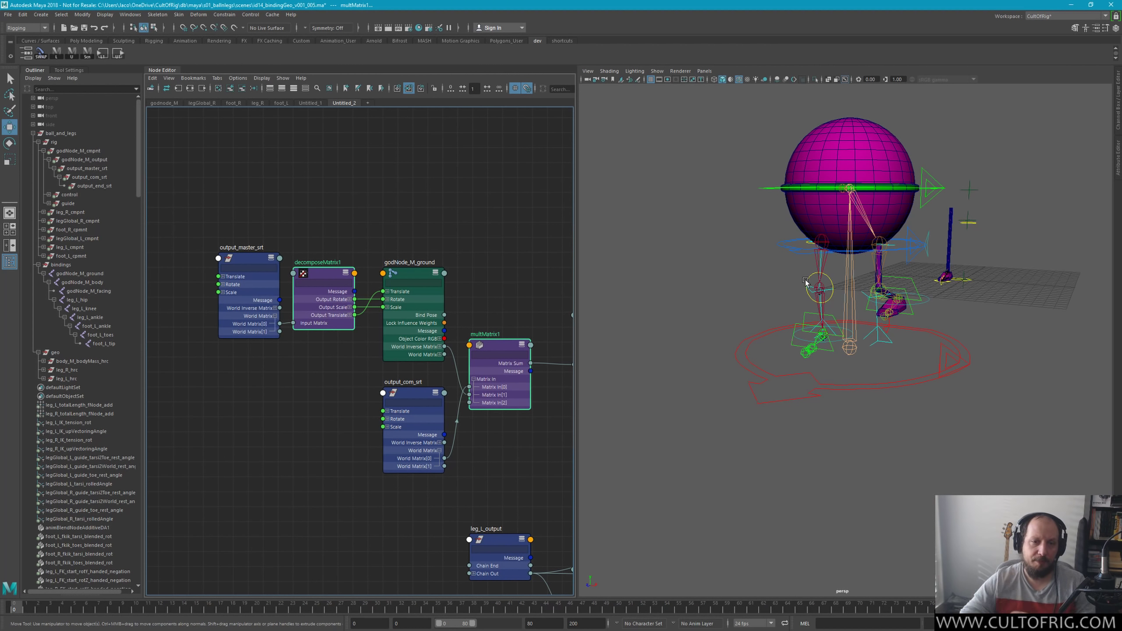
scroll(336, 348, "down", 3)
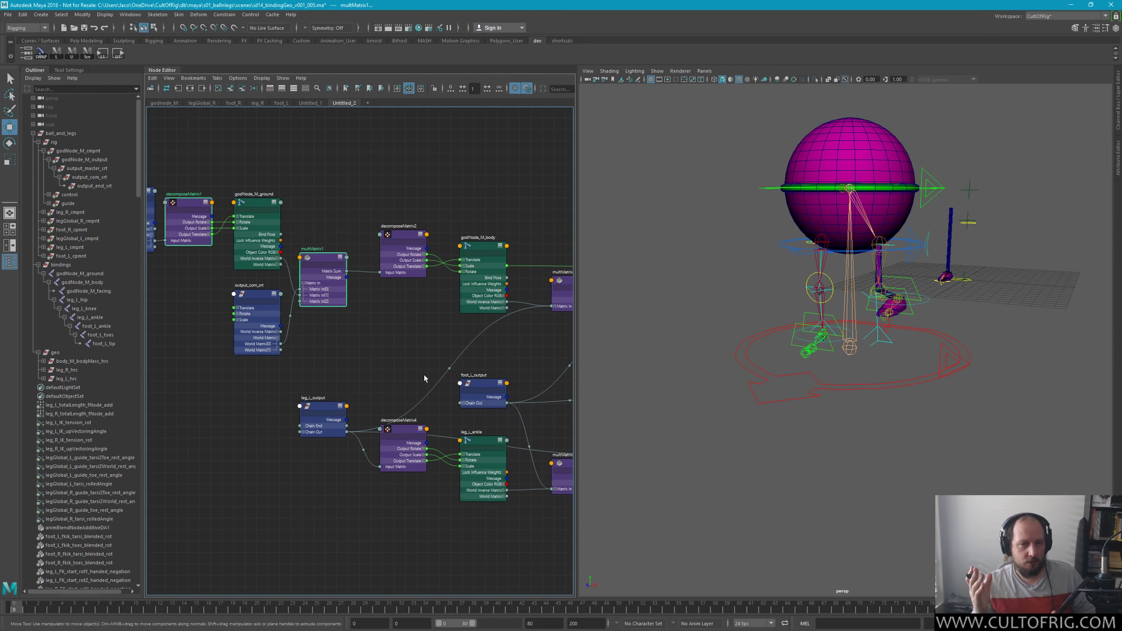
Step: Create a hyperLayout node from the Node Editor's quick node-creation field
left_click(380, 329)
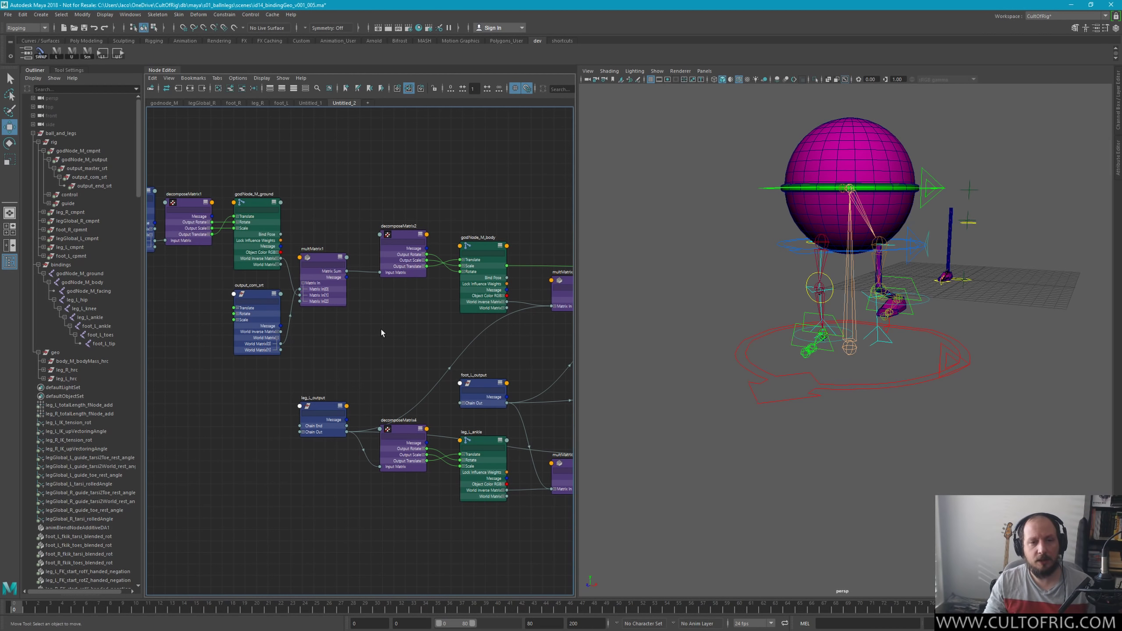
key("Tab")
type("hyper")
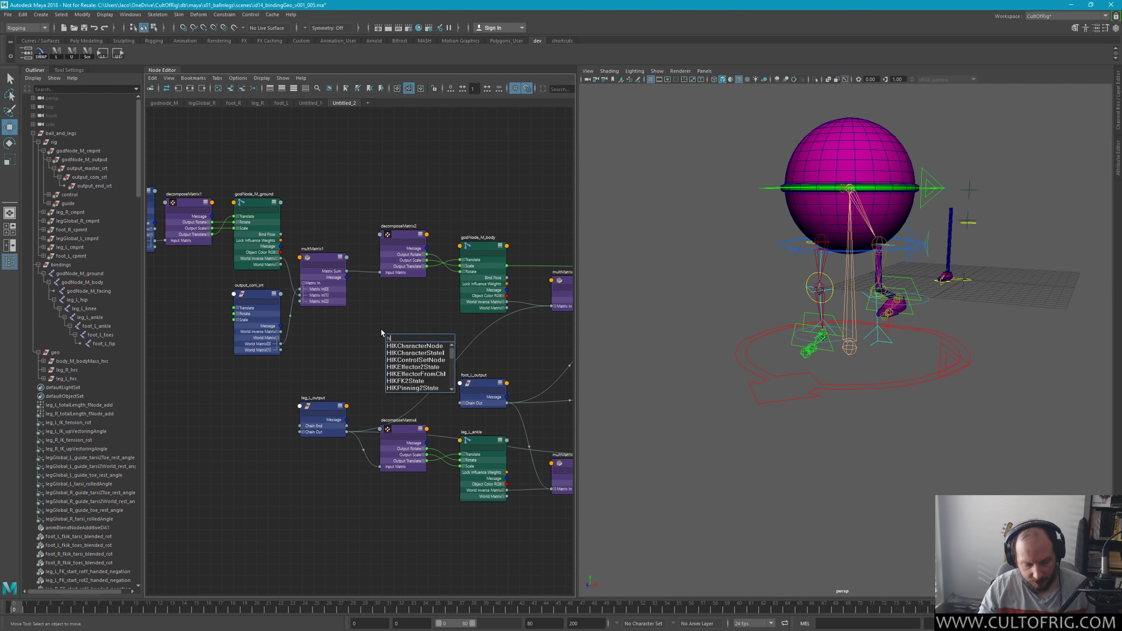
key("Down")
key("Down")
key("Return")
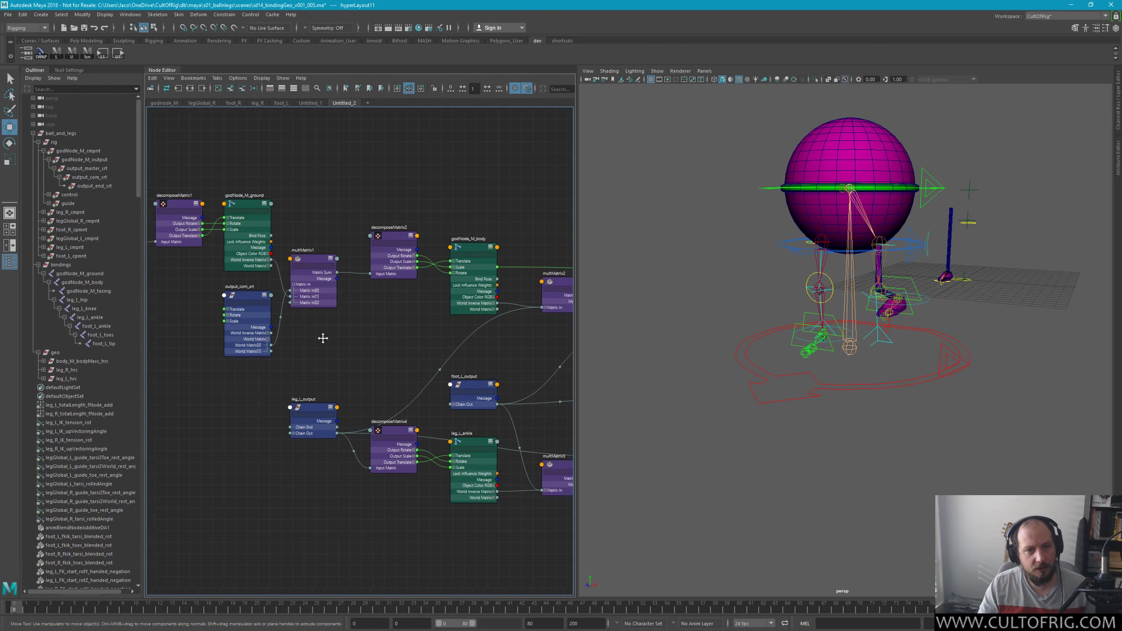
scroll(278, 328, "down", 5)
scroll(325, 318, "up", 2)
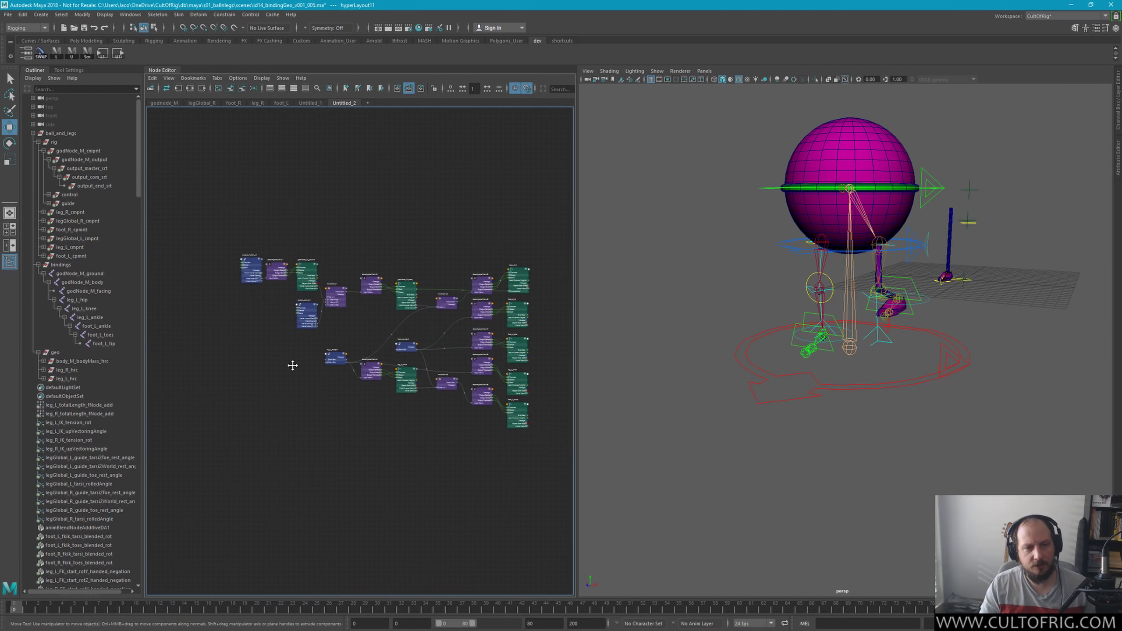
scroll(293, 363, "up", 2)
scroll(336, 439, "up", 1)
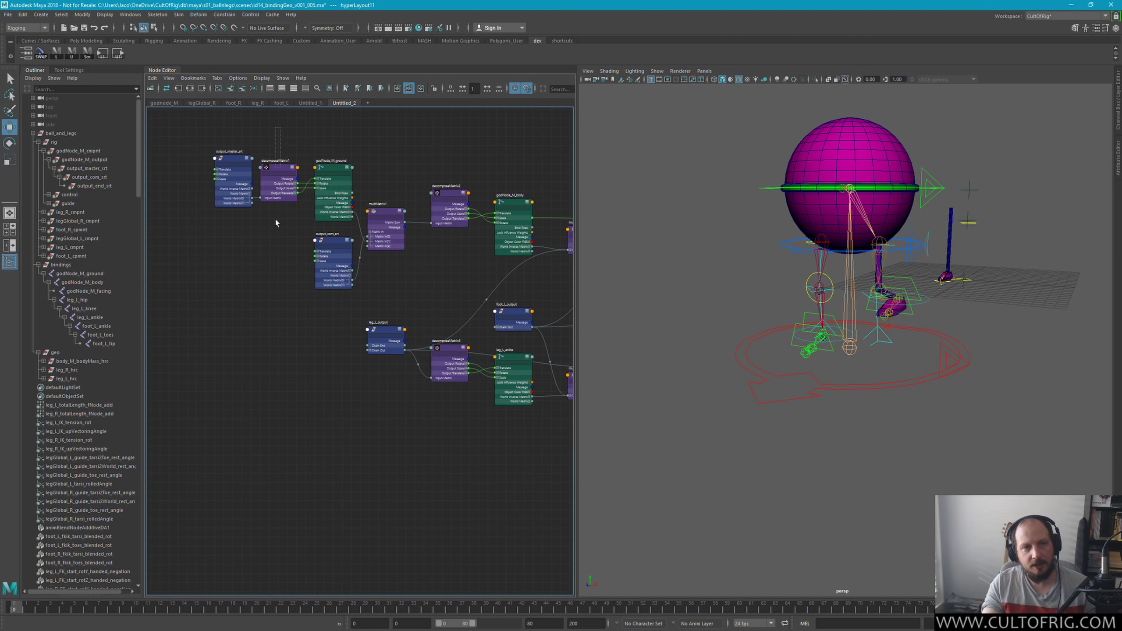
left_click(277, 198)
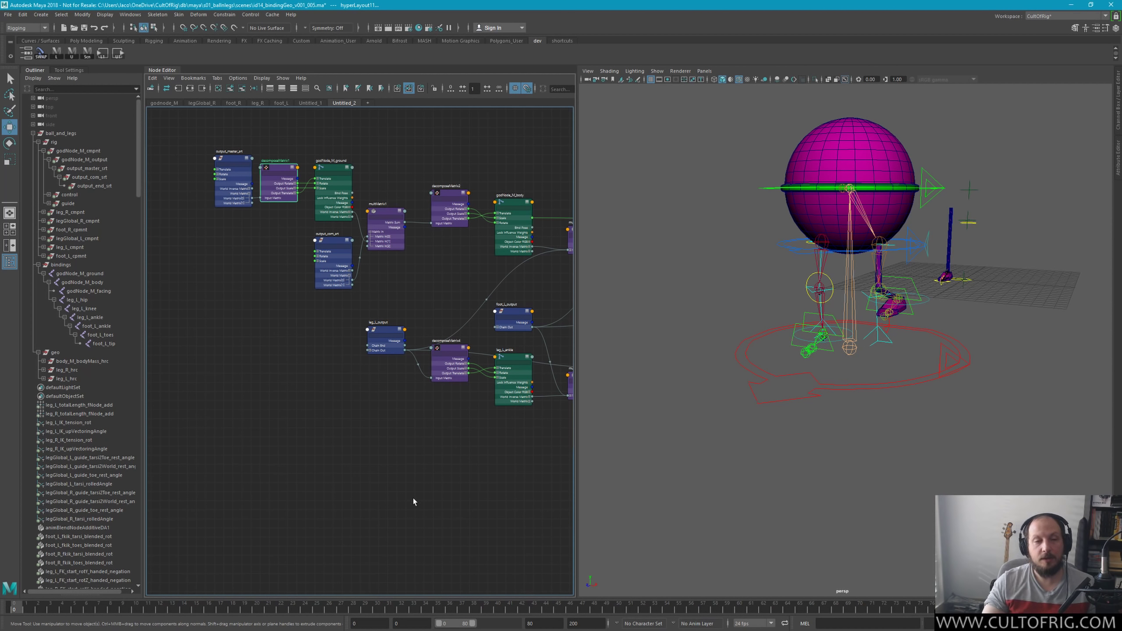
middle_click_drag(355, 348, 397, 433, "alt")
scroll(397, 432, "up", 2)
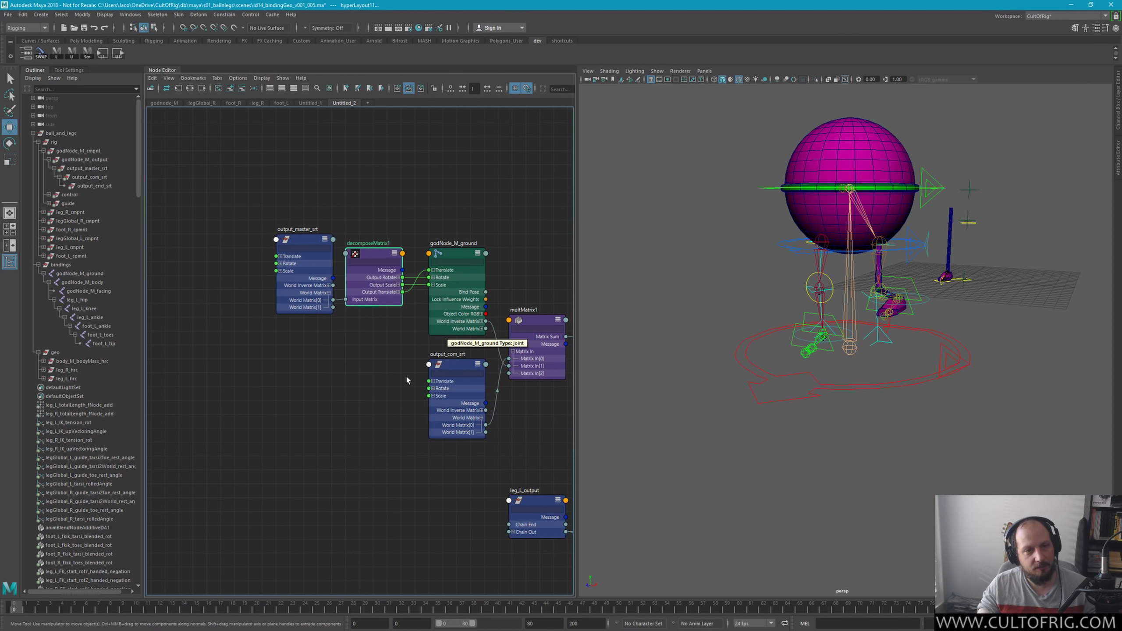
left_click(339, 396)
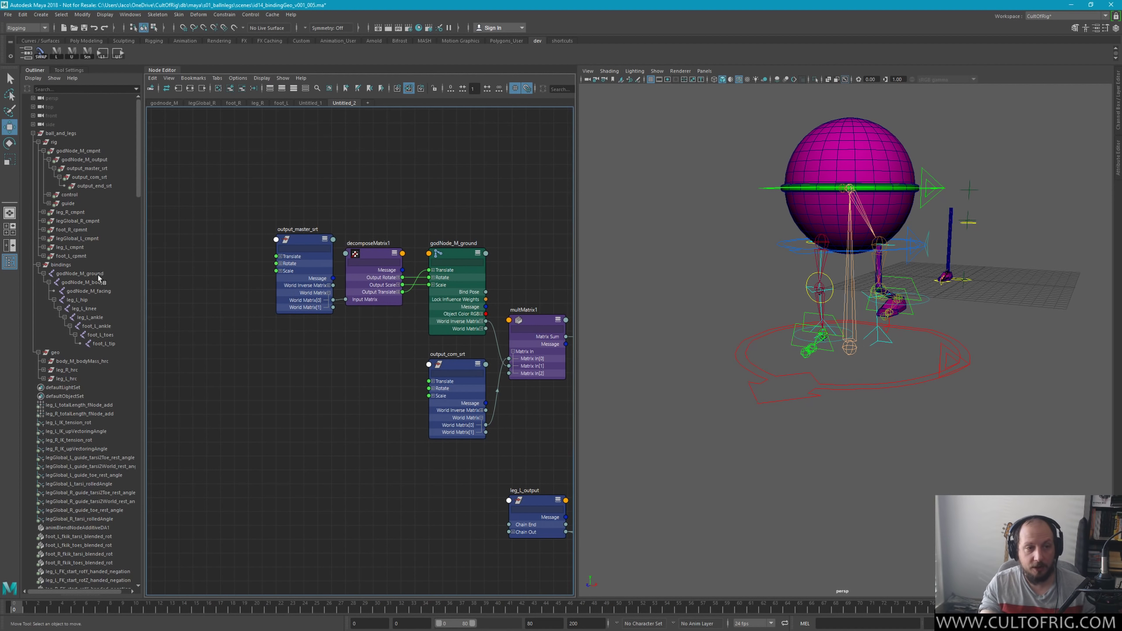
left_click(61, 265)
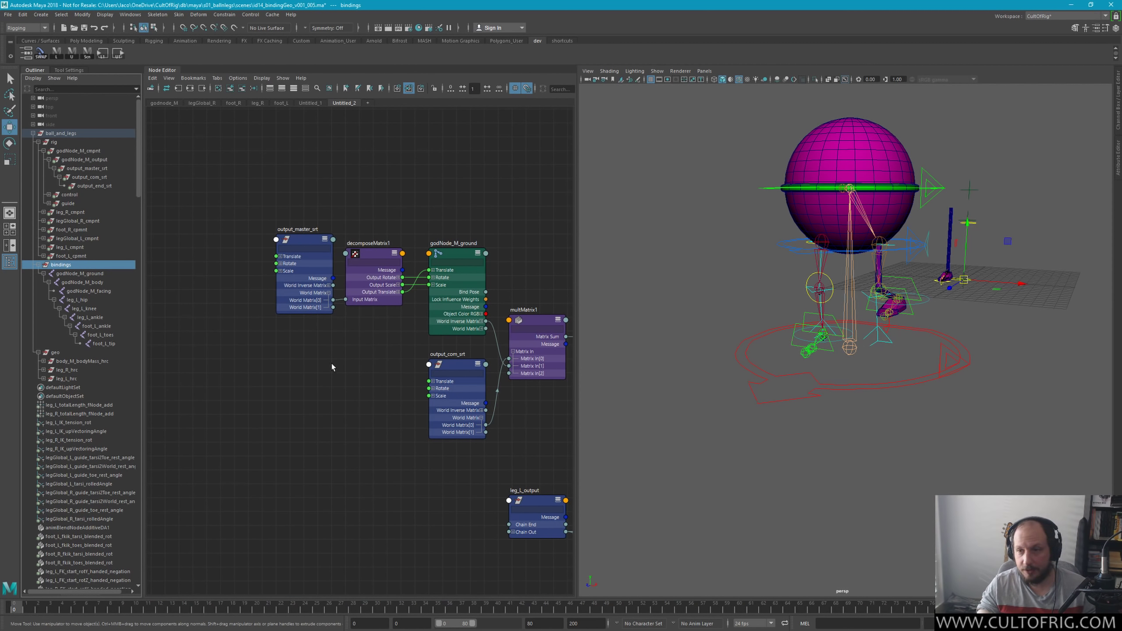
left_click_drag(359, 190, 338, 431)
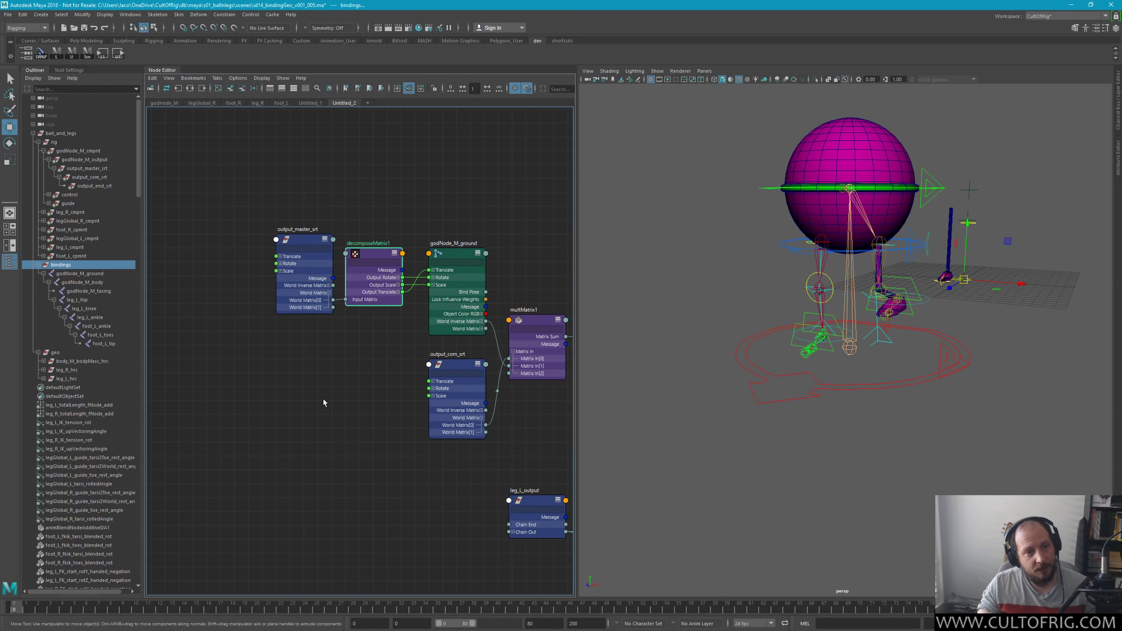
scroll(326, 390, "down", 2)
scroll(320, 389, "down", 2)
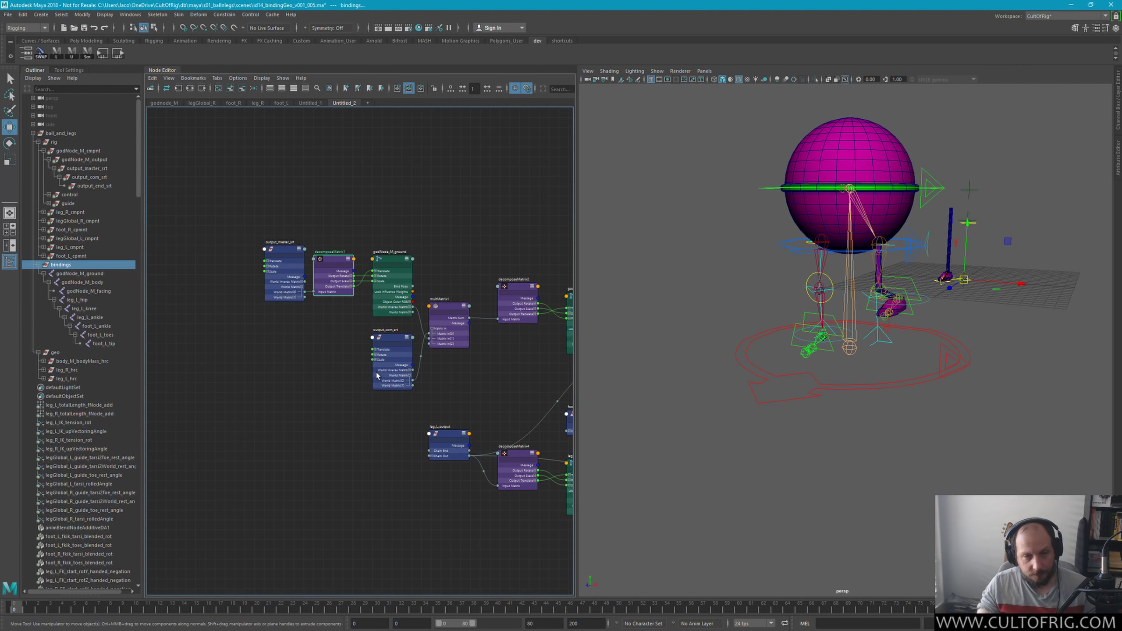
left_click(112, 274)
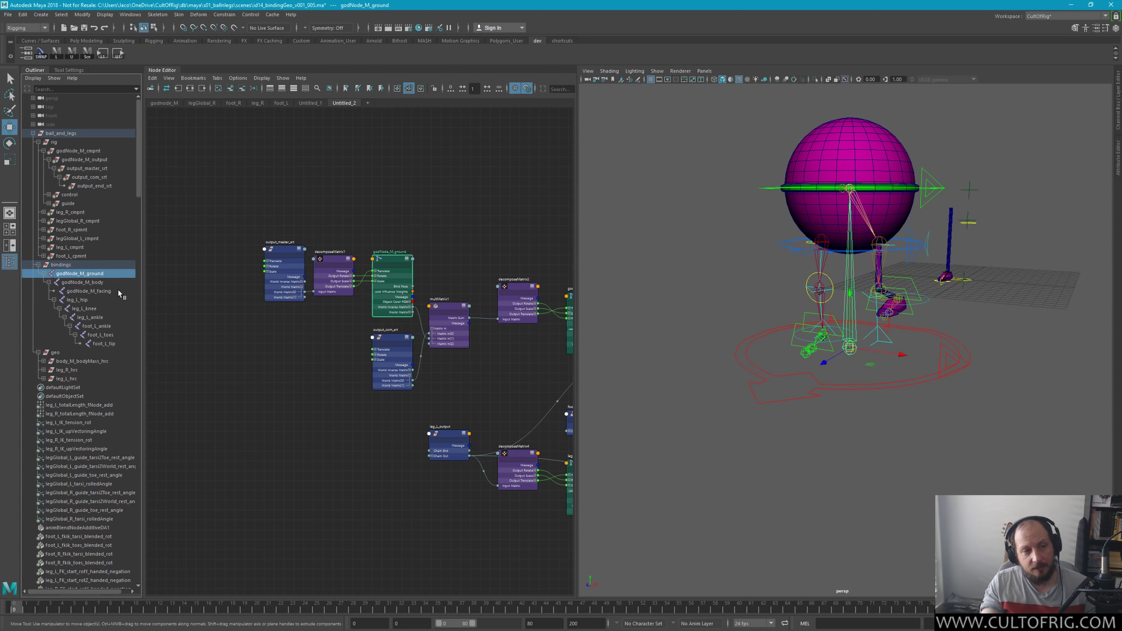
key("Down")
key("Down")
key("Down")
key("Down")
key("Down")
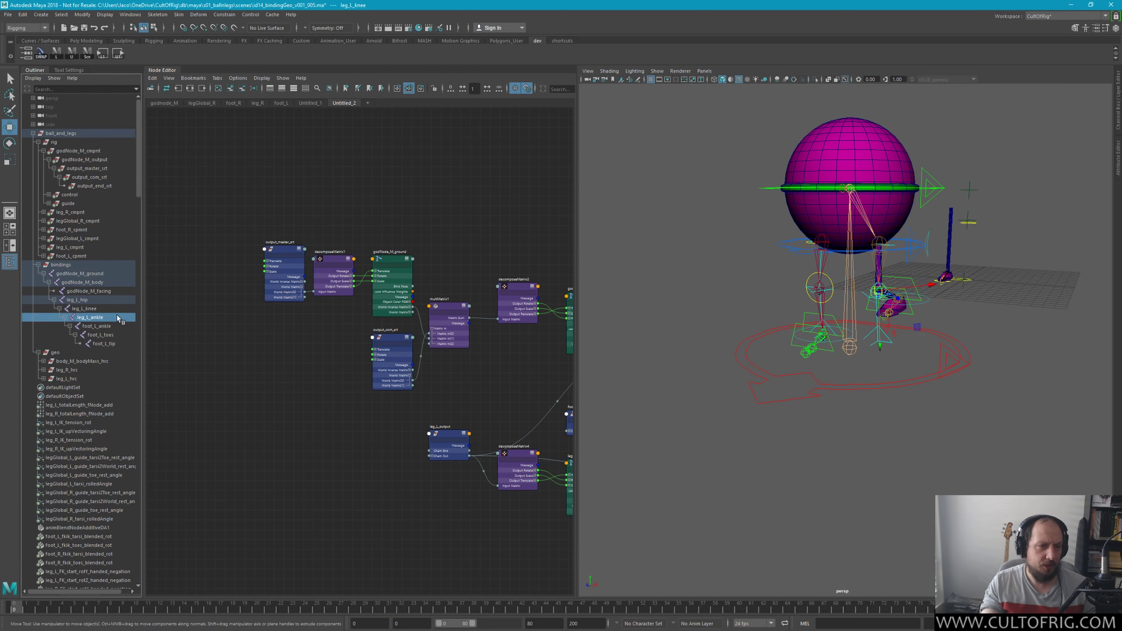
key("Down")
key("Down")
key("Down")
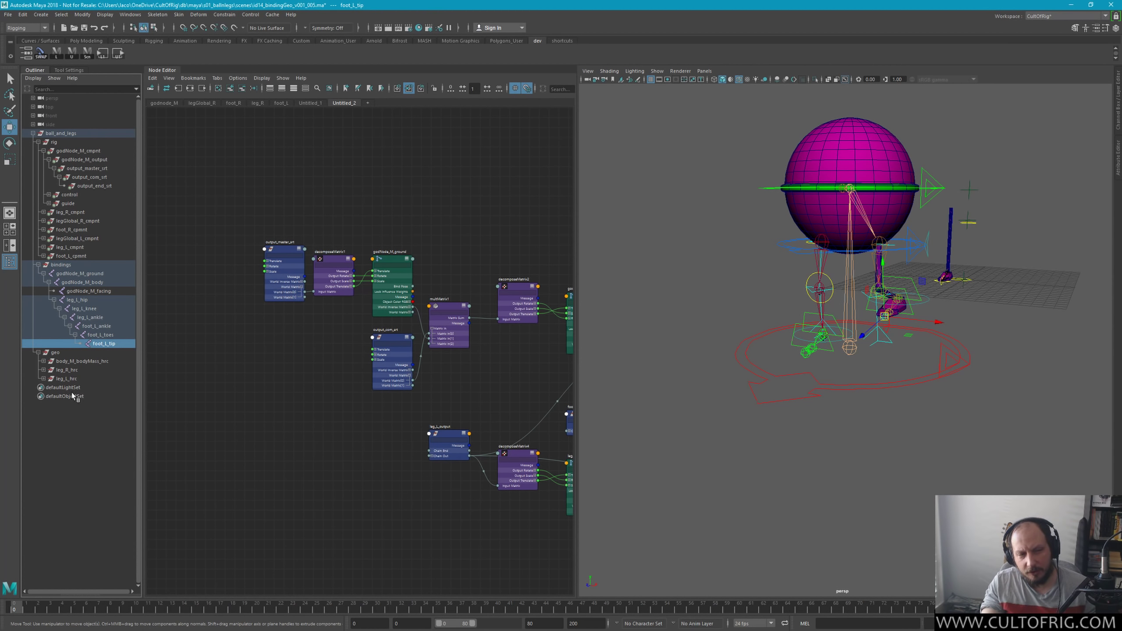
left_click(263, 438)
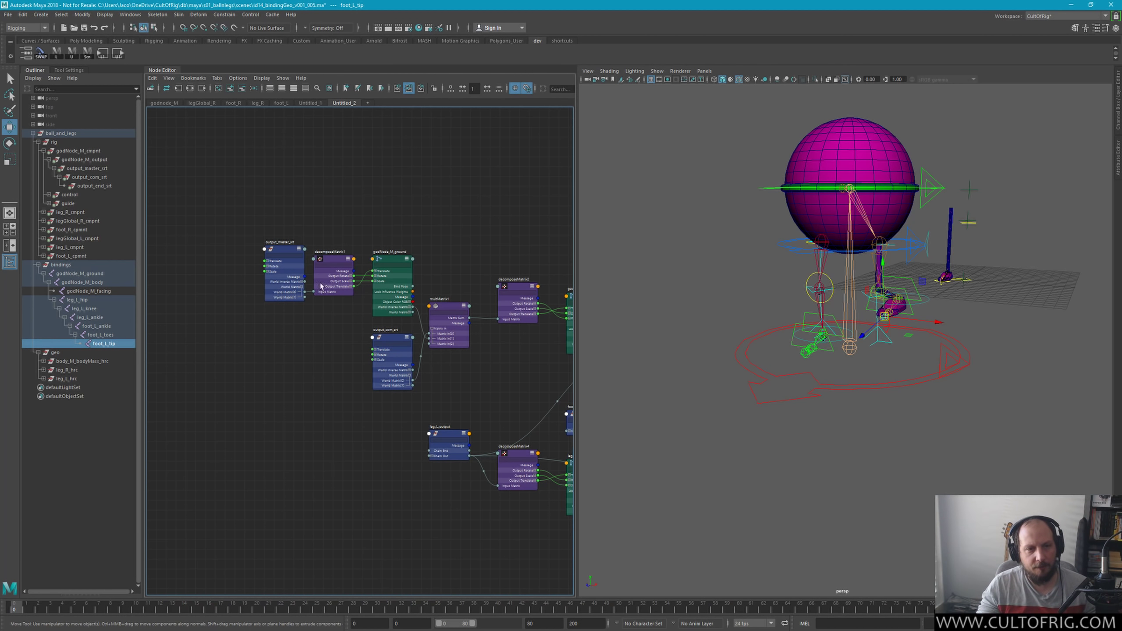
left_click(346, 397)
left_click(322, 295)
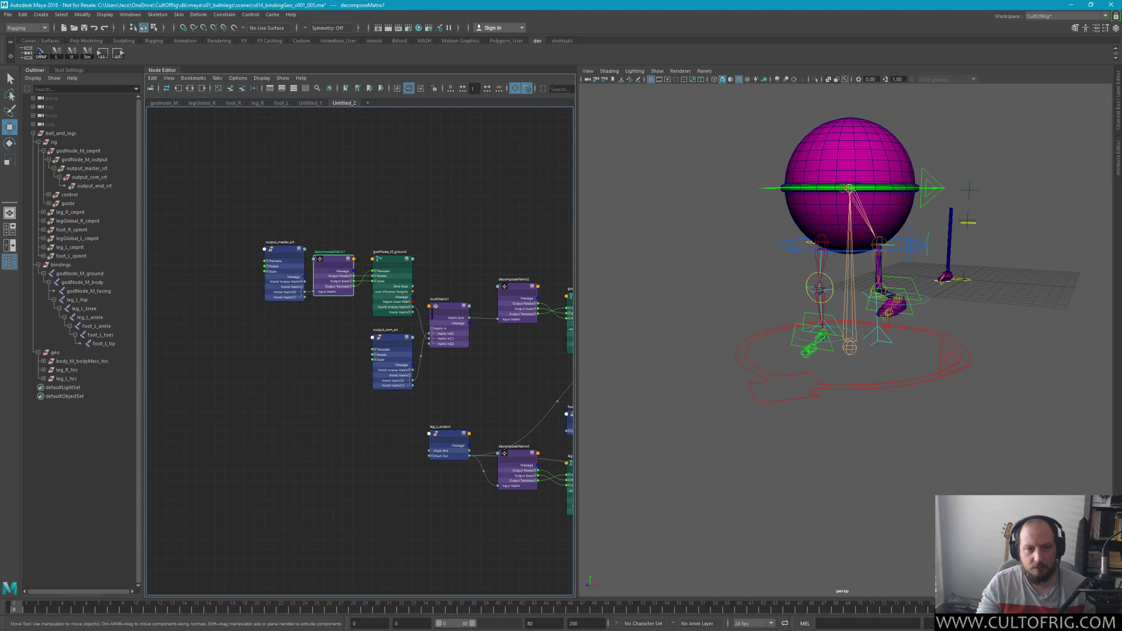
scroll(342, 294, "down", 3)
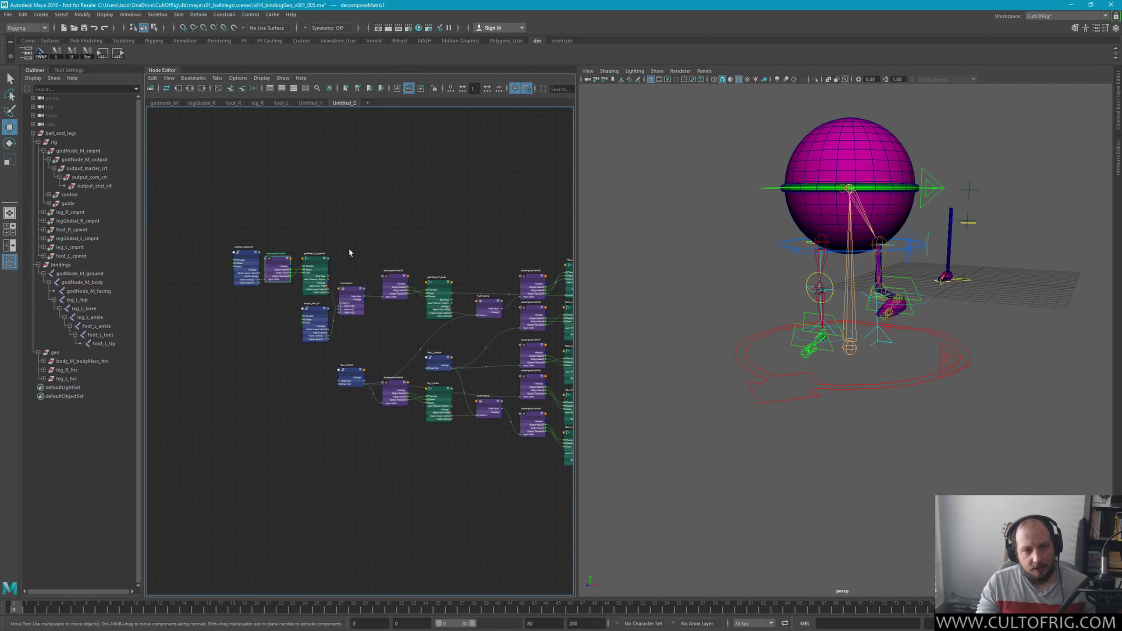
Step: Select decomposeMatrix4, multMatrix4, multMatrix3 and the whole decomposeMatrix column in the Node Editor
left_click(394, 283)
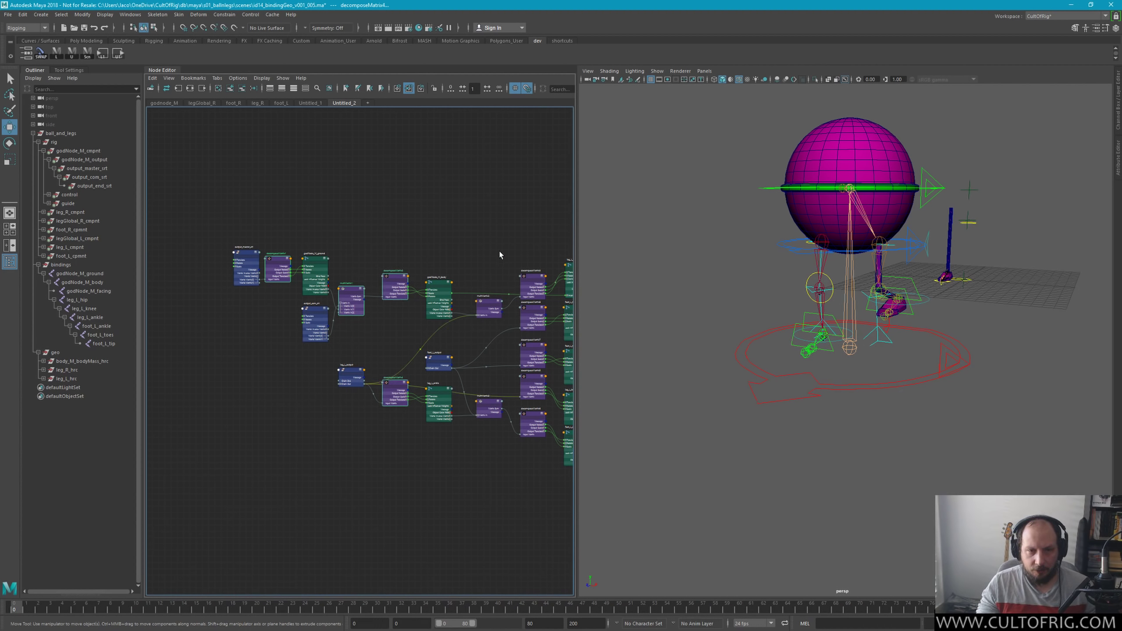
left_click(489, 308, "shift")
left_click(480, 412, "shift")
left_click_drag(517, 241, 533, 468)
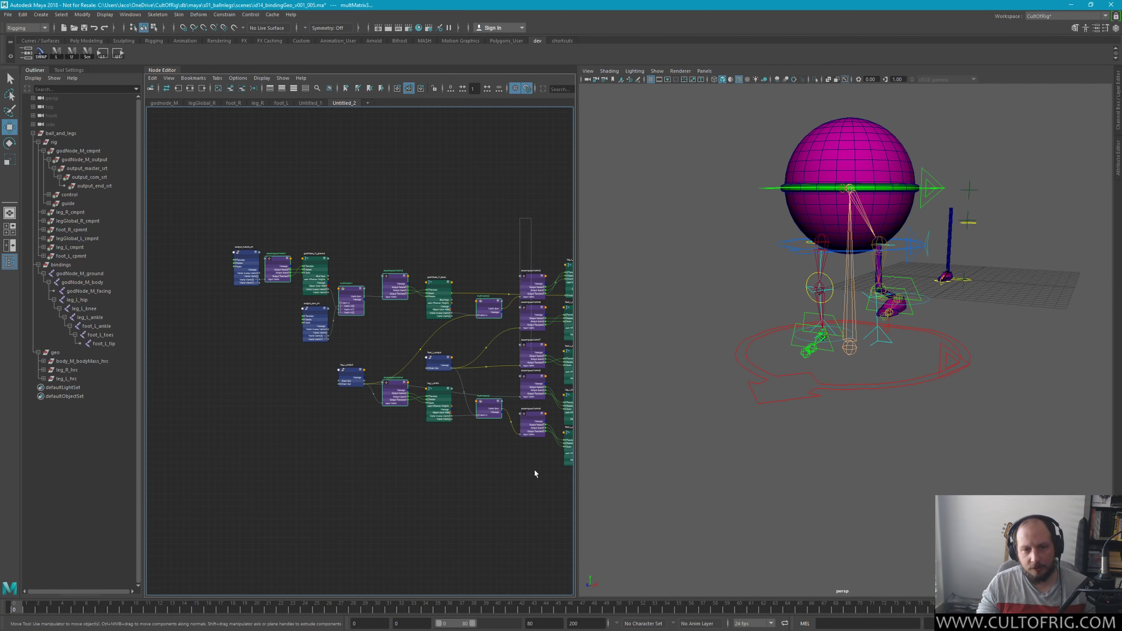
middle_click_drag(472, 561, 333, 550, "alt")
middle_click_drag(346, 491, 374, 453, "alt")
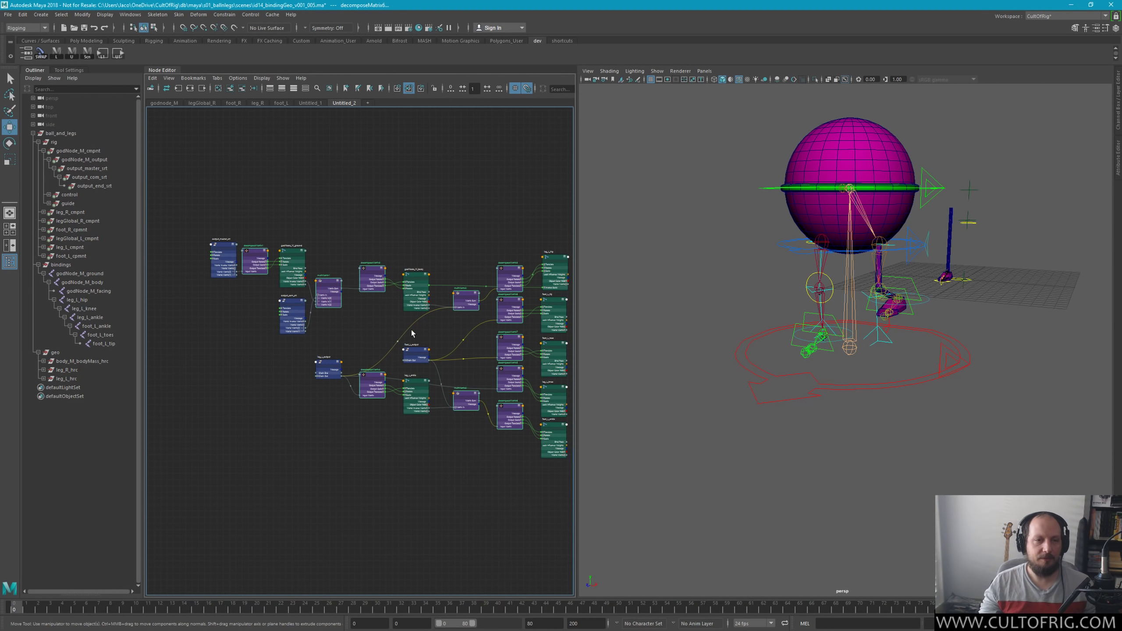
Step: Open the Namespace Editor, move it lower-left, and collapse godNode_M_cmpnt in the Outliner
left_click(132, 14)
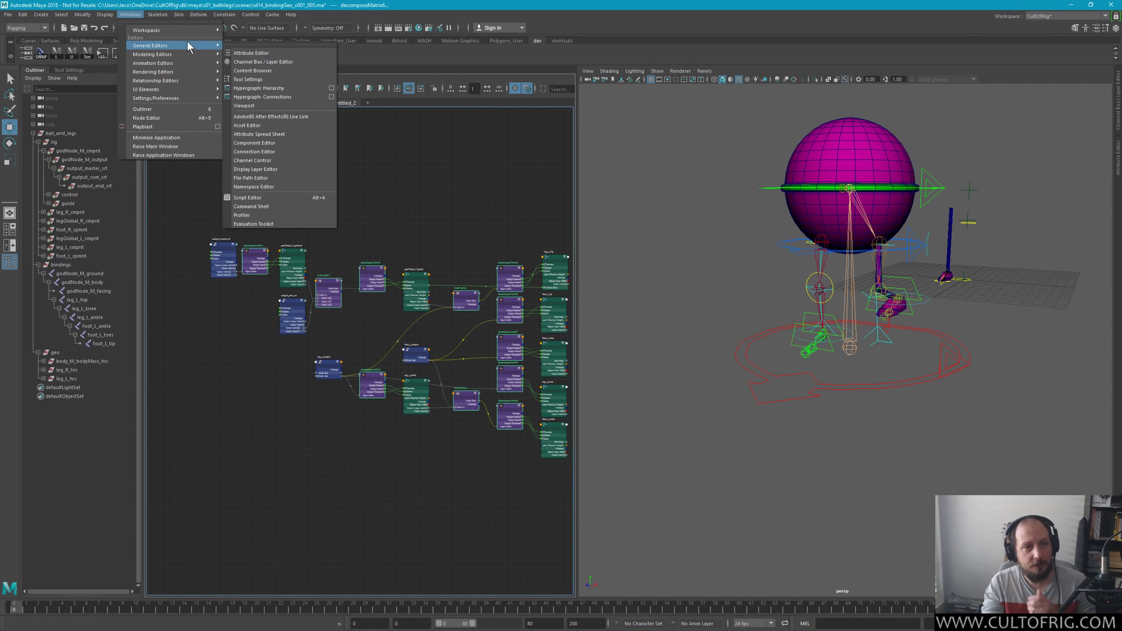
mouse_move(151, 45)
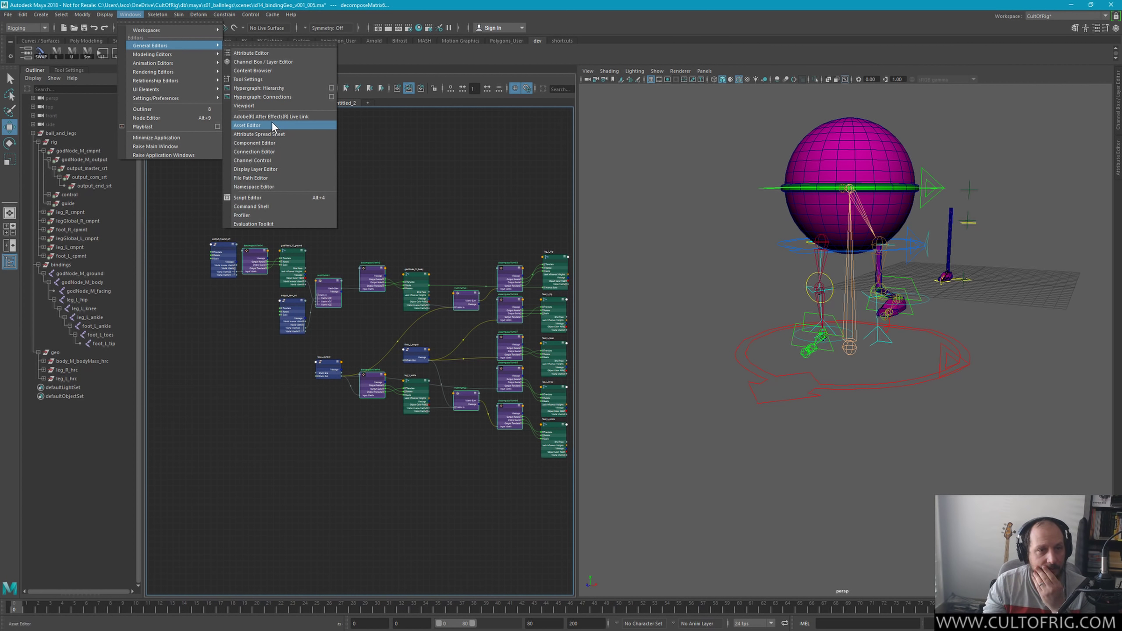
left_click(268, 186)
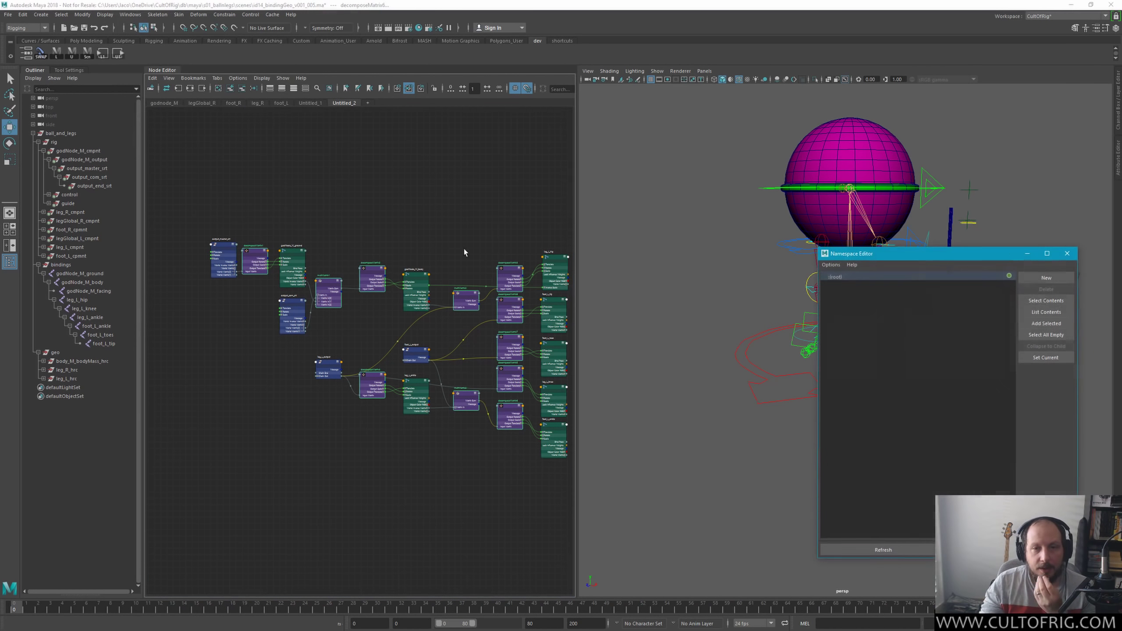
left_click_drag(884, 253, 685, 315)
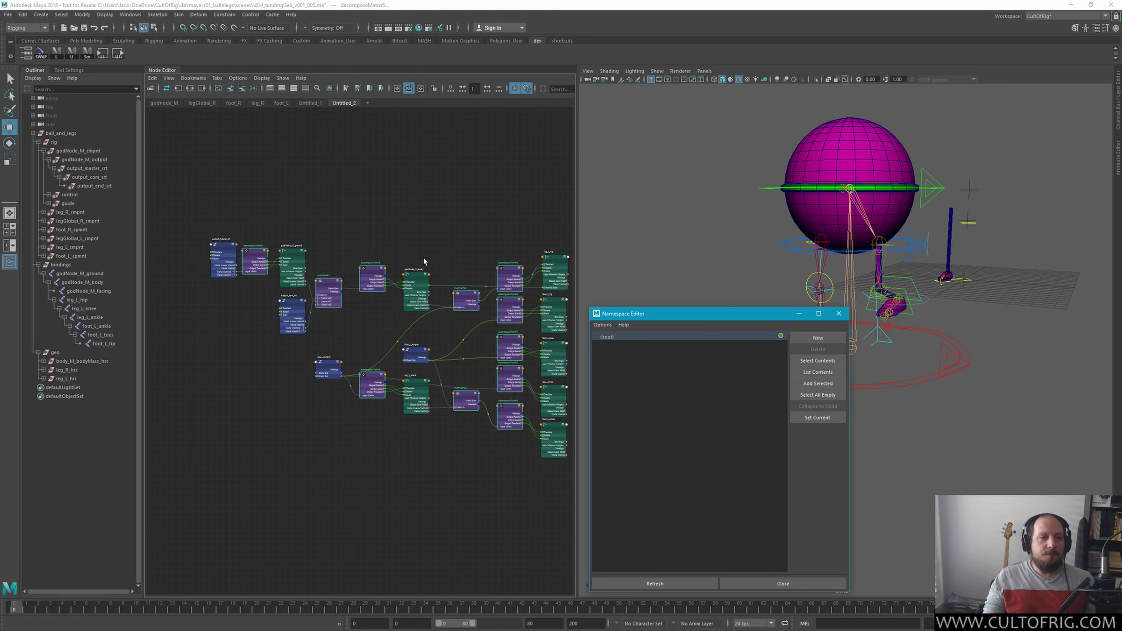
left_click(51, 151)
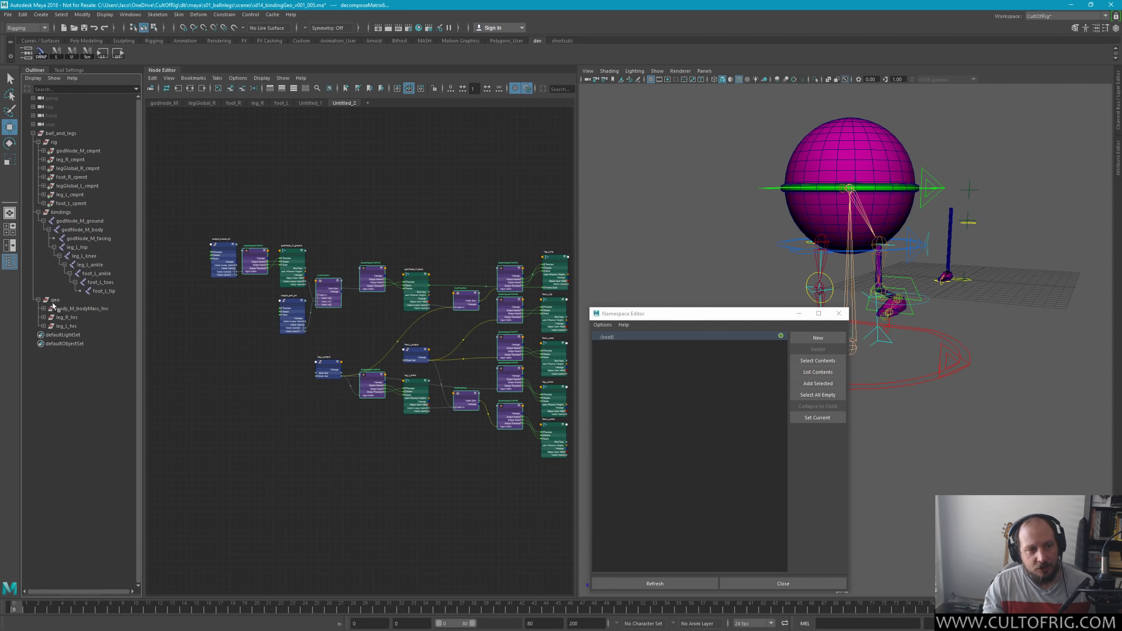
Step: Select the rig, bindings and geo groups together in the Outliner
left_click(56, 142)
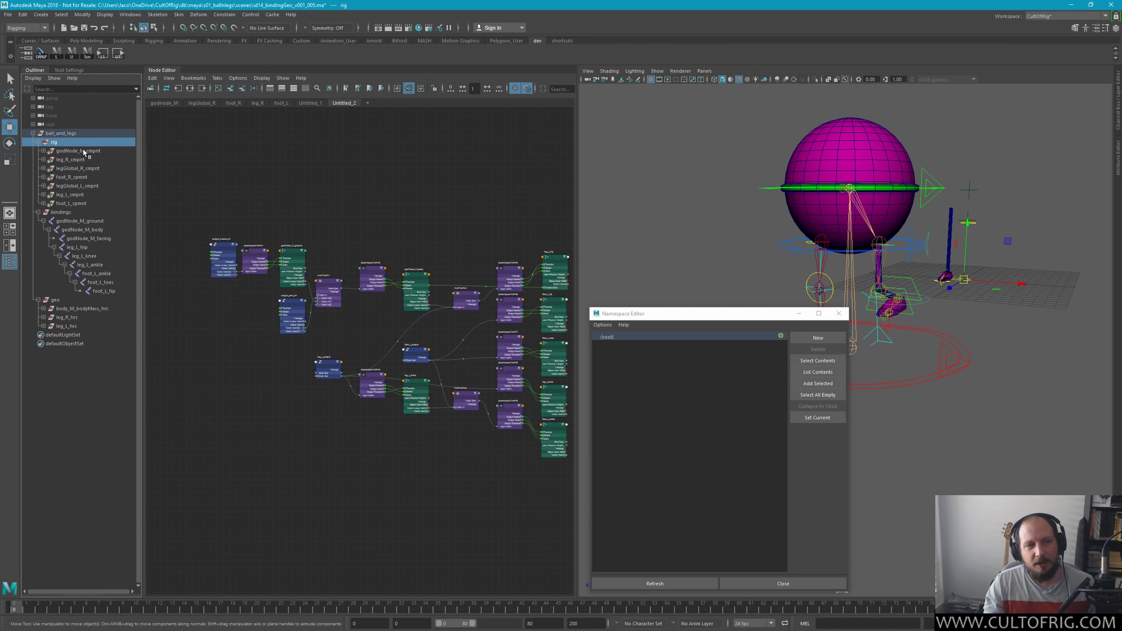
left_click(85, 203, "shift")
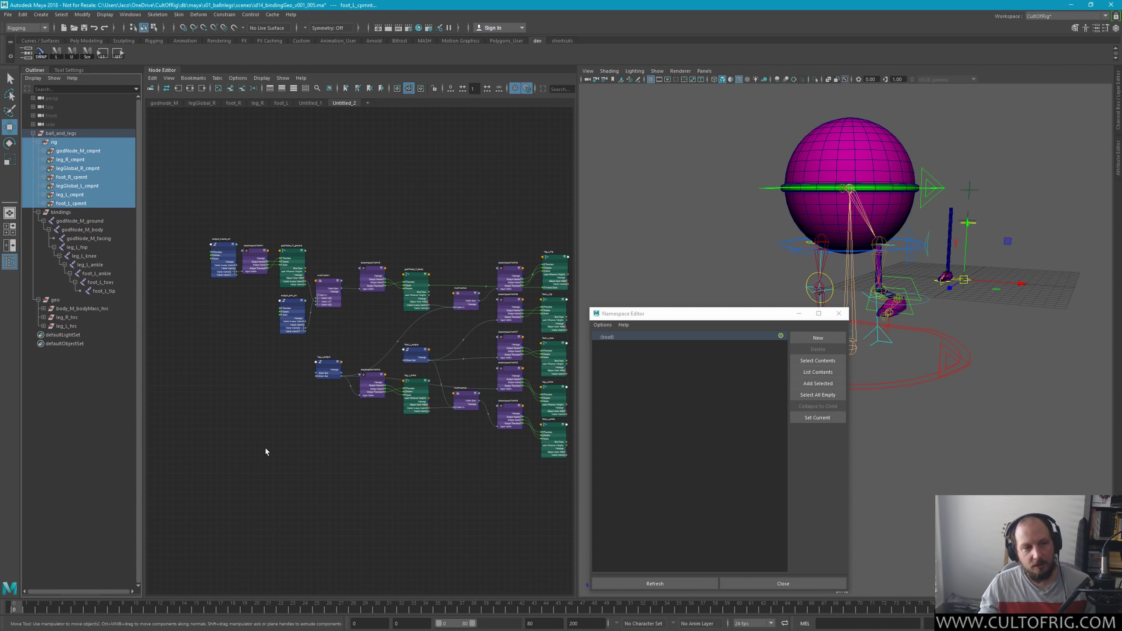
left_click(66, 213)
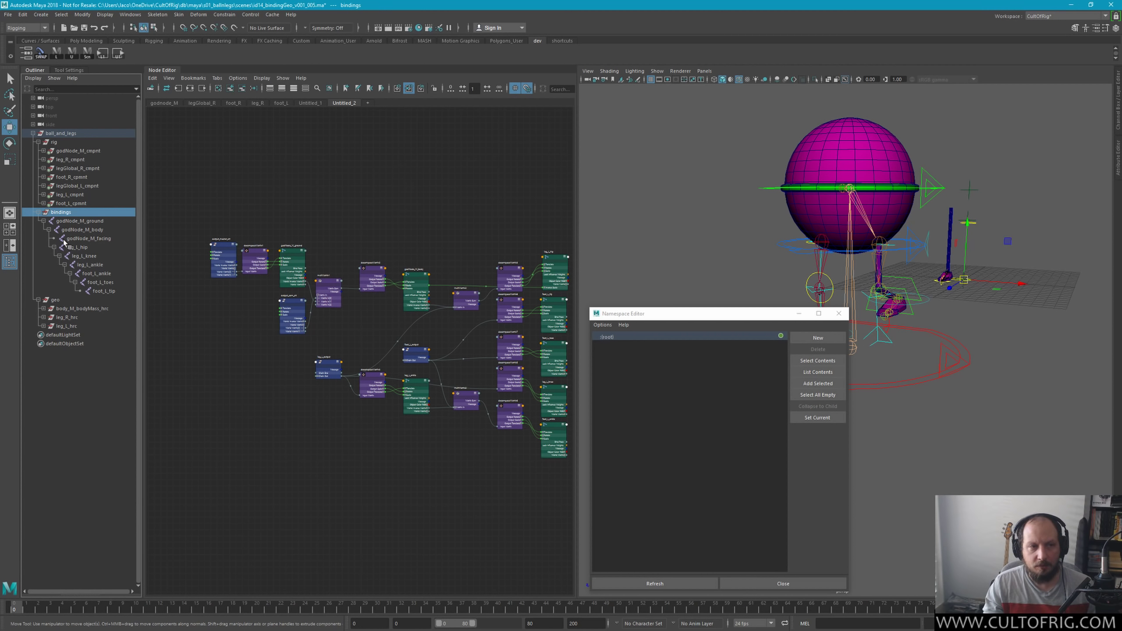
left_click(55, 142)
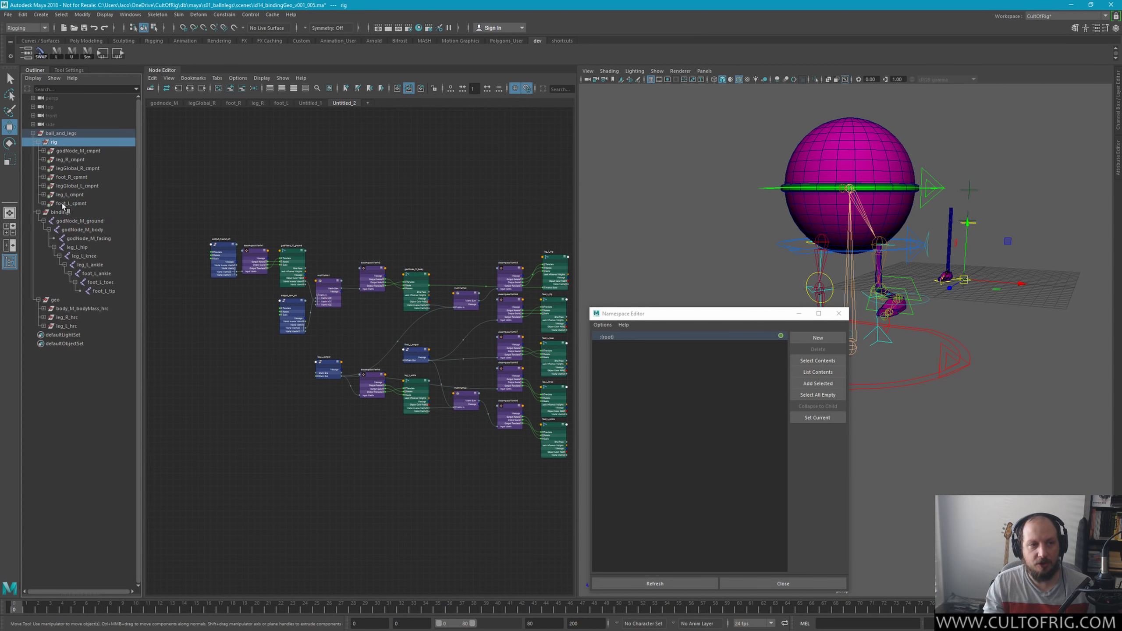
left_click(62, 213, "ctrl")
left_click(55, 300, "ctrl")
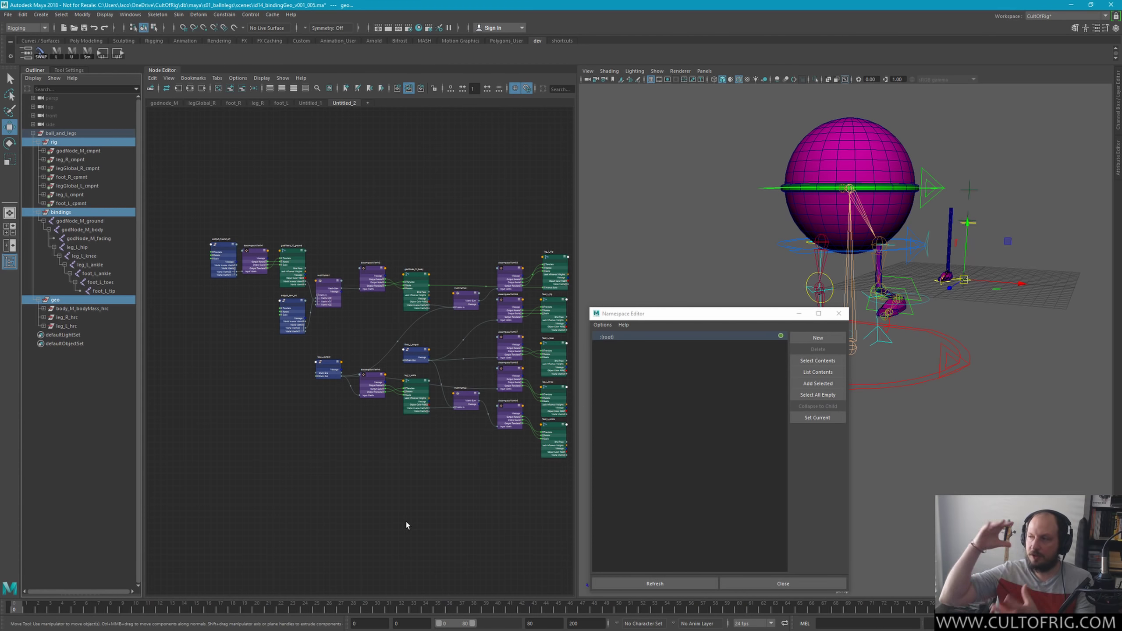
Step: Reselect rig, bindings and geo, then add the matrix network nodes from the Node Editor
left_click(74, 134)
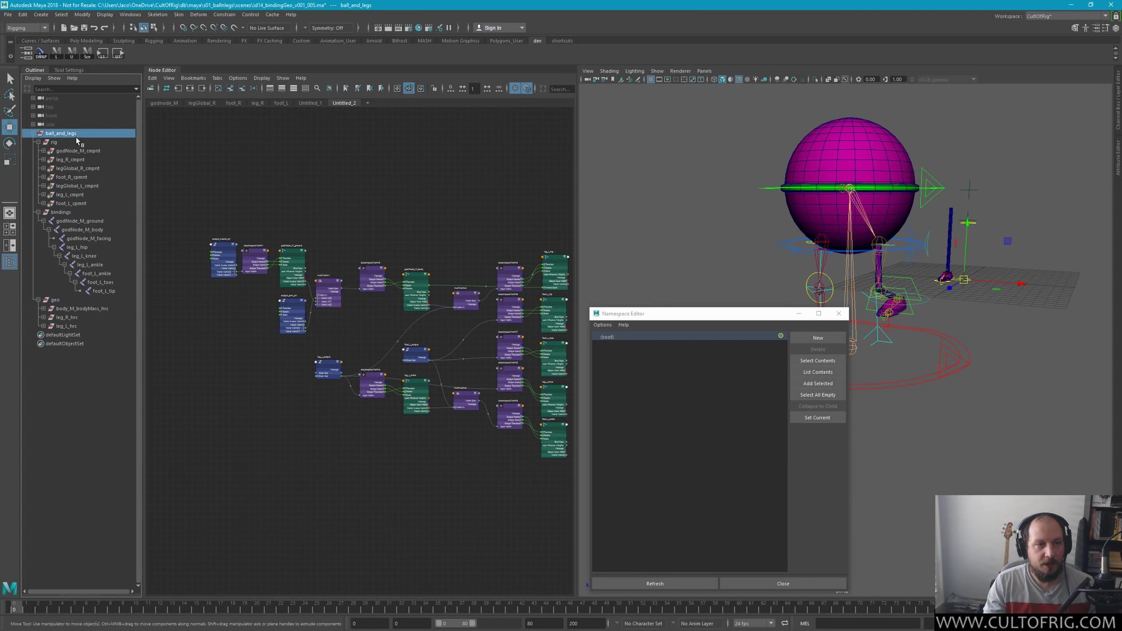
left_click(54, 142)
left_click(60, 212, "ctrl")
left_click(55, 300, "ctrl")
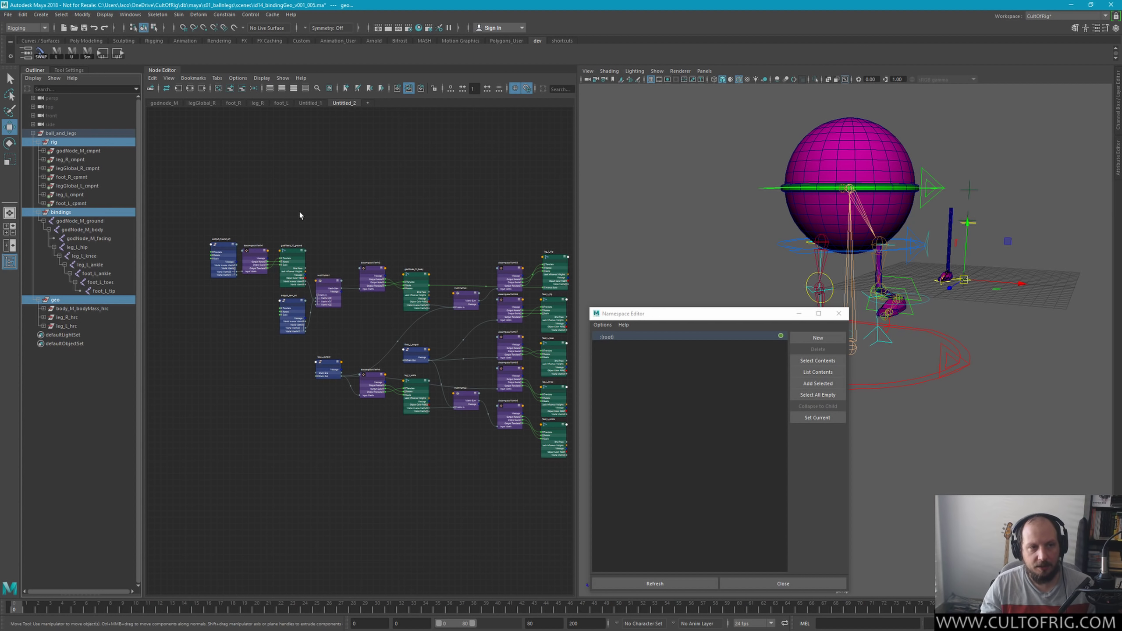
left_click(255, 260)
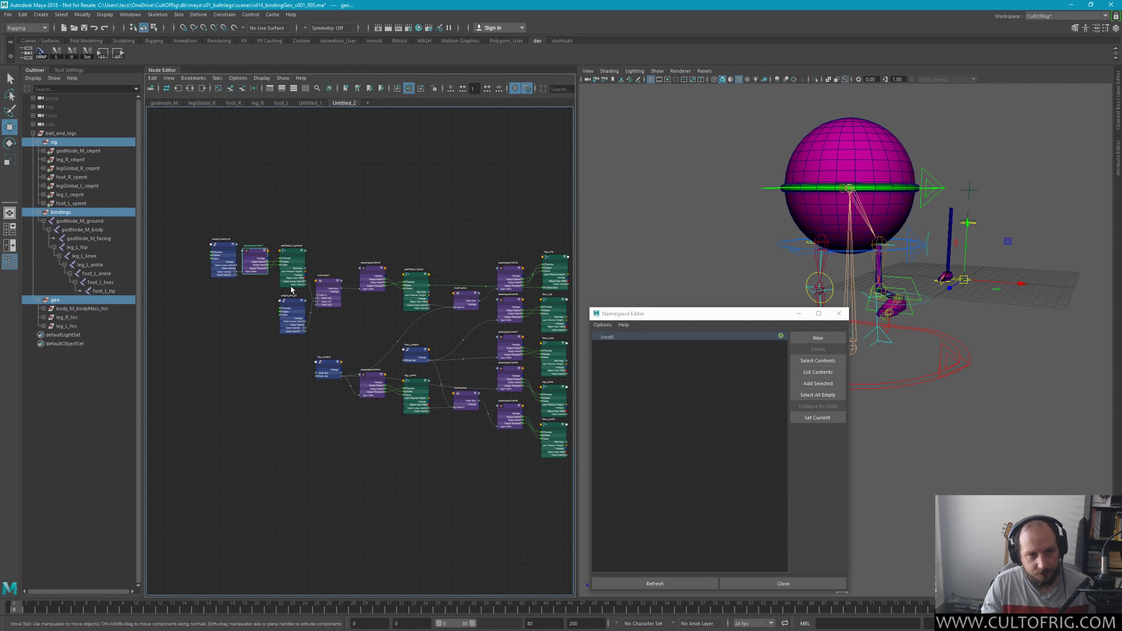
left_click_drag(332, 241, 366, 398, "shift")
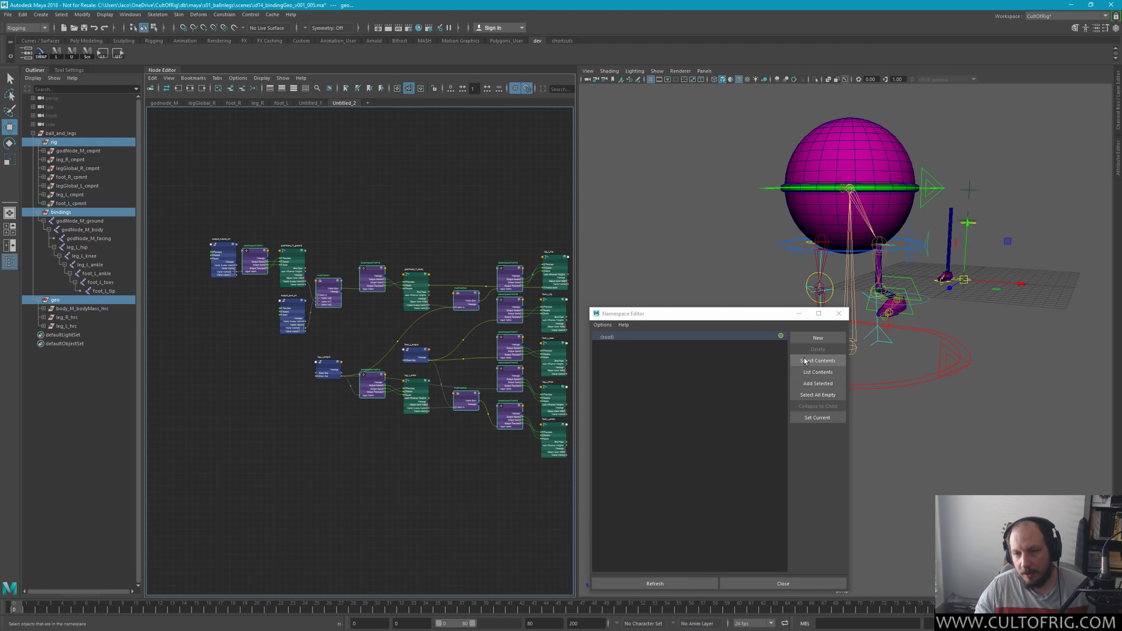
Step: Create a new root namespace named ball_and_legs_bindings
left_click(817, 337)
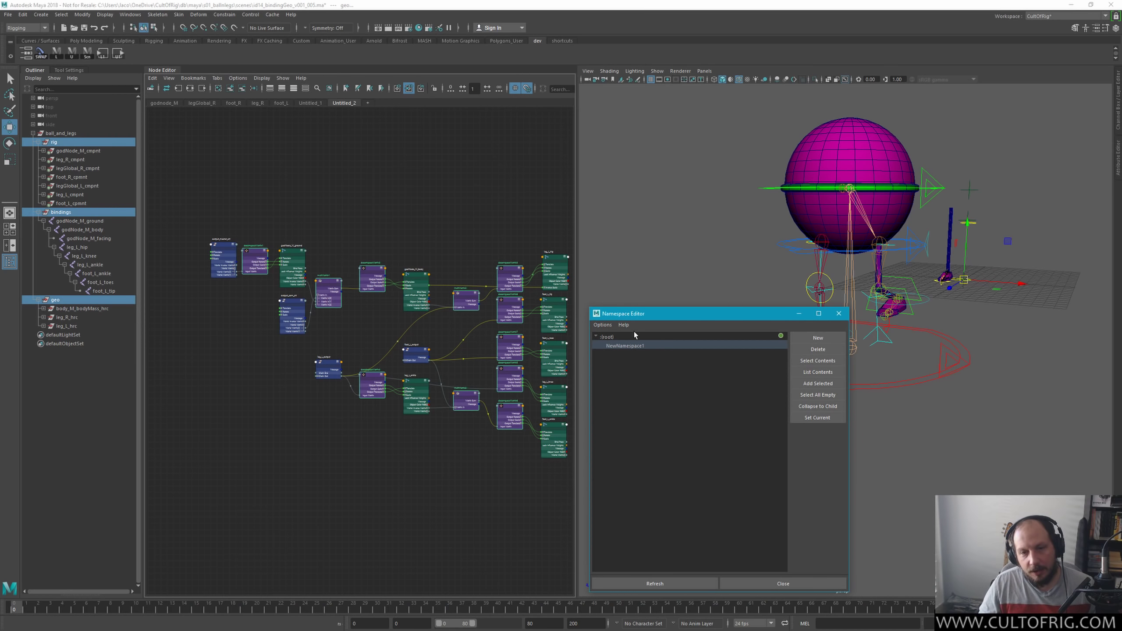
double_click(640, 345)
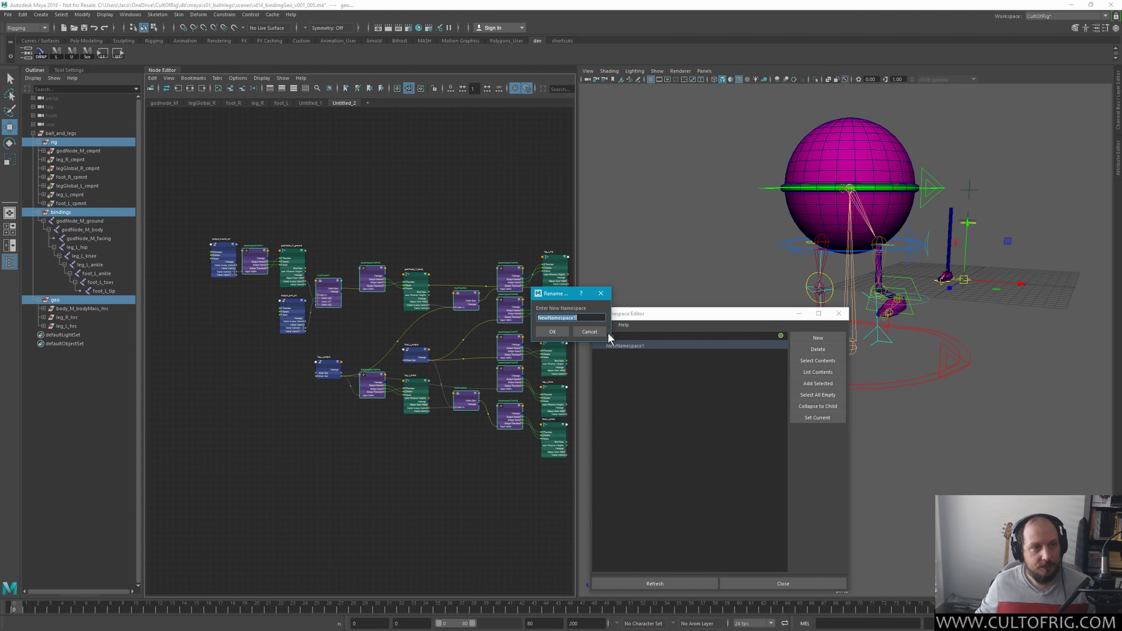
type("b")
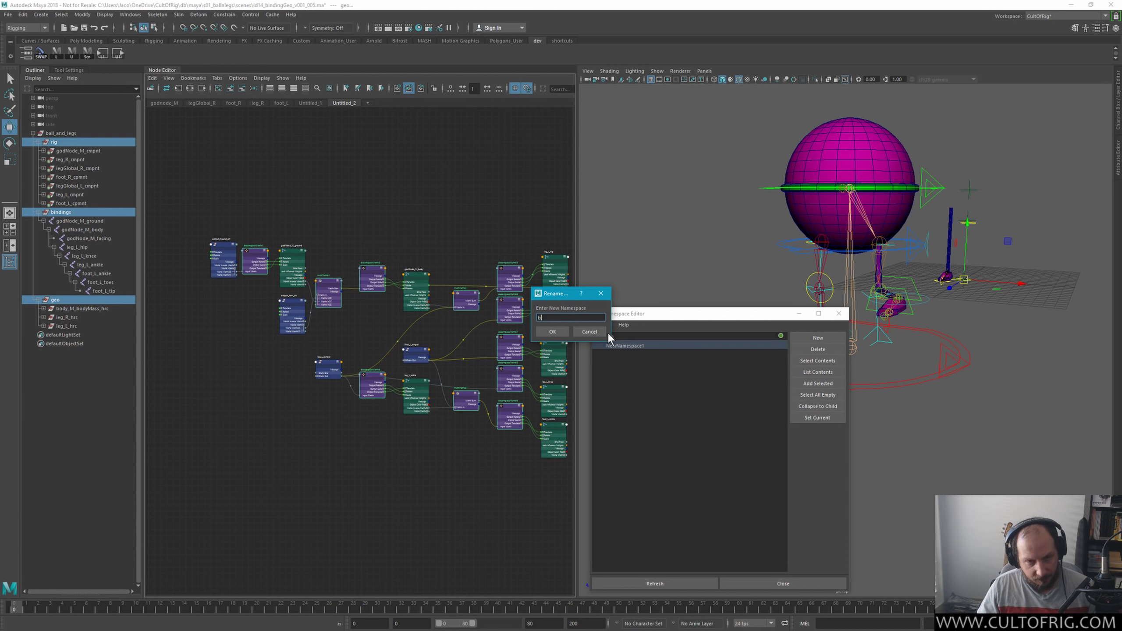
type("all_and_legs_bindings")
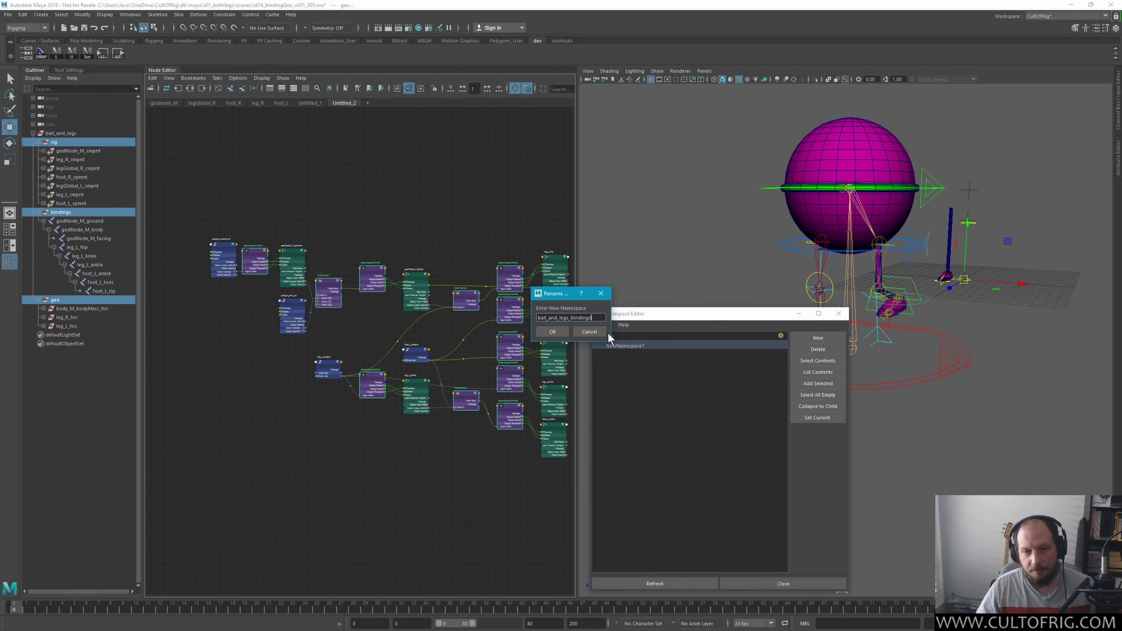
key("Return")
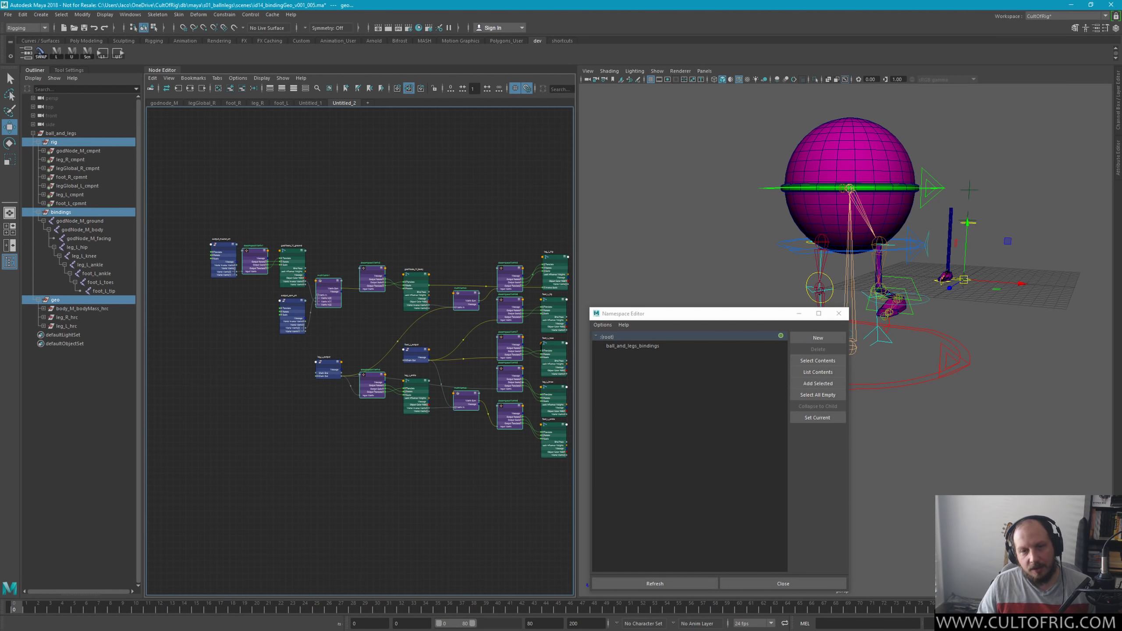
Step: Select the ball_and_legs and bindings groups and the new namespace, then close the Namespace Editor
left_click(62, 133)
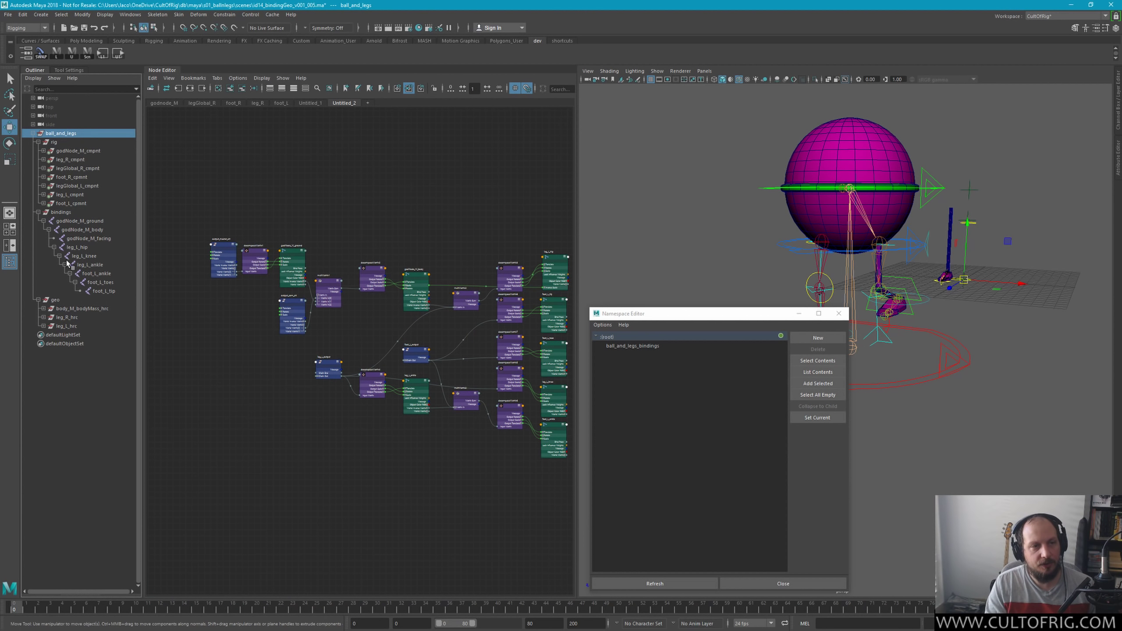
left_click(64, 213)
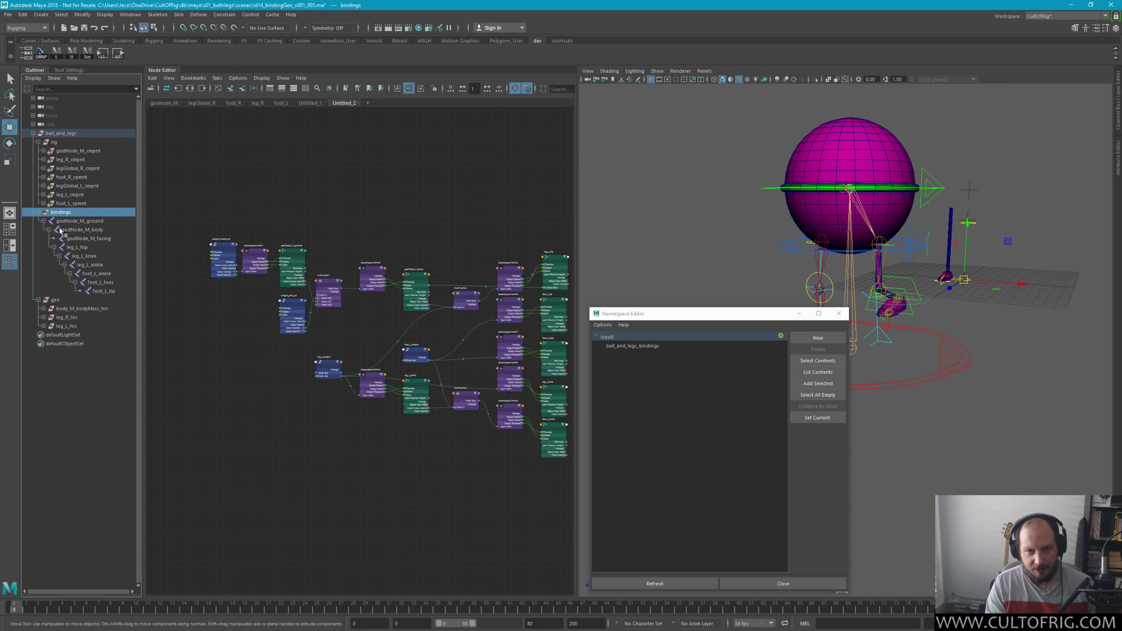
left_click(650, 346)
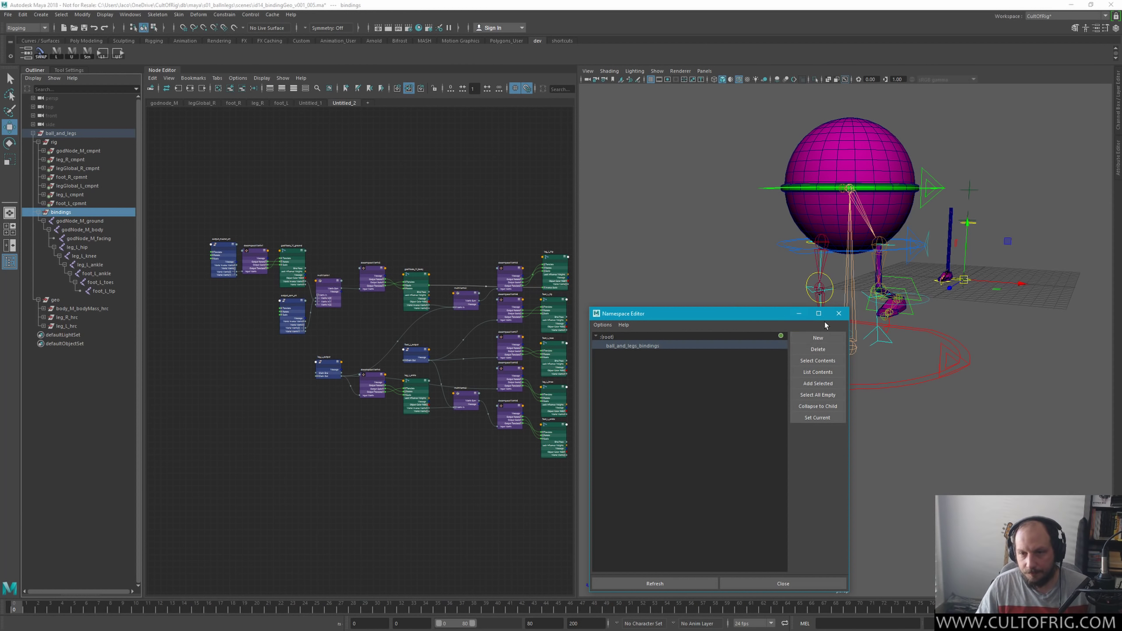
left_click(839, 313)
Step: Zoom in and centre the graph on decomposeMatrix1 and godNode_M_ground
scroll(270, 242, "up", 5)
middle_click_drag(445, 199, 422, 217, "alt")
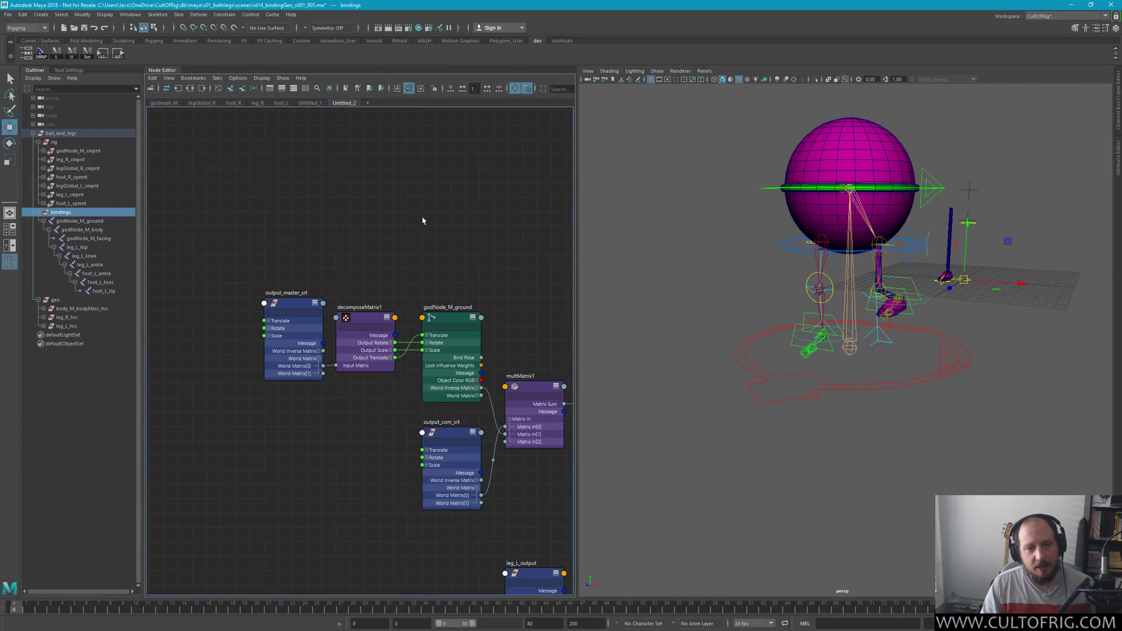
scroll(430, 274, "up", 4)
left_click(362, 436)
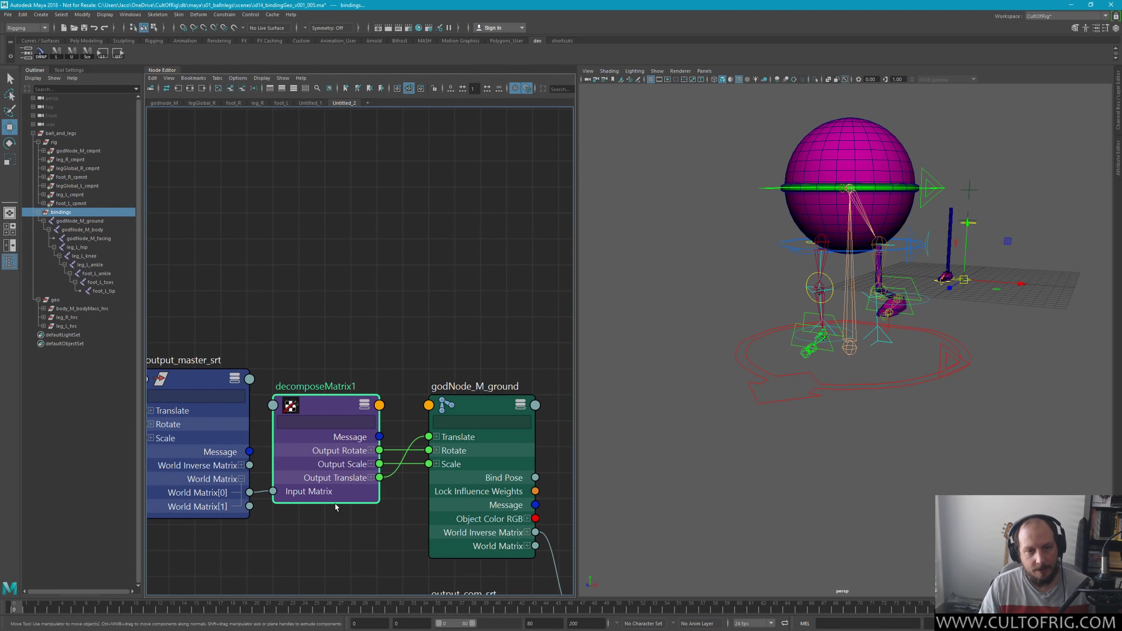
mouse_move(346, 314)
middle_mouse_down("alt")
mouse_move(423, 314)
mouse_move(423, 282)
middle_mouse_up("alt")
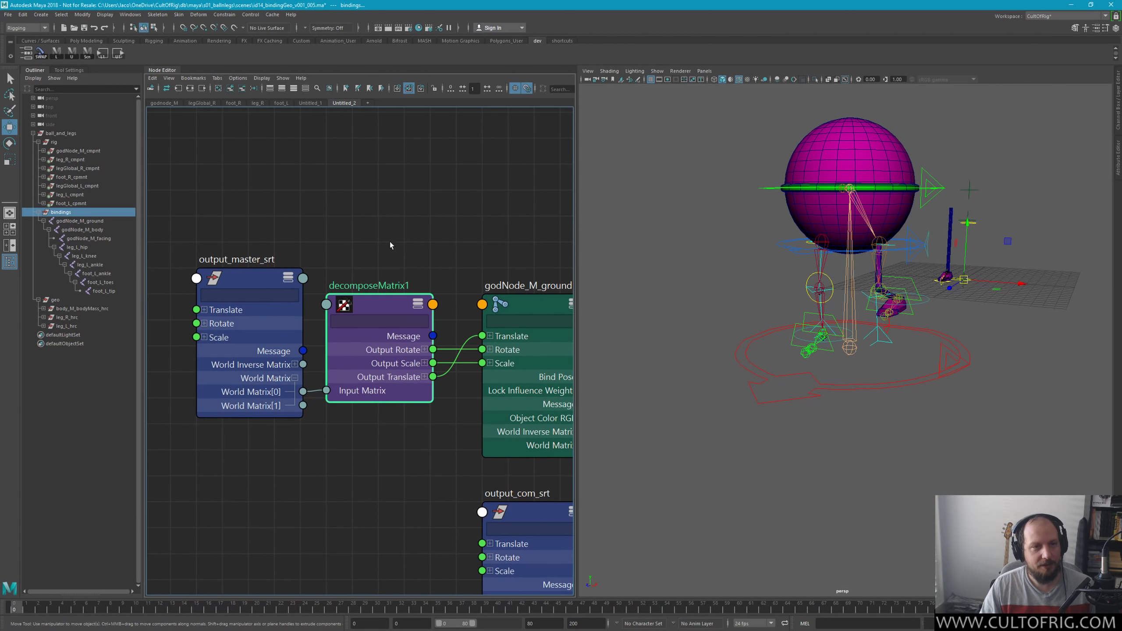
middle_click_drag(420, 239, 365, 199, "alt")
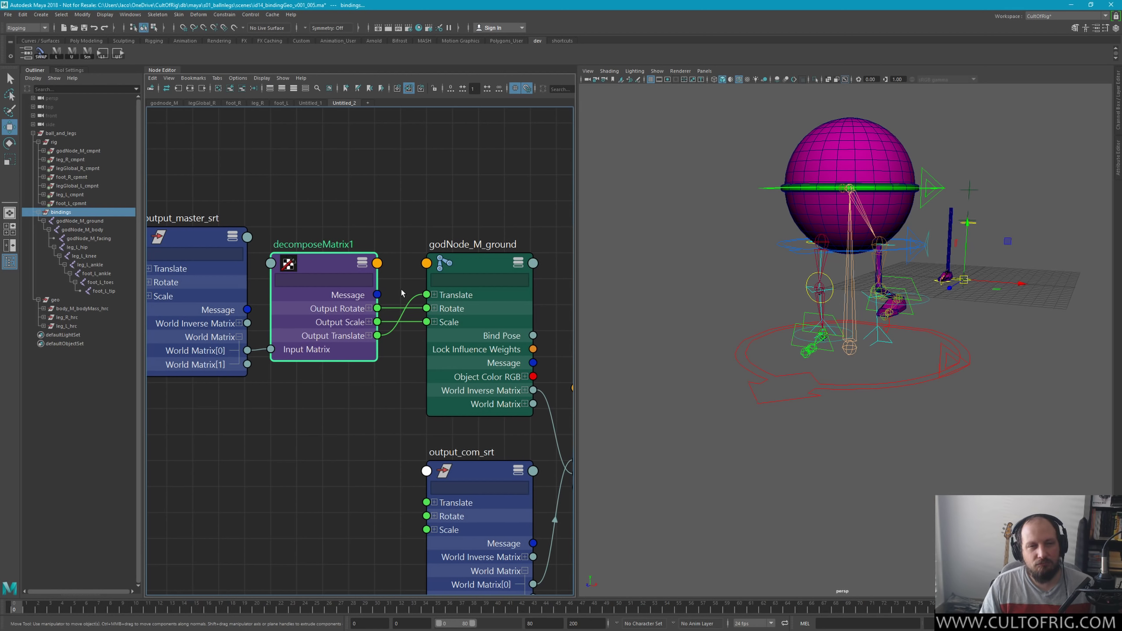
double_click(329, 243)
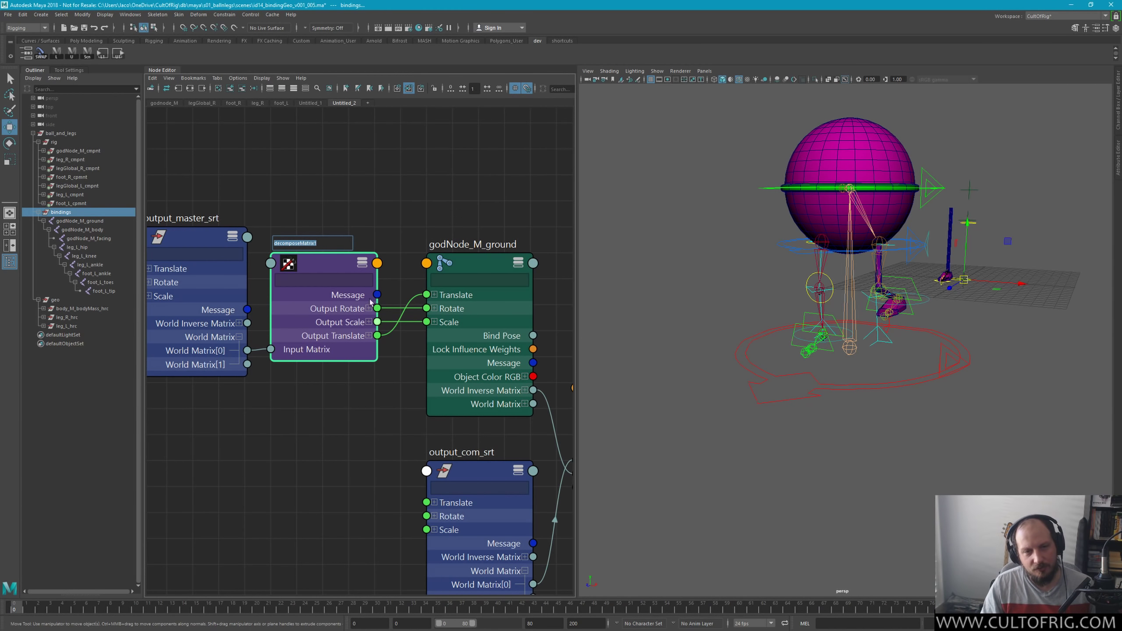
left_click(383, 198)
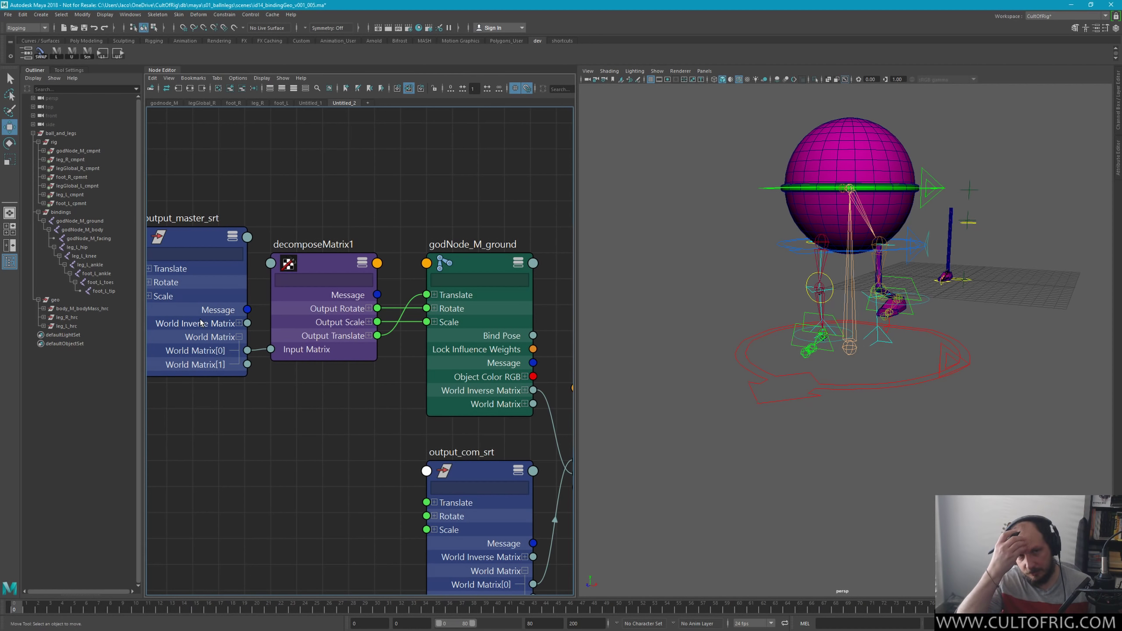
Step: Rename decomposeMatrix1 to godNode_M_ground_world
double_click(318, 245)
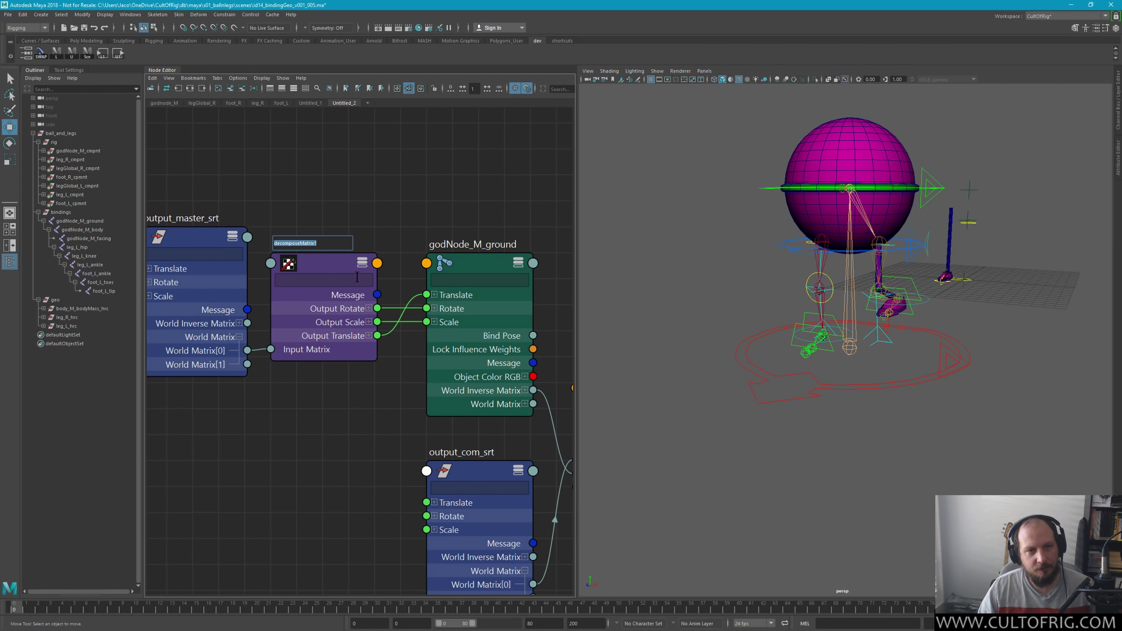
type("god")
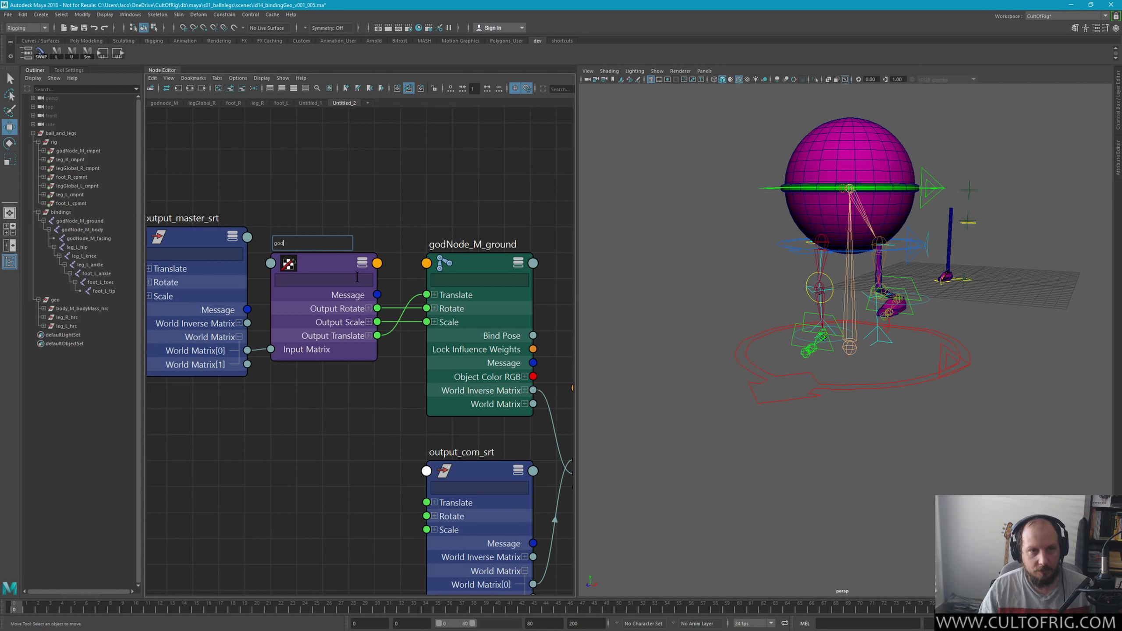
type("Node_M")
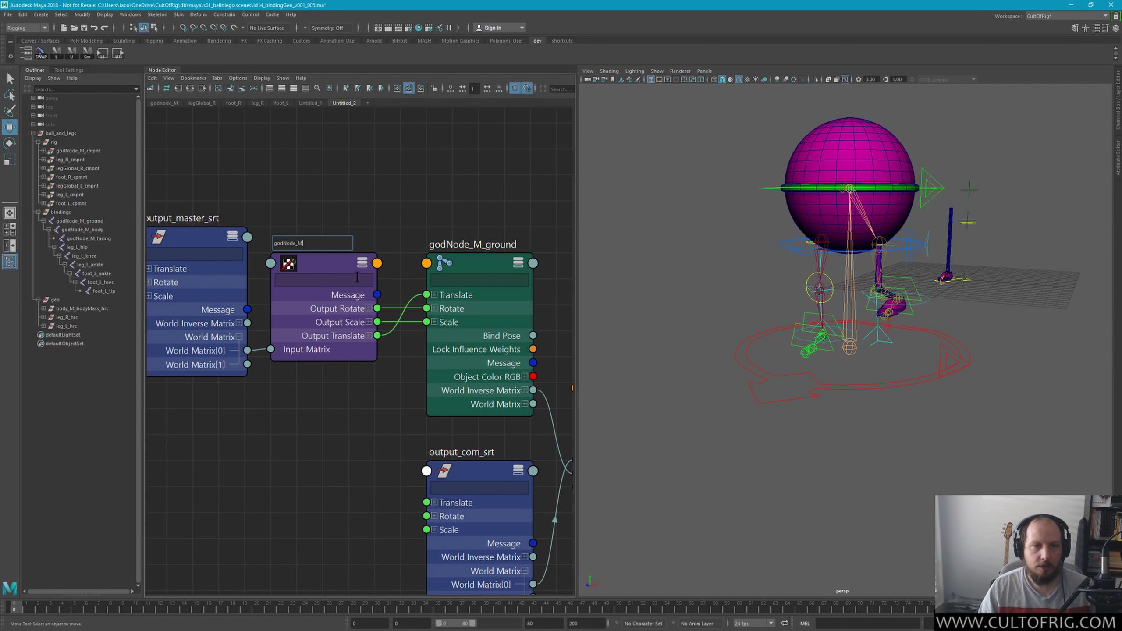
type("_ground_srt")
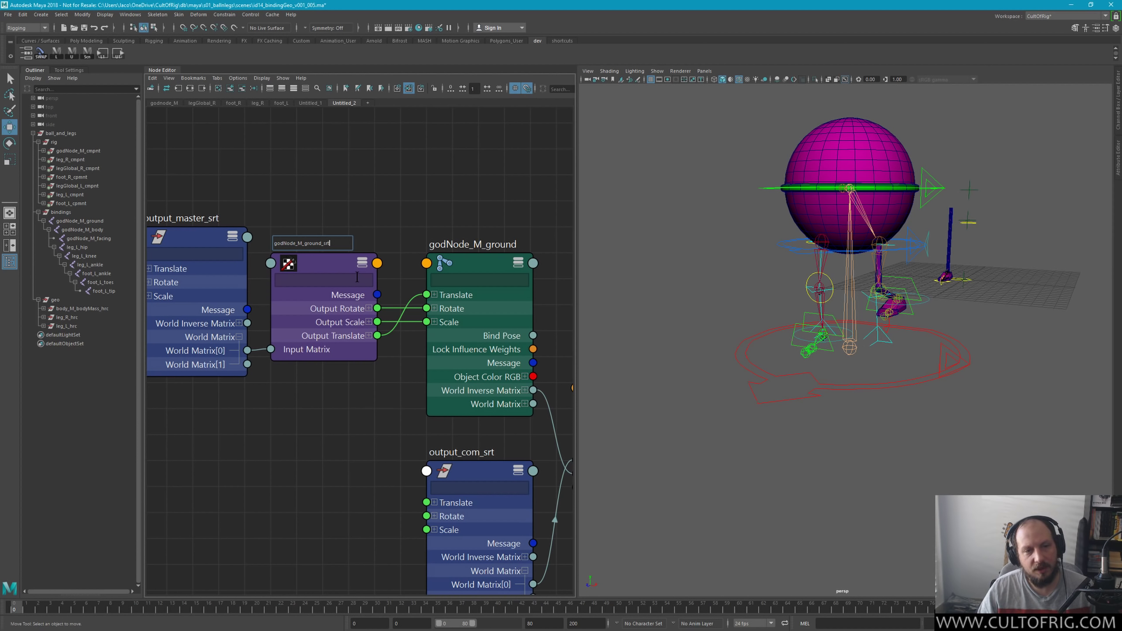
key("ctrl+a")
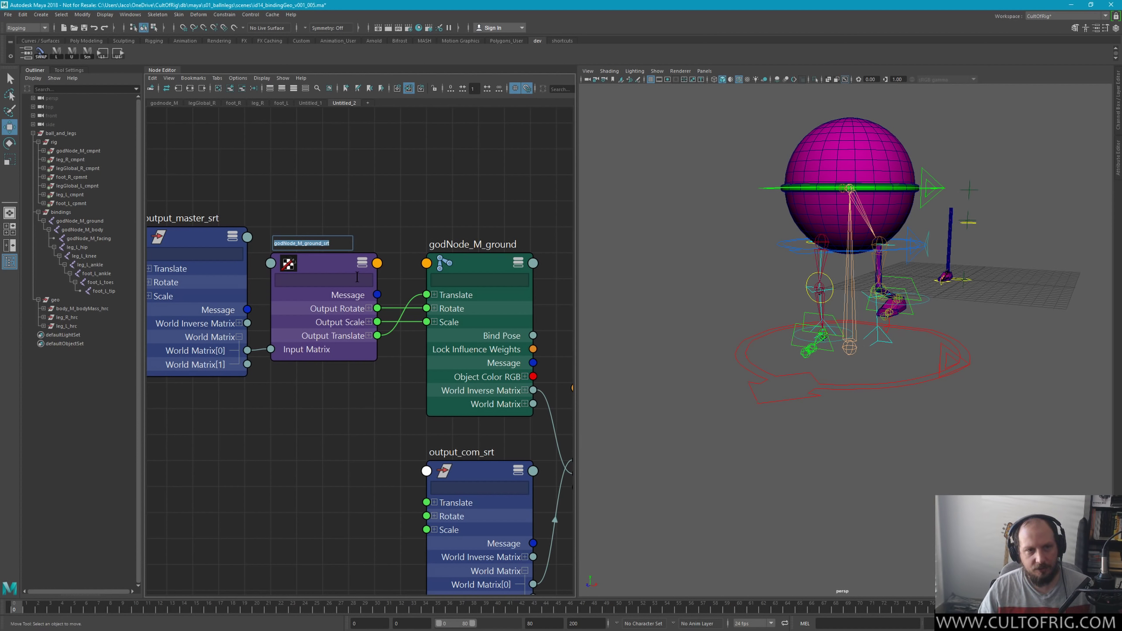
key("Home")
key("Right")
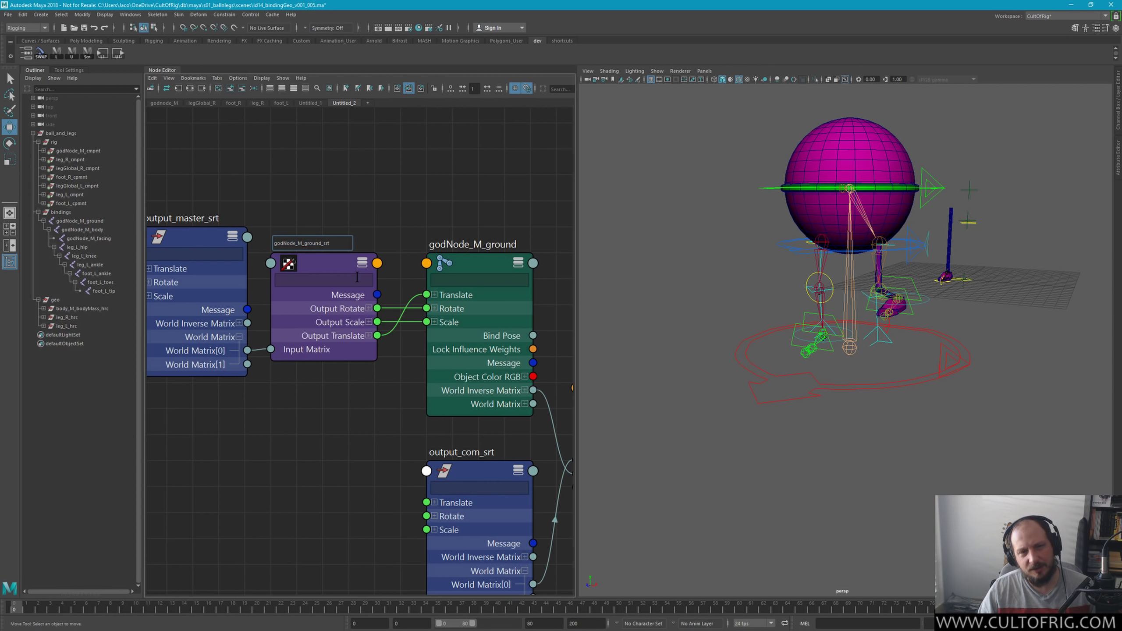
type("world")
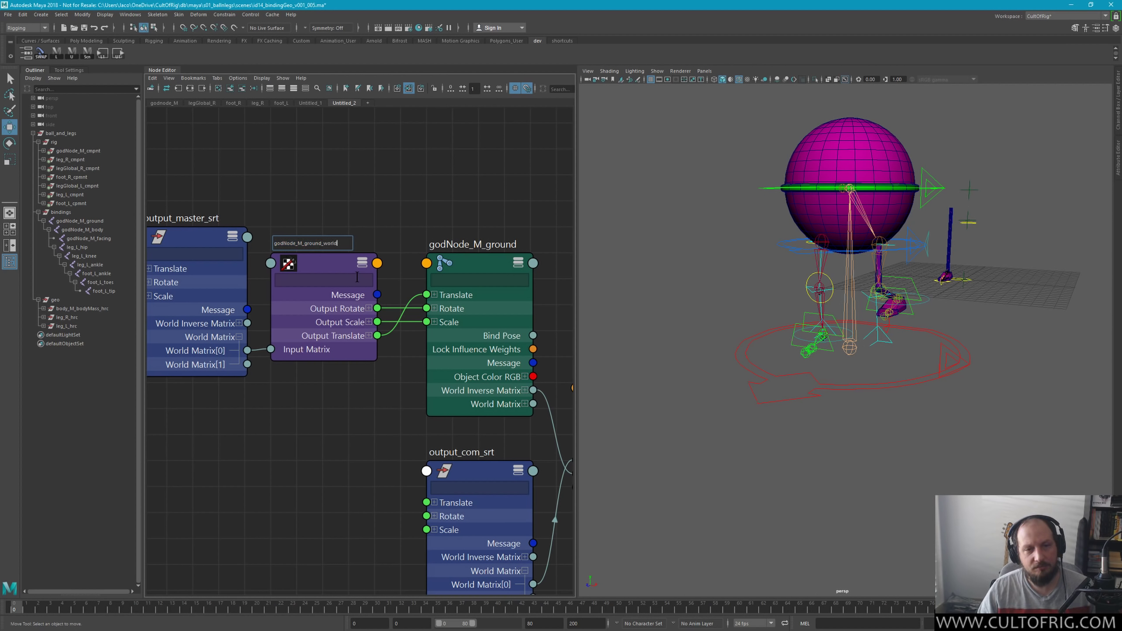
key("Return")
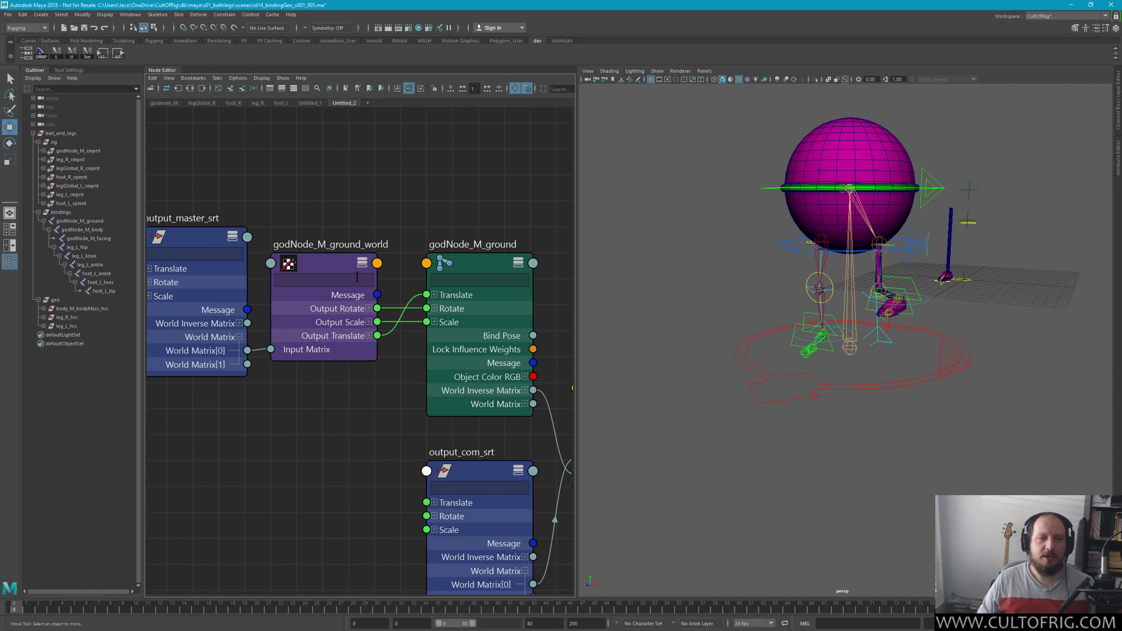
mouse_move(419, 372)
middle_mouse_down("alt")
mouse_move(363, 288)
mouse_move(387, 264)
mouse_move(456, 348)
mouse_move(492, 295)
middle_mouse_up("alt")
scroll(368, 235, "down", 5)
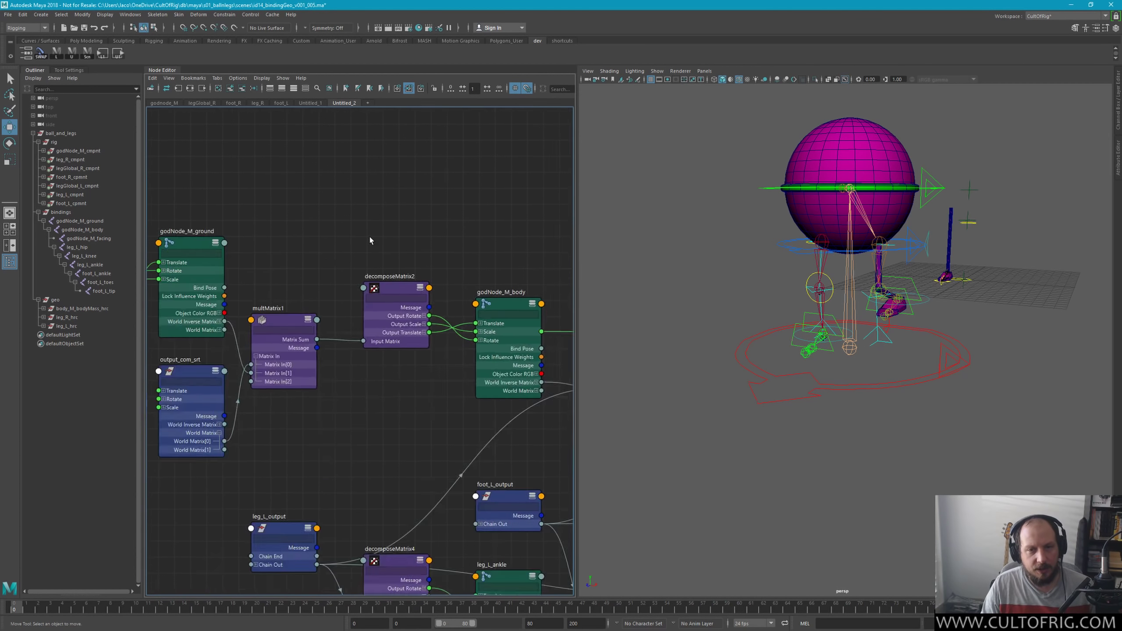
scroll(419, 267, "up", 4)
middle_click_drag(419, 267, 294, 234, "alt")
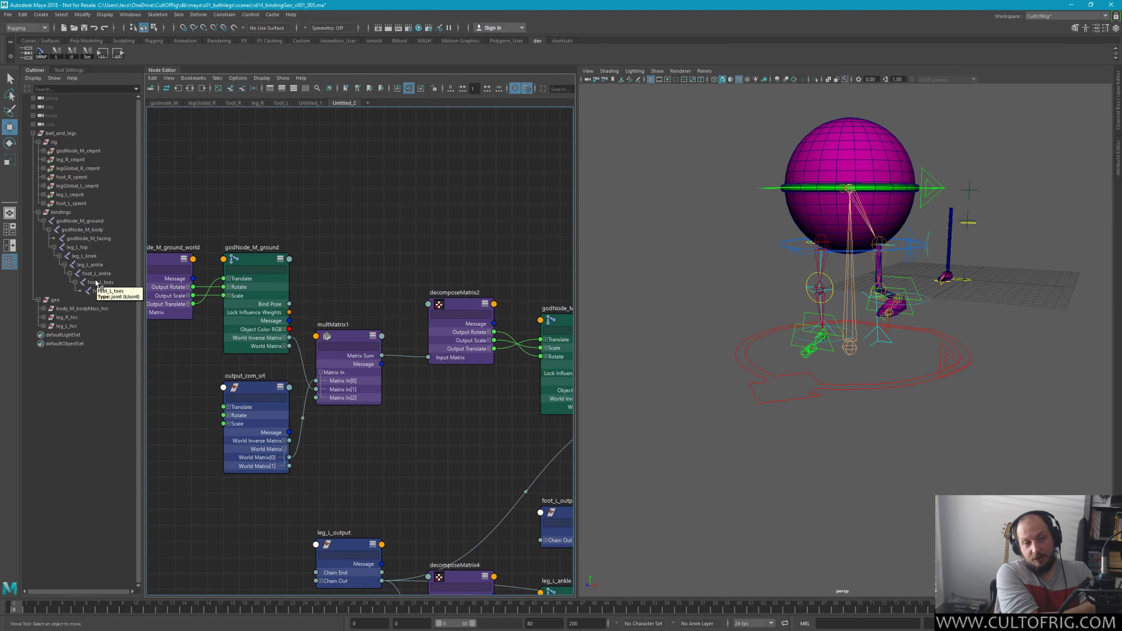
left_click(802, 335)
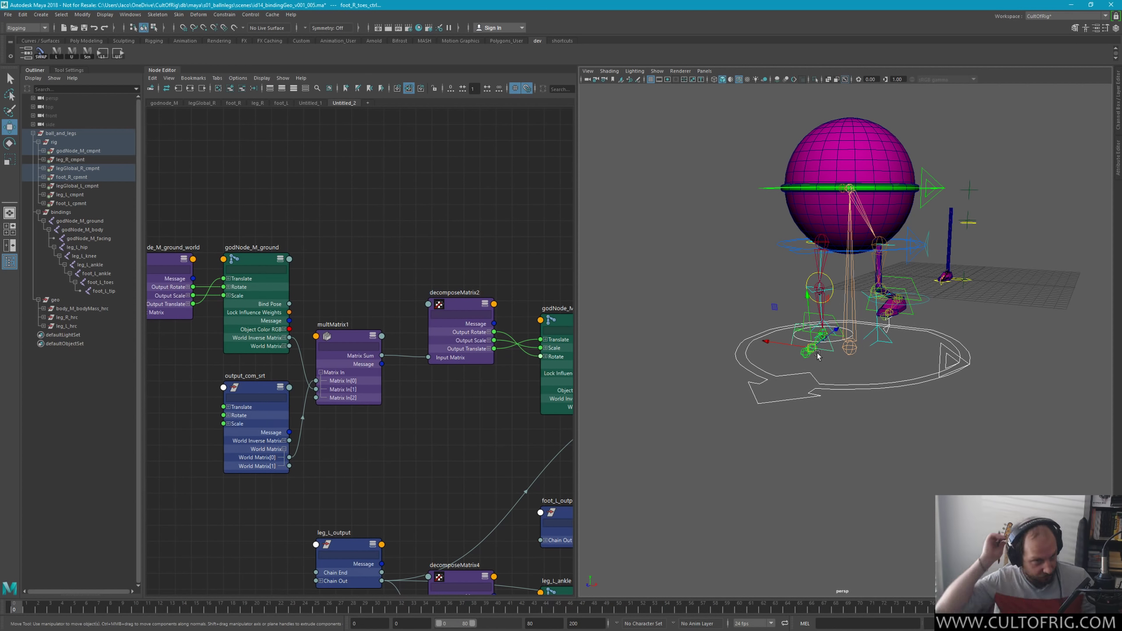
left_click(98, 222)
left_click(108, 291, "shift")
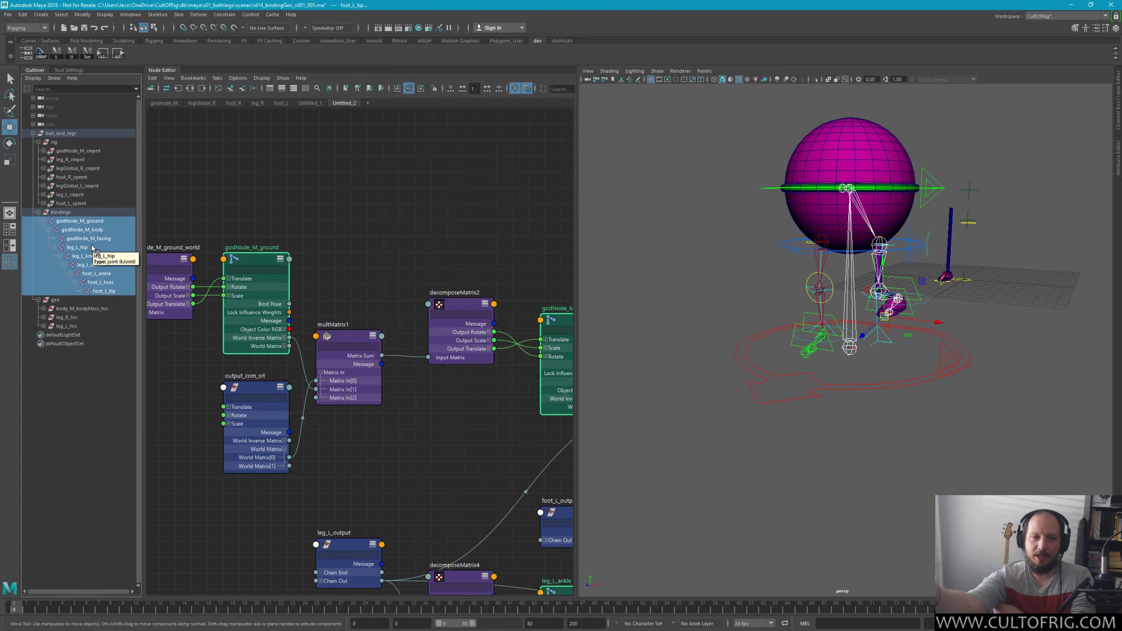
left_click(467, 423)
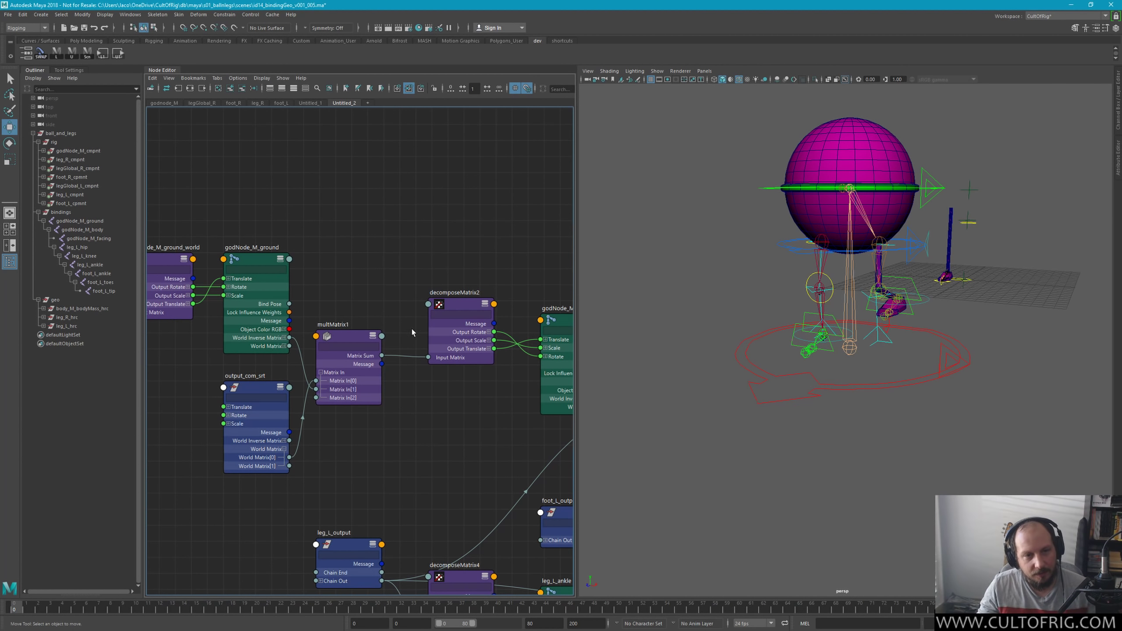
scroll(420, 276, "up", 2)
Step: Move godNode_M_body down slightly, leaving its name unchanged
left_click(576, 284)
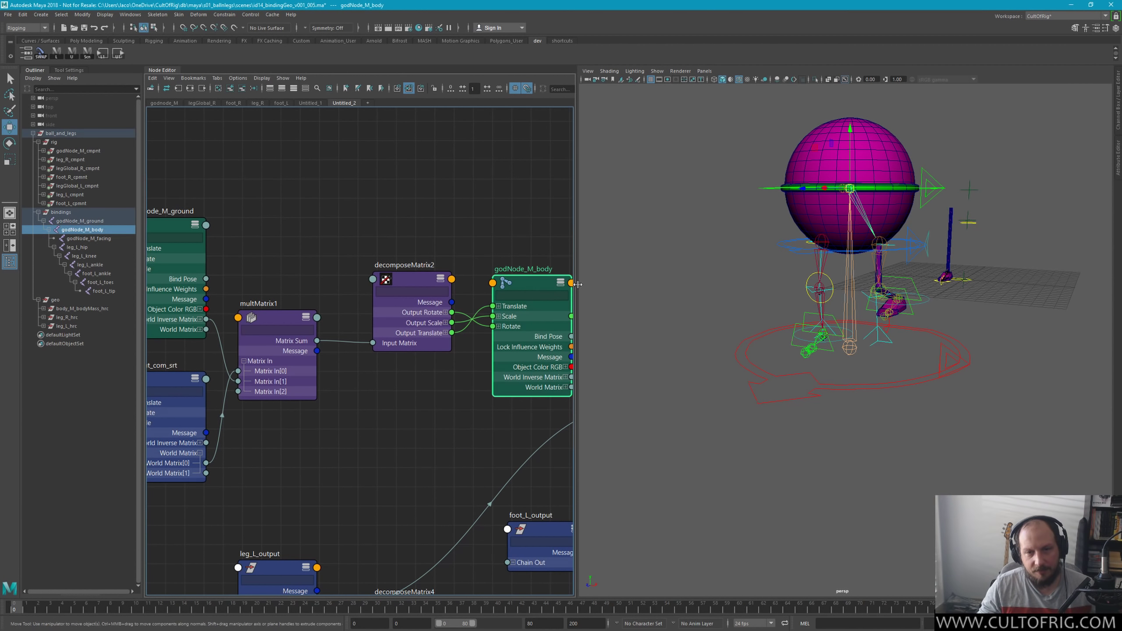
left_click_drag(557, 285, 552, 304)
double_click(543, 288)
key("ctrl+c")
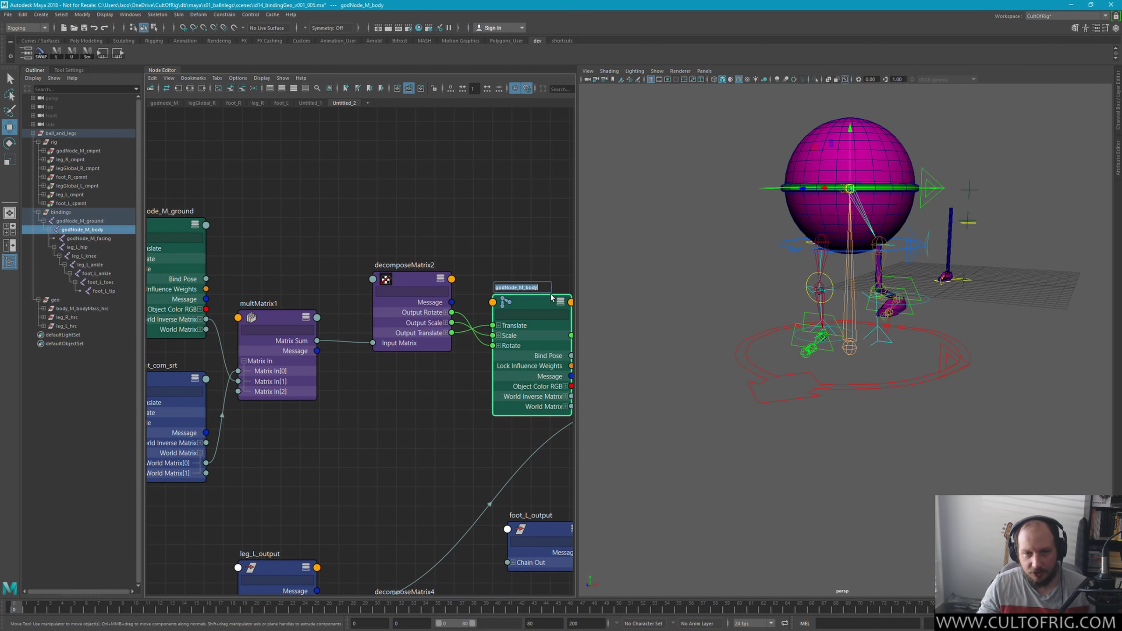
key("End")
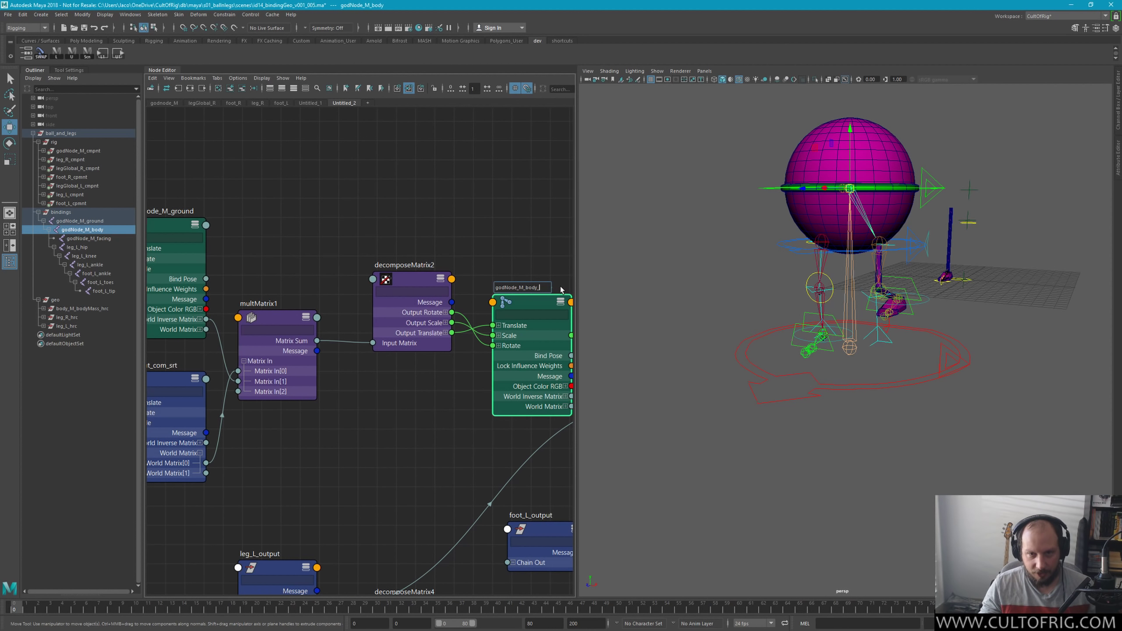
type("INT")
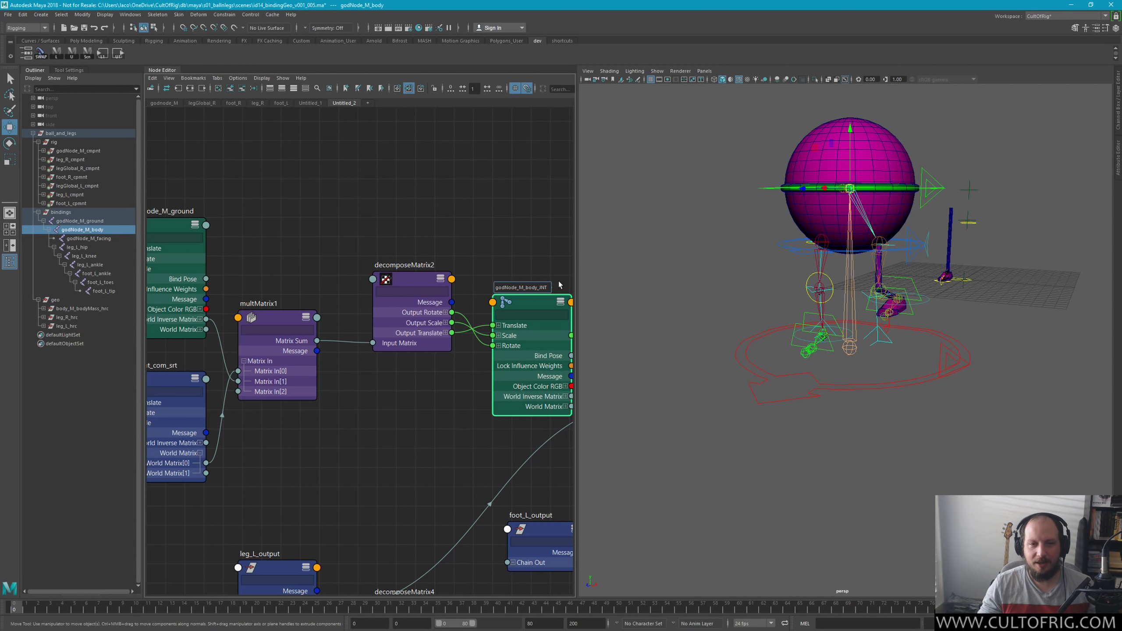
key("BackSpace")
key("BackSpace")
key("BackSpace")
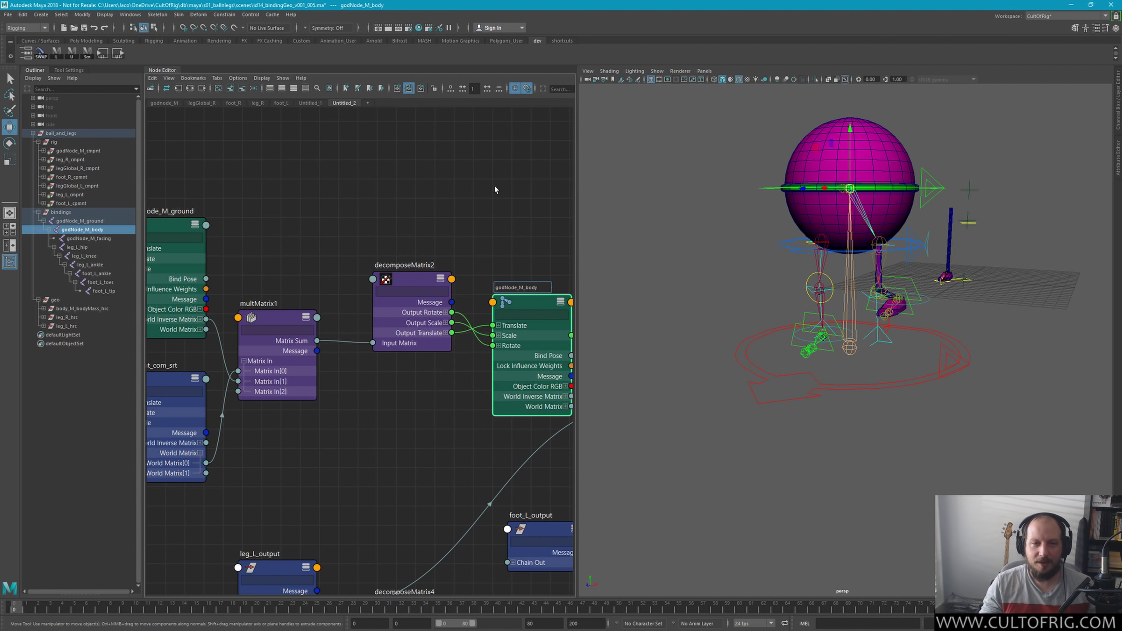
left_click(493, 188)
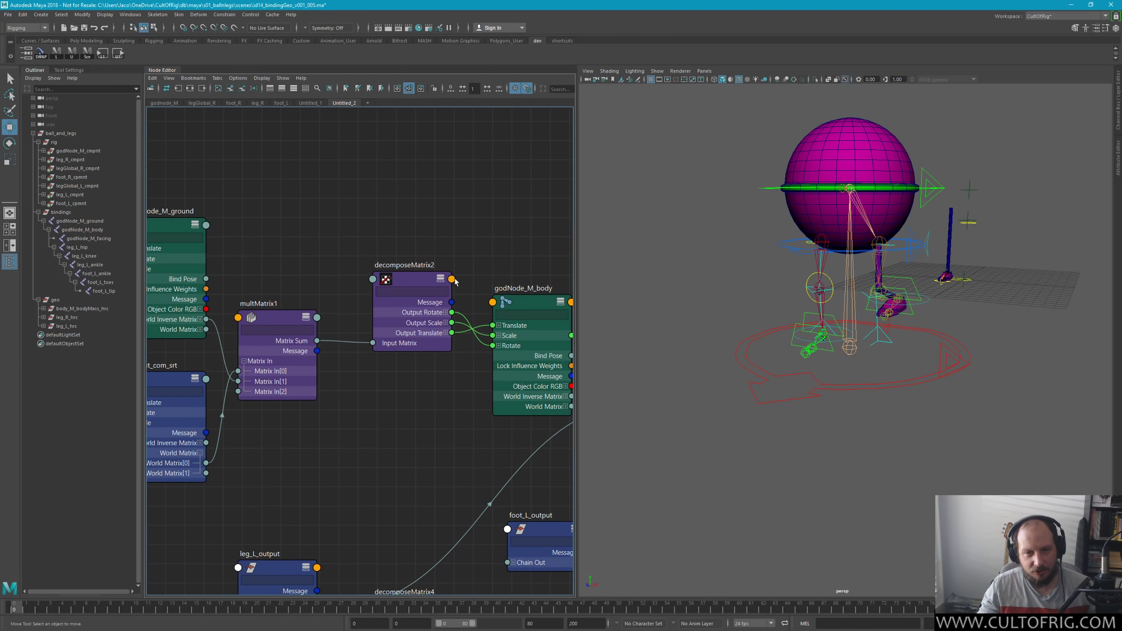
Step: Rename decomposeMatrix2 to godNode_M_body_framed and line it up with godNode_M_body
left_click_drag(407, 265, 393, 249)
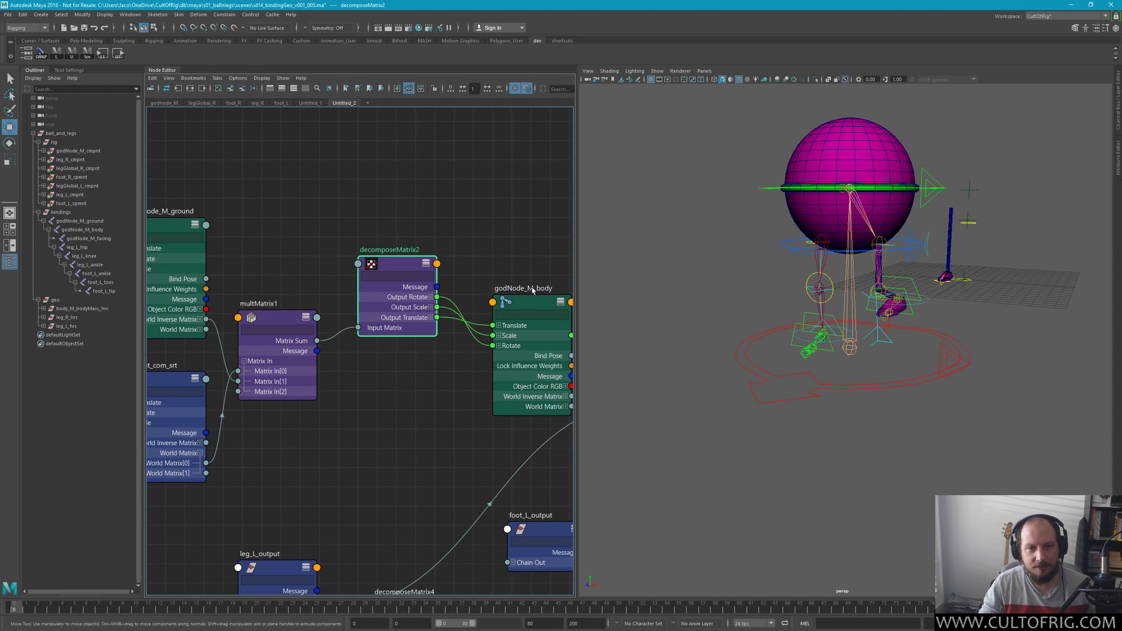
left_click(542, 302, "shift")
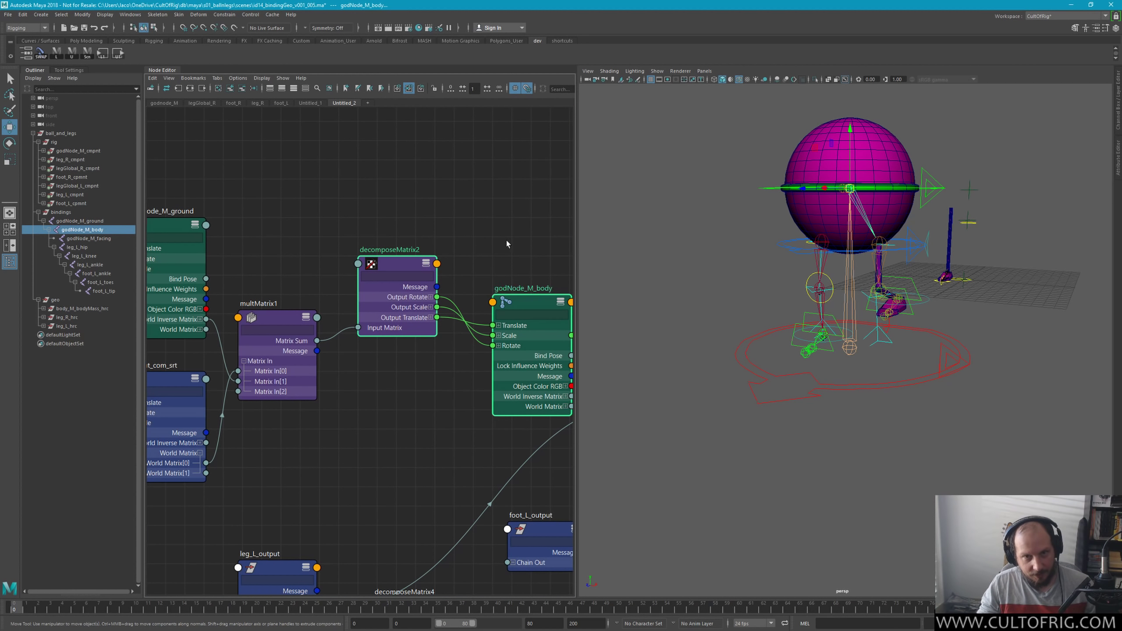
left_click(397, 243)
double_click(403, 248)
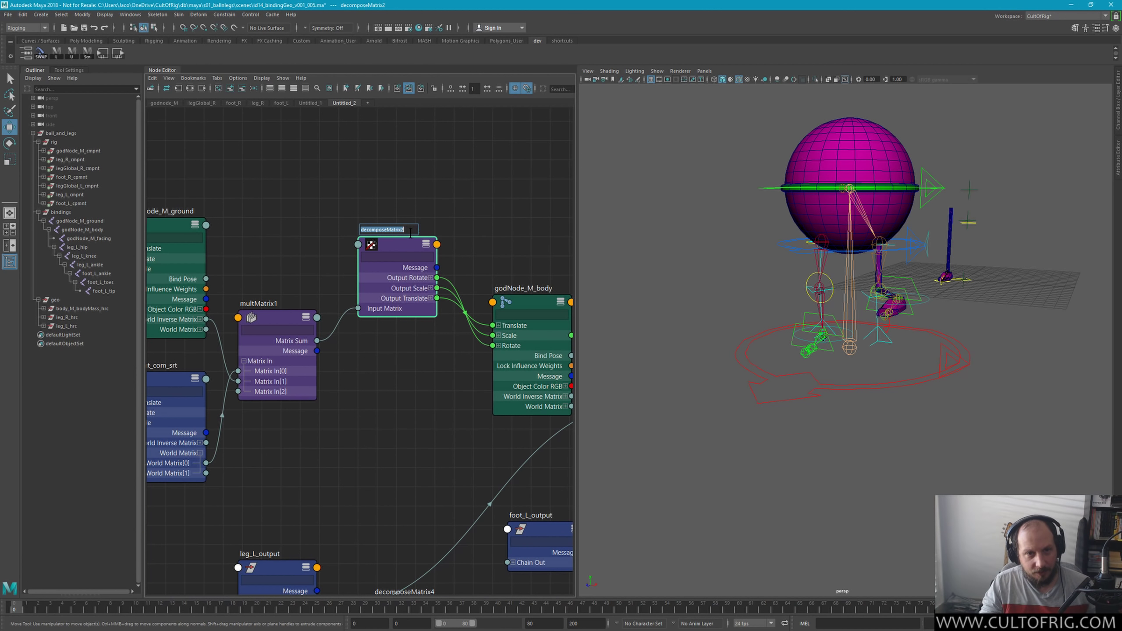
key("ctrl+v")
type("_")
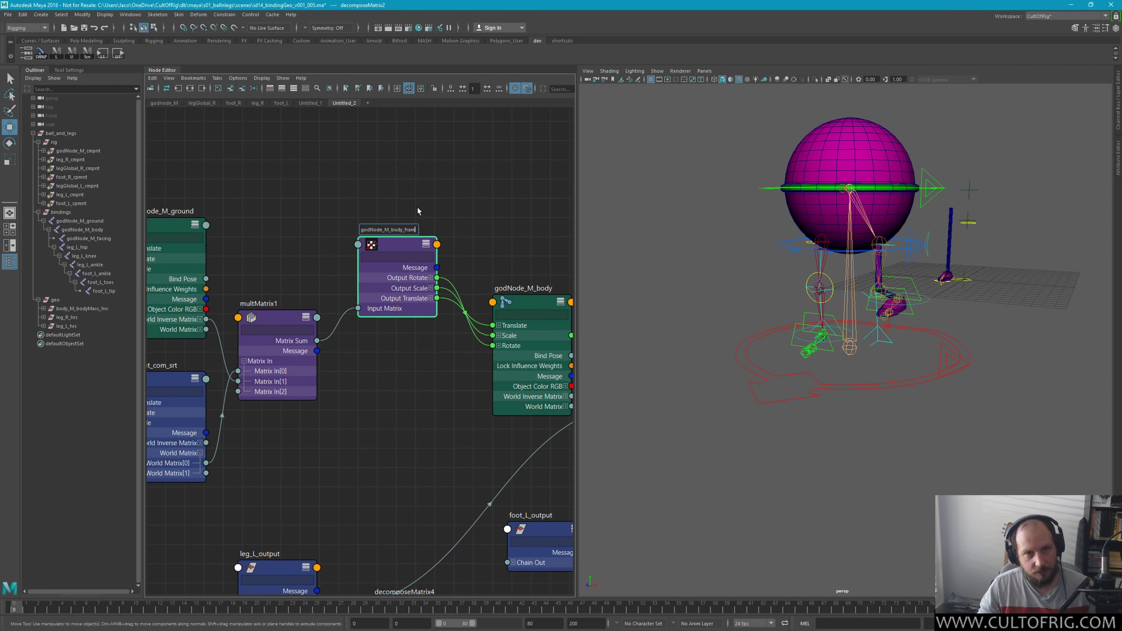
key("Return")
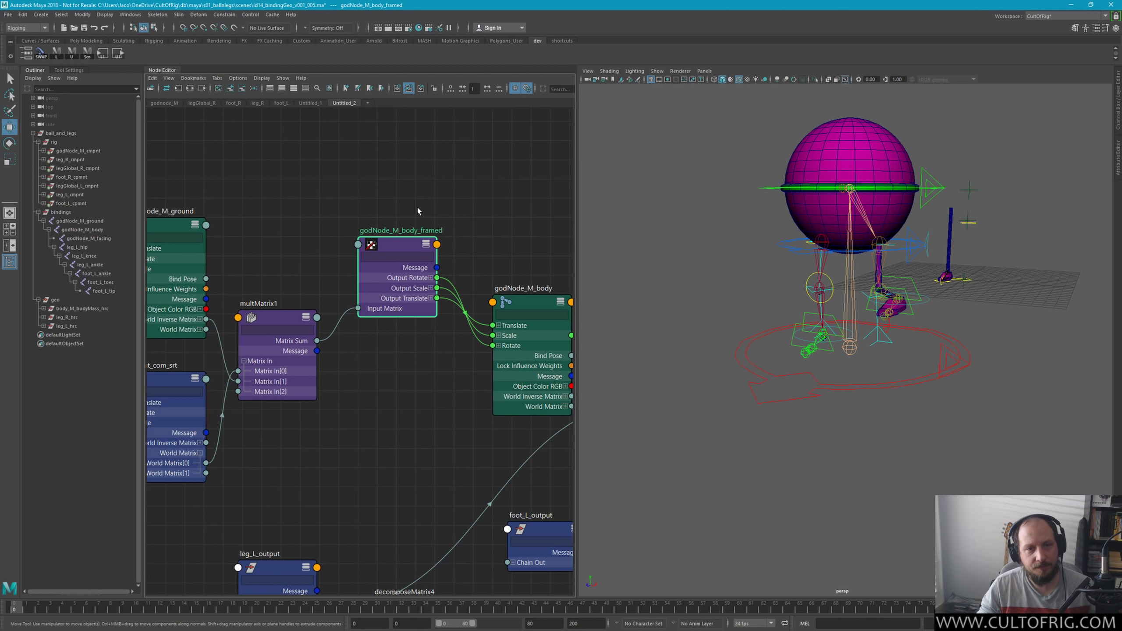
left_click_drag(390, 242, 390, 281)
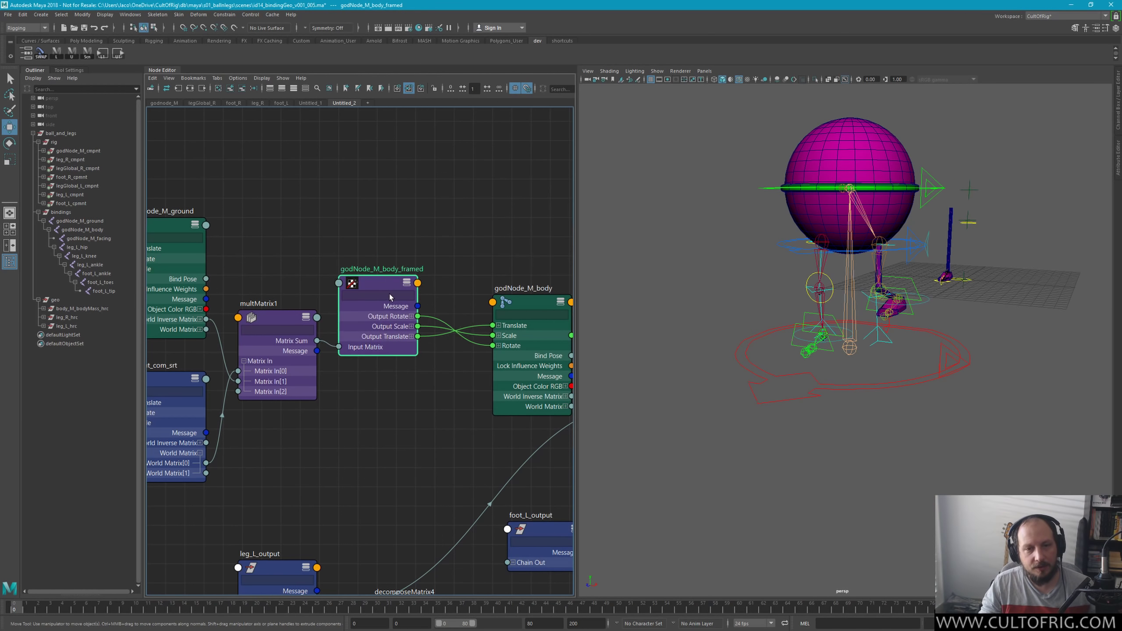
Step: Rename multMatrix1 to godNode_M_body_reframe
middle_click_drag(425, 270, 464, 292, "alt")
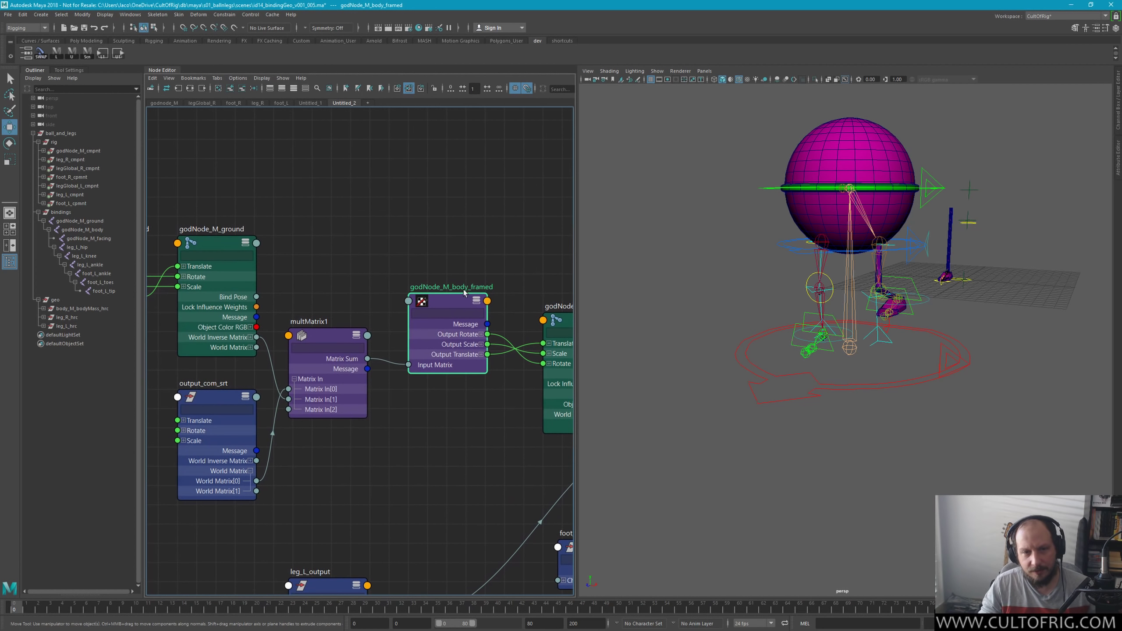
double_click(308, 321)
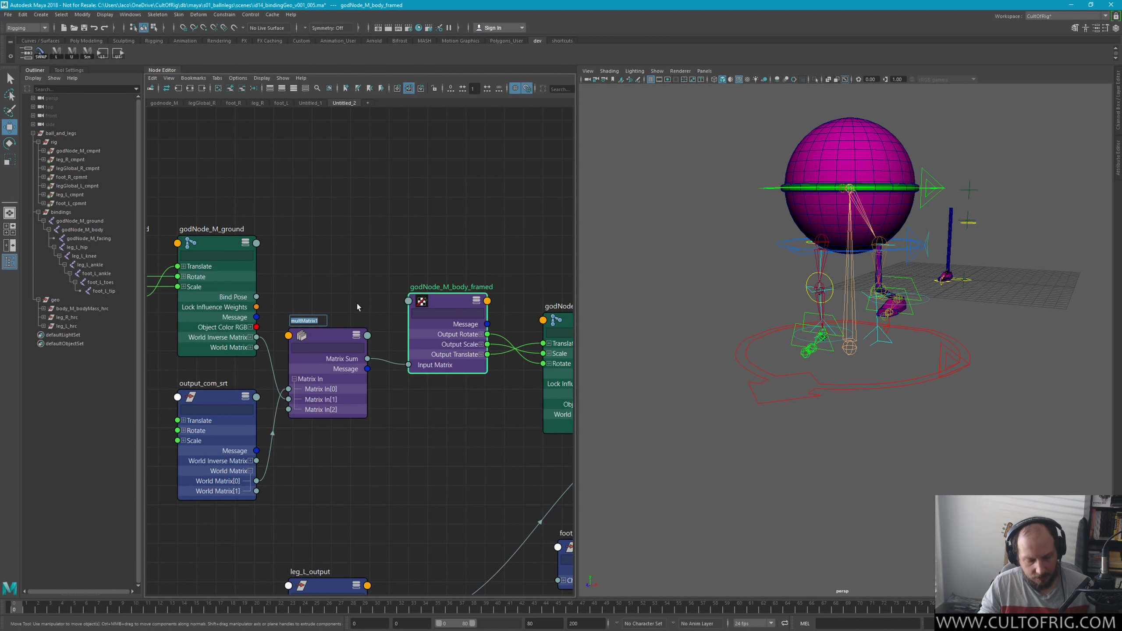
type("godNode_M_body_res")
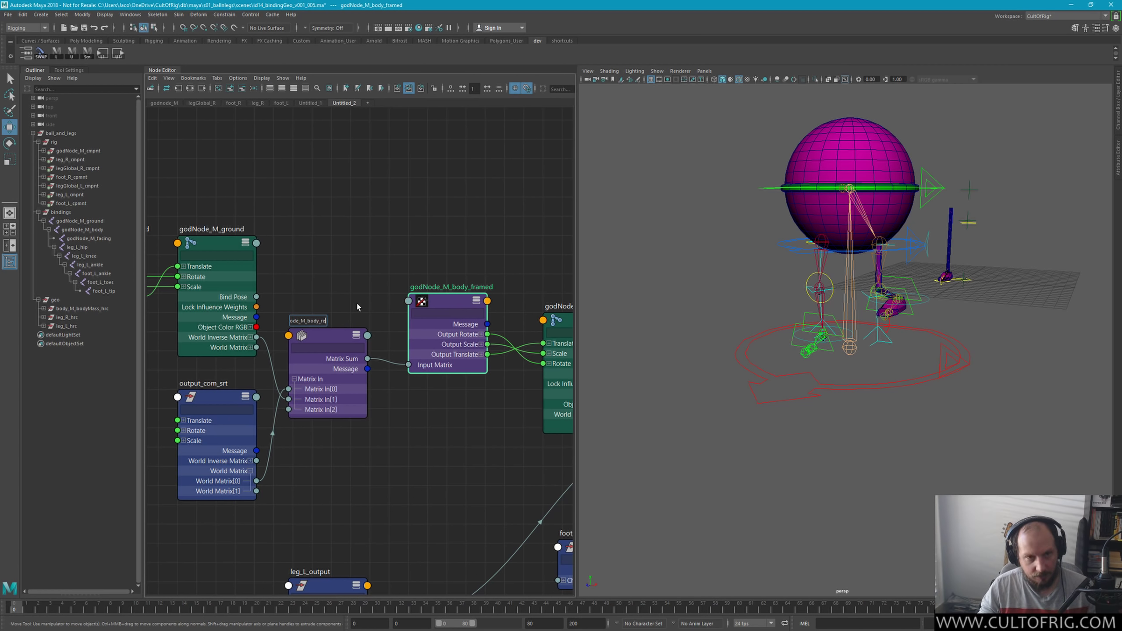
type("pca")
key("BackSpace")
key("BackSpace")
key("BackSpace")
type("frame")
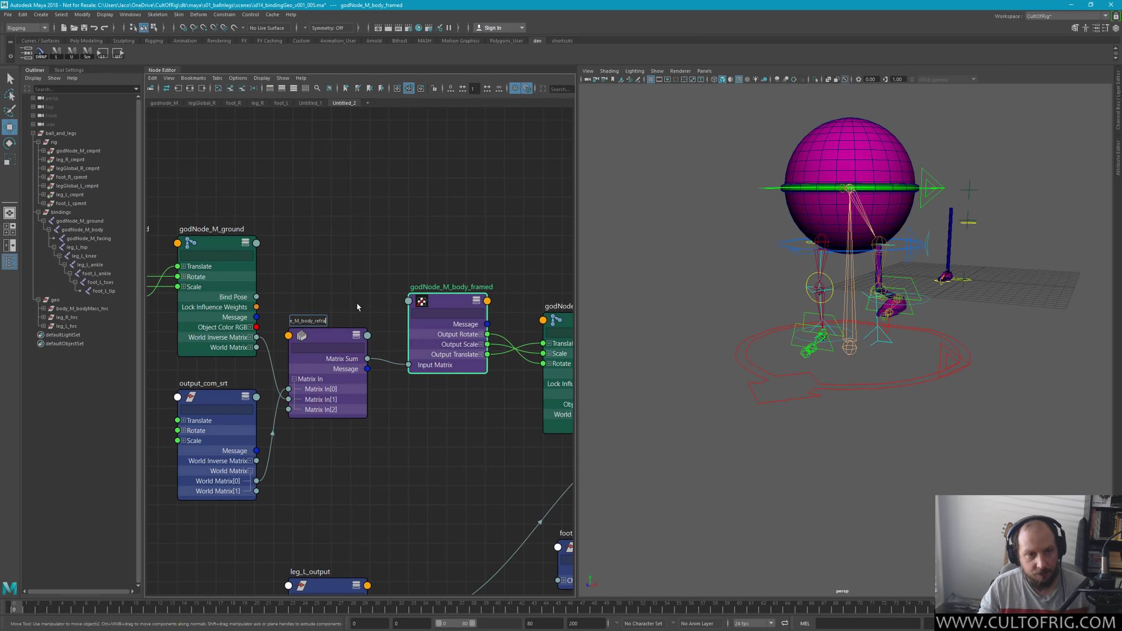
key("Return")
left_click_drag(450, 219, 474, 305)
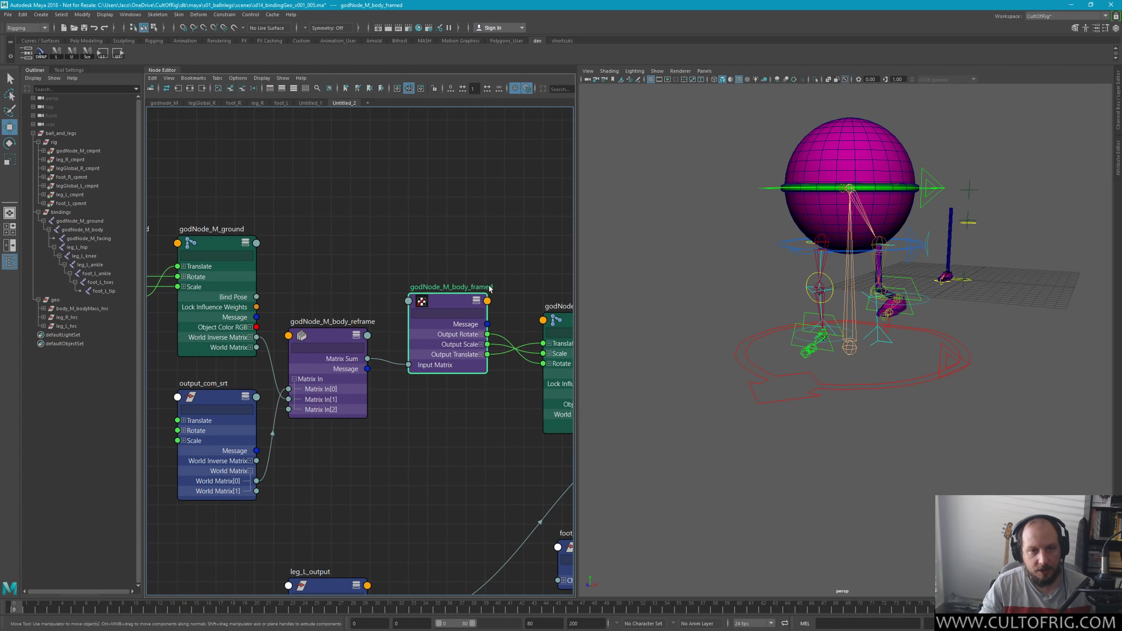
double_click(468, 286)
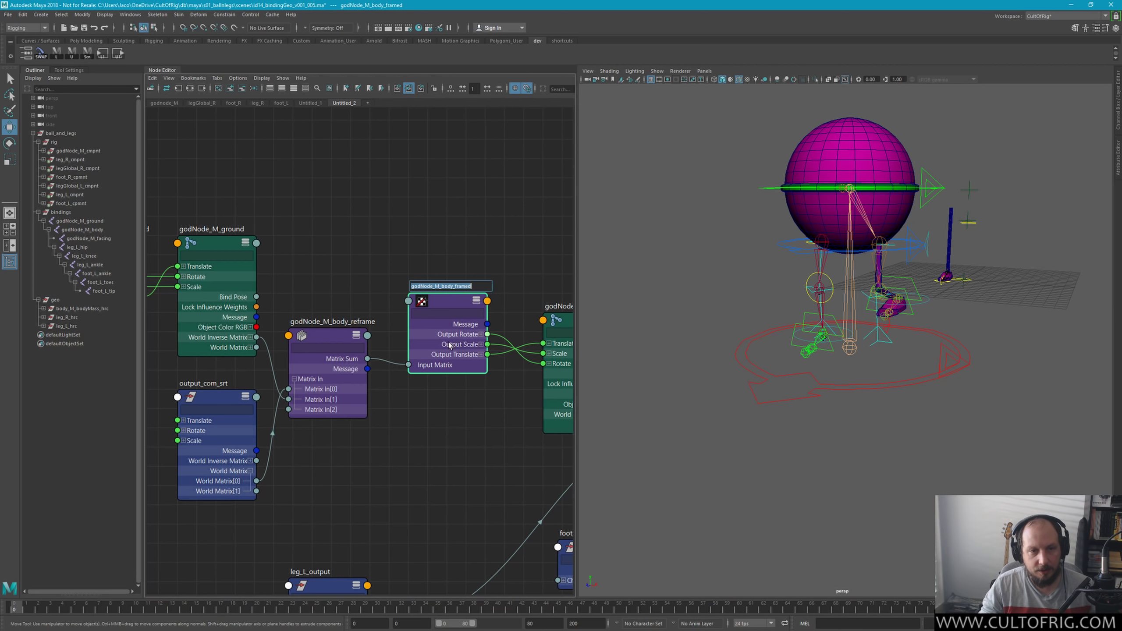
left_click(437, 234)
Step: Arrange decomposeMatrix4 near leg_L_ankle and name it leg_L_ankle_world
scroll(421, 384, "down", 3)
middle_click_drag(379, 393, 375, 356)
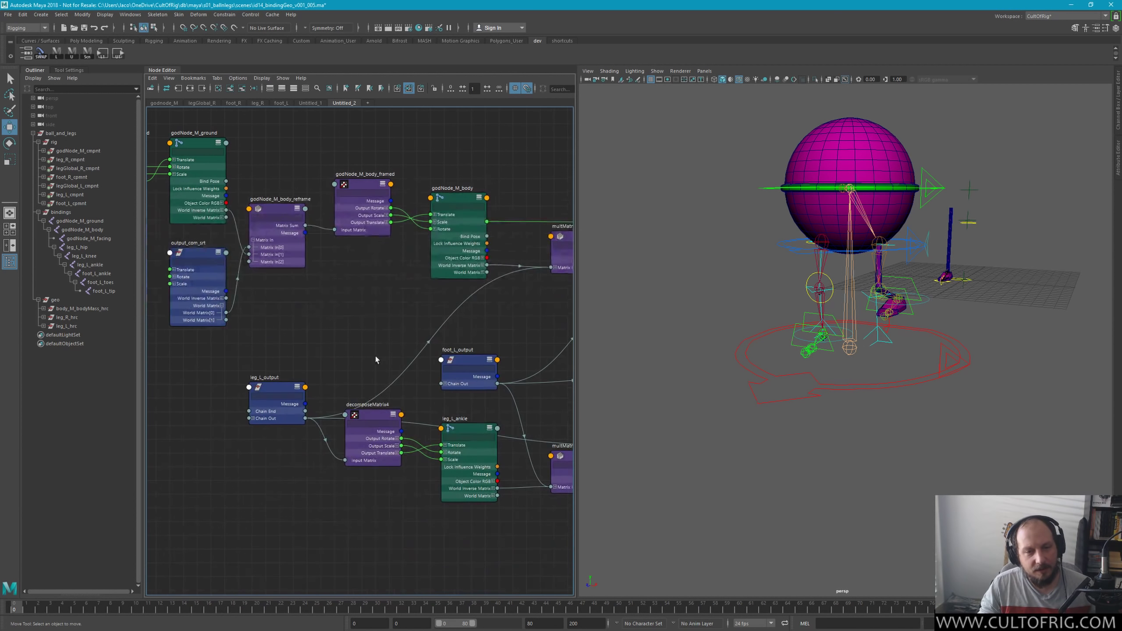
left_click_drag(372, 414, 360, 287)
scroll(450, 297, "up", 2)
scroll(450, 297, "up", 3)
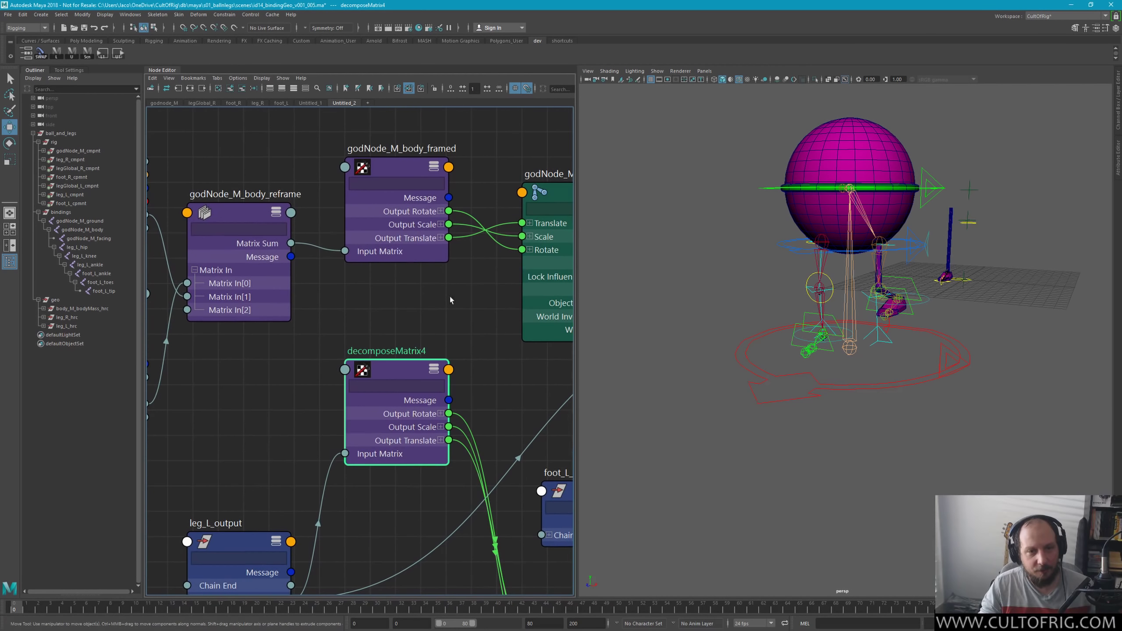
middle_click_drag(570, 537, 496, 445)
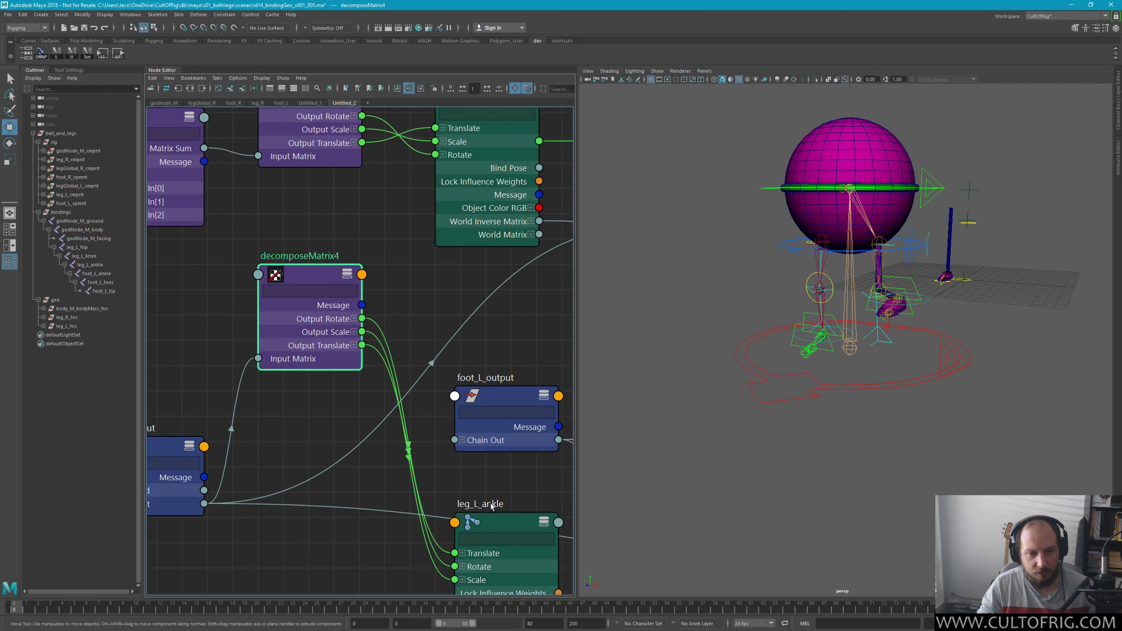
left_click_drag(491, 504, 488, 491)
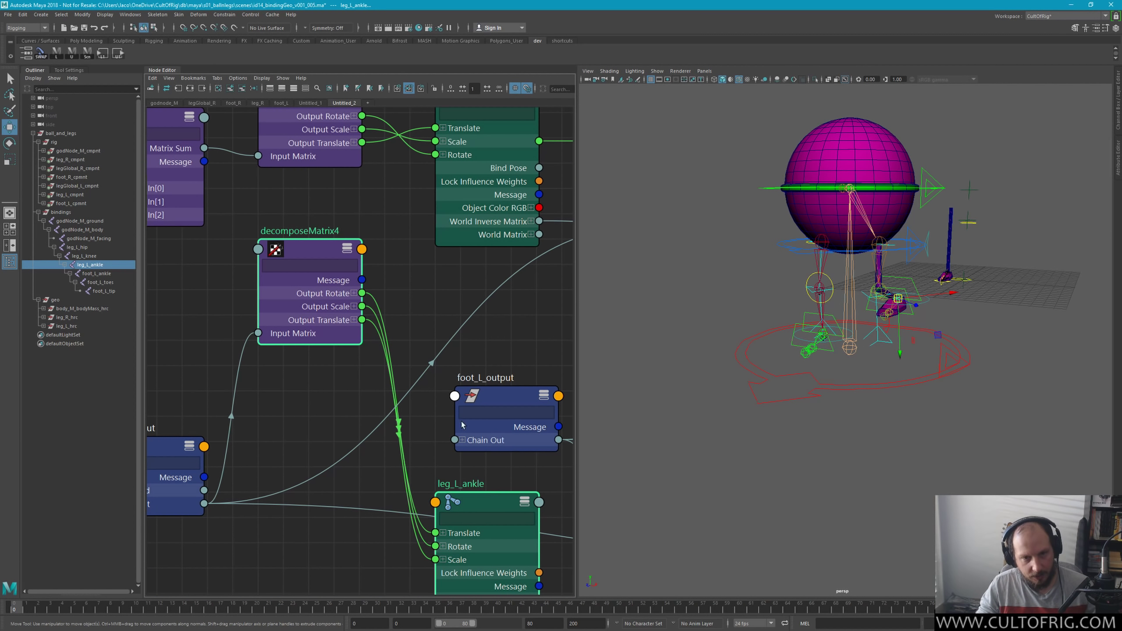
double_click(309, 230)
type("leg_L_ankle_")
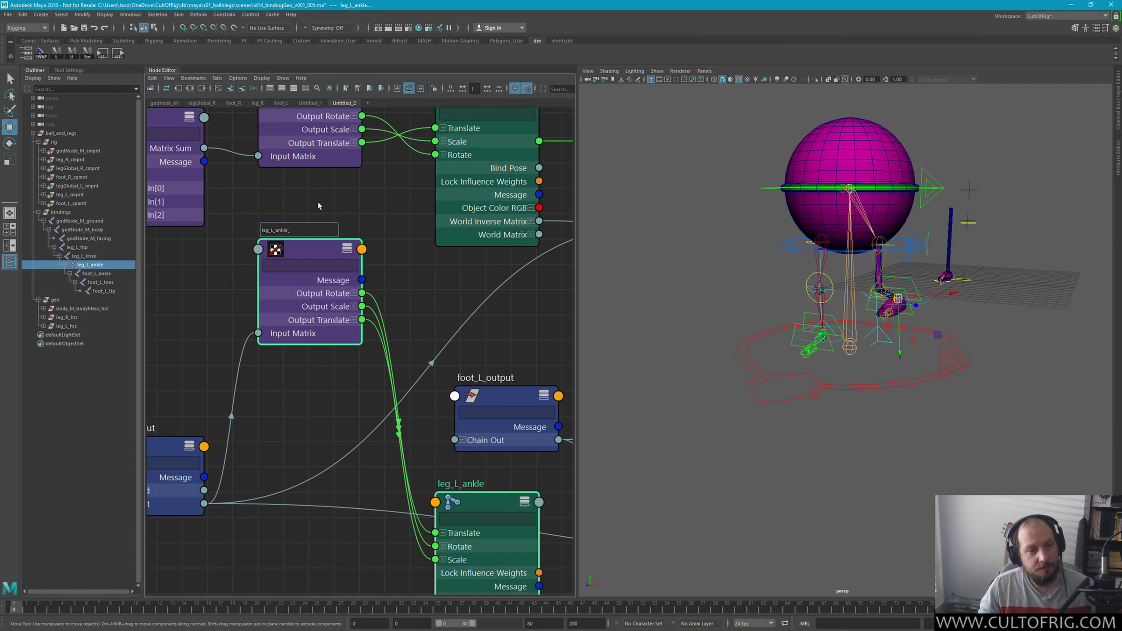
type("world")
key("Return")
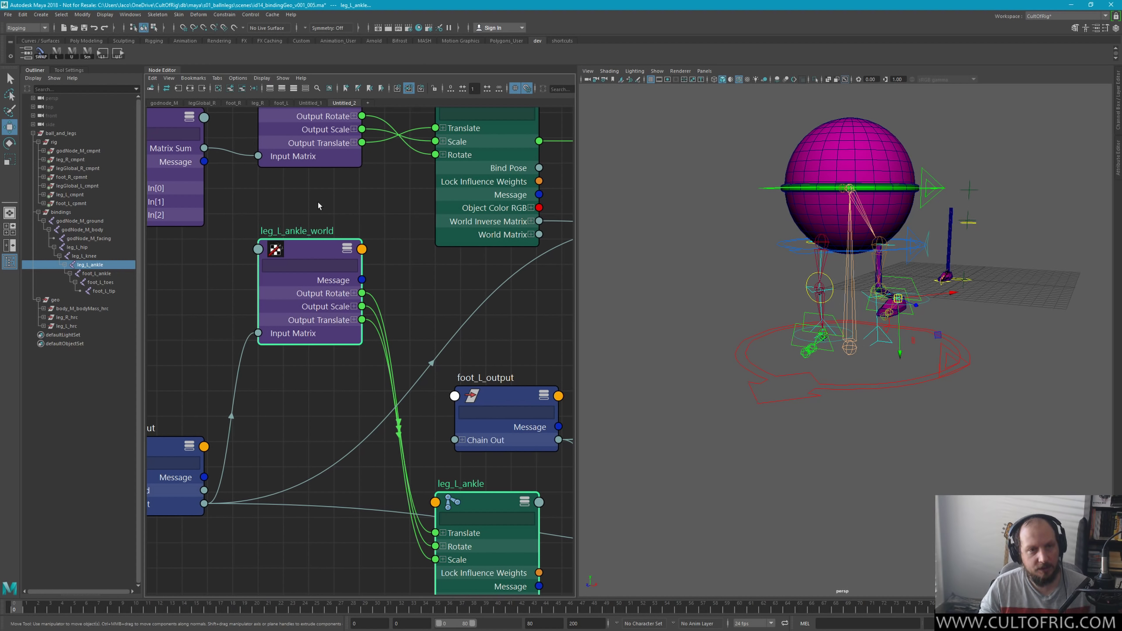
Step: Reposition leg_L_ankle_world and leg_L_ankle beside leg_L_output
mouse_move(378, 418)
middle_mouse_down("alt")
mouse_move(458, 299)
mouse_move(408, 468)
middle_mouse_up("alt")
left_click_drag(395, 234, 395, 389)
middle_click_drag(521, 524, 484, 341, "alt")
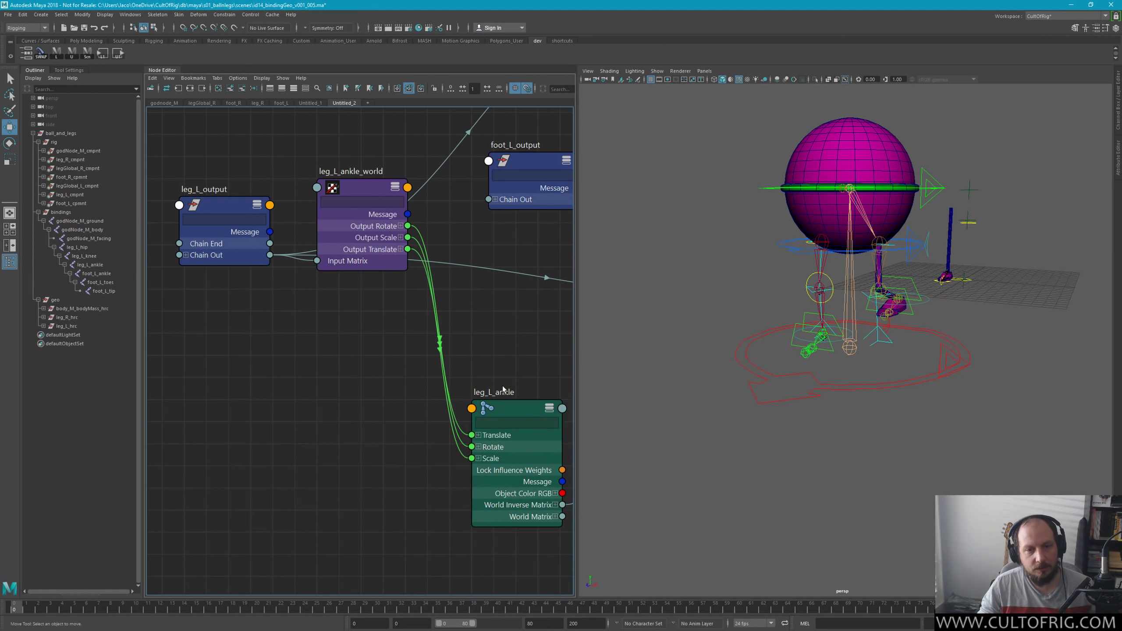
left_click_drag(487, 410, 507, 256)
middle_click_drag(501, 390, 415, 513, "alt")
middle_click_drag(343, 159, 397, 324, "alt")
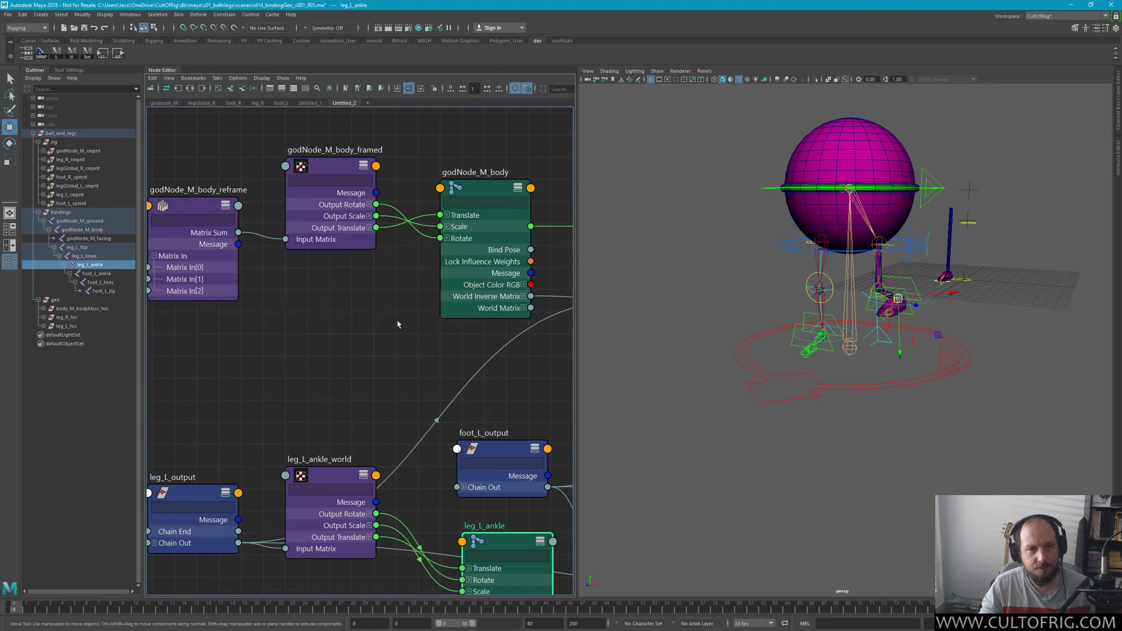
middle_click_drag(394, 213, 434, 217, "alt")
mouse_move(310, 323)
middle_mouse_down("alt")
mouse_move(423, 235)
mouse_move(428, 205)
middle_mouse_up("alt")
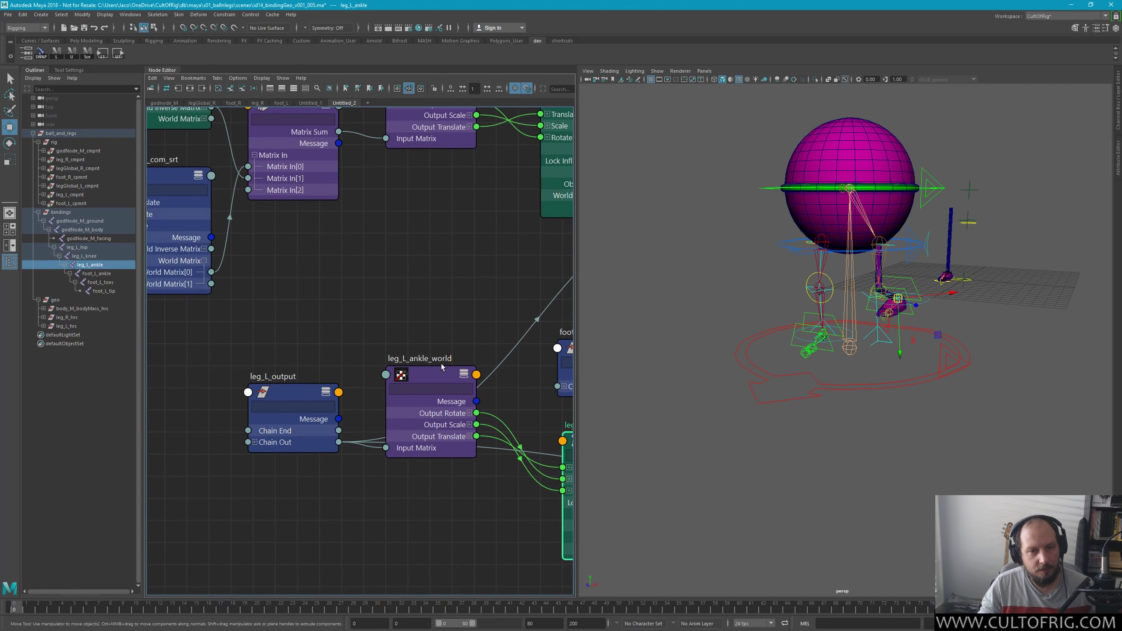
Step: Rename leg_L_ankle_world to leg_L_ankle_local
double_click(438, 358)
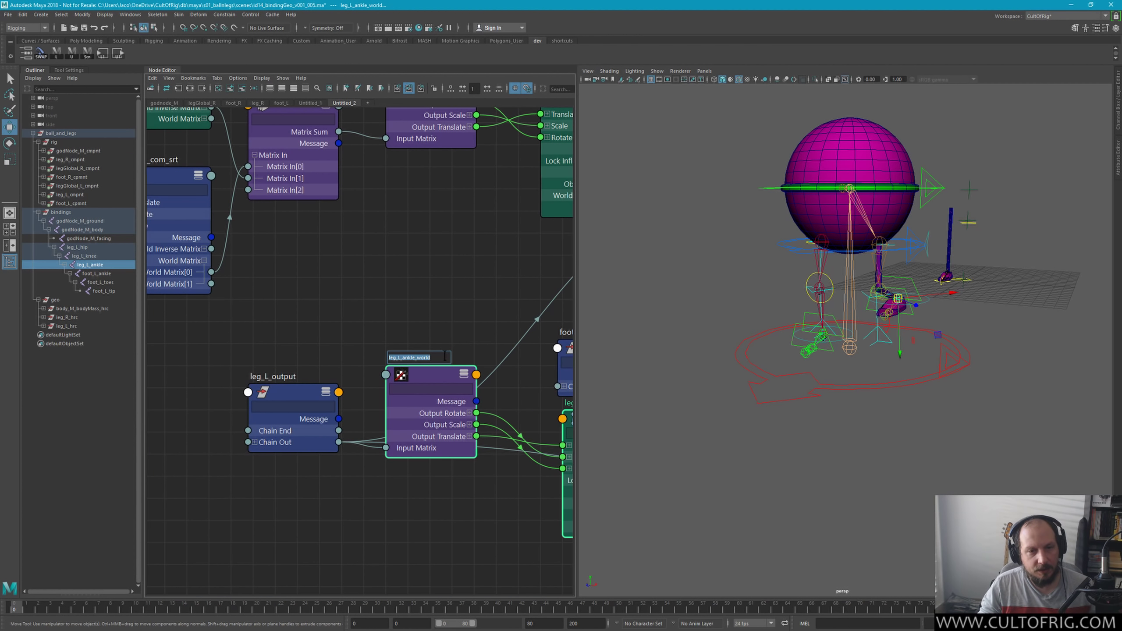
key("Right")
key("BackSpace")
key("BackSpace")
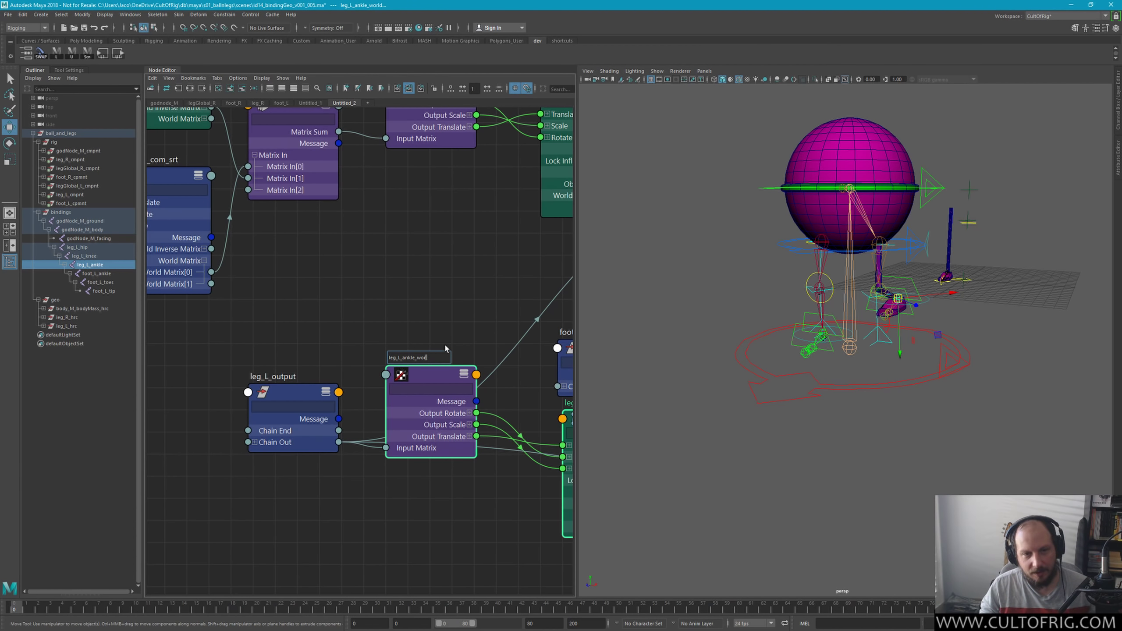
type("al")
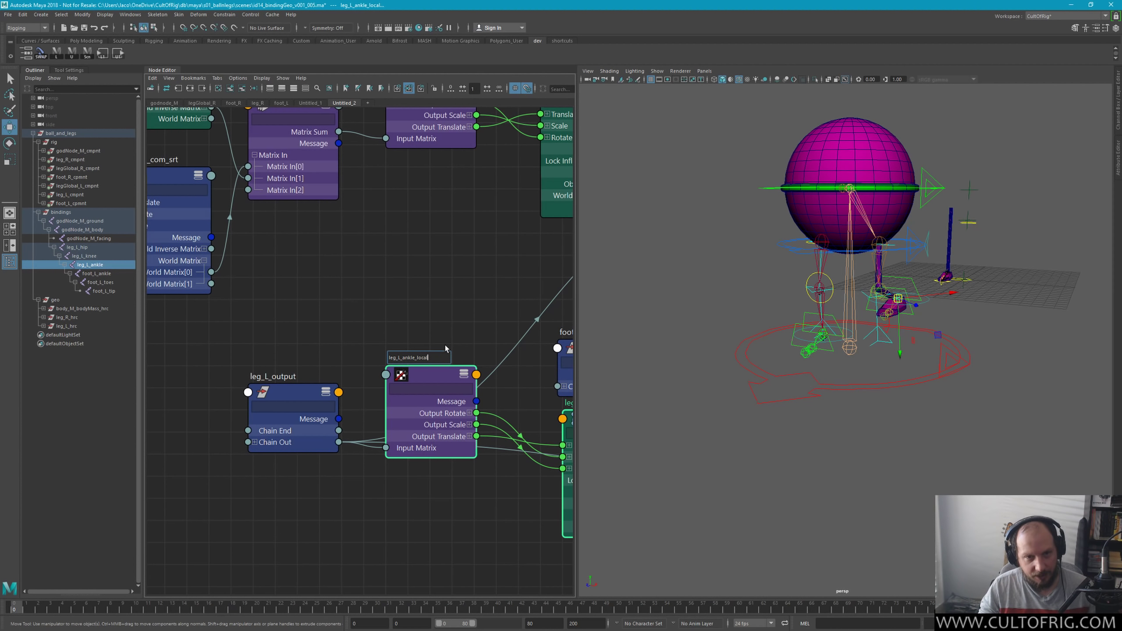
key("Return")
mouse_move(501, 331)
middle_mouse_down("alt")
mouse_move(375, 302)
mouse_move(389, 341)
mouse_move(433, 356)
middle_mouse_up("alt")
Step: Rename decomposeMatrix3 to leg_L_hip_framed
scroll(389, 341, "down", 3)
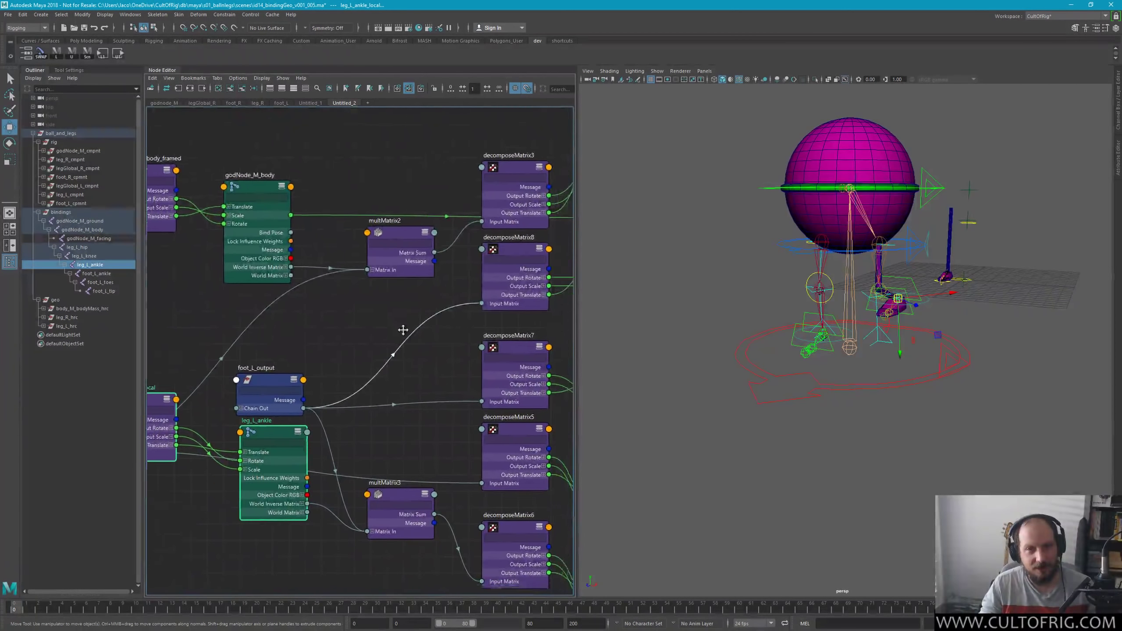
scroll(484, 276, "down", 3)
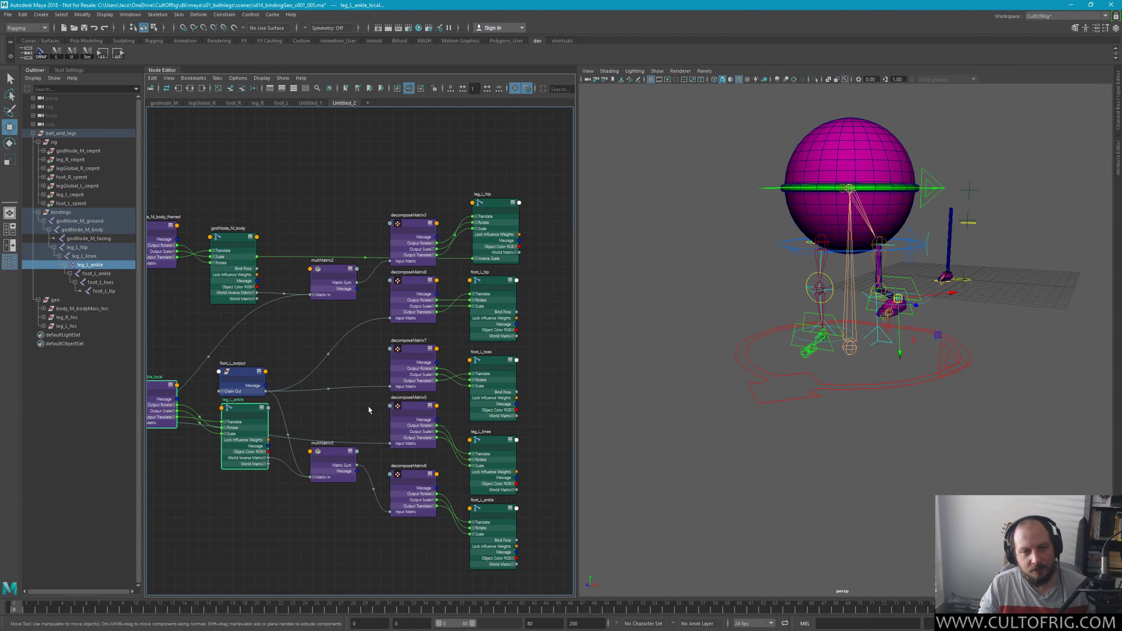
scroll(418, 155, "up", 2)
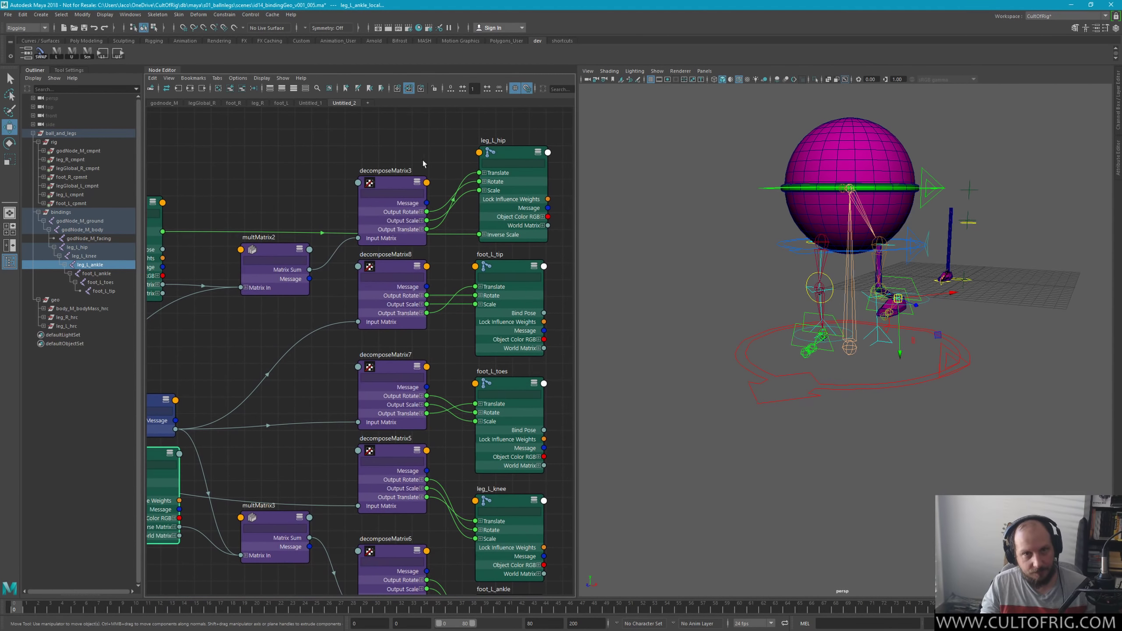
double_click(395, 170)
type("leg_L_hip")
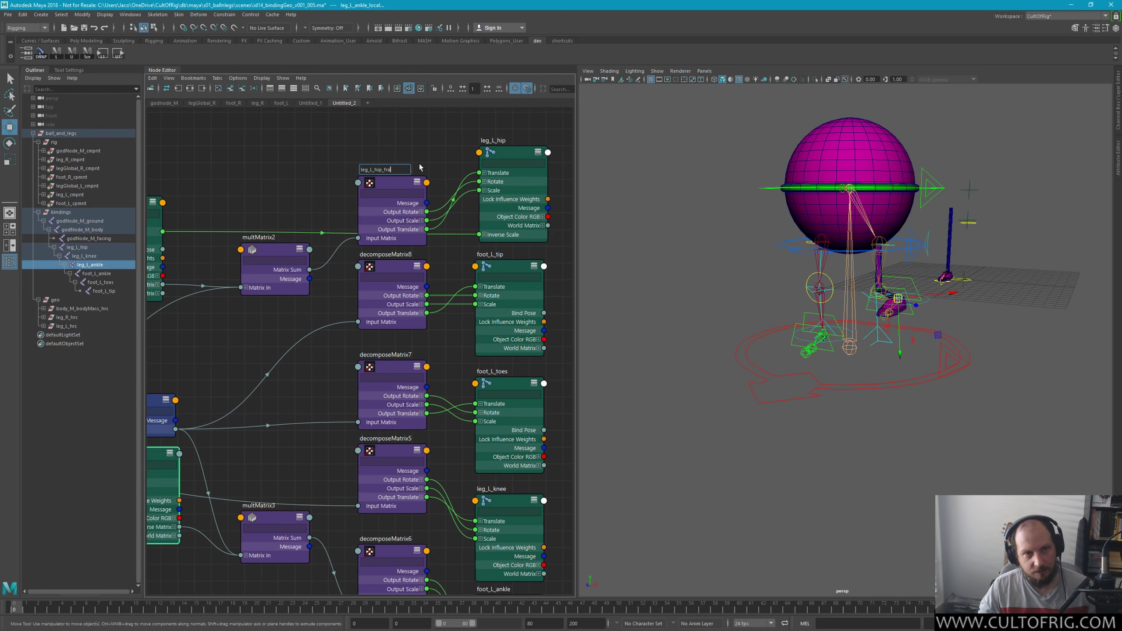
type("d")
key("Return")
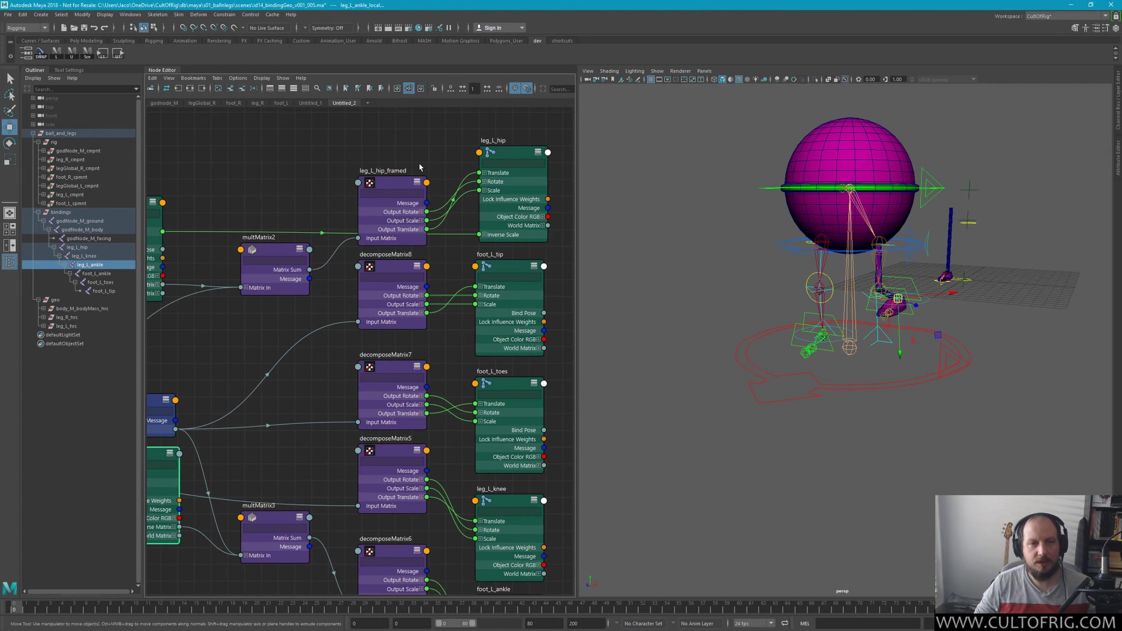
Step: Rename multMatrix2 to leg_L_hip_reframe
key("f")
middle_click_drag(426, 300, 275, 325, "alt")
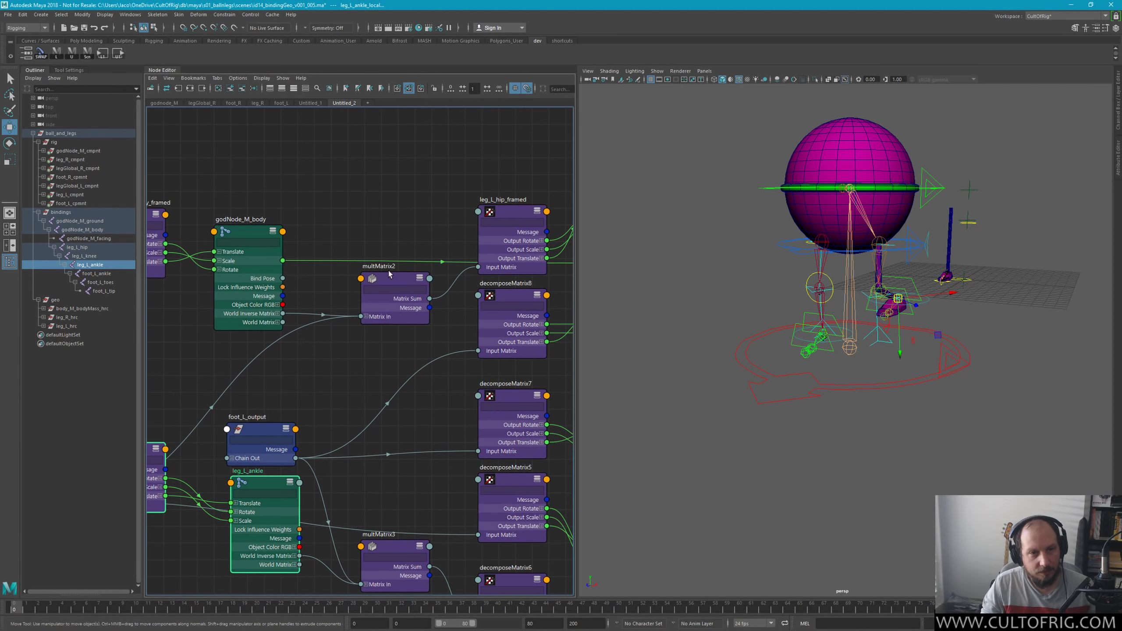
double_click(389, 267)
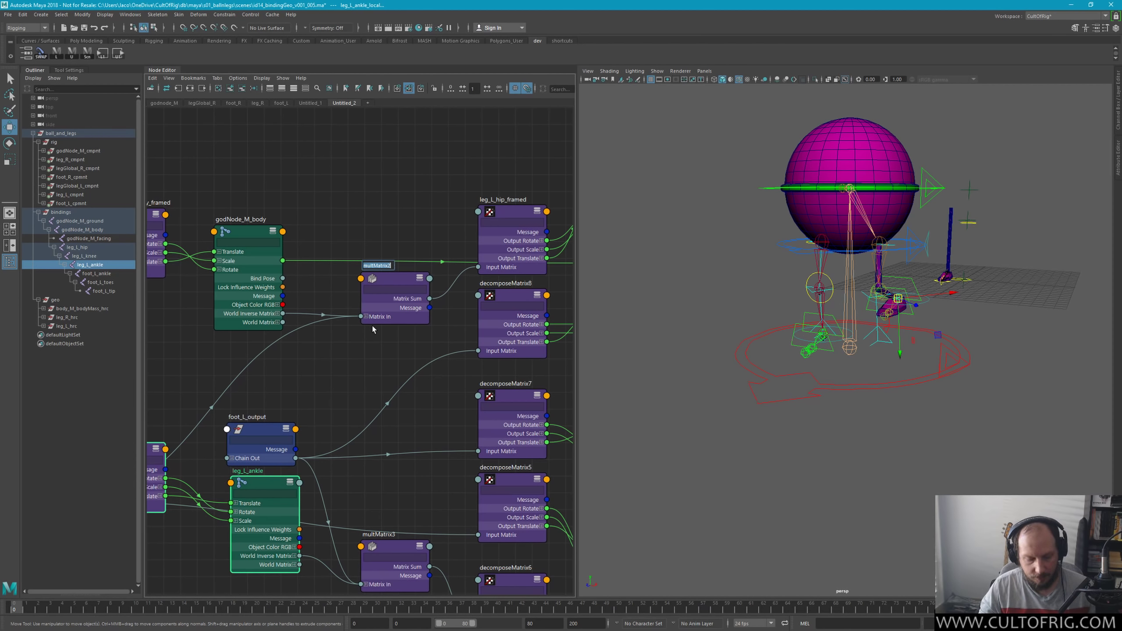
type("leg_L_hip_refr")
type("ame")
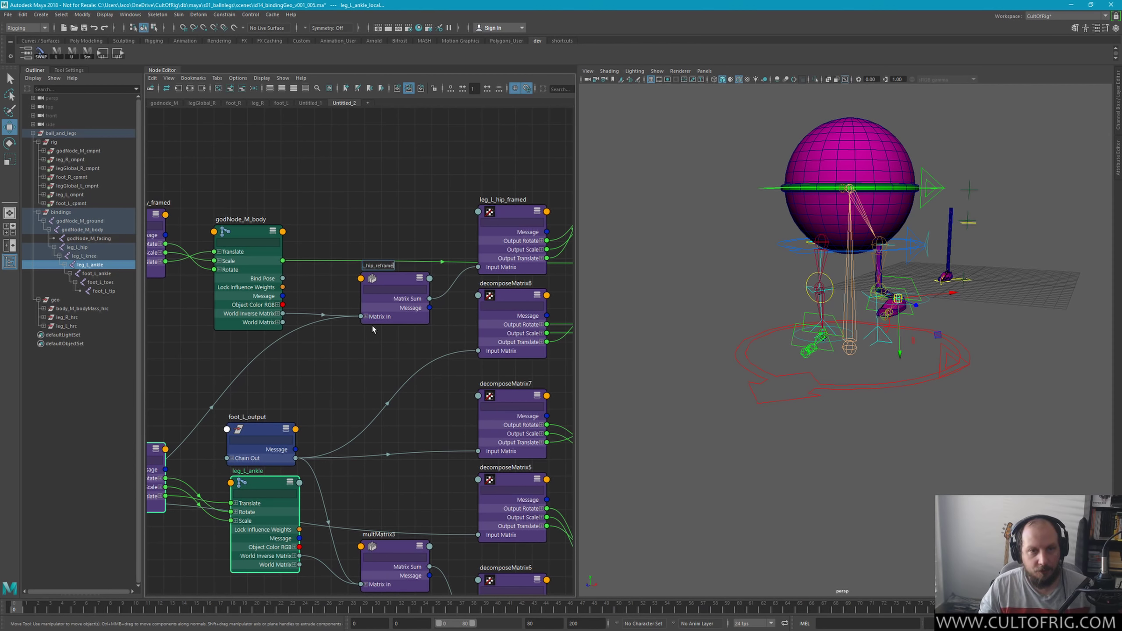
key("Return")
mouse_move(386, 363)
middle_mouse_down("alt")
mouse_move(494, 348)
mouse_move(338, 321)
middle_mouse_up("alt")
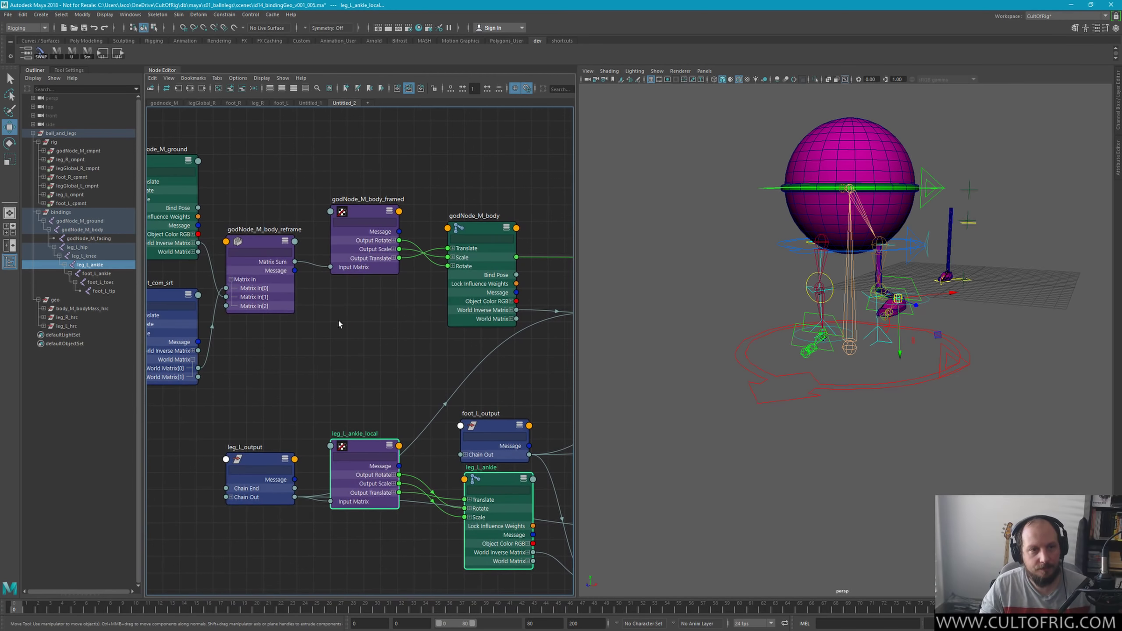
Step: Raise foot_L_output, reposition decomposeMatrix7, and move leg_L_hip_framed up in the graph
middle_click_drag(421, 339, 355, 343, "alt")
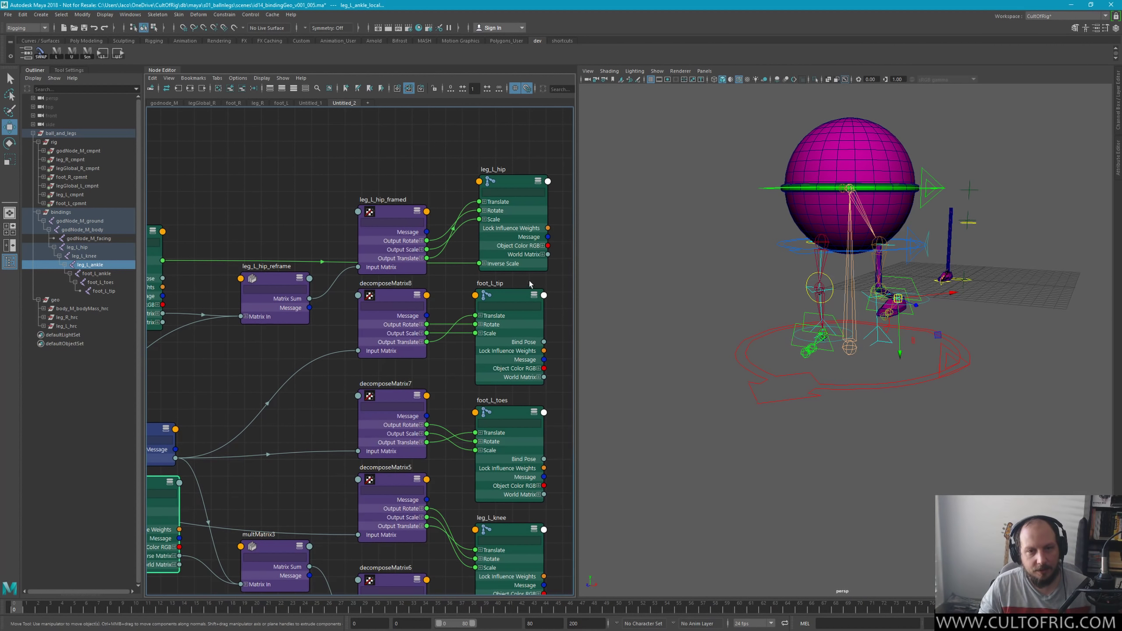
middle_click_drag(329, 437, 373, 344, "alt")
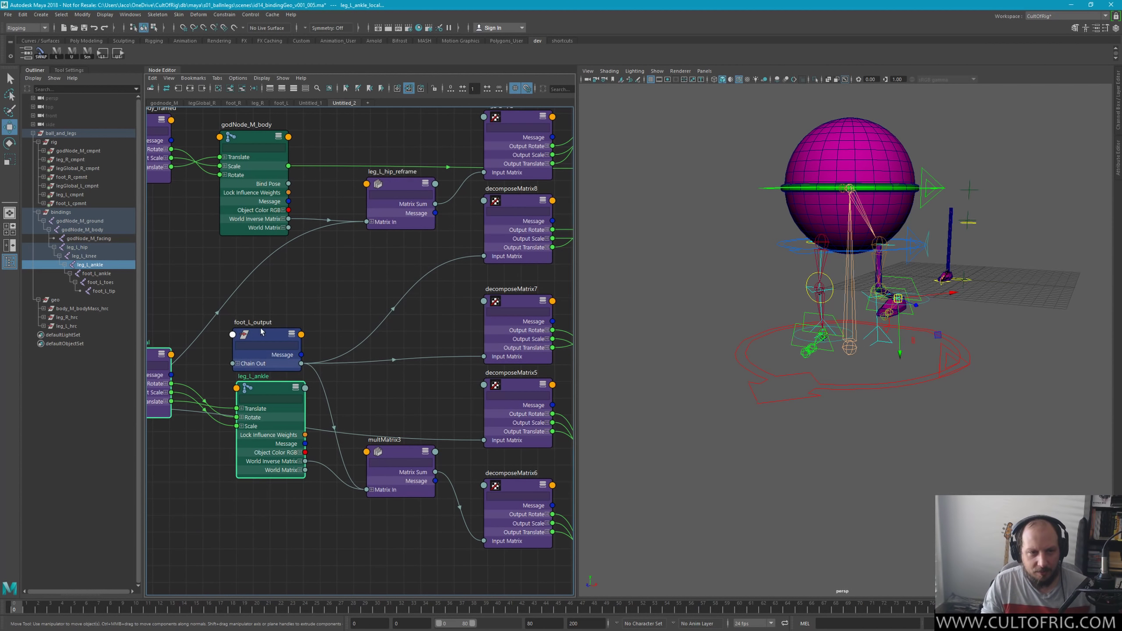
left_click_drag(257, 332, 262, 302)
middle_click_drag(275, 333, 206, 389, "alt")
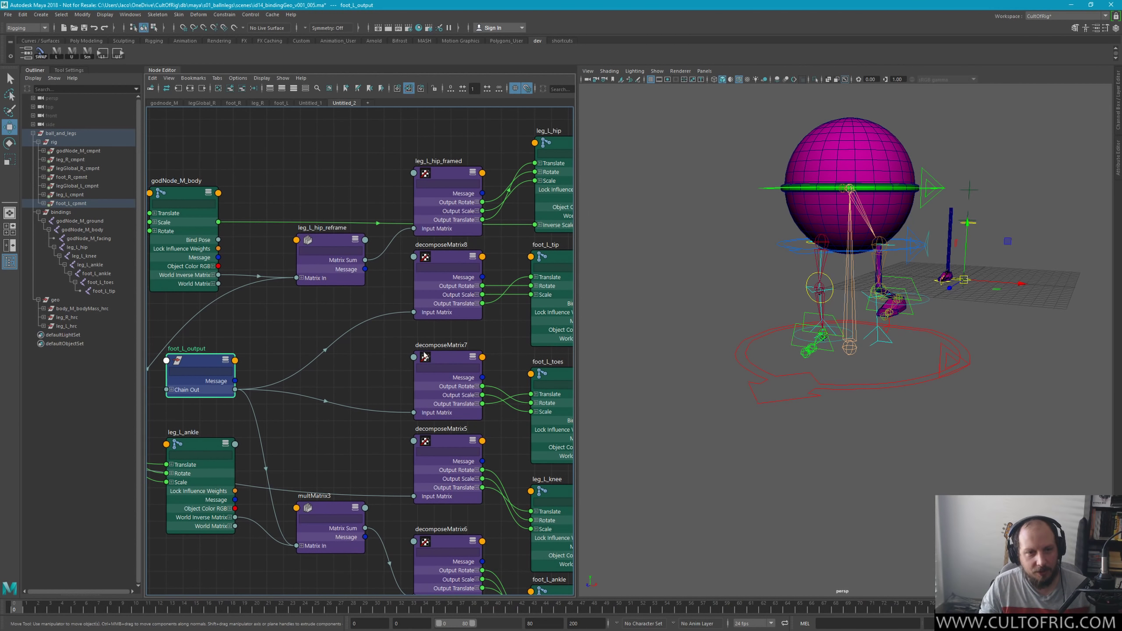
left_click_drag(447, 358, 450, 350)
middle_click_drag(383, 383, 300, 395, "alt")
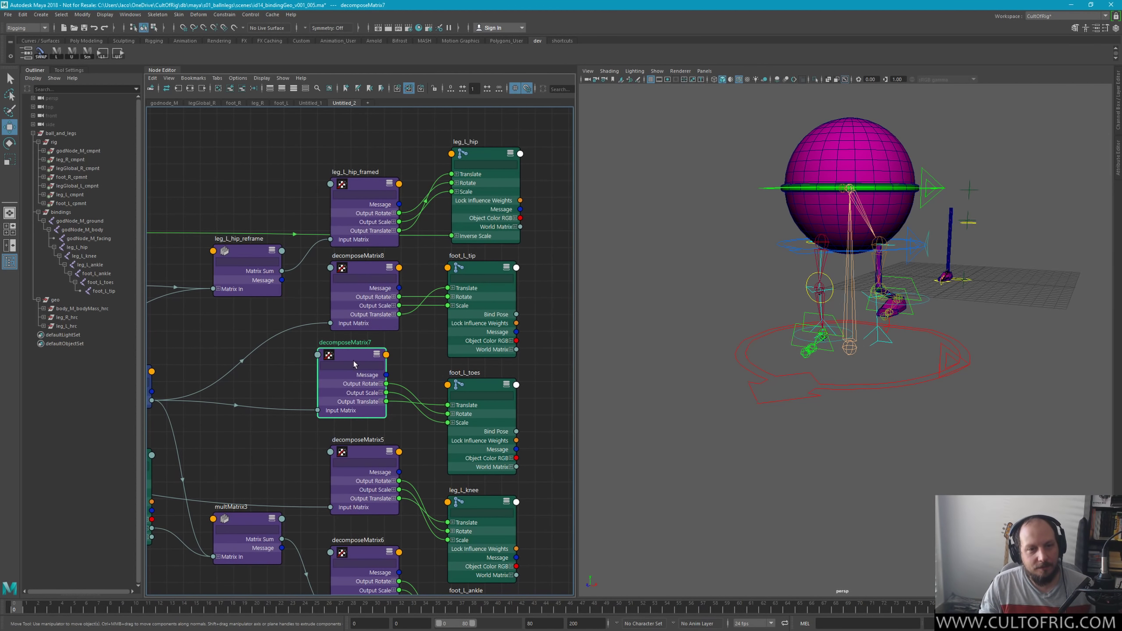
left_click_drag(356, 365, 372, 364)
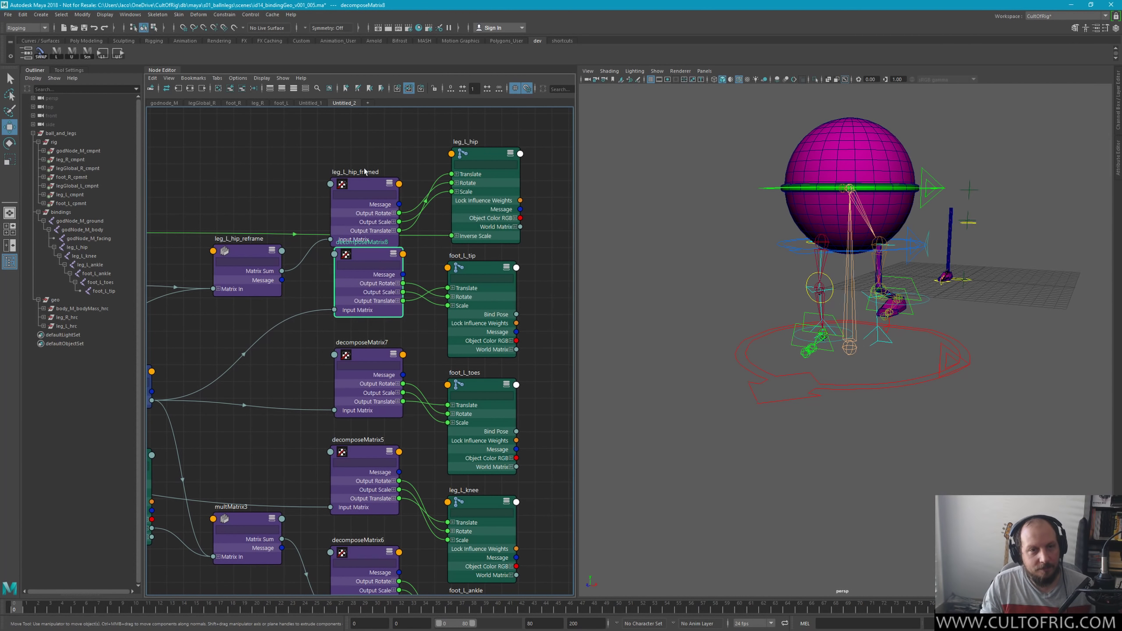
left_click_drag(366, 177, 369, 146)
Step: Select and deselect the leg joint nodes, then pan down to the ankle nodes
scroll(391, 247, "down", 3)
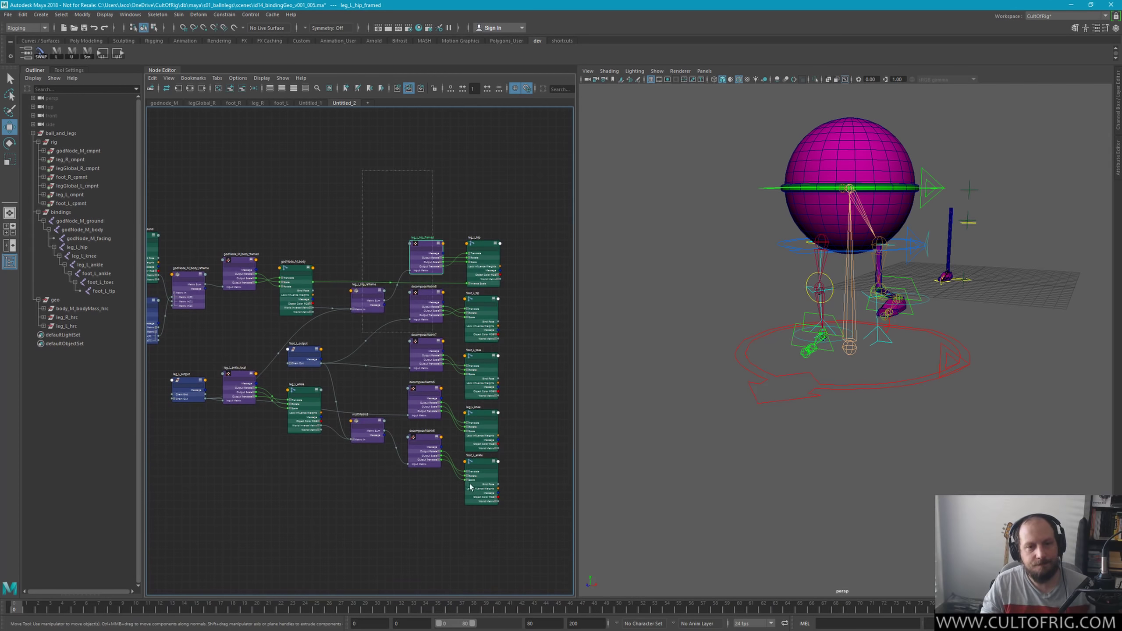
left_click_drag(521, 220, 450, 517)
left_click(441, 174)
scroll(478, 260, "up", 2)
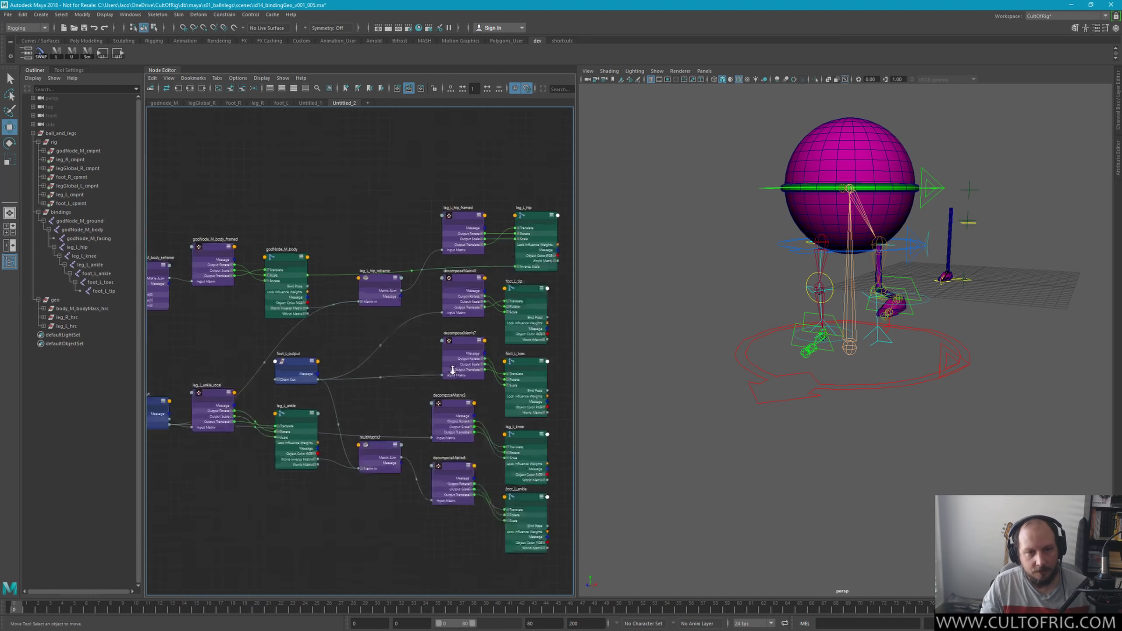
scroll(455, 265, "up", 2)
scroll(424, 271, "up", 2)
scroll(386, 278, "up", 2)
middle_click_drag(388, 278, 384, 269, "alt")
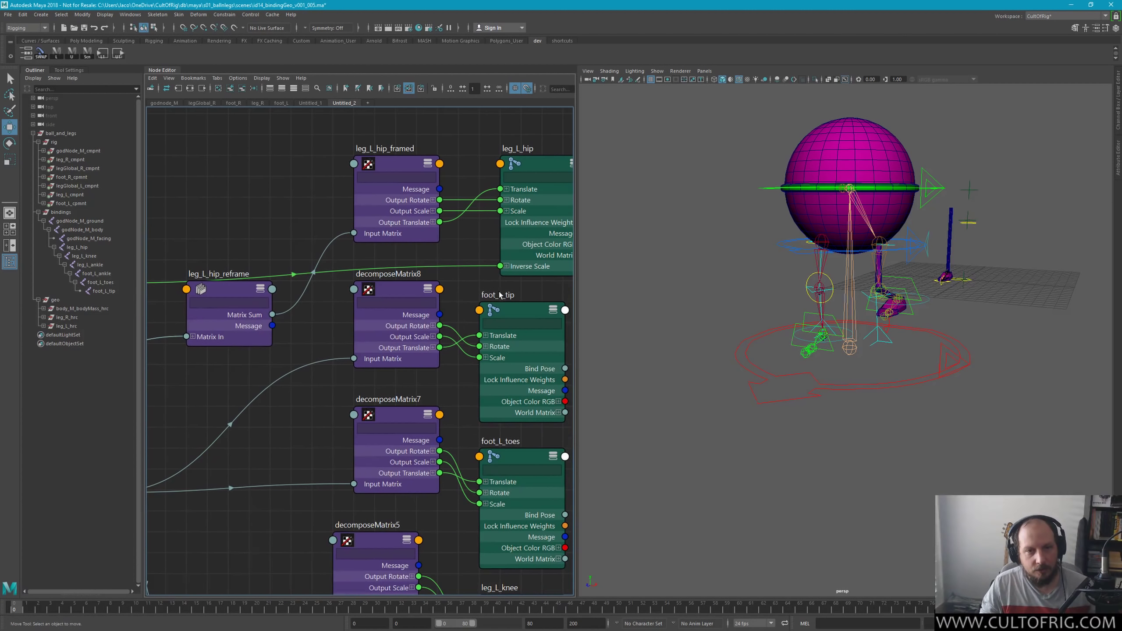
double_click(497, 294)
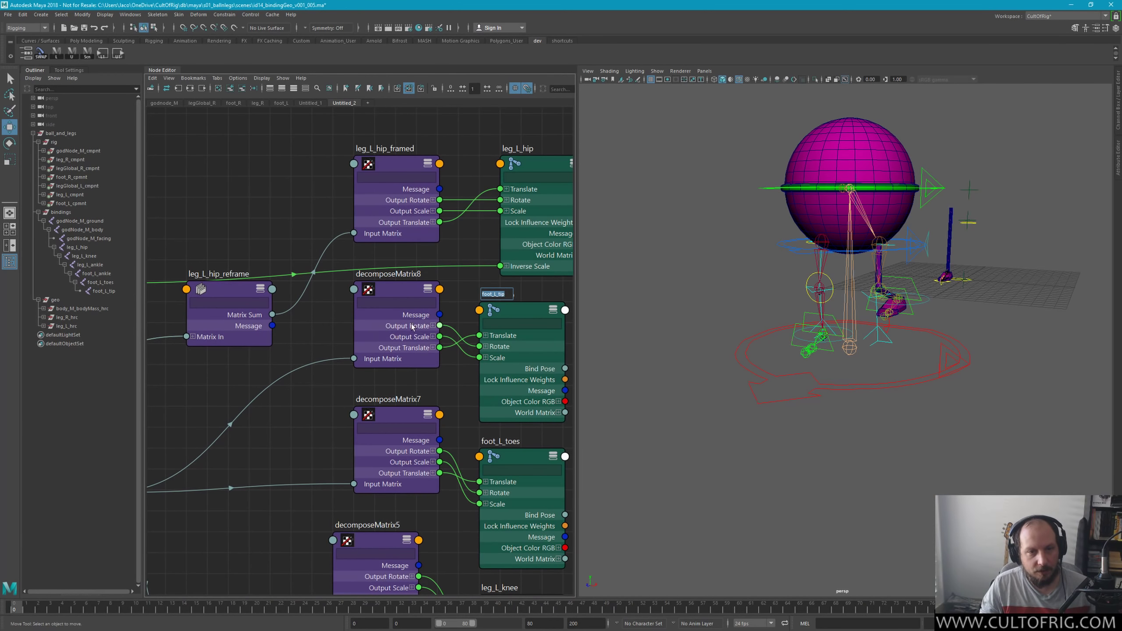
middle_click_drag(411, 325, 415, 199, "alt")
middle_click_drag(442, 442, 442, 309, "alt")
middle_click_drag(490, 464, 497, 342, "alt")
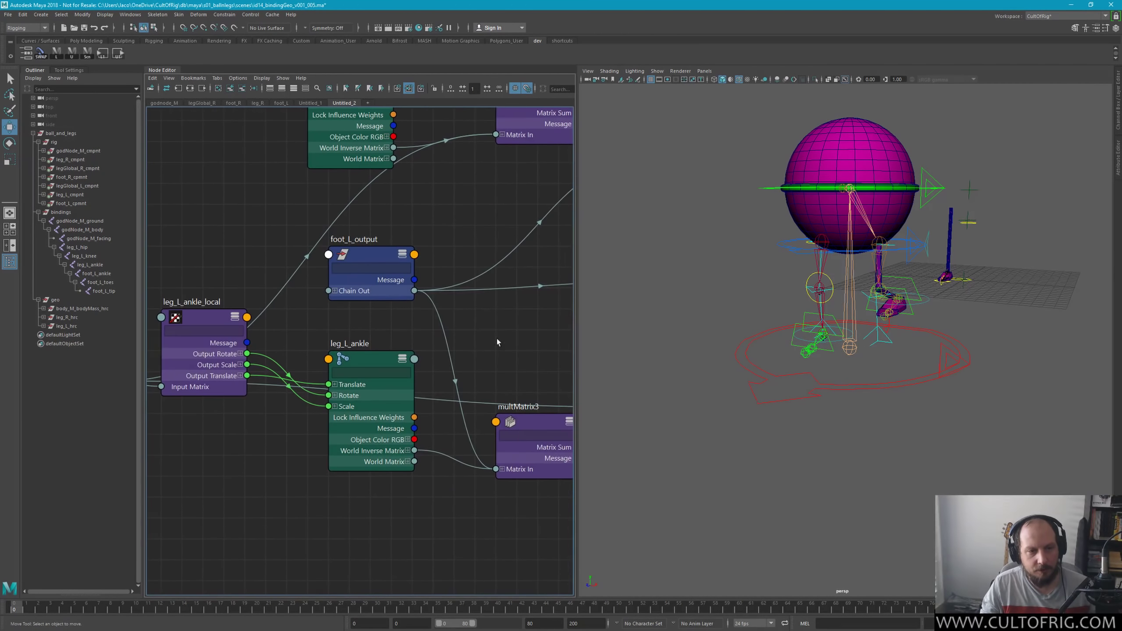
scroll(497, 343, "down", 3)
scroll(370, 309, "down", 2)
Step: Move leg_L_output down-left and drop multMatrix3 lower in the graph
left_click_drag(248, 318, 240, 374)
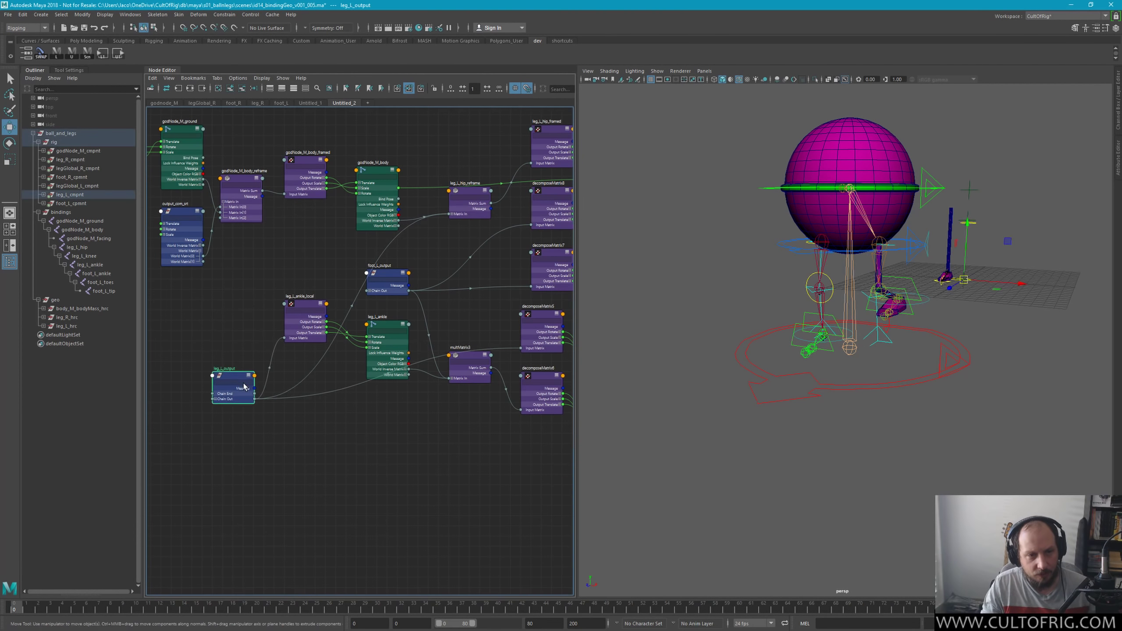
scroll(355, 437, "up", 2)
scroll(357, 415, "up", 2)
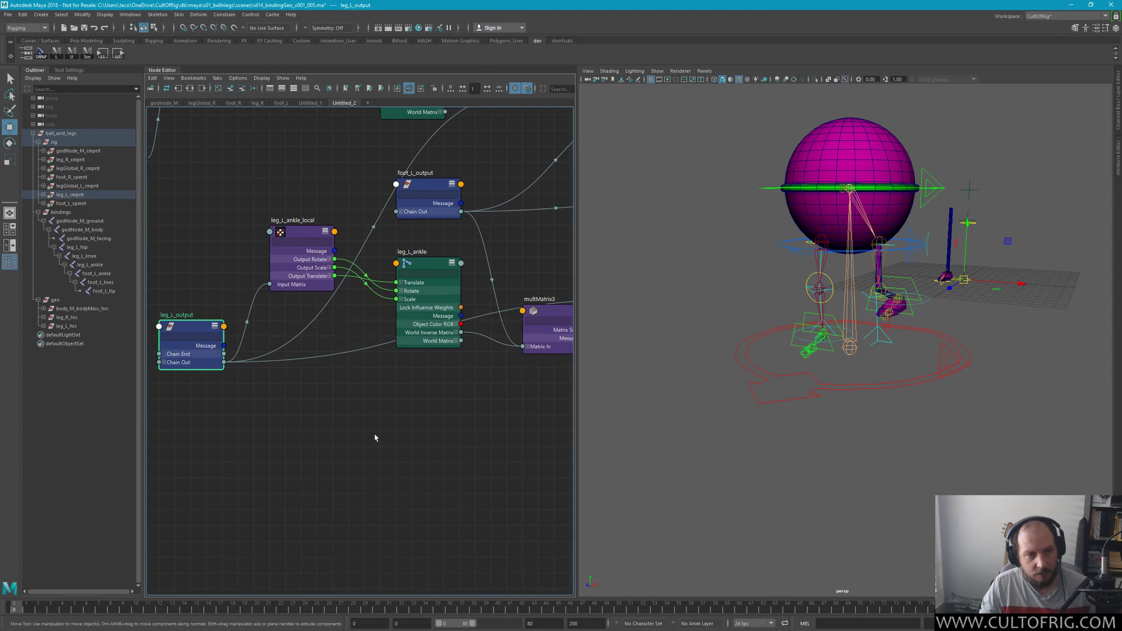
scroll(352, 434, "down", 3)
scroll(352, 434, "up", 3)
left_click_drag(354, 431, 355, 493)
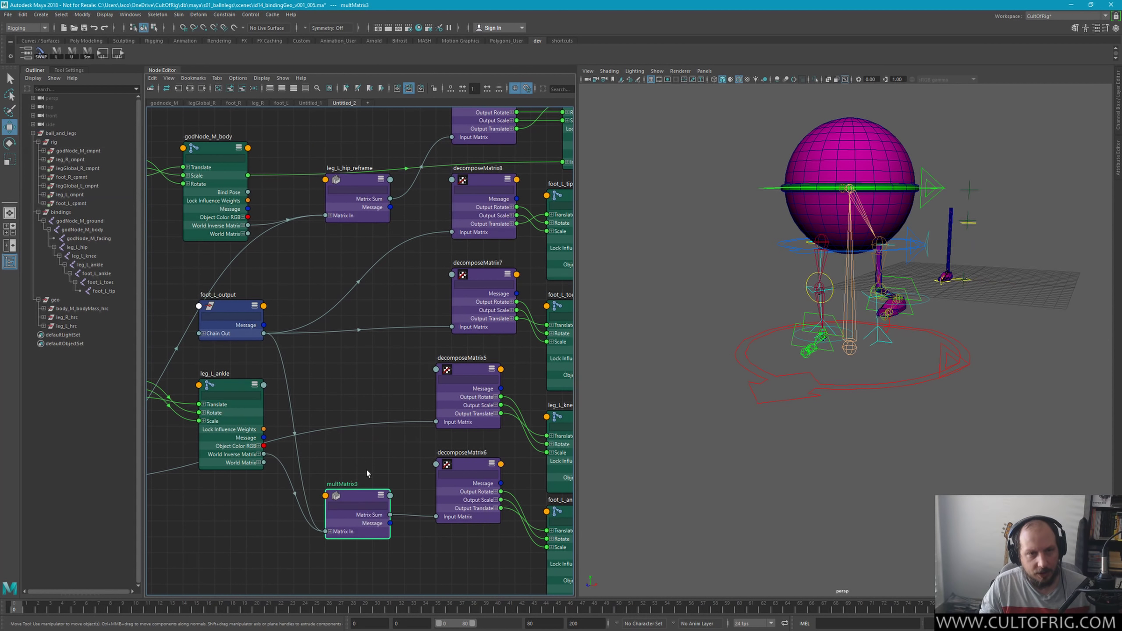
middle_click_drag(377, 358, 360, 347, "alt")
scroll(360, 346, "down", 2)
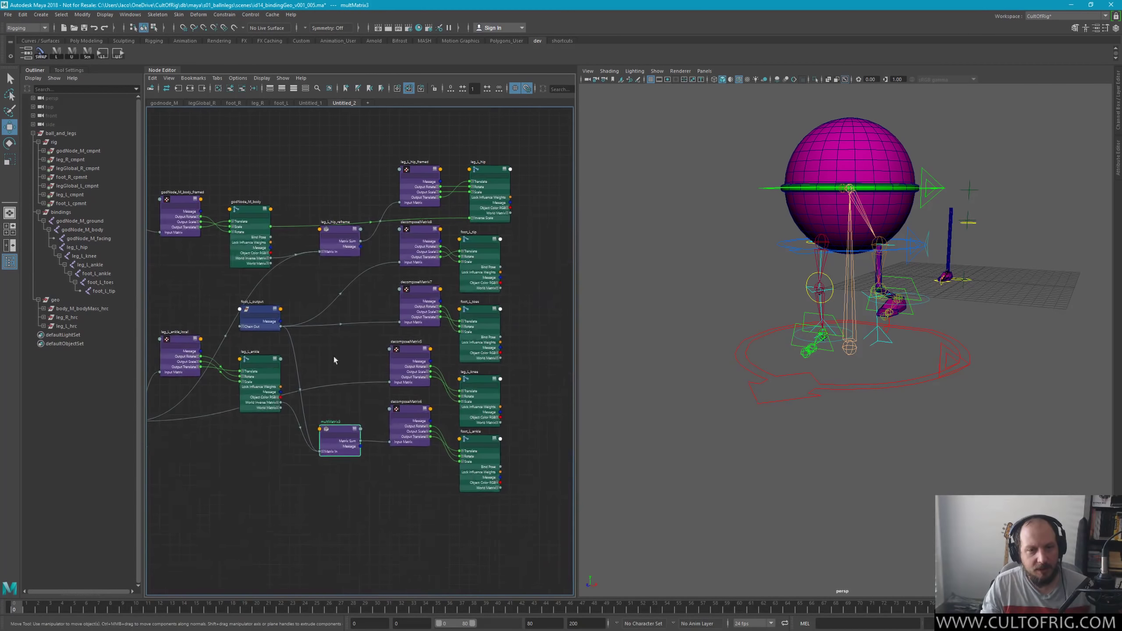
scroll(349, 499, "up", 1)
scroll(368, 476, "up", 1)
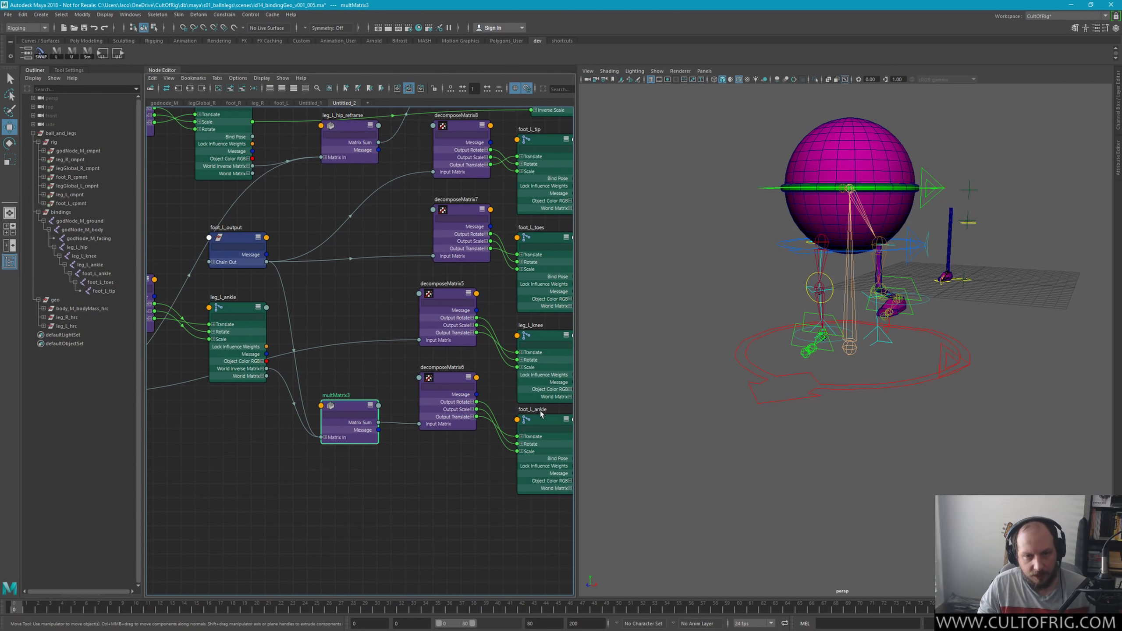
Step: Rename decomposeMatrix6 to foot_L_ankle_framed
double_click(450, 367)
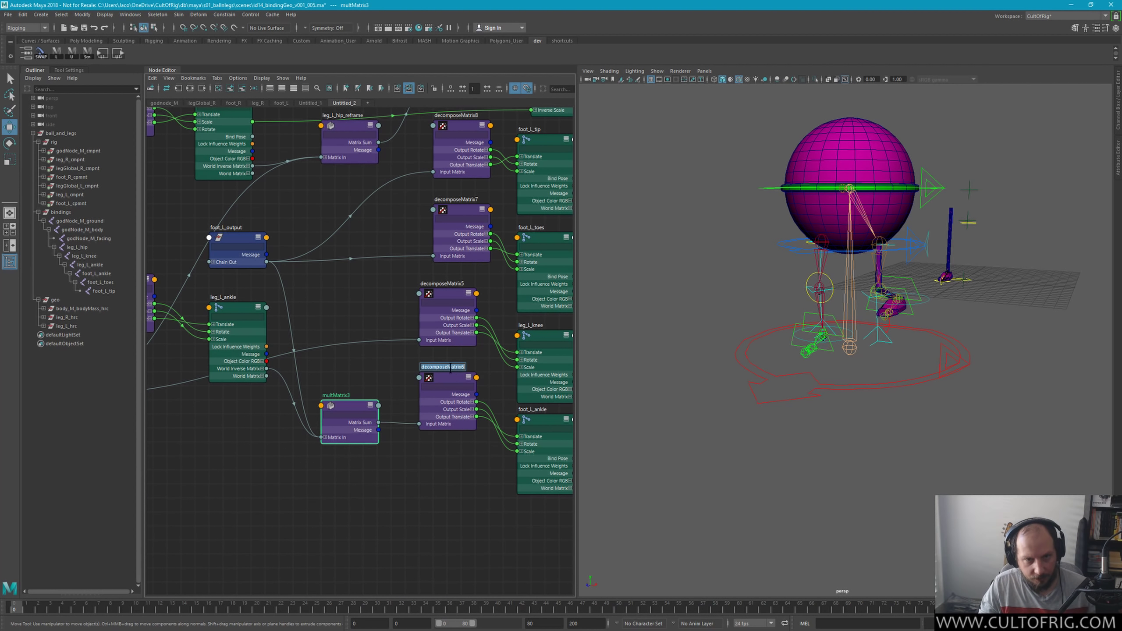
type("foot_L_ankle_")
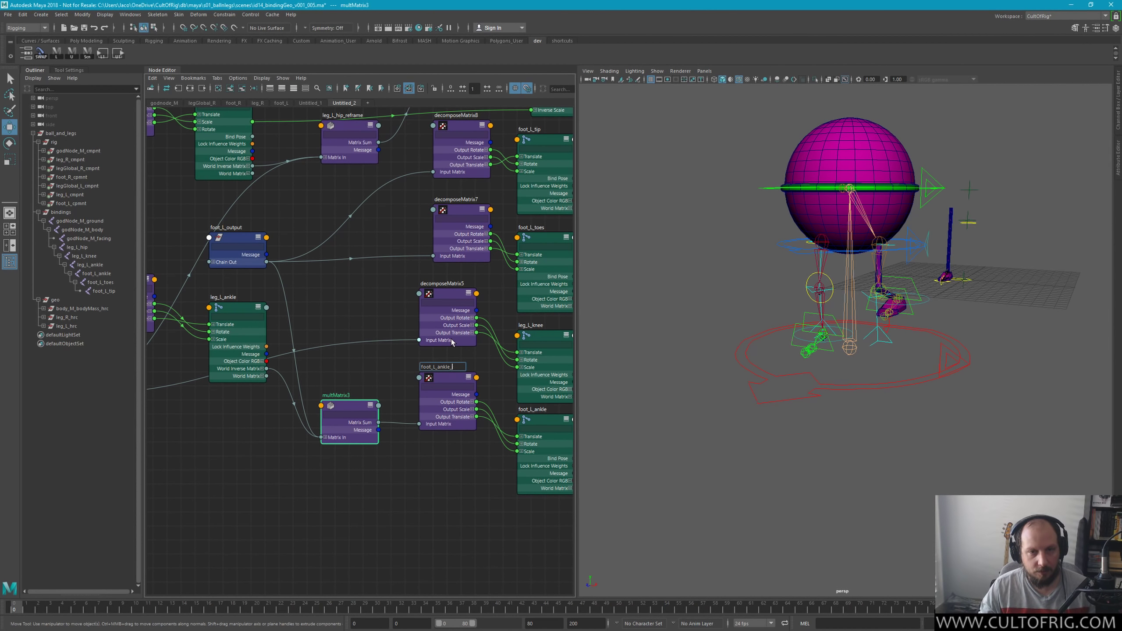
type("ramed")
key("Return")
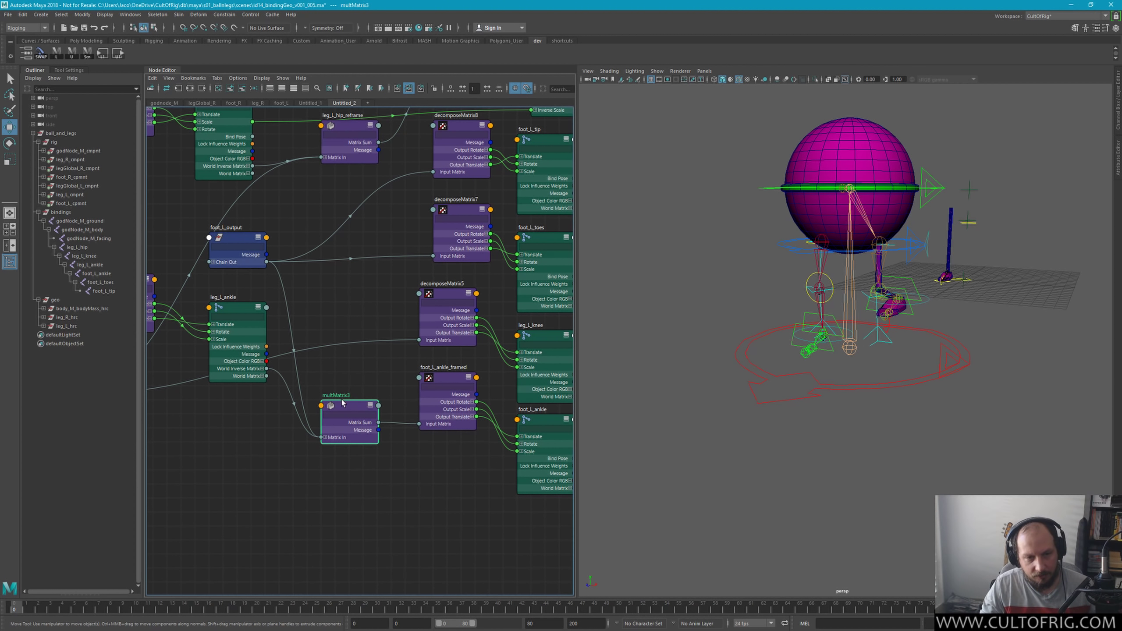
Step: Rename multMatrix3 to foot_L_ankle_reframe
mouse_move(342, 403)
left_mouse_down()
mouse_move(329, 404)
mouse_move(342, 403)
left_mouse_up()
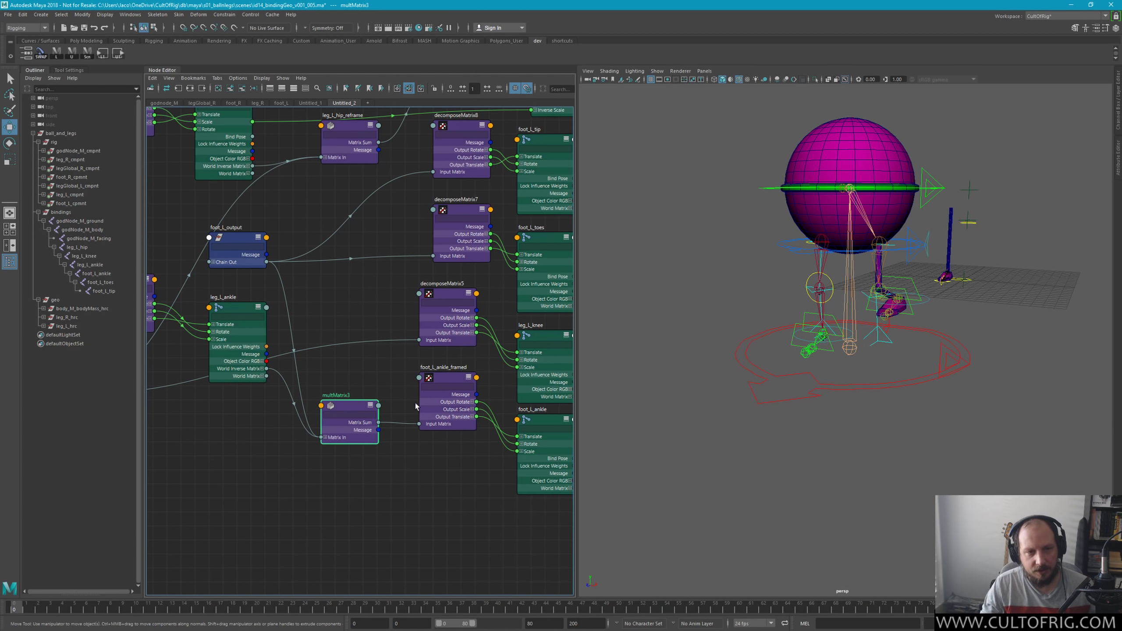
double_click(340, 396)
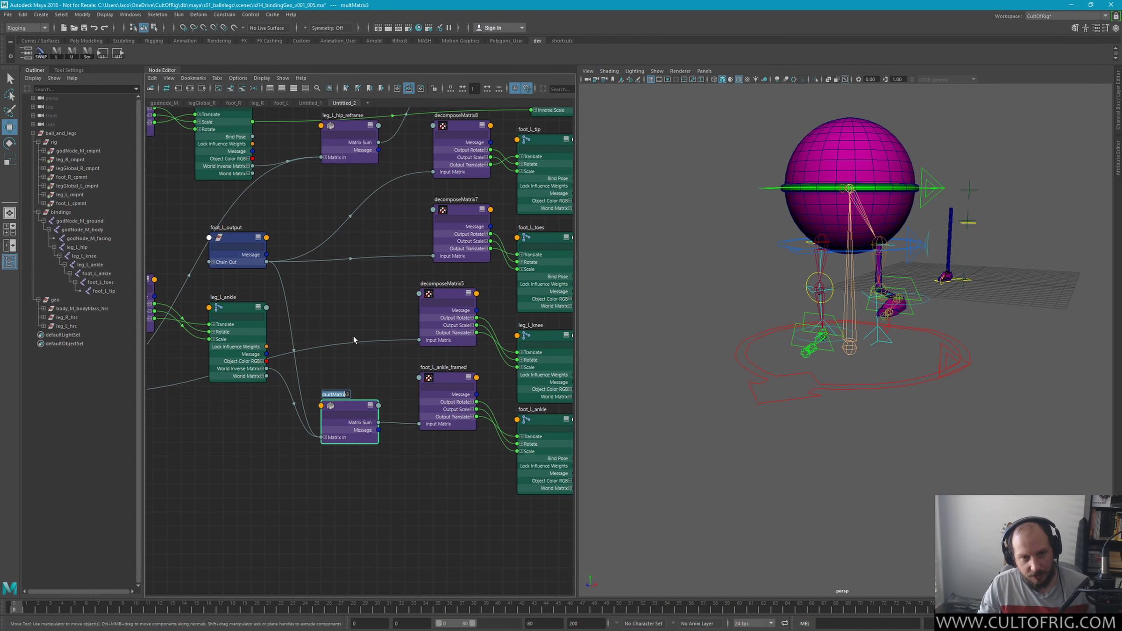
key("shift+Right")
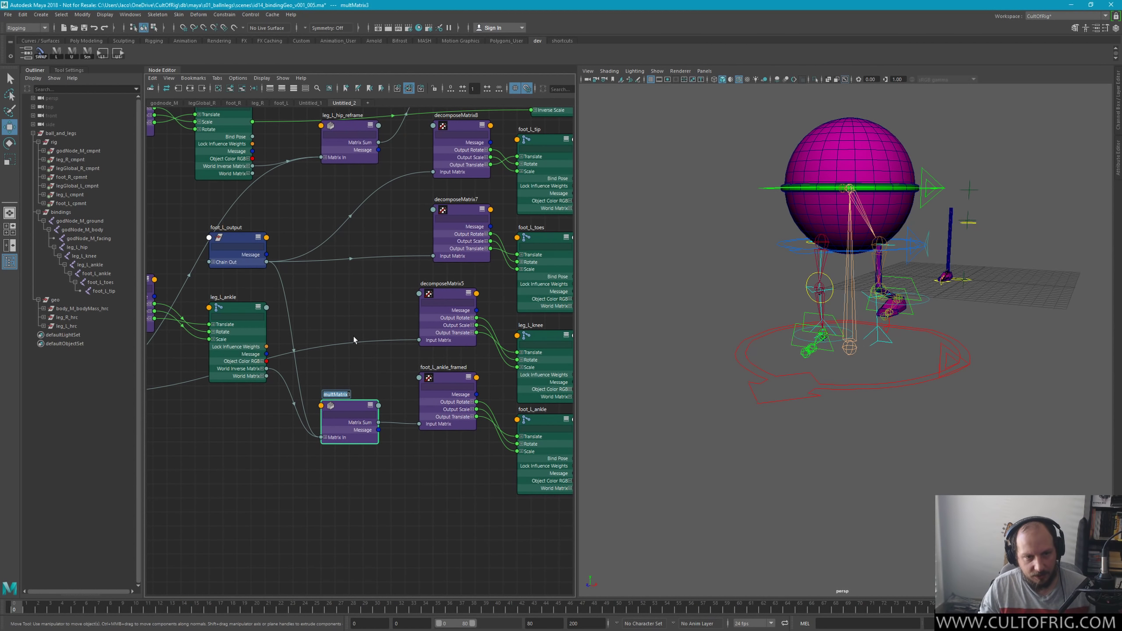
type("foot_L_ankle")
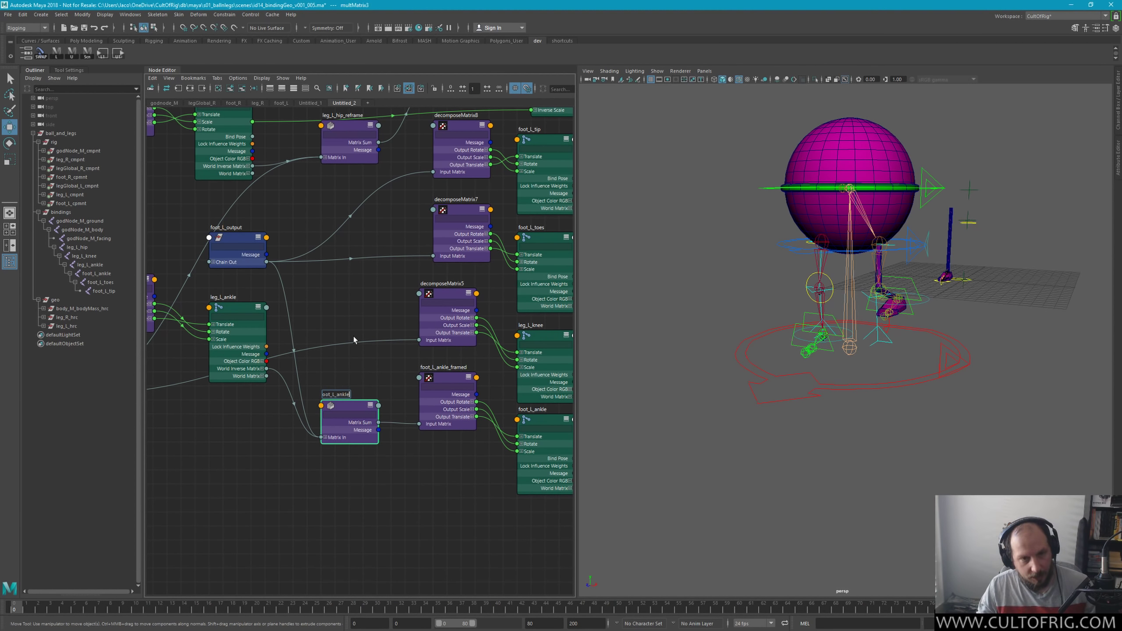
type("_")
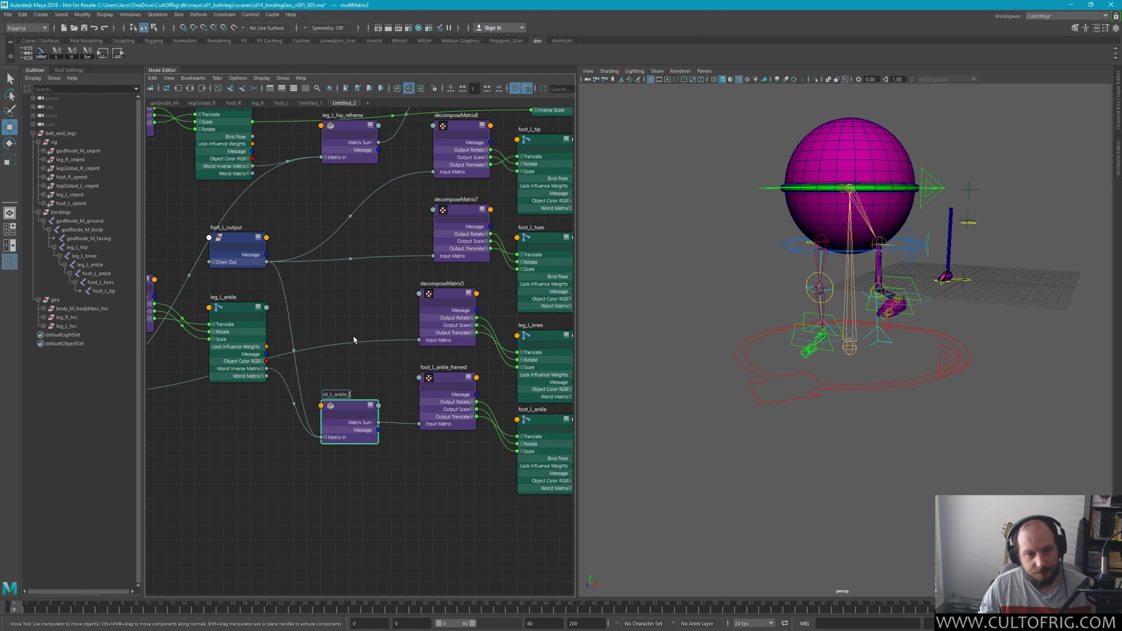
type("reframe")
key("Return")
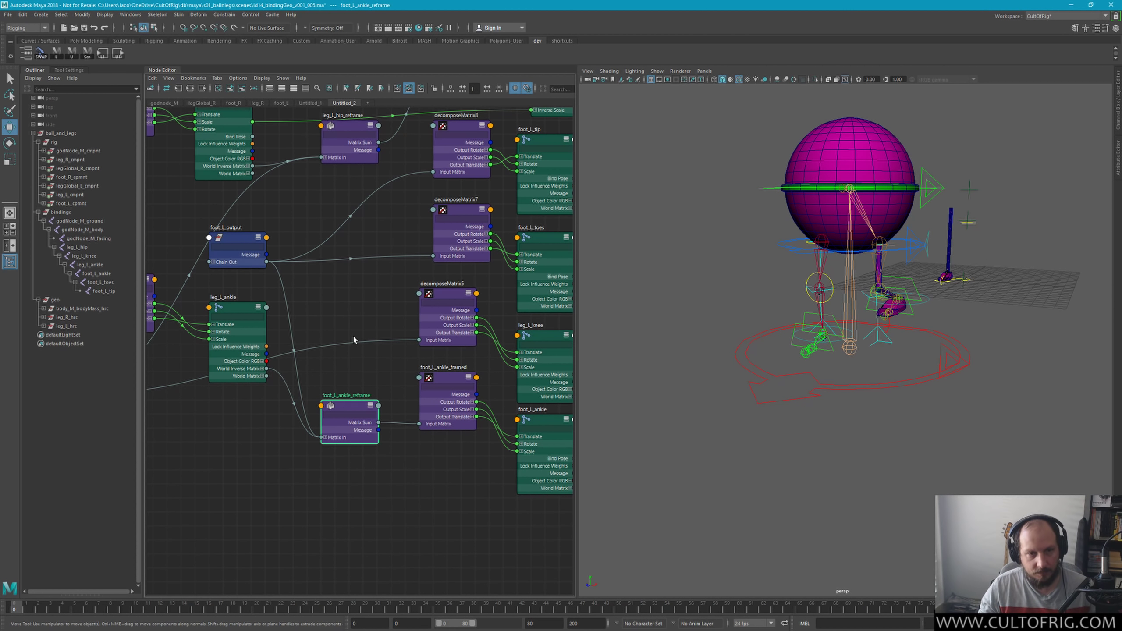
Step: Place foot_L_ankle_reframe beside foot_L_ankle_framed and center the ankle nodes
scroll(489, 382, "up", 2)
scroll(441, 302, "up", 2)
scroll(420, 301, "up", 1)
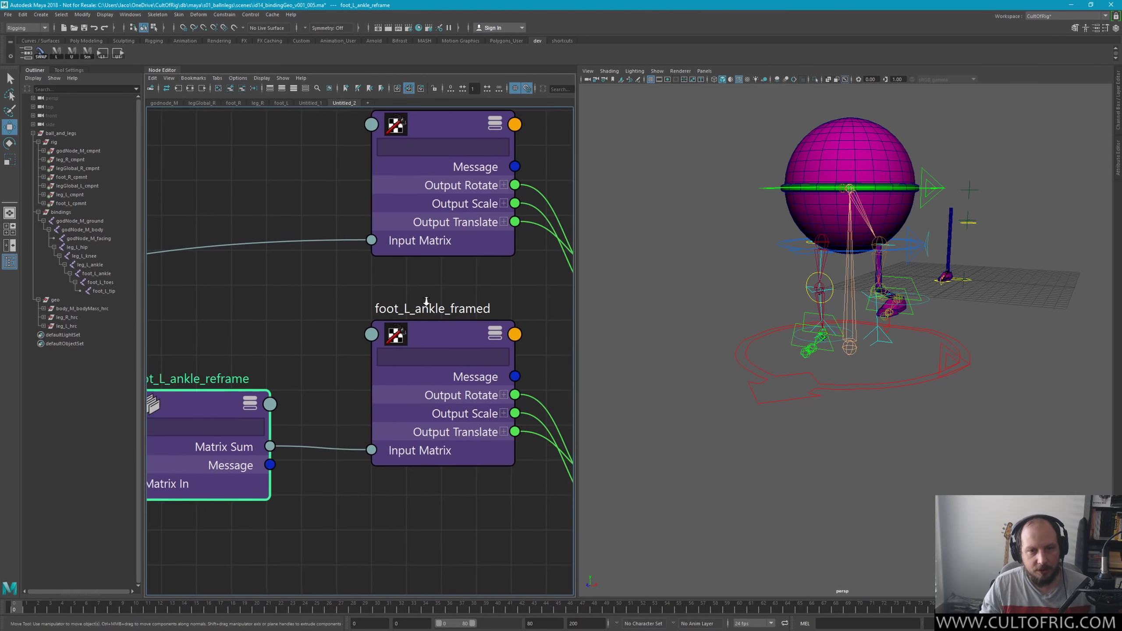
scroll(402, 300, "up", 1)
left_click_drag(197, 371, 261, 369)
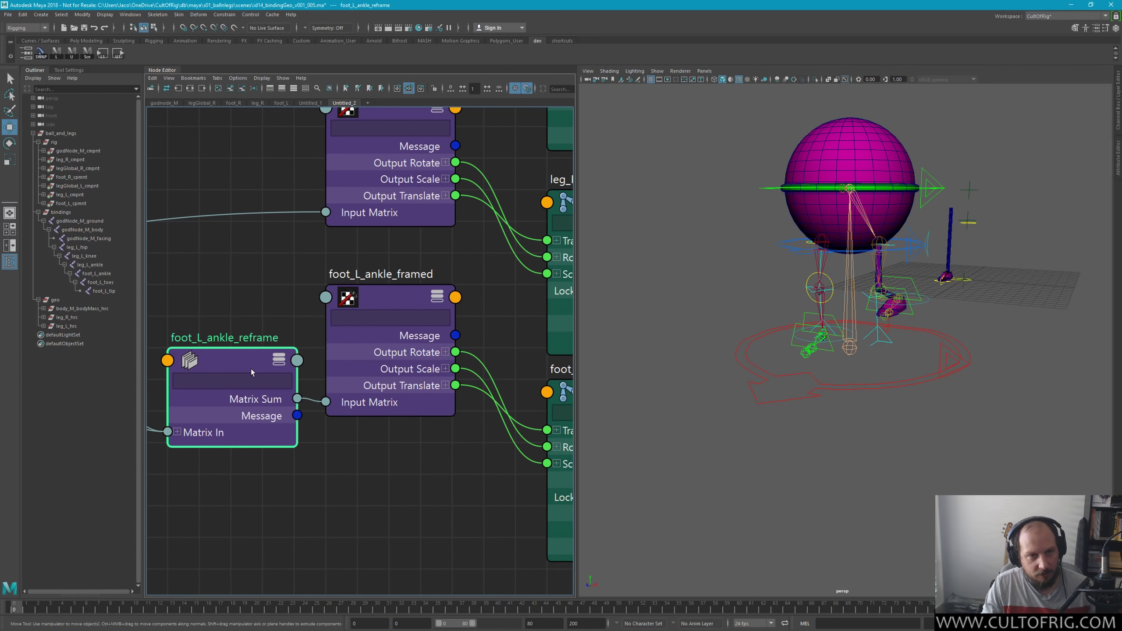
middle_click_drag(470, 448, 407, 431)
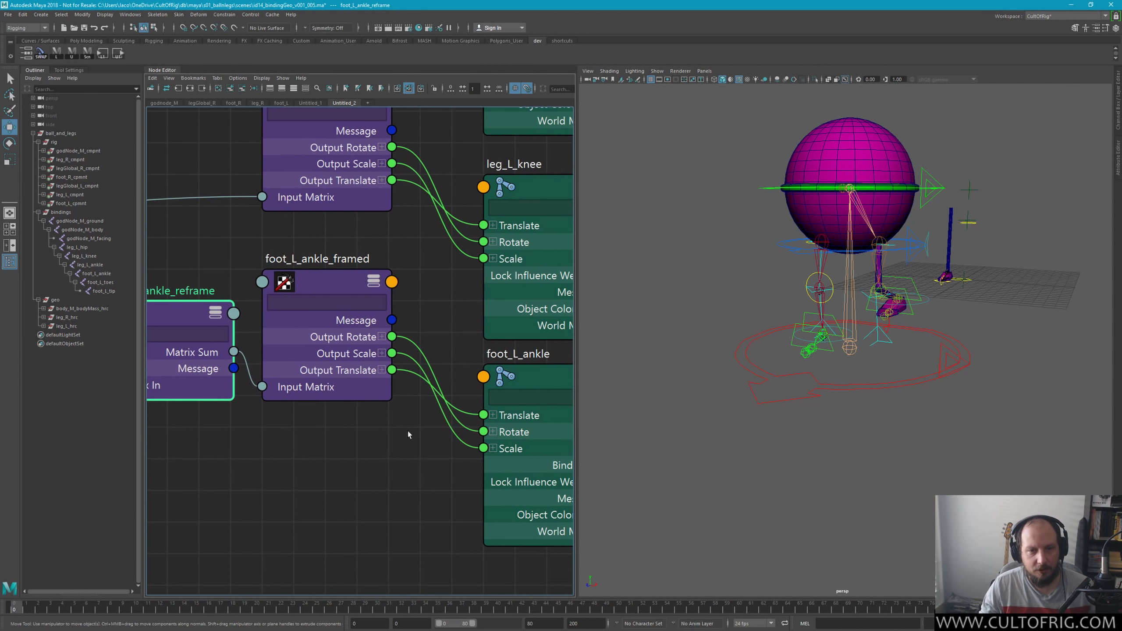
mouse_move(333, 396)
middle_mouse_down()
mouse_move(418, 492)
mouse_move(314, 498)
middle_mouse_up()
scroll(303, 451, "up", 2)
scroll(318, 455, "down", 3)
left_click(478, 420)
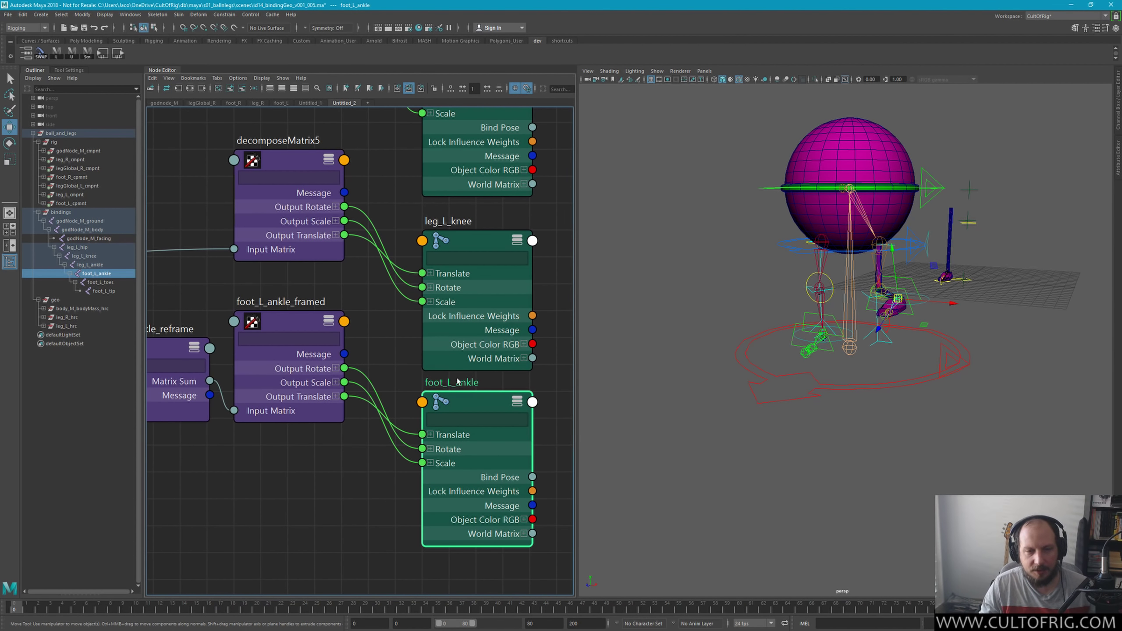
middle_click_drag(321, 480, 386, 497)
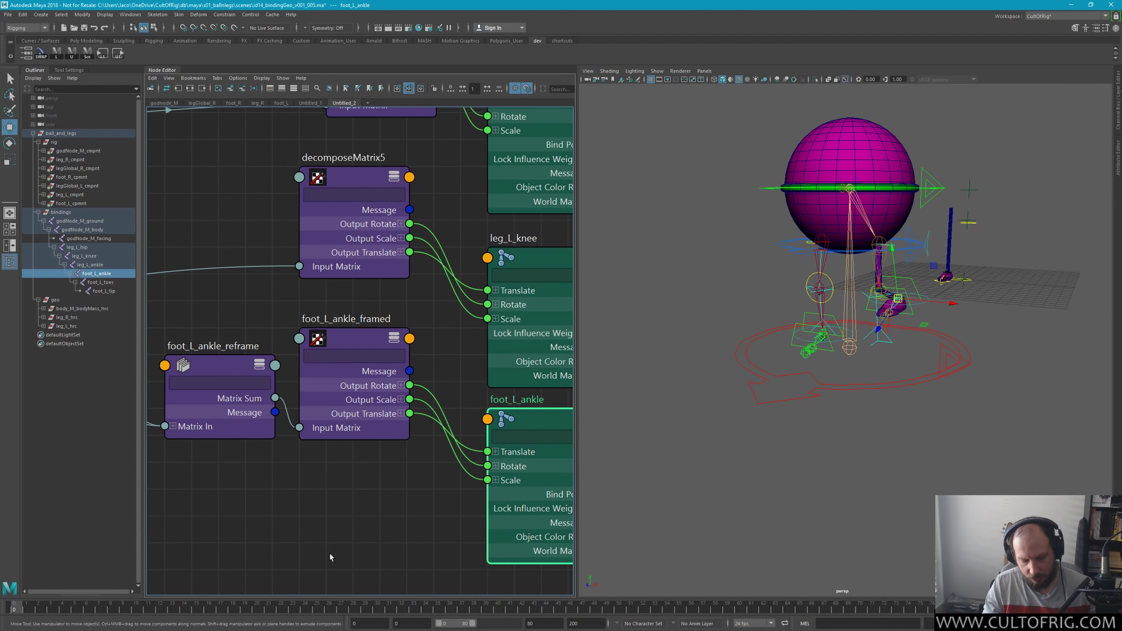
middle_click_drag(364, 343, 426, 349)
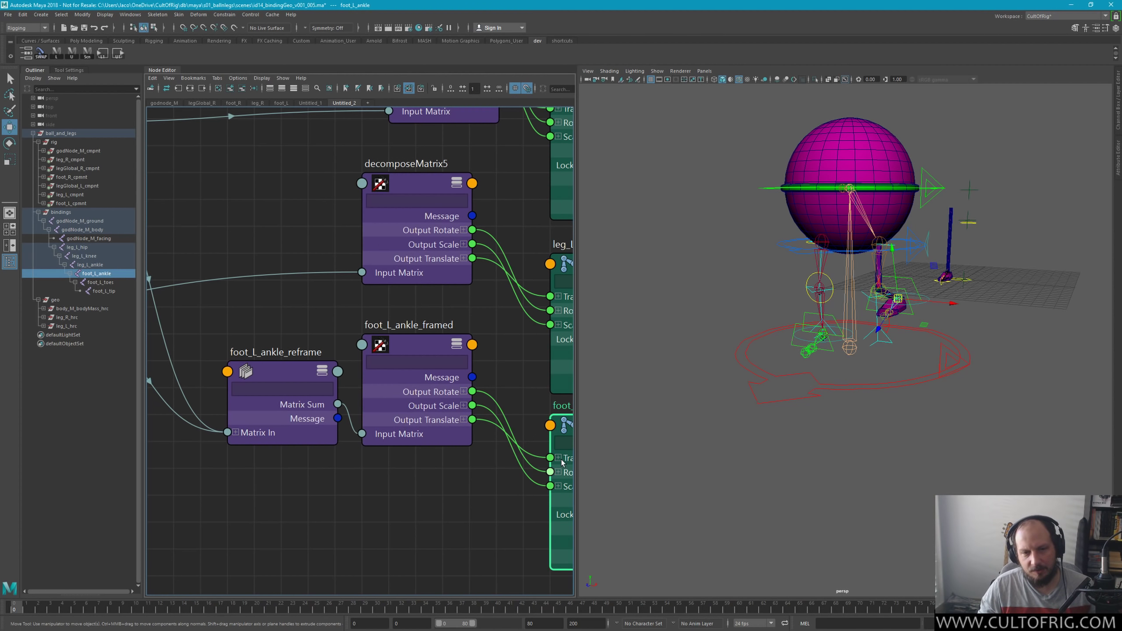
left_click(286, 377)
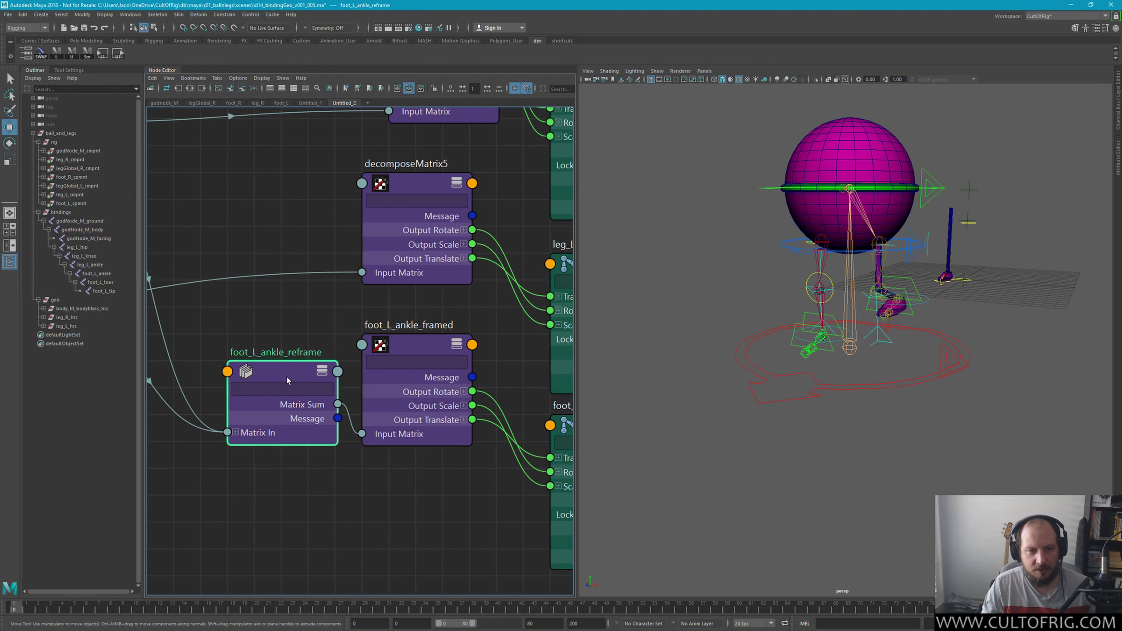
Step: Rename decomposeMatrix8 to foot_L_tip_local, reusing the foot_L_tip joint's name
mouse_move(363, 384)
middle_mouse_down("alt")
mouse_move(451, 445)
mouse_move(376, 150)
middle_mouse_up("alt")
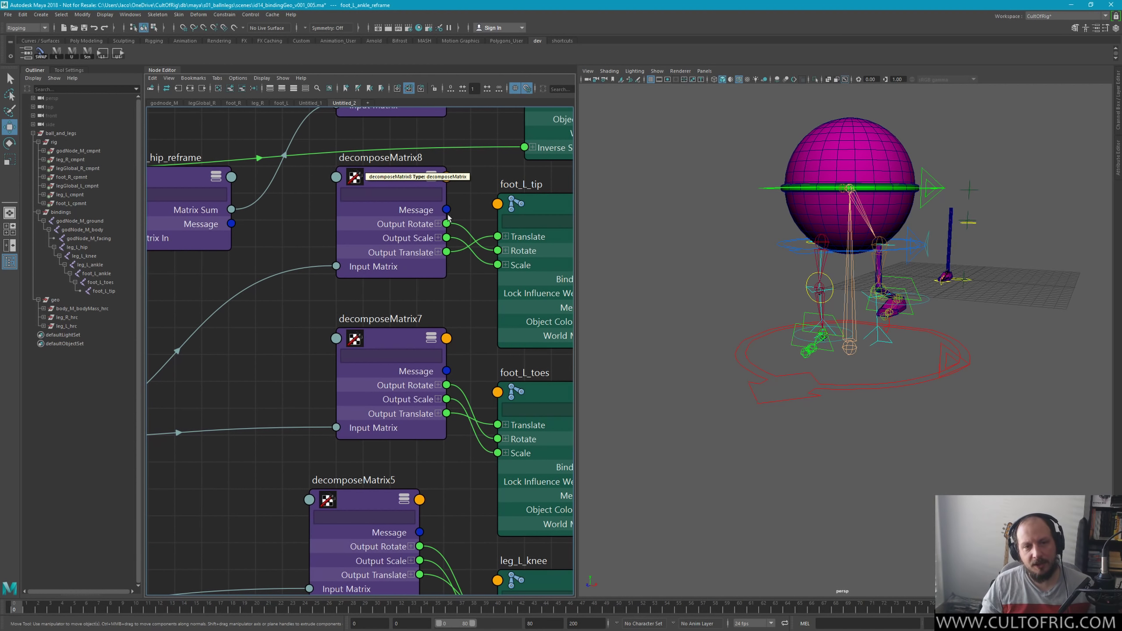
mouse_move(337, 165)
middle_mouse_down("alt")
mouse_move(358, 346)
mouse_move(226, 437)
middle_mouse_up("alt")
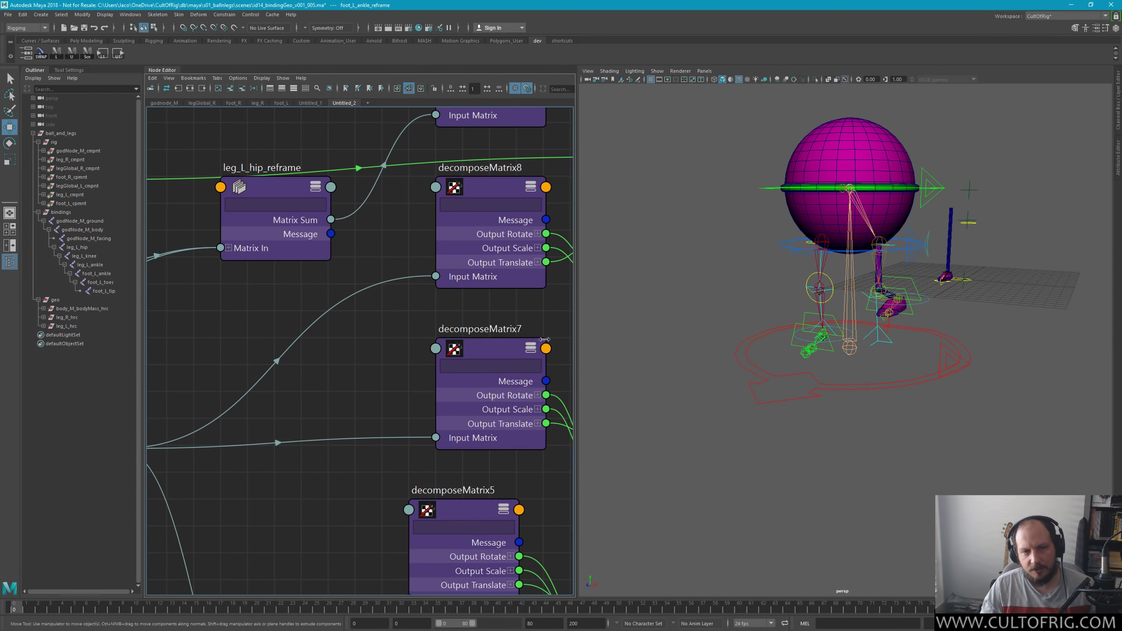
middle_click_drag(387, 374, 363, 415, "alt")
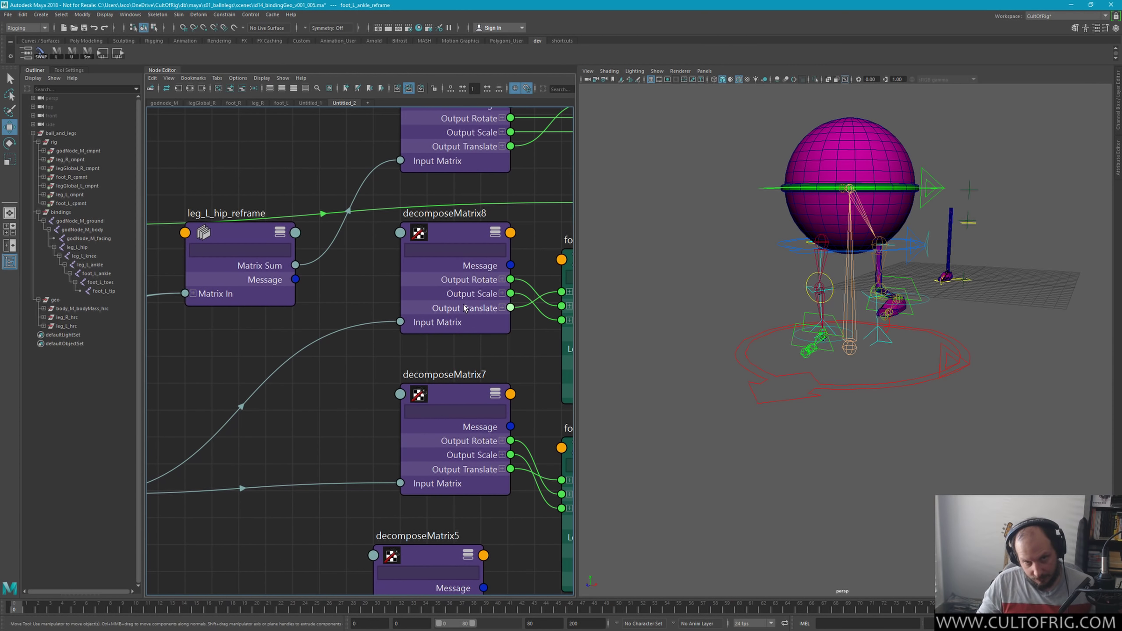
middle_click_drag(472, 282, 401, 368, "alt")
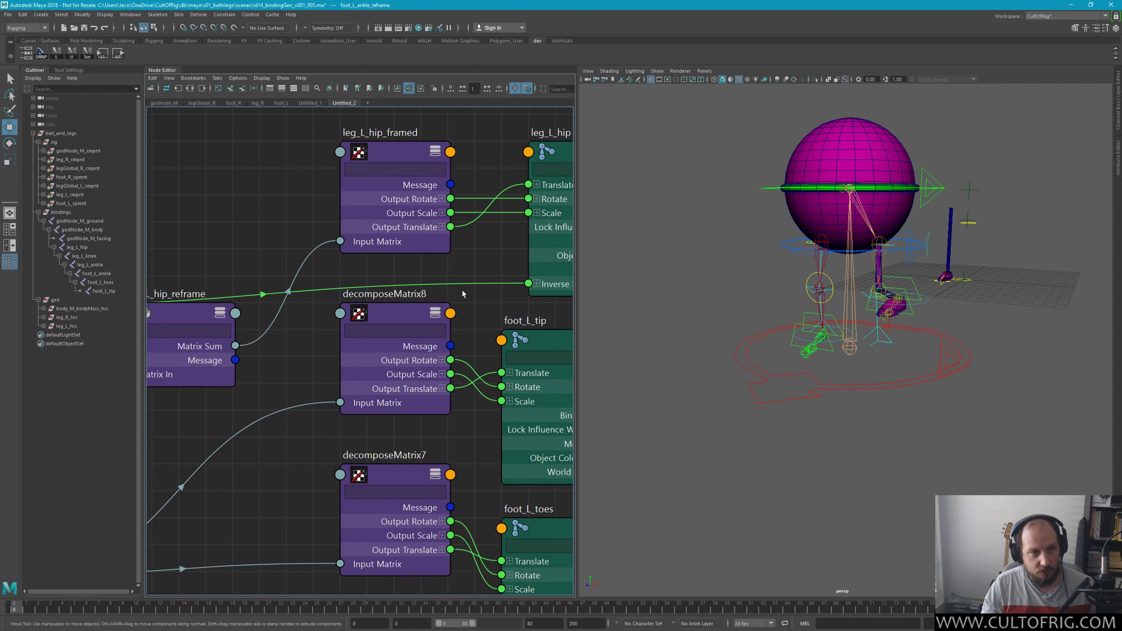
left_click(521, 326)
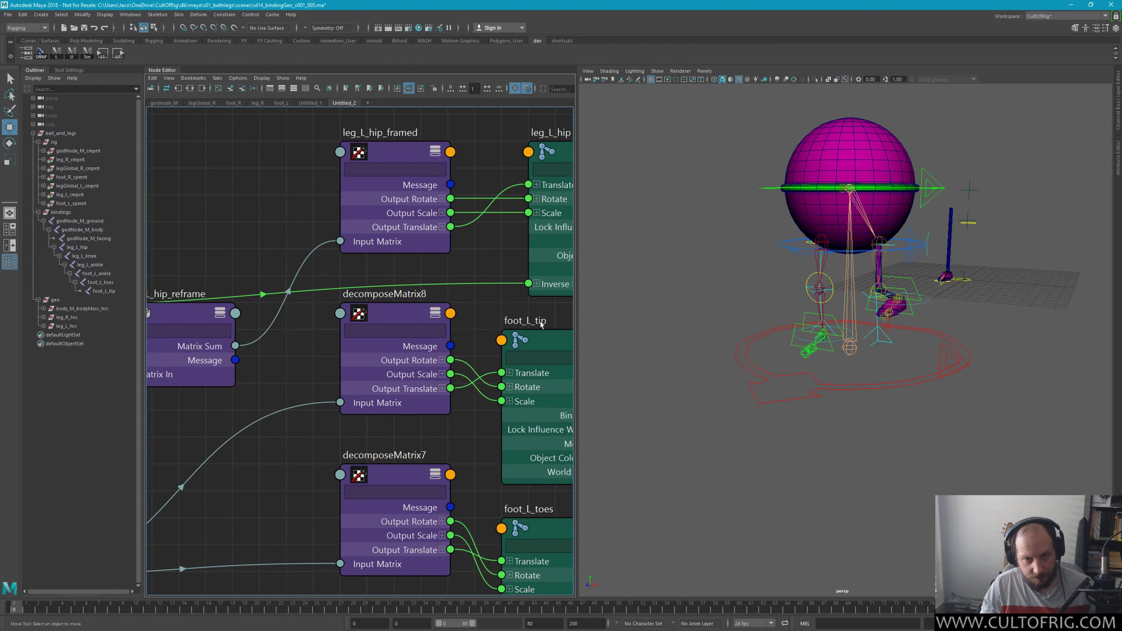
key("ctrl+z")
key("shift+z")
double_click(539, 321)
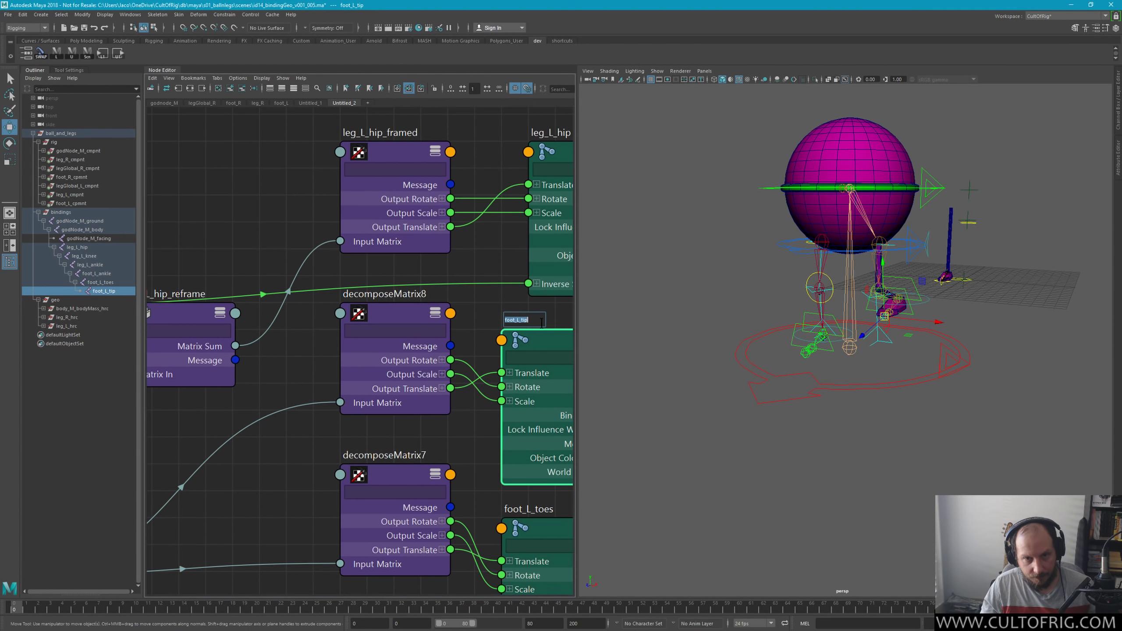
key("ctrl+c")
key("Return")
double_click(403, 294)
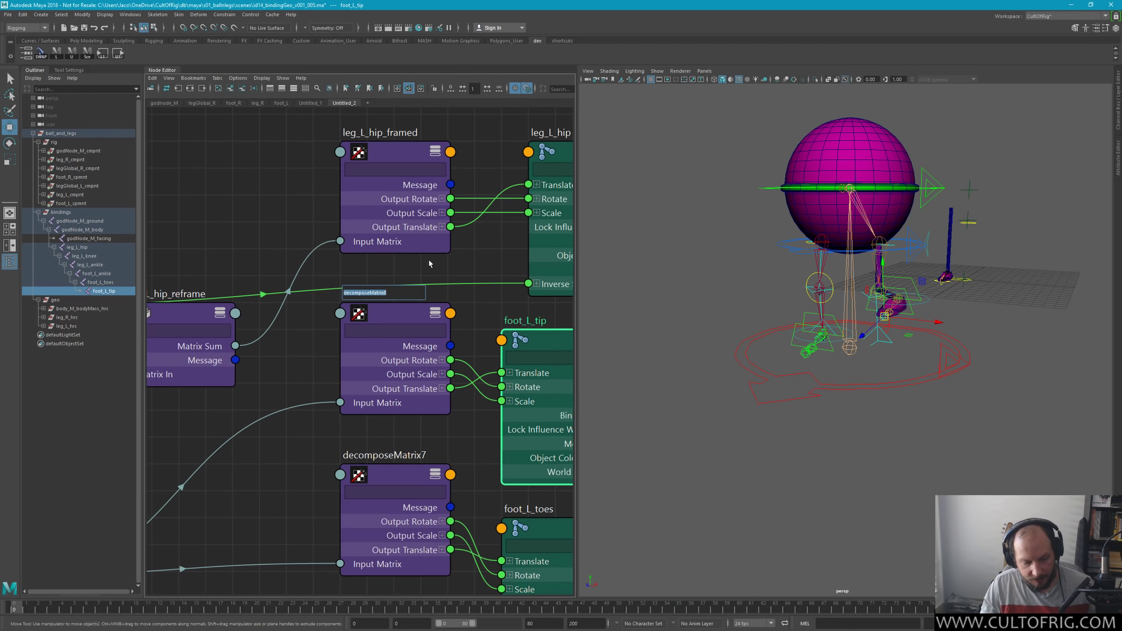
key("ctrl+v")
type("_local")
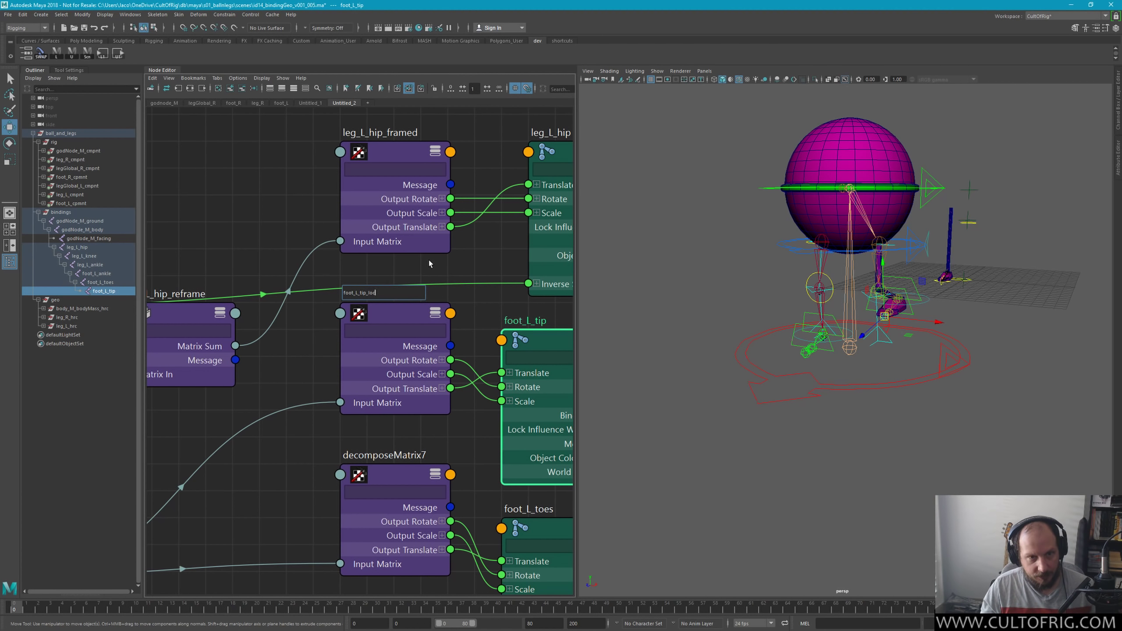
key("Return")
Step: Rename decomposeMatrix7 to foot_L_toes_local and align it under foot_L_tip_local
middle_click_drag(429, 264, 335, 140)
left_click(449, 393, "shift")
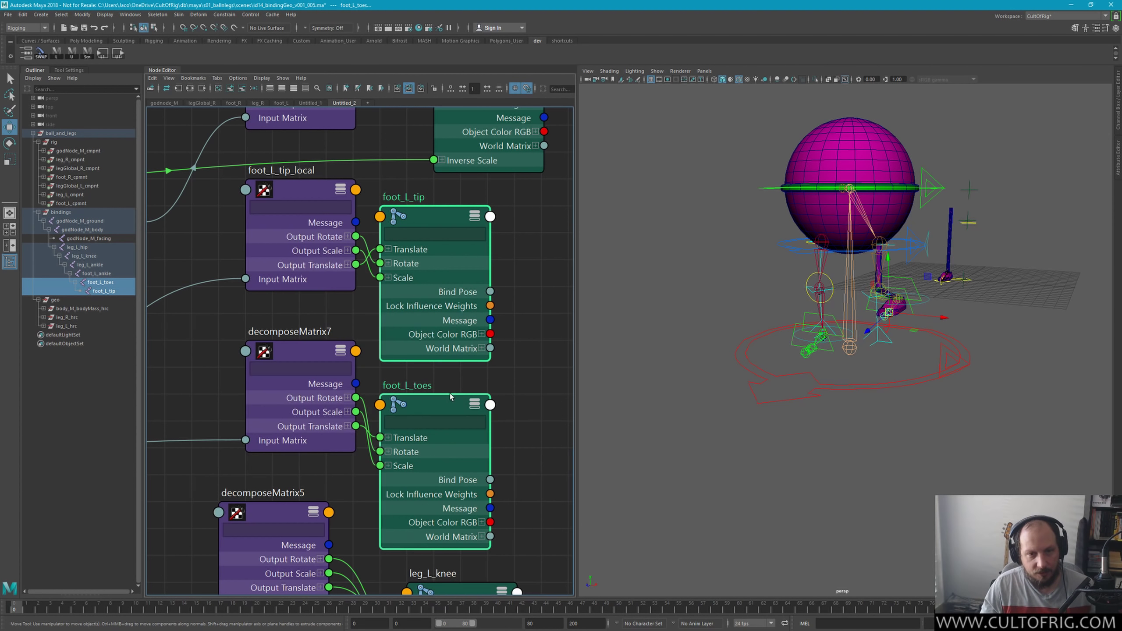
left_click_drag(440, 396, 494, 395)
left_click(469, 387)
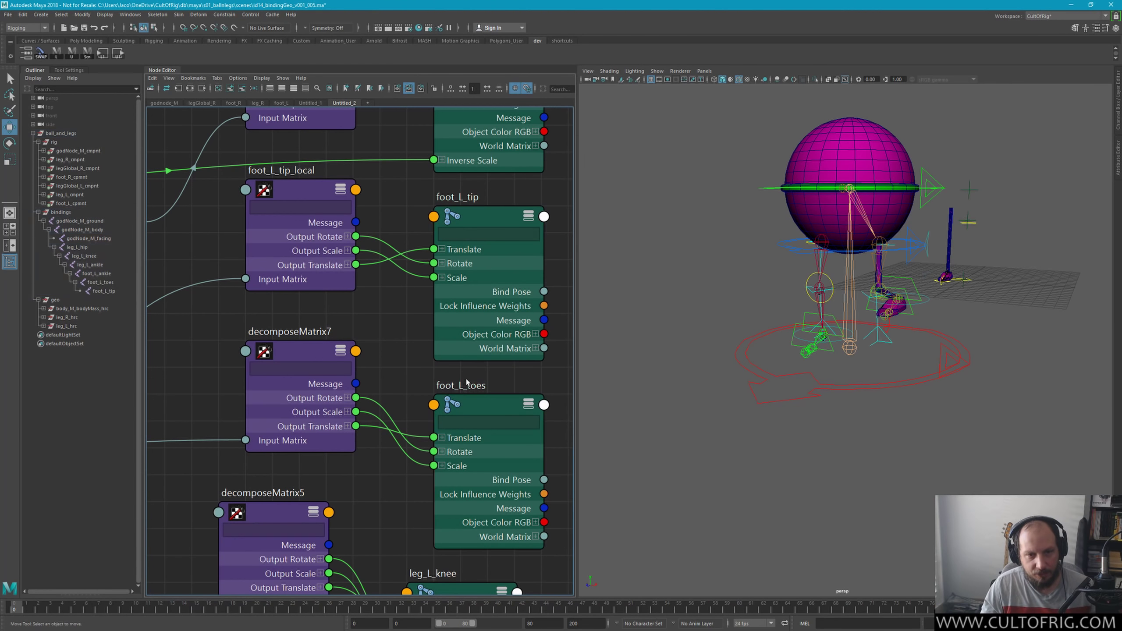
double_click(471, 384)
key("Return")
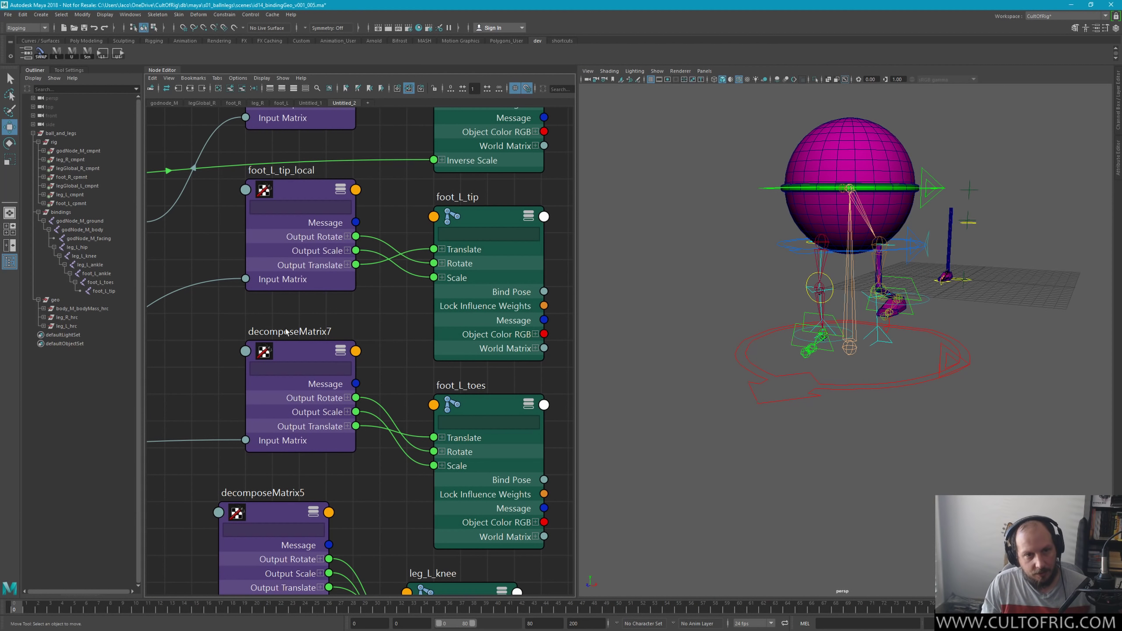
left_click_drag(328, 332, 302, 332)
double_click(296, 331)
type("foot_L_toes_local")
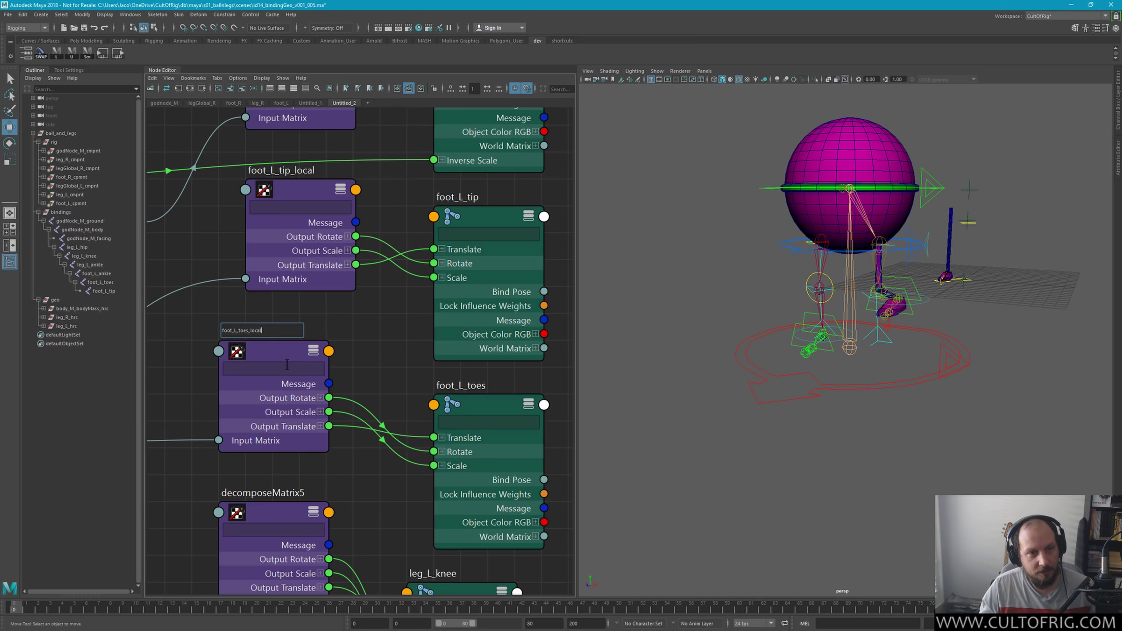
key("Return")
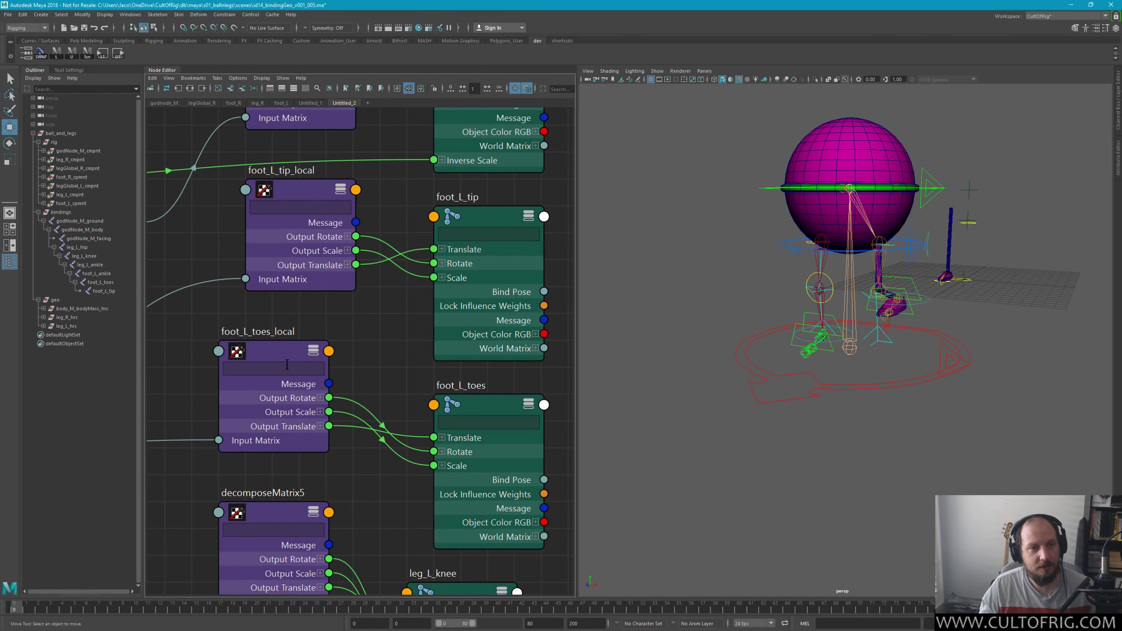
left_click(290, 352)
left_click_drag(290, 353, 318, 353)
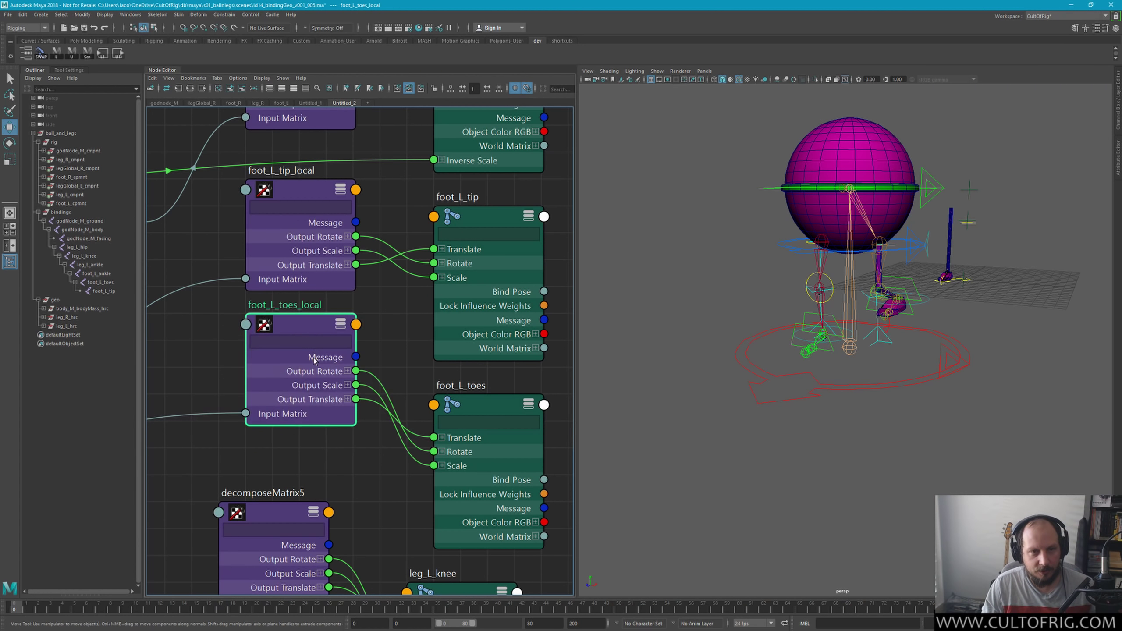
Step: Move decomposeMatrix5 under foot_L_toes_local and rename it leg_L_knee_local
scroll(345, 466, "down", 2)
middle_click_drag(345, 467, 298, 410, "alt")
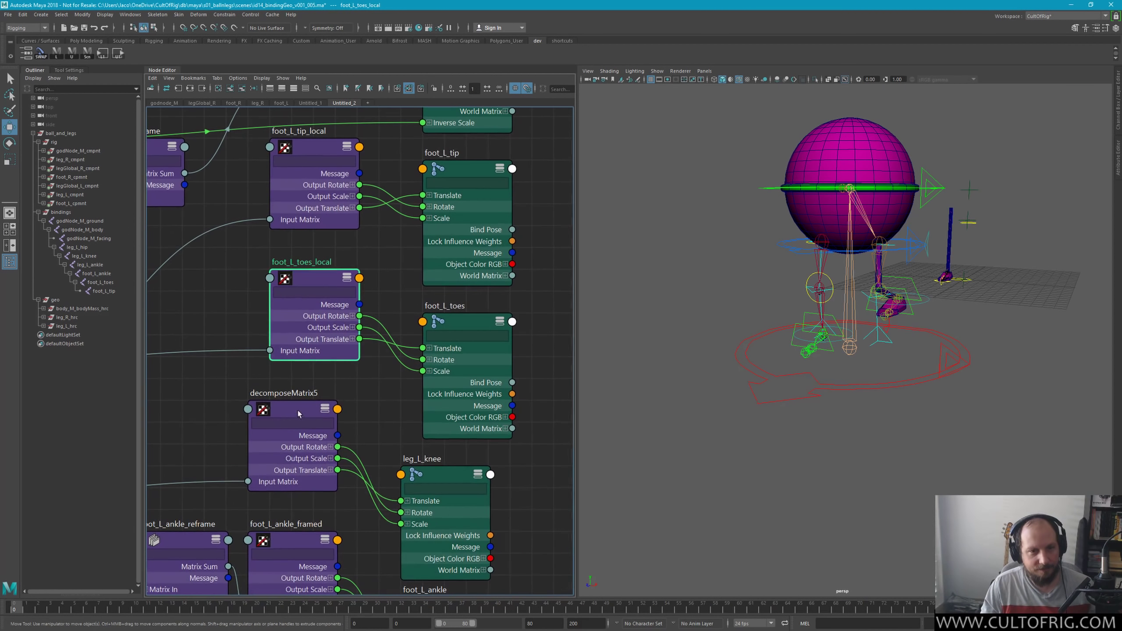
left_click_drag(298, 411, 317, 410)
double_click(428, 461)
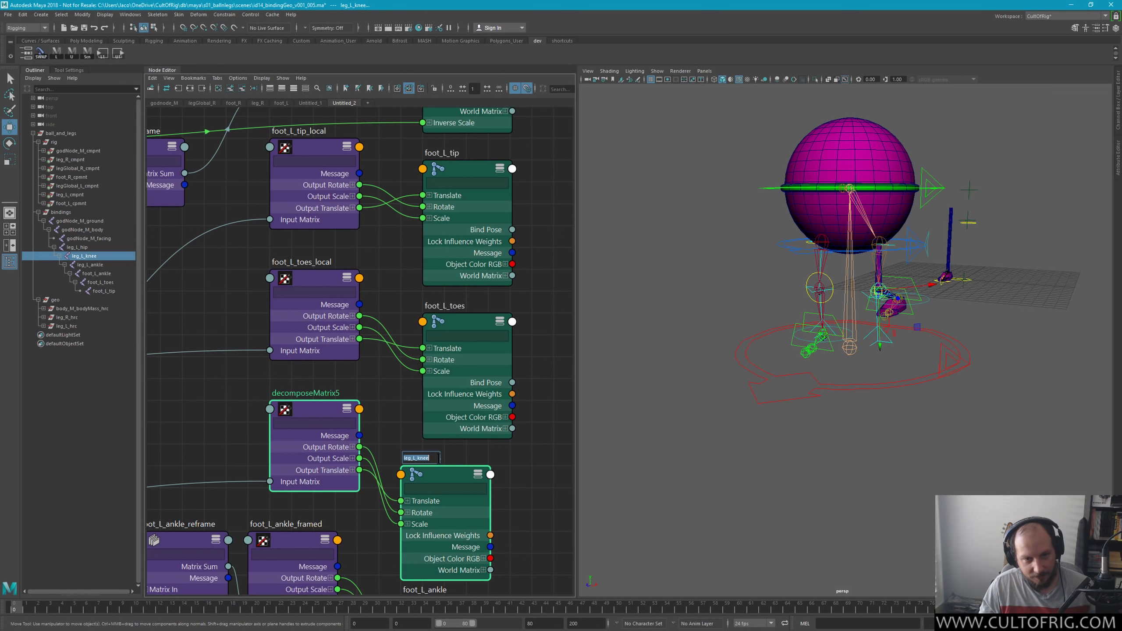
key("ctrl+c")
key("Return")
double_click(318, 393)
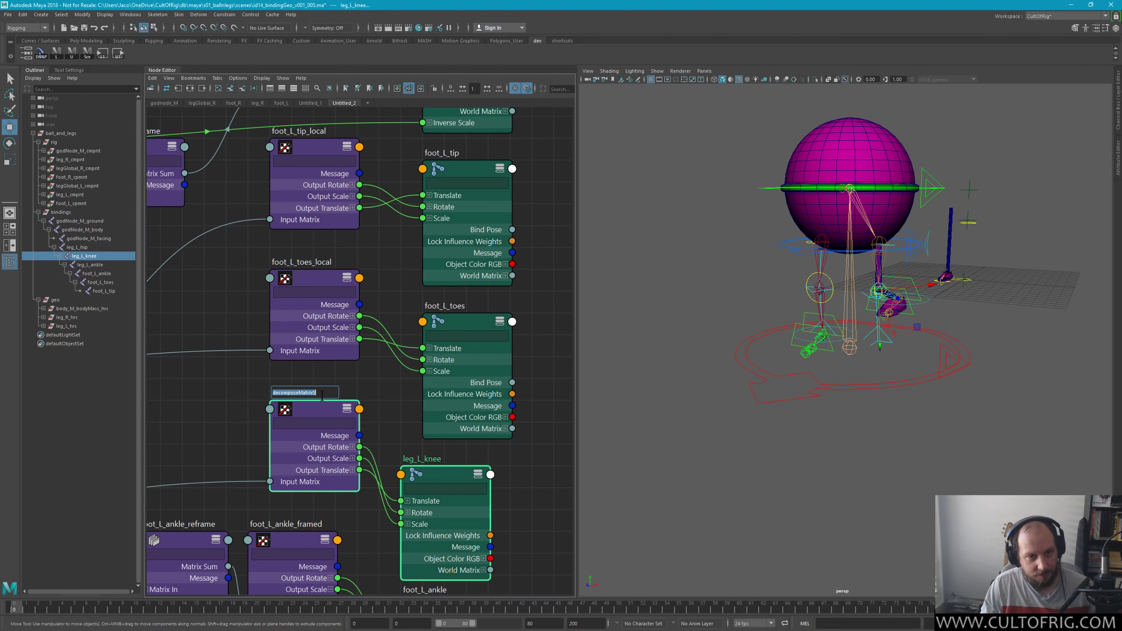
key("ctrl+v")
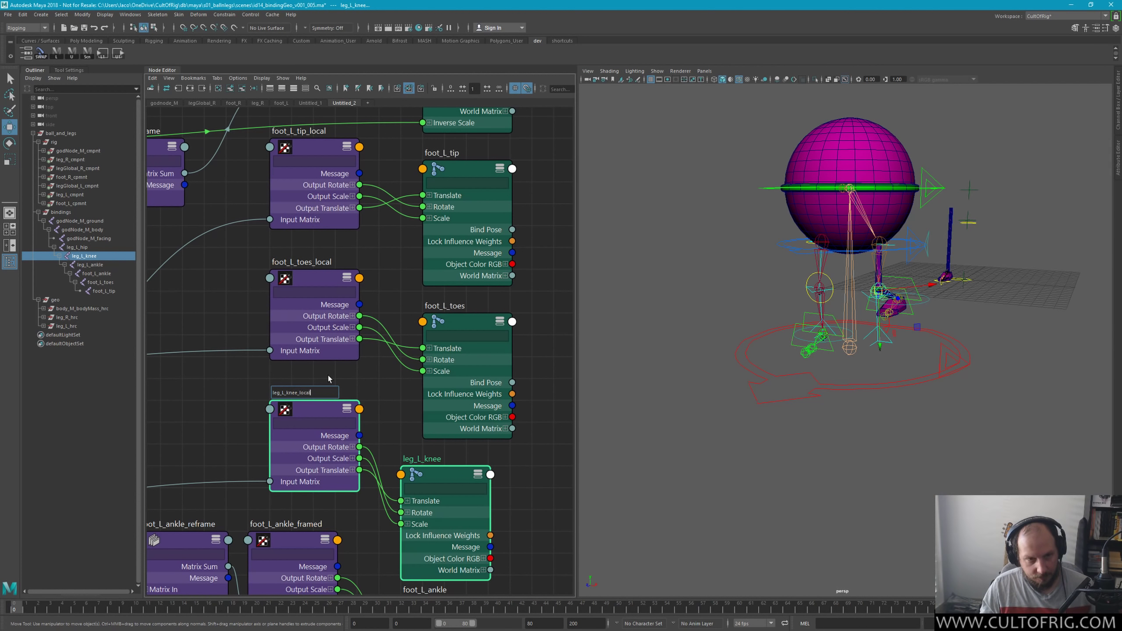
type("_local")
key("Return")
Step: Pan up past leg_L_knee_local and the foot_L_ankle reframe and framed nodes
middle_click_drag(328, 375, 371, 195, "alt")
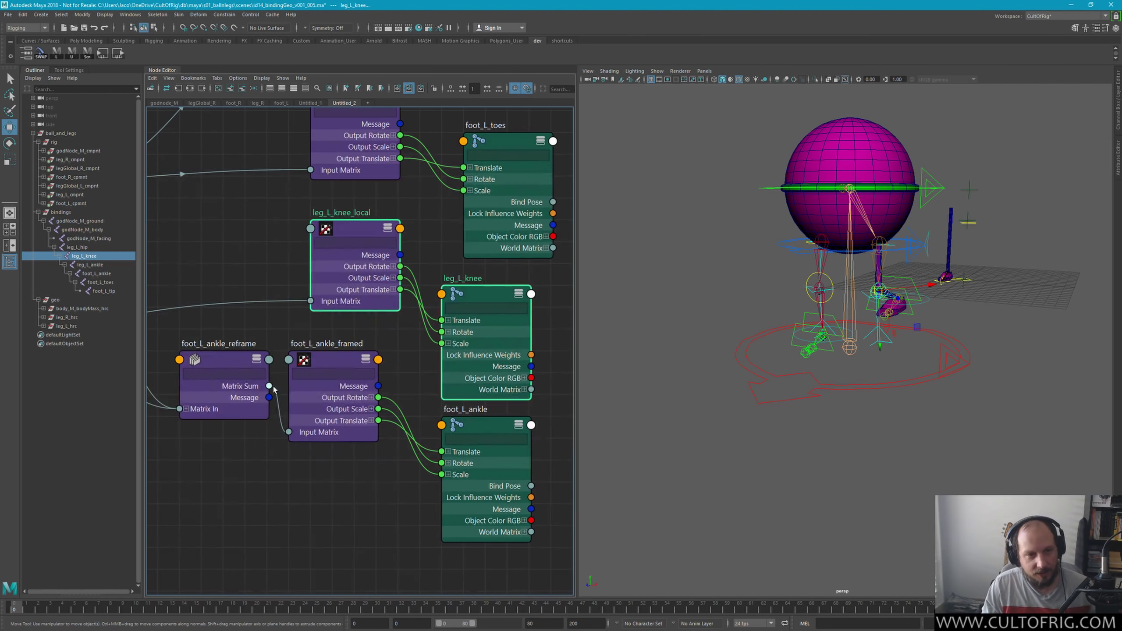
left_click_drag(231, 326, 301, 357)
middle_click_drag(301, 356, 407, 386, "alt")
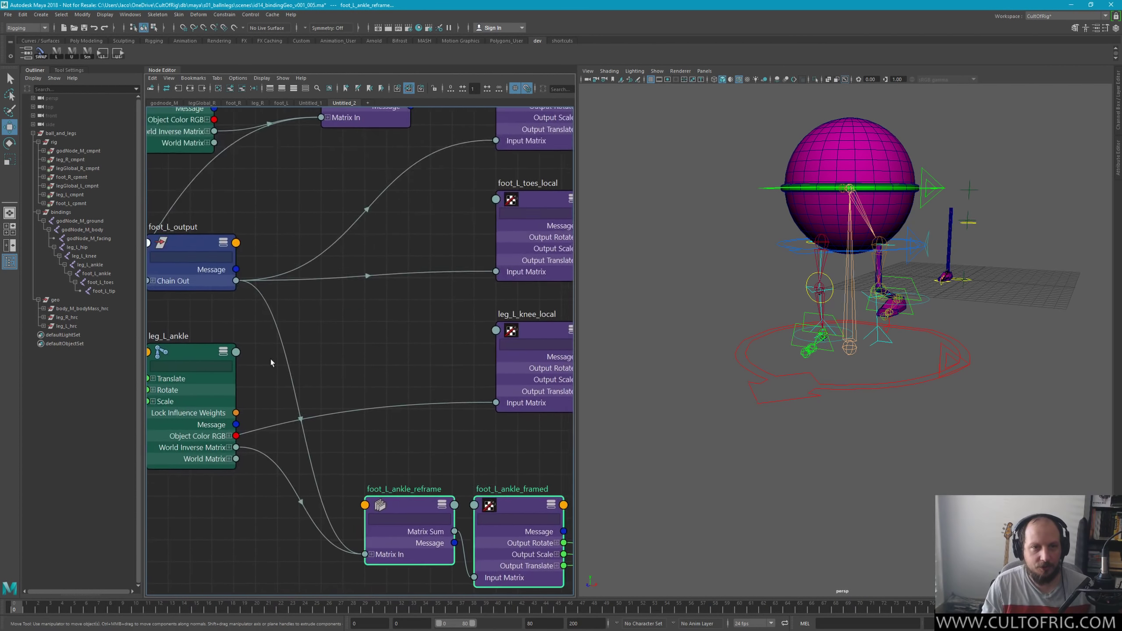
left_click(270, 302)
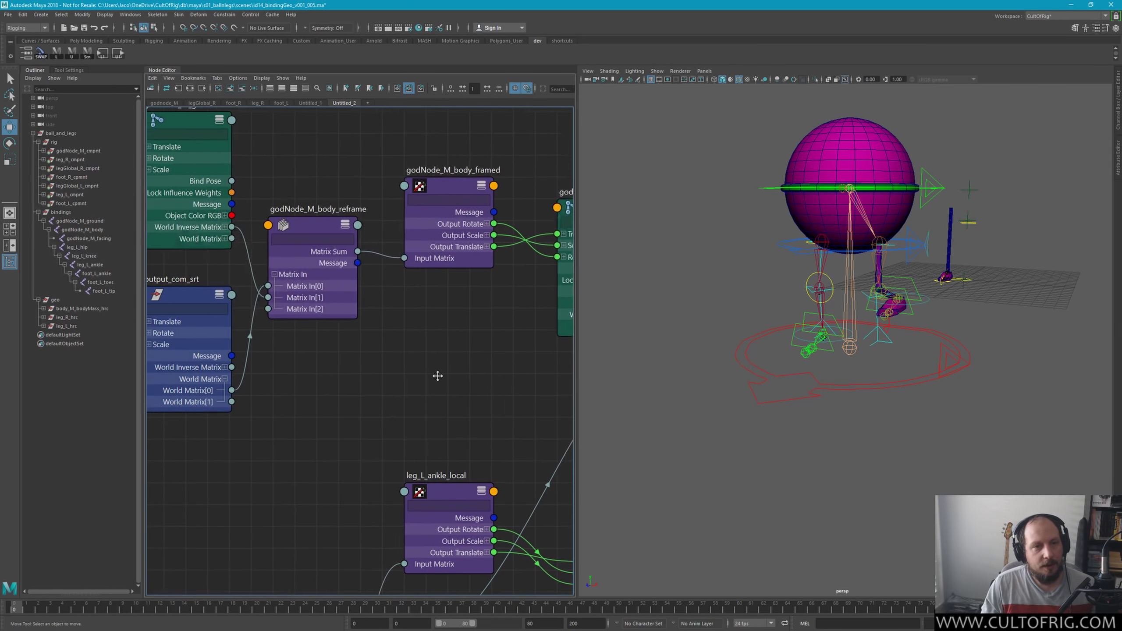
scroll(291, 301, "down", 5)
Step: Turn on namespace display for nodes in the Node Editor
middle_click_drag(270, 332, 404, 368, "alt")
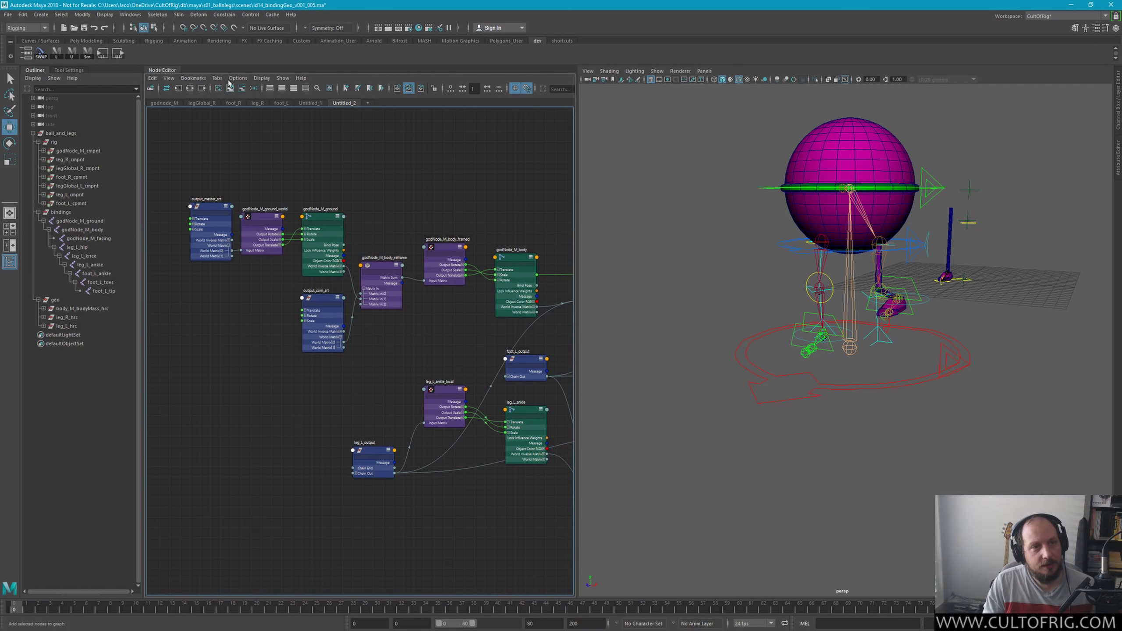
left_click(238, 78)
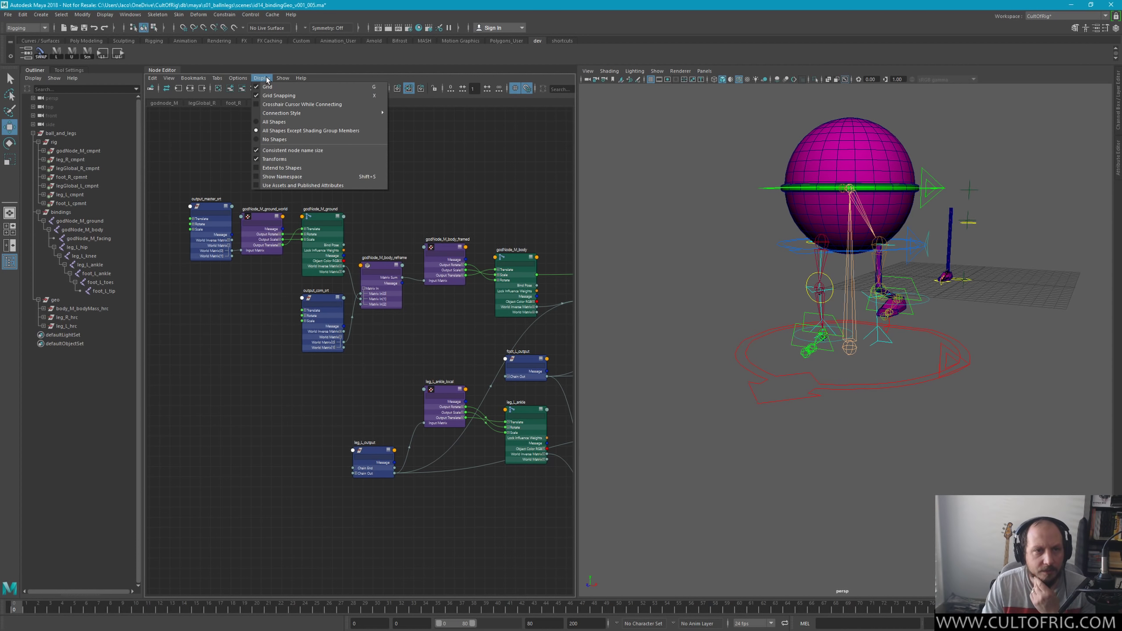
left_click(274, 175)
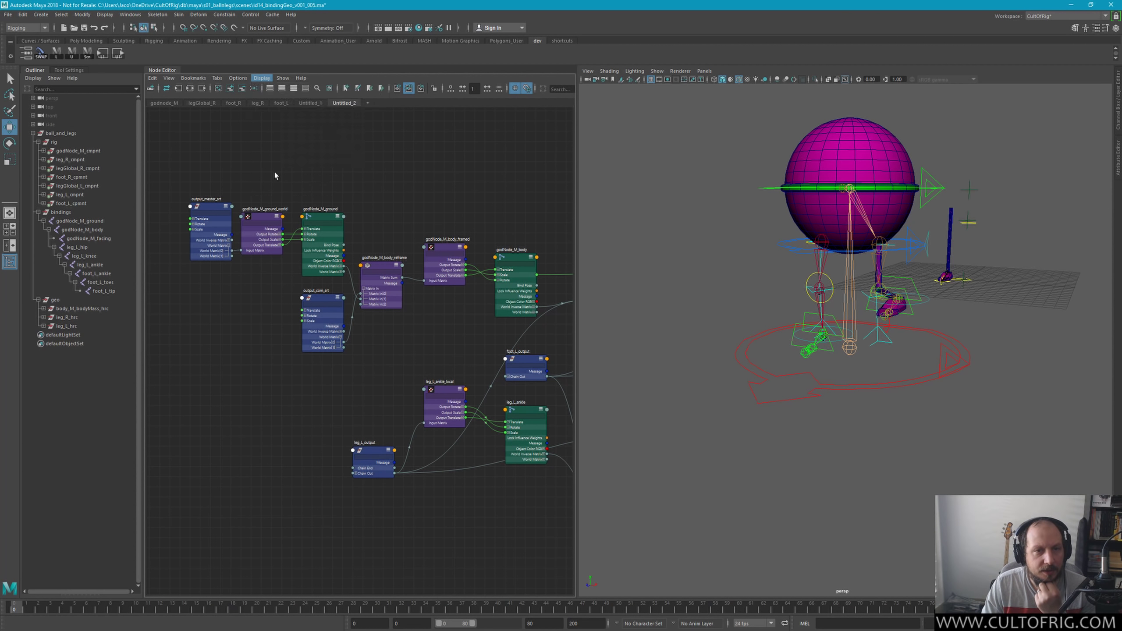
left_click(262, 78)
left_click(379, 226)
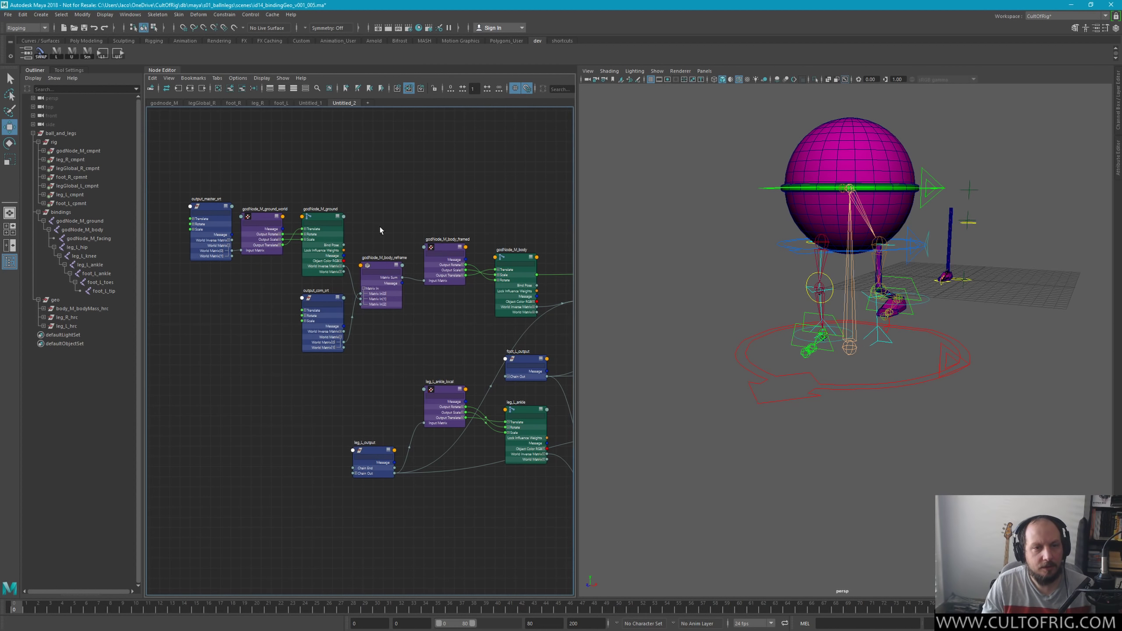
Step: Select the godNode_M_ground_world node and frame it
scroll(379, 226, "up", 5)
scroll(399, 297, "down", 1)
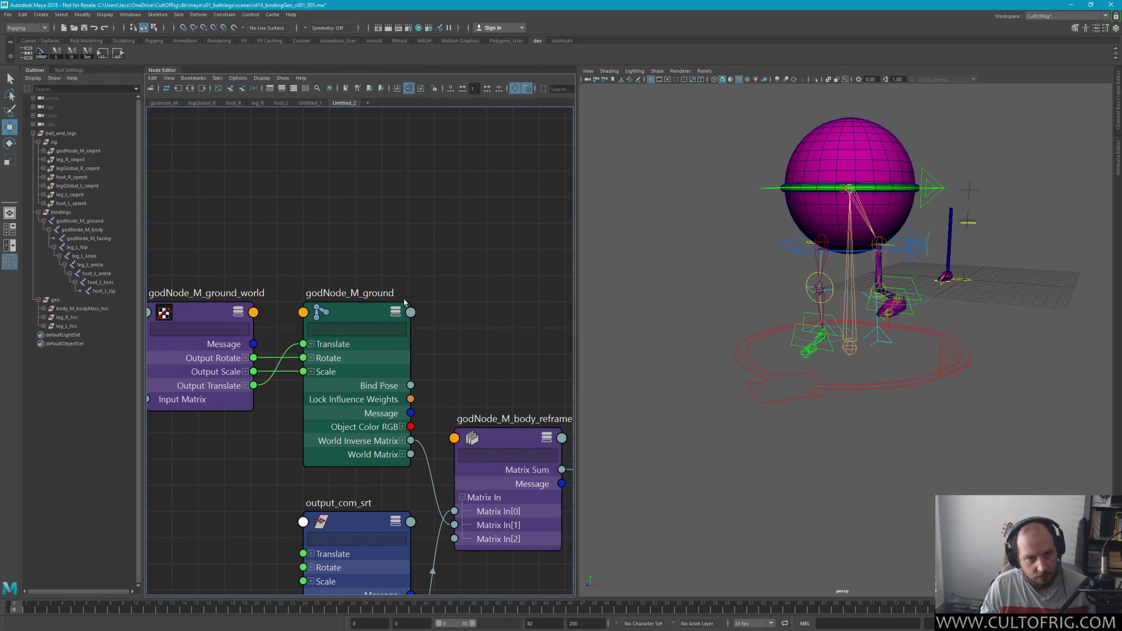
middle_click_drag(438, 274, 530, 276, "alt")
scroll(405, 237, "down", 2)
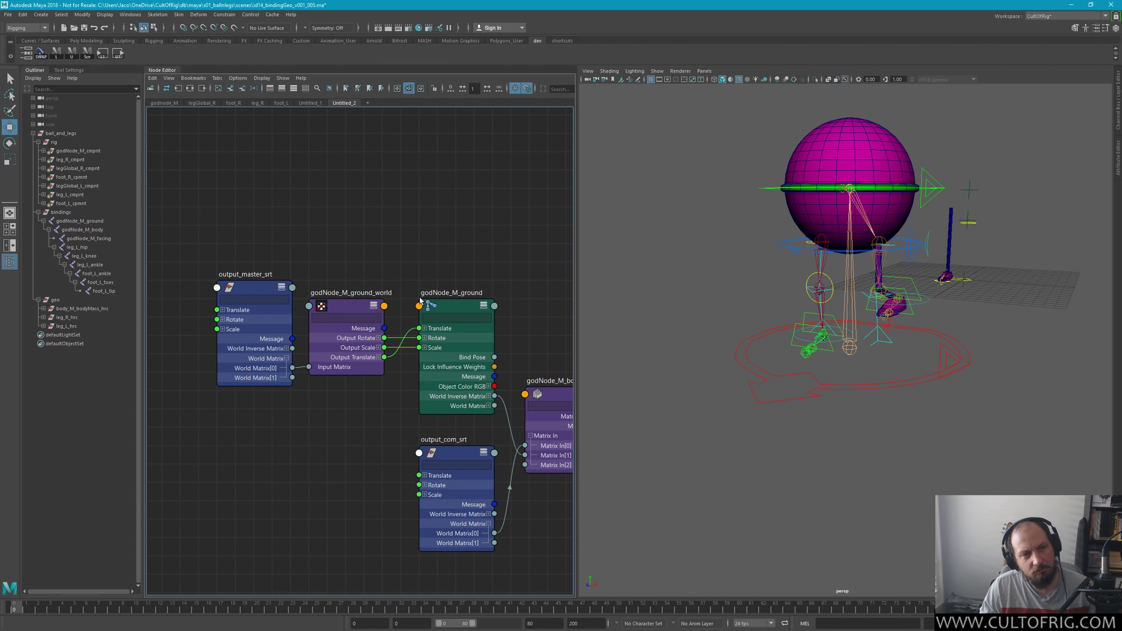
left_click(427, 309)
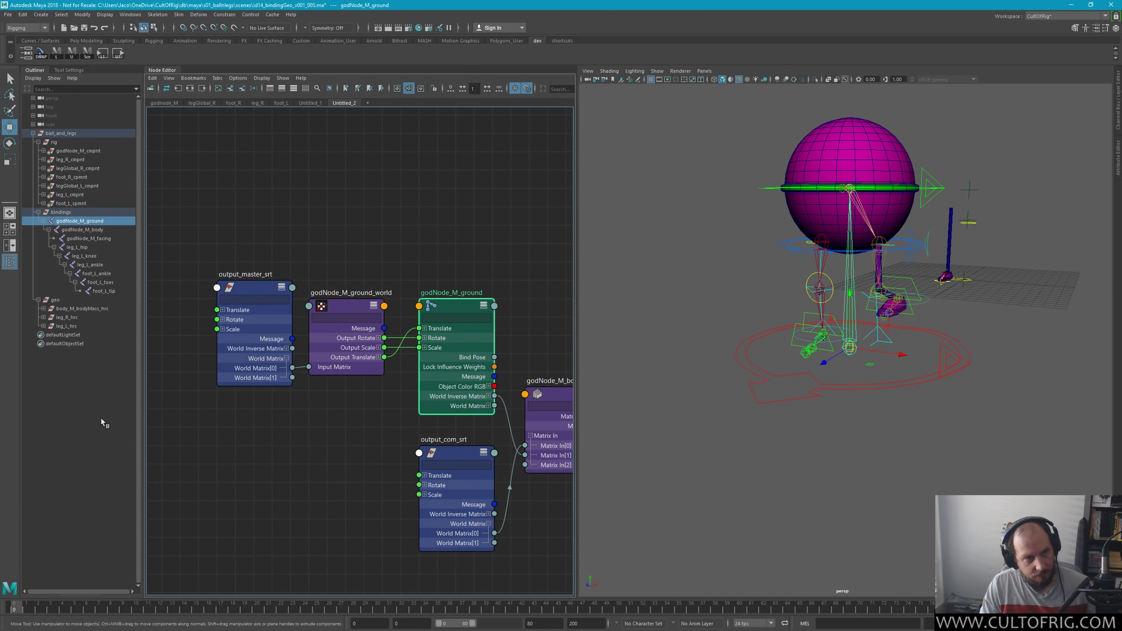
left_click(94, 443)
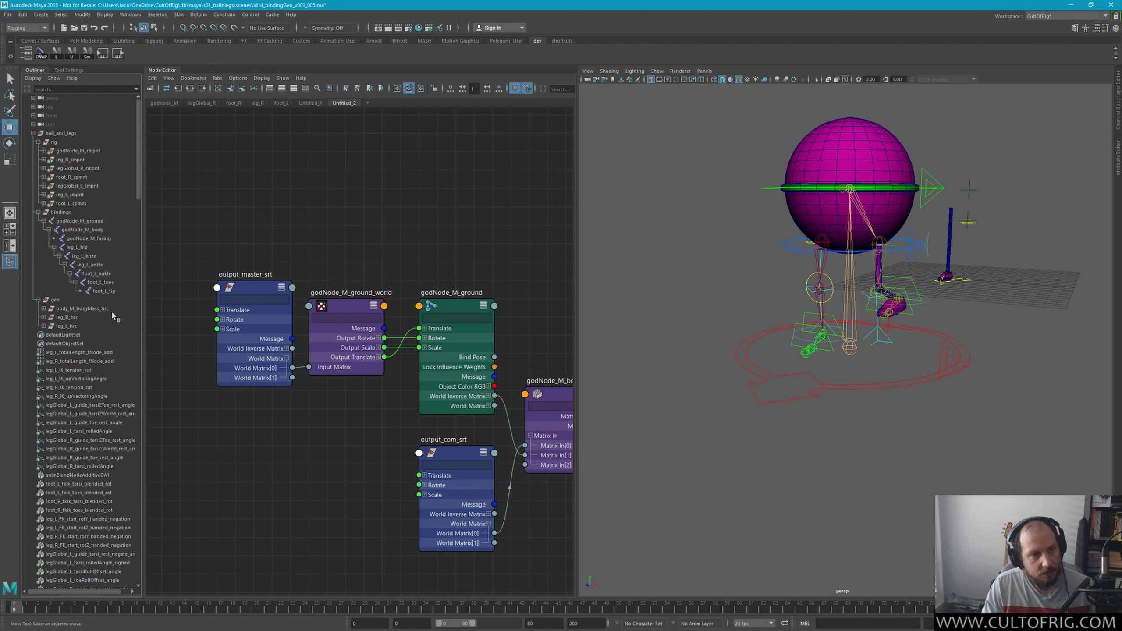
left_click_drag(364, 234, 380, 309)
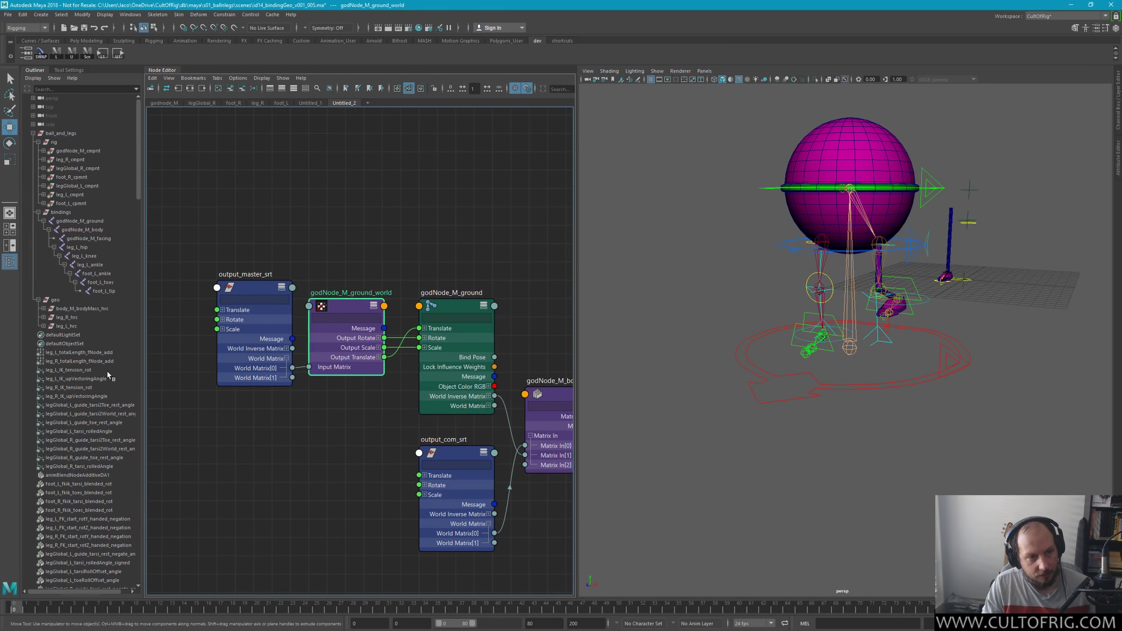
key("f")
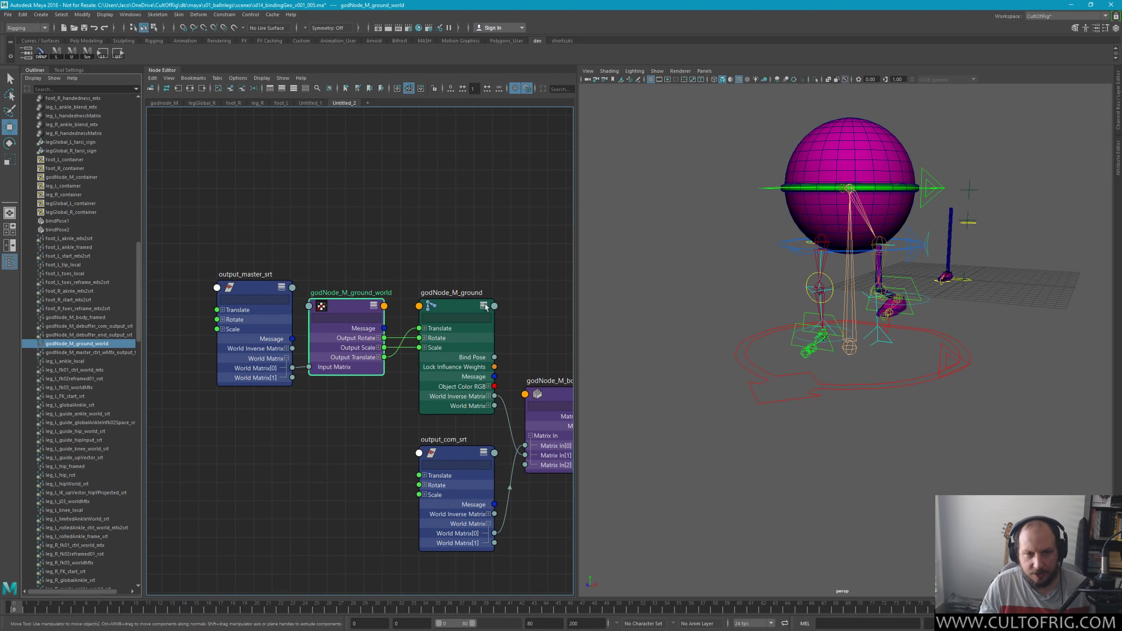
Step: Add godNode_M_body_framed, leg_L_ankle_local and the remaining foot_L/leg_L matrix nodes to the selection
scroll(406, 250, "down", 4)
middle_click_drag(410, 248, 369, 242)
left_click(516, 305, "shift")
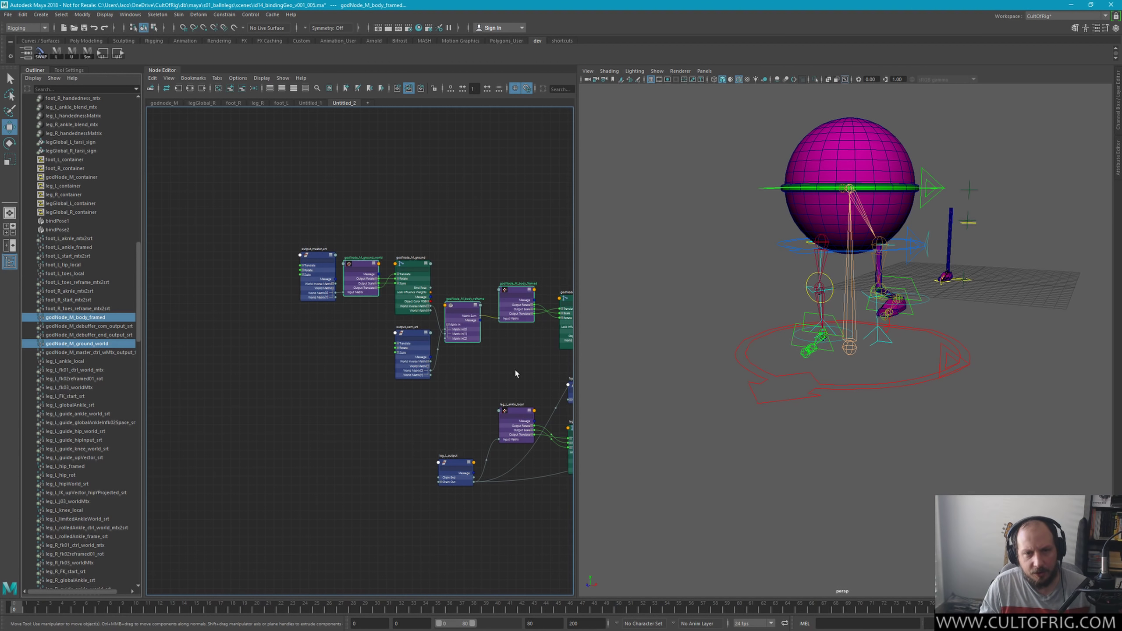
middle_click_drag(515, 369, 405, 286)
left_click(415, 353, "shift")
mouse_move(348, 405)
middle_mouse_down()
mouse_move(291, 462)
mouse_move(317, 361)
middle_mouse_up()
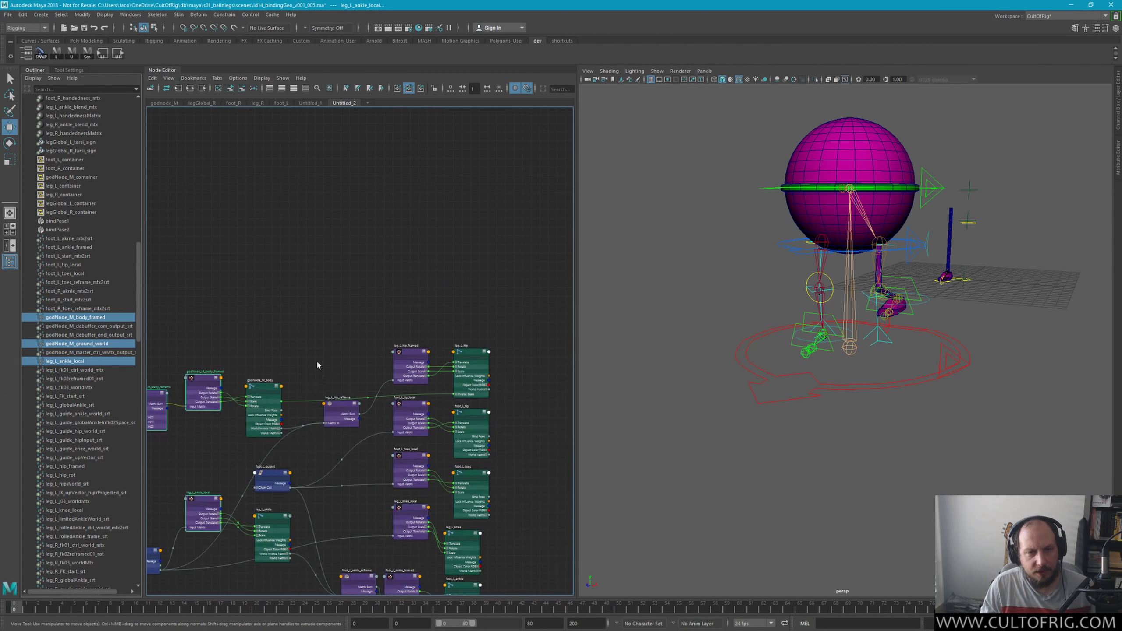
scroll(367, 213, "down", 3)
left_click_drag(410, 421, 430, 433, "shift")
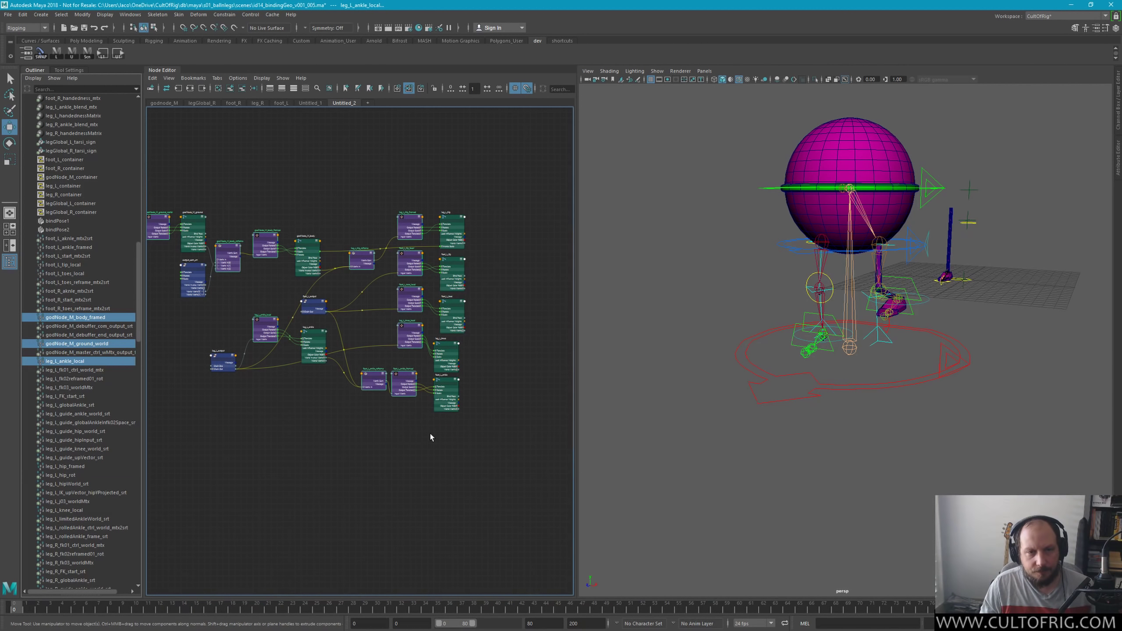
middle_click_drag(366, 220, 420, 211)
scroll(416, 214, "up", 1)
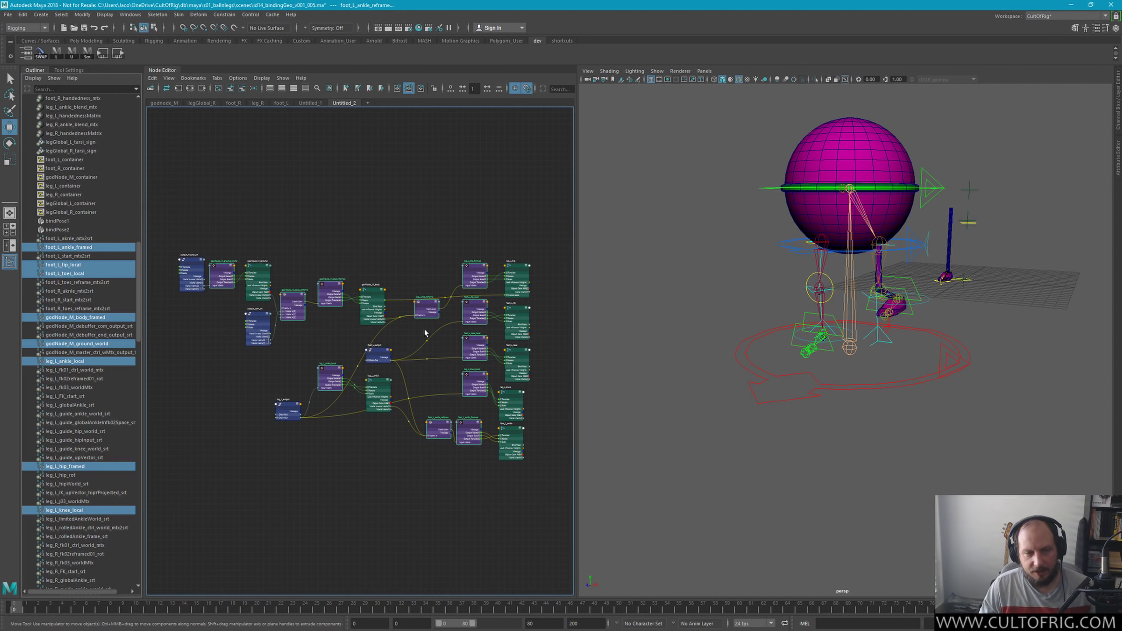
Step: Add the selected matrix nodes to ball_and_legs_bindings using the Namespace Editor
left_click(134, 16)
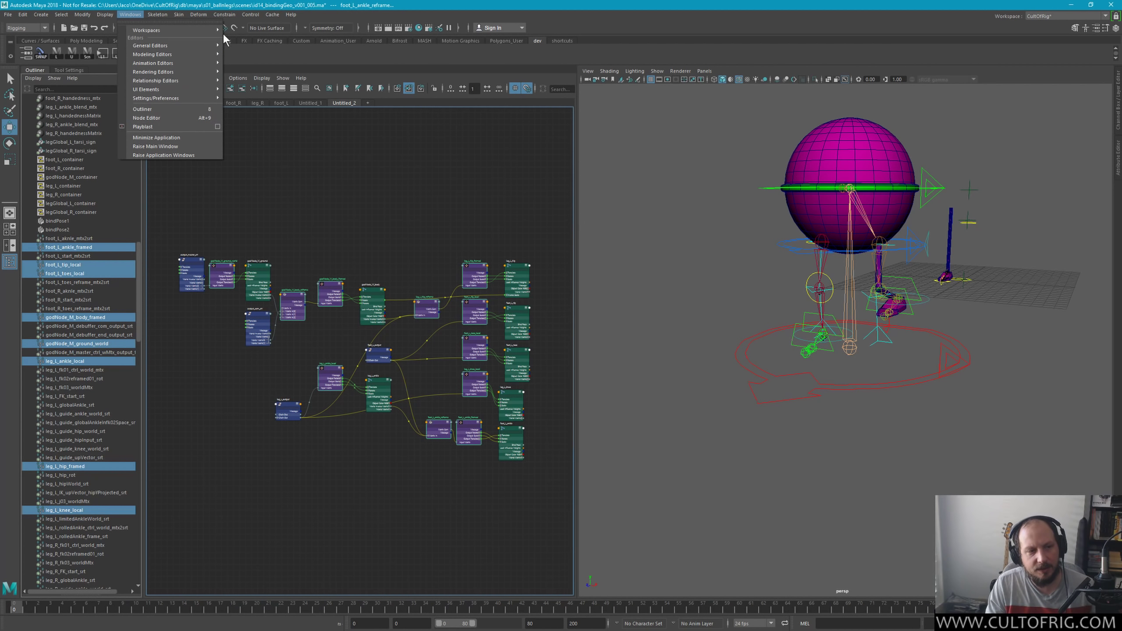
mouse_move(150, 44)
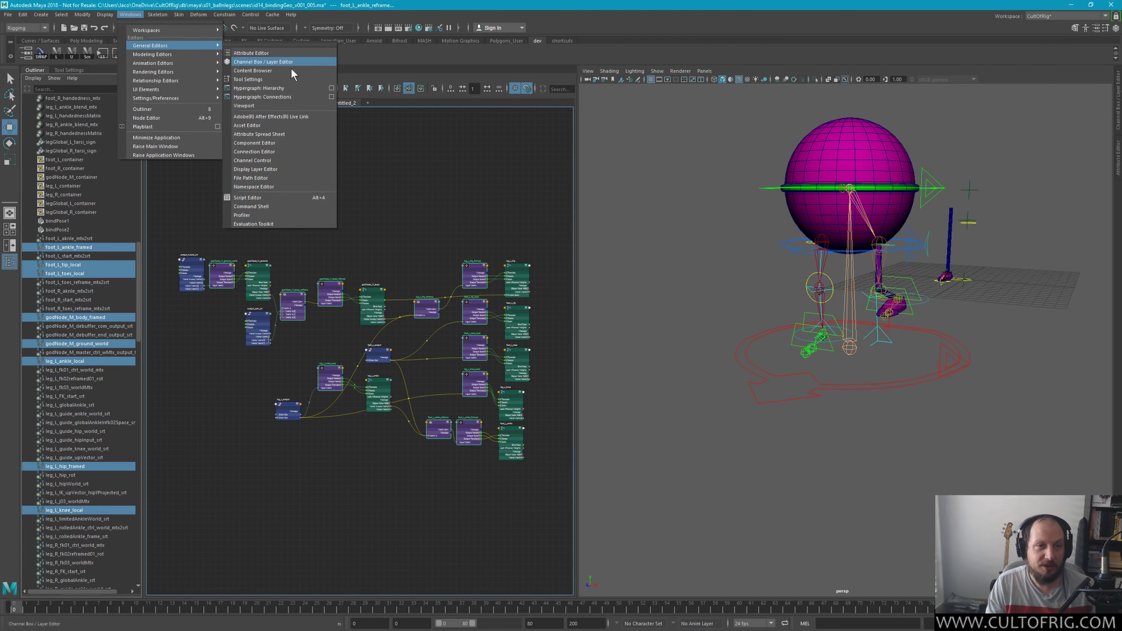
left_click(261, 188)
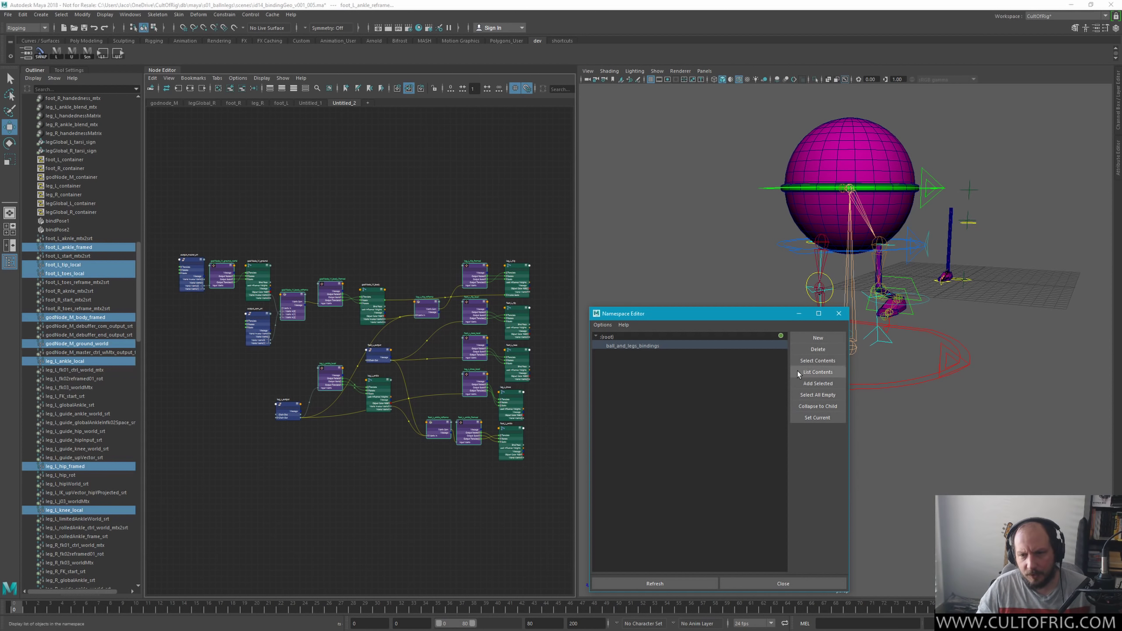
left_click(818, 382)
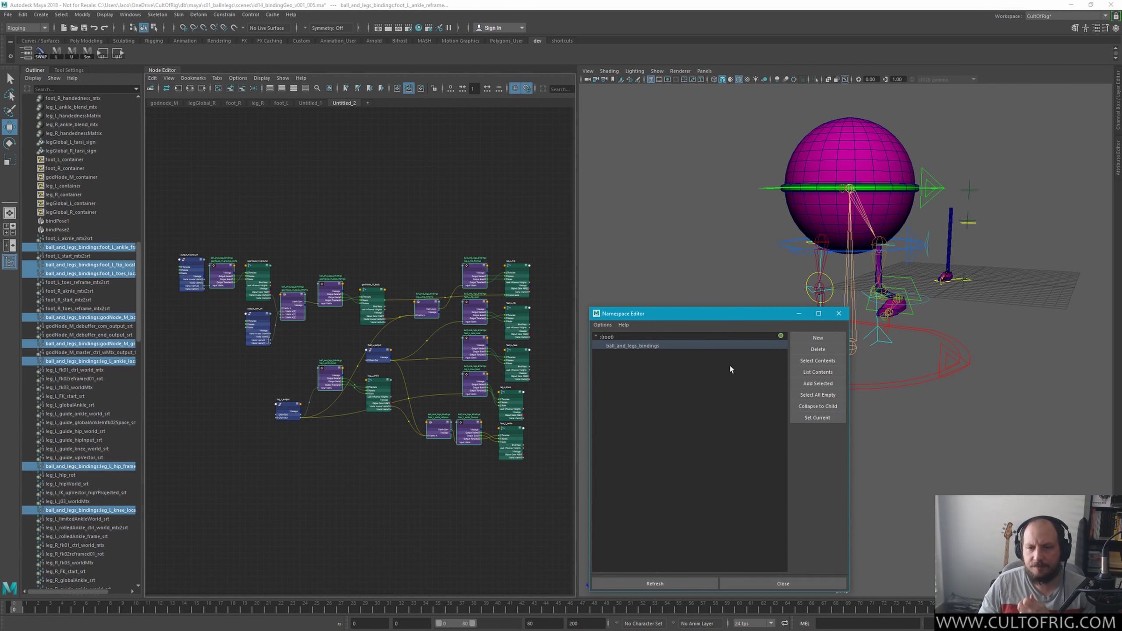
left_click(750, 582)
left_click(386, 259)
scroll(385, 259, "up", 5)
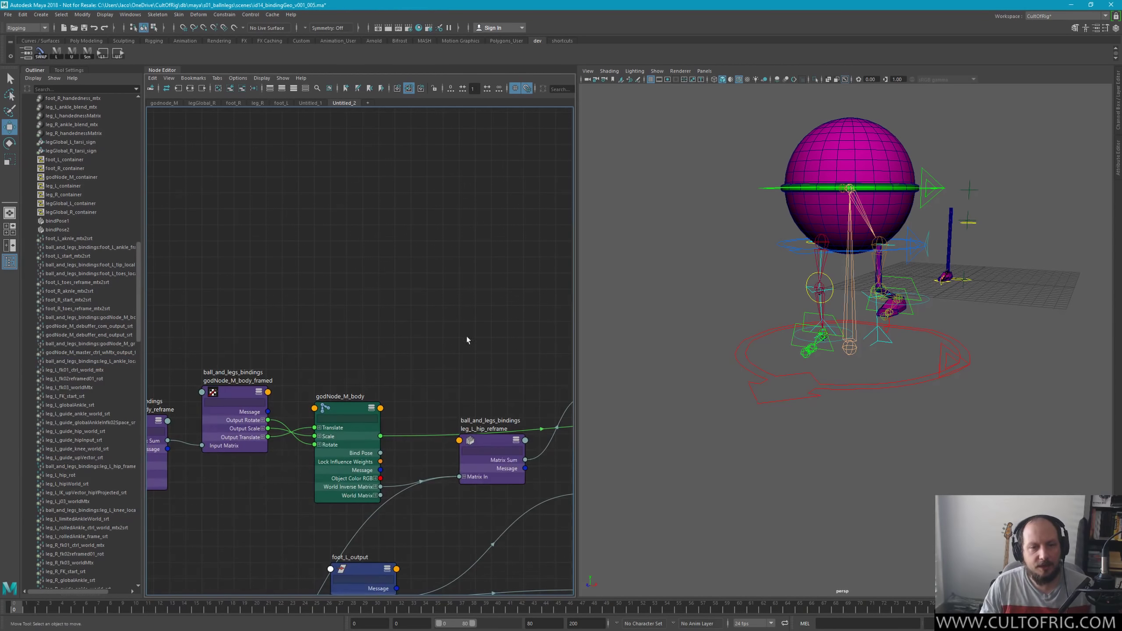
middle_click_drag(476, 297, 529, 292)
scroll(400, 246, "down", 3)
scroll(347, 365, "up", 5)
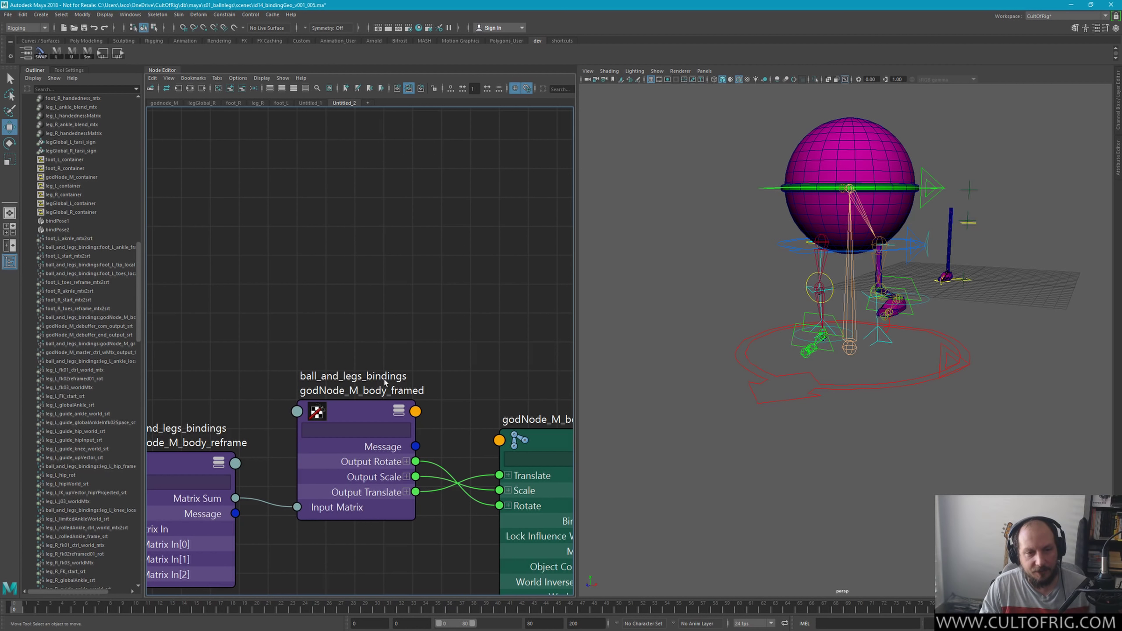
middle_click_drag(275, 295, 480, 266)
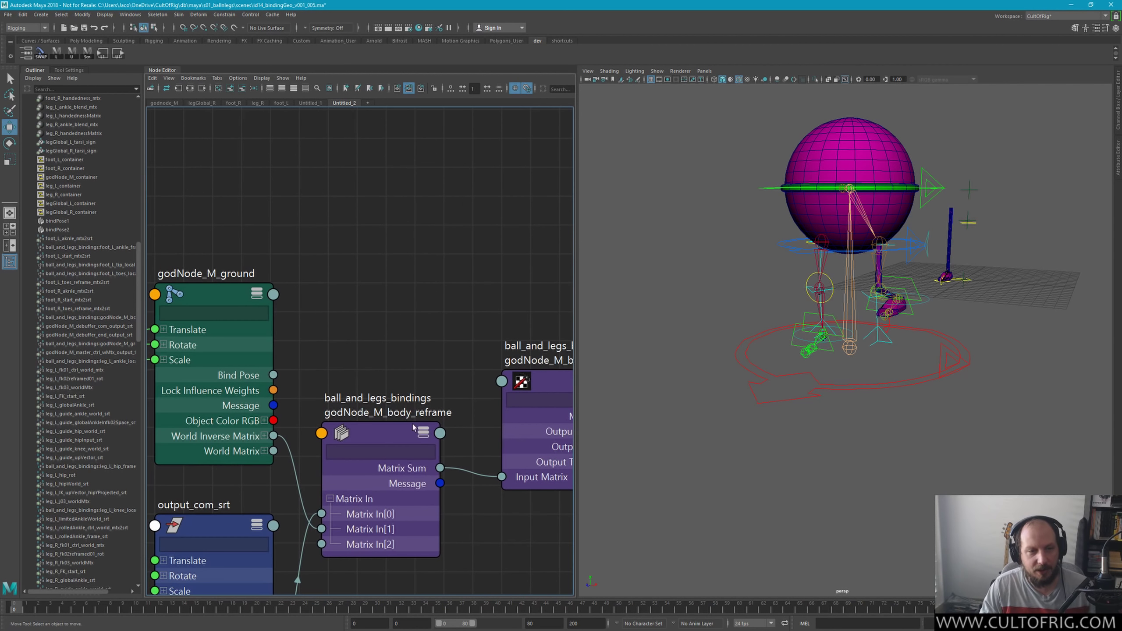
scroll(395, 371, "down", 3)
scroll(424, 334, "down", 1)
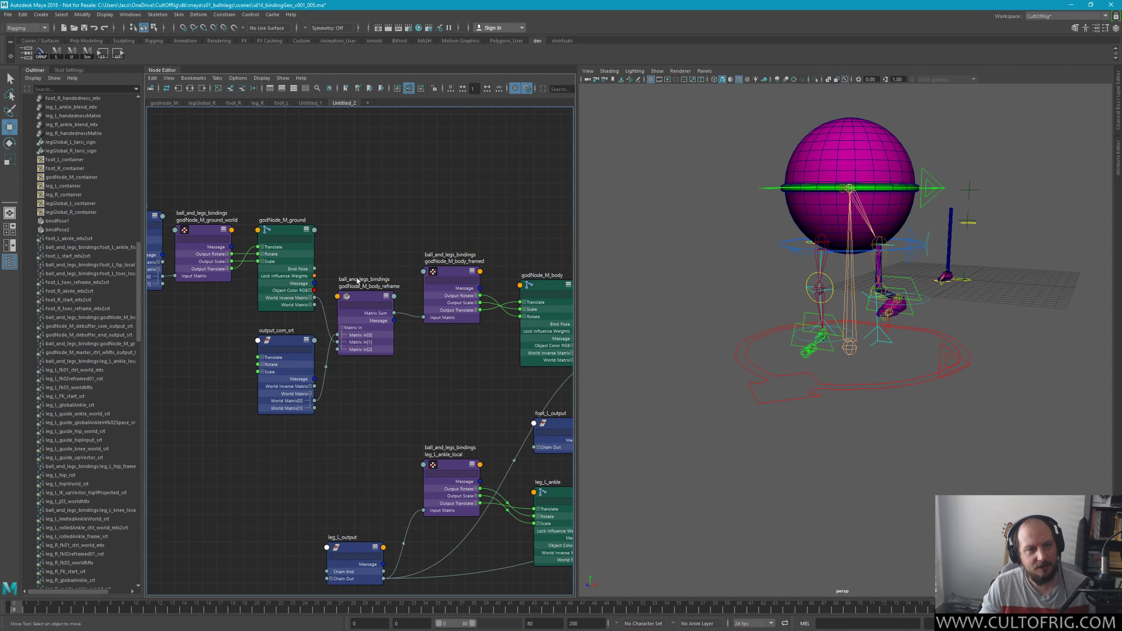
scroll(410, 374, "down", 1)
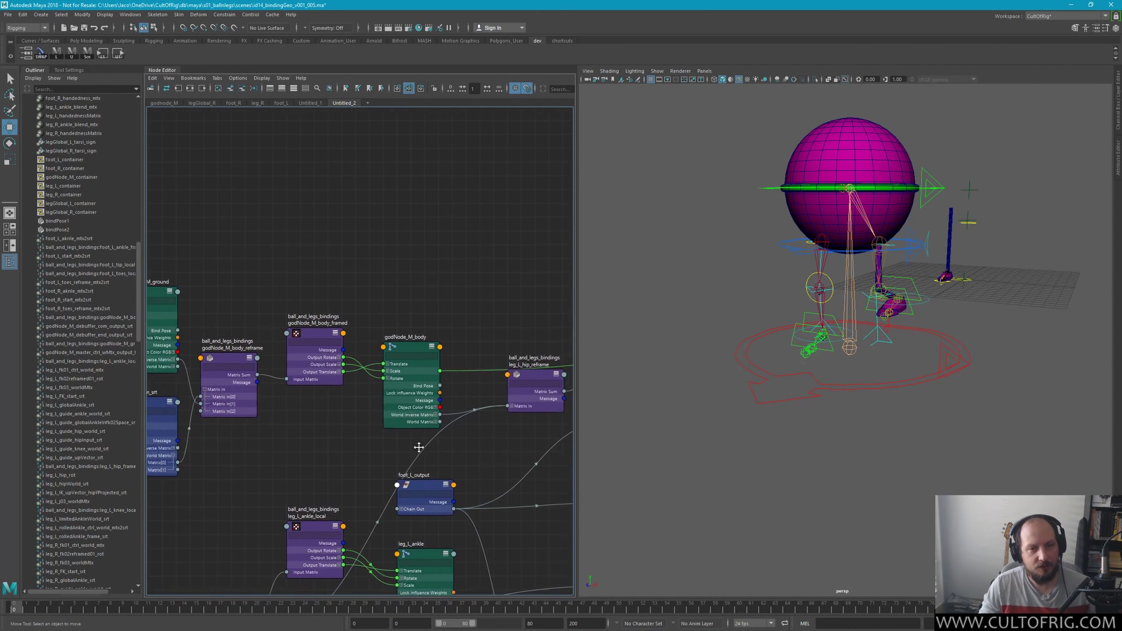
middle_click_drag(335, 379, 307, 385)
scroll(395, 258, "down", 4)
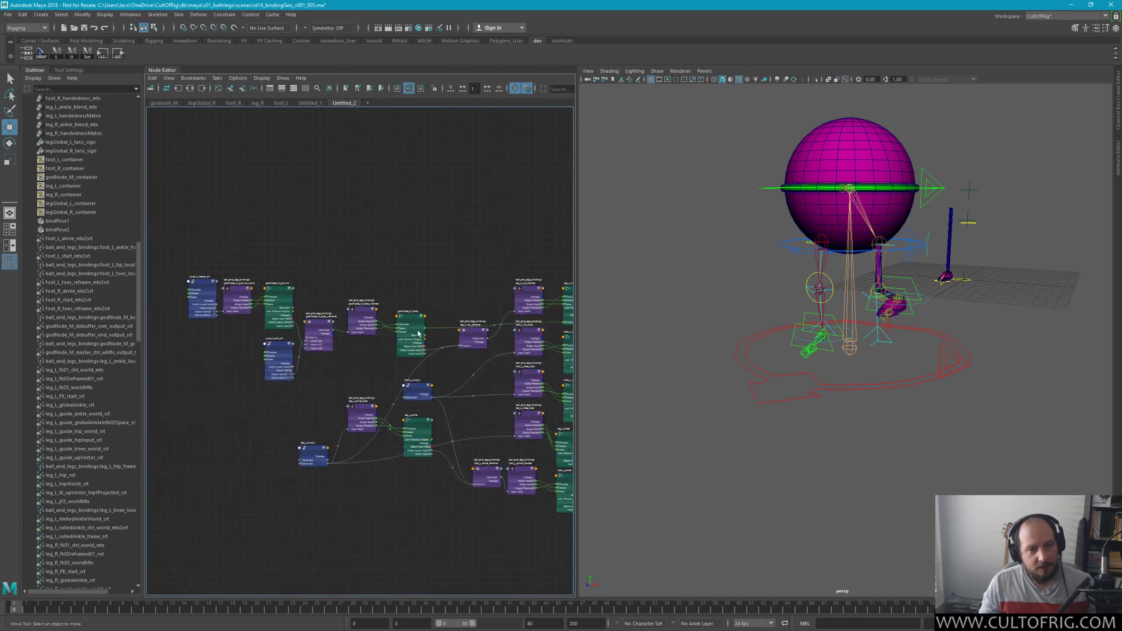
scroll(325, 248, "down", 2)
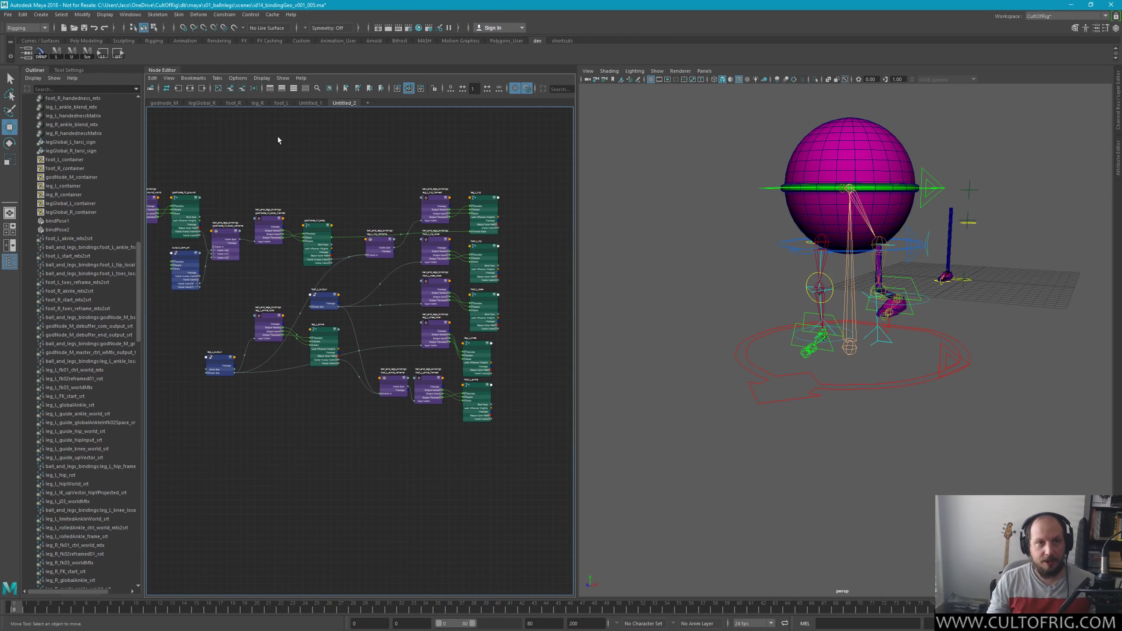
Step: Show the Untitled_1 graph zoomed on tweak1, tweakSet1, bindPose1 and godNode_M_facing
left_click(310, 103)
scroll(371, 335, "up", 2)
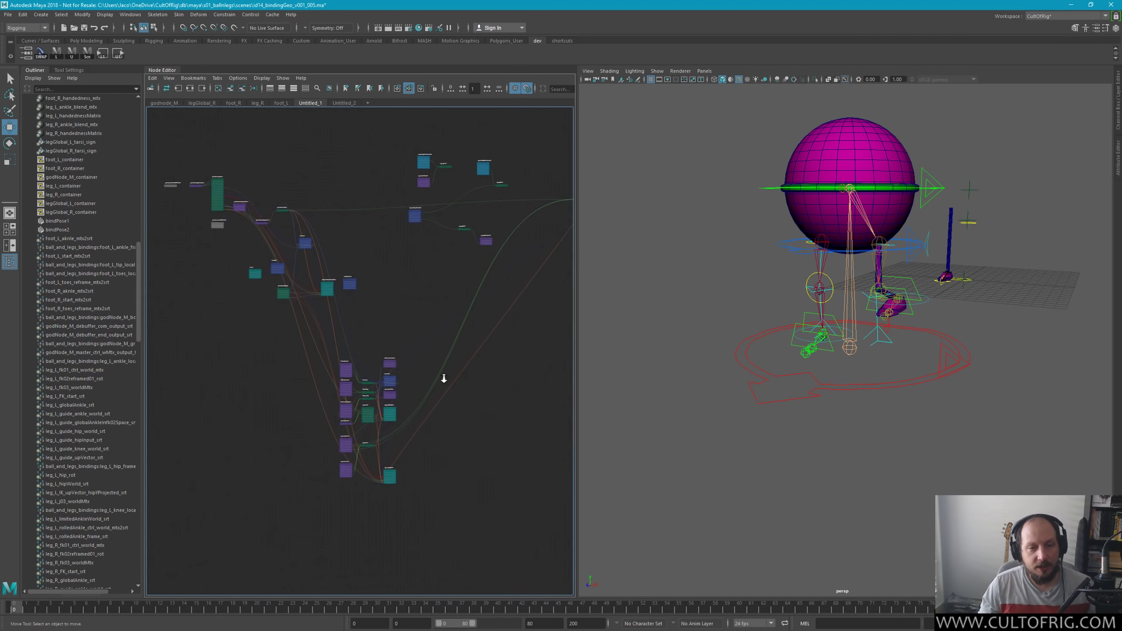
scroll(440, 375, "up", 2)
scroll(411, 338, "up", 2)
scroll(409, 441, "up", 2)
scroll(423, 514, "up", 2)
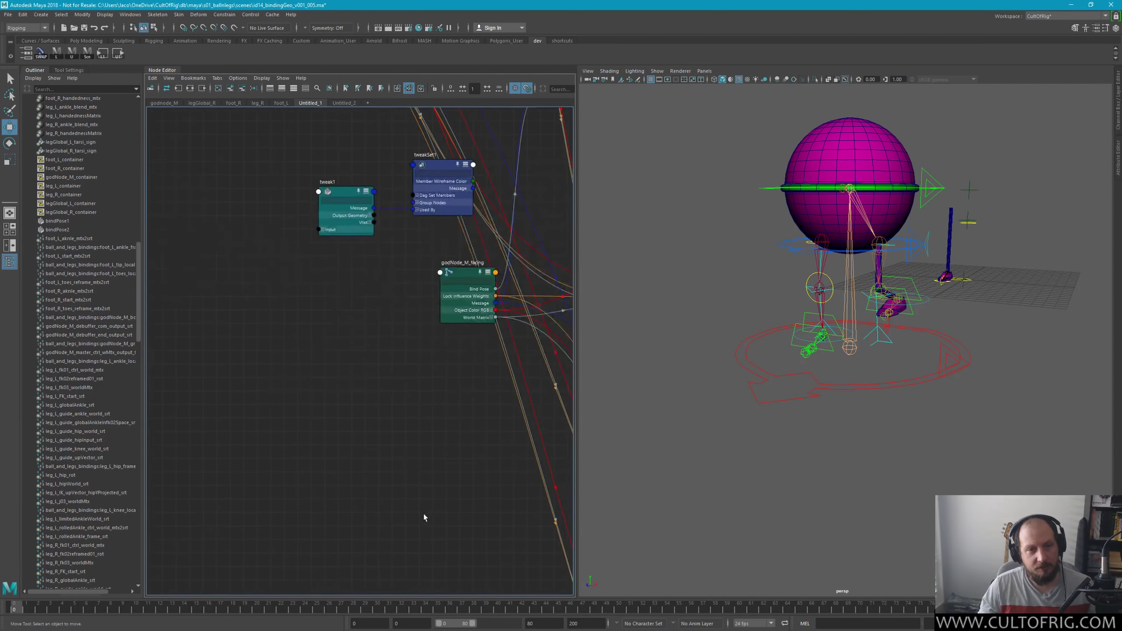
scroll(376, 547, "up", 1)
middle_click_drag(306, 347, 330, 422, "alt")
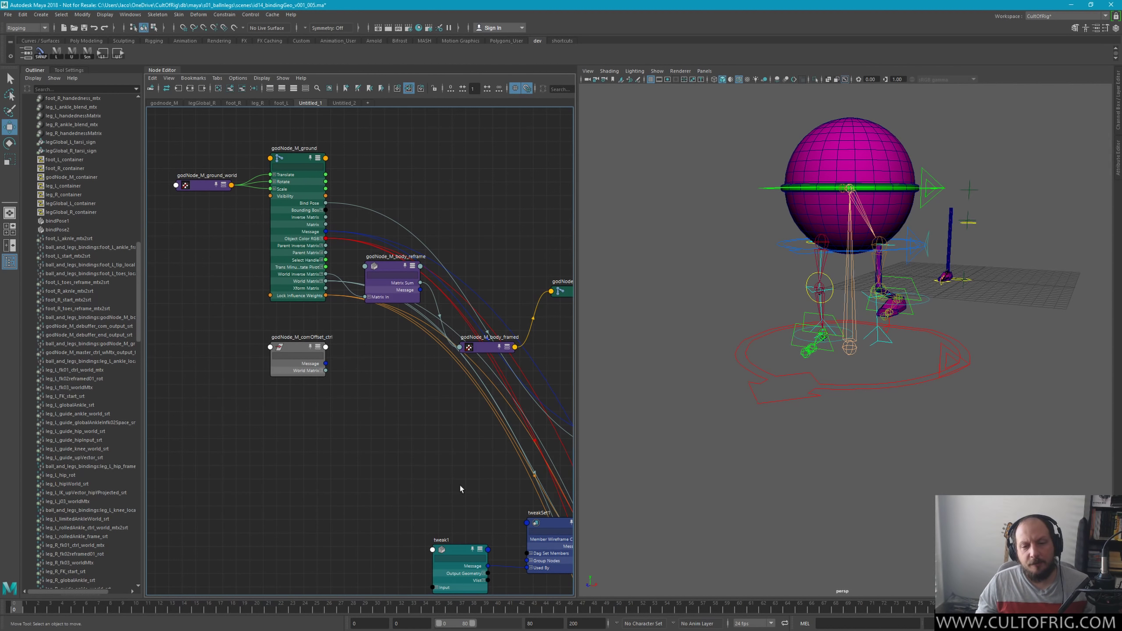
scroll(458, 489, "down", 3)
middle_click_drag(348, 408, 308, 381, "alt")
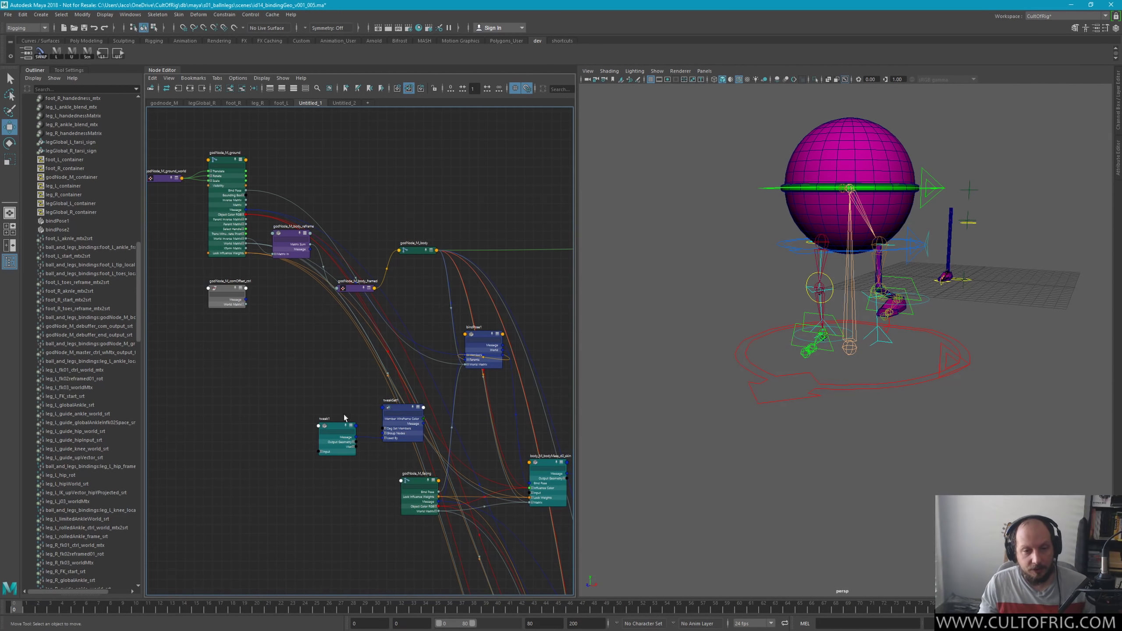
scroll(332, 501, "up", 2)
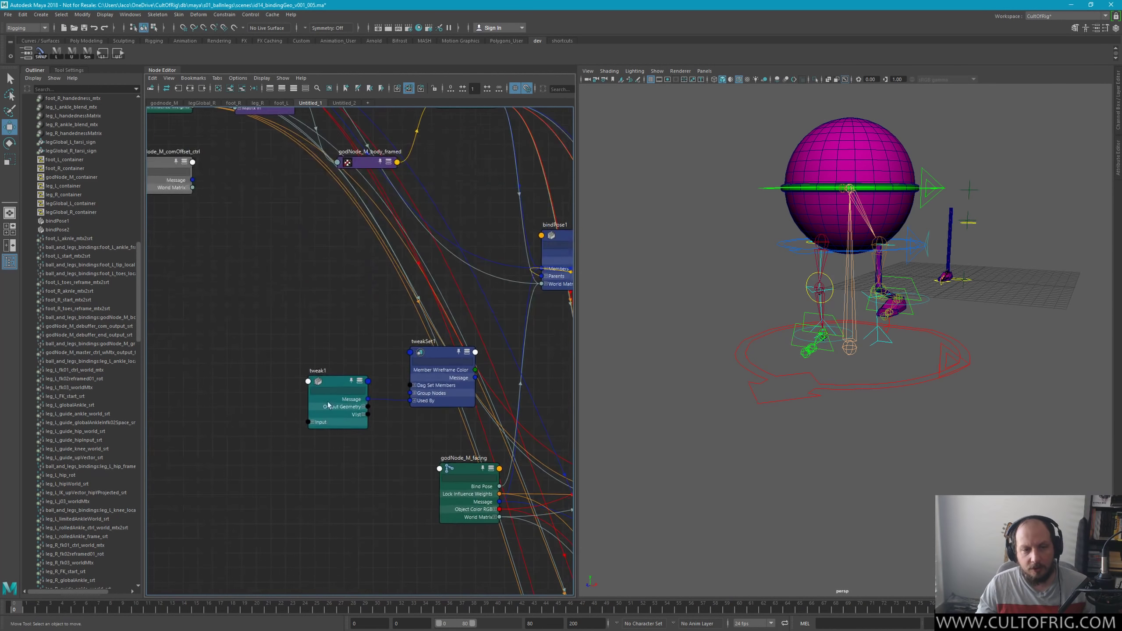
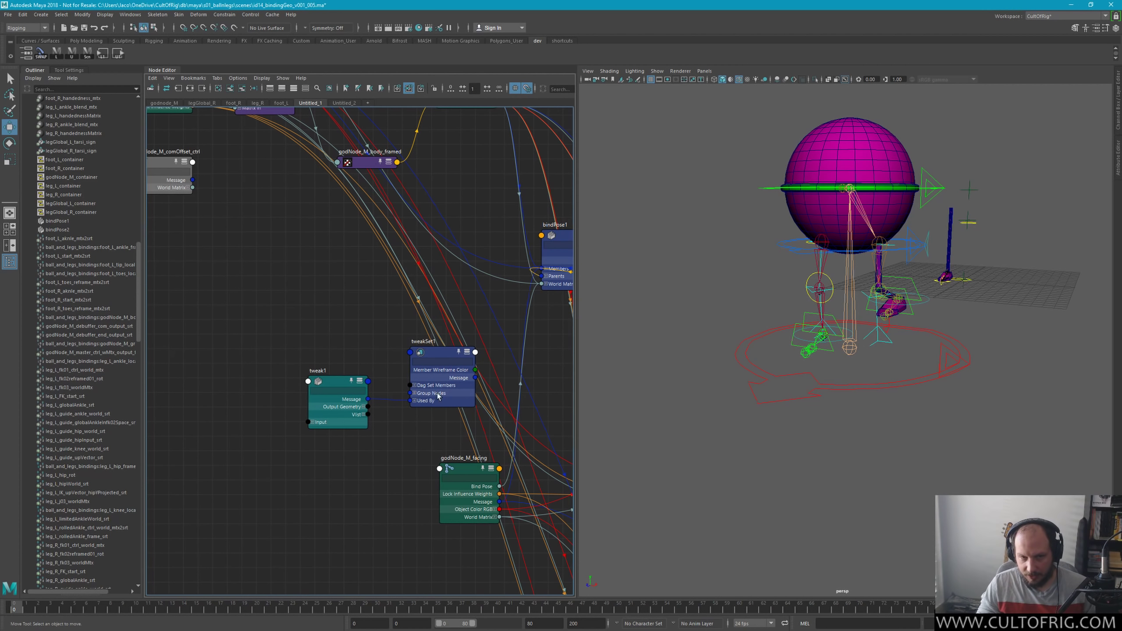
Step: Move tweak1 and tweakSet1 down-left, then set tweak1 directly beside tweakSet1
left_click(433, 357)
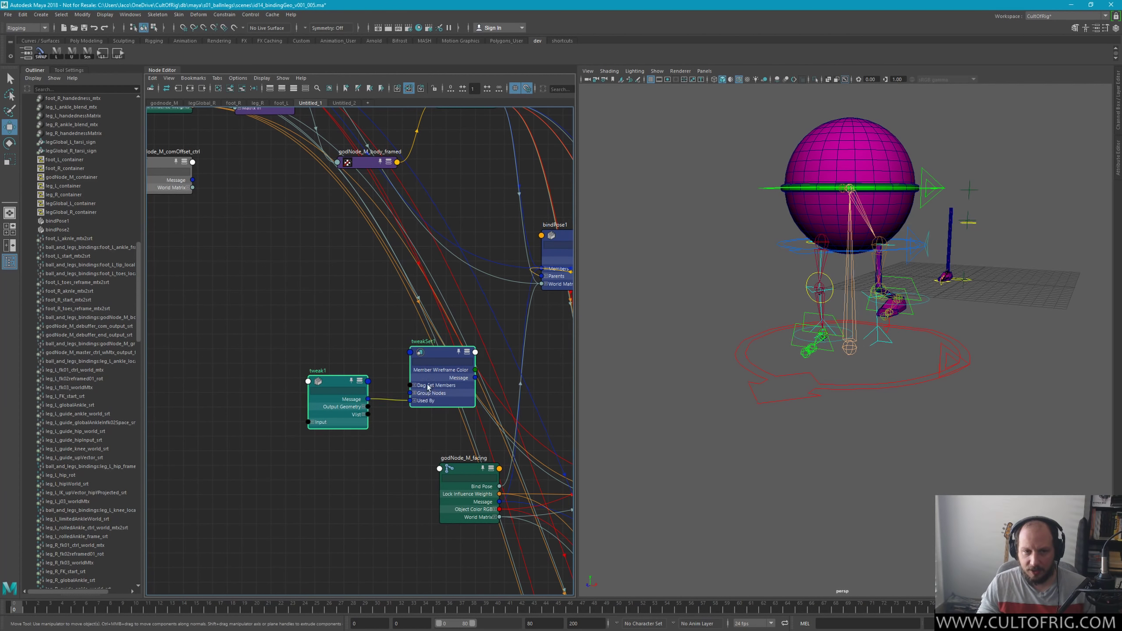
left_click_drag(460, 354, 408, 371)
left_click(364, 332)
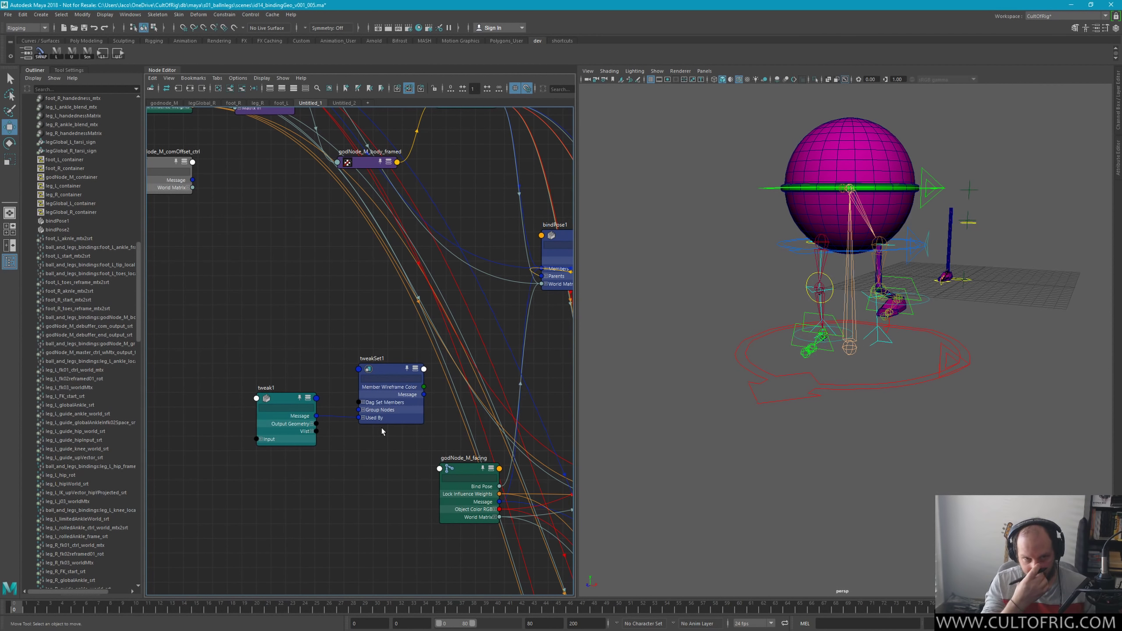
mouse_move(279, 401)
left_mouse_down()
mouse_move(310, 371)
mouse_move(294, 371)
left_mouse_up()
left_click(339, 332)
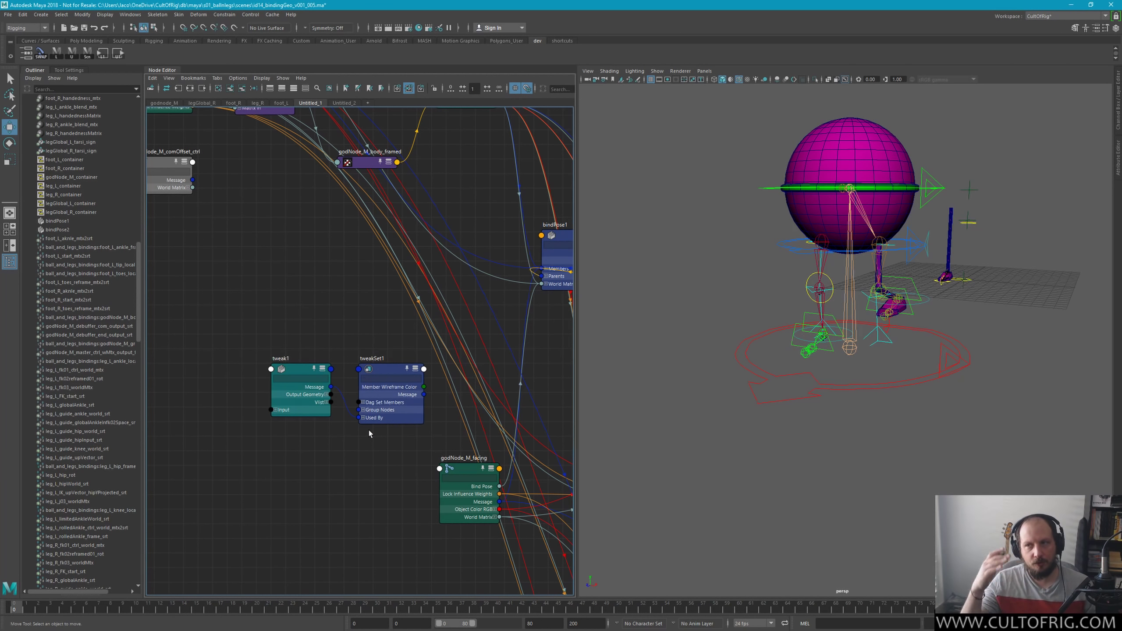
Step: Review the tweak1 and tweakSet1 pair near godNode_M_ground and body_reframe, selecting then deselecting them
middle_click_drag(361, 401, 362, 469, "alt")
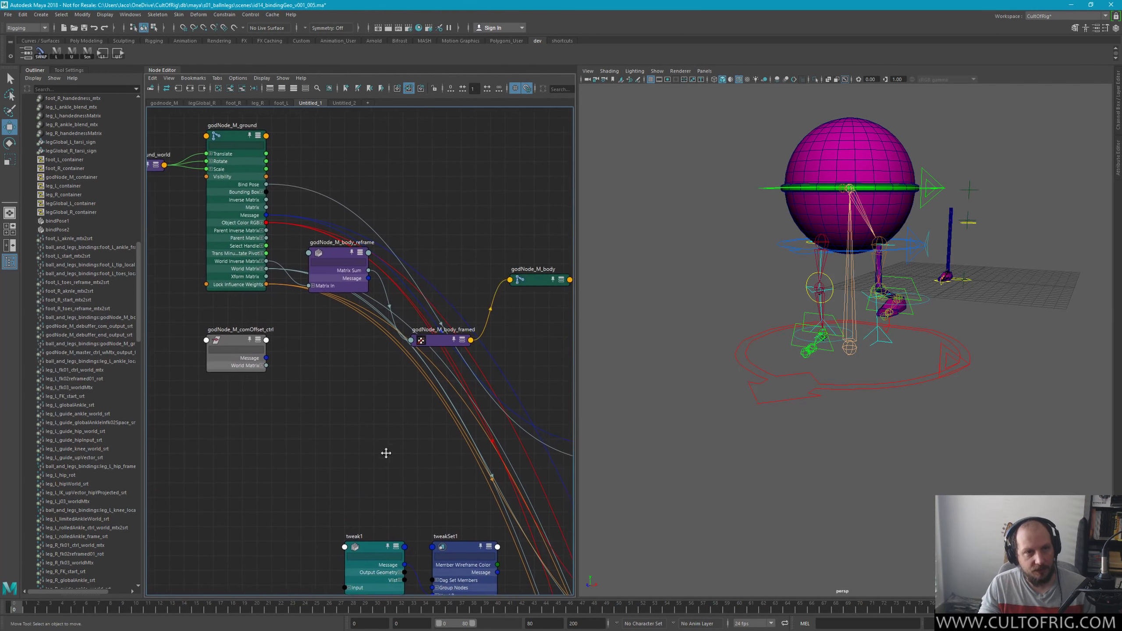
left_click(349, 482)
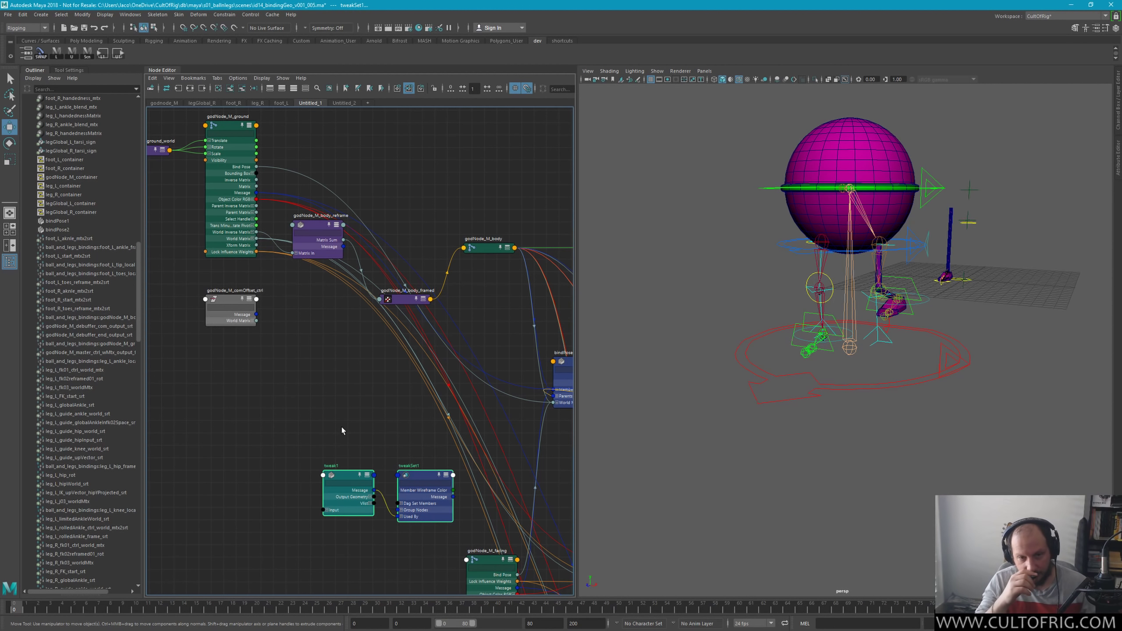
left_click(356, 426)
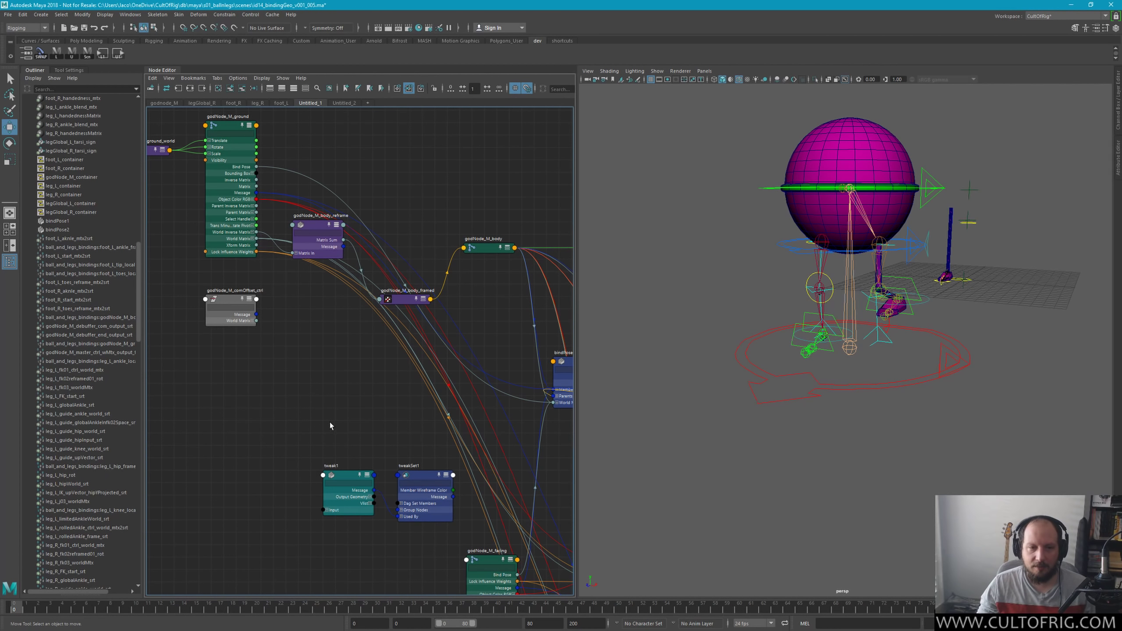
left_click_drag(329, 422, 420, 577)
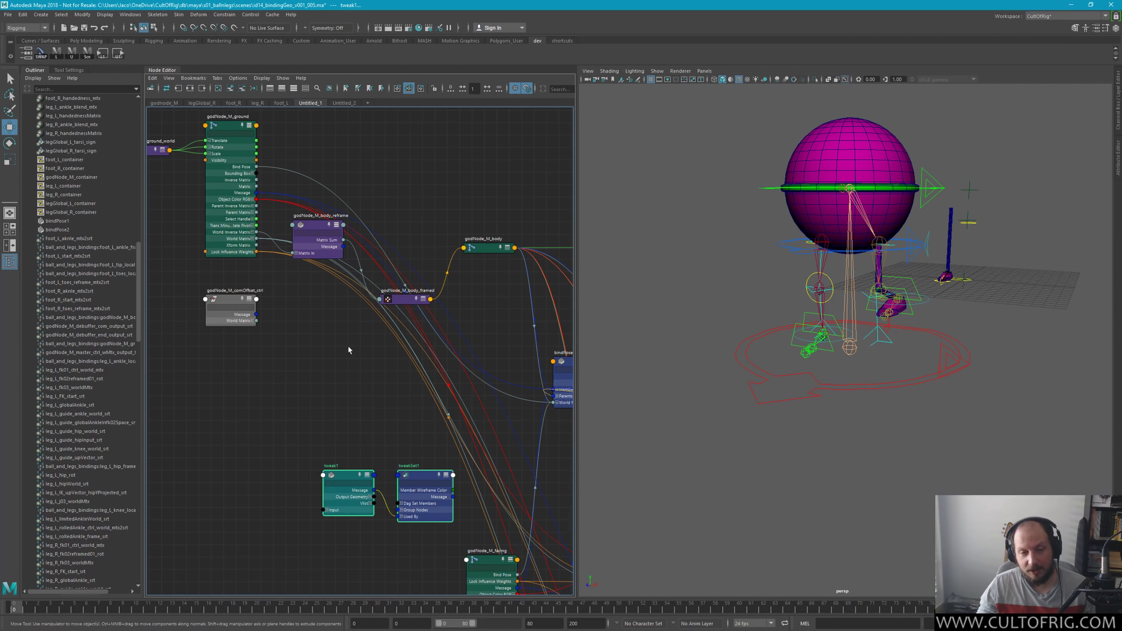
left_click(365, 397)
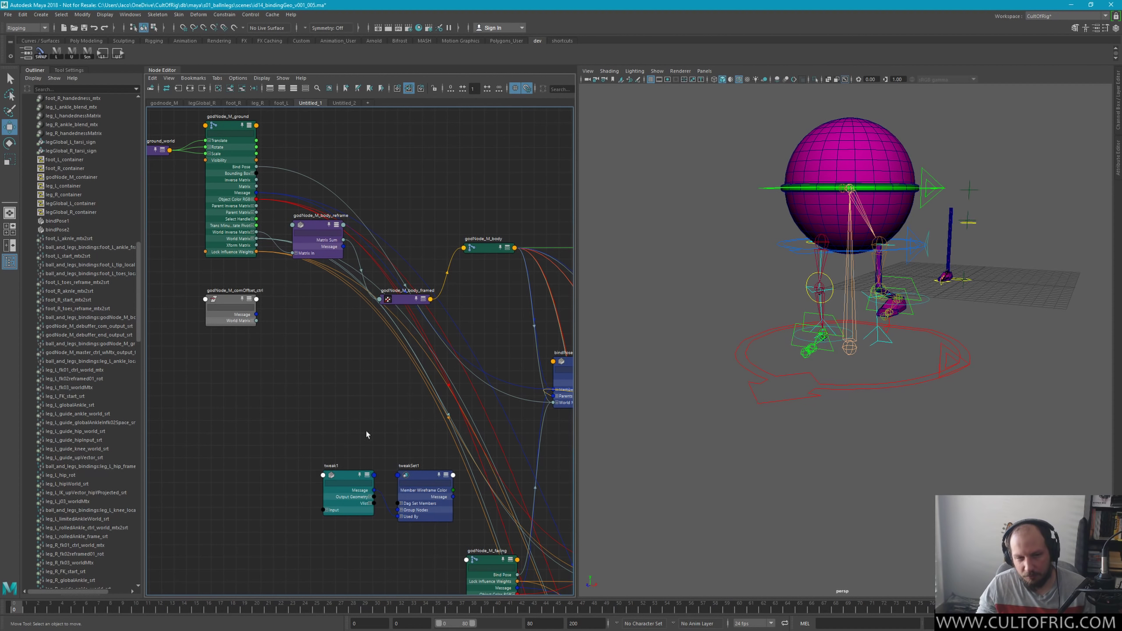
scroll(305, 403, "up", 3)
scroll(406, 337, "down", 2)
middle_click_drag(407, 338, 388, 487, "alt")
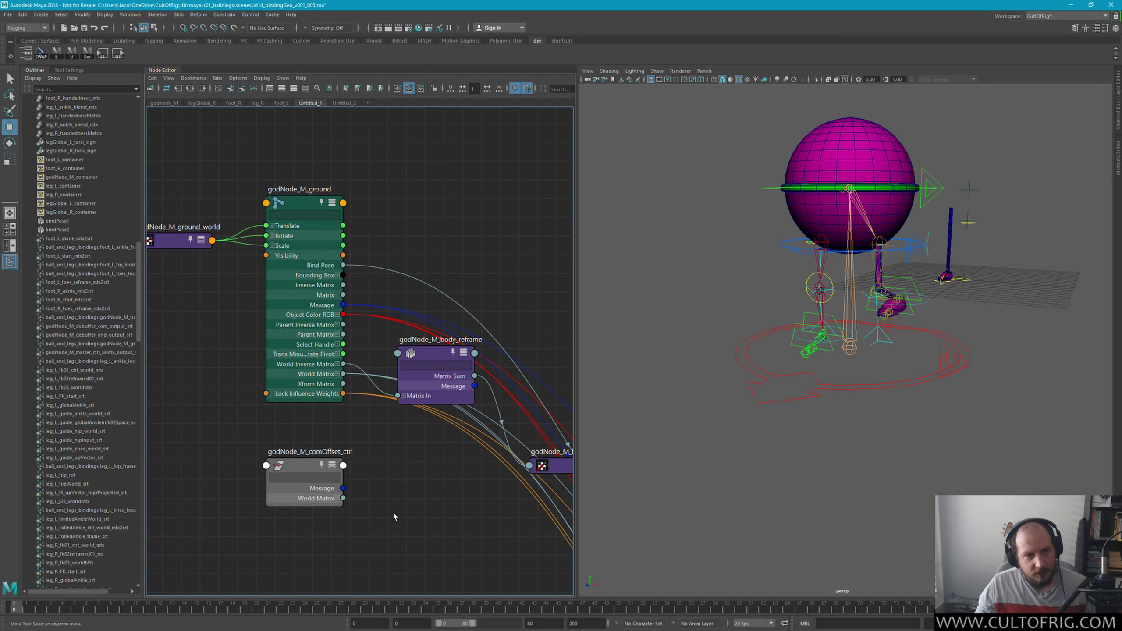
Step: Move godNode_M_body_framed above godNode_M_body, bringing godNode_M_facing and the bodyMass skin node into view
middle_click_drag(415, 489, 358, 477, "alt")
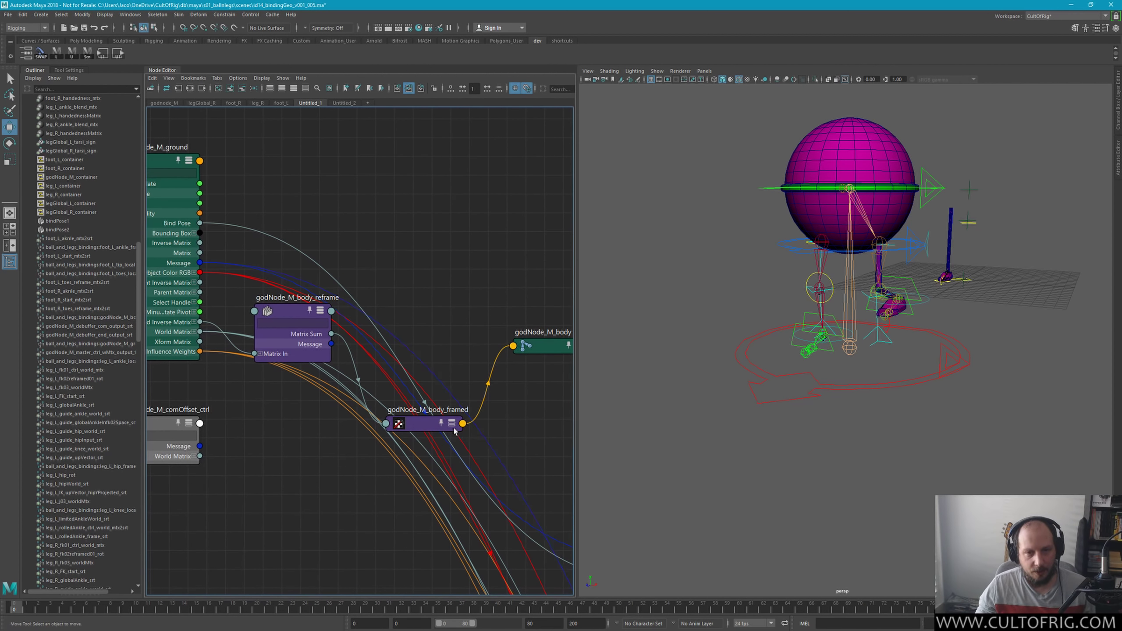
left_click(424, 424)
left_click_drag(425, 423, 433, 239)
mouse_move(556, 419)
middle_mouse_down("alt")
mouse_move(423, 419)
mouse_move(370, 393)
middle_mouse_up("alt")
scroll(371, 393, "down", 2)
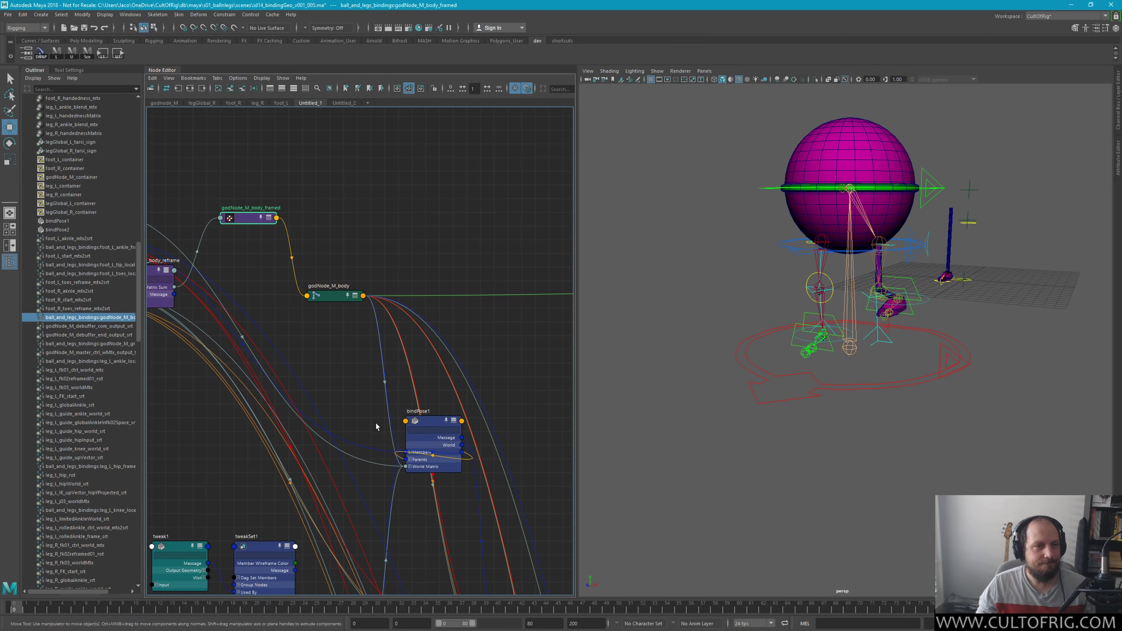
mouse_move(376, 425)
middle_mouse_down("alt")
mouse_move(475, 333)
mouse_move(330, 298)
mouse_move(422, 424)
mouse_move(355, 341)
middle_mouse_up("alt")
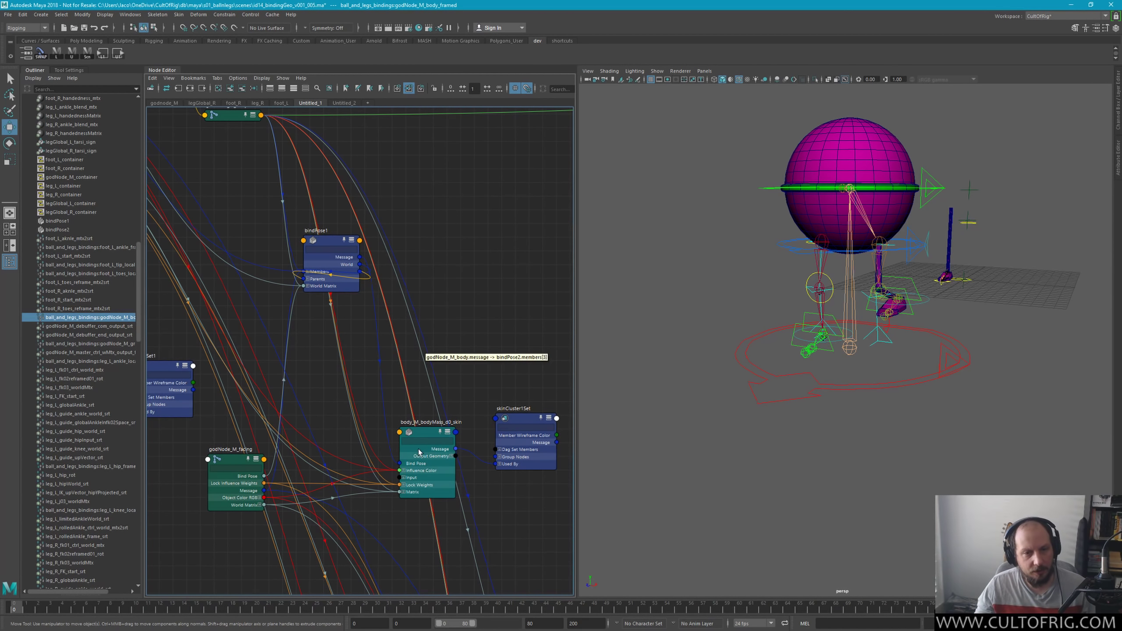
Step: Nudge body_M_bodyMass_d0_skin slightly down-left and look over the leg_L and hip nodes
left_click_drag(429, 432, 420, 435)
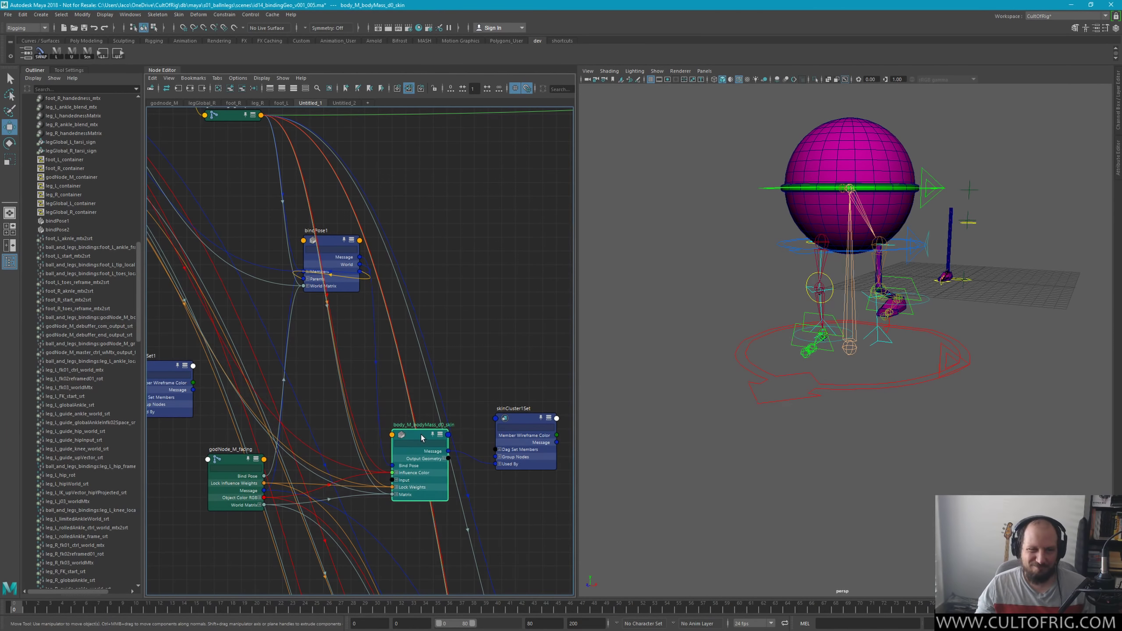
scroll(451, 388, "down", 1)
scroll(483, 358, "down", 2)
scroll(454, 310, "down", 2)
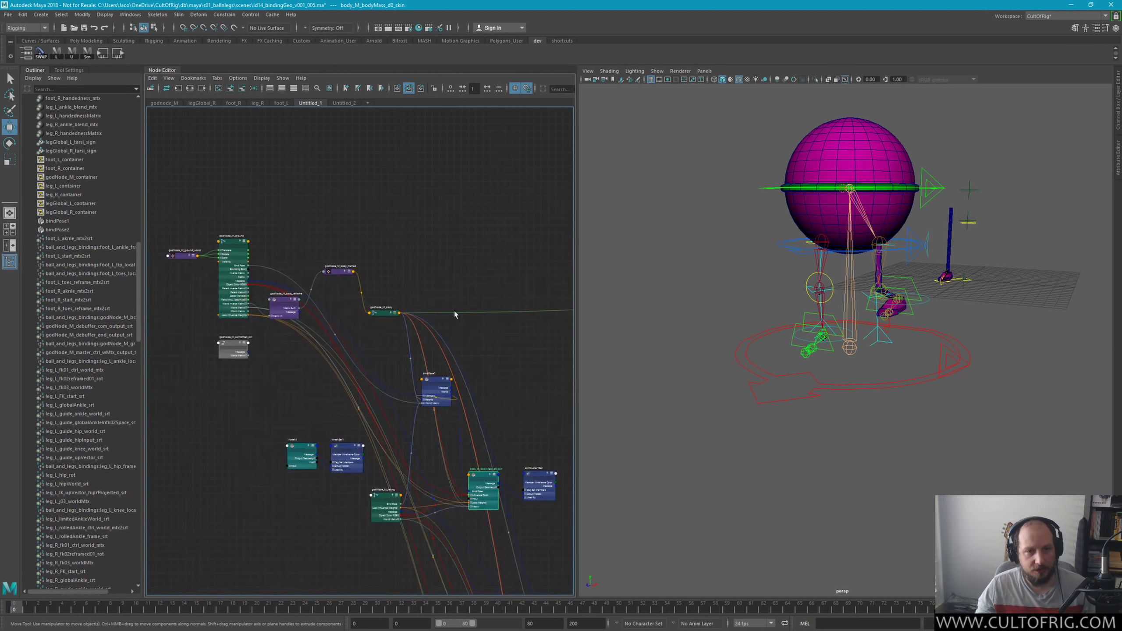
mouse_move(454, 310)
middle_mouse_down()
mouse_move(391, 346)
mouse_move(363, 344)
mouse_move(408, 371)
mouse_move(387, 433)
mouse_move(362, 446)
middle_mouse_up()
scroll(362, 445, "up", 2)
middle_click_drag(403, 493, 434, 422)
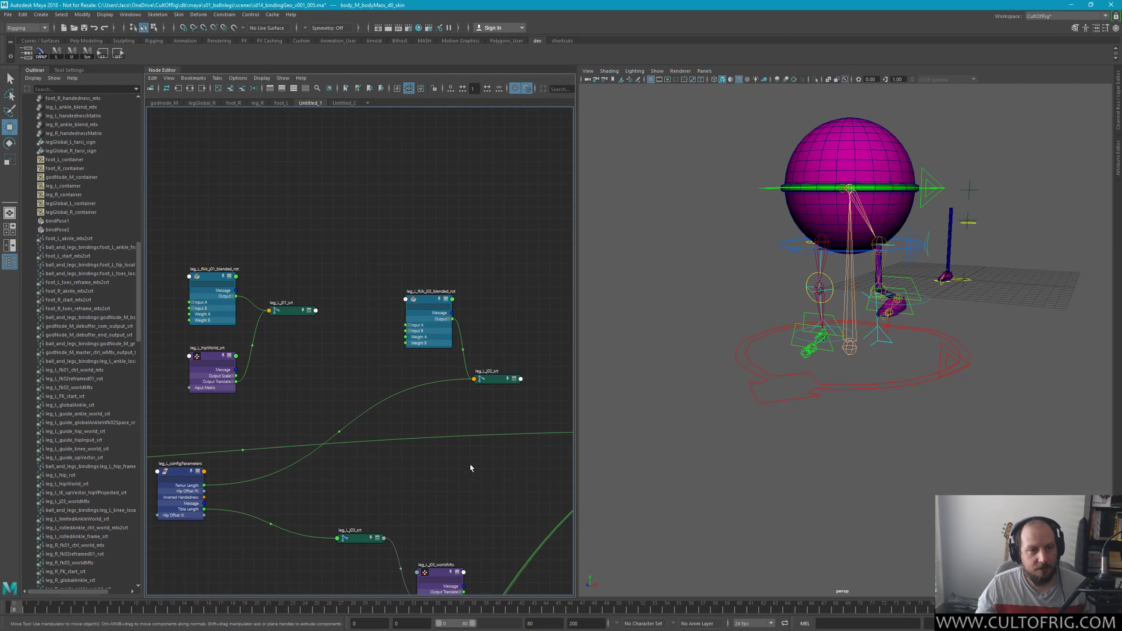
middle_click_drag(470, 465, 288, 380)
mouse_move(426, 466)
middle_mouse_down()
mouse_move(381, 430)
mouse_move(482, 326)
mouse_move(456, 376)
mouse_move(403, 418)
mouse_move(383, 393)
mouse_move(487, 415)
middle_mouse_up()
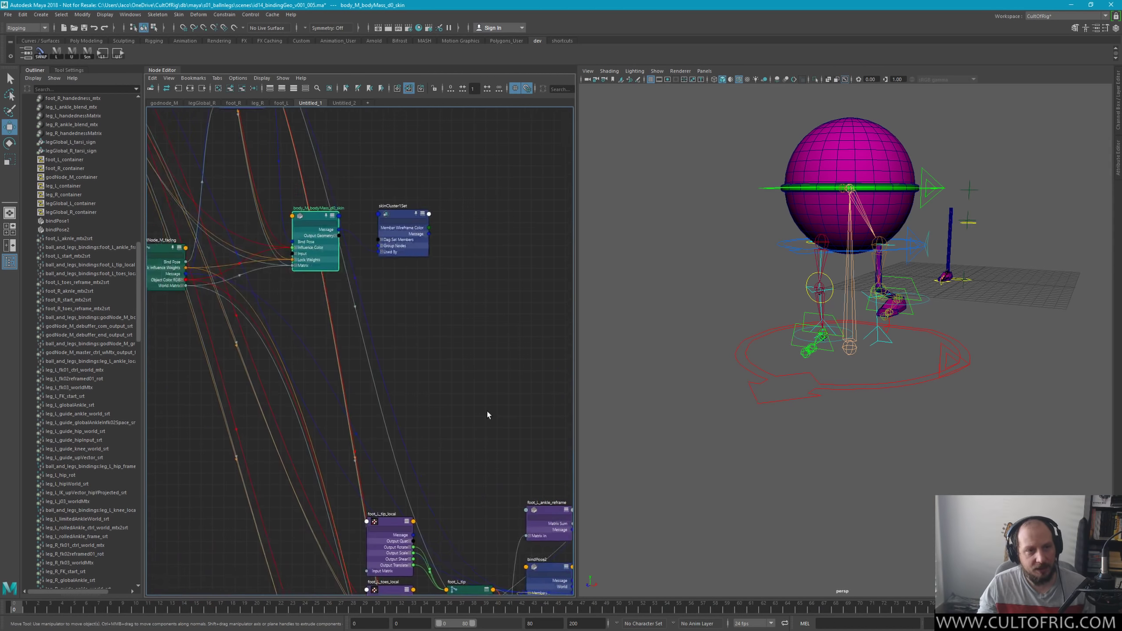
middle_click_drag(333, 184, 405, 211)
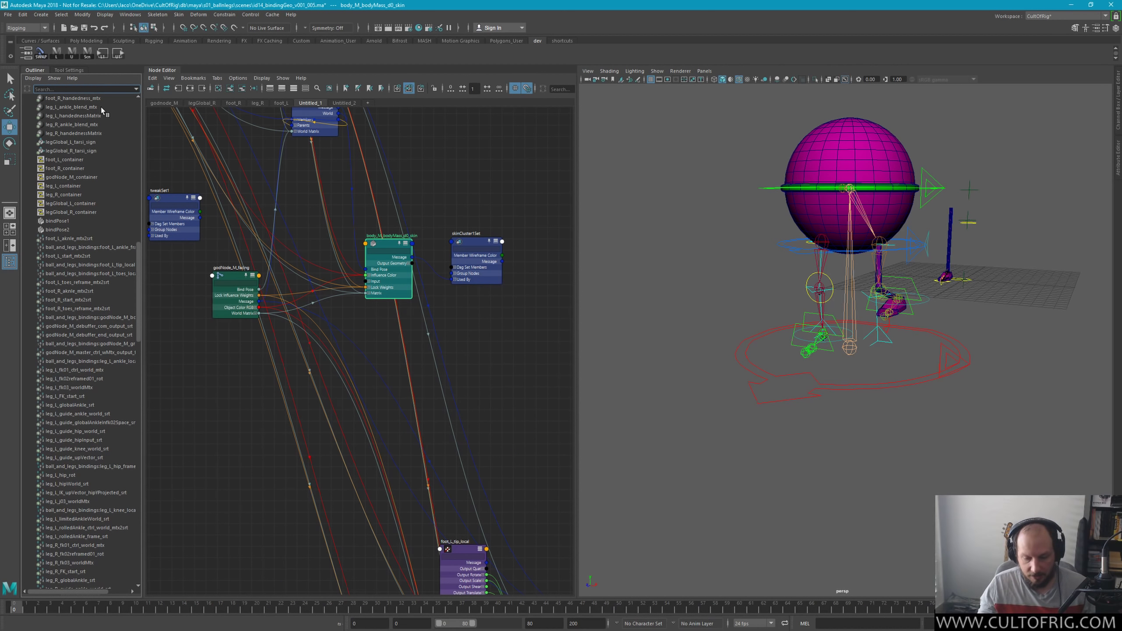
Step: Filter the Outliner by '_skin', select all three skin nodes, then clear the filter
type("_skin")
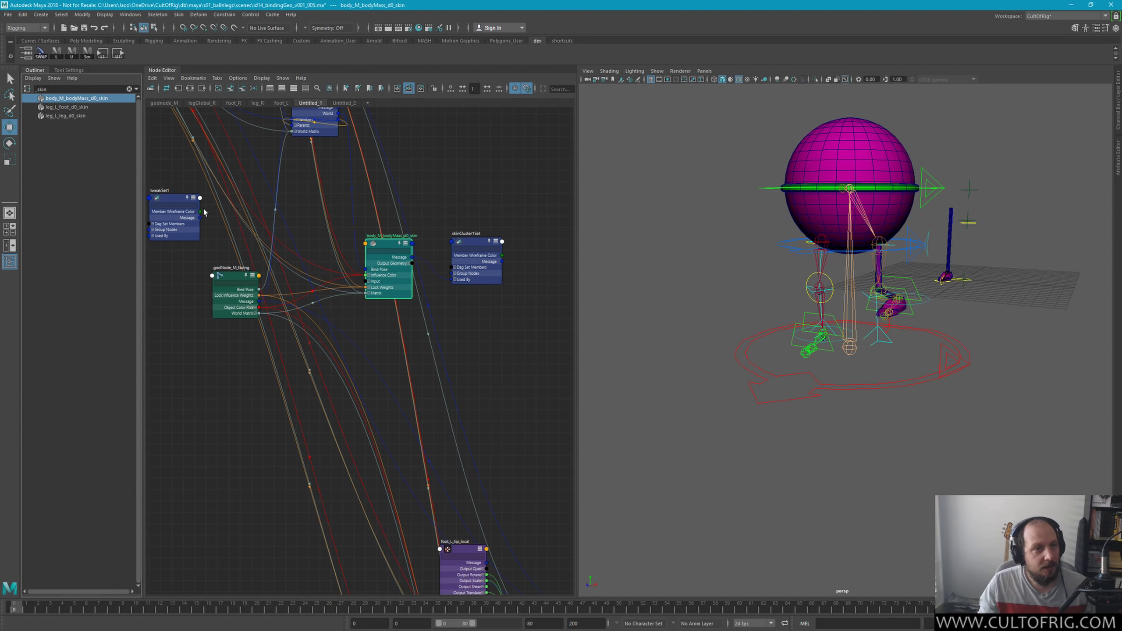
left_click(77, 115, "shift")
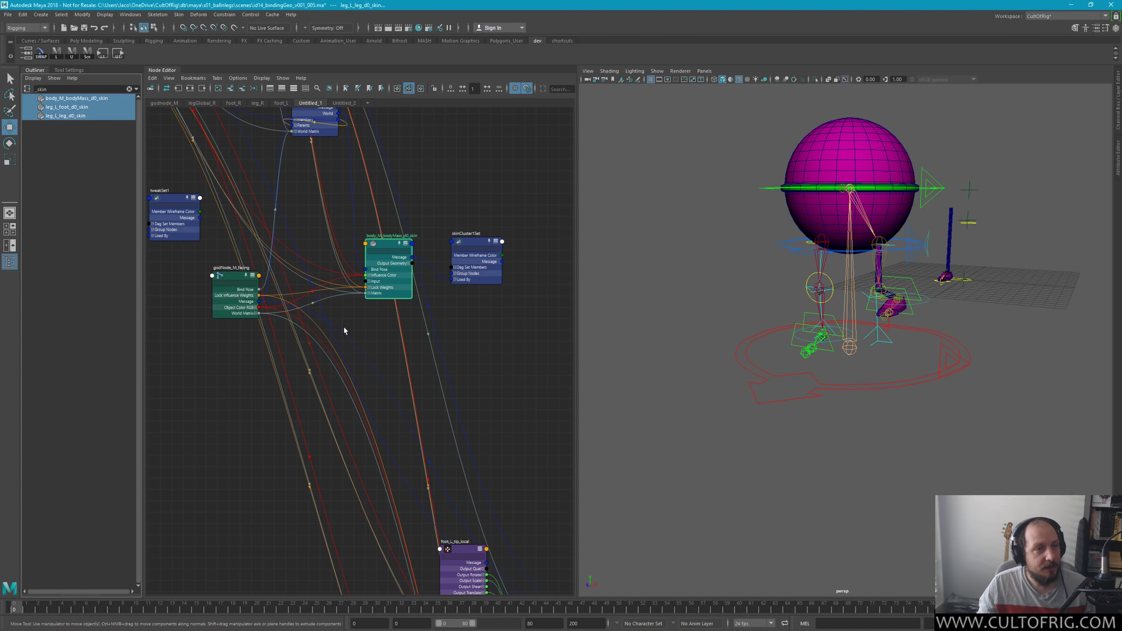
left_click(129, 89)
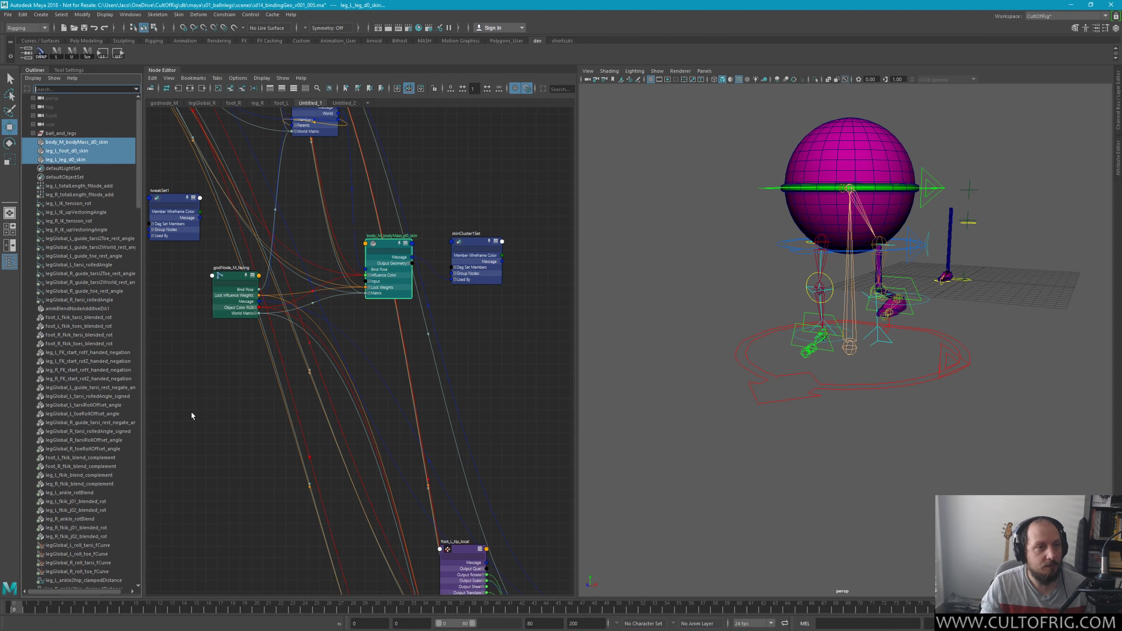
Step: Add the three selected skin nodes to ball_and_legs_bindings using the Namespace Editor
left_click(130, 14)
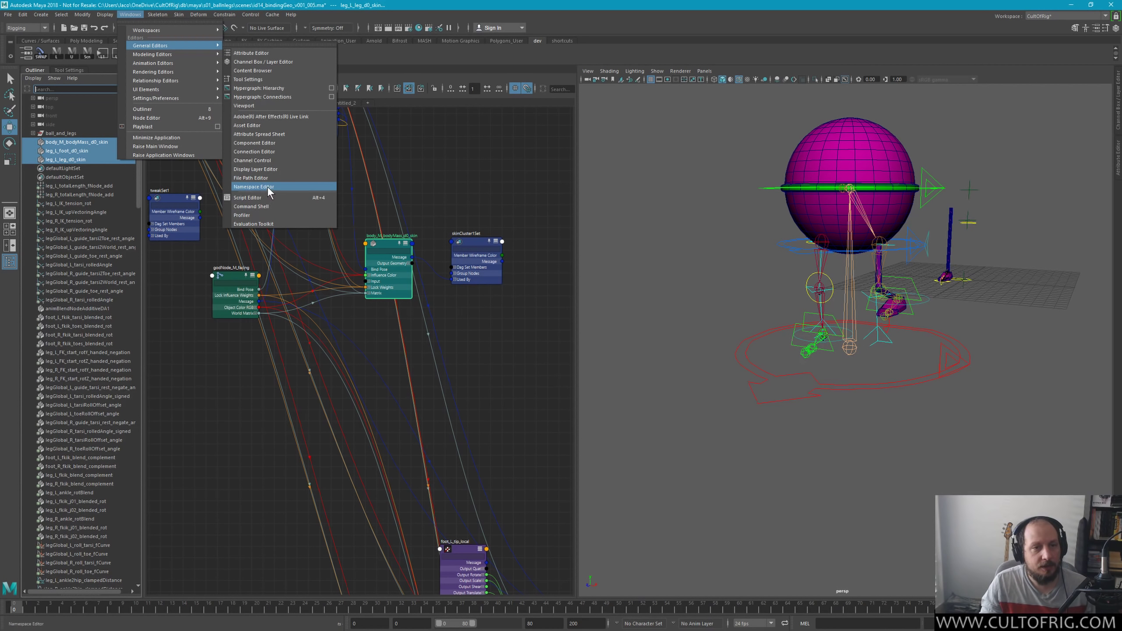
left_click(267, 186)
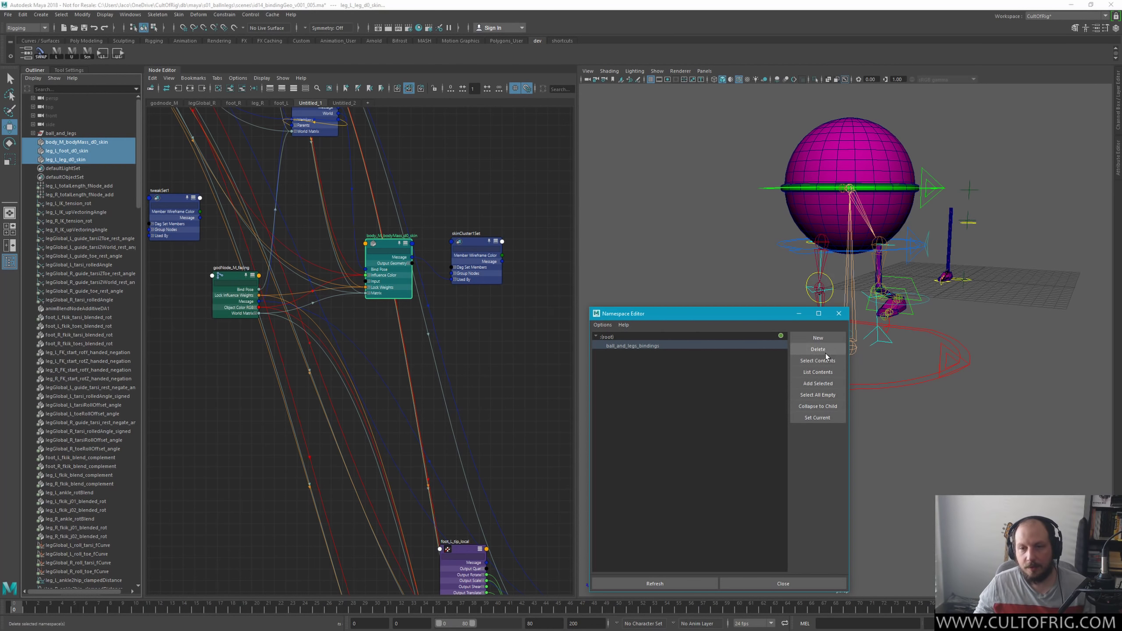
left_click(822, 384)
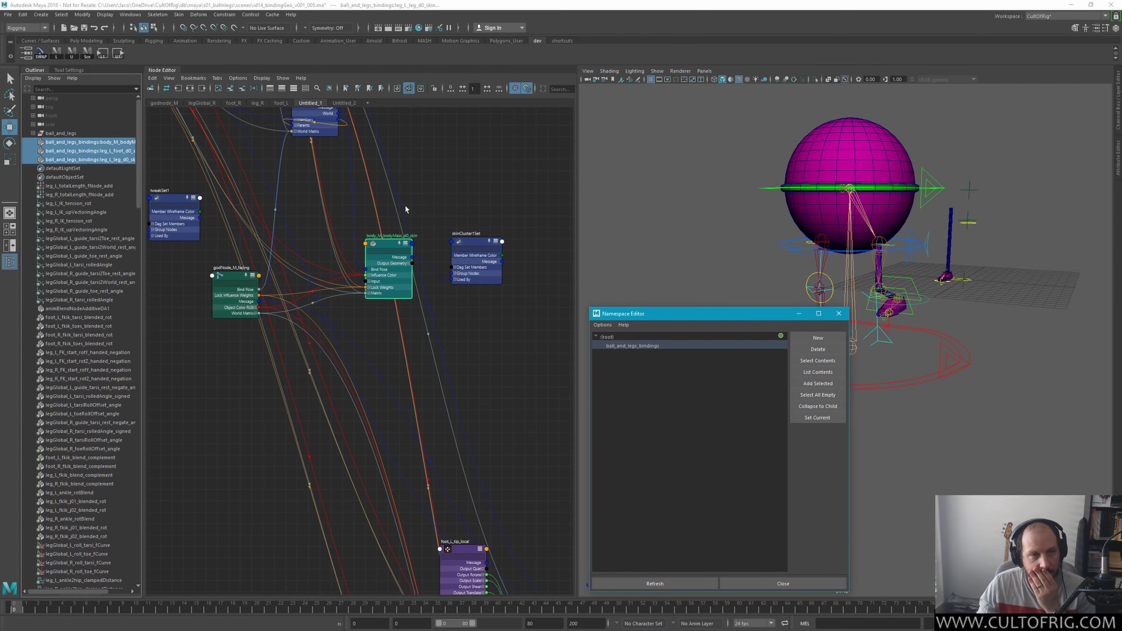
Step: Graph the selected skin clusters with their inputs and connected set nodes in a new tab
left_click(368, 103)
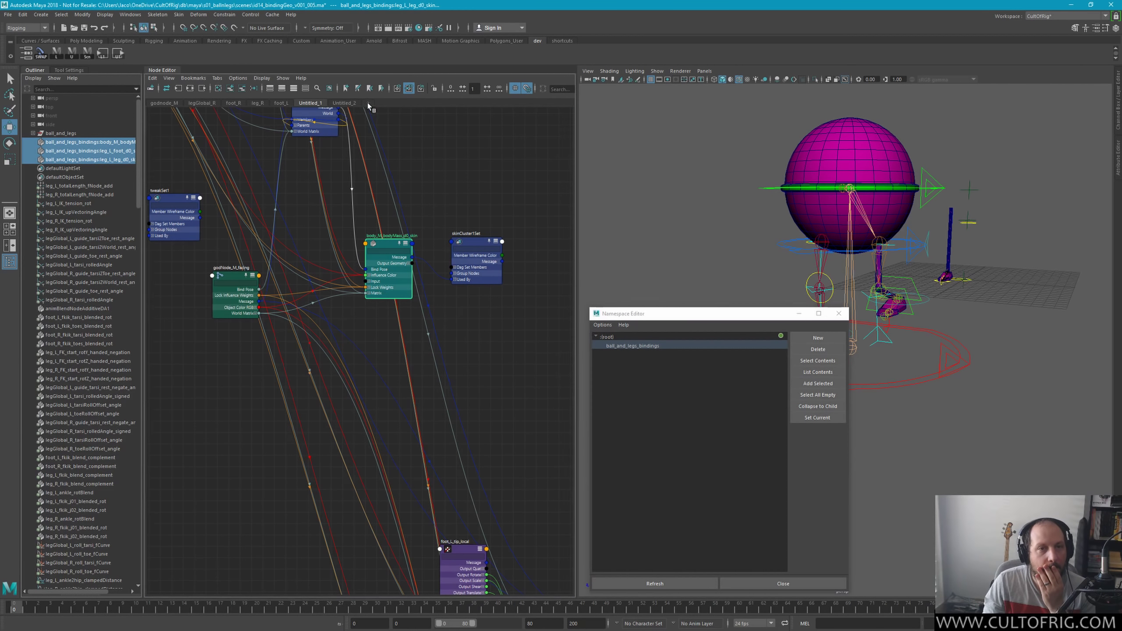
left_click(179, 88)
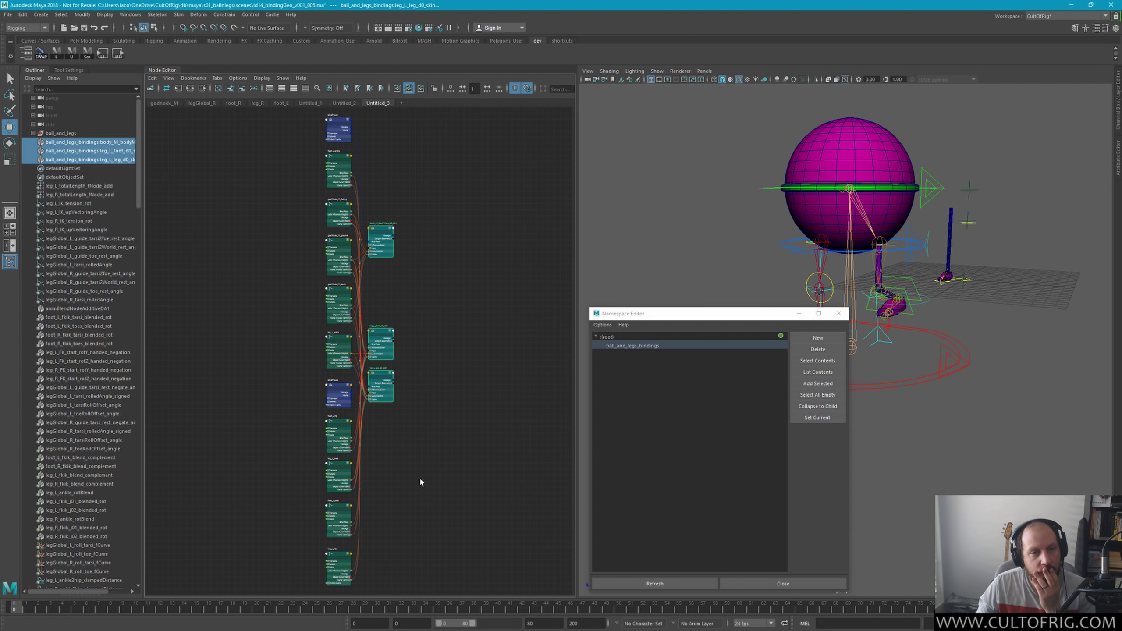
left_click(190, 88)
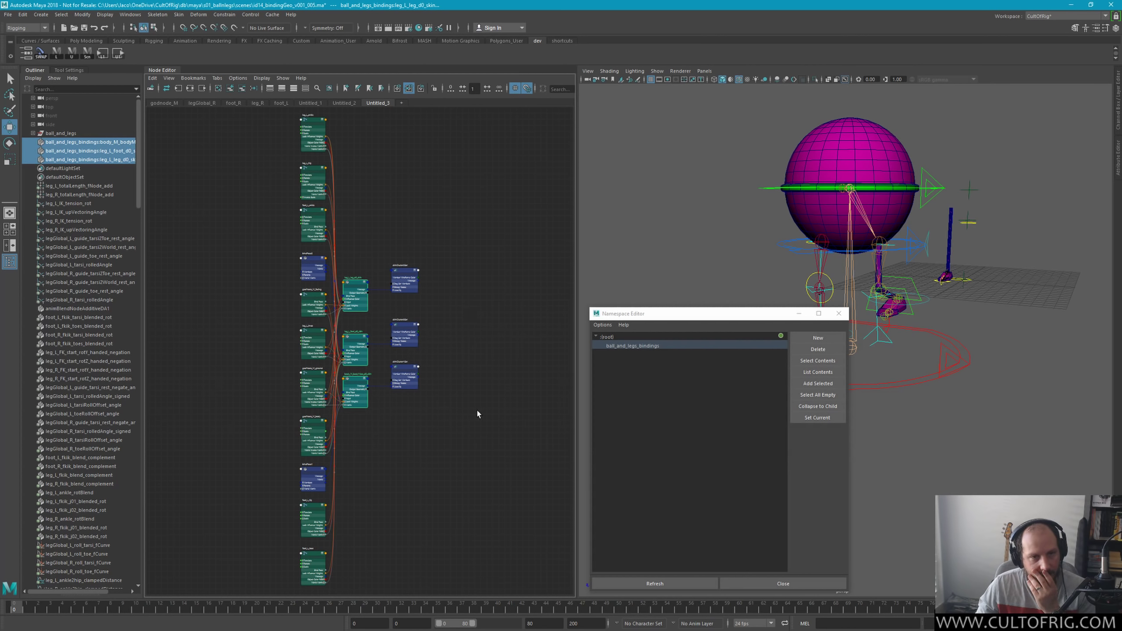
mouse_move(479, 402)
right_mouse_down("alt")
mouse_move(493, 431)
mouse_move(454, 445)
right_mouse_up("alt")
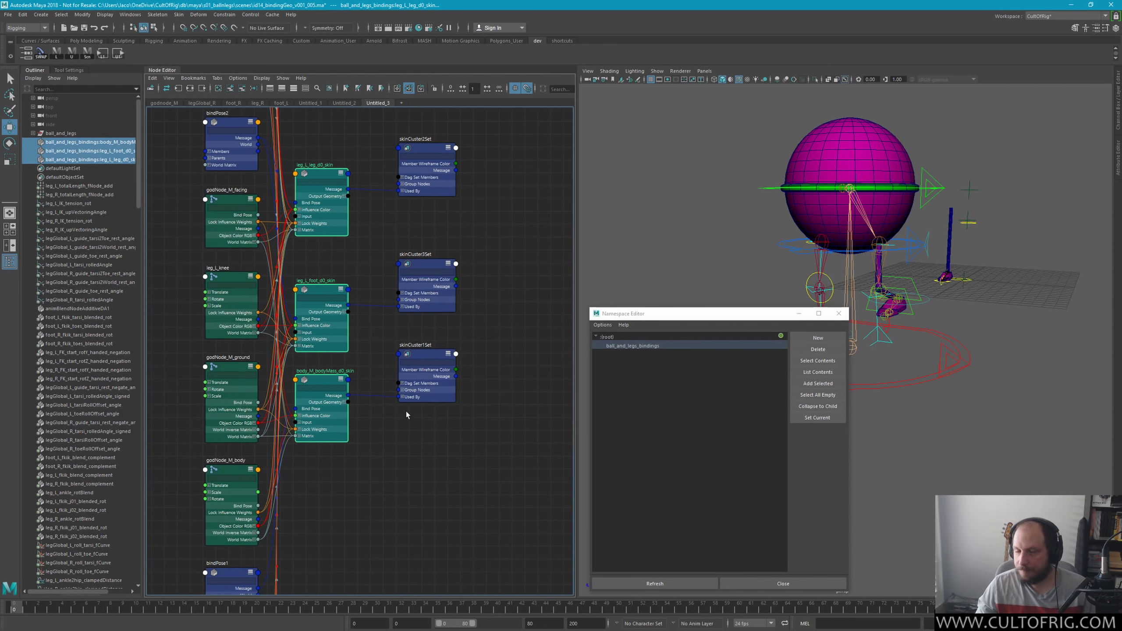
middle_click_drag(402, 273, 437, 441, "alt")
mouse_move(367, 224)
middle_mouse_down("alt")
mouse_move(401, 391)
mouse_move(362, 272)
middle_mouse_up("alt")
right_click_drag(433, 420, 459, 503, "alt")
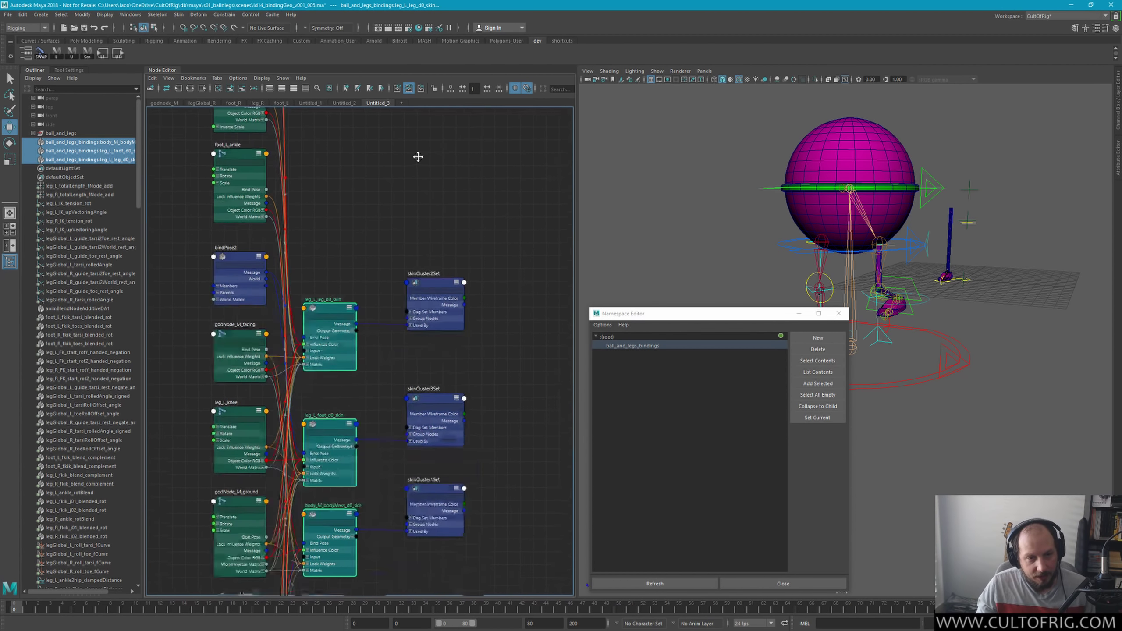
middle_click_drag(459, 502, 464, 259, "alt")
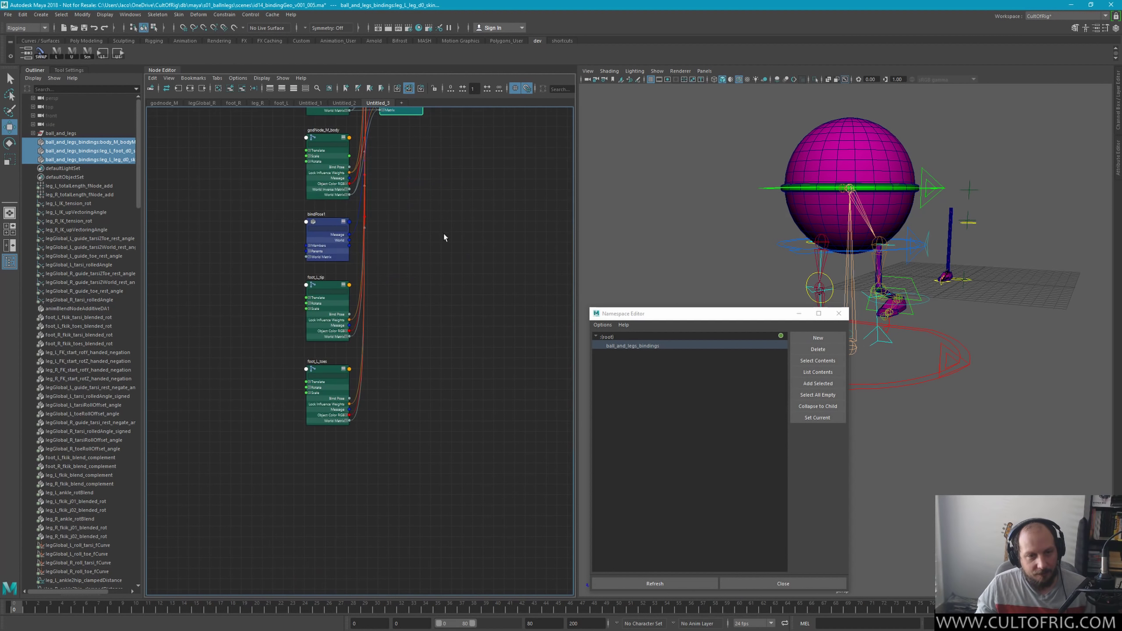
Step: Select bindPose2 and bindPose1 and check them alongside skinCluster2Set in the graph
middle_click_drag(443, 233, 401, 483, "alt")
left_click(292, 248, "shift")
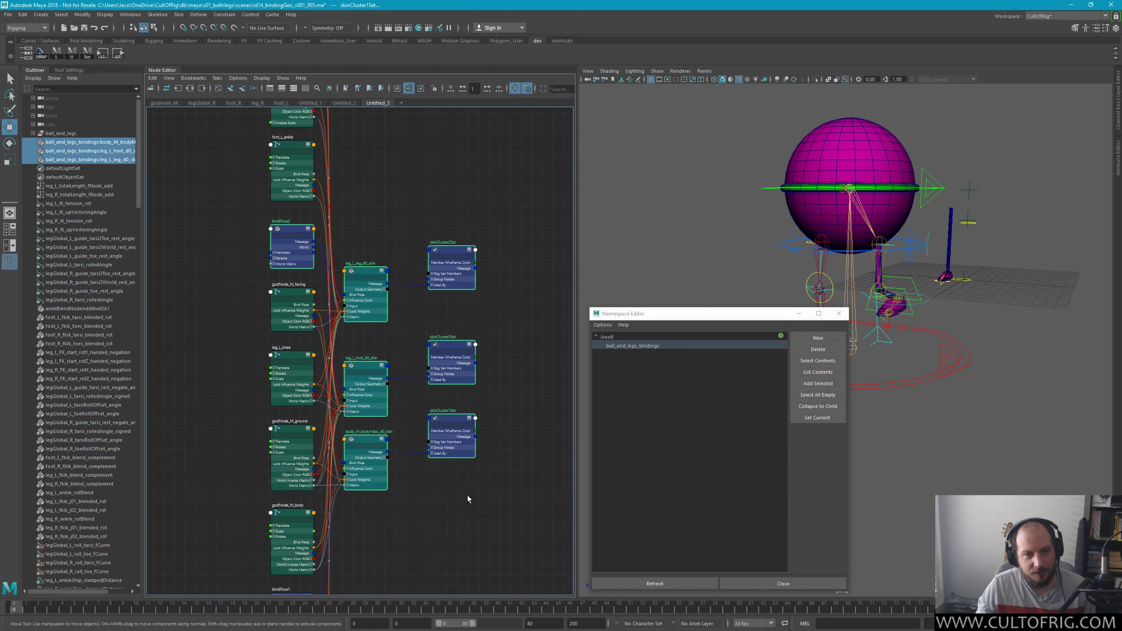
middle_click_drag(463, 494, 530, 284, "alt")
left_click(375, 400, "shift")
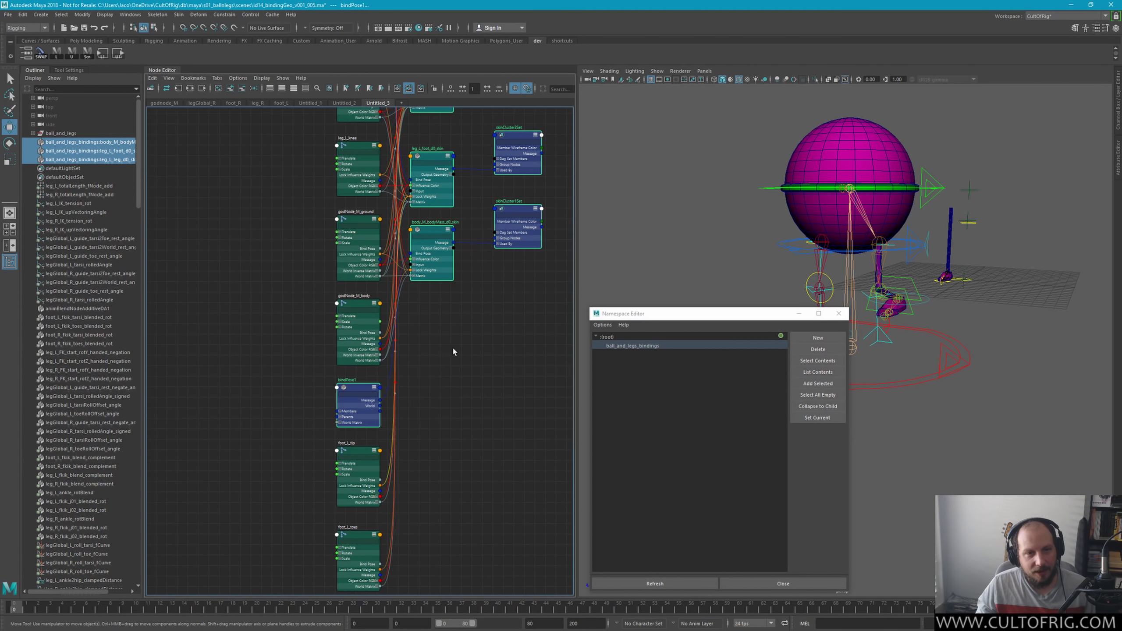
middle_click_drag(453, 351, 386, 489, "alt")
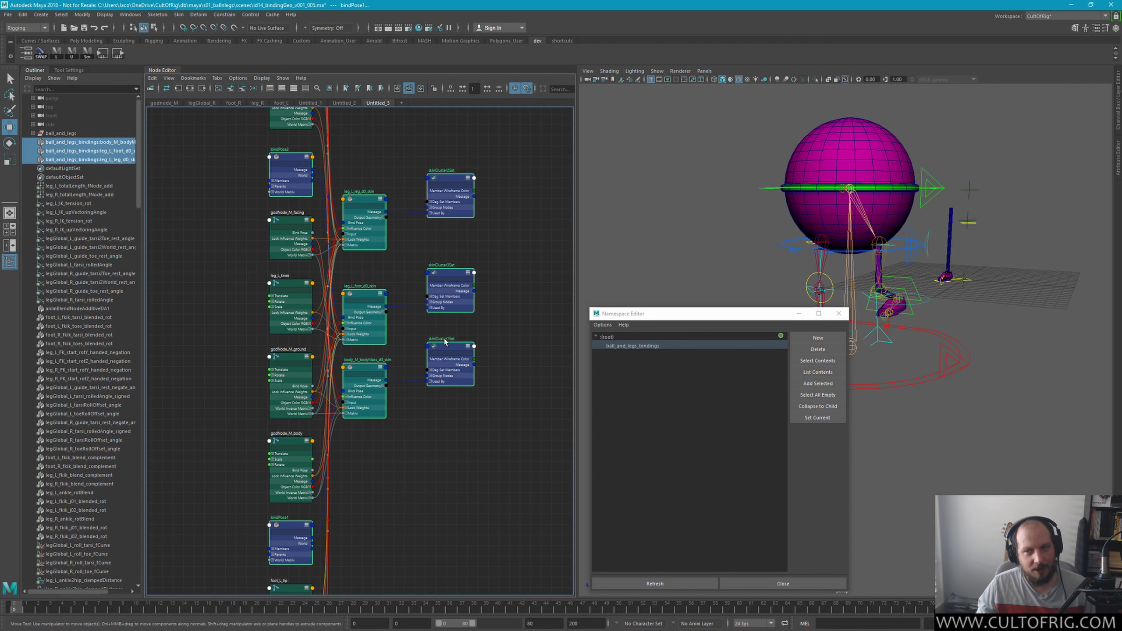
mouse_move(423, 123)
middle_mouse_down("alt")
mouse_move(426, 282)
mouse_move(383, 353)
middle_mouse_up("alt")
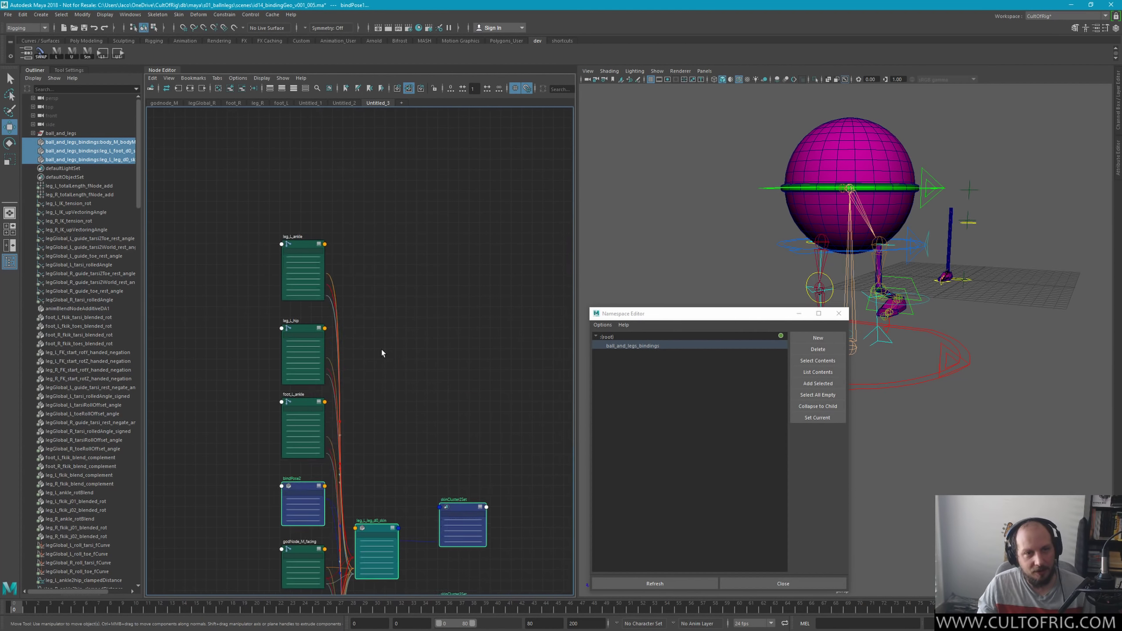
scroll(382, 353, "down", 2)
scroll(403, 263, "down", 2)
middle_click_drag(416, 397, 430, 356, "alt")
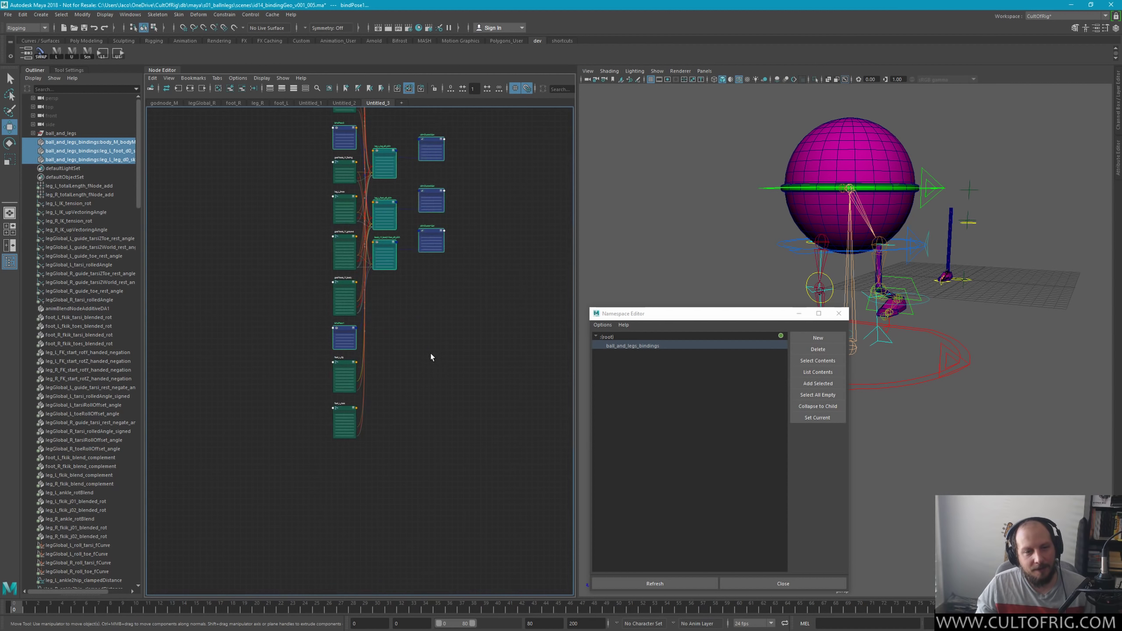
middle_click_drag(416, 421, 408, 360, "alt")
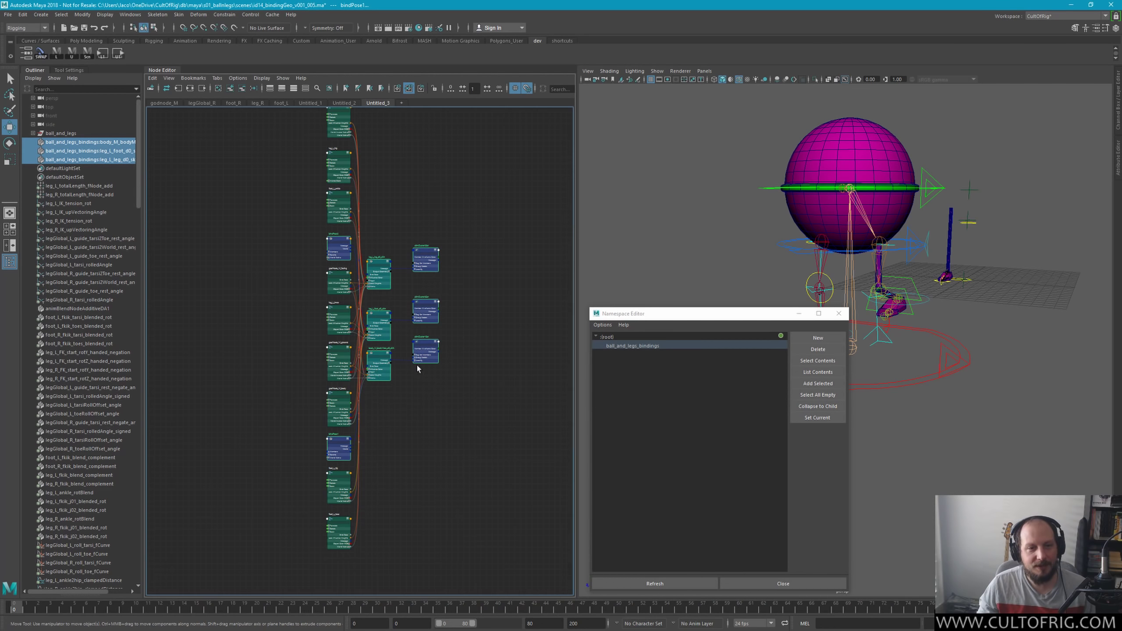
scroll(417, 365, "up", 3)
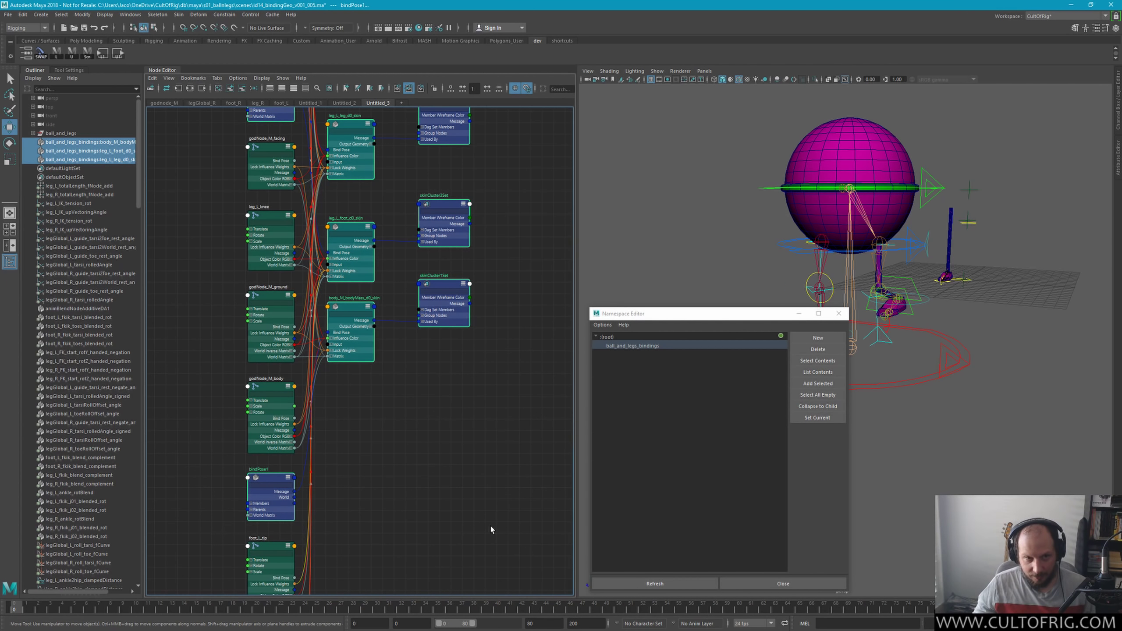
middle_click_drag(404, 407, 413, 468, "alt")
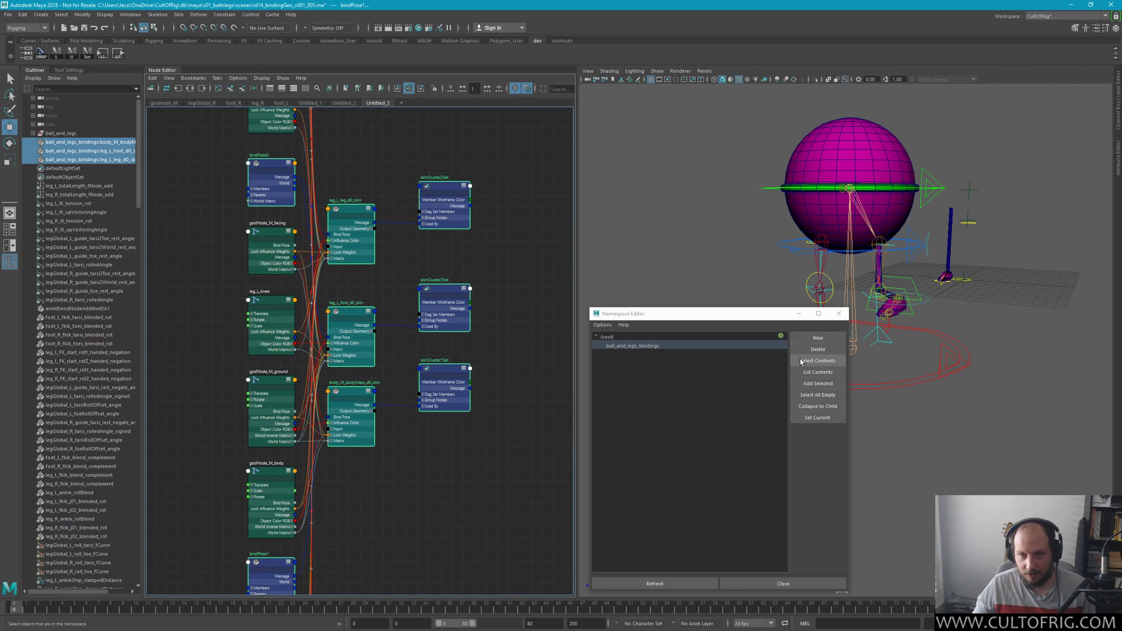
Step: Add the selected bind pose and set nodes to the ball_and_legs_bindings namespace
left_click(818, 383)
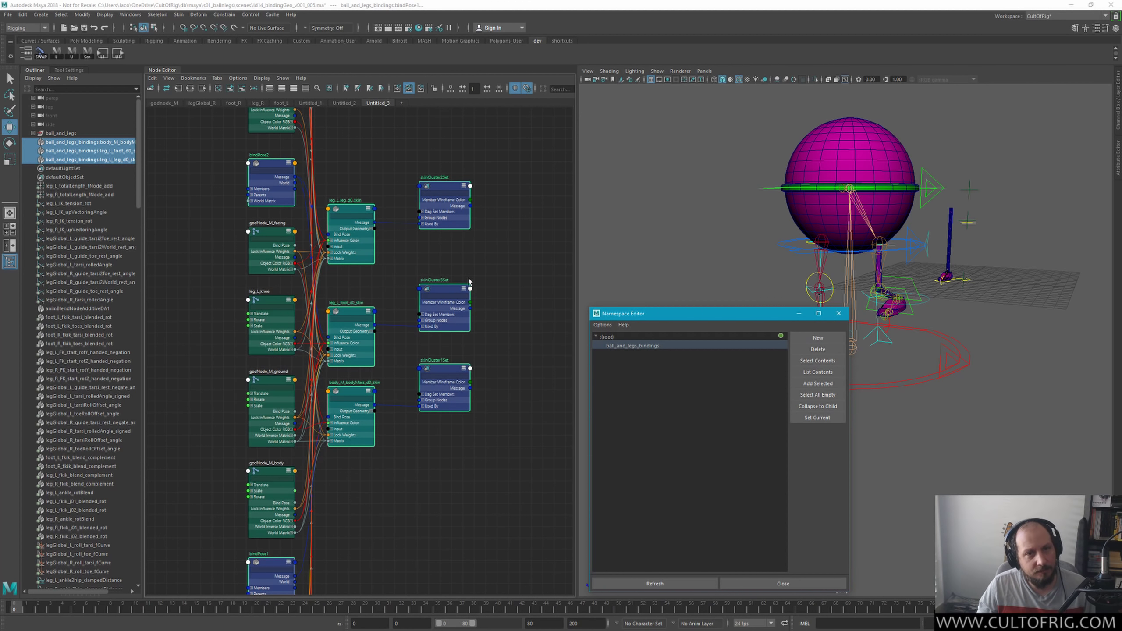
scroll(457, 244, "up", 2)
scroll(444, 235, "up", 1)
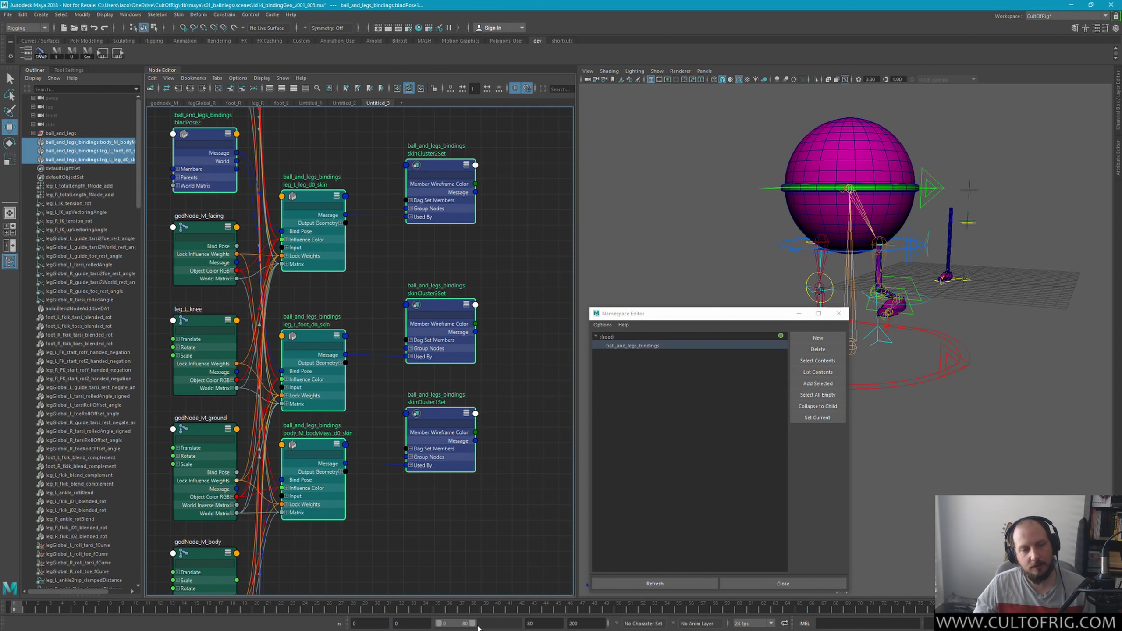
Step: Expand ball_and_legs and its bindings group in the Outliner down to godNode_M_ground
left_click(33, 133)
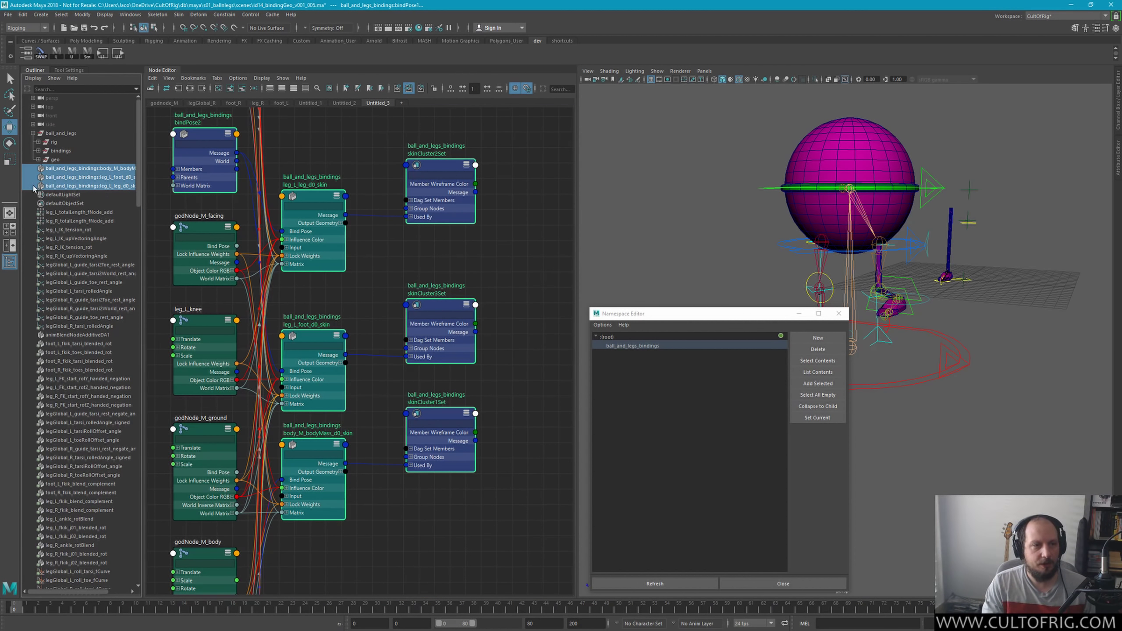
left_click(38, 150)
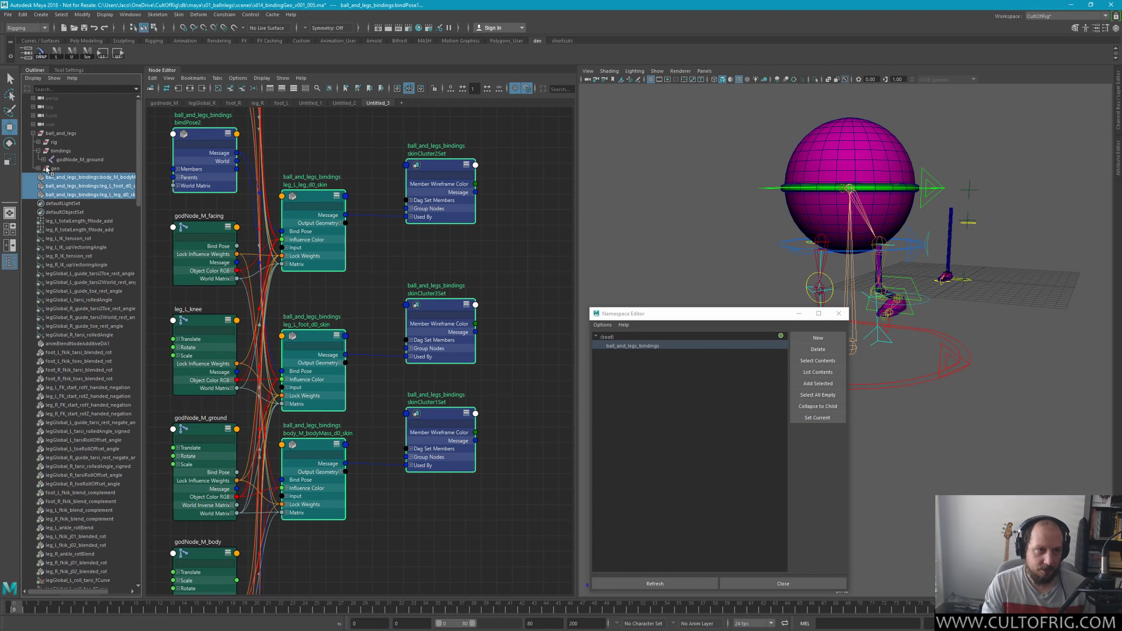
left_click(43, 160)
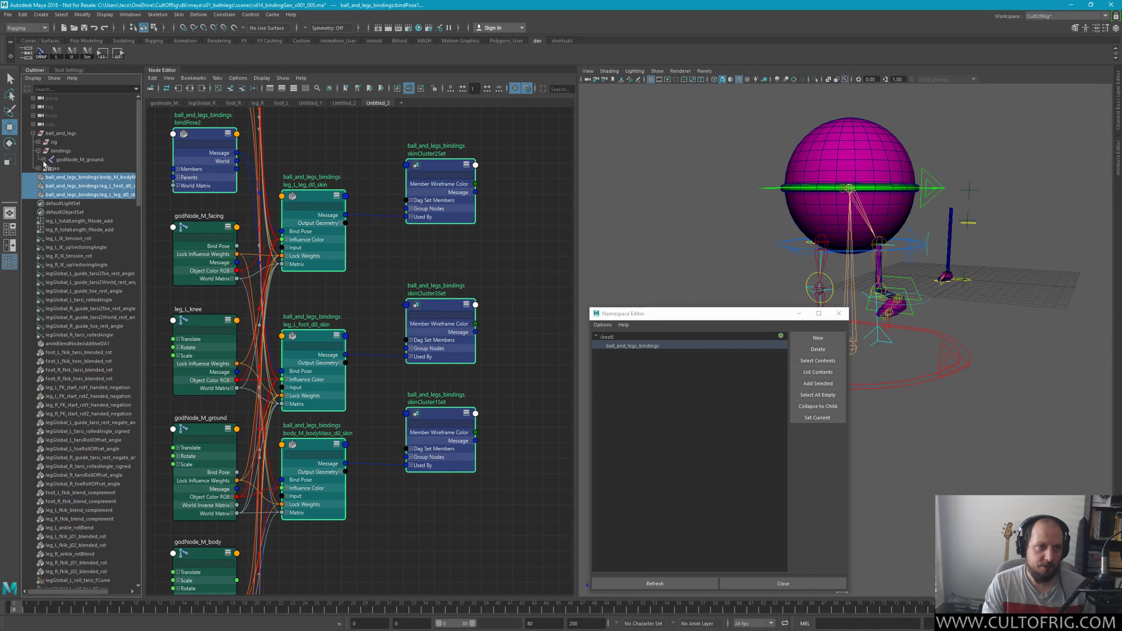
Step: Expand godNode_M_ground and select the joints from godNode_M_ground through foot_L_tip
left_click(44, 159, "shift")
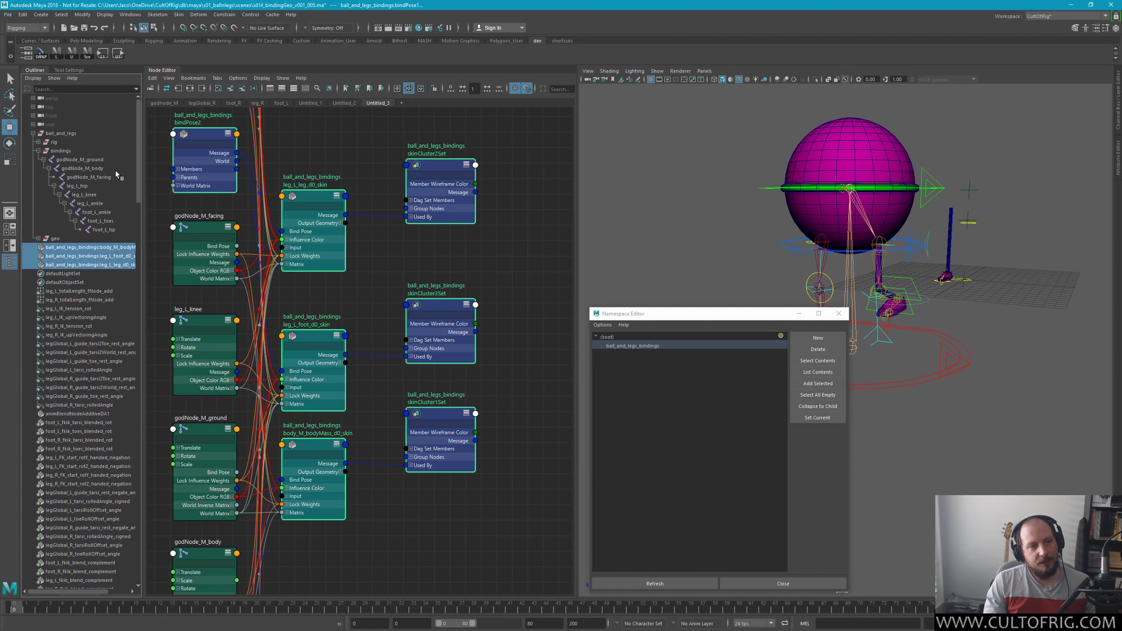
left_click(376, 189)
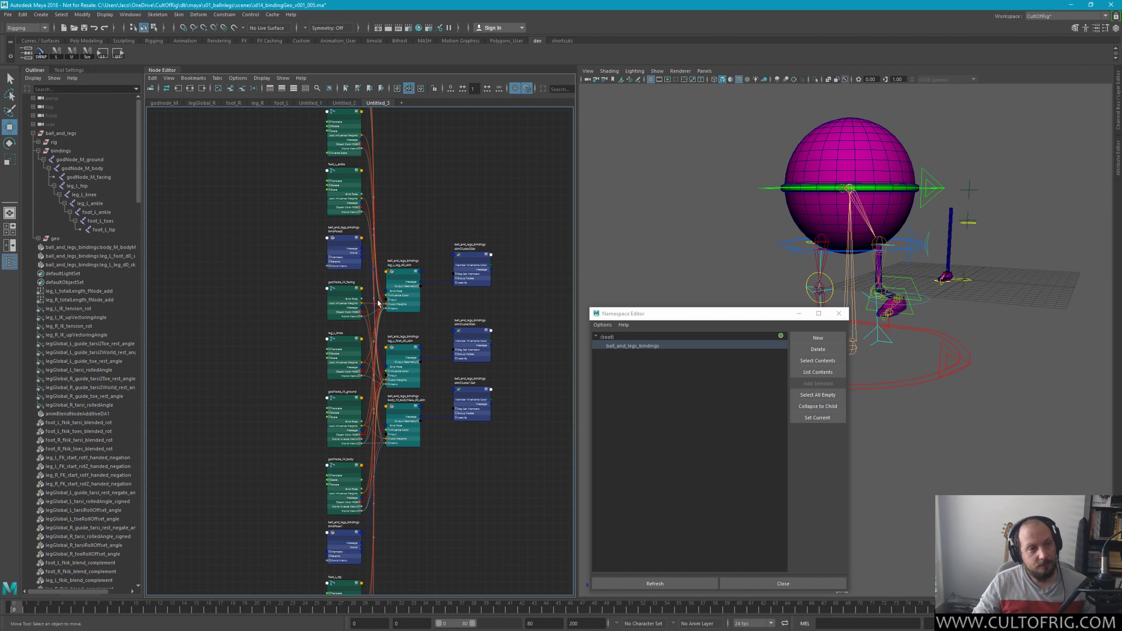
left_click(80, 160)
left_click(104, 229, "shift")
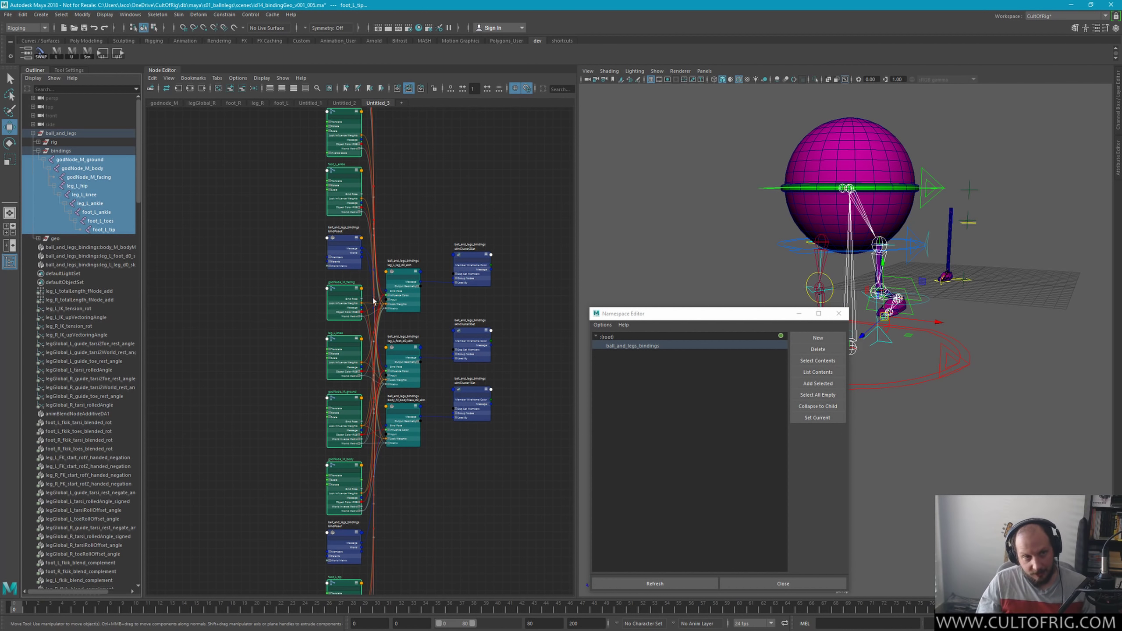
Step: Select the bindings group together with its parent ball_and_legs group
left_click(74, 150)
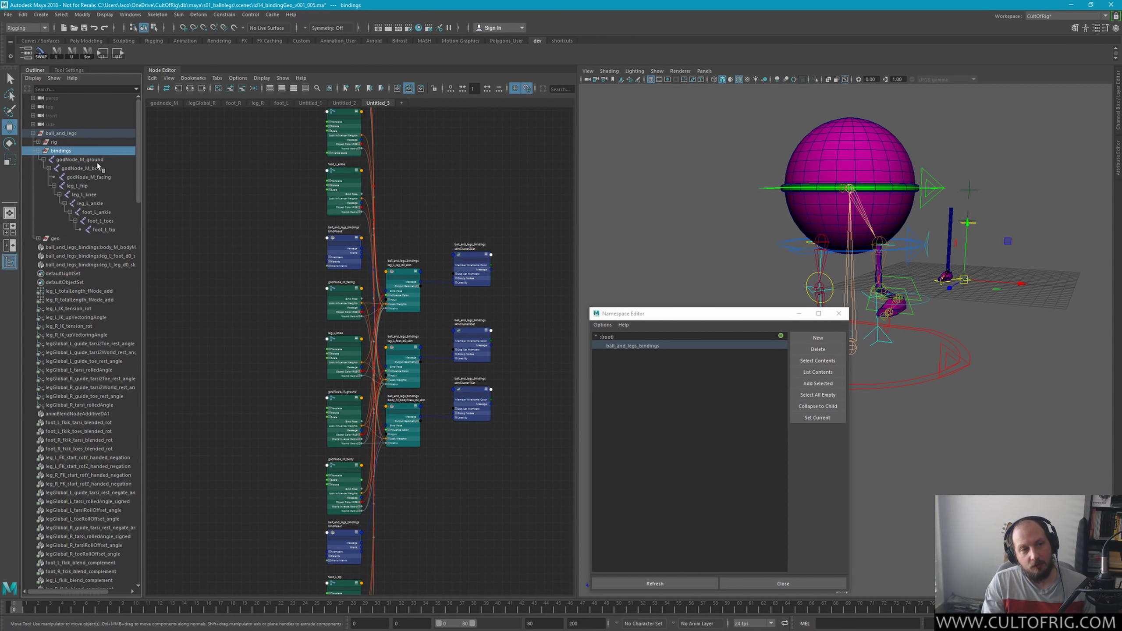
middle_click_drag(78, 151, 67, 152)
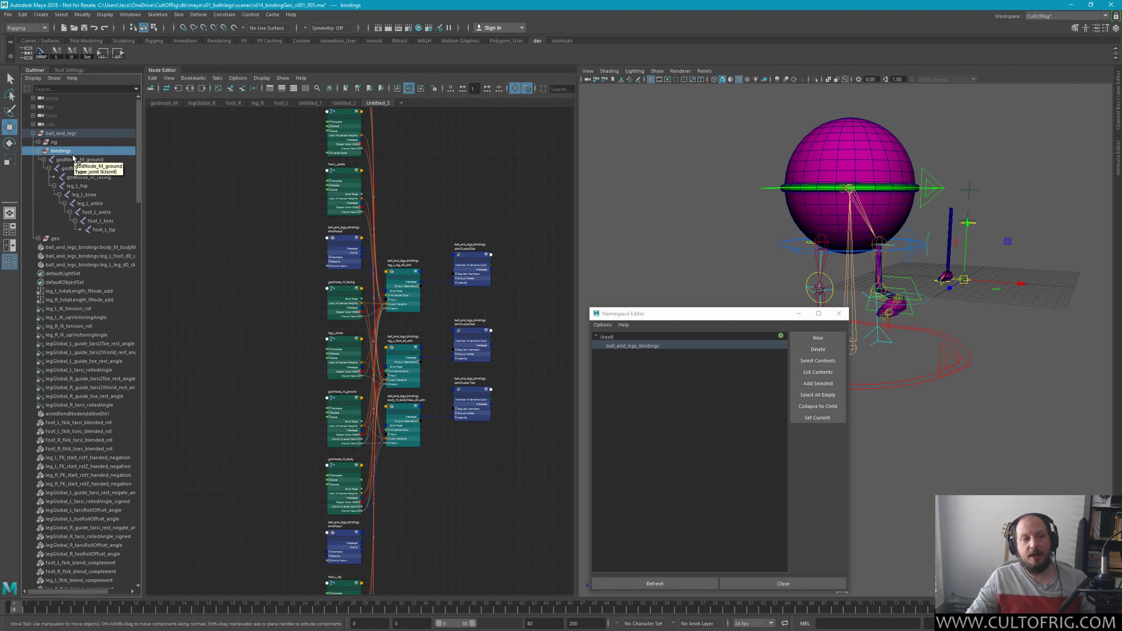
key("Up")
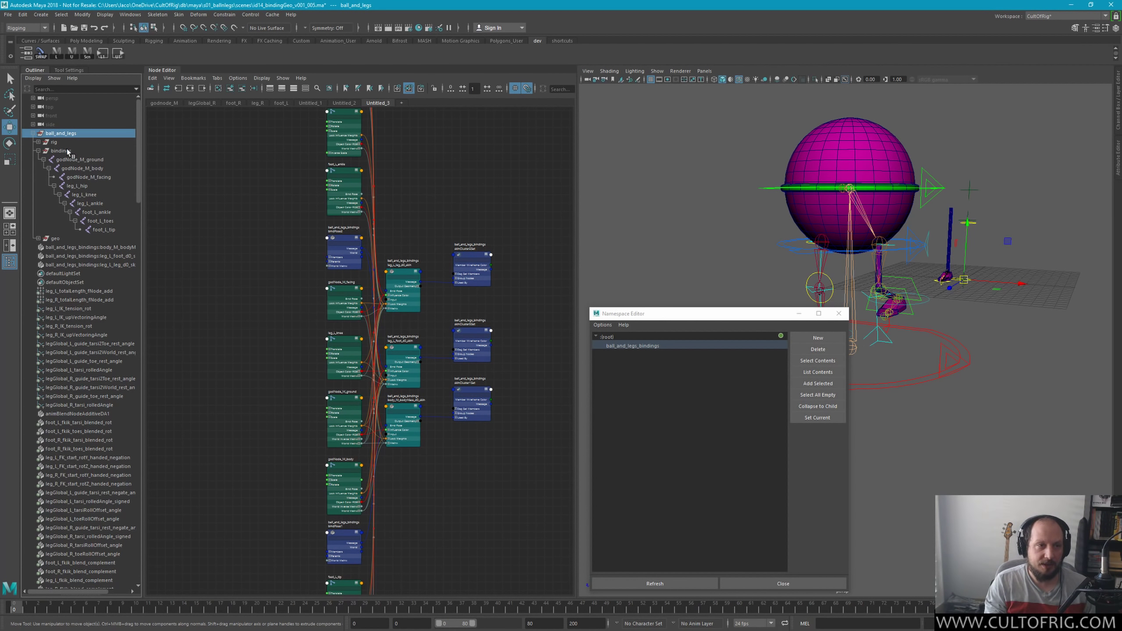
left_click(67, 151, "ctrl")
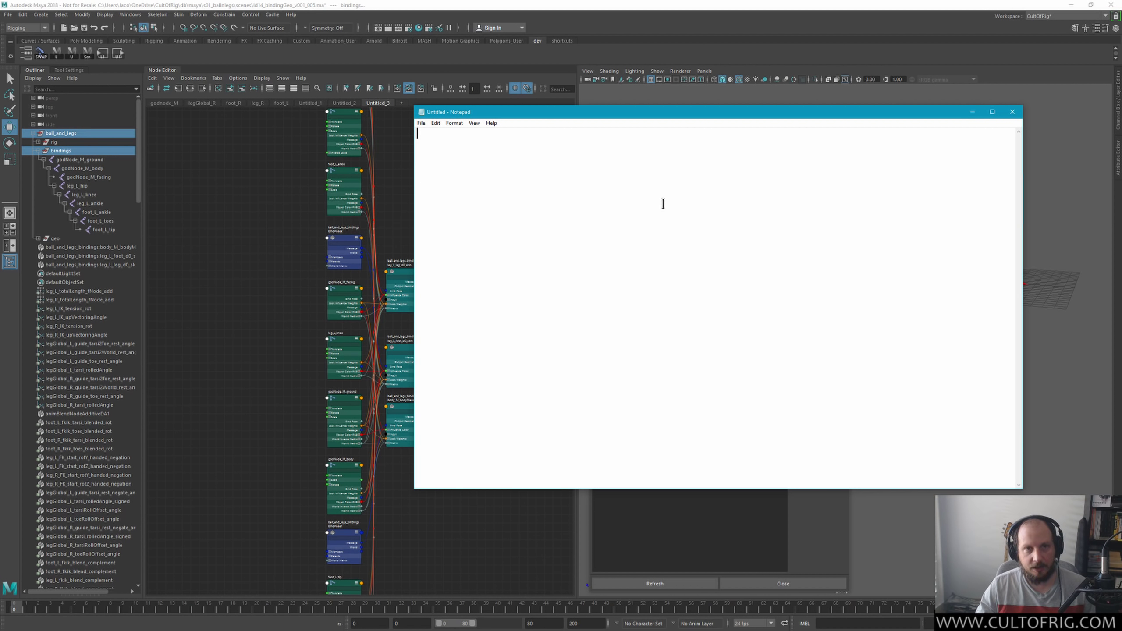
Step: Discard the 'char' Notepad note without saving and return to the Mischief canvas
type("char")
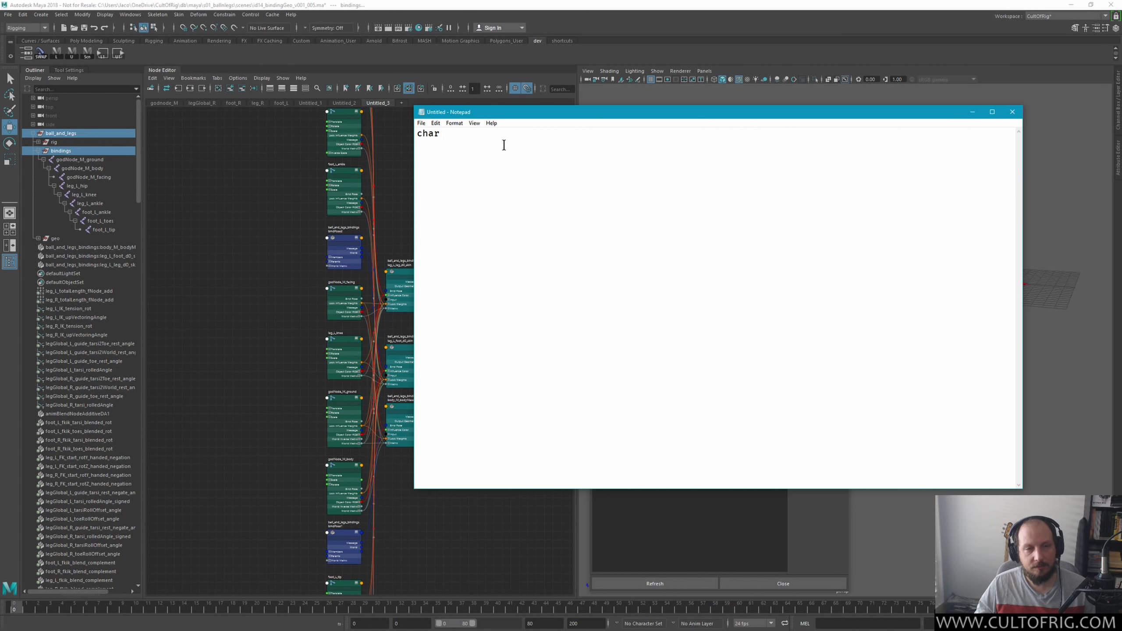
left_click(1012, 111)
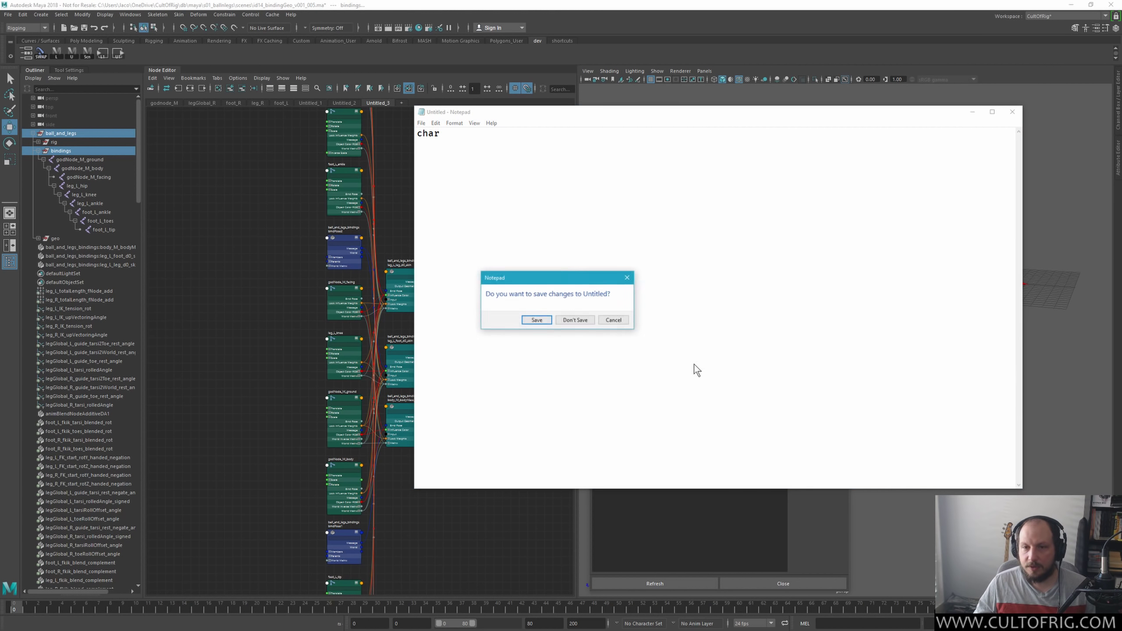
left_click(566, 322)
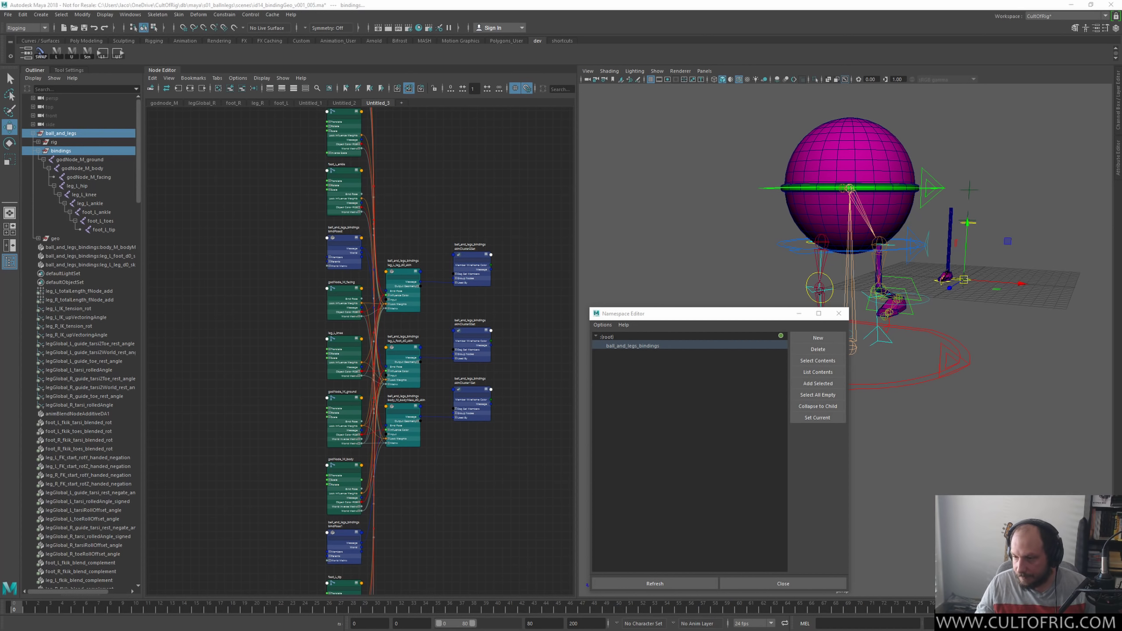
key("alt+Tab")
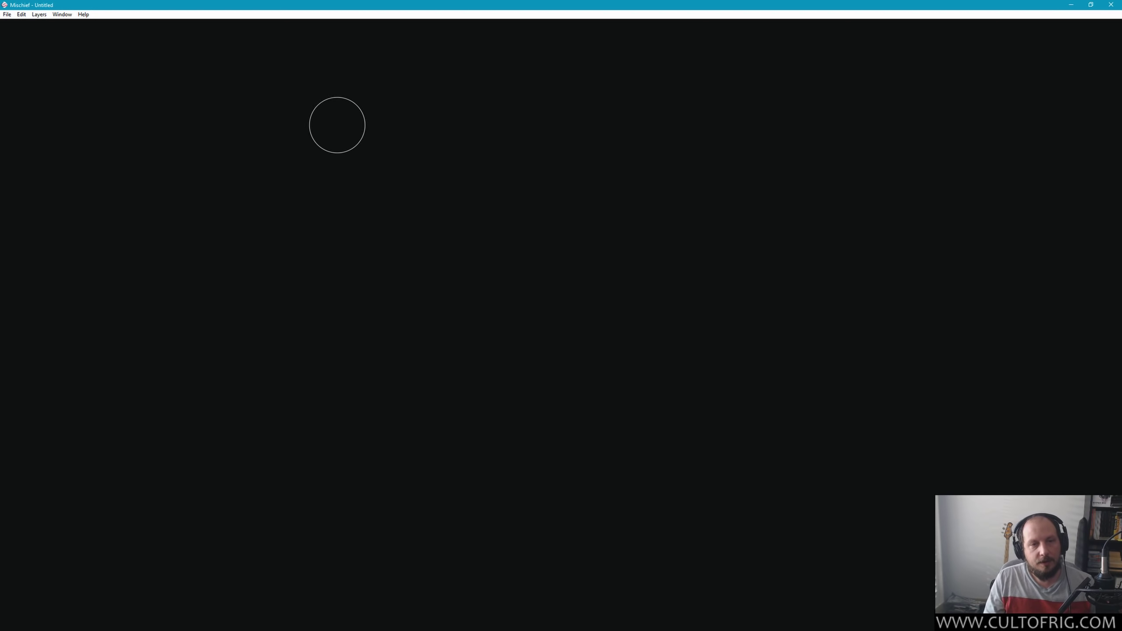
Step: Sketch two bracket pairs labelled 'bnl' and 'bind', undoing a stray stroke
mouse_move(314, 123)
left_mouse_down()
mouse_move(319, 197)
mouse_move(348, 138)
left_mouse_up()
left_click_drag(319, 196, 362, 194)
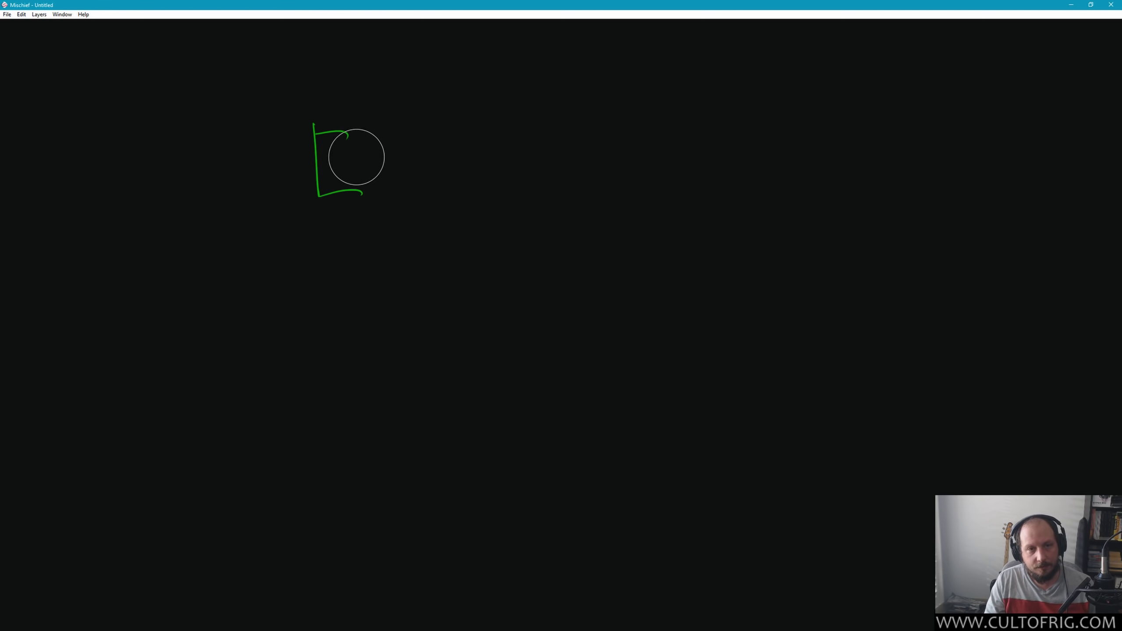
mouse_move(366, 141)
left_mouse_down()
mouse_move(375, 173)
mouse_move(422, 166)
mouse_move(453, 179)
left_mouse_up()
left_click_drag(473, 132, 504, 192)
mouse_move(565, 140)
left_mouse_down()
mouse_move(587, 139)
mouse_move(567, 183)
mouse_move(605, 186)
left_mouse_up()
left_click_drag(717, 139, 742, 135)
mouse_move(738, 137)
left_mouse_down()
mouse_move(741, 176)
mouse_move(709, 188)
left_mouse_up()
left_click_drag(607, 148, 620, 170)
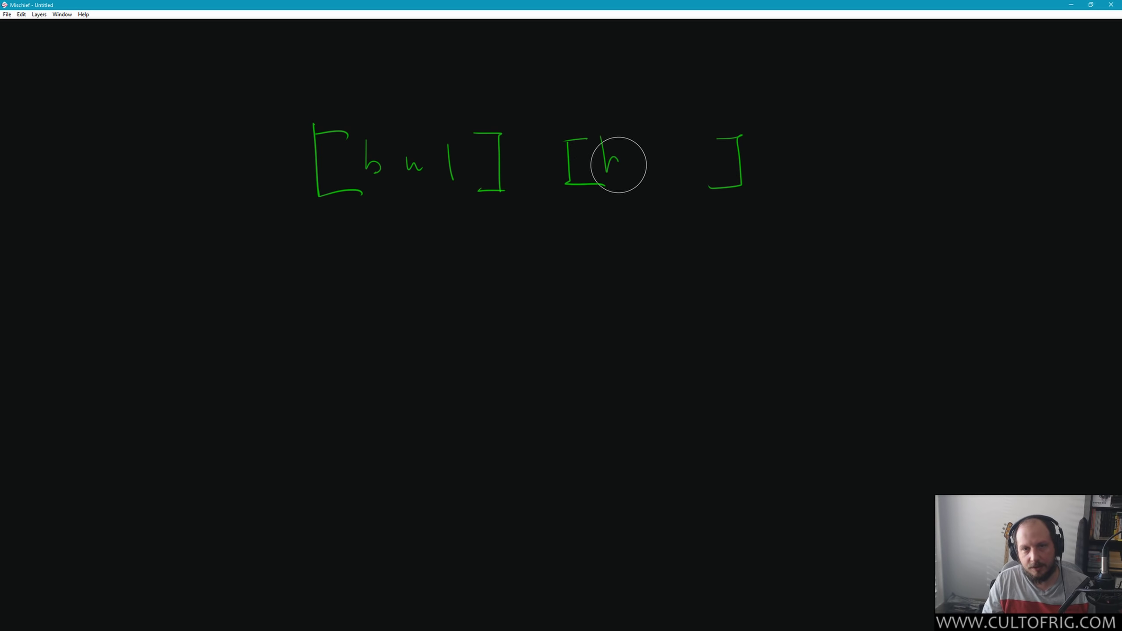
key("ctrl+z")
mouse_move(603, 123)
left_mouse_down()
mouse_move(604, 171)
mouse_move(664, 165)
left_mouse_up()
left_click(631, 140)
left_click_drag(671, 160, 682, 167)
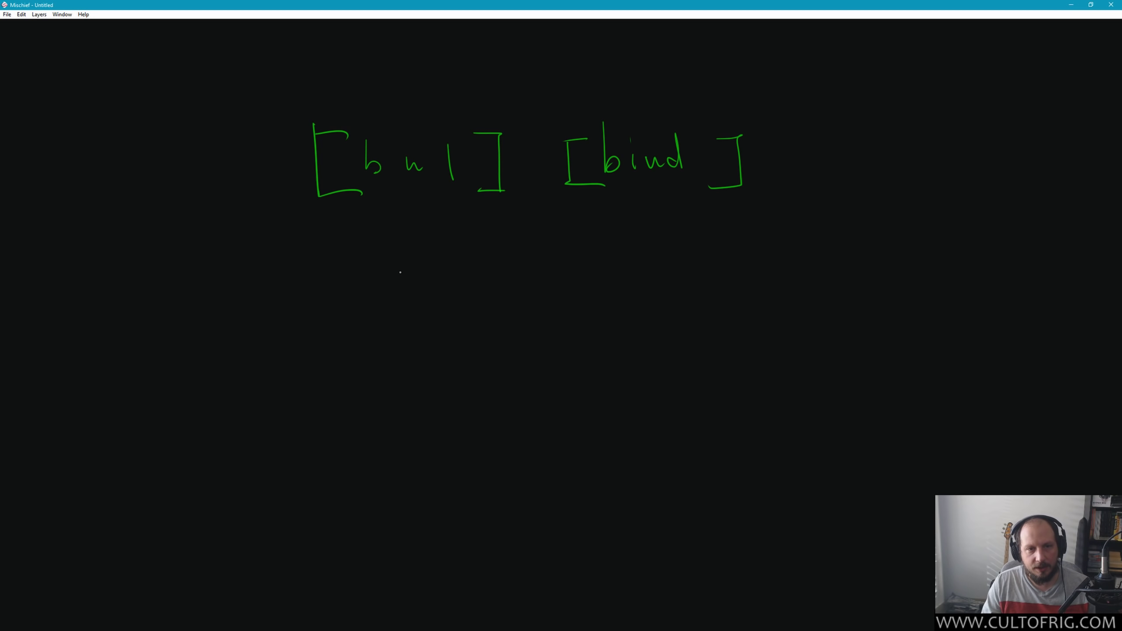
Step: Write A and B under the brackets with a dividing line between them
left_click_drag(400, 272, 418, 274)
left_click_drag(399, 261, 419, 259)
left_click_drag(627, 236, 634, 264)
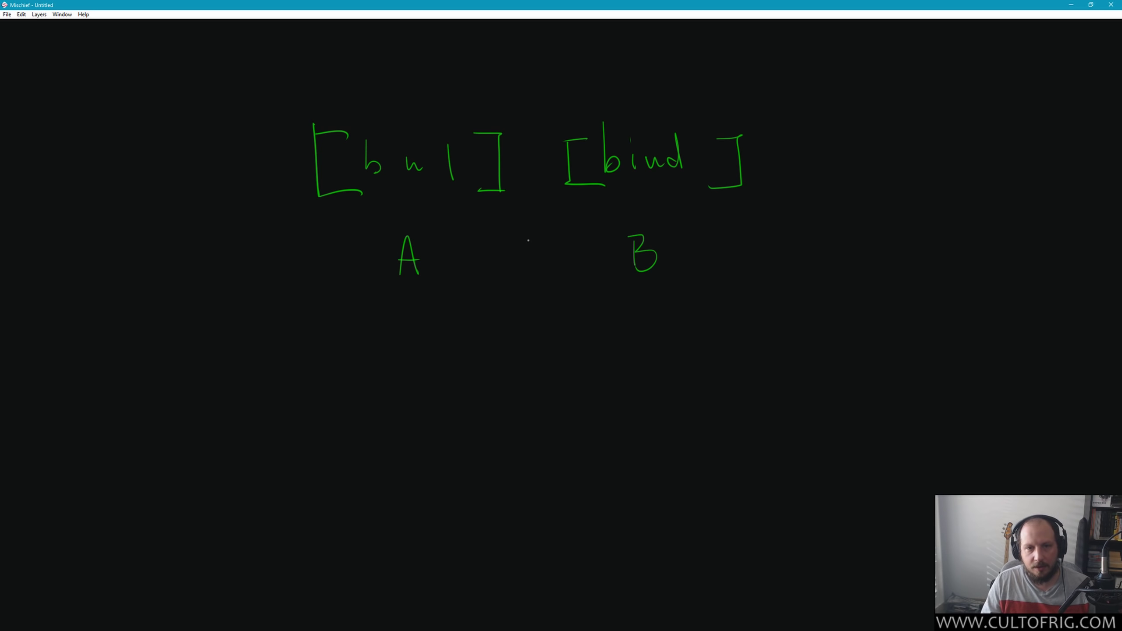
left_click_drag(527, 215, 534, 300)
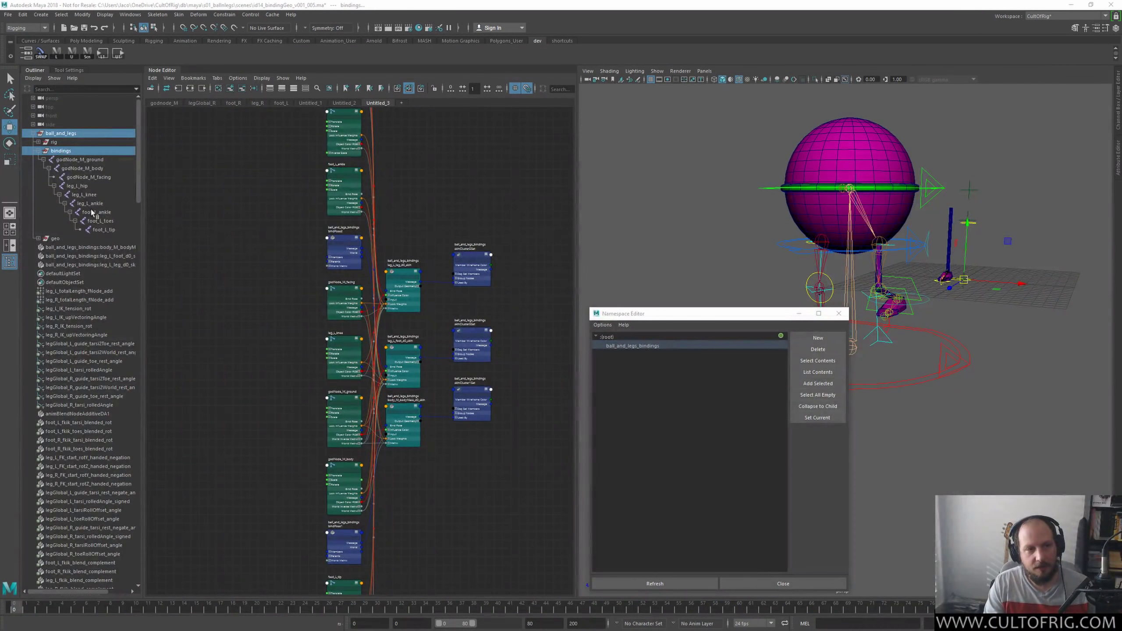
left_click(64, 153)
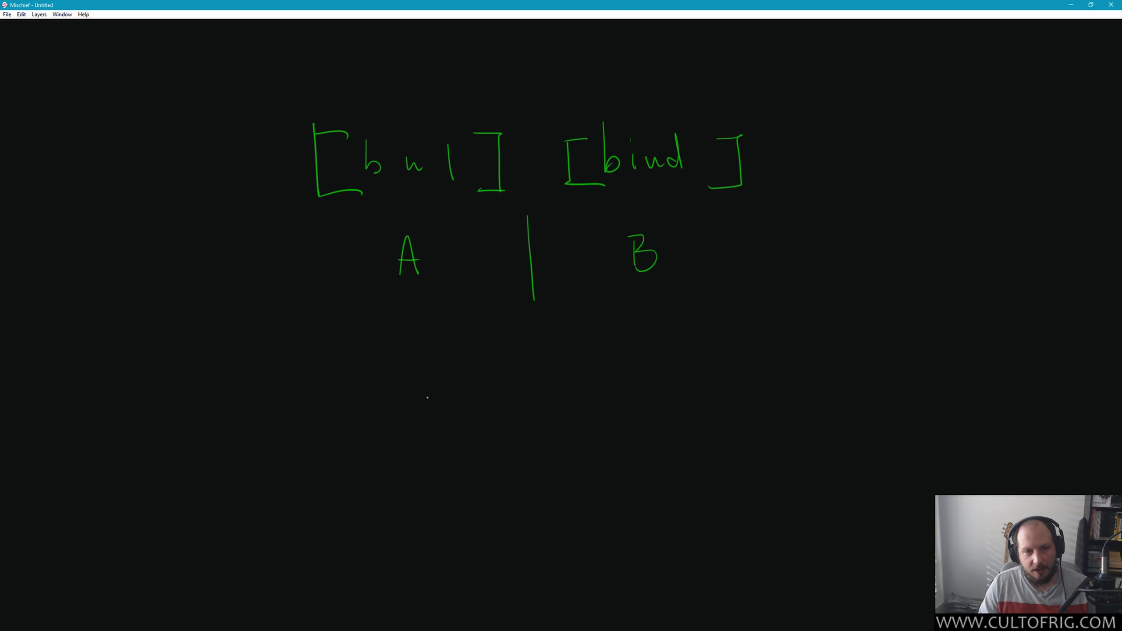
Step: Write 'A + B +' on the line below the A | B split
left_click_drag(413, 421, 436, 418)
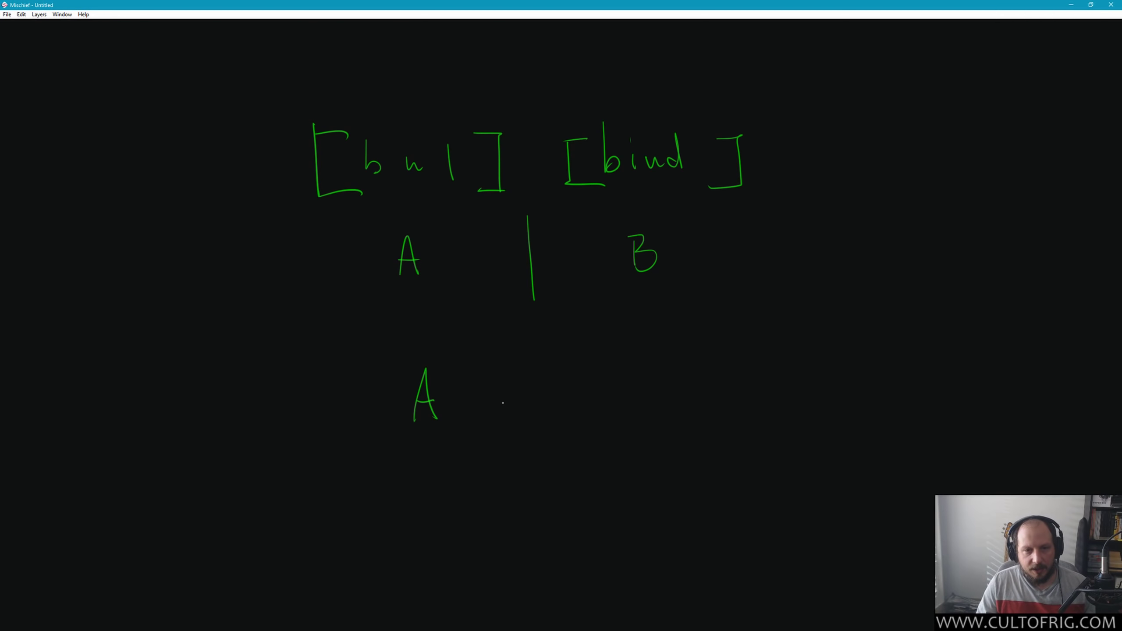
left_click_drag(485, 397, 497, 396)
left_click_drag(498, 383, 499, 407)
left_click_drag(552, 376, 557, 411)
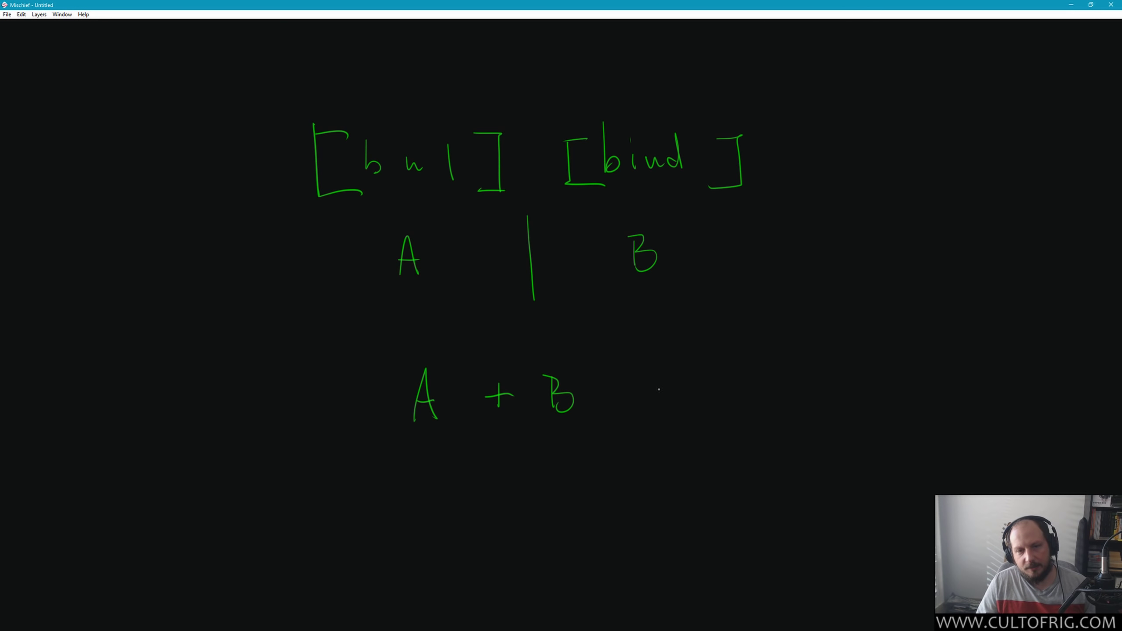
left_click_drag(635, 385, 635, 409)
left_click_drag(626, 396, 636, 399)
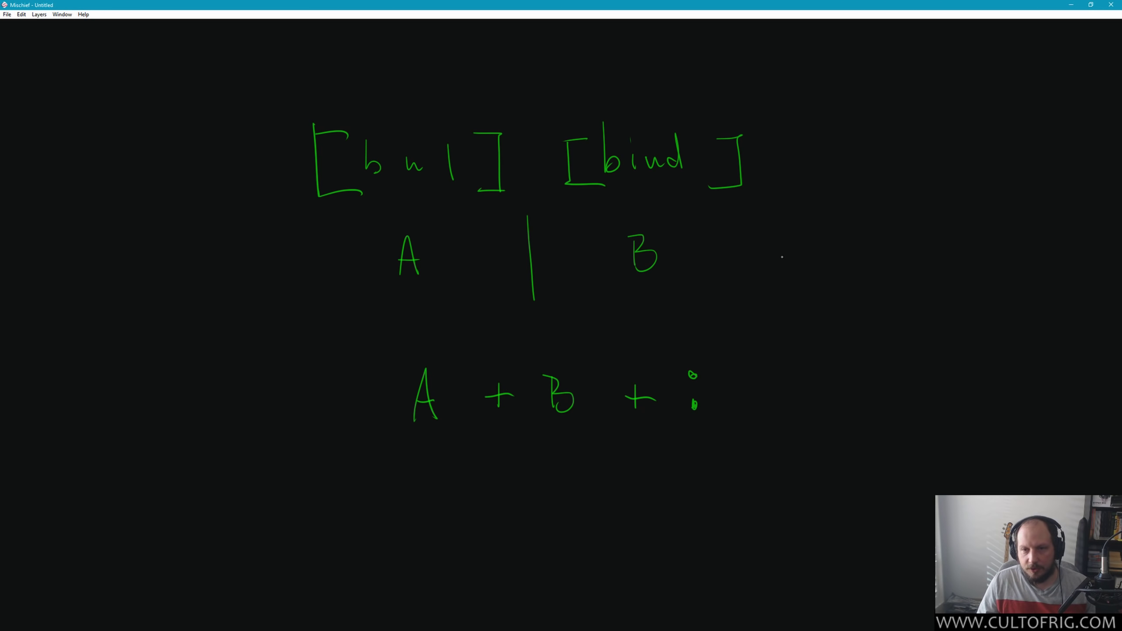
Step: Draw arrows to 'DAG' after A | B and 'DG' after A + B +
left_click_drag(756, 249, 790, 246)
mouse_move(753, 260)
left_mouse_down()
mouse_move(778, 256)
mouse_move(777, 273)
left_mouse_up()
left_click_drag(853, 228, 855, 255)
mouse_move(882, 253)
left_mouse_down()
mouse_move(892, 223)
mouse_move(899, 254)
left_mouse_up()
left_click_drag(885, 241, 896, 240)
mouse_move(927, 225)
left_mouse_down()
mouse_move(923, 255)
mouse_move(935, 252)
left_mouse_up()
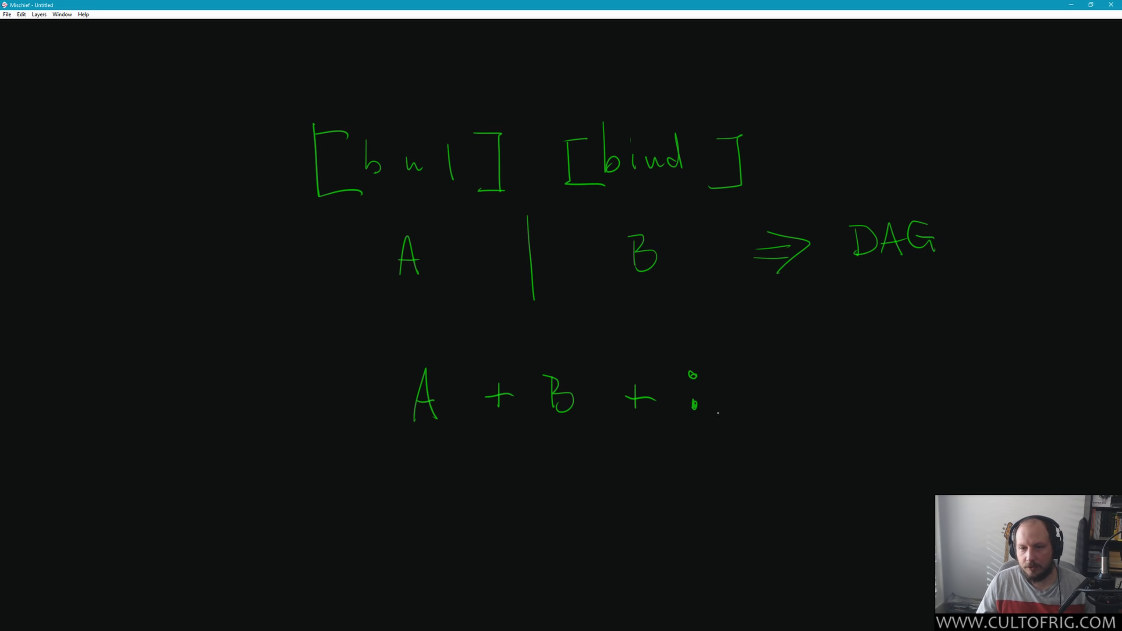
left_click_drag(779, 381, 810, 376)
mouse_move(776, 400)
left_mouse_down()
mouse_move(808, 393)
mouse_move(795, 415)
left_mouse_up()
mouse_move(869, 379)
left_mouse_down()
mouse_move(903, 363)
mouse_move(871, 399)
left_mouse_up()
key("ctrl+z")
left_click_drag(924, 366, 930, 395)
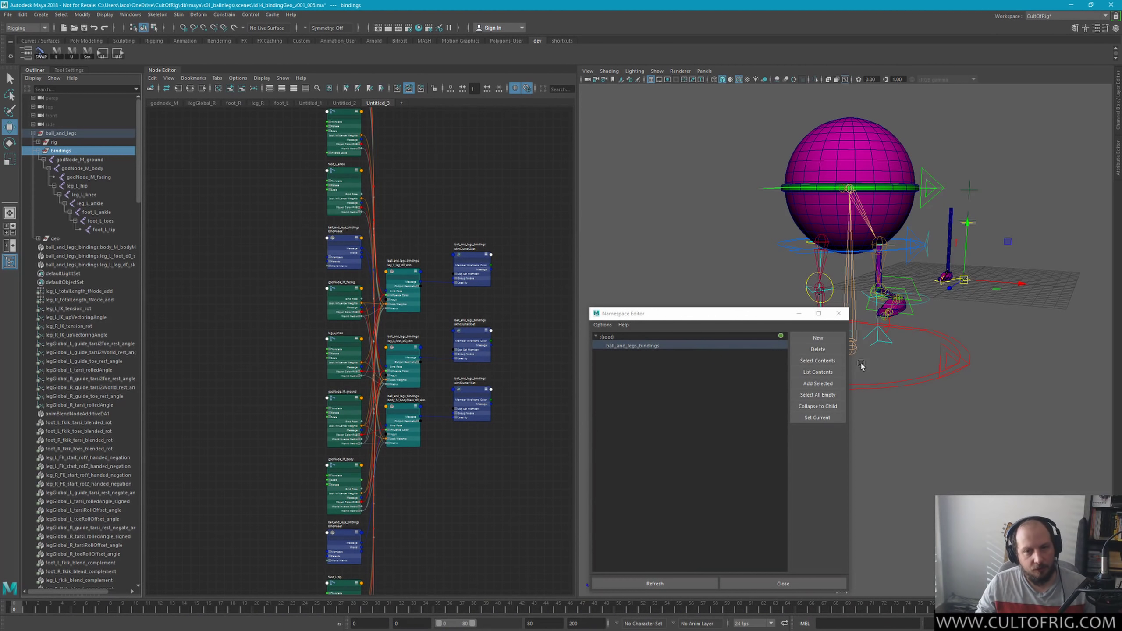
left_click(671, 348)
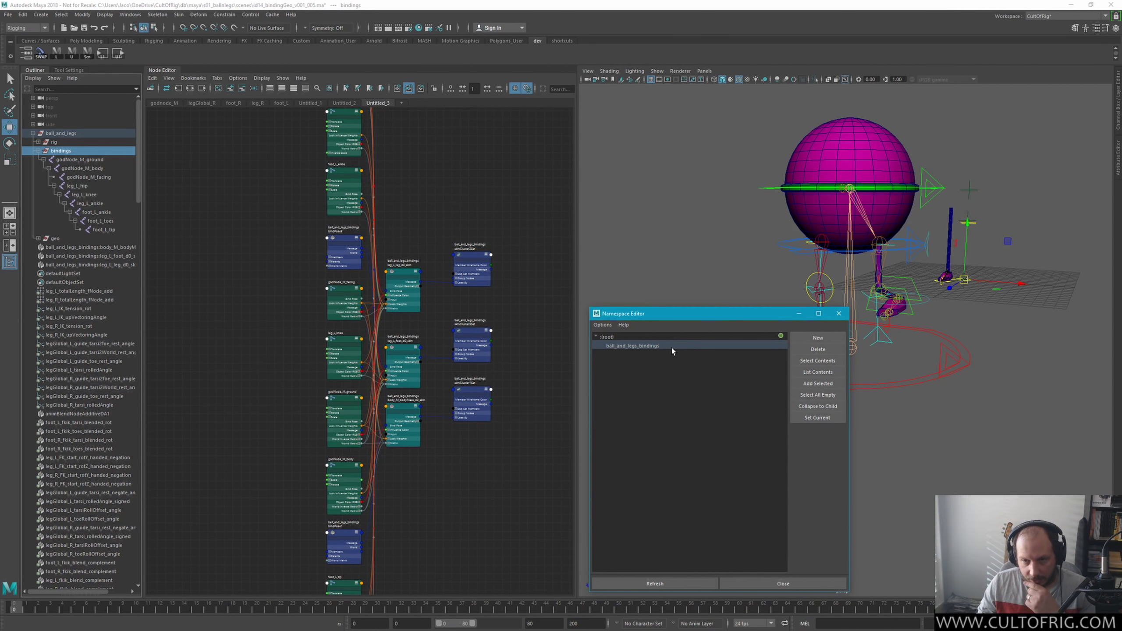
left_click(818, 360)
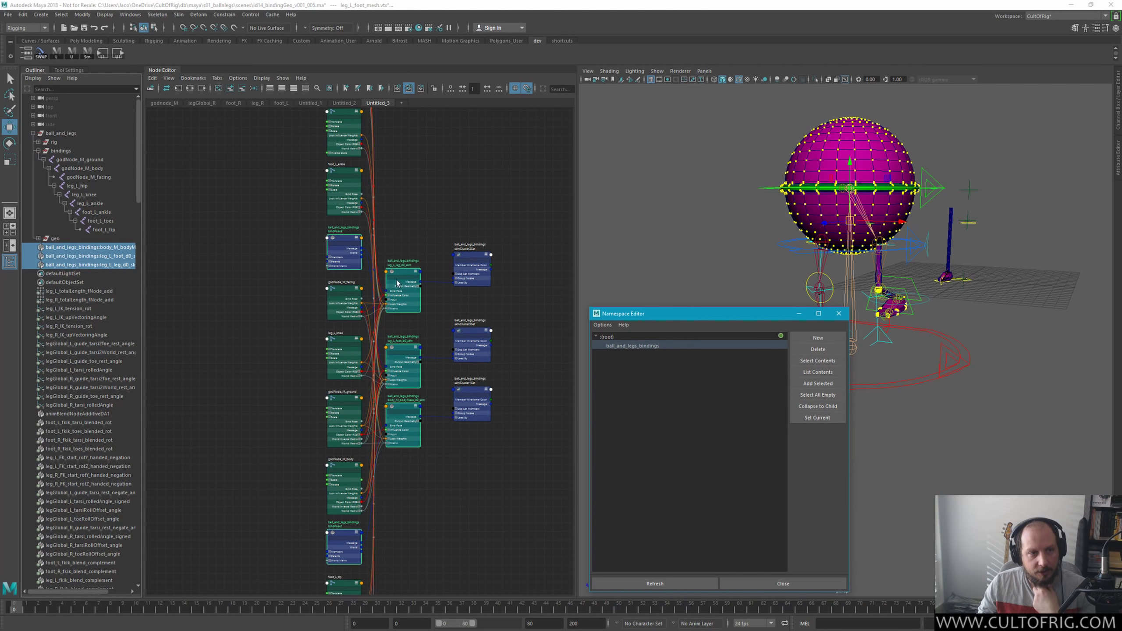
scroll(123, 328, "down", 5)
scroll(124, 327, "down", 5)
scroll(125, 327, "down", 10)
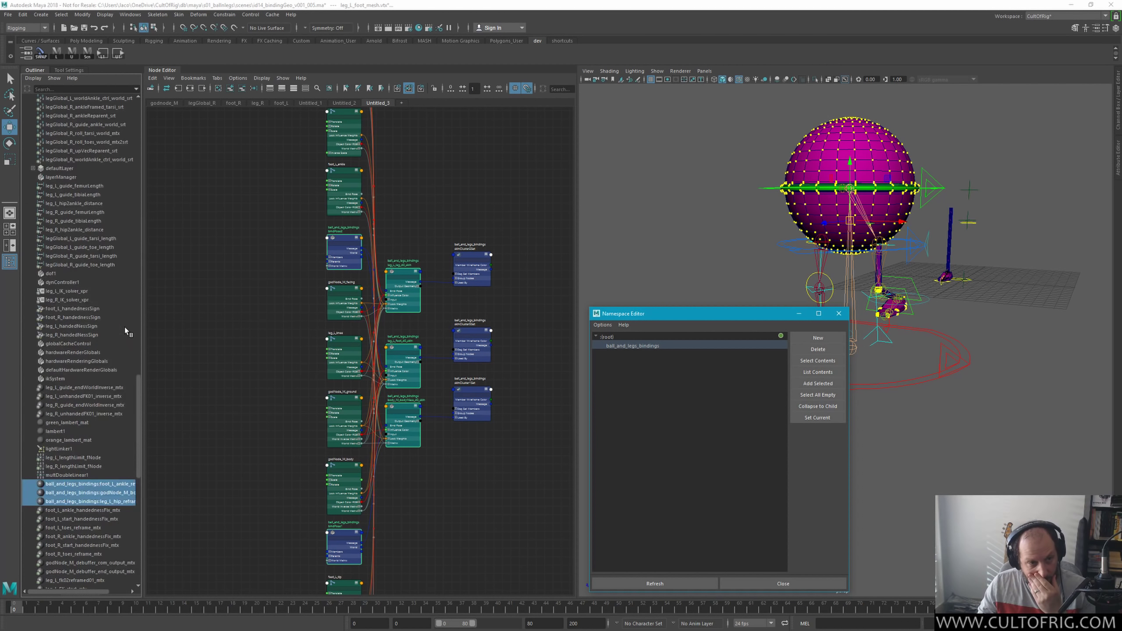
scroll(125, 327, "down", 10)
scroll(123, 325, "up", 10)
scroll(124, 326, "up", 5)
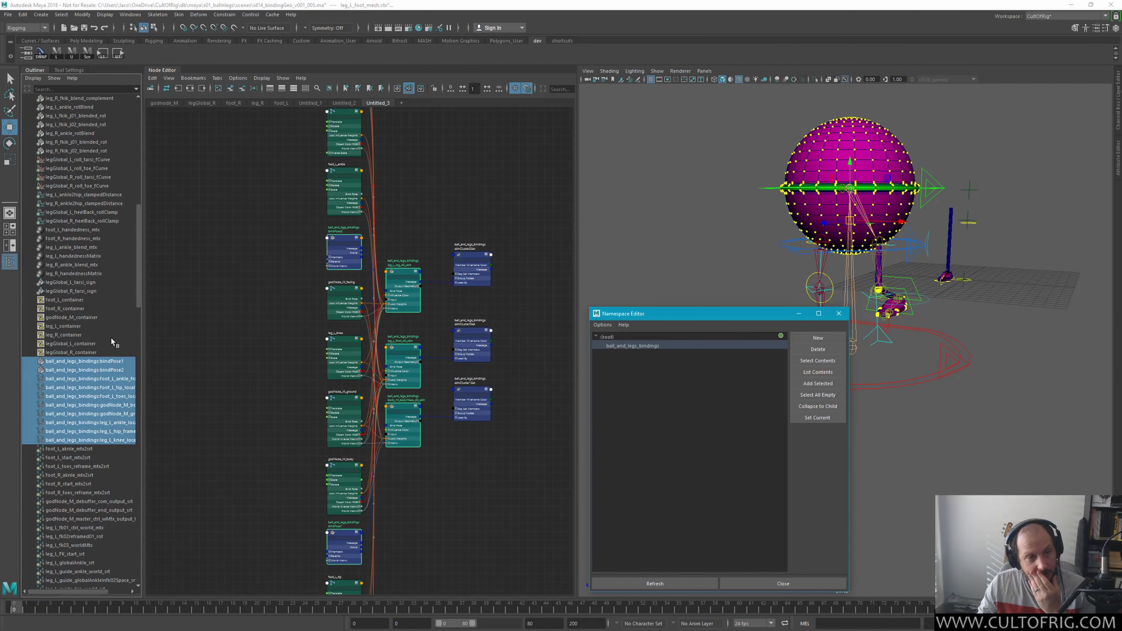
scroll(111, 367, "up", 12)
scroll(112, 364, "up", 5)
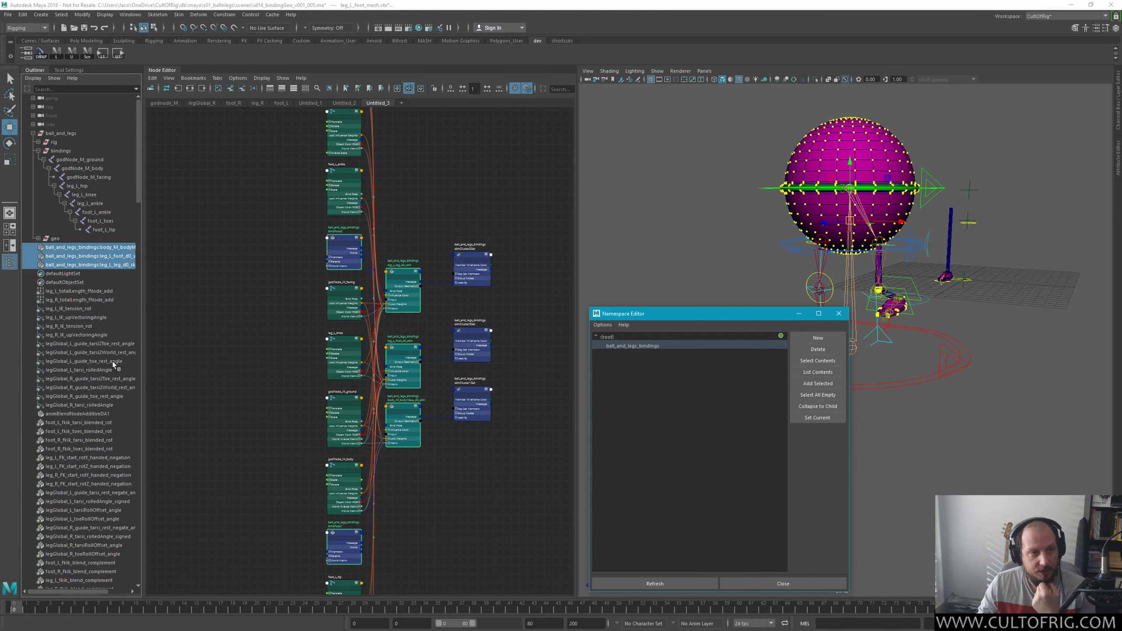
left_click(70, 151)
right_click(70, 151)
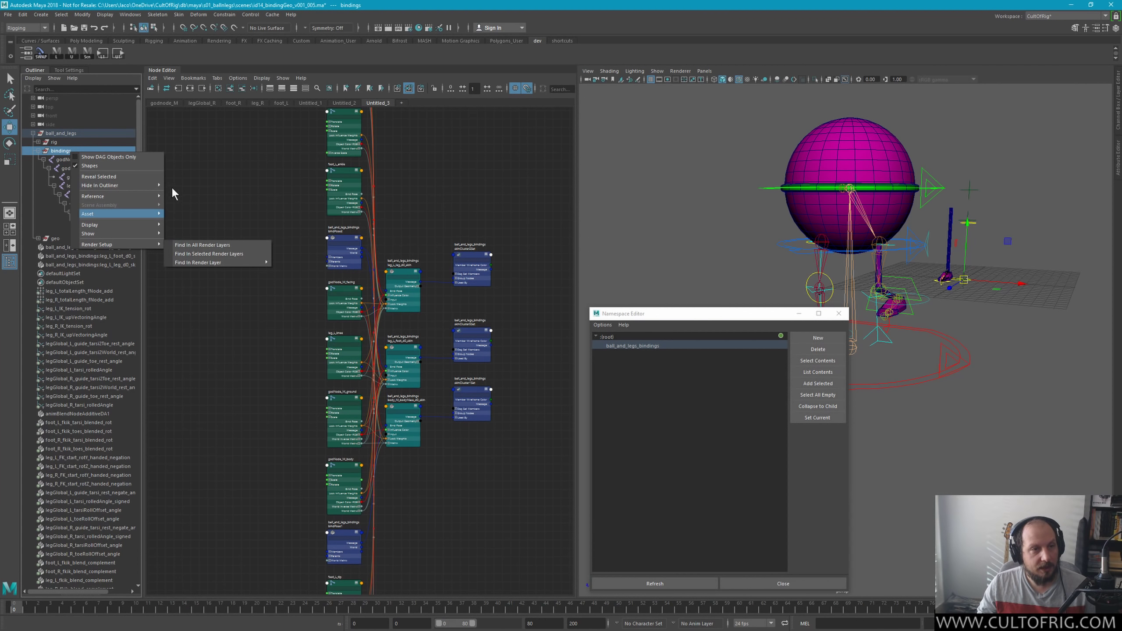
left_click(59, 153)
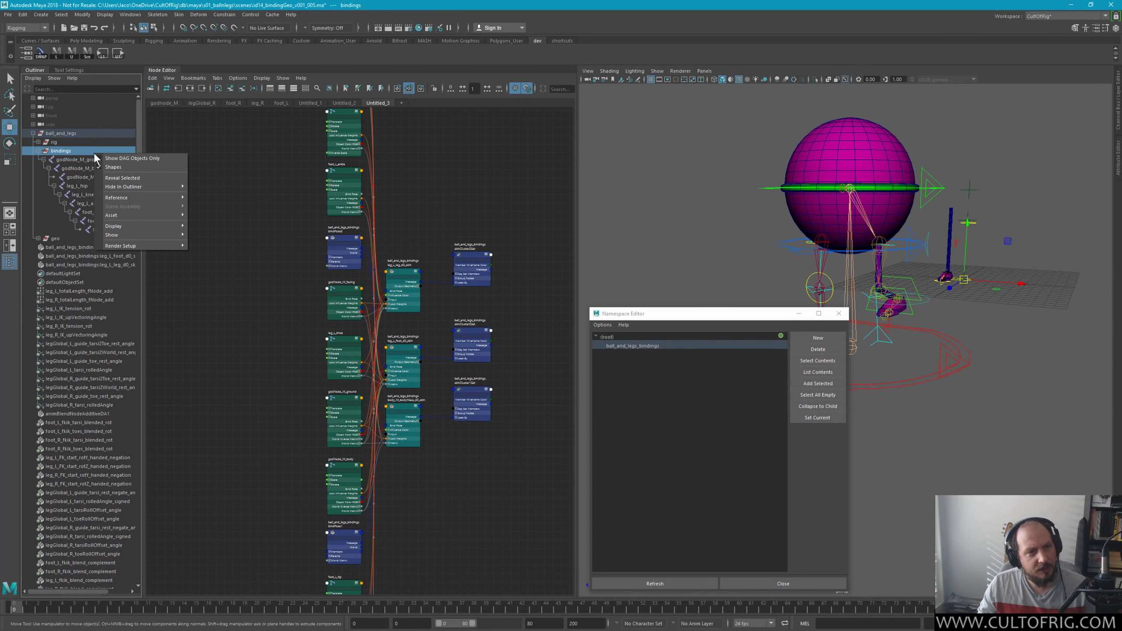
left_click(106, 168)
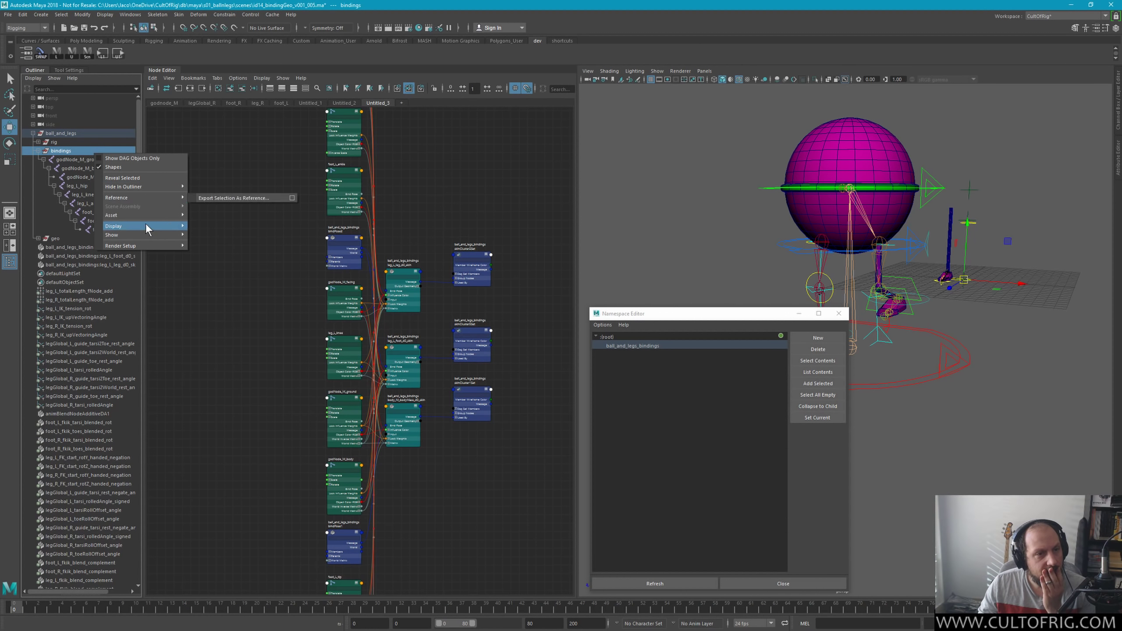
mouse_move(123, 245)
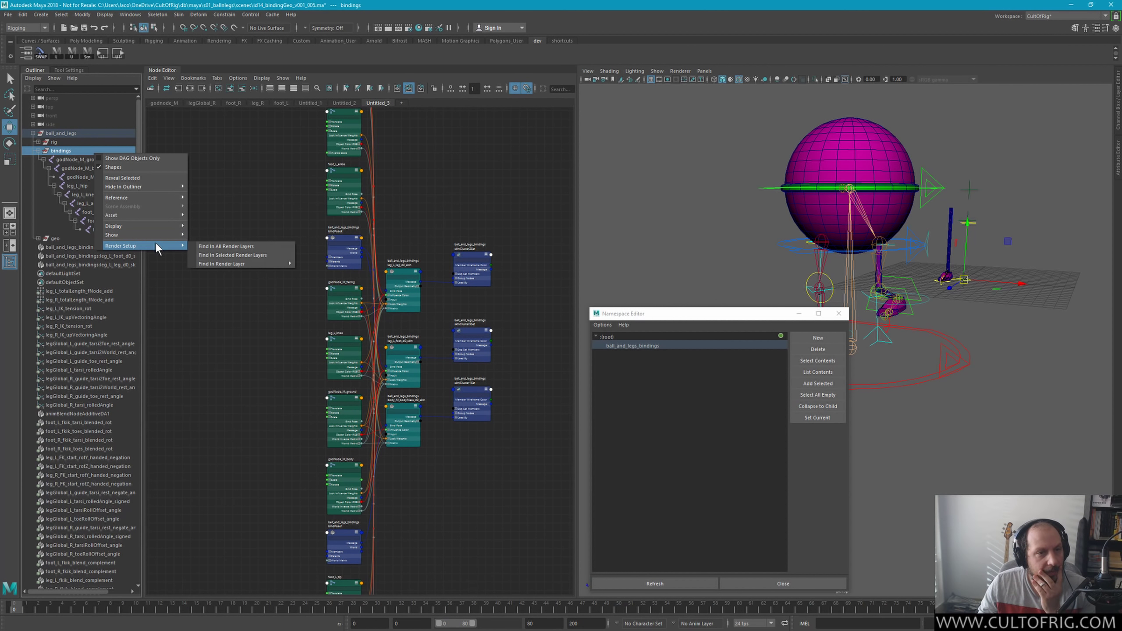
left_click(65, 153)
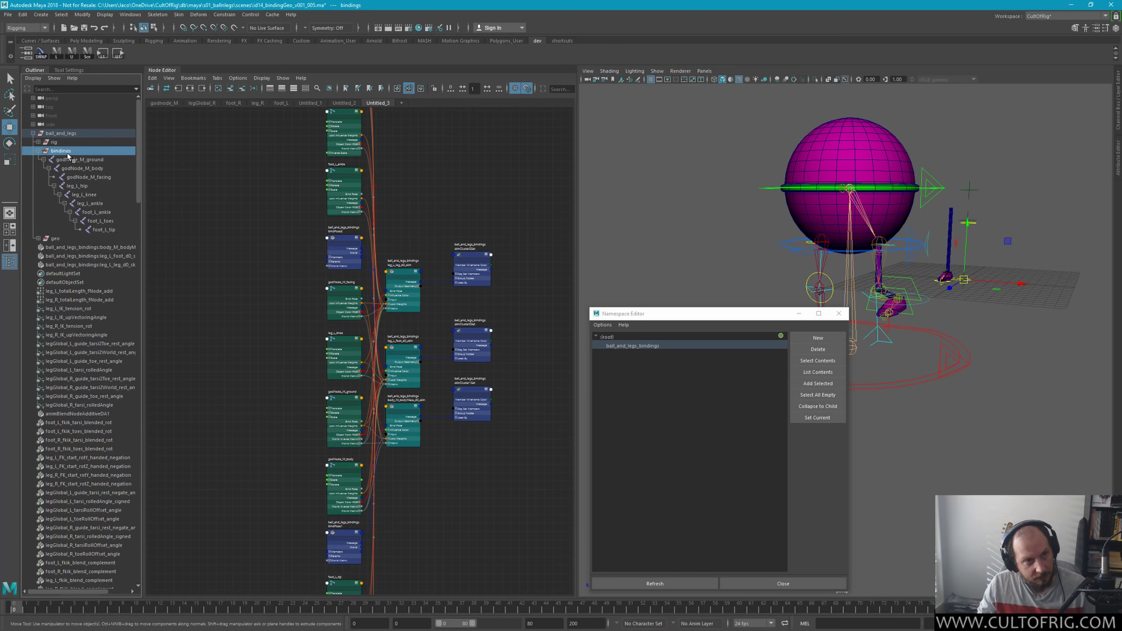
double_click(67, 153)
right_click(68, 152)
key("Escape")
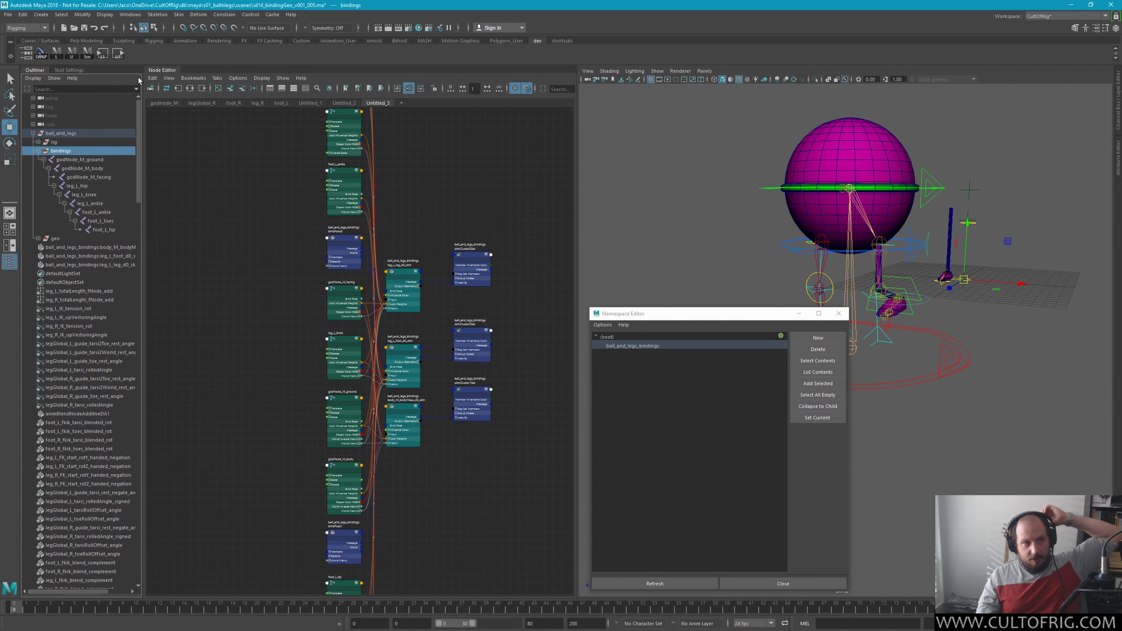
left_click(61, 14)
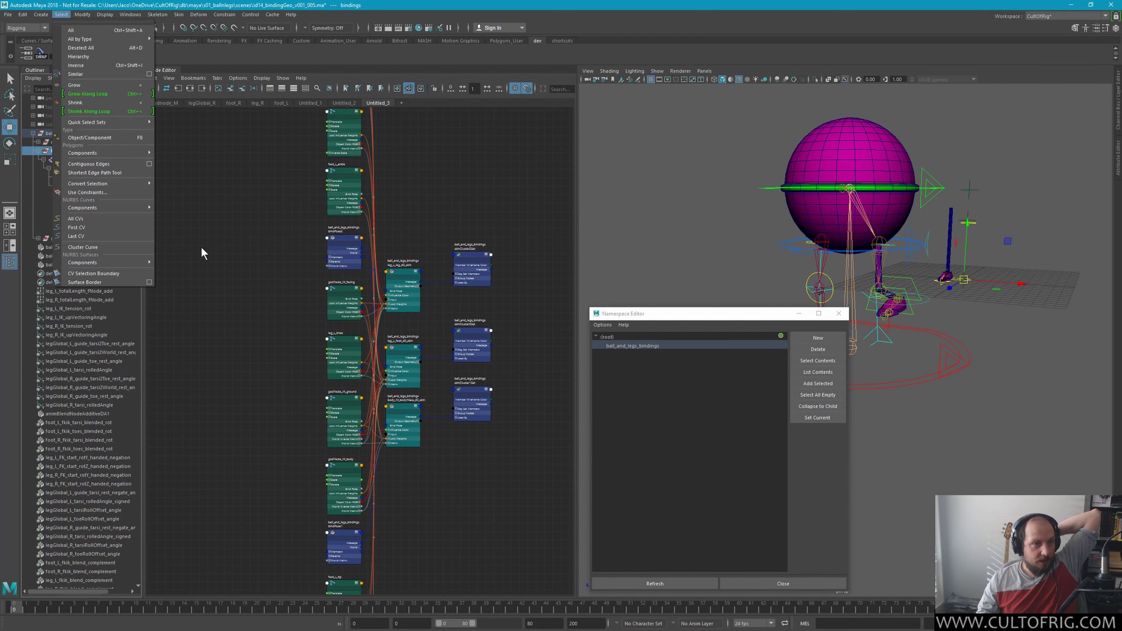
left_click(246, 226)
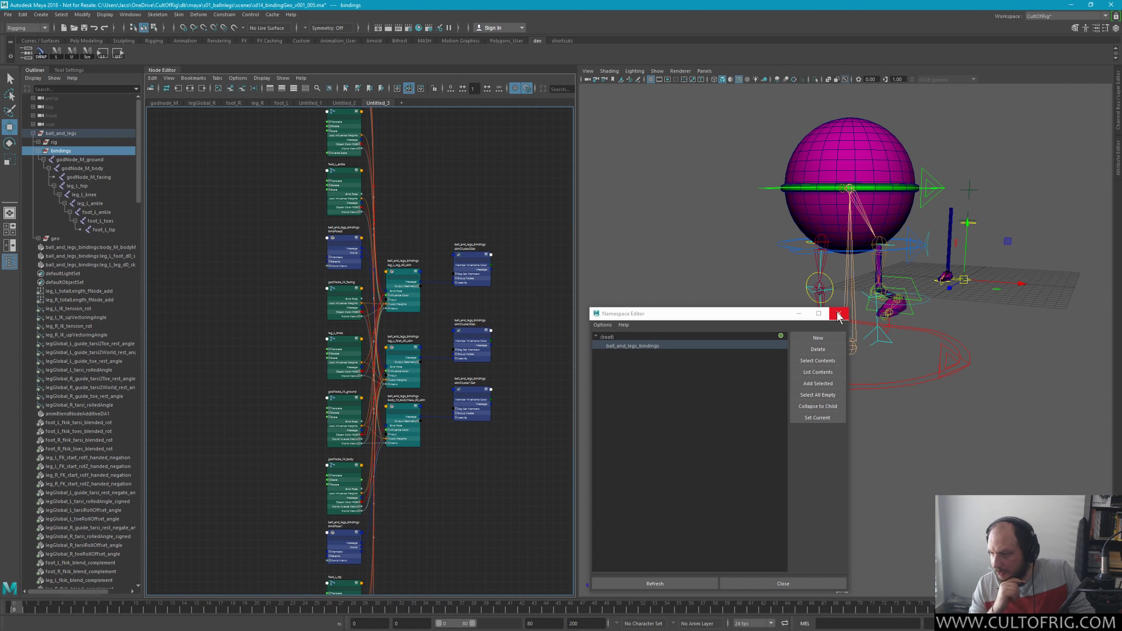
Step: Close the Namespace Editor, switch to the Untitled_2 graph, and box-select the binding network nodes
left_click(841, 324)
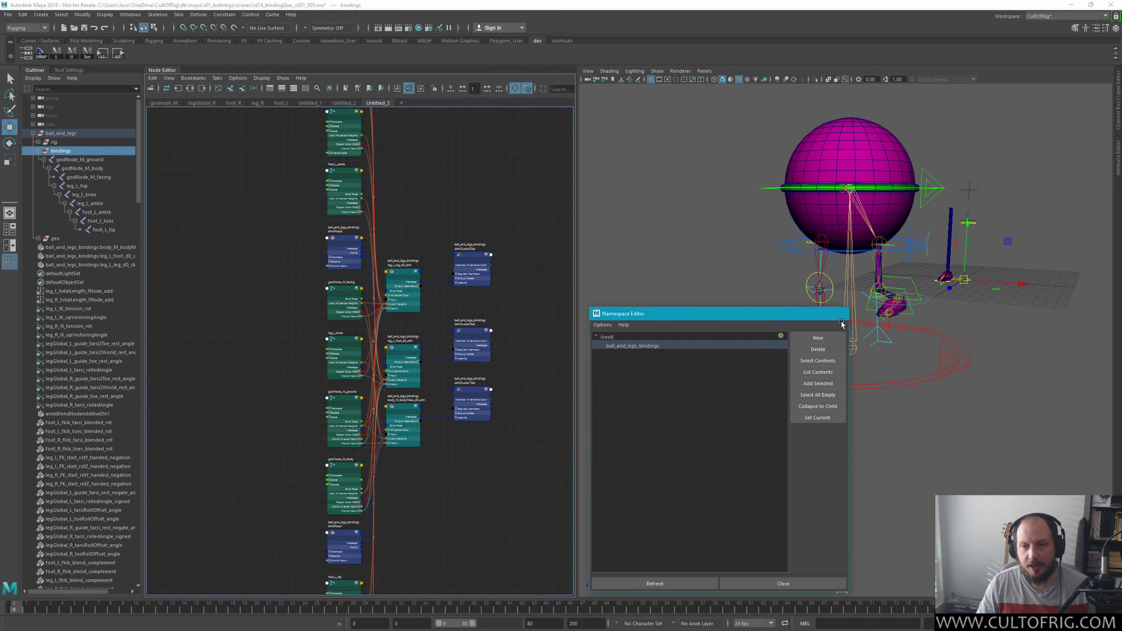
left_click_drag(817, 353, 773, 375, "alt")
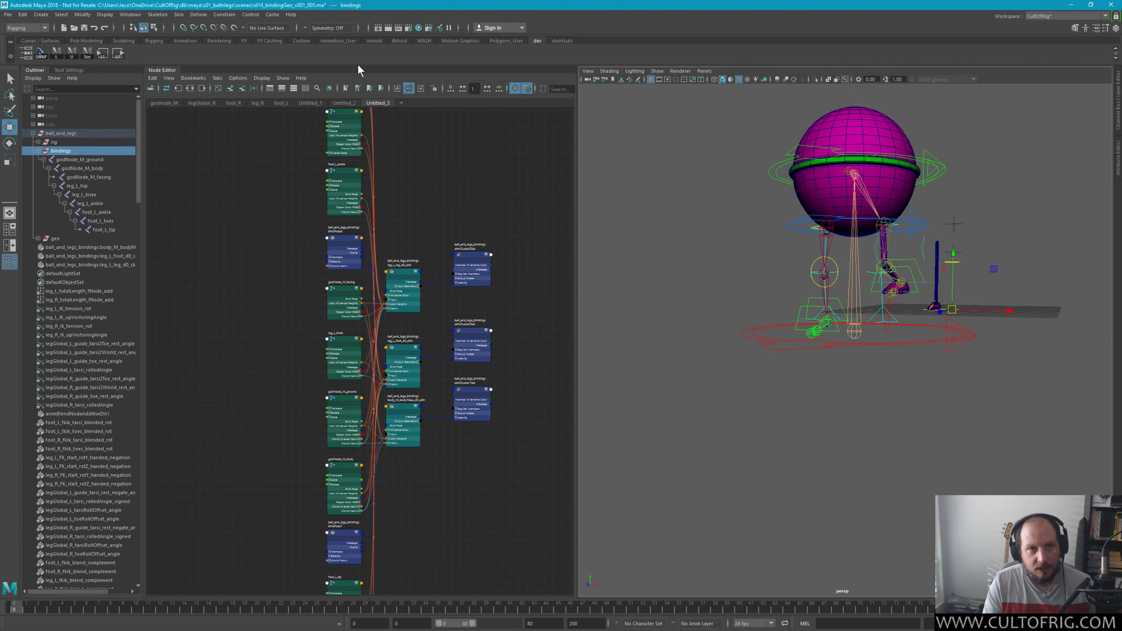
left_click(344, 102)
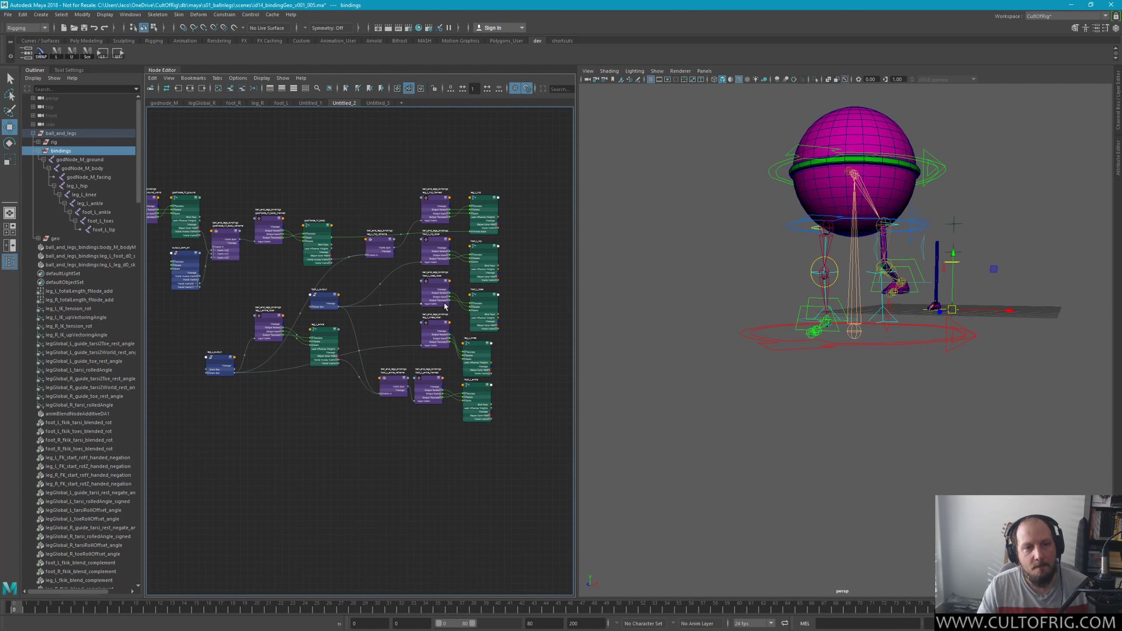
scroll(438, 463, "down", 2)
scroll(407, 425, "down", 2)
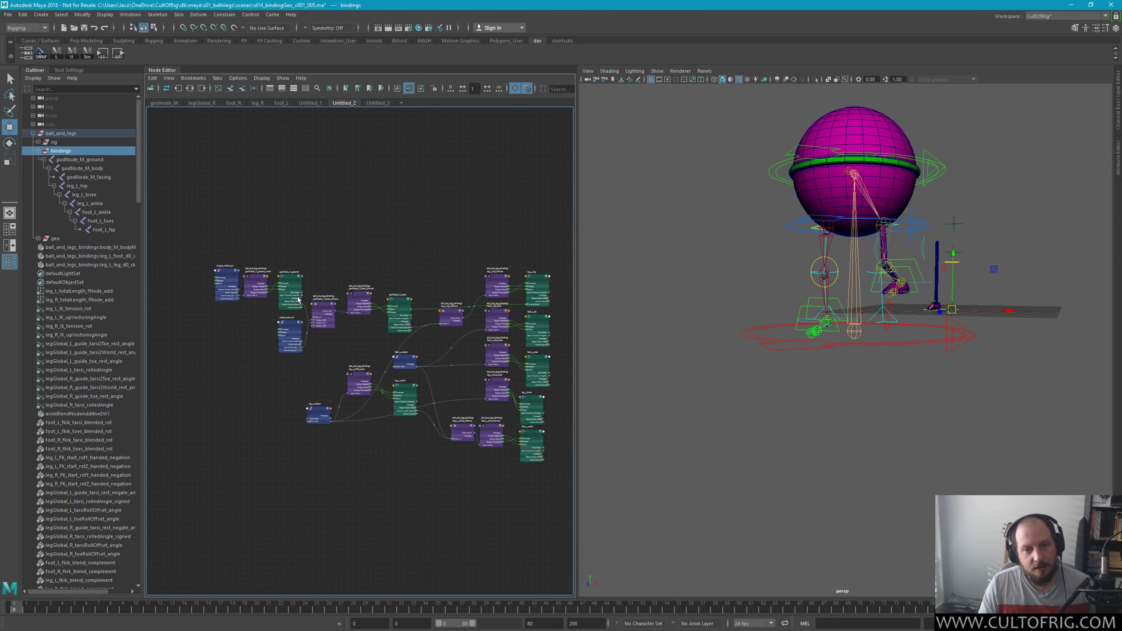
left_click_drag(248, 234, 557, 317)
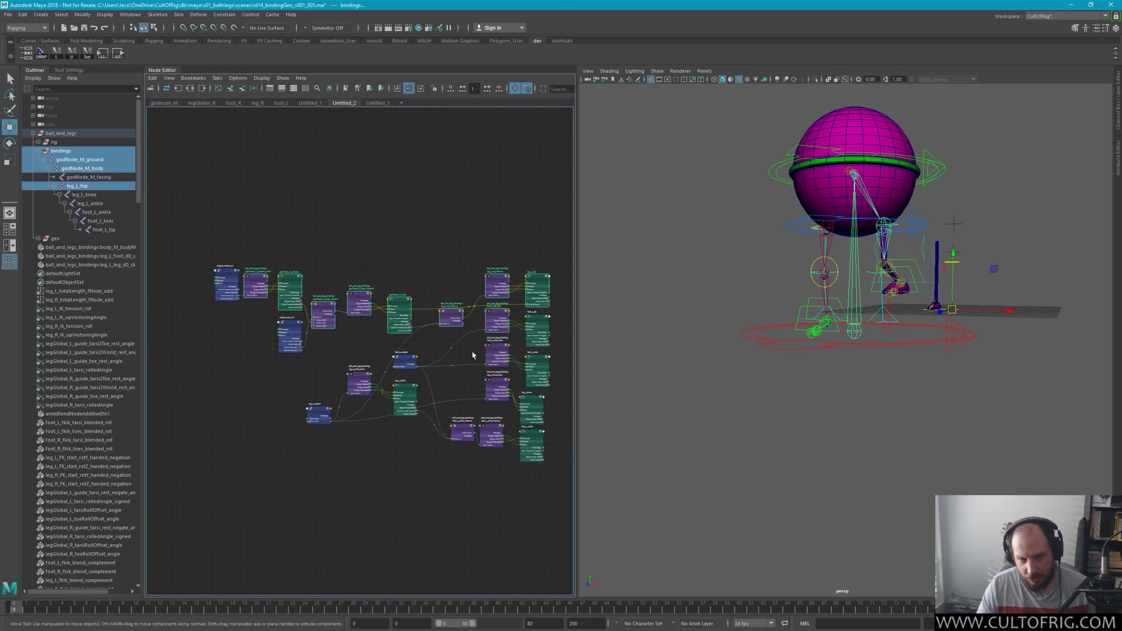
left_click_drag(471, 355, 559, 486, "shift")
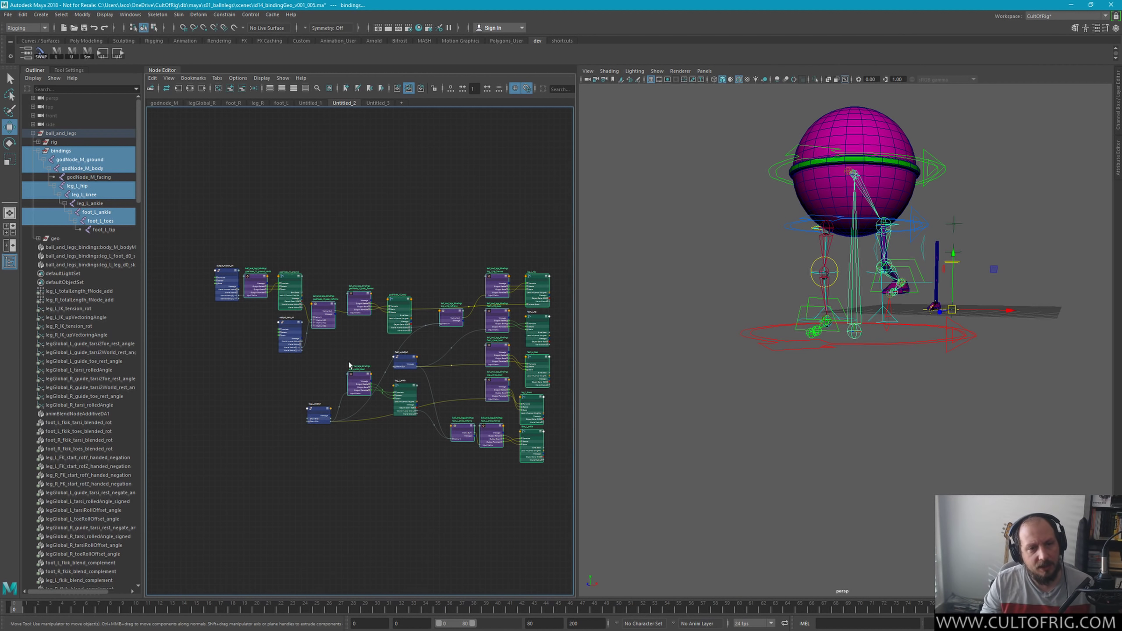
Step: Pan and zoom the Node Editor to show the upper and right-side nodes
scroll(368, 481, "up", 5)
mouse_move(373, 445)
middle_mouse_down("alt")
mouse_move(430, 481)
mouse_move(376, 414)
mouse_move(450, 481)
middle_mouse_up("alt")
scroll(265, 420, "up", 3)
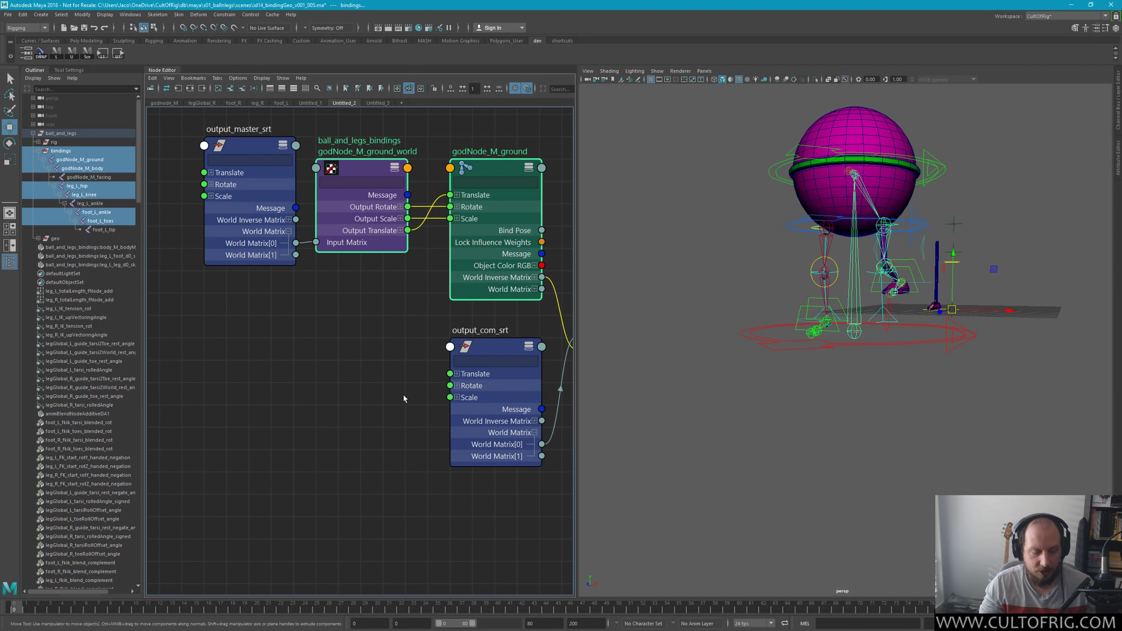
scroll(403, 395, "down", 3)
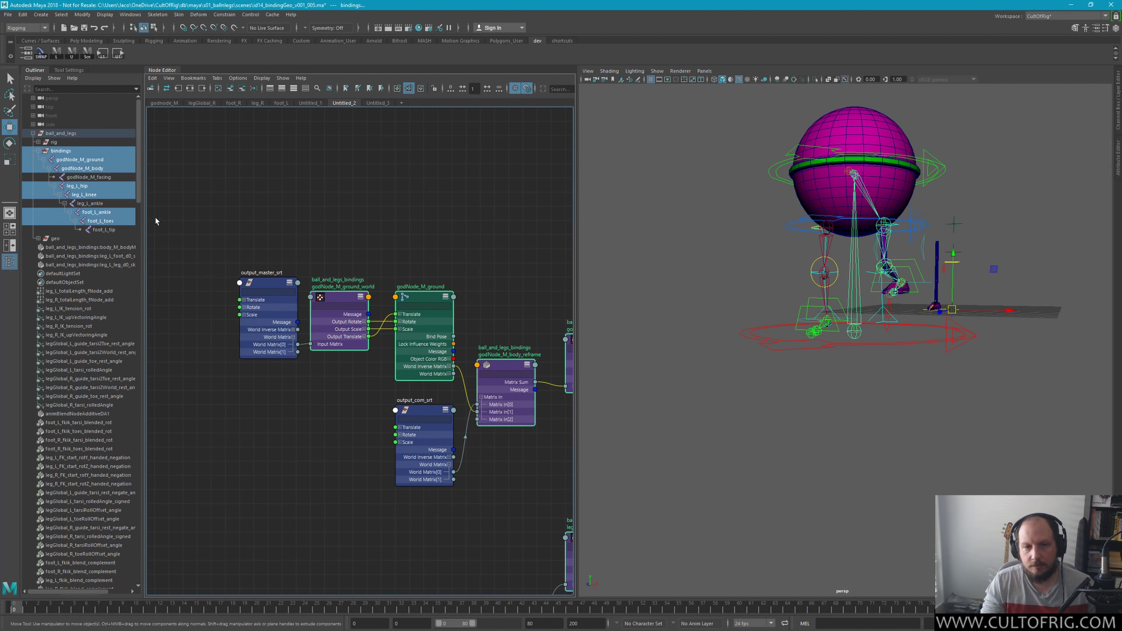
middle_click_drag(446, 232, 397, 219)
Step: Select the output_master_srt and output_com_srt nodes and bring the leg_L_output nodes into view
left_click(229, 271)
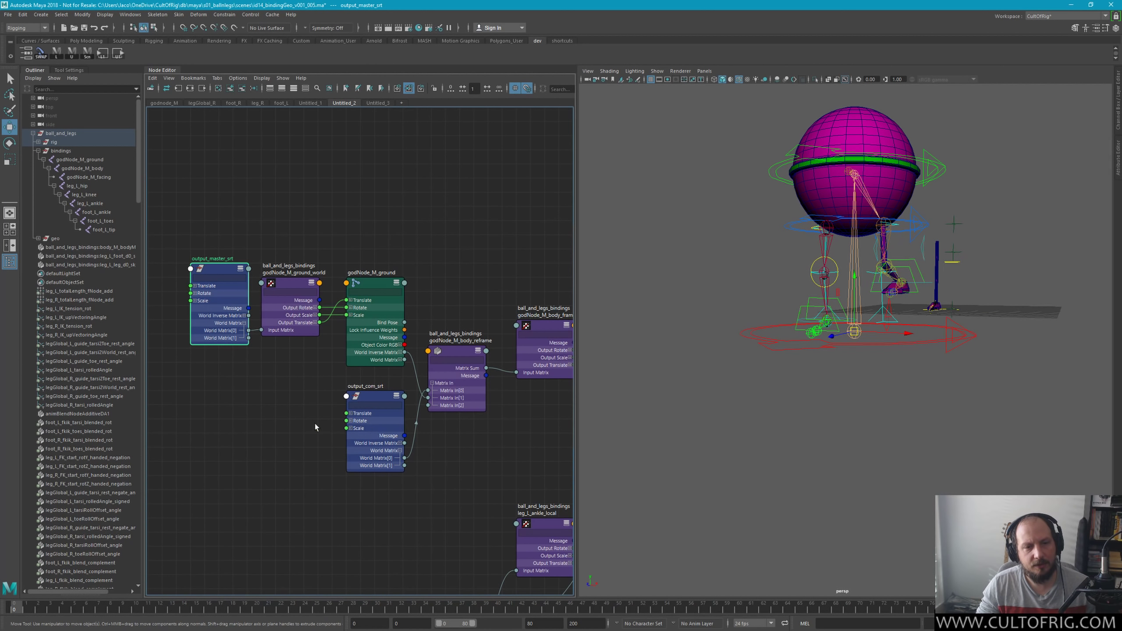
left_click(376, 424)
middle_click_drag(398, 424, 389, 362)
scroll(396, 370, "down", 2)
scroll(393, 390, "down", 2)
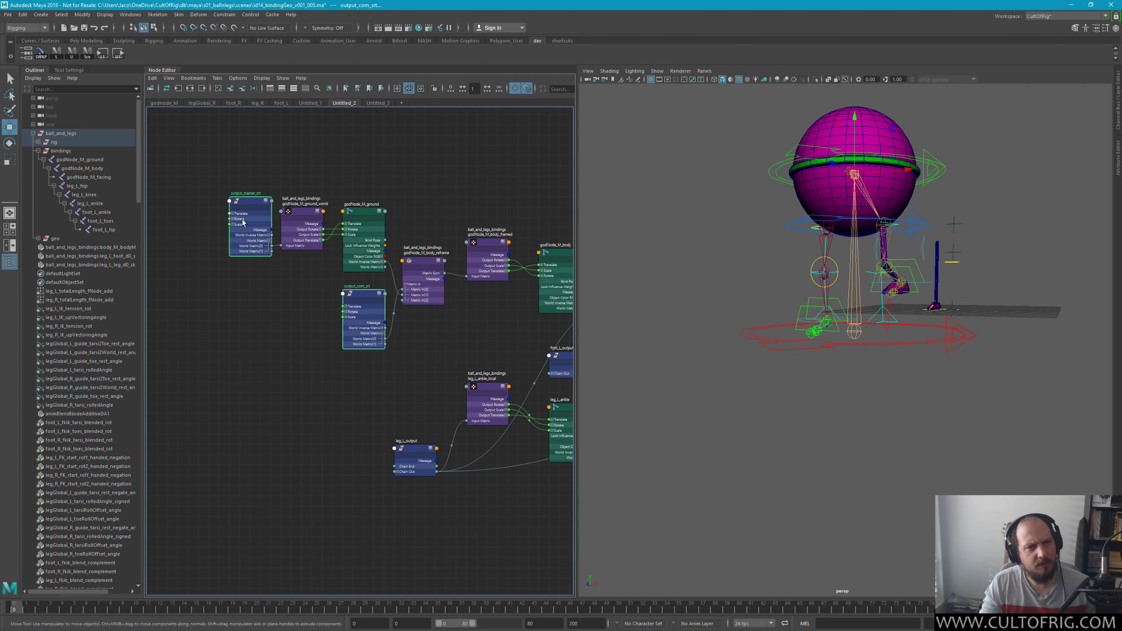
left_click(414, 362)
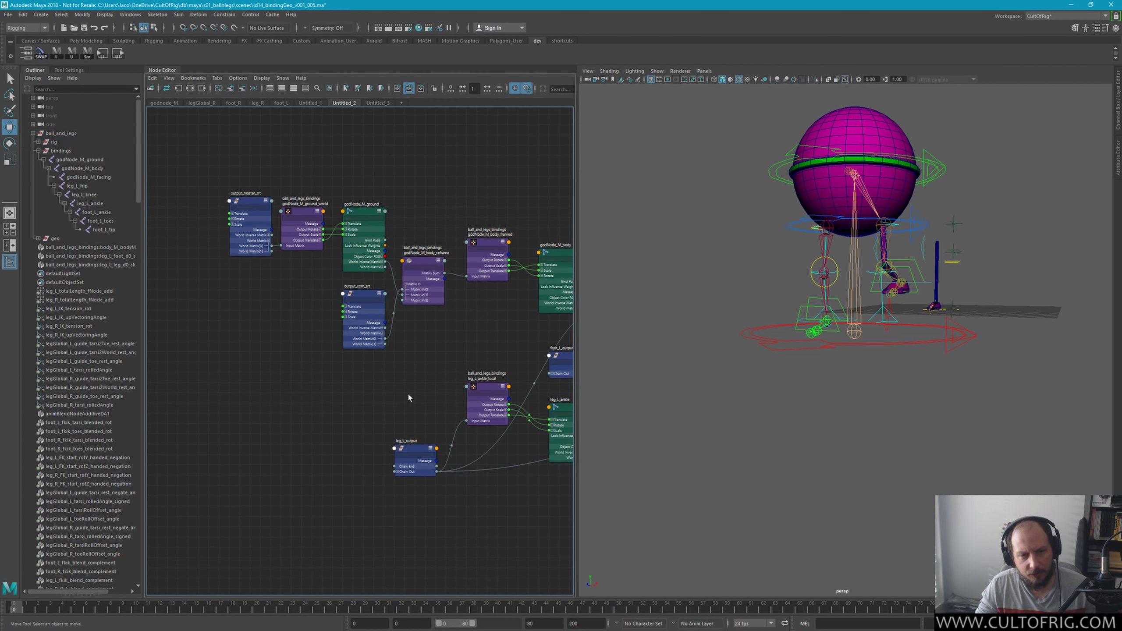
middle_click_drag(408, 393, 385, 337, "alt")
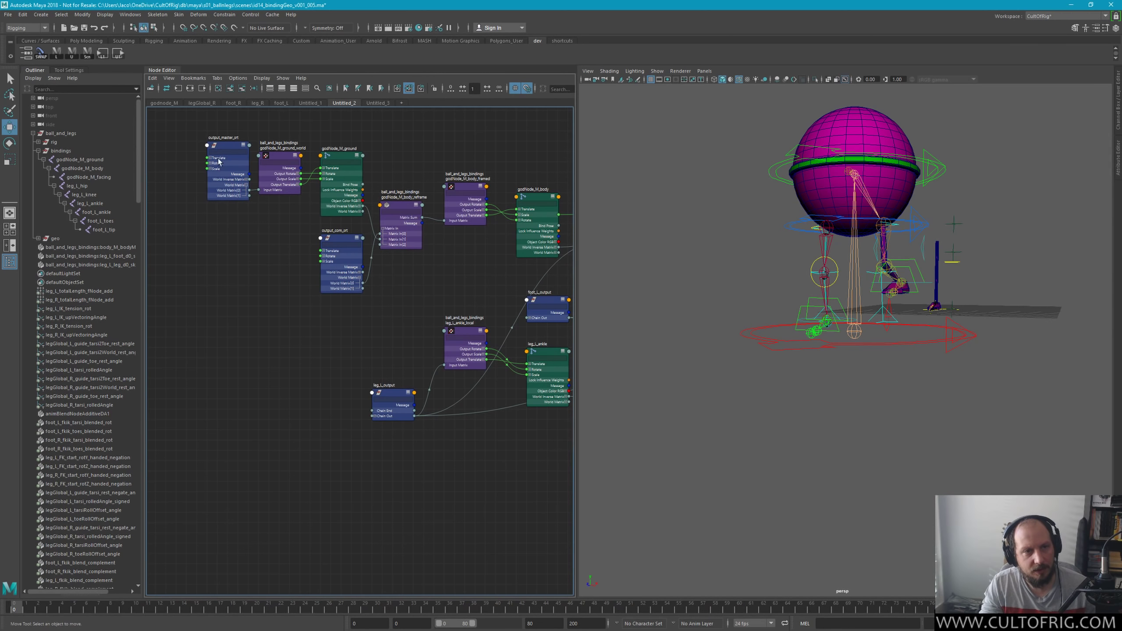
left_click(228, 196)
left_click_drag(288, 254, 349, 305)
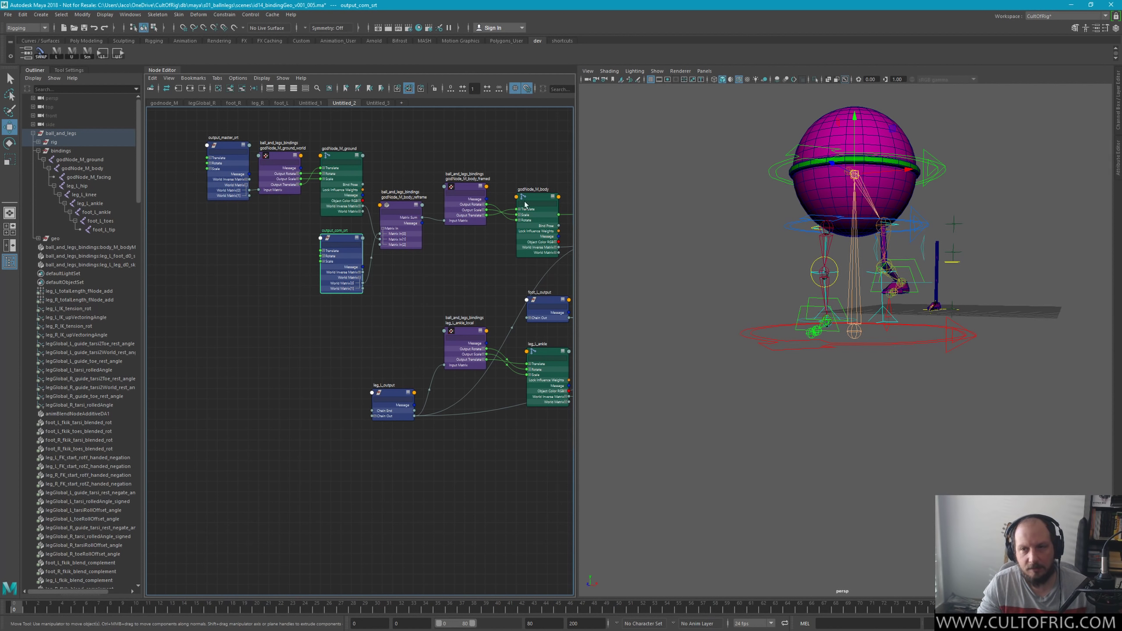
Step: Frame leg_L_output and foot_L_output in the Node Editor and expand the whole rig hierarchy
left_click(386, 419)
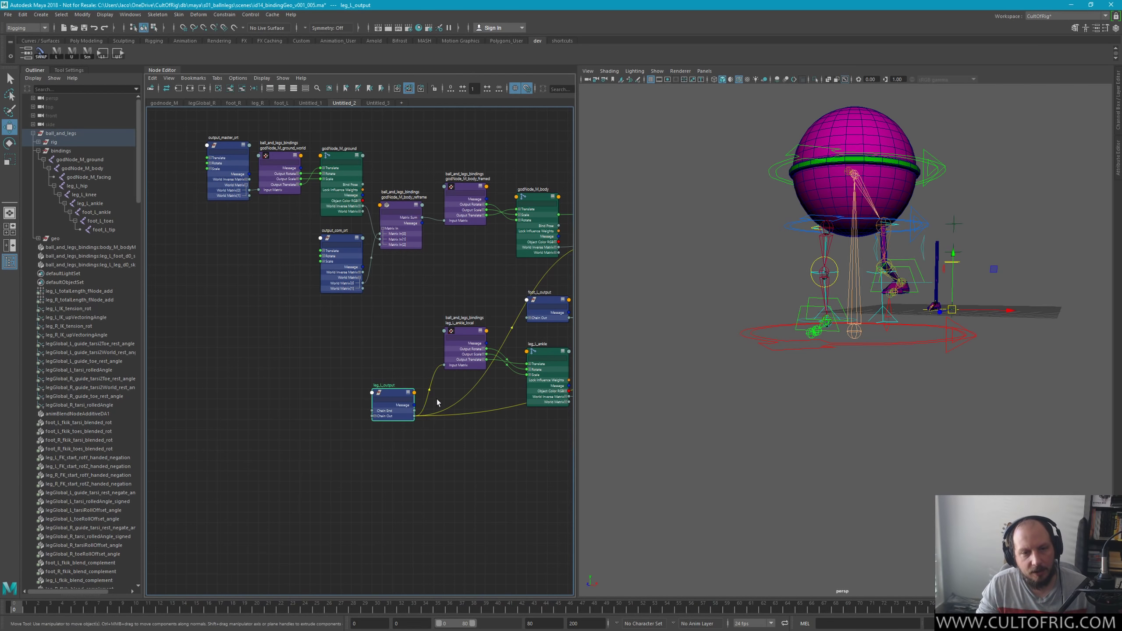
middle_click_drag(552, 281, 463, 259, "alt")
left_click(461, 280, "shift")
scroll(371, 455, "up", 4)
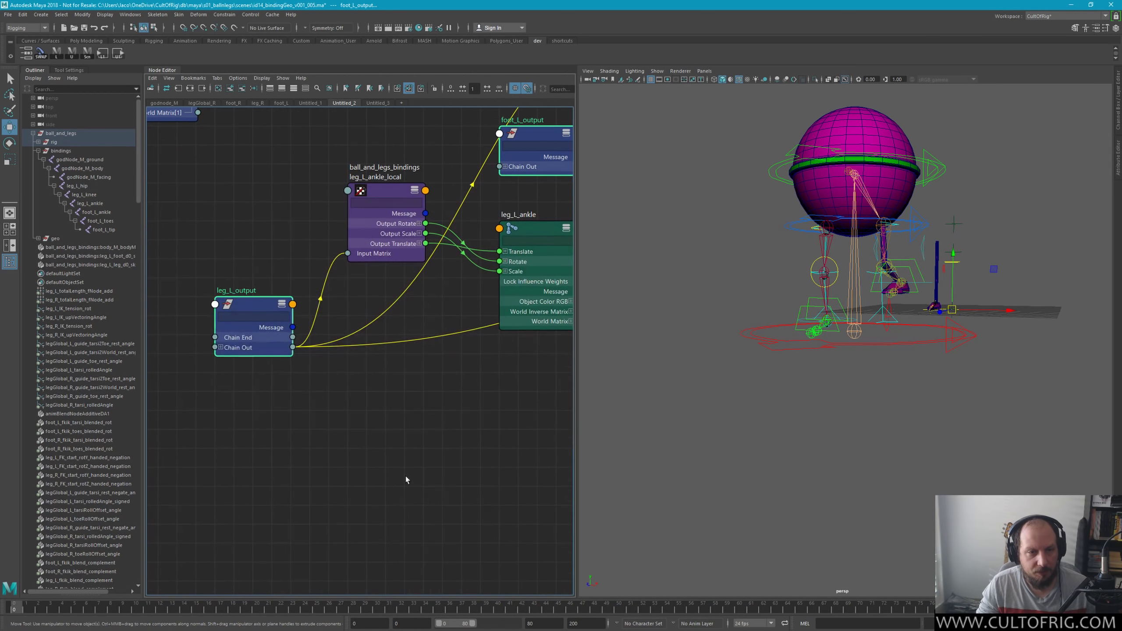
middle_click_drag(444, 385, 363, 501, "alt")
scroll(393, 469, "down", 2)
scroll(346, 460, "down", 2)
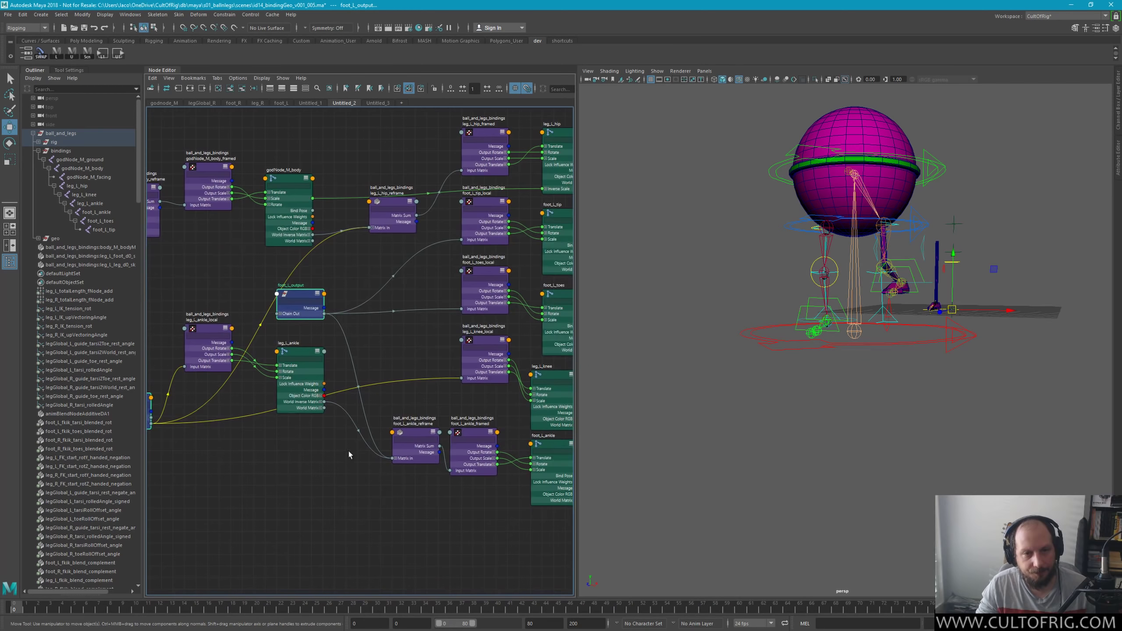
key("f")
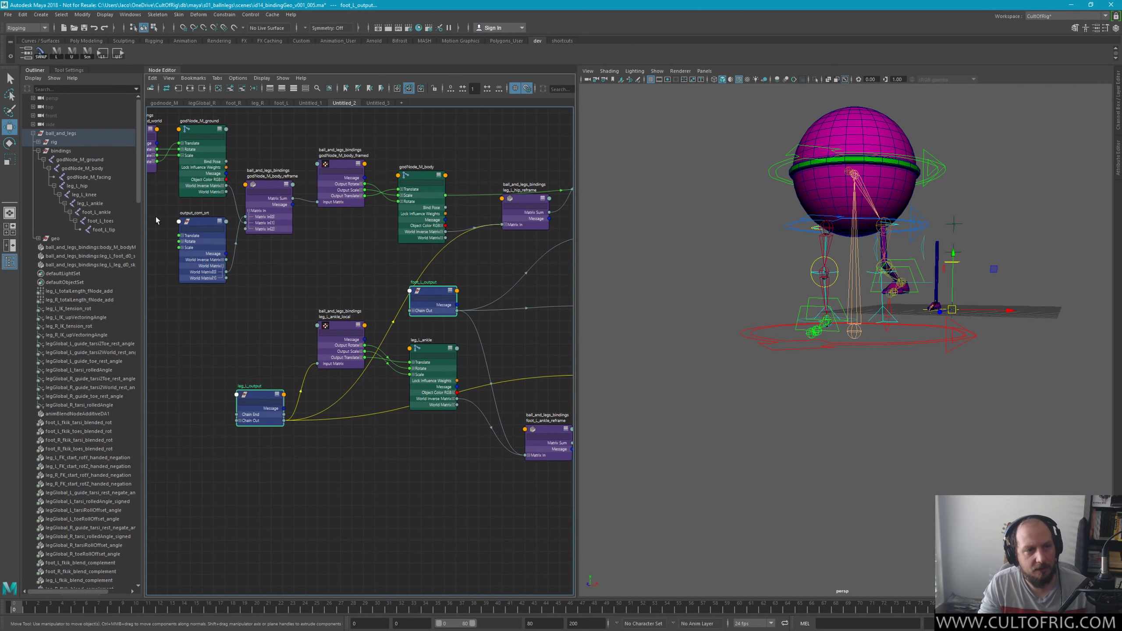
left_click(39, 142, "shift")
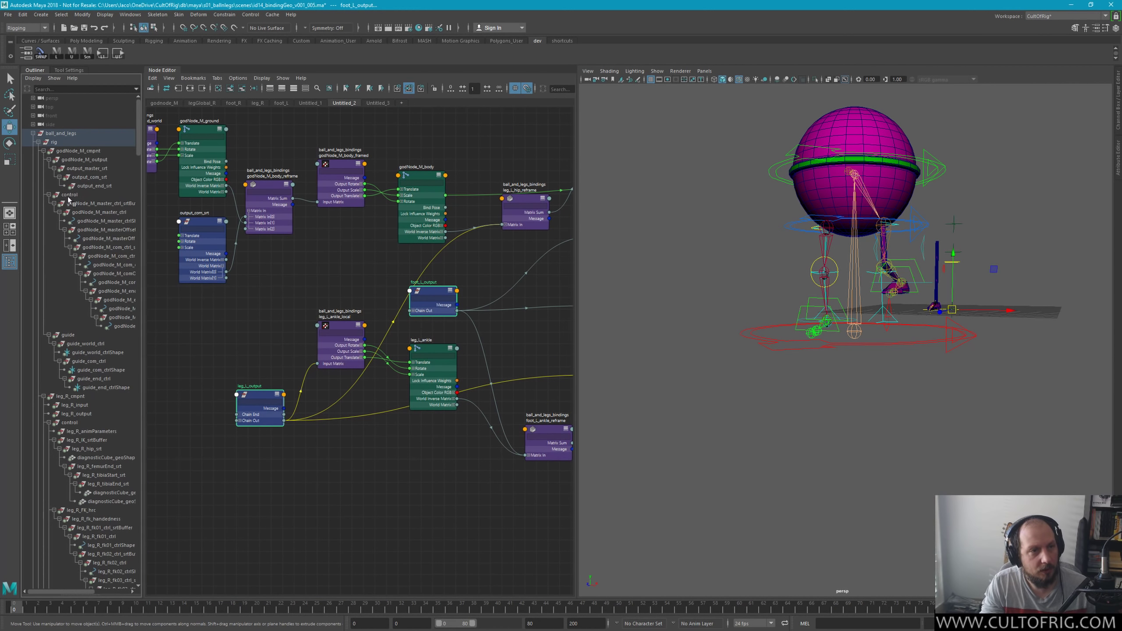
Step: Collapse the rig hierarchy to one level and orbit the viewport
left_click(39, 142)
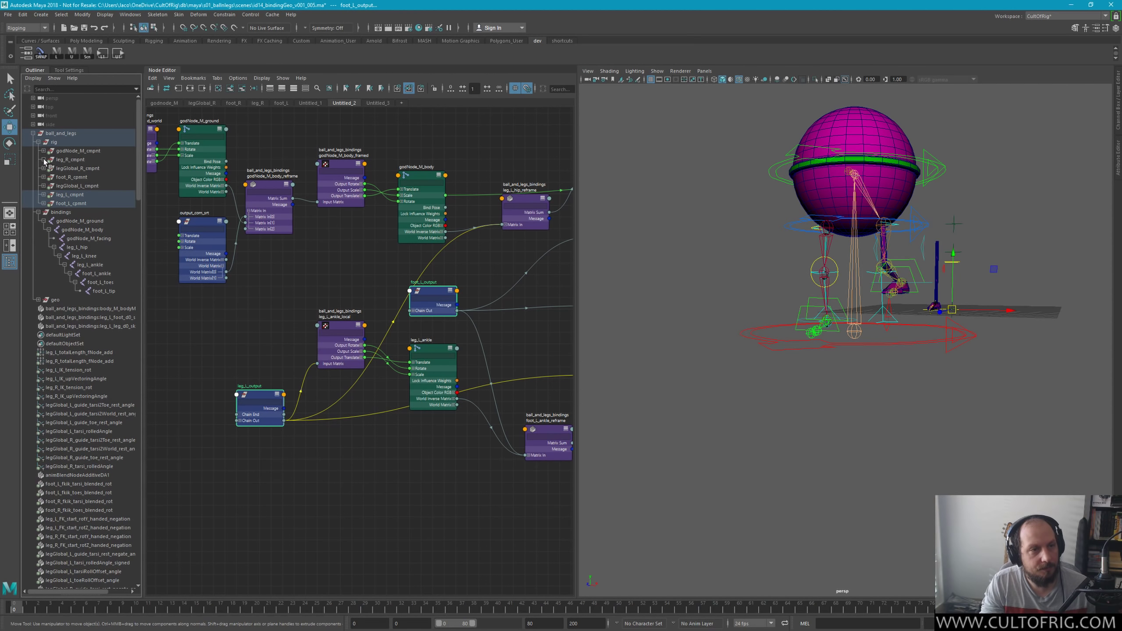
left_click(43, 160)
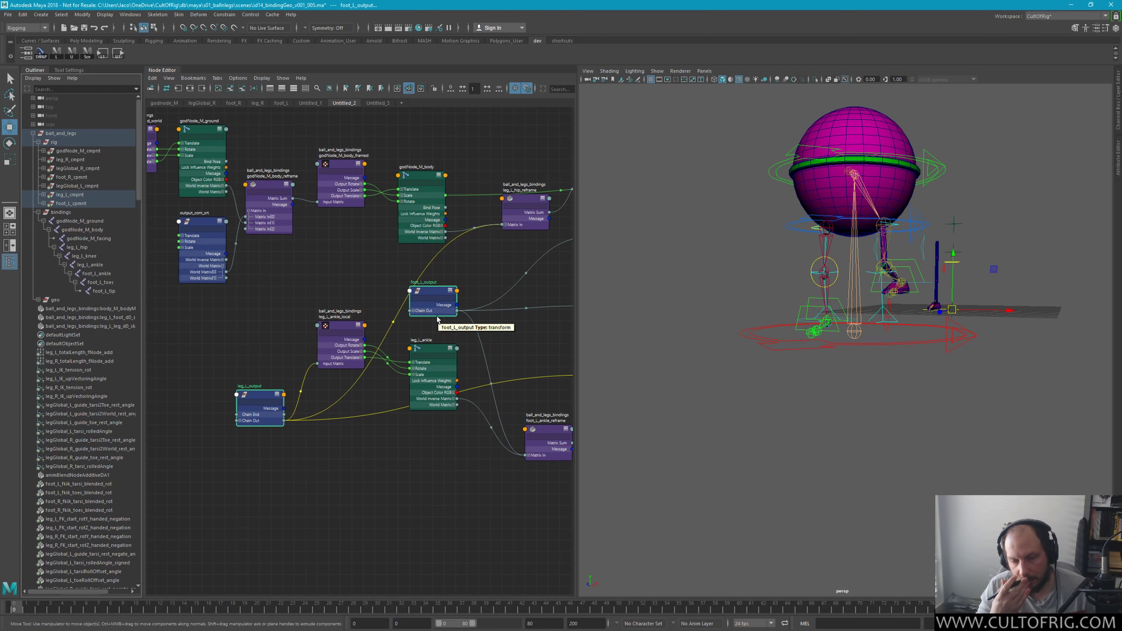
left_click_drag(822, 309, 853, 312, "alt")
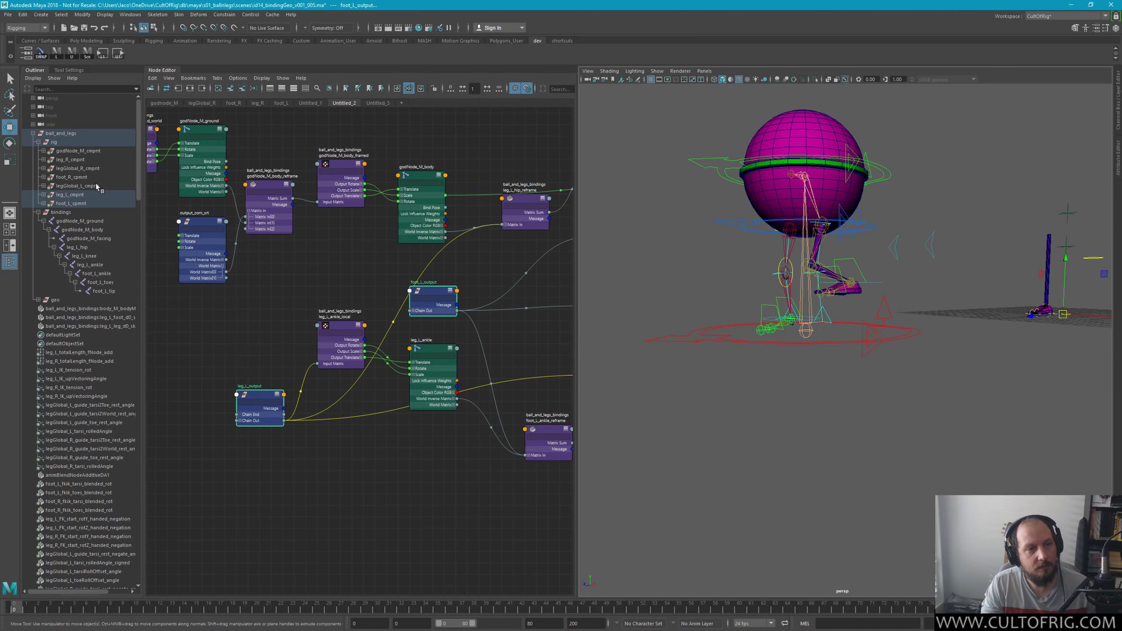
Step: Expand leg_R_cmpnt and foot_R_cmpnt and select leg_R_output and foot_R_output
left_click(82, 178)
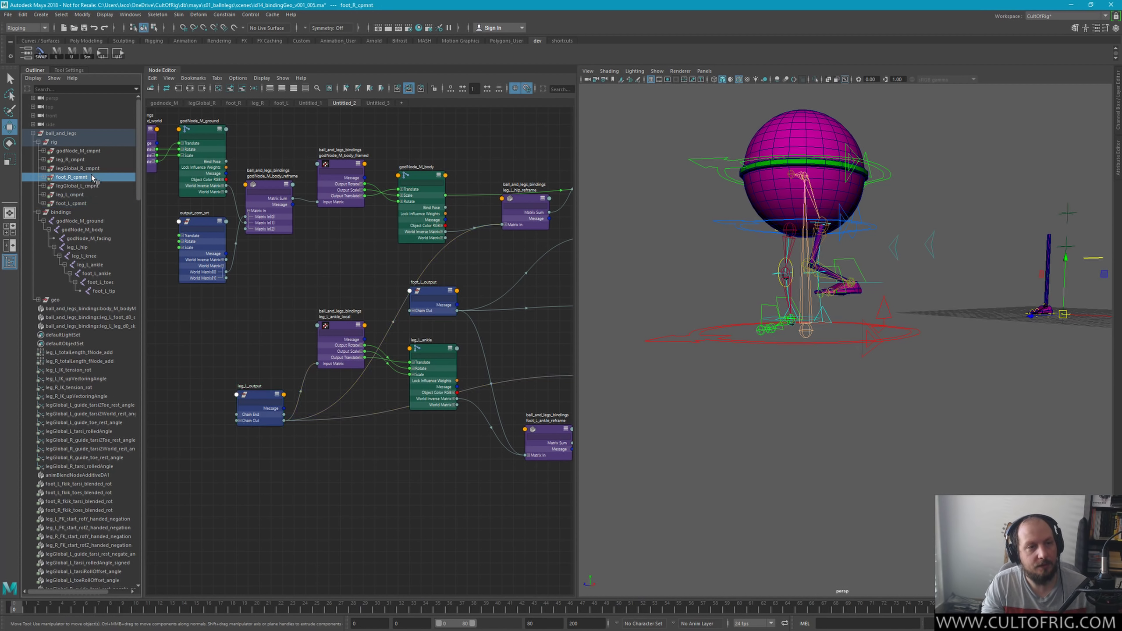
left_click(73, 160, "ctrl")
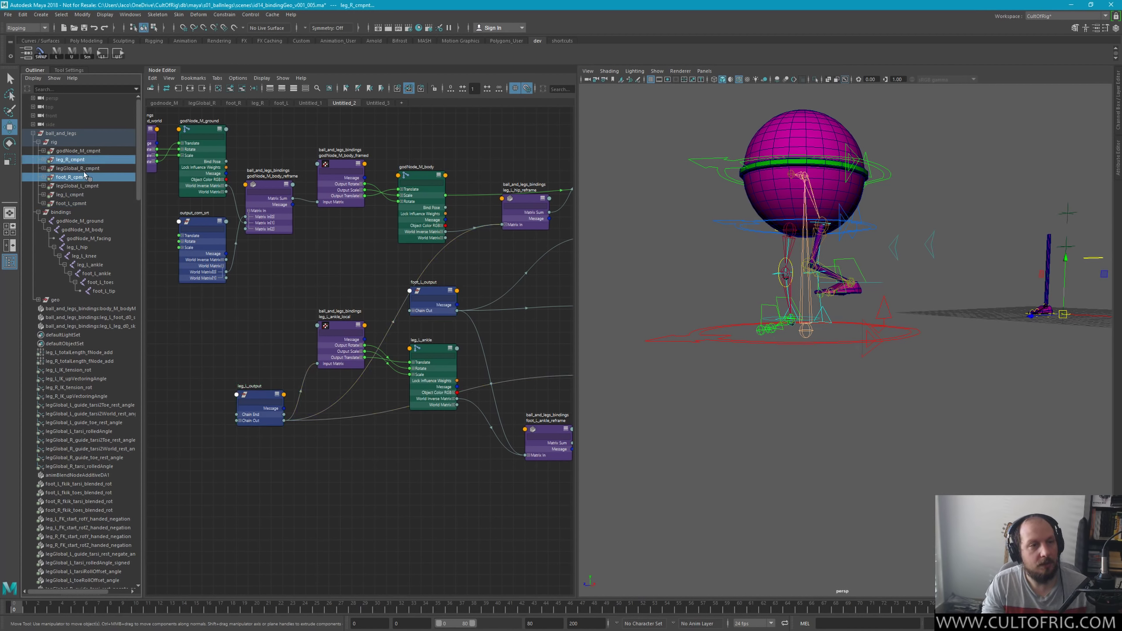
left_click(43, 159)
left_click(43, 220)
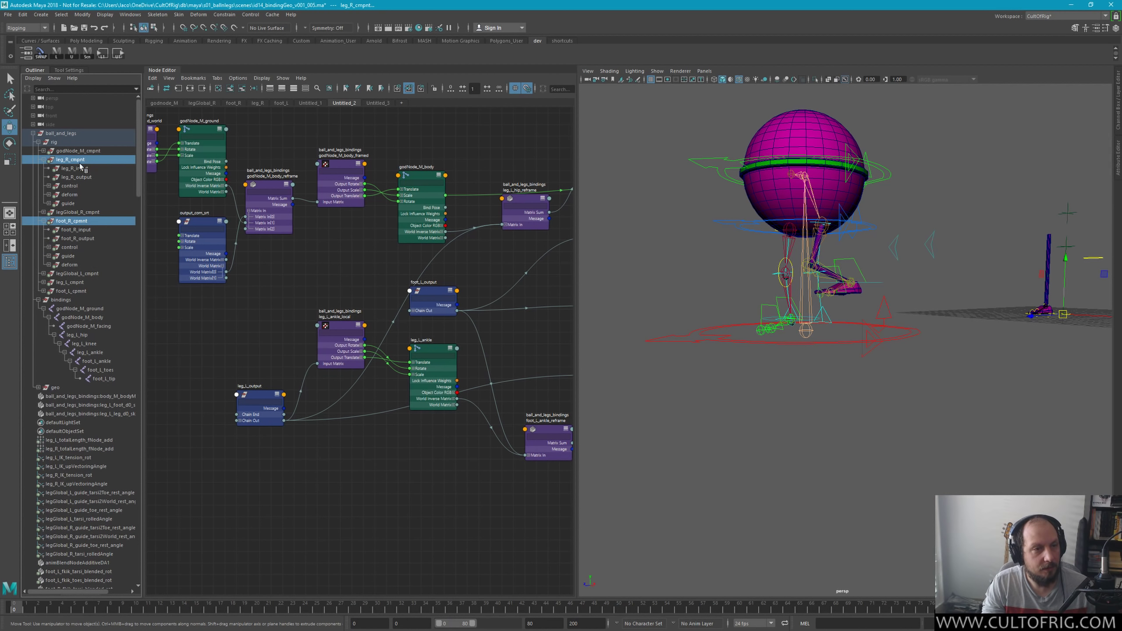
left_click(84, 177)
left_click(91, 239, "ctrl")
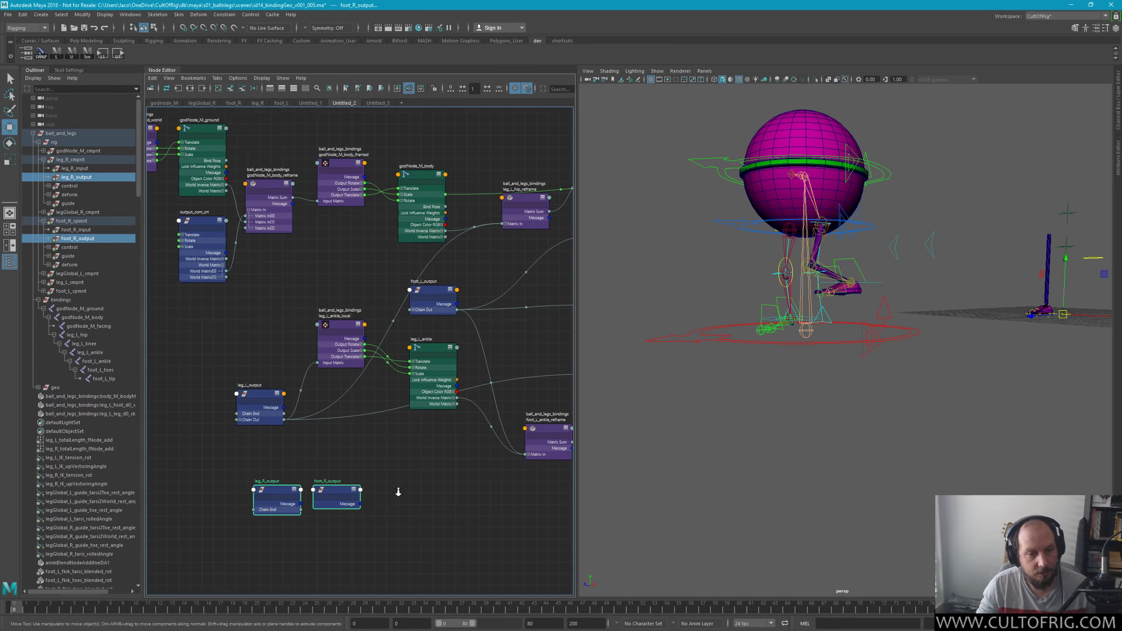
Step: Park the leg_R_output and foot_R_output nodes down and left of the left-leg network
scroll(350, 425, "down", 3)
scroll(450, 471, "down", 2)
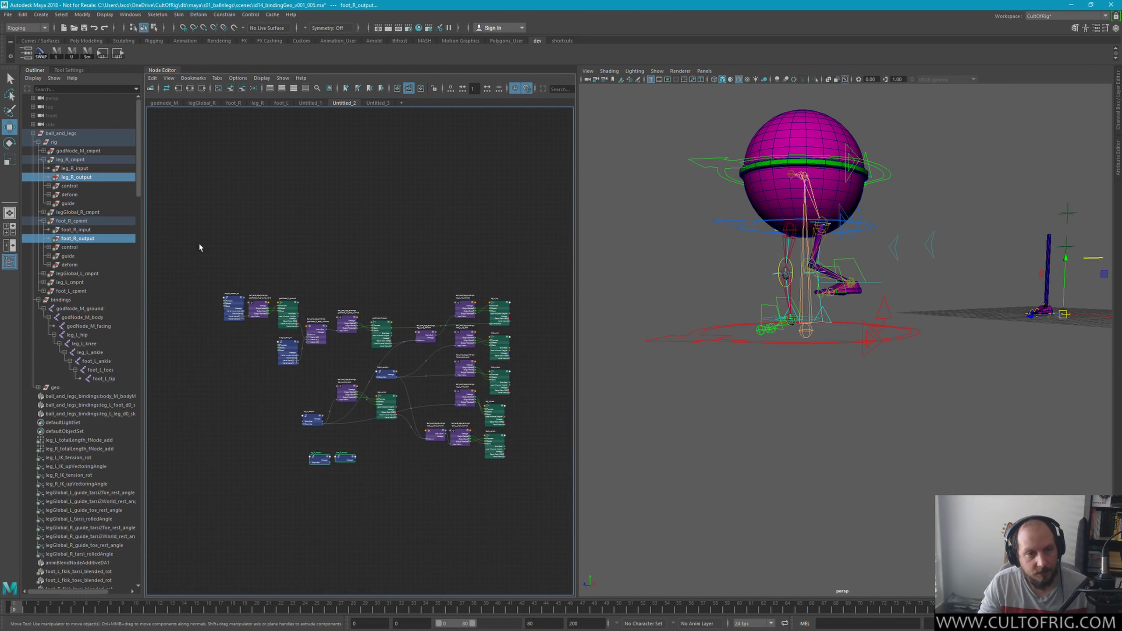
left_click_drag(203, 237, 524, 454)
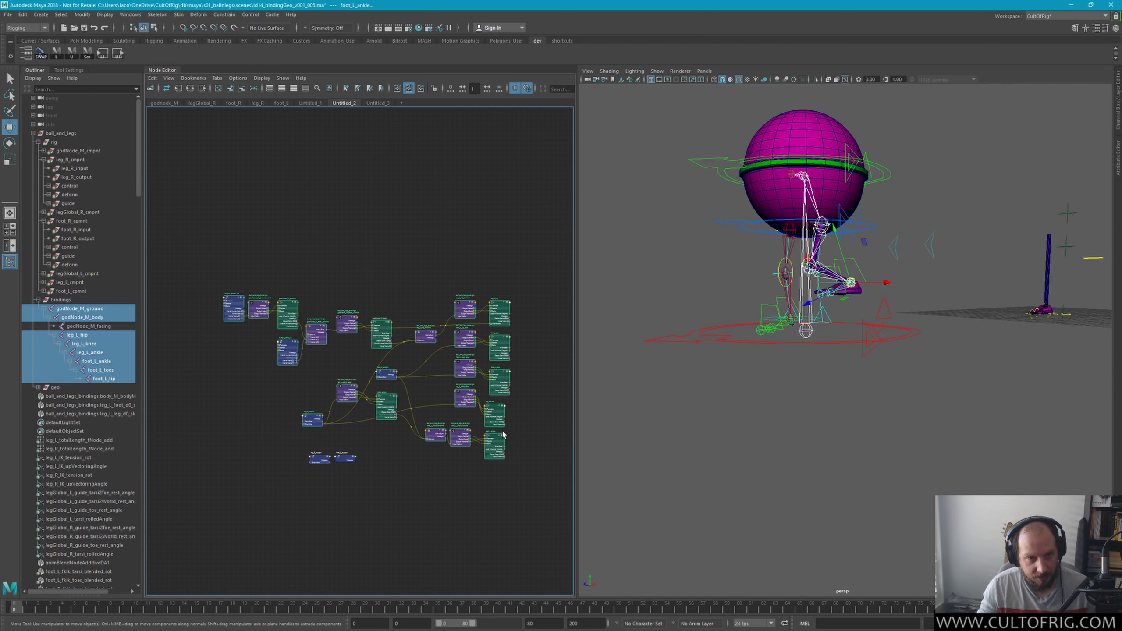
key("f")
mouse_move(307, 470)
left_mouse_down()
mouse_move(336, 450)
mouse_move(278, 526)
mouse_move(244, 526)
left_mouse_up()
middle_click_drag(300, 476, 387, 402, "alt")
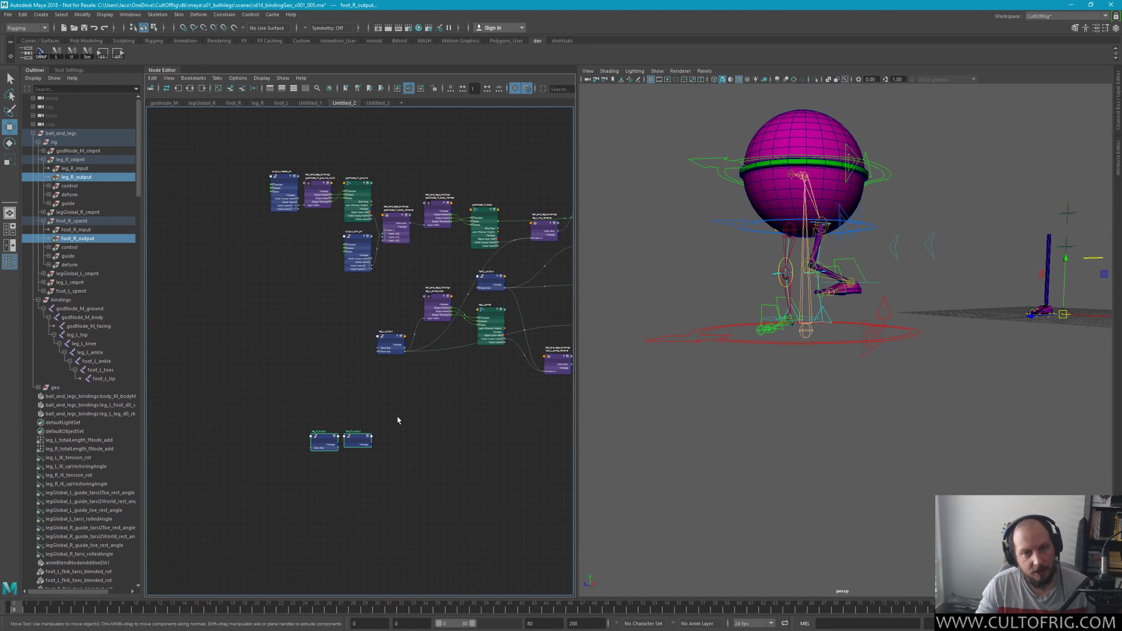
left_click(398, 417)
Step: Select the output_master_srt node and the godNode_M_ground joint while zooming the graph
mouse_move(282, 183)
left_mouse_down()
mouse_move(256, 364)
mouse_move(263, 388)
mouse_move(256, 220)
mouse_move(279, 165)
left_mouse_up()
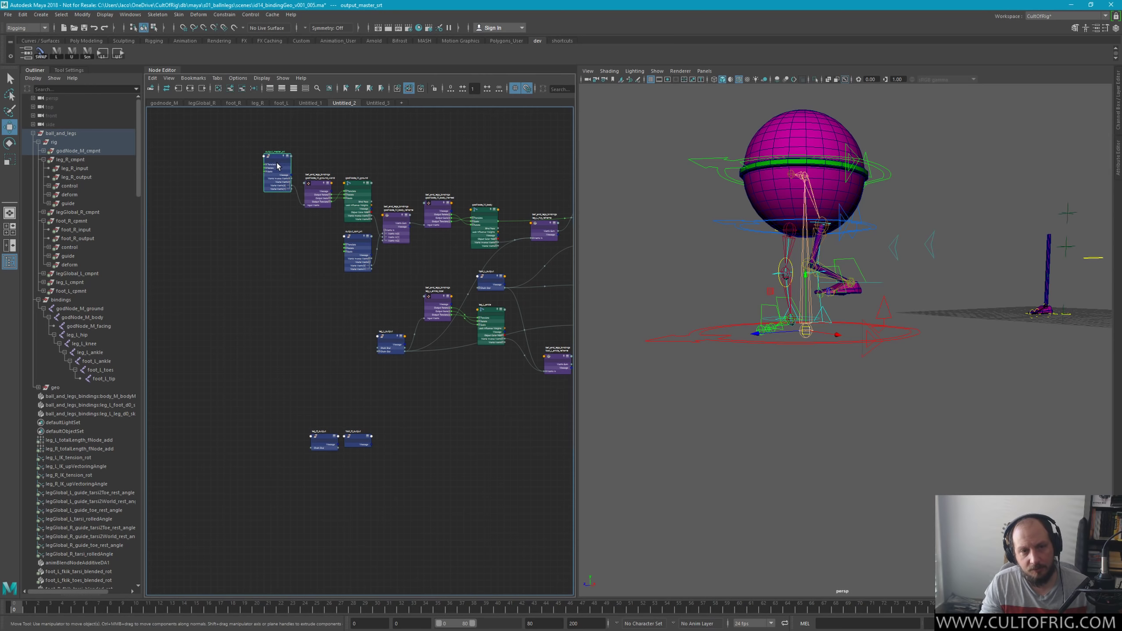
left_click(357, 186)
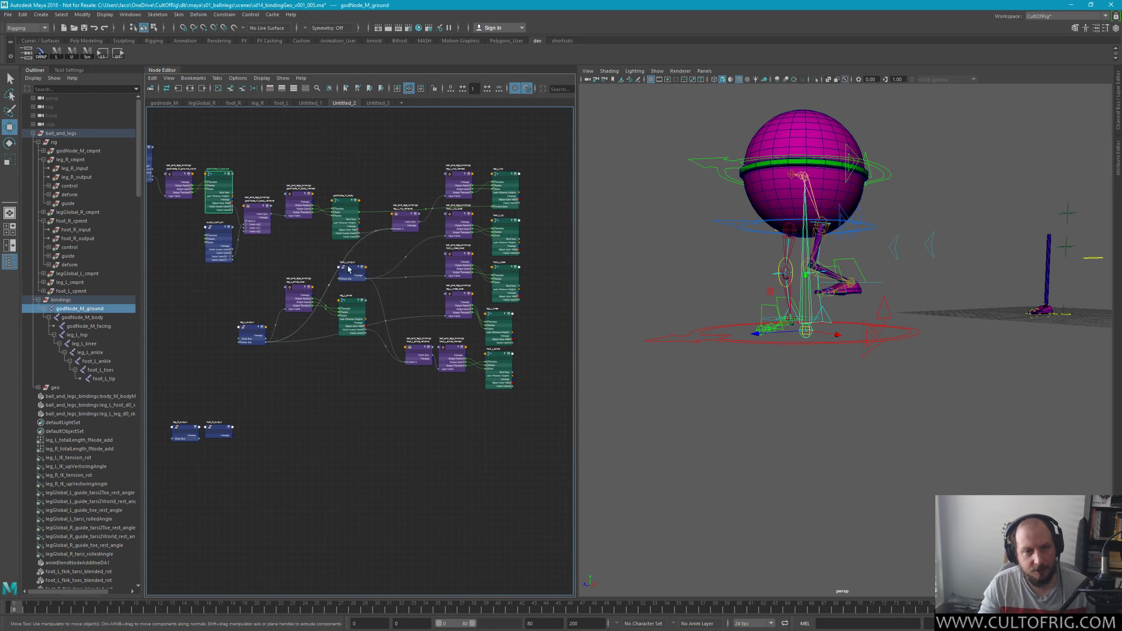
scroll(348, 269, "up", 1)
scroll(354, 309, "up", 2)
scroll(366, 348, "up", 2)
scroll(406, 441, "up", 1)
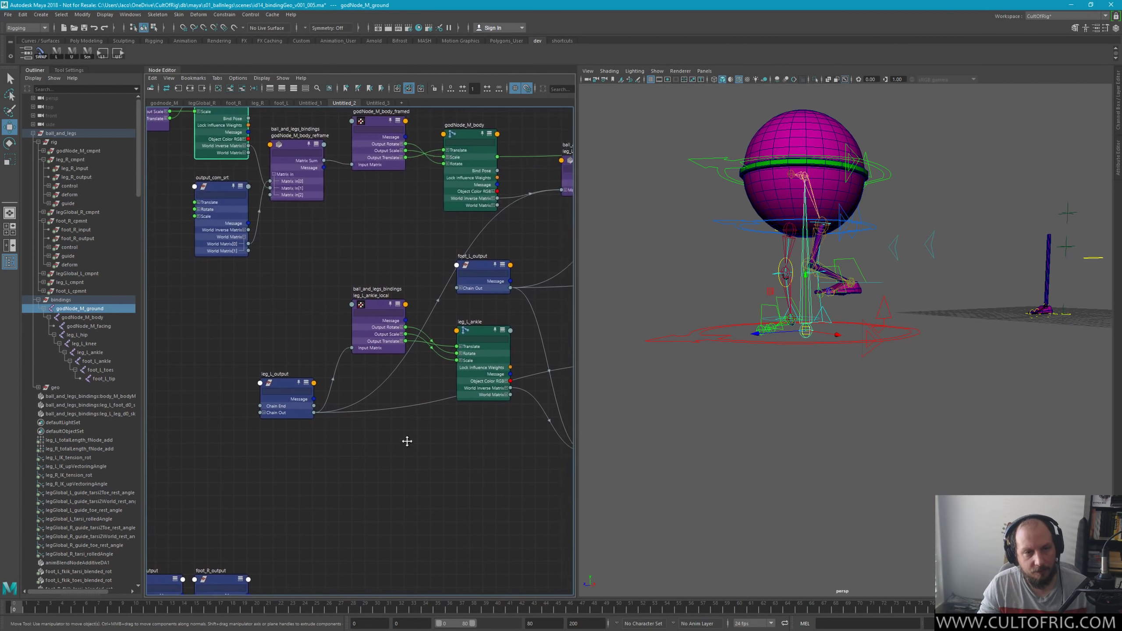
scroll(406, 441, "down", 2)
scroll(337, 353, "down", 1)
scroll(348, 303, "down", 1)
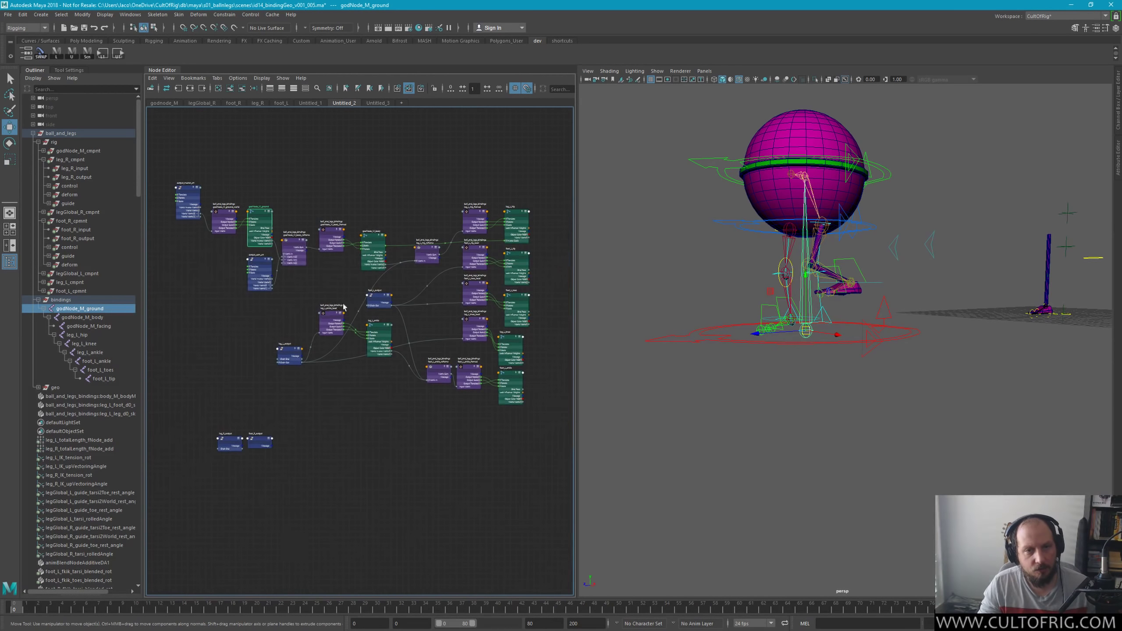
Step: Select the left-leg binding joints leg_L_hip through foot_L_tip in the Outliner
left_click_drag(267, 300, 544, 448)
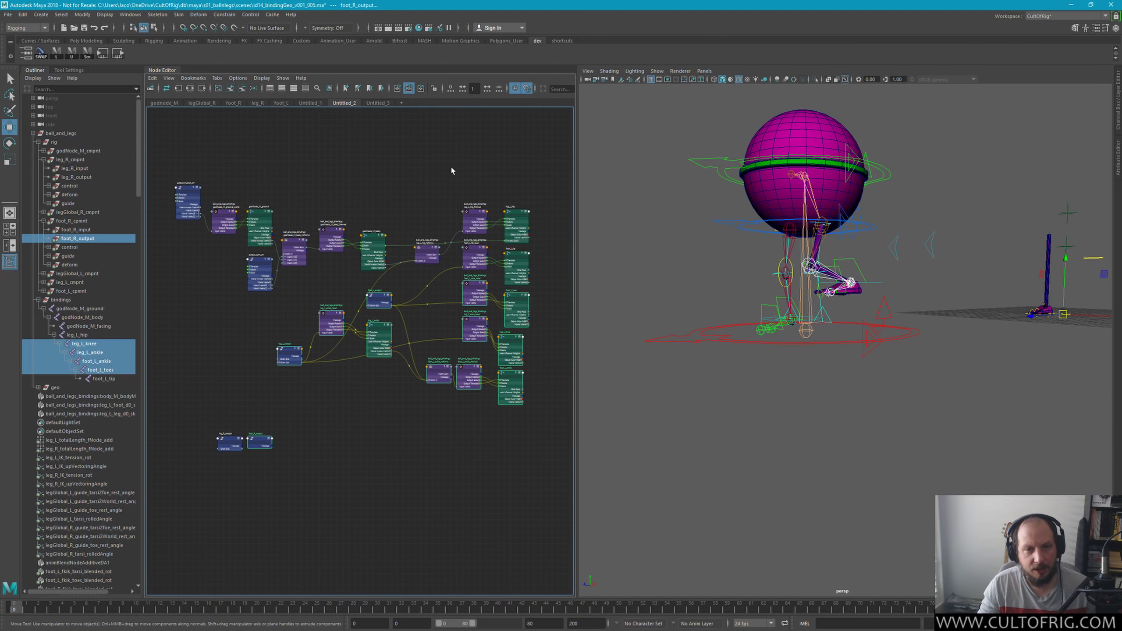
left_click_drag(442, 155, 542, 363, "shift")
left_click(427, 251, "shift")
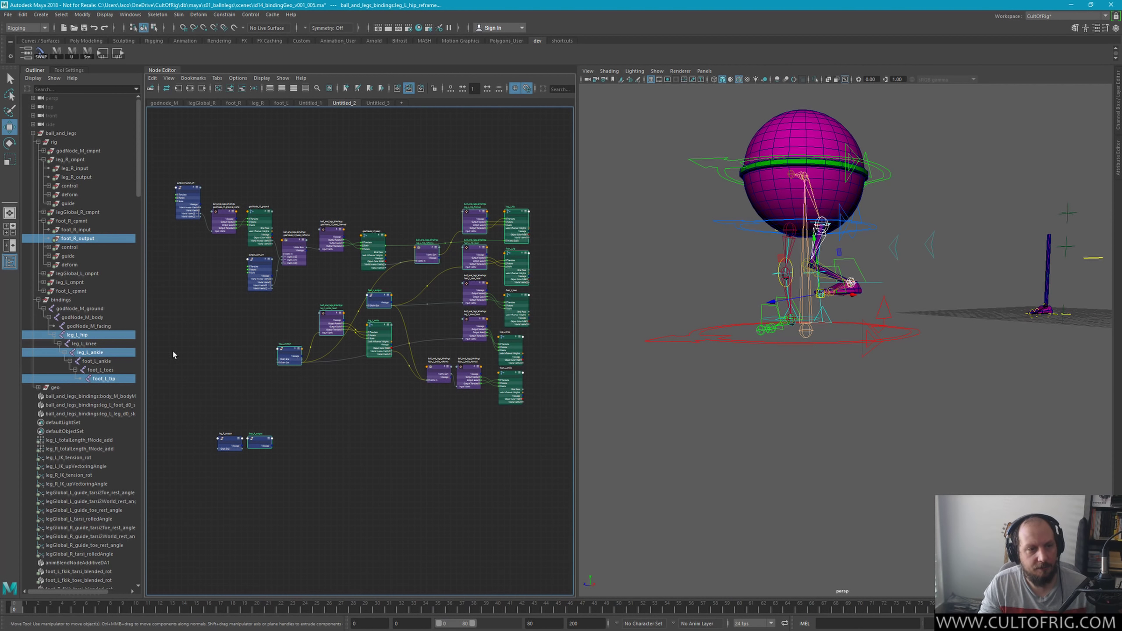
left_click(105, 334)
left_click(114, 377, "shift")
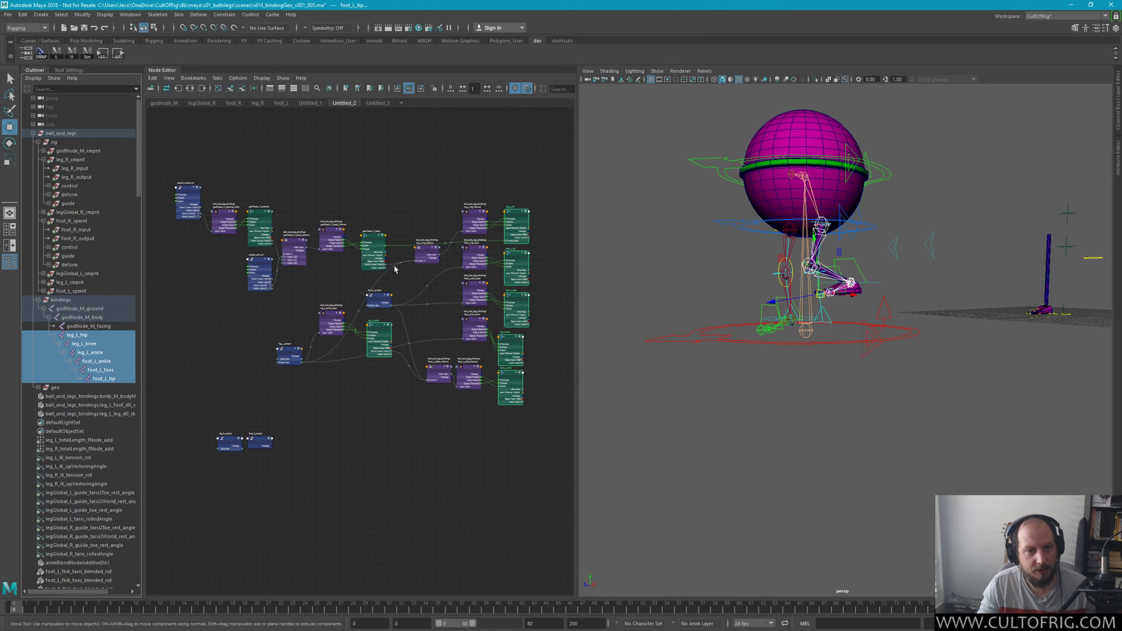
scroll(327, 424, "up", 3)
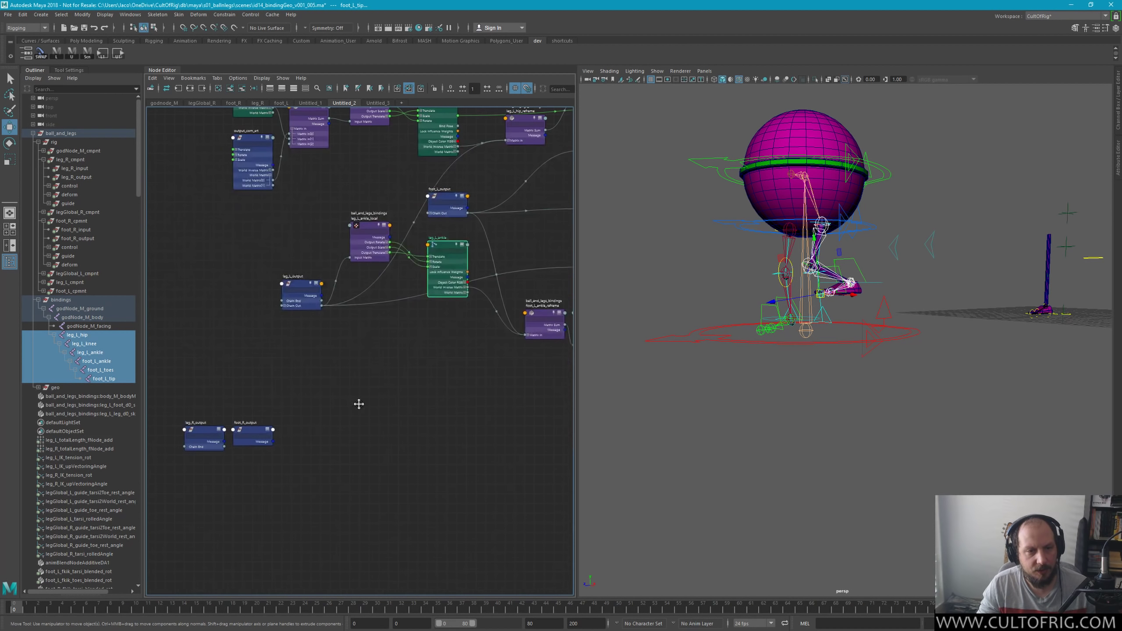
scroll(369, 411, "up", 2)
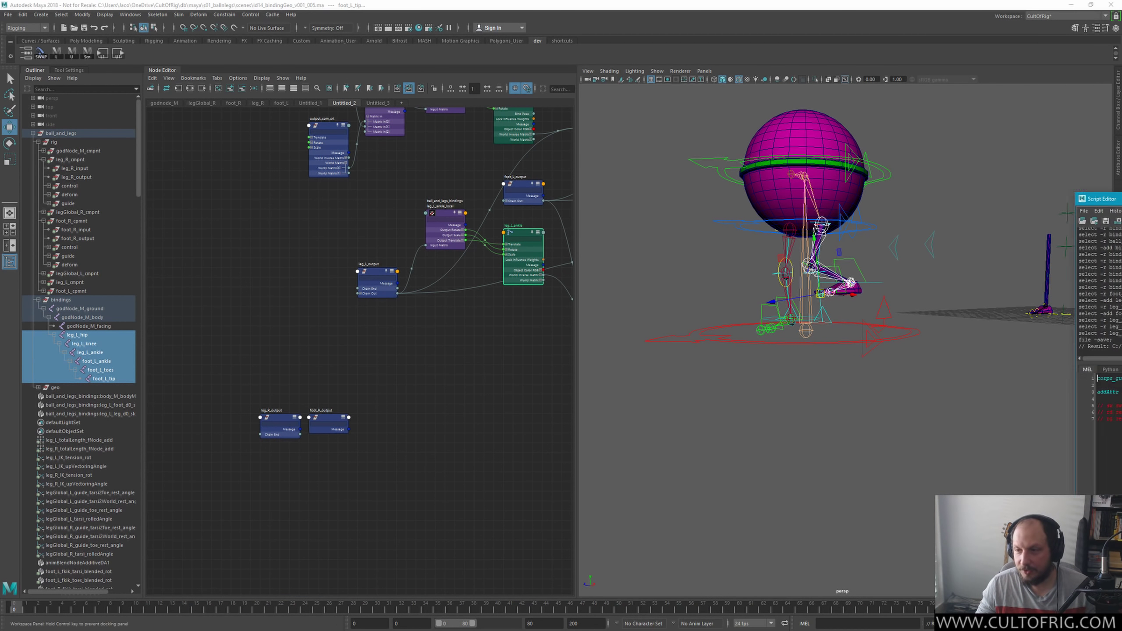
Step: Position the Script Editor over the viewport and select leg_R_output and foot_R_output
mouse_move(1117, 181)
left_mouse_down()
mouse_move(980, 175)
mouse_move(1121, 147)
left_mouse_up()
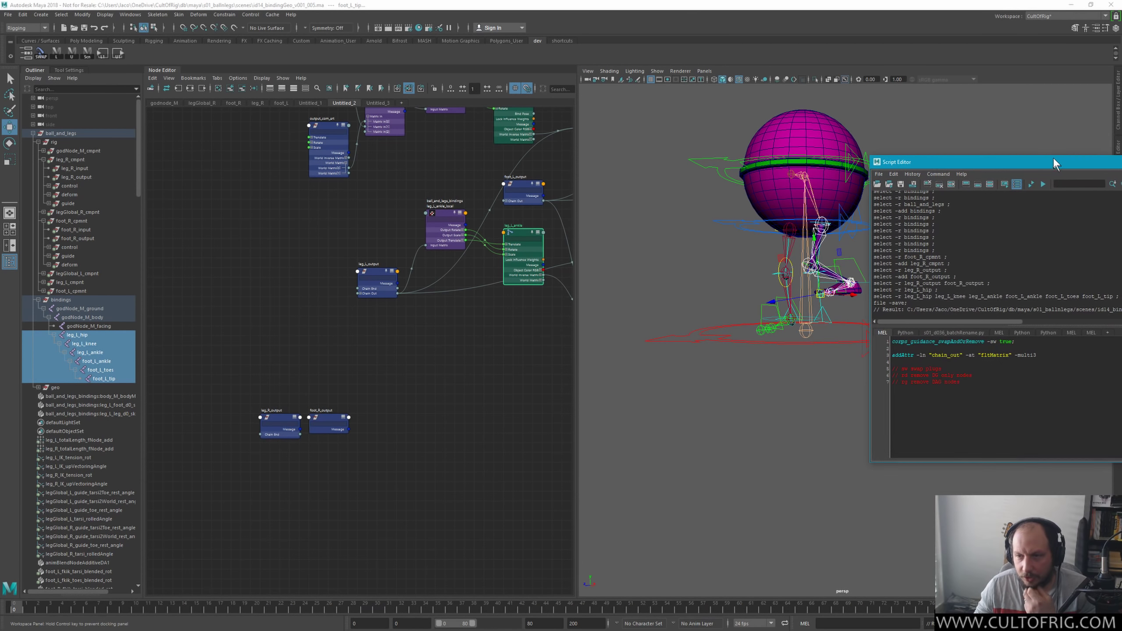
mouse_move(1044, 144)
left_mouse_down()
mouse_move(1120, 146)
mouse_move(901, 165)
mouse_move(649, 123)
left_mouse_up()
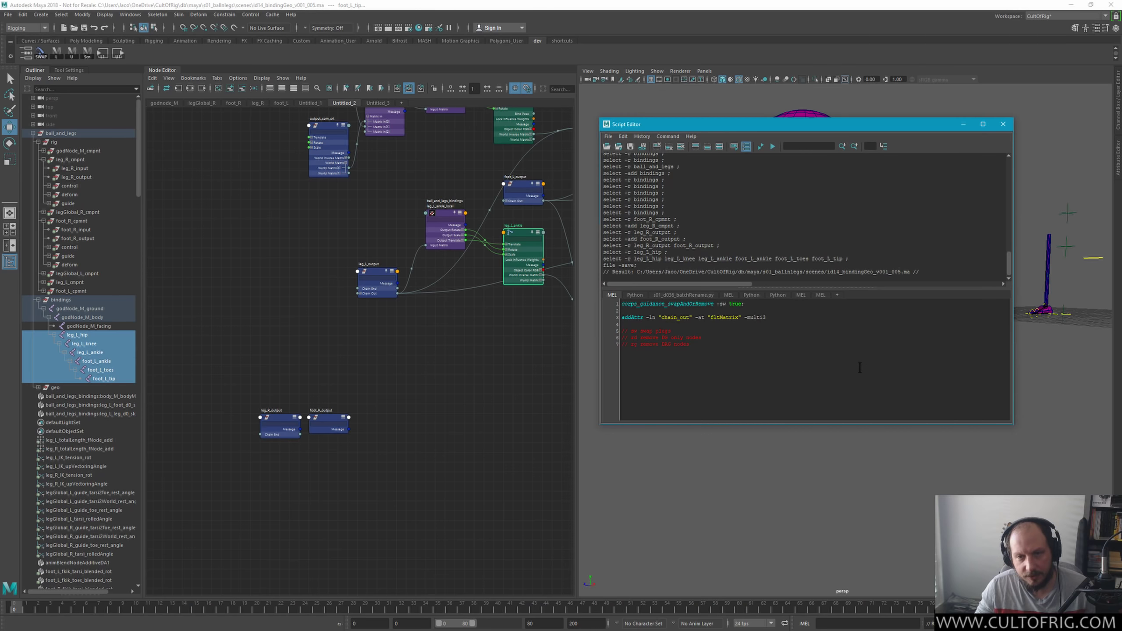
scroll(860, 368, "up", 1, "ctrl")
scroll(862, 350, "up", 1, "ctrl")
scroll(838, 328, "up", 1, "ctrl")
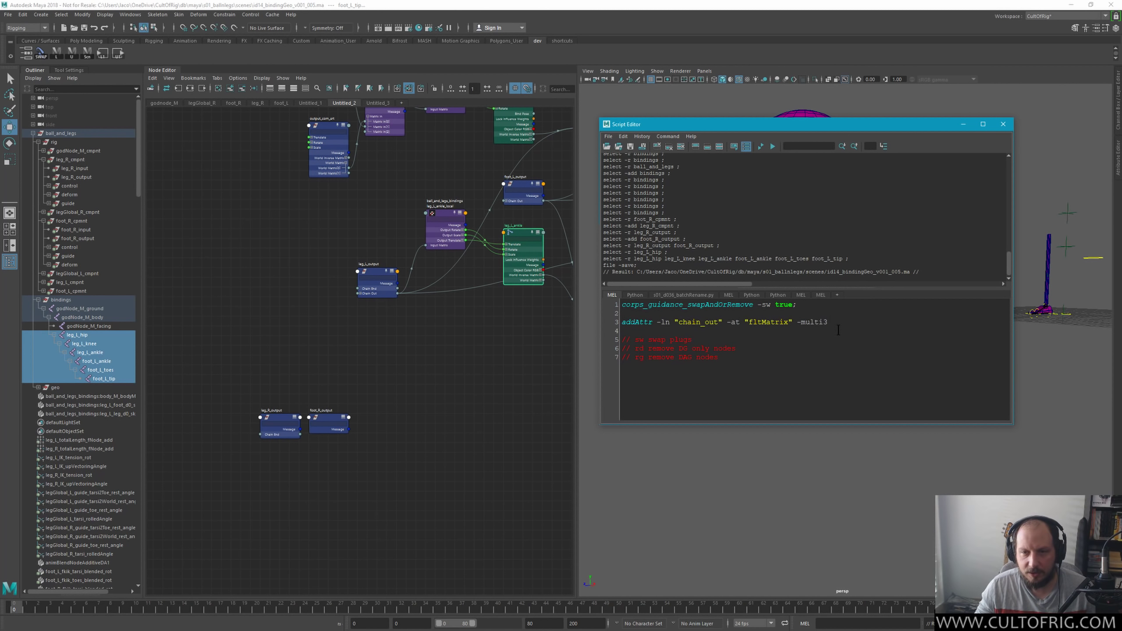
scroll(838, 330, "up", 1, "ctrl")
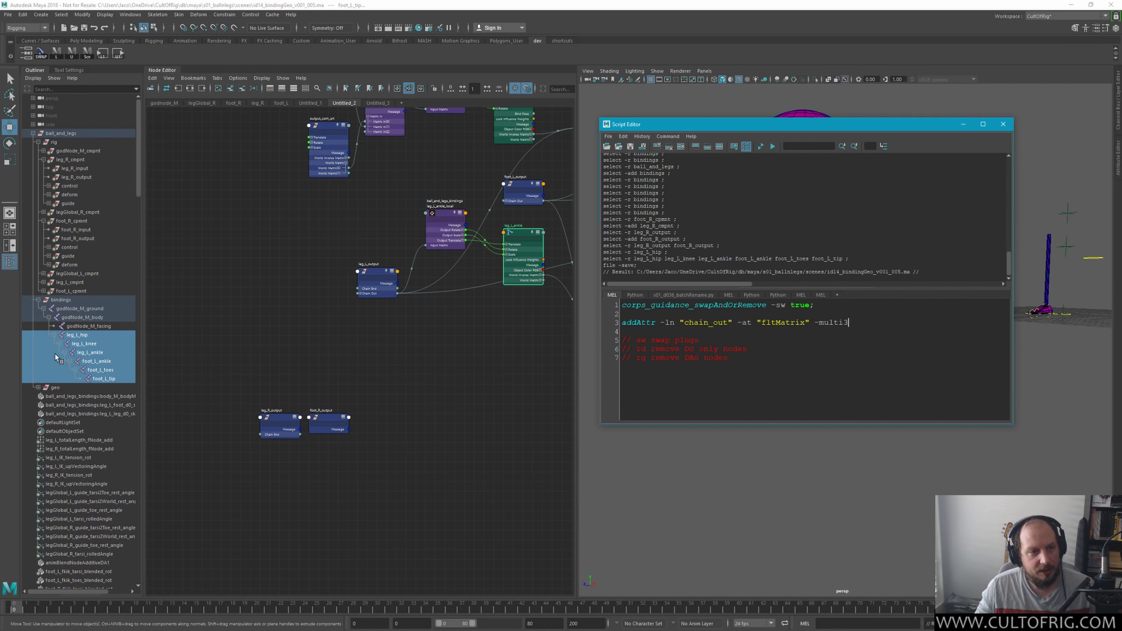
left_click_drag(237, 342, 356, 442)
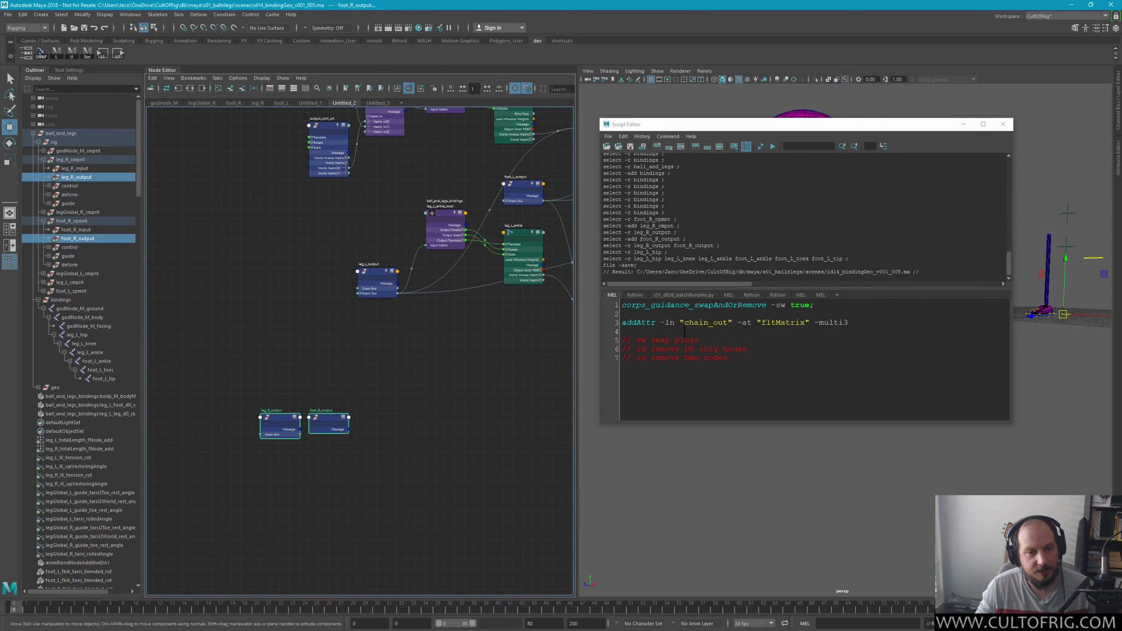
Step: Run addAttr -ln "chain_out" -at "fltMatrix" -multi on both output nodes, removing the stray 3
left_click(849, 342)
triple_click(860, 323)
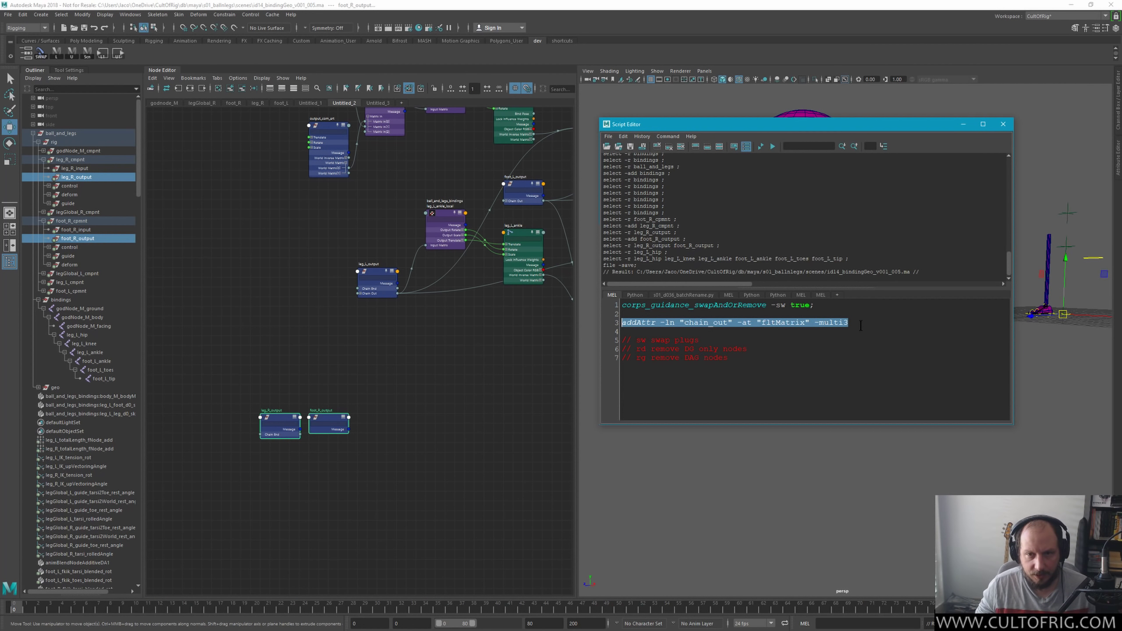
key("ctrl+Return")
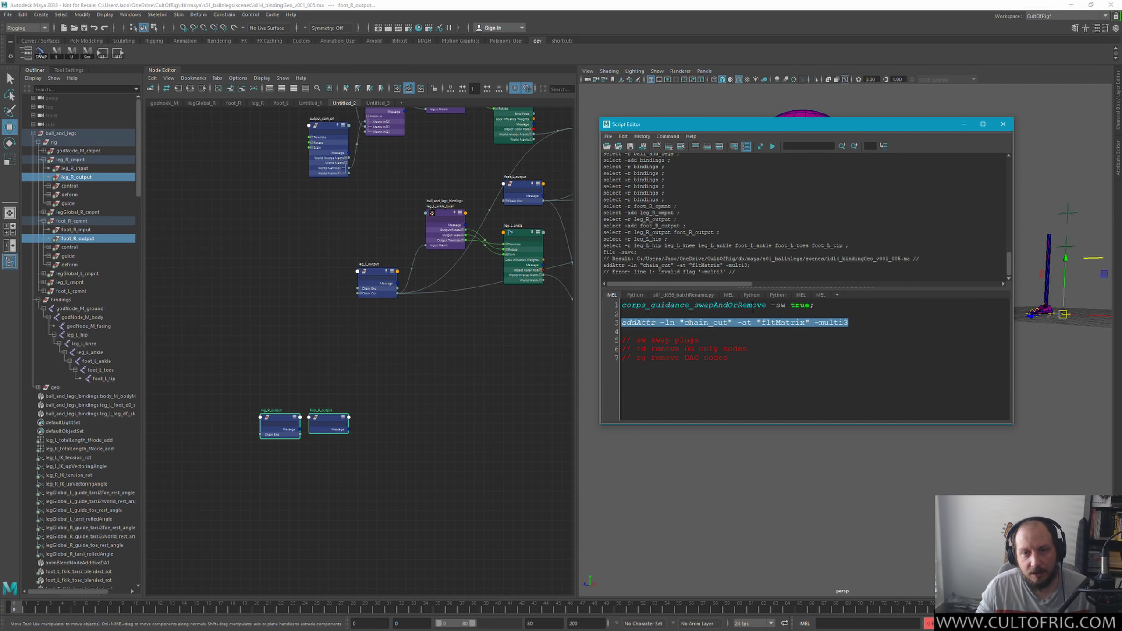
left_click(845, 324)
key("BackSpace")
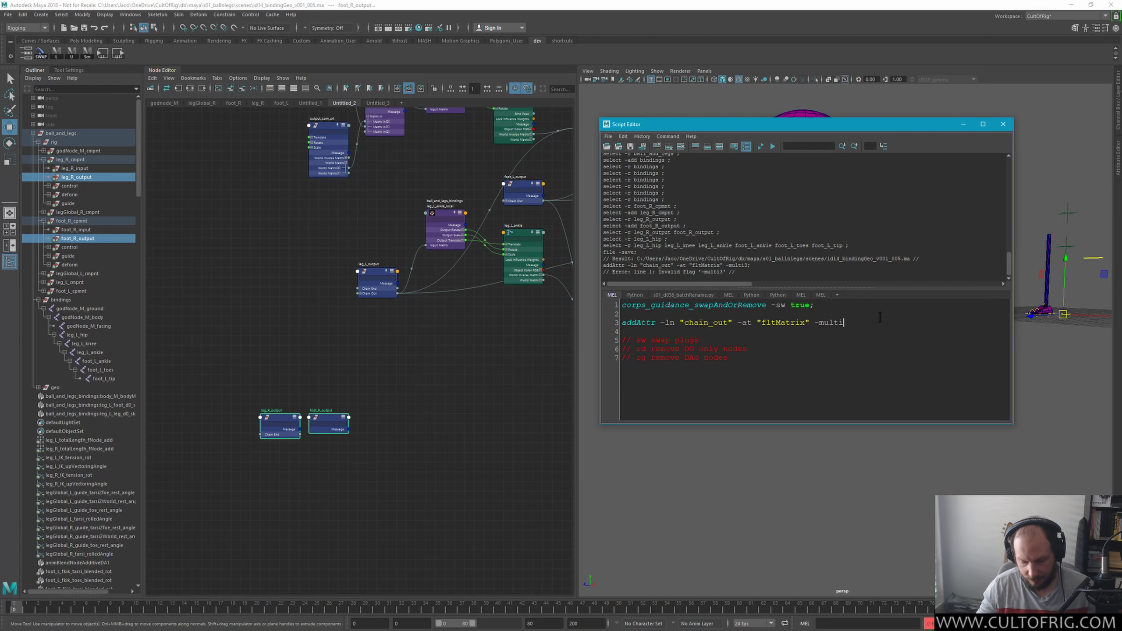
key("shift+Home")
key("ctrl+Return")
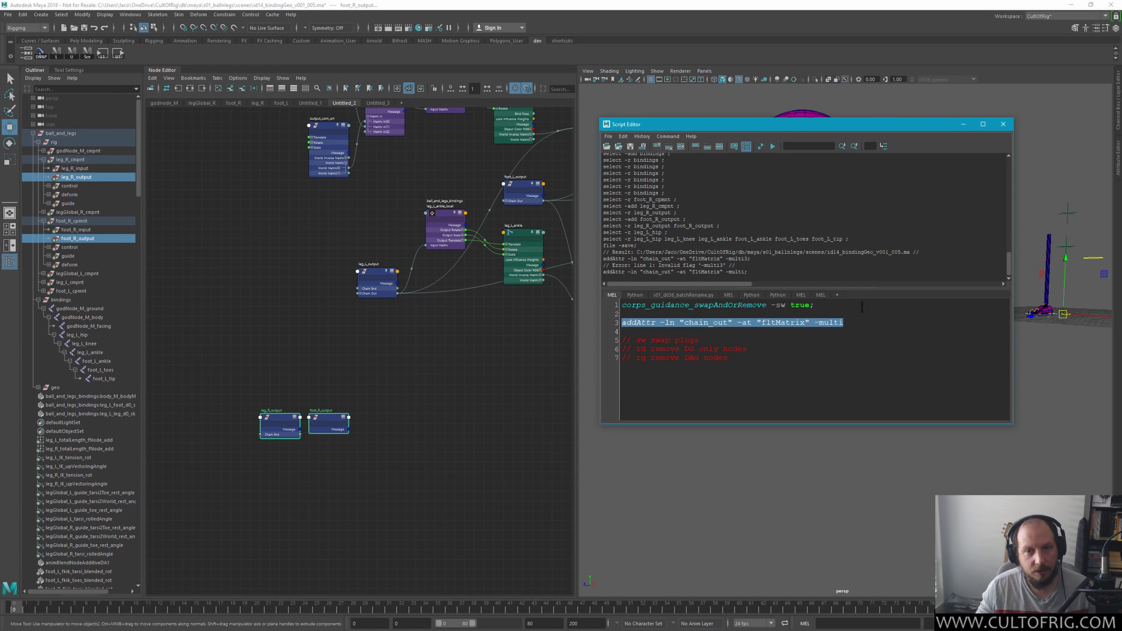
Step: Expand both output nodes to check their Chain Out elements, then close the Script Editor
left_click(336, 419)
left_click(344, 416)
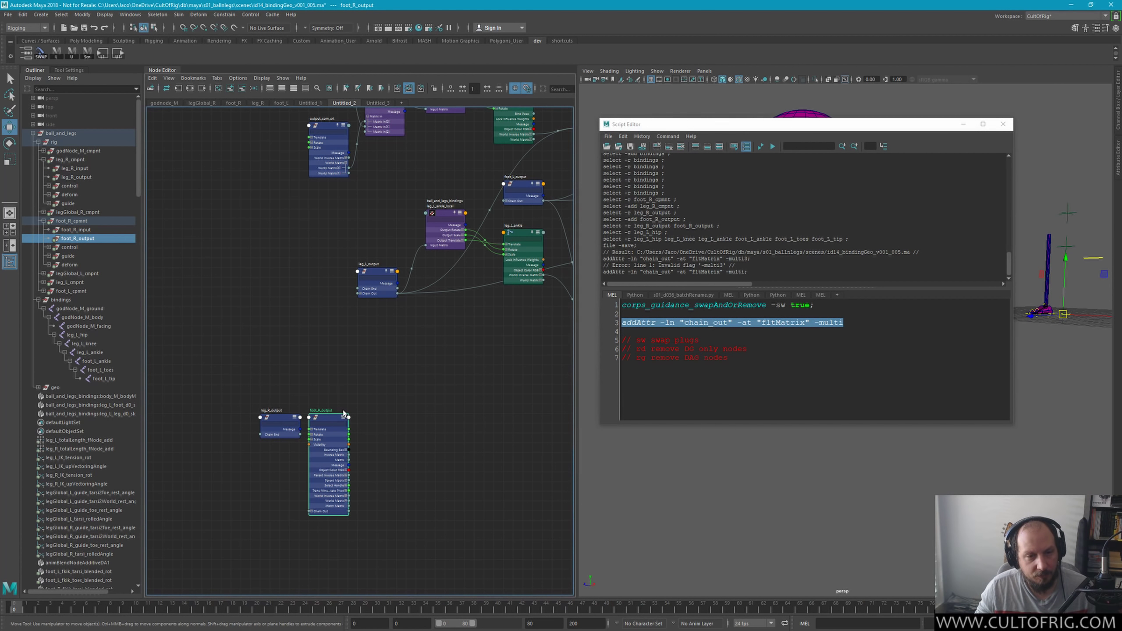
scroll(380, 443, "up", 2)
left_click(220, 434)
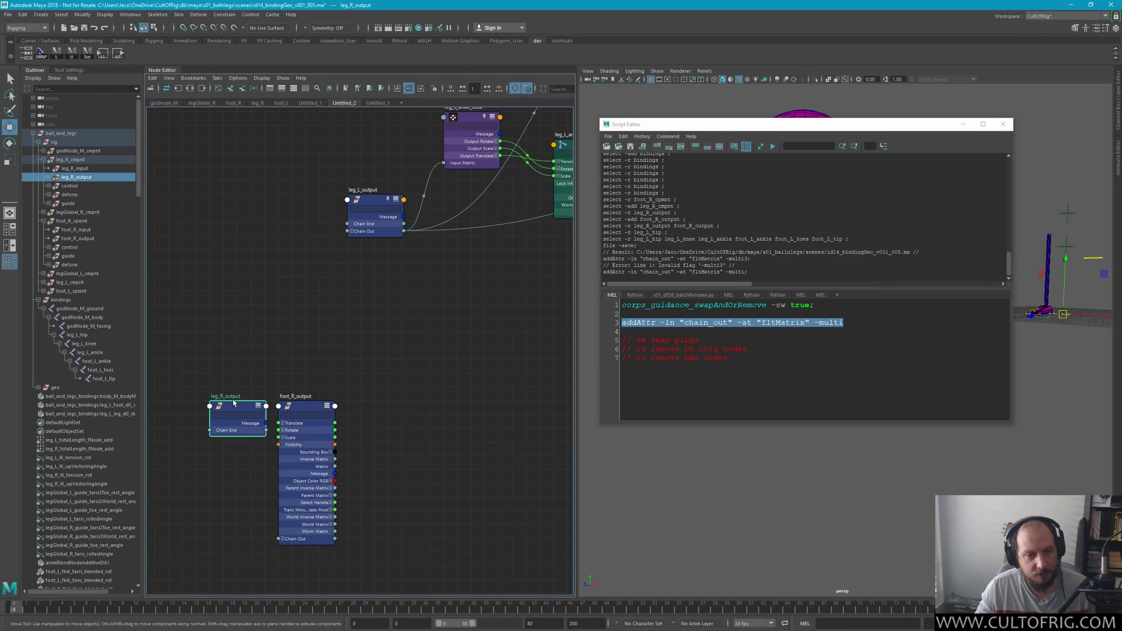
key("3")
middle_click_drag(320, 541, 390, 448, "alt")
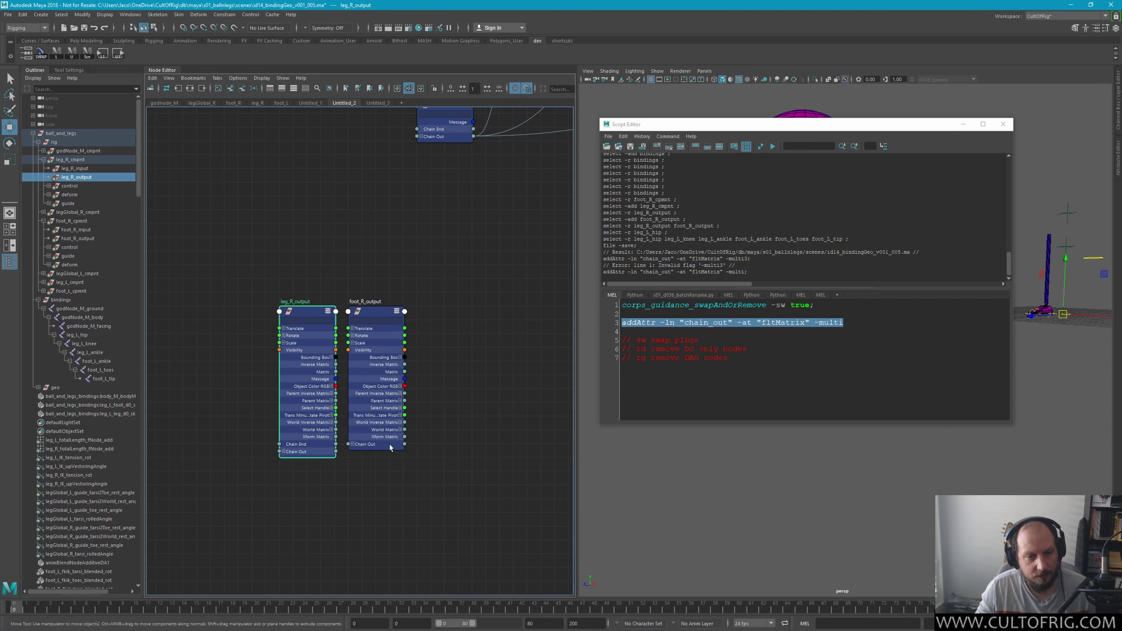
left_click(352, 444)
left_click(283, 452)
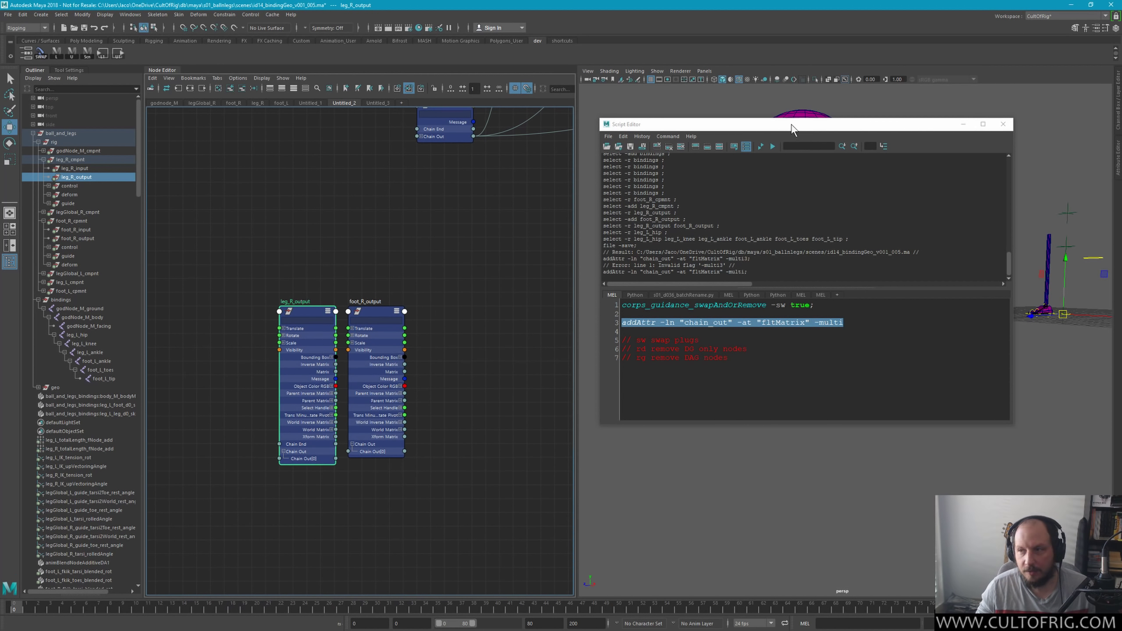
left_click_drag(792, 118, 792, 84)
left_click_drag(871, 93, 1117, 115)
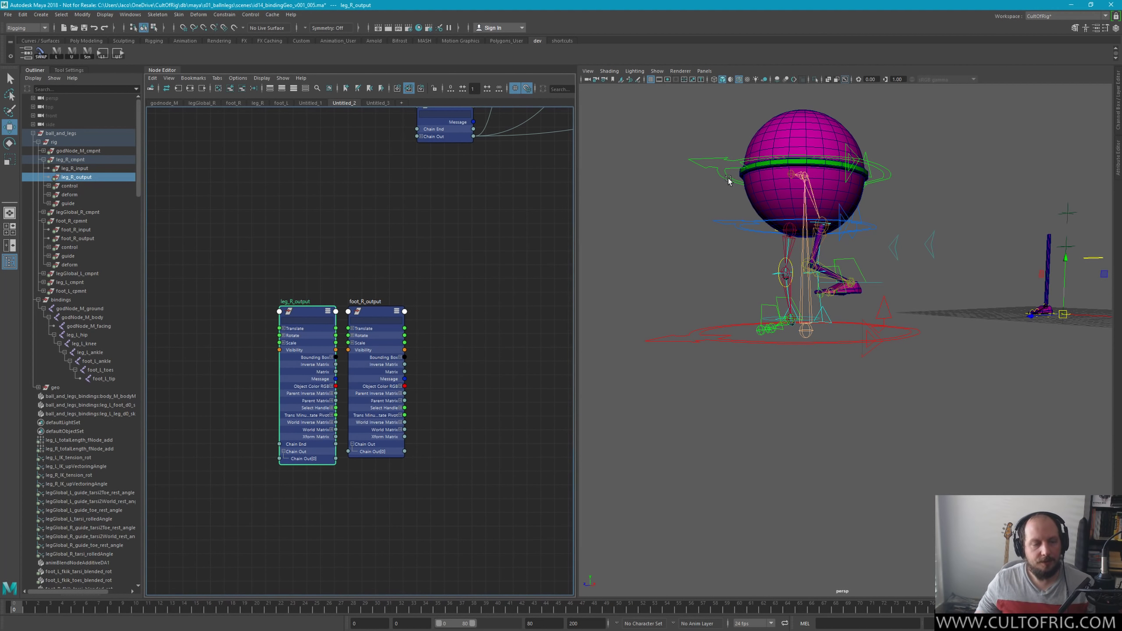
Step: Zoom out the node graph and select the bindings joints leg_L_ankle through foot_L_tip
left_click_drag(728, 178, 791, 270, "alt")
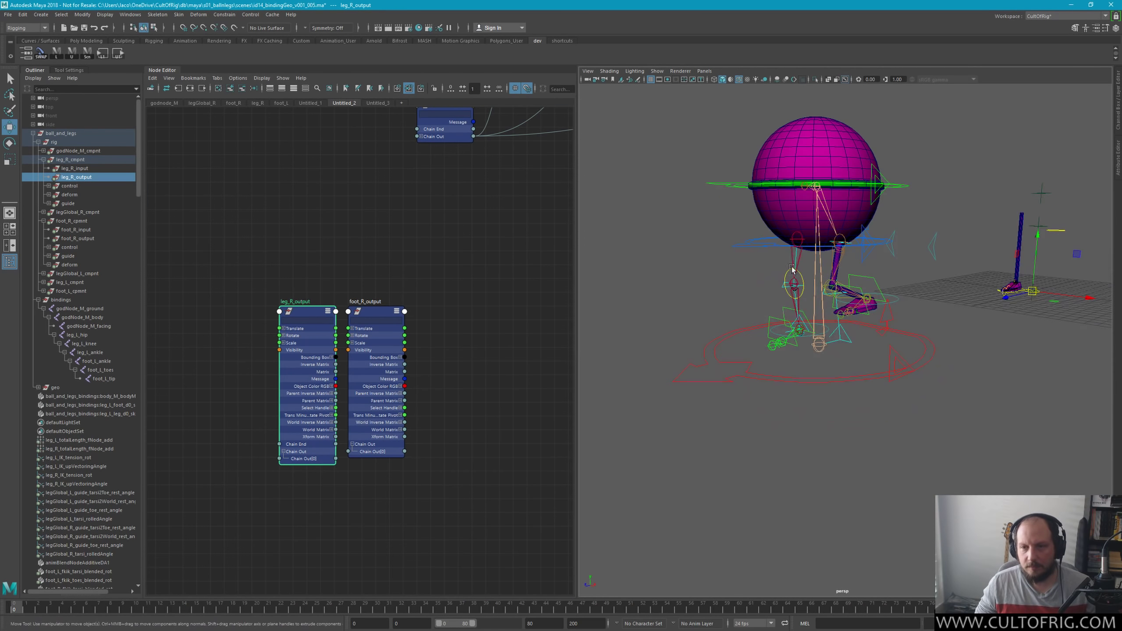
middle_click_drag(378, 272, 370, 333)
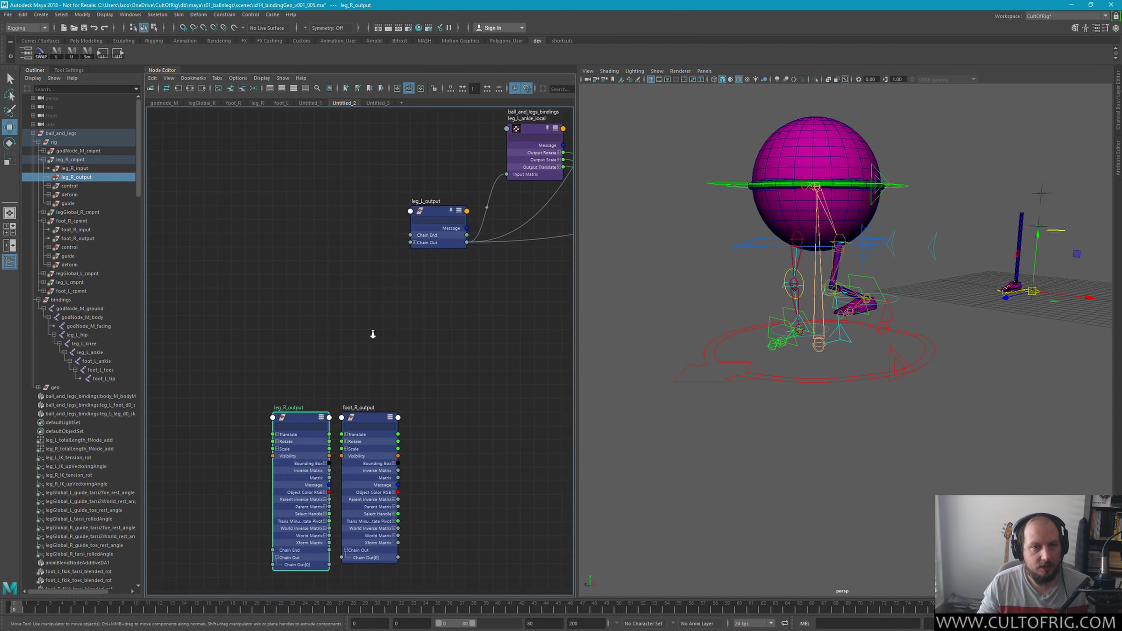
scroll(356, 334, "down", 2)
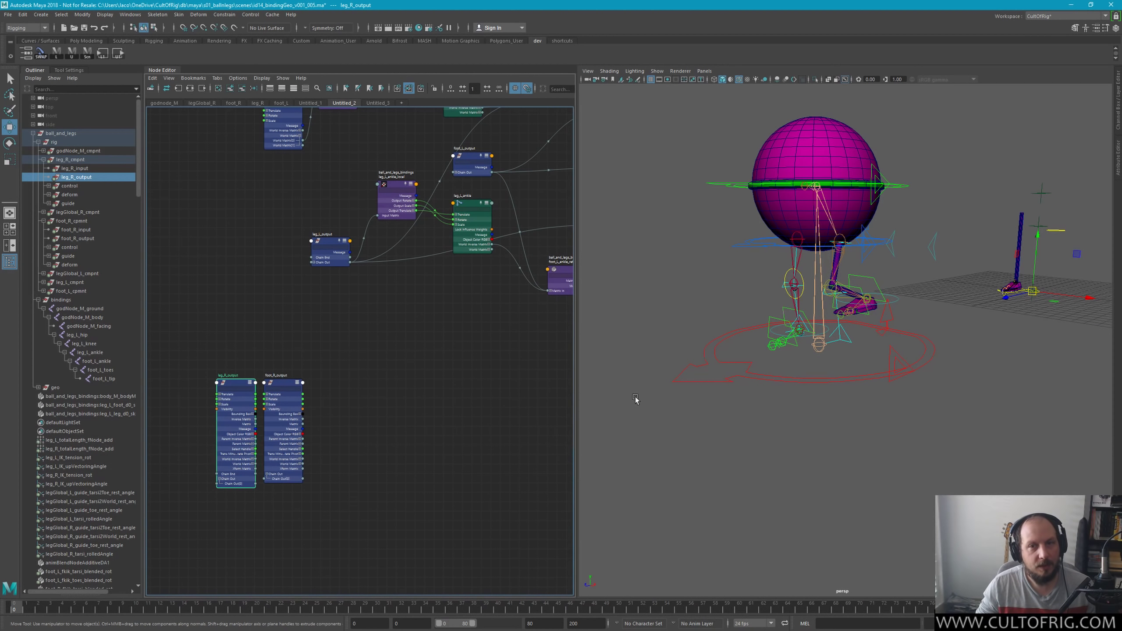
scroll(468, 280, "down", 3)
mouse_move(371, 366)
middle_mouse_down()
mouse_move(461, 359)
mouse_move(346, 285)
middle_mouse_up()
scroll(345, 286, "down", 1)
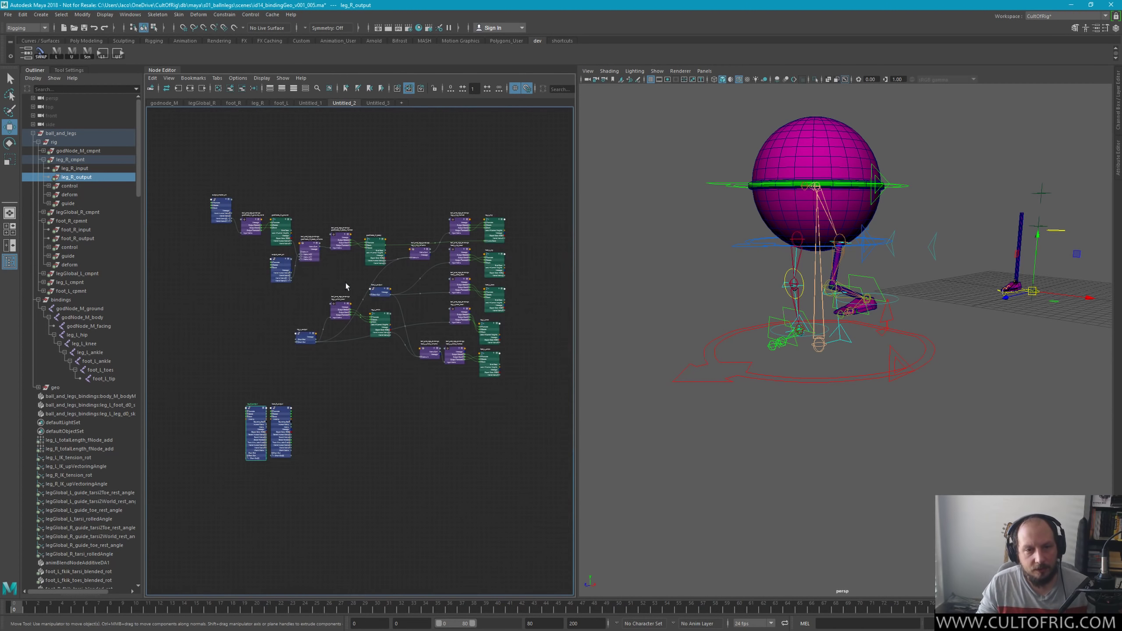
left_click_drag(389, 383, 341, 303)
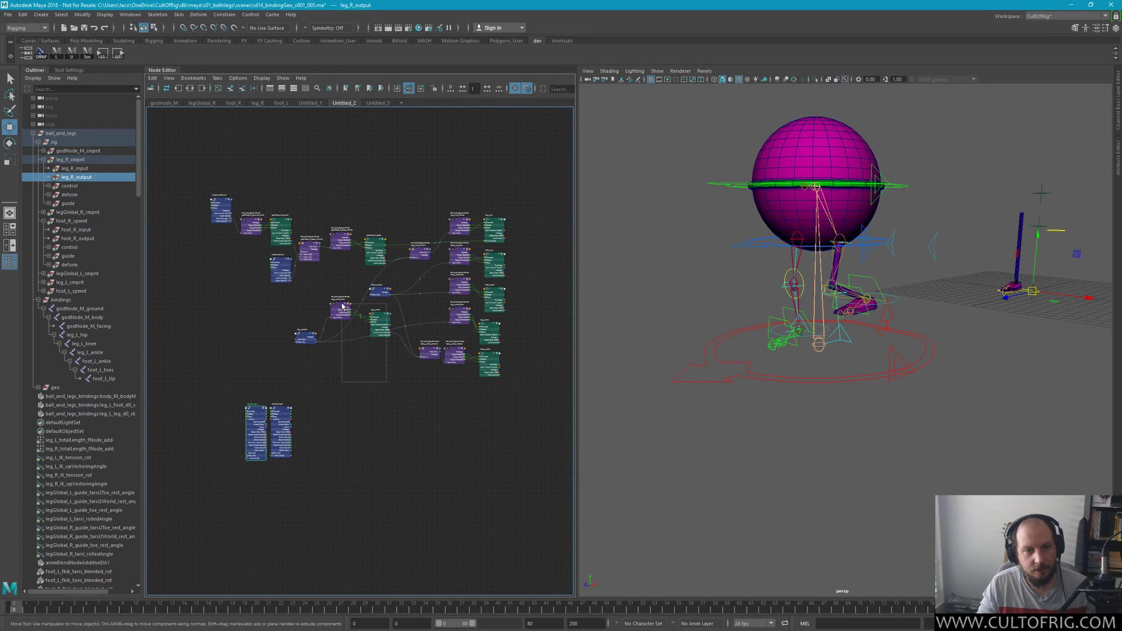
left_click(97, 345)
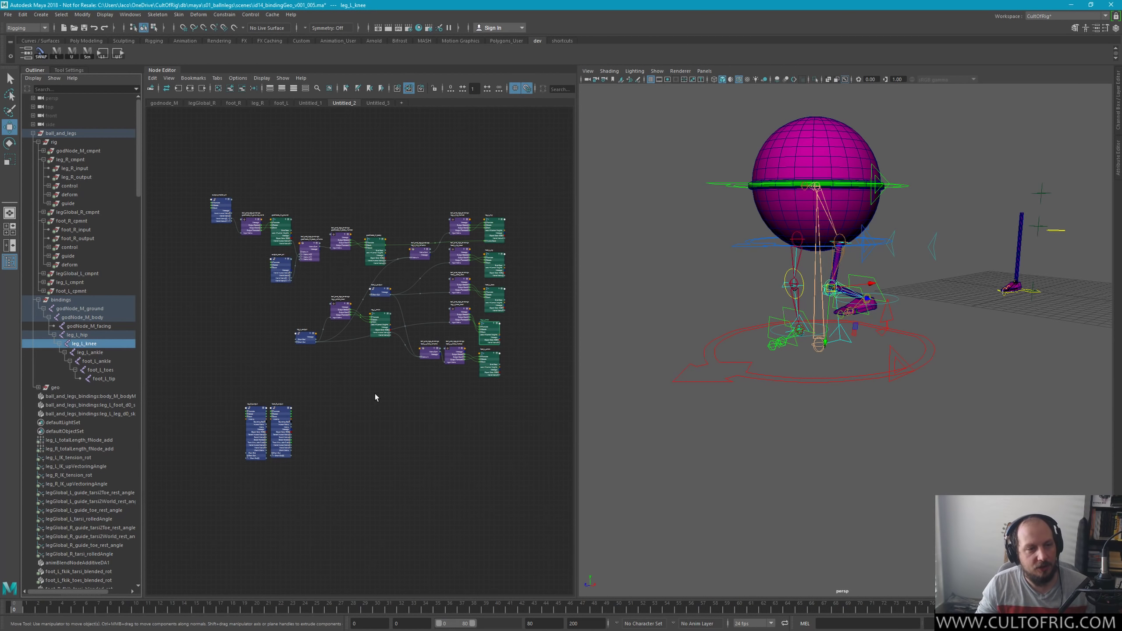
left_click(112, 355)
left_click(123, 378, "shift")
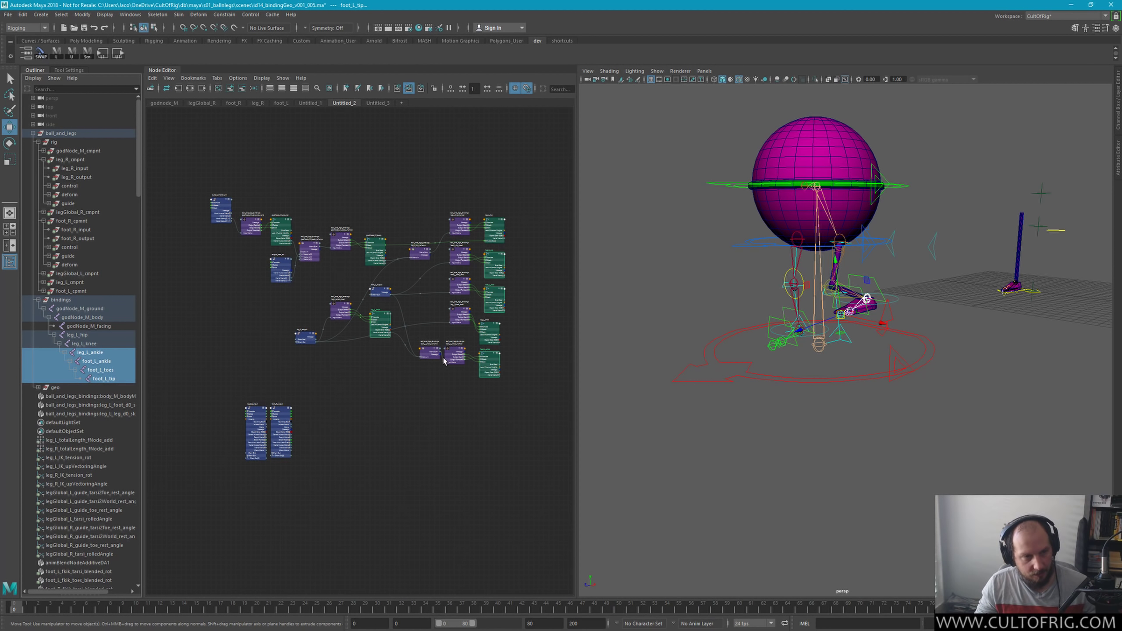
key("ctrl+d")
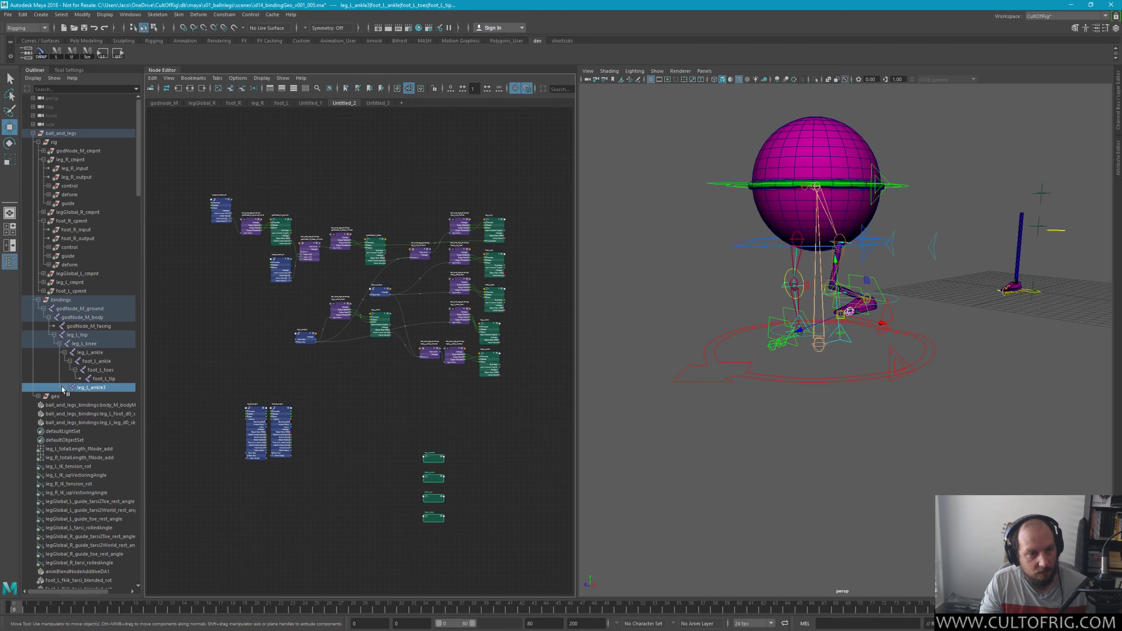
left_click(66, 388)
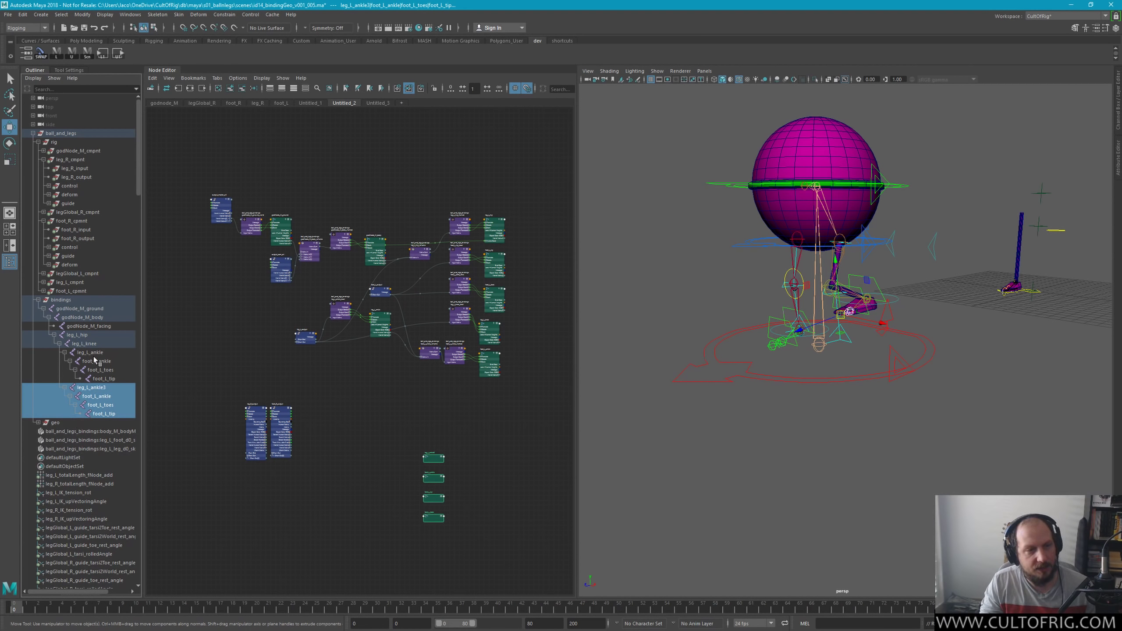
key("ctrl+z")
left_click(89, 336)
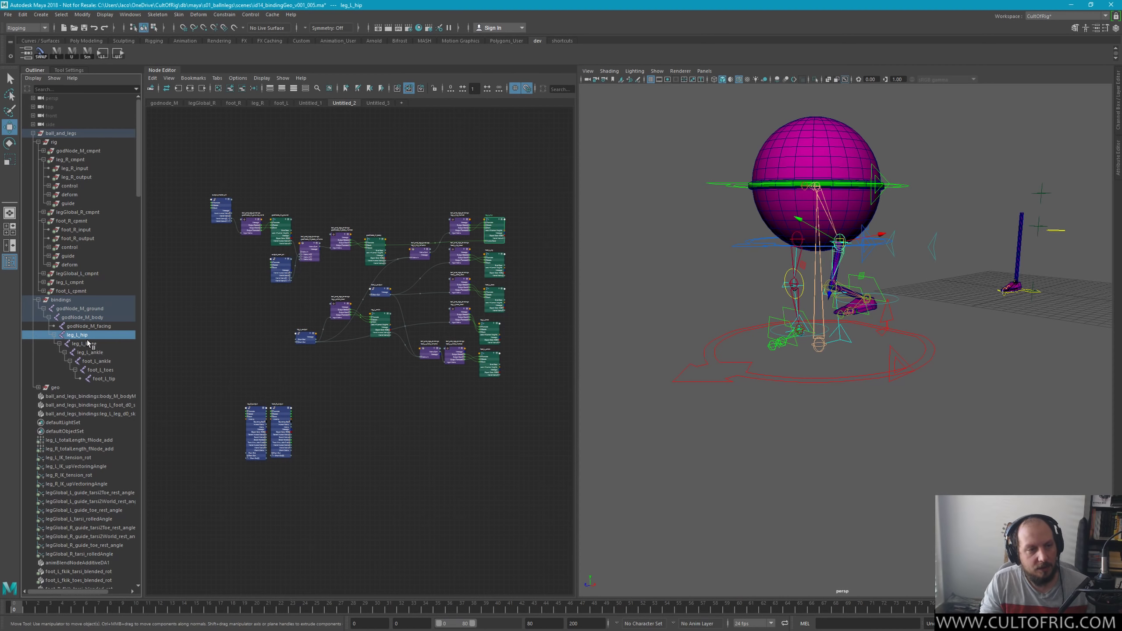
left_click(102, 376, "shift")
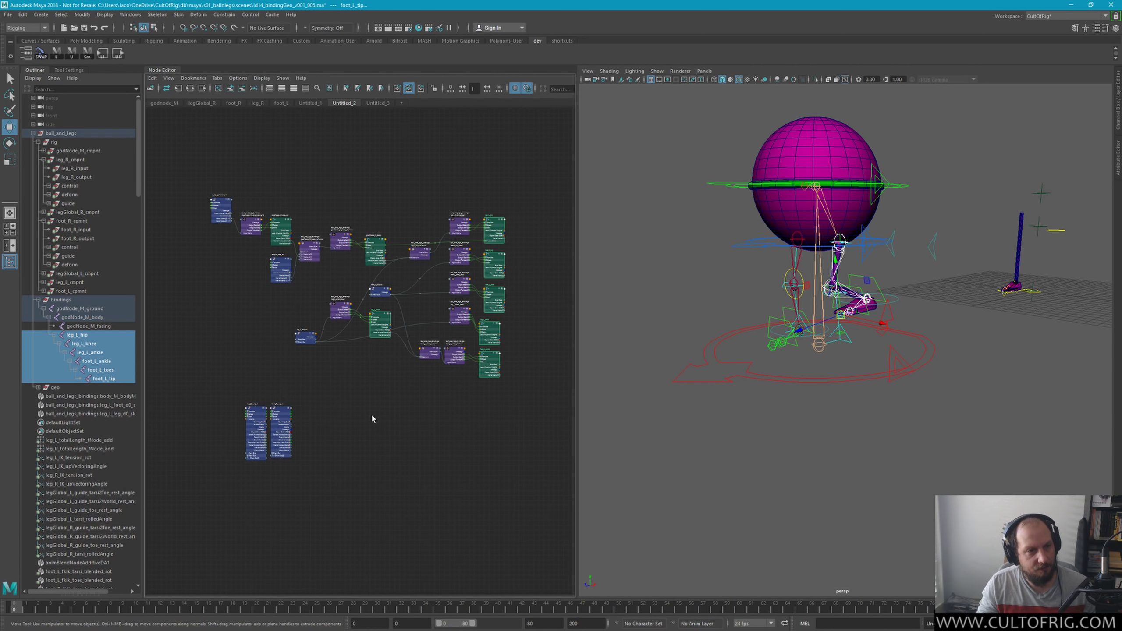
mouse_move(97, 354)
middle_mouse_down()
mouse_move(61, 349)
mouse_move(693, 335)
middle_mouse_up()
key("ctrl+d")
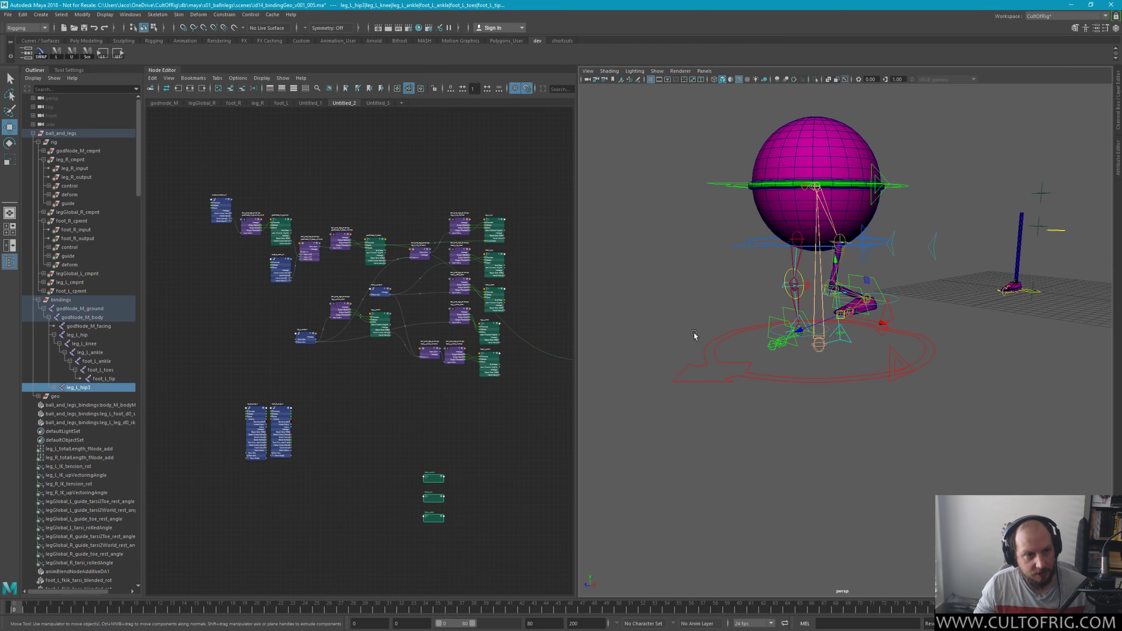
left_click(60, 387, "shift")
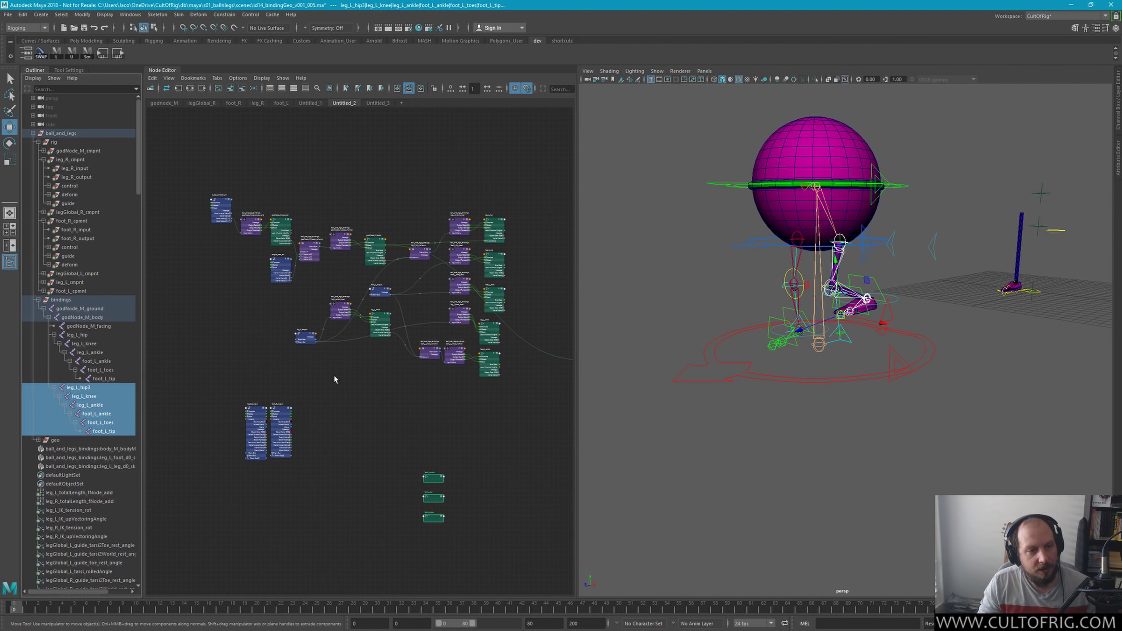
middle_click_drag(109, 439, 121, 405)
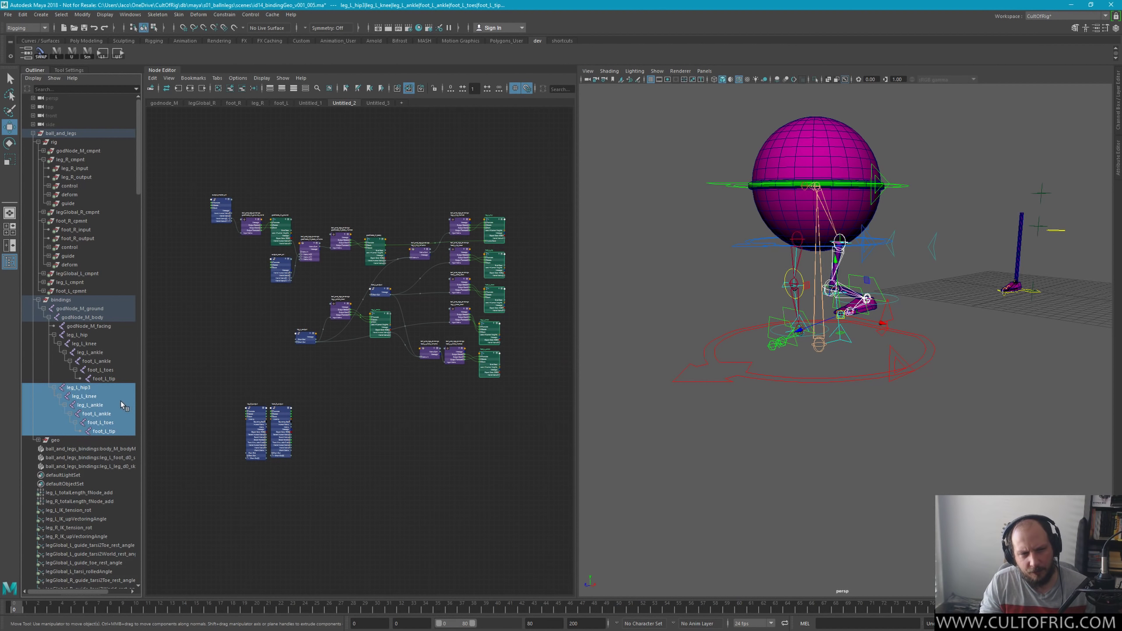
key("ctrl+z")
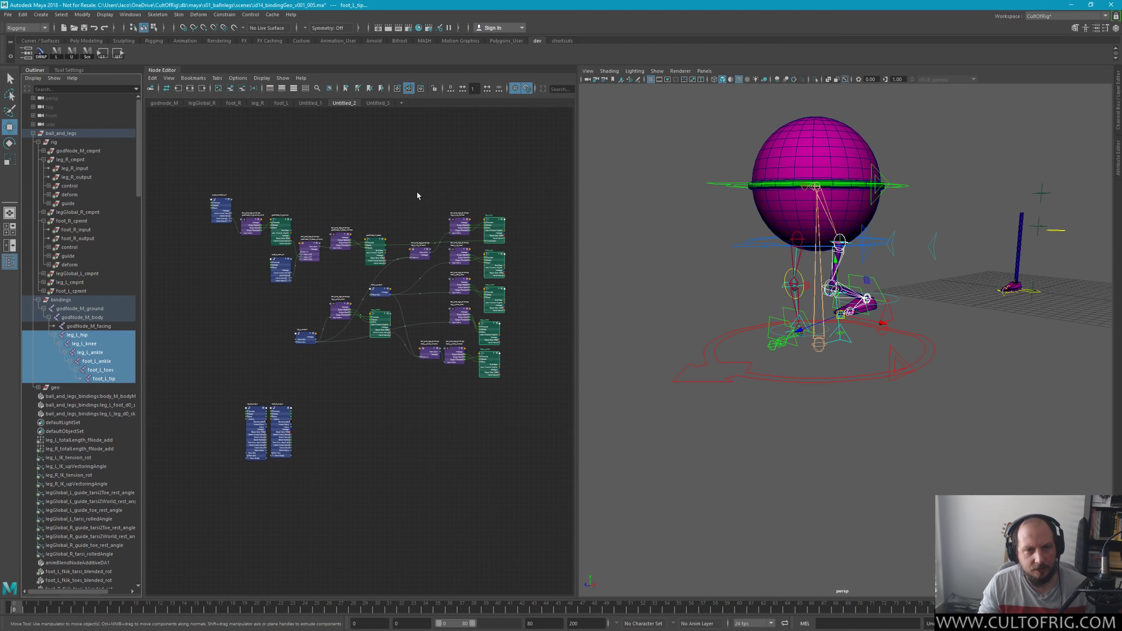
mouse_move(415, 184)
left_mouse_down()
mouse_move(449, 390)
mouse_move(457, 386)
left_mouse_up()
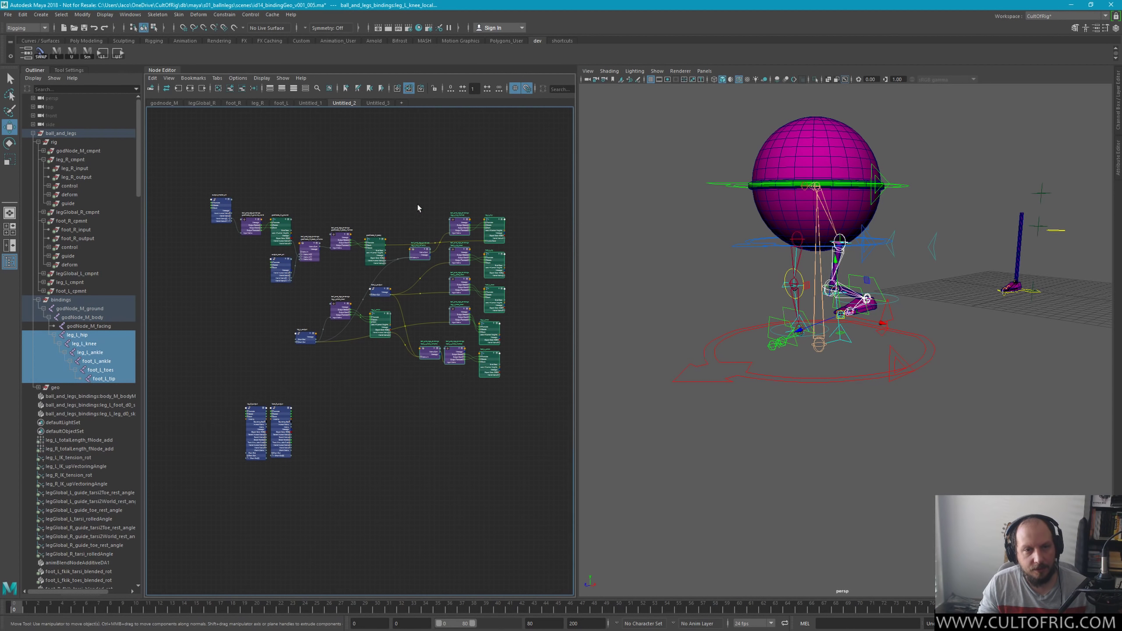
Step: Frame the left-leg nodes and duplicate the joint chain as leg_L_hip3
key("f")
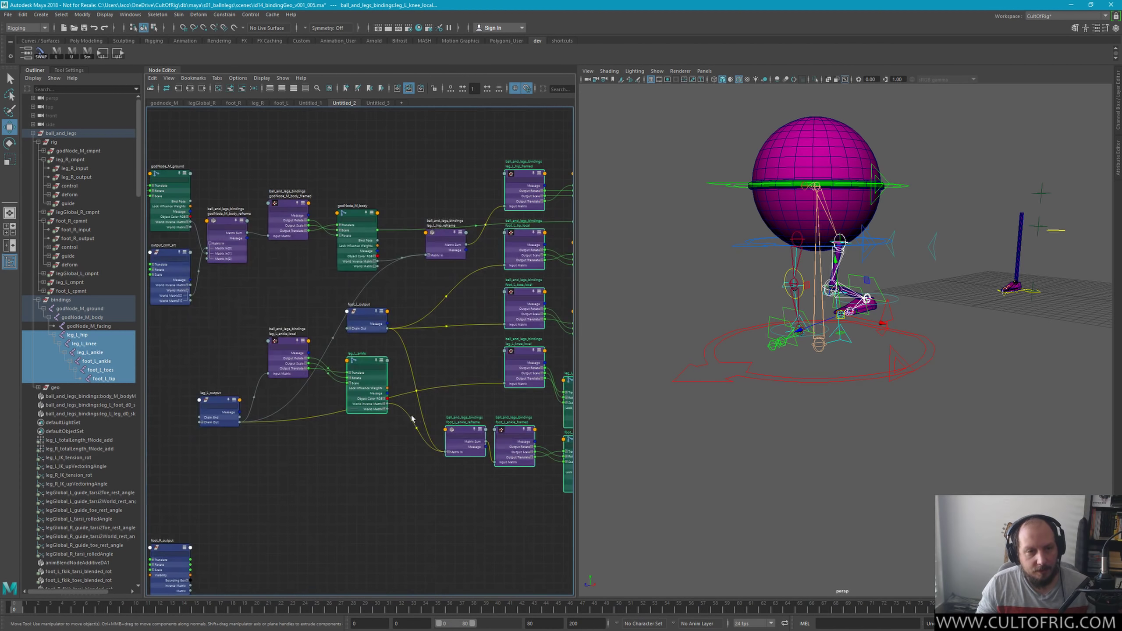
left_click(445, 234)
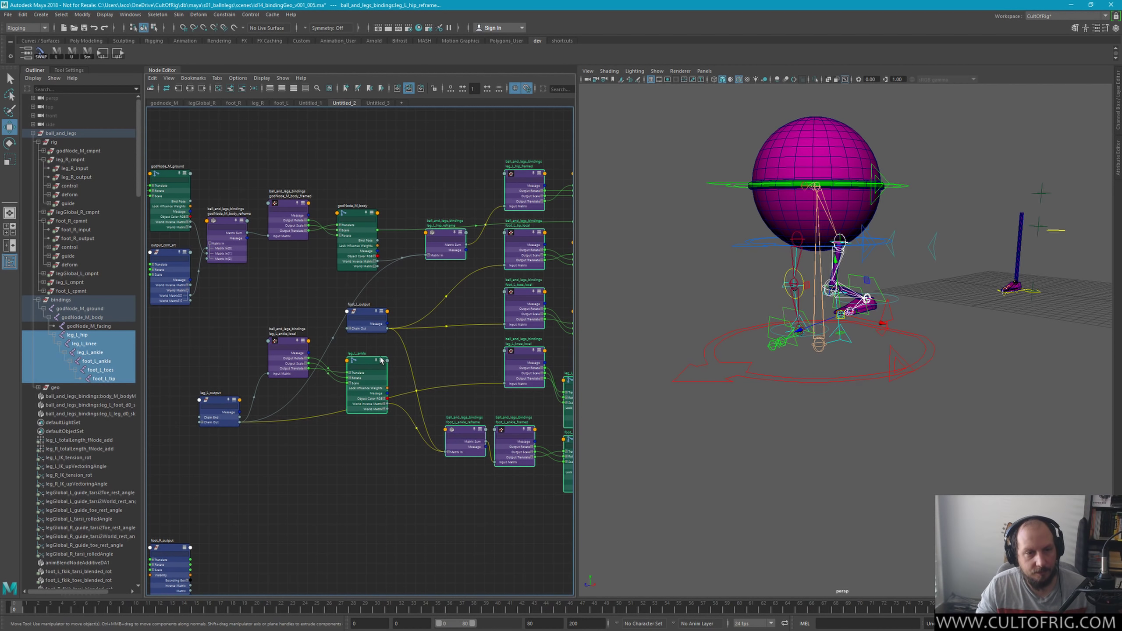
left_click(293, 344)
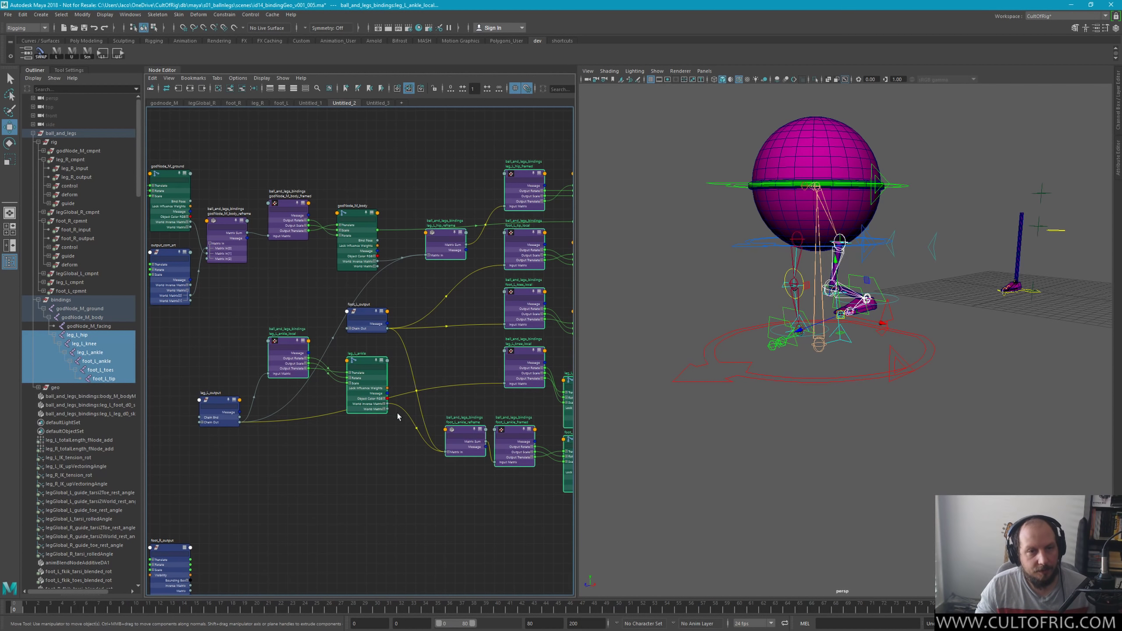
scroll(397, 416, "down", 3)
scroll(365, 277, "down", 2)
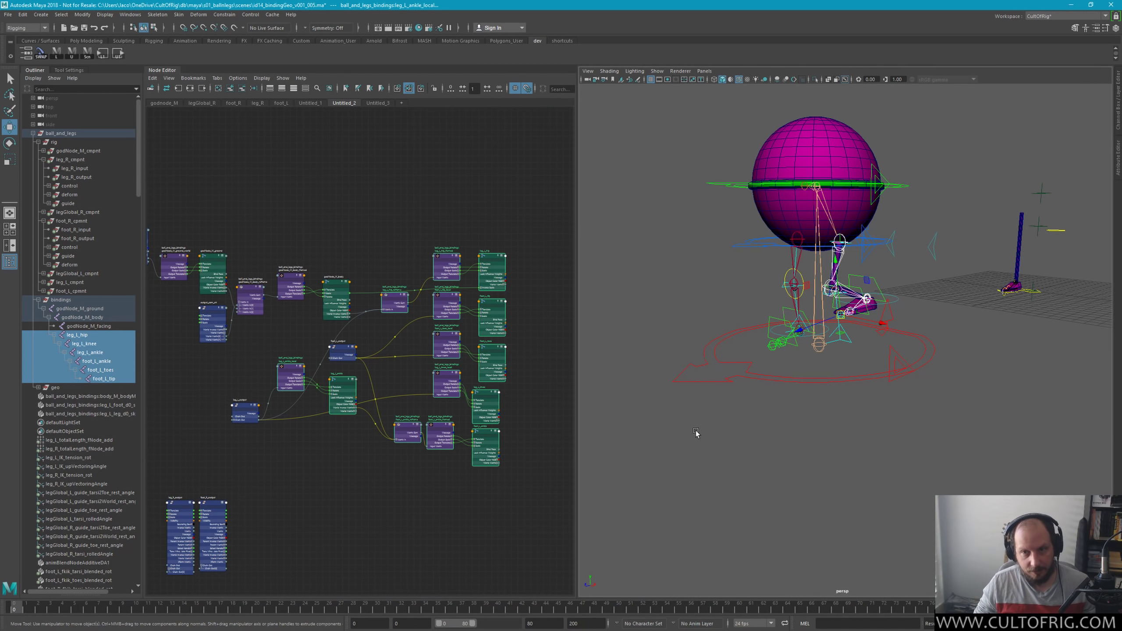
key("ctrl+d")
middle_click_drag(501, 563, 472, 399)
scroll(455, 374, "down", 4)
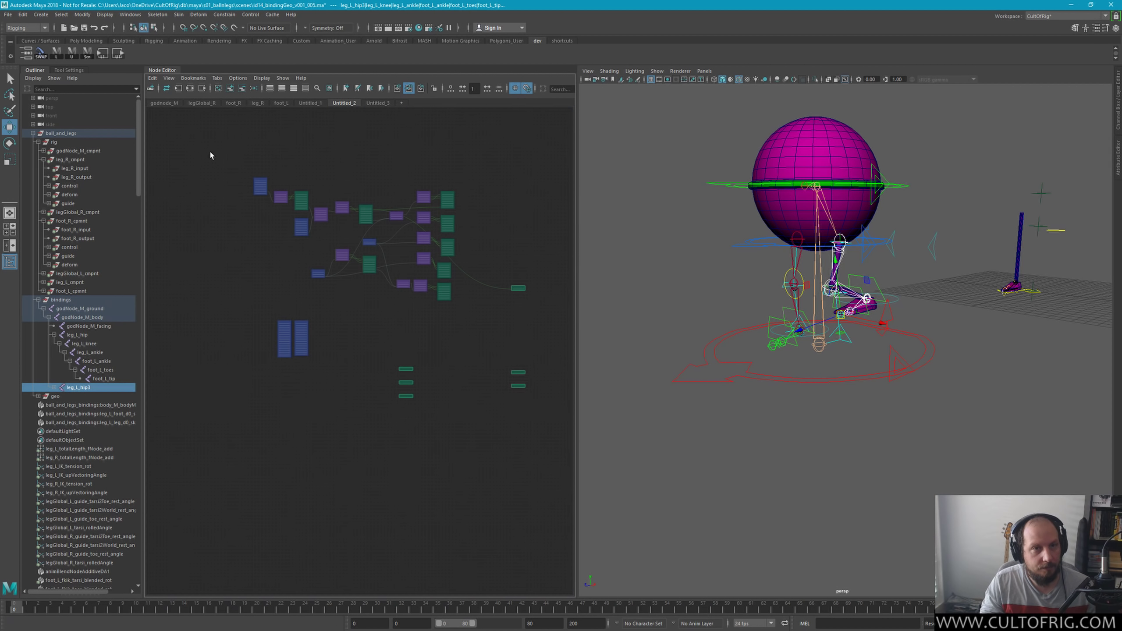
Step: Delete the duplicated leg_L_hip3 joint chain
key("ctrl+z")
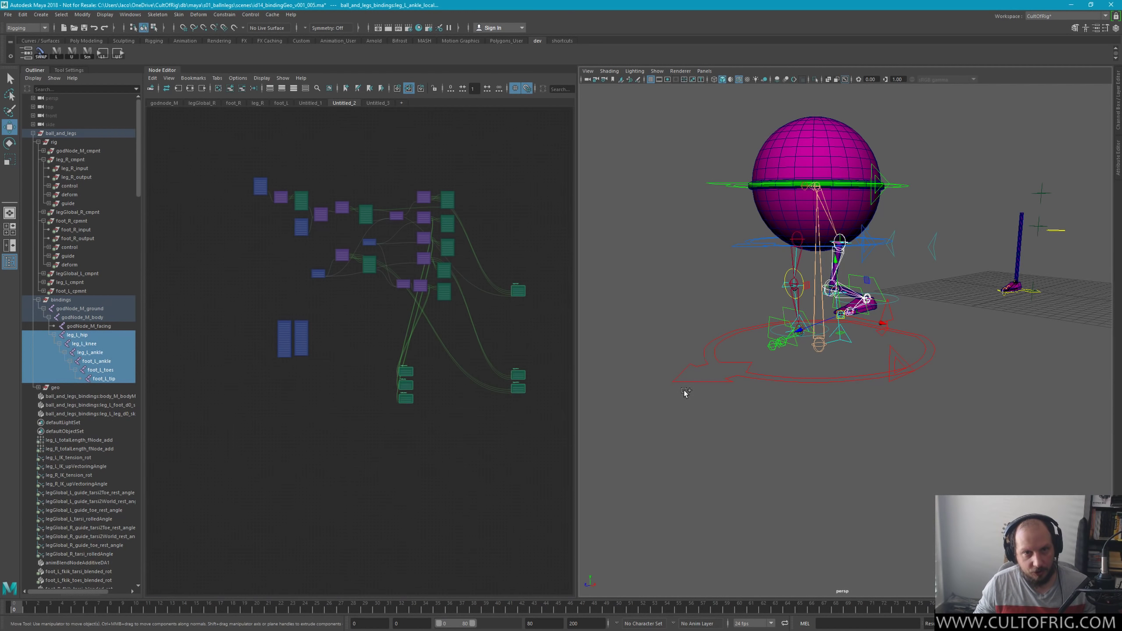
key("ctrl+d")
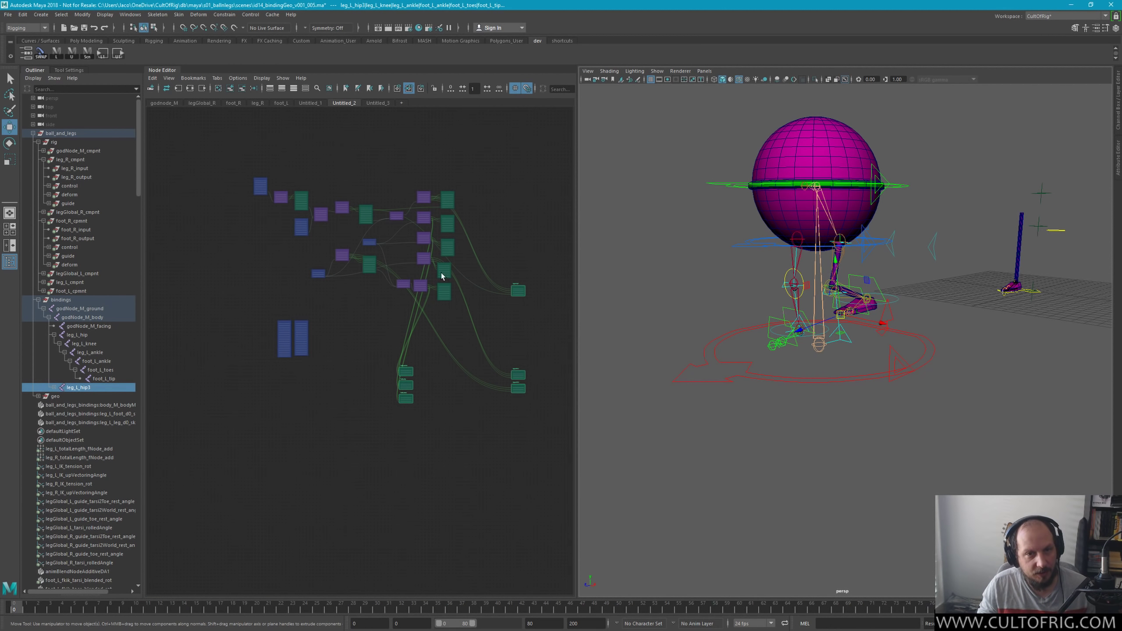
scroll(447, 350, "up", 4)
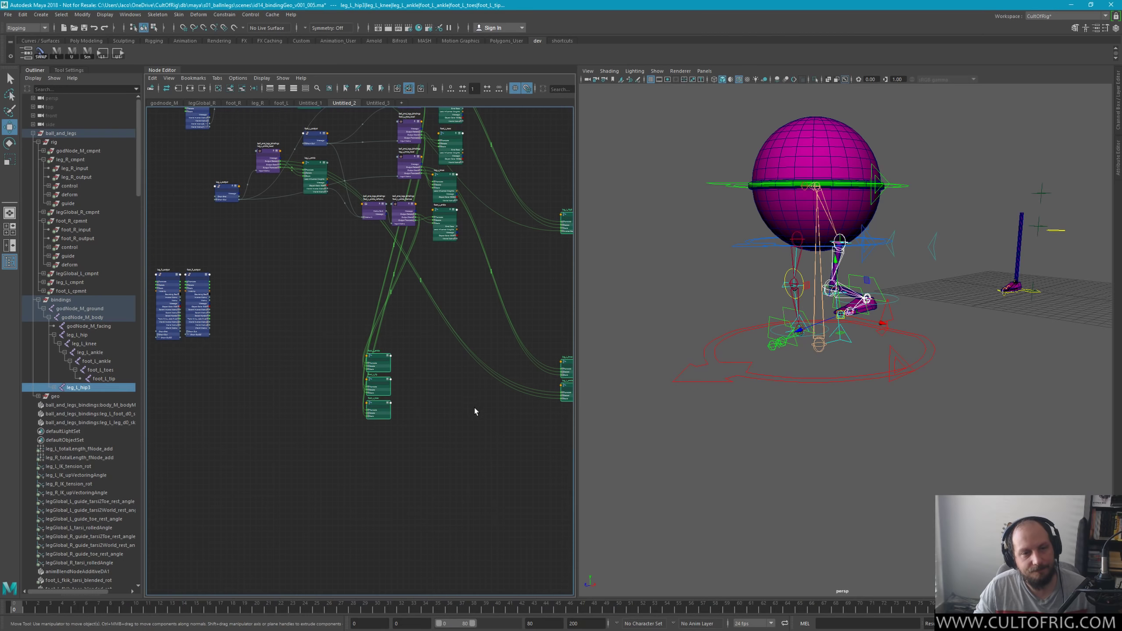
middle_click_drag(475, 411, 447, 473)
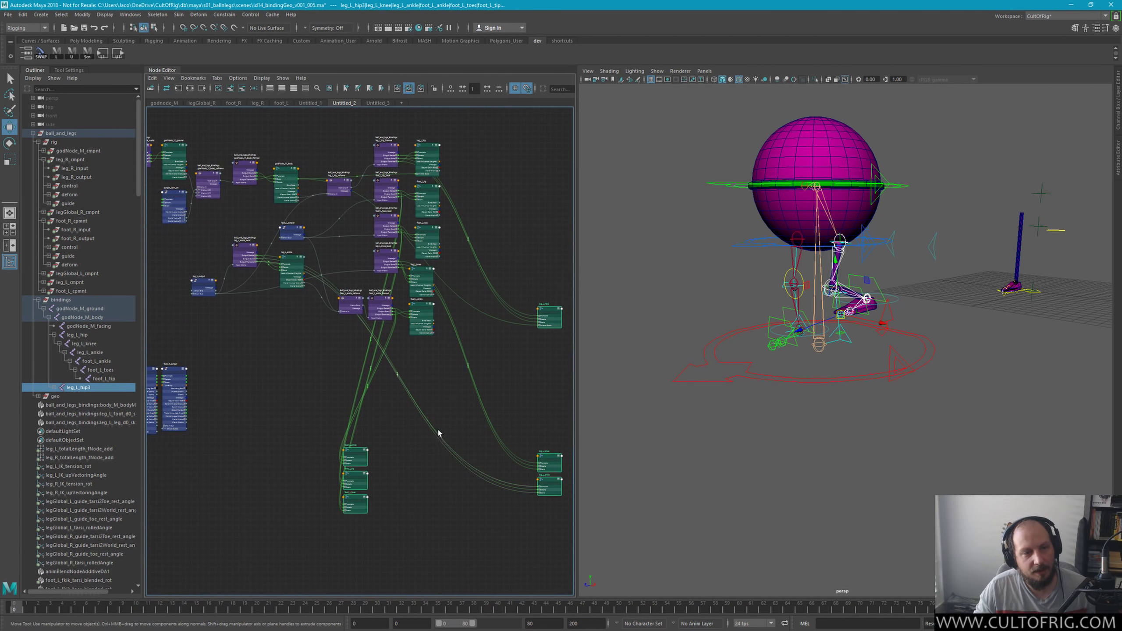
key("Delete")
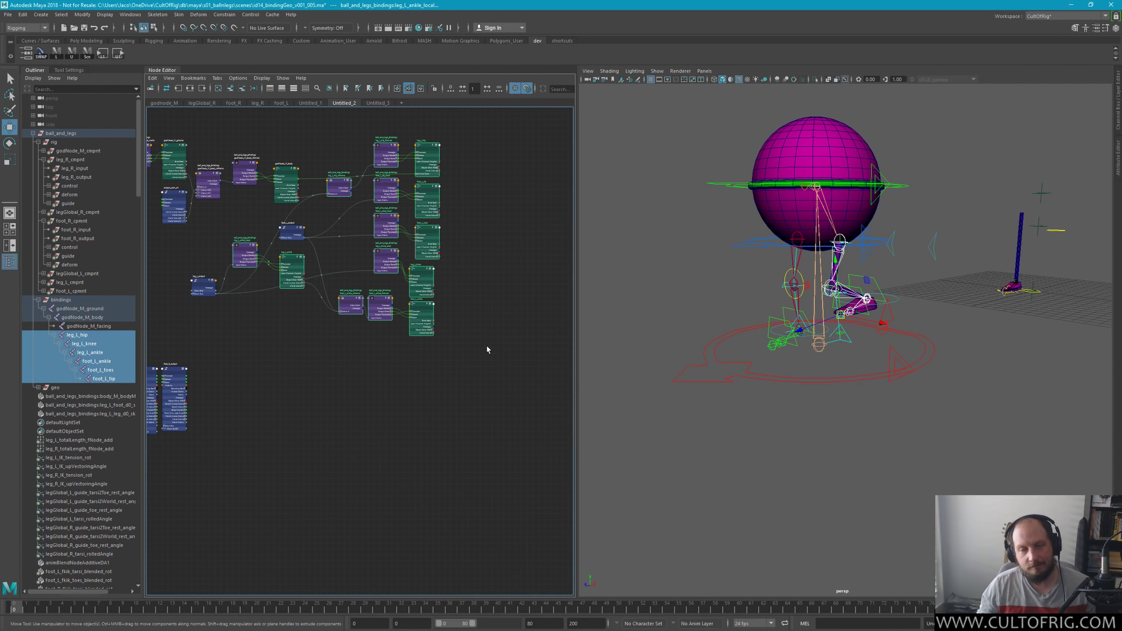
Step: Delete the leftover column of nodes below the bindings network
middle_click_drag(461, 335, 494, 409)
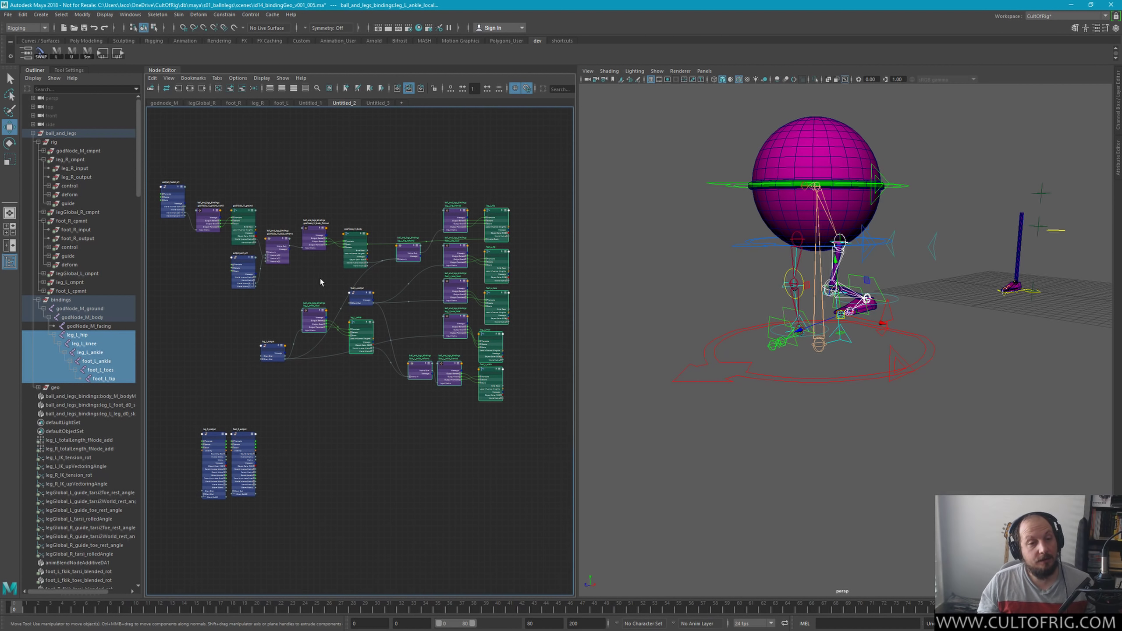
left_click(331, 309)
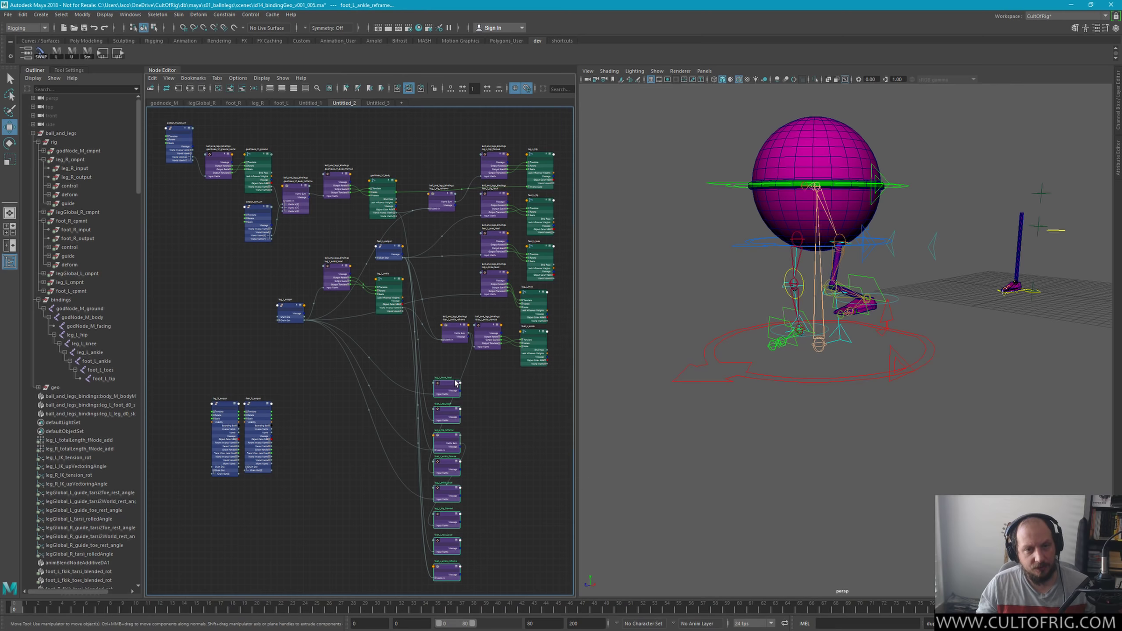
key("Delete")
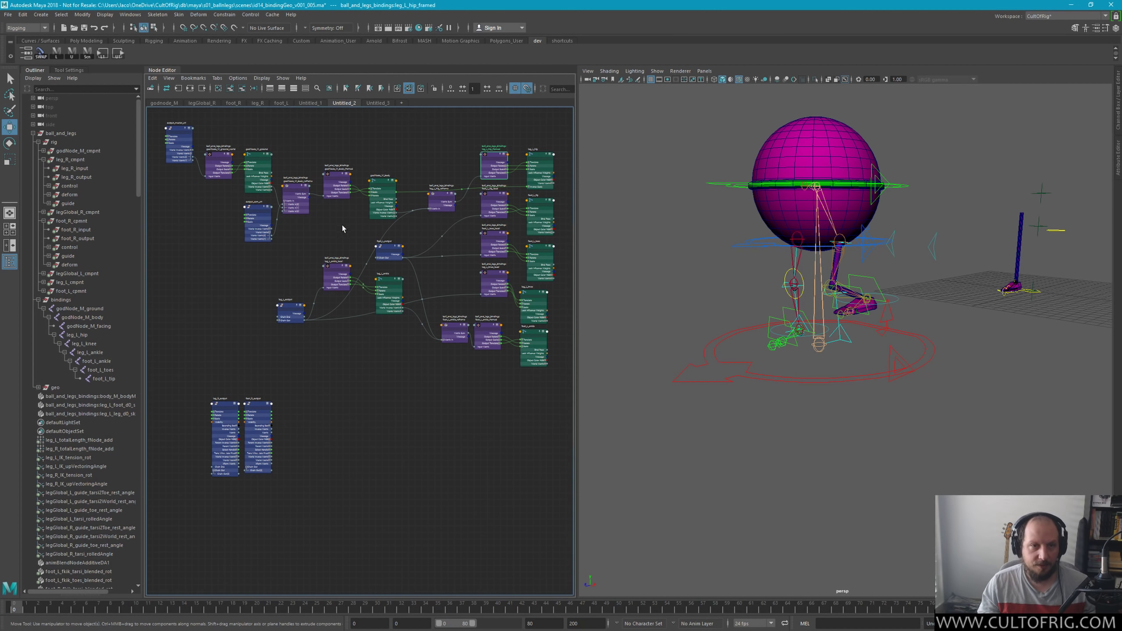
Step: Duplicate leg_L_ankle_local, foot_L_ankle_reframe, foot_L_ankle_framed and leg_L_knee_local, placing copies below the network
left_click(363, 354)
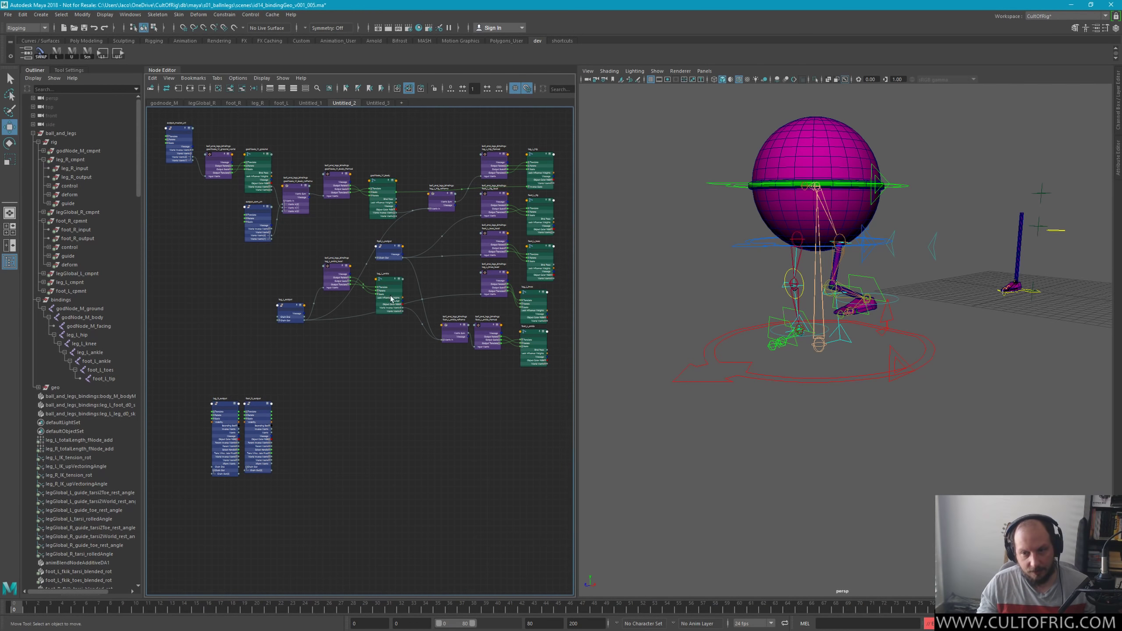
left_click(338, 272)
key("ctrl+d")
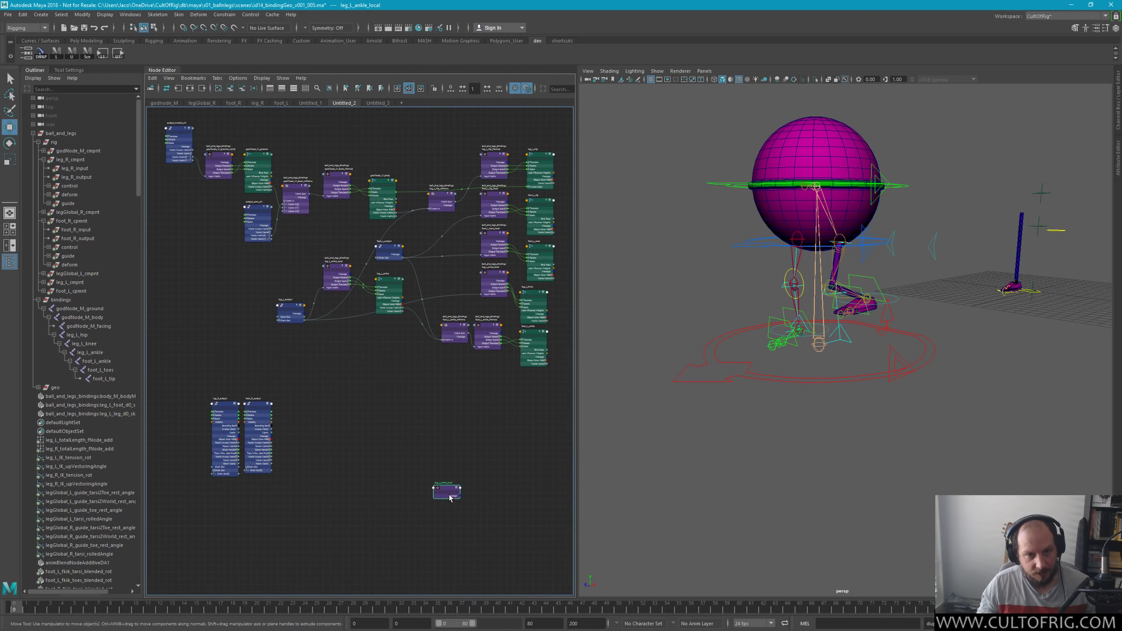
mouse_move(444, 486)
left_mouse_down()
mouse_move(353, 462)
mouse_move(330, 438)
left_mouse_up()
left_click(461, 331)
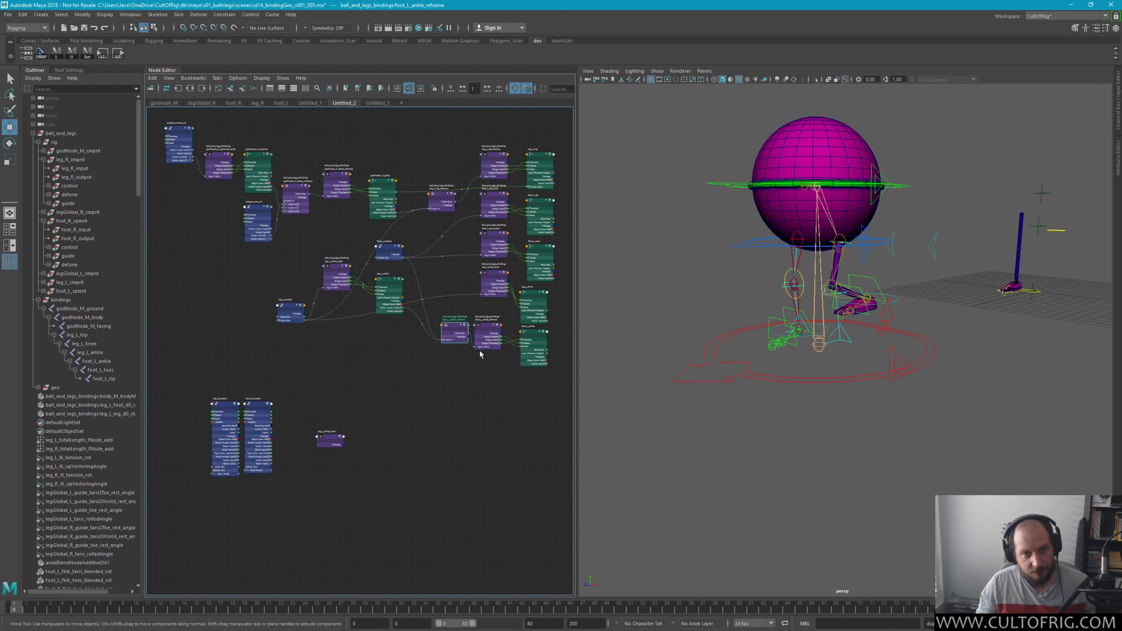
key("ctrl+d")
mouse_move(445, 570)
left_mouse_down()
mouse_move(446, 441)
mouse_move(447, 504)
mouse_move(486, 513)
left_mouse_up()
left_click(485, 341)
key("ctrl+d")
left_click(485, 283)
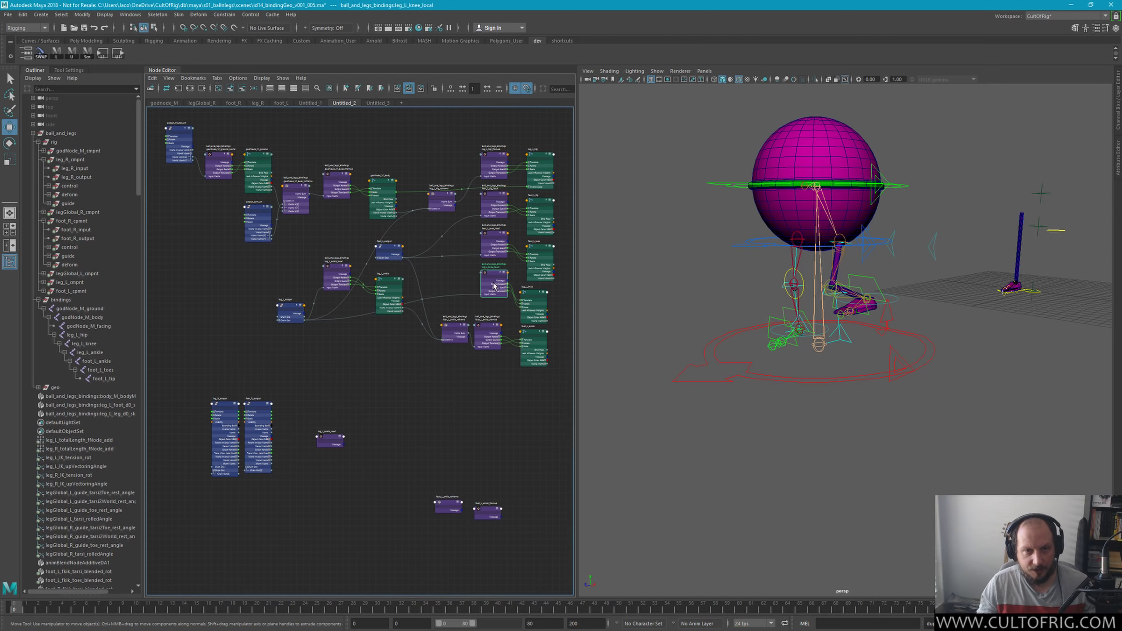
key("ctrl+d")
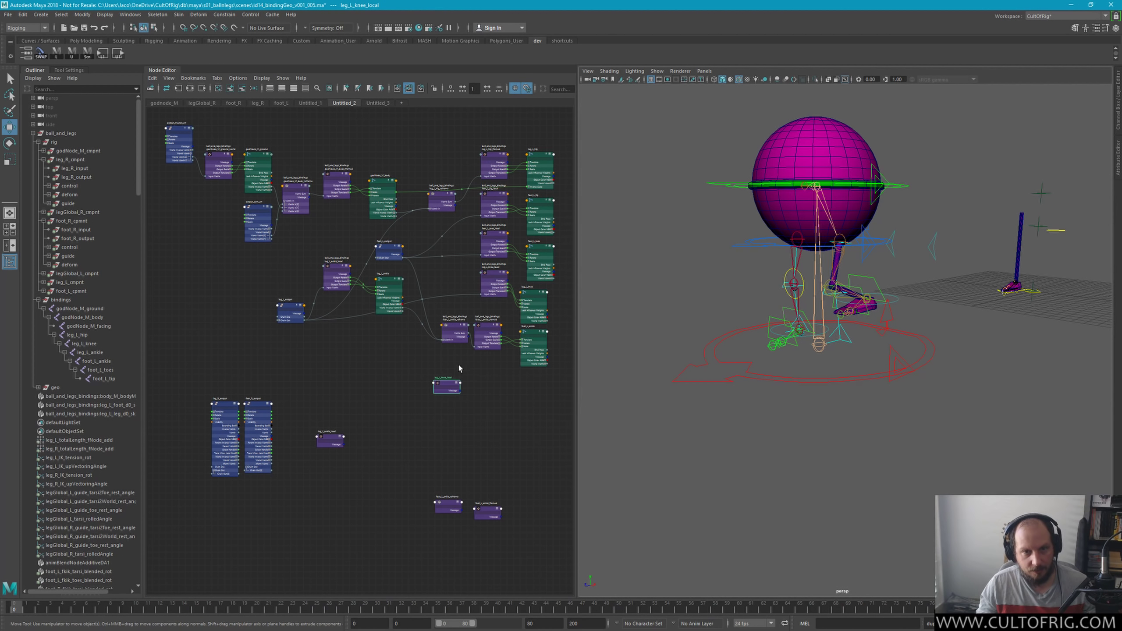
left_click_drag(449, 387, 490, 488)
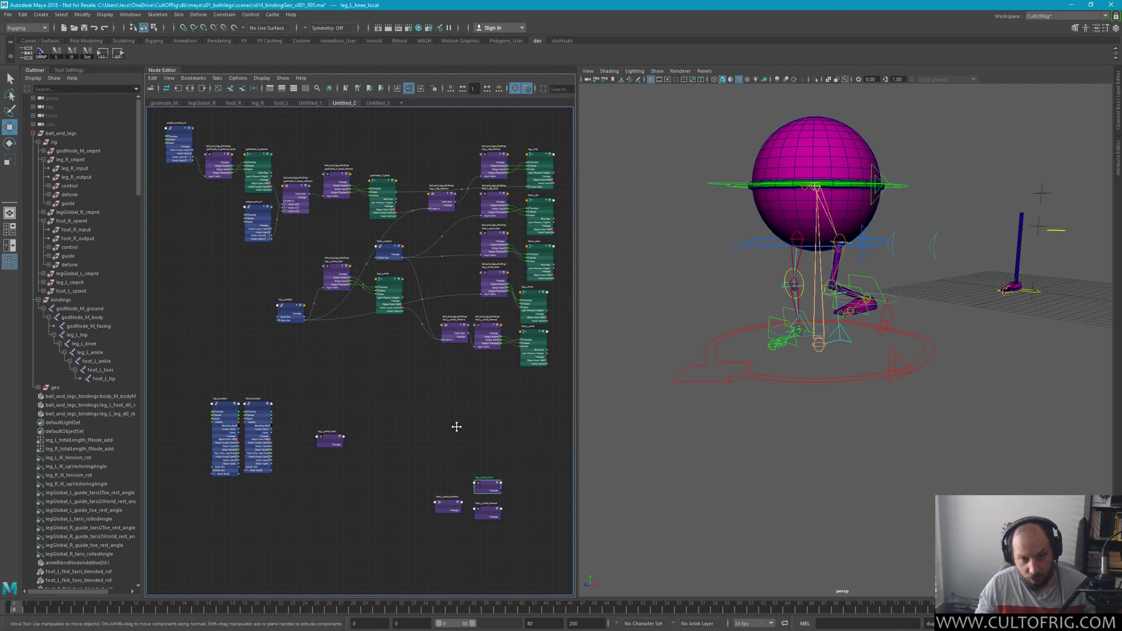
Step: Tidy the knee copy, then duplicate foot_L_toes_local and foot_L_tip_local into the lower group
scroll(459, 428, "up", 3)
scroll(503, 479, "up", 2)
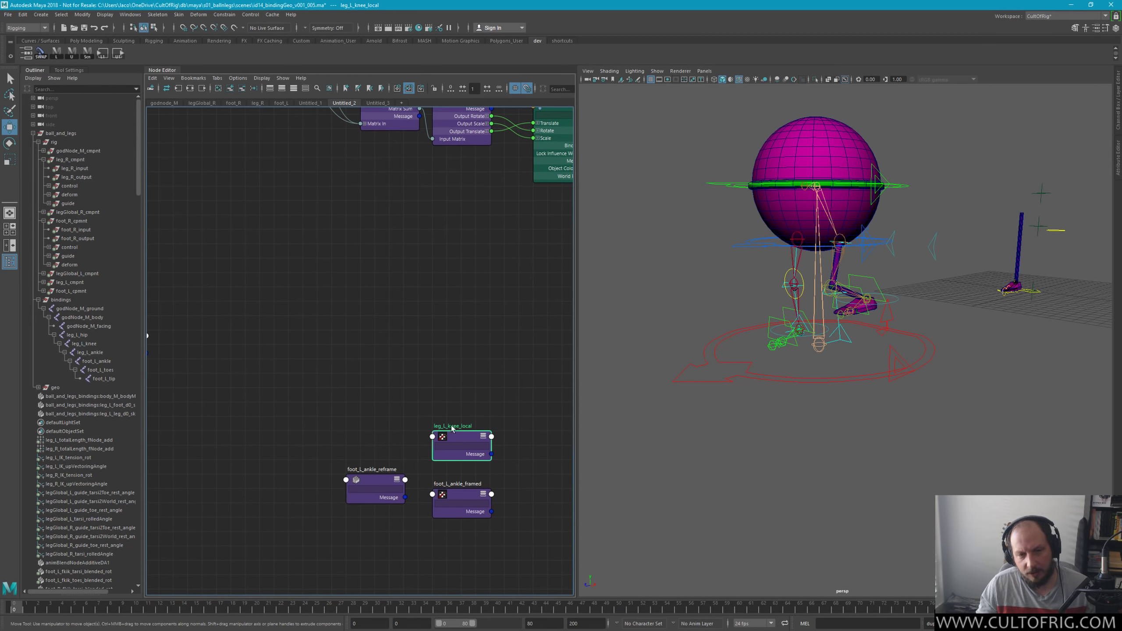
middle_click_drag(453, 259, 477, 337)
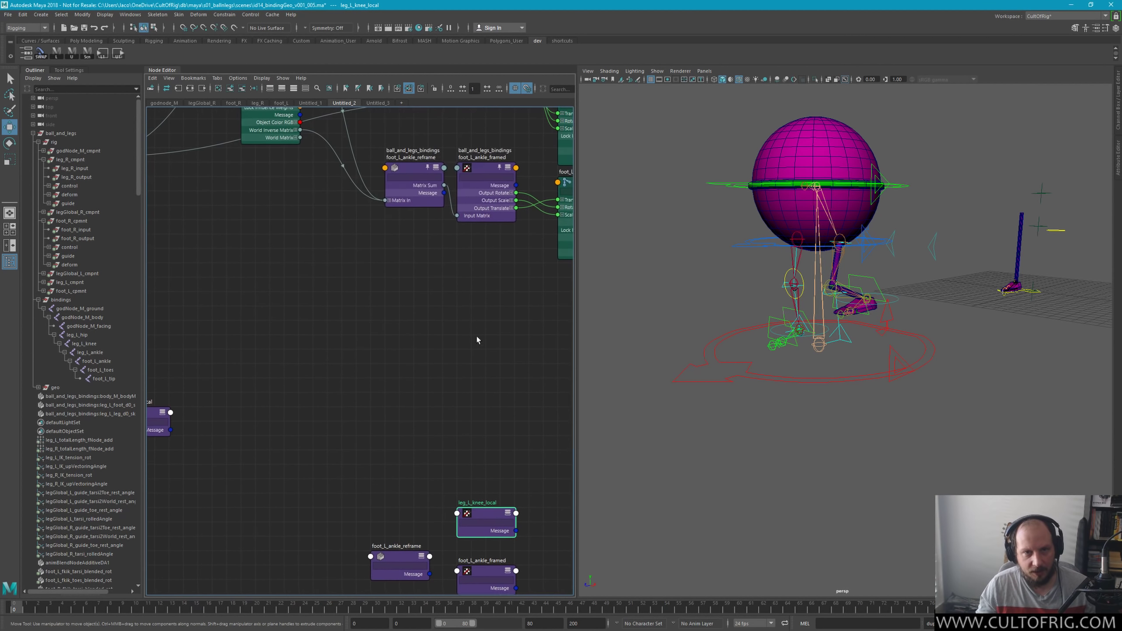
scroll(477, 339, "down", 4)
left_click_drag(486, 419, 485, 412)
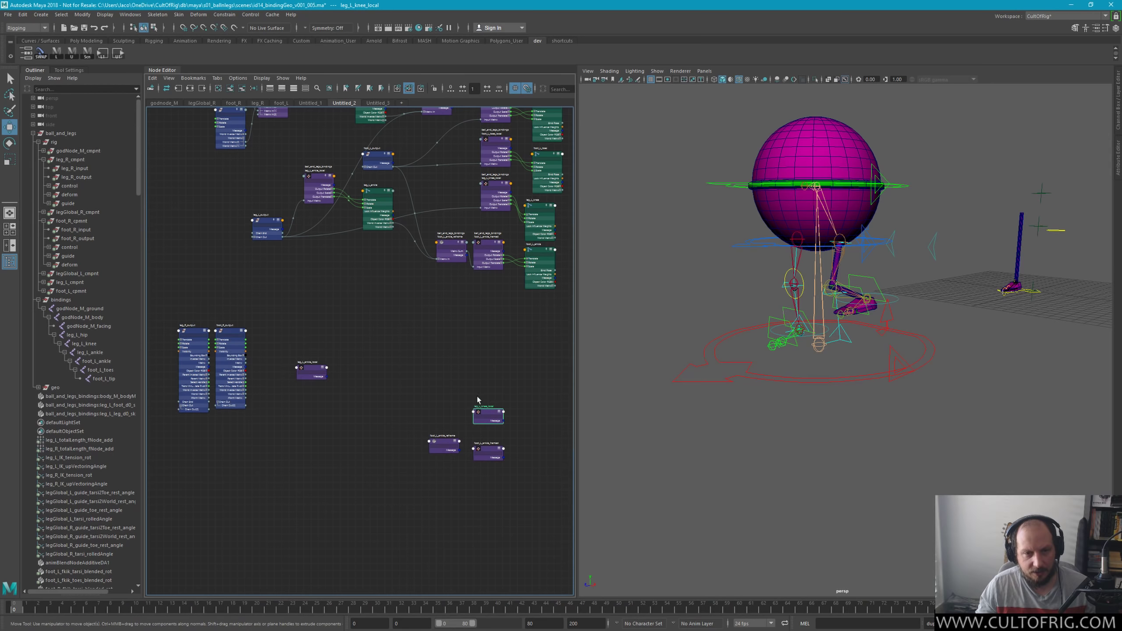
middle_click_drag(456, 321, 440, 365)
middle_click_drag(446, 284, 460, 326)
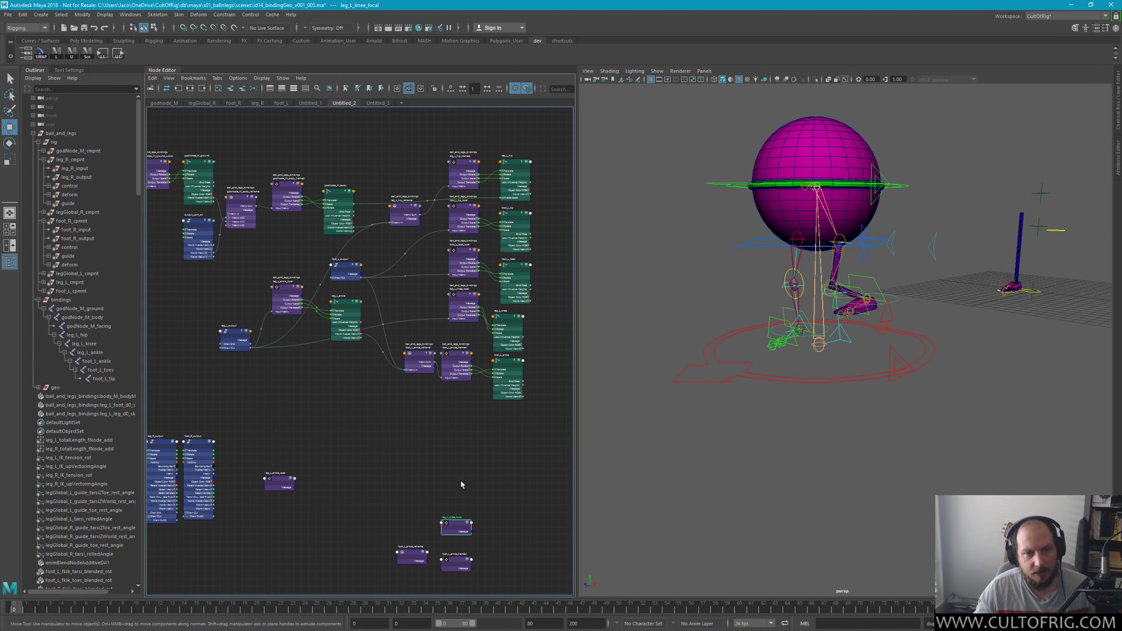
left_click(466, 263)
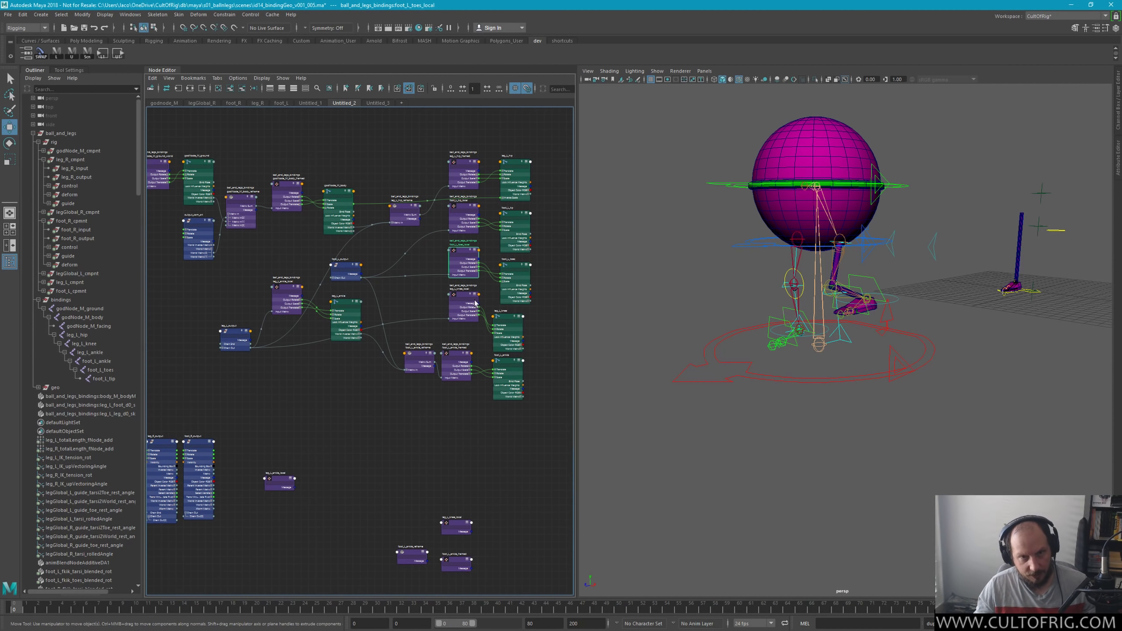
key("ctrl+d")
mouse_move(423, 563)
left_mouse_down()
mouse_move(448, 484)
mouse_move(458, 489)
left_mouse_up()
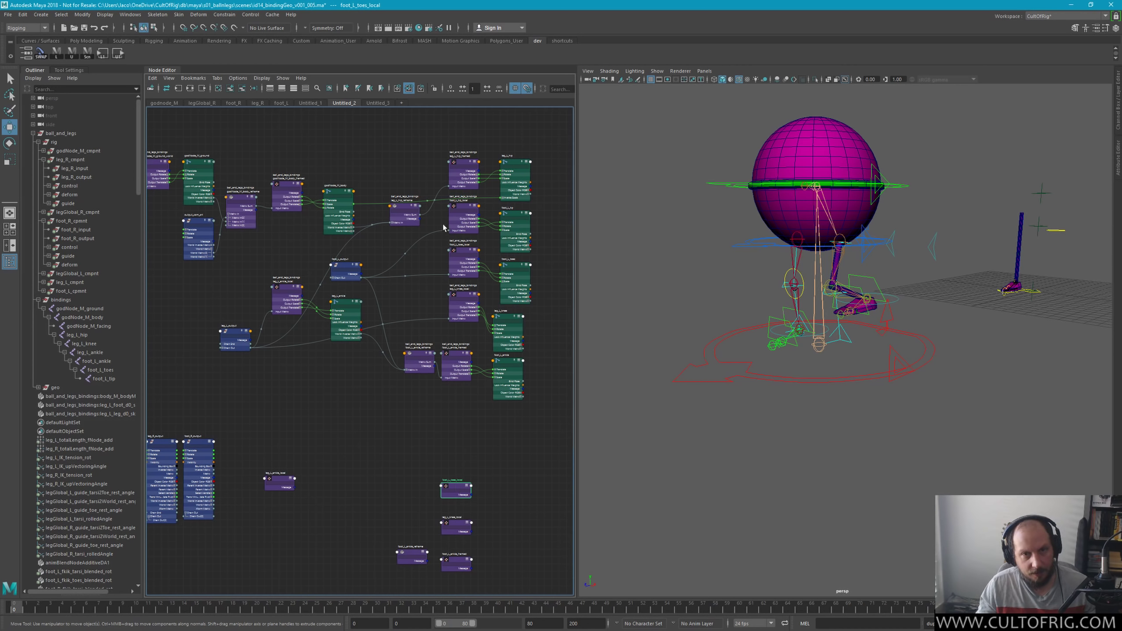
left_click(461, 211)
key("ctrl+d")
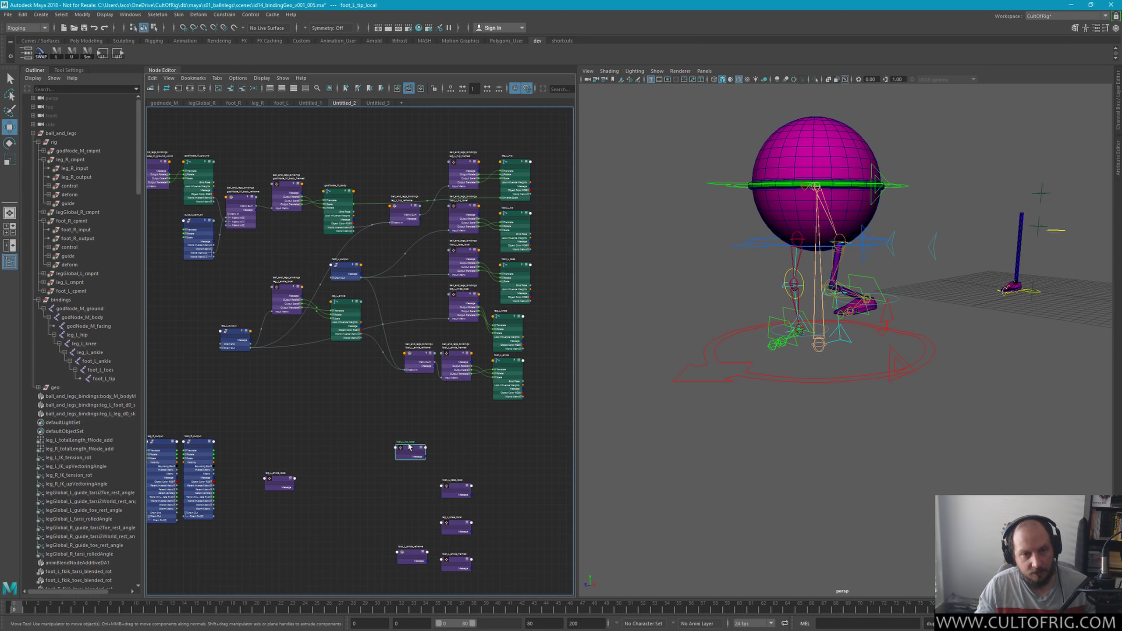
left_click_drag(425, 448, 460, 456)
Step: Duplicate leg_L_hip_framed and leg_L_hip_reframe below the network and reselect leg_L_hip_reframe
left_click(461, 161)
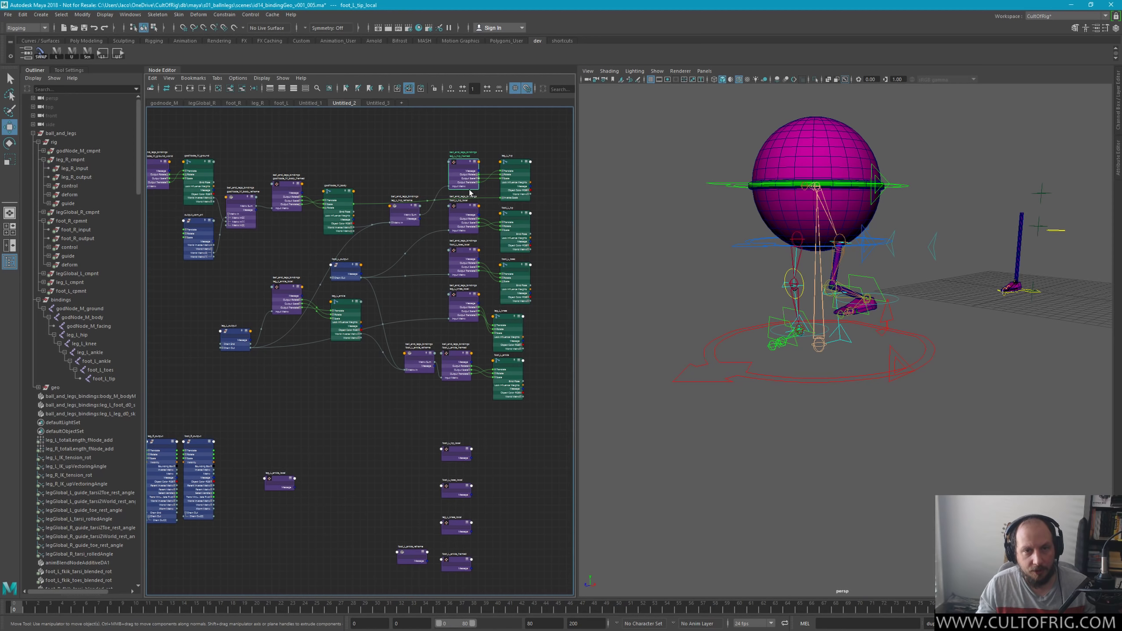
key("ctrl+d")
left_click_drag(413, 566, 461, 419)
left_click(404, 248)
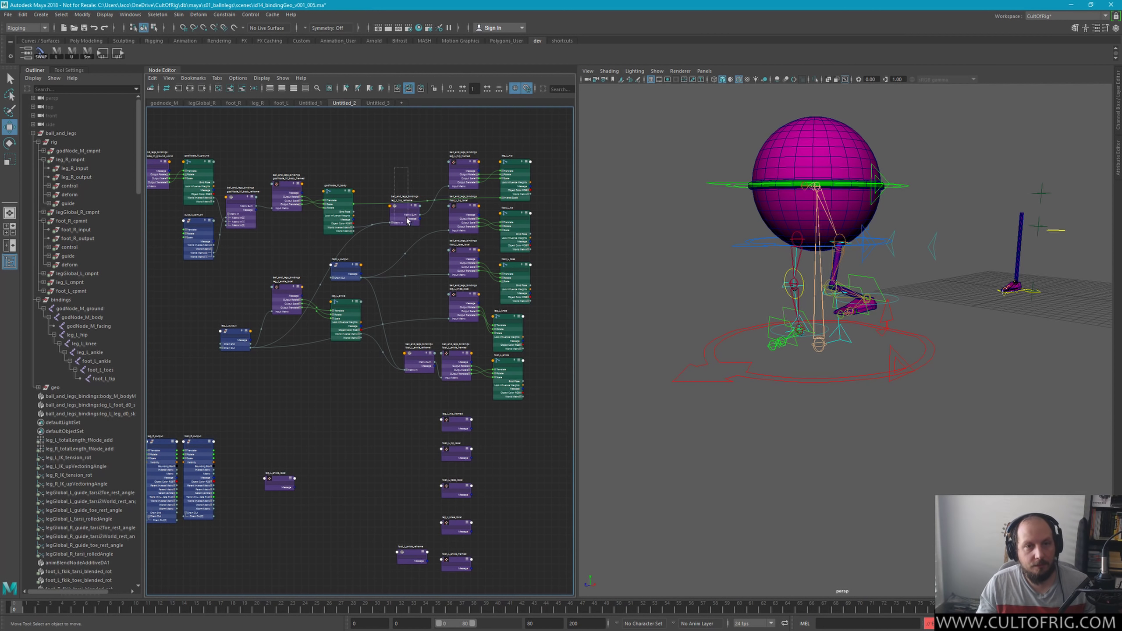
left_click(404, 214)
key("ctrl+d")
left_click_drag(409, 473, 410, 430)
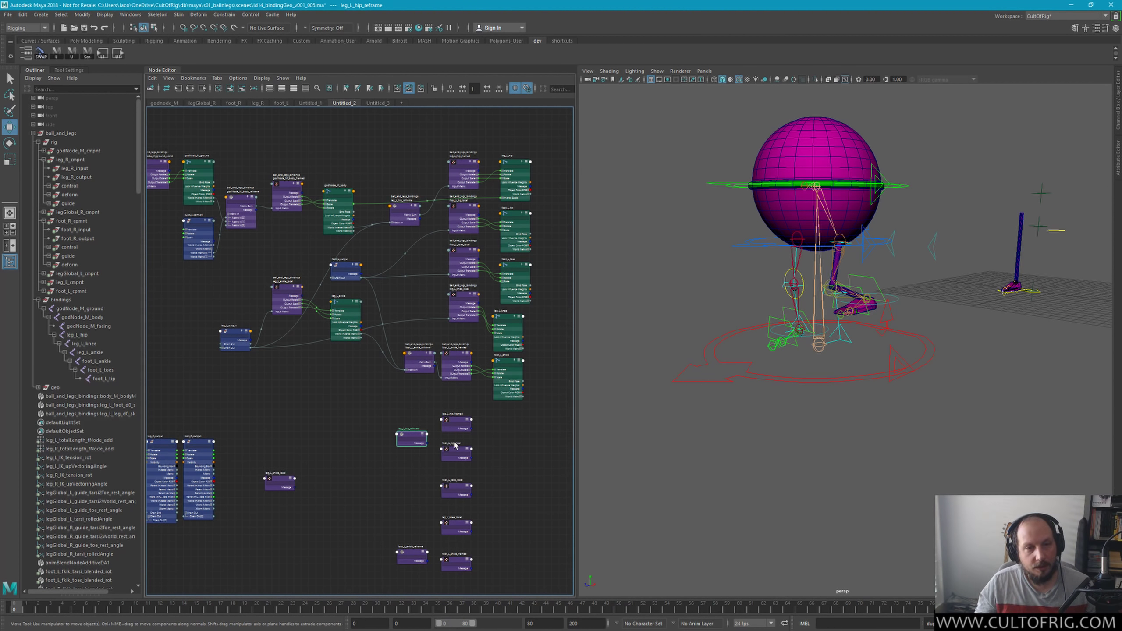
left_click(337, 194)
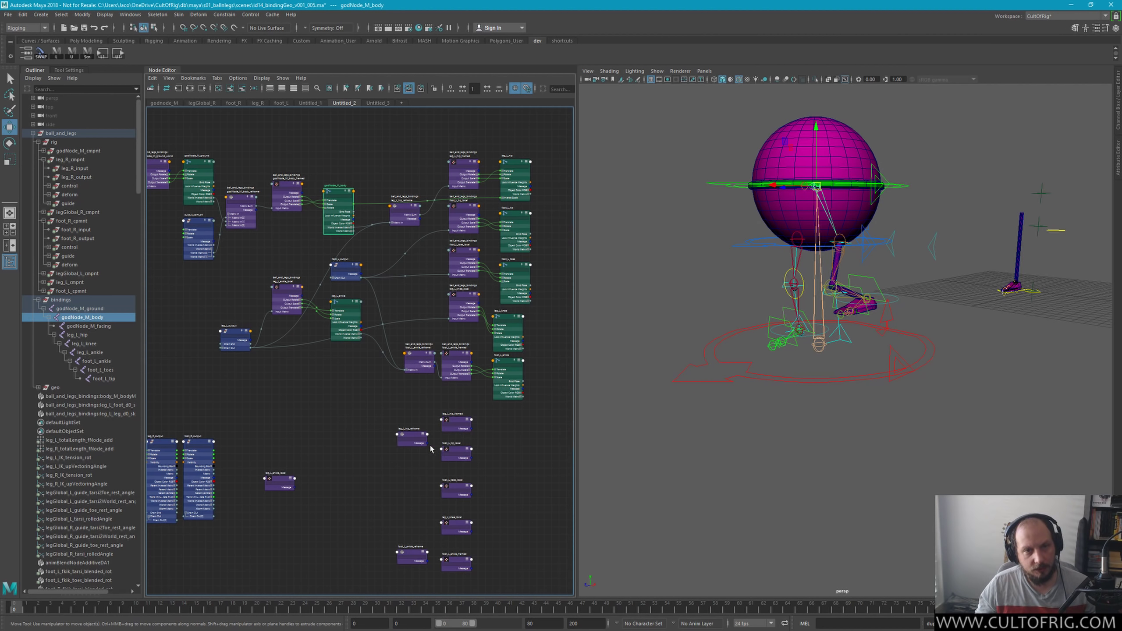
left_click(414, 438)
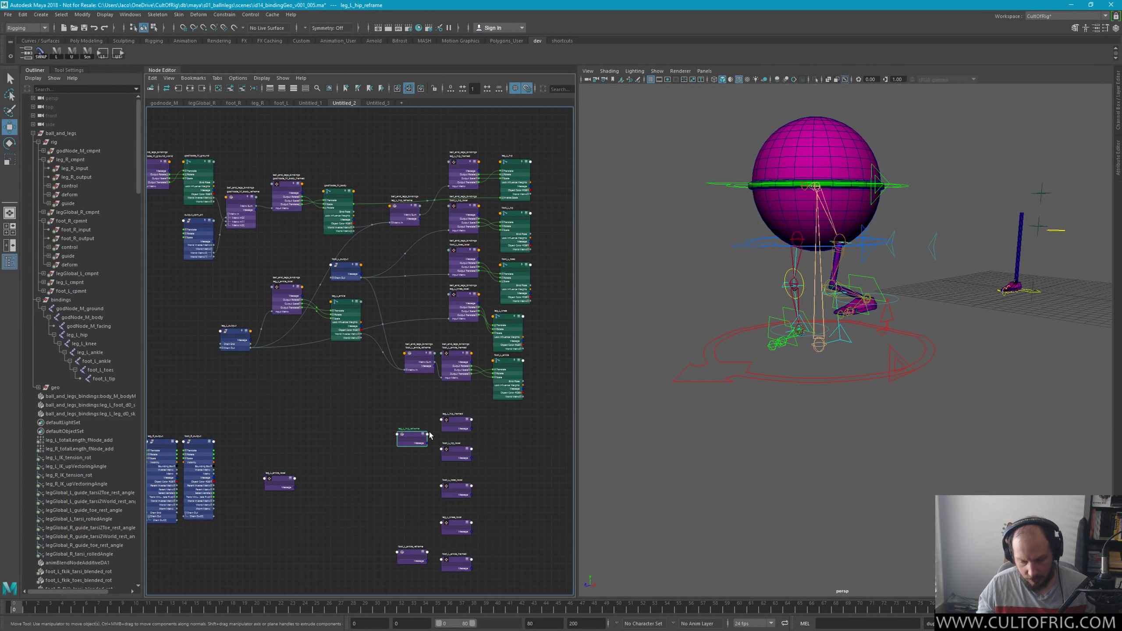
left_click(432, 430)
mouse_move(407, 181)
left_mouse_down()
mouse_move(427, 229)
mouse_move(401, 220)
left_mouse_up()
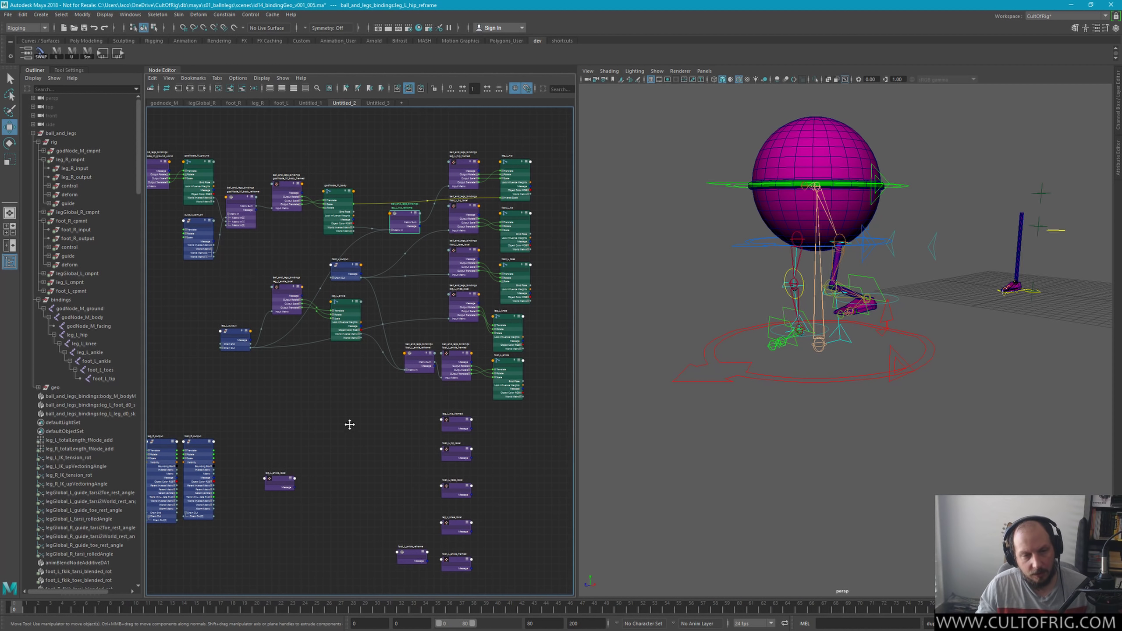
Step: Move the leg_L_hip_reframe node down into the lower node group
scroll(350, 426, "up", 5)
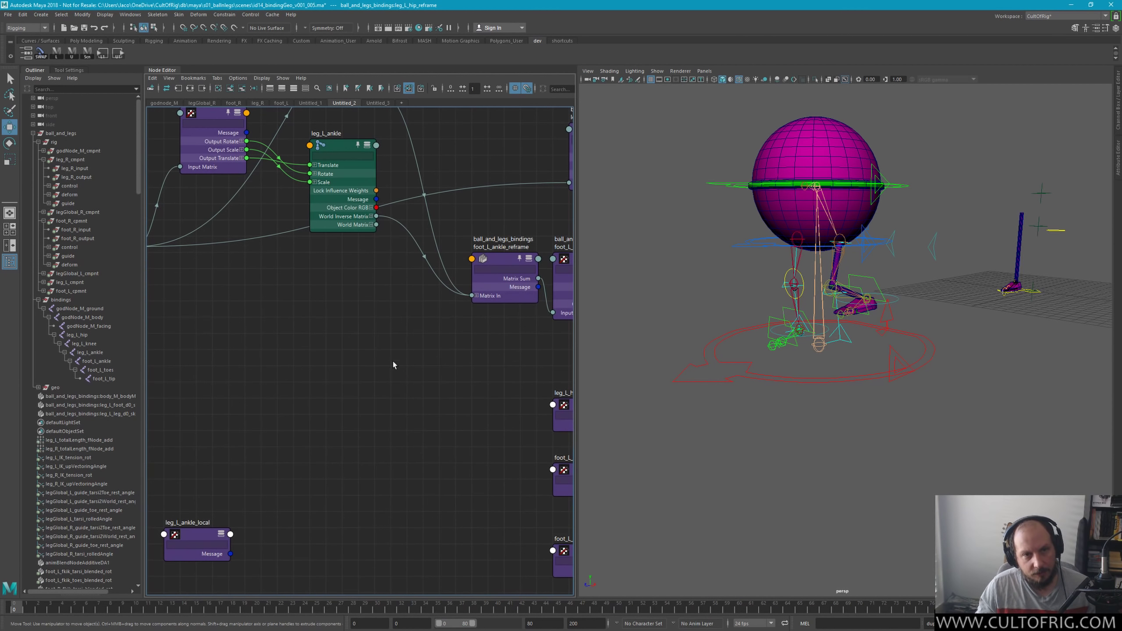
middle_click_drag(389, 128, 394, 363, "alt")
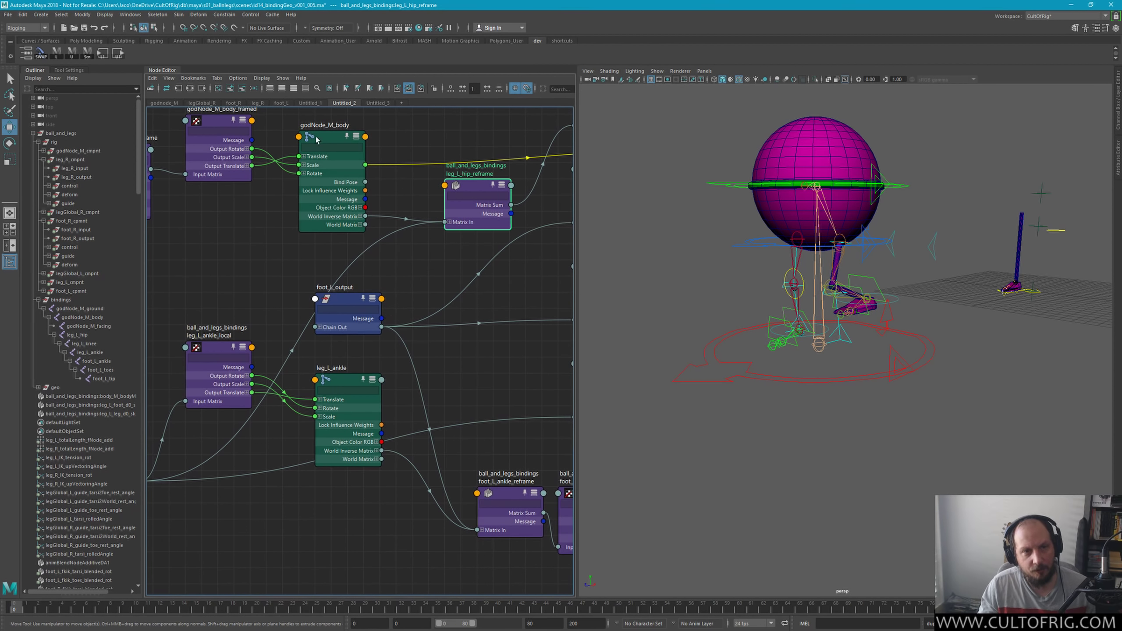
middle_click_drag(411, 259, 412, 186, "alt")
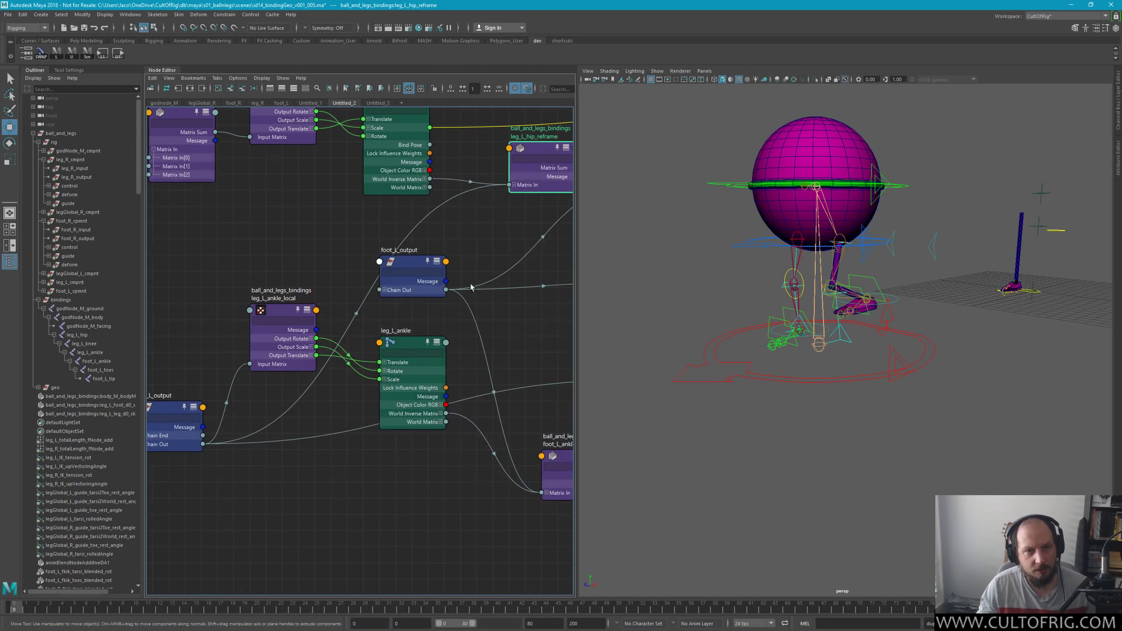
scroll(413, 187, "down", 5)
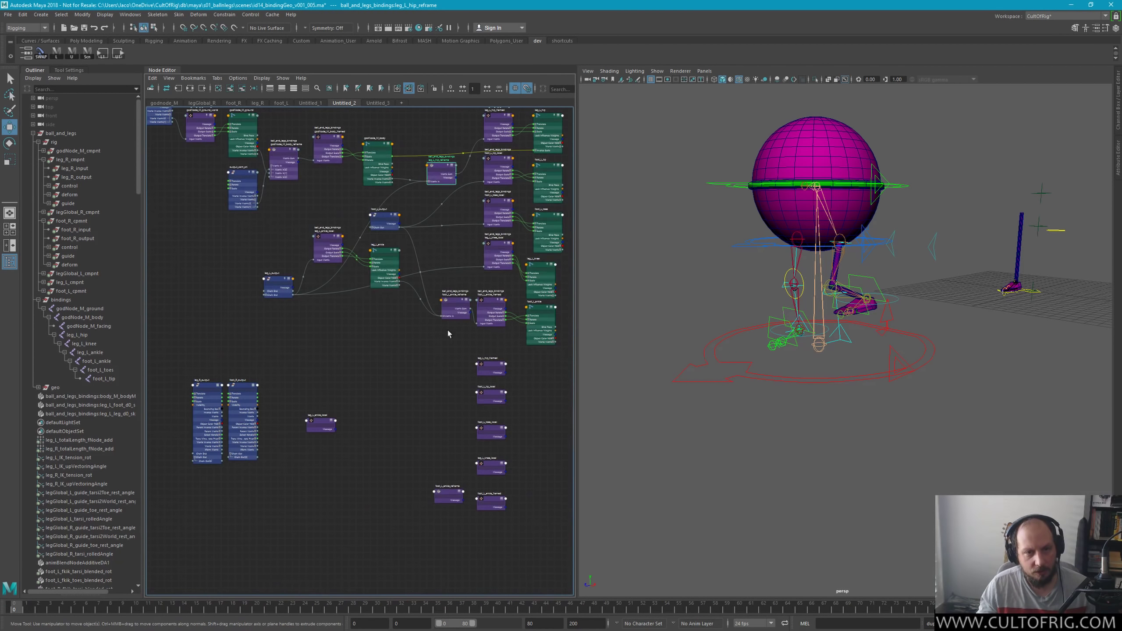
mouse_move(441, 173)
left_mouse_down()
mouse_move(435, 387)
mouse_move(449, 387)
left_mouse_up()
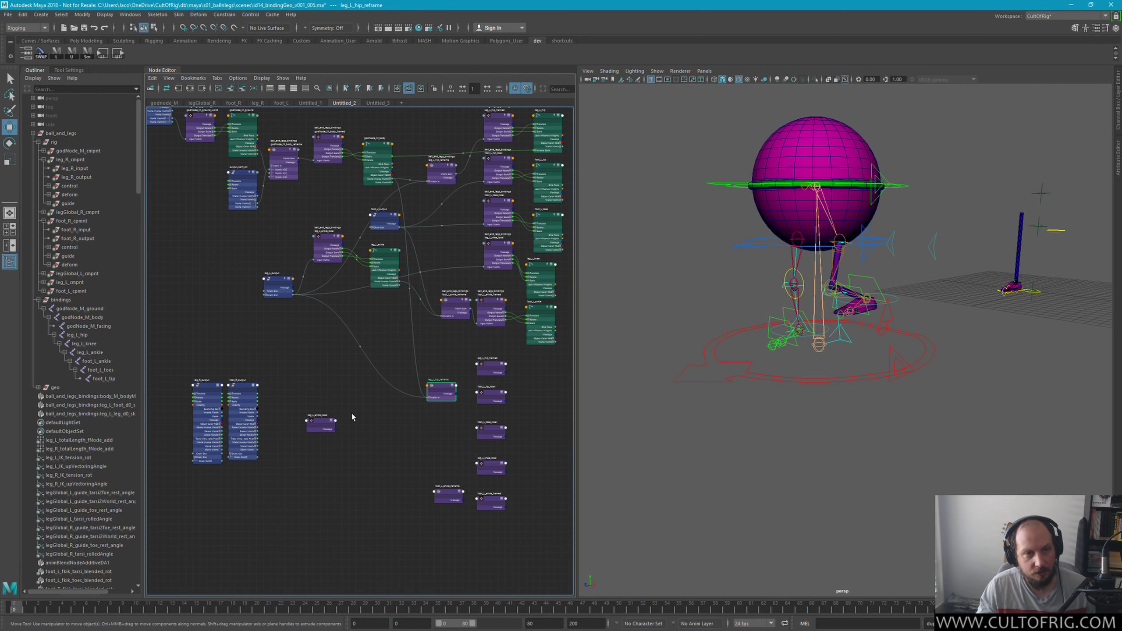
Step: Delete leg_L_ankle_local, undo to restore it, and nudge it into place
left_click_drag(346, 391, 312, 435)
key("Delete")
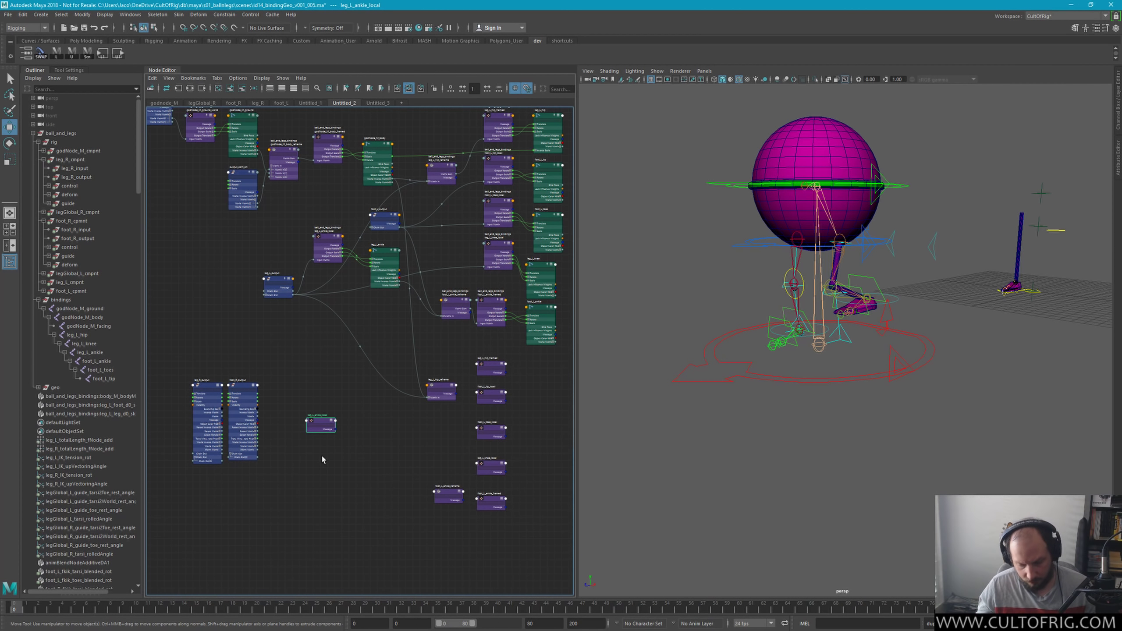
key("ctrl+z")
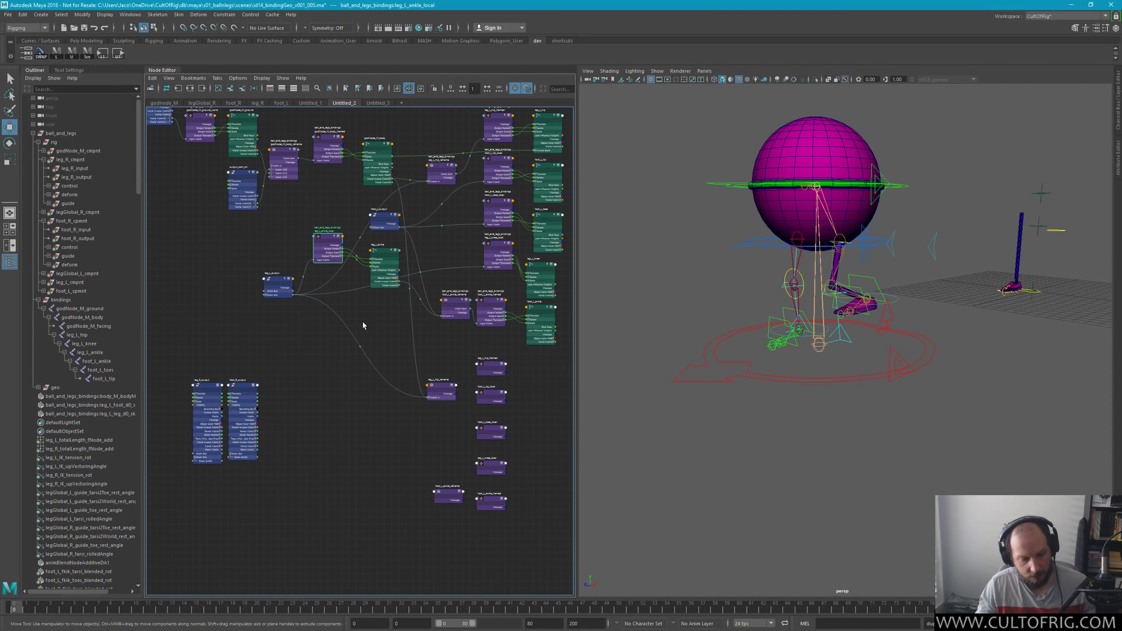
left_click_drag(319, 425, 333, 433)
Step: Select the left-leg binding joints from leg_L_hip through foot_L_tip in the Outliner
scroll(370, 388, "up", 1)
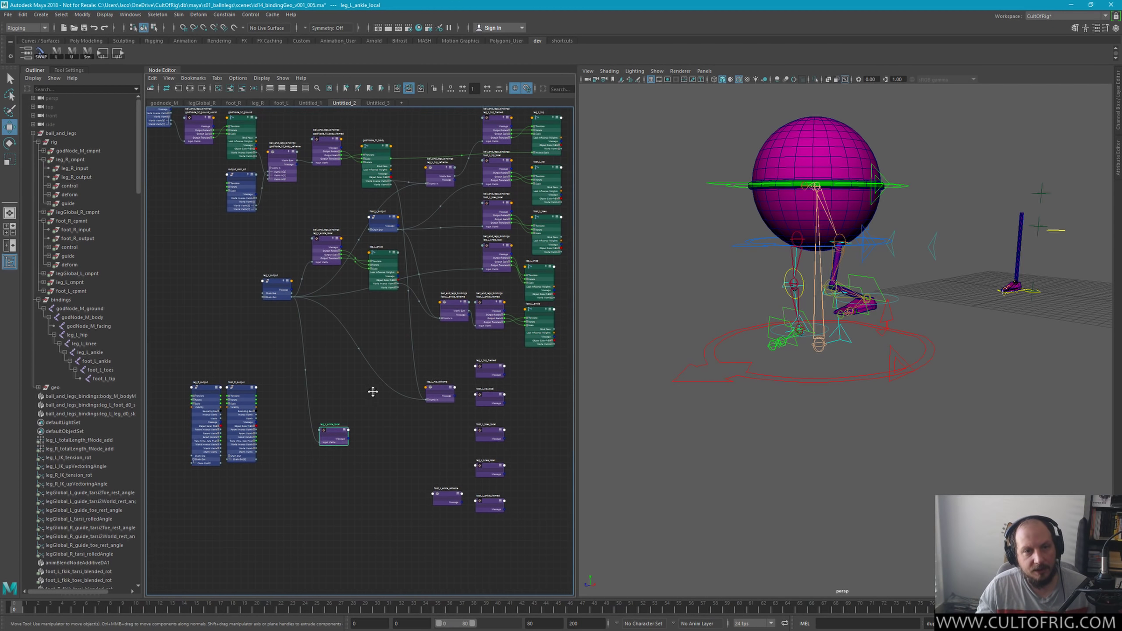
scroll(406, 321, "up", 1)
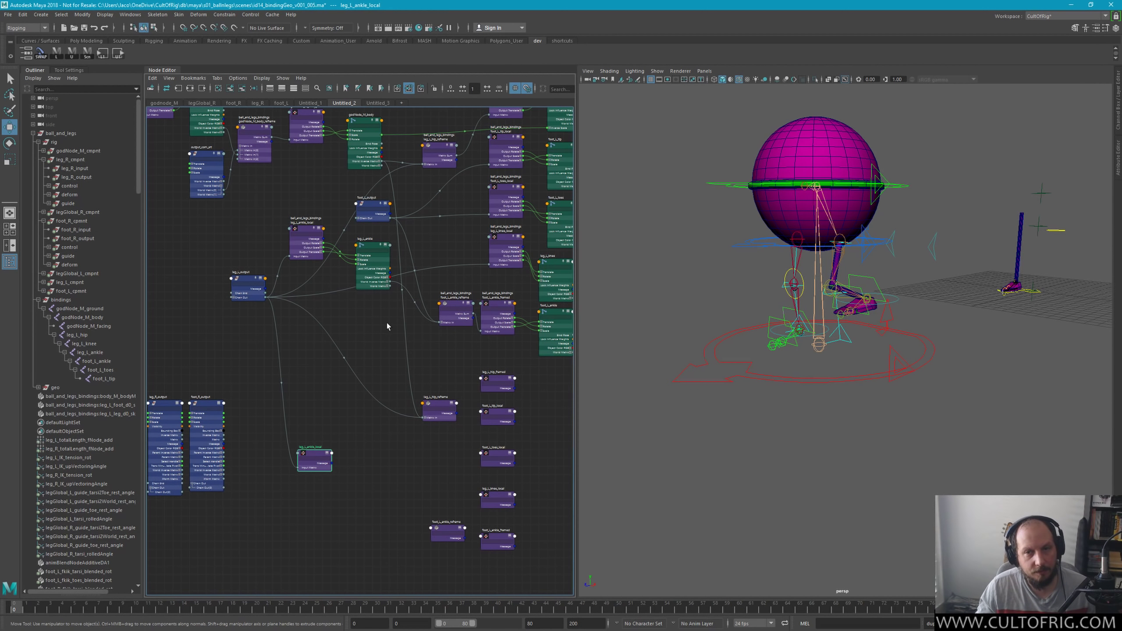
left_click(93, 336)
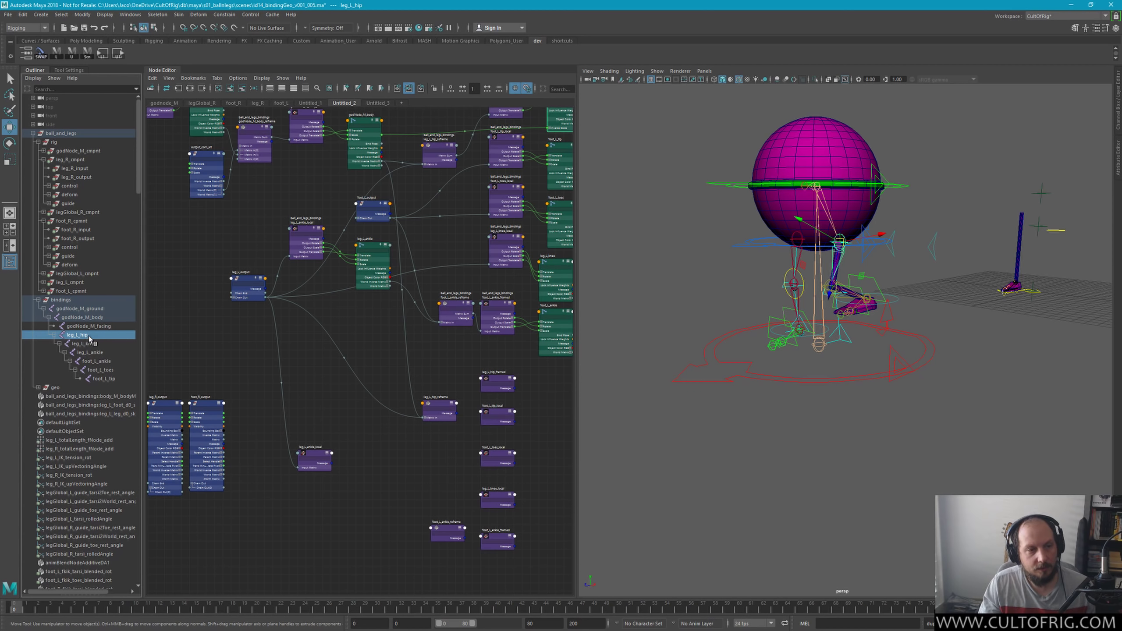
left_click(102, 378, "shift")
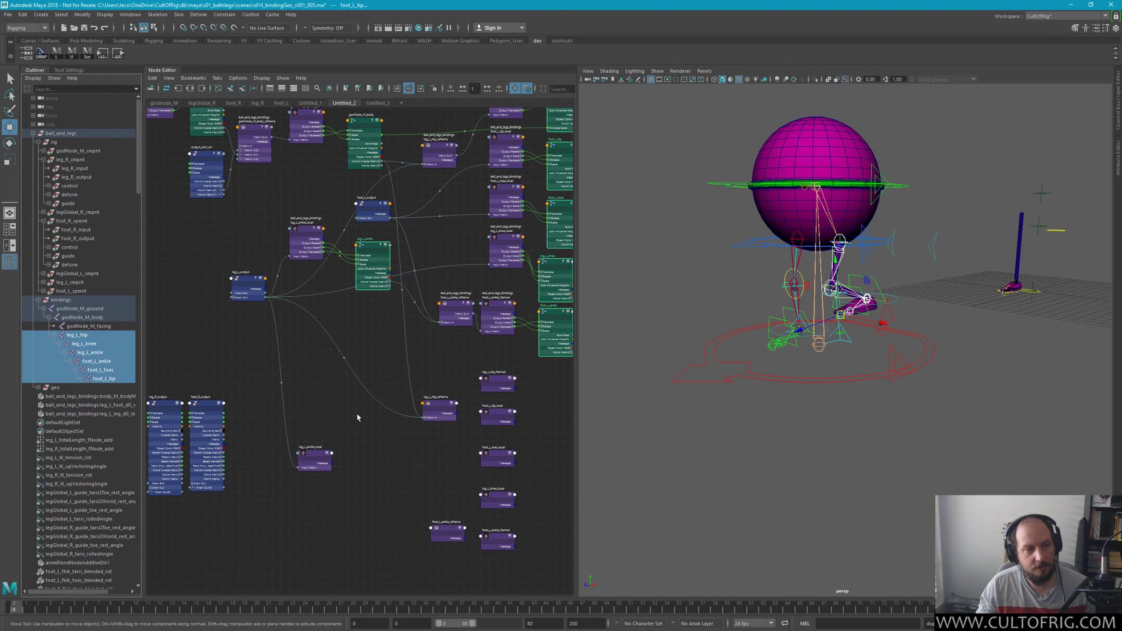
Step: Duplicate the left-leg joint chain and expand the new leg_L_hip3 hierarchy down to foot_L_toes
key("ctrl+d")
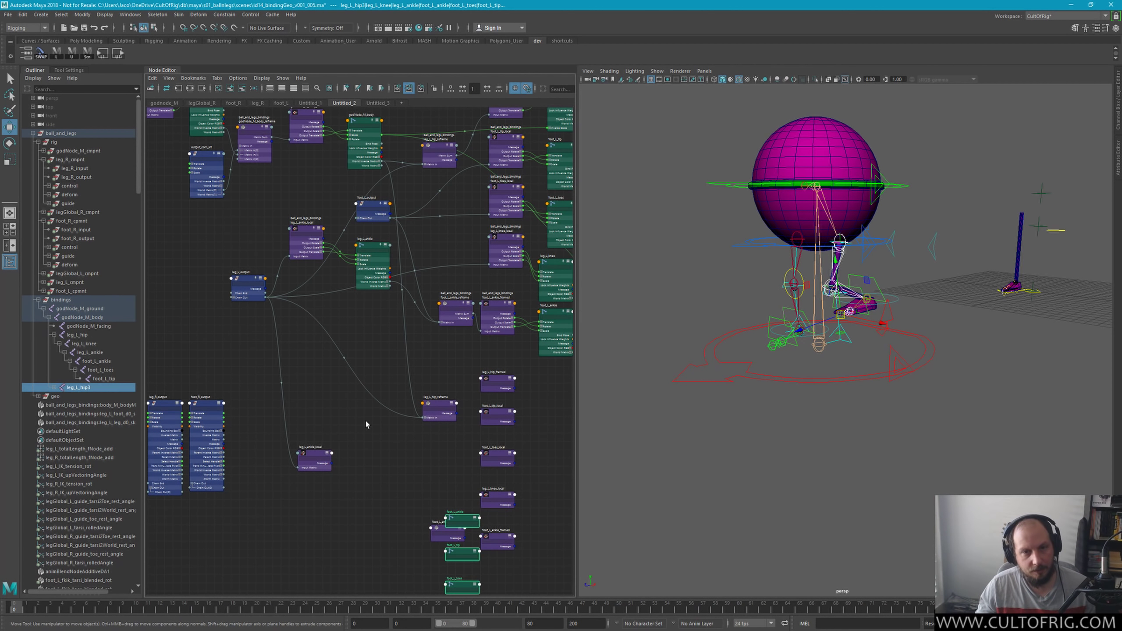
scroll(327, 380, "down", 5)
scroll(265, 335, "down", 2)
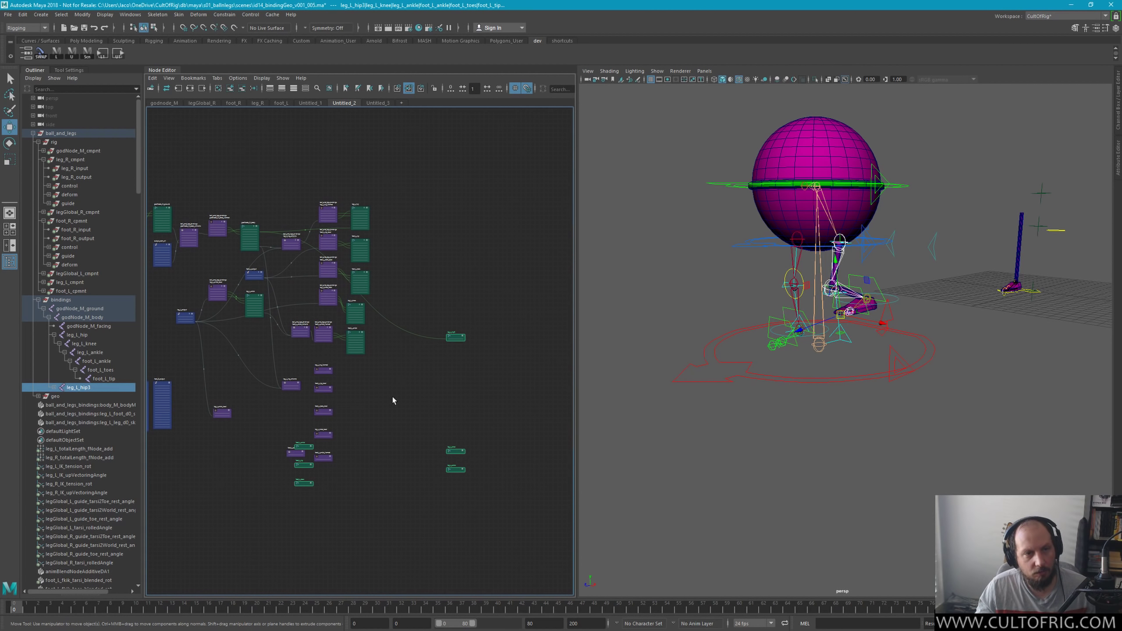
left_click(54, 387)
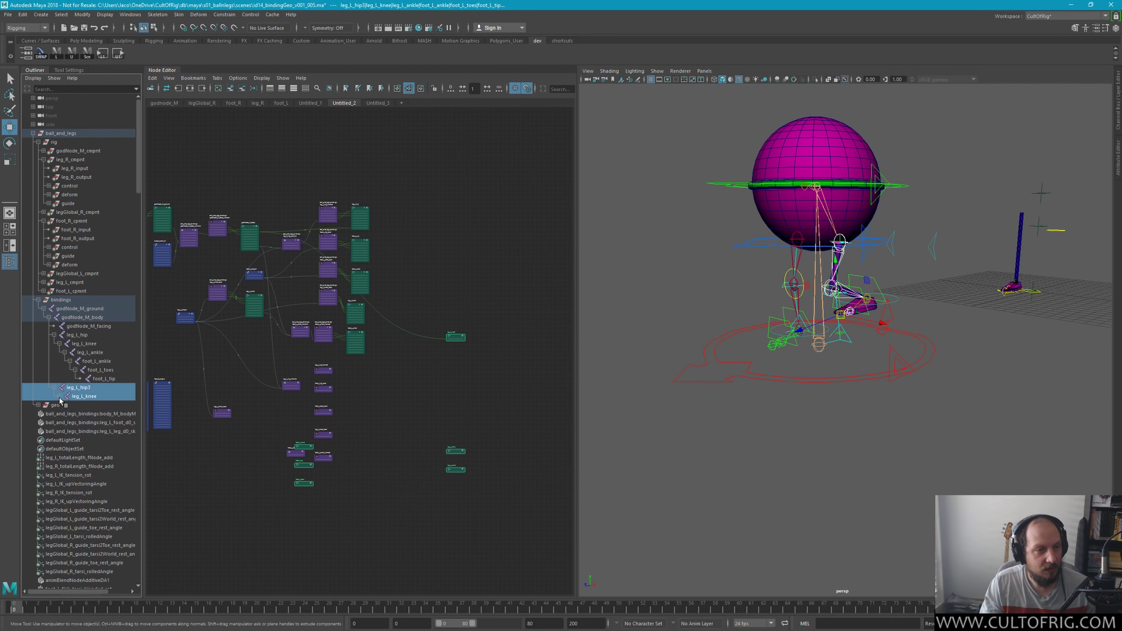
left_click(59, 397)
left_click(65, 406)
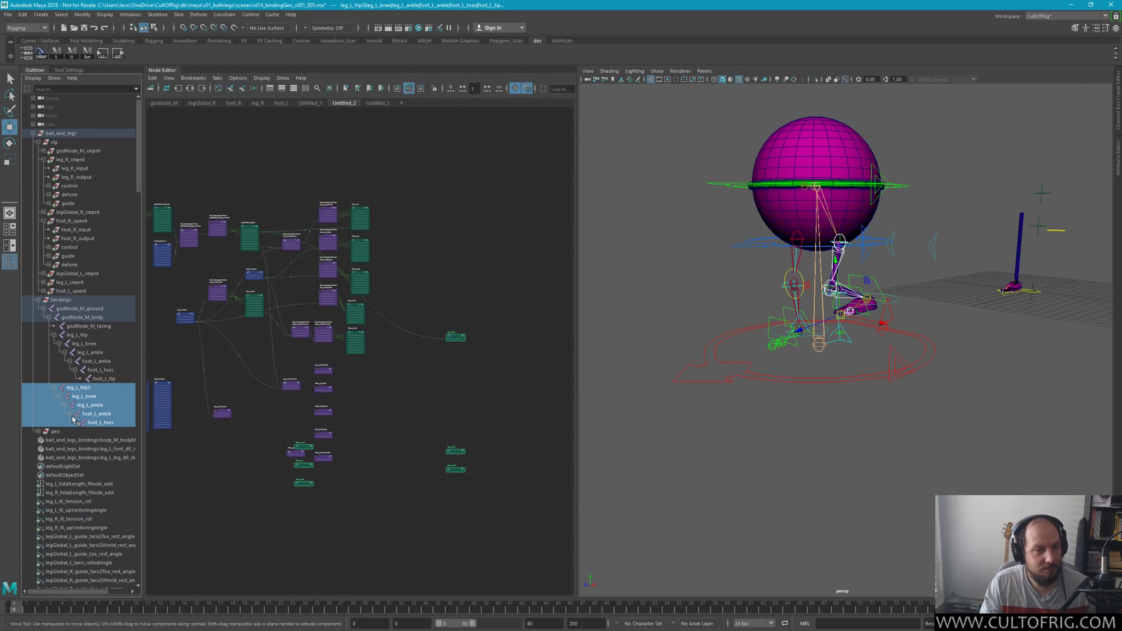
left_click(75, 423)
Step: Compare the duplicated and original foot_L_tip joints, ending with the duplicate selected
left_click(106, 432)
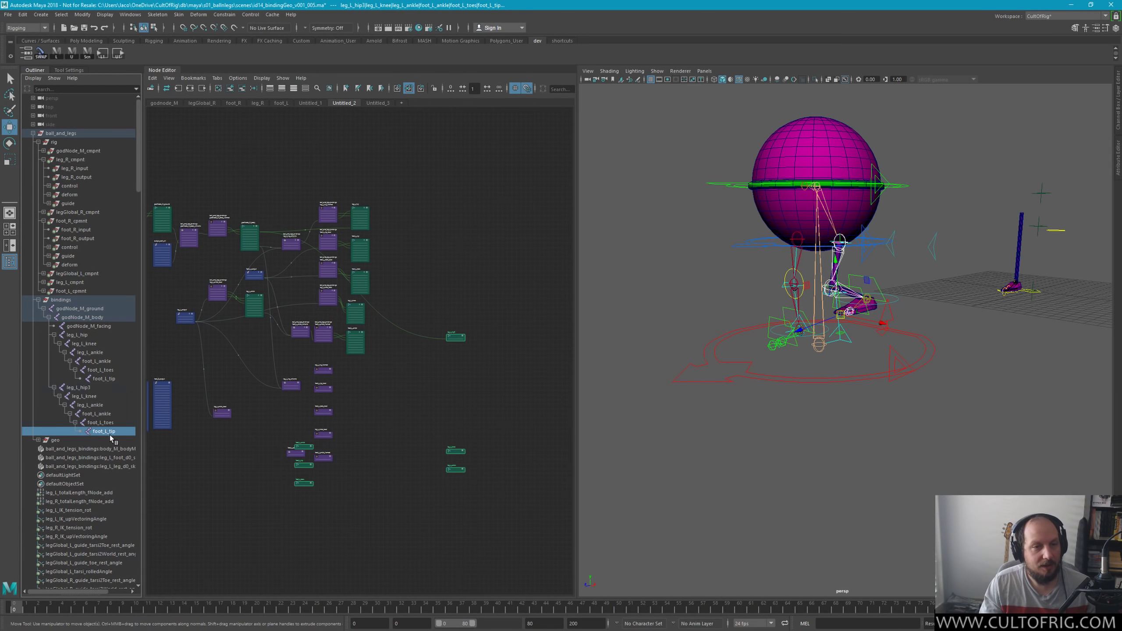
left_click(116, 381)
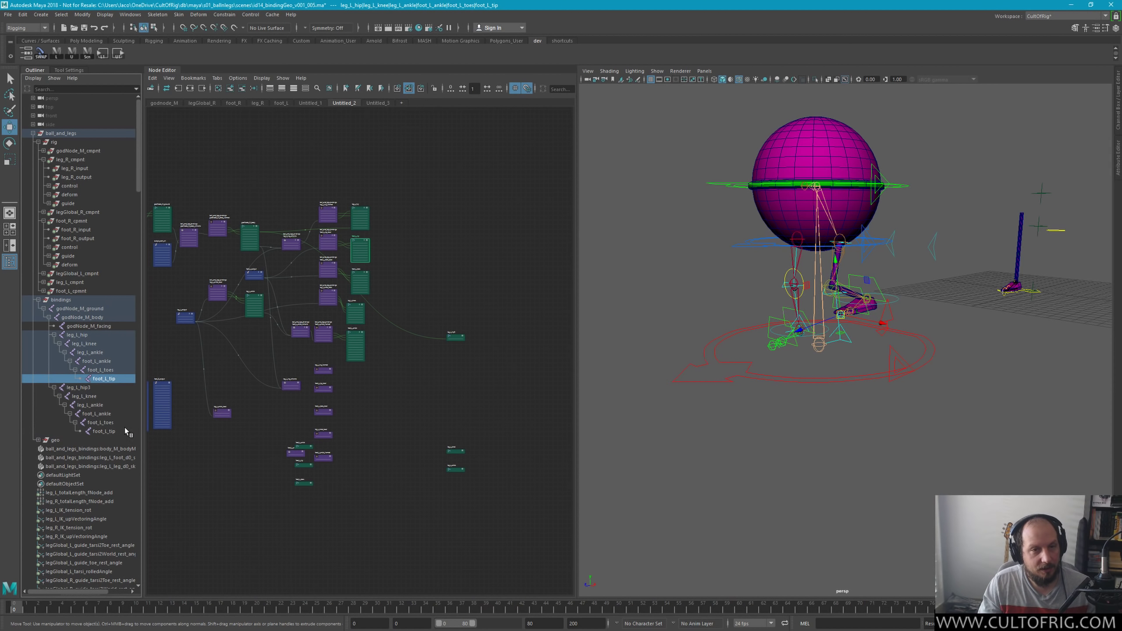
left_click(116, 370)
left_click(114, 369)
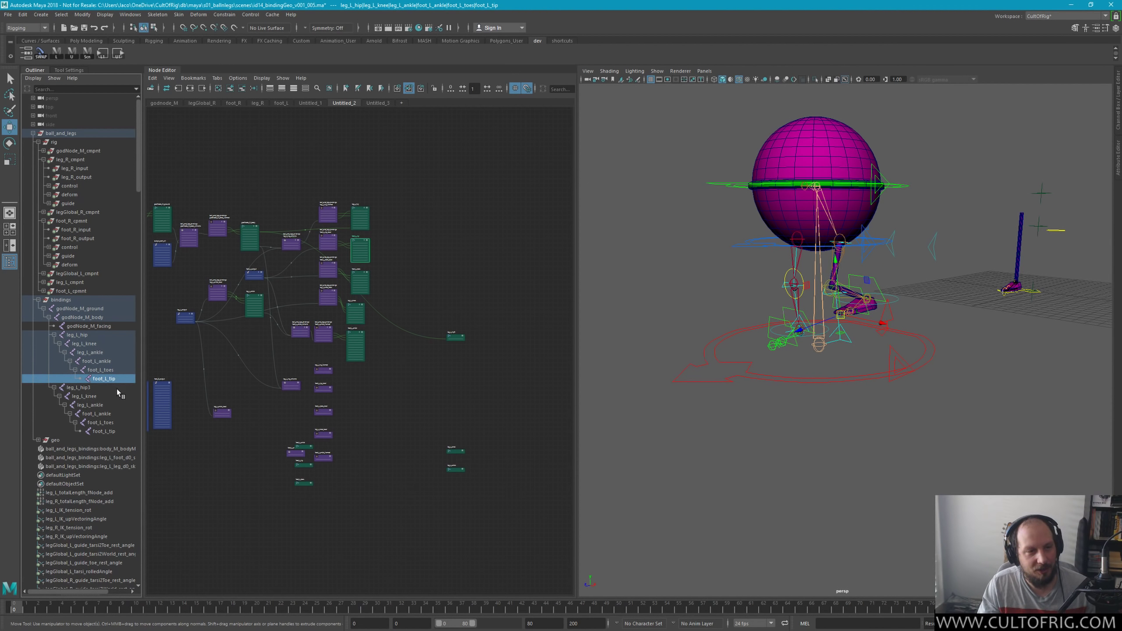
left_click(108, 432)
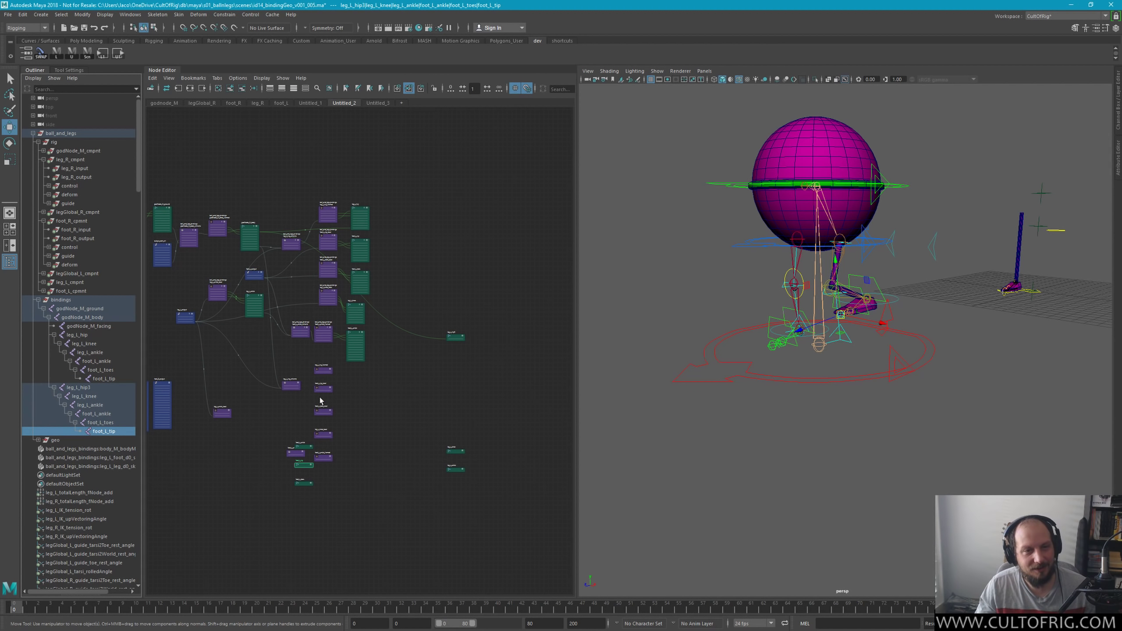
left_click(100, 378)
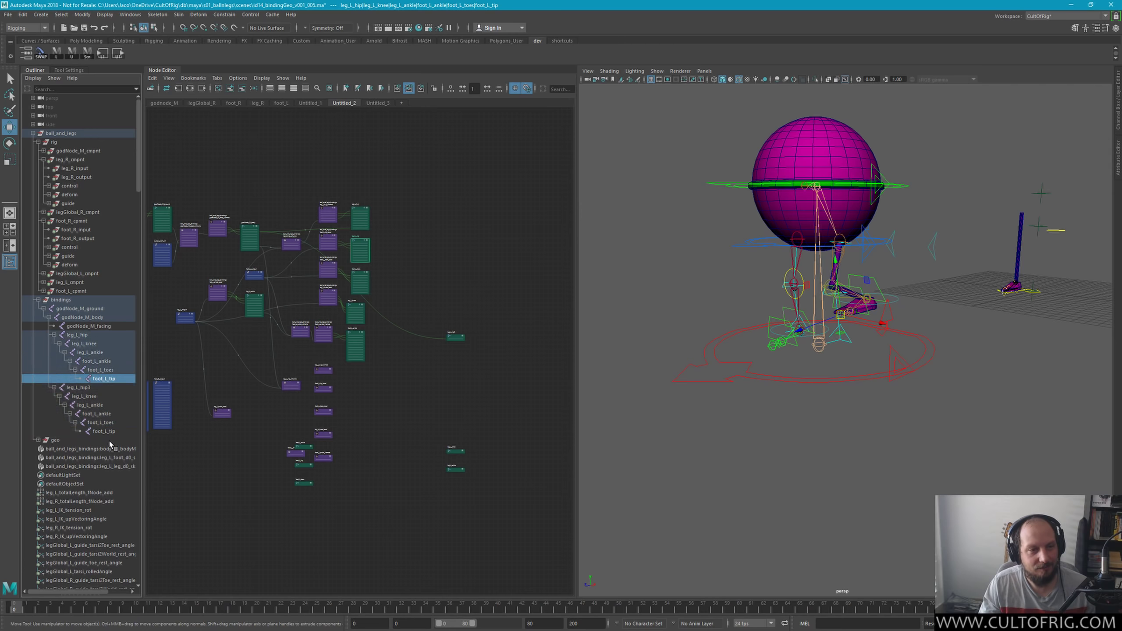
left_click(105, 432)
Step: Add the duplicated foot_L_tip to the Node Editor and show attribute lists on all nodes
middle_click_drag(105, 432, 363, 404)
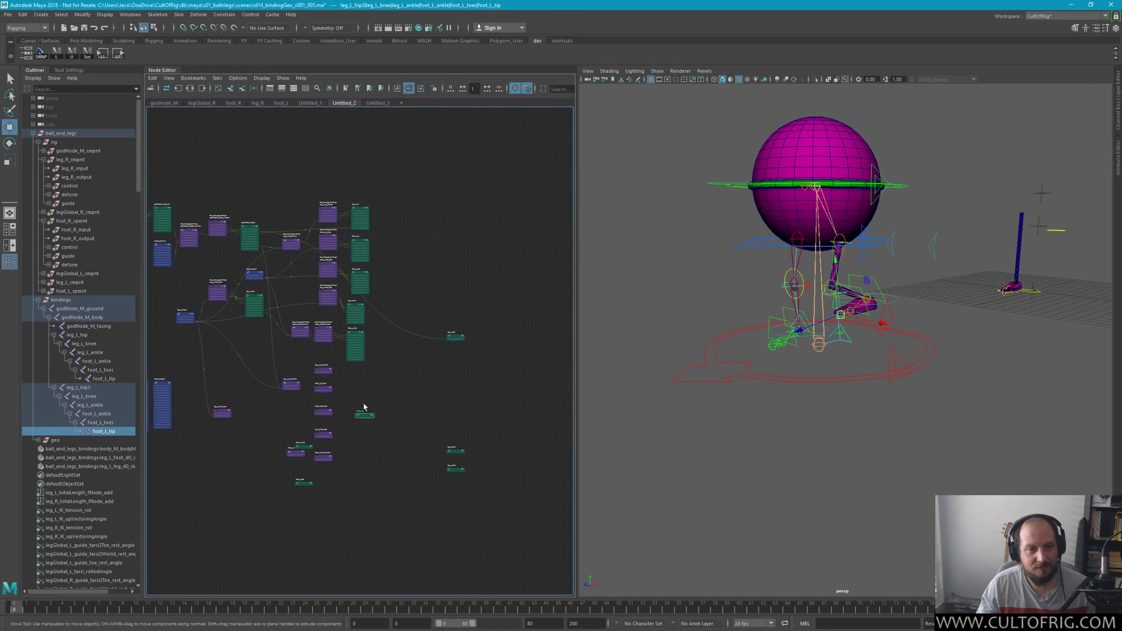
key("ctrl+z")
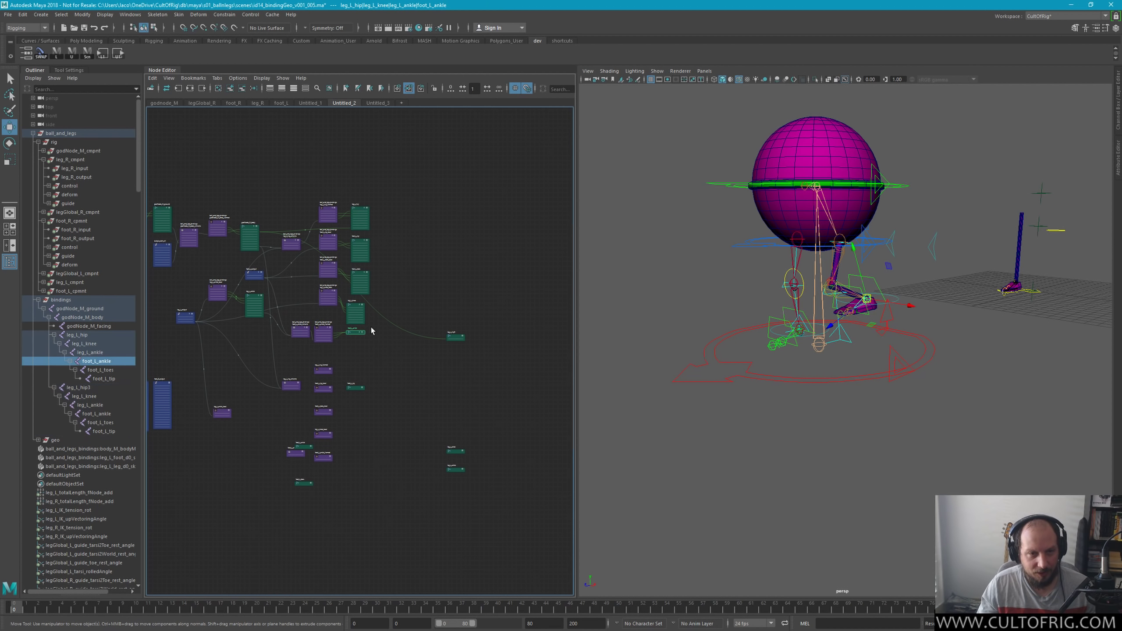
key("ctrl+z")
key("ctrl+z")
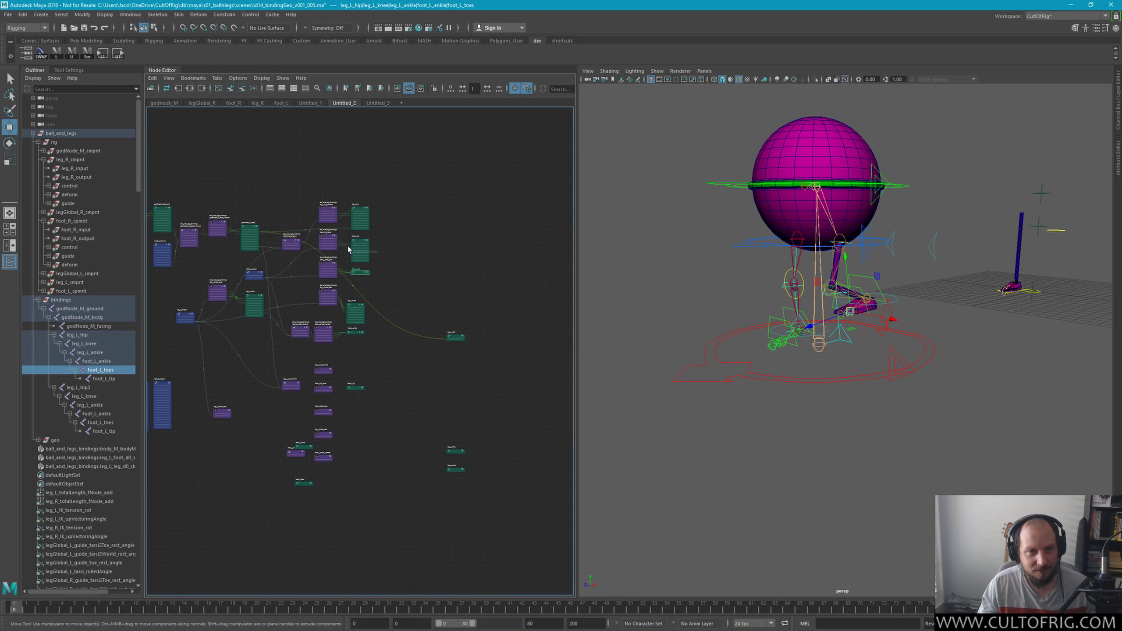
left_click(382, 225)
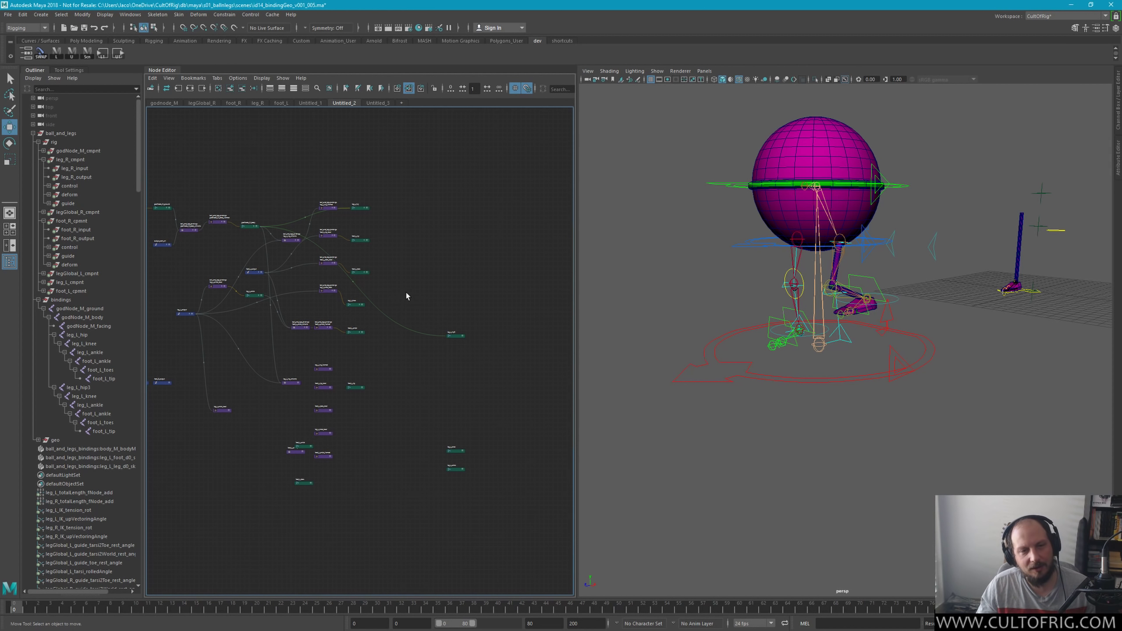
key("3")
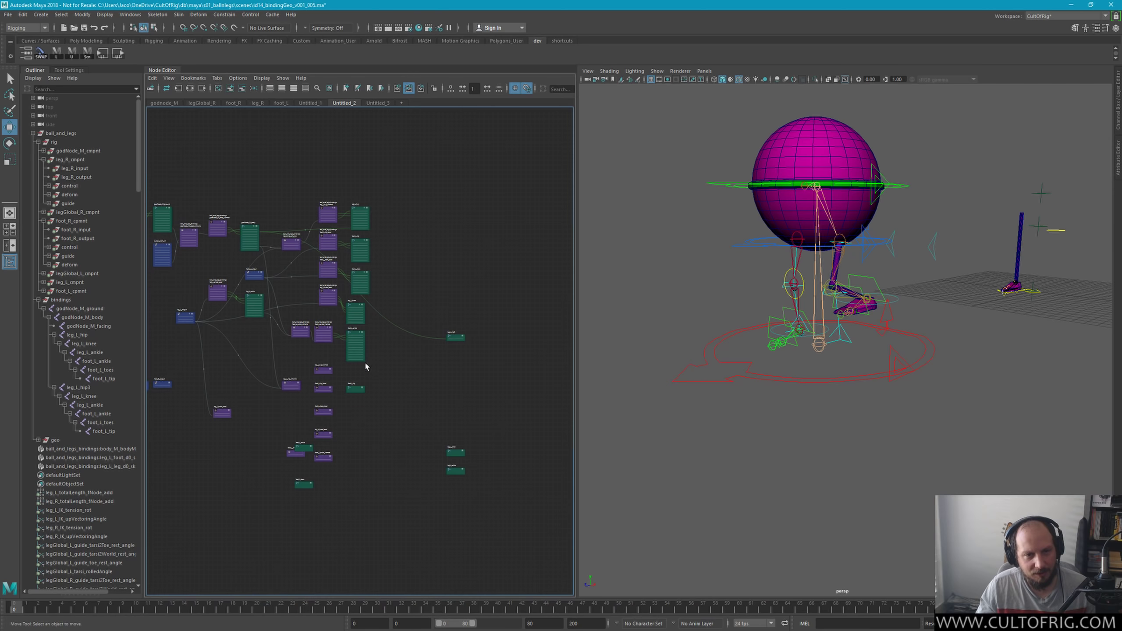
left_click(365, 361)
left_click(357, 390)
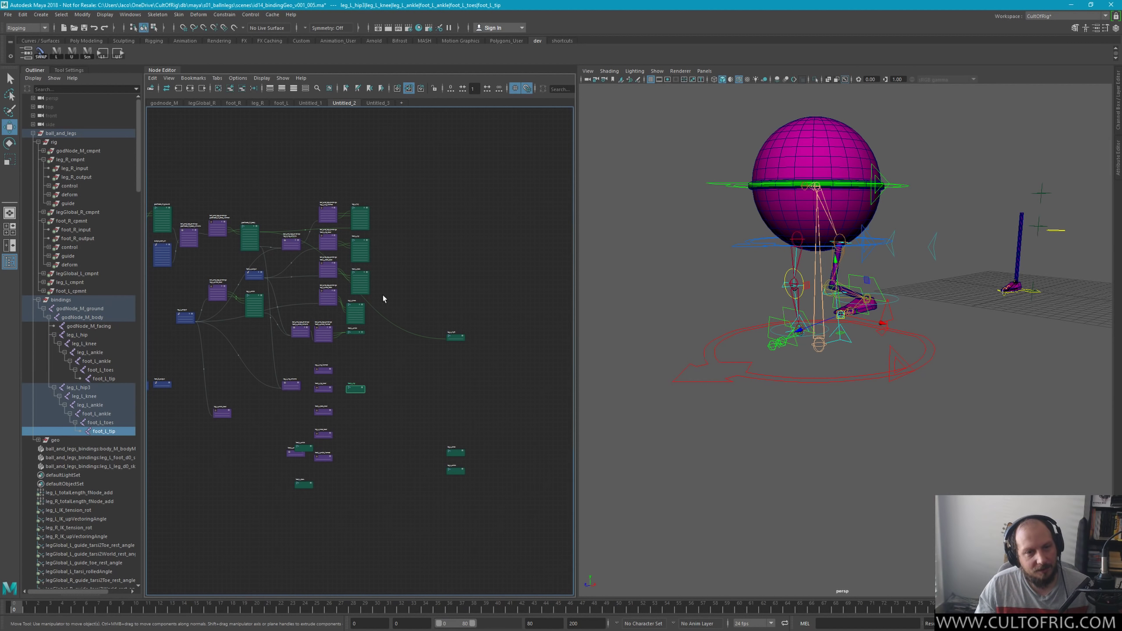
left_click(129, 377)
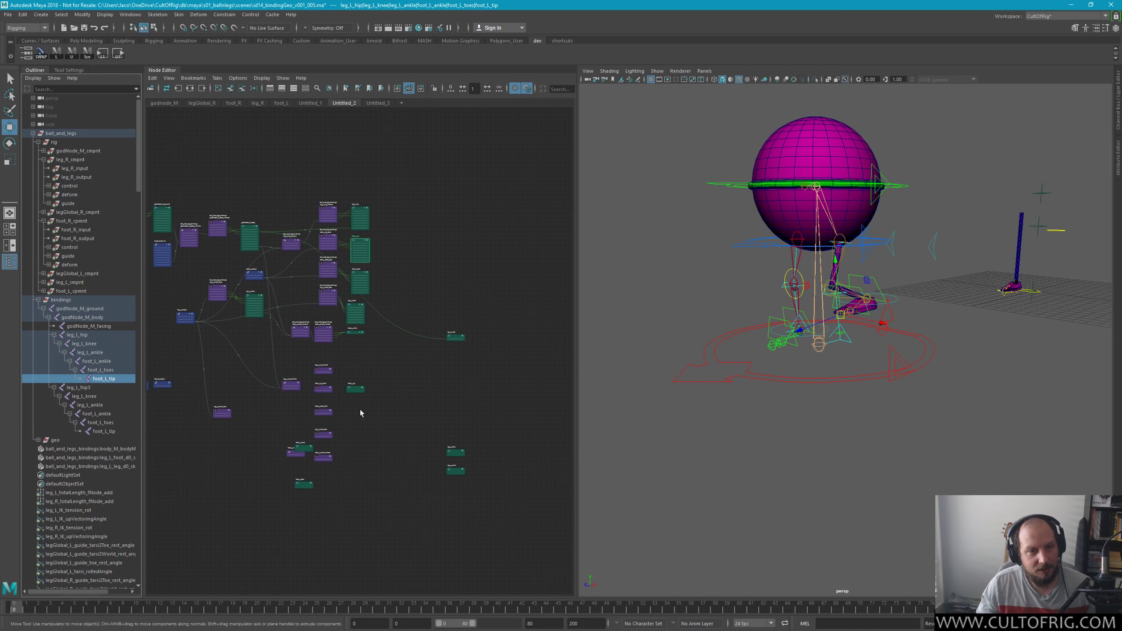
Step: Move the leg_L_hip3 and duplicated foot_L_toes nodes into the joint column
left_click(360, 217)
left_click(98, 387)
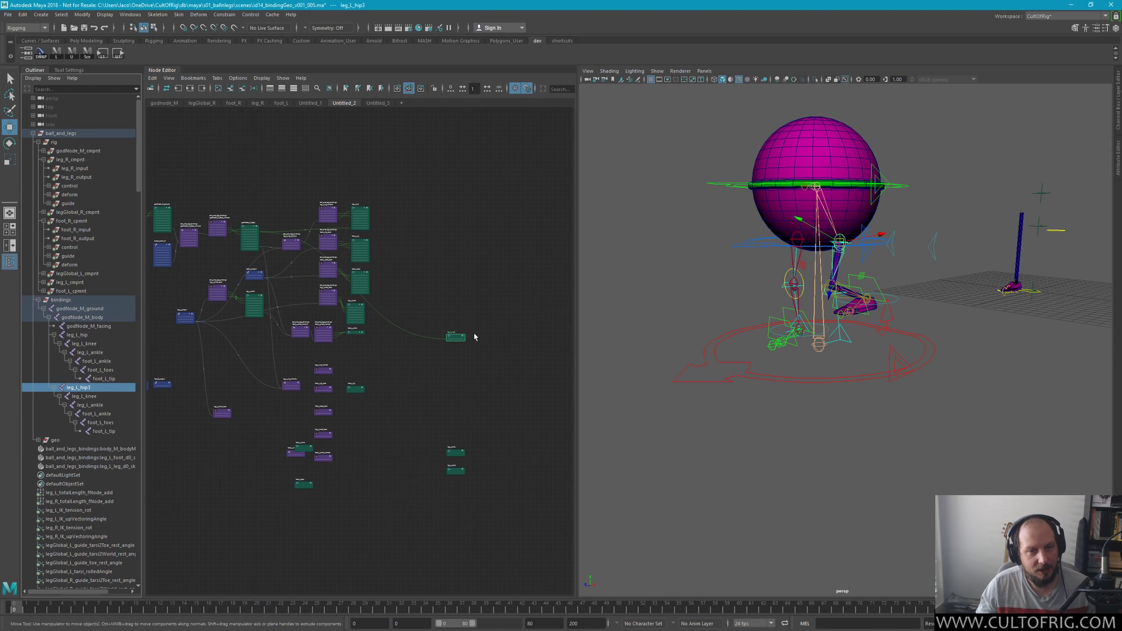
left_click_drag(459, 337, 359, 371)
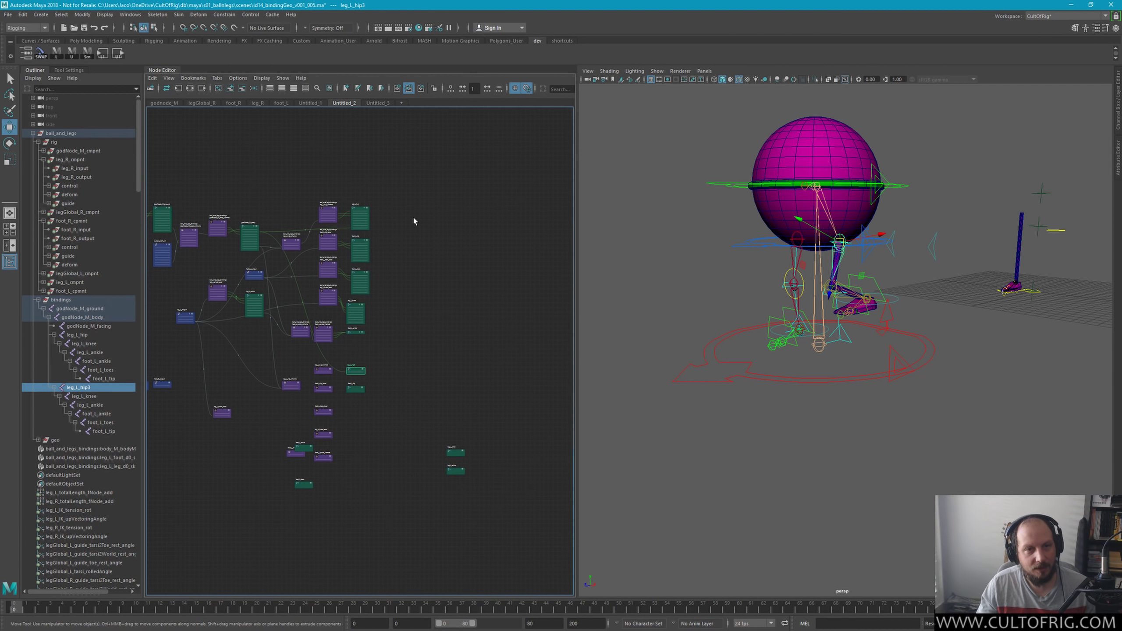
left_click(368, 260)
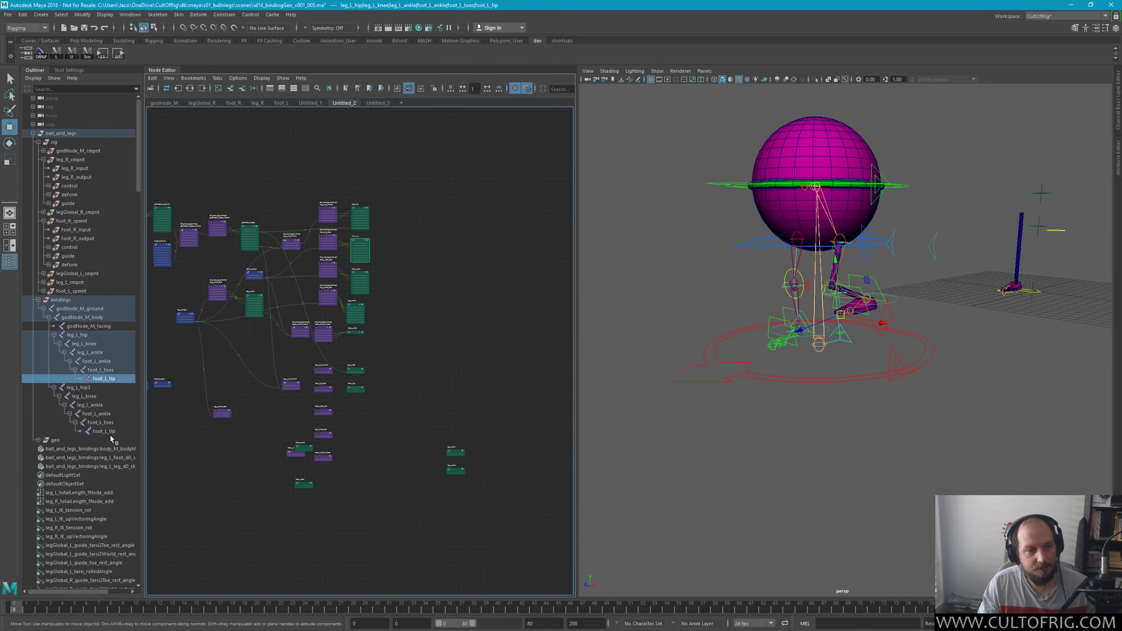
left_click(97, 343)
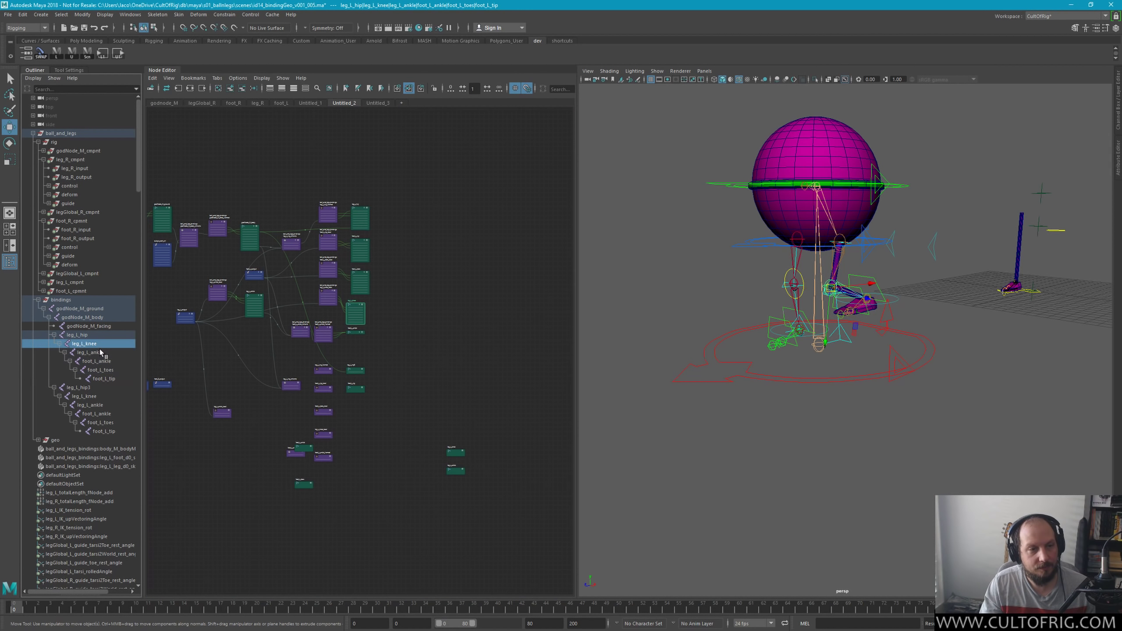
left_click(100, 352)
left_click(361, 292)
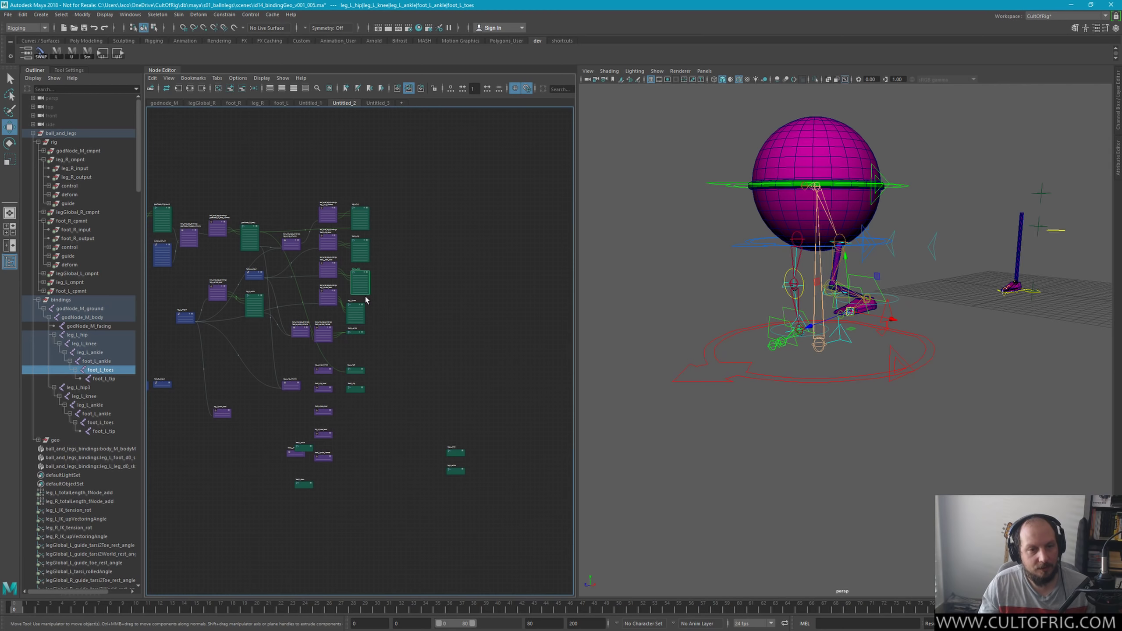
left_click(112, 422)
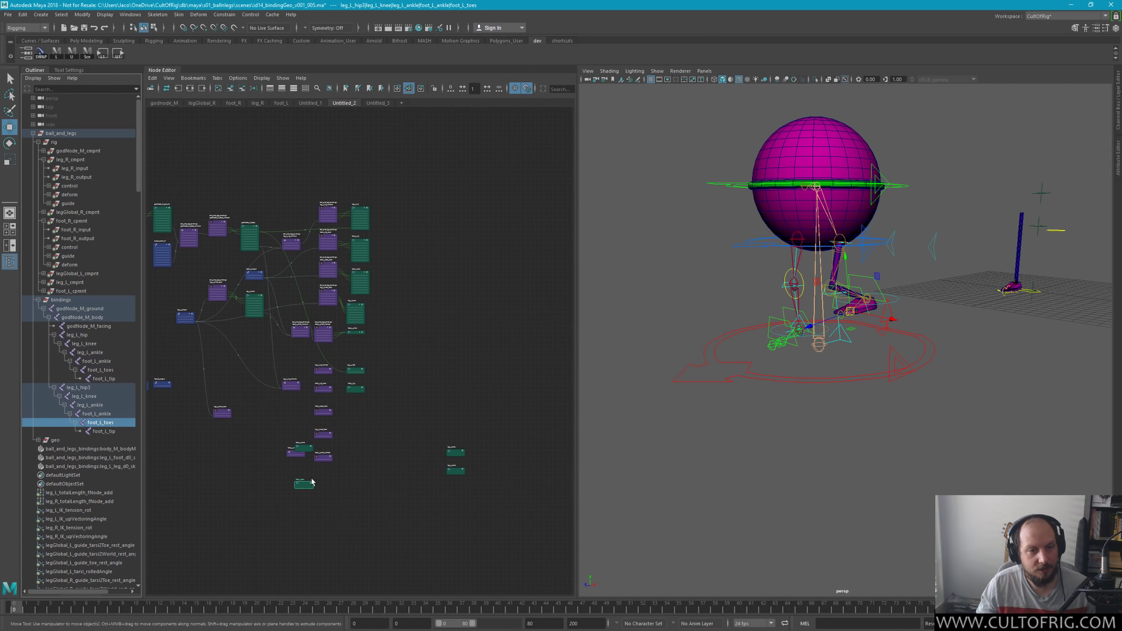
left_click_drag(313, 481, 356, 428)
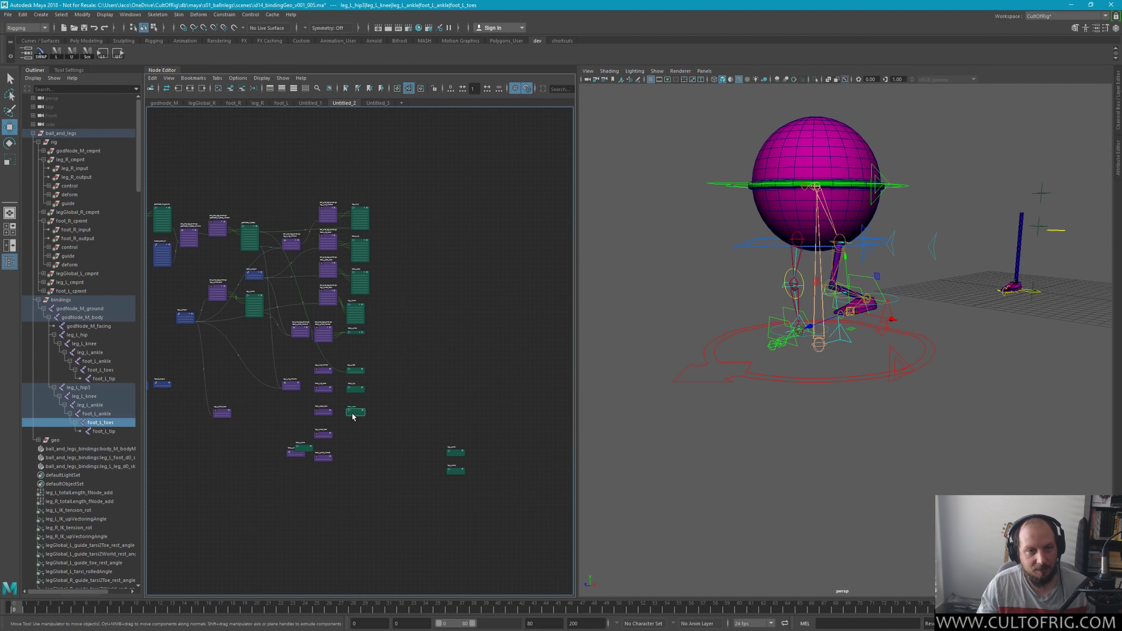
left_click(105, 378)
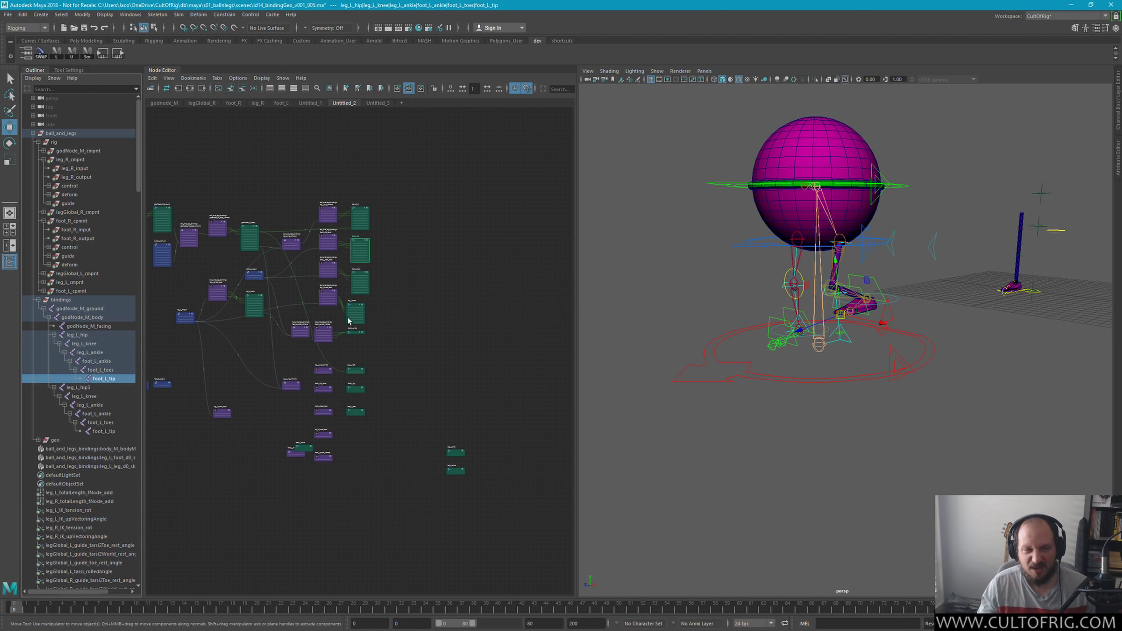
Step: Move the duplicated knee, foot_L_ankle and leg_L_ankle nodes beside the other joint nodes
left_click(250, 236)
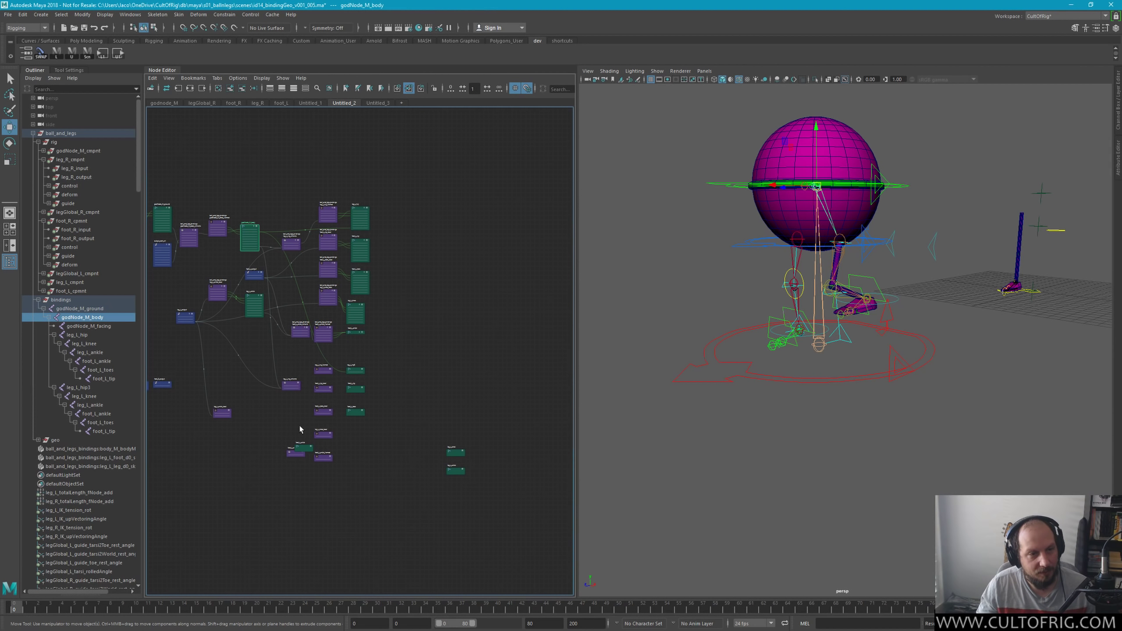
left_click(449, 449)
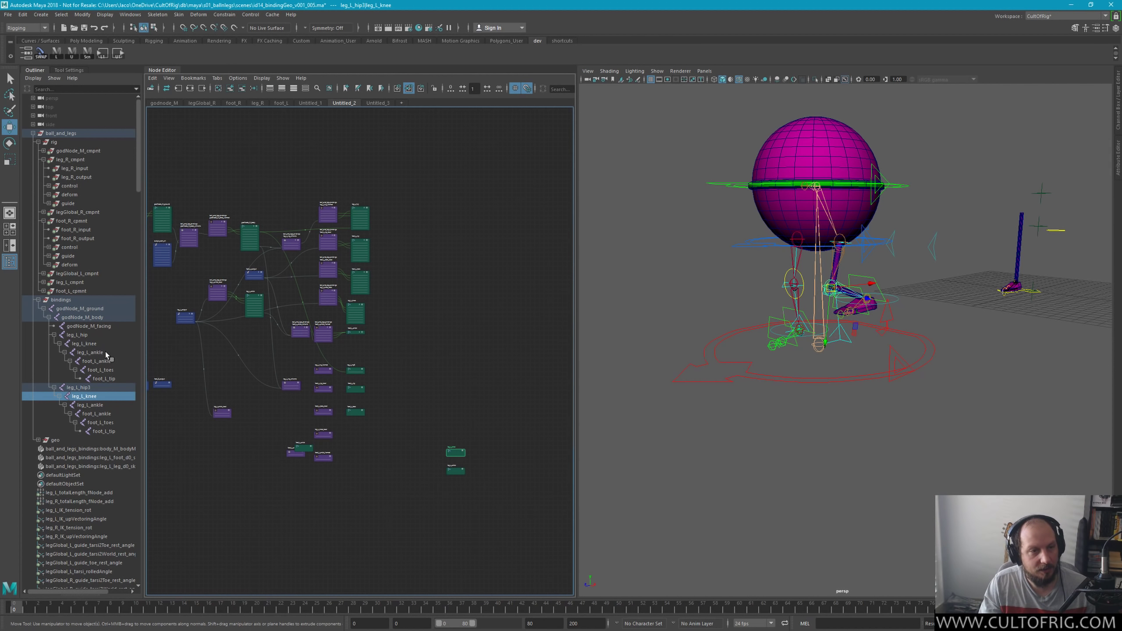
left_click(95, 345)
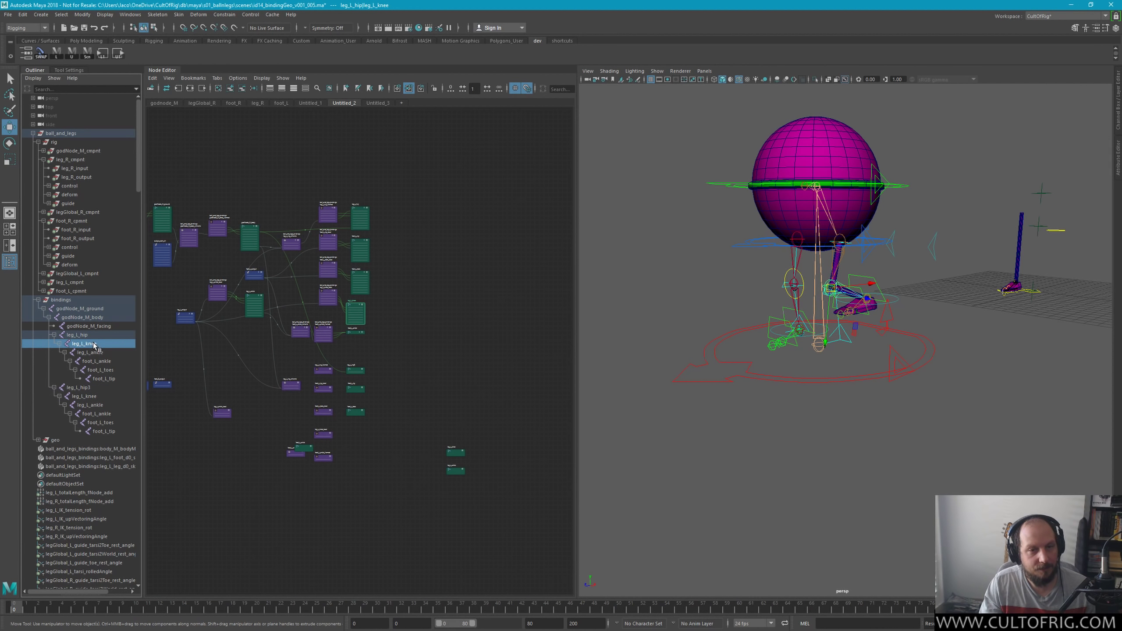
left_click(455, 452)
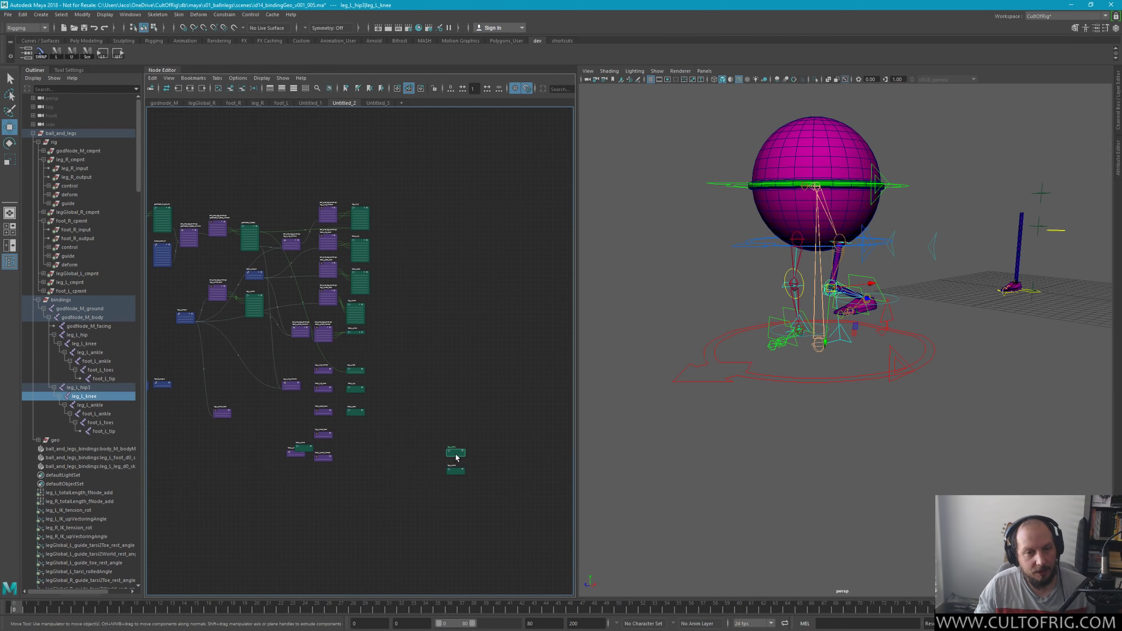
left_click_drag(455, 452, 356, 435)
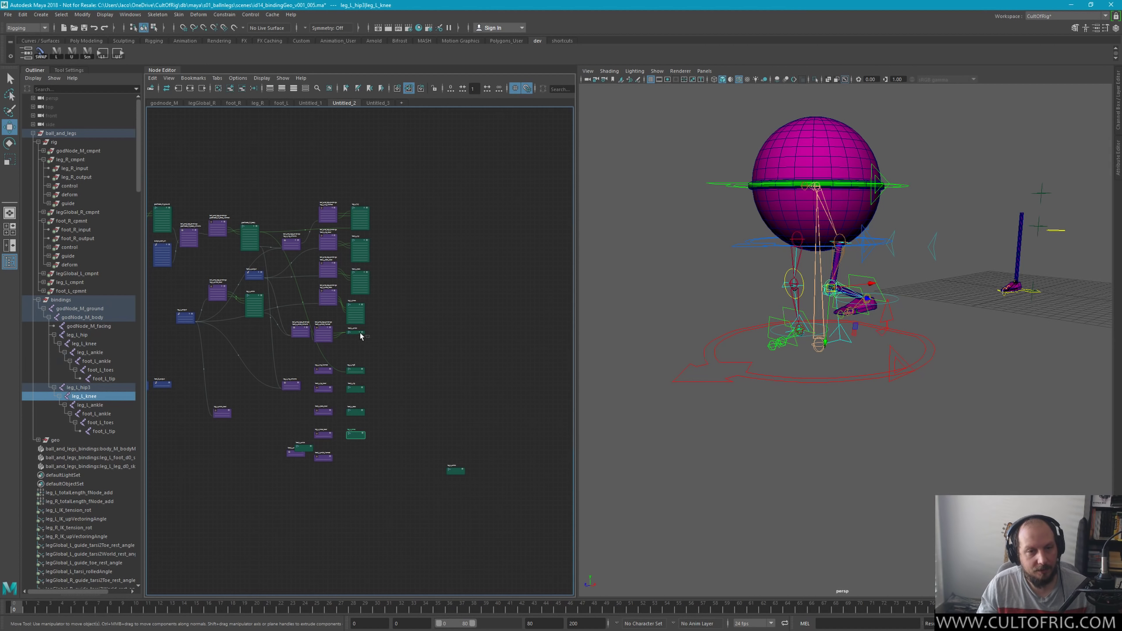
left_click(357, 332)
left_click(358, 434)
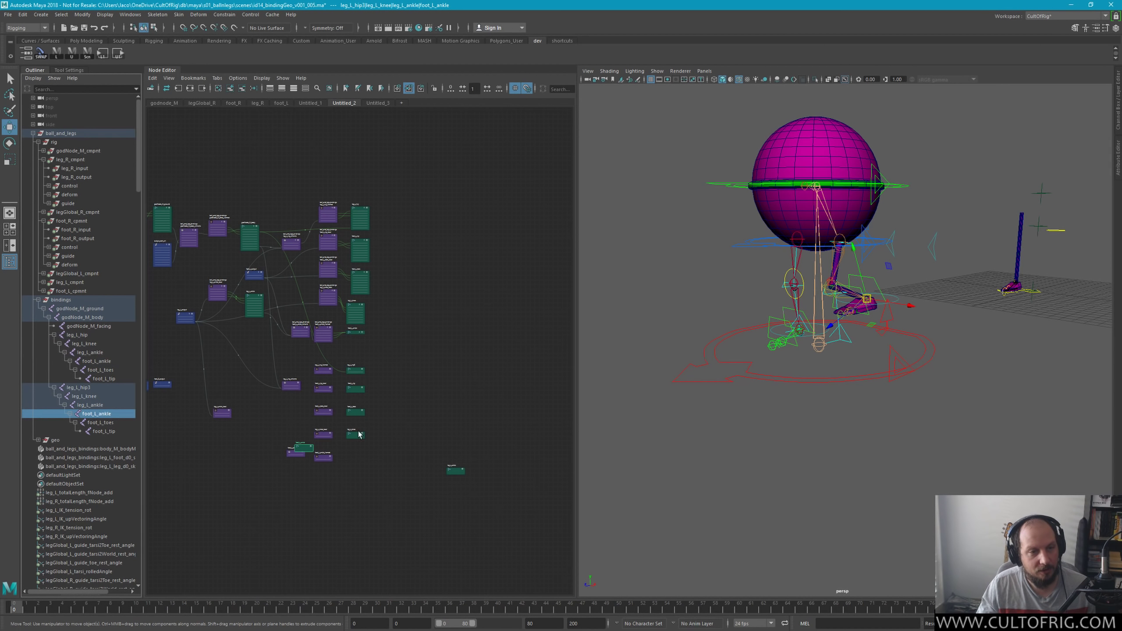
left_click_drag(294, 453, 333, 447)
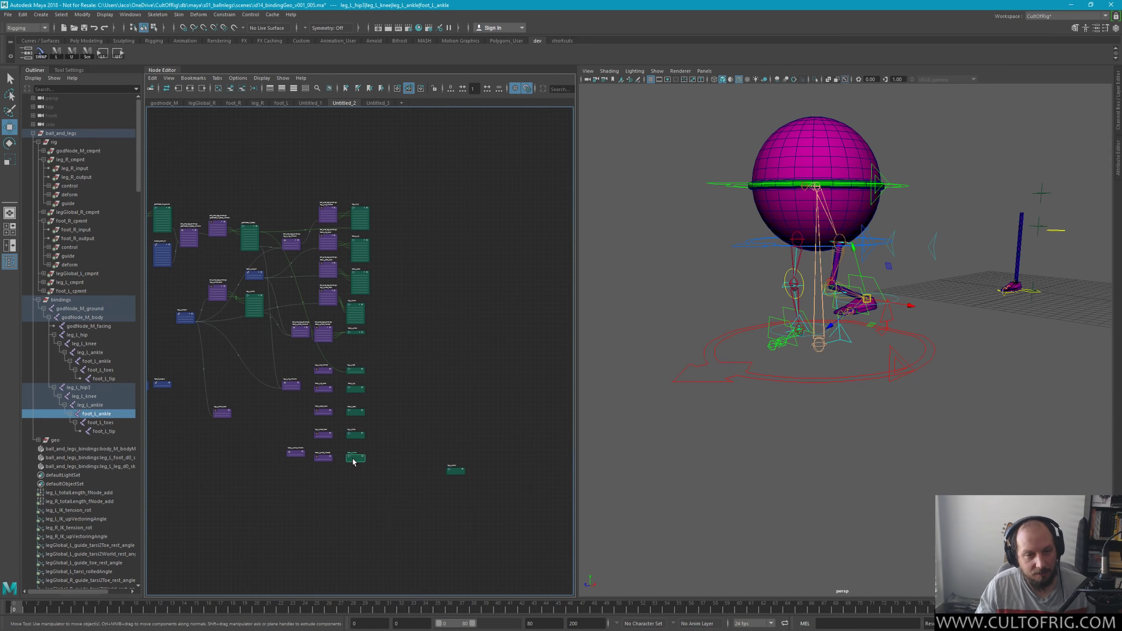
middle_click_drag(366, 456, 447, 445, "alt")
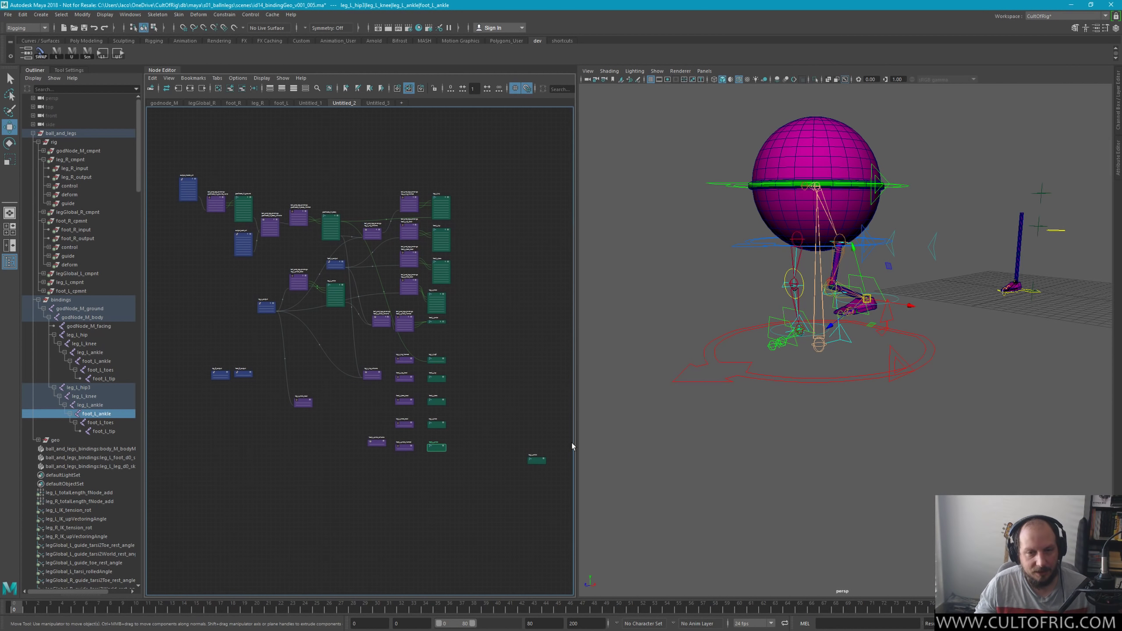
left_click(536, 460)
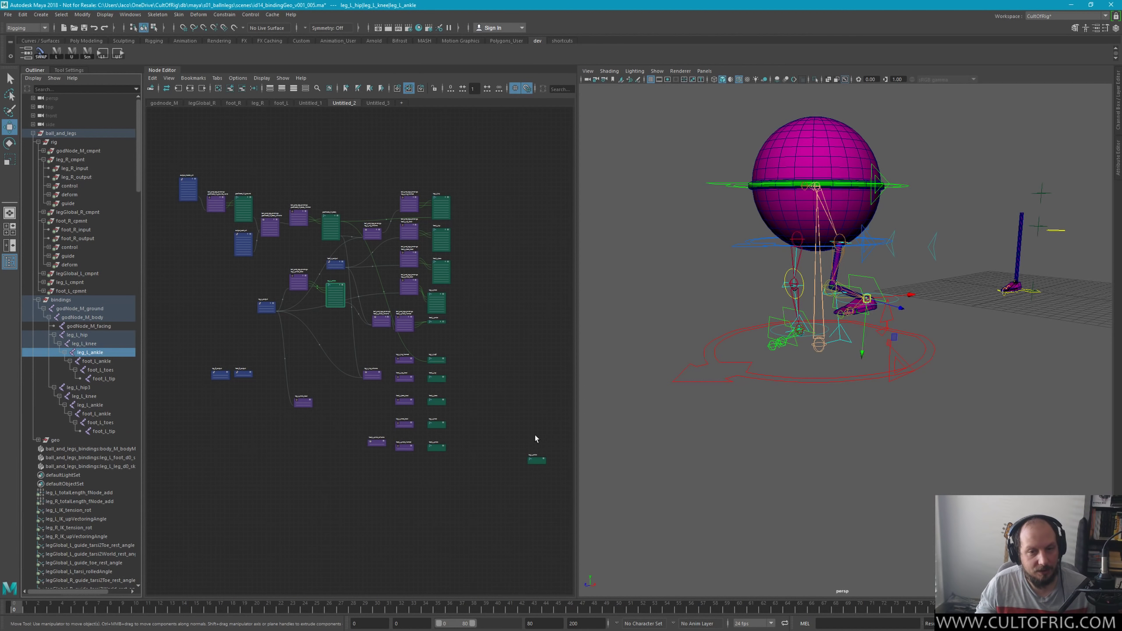
mouse_move(535, 460)
left_mouse_down()
mouse_move(328, 431)
mouse_move(343, 426)
left_mouse_up()
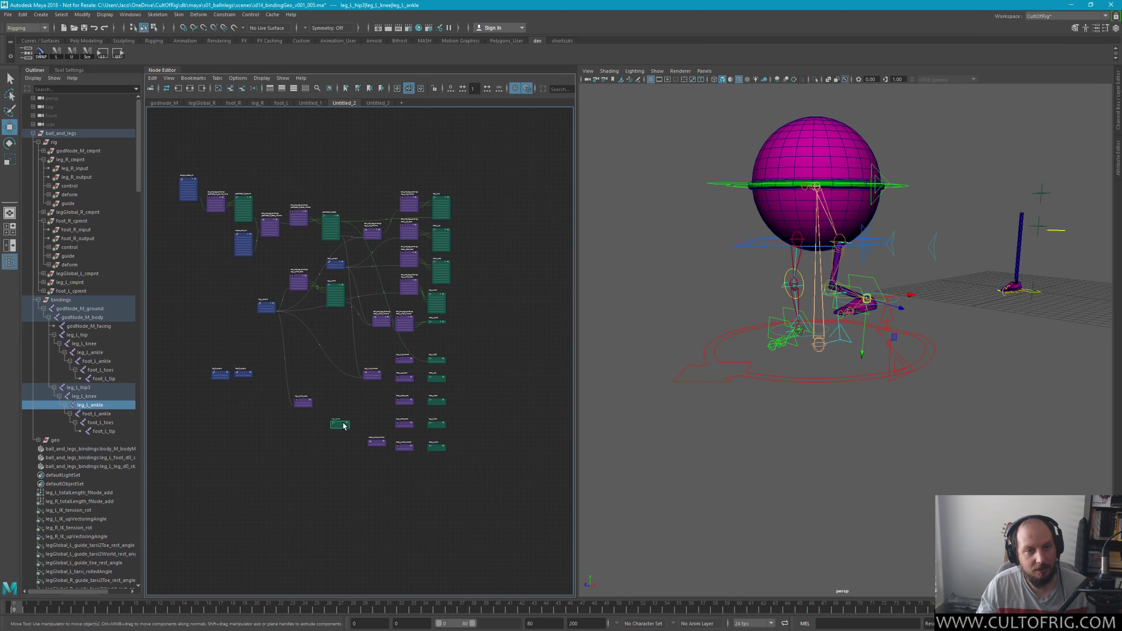
scroll(382, 488, "up", 3)
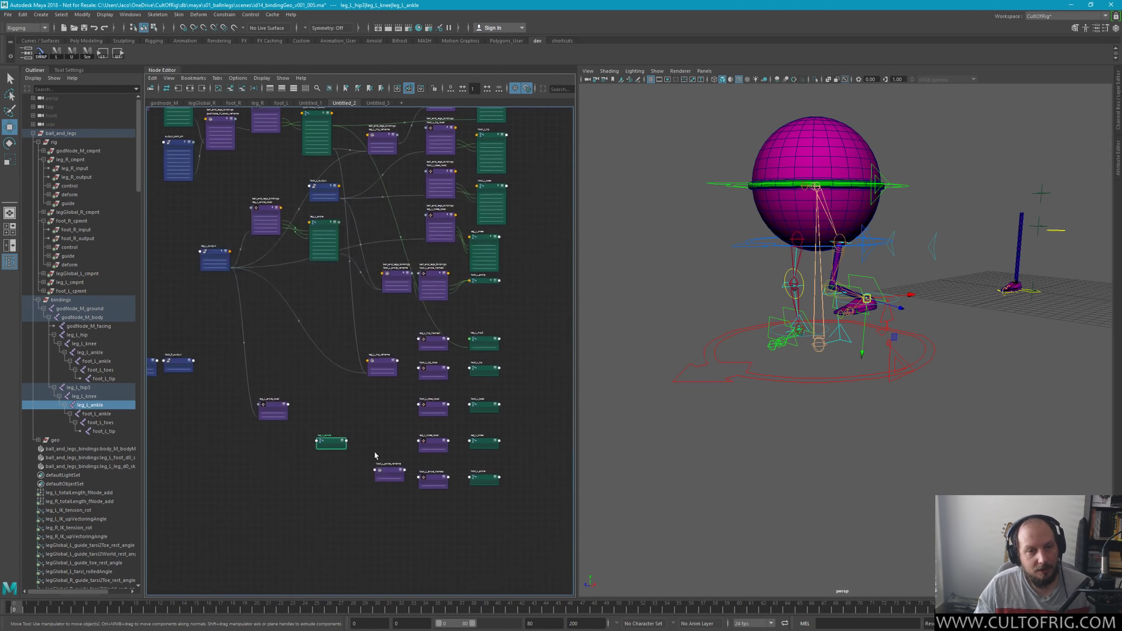
scroll(383, 219, "up", 2)
left_click_drag(420, 228, 415, 242)
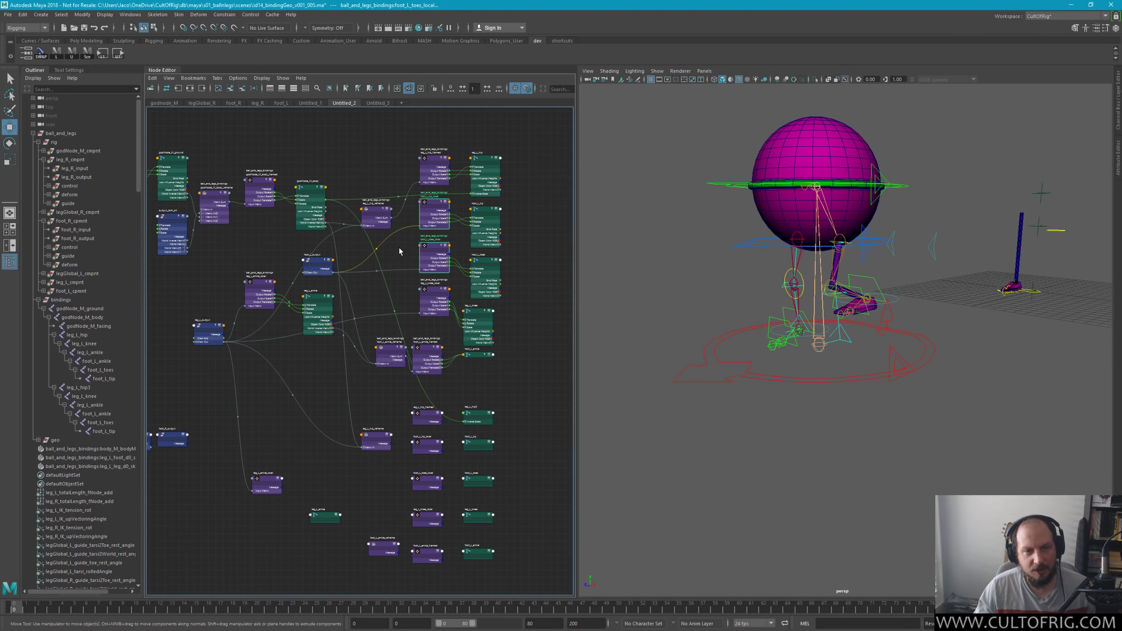
Step: Move foot_R_output down beside the reframe nodes
scroll(320, 252, "up", 2)
scroll(353, 331, "up", 2)
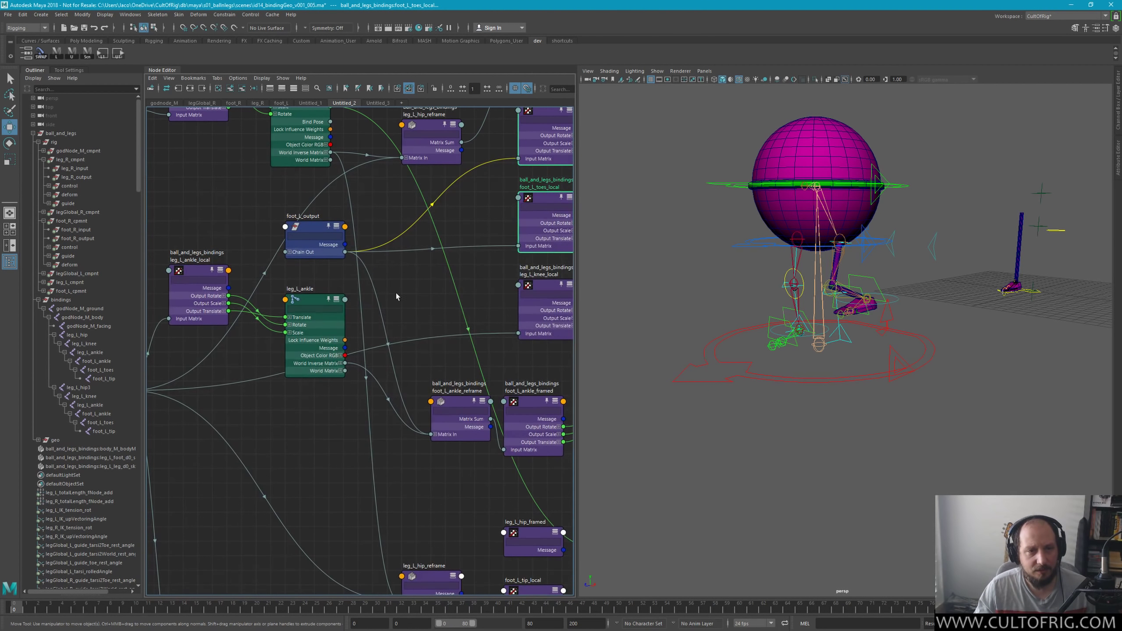
scroll(396, 293, "up", 2)
scroll(358, 406, "down", 1)
scroll(326, 358, "down", 1)
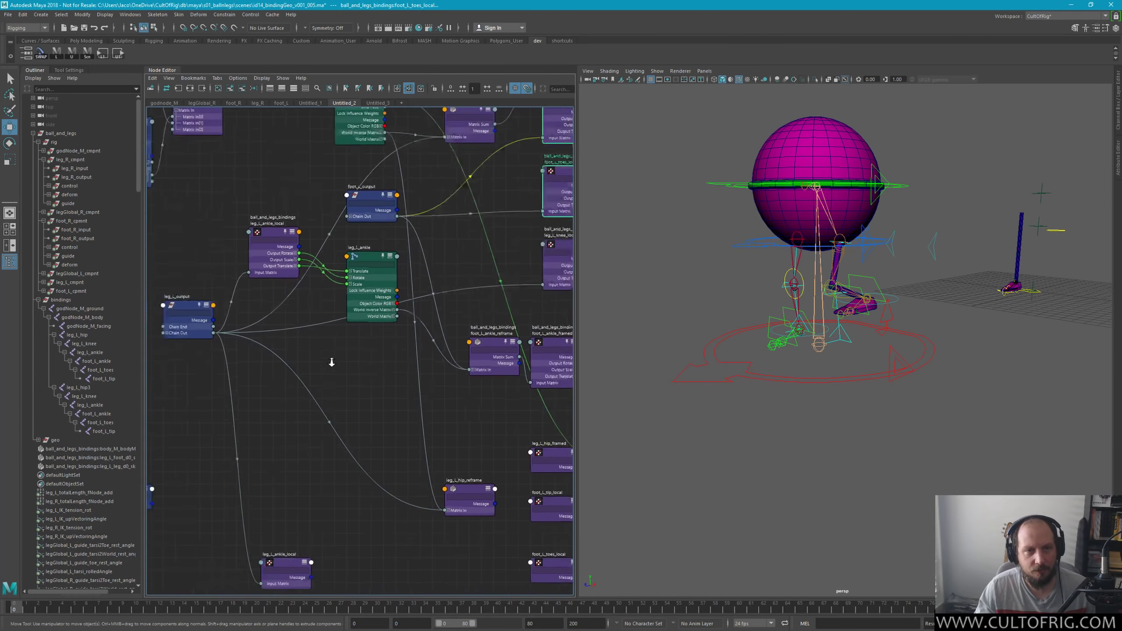
scroll(362, 374, "down", 1)
scroll(340, 359, "down", 1)
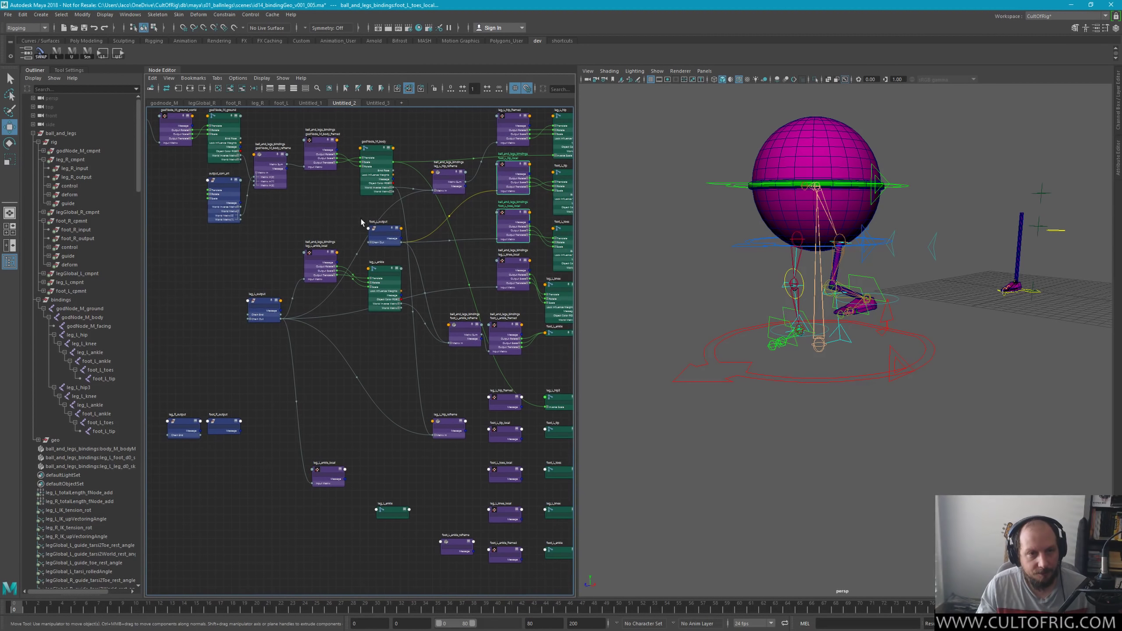
left_click(376, 231)
left_click(241, 425)
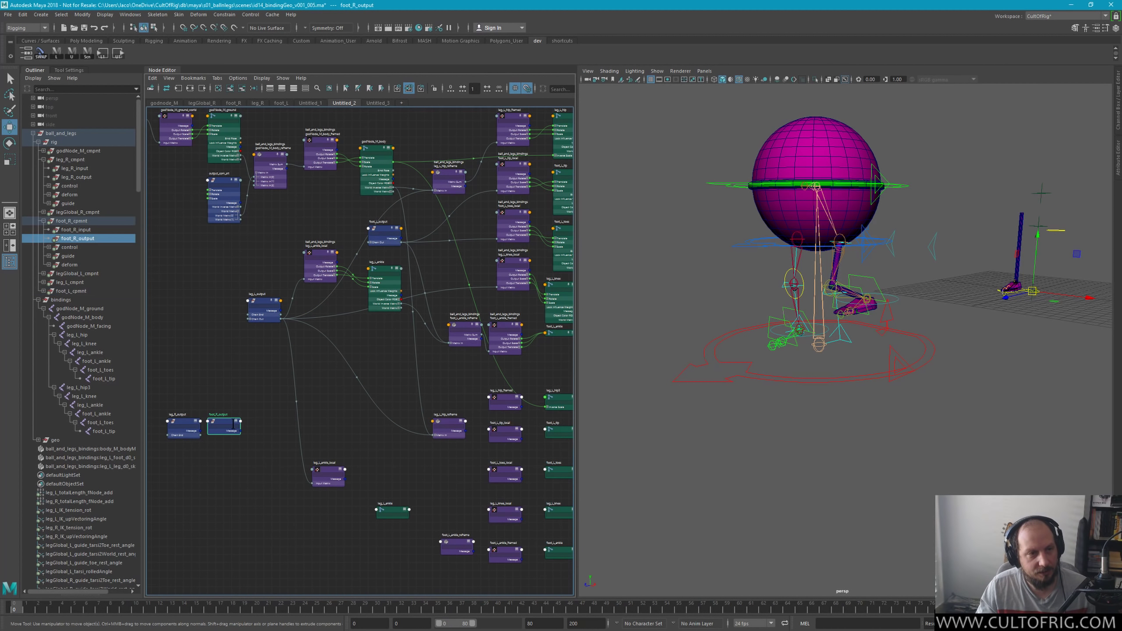
left_click_drag(219, 423, 391, 433)
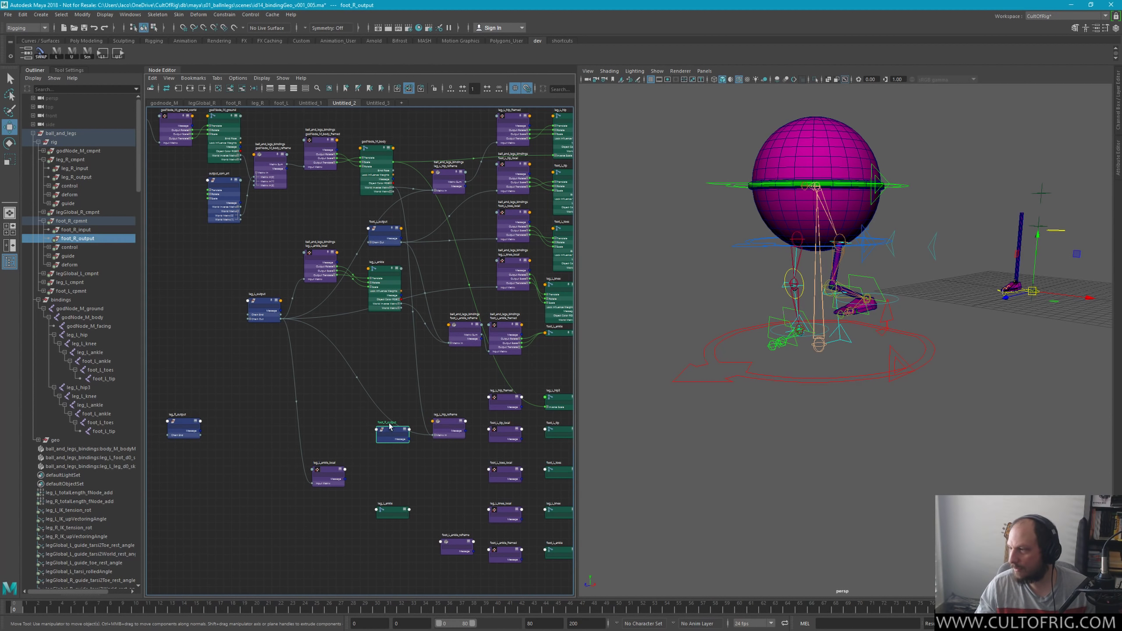
Step: Move leg_R_output lower in the graph near leg_L_ankle_local and reselect it
left_click(199, 430)
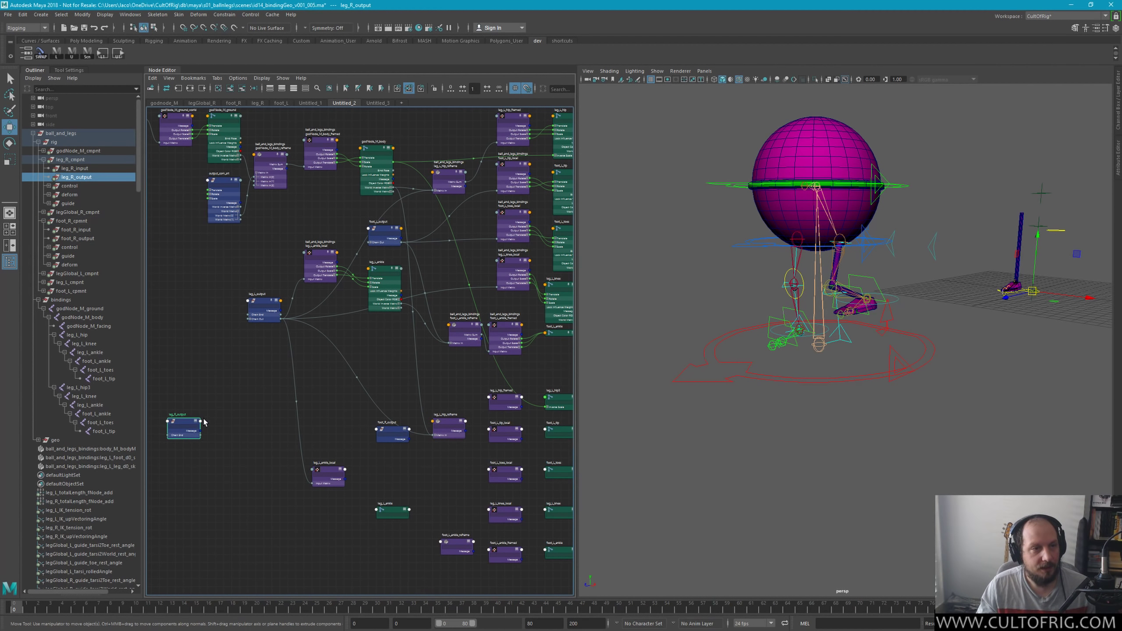
mouse_move(251, 264)
left_mouse_down()
mouse_move(217, 392)
mouse_move(280, 506)
left_mouse_up()
left_click(318, 430)
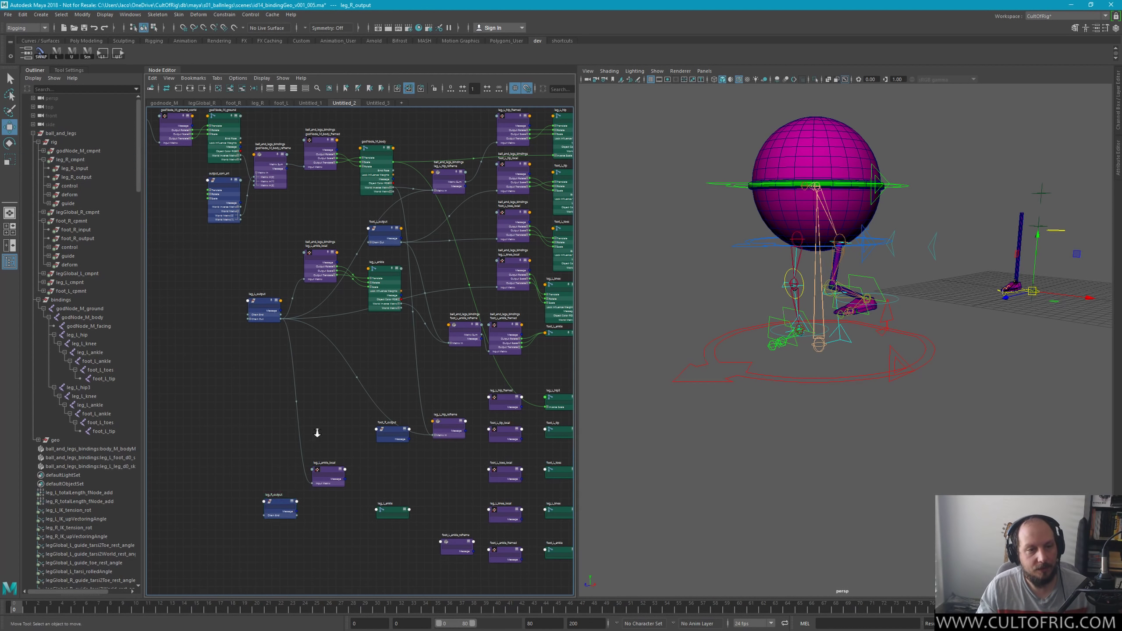
scroll(321, 410, "up", 3)
scroll(310, 388, "down", 2)
scroll(295, 363, "down", 2)
scroll(268, 370, "down", 2)
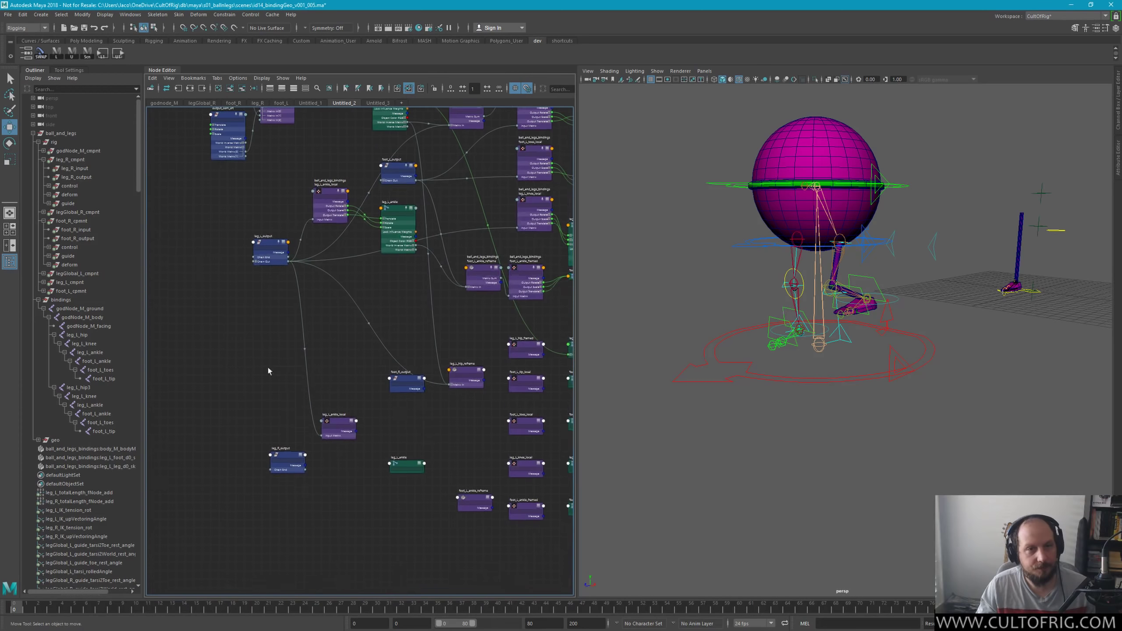
scroll(269, 411, "down", 2)
left_click(289, 513)
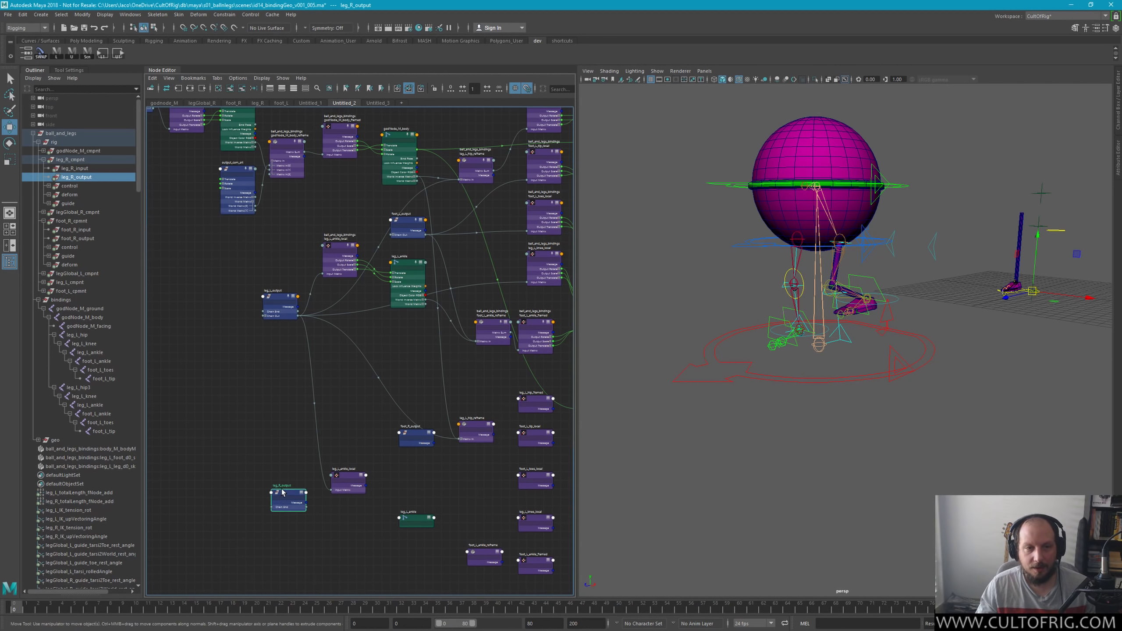
scroll(376, 352, "up", 2)
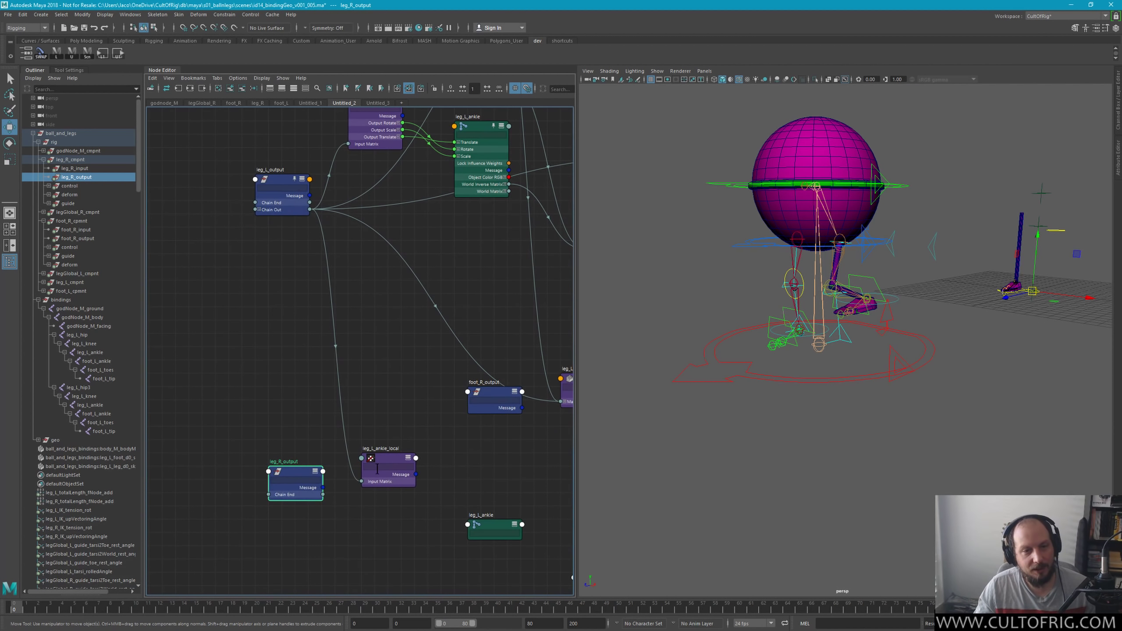
Step: Connect leg_R_output Chain Out[0] to leg_L_ankle_local Input Matrix and save the scene
left_click(384, 473)
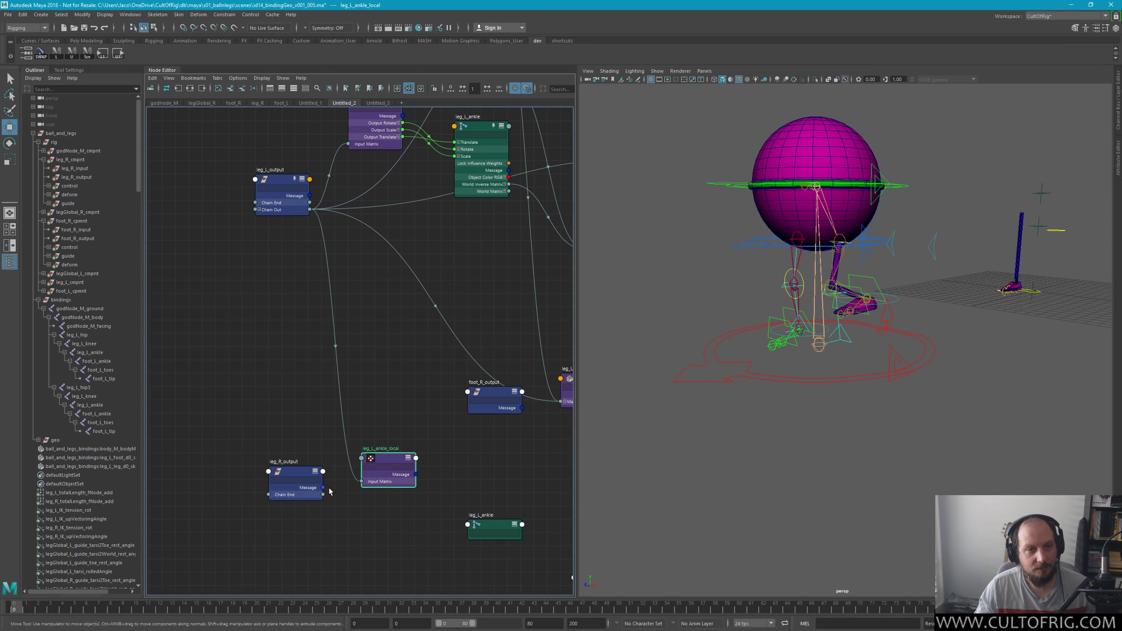
left_click(311, 490)
key("3")
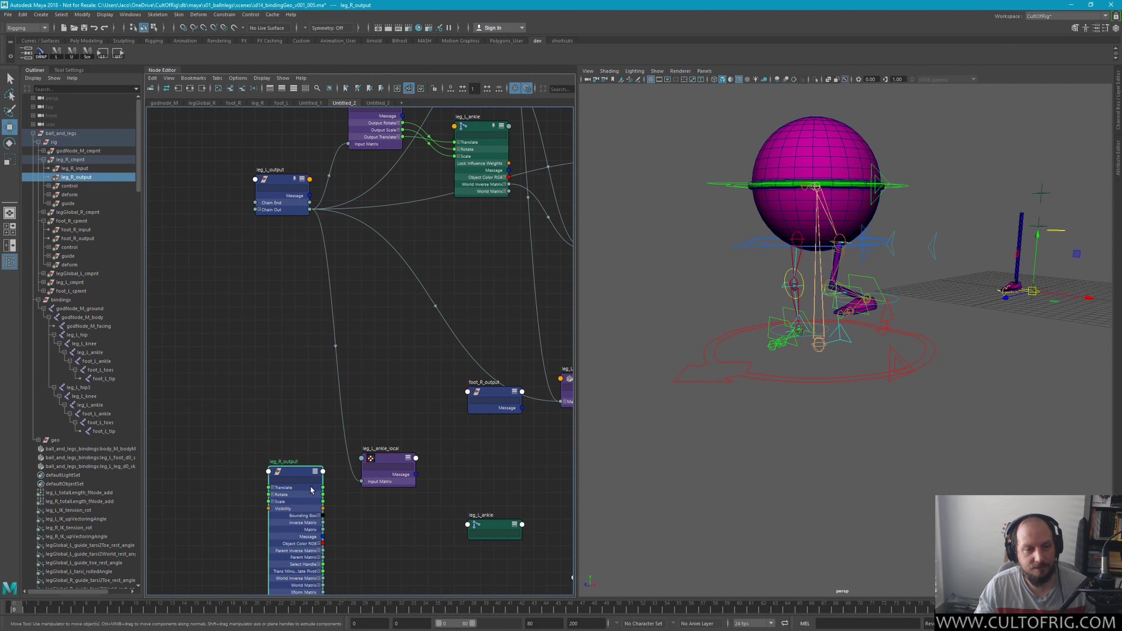
left_click_drag(290, 473, 277, 340)
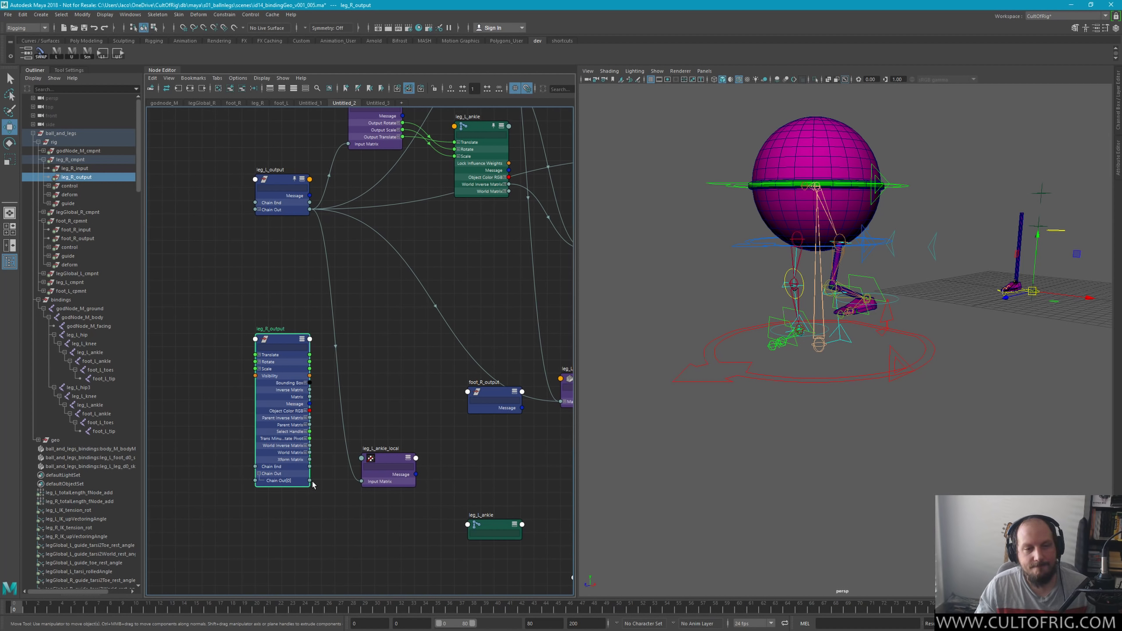
left_click_drag(310, 481, 365, 482)
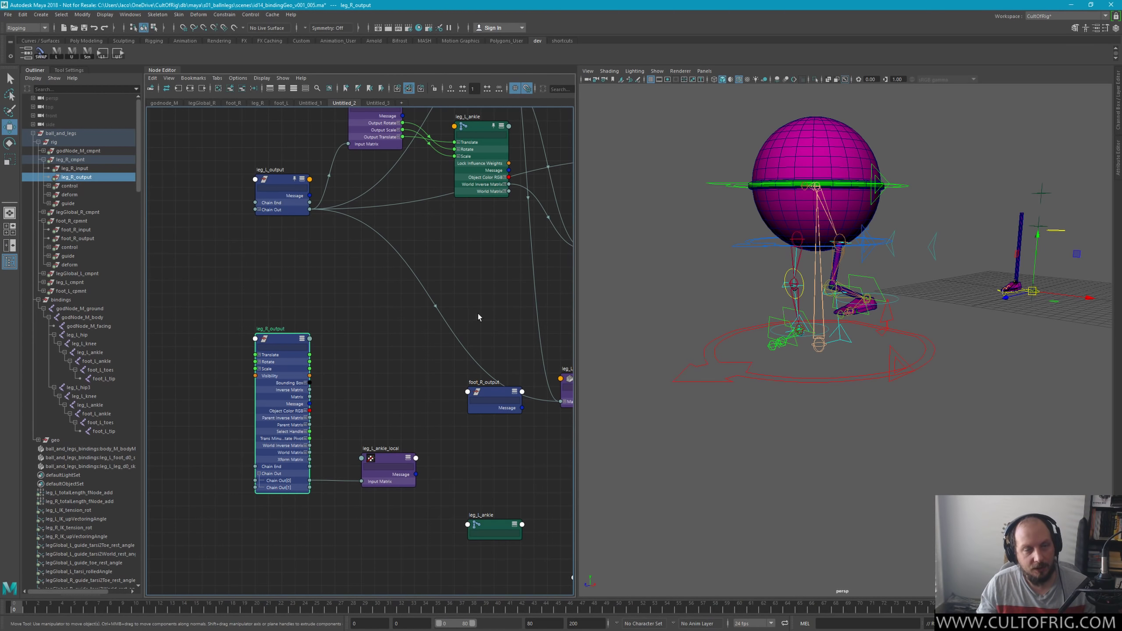
key("ctrl+s")
Step: Pan and zoom the graph to frame leg_L_output and leg_R_output with their connections
scroll(374, 384, "down", 3)
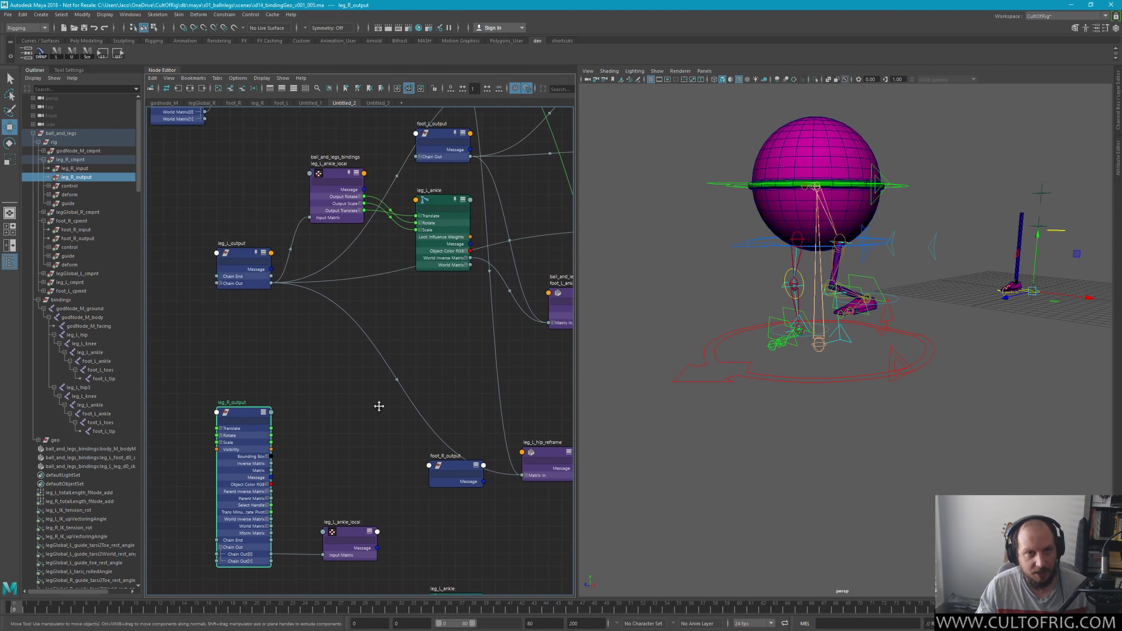
middle_click_drag(388, 451, 385, 502)
scroll(386, 503, "down", 2)
scroll(365, 454, "down", 2)
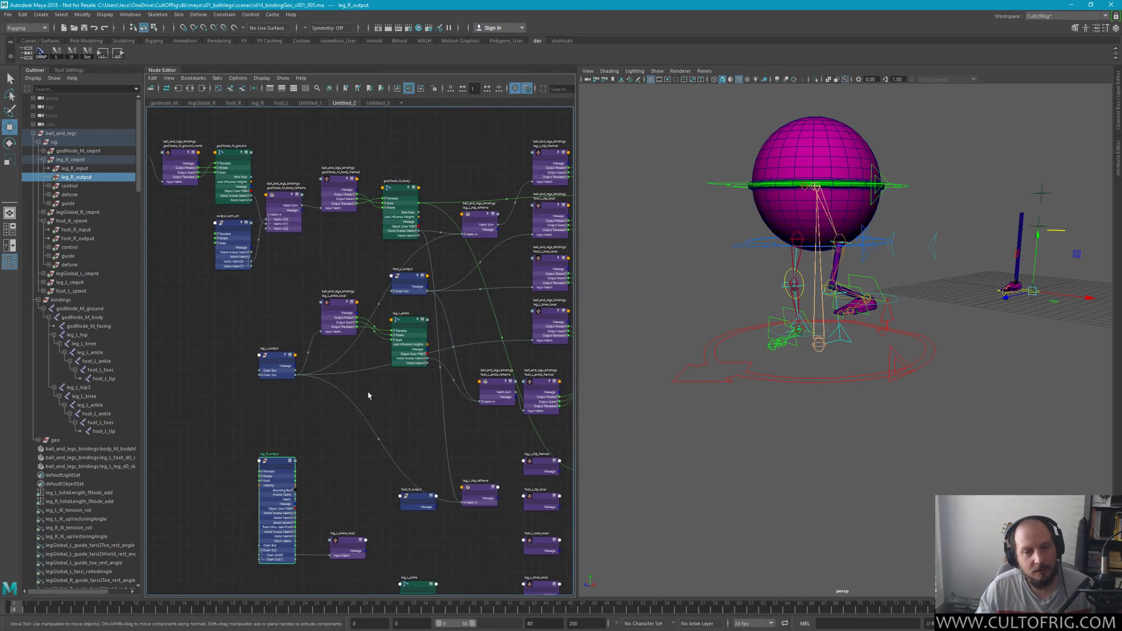
middle_click_drag(383, 483, 375, 459)
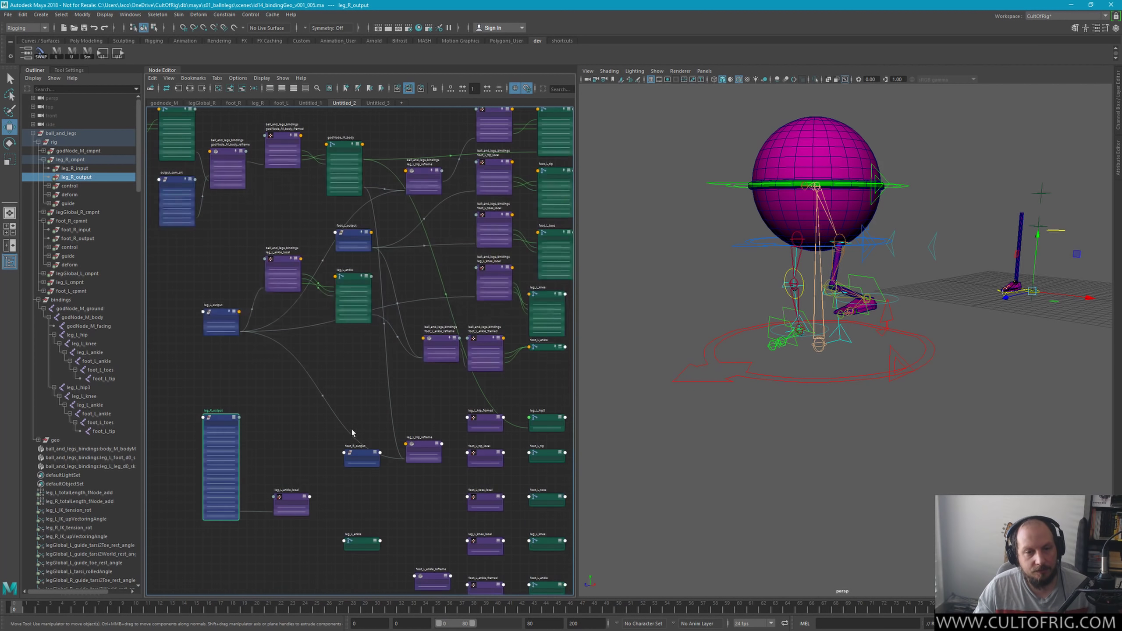
middle_click_drag(383, 387, 332, 458)
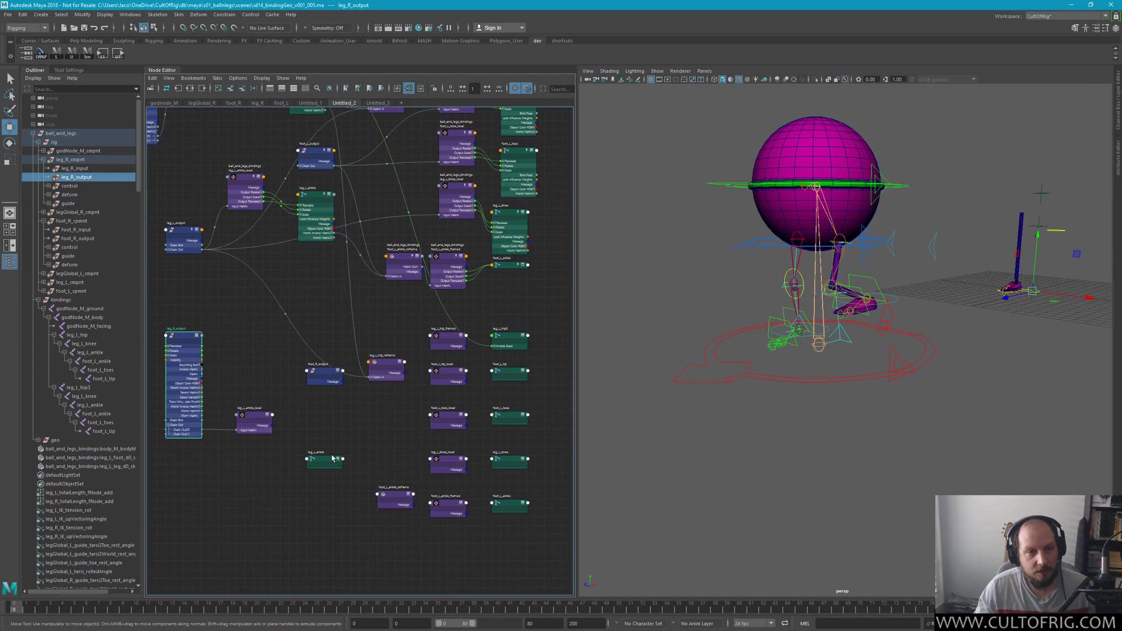
scroll(320, 419, "up", 2)
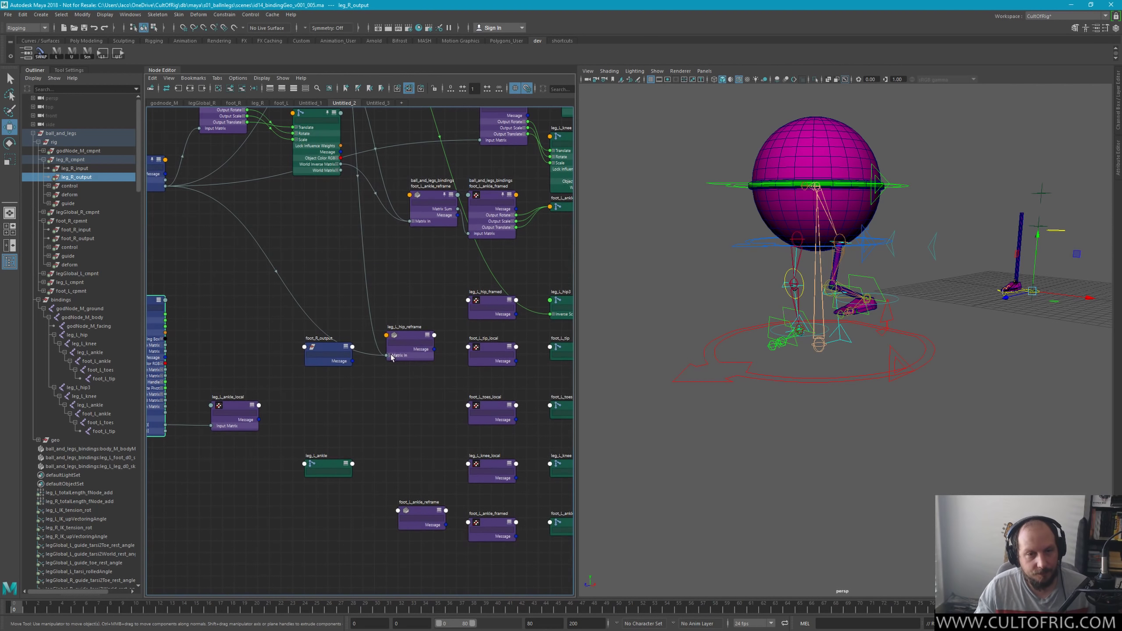
middle_click_drag(277, 290, 378, 348)
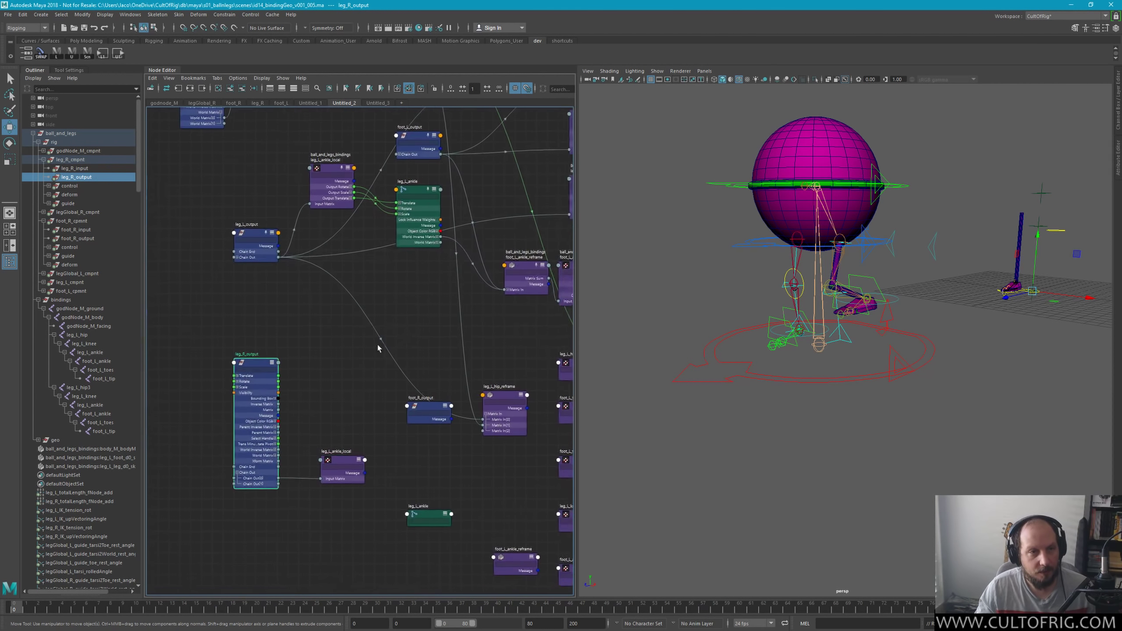
scroll(377, 347, "up", 2)
middle_click_drag(402, 402, 367, 368)
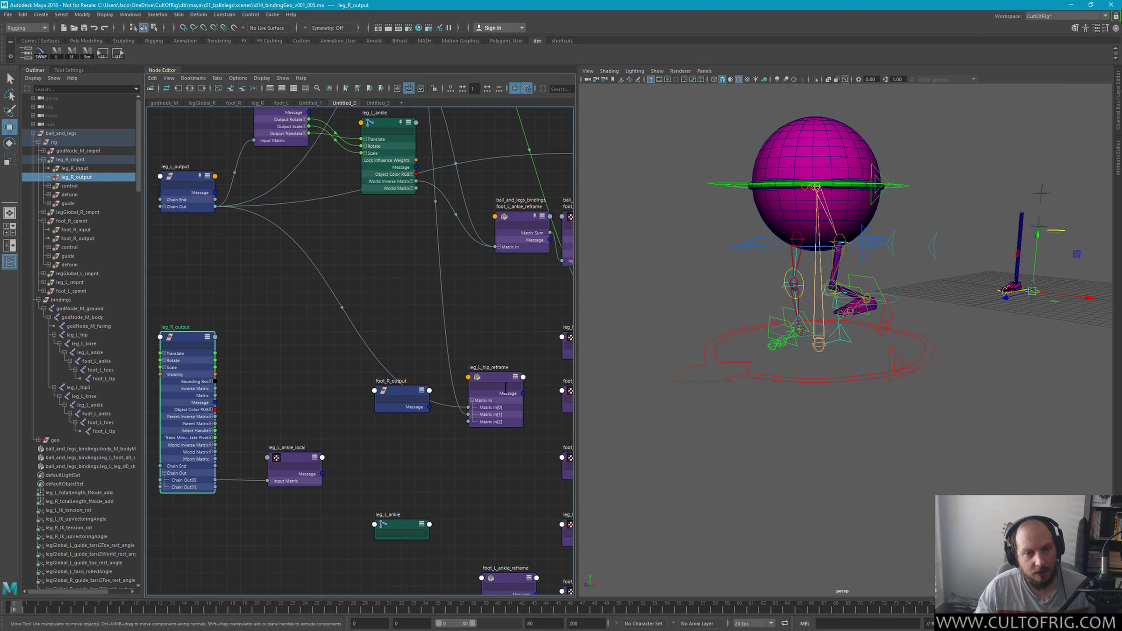
middle_click_drag(487, 365, 511, 429)
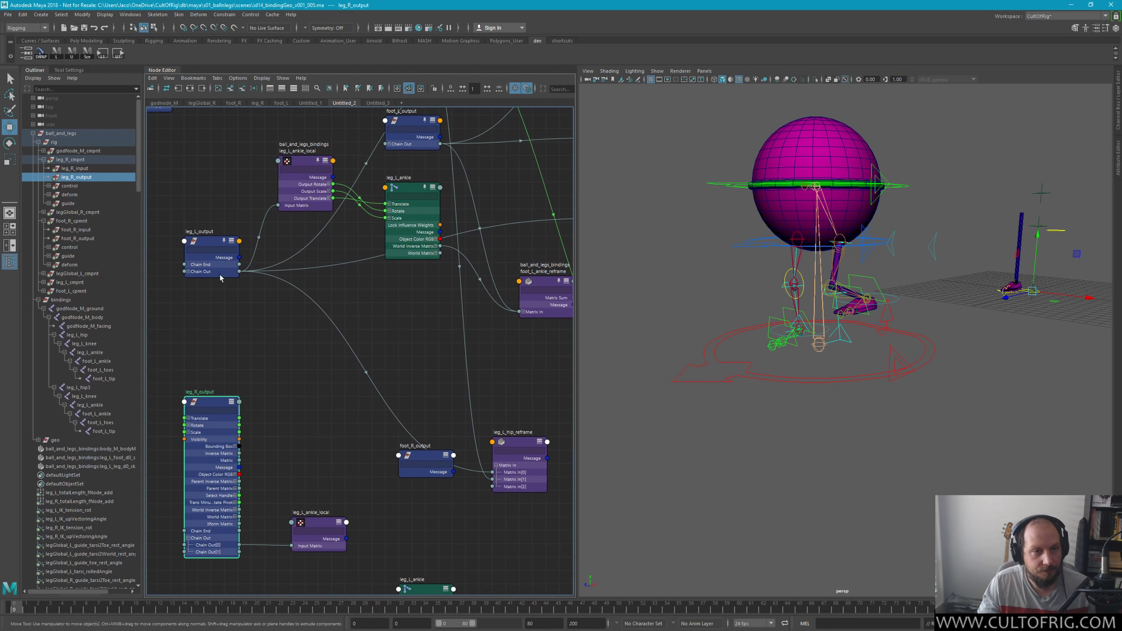
Step: Expand leg_L_output's Chain Out into separate [0]–[3] slots and inspect the nearby wires
left_click(187, 271)
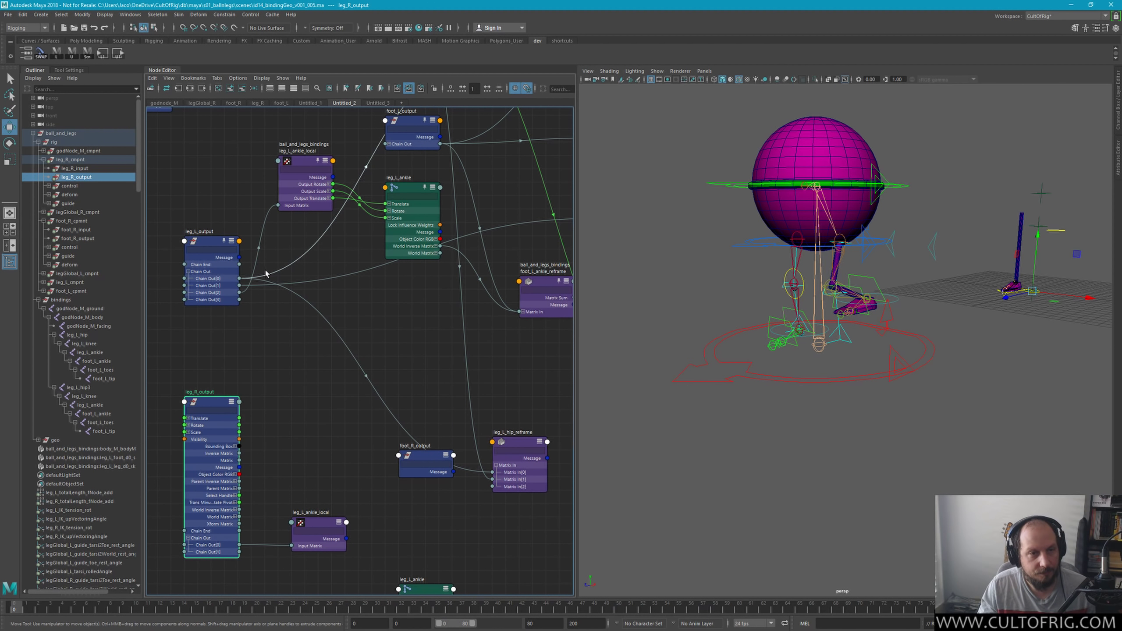
left_click(269, 284)
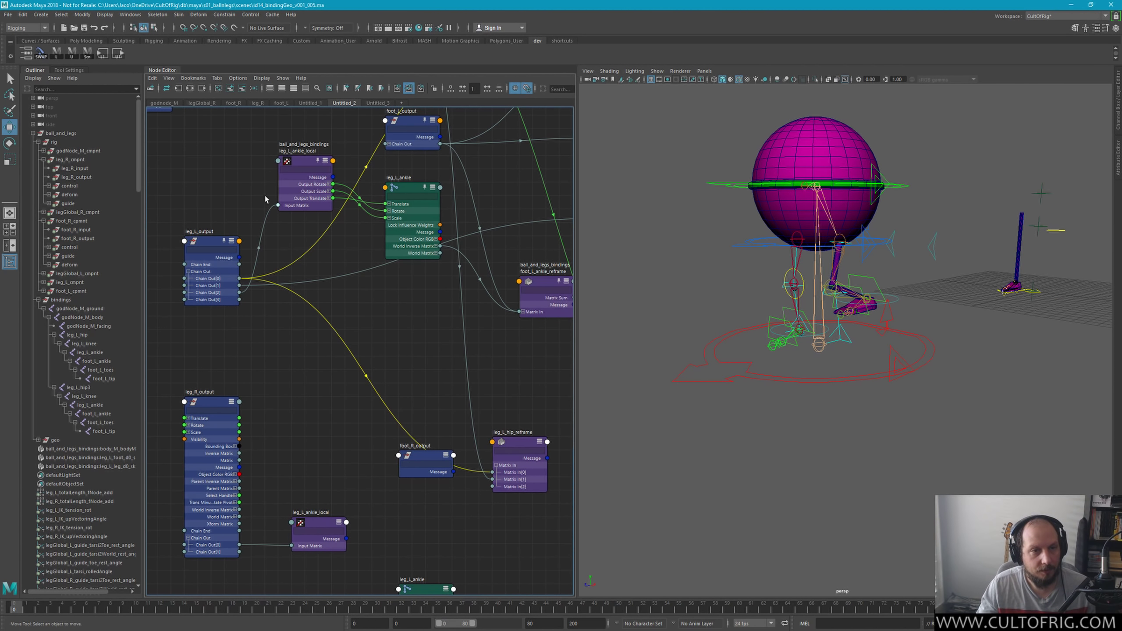
left_click(270, 226)
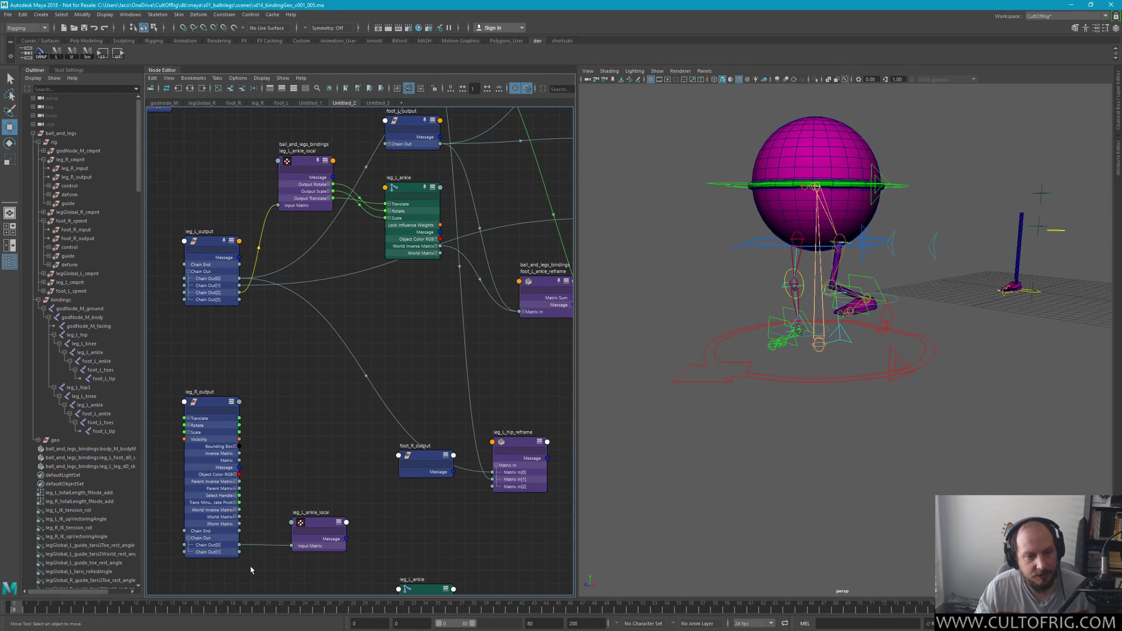
left_click_drag(269, 257, 265, 286)
Step: Connect leg_R_output Chain Out[0] to leg_L_hip_reframe Matrix In[0], then frame the lower leg_L and foot_L nodes
left_click_drag(239, 544, 495, 475)
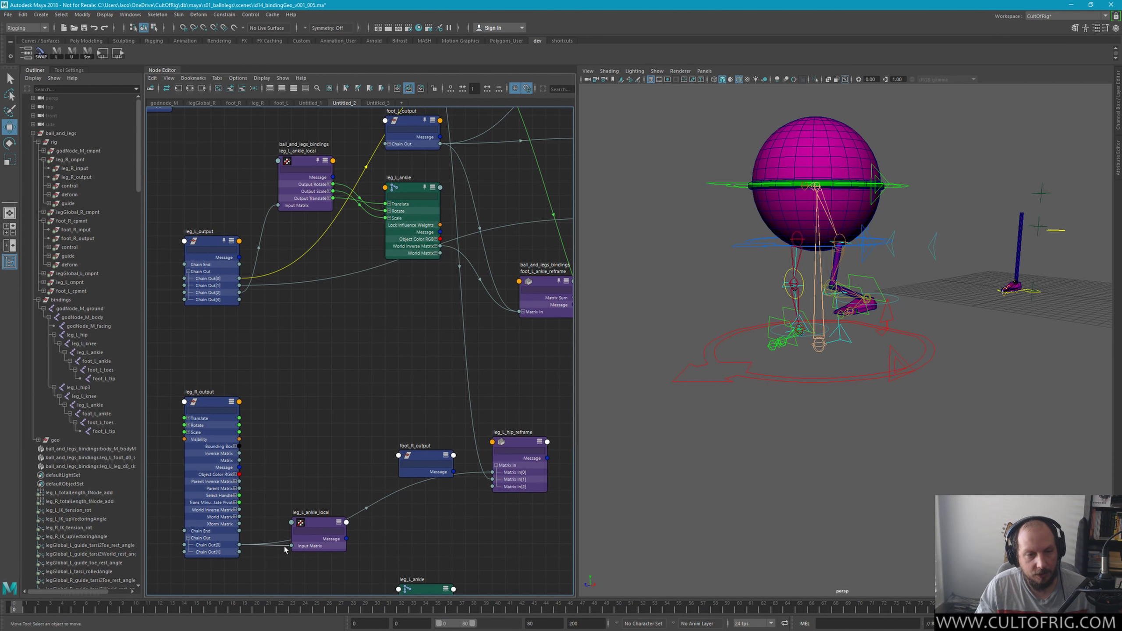
left_click(318, 528)
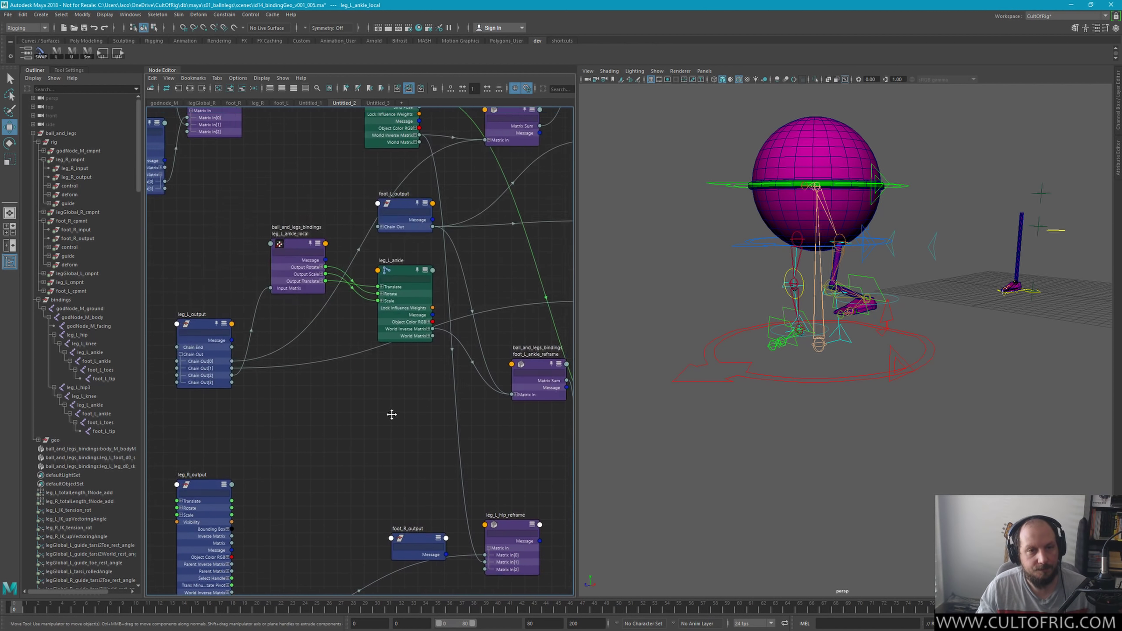
scroll(337, 491, "down", 2)
middle_click_drag(405, 375, 395, 351)
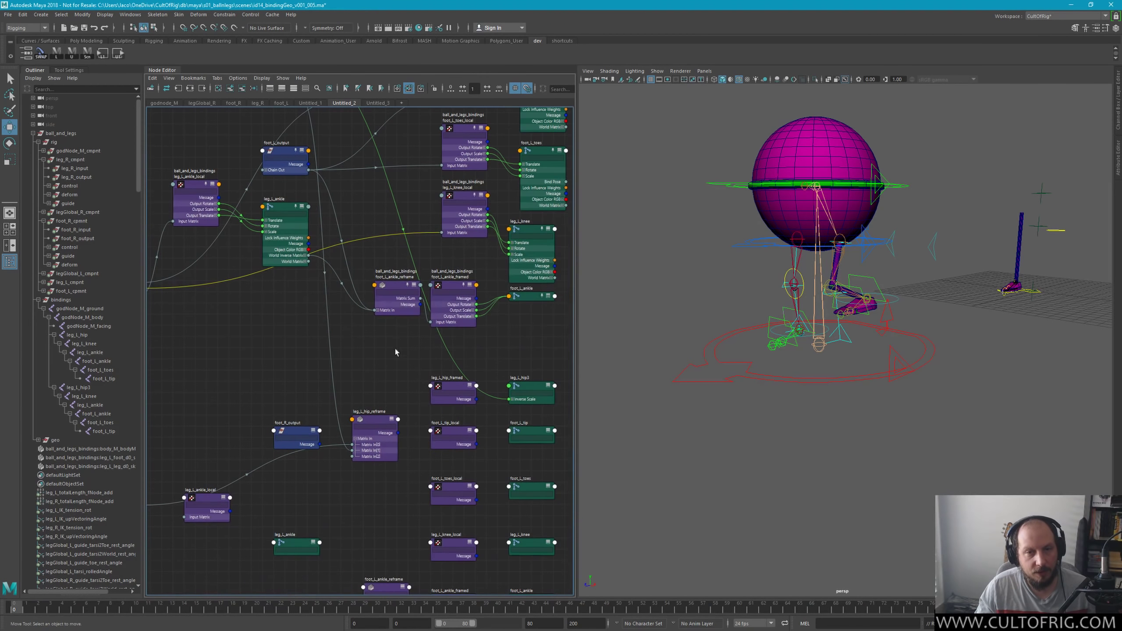
left_click(484, 199)
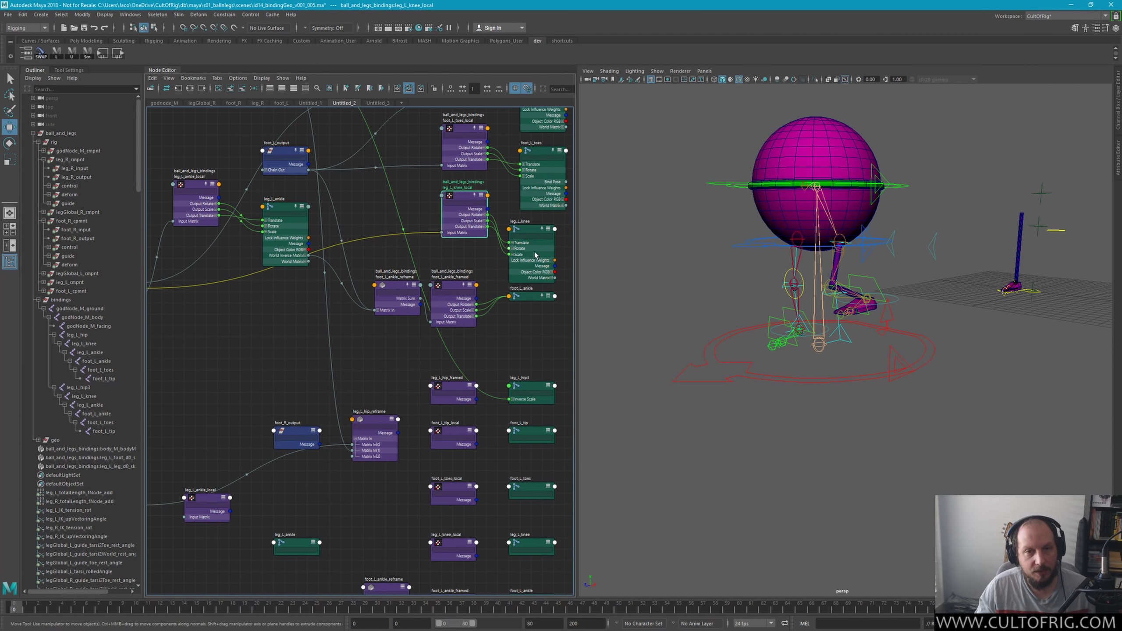
left_click(548, 248)
middle_click_drag(456, 475, 453, 277)
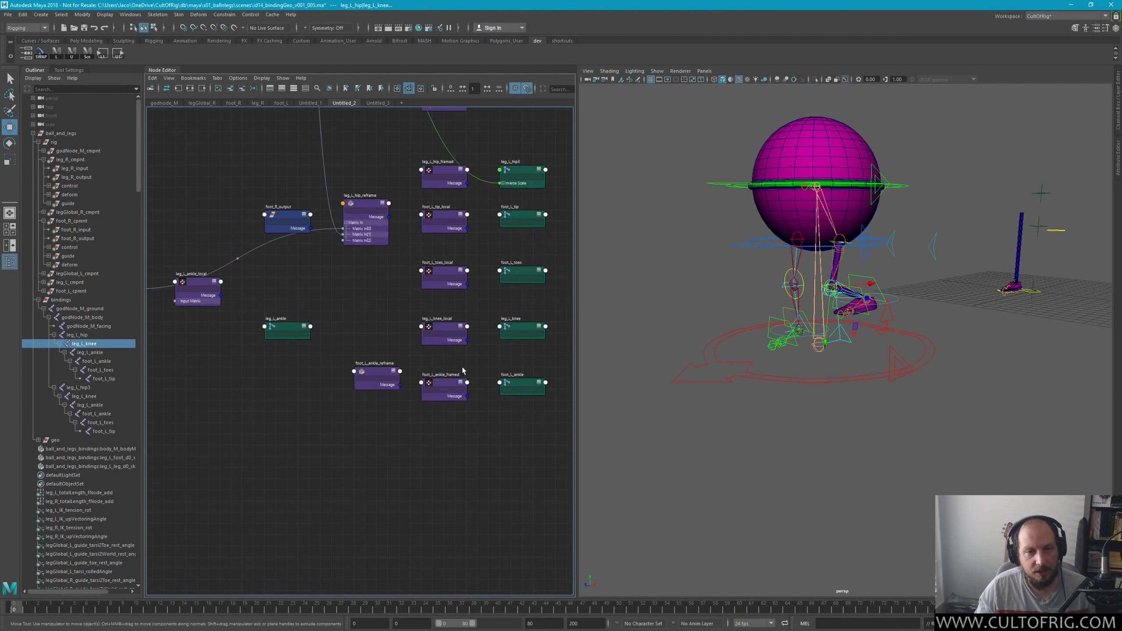
Step: Plug a leg_R_output Chain Out into leg_L_knee_local's inputMatrix via the Other... input list
middle_click_drag(462, 370, 418, 449)
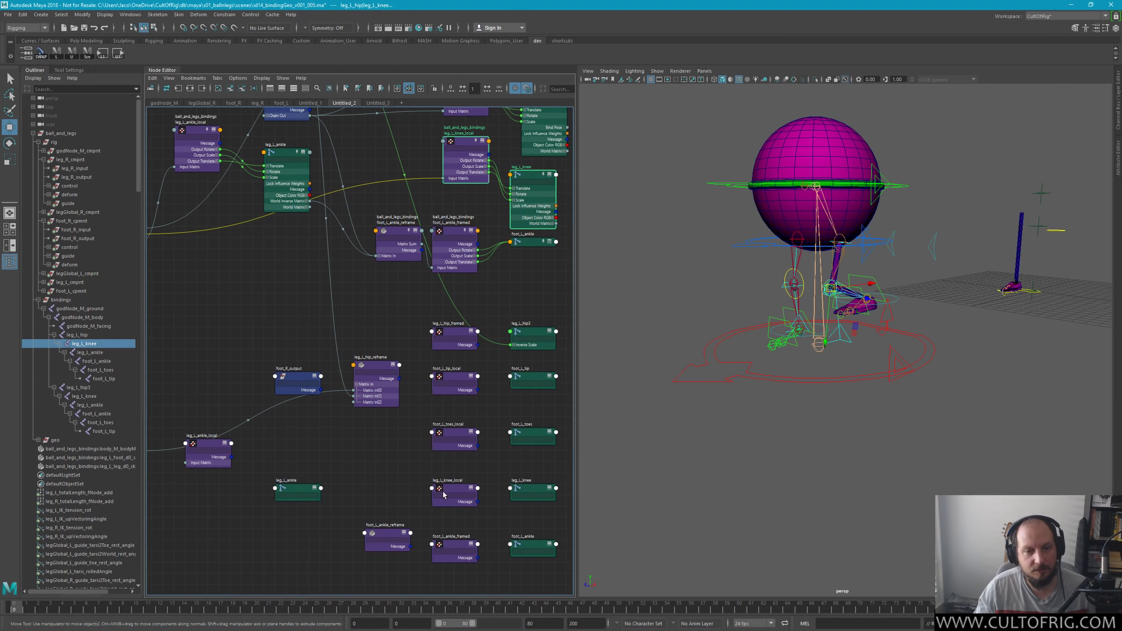
scroll(407, 457, "down", 2)
middle_click_drag(407, 456, 417, 429)
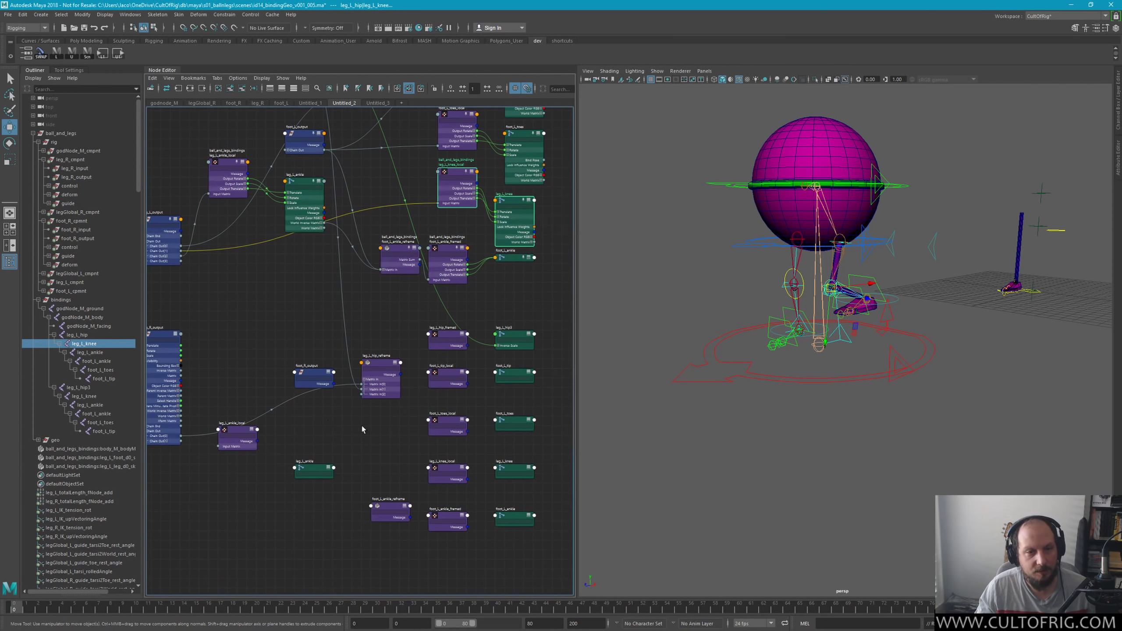
left_click_drag(181, 441, 462, 472)
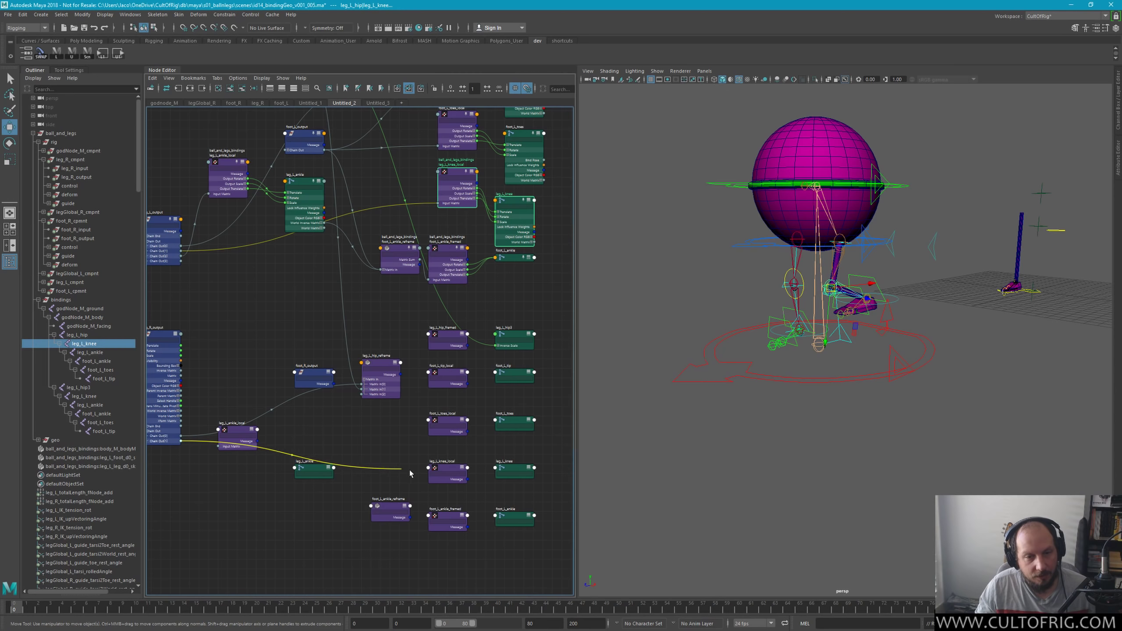
left_click(457, 475)
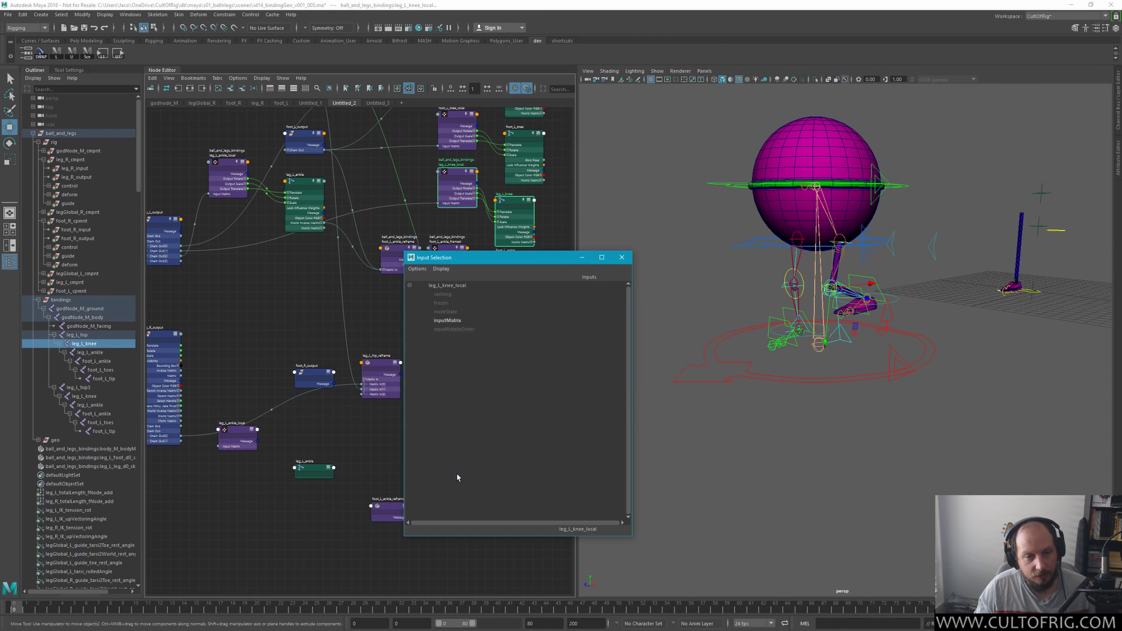
left_click(447, 321)
Step: Wire leg_L_knee_local's output rotate and translate into the leg_L_knee joint
scroll(495, 406, "up", 3)
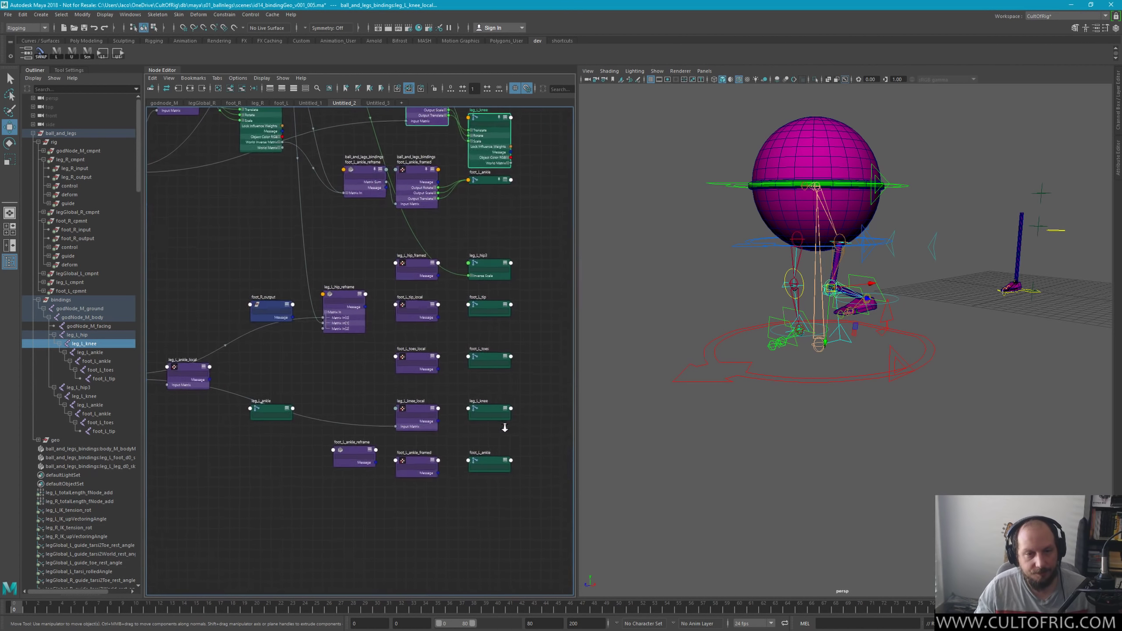
left_click(495, 407)
key("3")
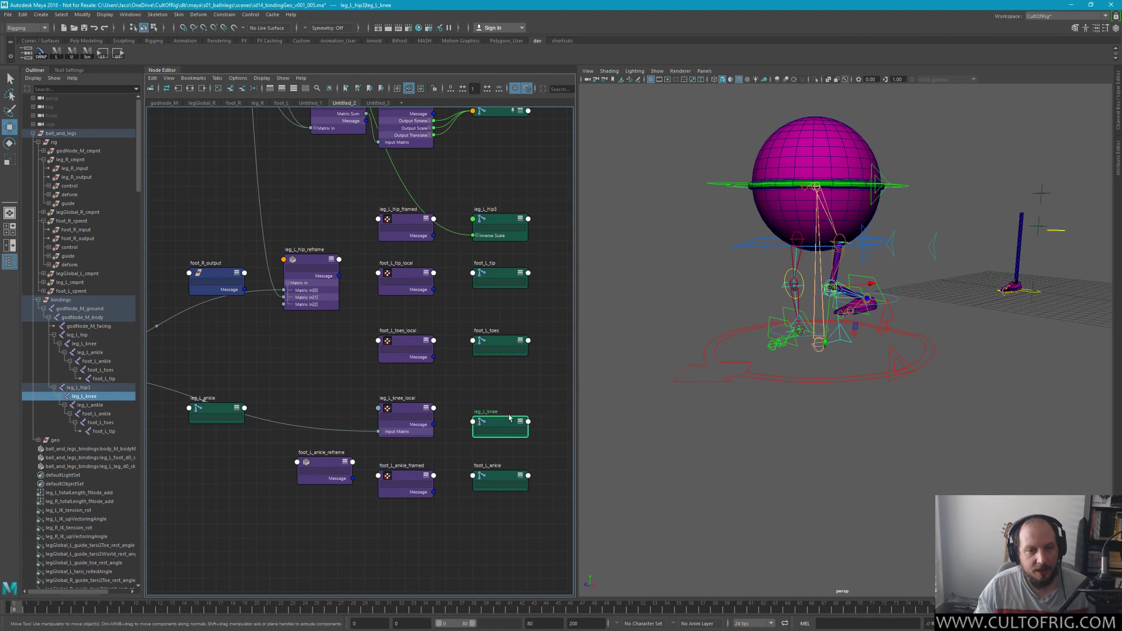
middle_click_drag(494, 395, 488, 370, "alt")
left_click(420, 382)
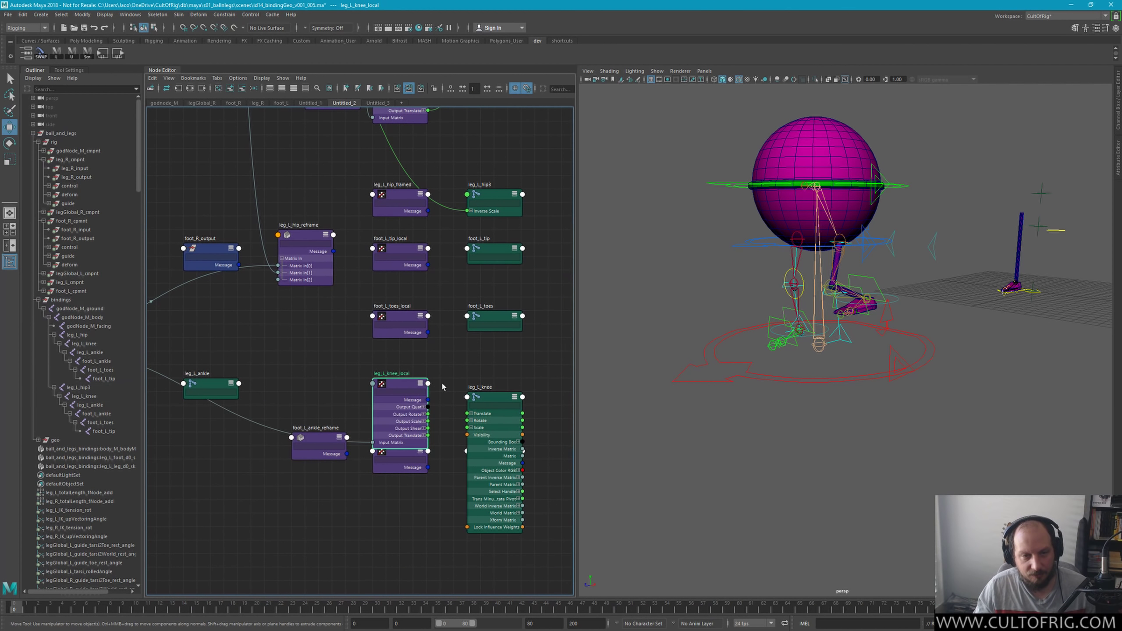
scroll(430, 376, "up", 3)
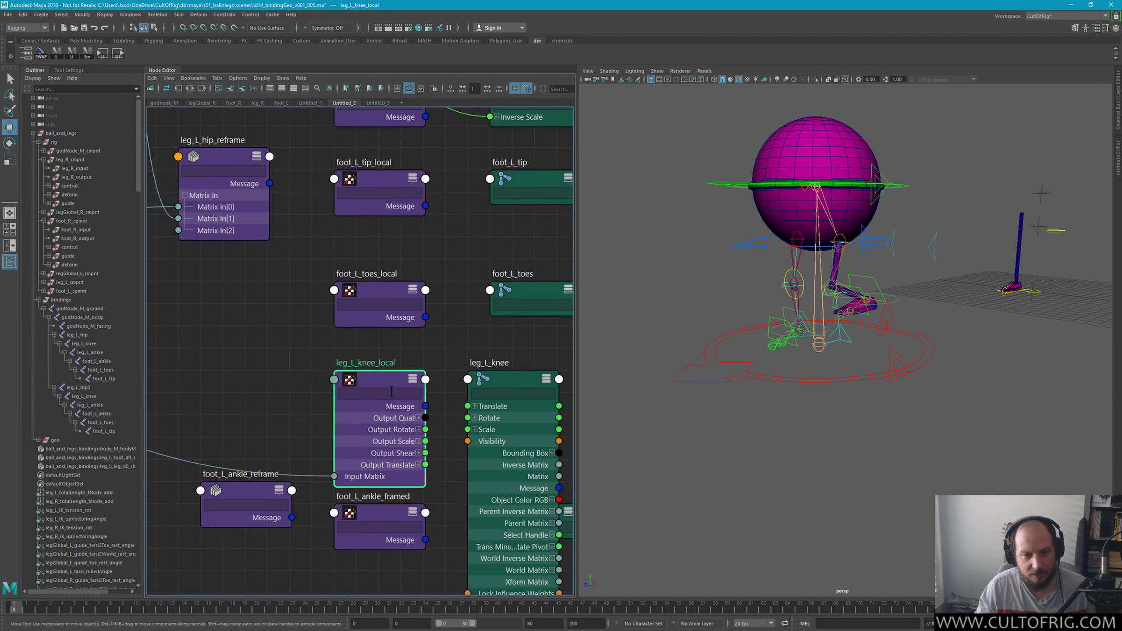
mouse_move(425, 430)
left_mouse_down()
mouse_move(468, 417)
mouse_move(467, 429)
left_mouse_up()
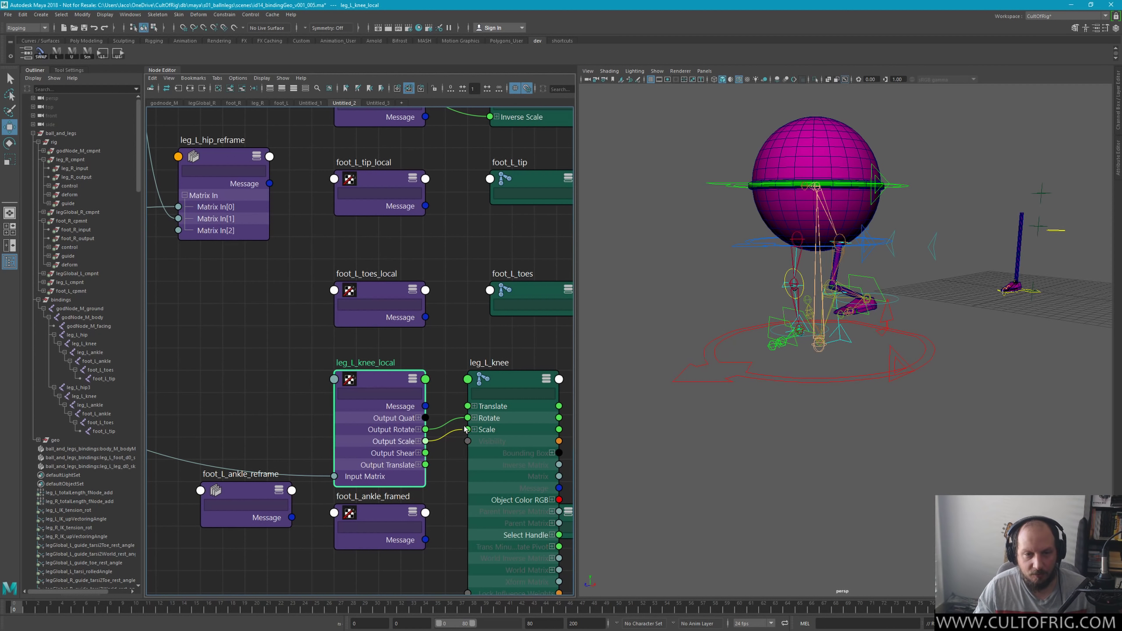
left_click_drag(425, 465, 467, 405)
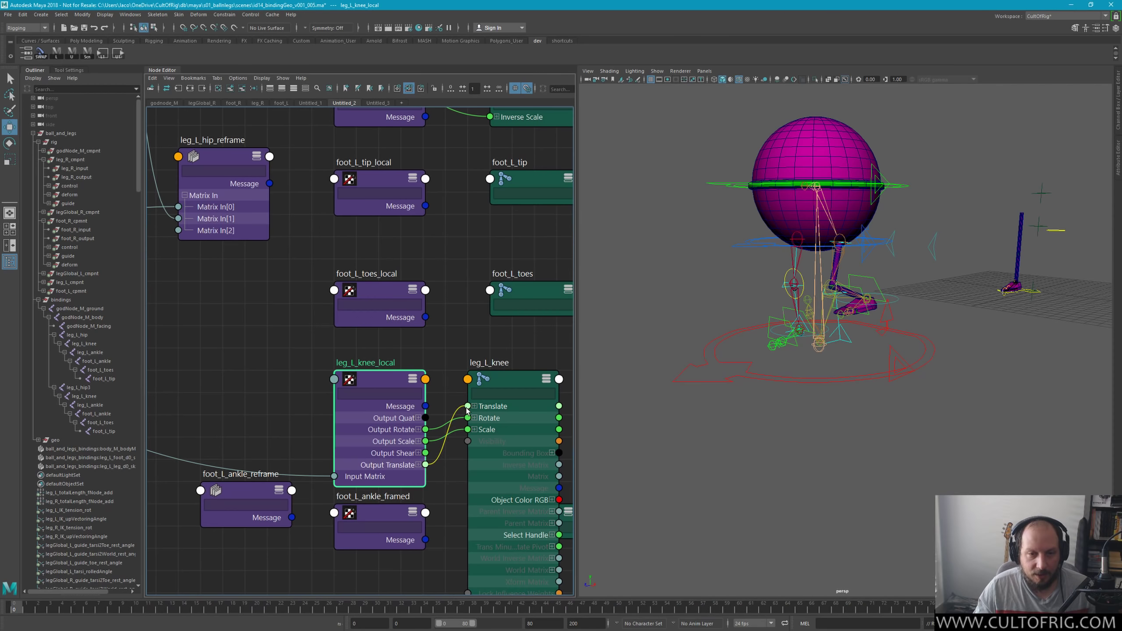
scroll(457, 362, "down", 3)
scroll(457, 361, "down", 3)
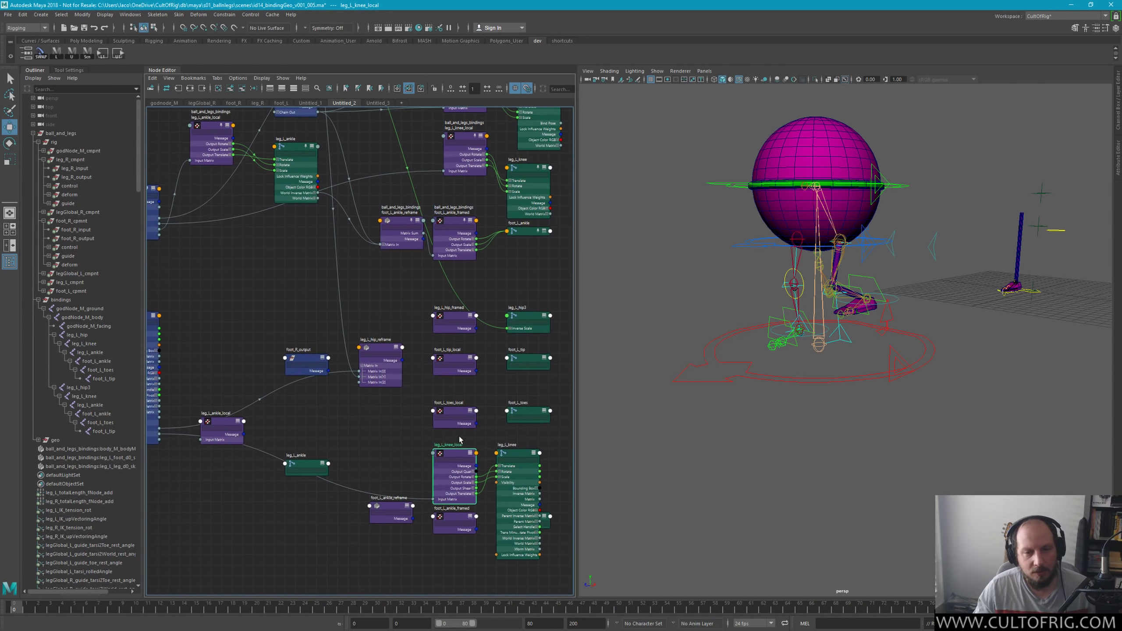
Step: Collapse the knee nodes and feed leg_R_output Chain Out[2] into leg_L_ankle_local's Input Matrix
left_click(504, 447, "shift")
key("1")
scroll(504, 446, "down", 1)
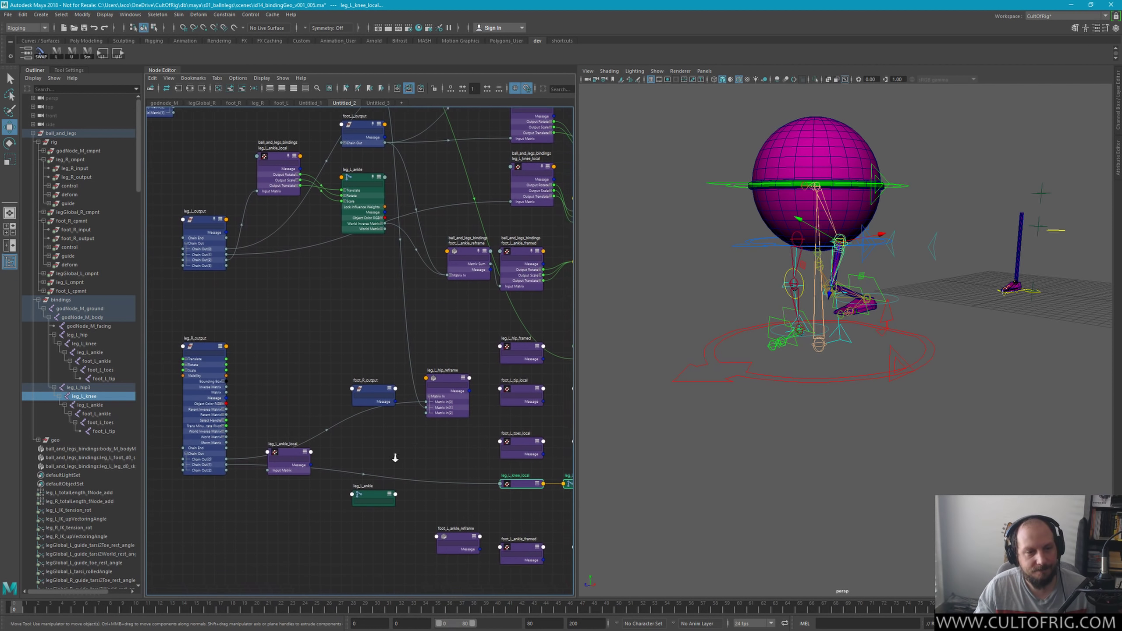
middle_click_drag(224, 424, 308, 455, "alt")
left_click_drag(308, 456, 304, 444)
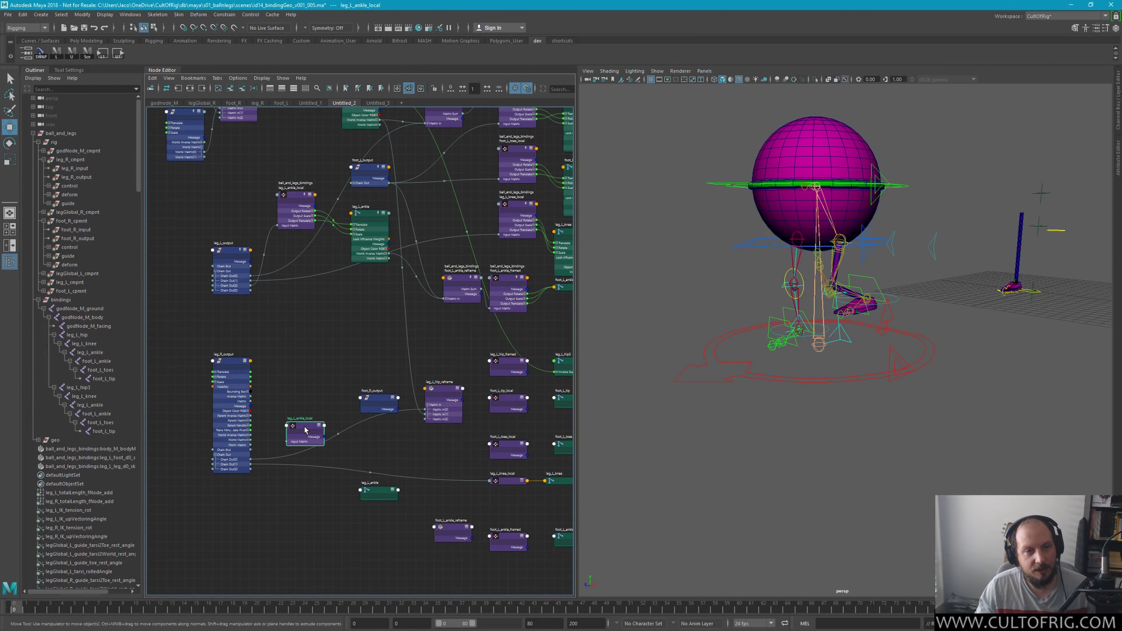
scroll(298, 454, "up", 2)
middle_click_drag(348, 506, 340, 546, "alt")
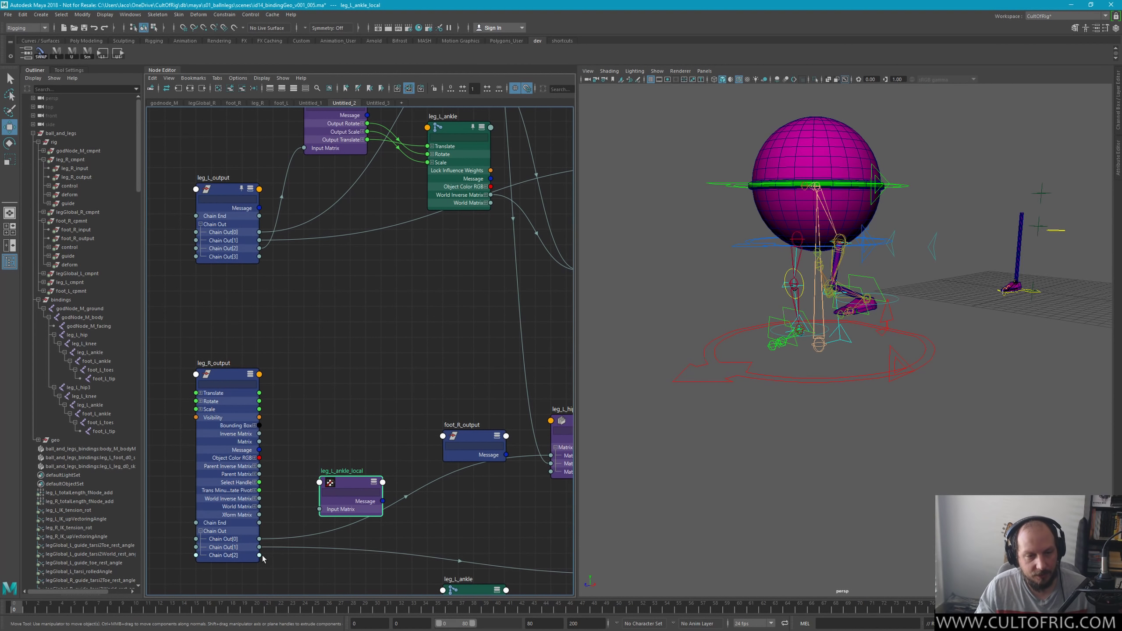
left_click_drag(260, 555, 320, 509)
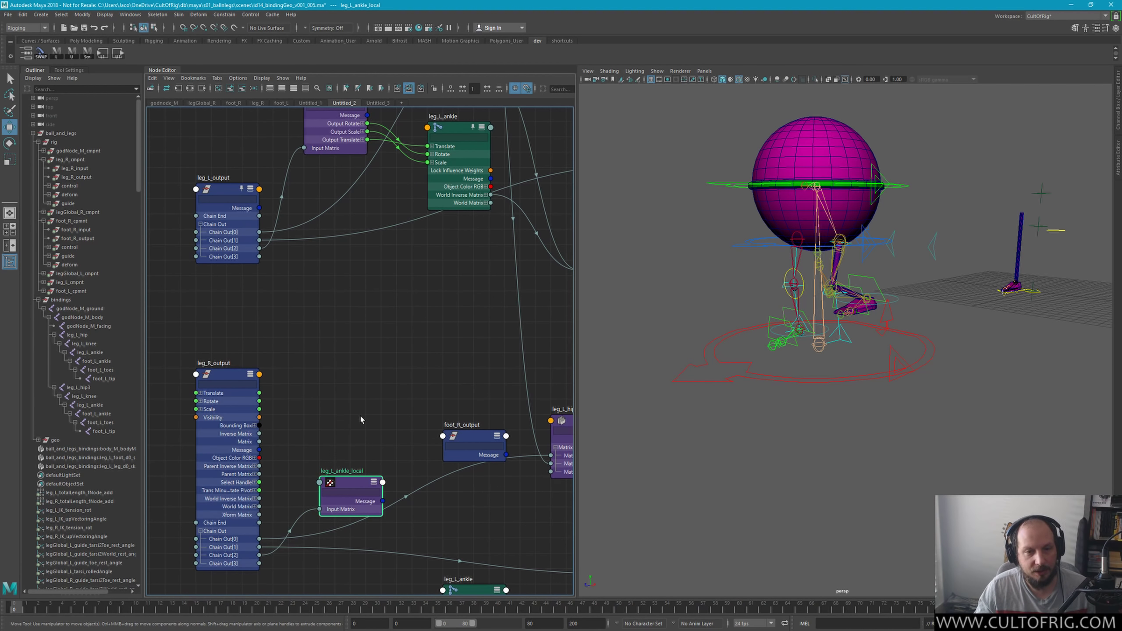
scroll(360, 419, "down", 2)
scroll(319, 404, "down", 2)
scroll(318, 404, "down", 1)
Step: Move leg_L_ankle beside leg_L_ankle_local and expand both nodes' attributes
left_click(403, 545)
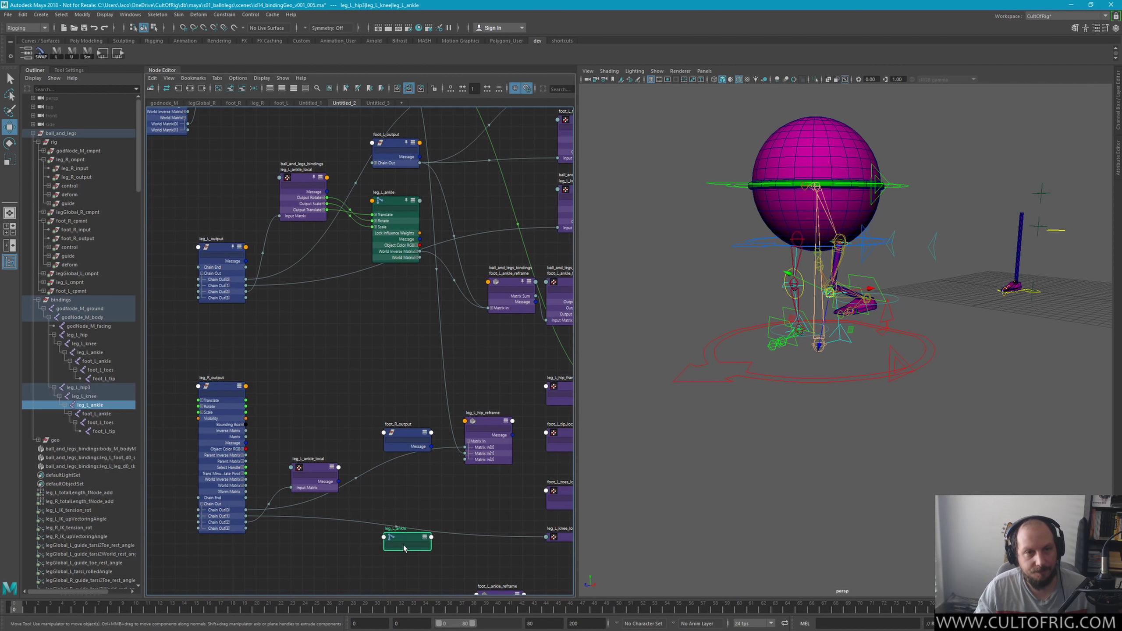
left_click_drag(403, 547, 409, 492)
key("3")
scroll(355, 497, "up", 3)
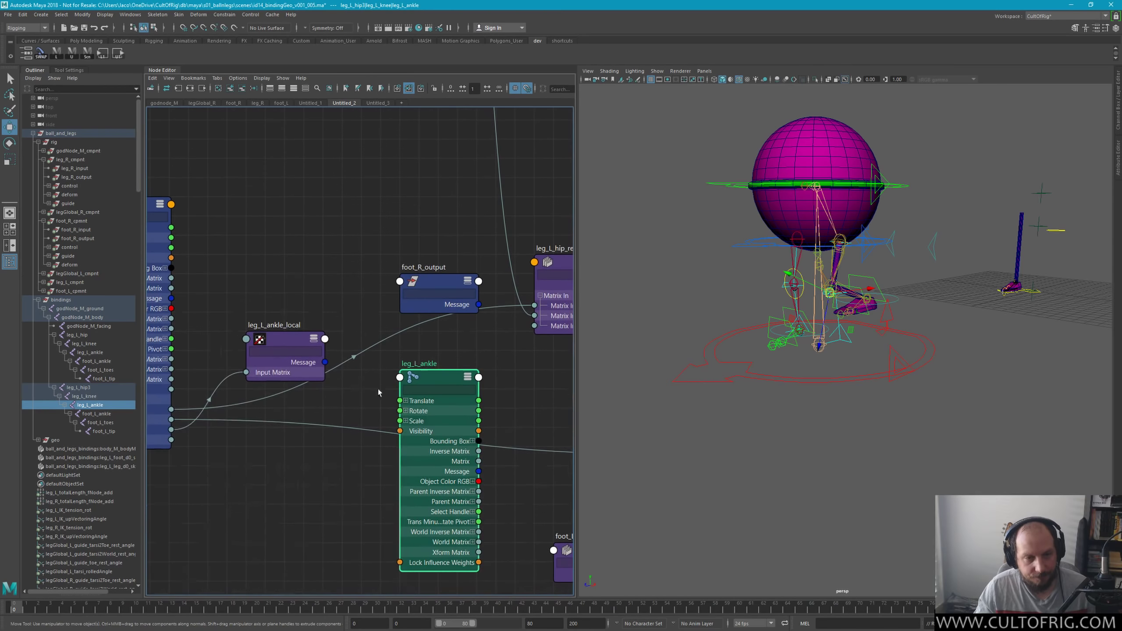
left_click(309, 371)
key("3")
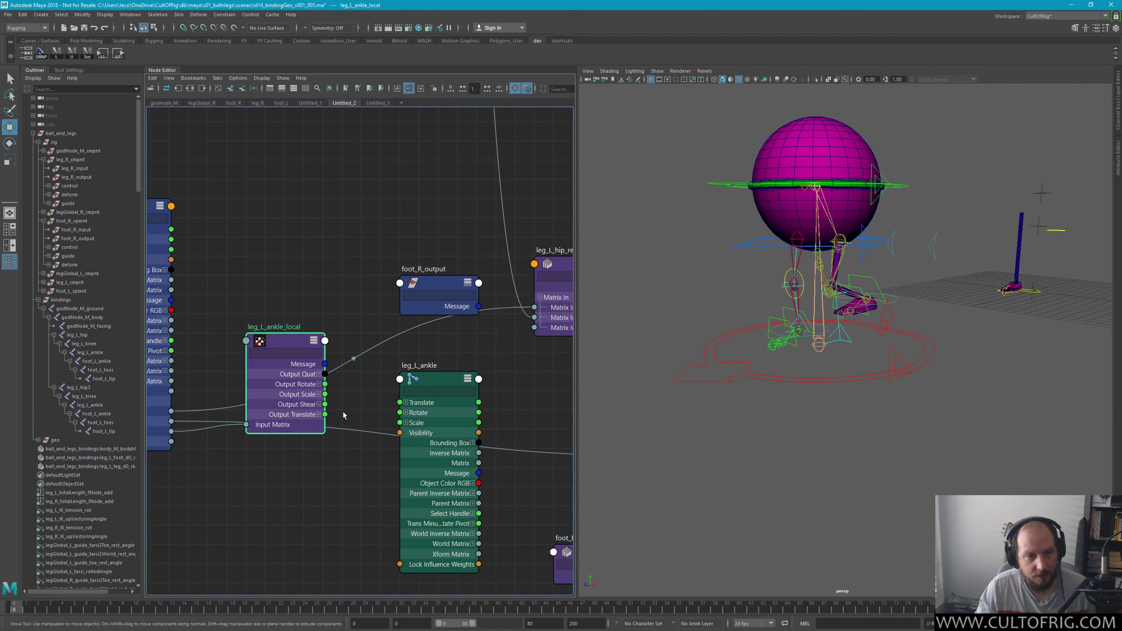
Step: Connect leg_L_ankle_local's Output Rotate, Scale and Translate to leg_L_ankle's Rotate, Scale and Translate
left_click(343, 412)
left_click_drag(325, 384, 400, 412)
left_click_drag(325, 394, 400, 422)
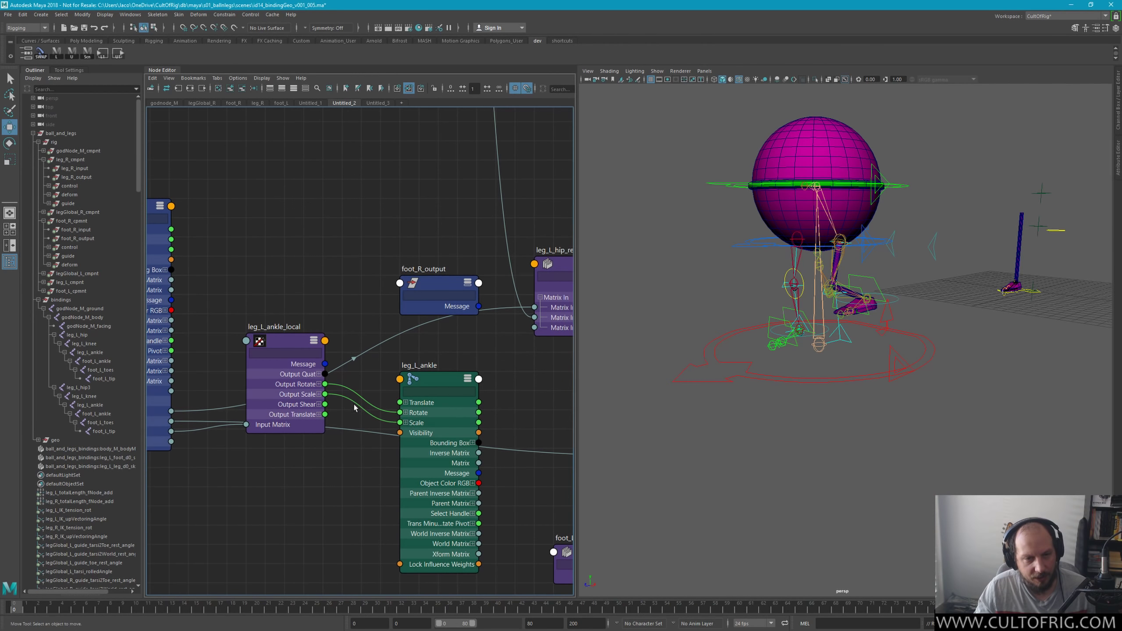
left_click_drag(325, 414, 400, 402)
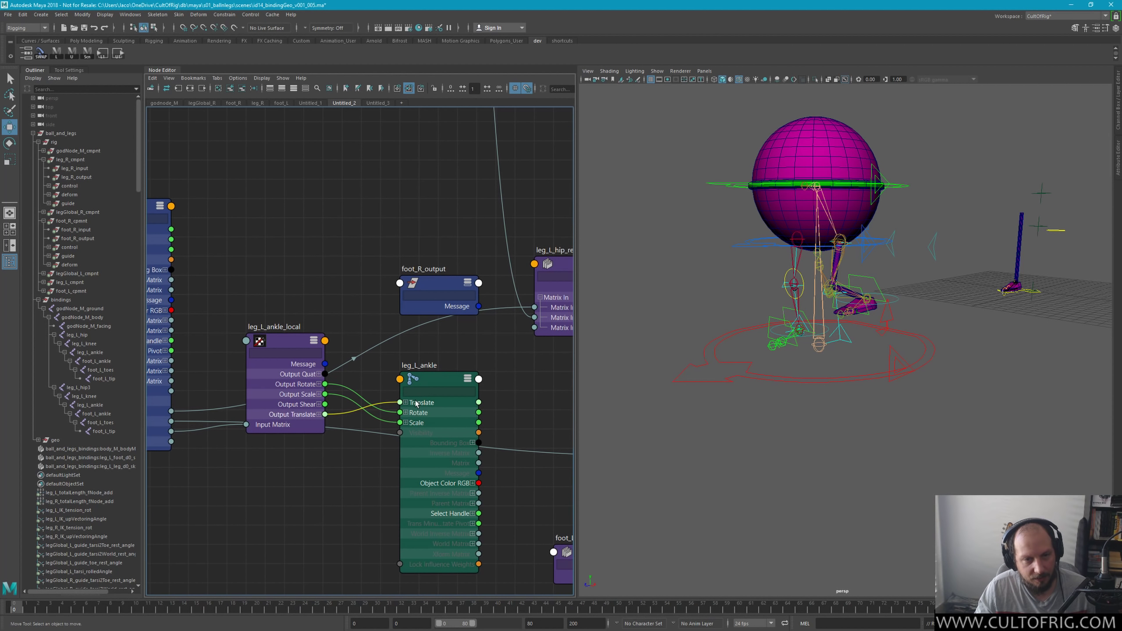
left_click(284, 351)
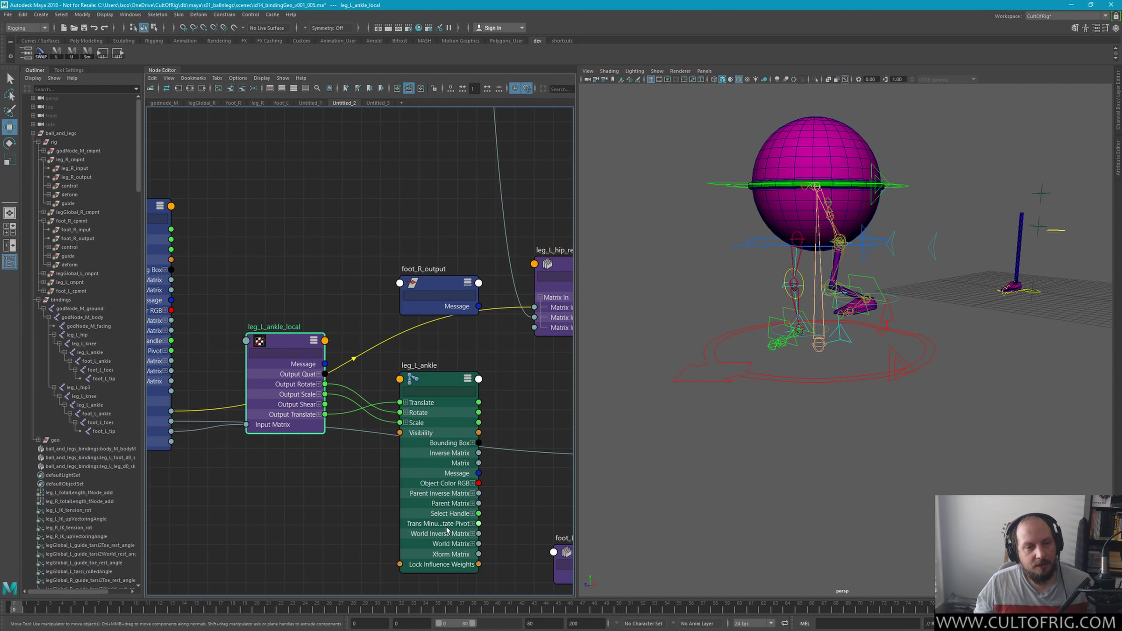
scroll(462, 534, "down", 3)
scroll(384, 548, "down", 3)
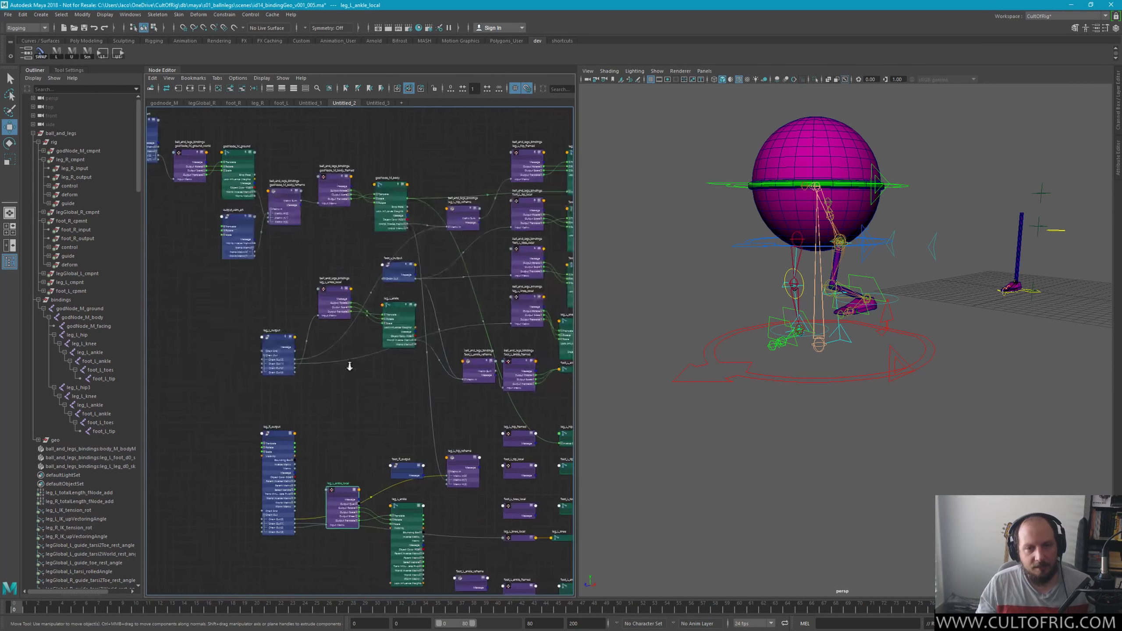
scroll(504, 342, "down", 2)
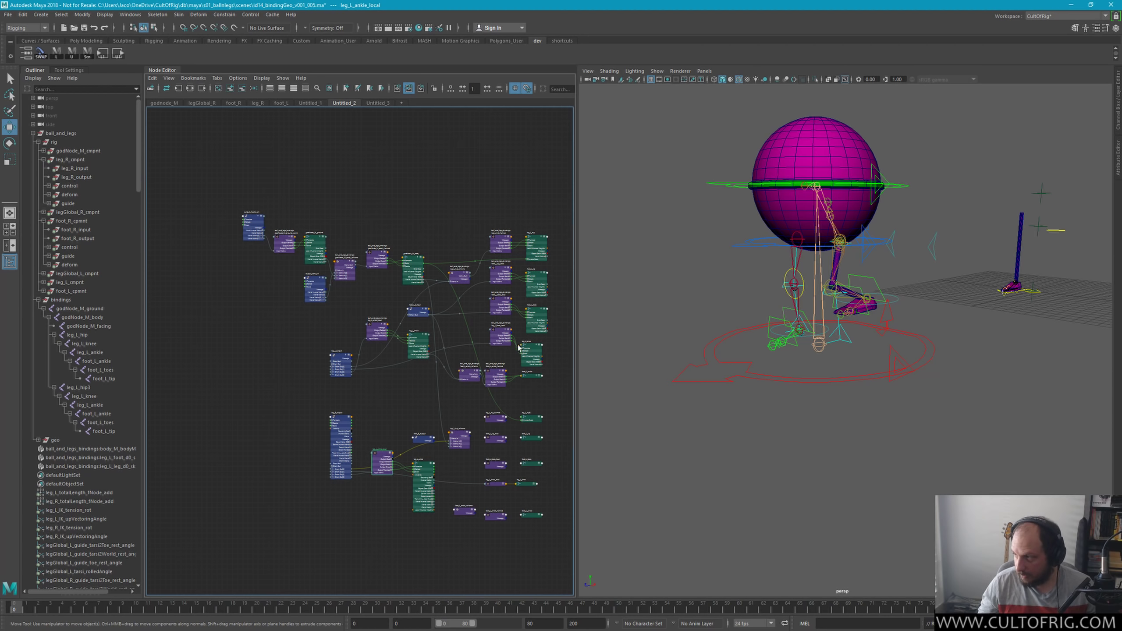
Step: Collapse leg_L_ankle_local and leg_L_ankle to their headers and bring the lower leg nodes into view
scroll(433, 379, "up", 2)
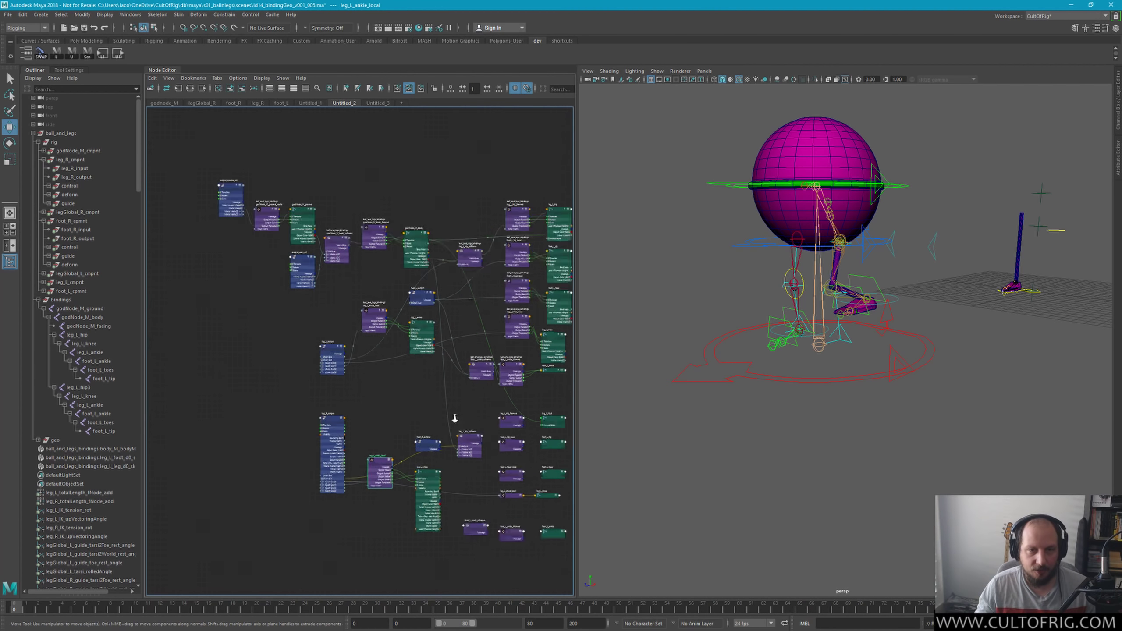
scroll(469, 283, "up", 2)
scroll(375, 378, "up", 2)
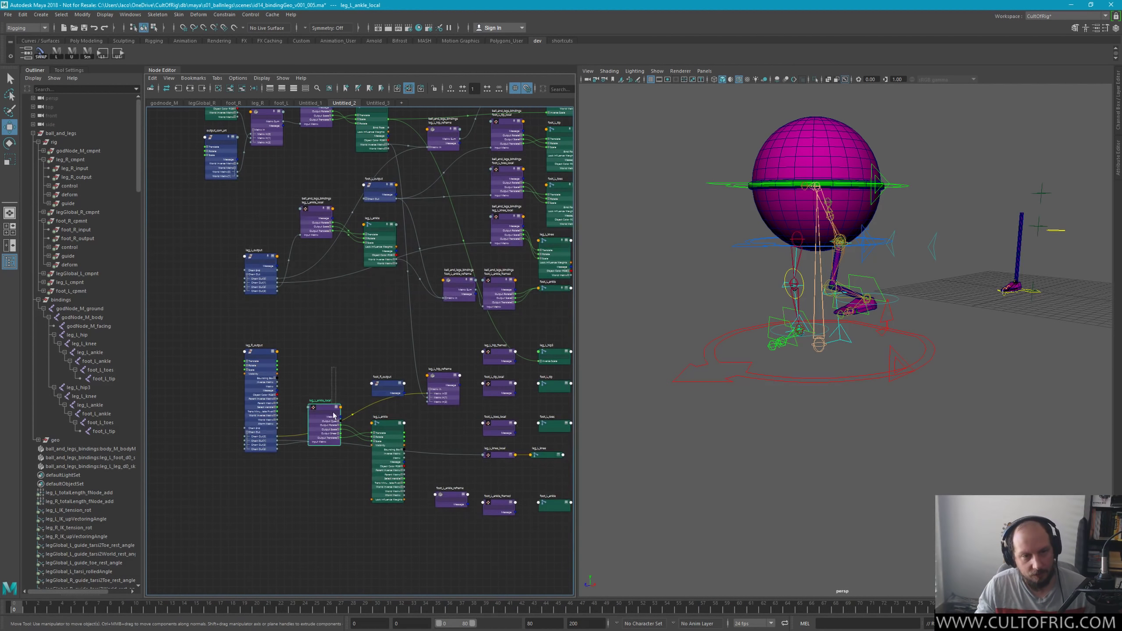
key("1")
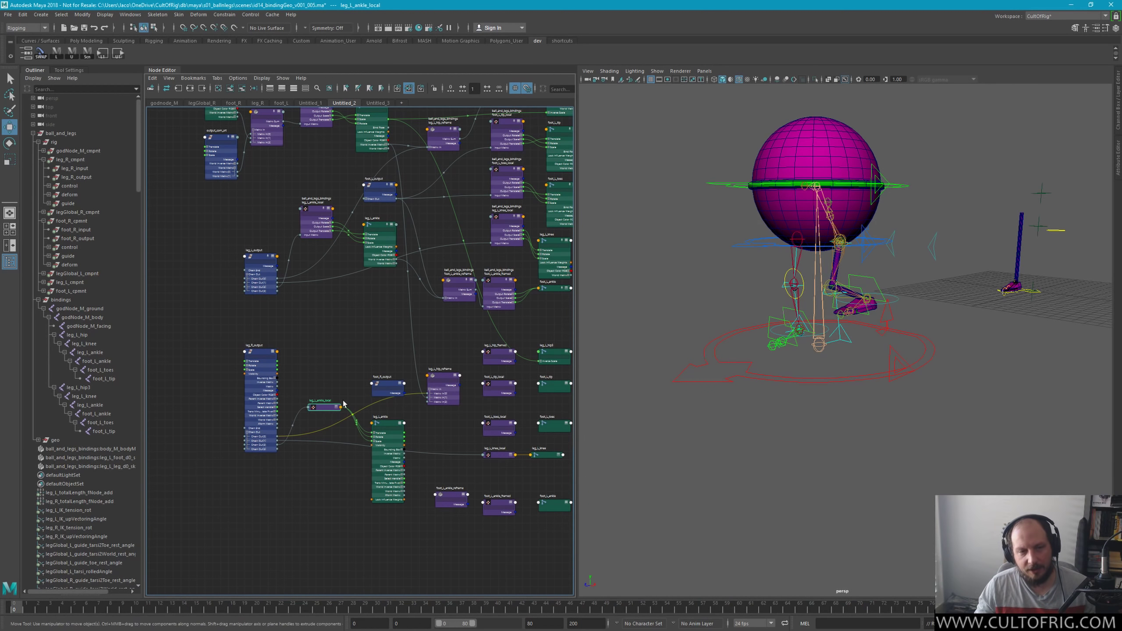
left_click(391, 441)
key("1")
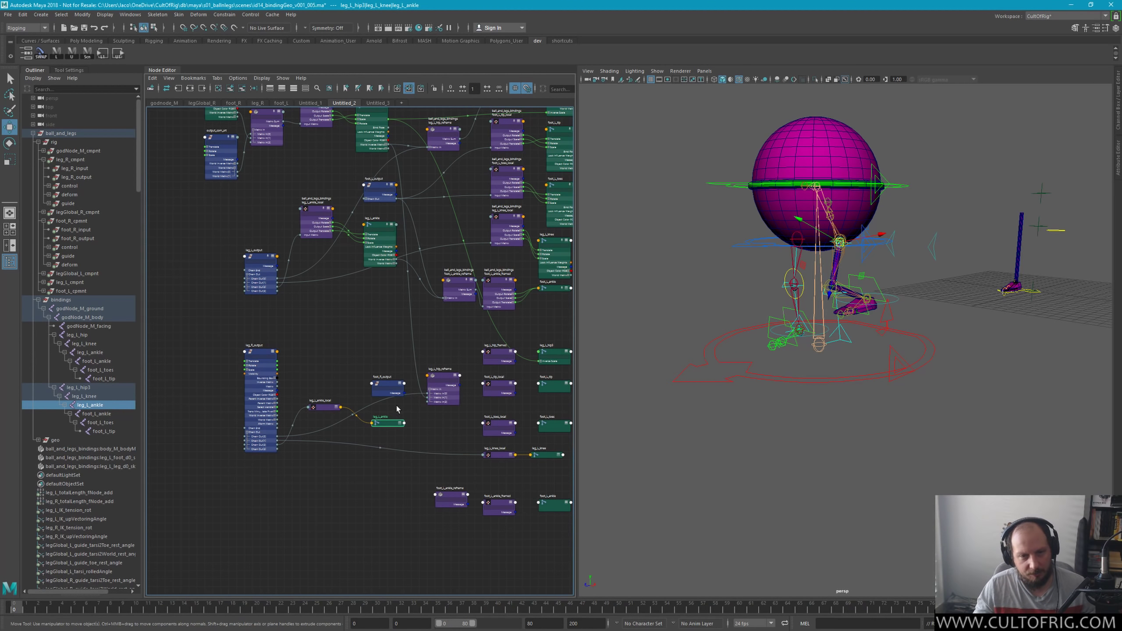
middle_click_drag(379, 471, 372, 513)
Step: Expand the attributes of leg_L_ankle_local and the lower leg_L_ankle joint
left_click(318, 455)
key("3")
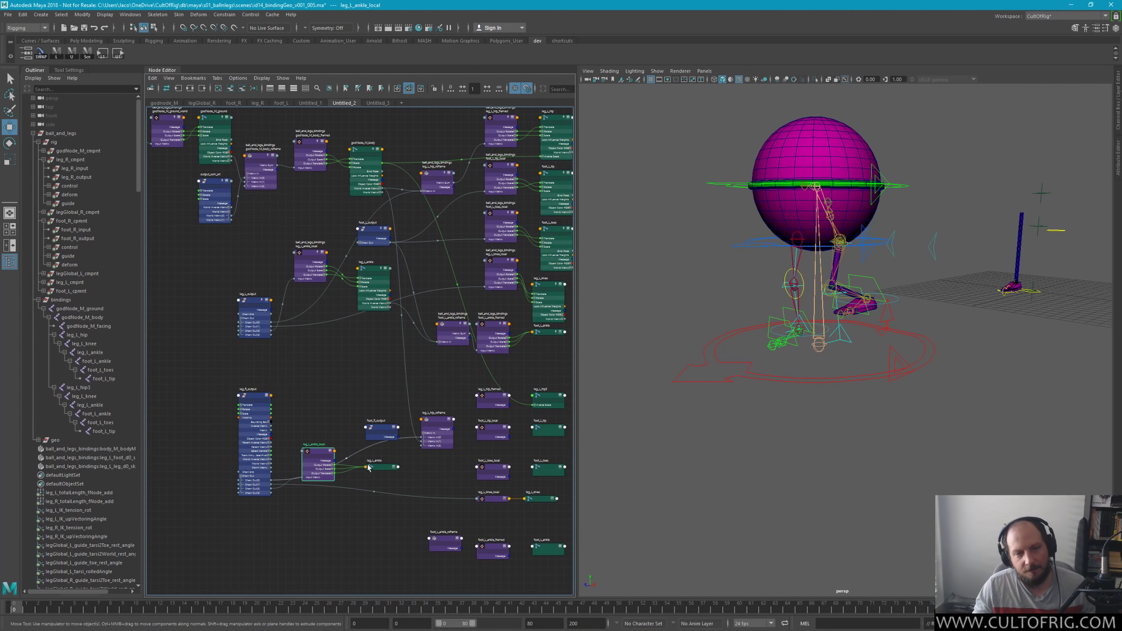
left_click(386, 467)
key("3")
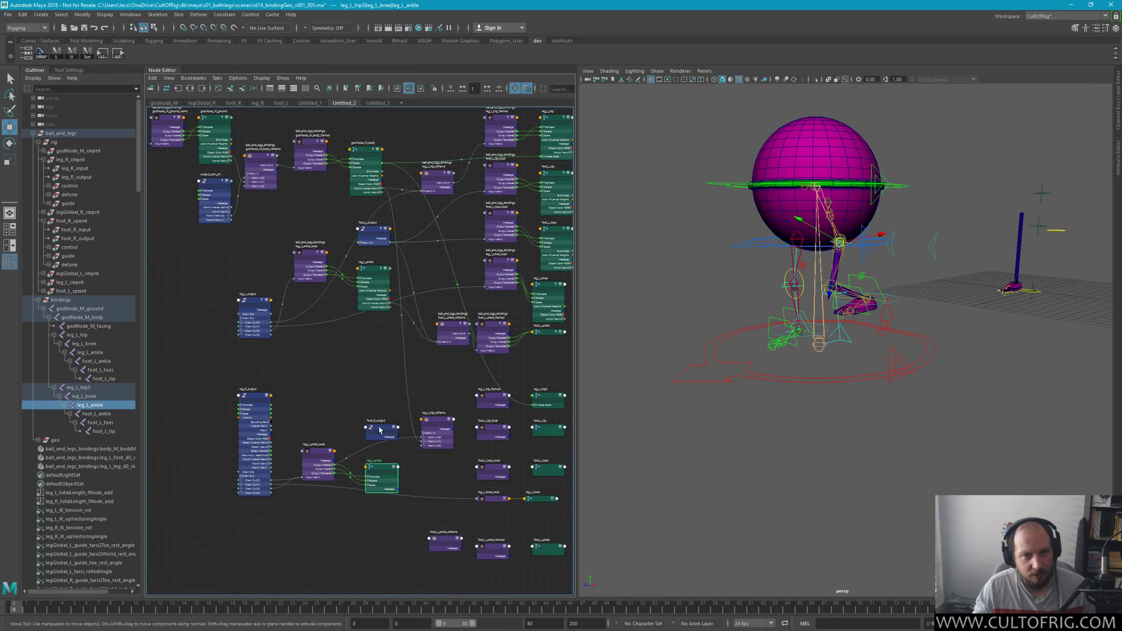
left_click(384, 266)
scroll(398, 442, "up", 3)
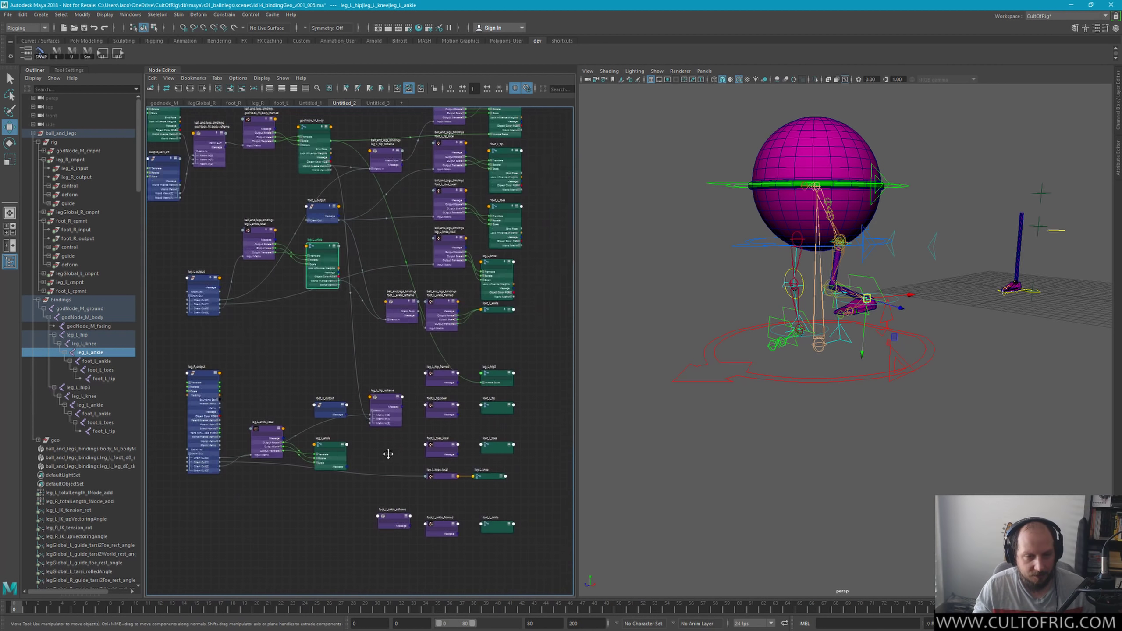
Step: Expand foot_L_ankle_reframe's Matrix In into its individual elements
left_click(407, 257)
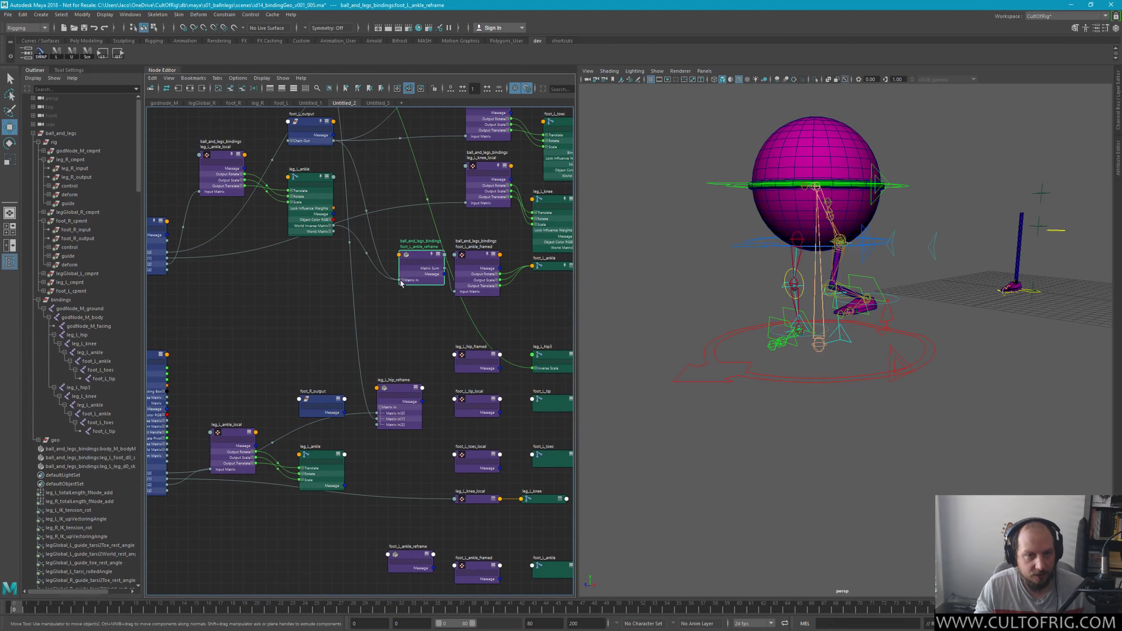
left_click(401, 280)
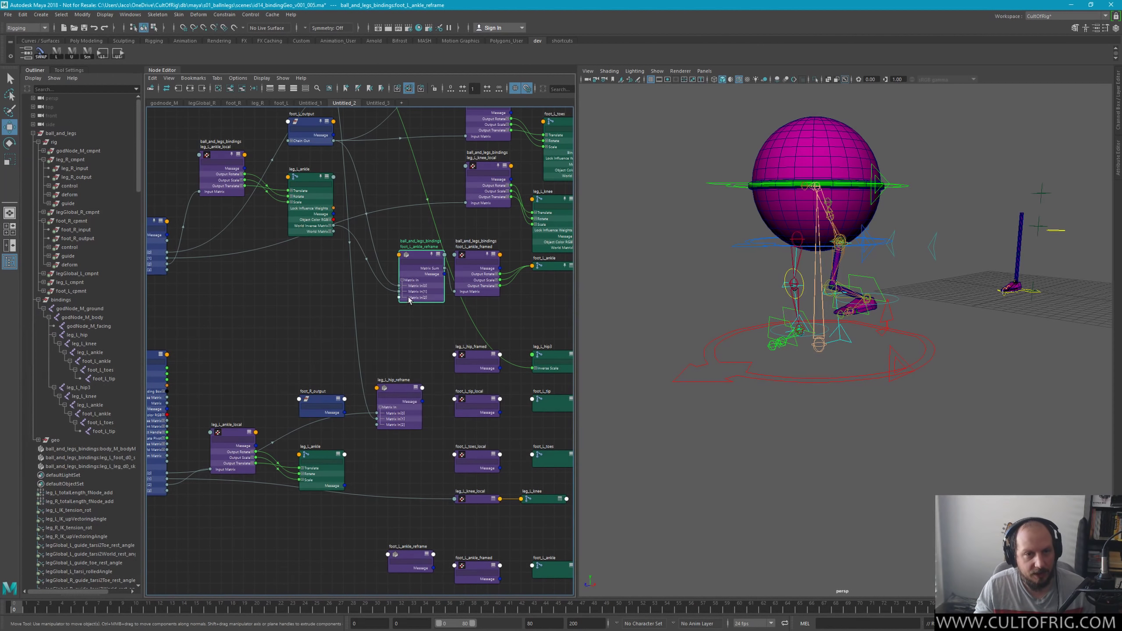
left_click(324, 474)
left_click(407, 554)
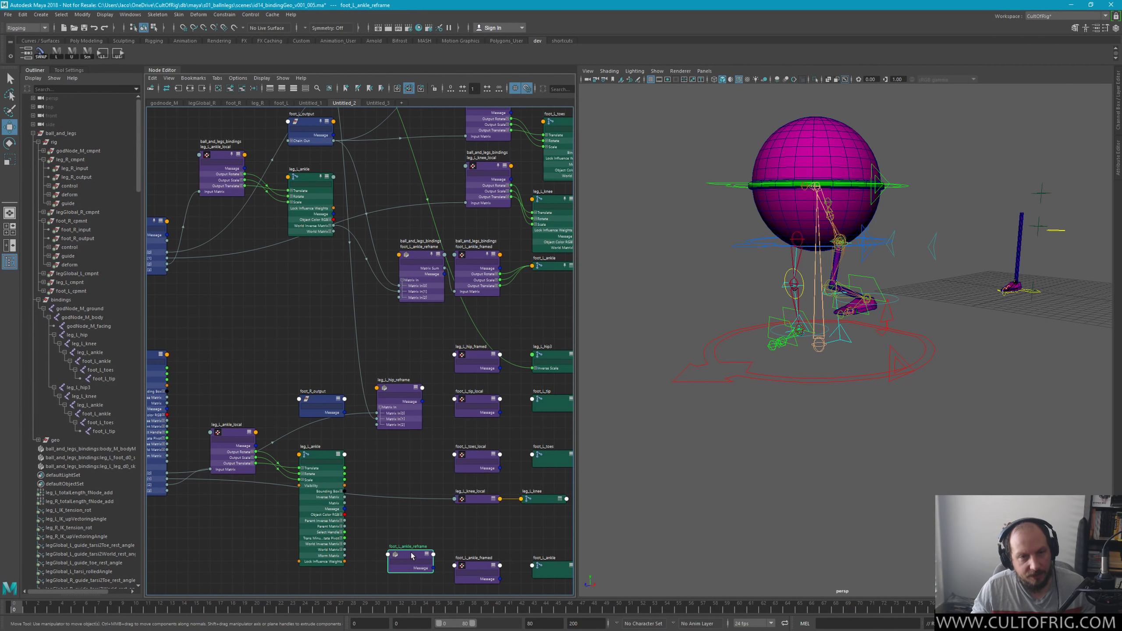
key("4")
mouse_move(405, 527)
middle_mouse_down()
mouse_move(431, 430)
mouse_move(444, 423)
mouse_move(468, 476)
mouse_move(446, 446)
mouse_move(413, 432)
middle_mouse_up()
scroll(444, 422, "up", 2)
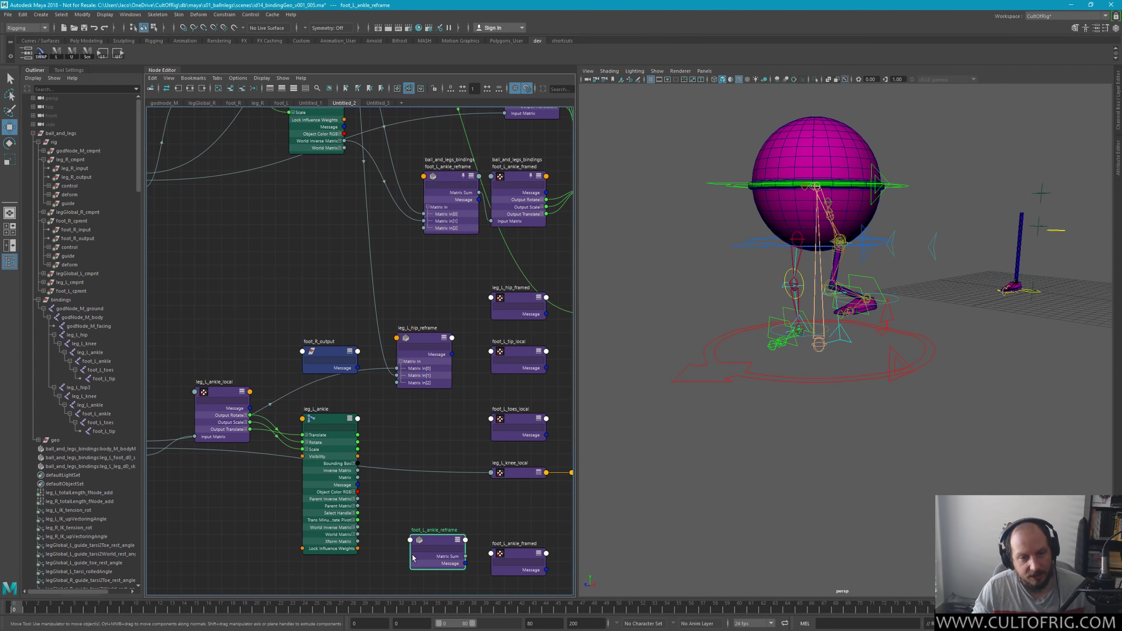
left_click(430, 523)
scroll(397, 457, "down", 2)
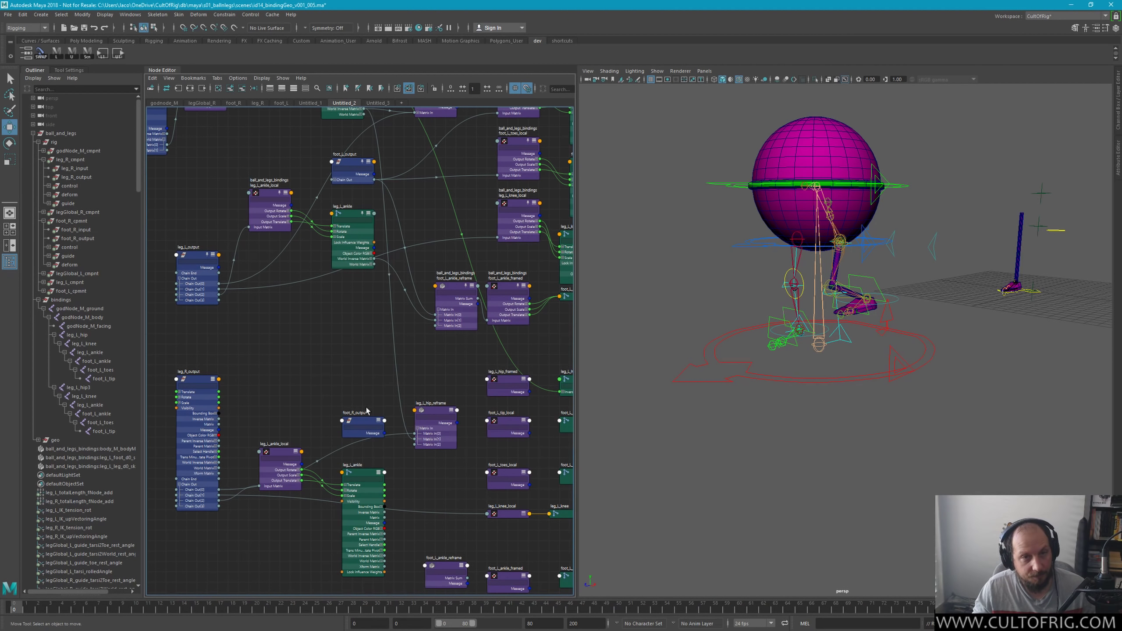
Step: Move foot_L_output above leg_L_ankle and split its Chain Out into elements [0]–[3]
left_click(353, 152)
key("3")
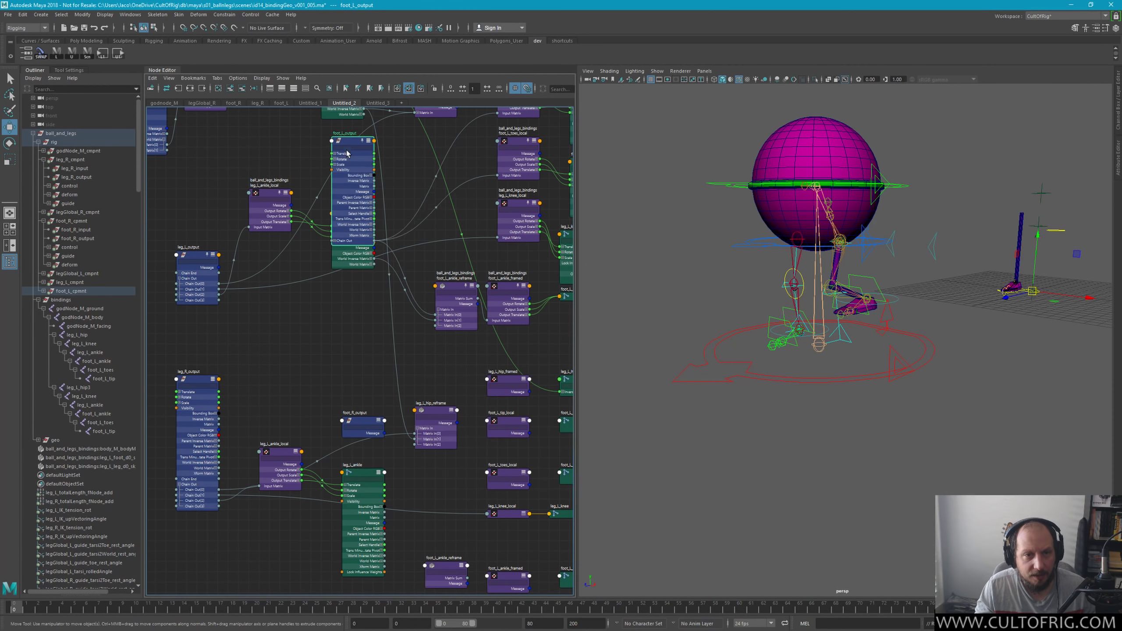
mouse_move(348, 153)
left_mouse_down()
mouse_move(352, 125)
mouse_move(354, 137)
left_mouse_up()
key("2")
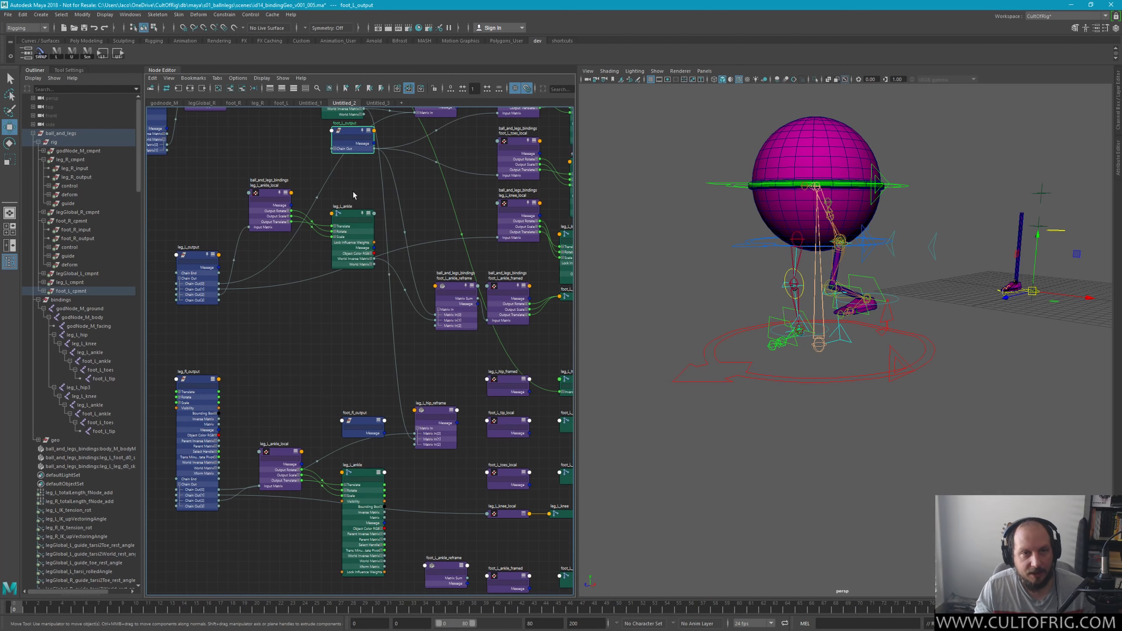
left_click(334, 148)
scroll(400, 238, "up", 3)
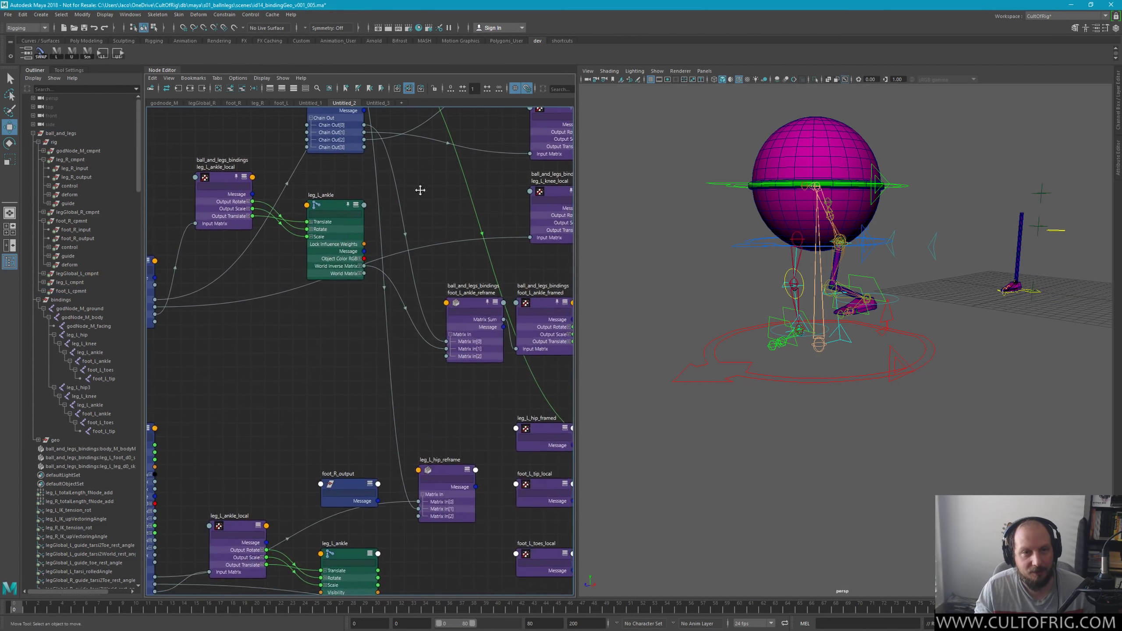
left_click(363, 223)
scroll(441, 226, "down", 3)
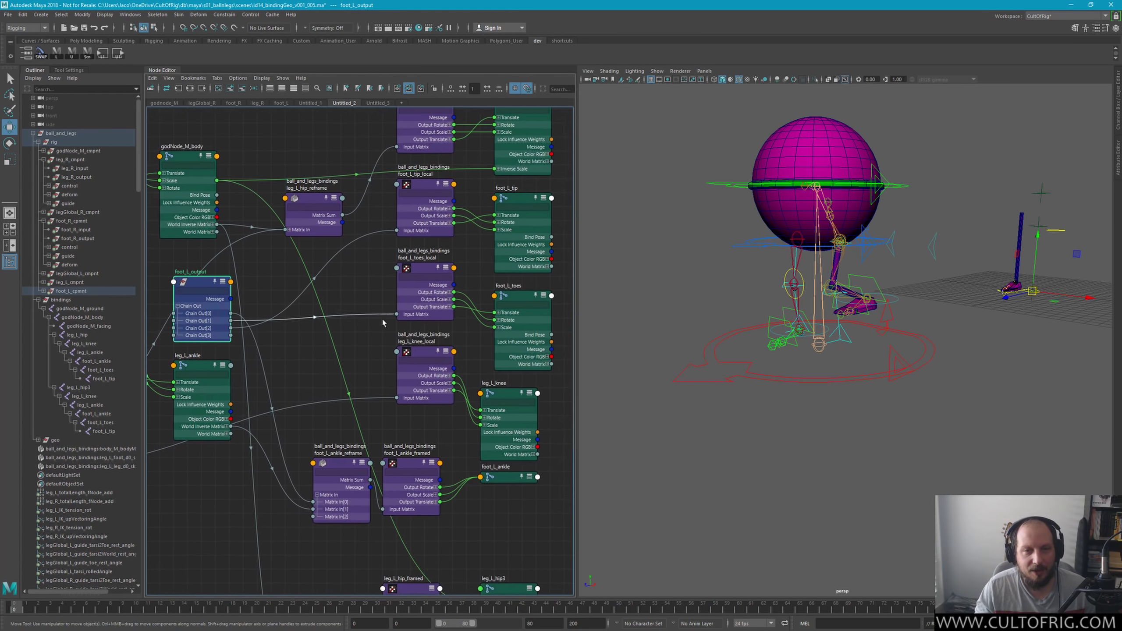
scroll(483, 228, "down", 2)
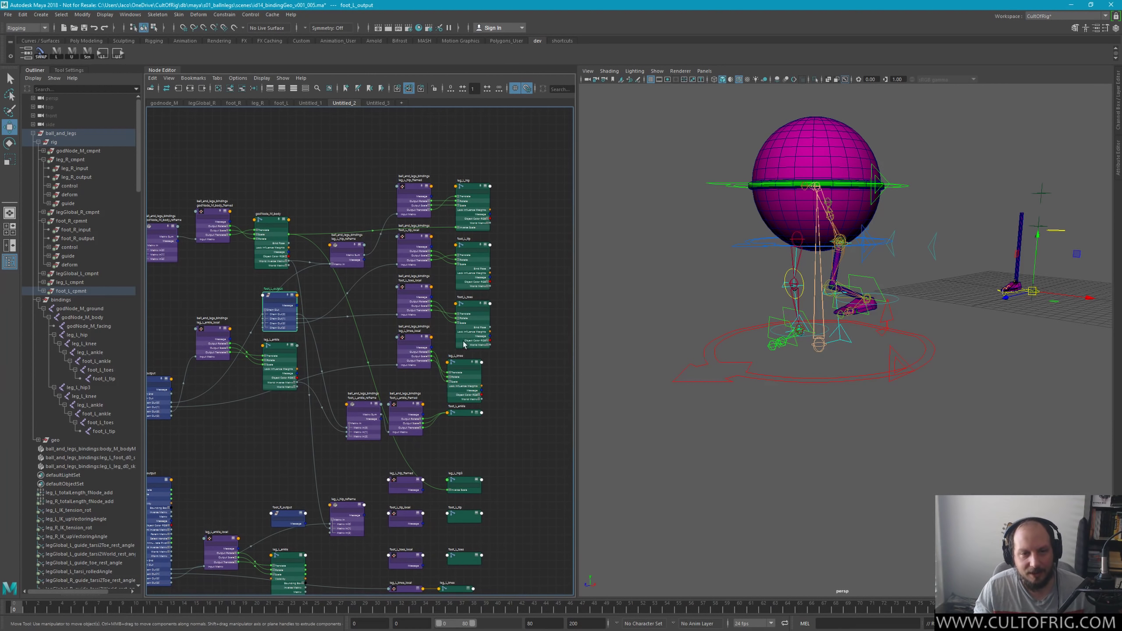
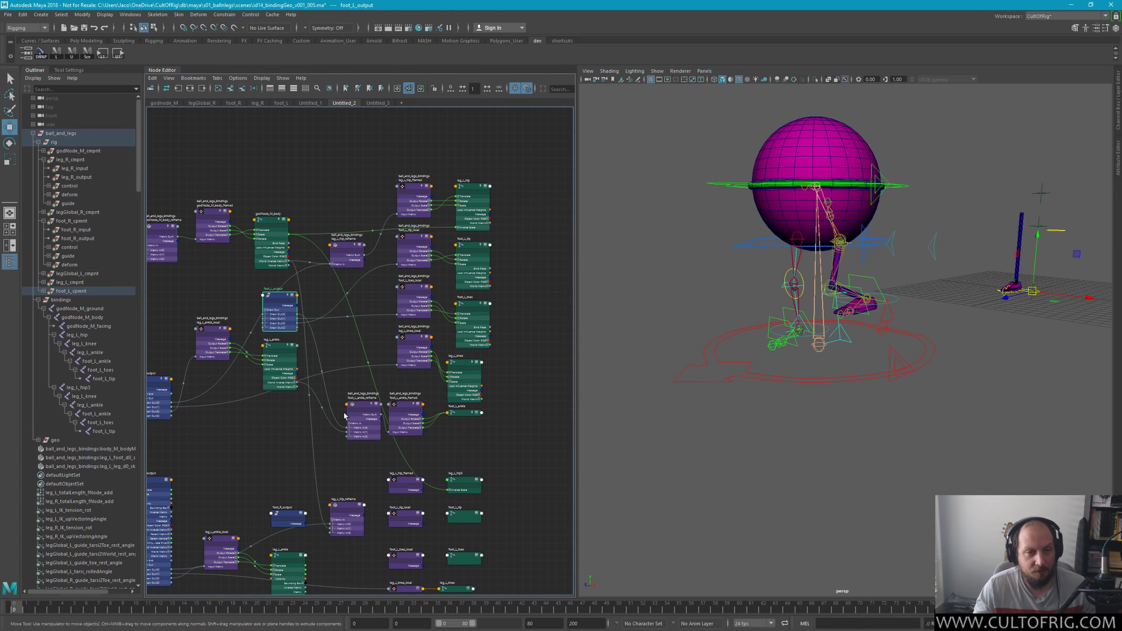
Step: Navigate the Node Editor to the overlapping foot_R_output and leg_L_ankle nodes
scroll(330, 416, "up", 2)
scroll(331, 417, "up", 3)
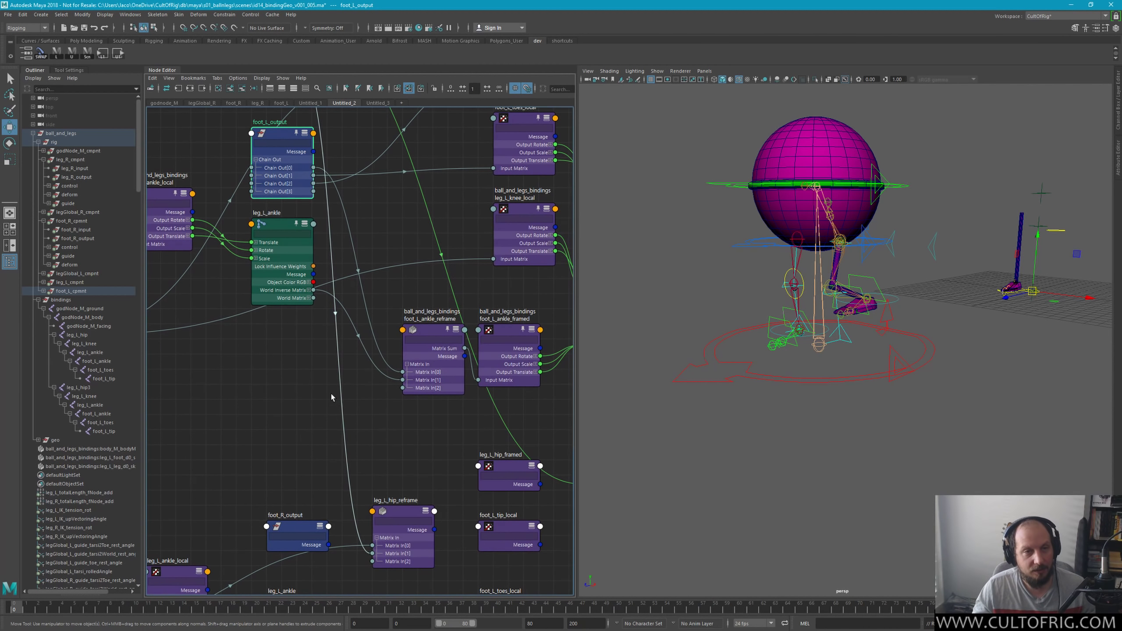
scroll(332, 425, "down", 2)
scroll(324, 419, "down", 1)
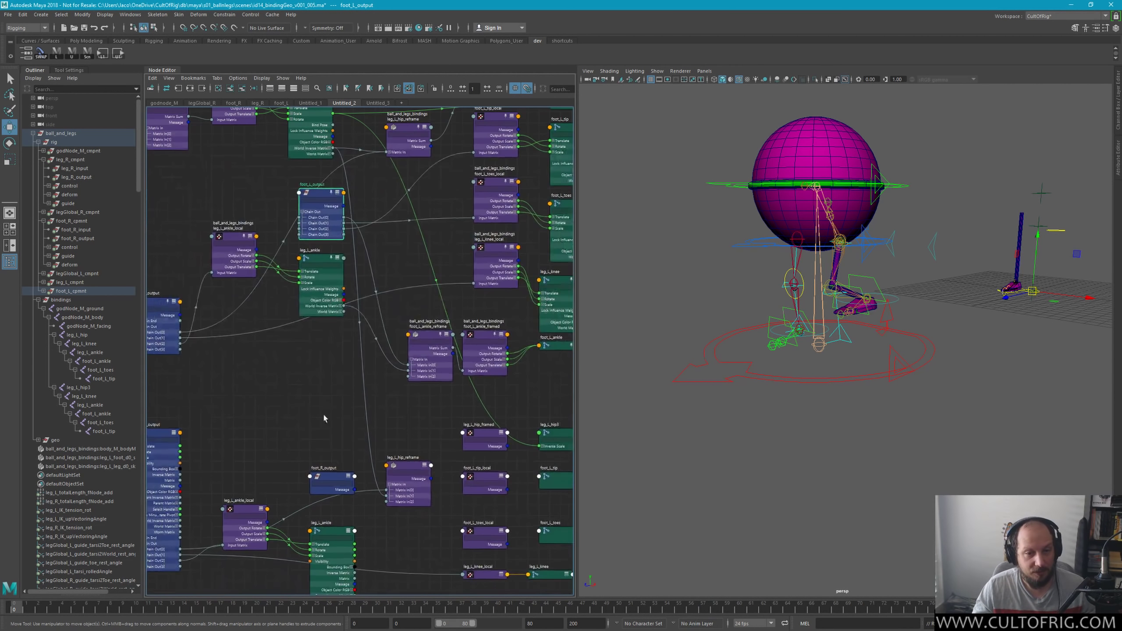
middle_click_drag(345, 444, 361, 414, "alt")
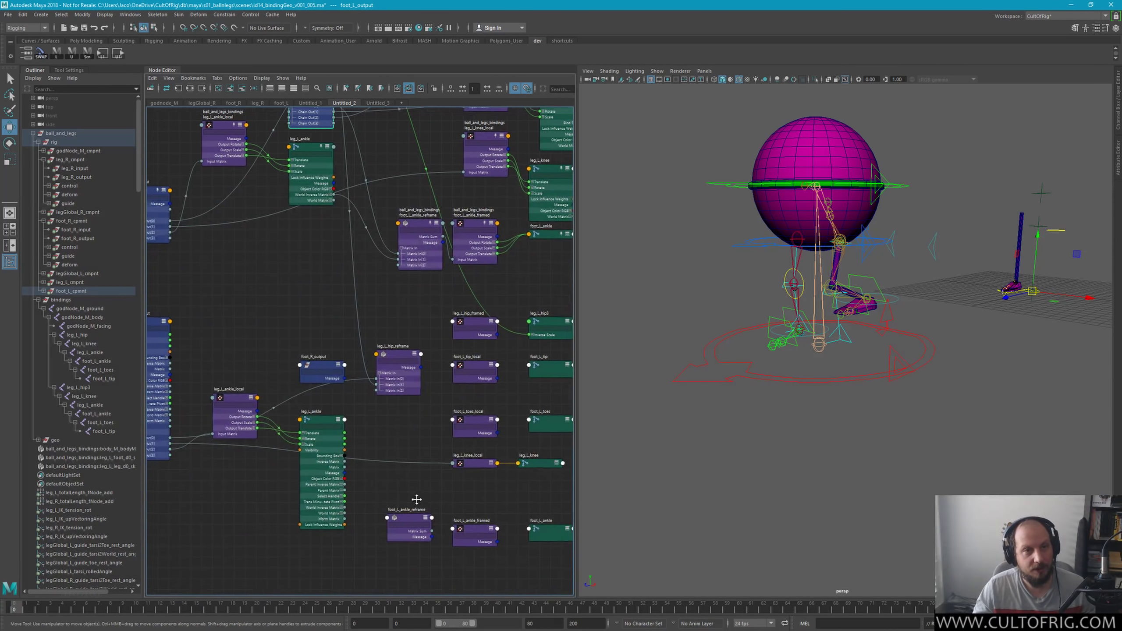
middle_click_drag(416, 500, 416, 486, "alt")
scroll(416, 486, "down", 1)
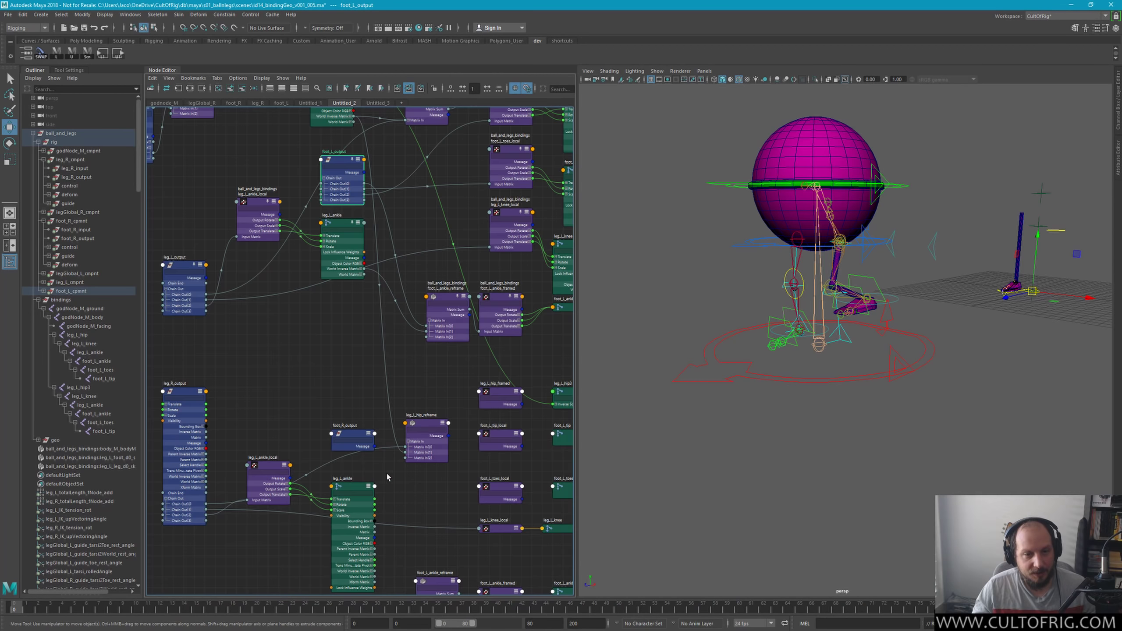
middle_click_drag(371, 468, 381, 414, "alt")
Step: Expand foot_R_output and drag it up clear of leg_L_ankle, then deselect it
left_click(340, 385)
key("3")
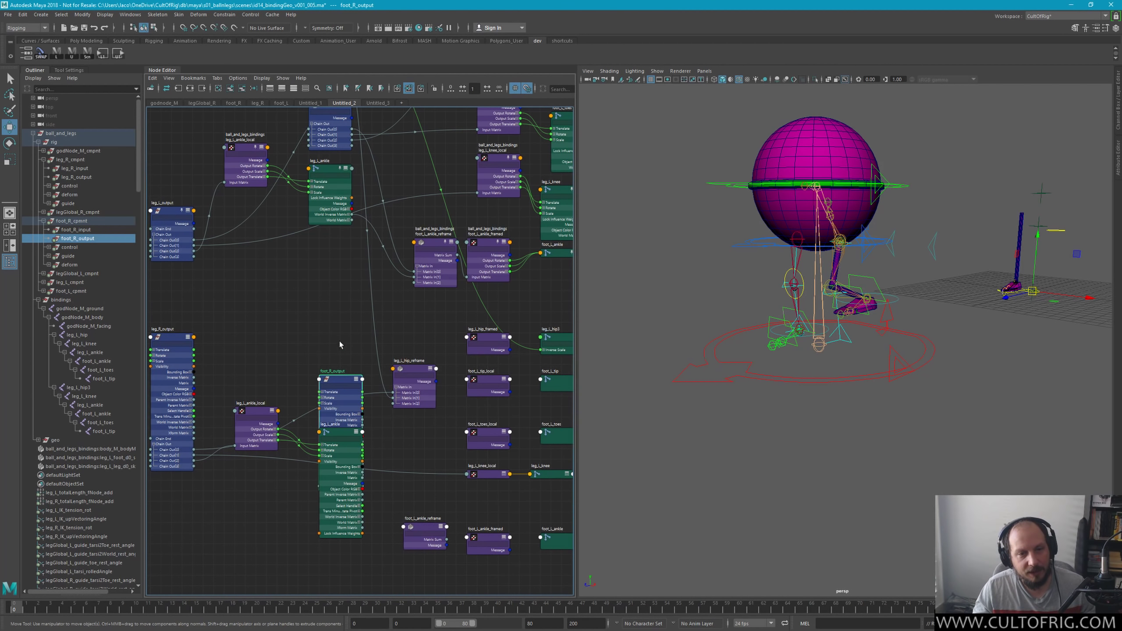
left_click_drag(336, 385, 336, 300)
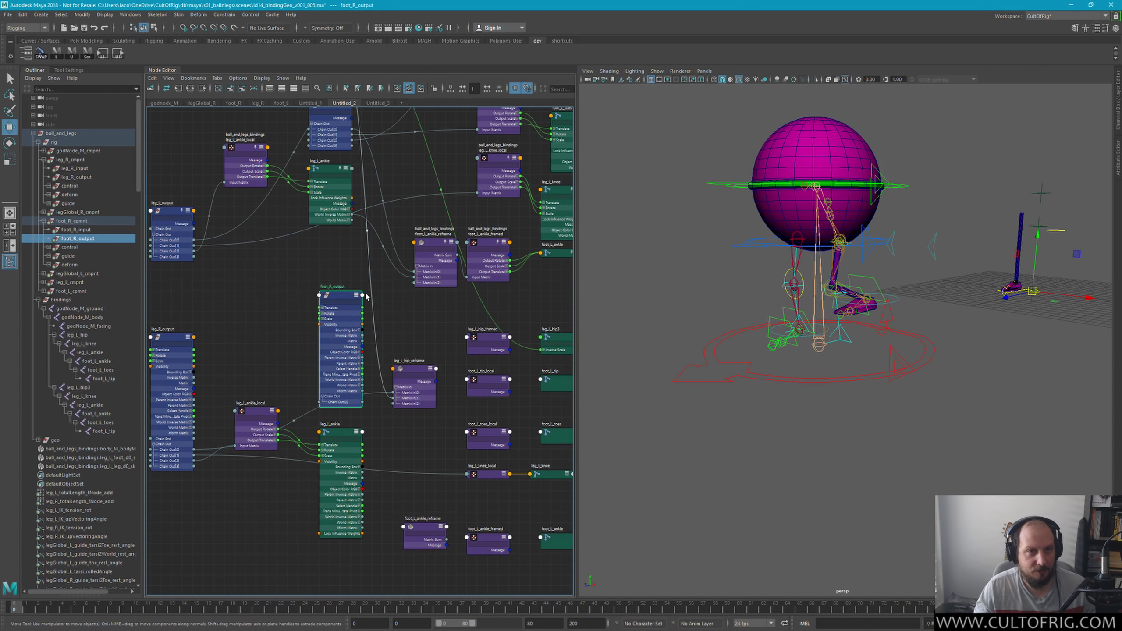
middle_click_drag(403, 314, 411, 392, "alt")
right_click_drag(411, 393, 429, 402, "alt")
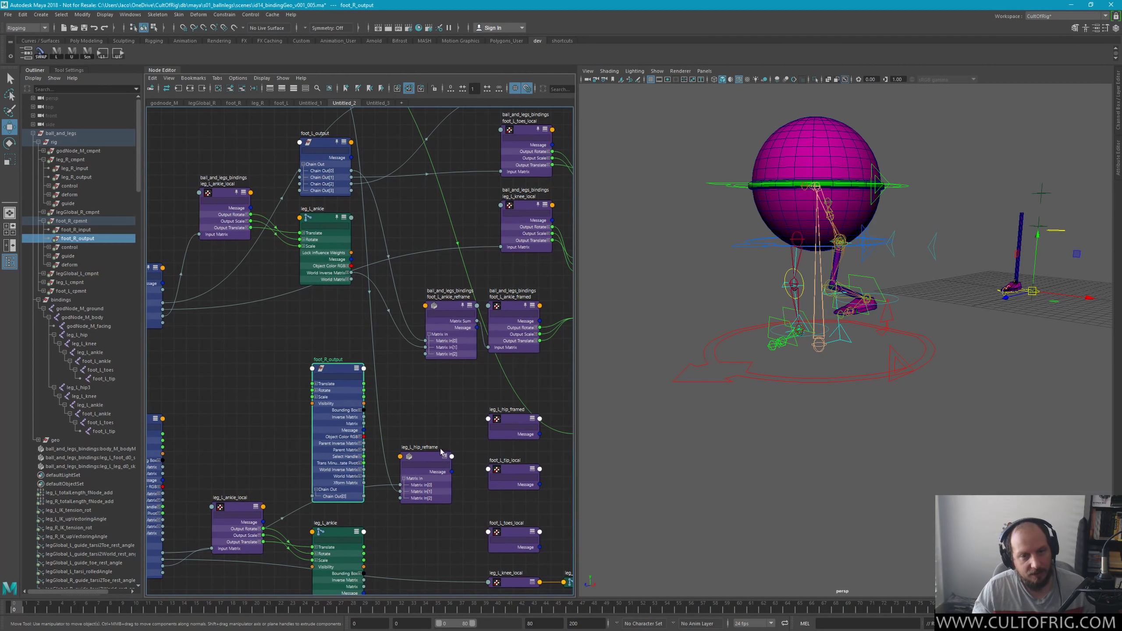
left_click(384, 222)
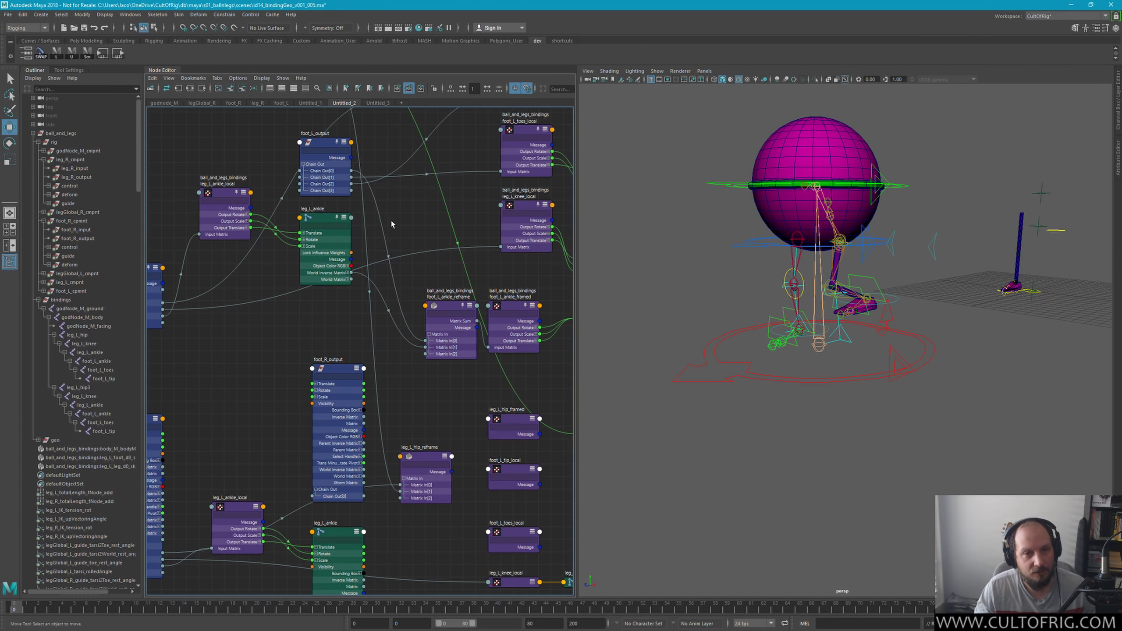
left_click(388, 248)
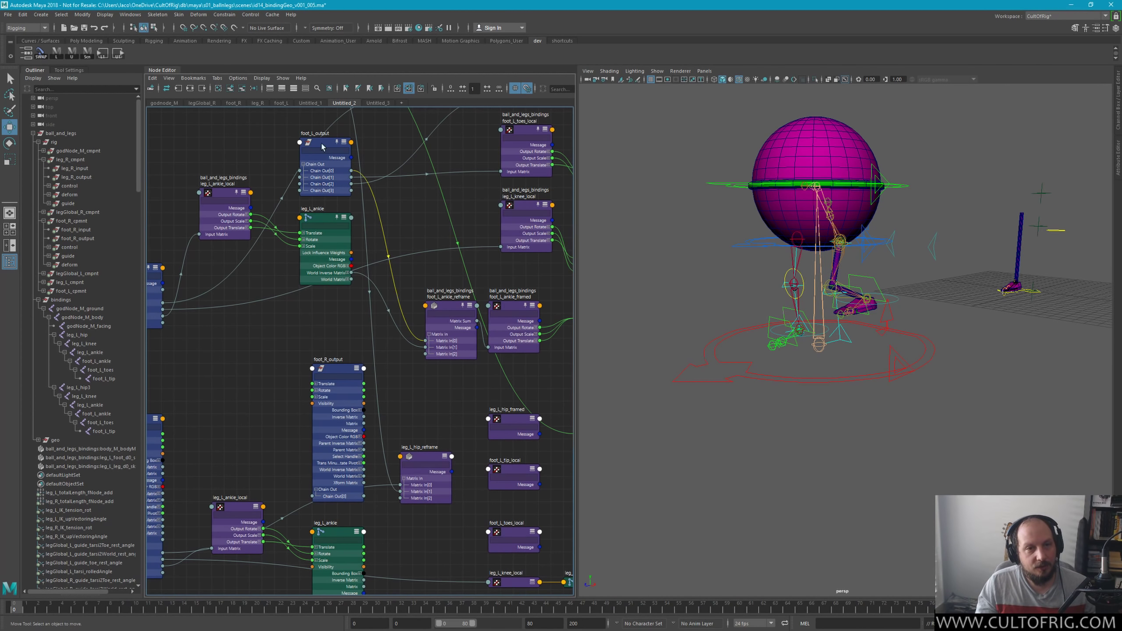
Step: Connect foot_R_output Chain Out[0] to foot_L_ankle_reframe's matrixIn[0]
left_click(465, 330)
key("ctrl+d")
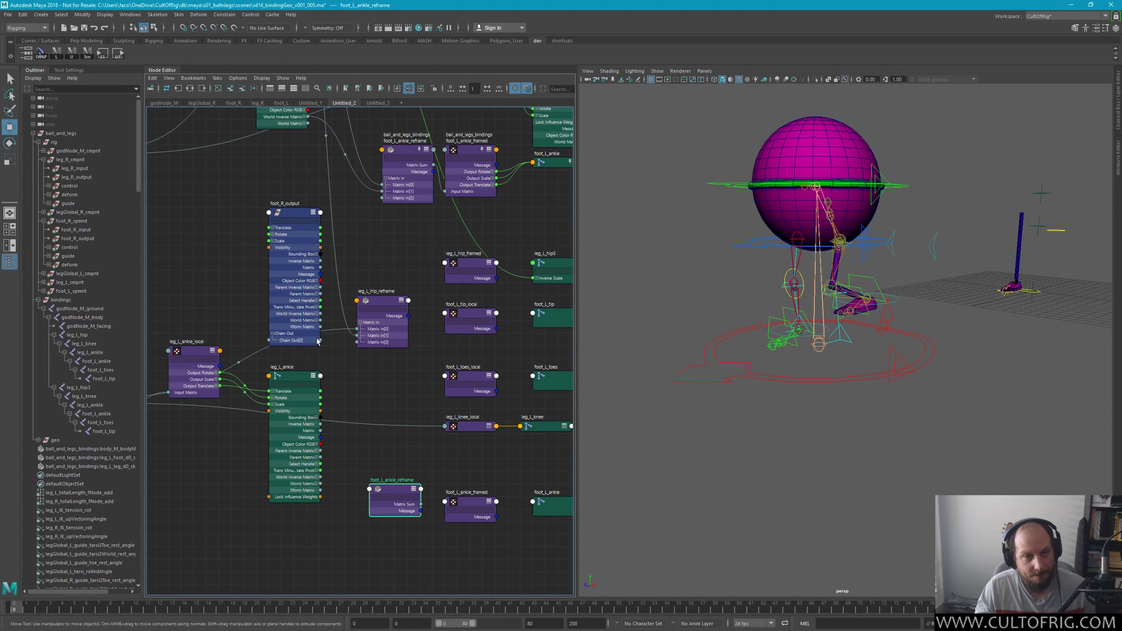
left_click_drag(320, 341, 399, 499)
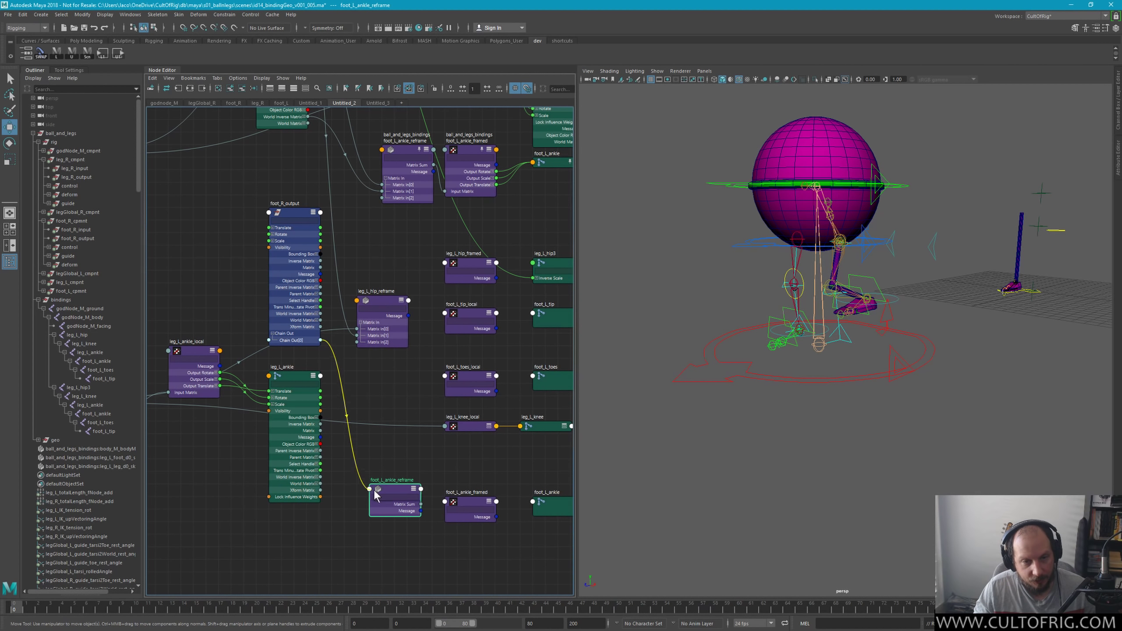
left_click(390, 495)
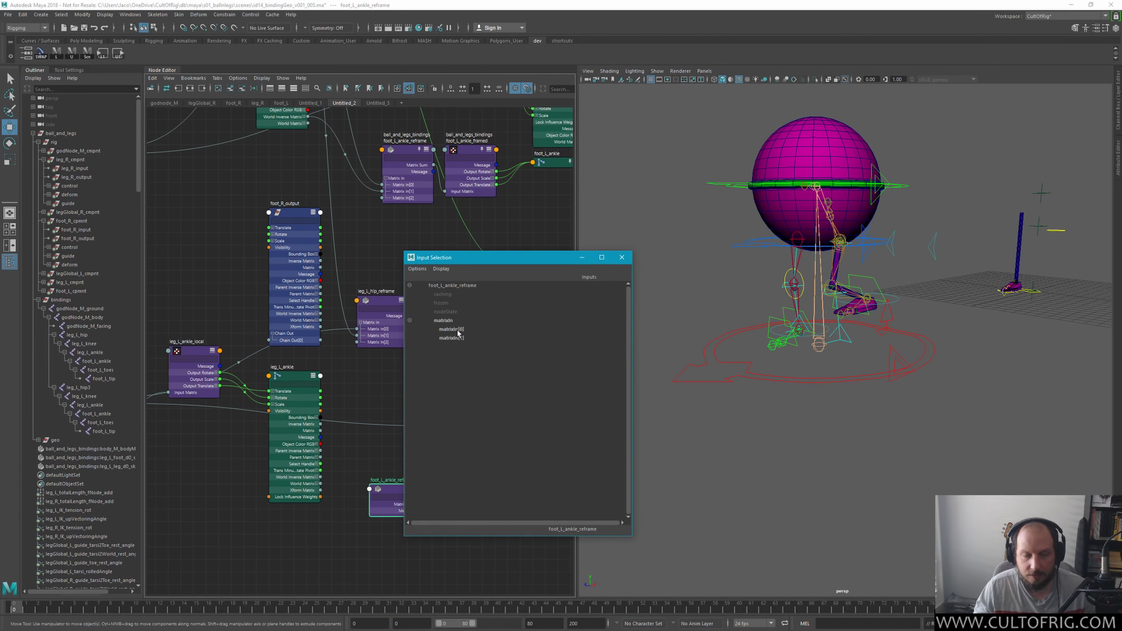
left_click(457, 331)
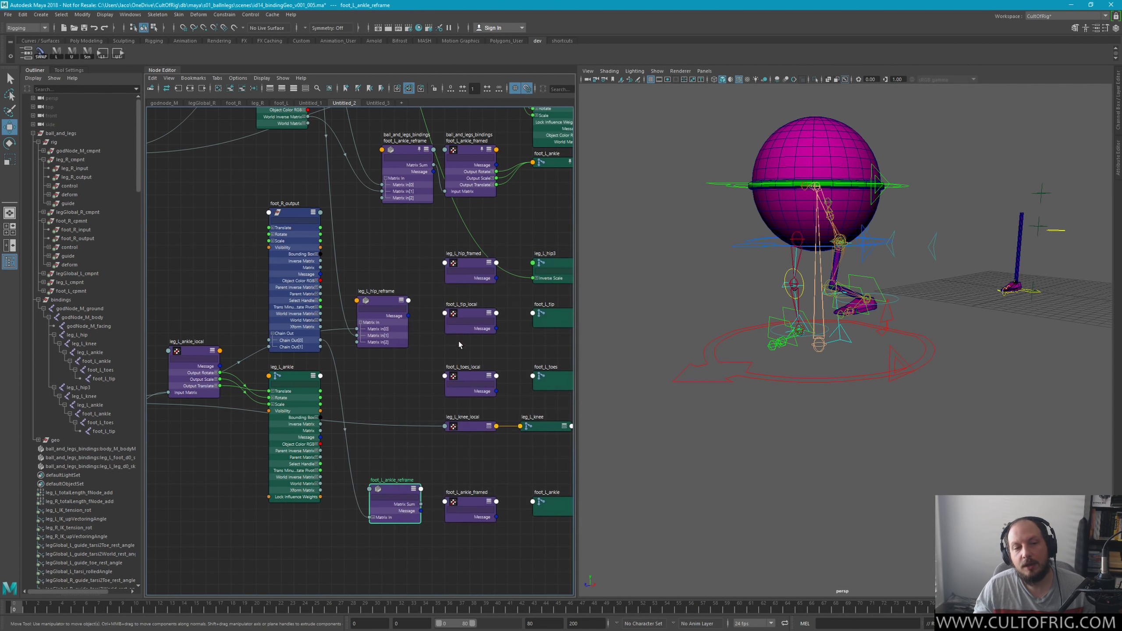
Step: Connect leg_L_ankle World Inverse Matrix[0] to foot_L_ankle_reframe's next Matrix In
middle_click_drag(440, 416, 513, 515)
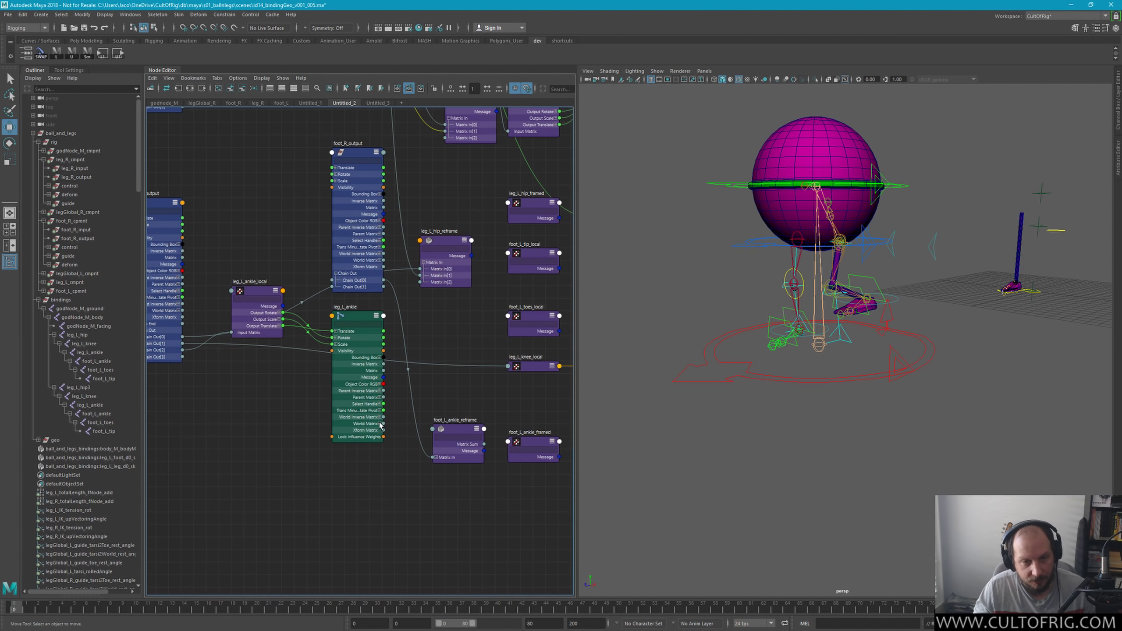
left_click(379, 417)
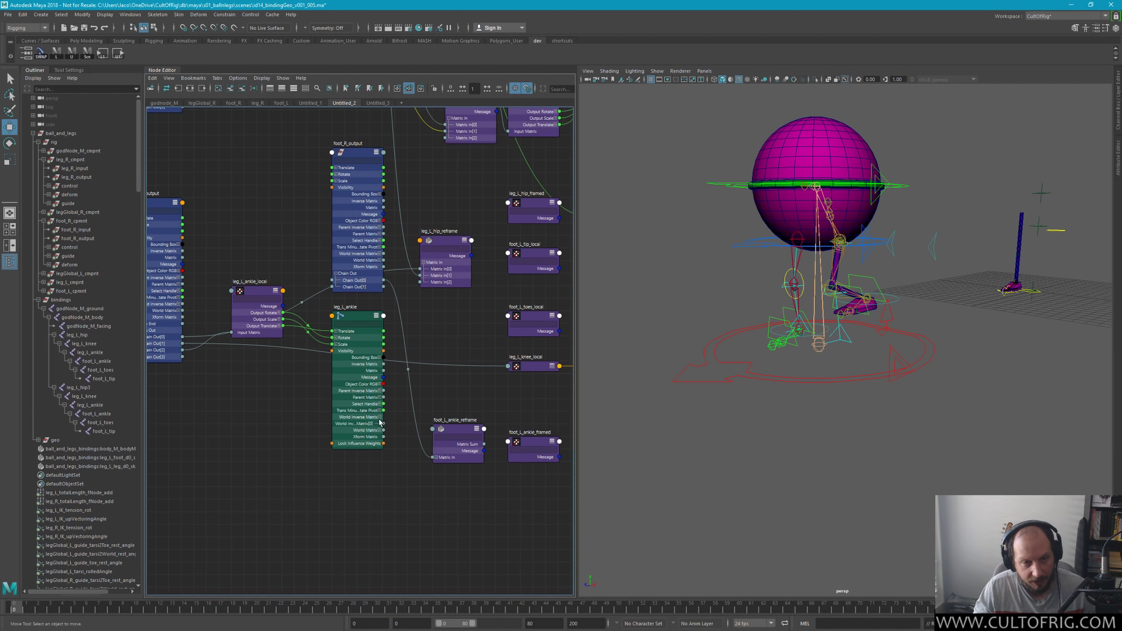
left_click_drag(383, 424, 436, 459)
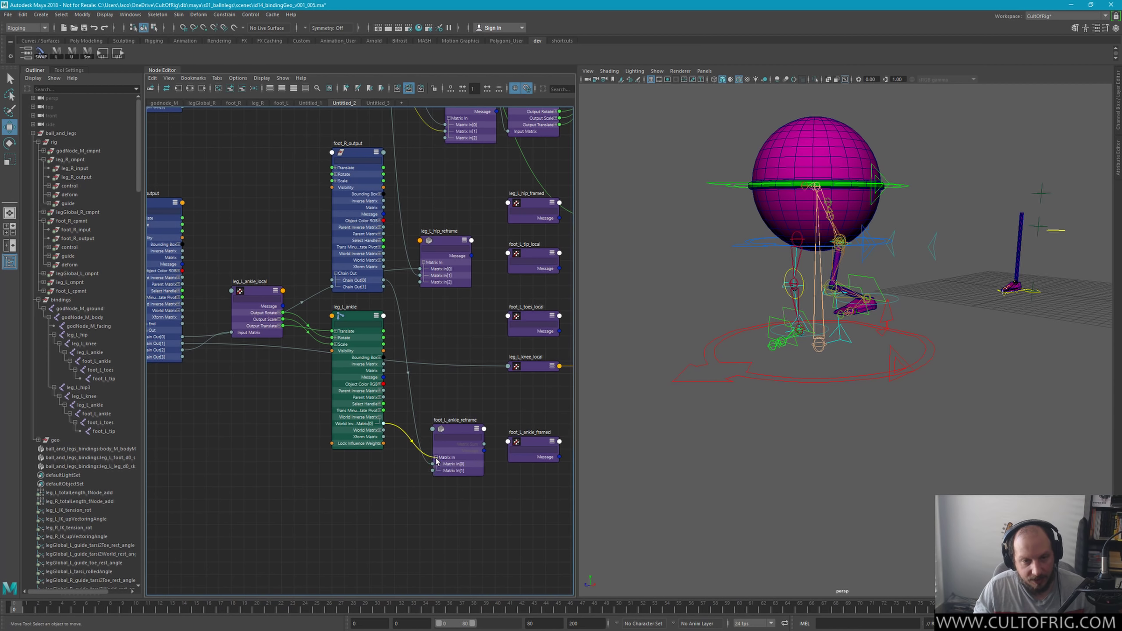
mouse_move(433, 210)
middle_mouse_down("alt")
mouse_move(437, 338)
mouse_move(393, 330)
middle_mouse_up("alt")
Step: Collapse foot_R_output to its connected attributes and move it down near leg_L_hip_reframe
middle_click_drag(420, 365, 435, 378, "alt")
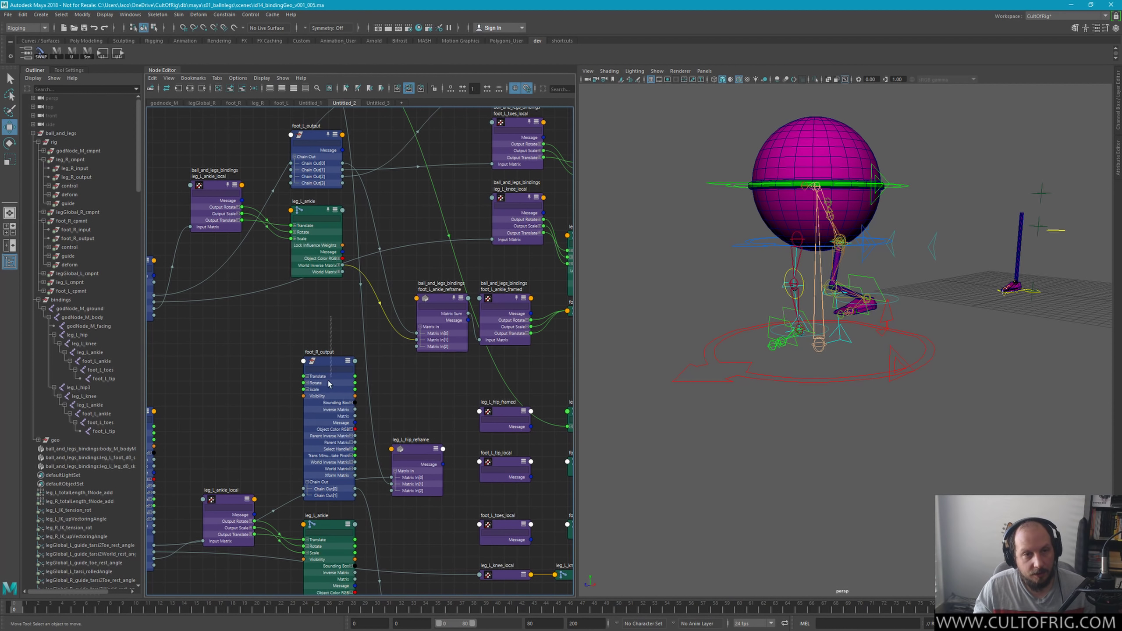
left_click(329, 366)
key("2")
mouse_move(326, 363)
left_mouse_down()
mouse_move(329, 442)
mouse_move(331, 423)
left_mouse_up()
mouse_move(333, 406)
middle_mouse_down("alt")
mouse_move(391, 427)
mouse_move(334, 377)
middle_mouse_up("alt")
Step: Connect leg_L_hip_reframe Matrix Sum to leg_L_hip_framed's Input Matrix
scroll(409, 421, "up", 2)
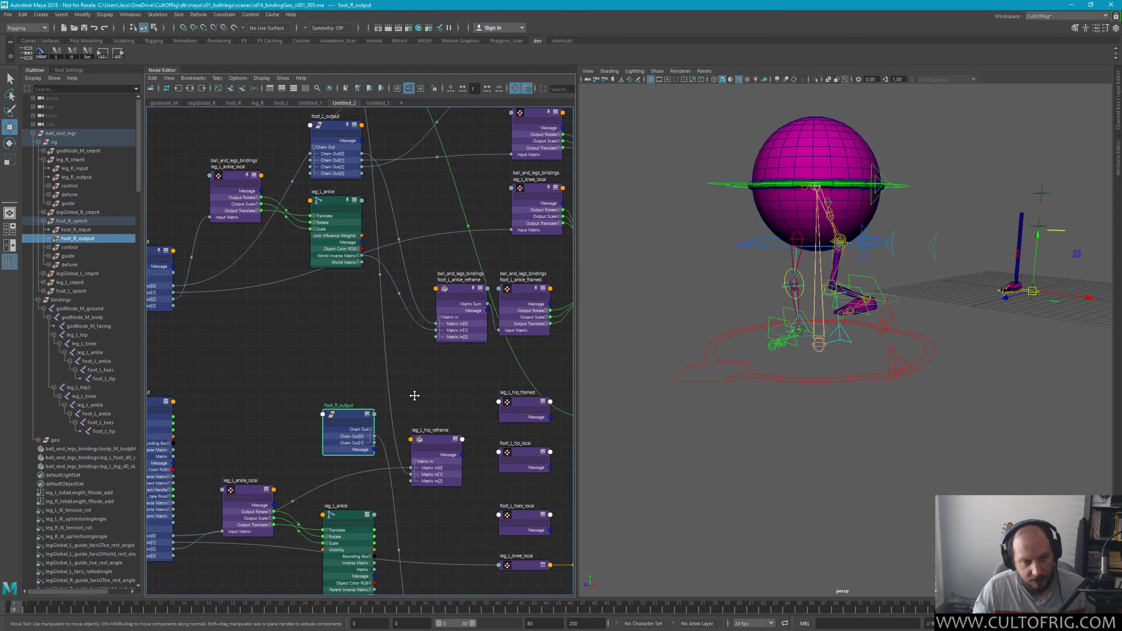
scroll(413, 396, "up", 1)
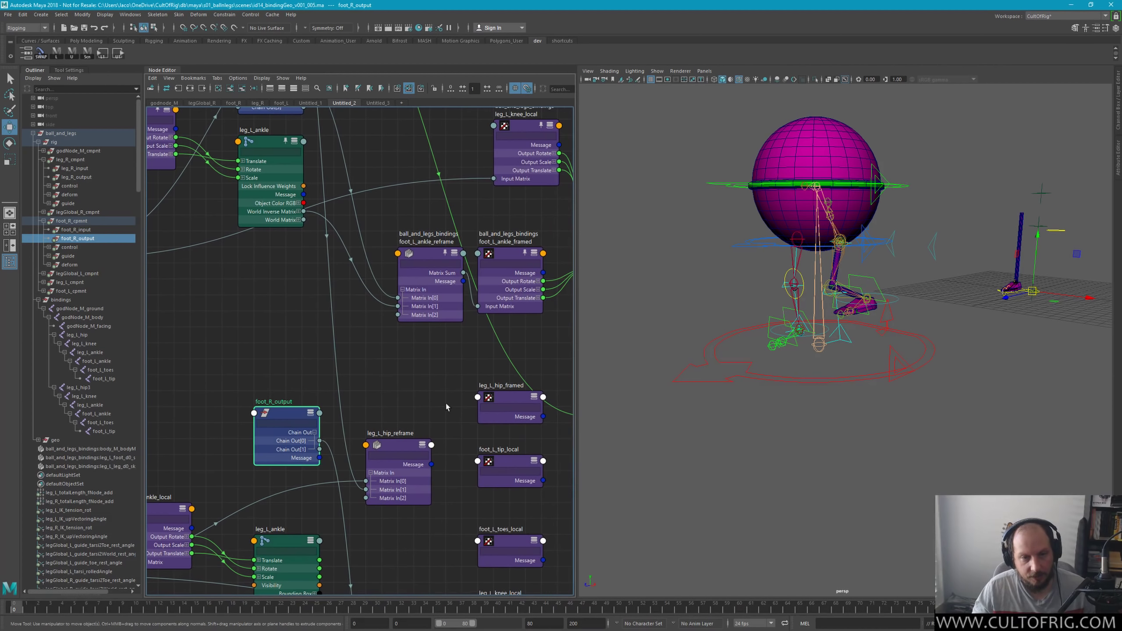
left_click(409, 451)
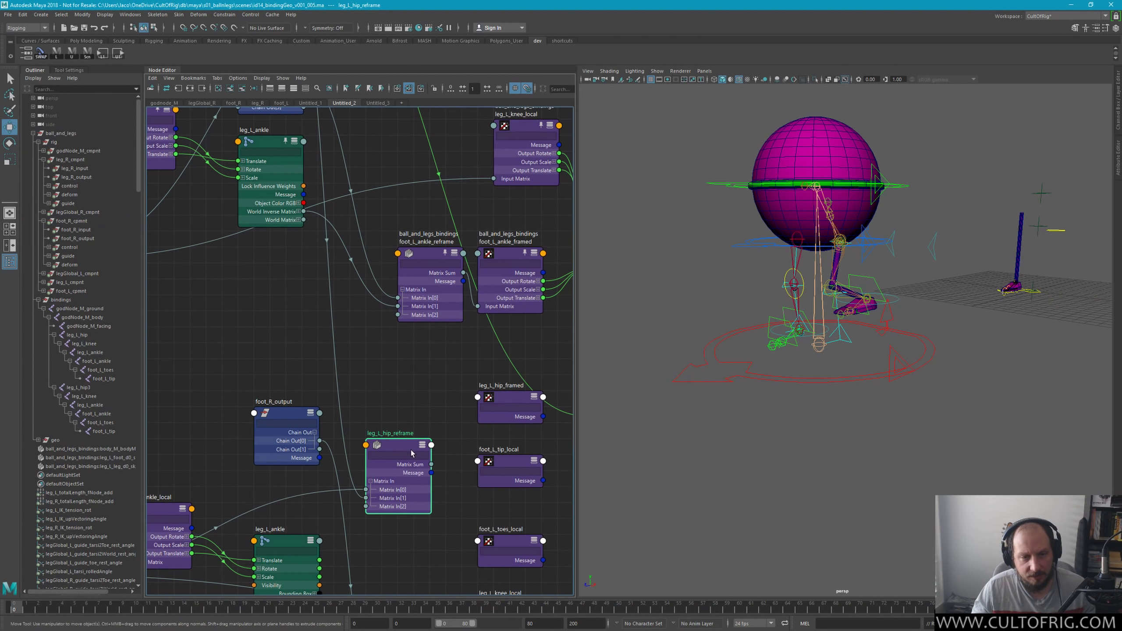
left_click(495, 398, "shift")
key("3")
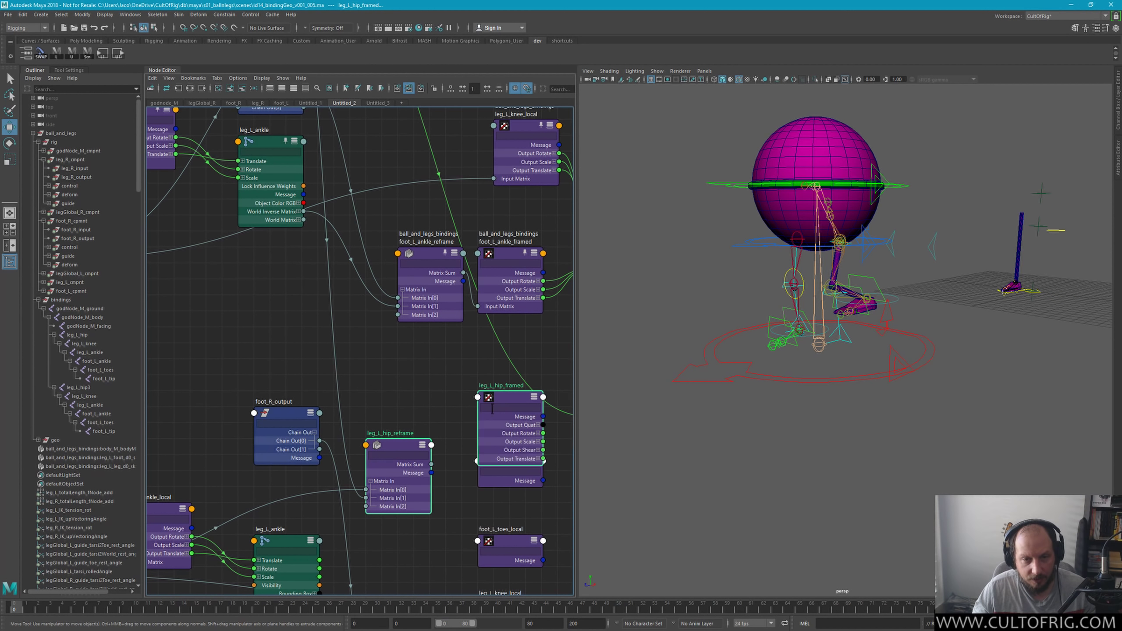
left_click_drag(432, 465, 505, 387)
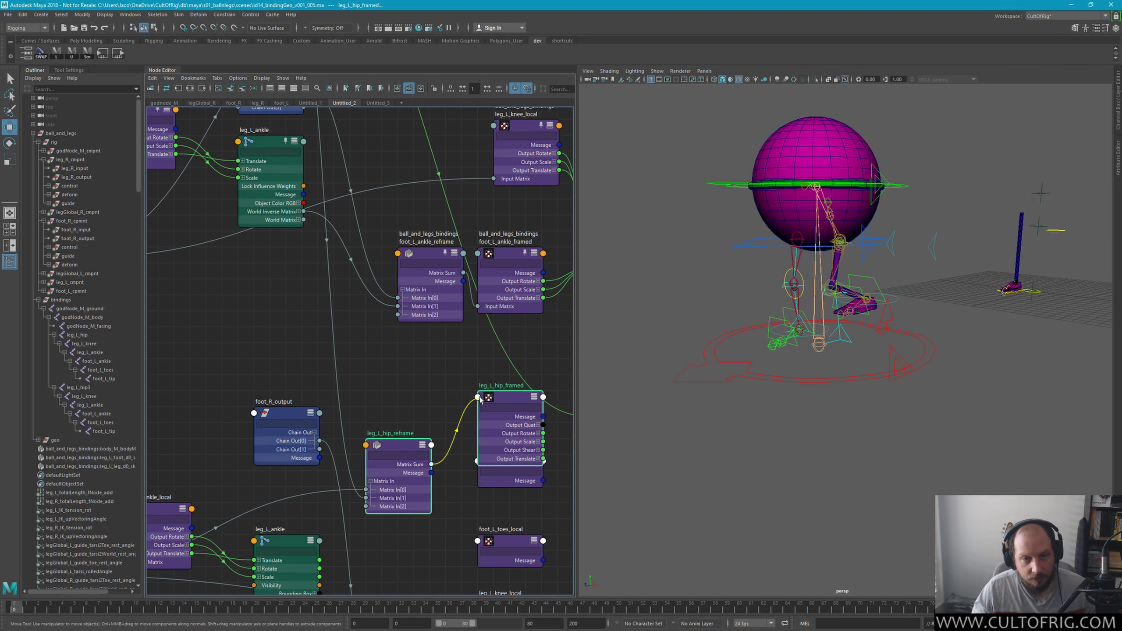
left_click(450, 320)
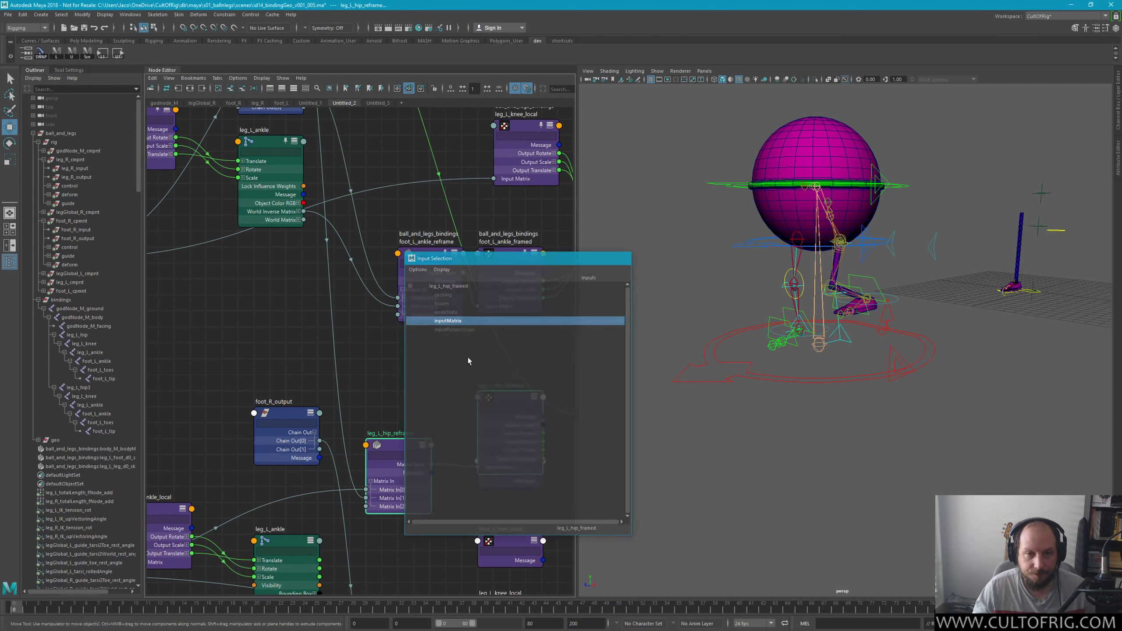
Step: Collapse leg_L_hip_reframe, nudge foot_R_output lower, and reframe the view on the hip nodes
middle_click_drag(446, 521, 434, 448, "alt")
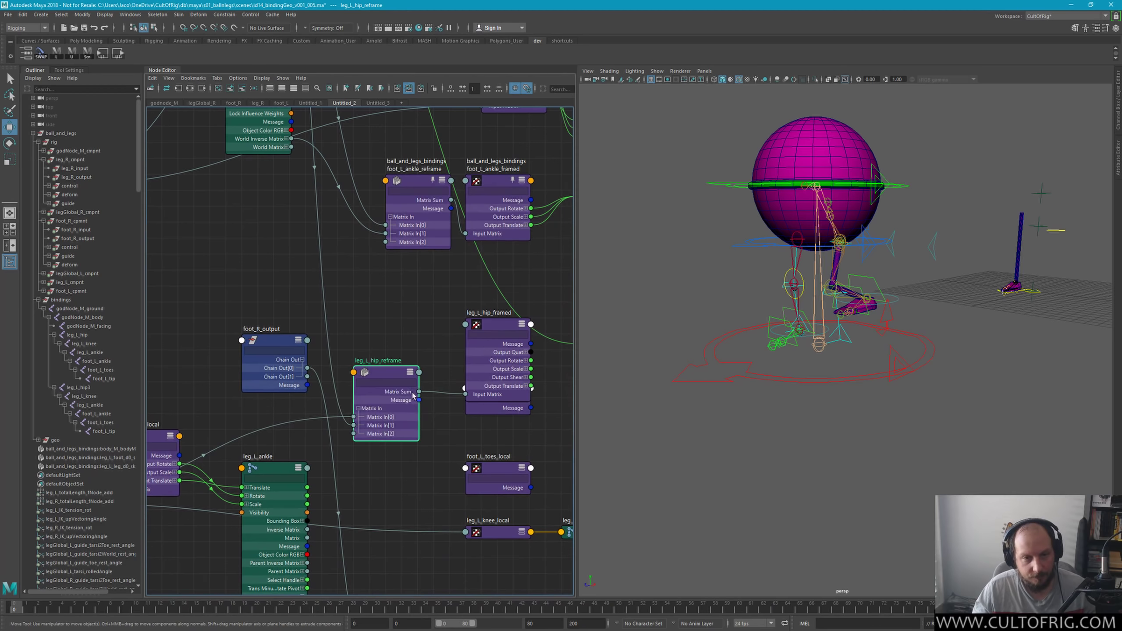
key("1")
left_click_drag(295, 366, 295, 381)
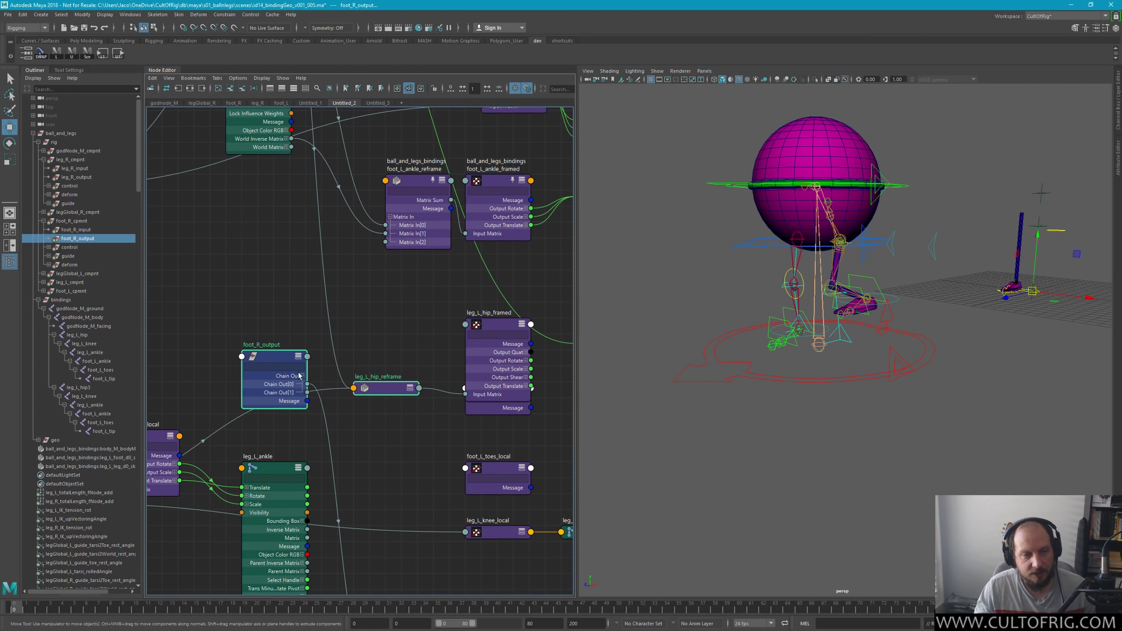
left_click(387, 376)
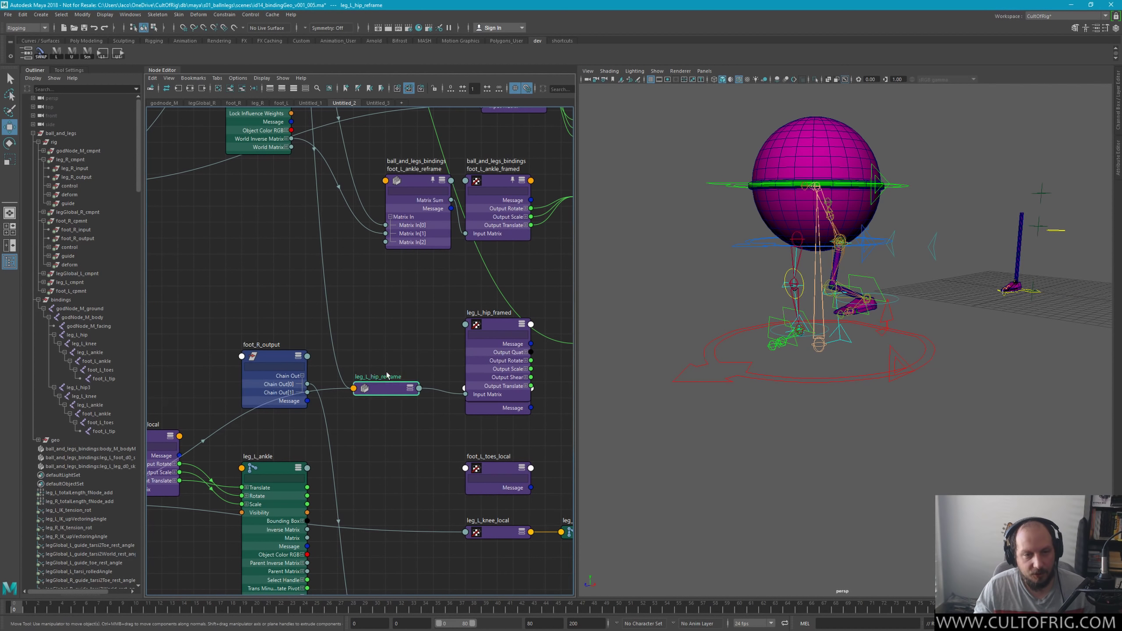
left_click(274, 367)
scroll(368, 352, "down", 3)
middle_click_drag(370, 361, 358, 321, "alt")
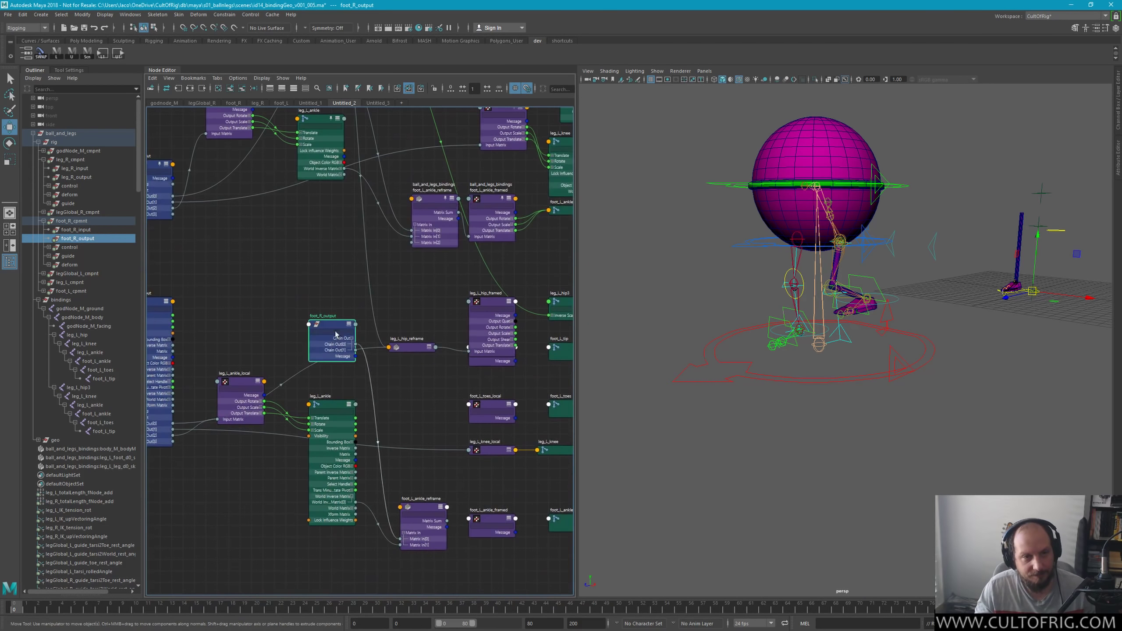
mouse_move(386, 417)
middle_mouse_down("alt")
mouse_move(390, 384)
mouse_move(470, 373)
middle_mouse_up("alt")
left_click(338, 441)
left_click(501, 381)
scroll(375, 408, "up", 2)
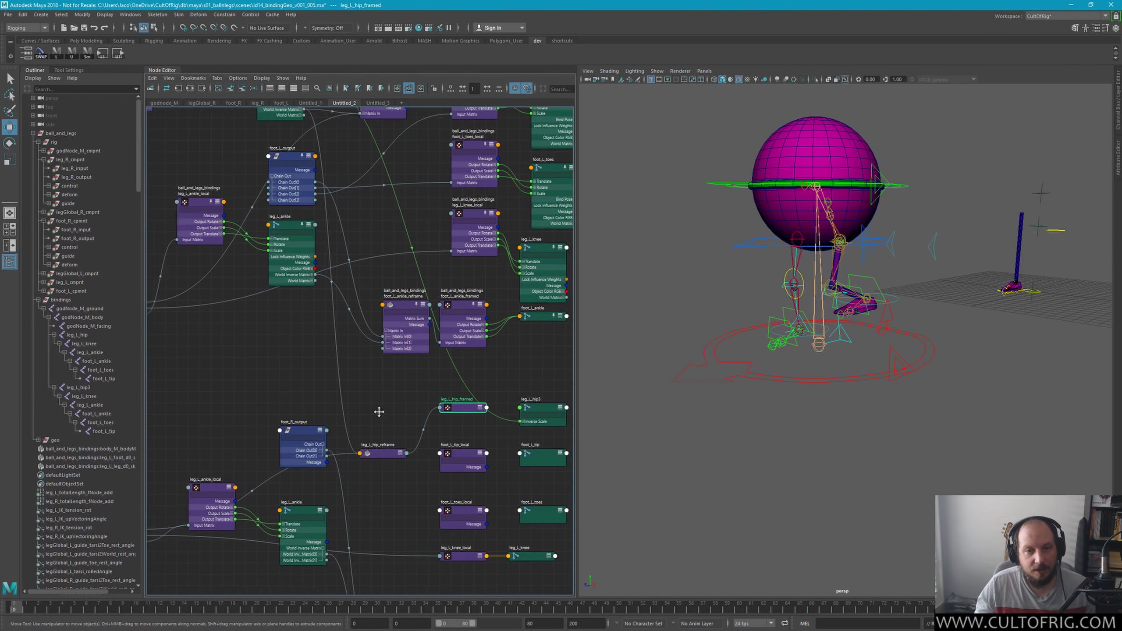
middle_click_drag(375, 409, 501, 368, "alt")
Step: Expand leg_L_hip3 and leg_L_hip_framed and place them side by side
left_click(528, 429)
key("3")
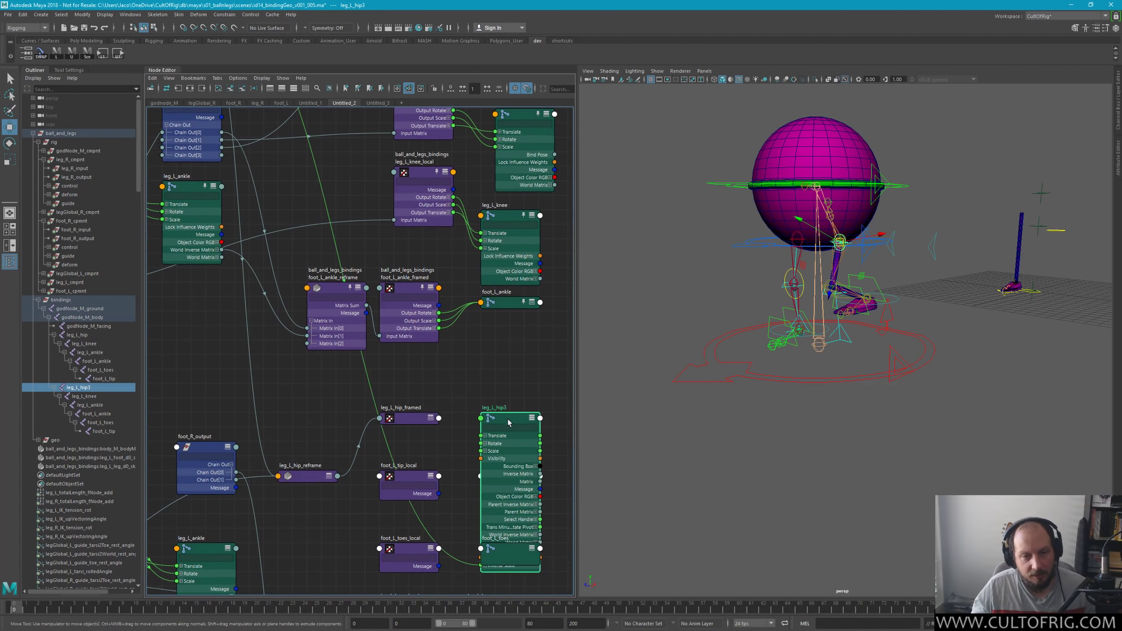
left_click_drag(508, 419, 507, 356)
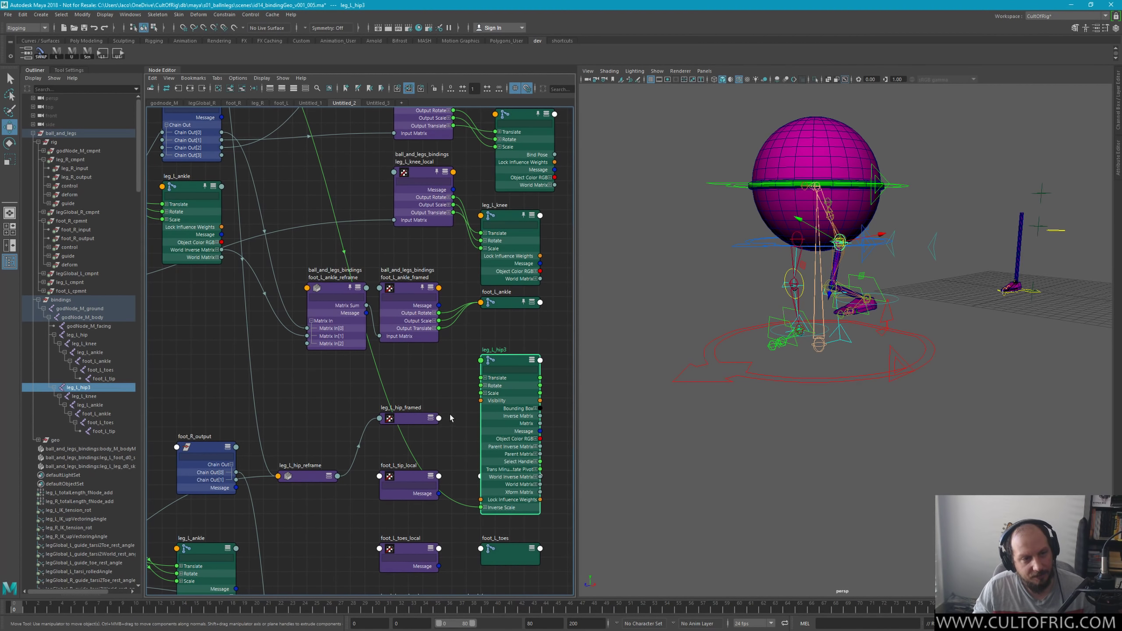
left_click(425, 414)
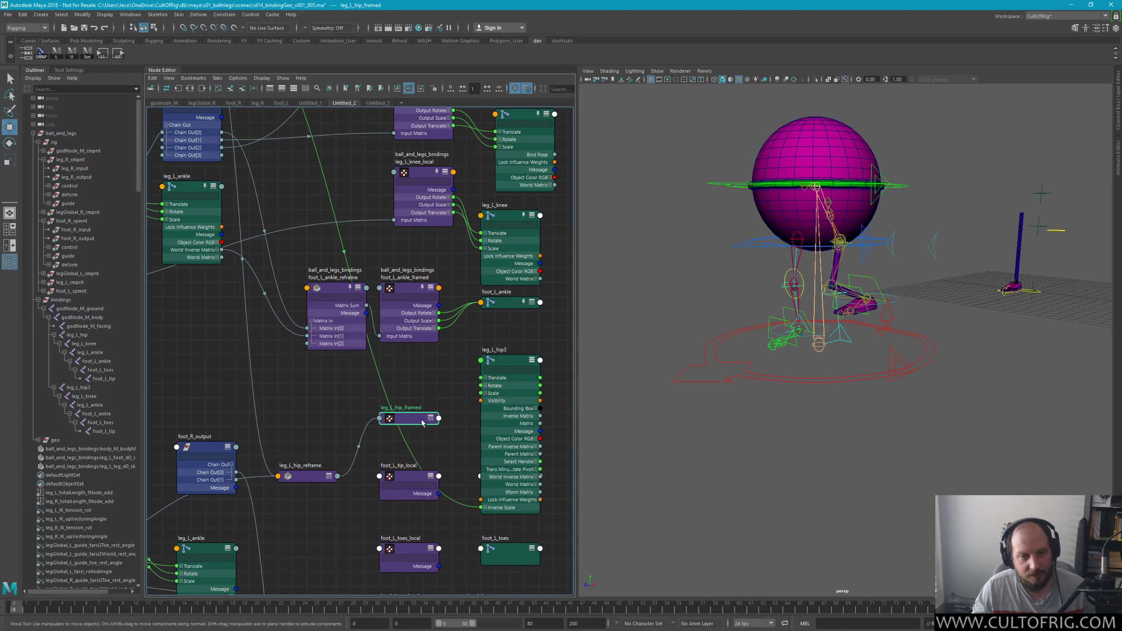
key("3")
left_click_drag(426, 425, 426, 372)
key("f")
middle_click_drag(436, 411, 379, 395, "alt")
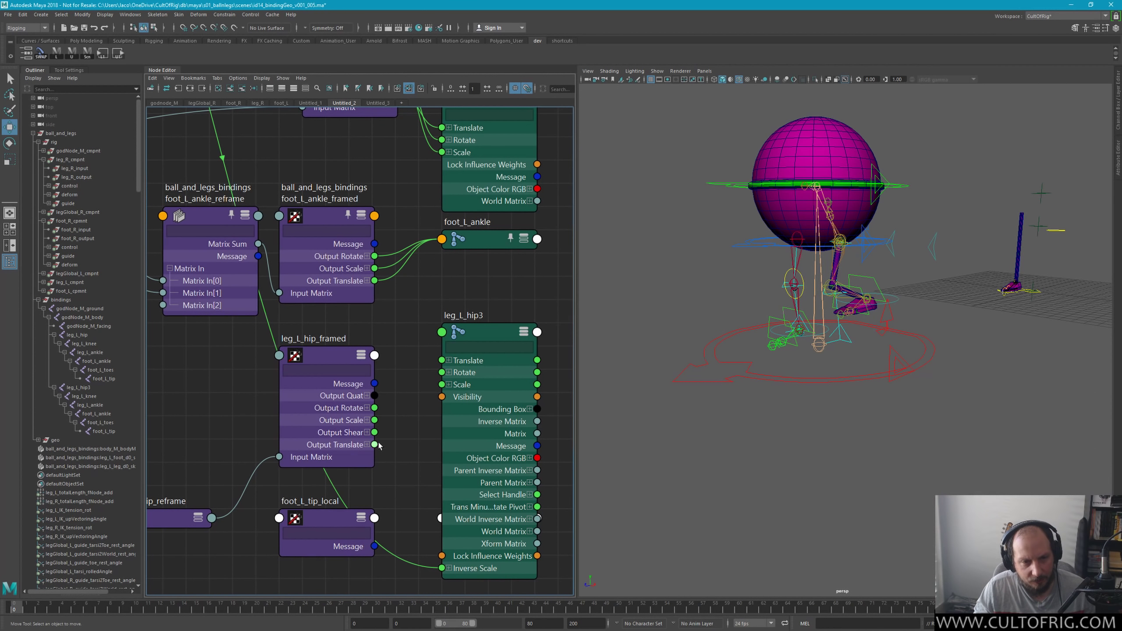
Step: Wire leg_L_hip_framed Output Translate, Scale and Rotate into leg_L_hip3's Translate, Scale and Rotate
left_click_drag(375, 444, 442, 360)
mouse_move(375, 420)
left_mouse_down()
mouse_move(441, 385)
mouse_move(442, 372)
left_mouse_up()
mouse_move(361, 261)
middle_mouse_down("alt")
mouse_move(403, 339)
mouse_move(398, 203)
middle_mouse_up("alt")
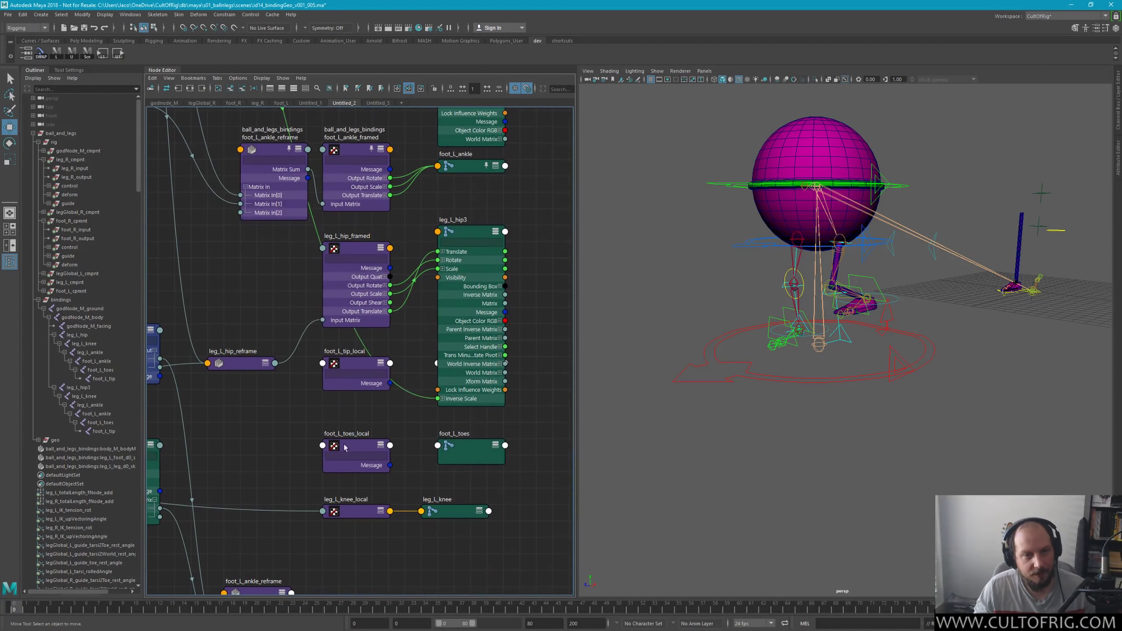
mouse_move(390, 443)
middle_mouse_down("alt")
mouse_move(390, 489)
mouse_move(418, 339)
middle_mouse_up("alt")
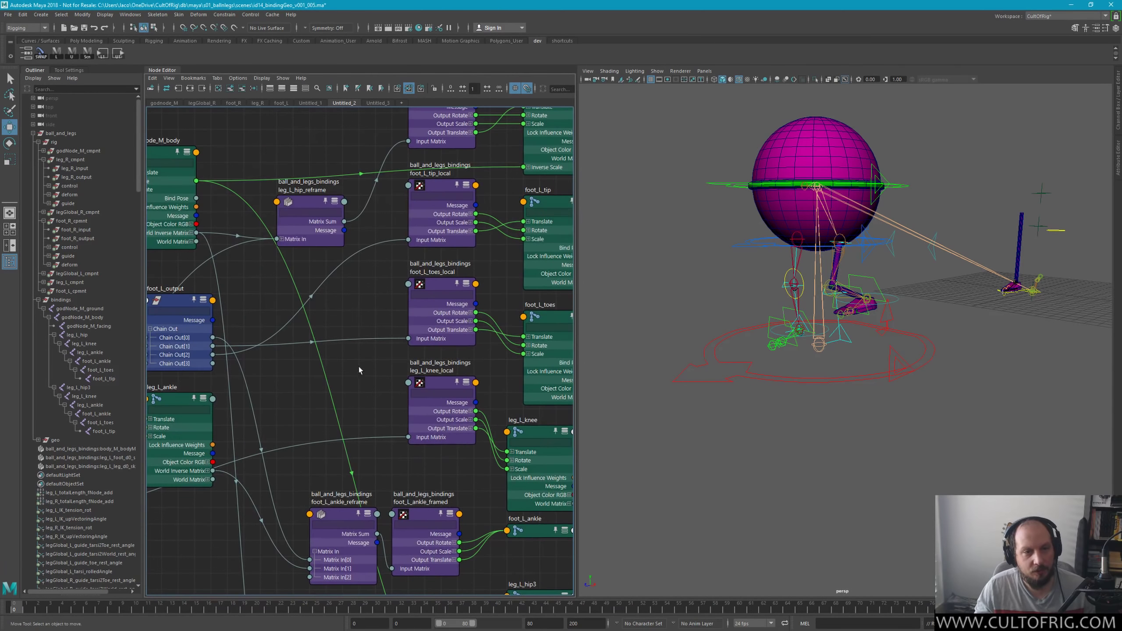
Step: Survey the foot output and local nodes, inspecting the Chain Out[1] wire to foot_L_toes_local
mouse_move(359, 371)
middle_mouse_down("alt")
mouse_move(353, 384)
mouse_move(421, 338)
middle_mouse_up("alt")
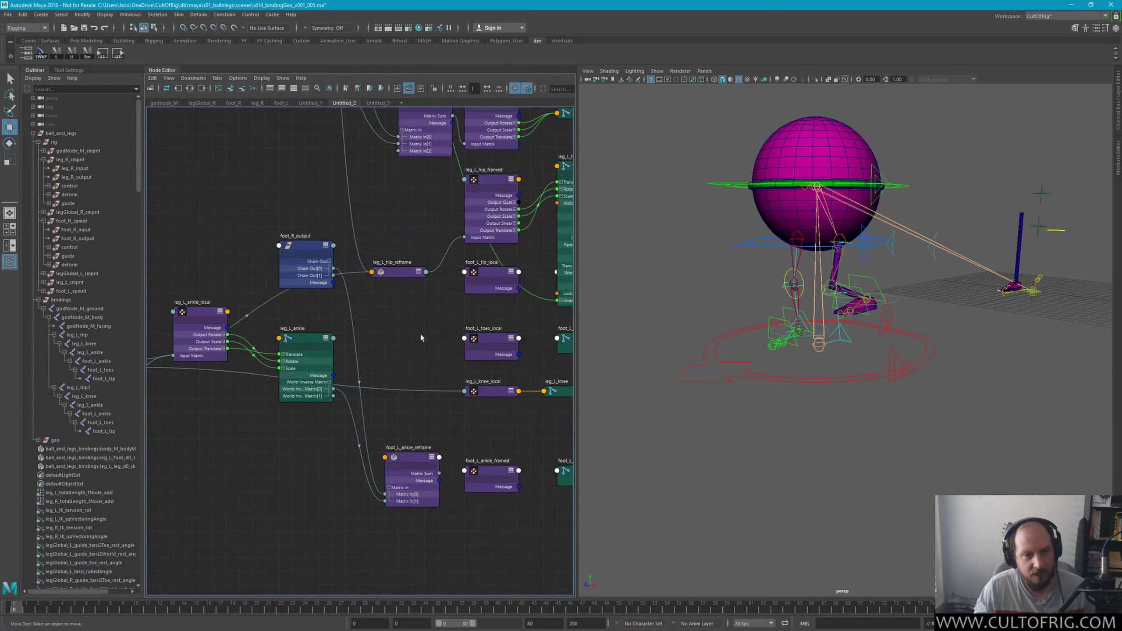
left_click(480, 391)
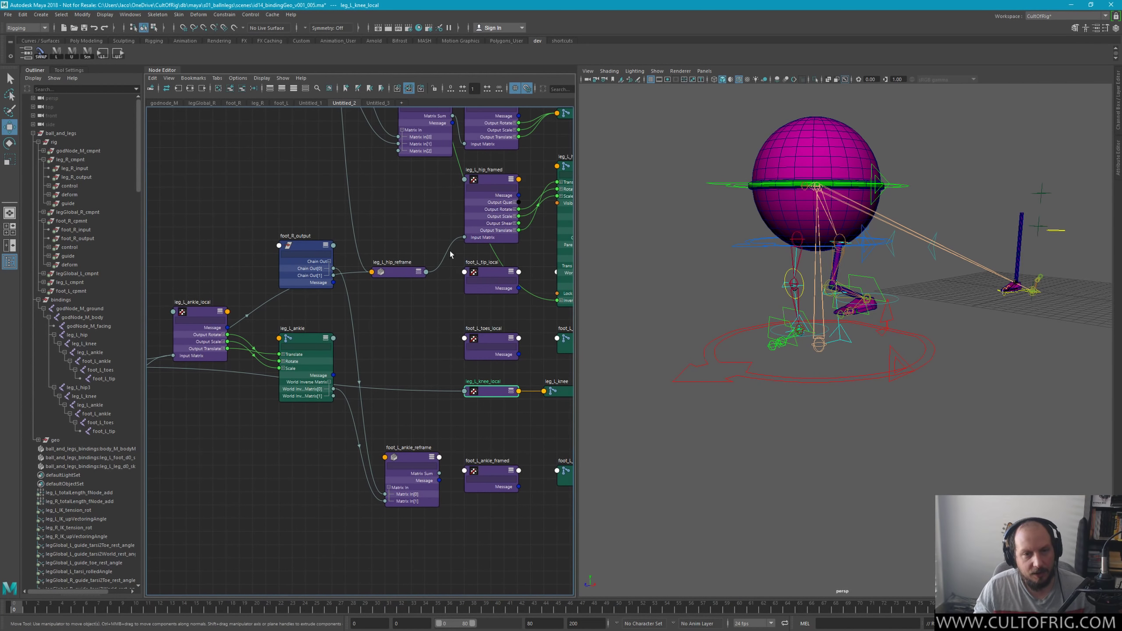
middle_click_drag(336, 278, 334, 360, "alt")
left_click_drag(433, 359, 484, 424)
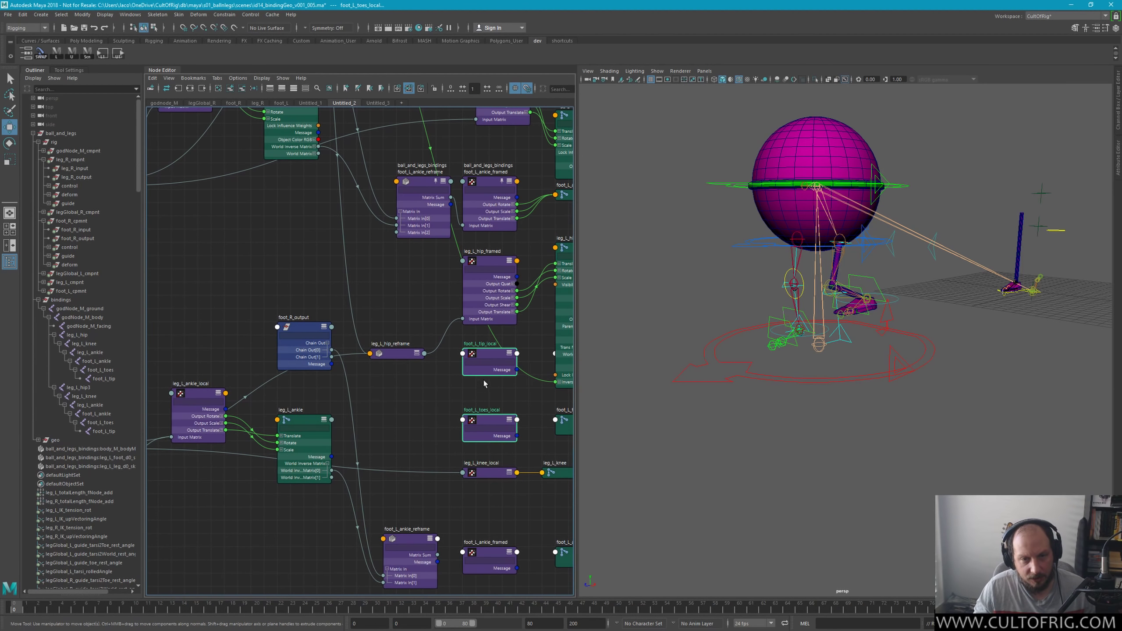
left_click(486, 396)
middle_click_drag(471, 110, 432, 297, "alt")
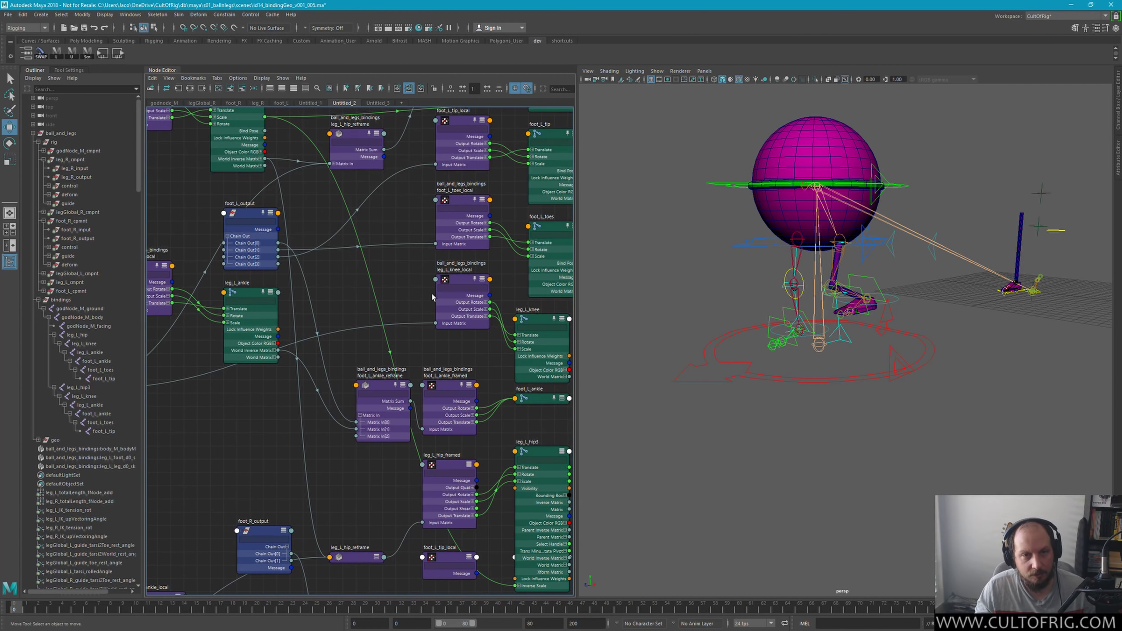
left_click(417, 245)
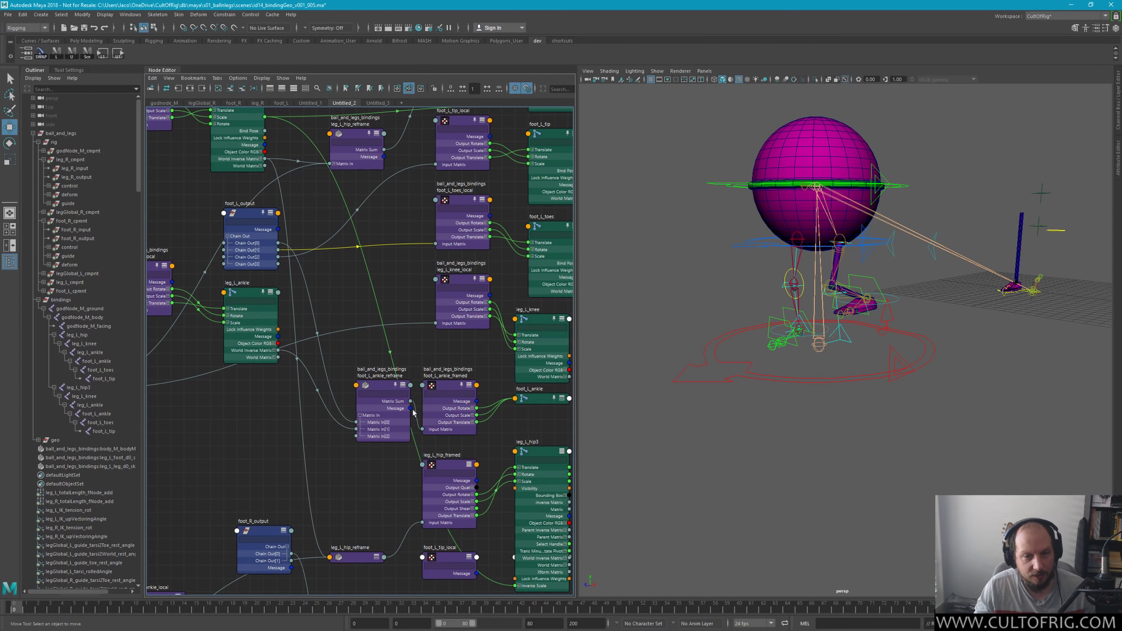
left_click(438, 297)
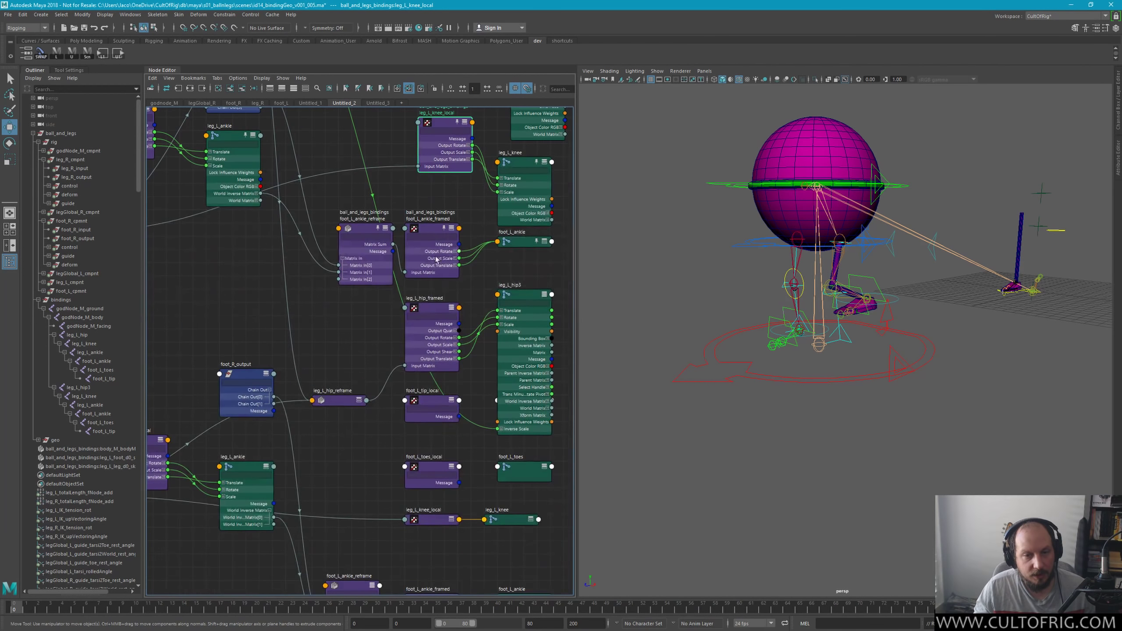
mouse_move(444, 288)
middle_mouse_down()
mouse_move(432, 195)
mouse_move(458, 184)
middle_mouse_up()
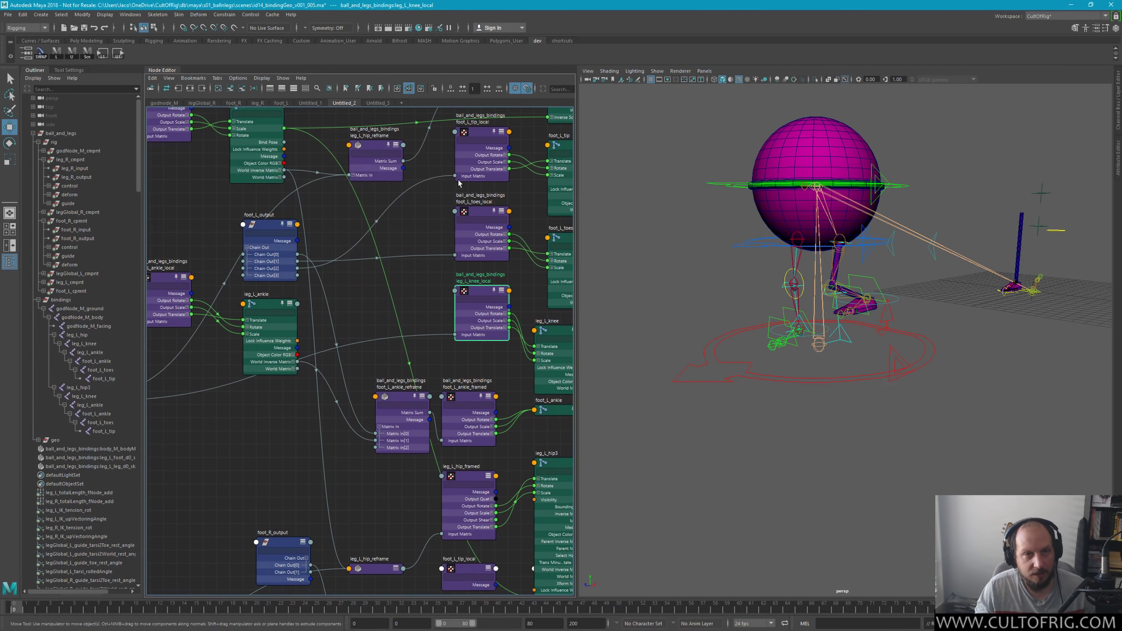
left_click(471, 156)
middle_click_drag(389, 570, 376, 375)
middle_click_drag(459, 498, 478, 402)
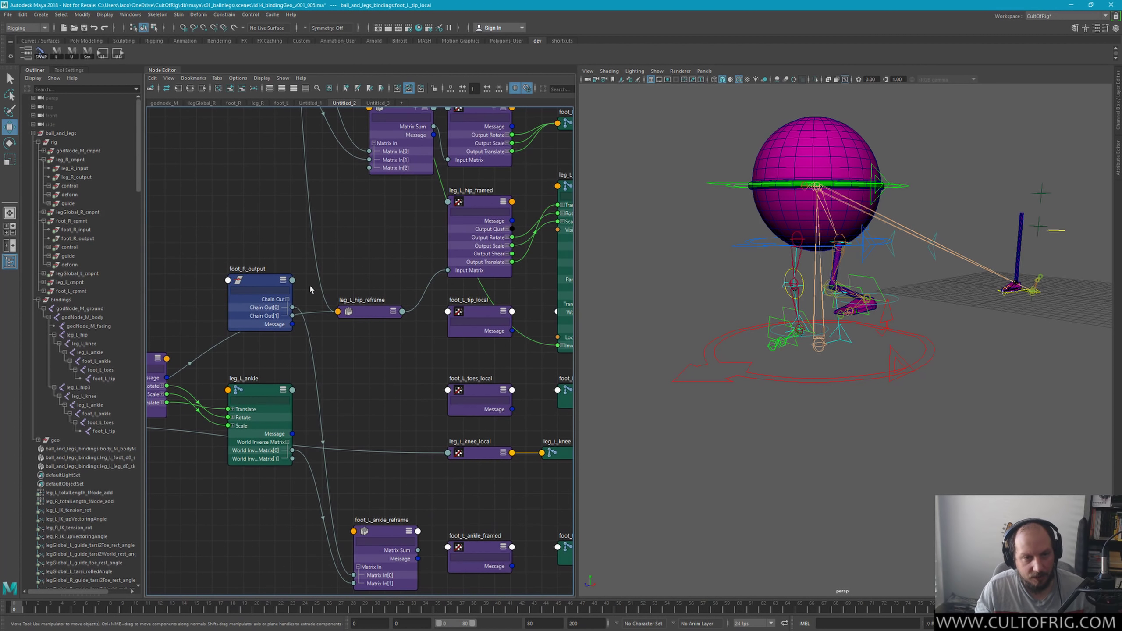
Step: Expand foot_R_output and connect Chain Out[1] to foot_L_toes_local's Input Matrix
left_click(260, 279)
key("3")
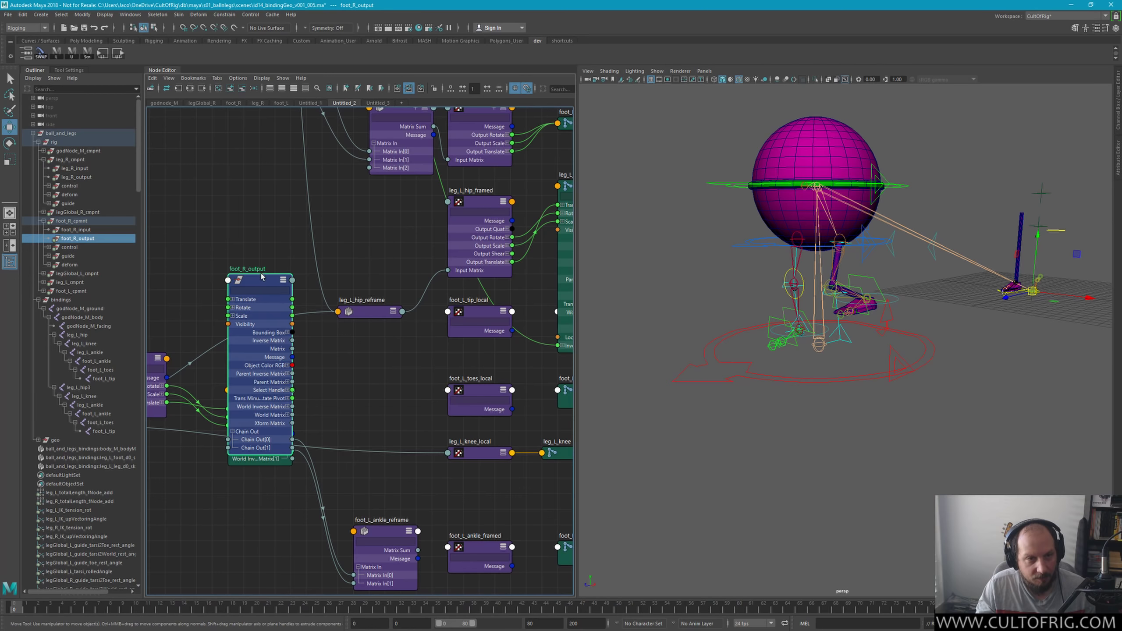
left_click_drag(267, 290, 251, 196)
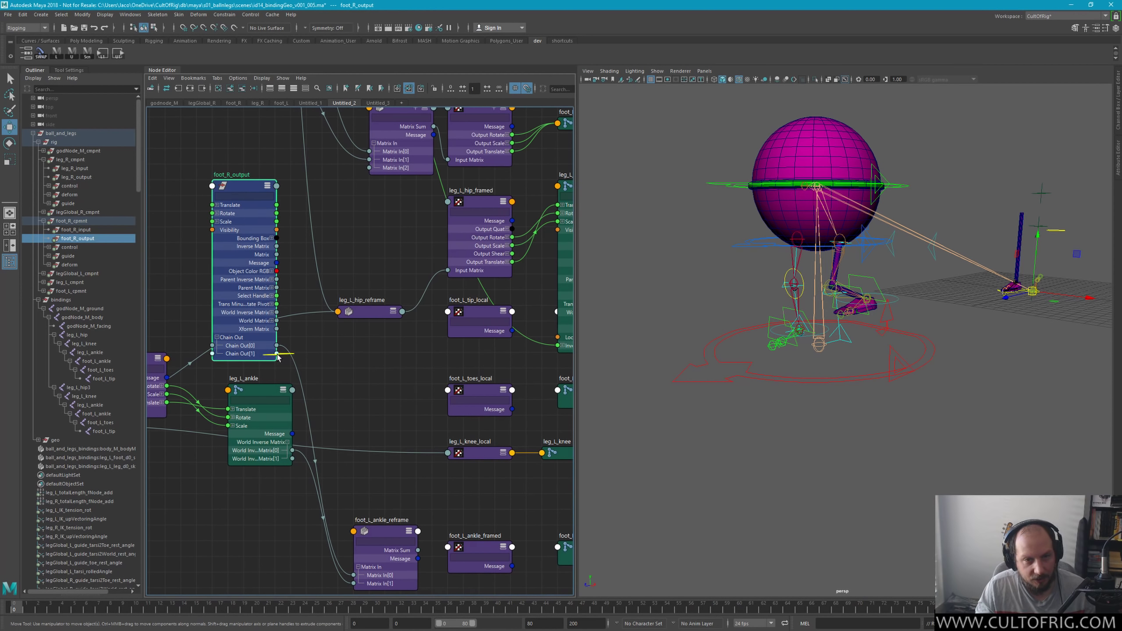
left_click_drag(277, 353, 433, 398)
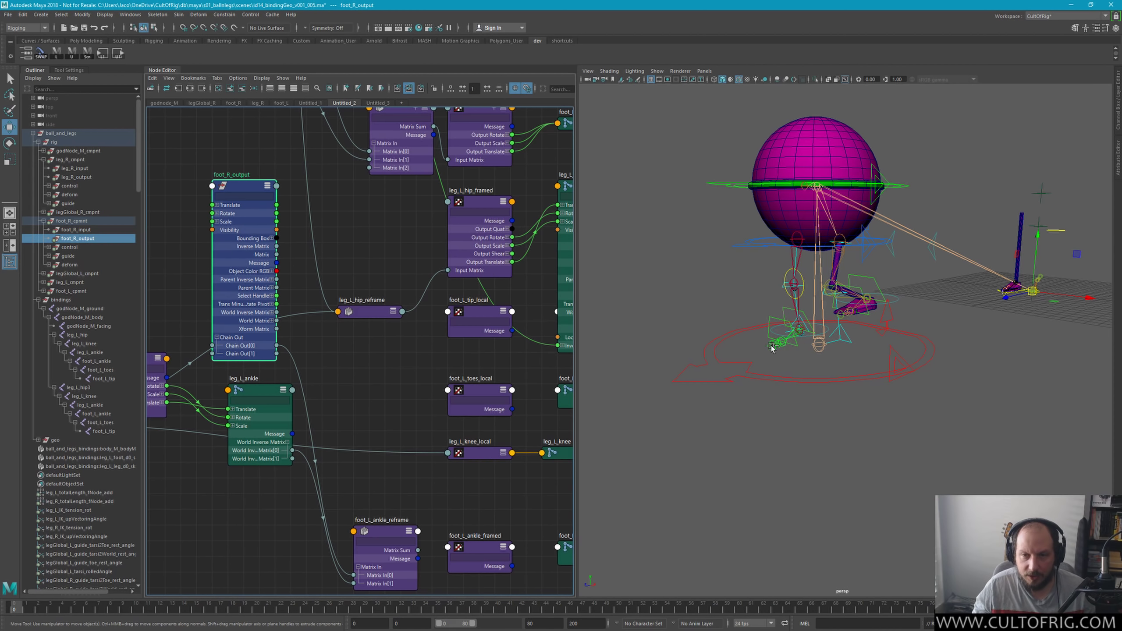
left_click(476, 388)
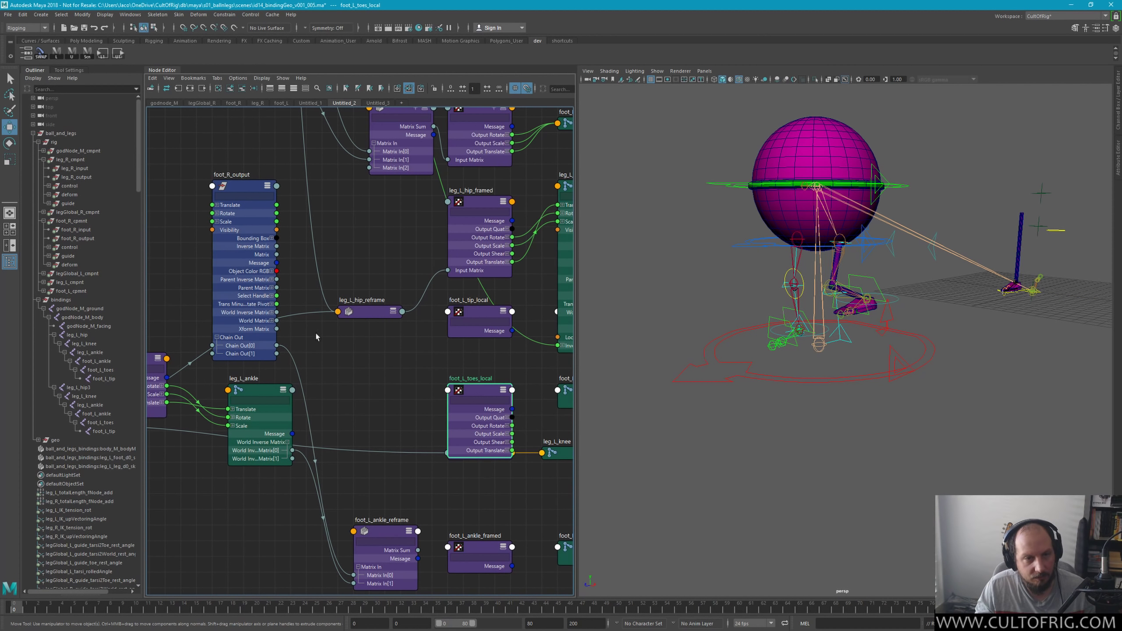
left_click_drag(276, 354, 447, 390)
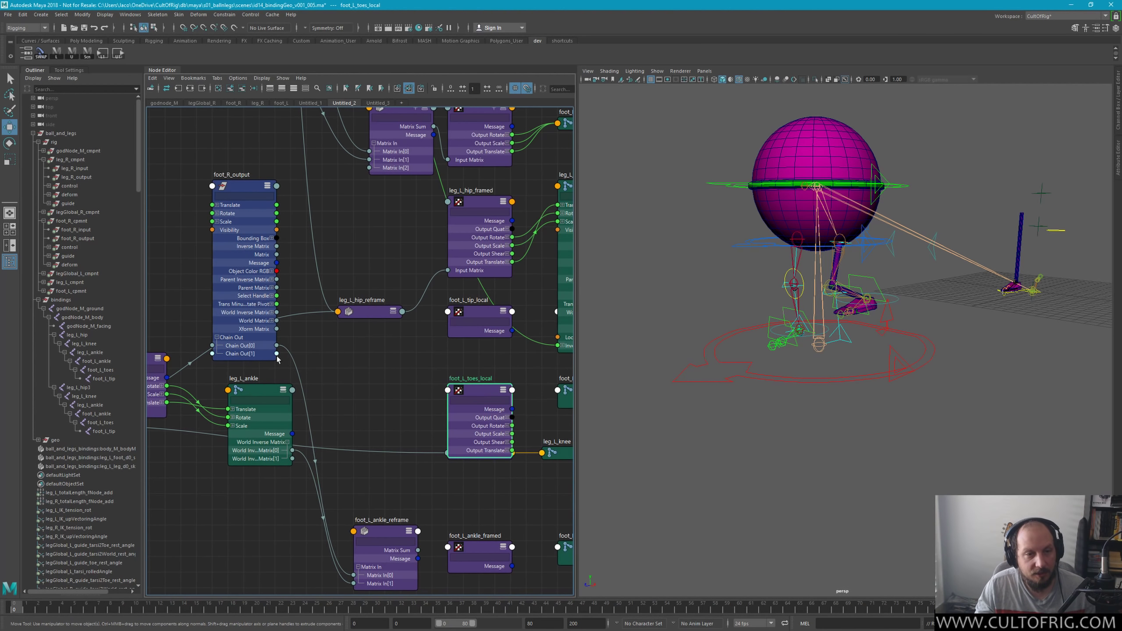
left_click_drag(276, 354, 448, 389)
left_click(473, 398)
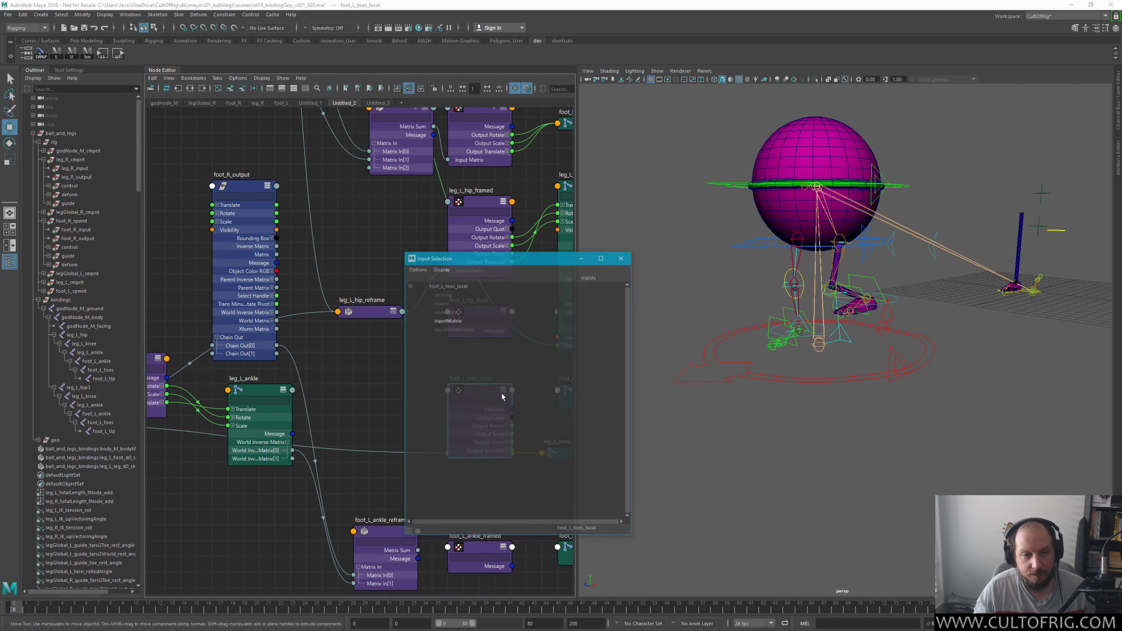
double_click(454, 323)
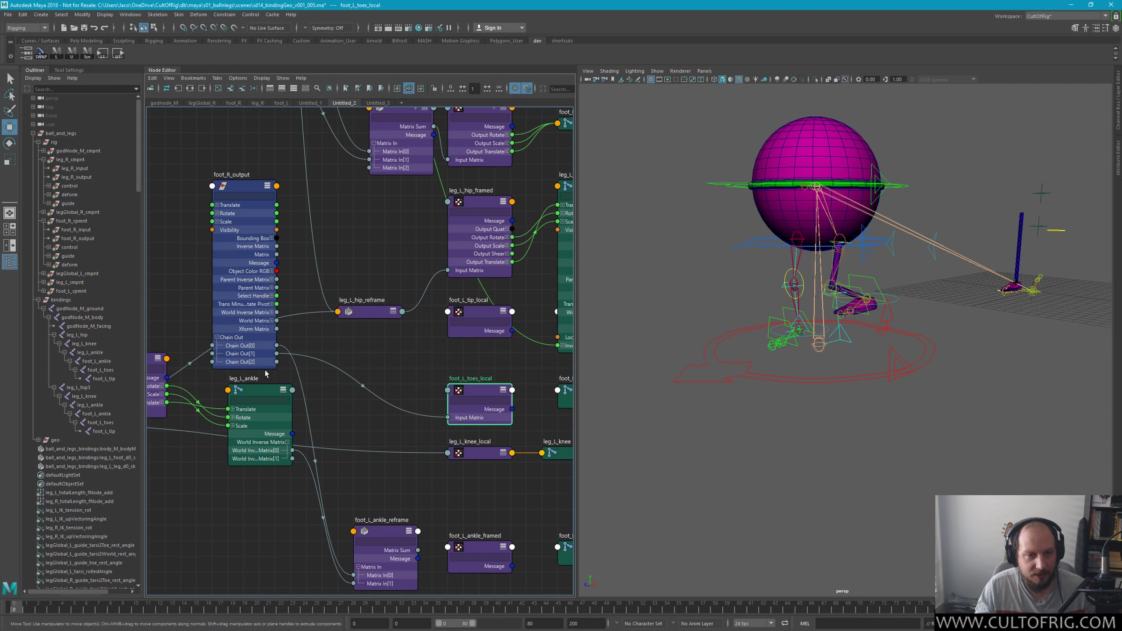
Step: Connect foot_R_output Chain Out[2] to foot_L_tip_local's Input Matrix
left_click_drag(277, 361, 489, 325)
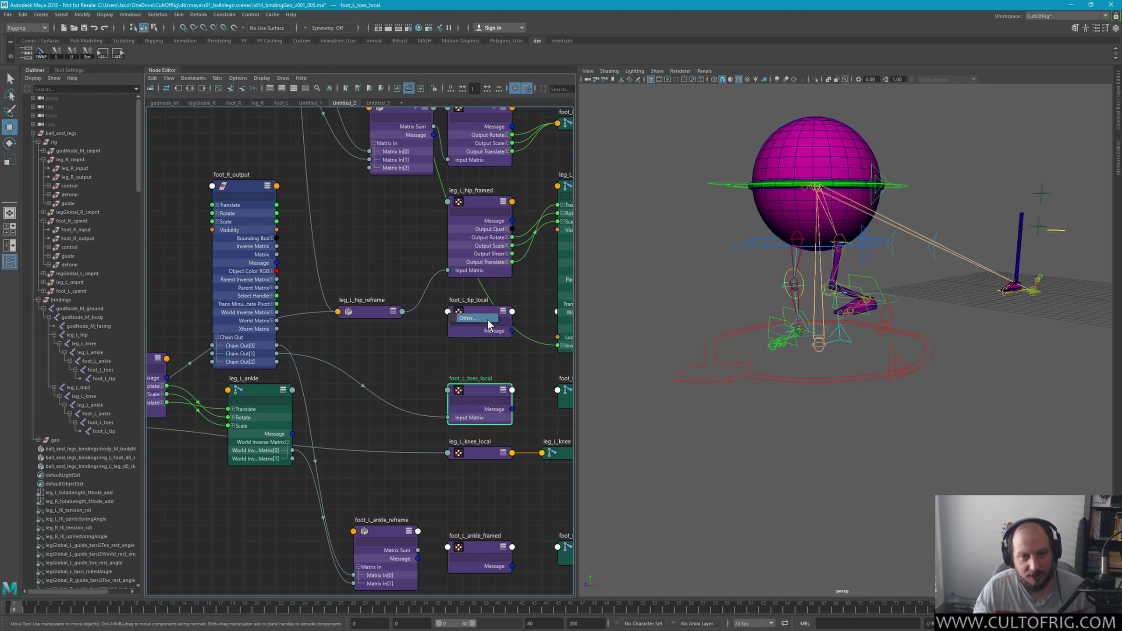
left_click(488, 319)
double_click(459, 322)
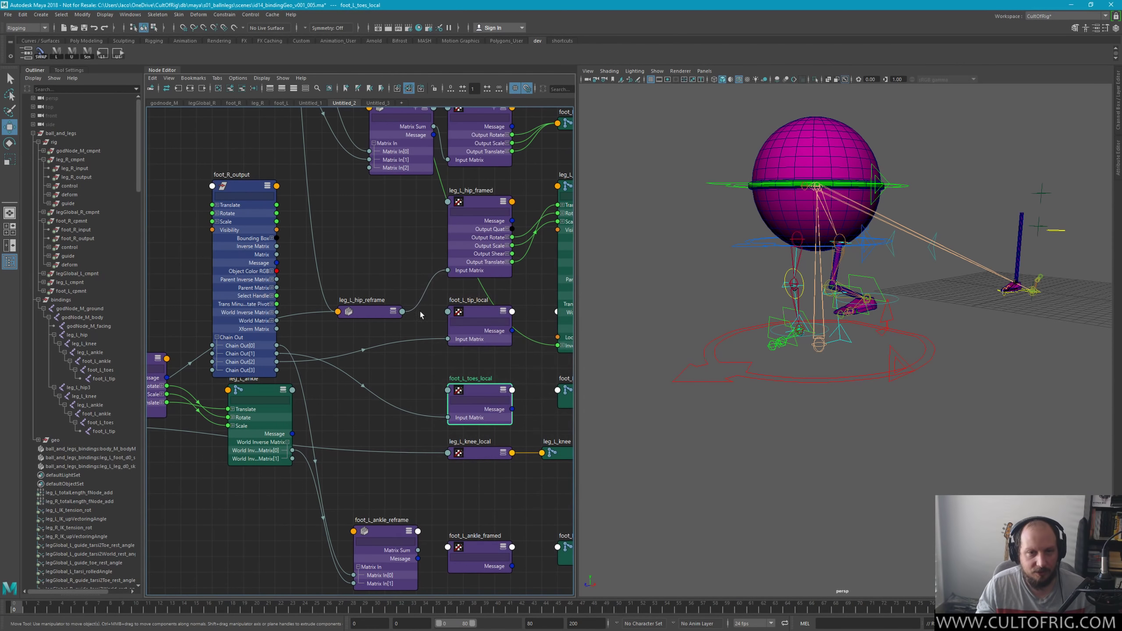
left_click(243, 189)
Step: Collapse foot_R_output and leg_L_hip3 to connected attributes, moving foot_R_output lower
key("2")
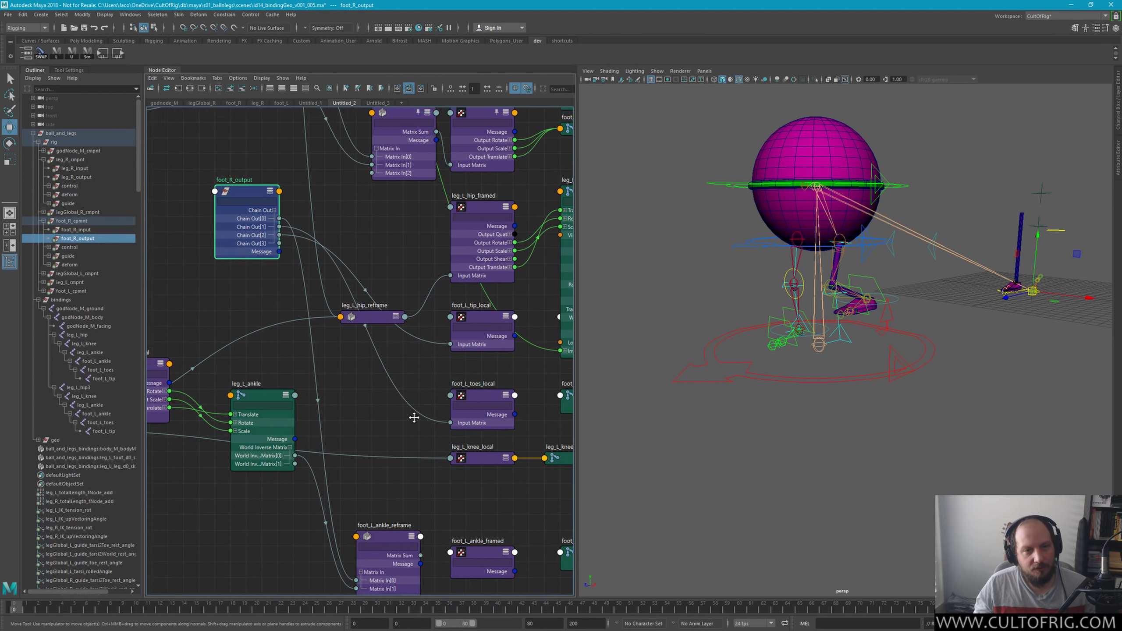
middle_click_drag(243, 188, 254, 257, "alt")
left_click_drag(254, 256, 265, 304)
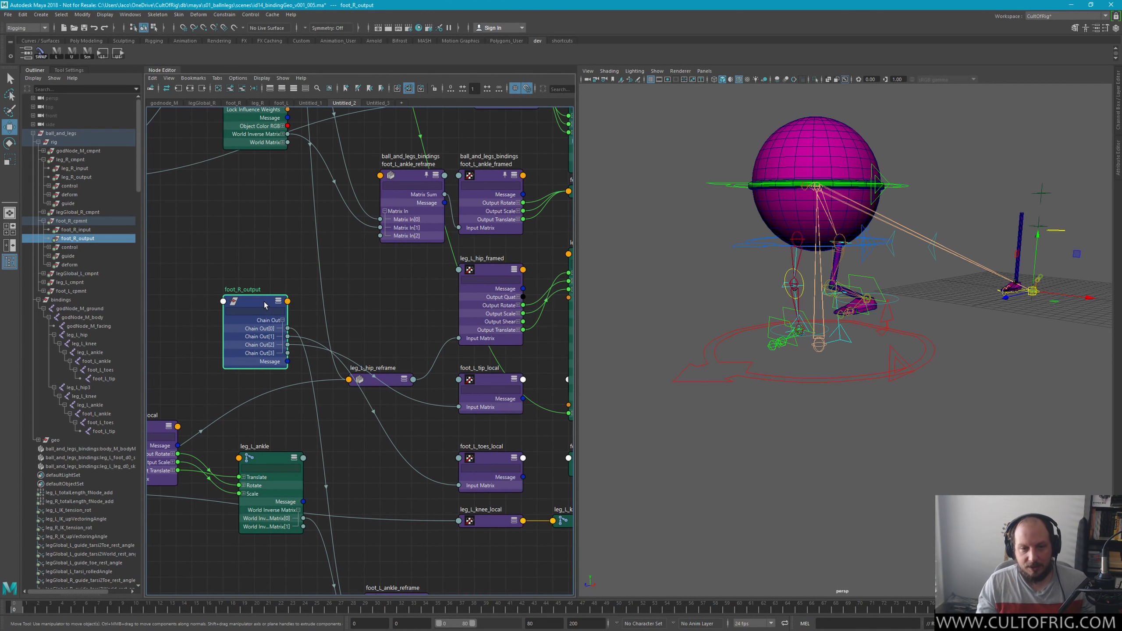
scroll(265, 304, "down", 2)
scroll(379, 424, "down", 1)
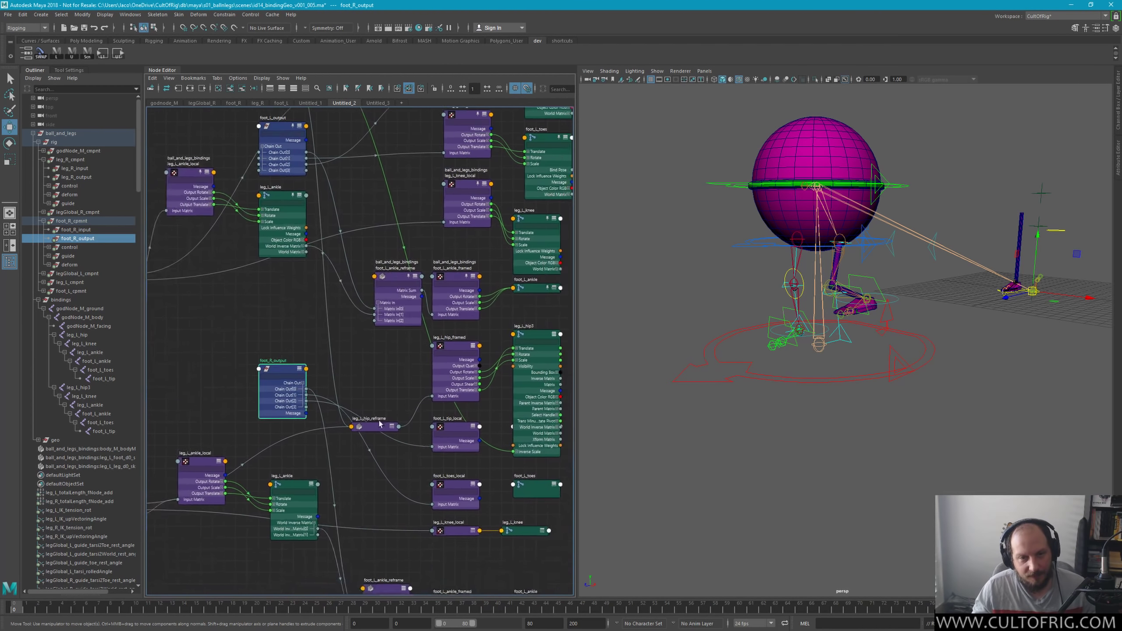
middle_click_drag(379, 423, 325, 416, "alt")
left_click(481, 327)
key("2")
middle_click_drag(551, 422, 551, 362, "alt")
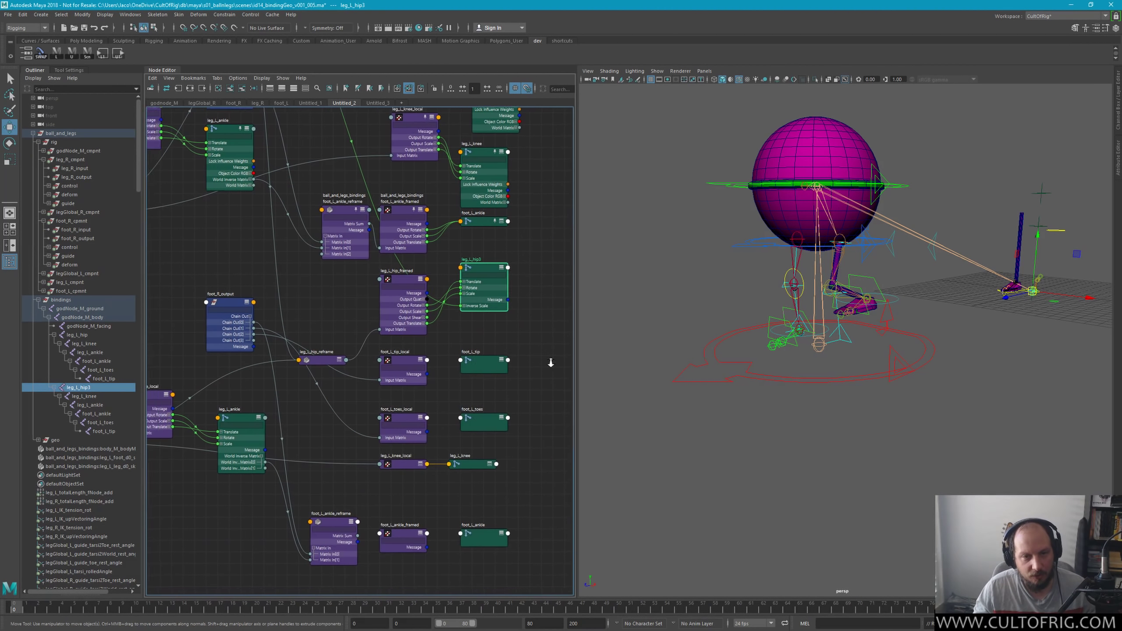
scroll(523, 345, "up", 2)
Step: Wire foot_L_tip_local Output Rotate, Translate and Scale into foot_L_tip, then collapse foot_L_tip
left_click(472, 372)
key("3")
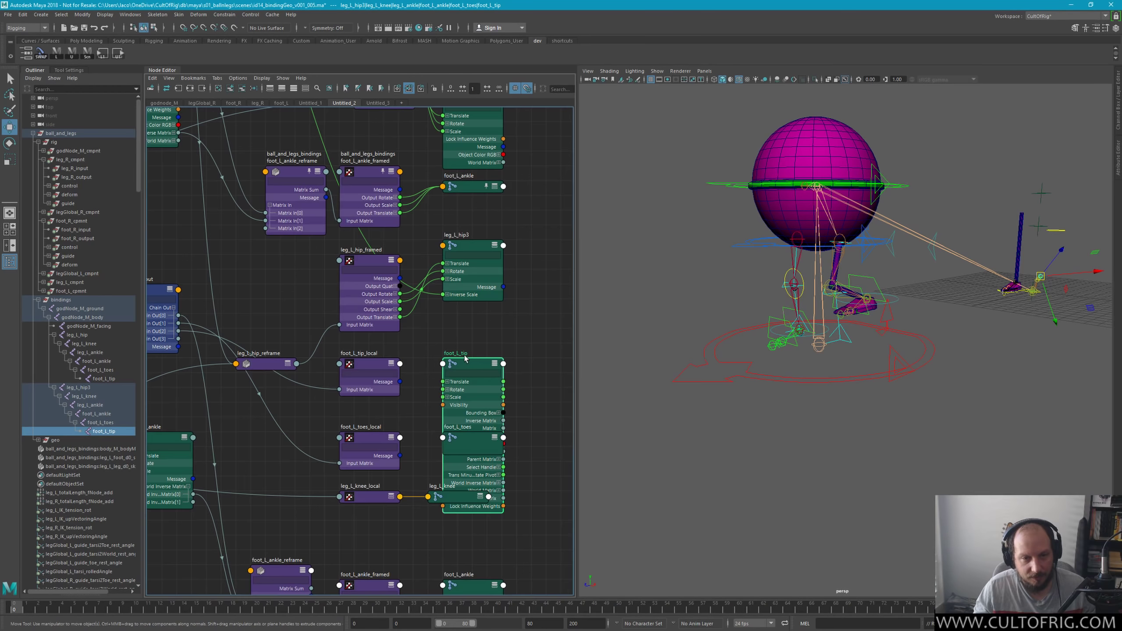
scroll(408, 373, "up", 2)
left_click(320, 403)
key("3")
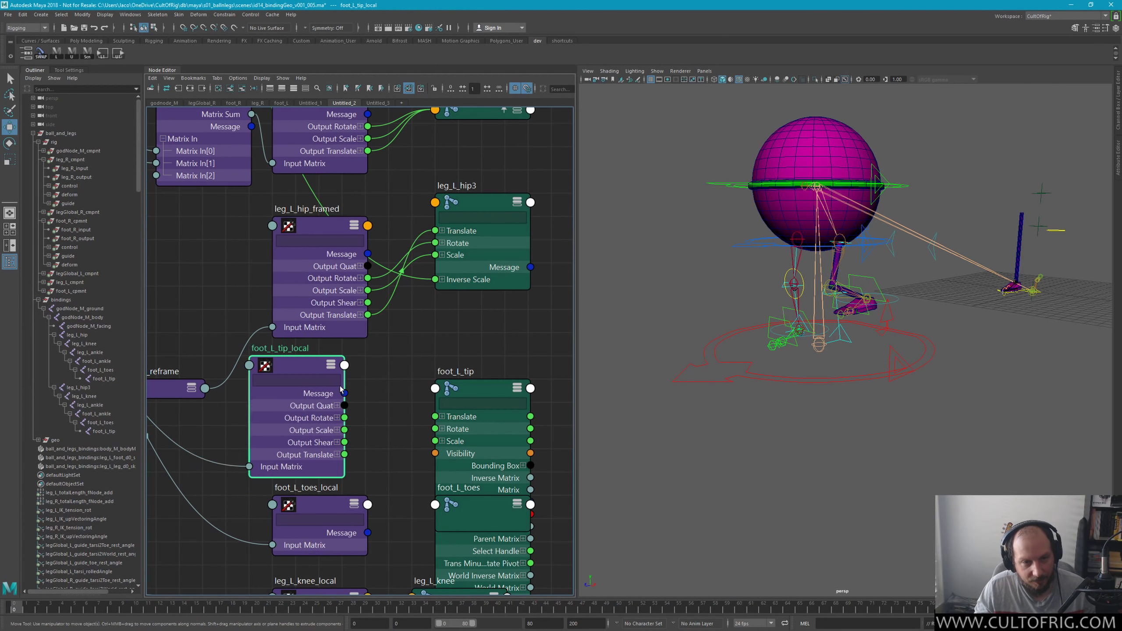
scroll(378, 411, "up", 2)
left_click_drag(362, 425, 458, 441)
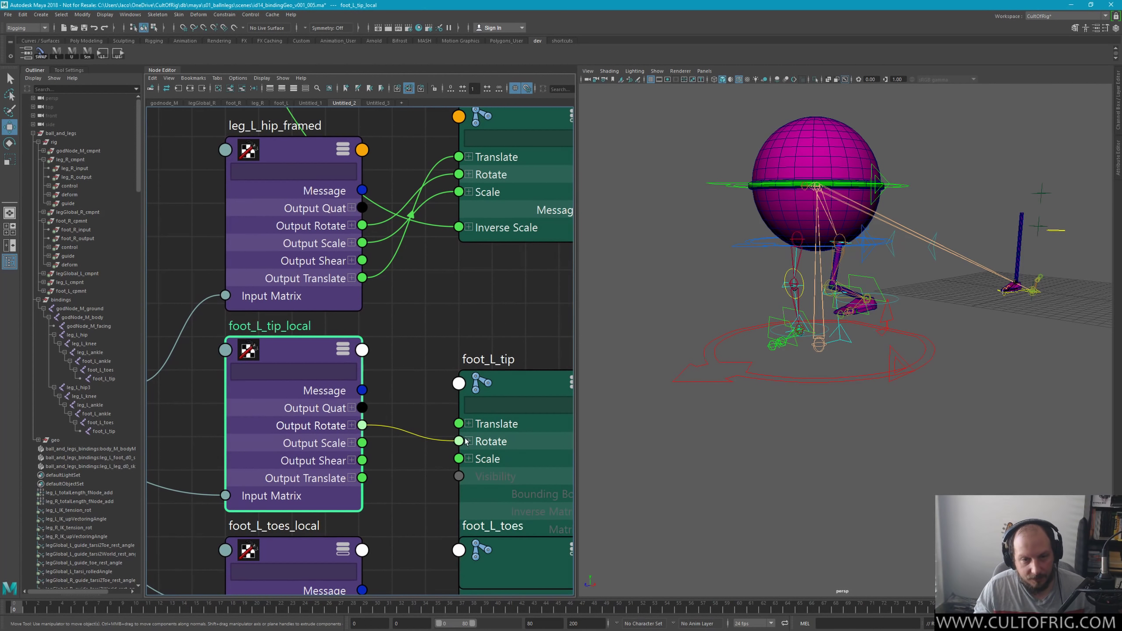
left_click_drag(361, 477, 459, 423)
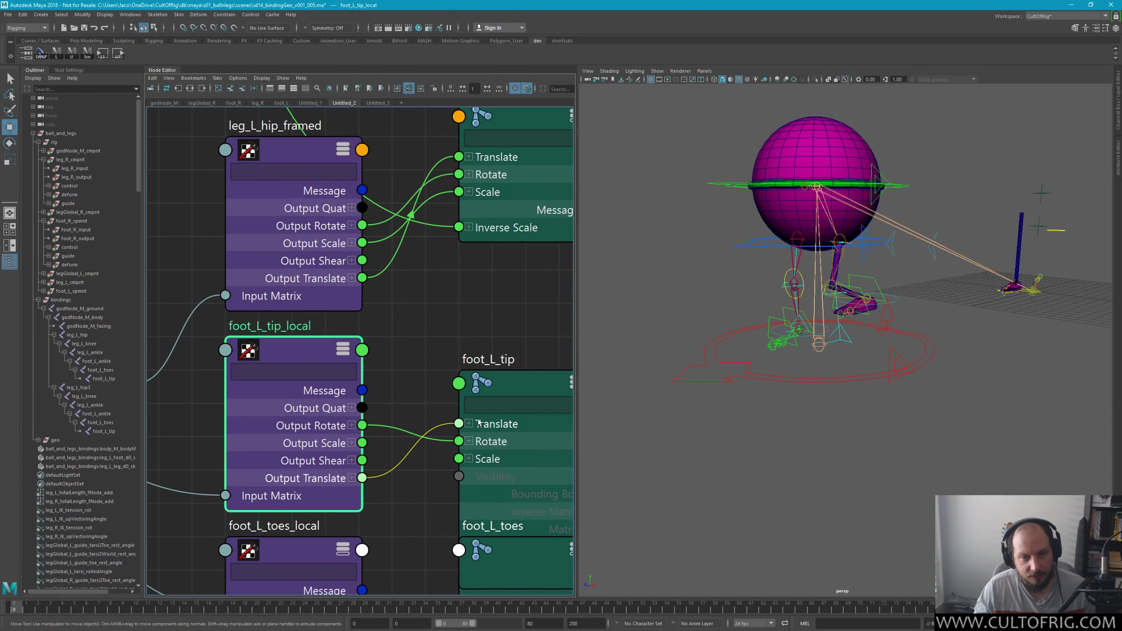
left_click_drag(361, 443, 458, 459)
middle_click_drag(481, 480, 452, 360, "alt")
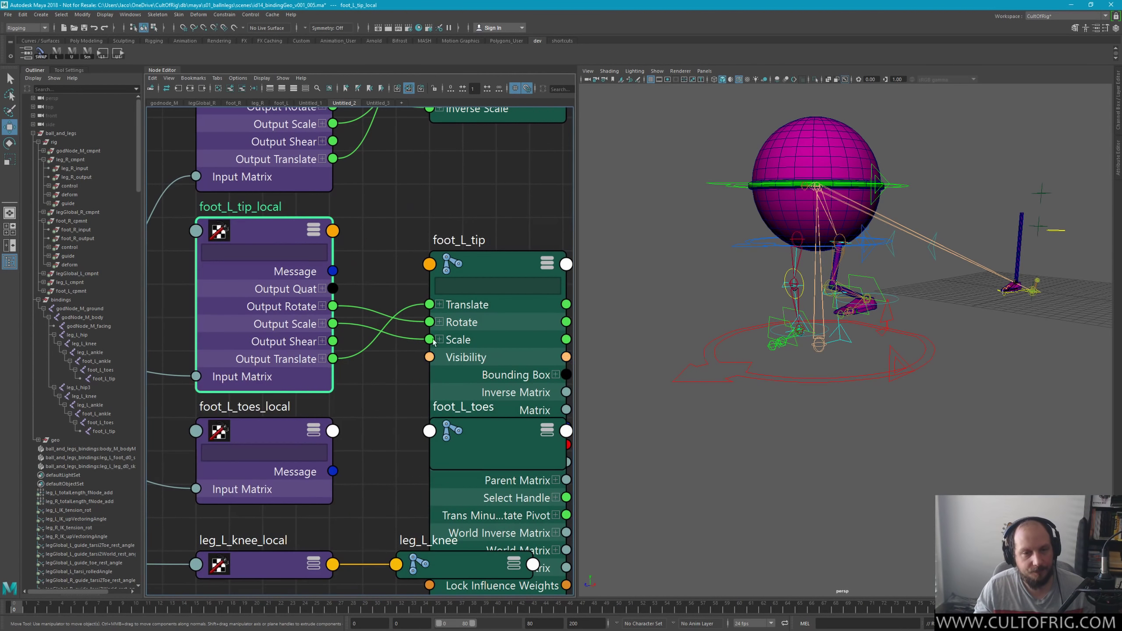
left_click(498, 324)
key("2")
Step: Wire foot_L_toes_local Output Rotate, Scale and Translate into foot_L_toes and collapse both nodes
left_click(503, 441)
key("3")
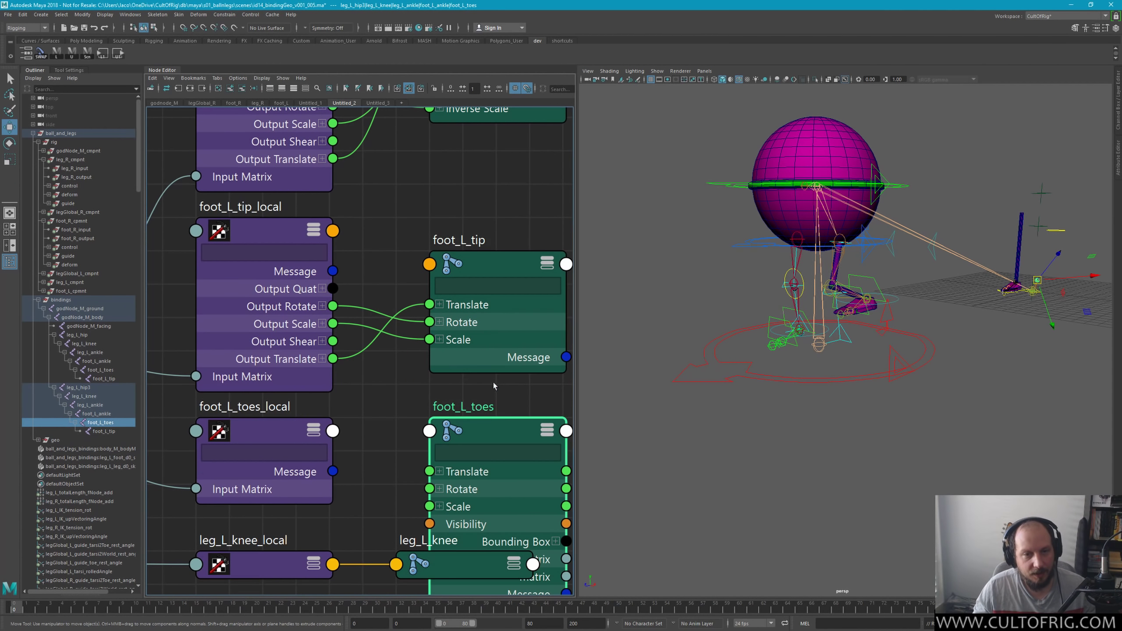
middle_click_drag(362, 476, 354, 326, "alt")
left_click(321, 329)
key("3")
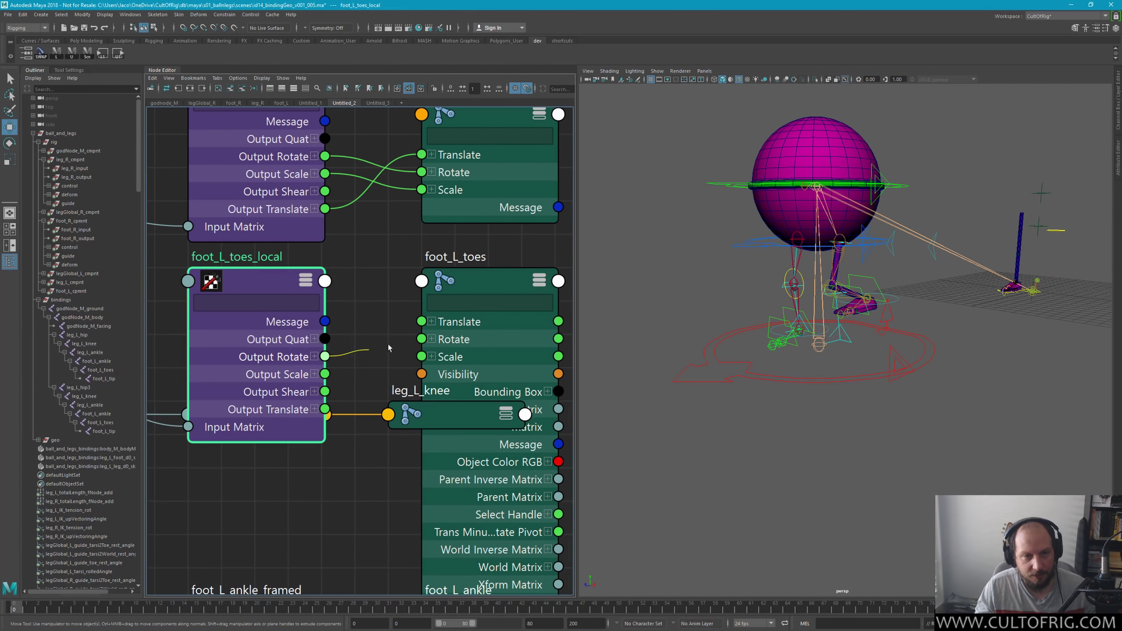
left_click_drag(325, 357, 422, 339)
left_click_drag(325, 374, 422, 356)
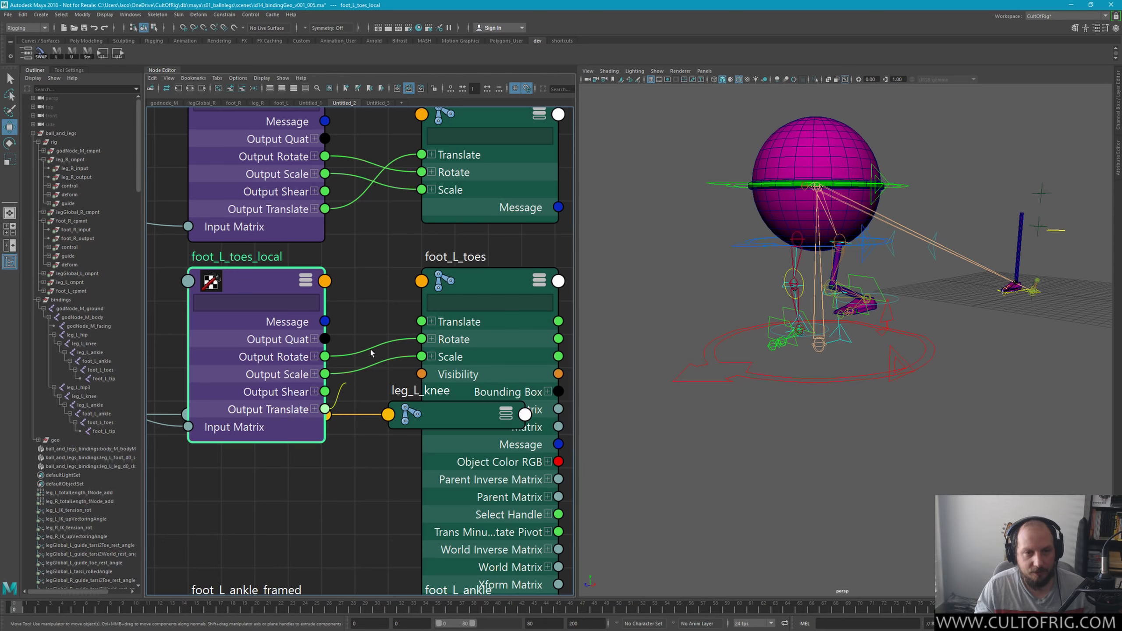
left_click_drag(325, 409, 422, 321)
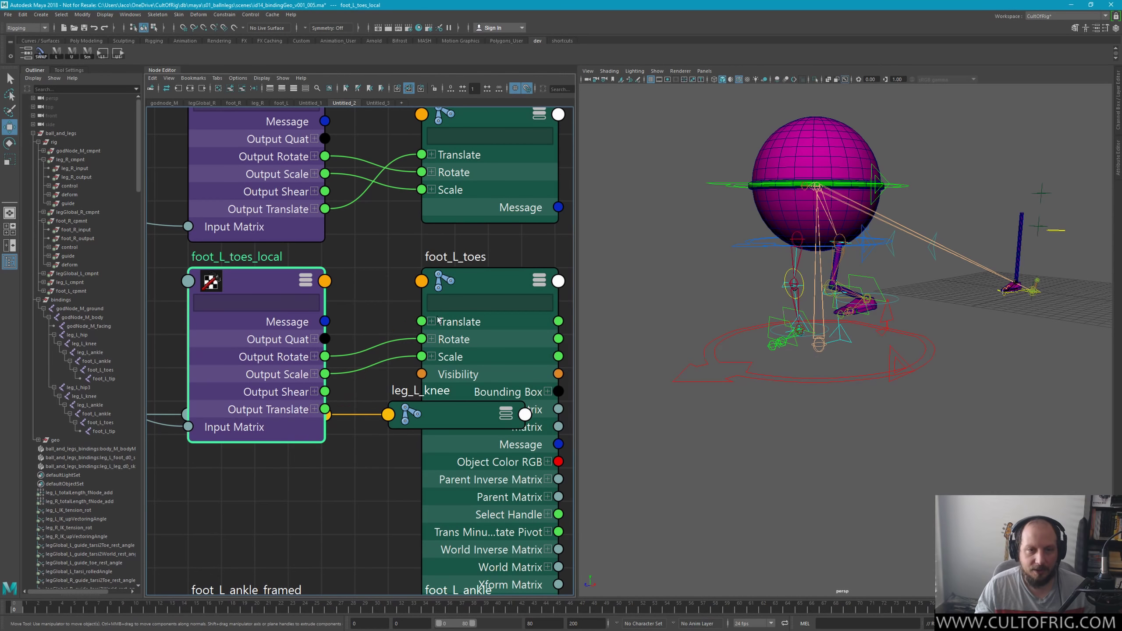
left_click(513, 276, "shift")
key("1")
middle_click_drag(490, 285, 498, 386)
Step: Collapse foot_L_tip_local and foot_L_tip and align them in one row
scroll(441, 363, "down", 4)
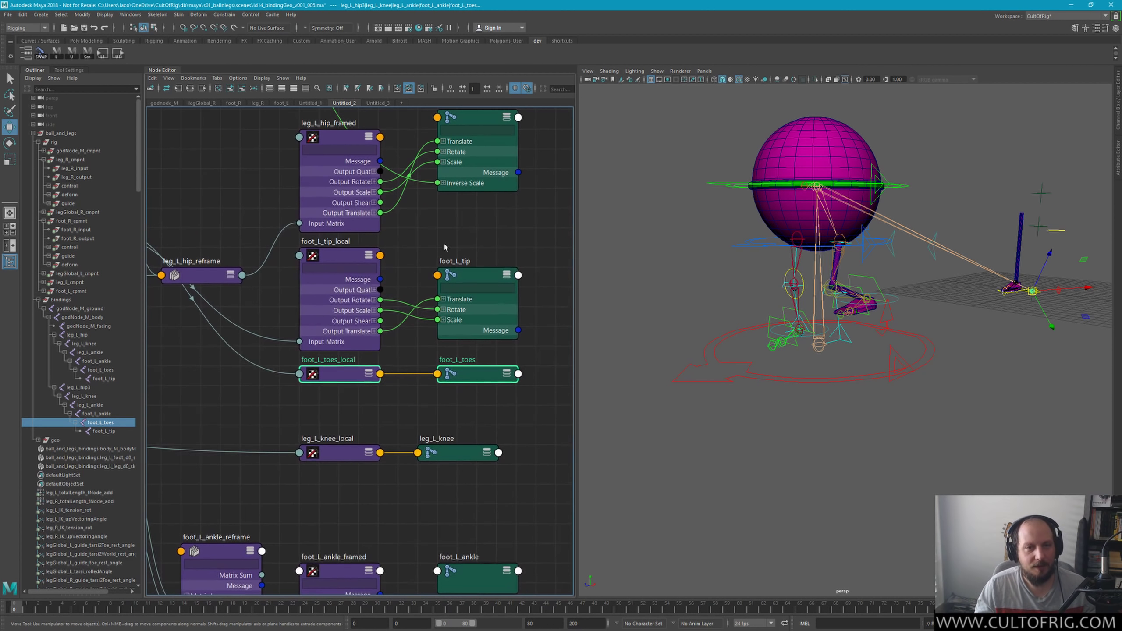
left_click_drag(495, 265, 362, 309)
key("1")
middle_click_drag(452, 209, 474, 294)
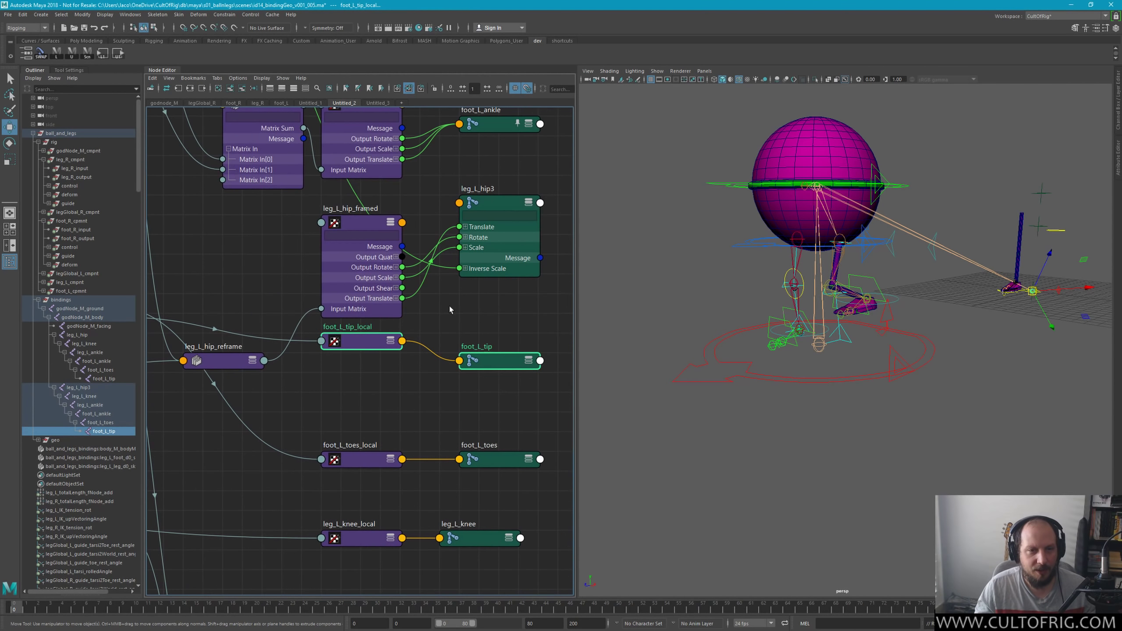
left_click(380, 350)
left_click_drag(380, 350, 389, 384)
Step: Collapse and align the hip pair above the tip row, and place leg_L_knee beside leg_L_knee_local
left_click(360, 234)
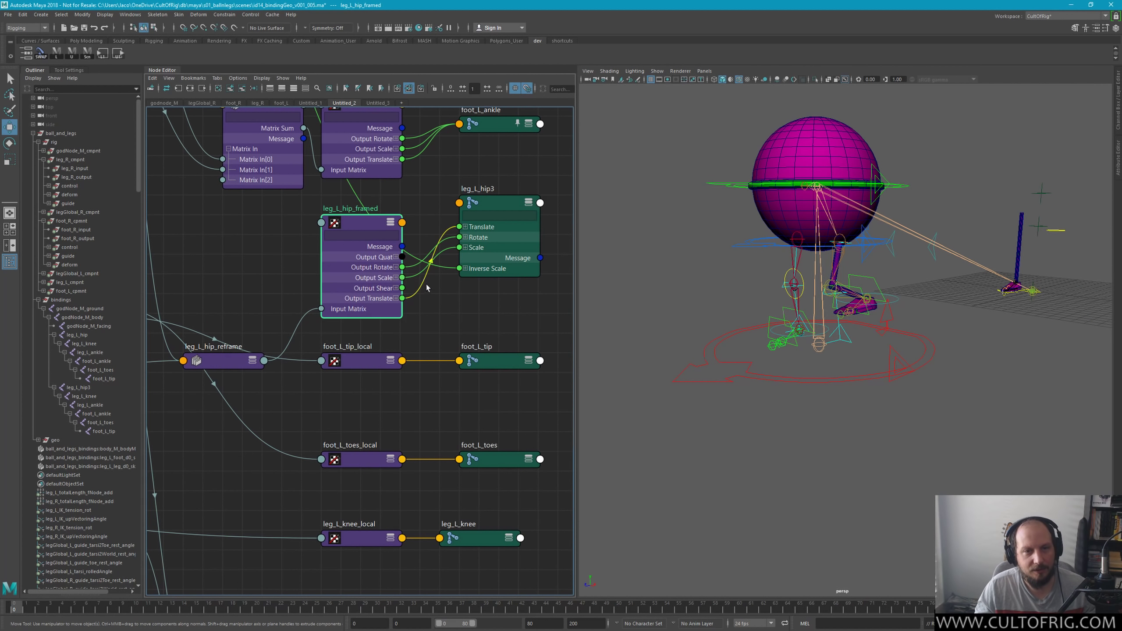
key("1")
left_click(507, 216)
key("1")
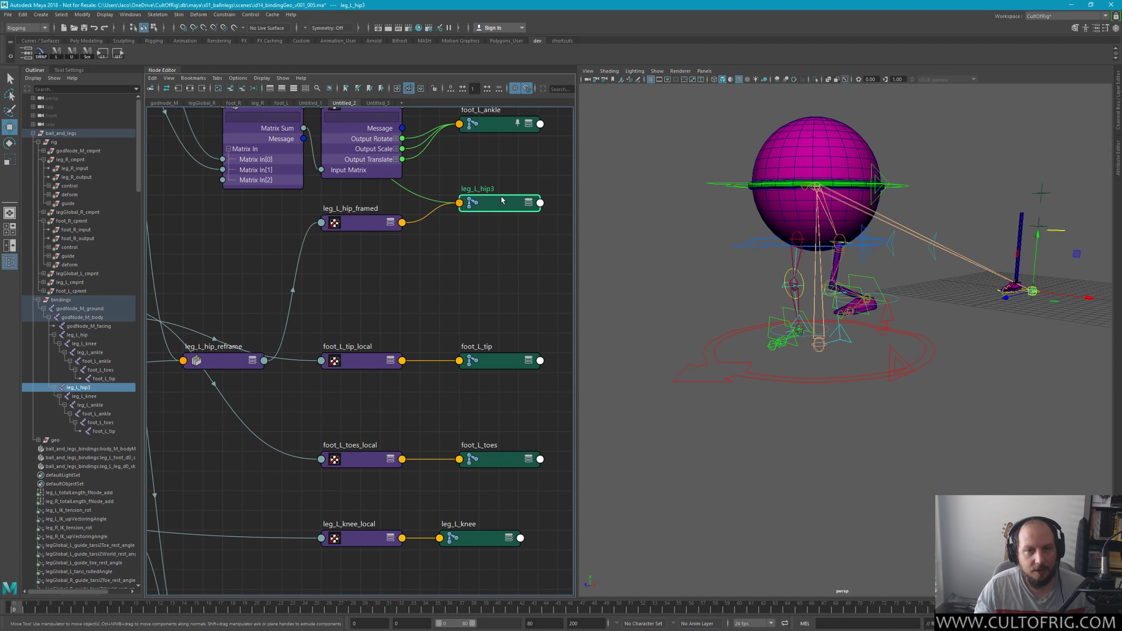
left_click_drag(501, 201, 506, 222)
mouse_move(288, 208)
left_mouse_down()
mouse_move(496, 223)
mouse_move(503, 286)
left_mouse_up()
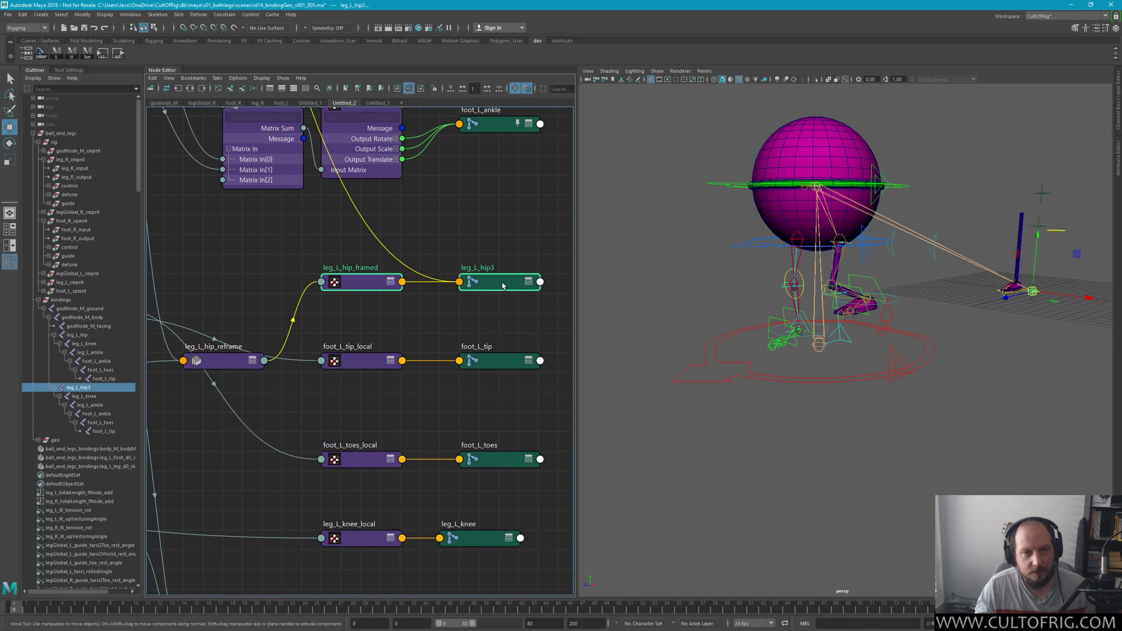
middle_click_drag(482, 544, 387, 458)
left_click(386, 458)
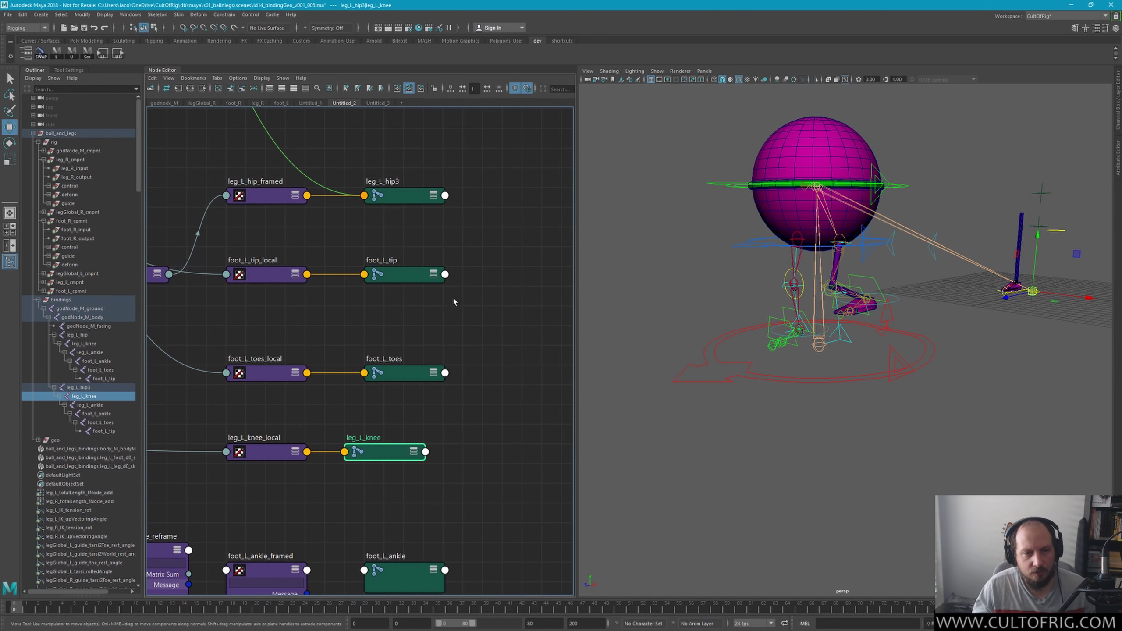
mouse_move(386, 460)
left_mouse_down()
mouse_move(407, 440)
mouse_move(407, 451)
left_mouse_up()
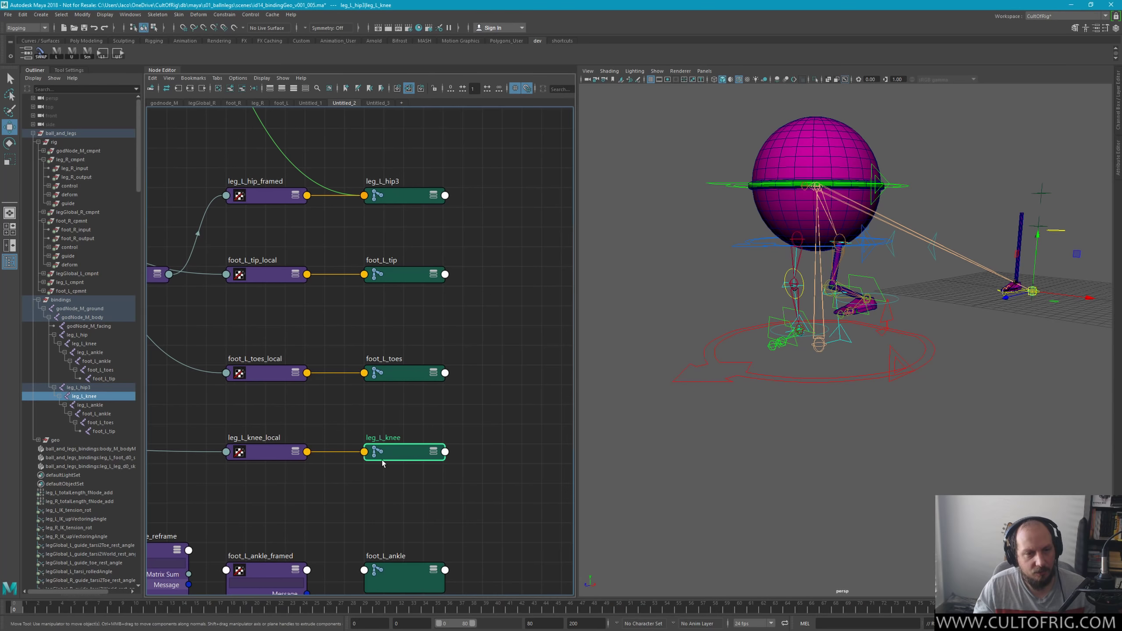
Step: Rename the leg_L_hip3 joint to leg_R_hip in the Outliner and frame the network
left_click(95, 389)
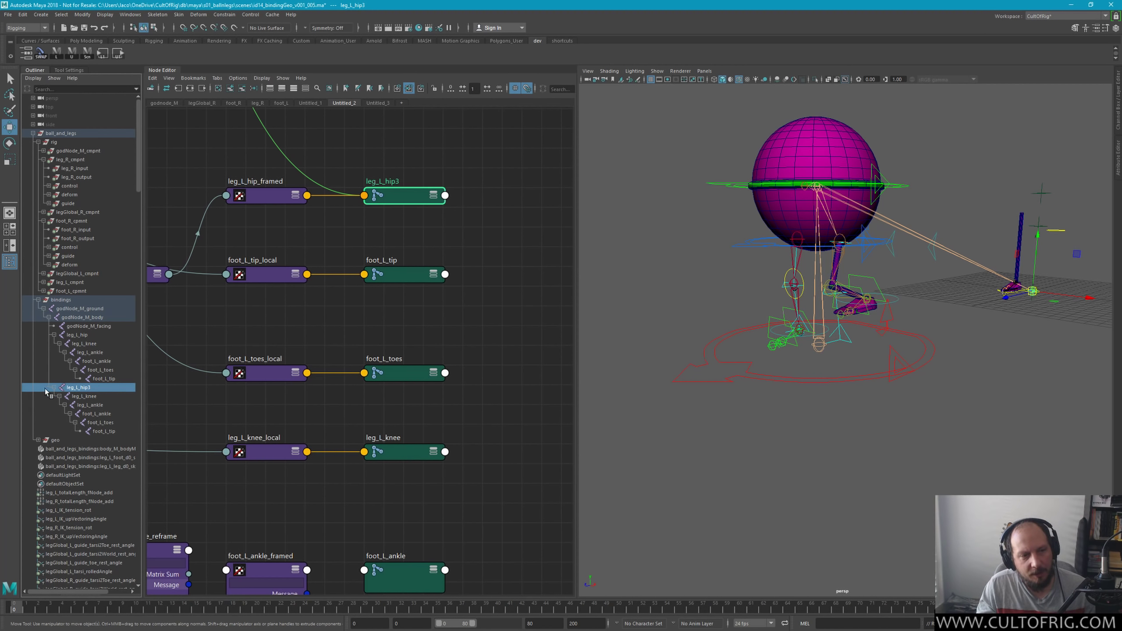
double_click(94, 388)
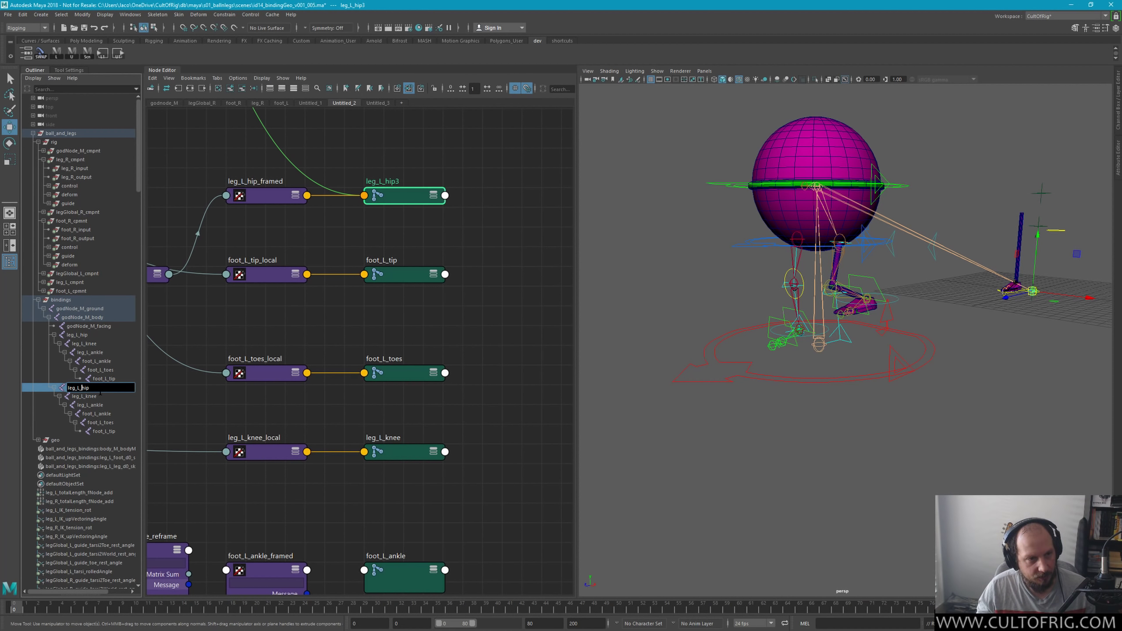
key("BackSpace")
type("R")
key("Return")
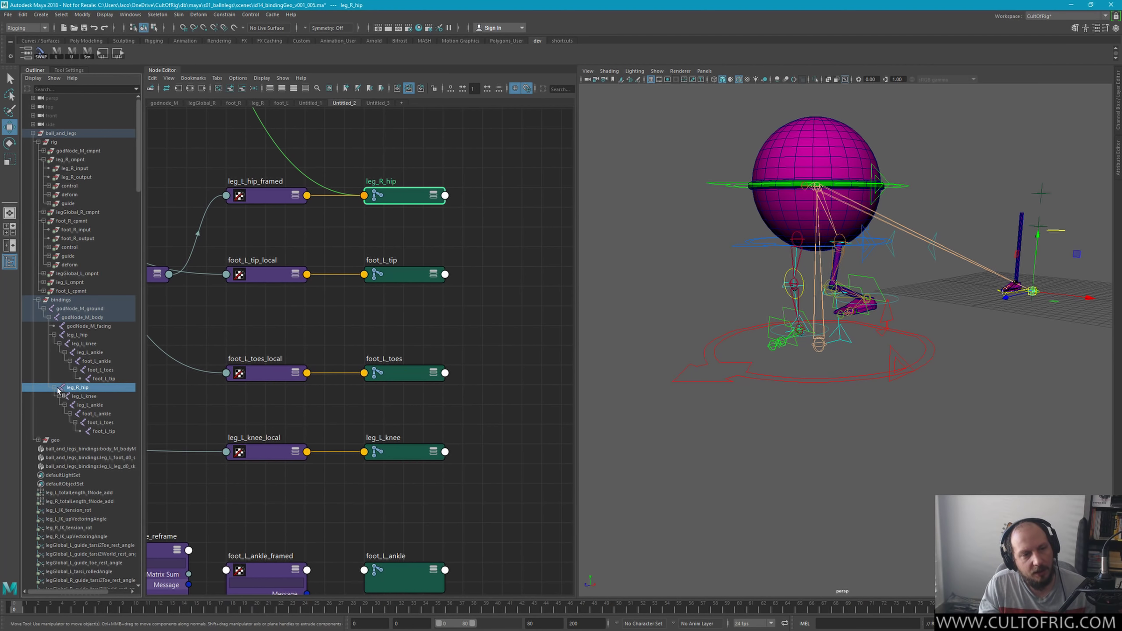
key("a")
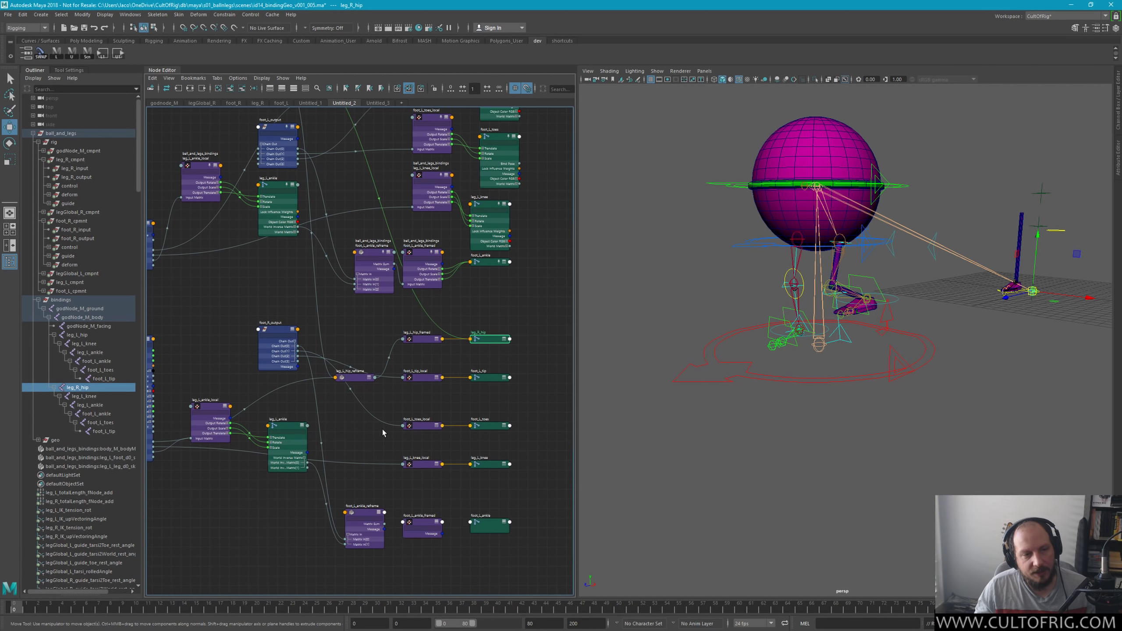
Step: In the Node Editor, select leg_L_ankle_local and the lower-right group of joint nodes
middle_click_drag(380, 423, 419, 402, "alt")
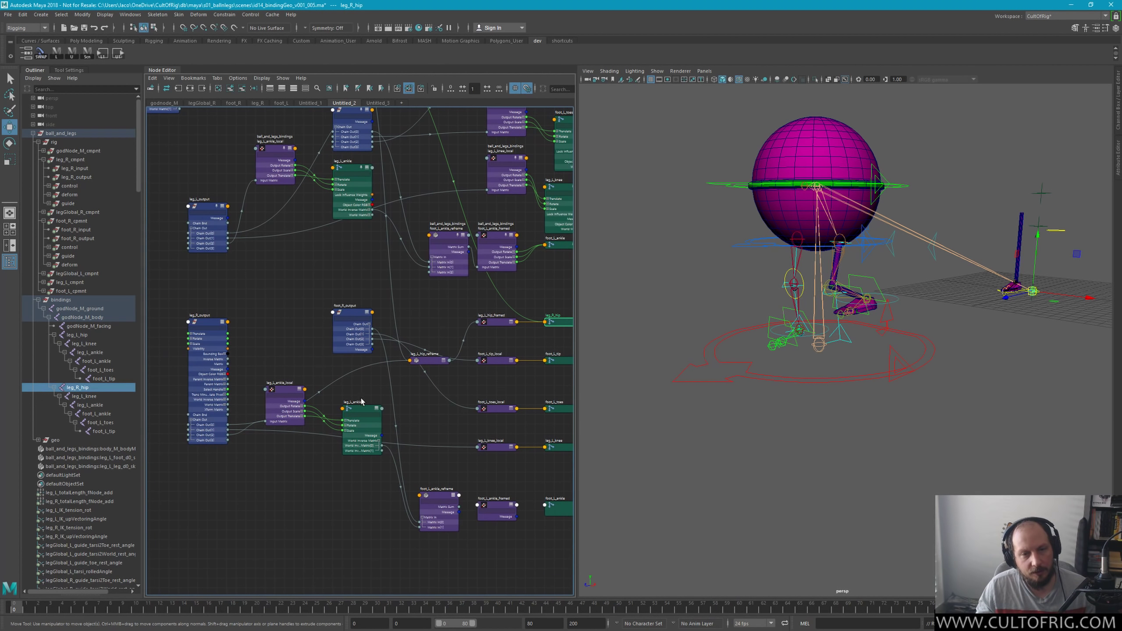
scroll(361, 401, "down", 3)
left_click(306, 403)
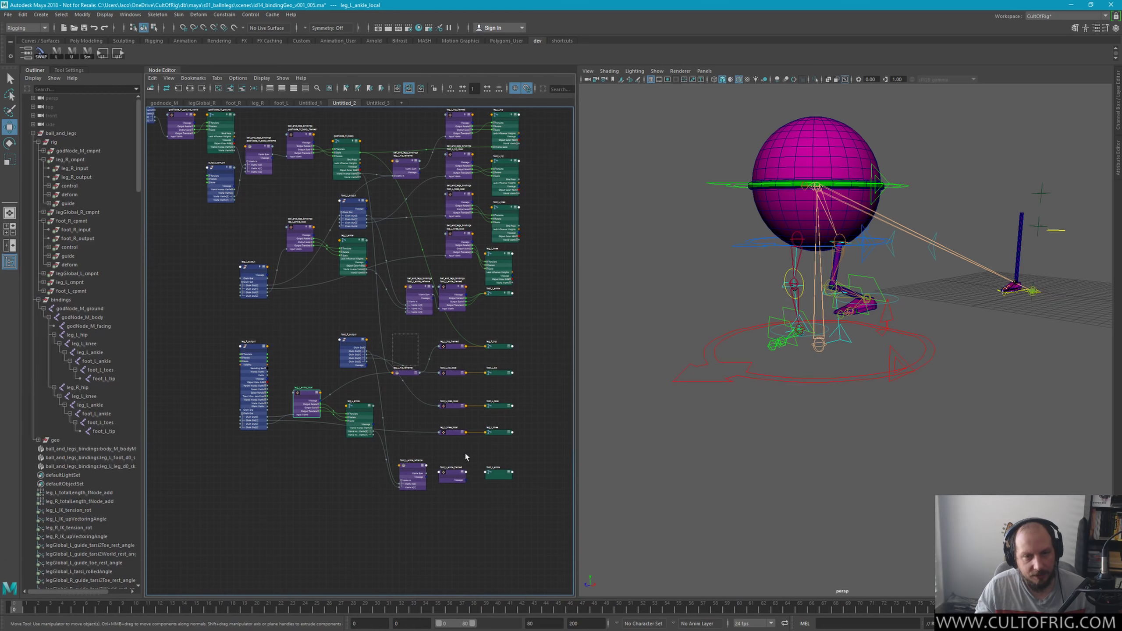
left_click_drag(467, 455, 495, 492)
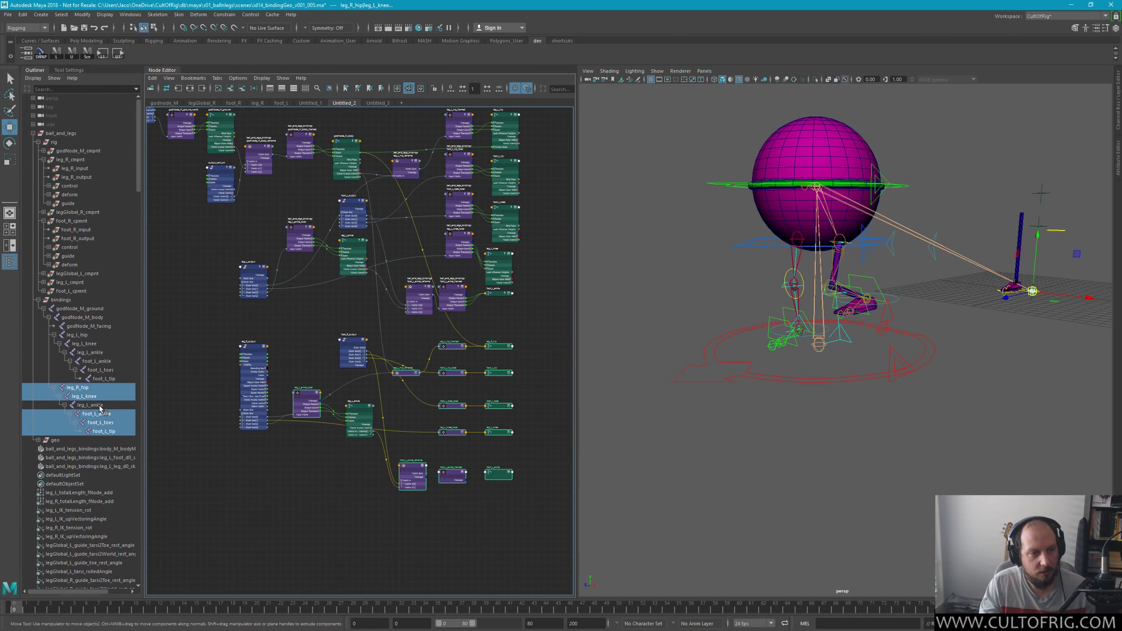
Step: Select the knee through foot tip joints under leg_R_hip in the Outliner, then save the scene
left_click(91, 405, "ctrl")
left_click(77, 387, "ctrl")
scroll(429, 524, "up", 3)
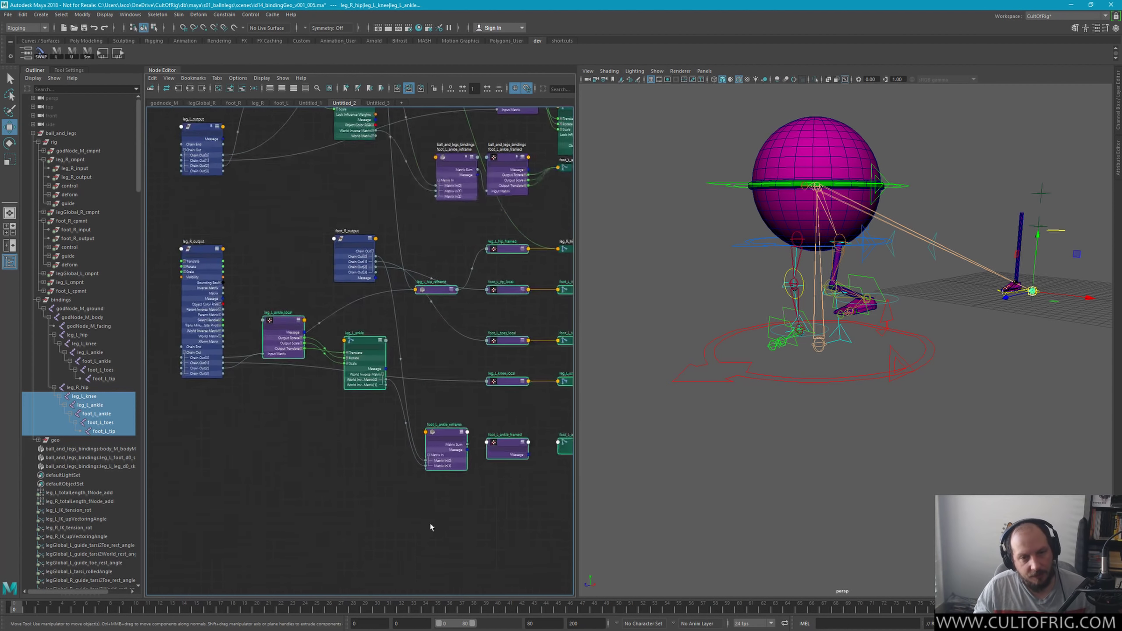
scroll(405, 516, "up", 1)
scroll(493, 397, "up", 3)
scroll(346, 421, "up", 3)
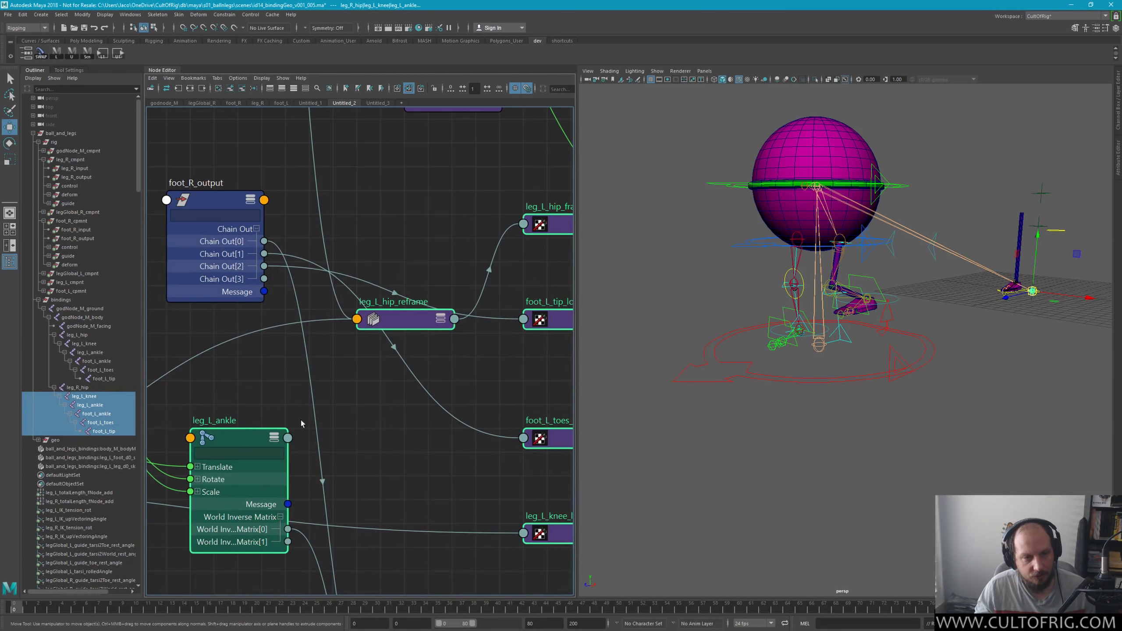
middle_click_drag(301, 420, 476, 445)
mouse_move(75, 401)
middle_mouse_down()
mouse_move(403, 482)
mouse_move(393, 416)
mouse_move(438, 360)
middle_mouse_up()
scroll(393, 416, "down", 3)
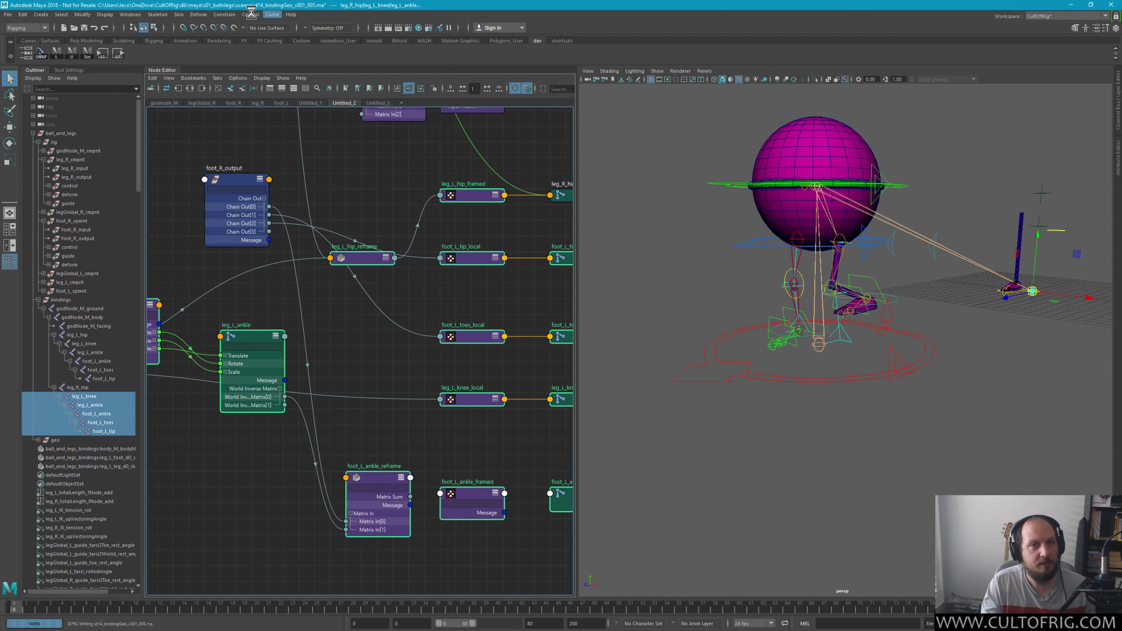
Step: Use Search and Replace Names on the selected joints to replace _L_ with _R_
left_click(84, 16)
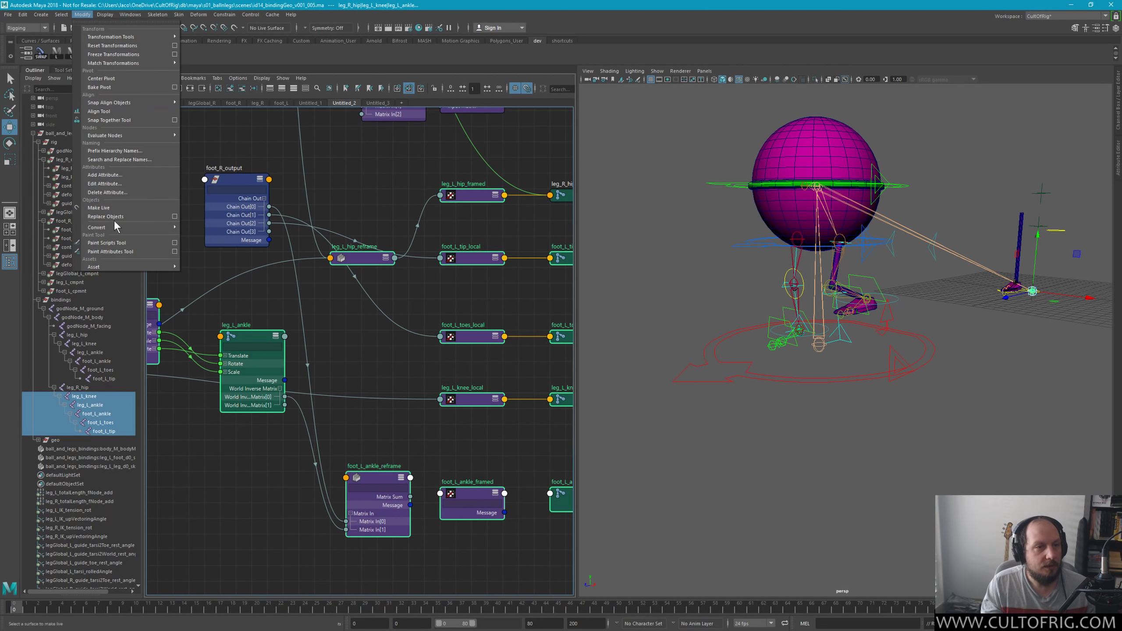
left_click(127, 159)
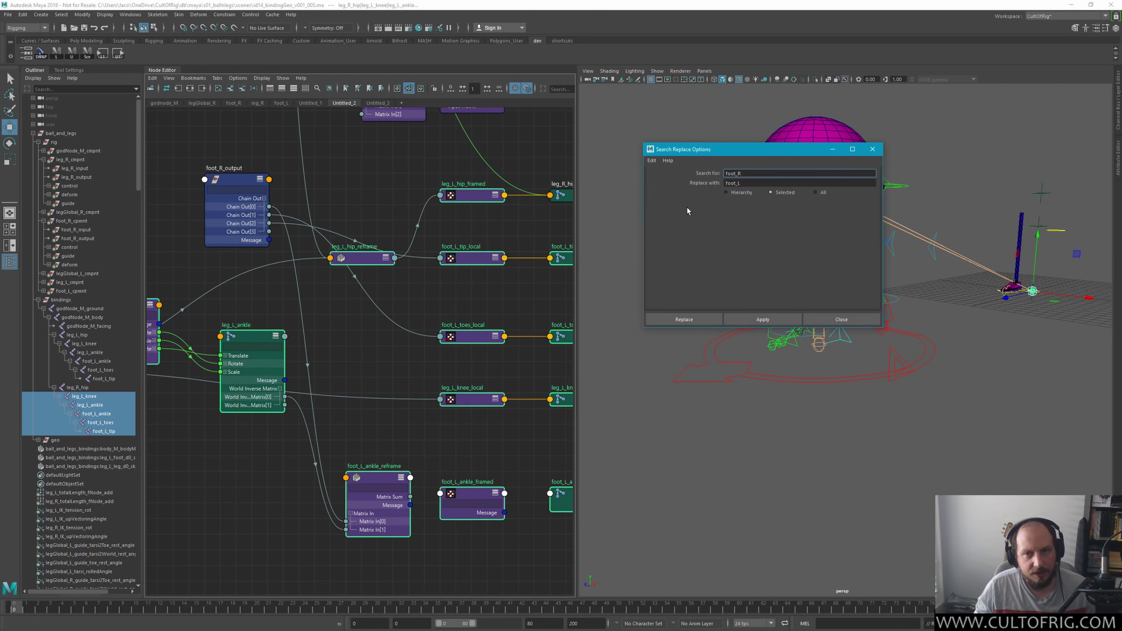
left_click(666, 186)
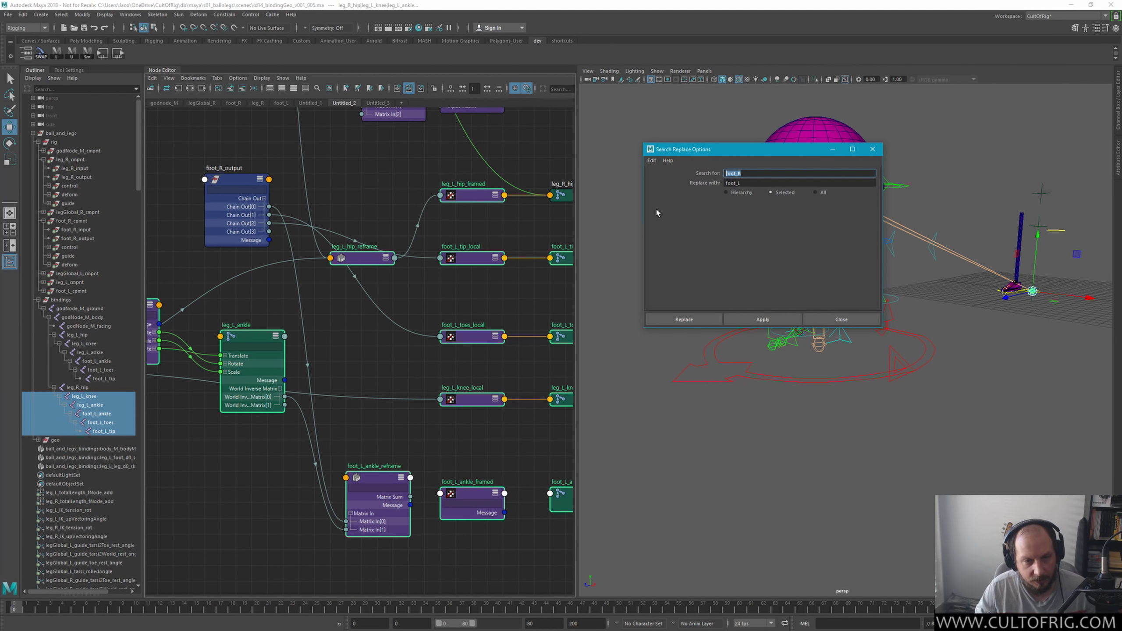
type("_L_")
key("Tab")
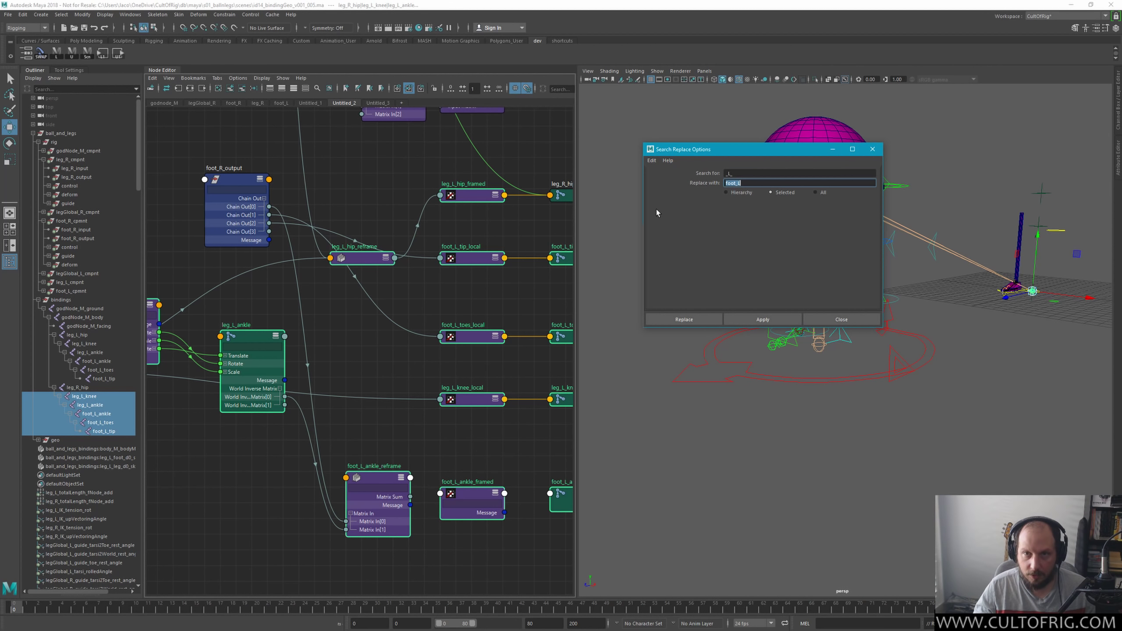
type("_R_")
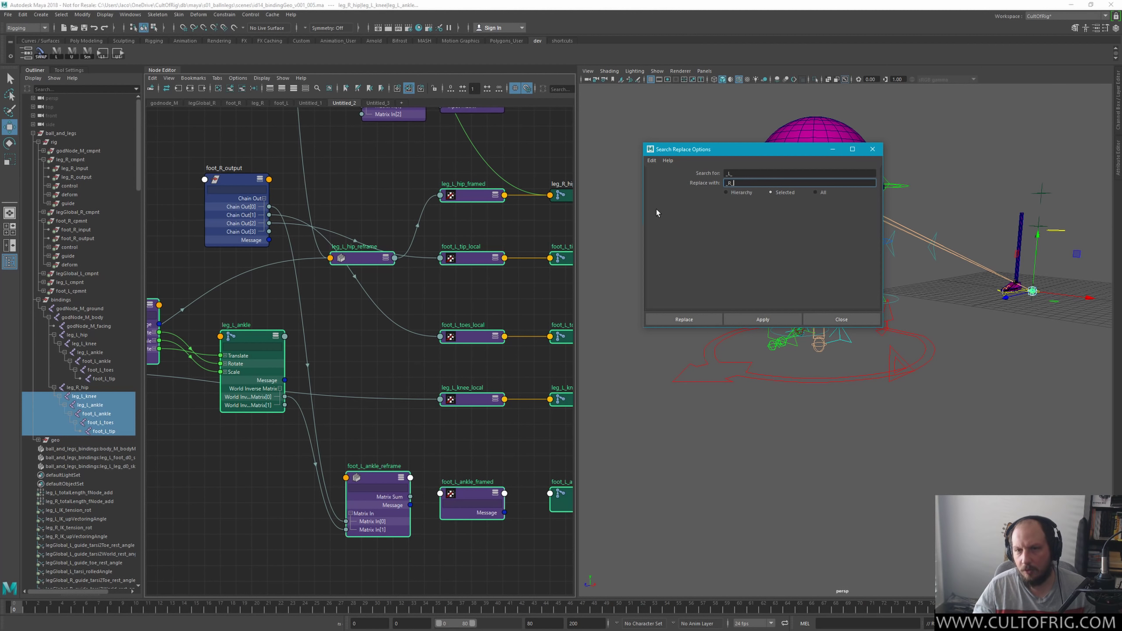
left_click(708, 320)
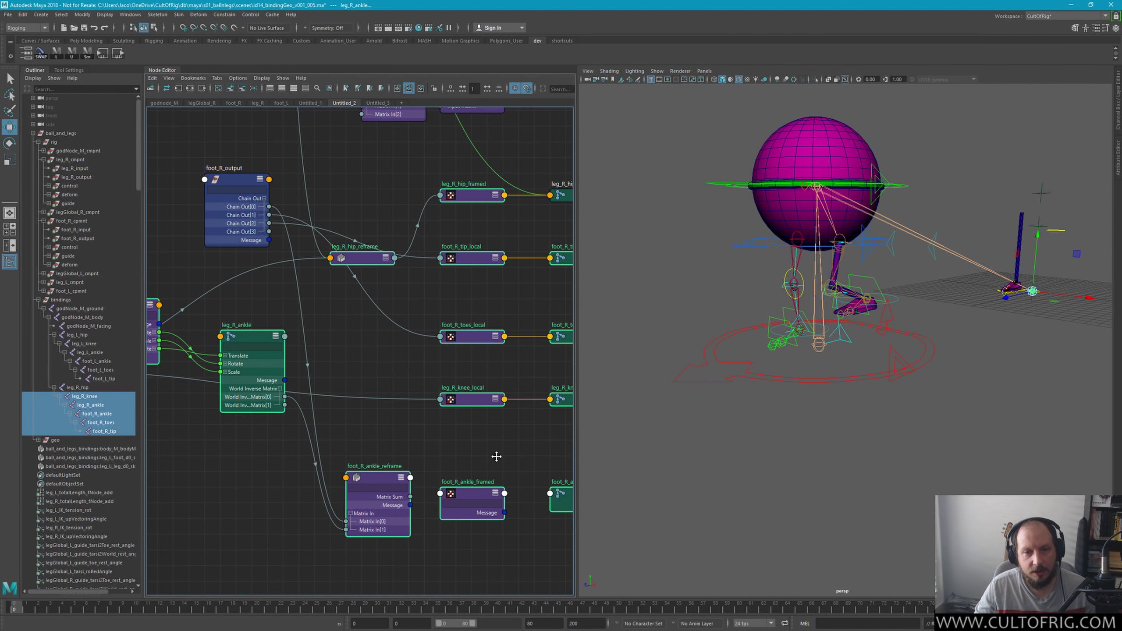
middle_click_drag(496, 457, 458, 439, "alt")
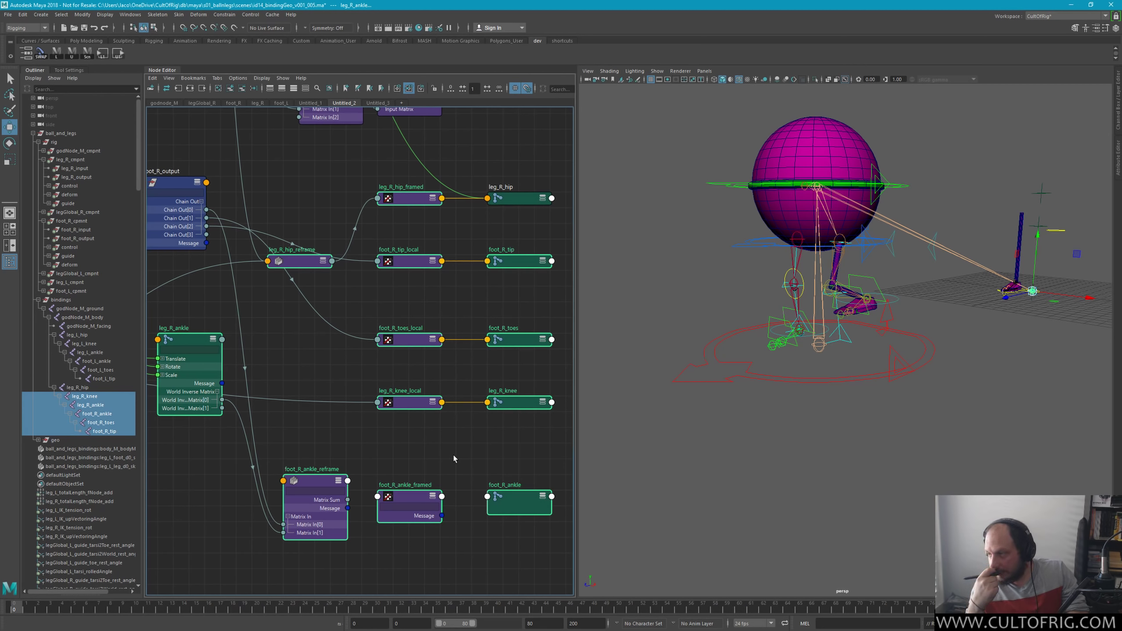
Step: Collapse leg_R_ankle and leg_R_ankle_local side by side, and move leg_R_output lower
middle_click_drag(423, 472, 467, 496)
scroll(466, 496, "down", 4)
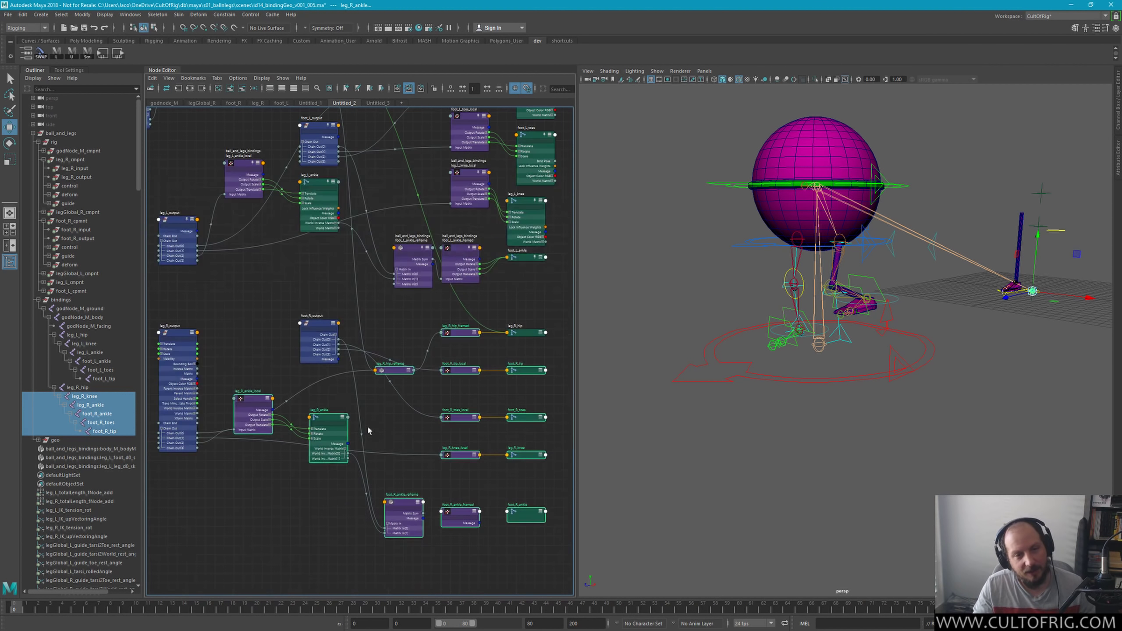
left_click(328, 418)
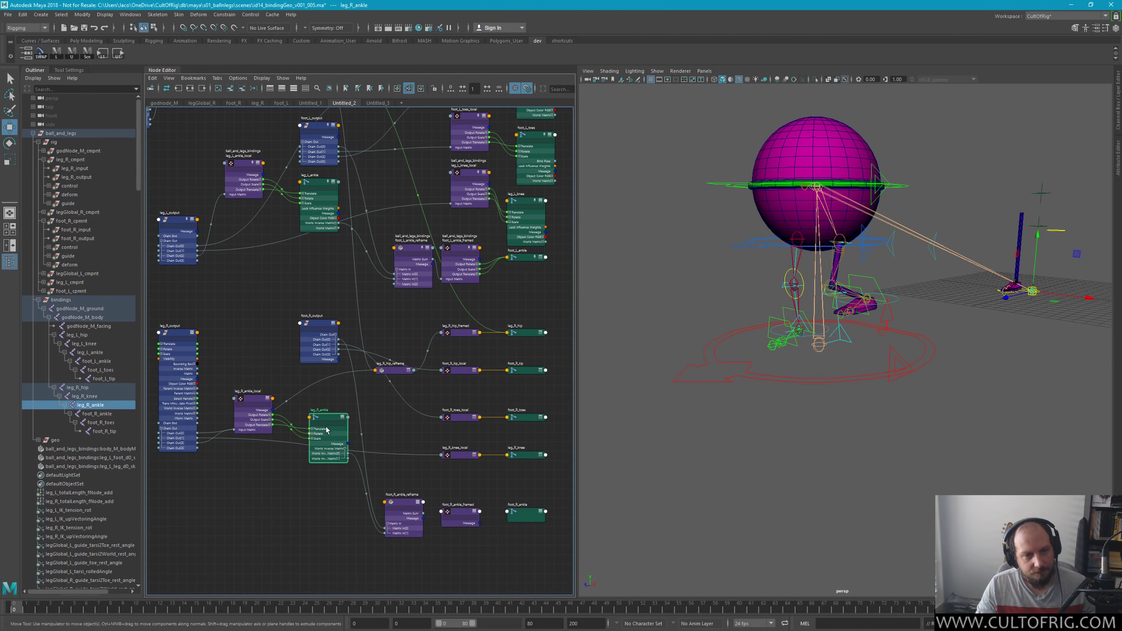
key("1")
left_click_drag(325, 425, 316, 510)
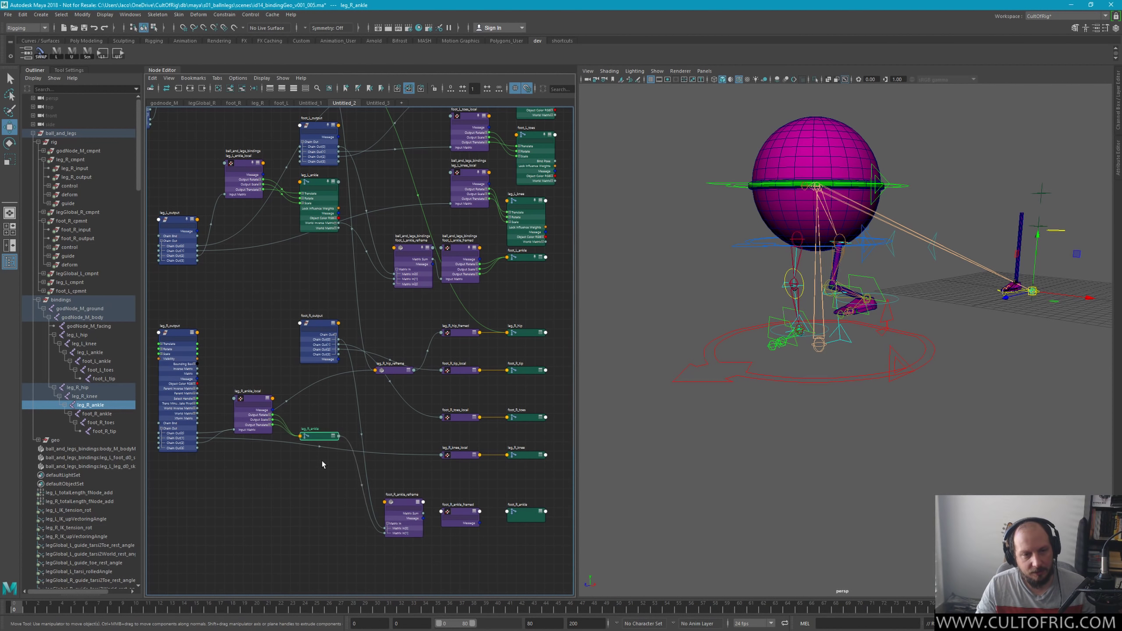
scroll(349, 395, "up", 3)
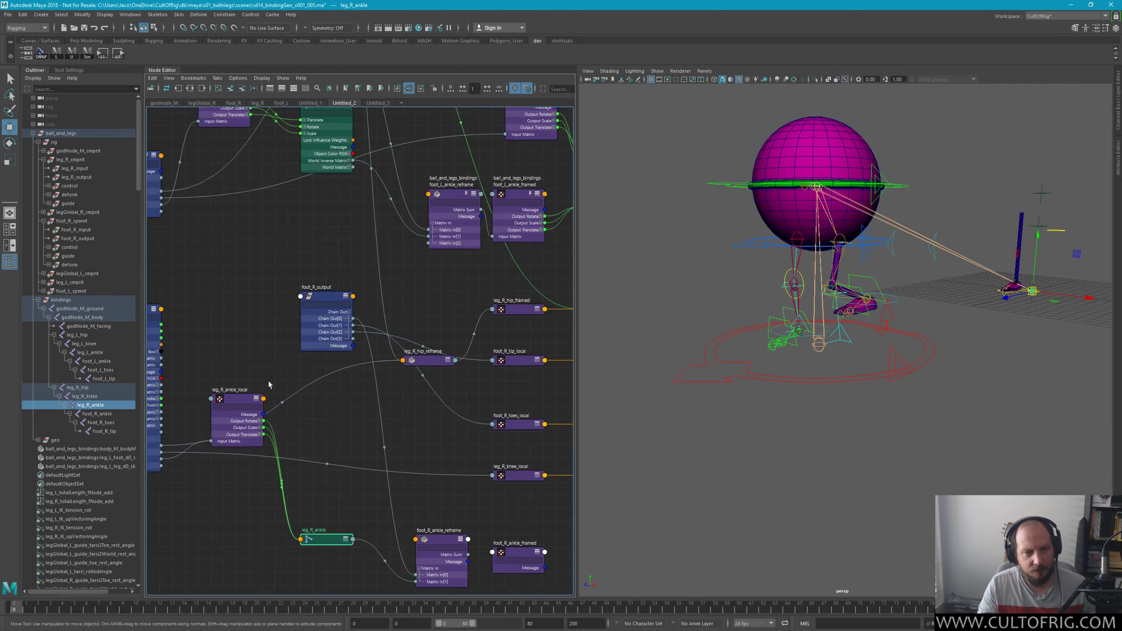
left_click_drag(237, 308, 237, 372)
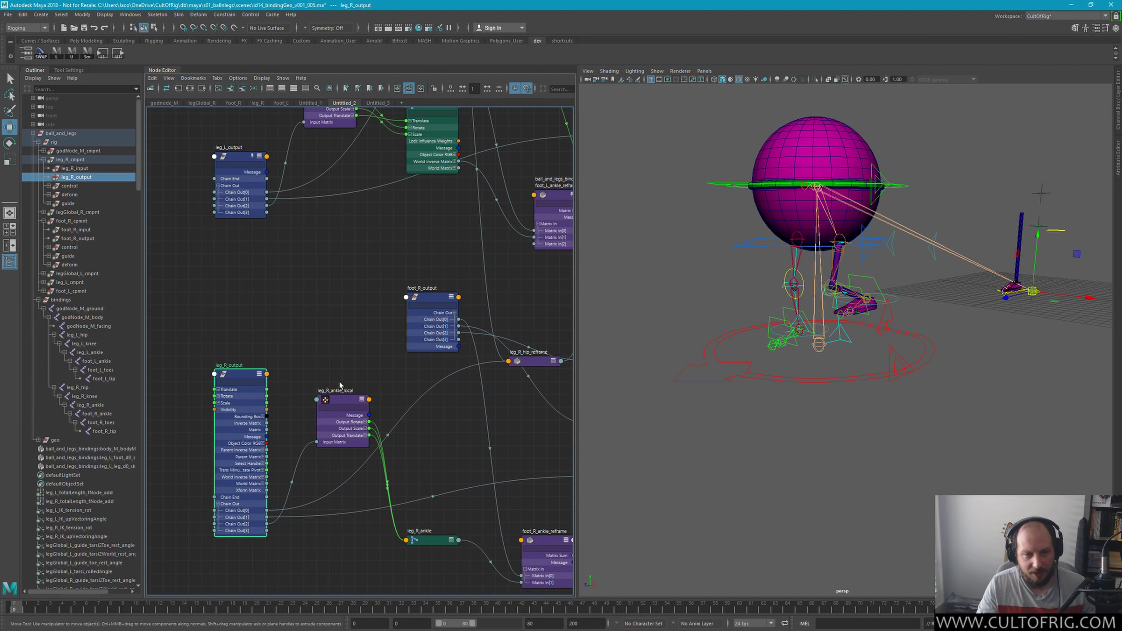
left_click(340, 400)
key("1")
left_click_drag(329, 462, 331, 539)
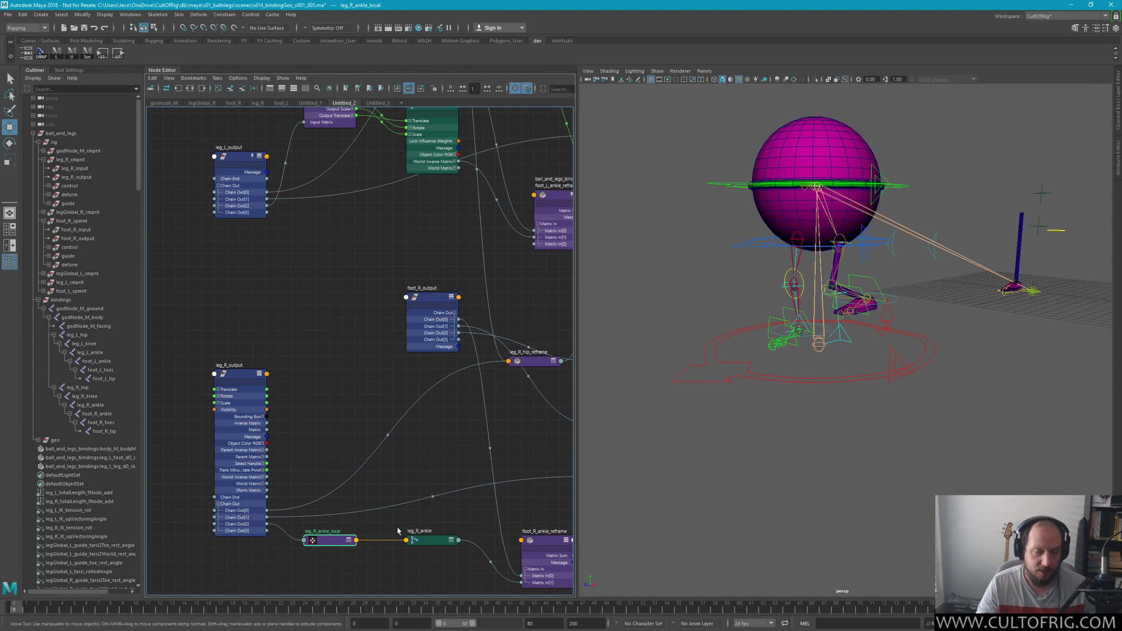
Step: Collapse foot_R_output among the foot rows and align leg_R_hip_reframe with leg_R_hip_framed
middle_click_drag(397, 530, 403, 429, "alt")
left_click(291, 227)
key("1")
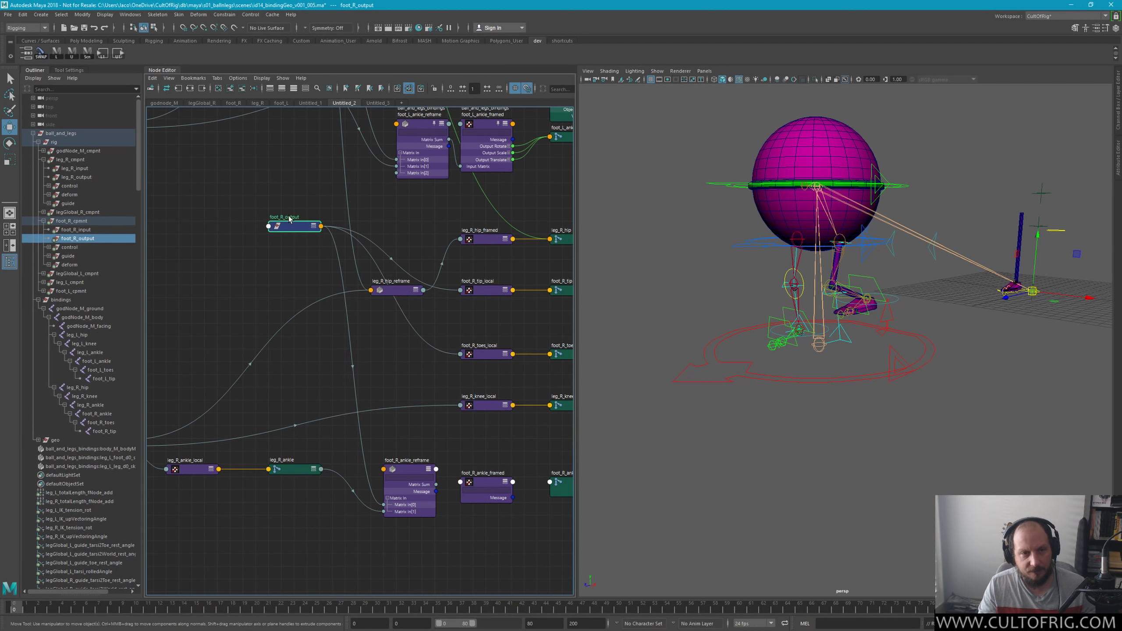
mouse_move(292, 225)
left_mouse_down()
mouse_move(296, 369)
mouse_move(299, 354)
left_mouse_up()
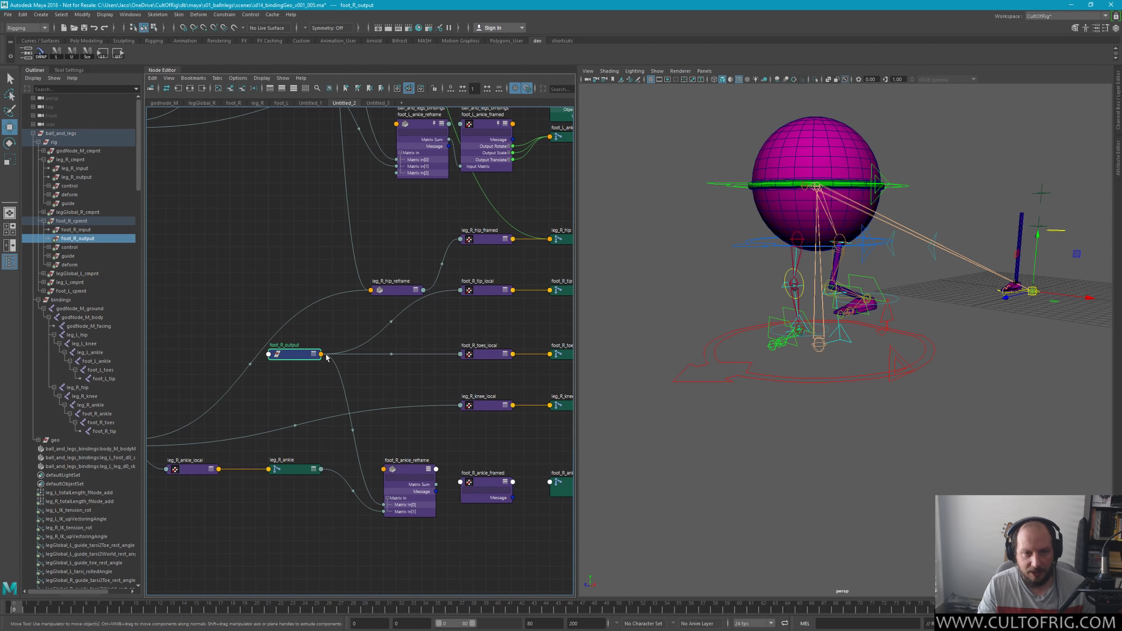
middle_click_drag(480, 371, 427, 382, "alt")
left_click_drag(345, 304, 329, 251)
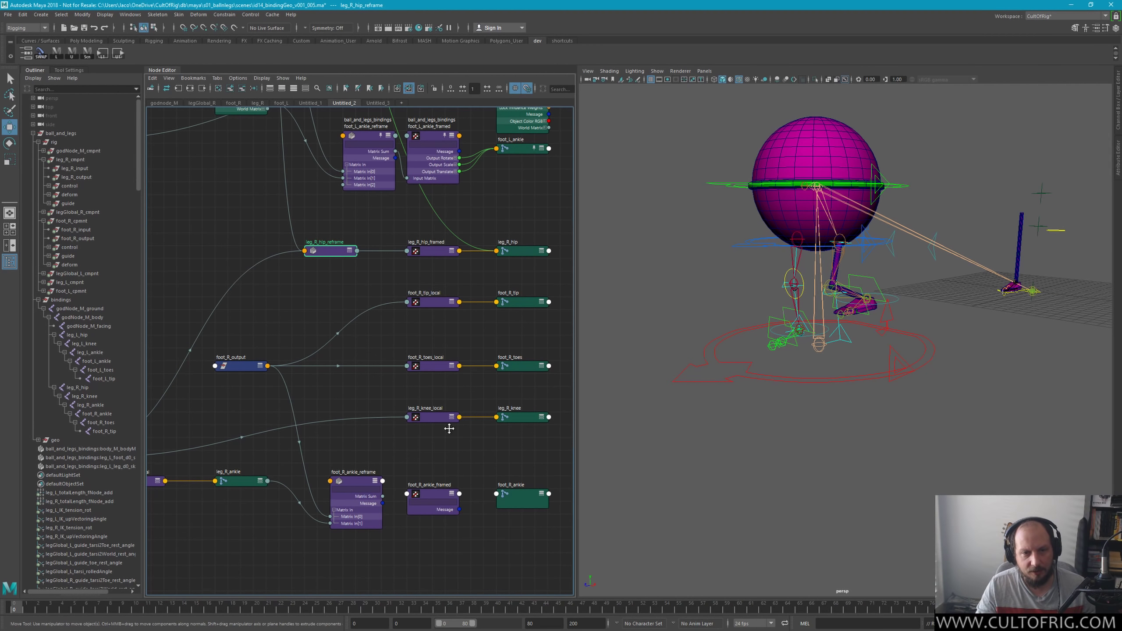
Step: Lower the hip, tip and toes rows together, leaving the knee row in place
scroll(448, 428, "down", 2)
scroll(405, 393, "down", 2)
scroll(424, 371, "down", 2)
scroll(440, 356, "down", 1)
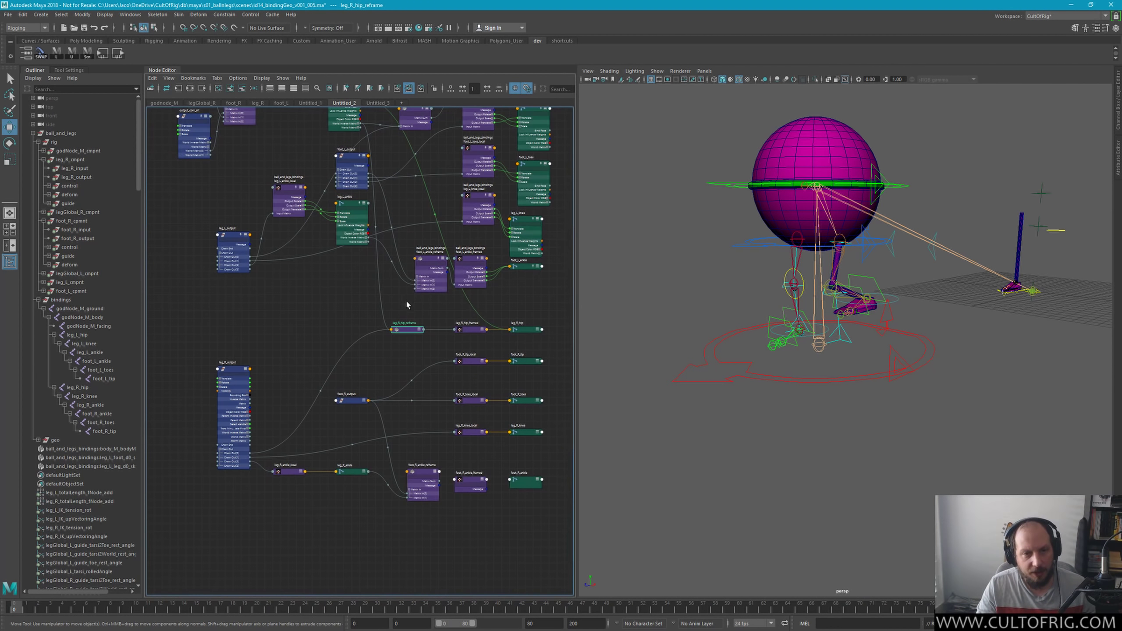
mouse_move(407, 305)
left_mouse_down()
mouse_move(546, 335)
mouse_move(528, 345)
left_mouse_up()
mouse_move(447, 351)
left_mouse_down("shift")
mouse_move(546, 366)
mouse_move(531, 391)
left_mouse_up("shift")
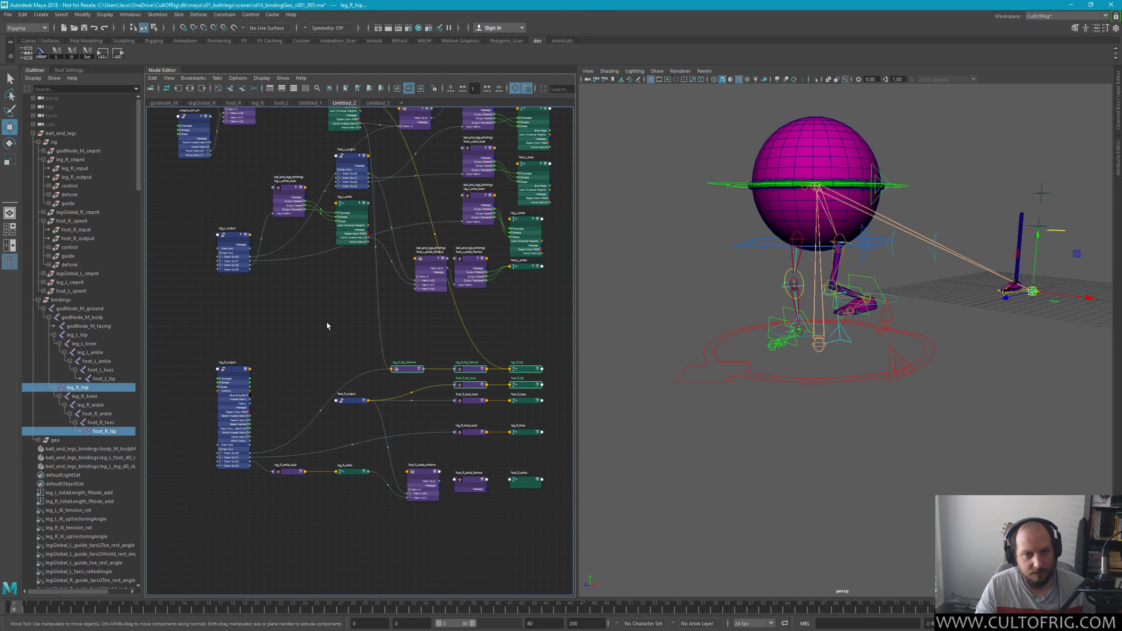
left_click_drag(326, 321, 547, 439, "shift")
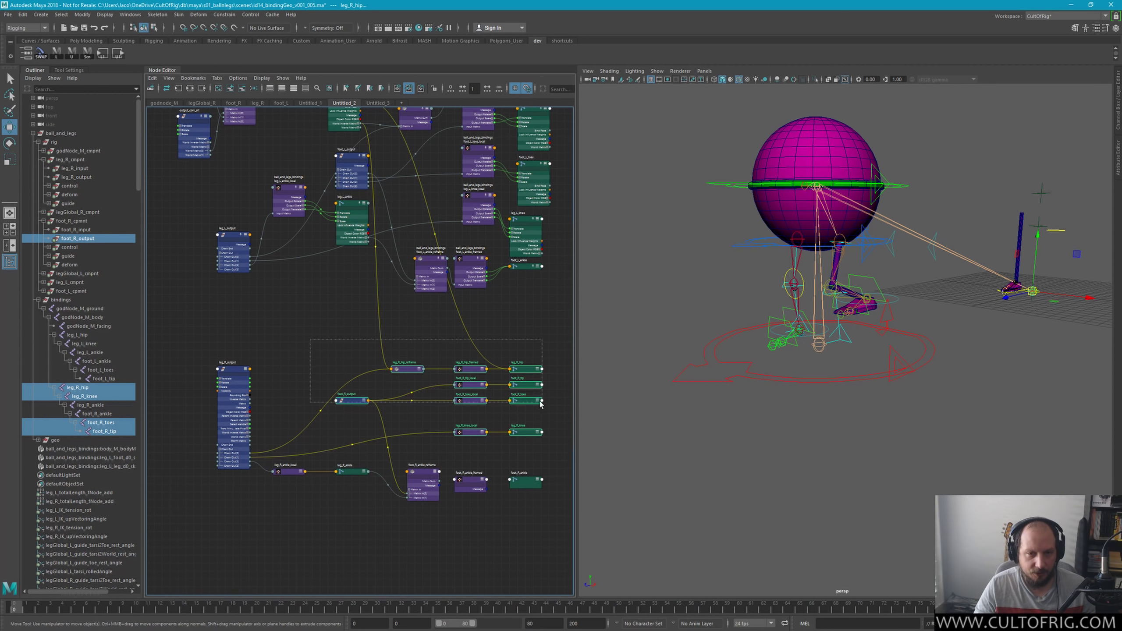
left_click_drag(446, 422, 547, 440, "ctrl")
left_click_drag(532, 401, 532, 416)
Step: Collapse and raise the ankle row, expand foot_R_ankle_reframe, and pick foot_R_ankle_framed
middle_click_drag(437, 464, 462, 415, "alt")
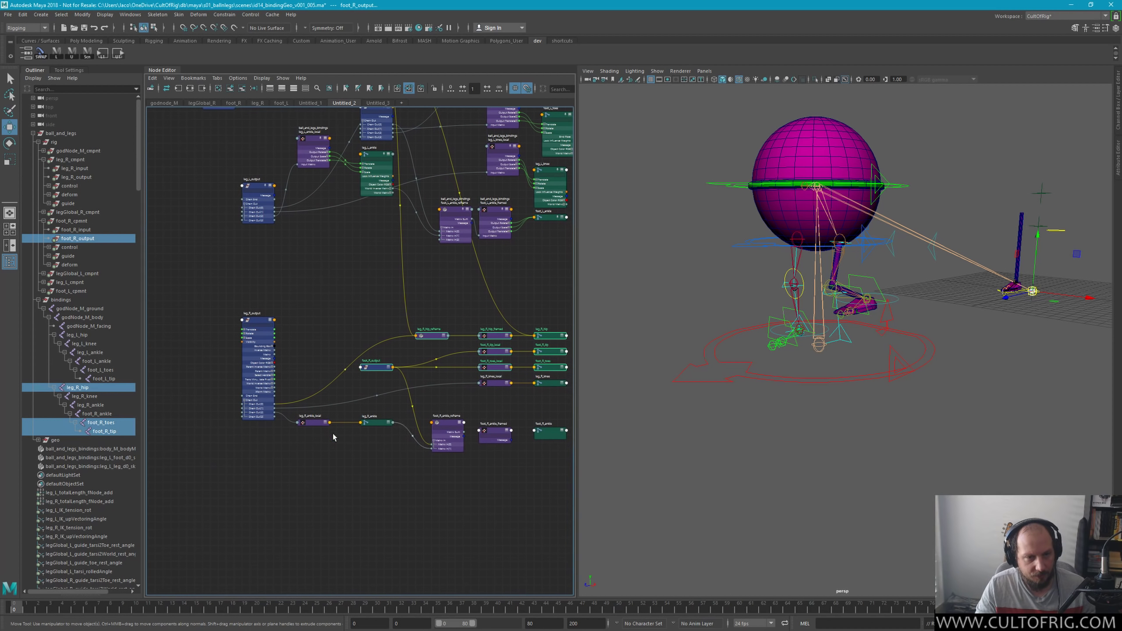
left_click_drag(318, 408, 570, 460)
key("1")
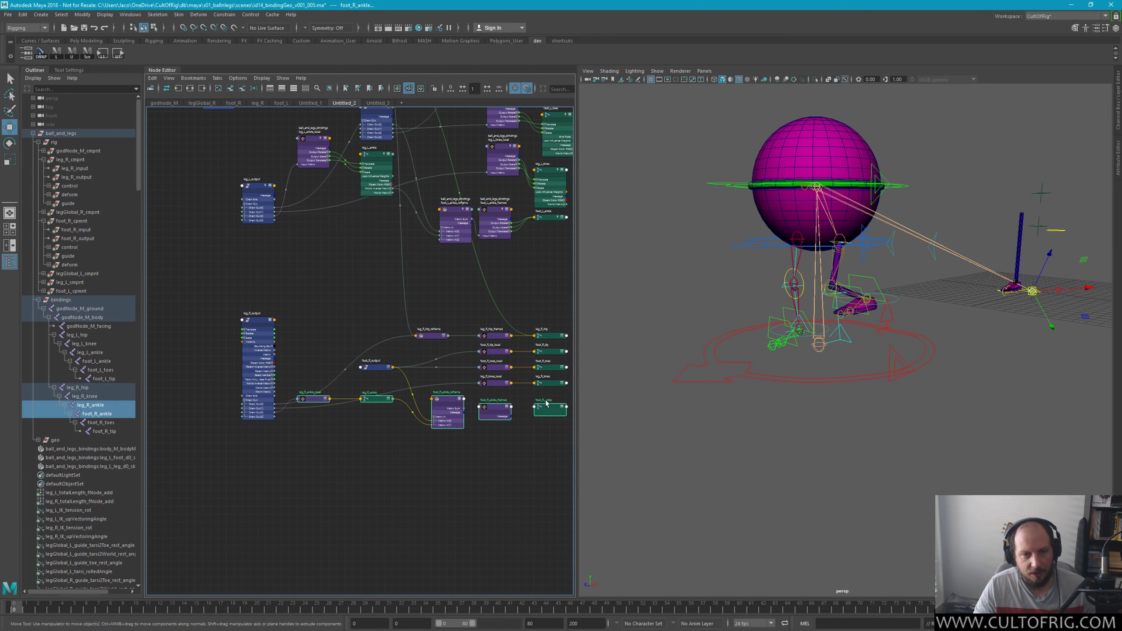
left_click_drag(536, 424, 537, 392)
left_click(440, 390)
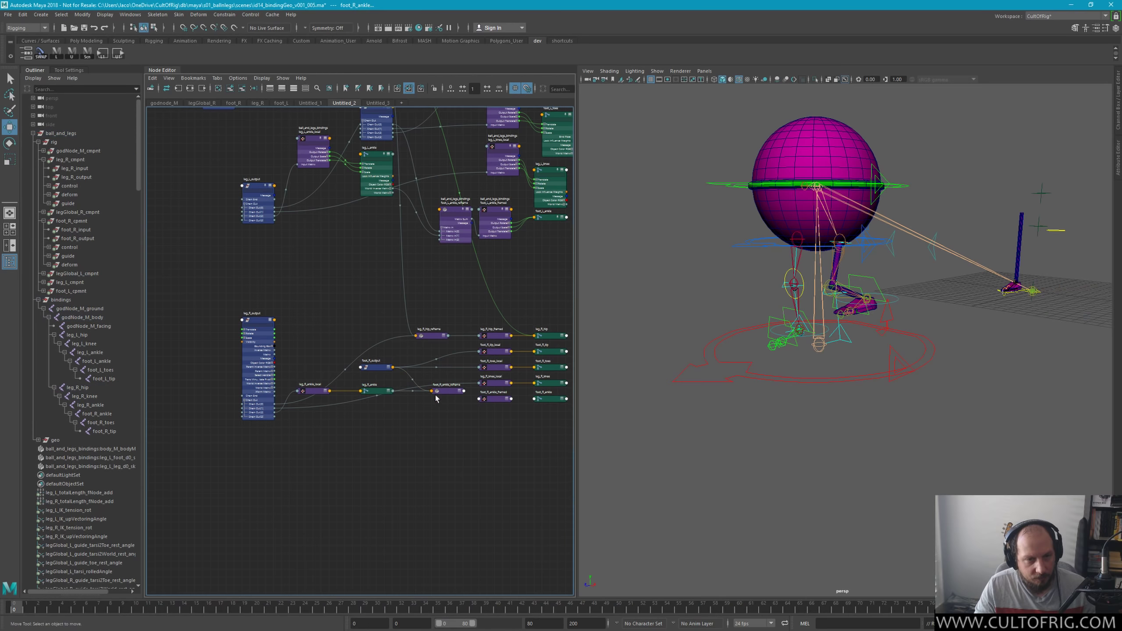
key("2")
left_click(327, 385)
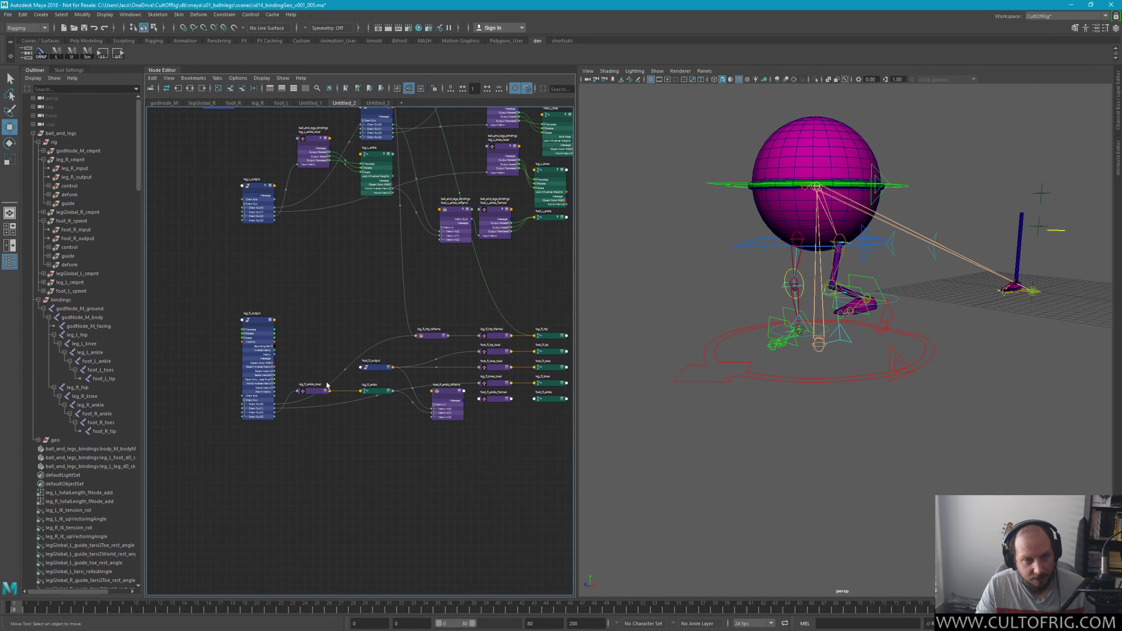
mouse_move(350, 396)
left_mouse_down()
mouse_move(397, 385)
mouse_move(367, 427)
left_mouse_up()
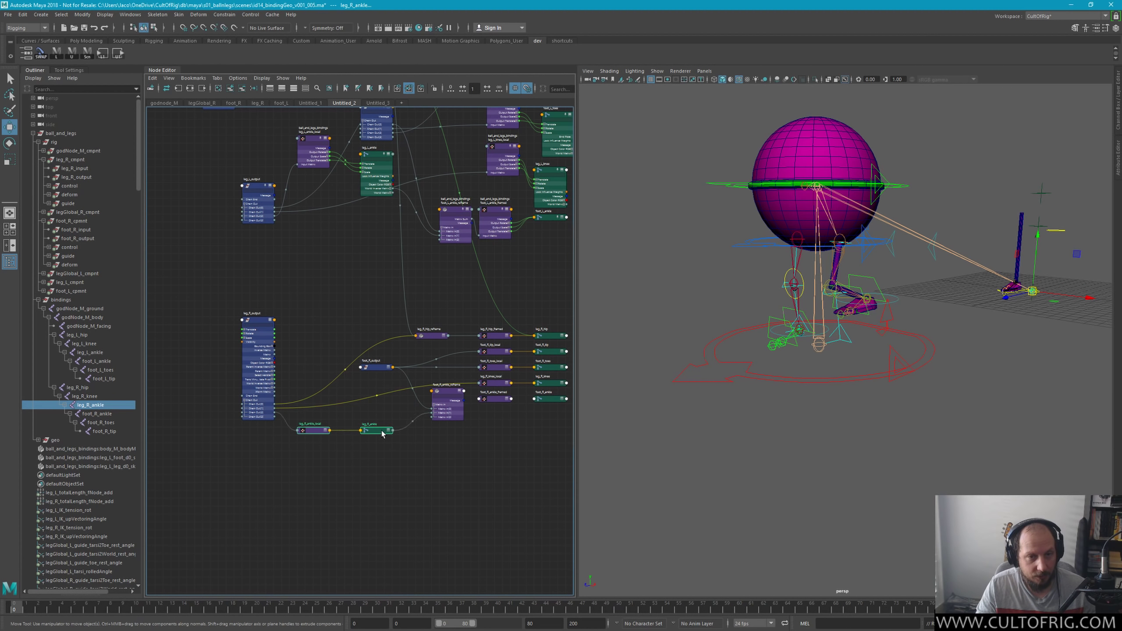
middle_click_drag(439, 463, 413, 477)
left_click(468, 417)
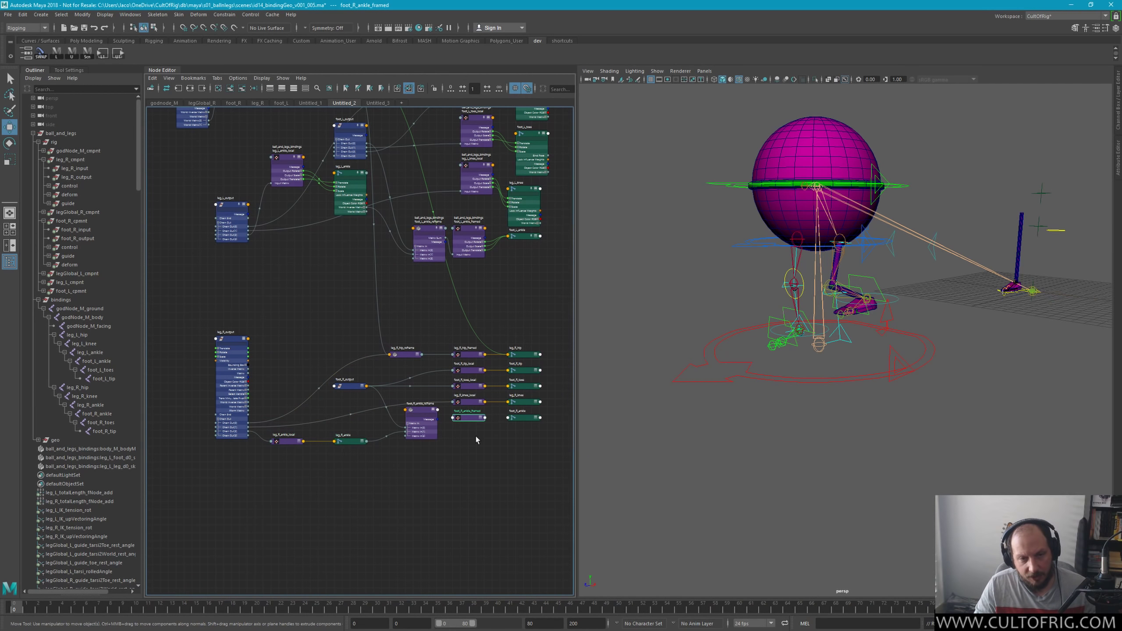
scroll(503, 492, "up", 2)
scroll(445, 434, "up", 2)
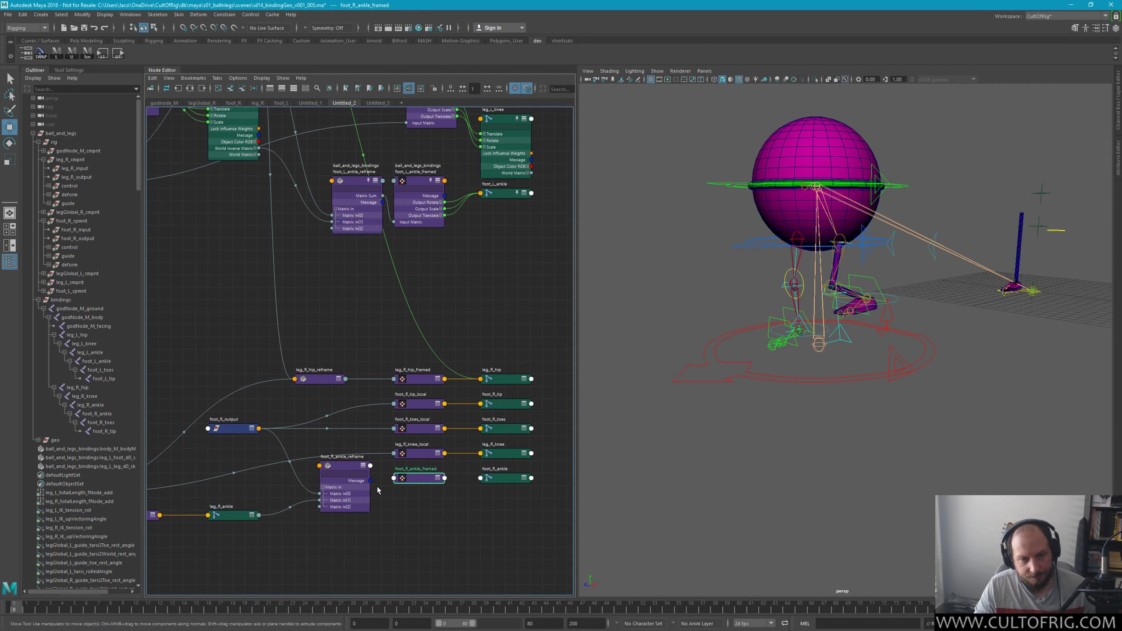
Step: Connect foot_R_ankle_reframe's Matrix Sum into foot_R_ankle_framed's Input Matrix
key("3")
scroll(389, 509, "up", 3)
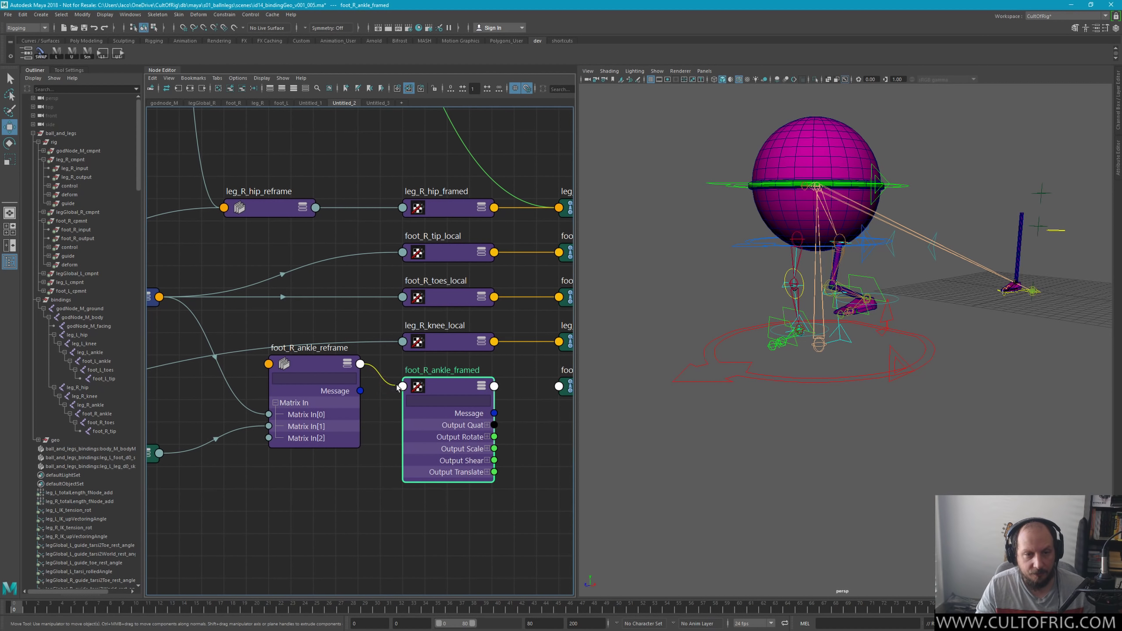
left_click_drag(360, 364, 402, 386)
left_click(422, 389)
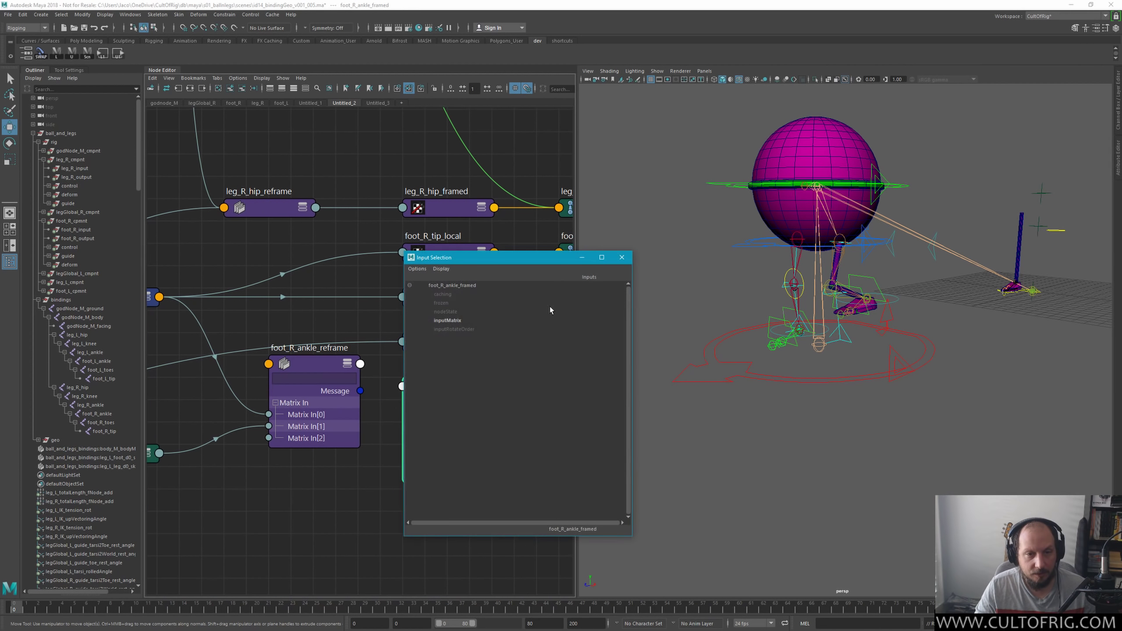
left_click(452, 319)
Step: Drive foot_R_ankle's Rotate, Translate and Scale from foot_R_ankle_framed's outputs
mouse_move(540, 404)
middle_mouse_down()
mouse_move(438, 452)
mouse_move(423, 446)
mouse_move(420, 407)
middle_mouse_up()
left_click(495, 435)
key("3")
left_click_drag(391, 435, 455, 423)
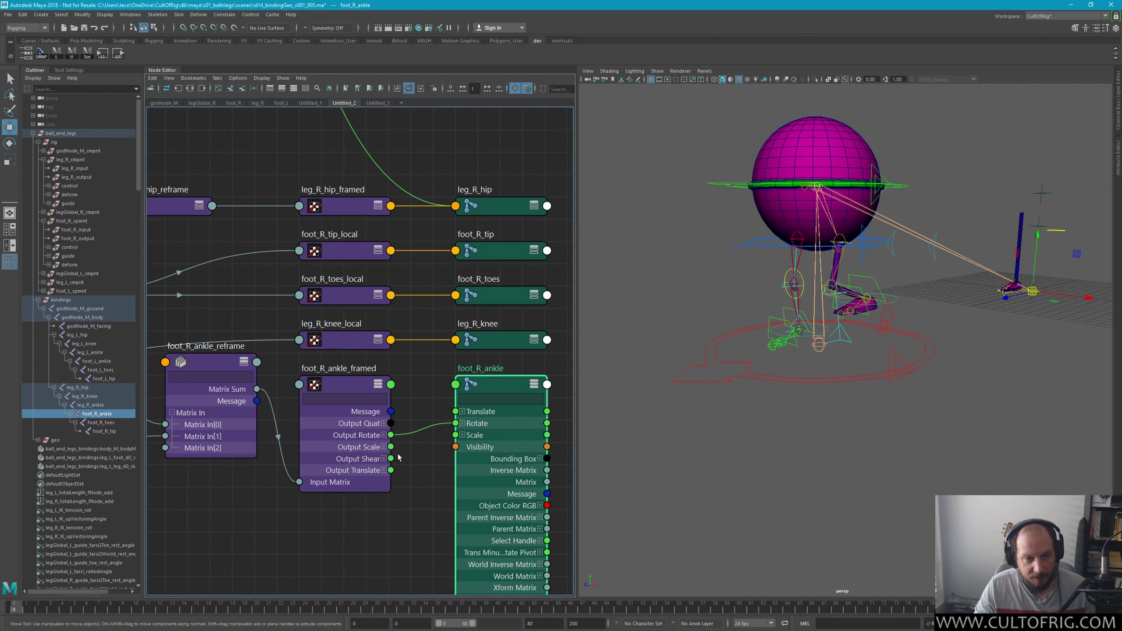
left_click_drag(391, 470, 455, 411)
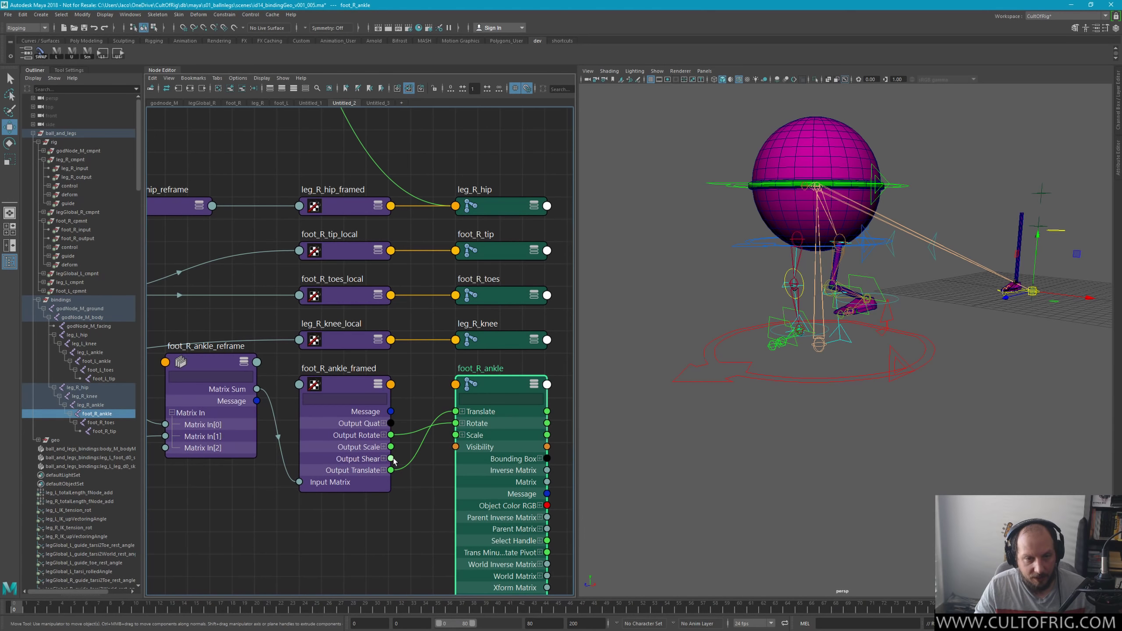
left_click_drag(391, 446, 455, 435)
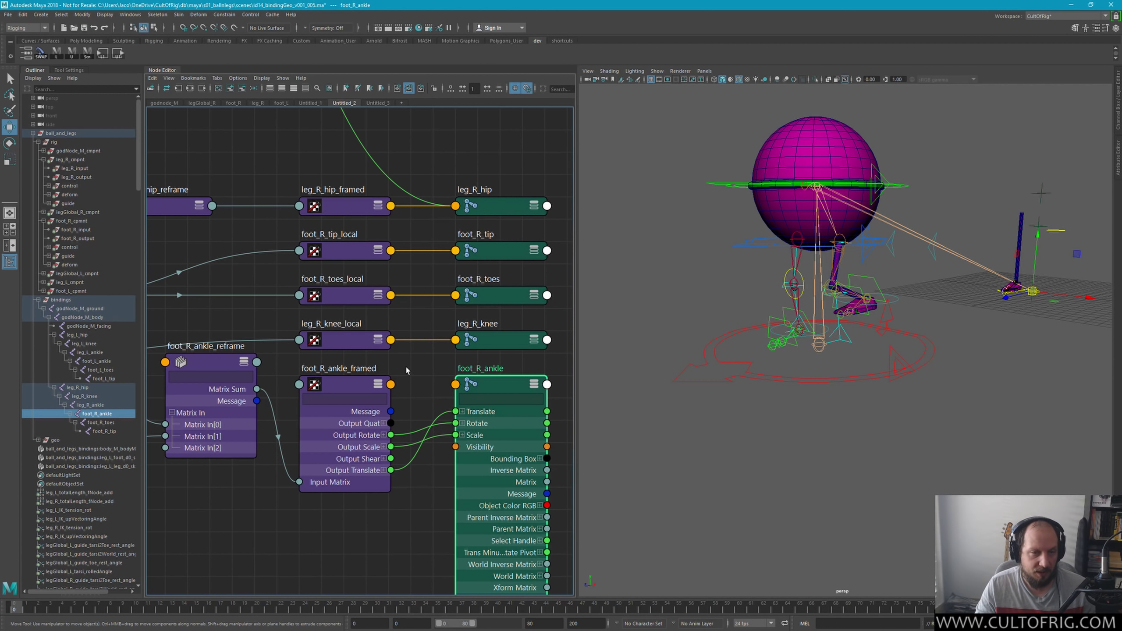
Step: Collapse foot_R_ankle_framed and foot_R_ankle to compact rows, then pick foot_R_ankle_reframe
left_click(384, 396)
left_click(475, 375, "shift")
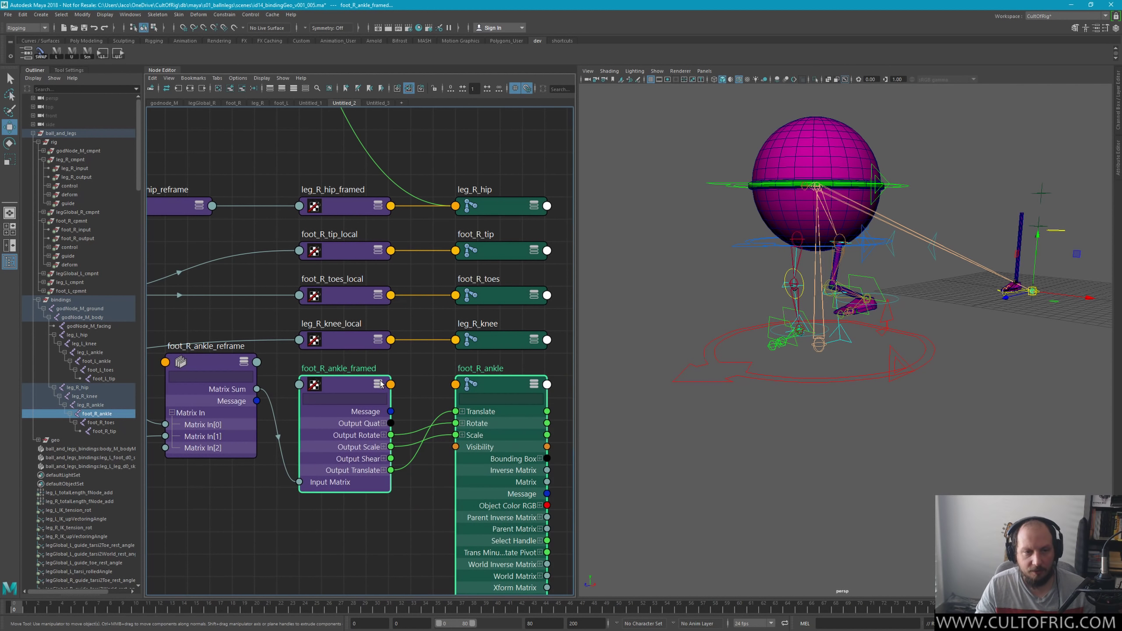
key("1")
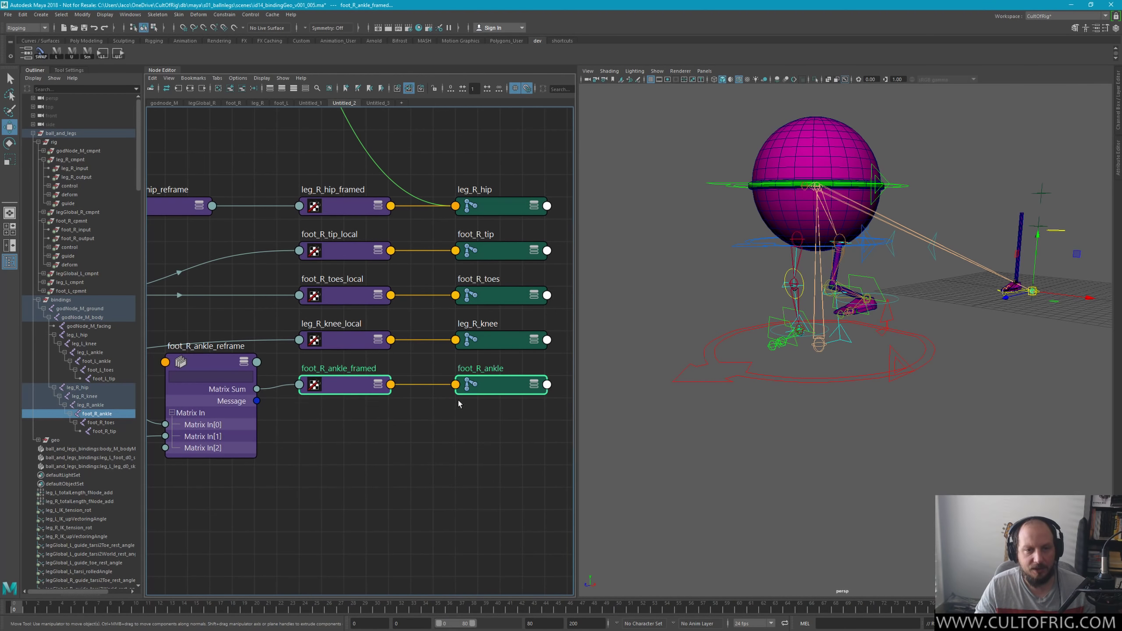
middle_click_drag(458, 398, 522, 414, "alt")
left_click(321, 427)
Step: Collapse foot_R_ankle_reframe and nudge it left into line with the ankle row
key("1")
mouse_move(282, 407)
middle_mouse_down("alt")
mouse_move(318, 486)
mouse_move(333, 491)
middle_mouse_up("alt")
scroll(392, 506, "down", 2)
scroll(392, 505, "down", 2)
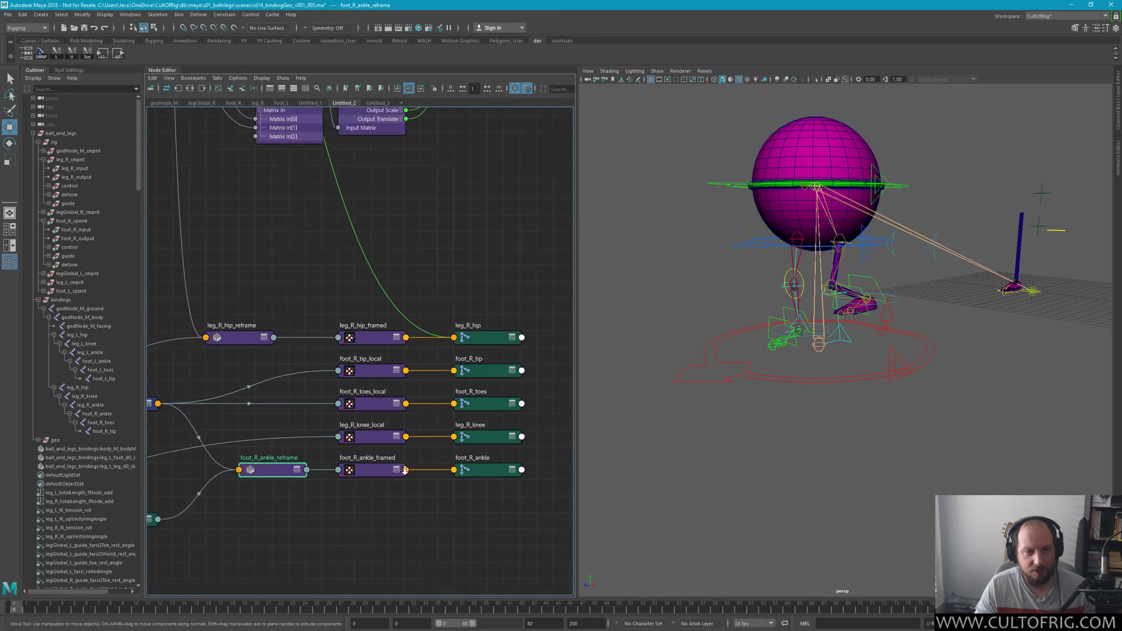
scroll(412, 437, "down", 2)
left_click_drag(318, 476, 314, 476)
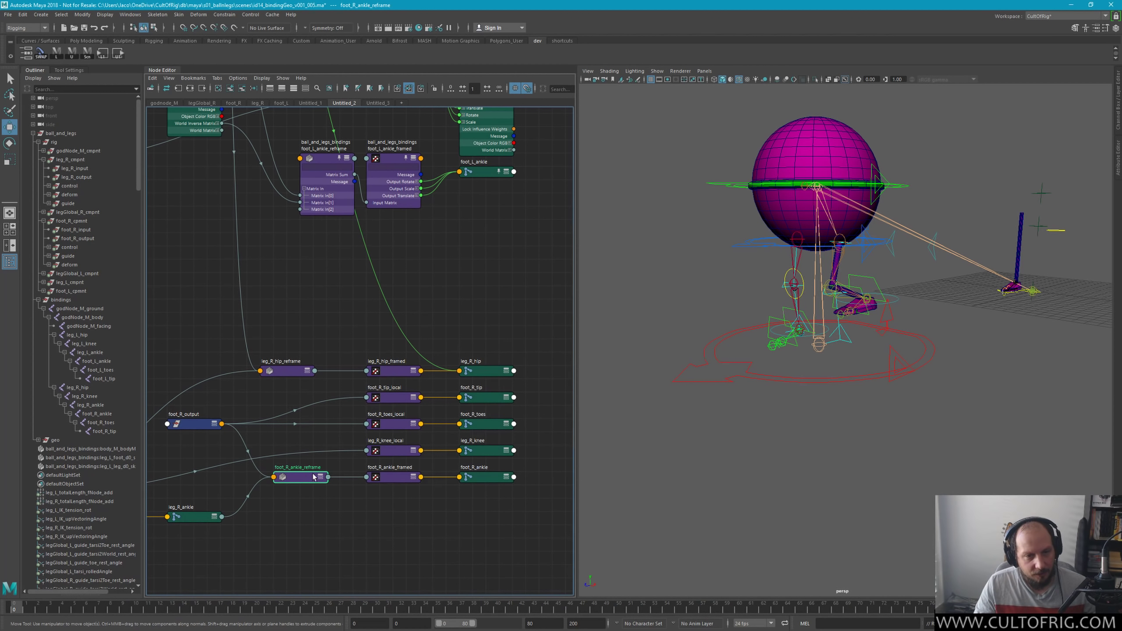
Step: Frame leg_R_hip_reframe and pan around to review the compact right-leg node layout
middle_click_drag(341, 399, 443, 430, "alt")
left_click(387, 406)
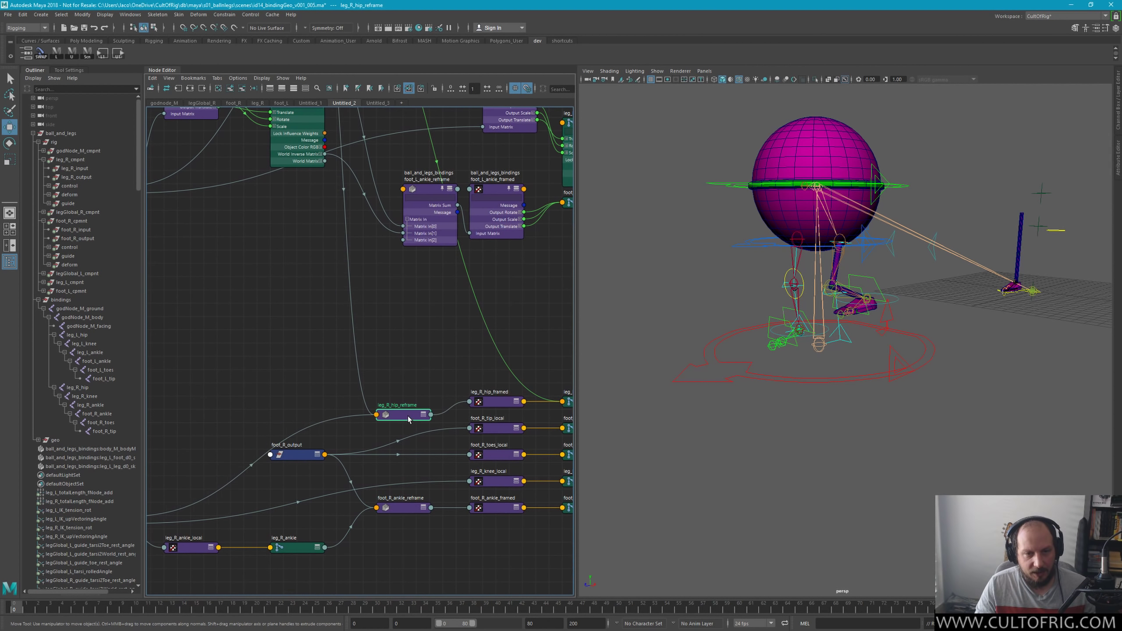
scroll(430, 333, "down", 2)
scroll(408, 388, "down", 2)
middle_click_drag(408, 388, 412, 370, "alt")
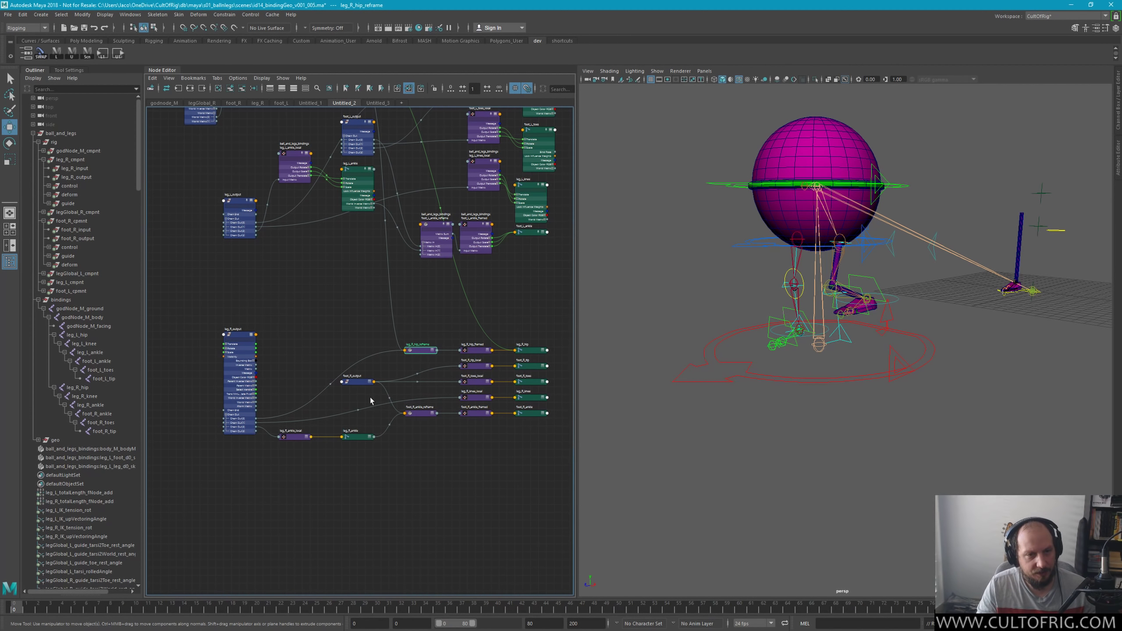
scroll(435, 530, "up", 2)
key("f")
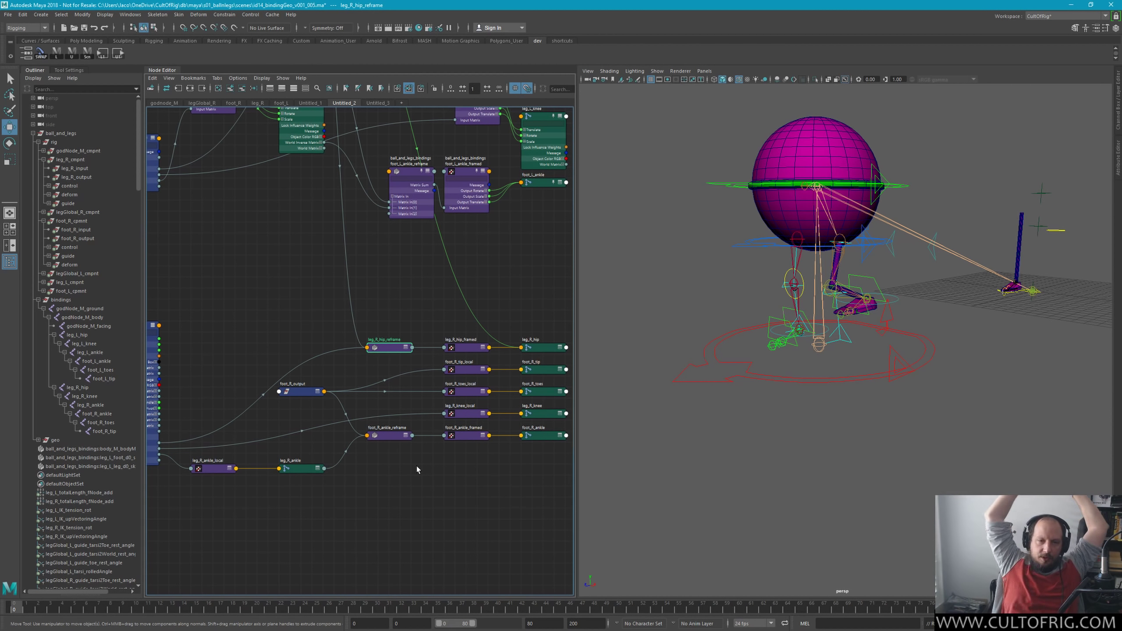
left_click_drag(307, 370, 374, 407)
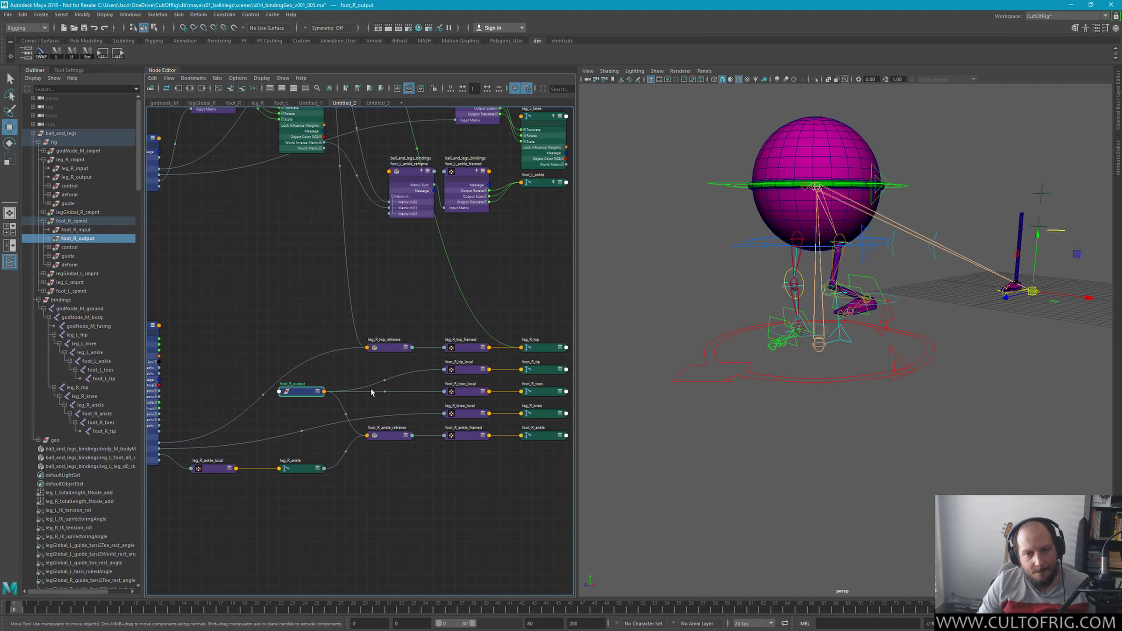
middle_click_drag(279, 477, 431, 473, "alt")
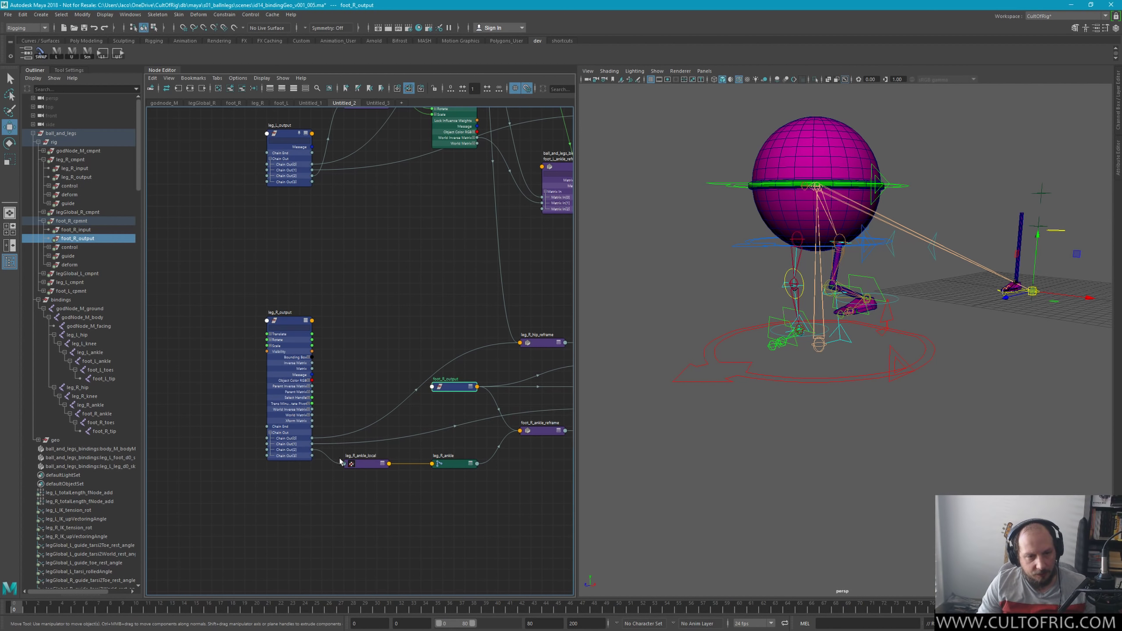
left_click(288, 390, "shift")
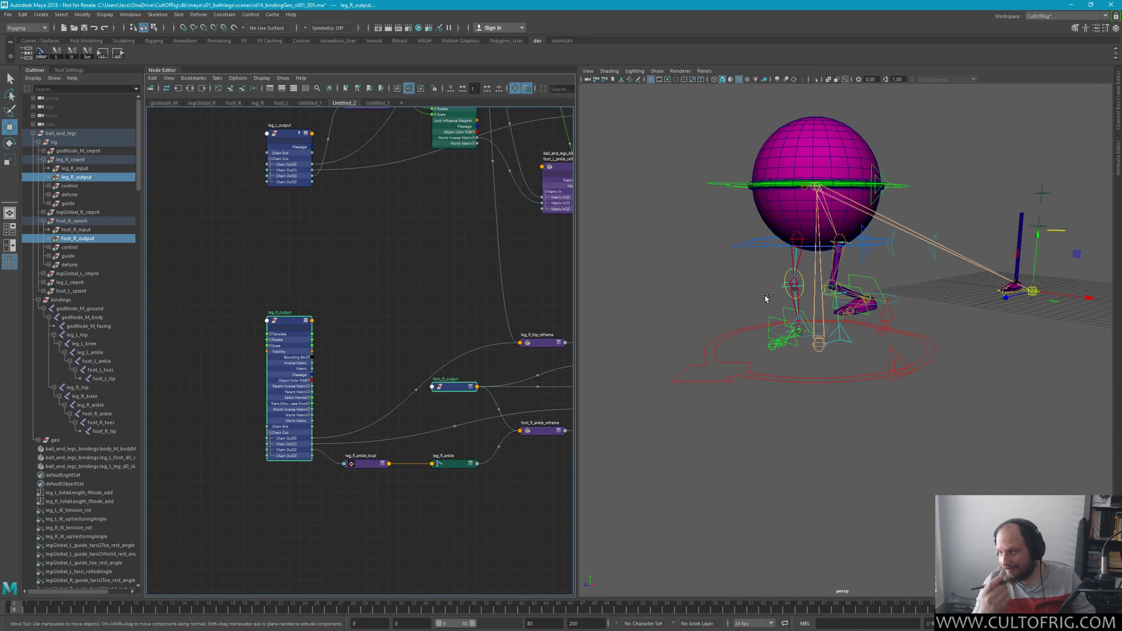
left_click(374, 362)
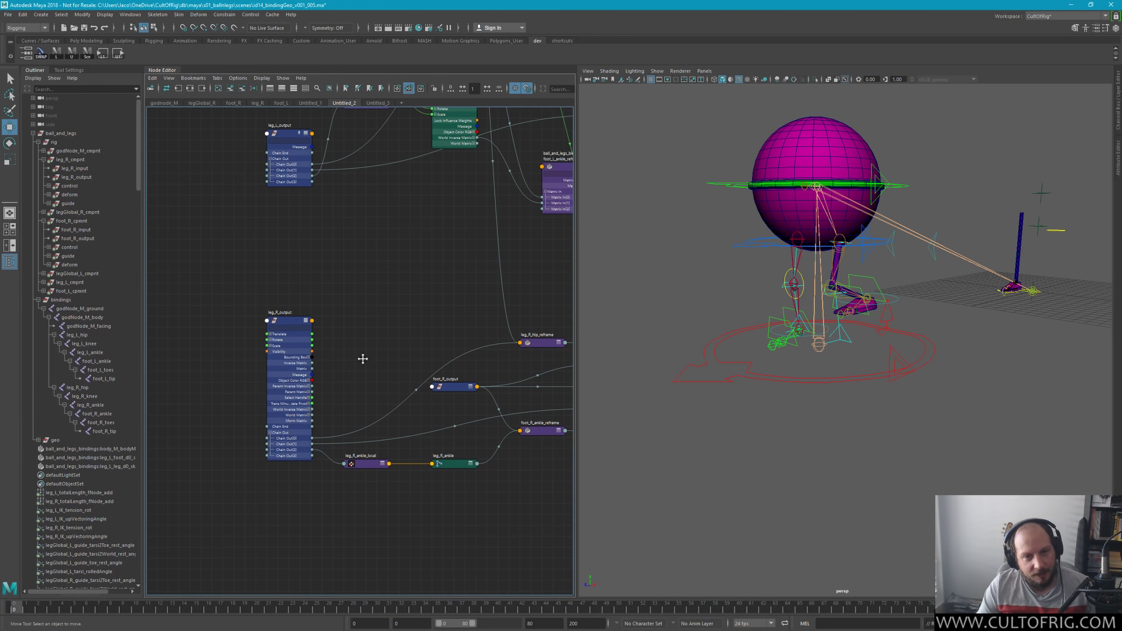
Step: Select foot_R_output and leg_R_output, then switch to the leg_R node graph
mouse_move(363, 359)
middle_mouse_down("alt")
mouse_move(396, 363)
mouse_move(361, 380)
middle_mouse_up("alt")
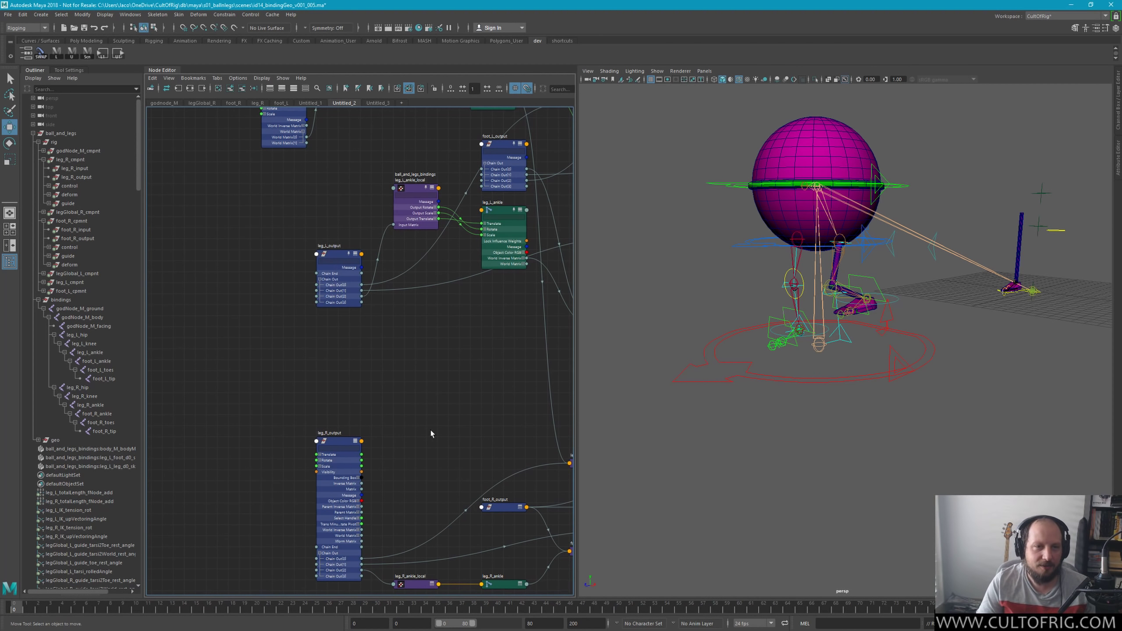
middle_click_drag(355, 457, 433, 334, "alt")
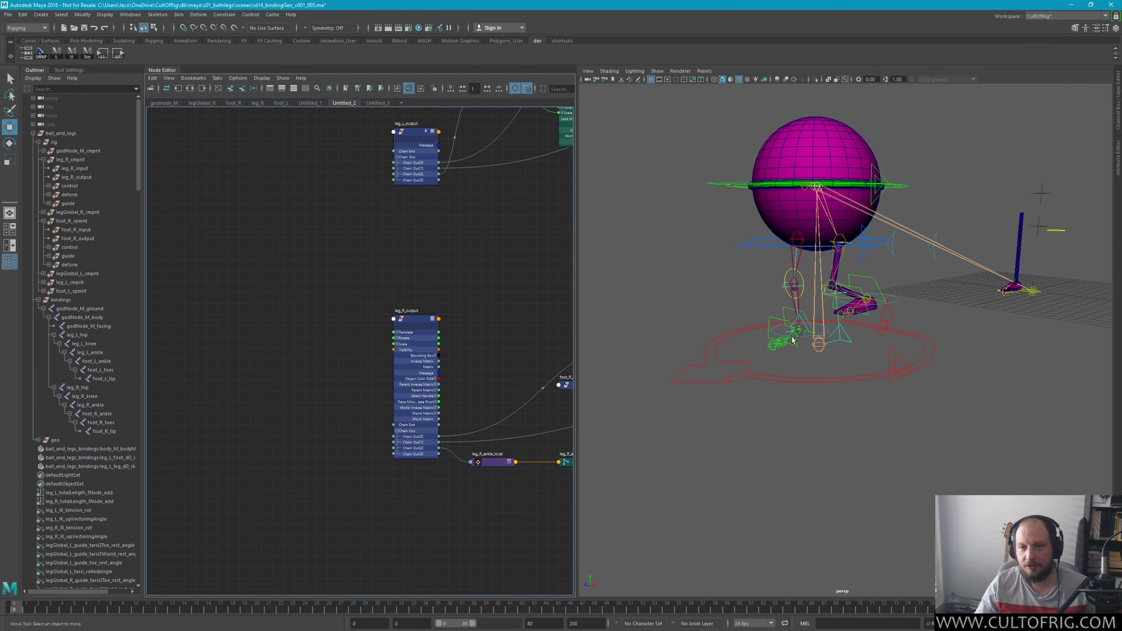
scroll(792, 339, "up", 3)
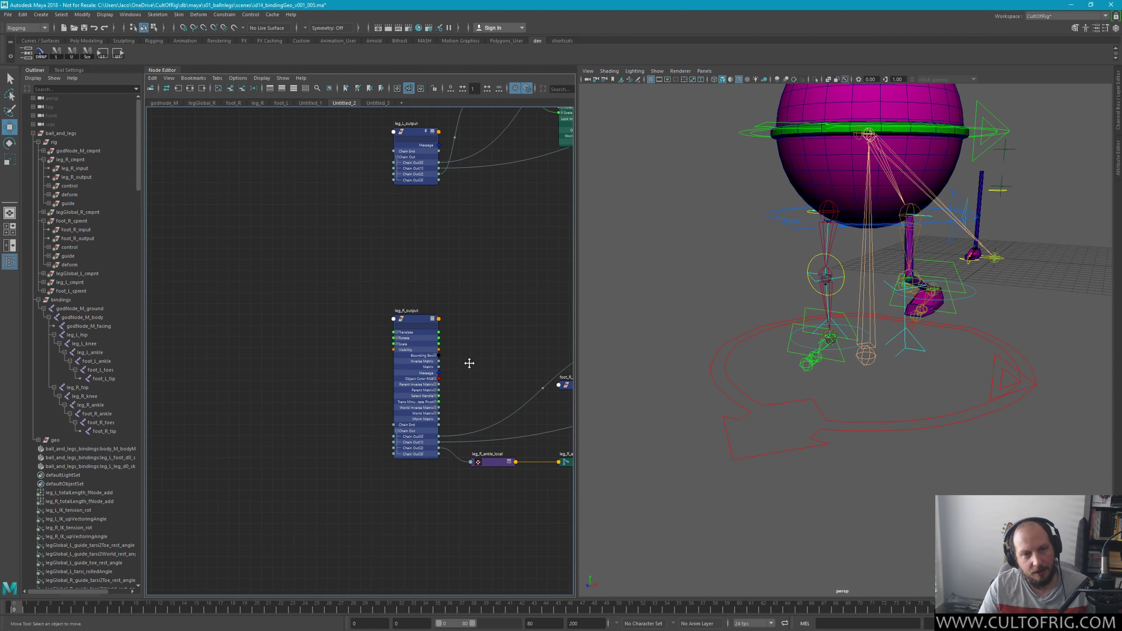
middle_click_drag(468, 363, 341, 320)
scroll(421, 337, "down", 2)
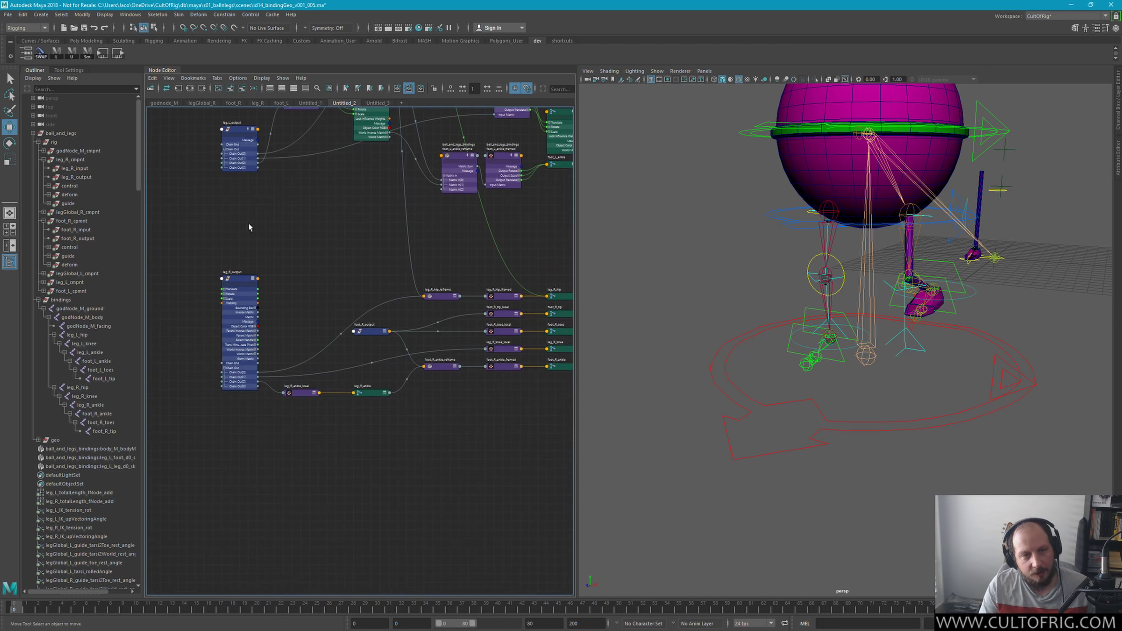
left_click(371, 331)
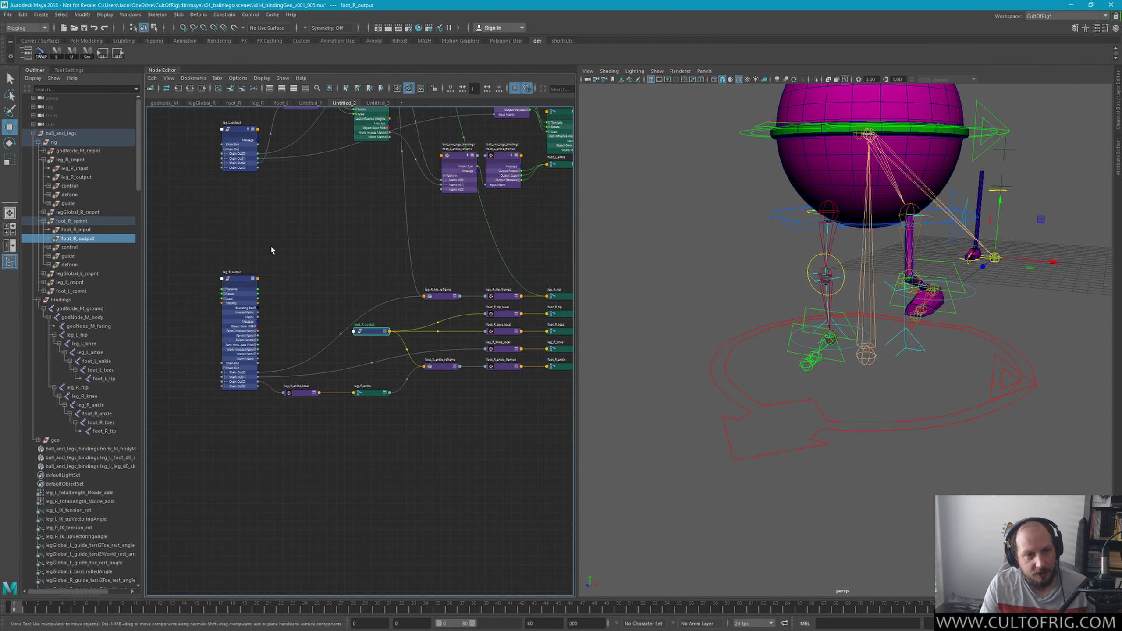
left_click(240, 273)
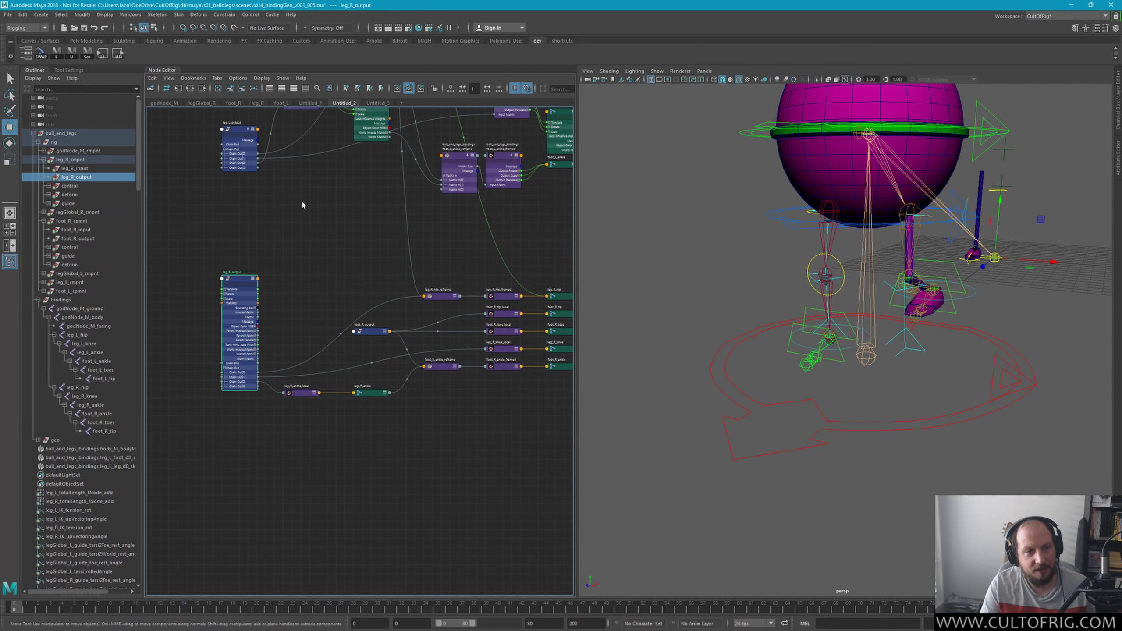
left_click(258, 103)
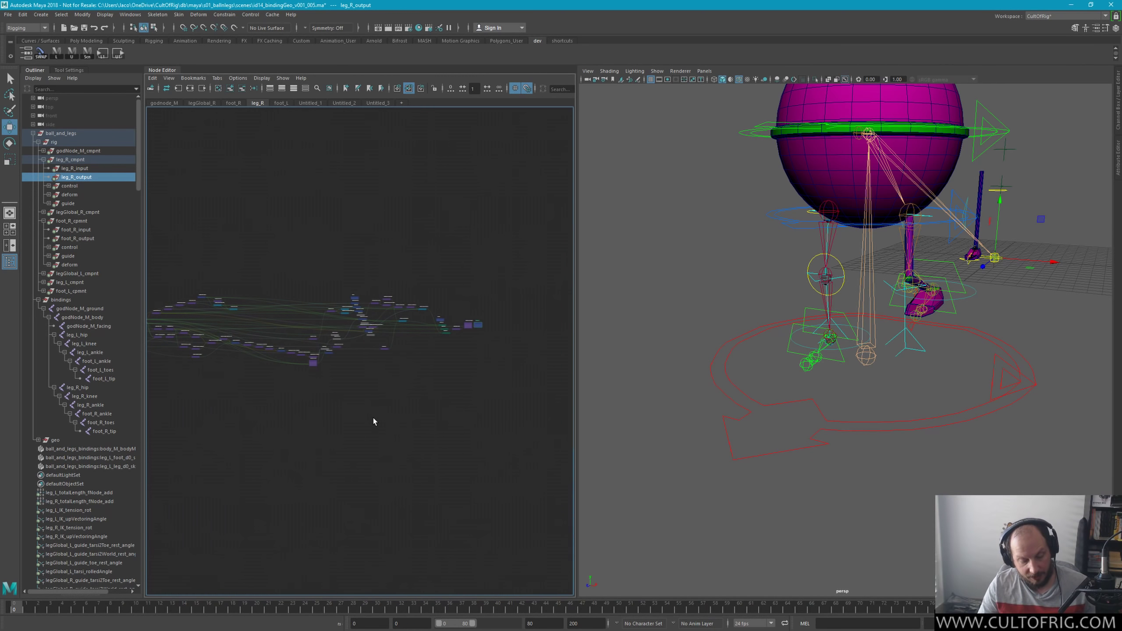
Step: Frame leg_R_output and drag leg_R_j01_srt, leg_R_j02_srt and leg_R_j03_srt from deform into the graph
key("f")
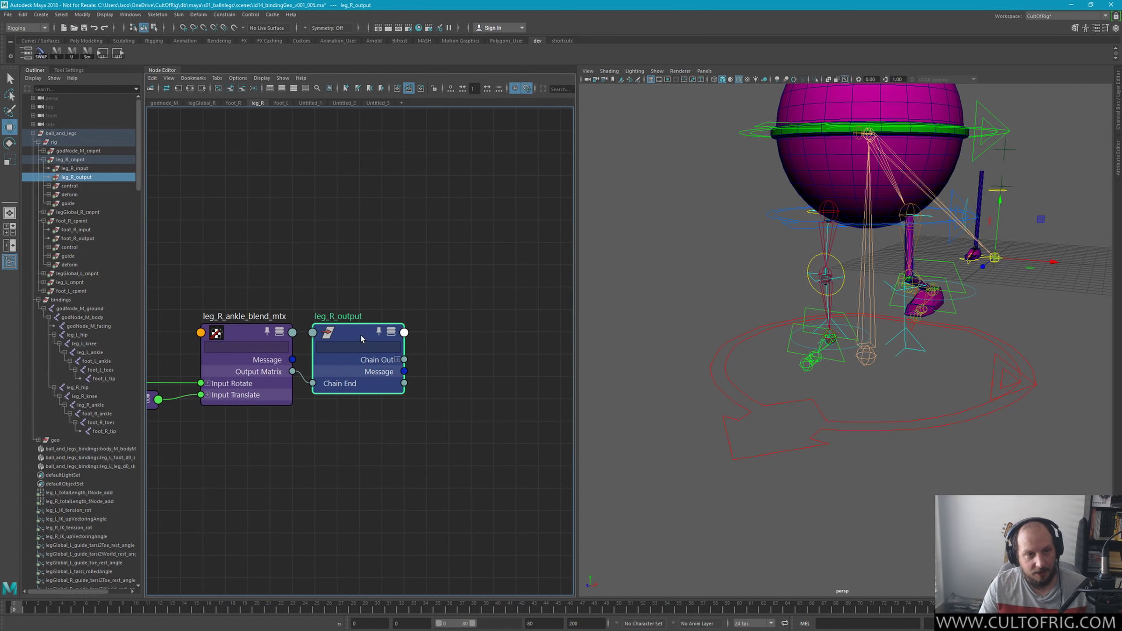
left_click(47, 195)
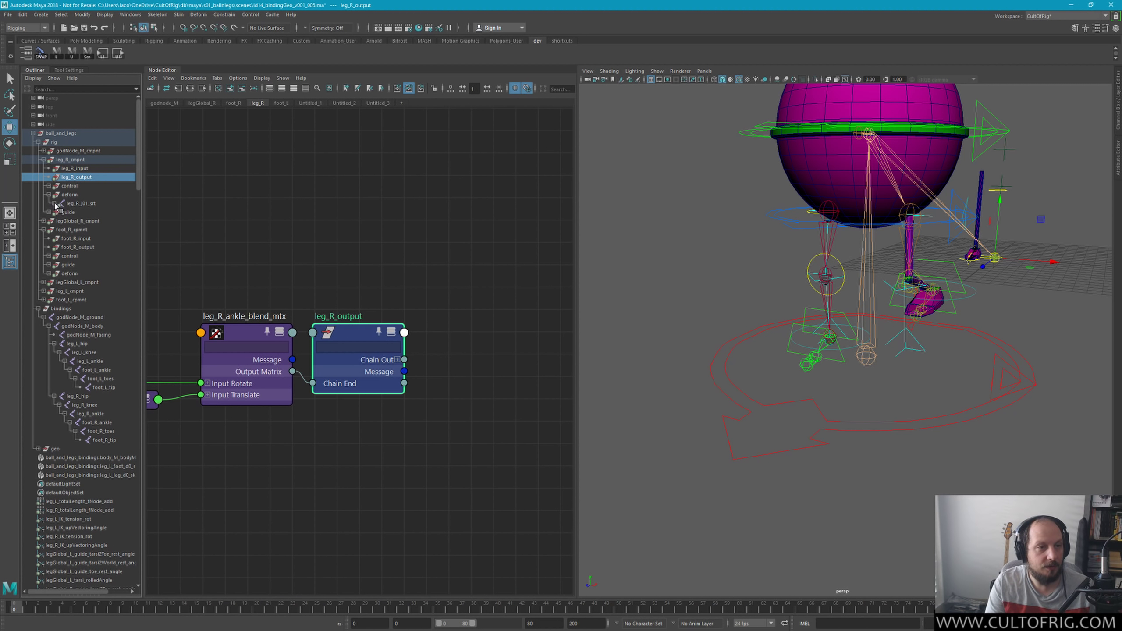
left_click(53, 203)
left_click_drag(80, 203, 91, 221)
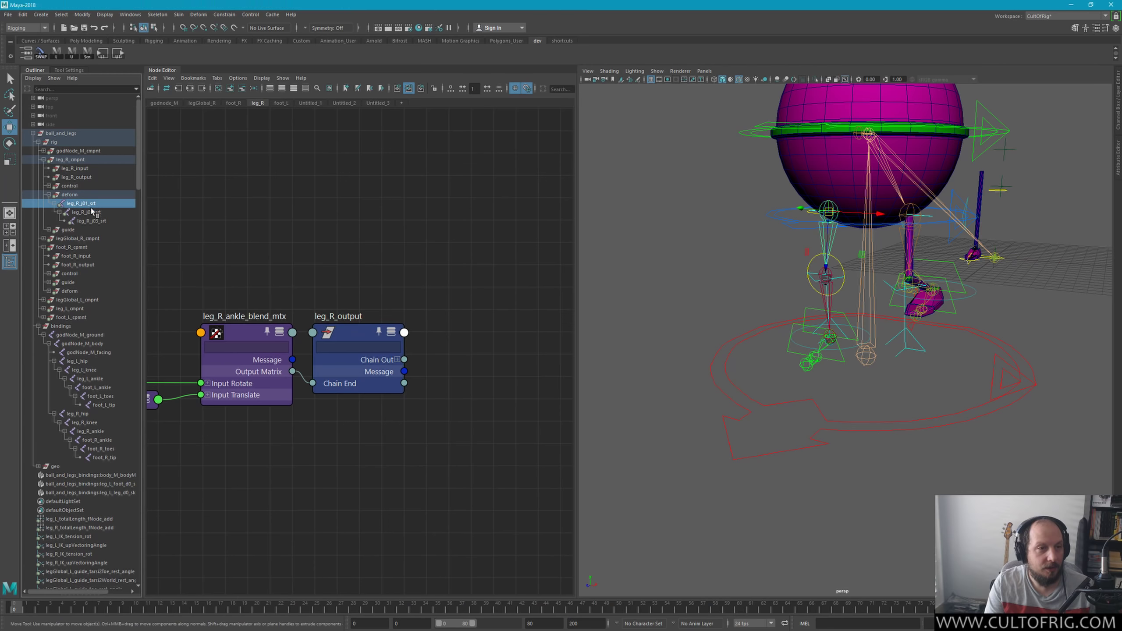
middle_click_drag(90, 221, 398, 439)
Step: Show leg_R_output's full attribute list and expand its Chain Out[0]–[3] slots
scroll(397, 439, "down", 2)
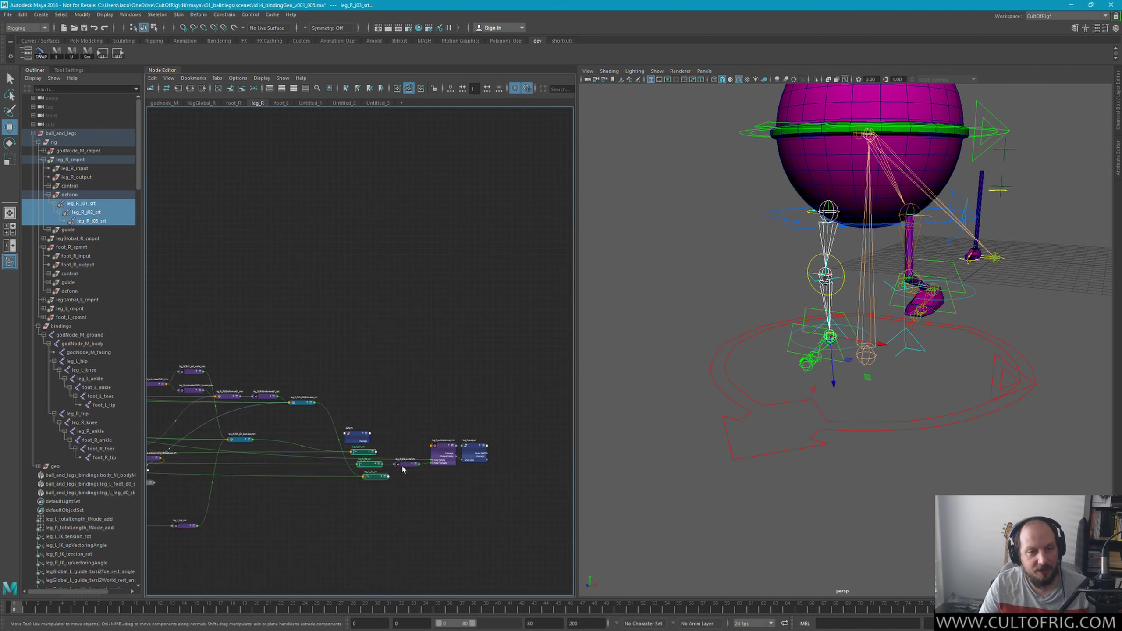
scroll(464, 508, "down", 2)
scroll(401, 440, "down", 2)
scroll(347, 403, "up", 2)
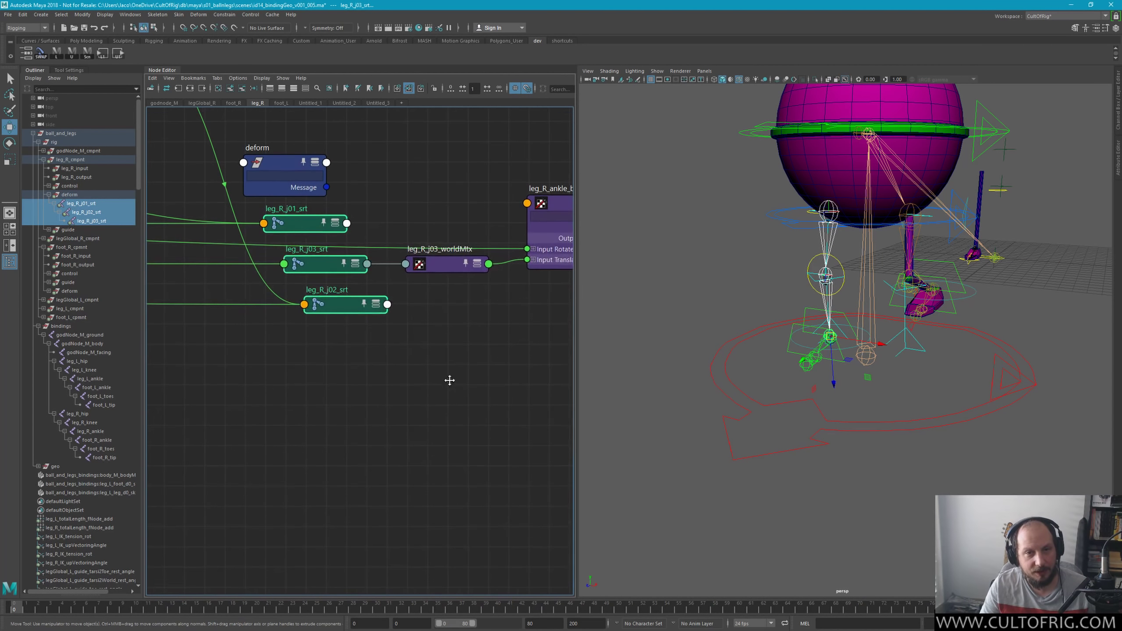
scroll(448, 381, "up", 3)
middle_click_drag(504, 332, 468, 334, "alt")
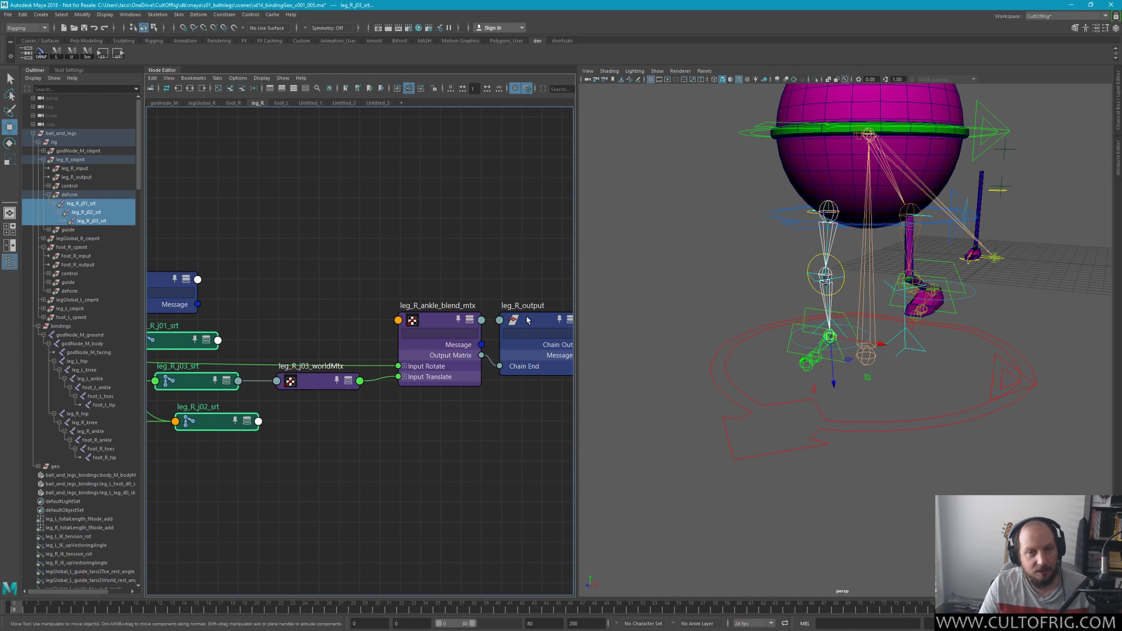
left_click_drag(527, 320, 552, 341)
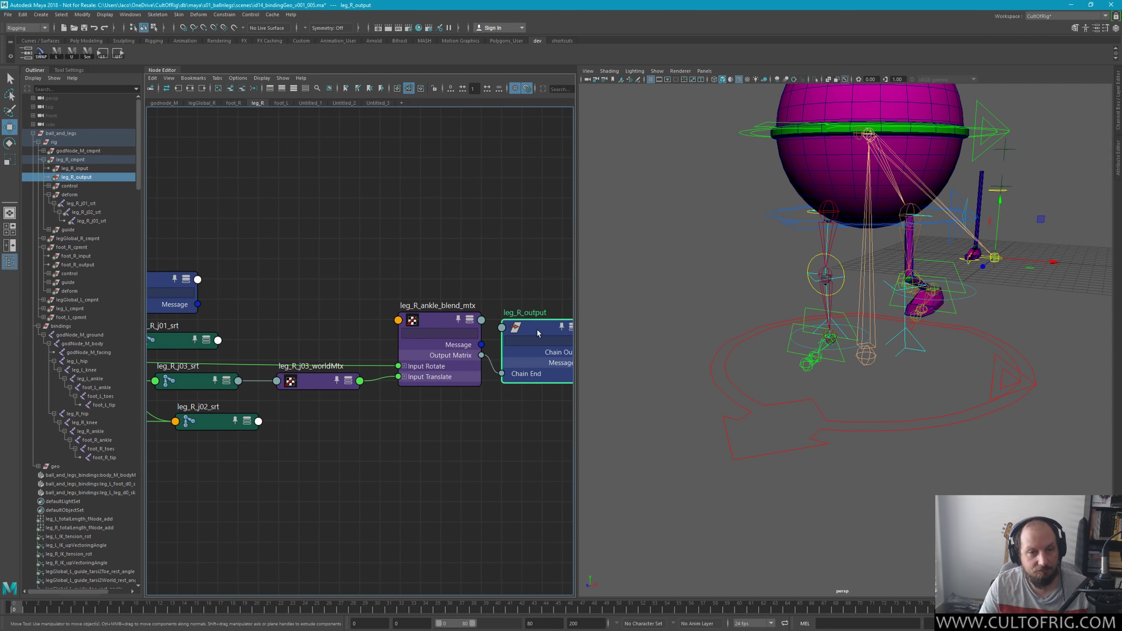
key("3")
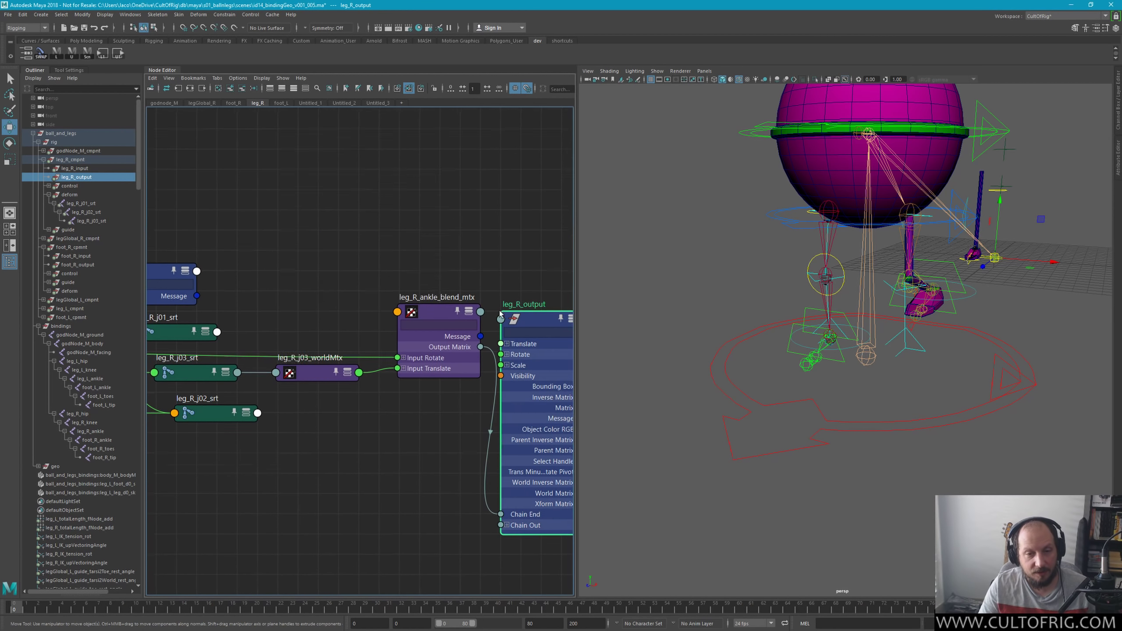
middle_click_drag(495, 550, 470, 414, "alt")
left_click(484, 397)
scroll(448, 508, "down", 2)
scroll(419, 422, "down", 2)
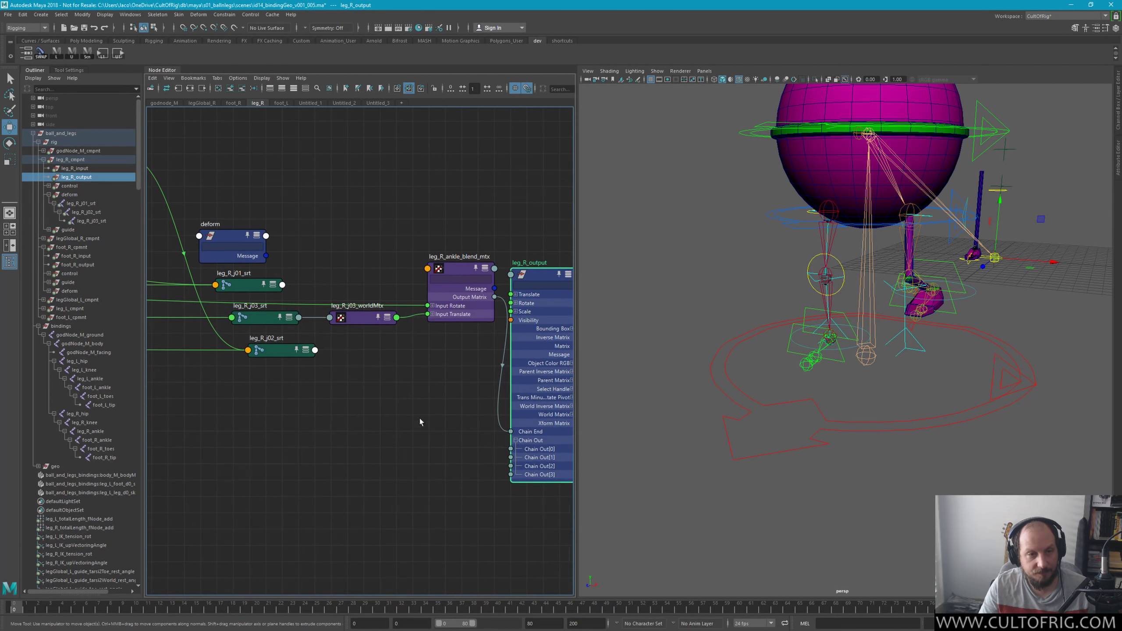
Step: Show full attributes for the deform and leg_R_j01_srt nodes, then collapse deform
left_click_drag(271, 270, 310, 310)
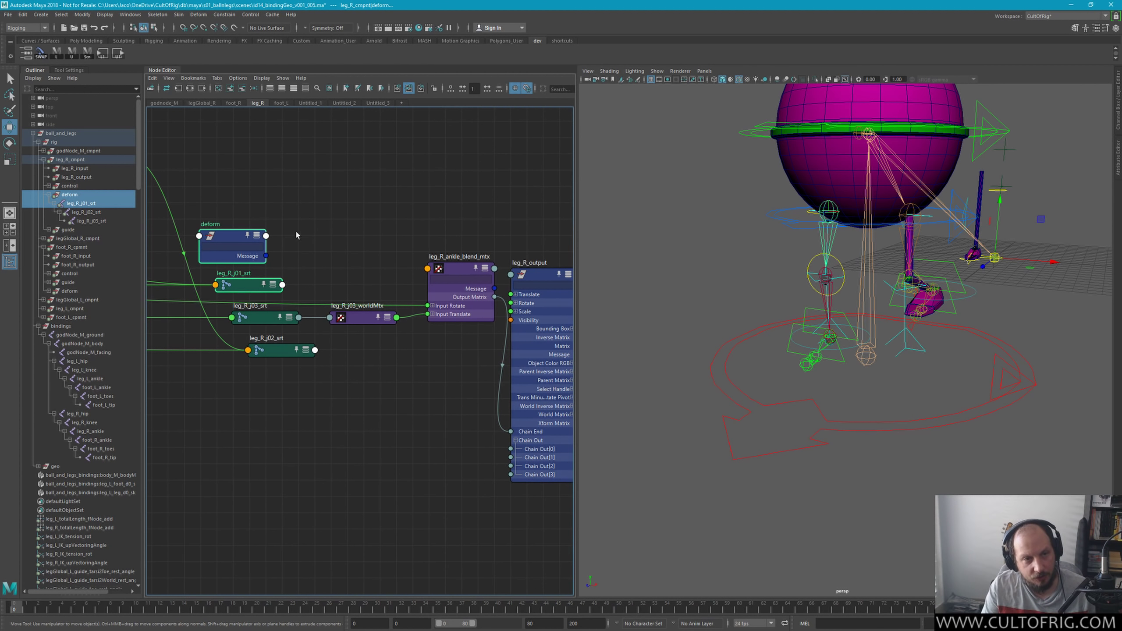
key("3")
left_click(245, 240)
key("1")
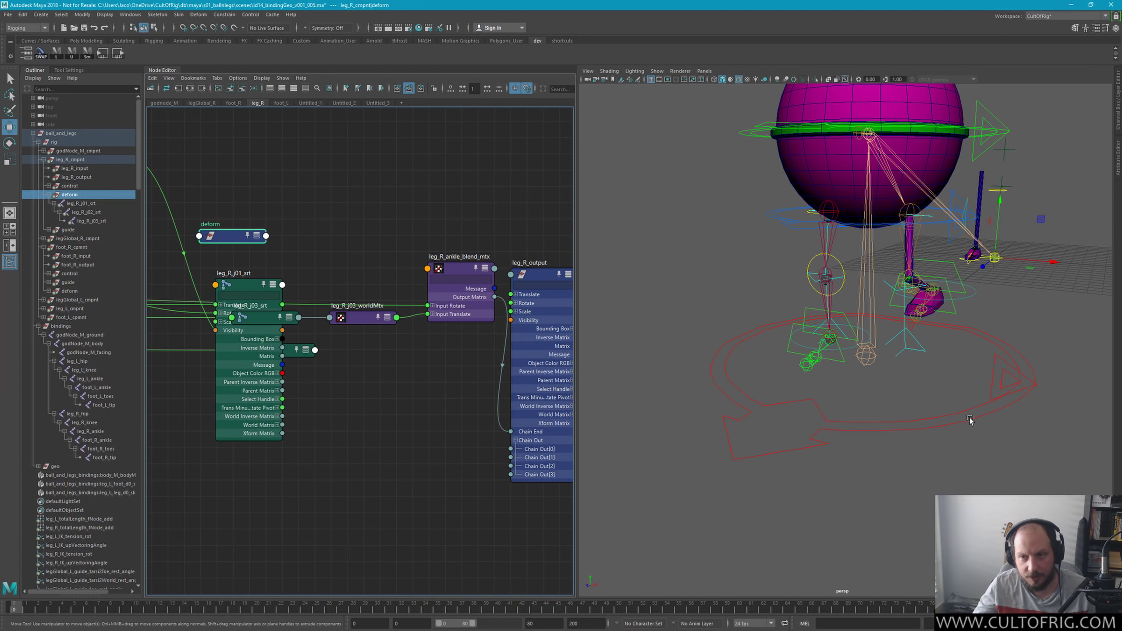
Step: Test-rotate the rig's master control about 60° around Y, then clear the selection
left_click(801, 442)
key("e")
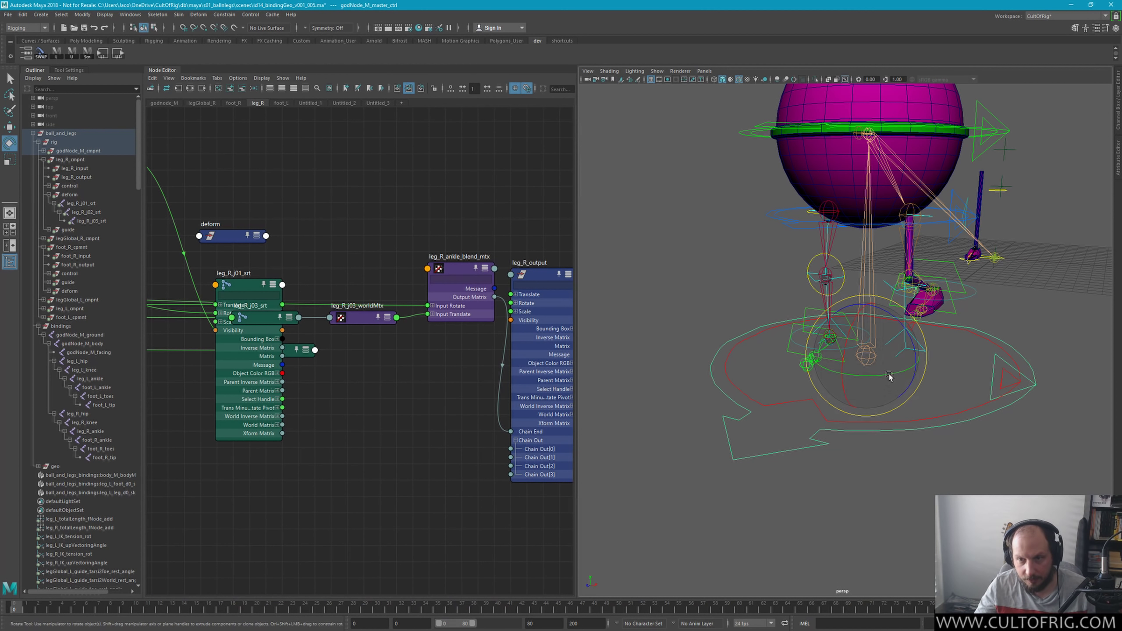
mouse_move(889, 376)
left_mouse_down()
mouse_move(931, 366)
mouse_move(911, 376)
left_mouse_up()
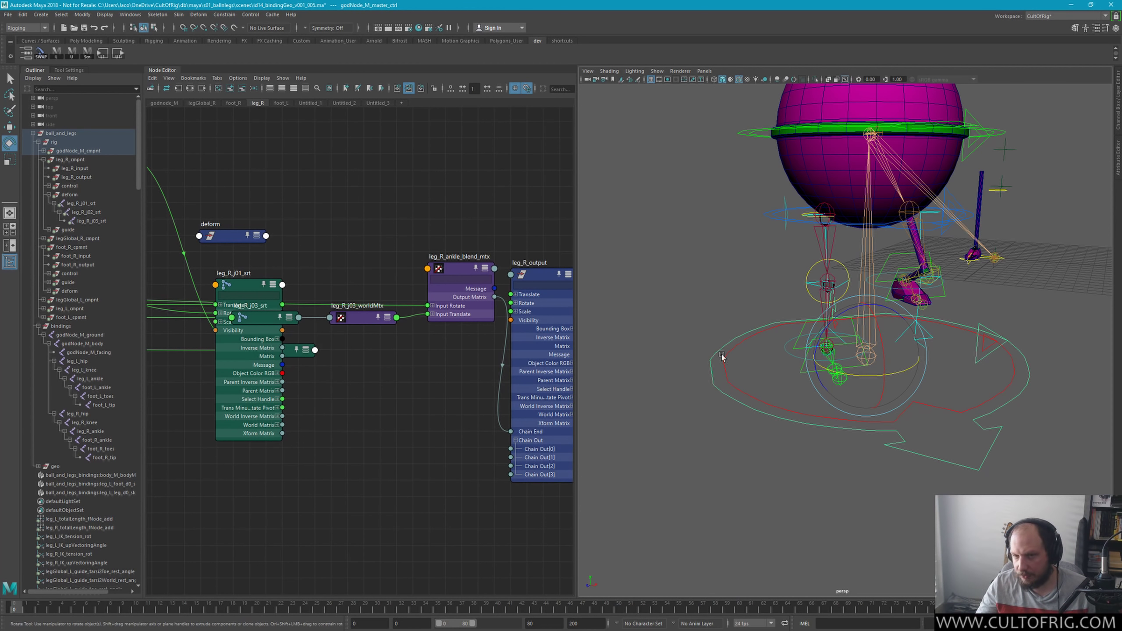
left_click(707, 476)
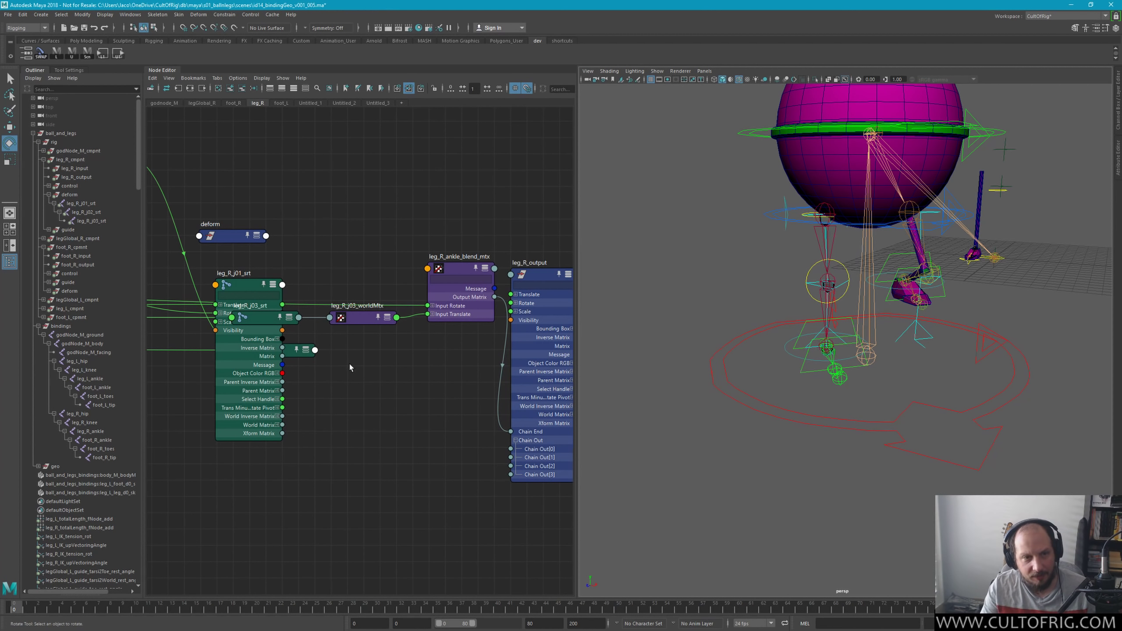
middle_click_drag(347, 376, 331, 408, "alt")
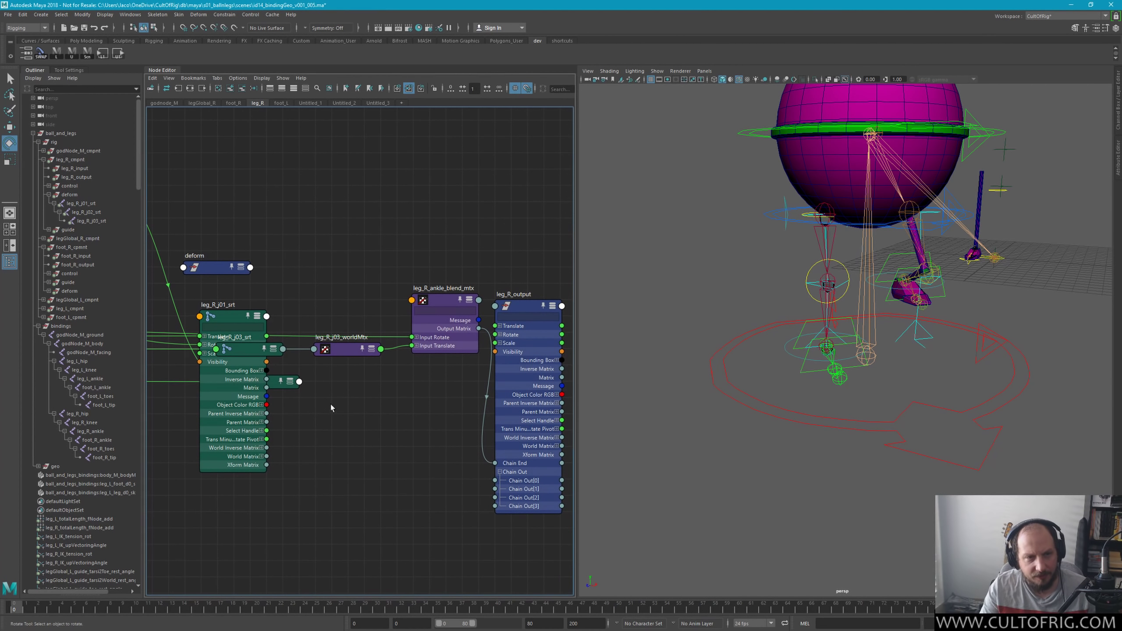
Step: Connect leg_R_j01_srt World Matrix[0] to Chain Out[0] and leg_R_j03_srt Matrix to Chain Out[1]
left_click(262, 457)
left_click_drag(268, 465, 494, 480)
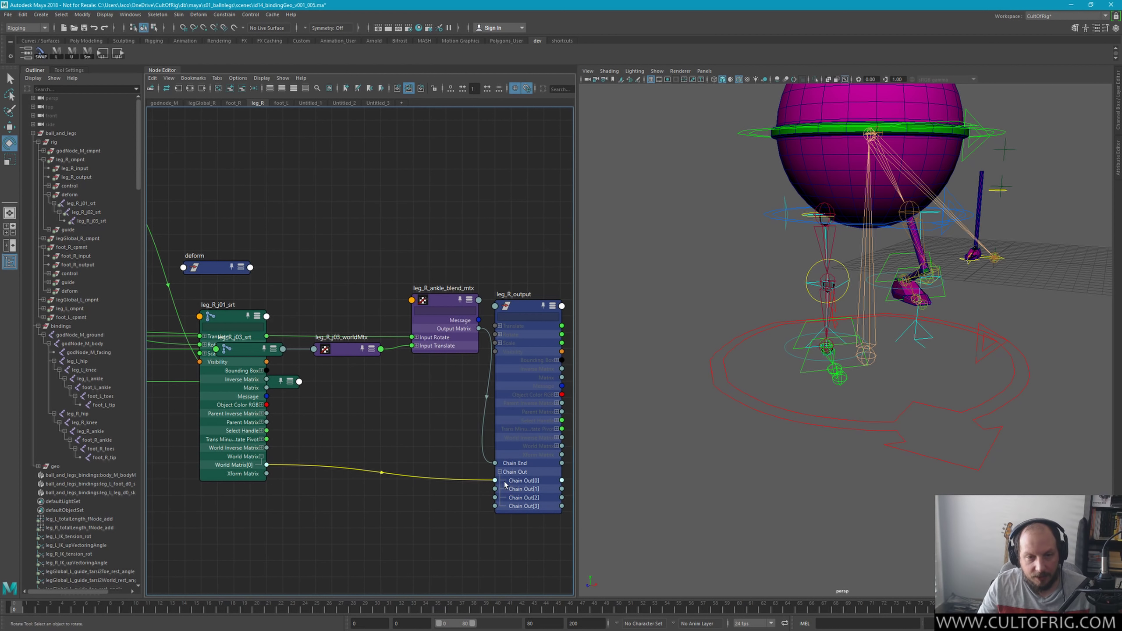
left_click(273, 316)
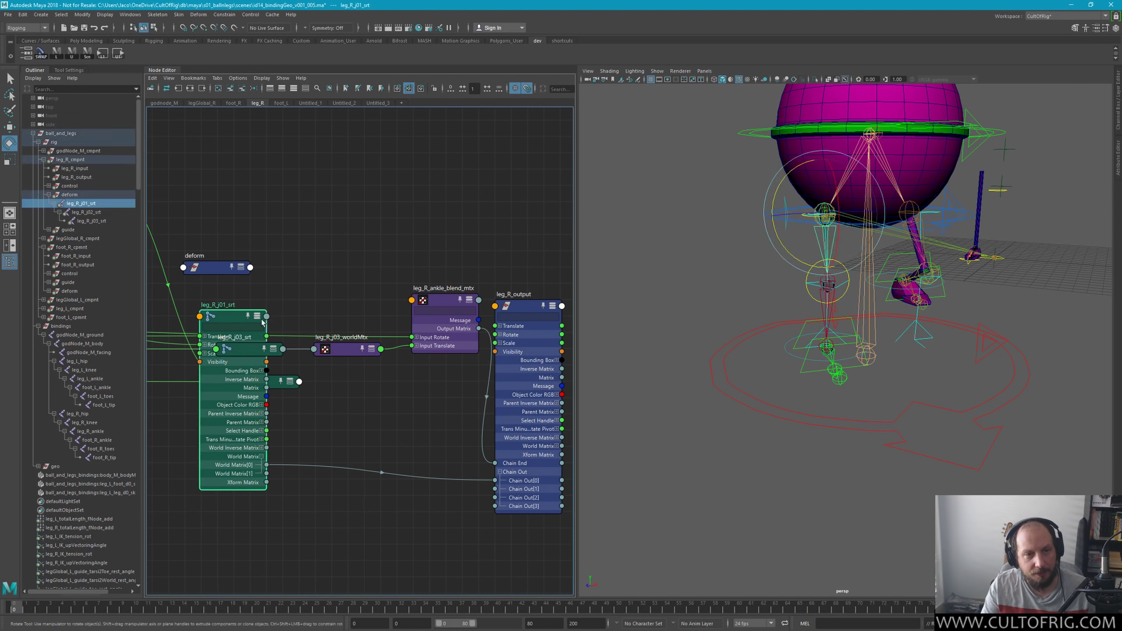
key("1")
left_click(248, 354)
key("2")
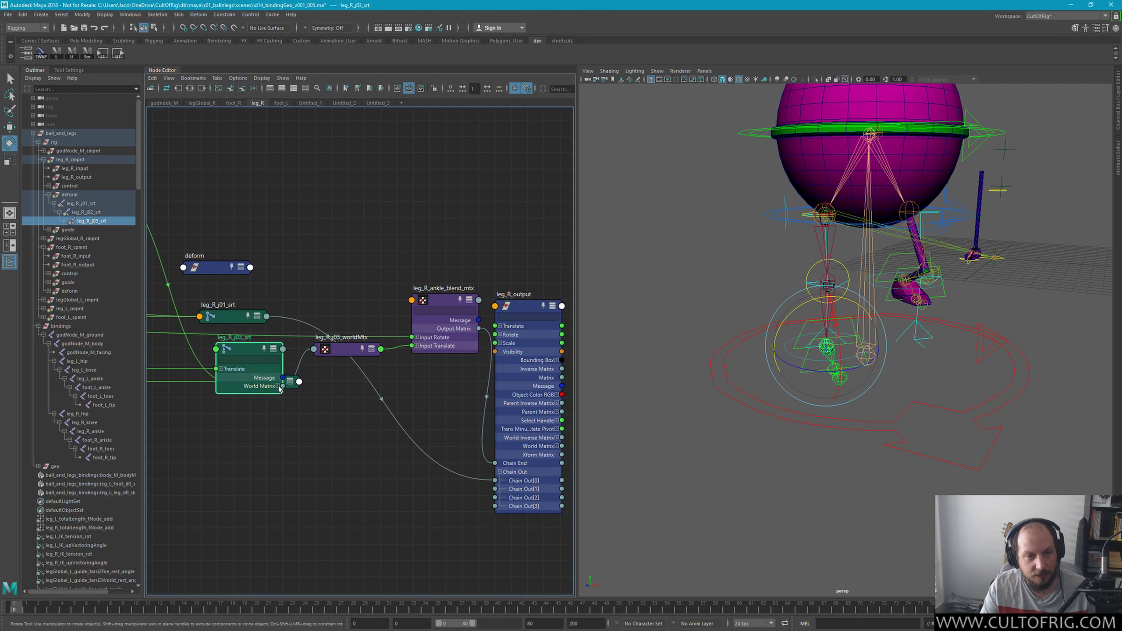
left_click(277, 386)
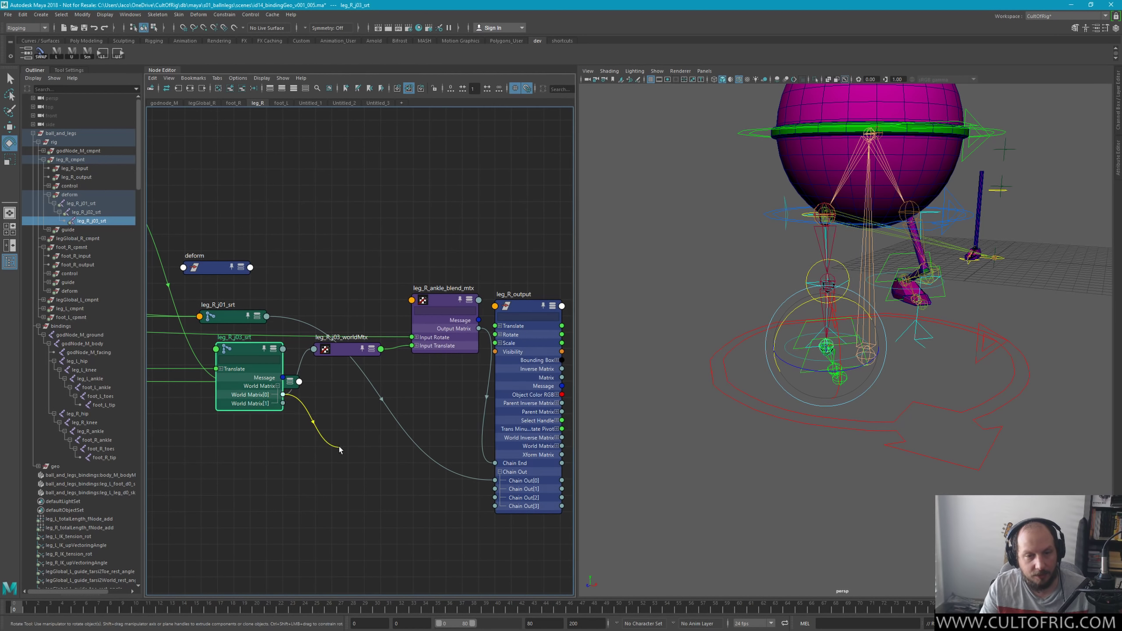
left_click_drag(300, 413, 340, 451)
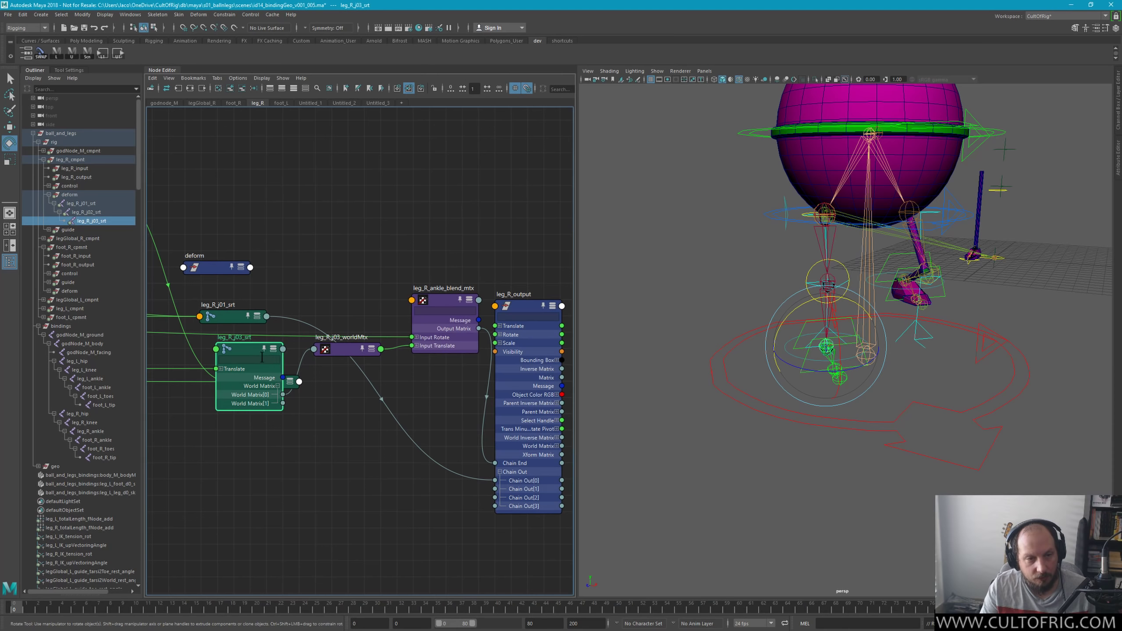
key("3")
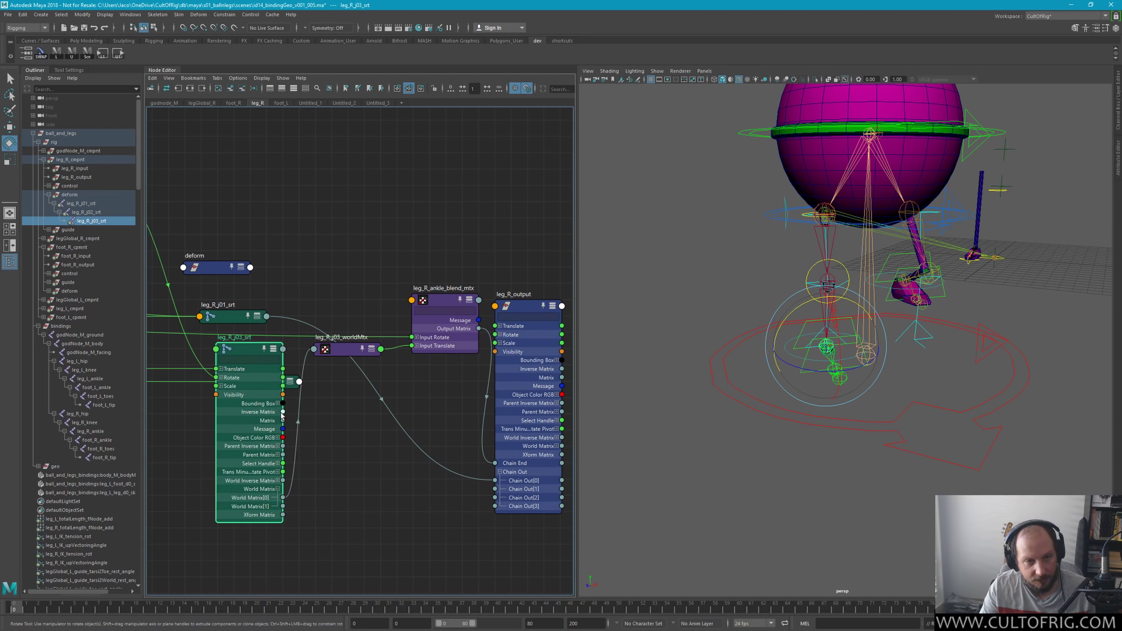
left_click_drag(283, 421, 495, 489)
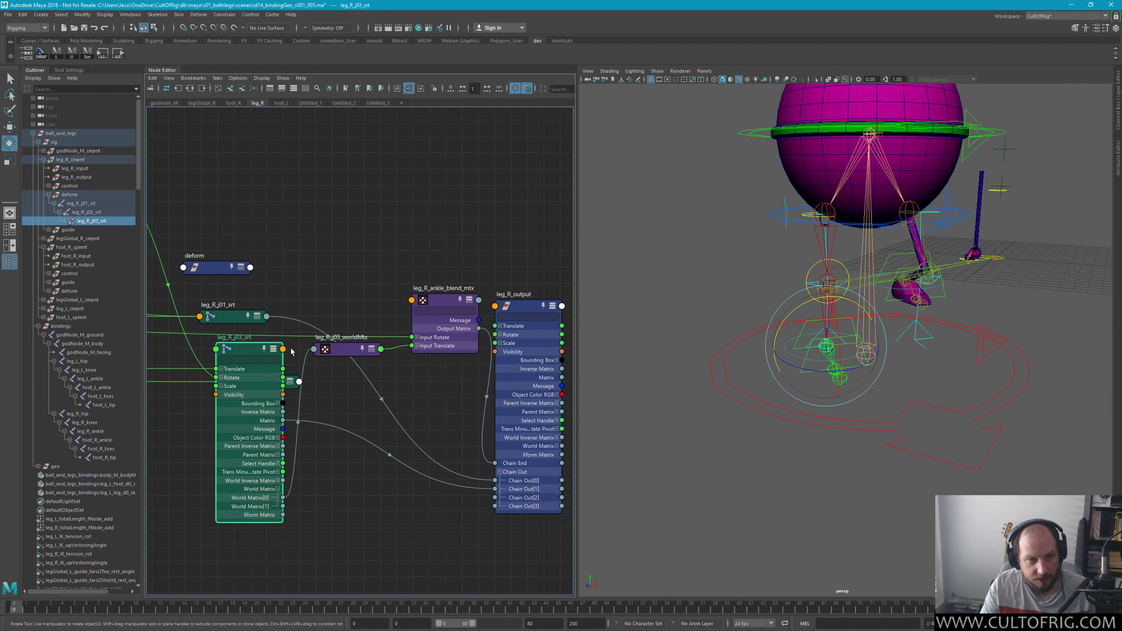
key("1")
Step: Connect leg_R_j02_srt Matrix to Chain Out[2] and collapse the node
left_click(294, 383)
key("3")
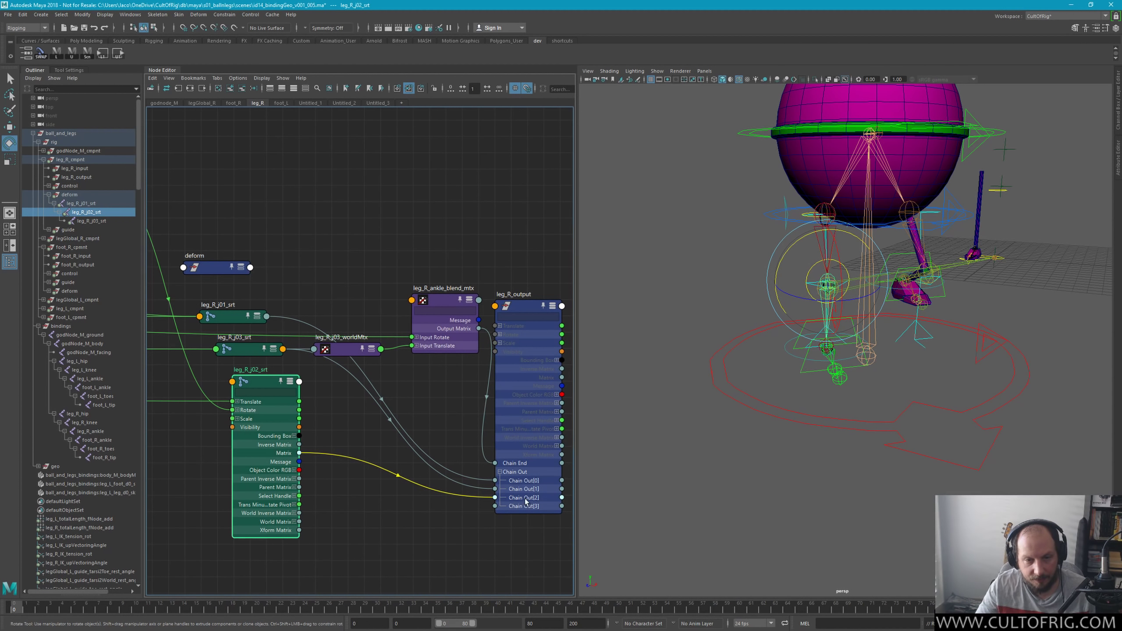
left_click_drag(298, 453, 495, 497)
key("1")
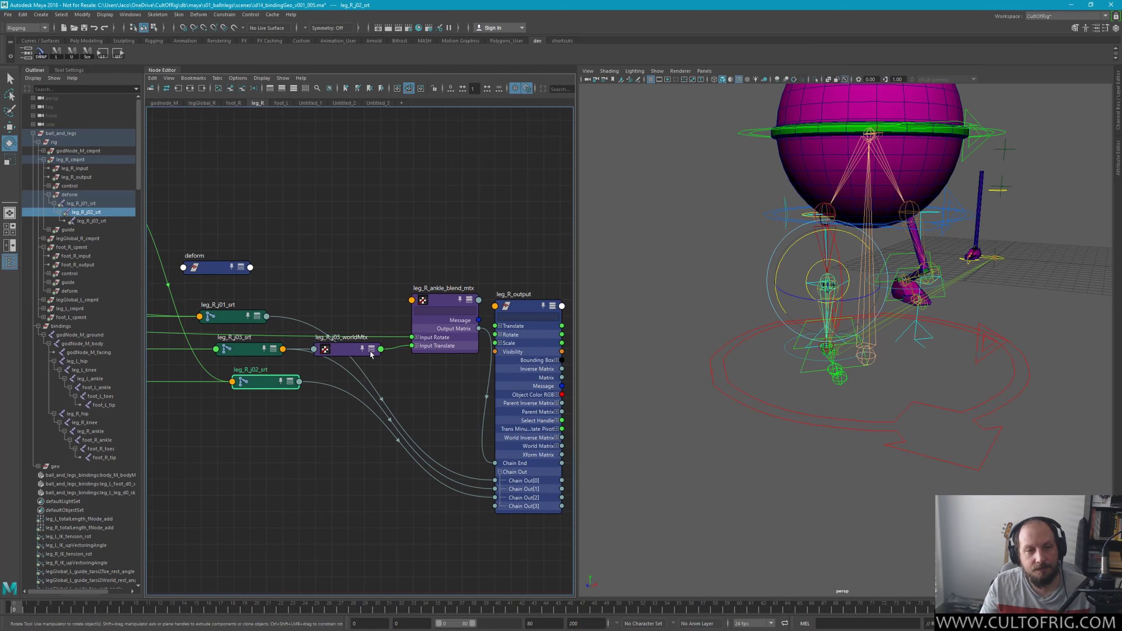
mouse_move(813, 309)
left_mouse_down("alt")
mouse_move(851, 363)
mouse_move(874, 348)
left_mouse_up("alt")
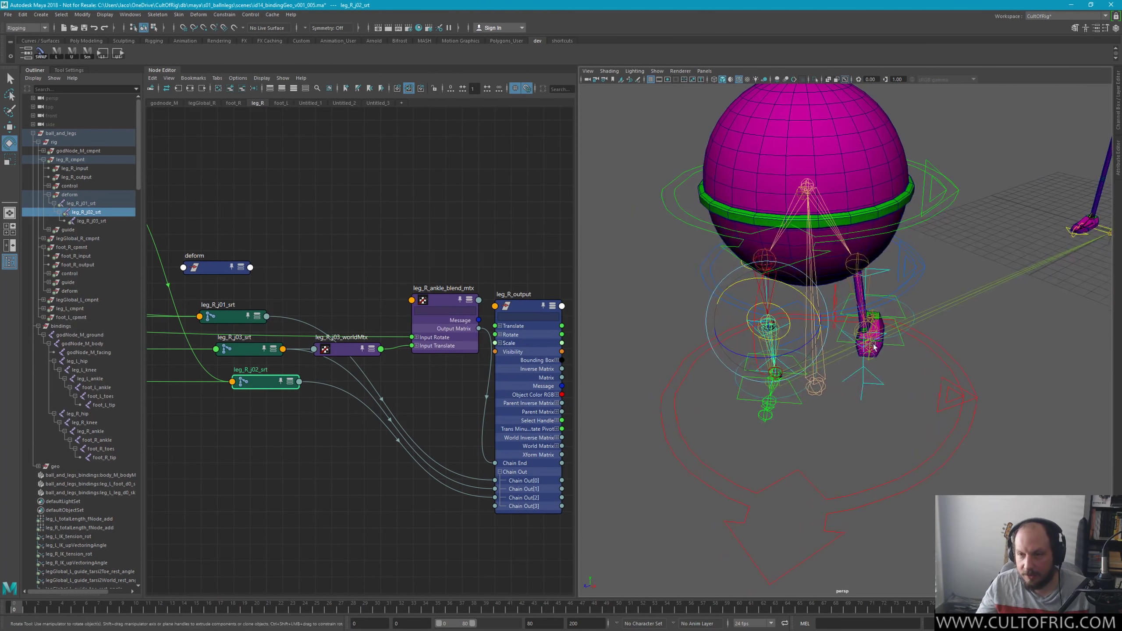
Step: Show the foot_R node graph and frame the right leg and foot in the viewport
left_click(232, 104)
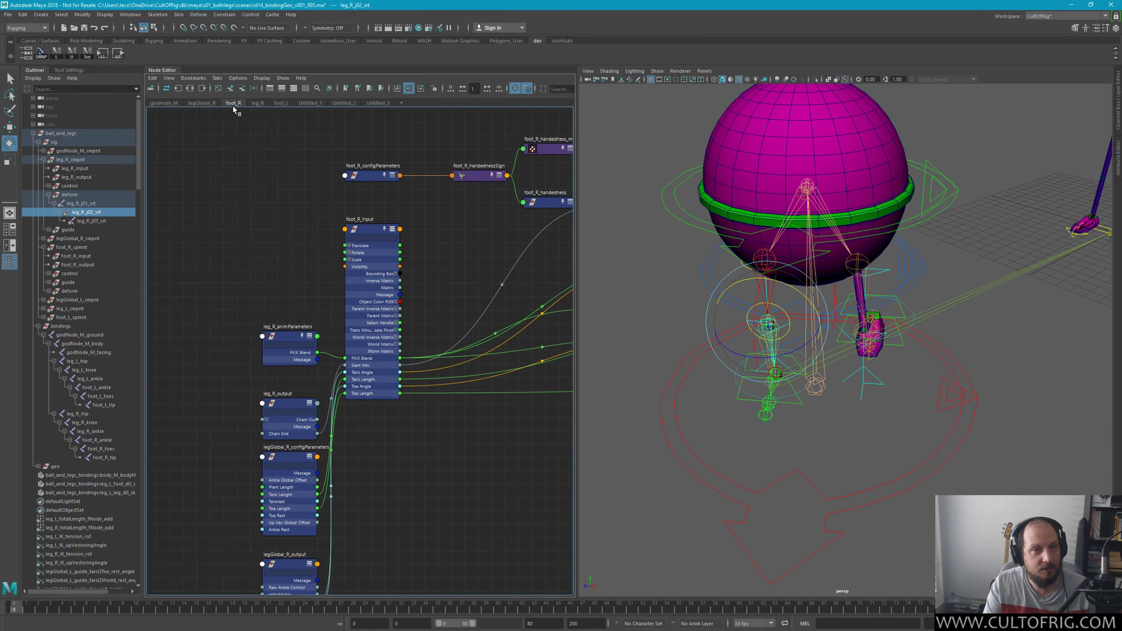
scroll(398, 443, "down", 2)
scroll(420, 443, "down", 3)
scroll(428, 418, "down", 1)
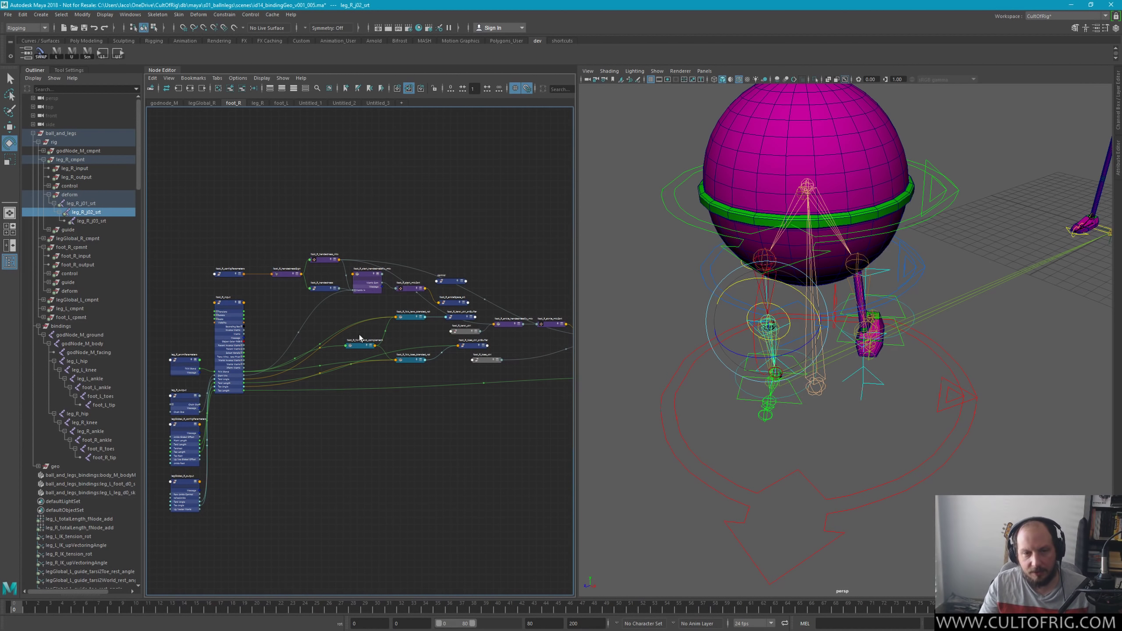
mouse_move(438, 446)
middle_mouse_down("alt")
mouse_move(446, 408)
mouse_move(401, 388)
mouse_move(337, 413)
middle_mouse_up("alt")
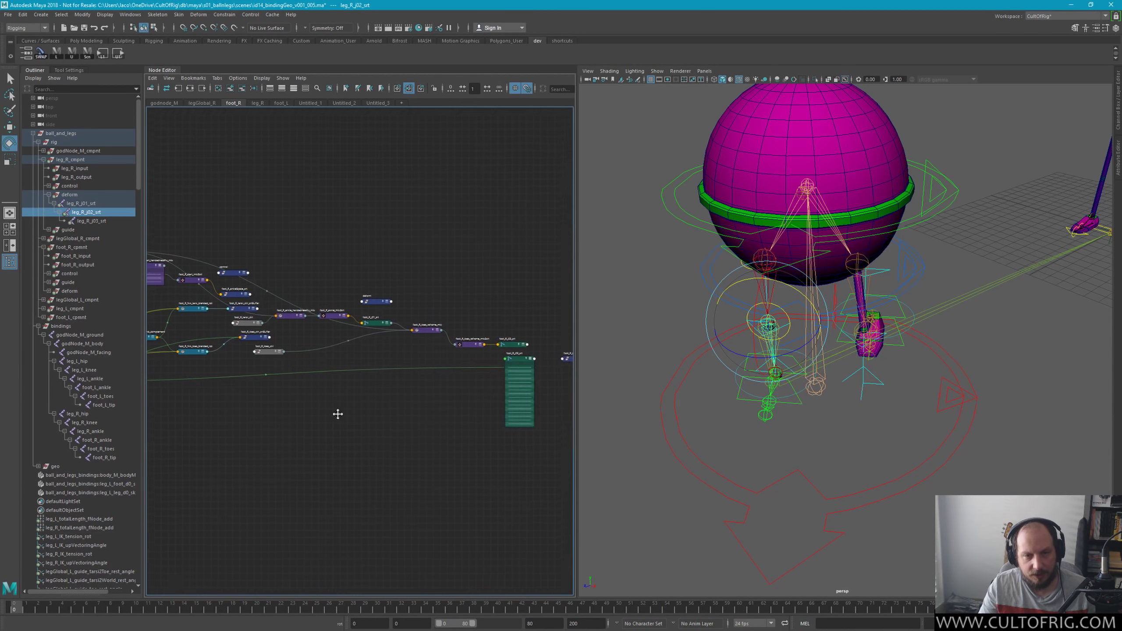
scroll(418, 465, "up", 2)
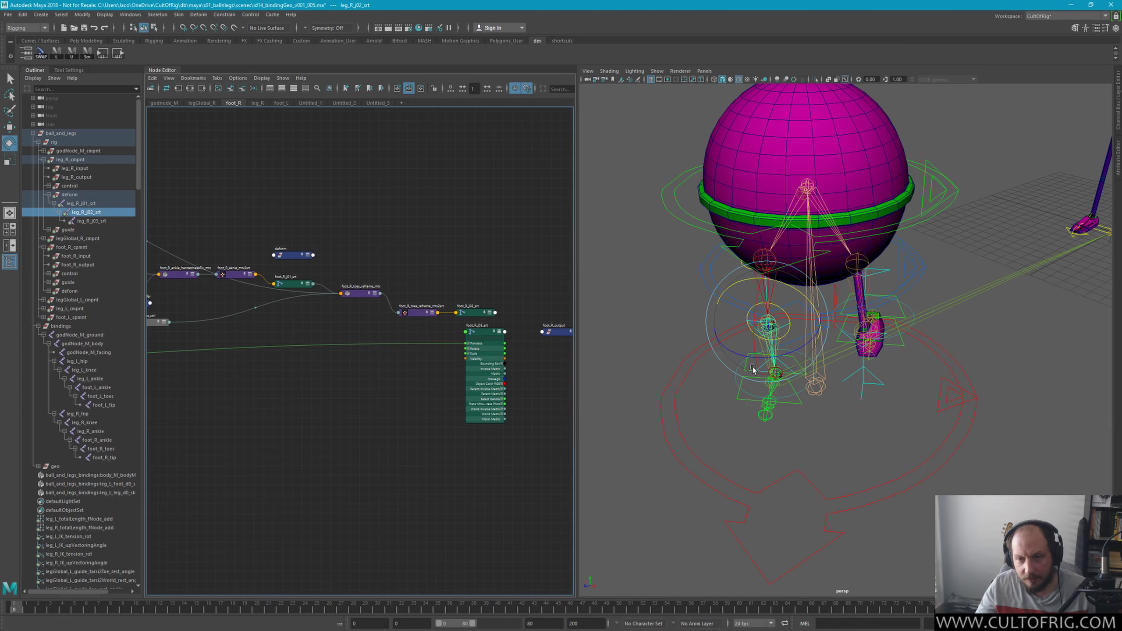
key("f")
mouse_move(750, 365)
left_mouse_down("alt")
mouse_move(788, 350)
mouse_move(657, 286)
left_mouse_up("alt")
Step: Select the three foot joints foot_R_j01_srt through foot_R_j03_srt and frame their nodes
left_click(658, 286)
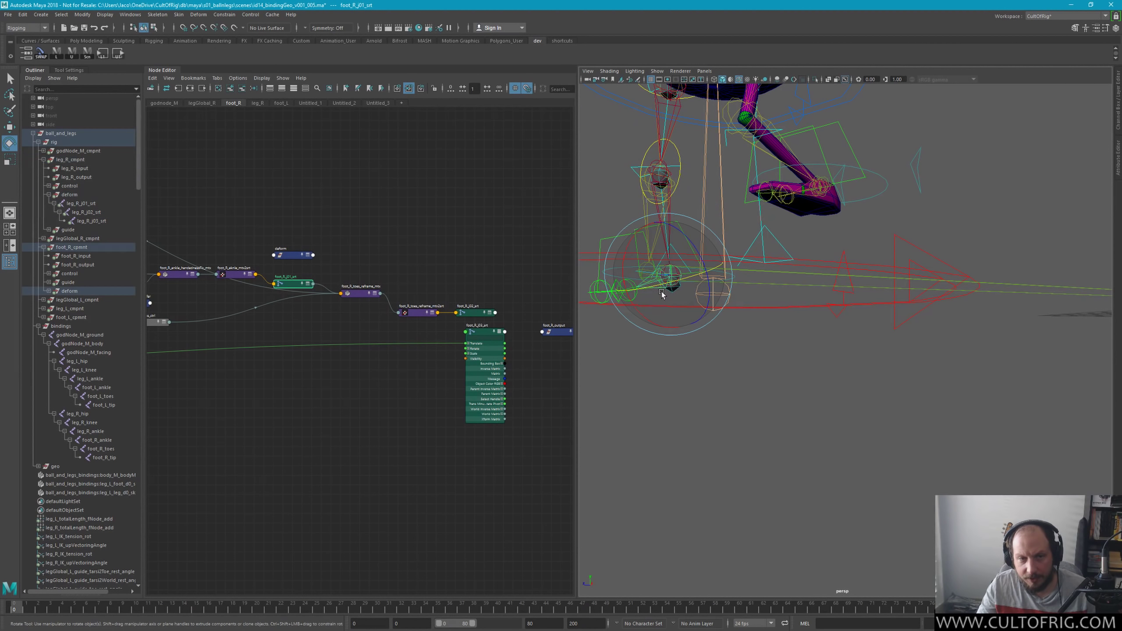
key("f")
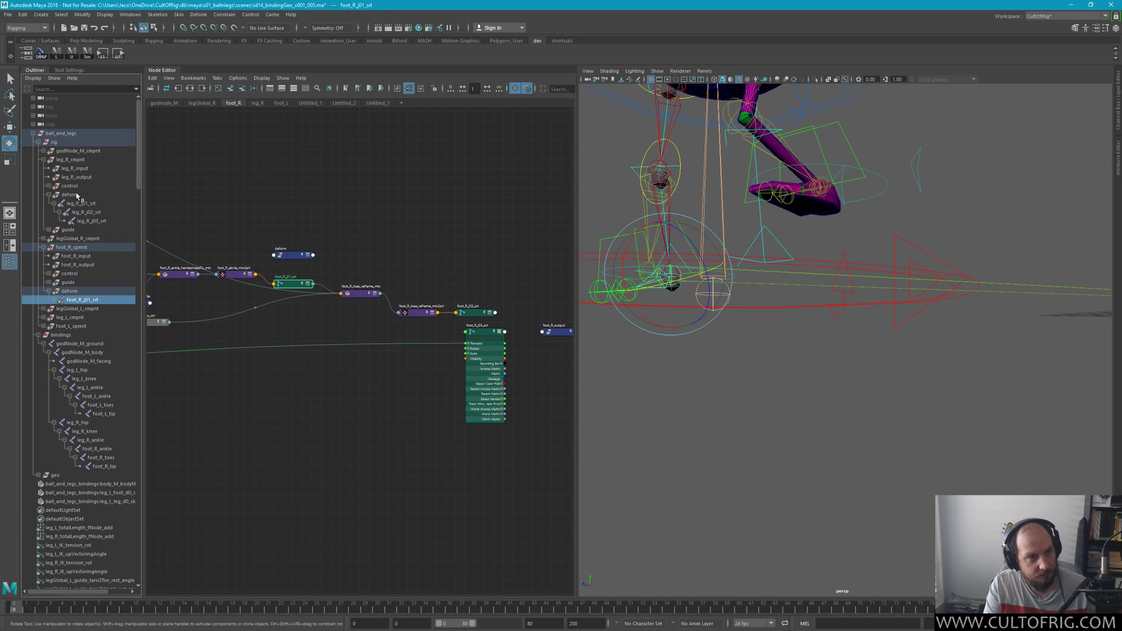
left_click(43, 159)
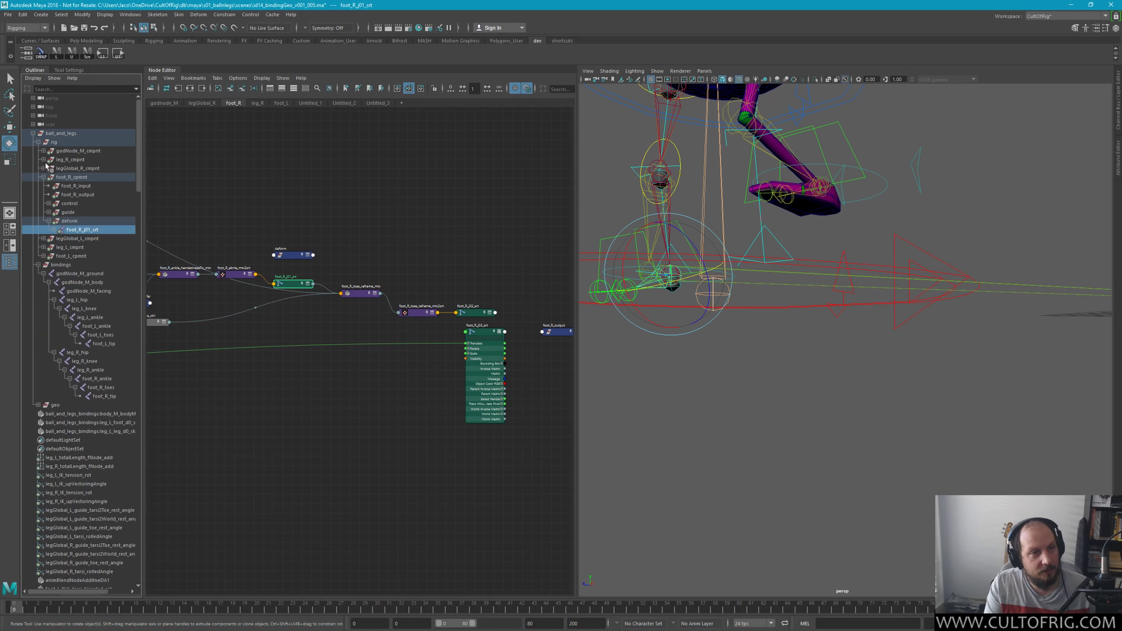
left_click(54, 229)
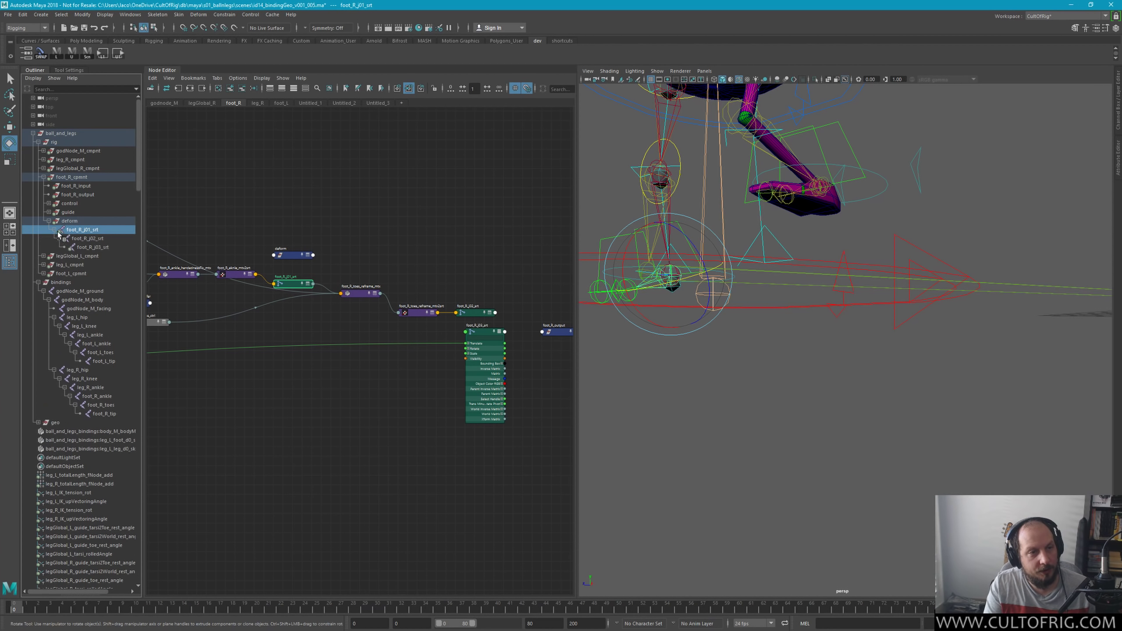
left_click(98, 248, "shift")
key("f")
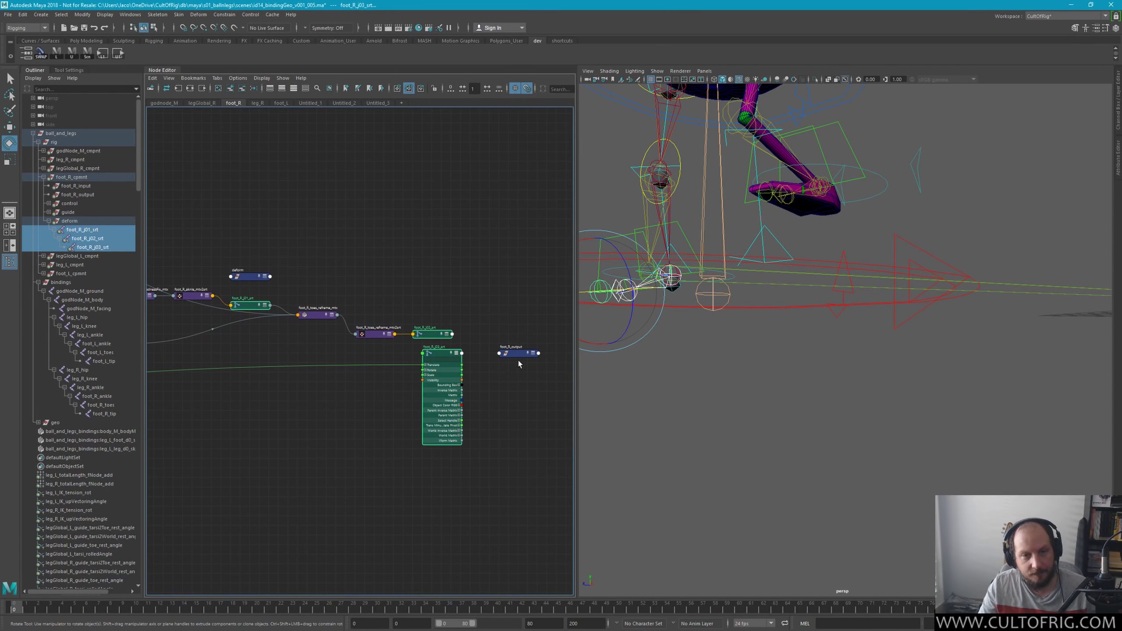
Step: Expand foot_R_output fully and move it next to the foot joint nodes
left_click(517, 355)
key("3")
left_click_drag(517, 351, 420, 216)
Step: Wire foot_R_j01_srt World Matrix[0] into foot_R_output Chain Out[0]
scroll(426, 320, "up", 2)
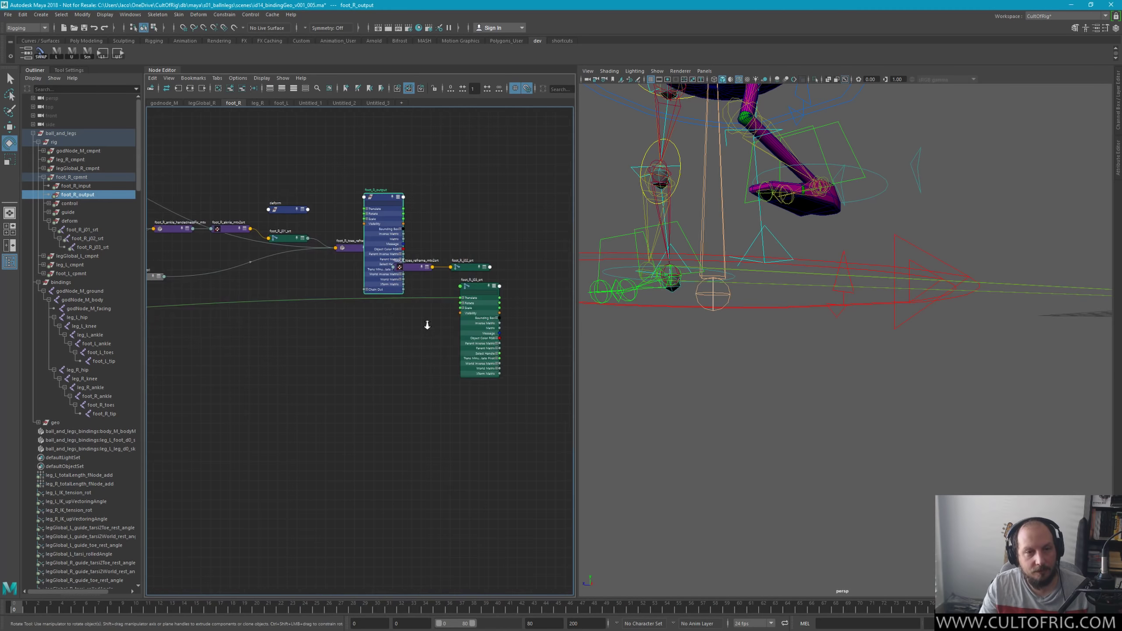
scroll(508, 453, "up", 4)
left_click(385, 346)
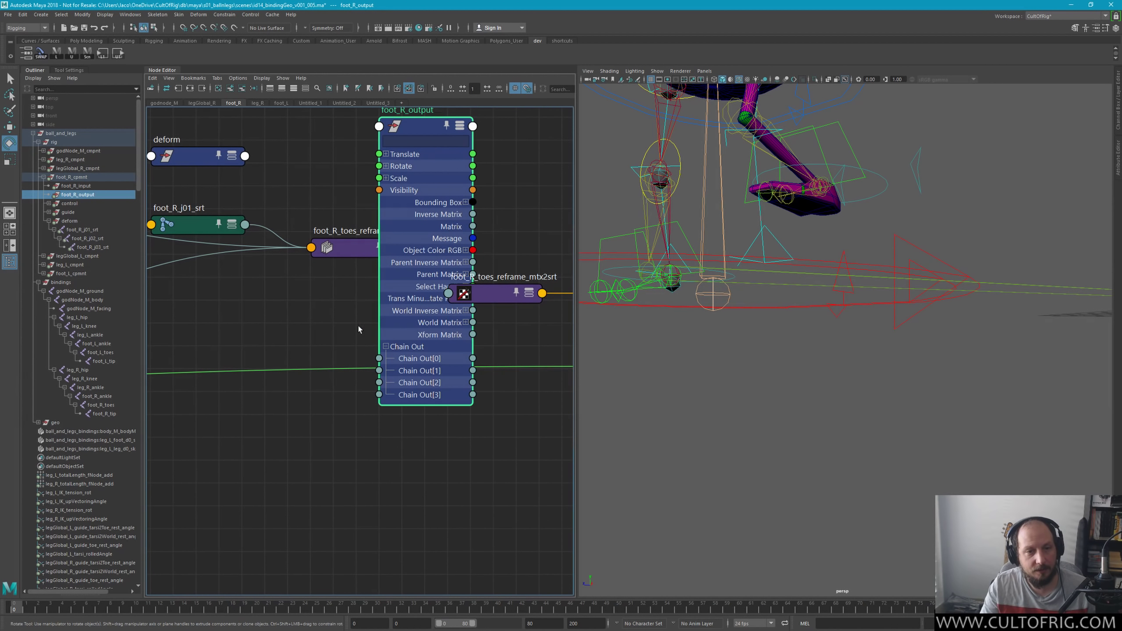
left_click(195, 226)
key("3")
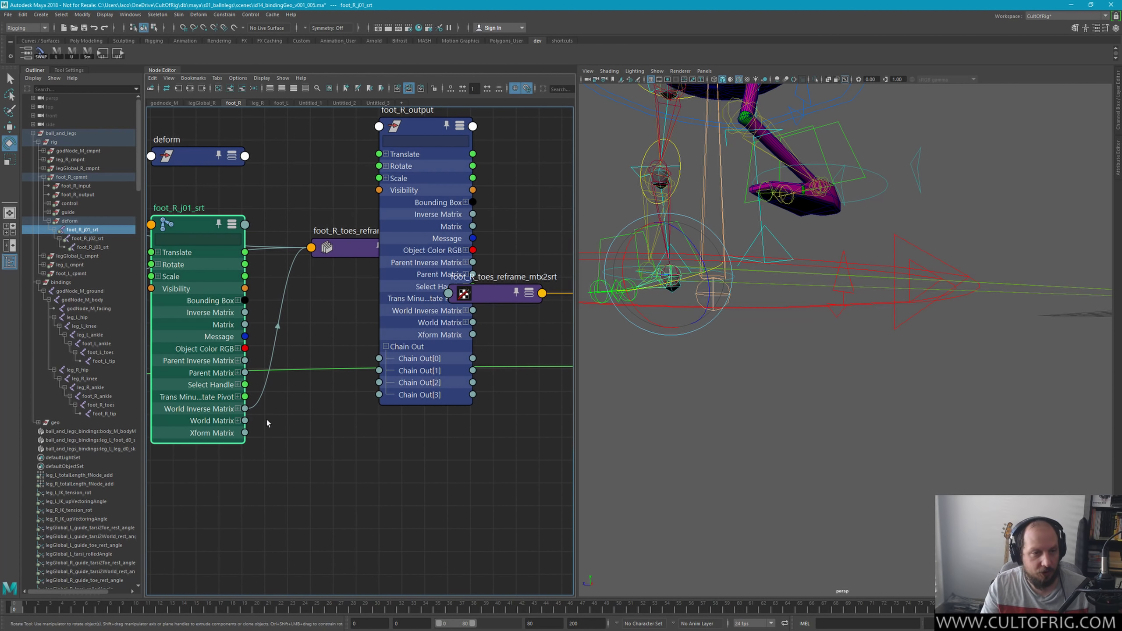
left_click(239, 420)
left_click_drag(244, 432, 379, 358)
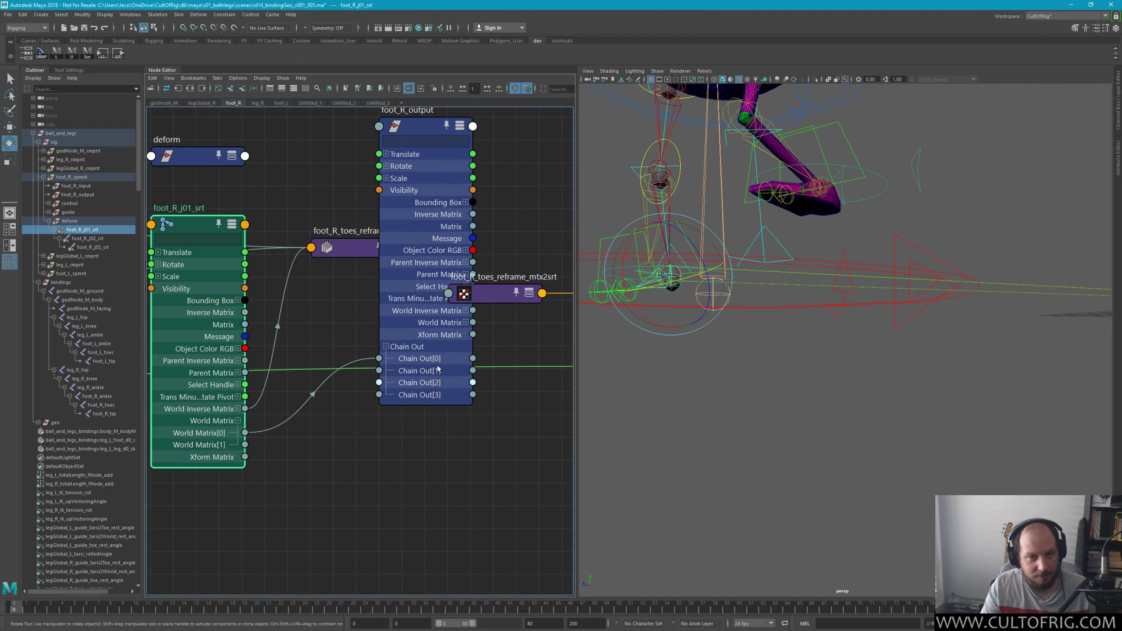
key("1")
Step: Reposition foot_R_output higher up, clear of the foot joint nodes
left_click_drag(406, 127, 570, 126)
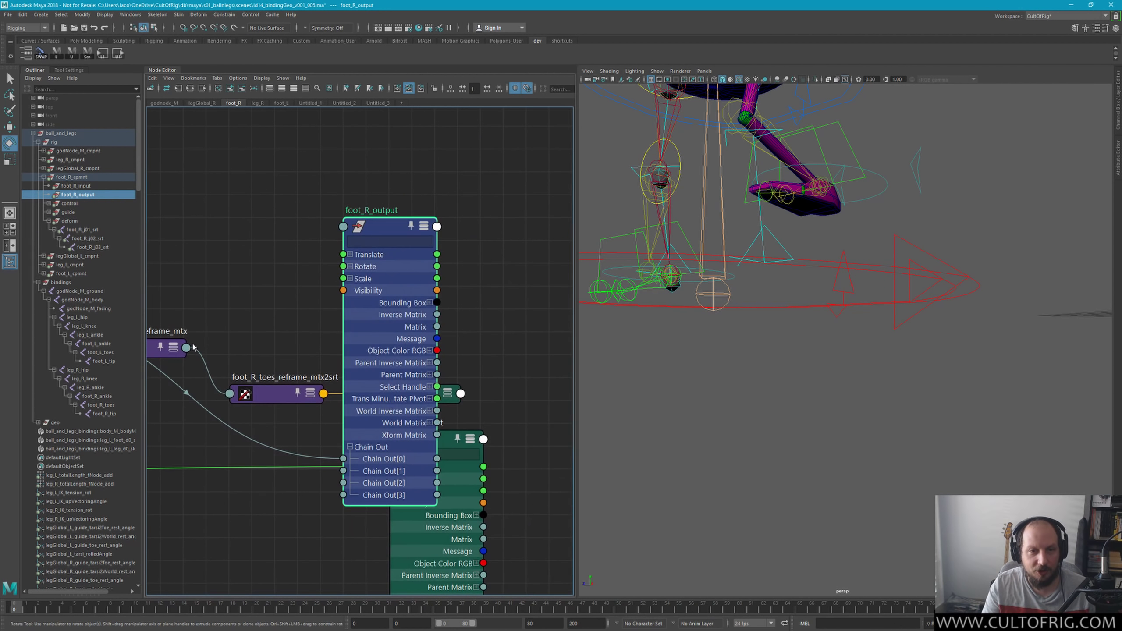
middle_click_drag(569, 127, 372, 226, "alt")
left_click_drag(372, 226, 552, 250)
mouse_move(553, 250)
middle_mouse_down("alt")
mouse_move(444, 111)
mouse_move(490, 203)
middle_mouse_up("alt")
left_click_drag(490, 203, 491, 112)
Step: Wire foot_R_j02_srt and foot_R_j03_srt outputs into Chain Out[1] and Chain Out[2]
left_click(327, 323)
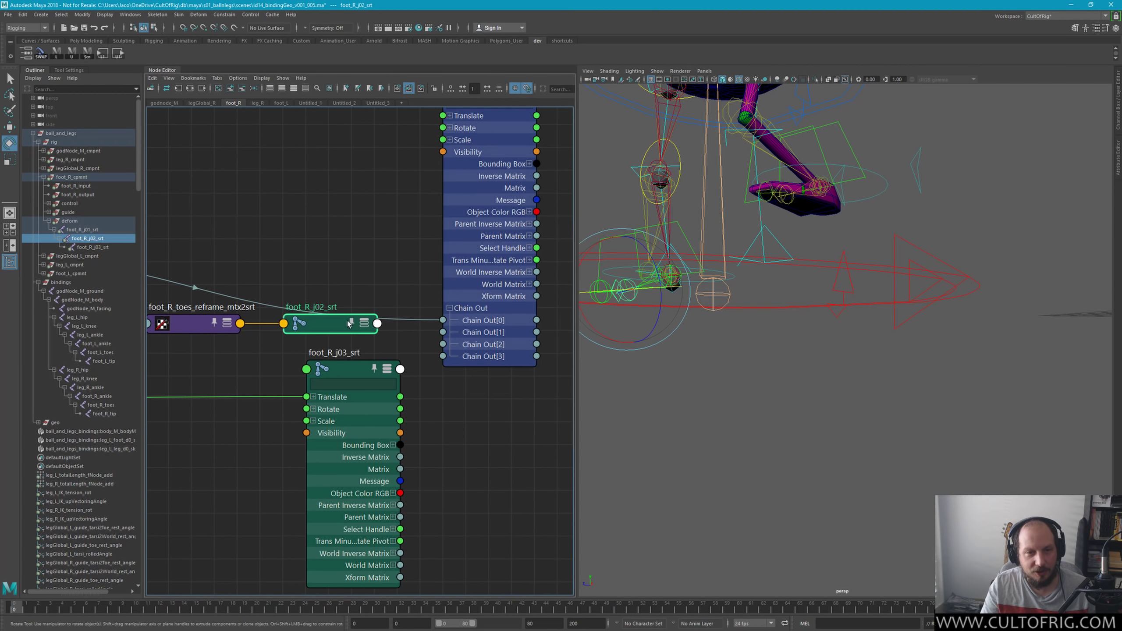
key("3")
left_click_drag(399, 396, 443, 331)
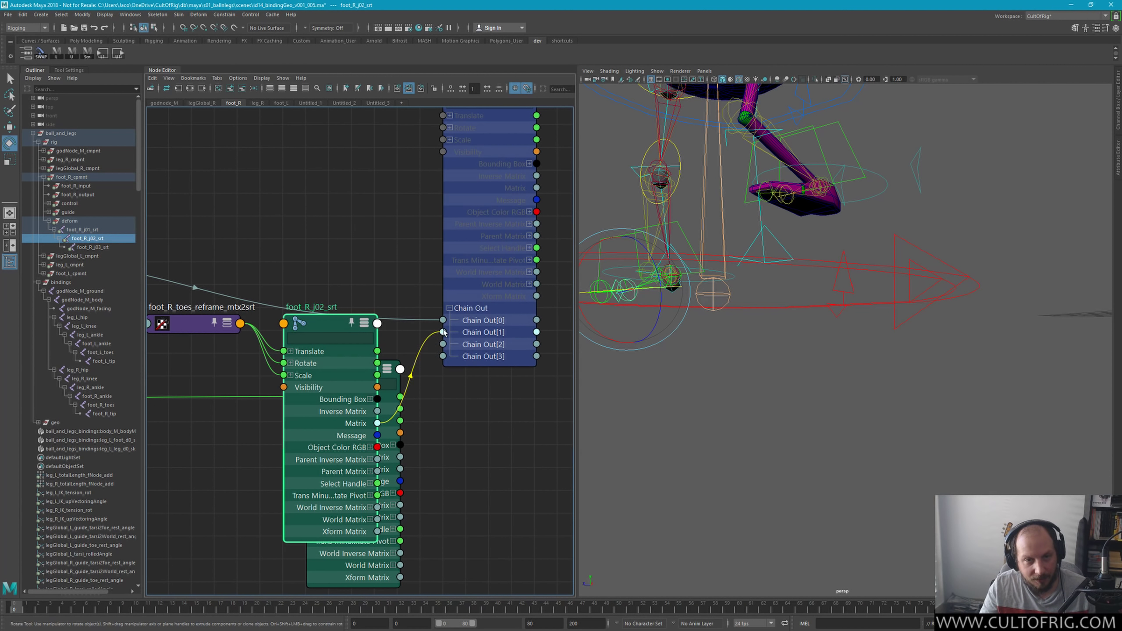
key("1")
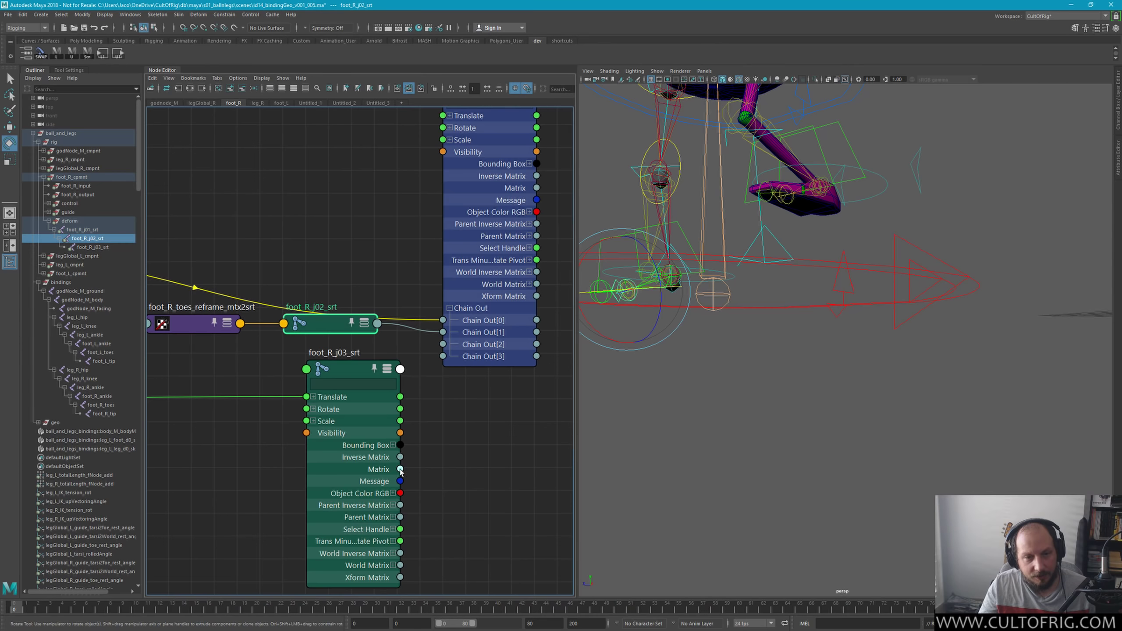
left_click_drag(400, 469, 443, 345)
Step: Collapse the joint nodes, show only foot_R_output's connected attributes, and tidy its position
scroll(472, 432, "down", 5)
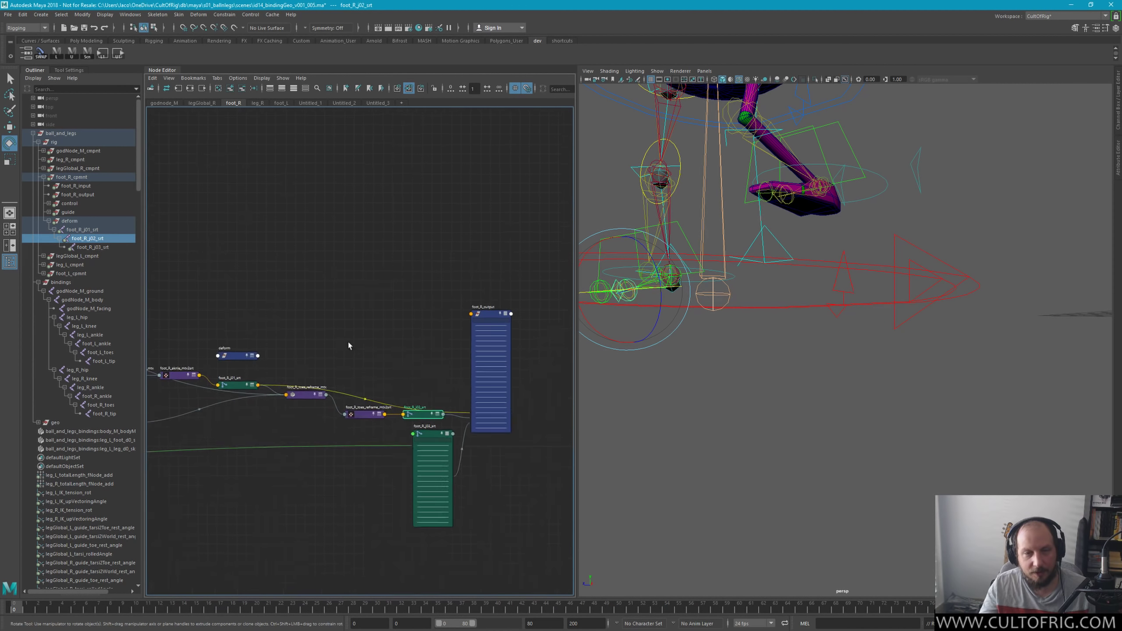
mouse_move(494, 325)
left_mouse_down()
mouse_move(502, 418)
mouse_move(499, 376)
left_mouse_up()
key("2")
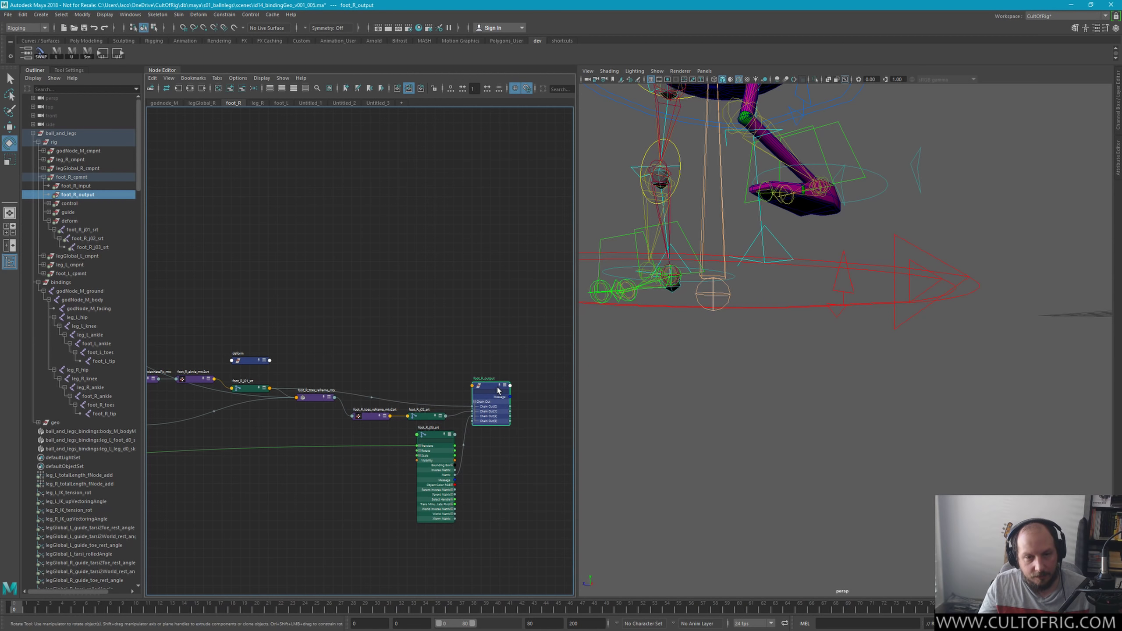
left_click(485, 355)
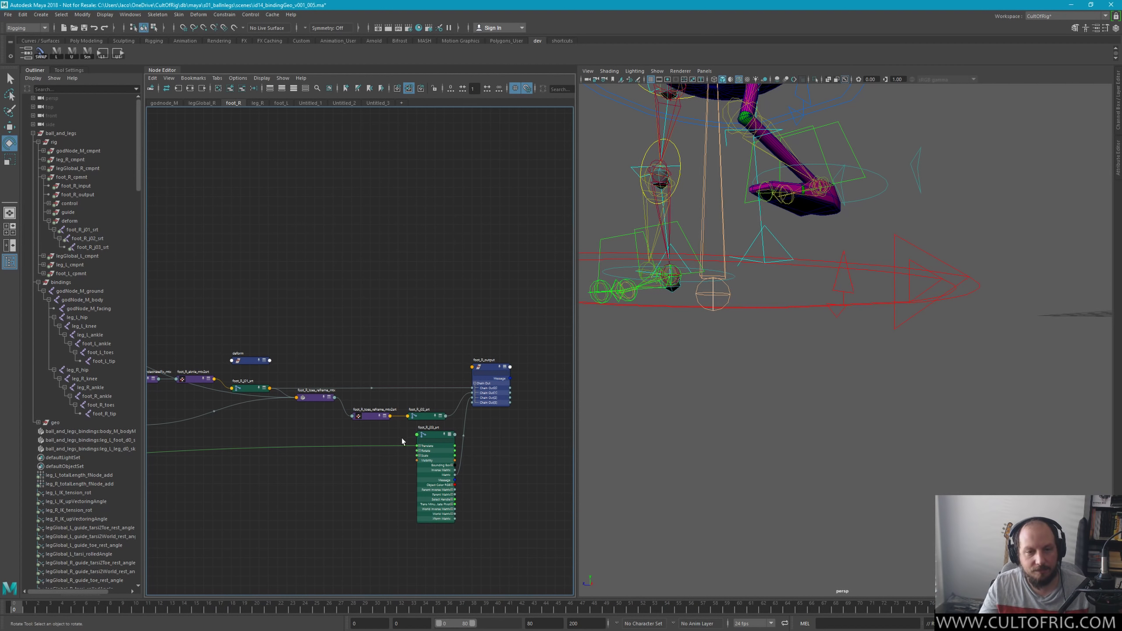
left_click(440, 441)
key("1")
left_click(500, 333)
left_click(496, 365)
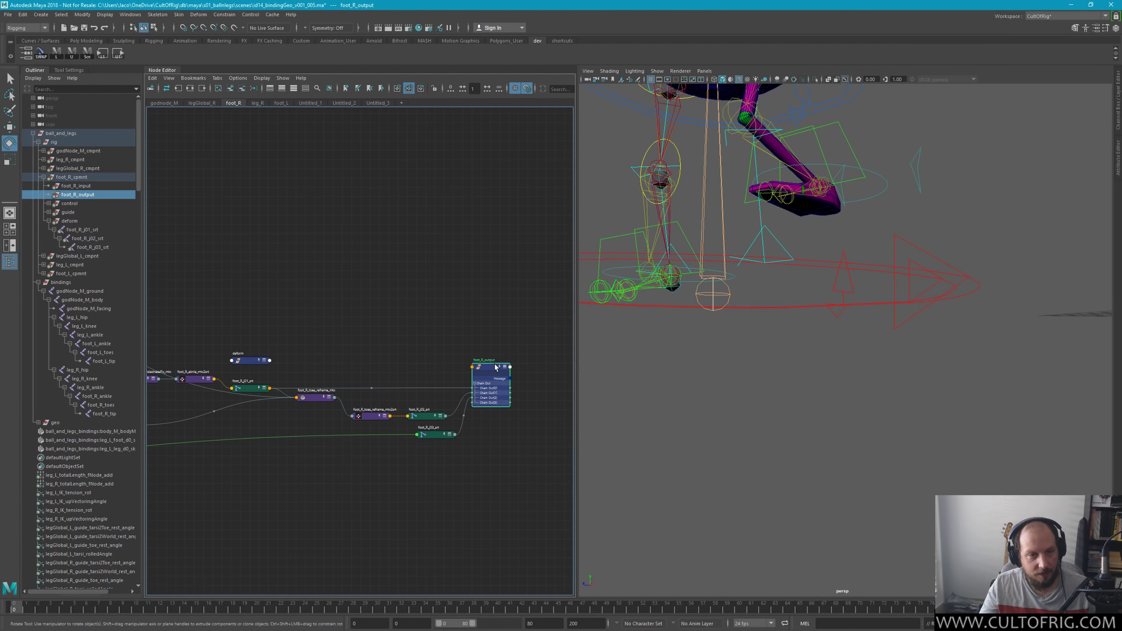
left_click_drag(495, 366, 505, 367)
mouse_move(817, 279)
right_mouse_down("alt")
mouse_move(836, 281)
mouse_move(813, 283)
right_mouse_up("alt")
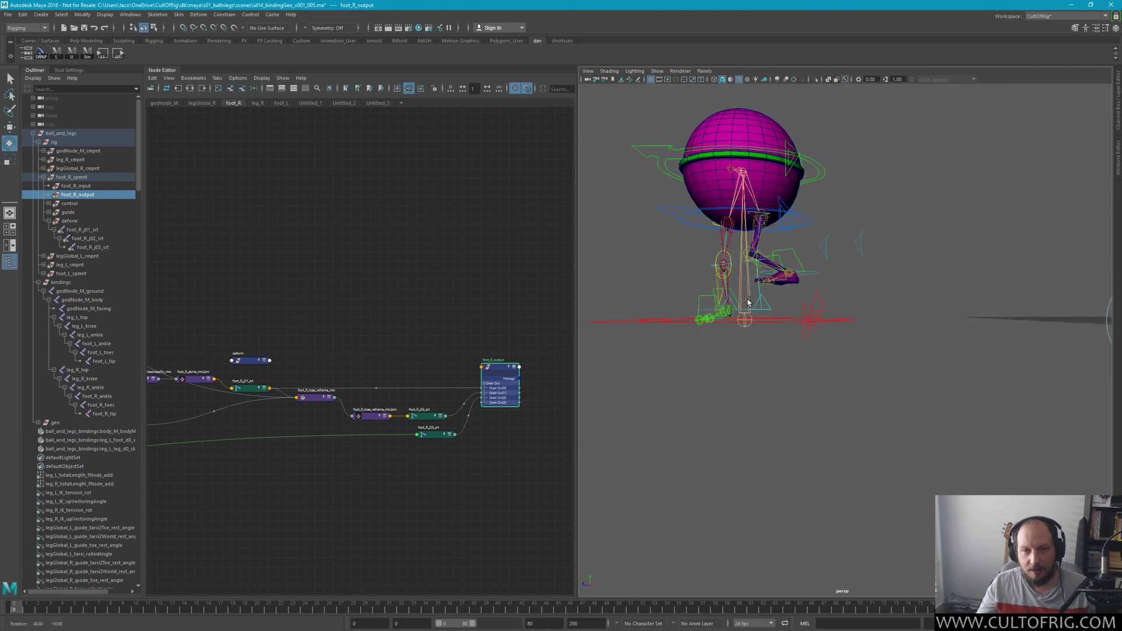
Step: Switch the Node Editor to the Untitled_3 graph and centre its nodes
left_click_drag(831, 263, 331, 168, "alt")
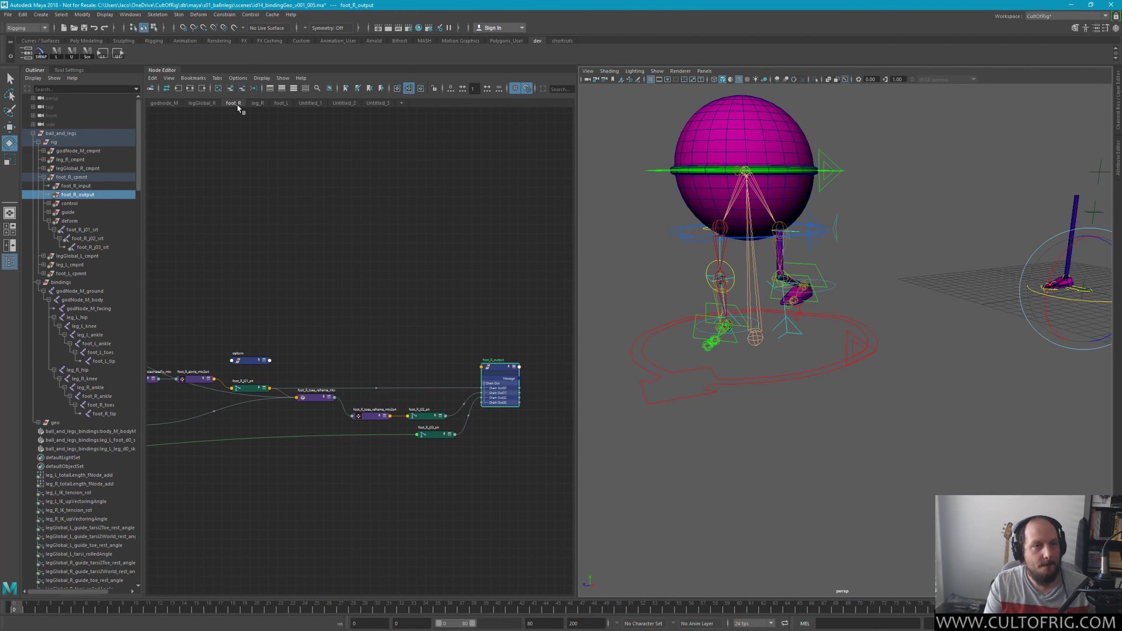
left_click(377, 103)
scroll(507, 438, "down", 4)
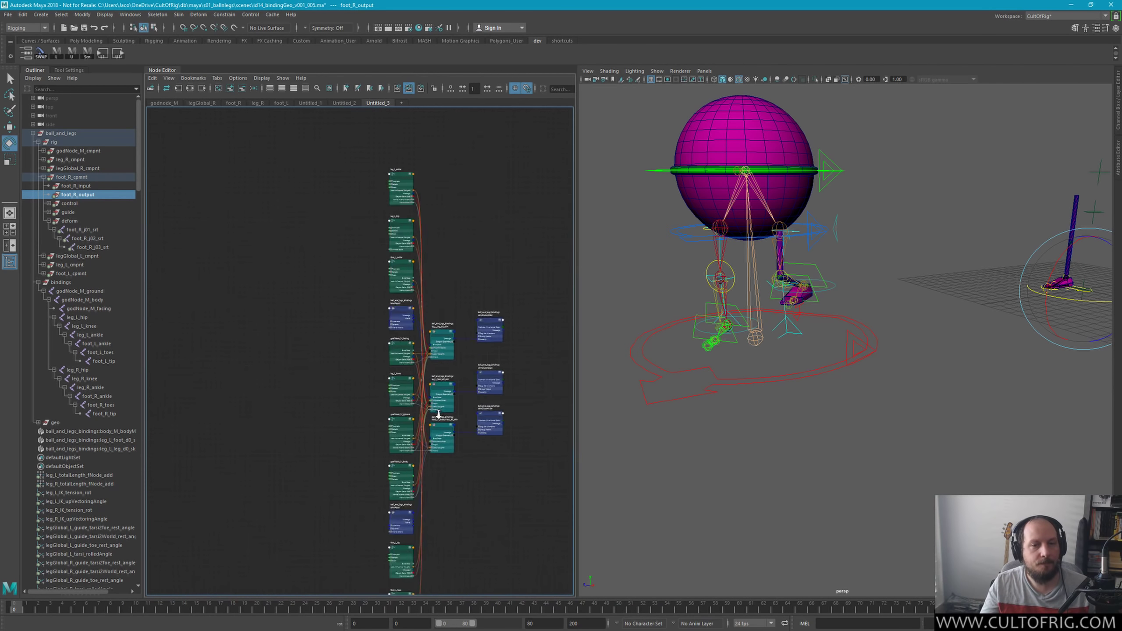
middle_click_drag(441, 440, 360, 441)
Step: Isolate the bindings group and orbit close around the leg joints
left_click(74, 283)
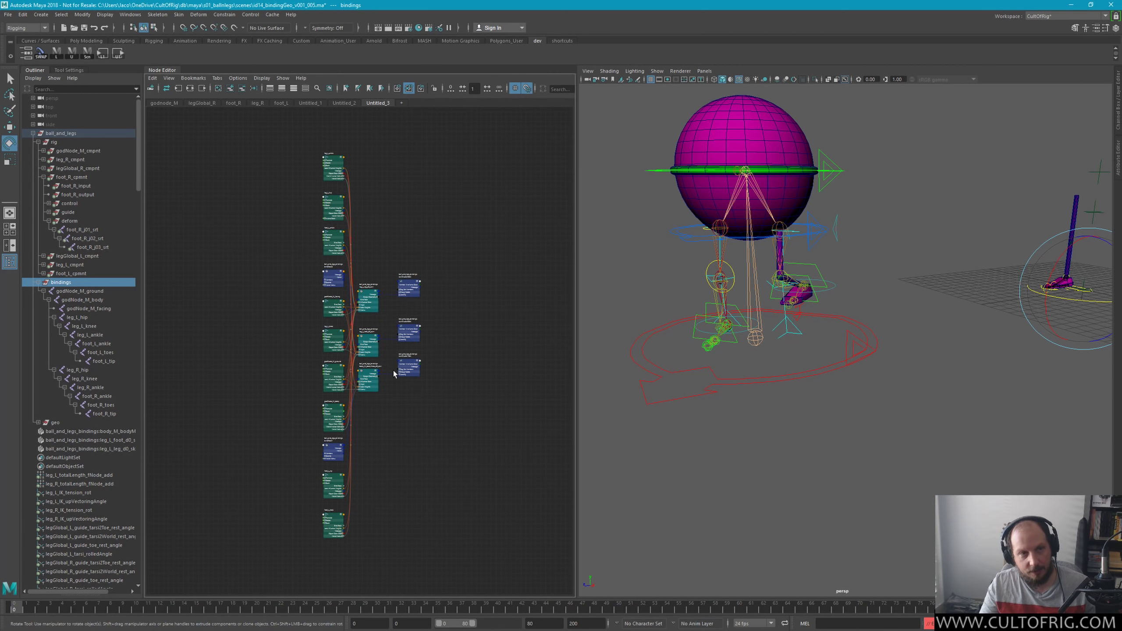
key("ctrl+1")
mouse_move(831, 336)
left_mouse_down("alt")
mouse_move(791, 329)
mouse_move(809, 328)
mouse_move(789, 364)
left_mouse_up("alt")
right_click_drag(788, 364, 914, 388, "alt")
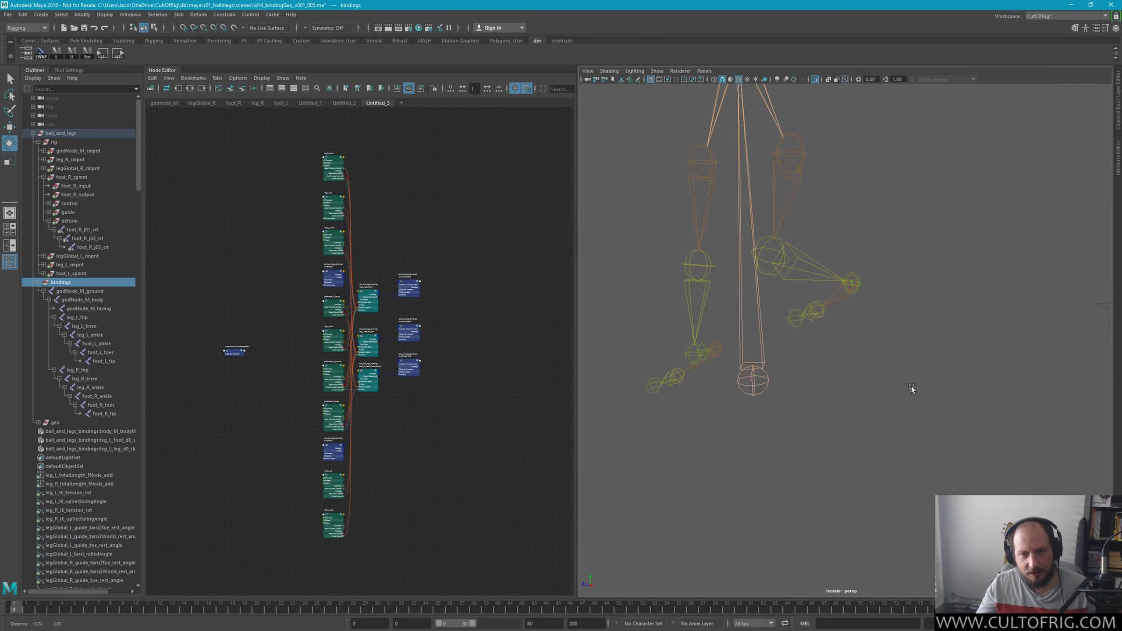
mouse_move(914, 389)
left_mouse_down("alt")
mouse_move(792, 357)
mouse_move(785, 316)
left_mouse_up("alt")
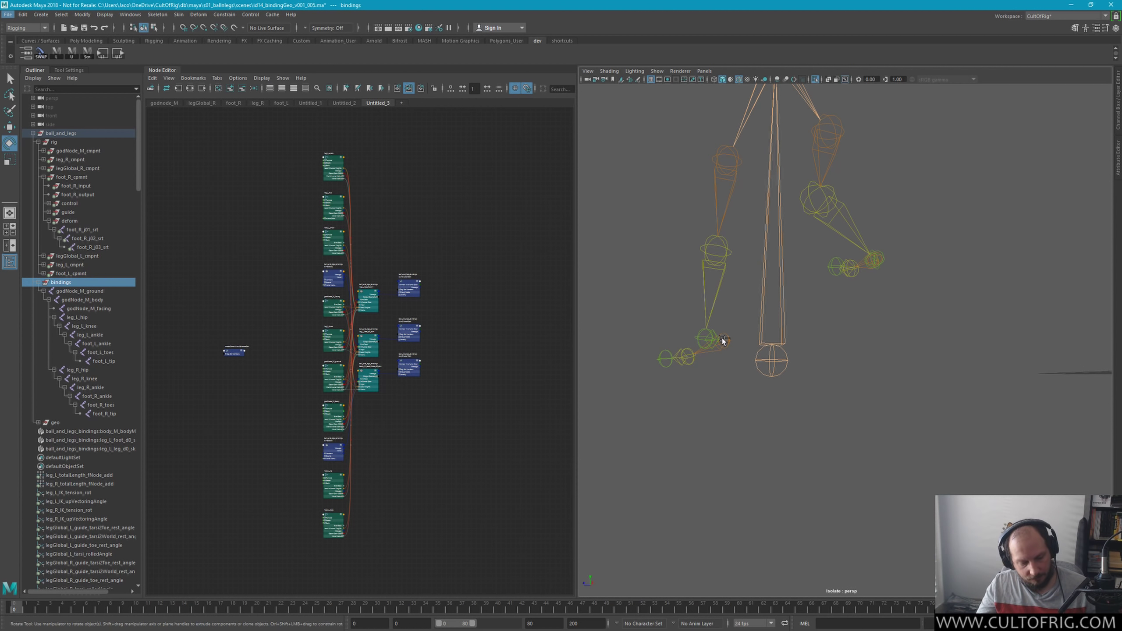
Step: Restore the full rig view and orbit to see the ball above the leg
key("ctrl+1")
mouse_move(748, 348)
left_mouse_down("alt")
mouse_move(726, 374)
mouse_move(728, 298)
left_mouse_up("alt")
mouse_move(728, 298)
right_mouse_down("alt")
mouse_move(808, 368)
mouse_move(845, 330)
right_mouse_up("alt")
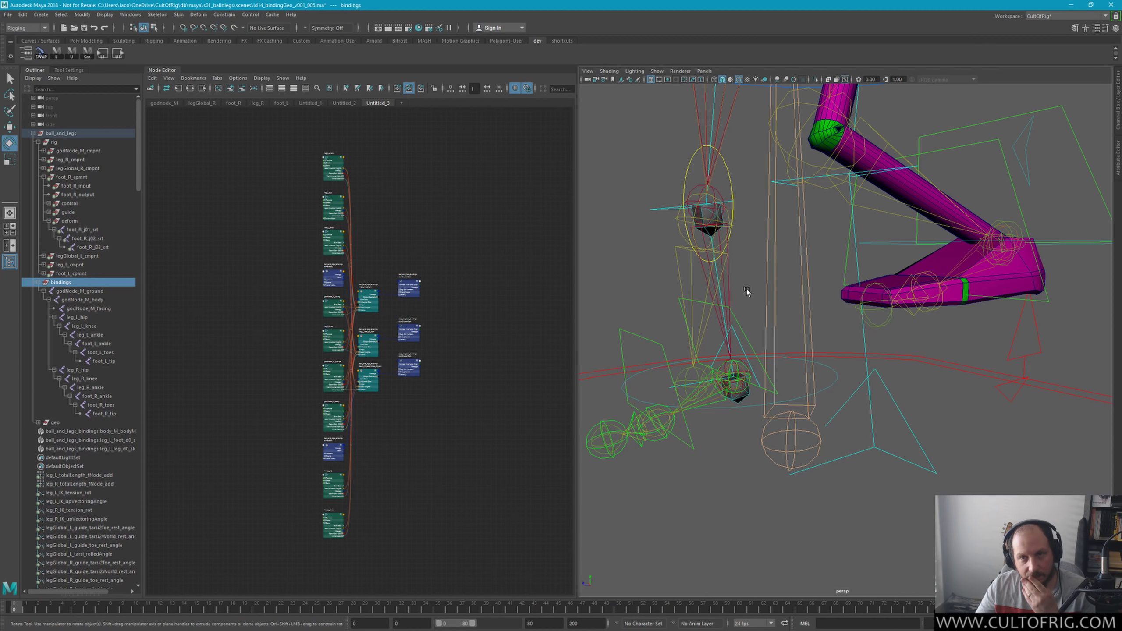
mouse_move(735, 196)
left_mouse_down("alt")
mouse_move(719, 282)
mouse_move(753, 303)
mouse_move(791, 265)
mouse_move(778, 272)
mouse_move(776, 489)
left_mouse_up("alt")
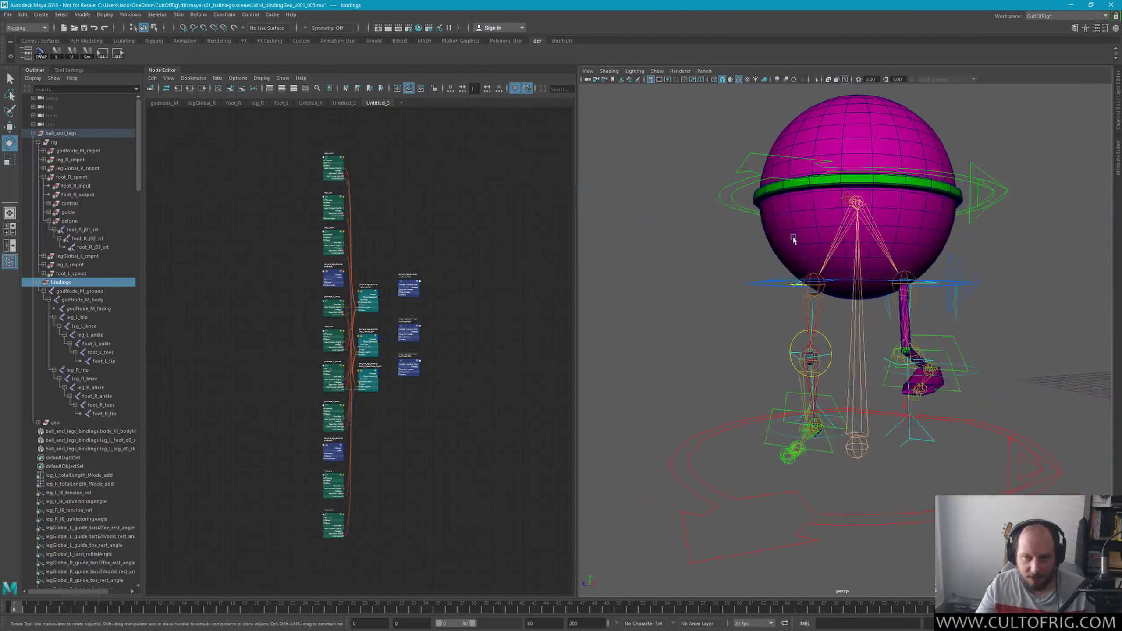
Step: Select godNode_M_master_ctrl and set its Translate X, Y and Z to 0
left_click(776, 490)
key("f")
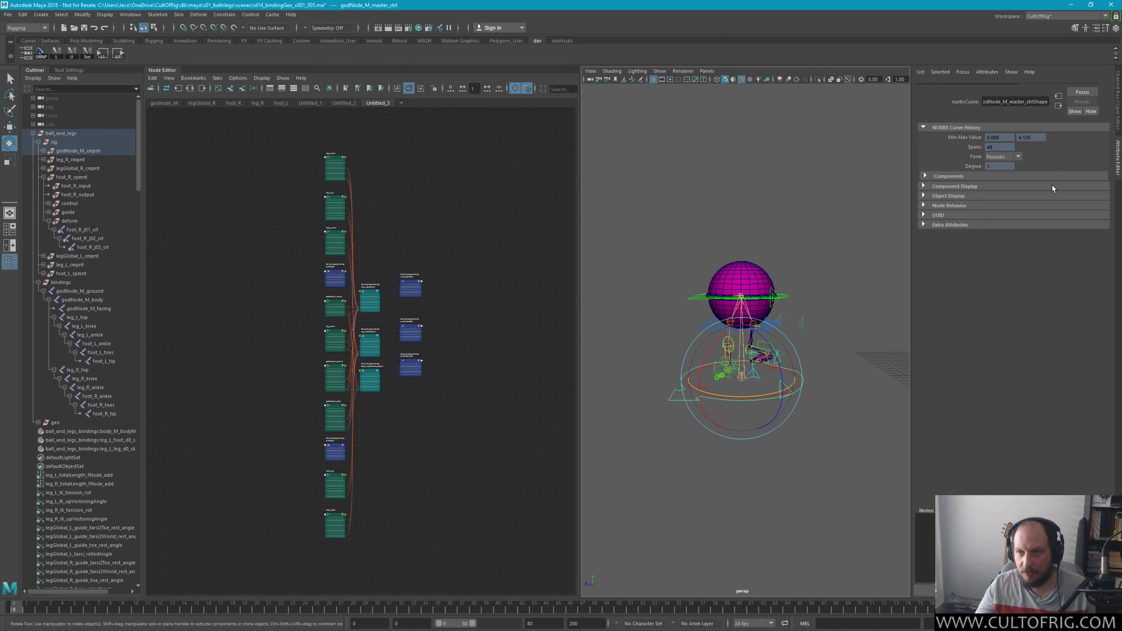
key("ctrl+a")
left_click(1117, 108)
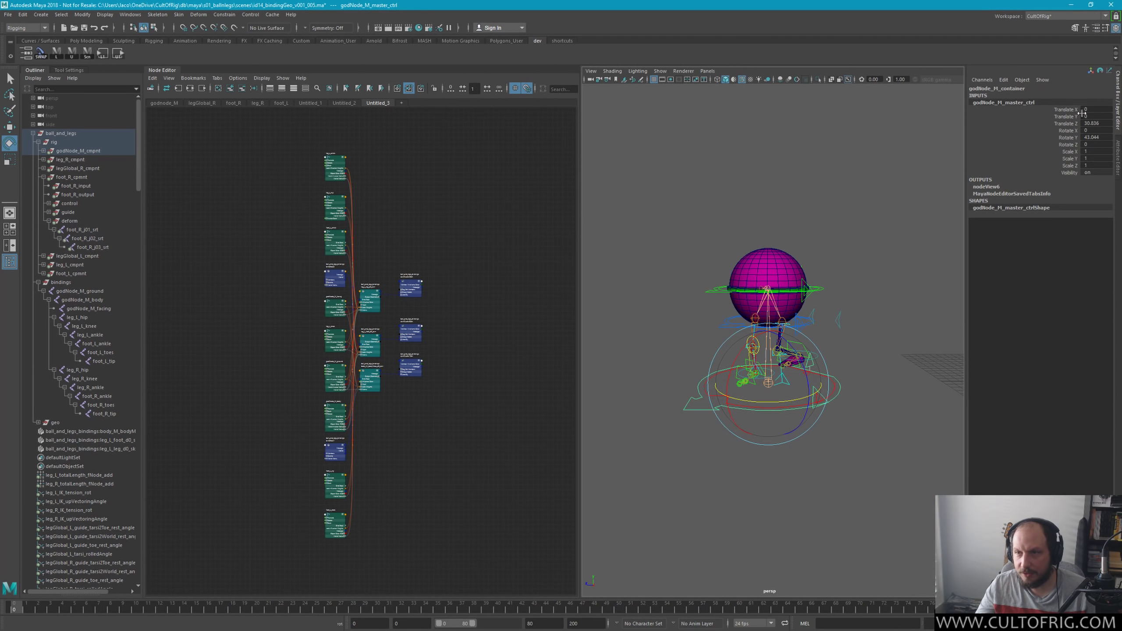
left_click_drag(1091, 109, 1090, 145)
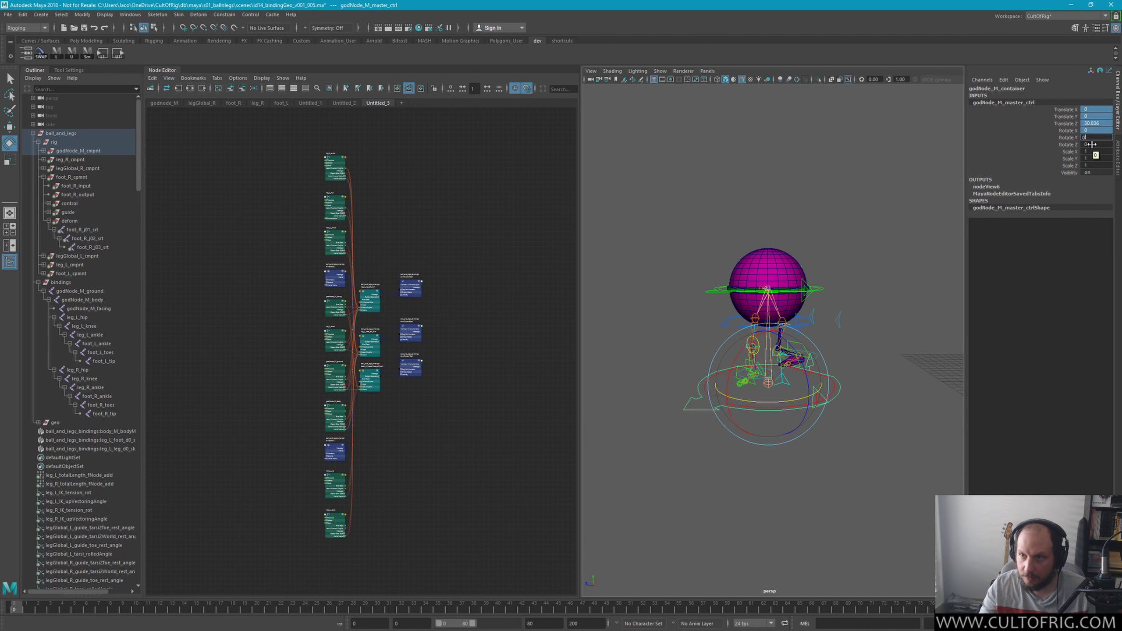
key("Return")
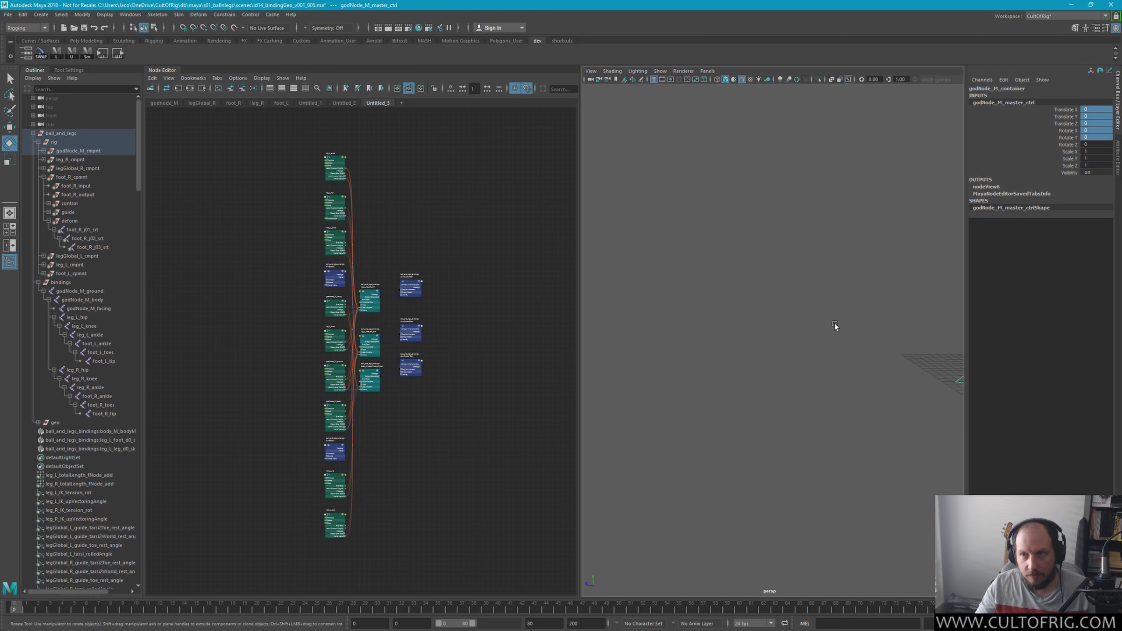
Step: Clear the selection and orbit to a front view of the ball and legs
left_click(835, 326)
right_click_drag(889, 368, 717, 370, "alt")
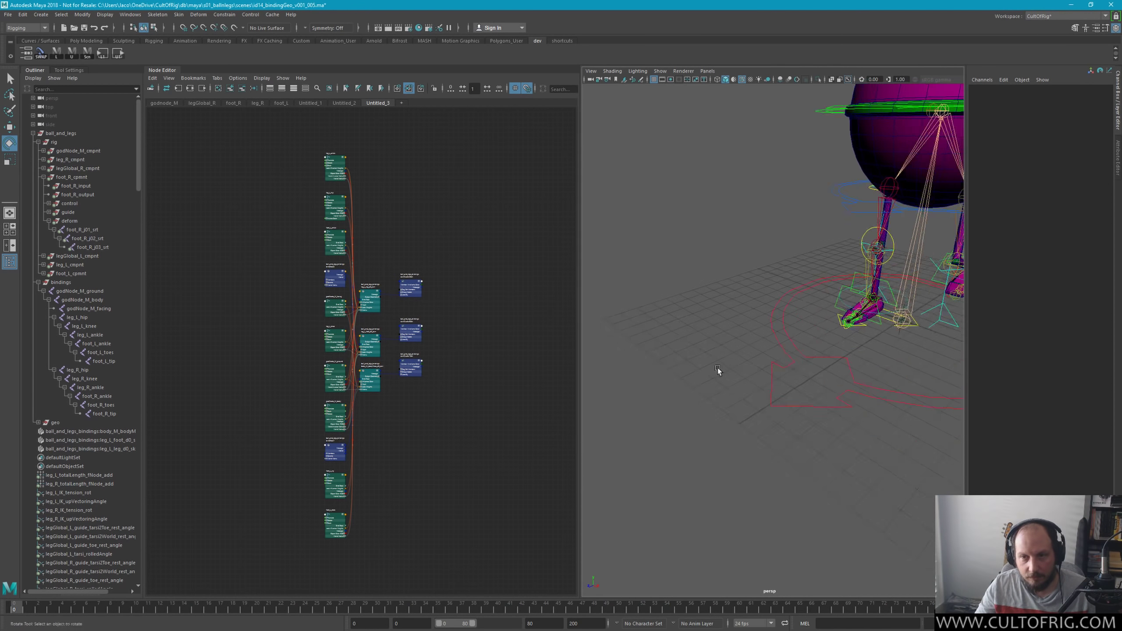
mouse_move(718, 371)
left_mouse_down("alt")
mouse_move(874, 349)
mouse_move(789, 363)
left_mouse_up("alt")
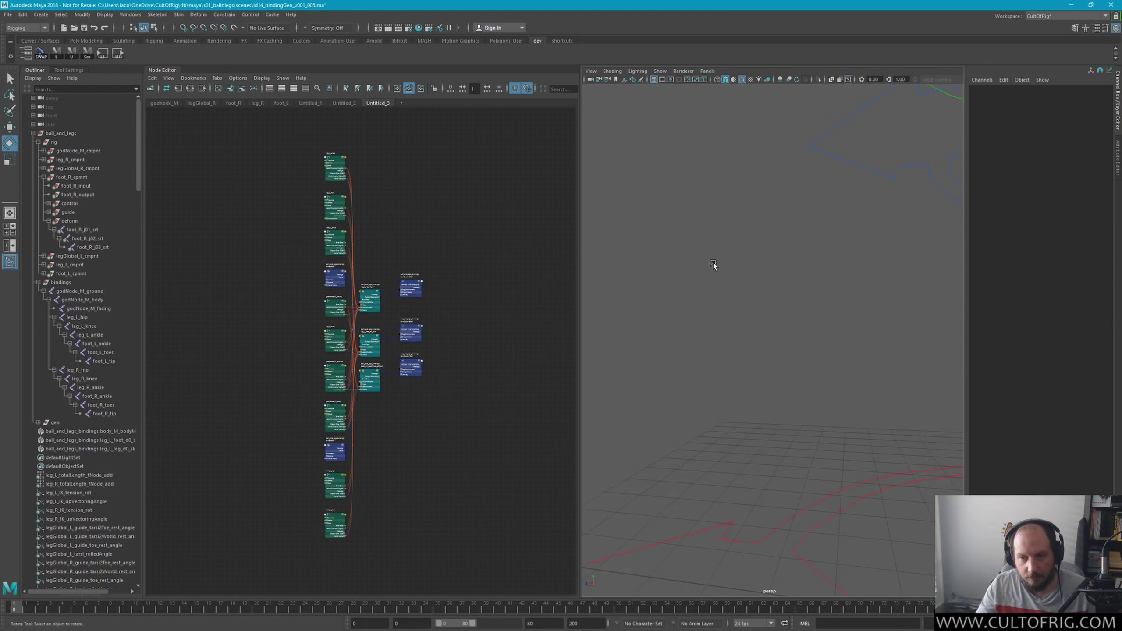
mouse_move(713, 264)
left_mouse_down("alt")
mouse_move(834, 351)
mouse_move(691, 325)
mouse_move(831, 320)
mouse_move(746, 219)
mouse_move(794, 299)
mouse_move(767, 209)
left_mouse_up("alt")
mouse_move(832, 296)
left_mouse_down("alt")
mouse_move(733, 296)
mouse_move(751, 283)
mouse_move(742, 286)
left_mouse_up("alt")
scroll(745, 289, "up", 3)
Step: Isolate the bindings joint group and orbit around the leg joints from the side
left_click(60, 282)
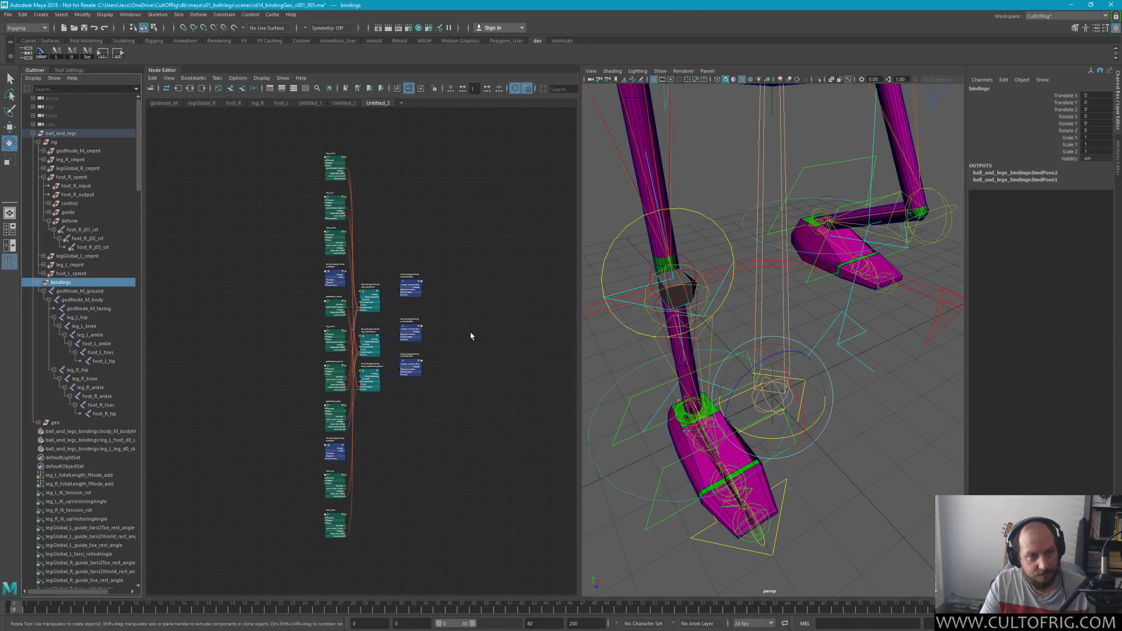
key("ctrl+1")
mouse_move(745, 292)
left_mouse_down("alt")
mouse_move(801, 302)
mouse_move(806, 288)
mouse_move(818, 292)
mouse_move(817, 281)
mouse_move(720, 296)
mouse_move(665, 282)
mouse_move(694, 308)
mouse_move(715, 275)
left_mouse_up("alt")
mouse_move(812, 293)
left_mouse_down("alt")
mouse_move(706, 310)
mouse_move(728, 321)
left_mouse_up("alt")
mouse_move(729, 320)
right_mouse_down("alt")
mouse_move(813, 378)
mouse_move(774, 346)
mouse_move(812, 346)
right_mouse_up("alt")
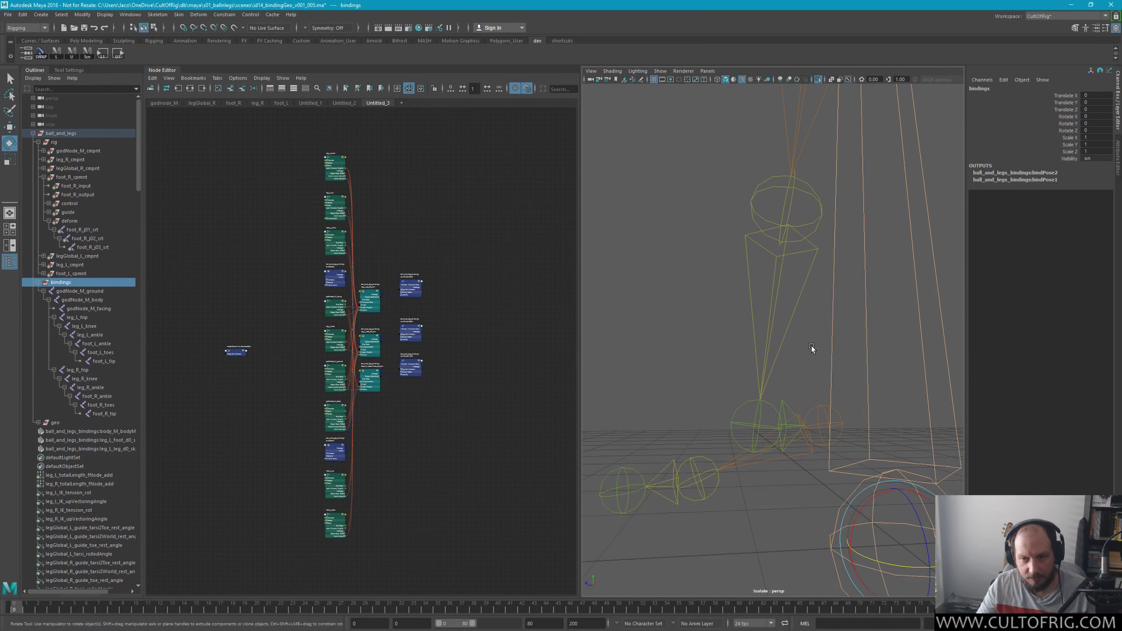
right_click_drag(837, 291, 778, 249, "alt")
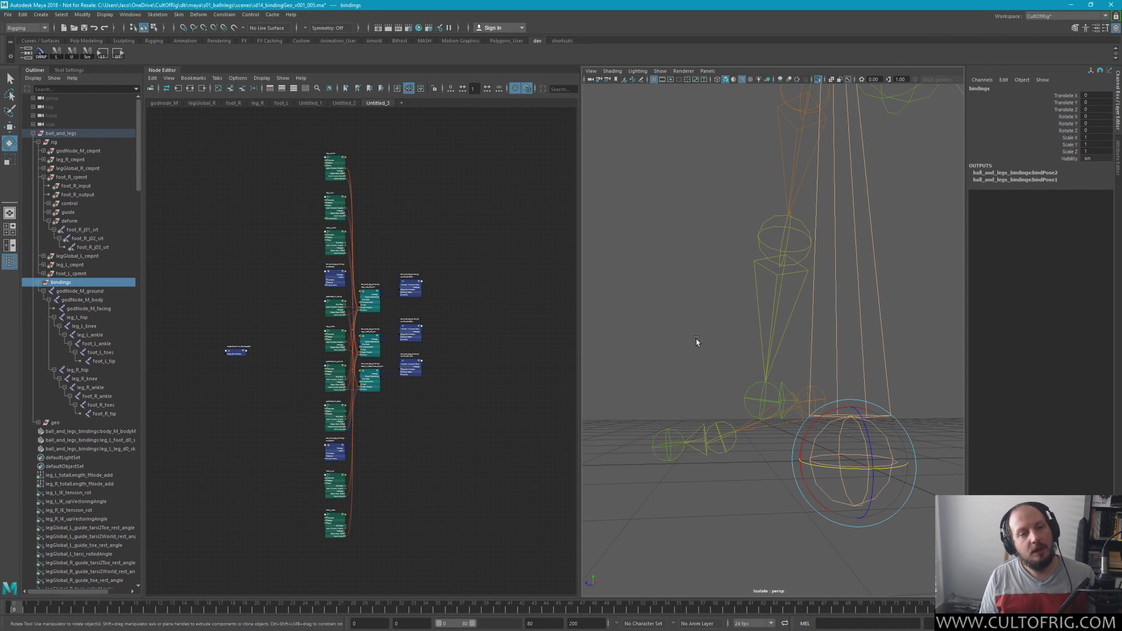
Step: Open the Untitled_2 graph, select the five right-leg joint nodes and the leg_R_ankle joint
left_click(344, 101)
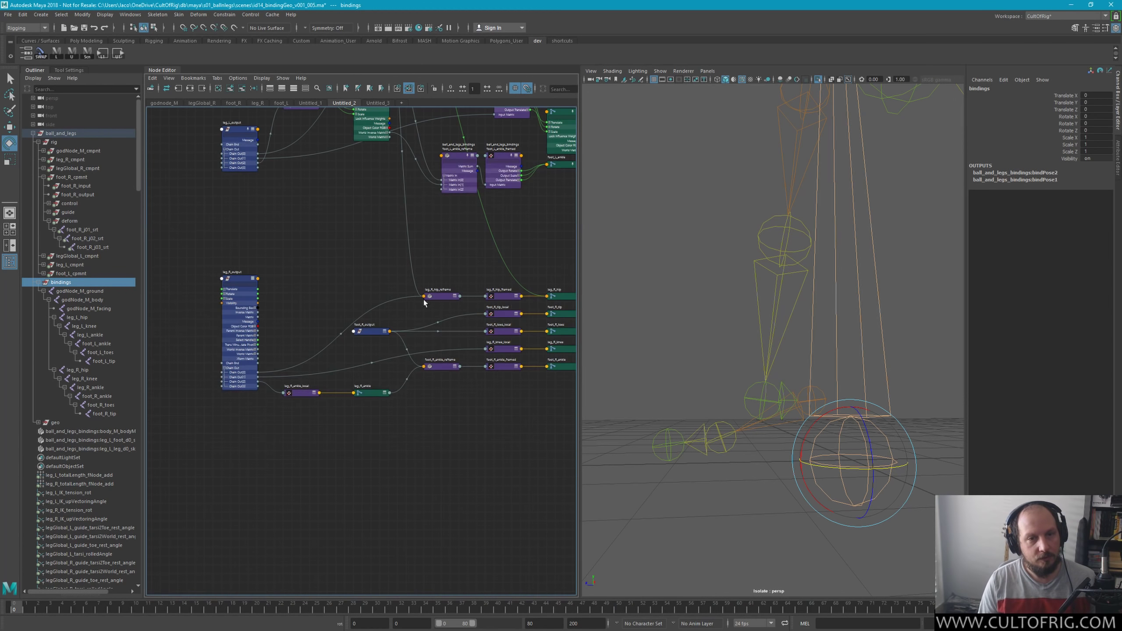
scroll(477, 431, "up", 3)
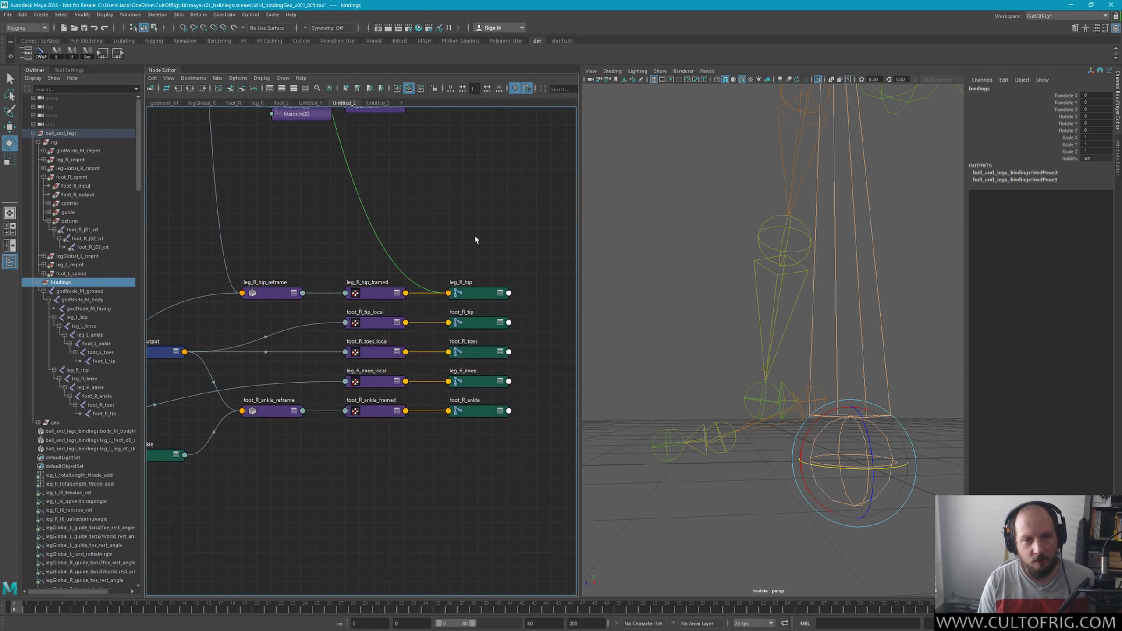
left_click_drag(475, 239, 486, 507)
left_click(773, 404)
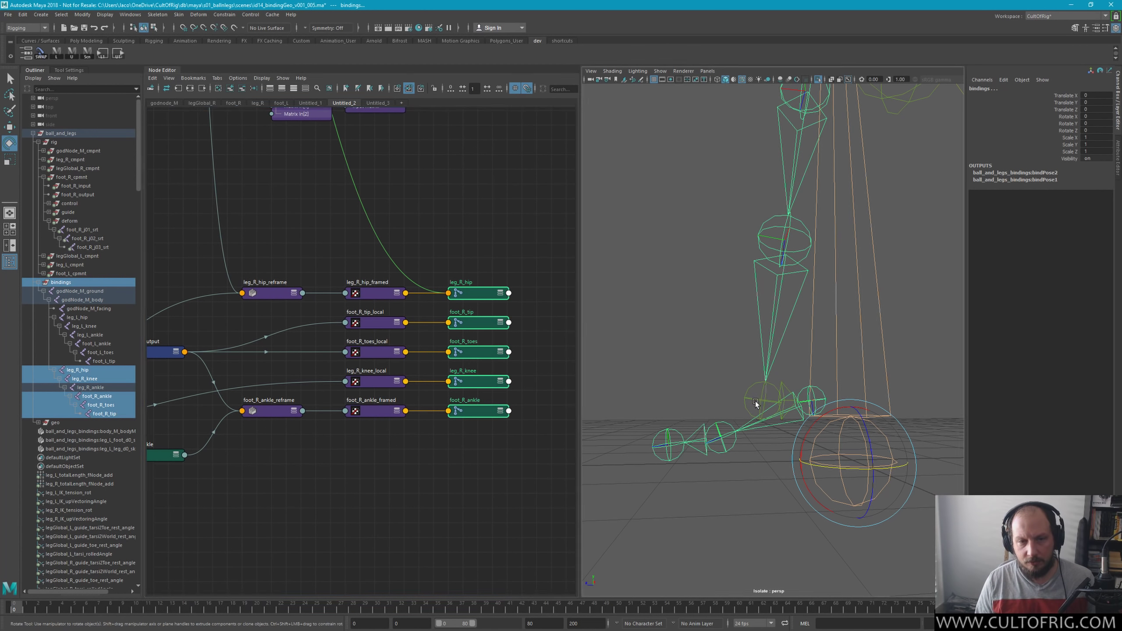
middle_click_drag(284, 466, 468, 442)
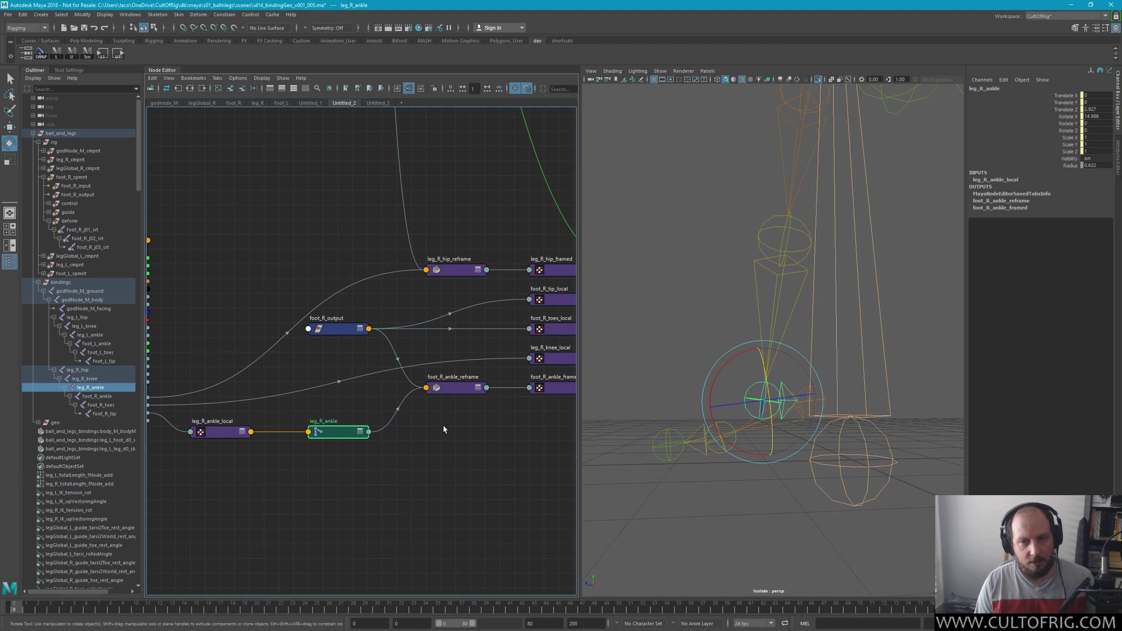
mouse_move(618, 354)
left_mouse_down("alt")
mouse_move(754, 325)
mouse_move(817, 241)
mouse_move(735, 155)
left_mouse_up("alt")
Step: Select leg_R_hip, turn off isolation to show leg geometry, then select leg_R_output
left_click(736, 159)
key("ctrl+1")
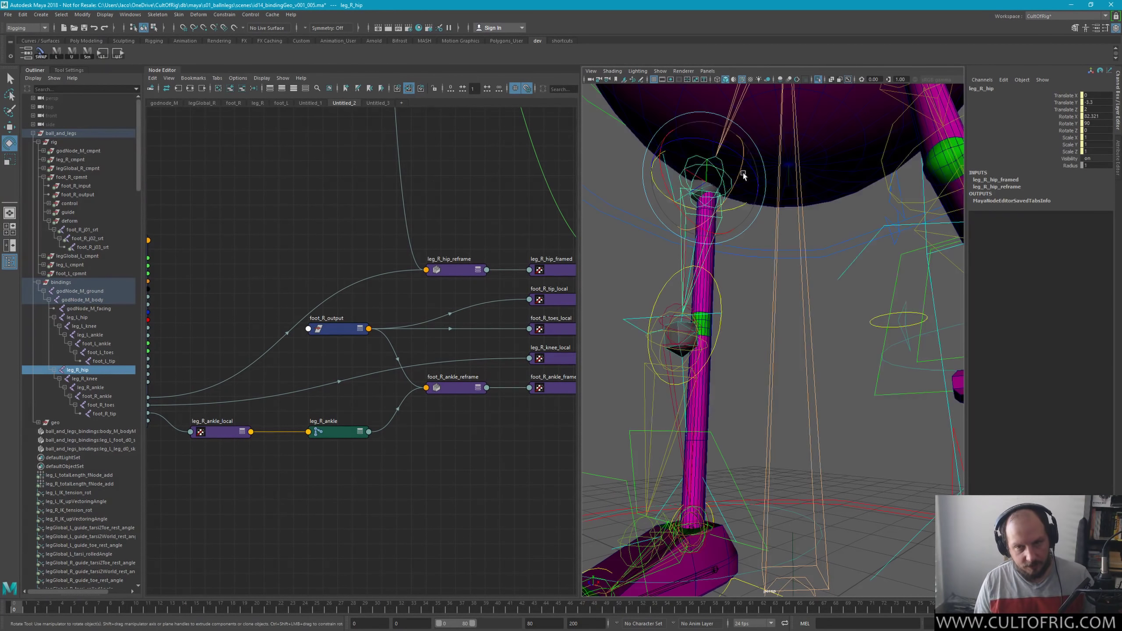
mouse_move(708, 218)
left_mouse_down("alt")
mouse_move(731, 223)
mouse_move(680, 230)
mouse_move(710, 226)
mouse_move(798, 273)
mouse_move(778, 348)
mouse_move(722, 233)
mouse_move(888, 284)
mouse_move(777, 251)
mouse_move(787, 296)
left_mouse_up("alt")
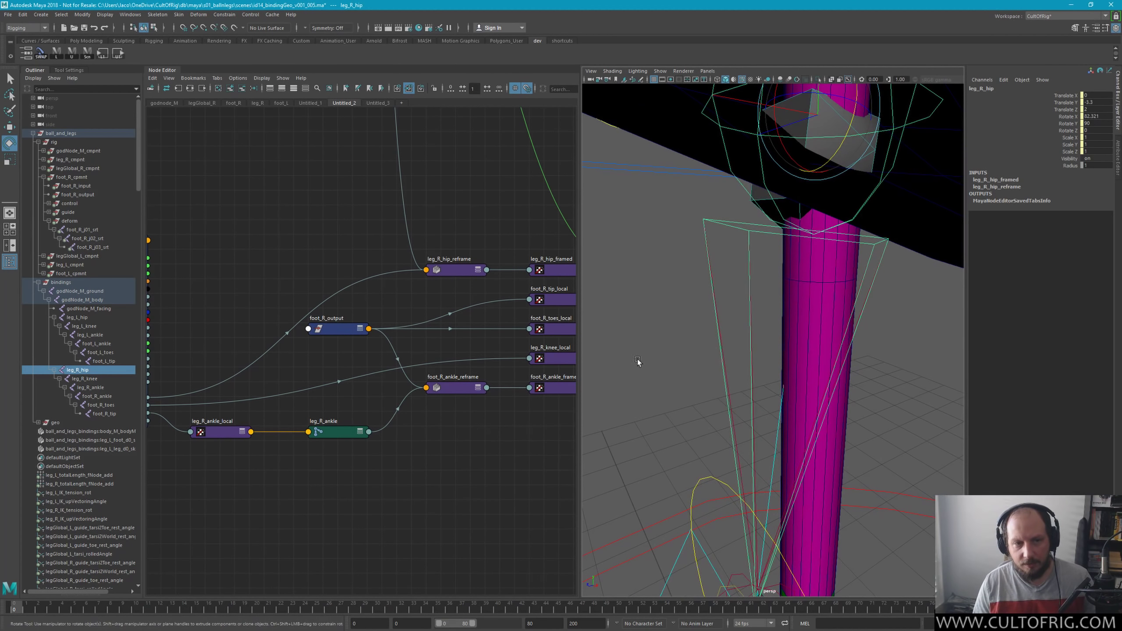
middle_click_drag(360, 394, 461, 443, "alt")
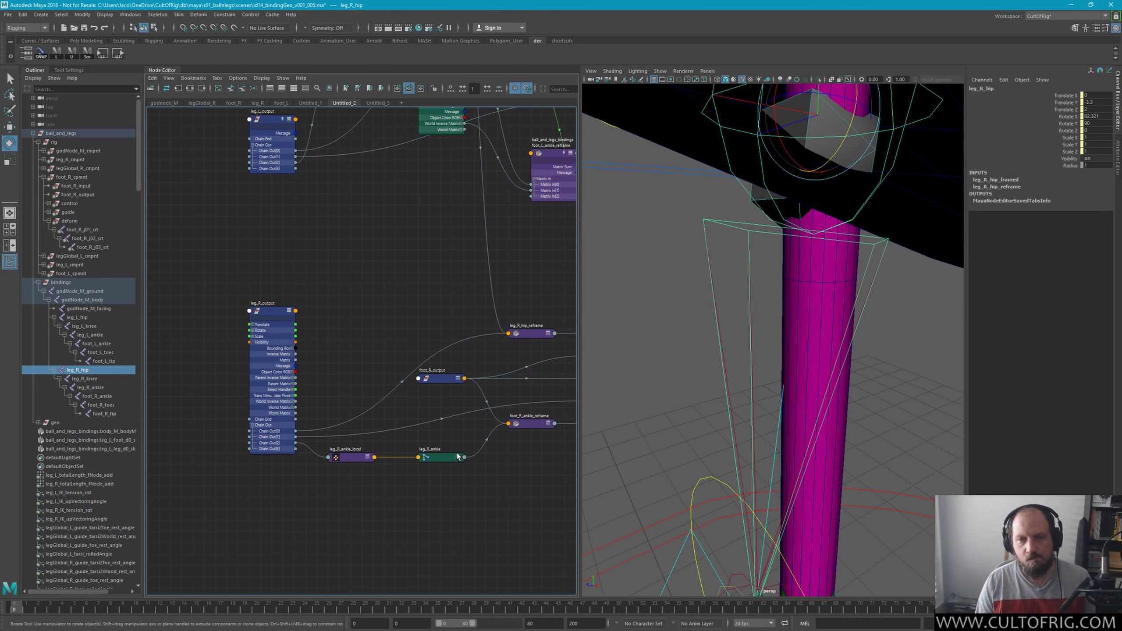
left_click(280, 412)
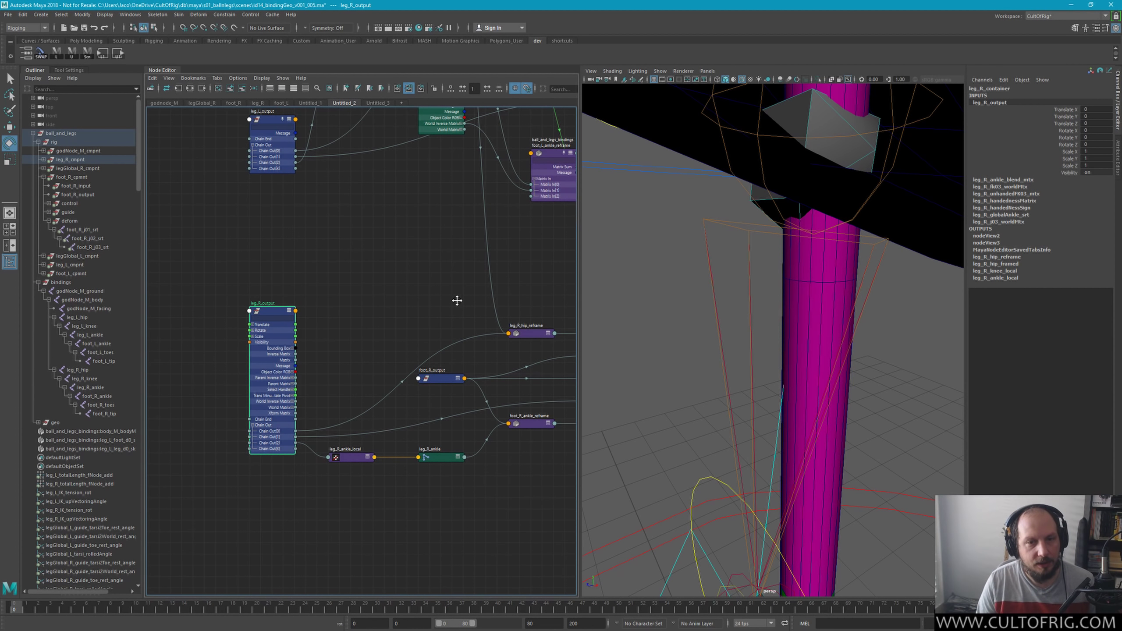
Step: Graph leg_R_output together with all its connected input nodes
scroll(459, 296, "down", 5)
middle_click_drag(388, 264, 300, 284, "alt")
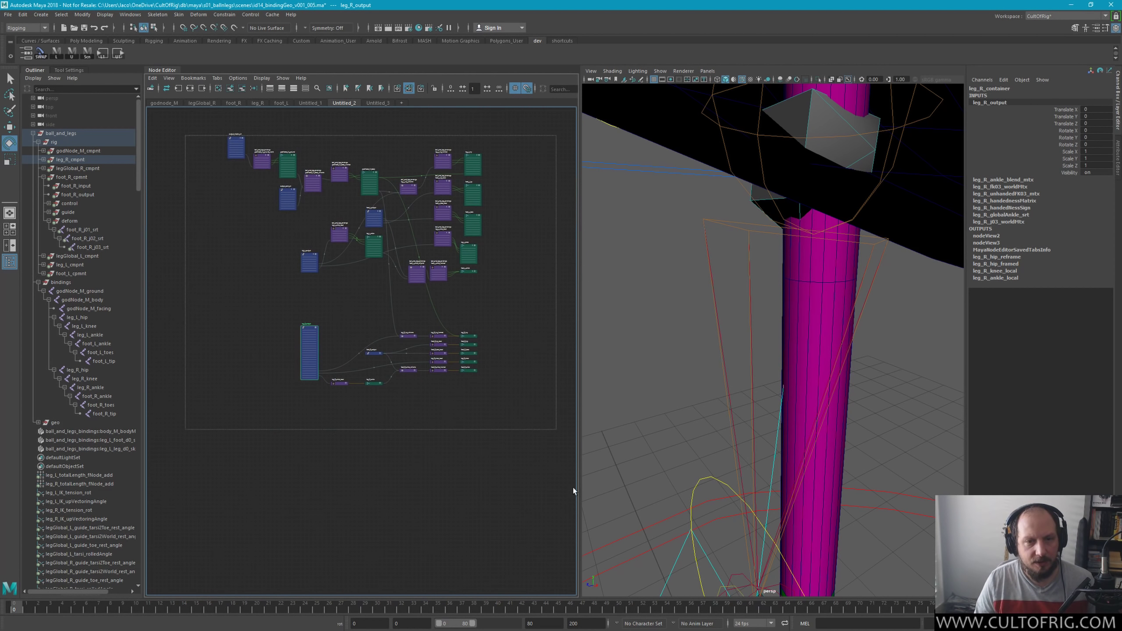
left_click_drag(260, 165, 573, 487)
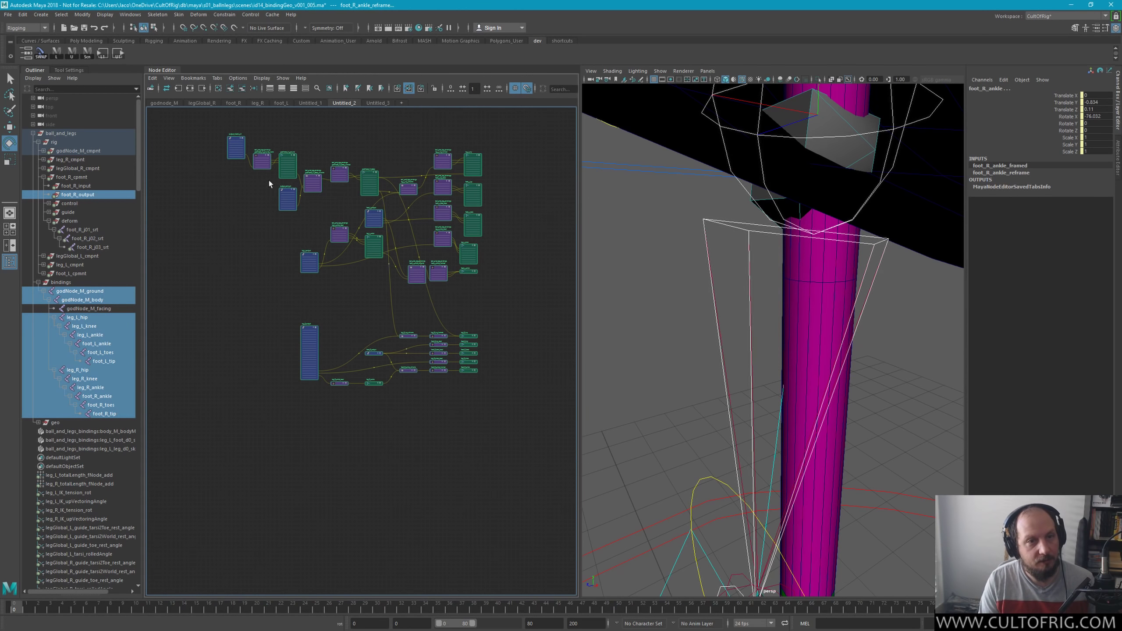
left_click_drag(323, 343, 321, 332)
left_click(178, 88)
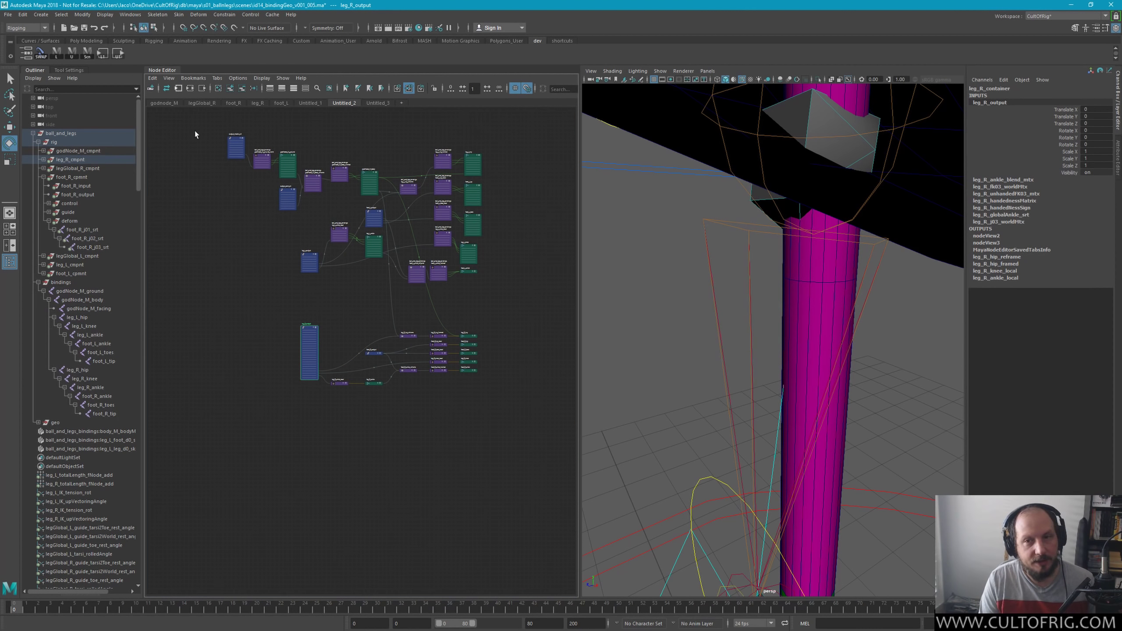
Step: Move the cluster of leg_R input nodes into a column on the left
middle_click_drag(370, 396, 388, 326, "alt")
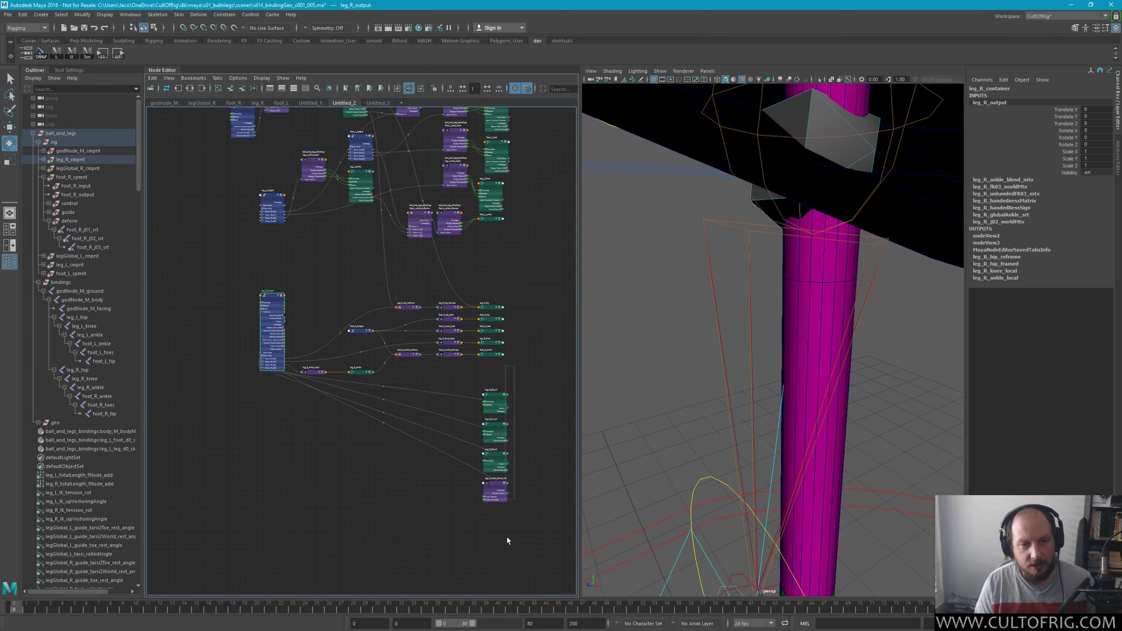
mouse_move(506, 540)
left_mouse_down()
mouse_move(496, 389)
mouse_move(314, 351)
mouse_move(189, 276)
left_mouse_up()
middle_click_drag(212, 385, 384, 428, "alt")
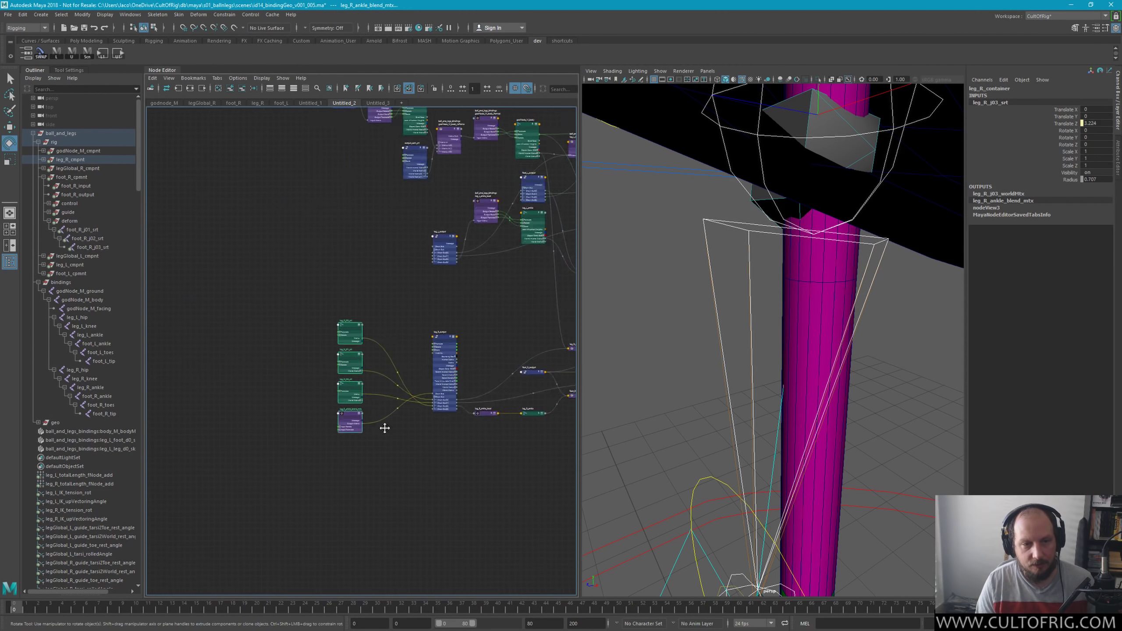
scroll(384, 427, "up", 5)
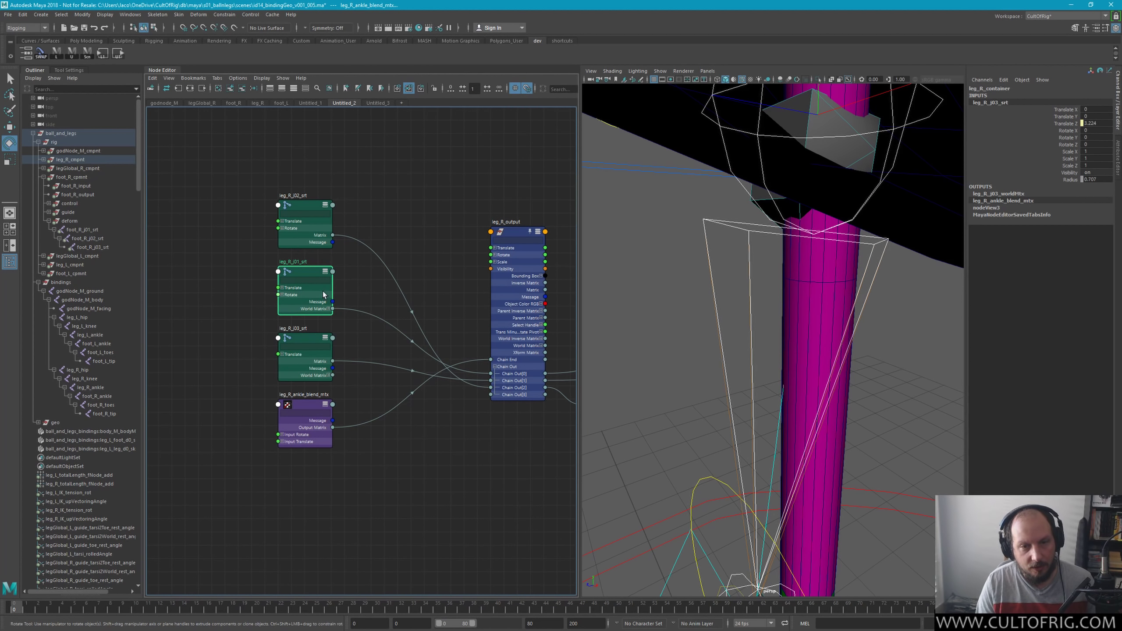
left_click_drag(299, 275, 220, 235)
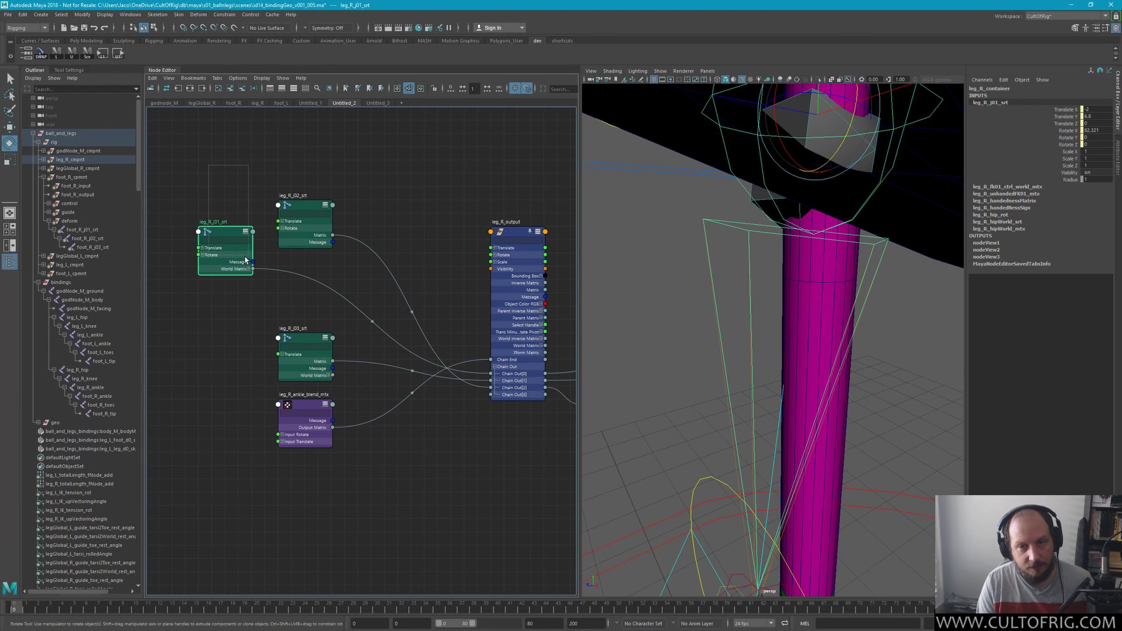
Step: Place leg_R_j01_srt below leg_R_j02_srt and open leg_R_hip's full attributes
mouse_move(663, 301)
right_mouse_down("alt")
mouse_move(796, 293)
mouse_move(806, 228)
right_mouse_up("alt")
key("w")
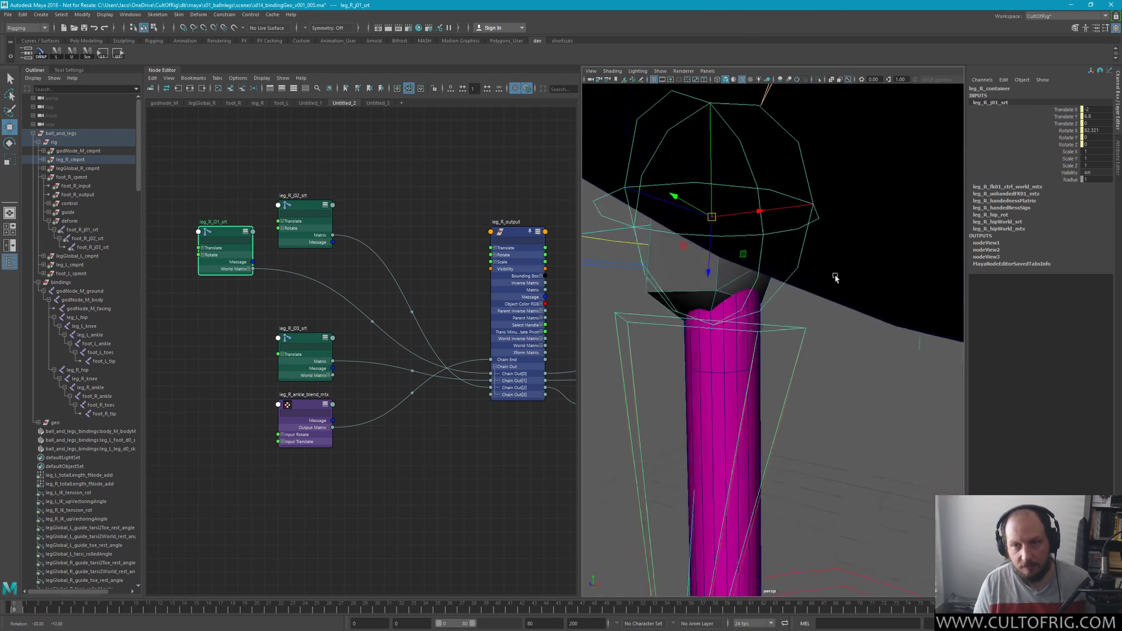
mouse_move(805, 229)
left_mouse_down("alt")
mouse_move(809, 198)
mouse_move(811, 298)
mouse_move(790, 219)
left_mouse_up("alt")
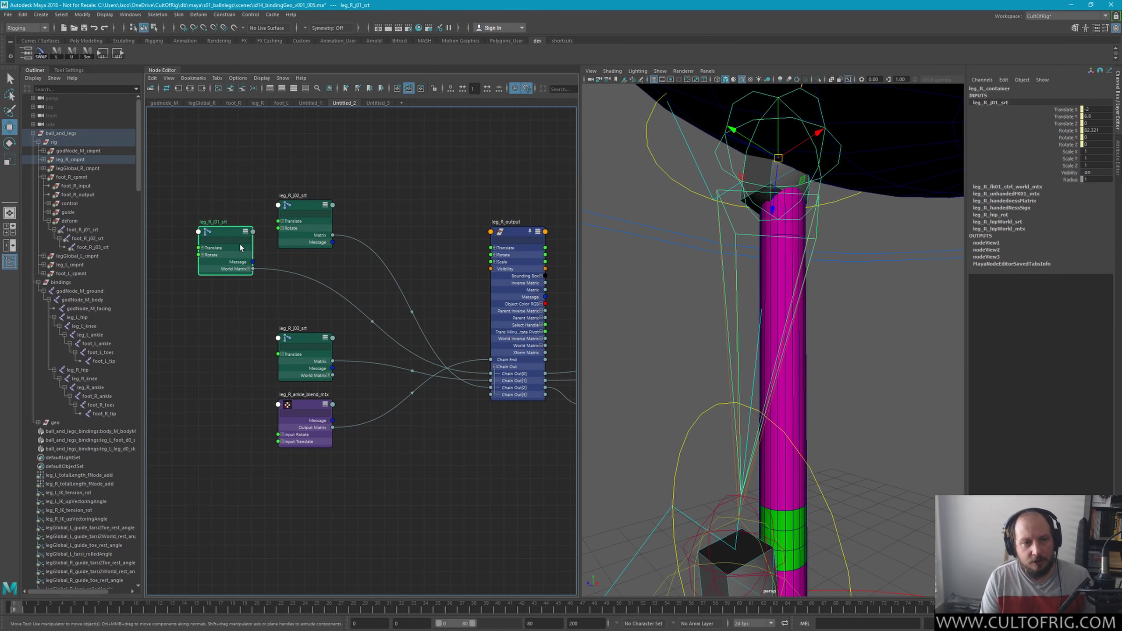
left_click_drag(231, 242, 311, 282)
left_click(102, 371)
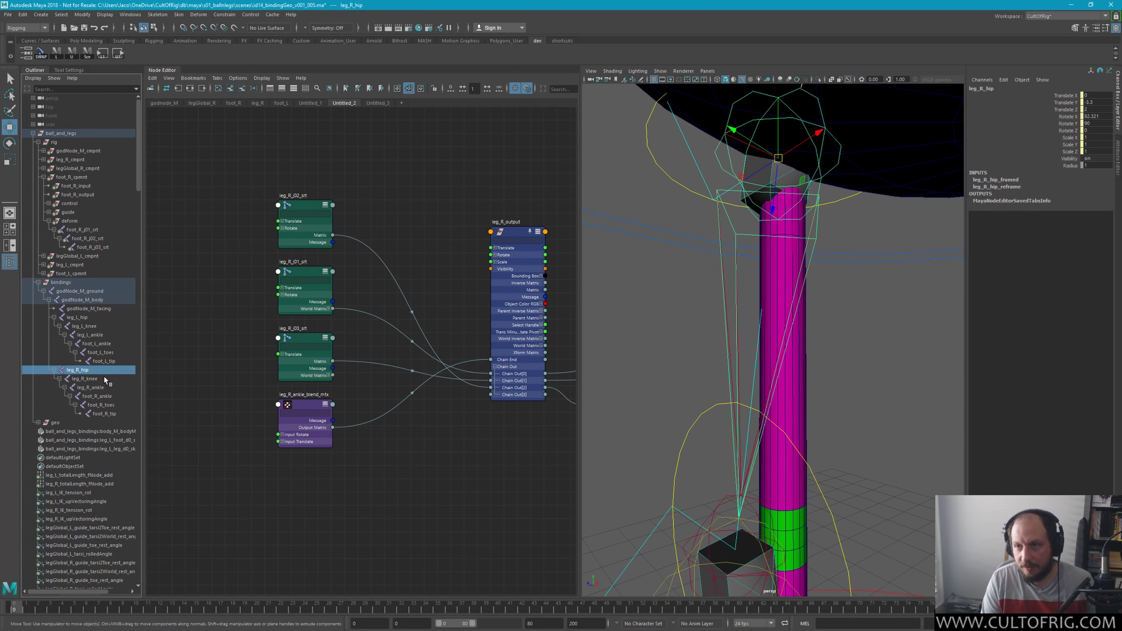
key("ctrl+a")
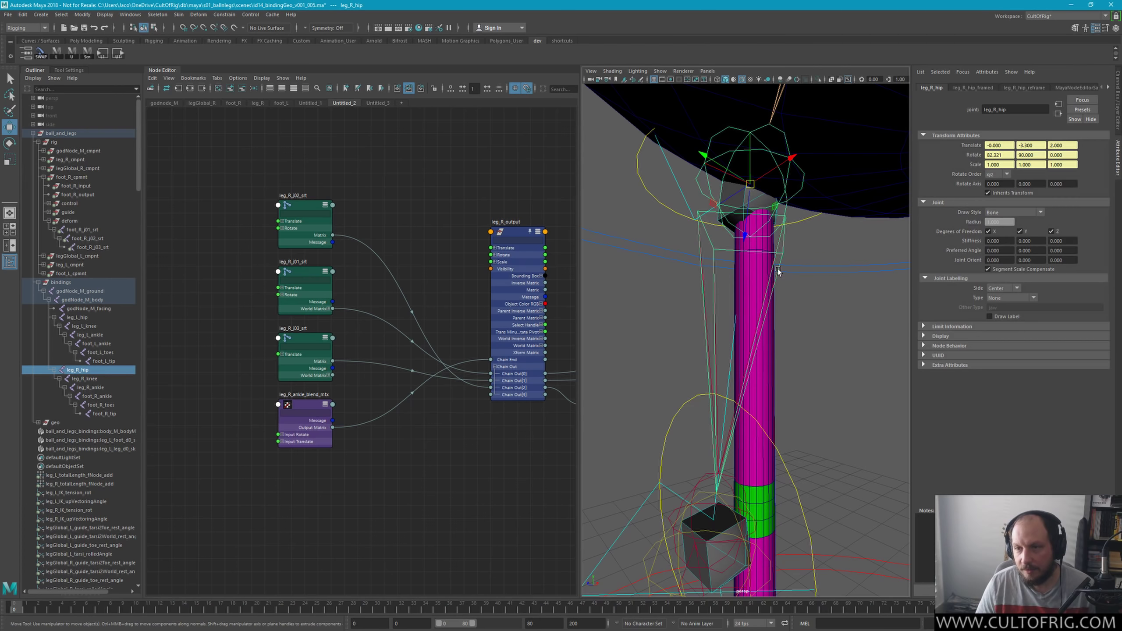
Step: Step through the right leg joint chain from leg_R_knee back up to leg_R_hip
left_click(132, 378)
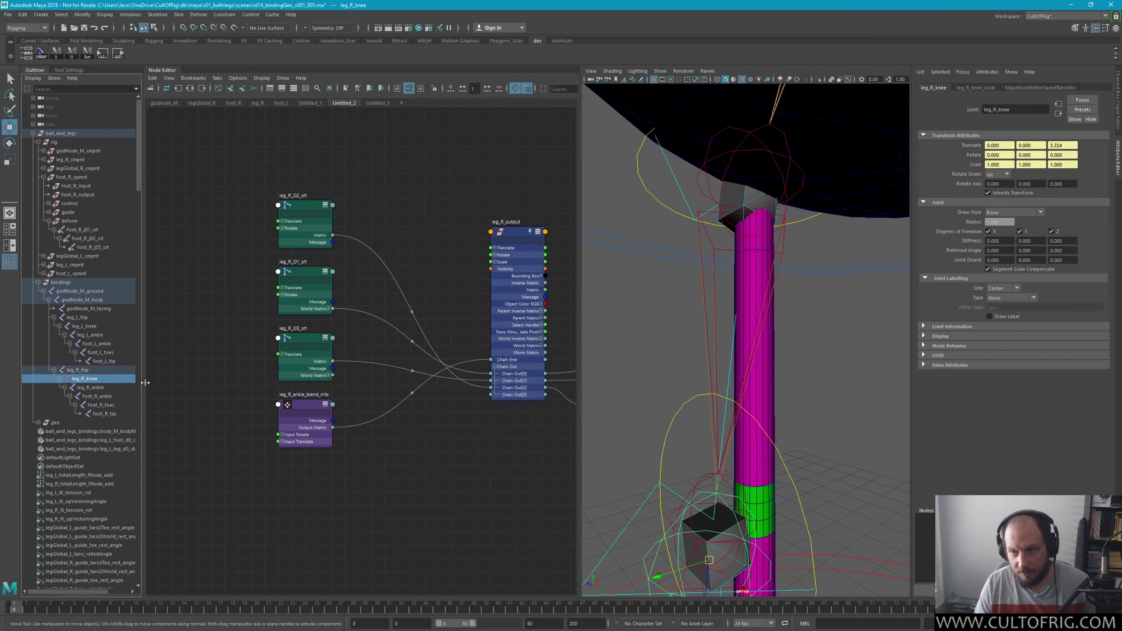
key("Down")
key("Down")
key("Down")
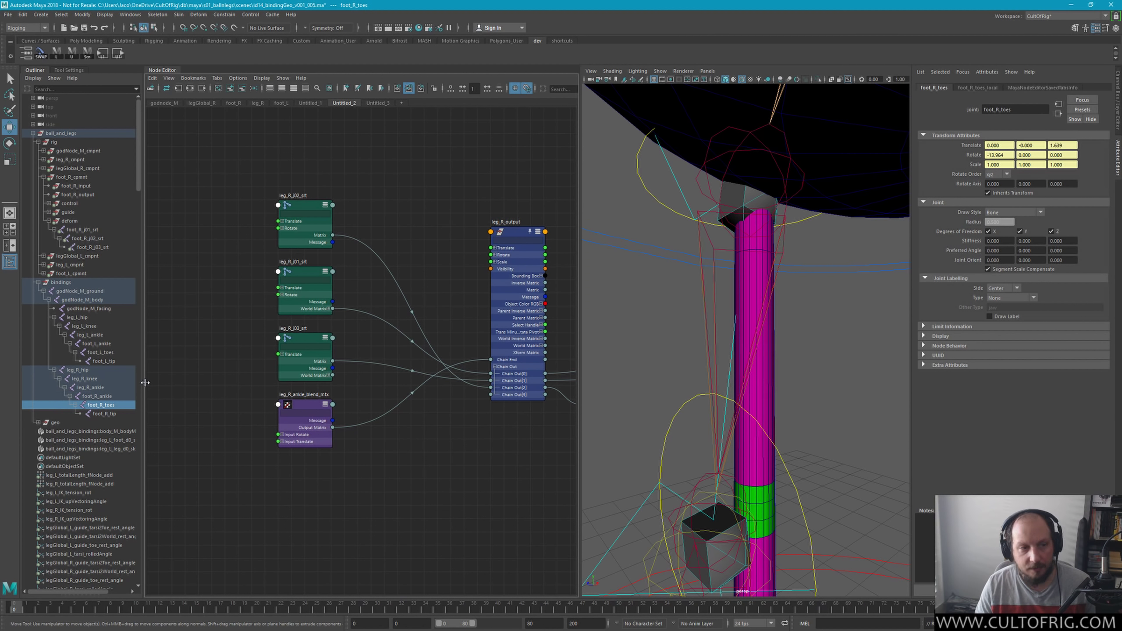
key("Down")
key("Up")
key("Up")
key("Up")
key("Up")
key("Up")
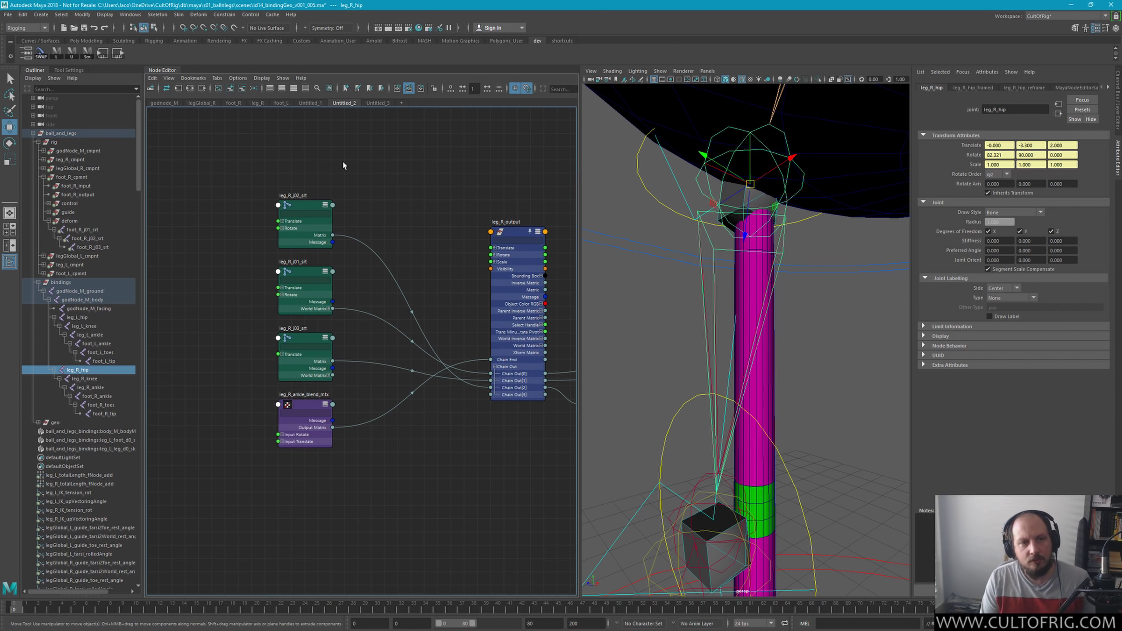
Step: Line up the leg_R_j01, j02 and j03_srt nodes, moving leg_R_ankle_blend_mtx near the top
left_click(309, 217)
mouse_move(305, 273)
left_mouse_down()
mouse_move(292, 133)
mouse_move(250, 141)
left_mouse_up()
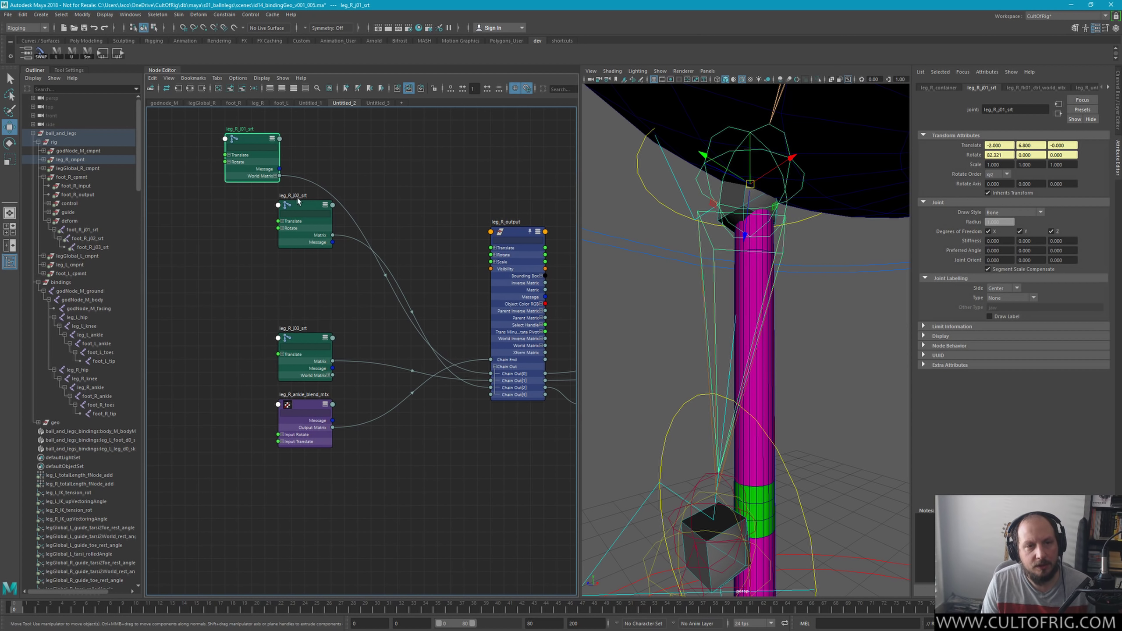
left_click(287, 203, "shift")
left_click_drag(284, 197, 311, 250)
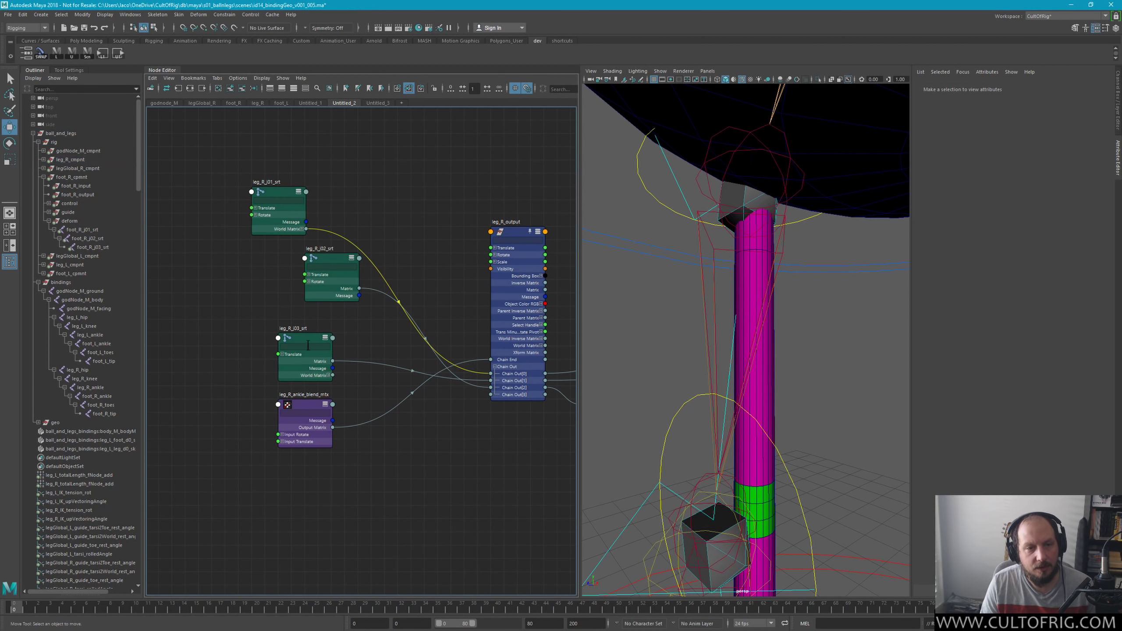
mouse_move(307, 344)
left_mouse_down()
mouse_move(373, 330)
mouse_move(359, 335)
left_mouse_up()
left_click_drag(313, 259, 286, 260)
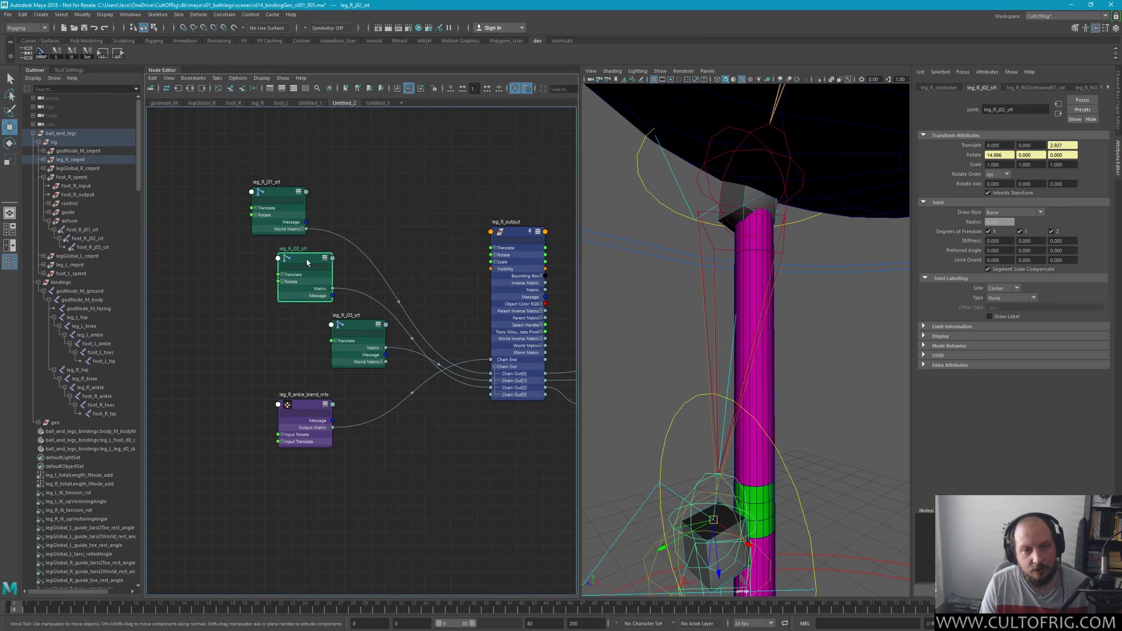
left_click_drag(349, 319, 322, 329)
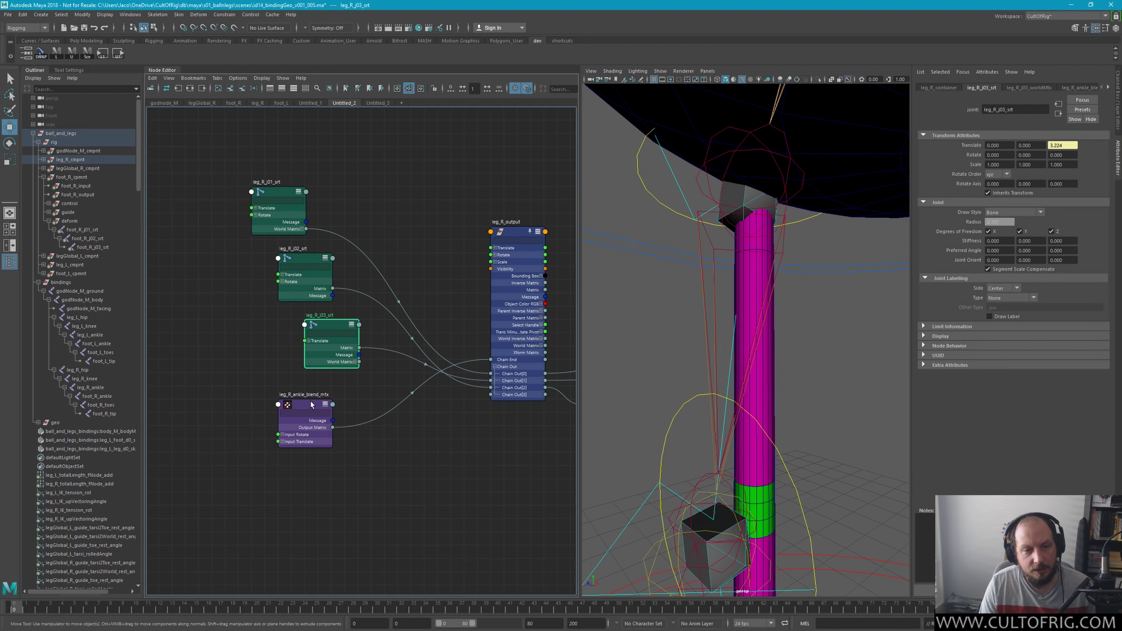
mouse_move(312, 404)
left_mouse_down()
mouse_move(342, 185)
mouse_move(279, 130)
left_mouse_up()
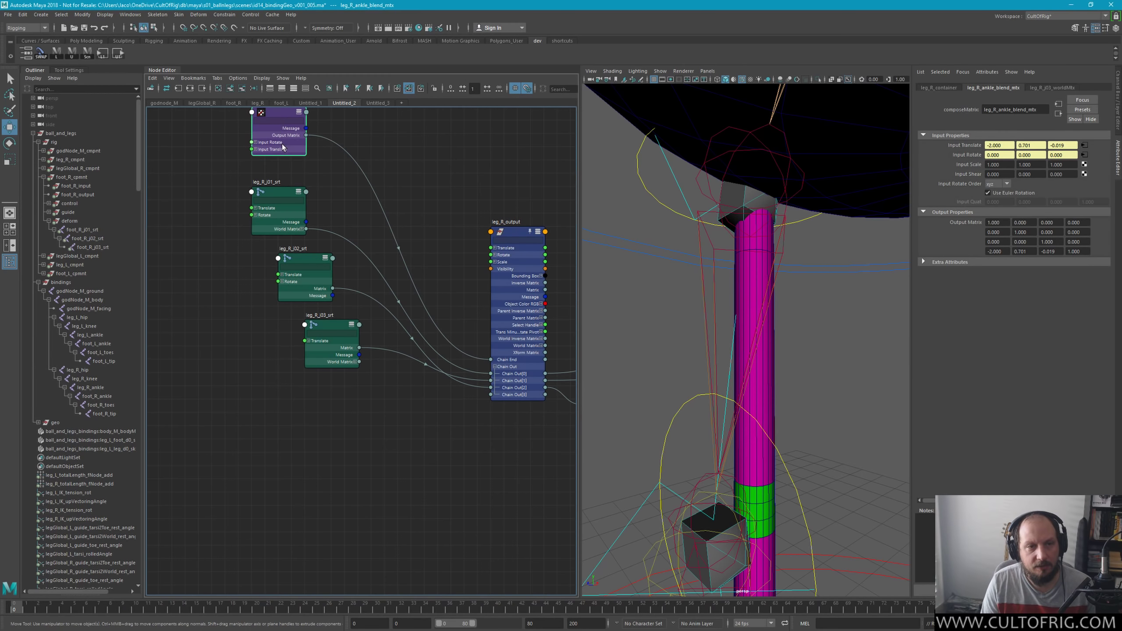
Step: Collapse leg_R_ankle_blend_mtx and reorder leg_R_j01_srt and leg_R_j02_srt in the graph
key("1")
middle_click_drag(376, 198, 368, 298)
left_click(271, 299)
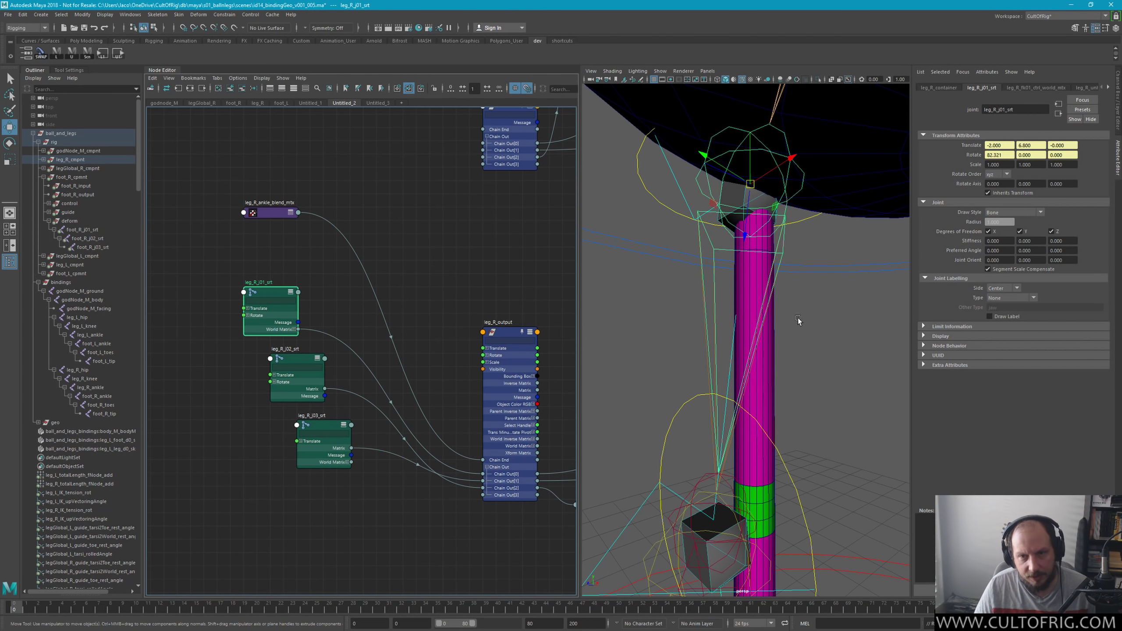
right_click_drag(798, 317, 746, 217, "alt")
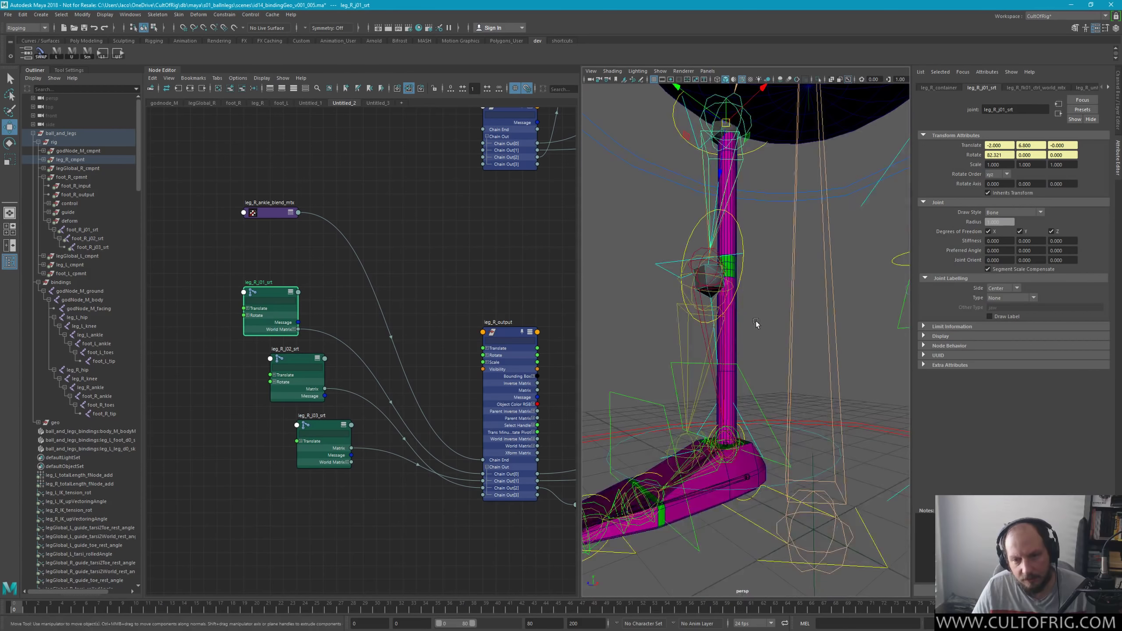
left_click_drag(756, 324, 696, 283, "alt")
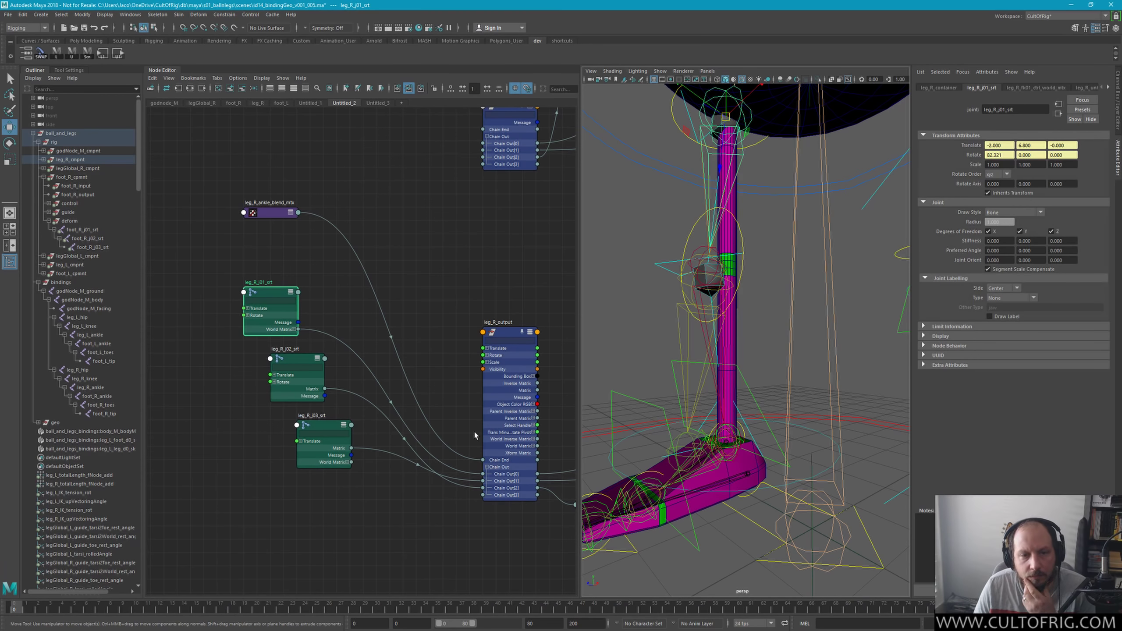
left_click_drag(268, 292, 268, 285)
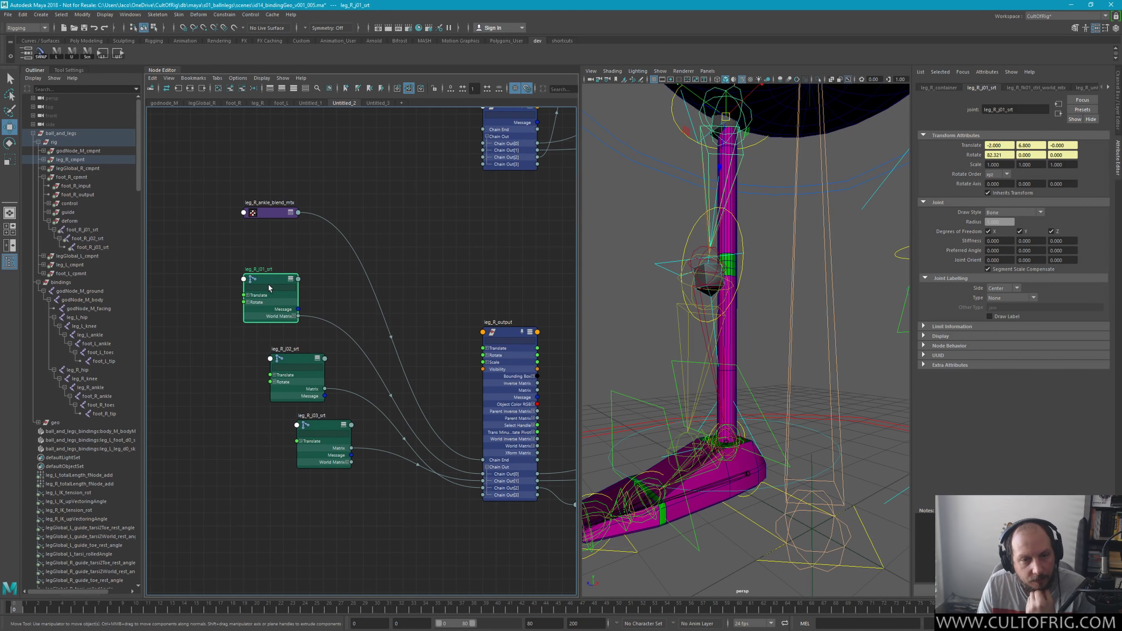
mouse_move(315, 389)
left_mouse_down()
mouse_move(325, 512)
mouse_move(337, 512)
left_mouse_up()
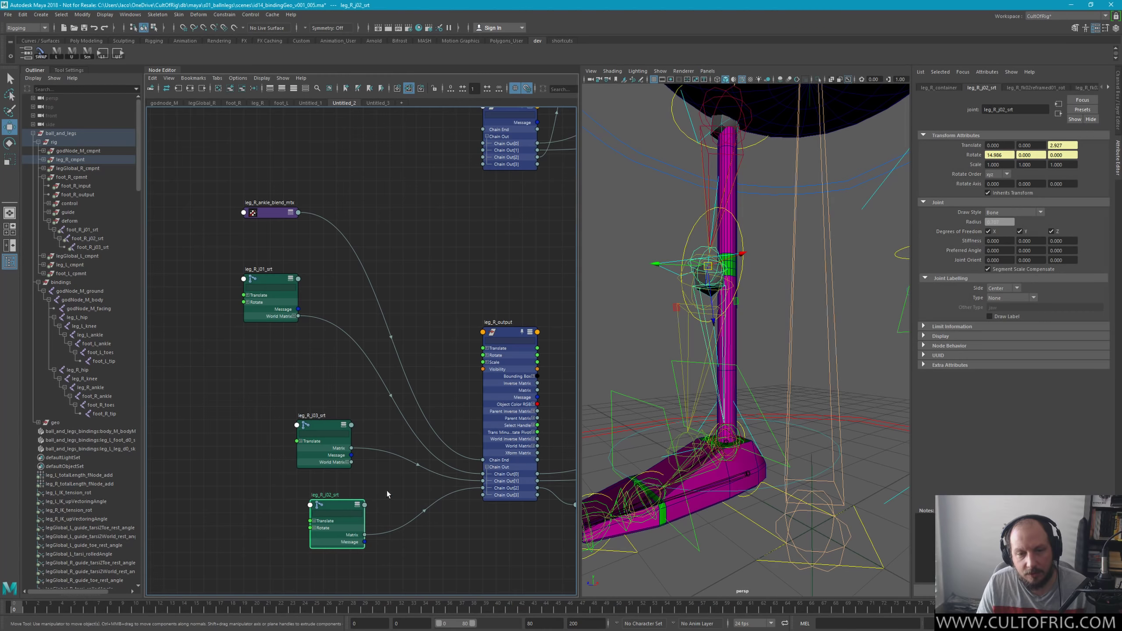
scroll(387, 491, "up", 3)
Step: Connect leg_R_j02_srt Matrix to Chain Out[1] and leg_R_j03_srt Matrix to Chain Out[2] on leg_R_output
left_click(200, 324)
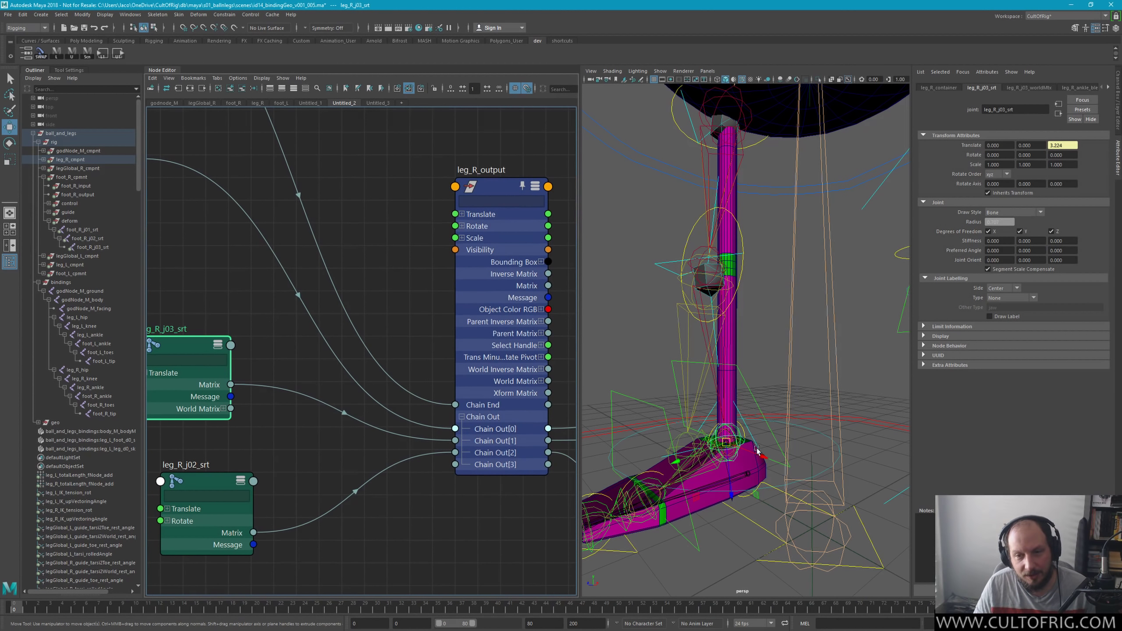
middle_click_drag(271, 542, 302, 511, "alt")
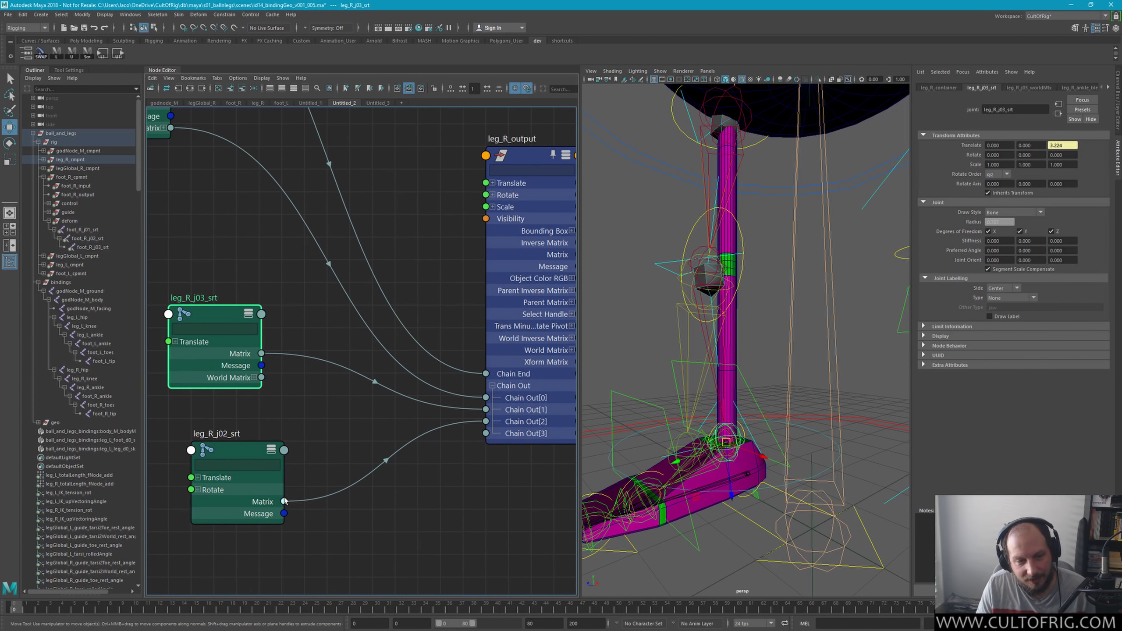
left_click_drag(285, 502, 486, 410)
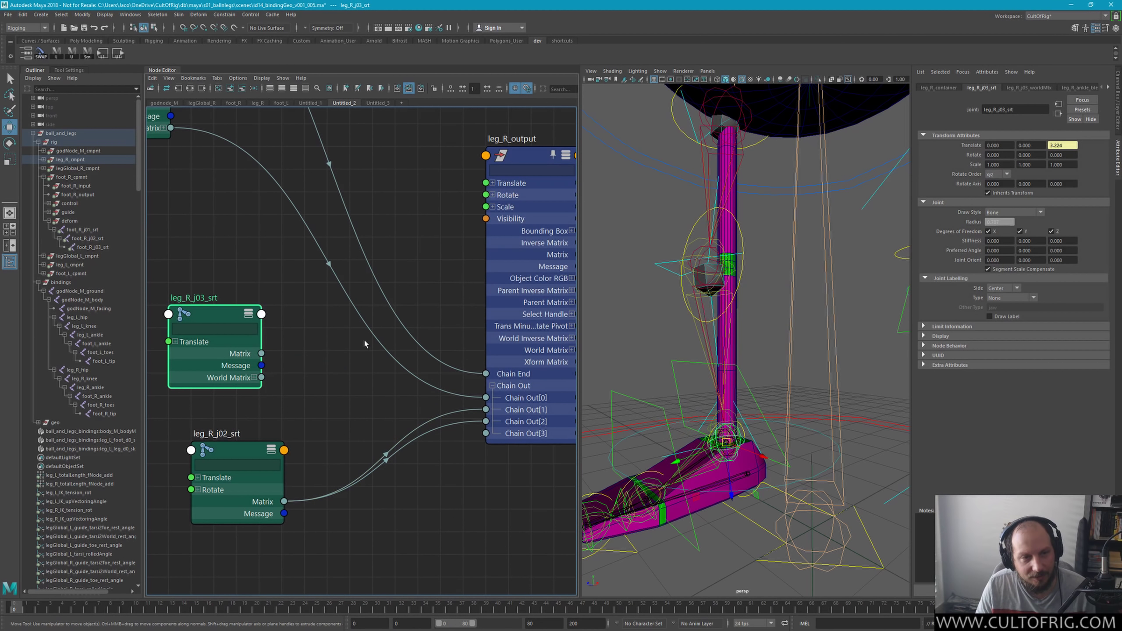
left_click(254, 378)
left_click_drag(262, 354, 486, 421)
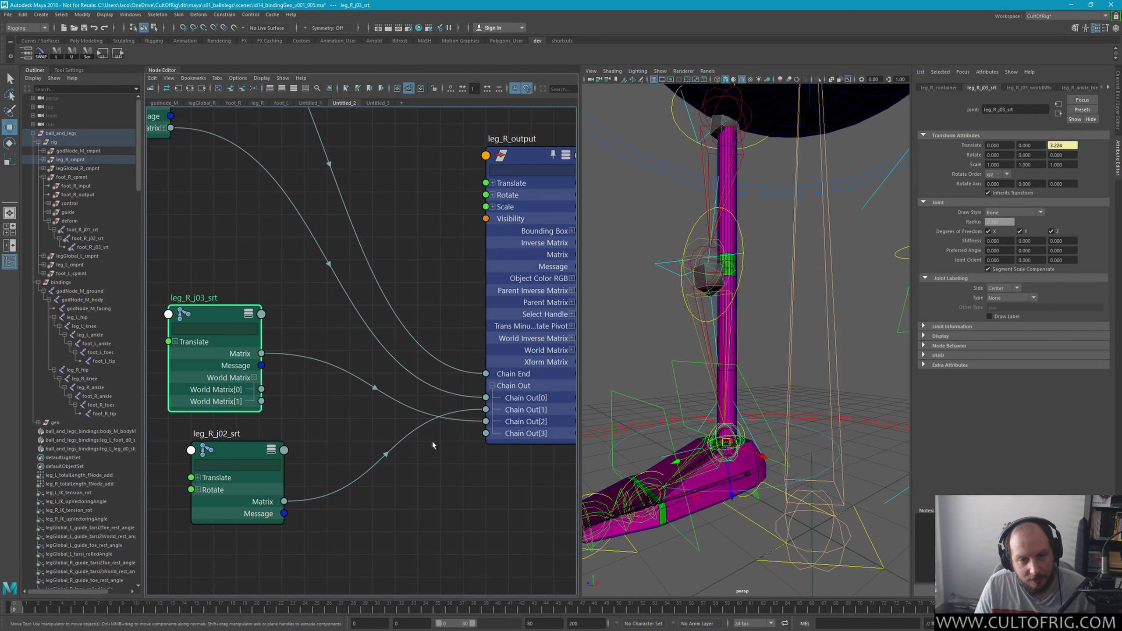
Step: Gather the three right leg joint nodes together and collapse them to headers
left_click_drag(742, 268, 709, 282, "alt")
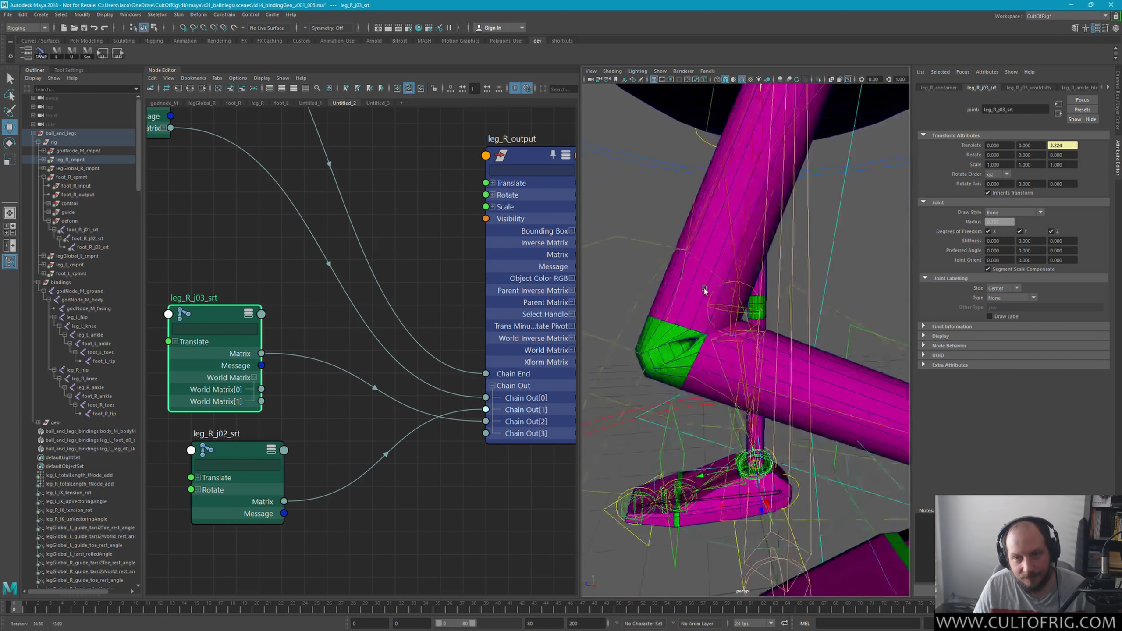
scroll(709, 282, "down", 5)
left_click_drag(250, 457, 206, 209)
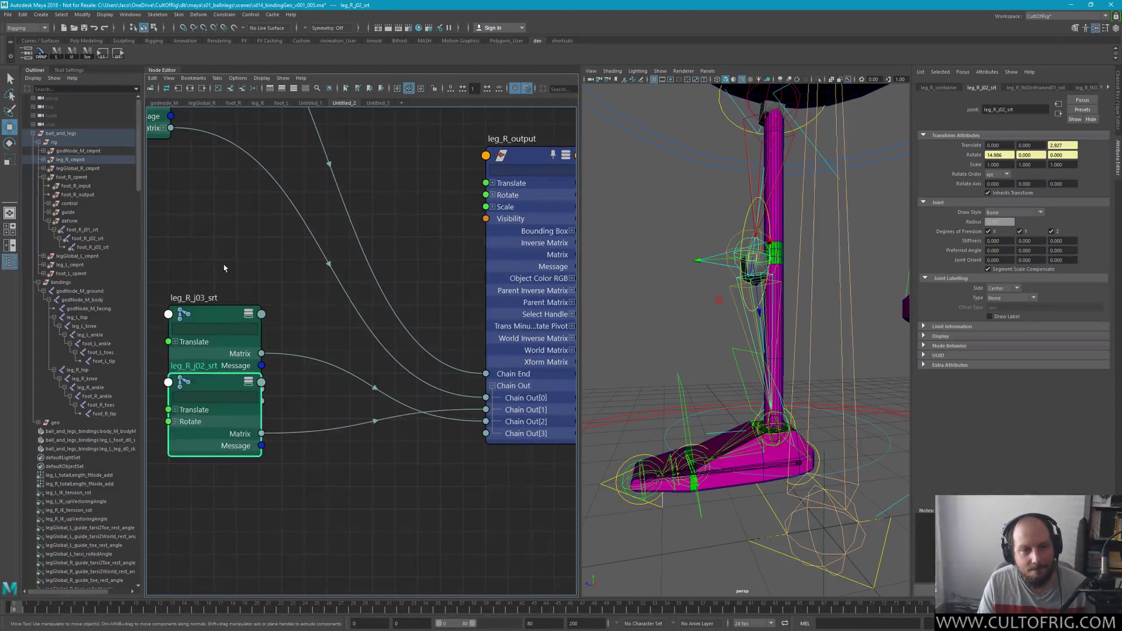
middle_click_drag(206, 208, 376, 286, "alt")
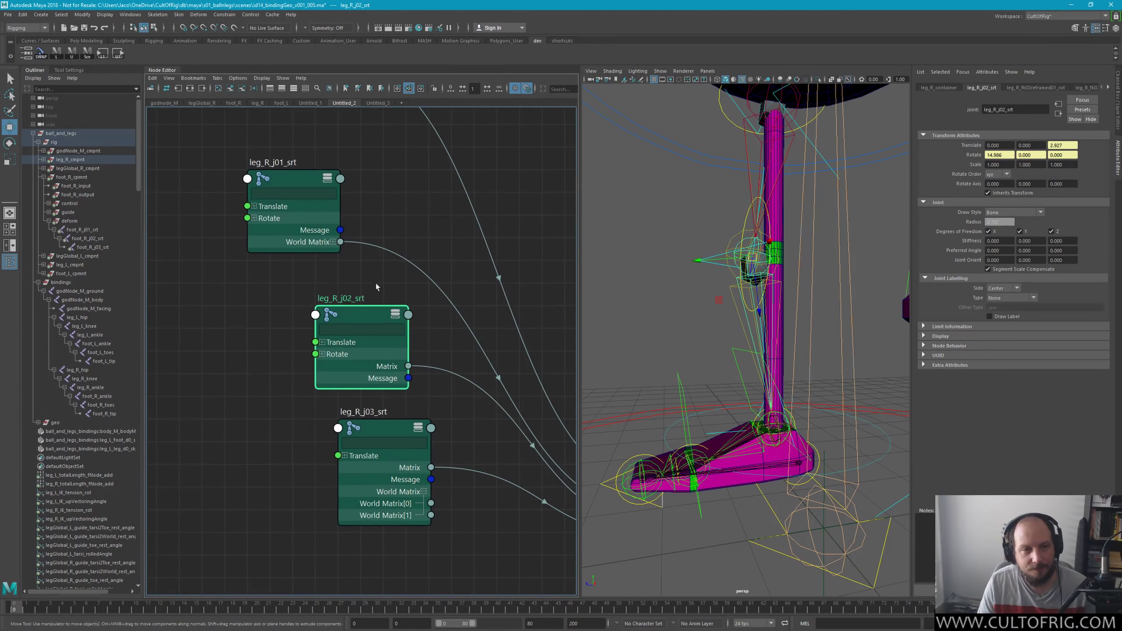
left_click(379, 437)
scroll(370, 372, "down", 3)
scroll(370, 372, "down", 3)
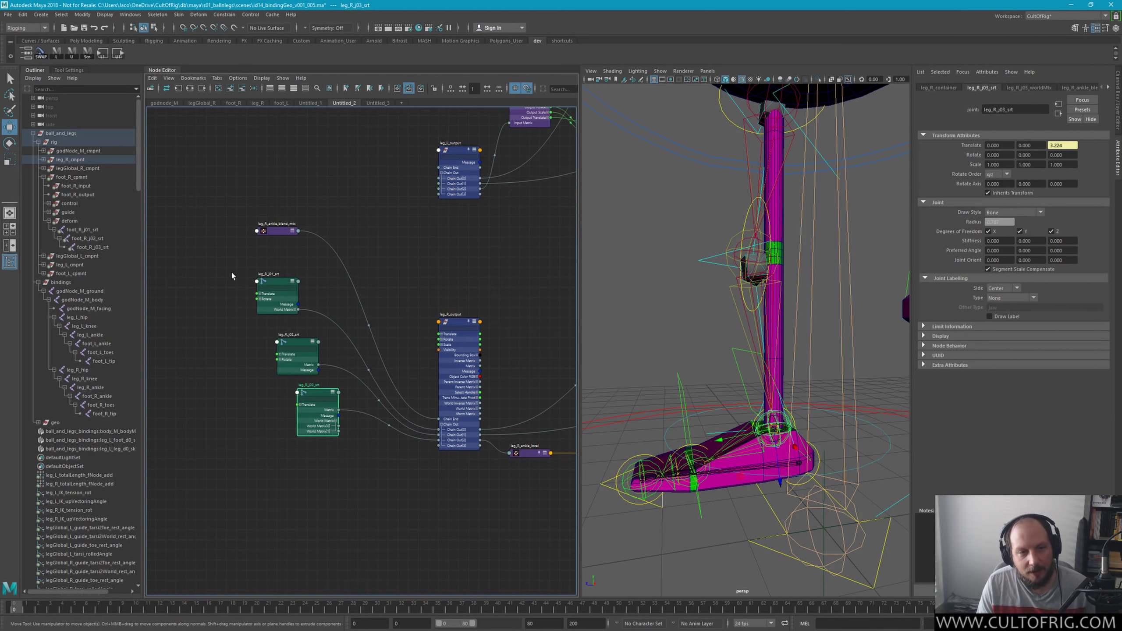
left_click_drag(218, 274, 346, 433)
key("1")
Step: Stack j01, j02 and j03_srt neatly, with leg_R_ankle_blend_mtx and the four input nodes beside them
left_click(246, 336)
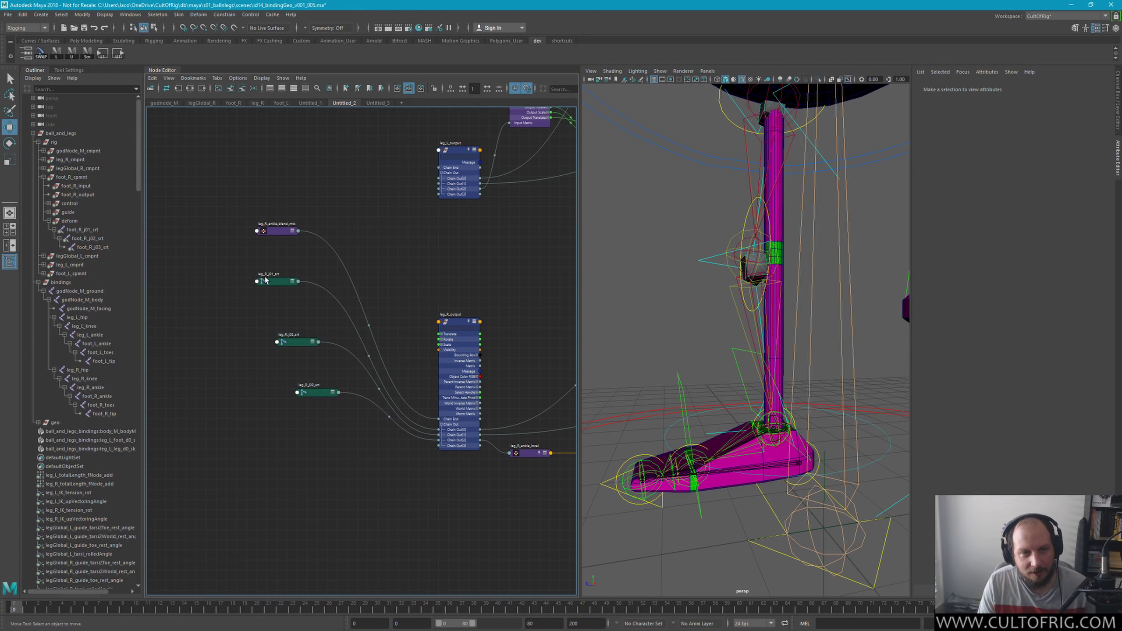
left_click_drag(278, 281, 298, 321)
left_click_drag(321, 395, 300, 365)
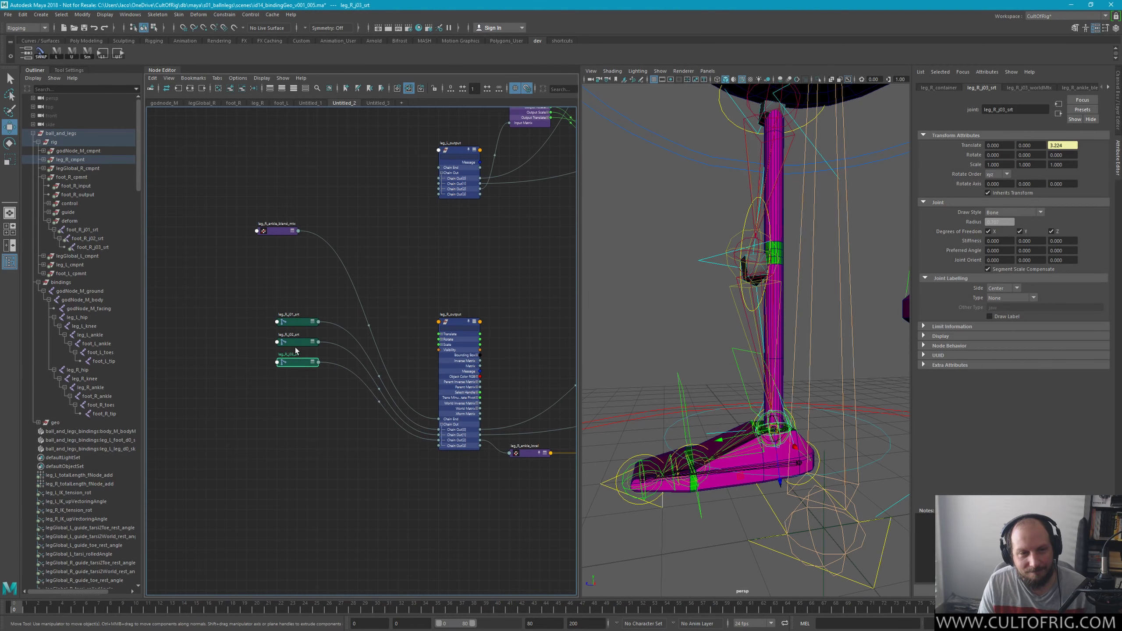
left_click_drag(270, 281, 325, 373)
left_click_drag(296, 322, 306, 403)
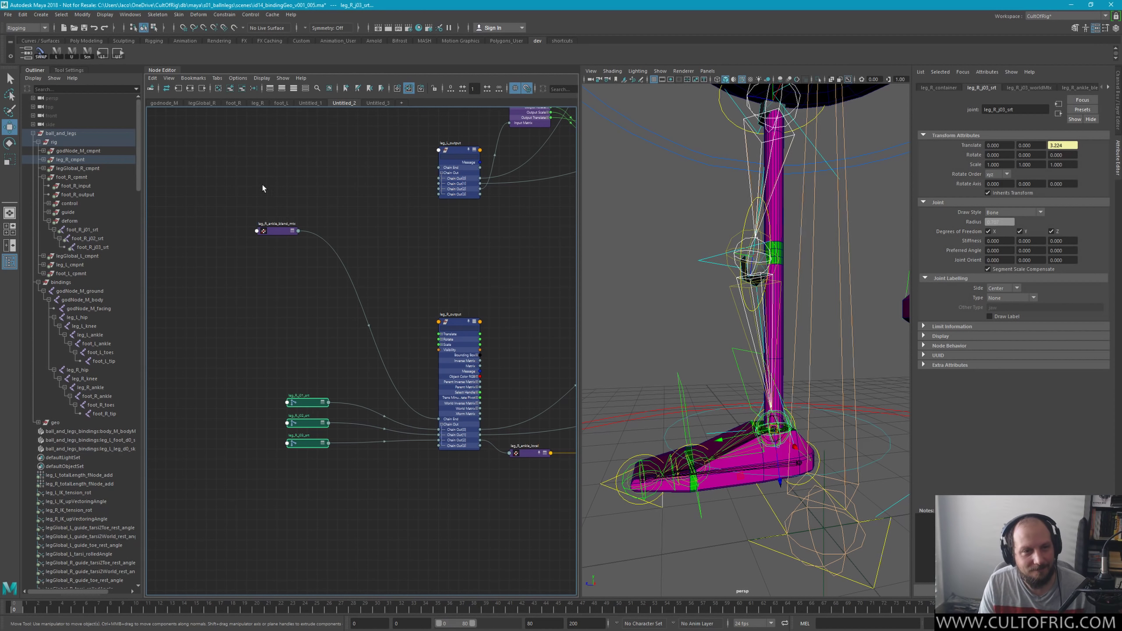
left_click_drag(280, 234, 311, 385)
mouse_move(254, 359)
left_mouse_down()
mouse_move(336, 449)
mouse_move(369, 431)
mouse_move(400, 442)
left_mouse_up()
middle_click_drag(331, 534, 296, 523)
Step: Shift the right leg output group right, then isolate the bindings group with Ctrl+1
scroll(336, 525, "down", 5)
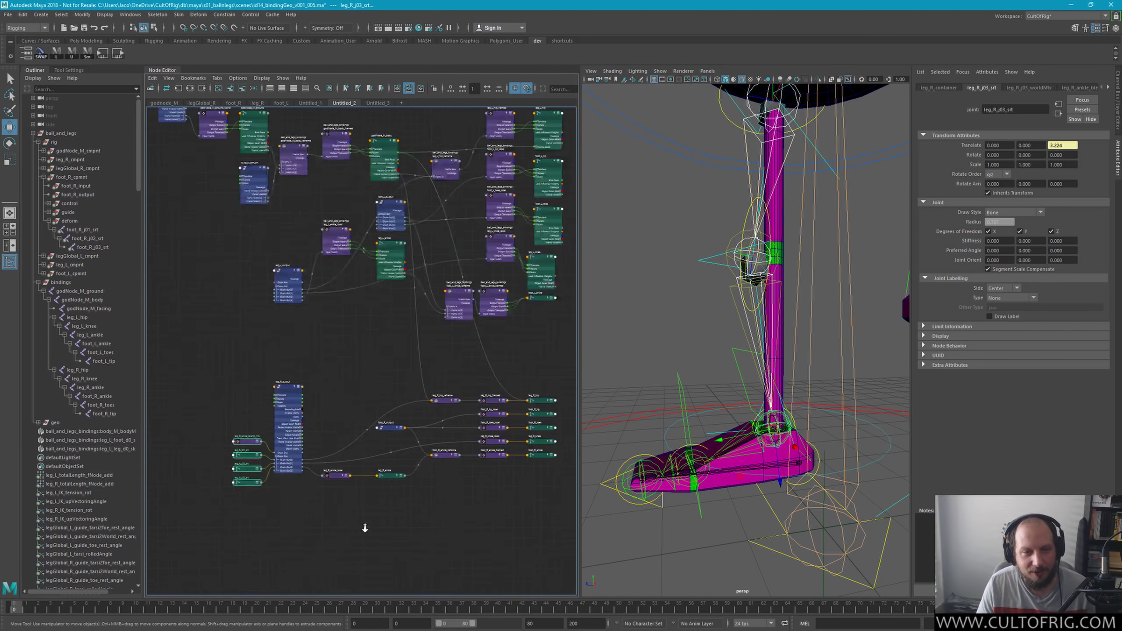
scroll(398, 477, "down", 1)
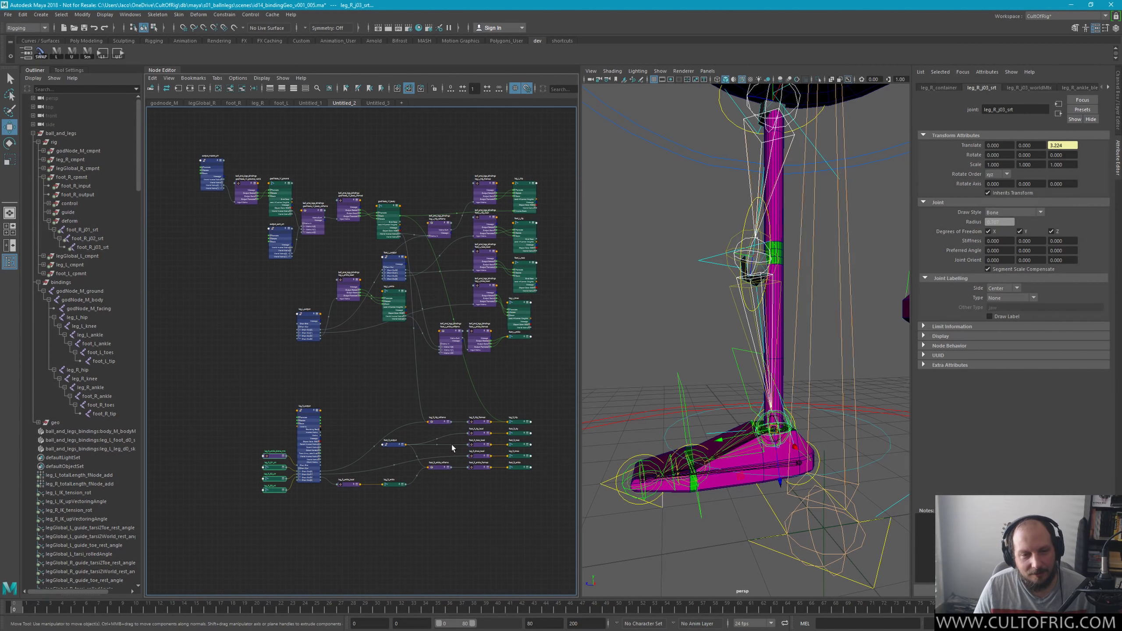
mouse_move(260, 403)
left_mouse_down()
mouse_move(359, 496)
mouse_move(359, 485)
left_mouse_up()
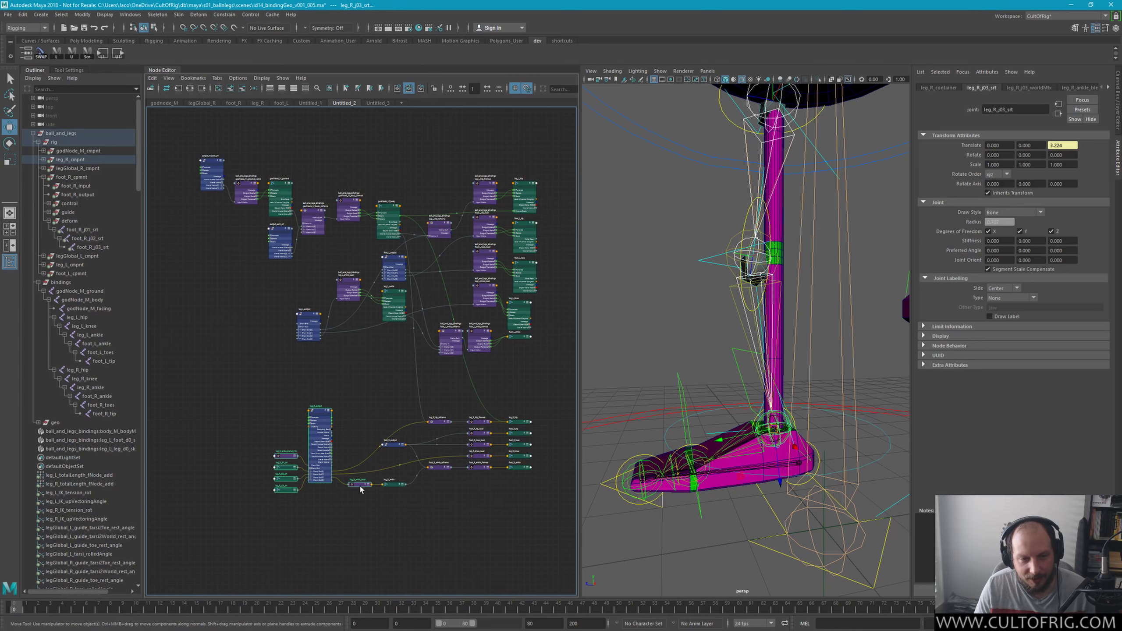
left_click_drag(476, 550, 479, 553)
scroll(450, 486, "up", 2)
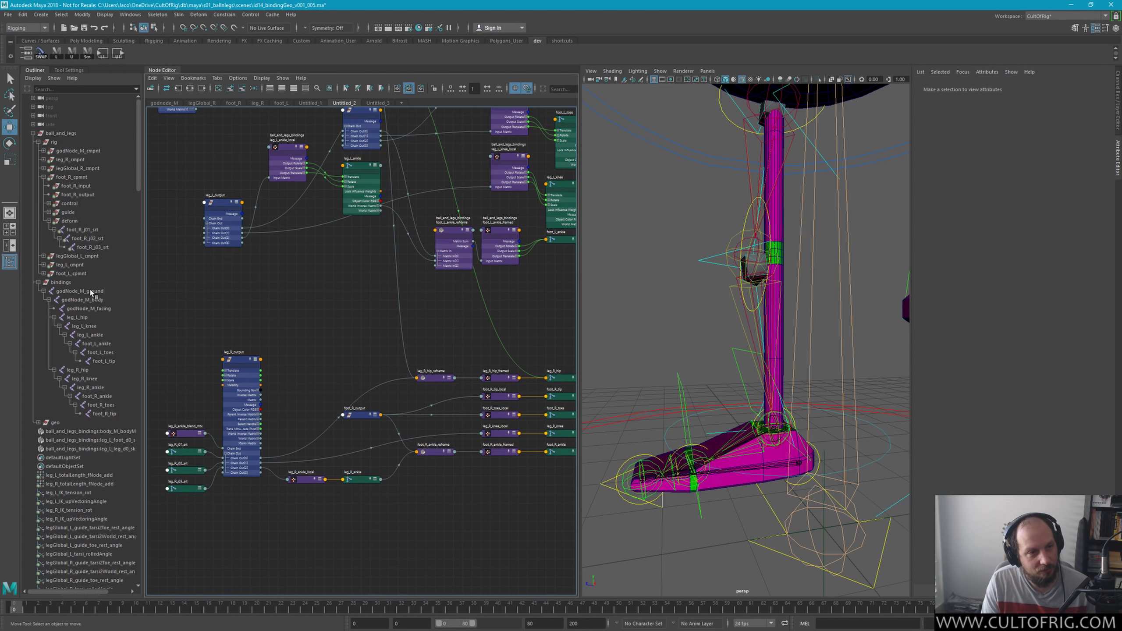
left_click(80, 282)
key("ctrl+1")
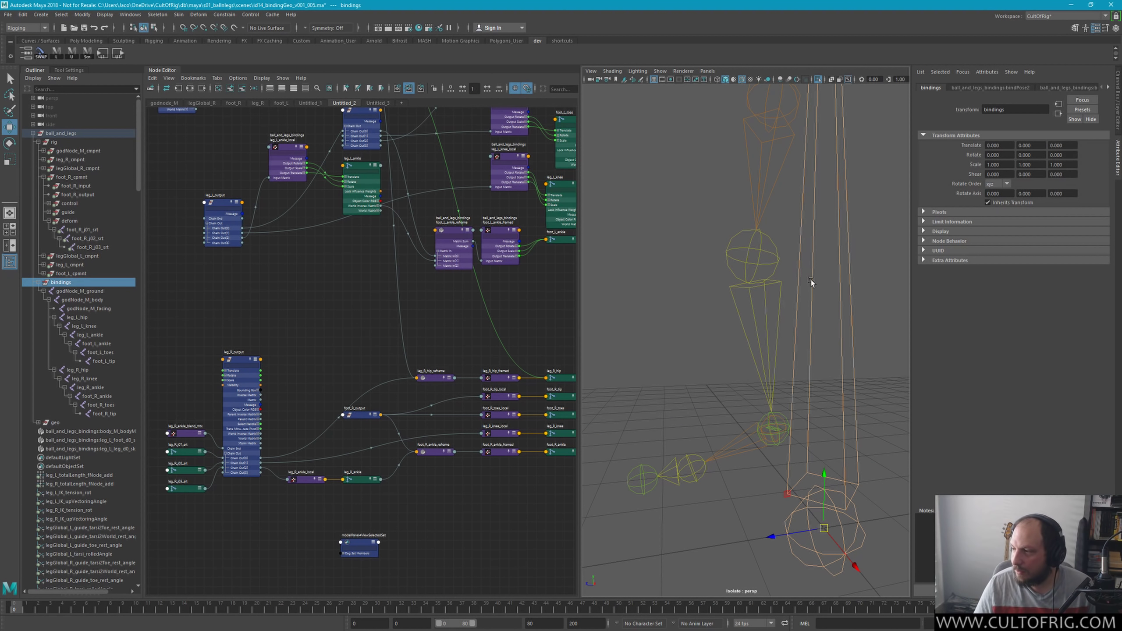
Step: Delete the stray modelPanel4ViewSelectedSet node from the Node Editor
mouse_move(783, 312)
left_mouse_down("alt")
mouse_move(753, 384)
mouse_move(811, 371)
mouse_move(814, 347)
mouse_move(745, 367)
mouse_move(855, 395)
mouse_move(743, 388)
mouse_move(763, 375)
mouse_move(838, 380)
mouse_move(815, 350)
left_mouse_up("alt")
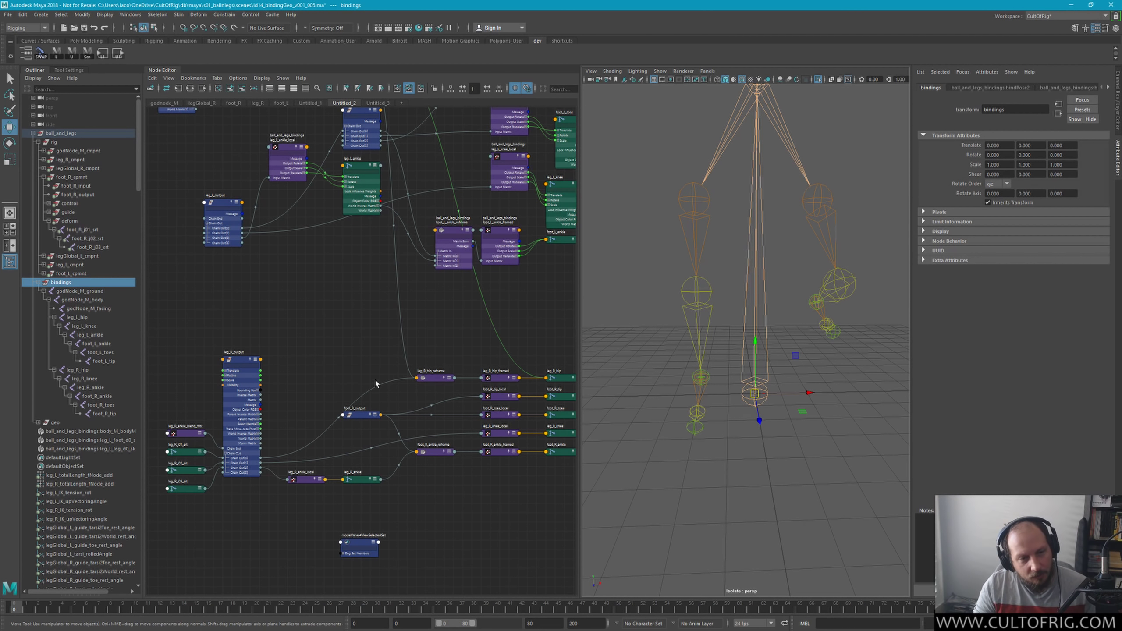
scroll(380, 354, "down", 3)
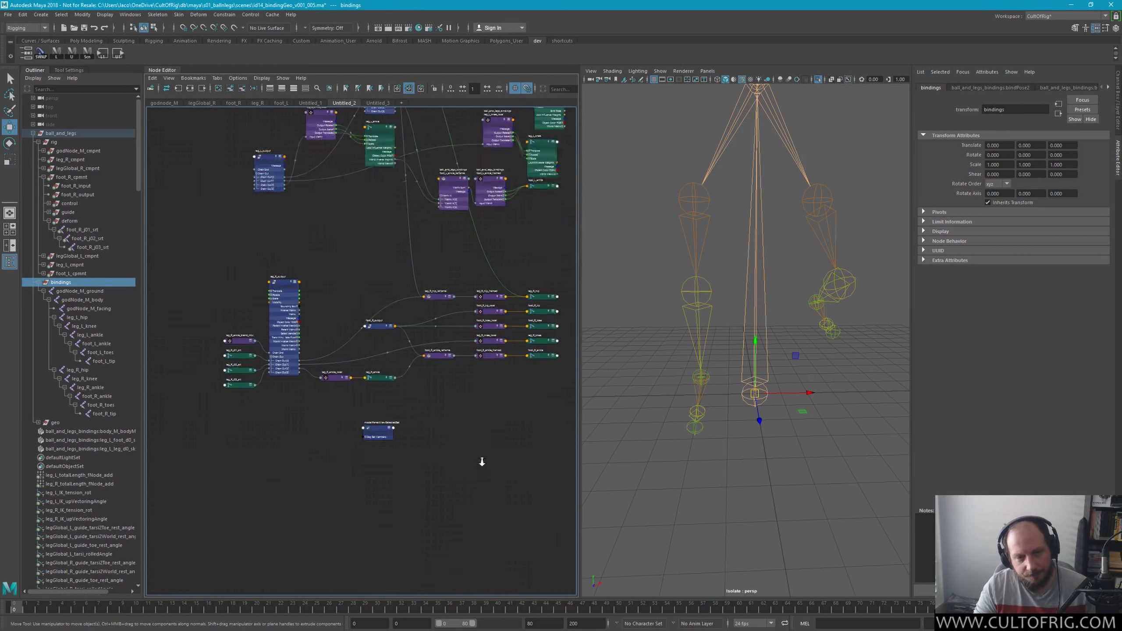
scroll(384, 424, "up", 2)
scroll(370, 429, "up", 3)
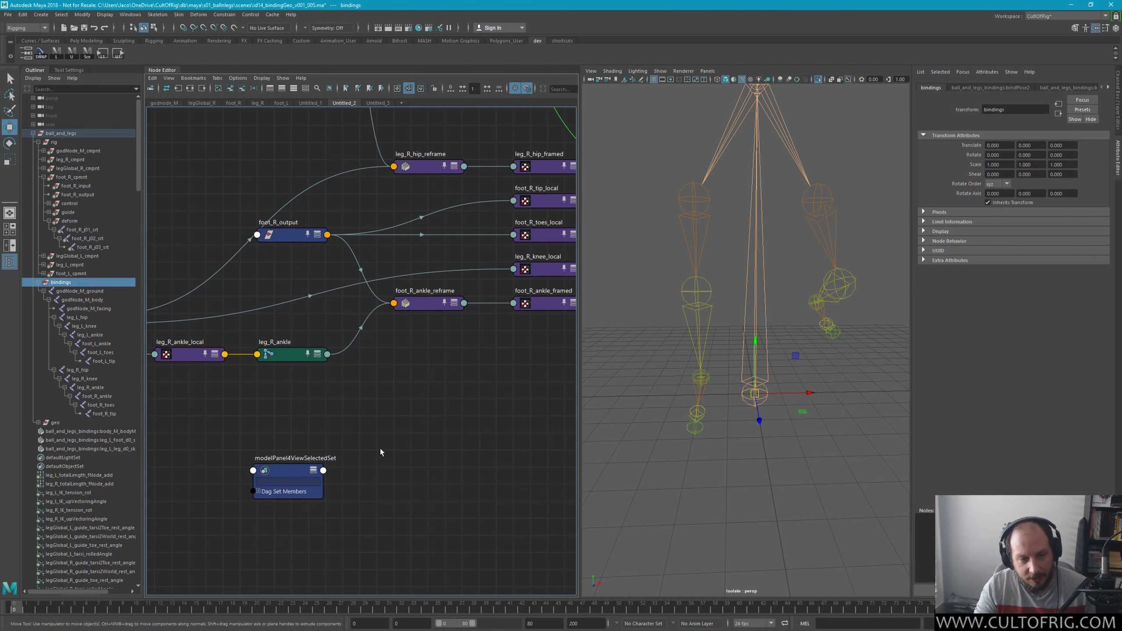
left_click(307, 471)
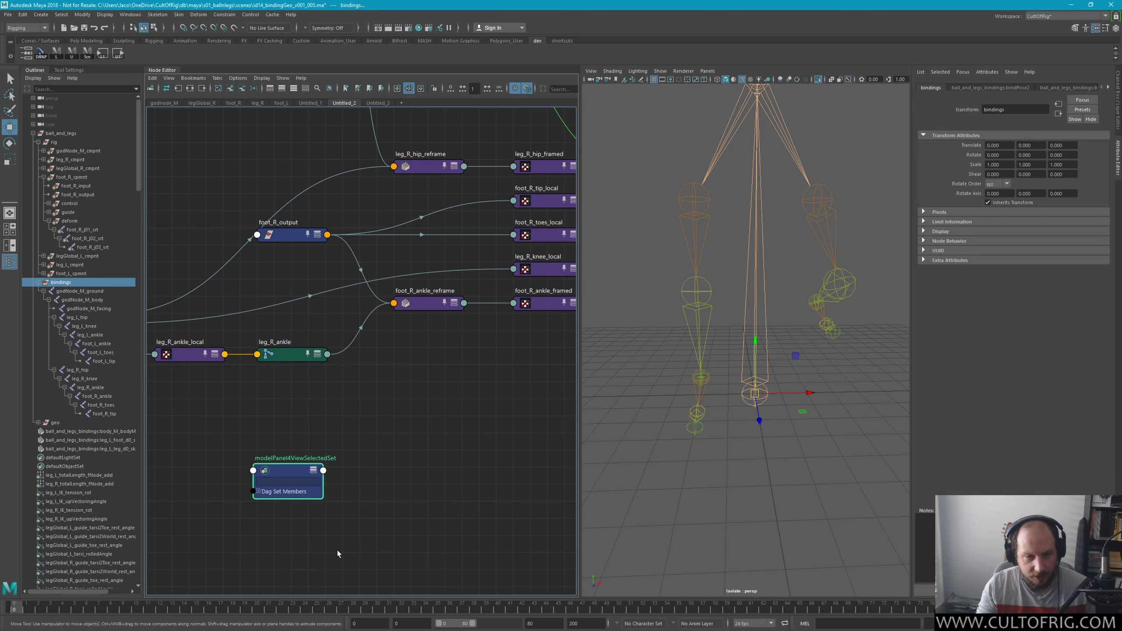
key("Delete")
Step: Box-select the hip and ankle reframe, framed and local nodes and bring up the Windows menu
scroll(375, 451, "down", 2)
scroll(407, 466, "down", 2)
middle_click_drag(407, 465, 387, 469, "alt")
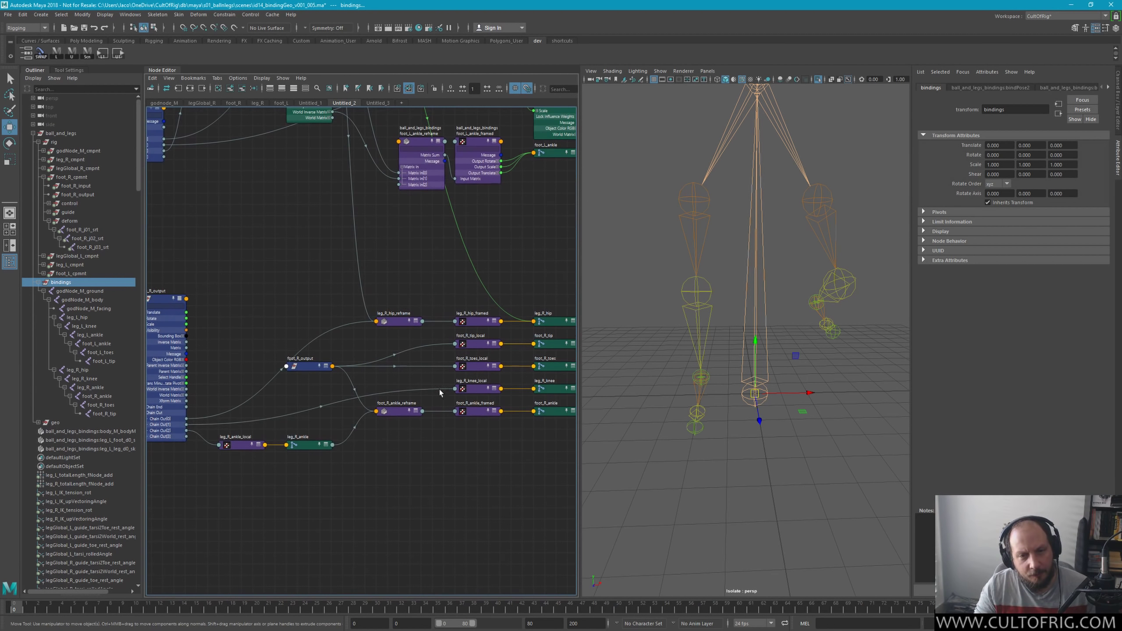
left_click_drag(373, 285, 459, 442)
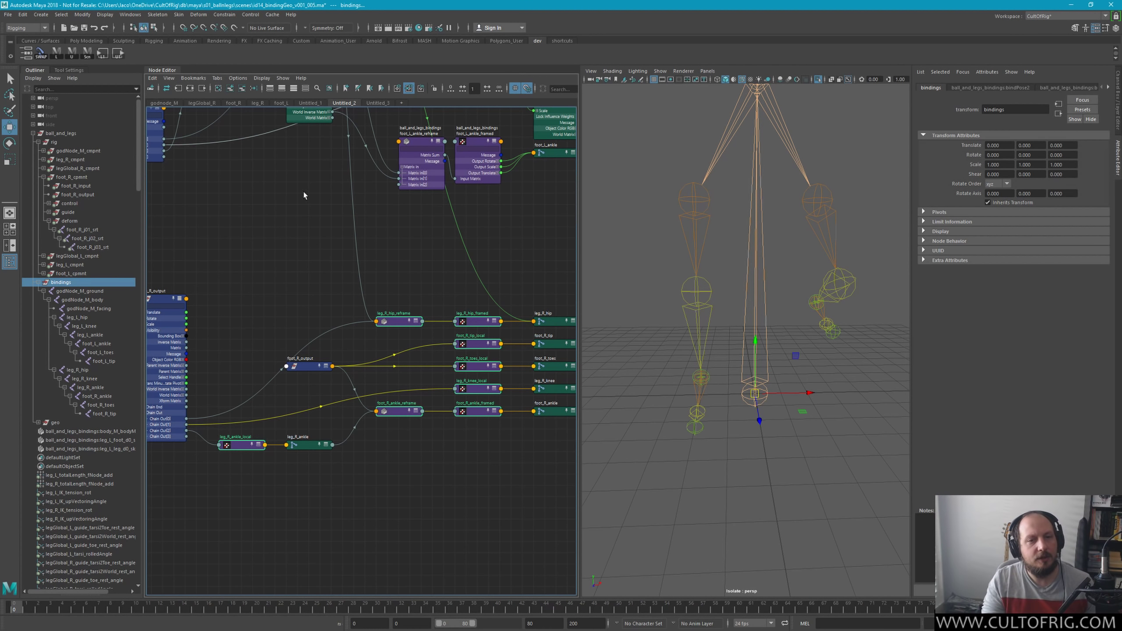
left_click(130, 14)
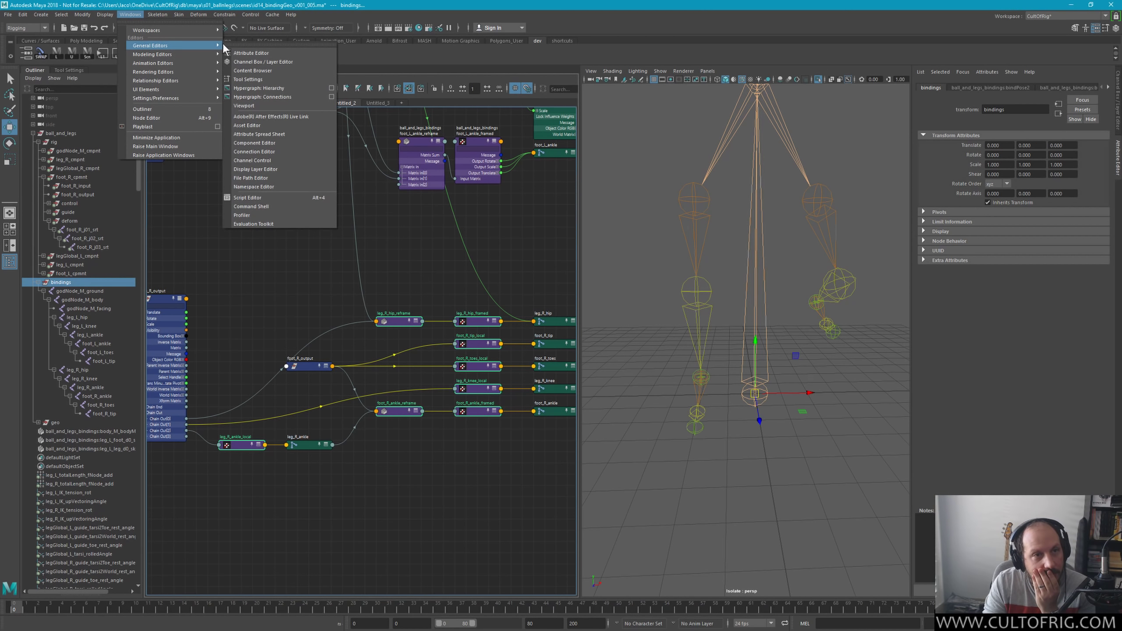
Step: Add the selected right-leg nodes to the ball_and_legs_bindings namespace and close the Namespace Editor
left_click(266, 186)
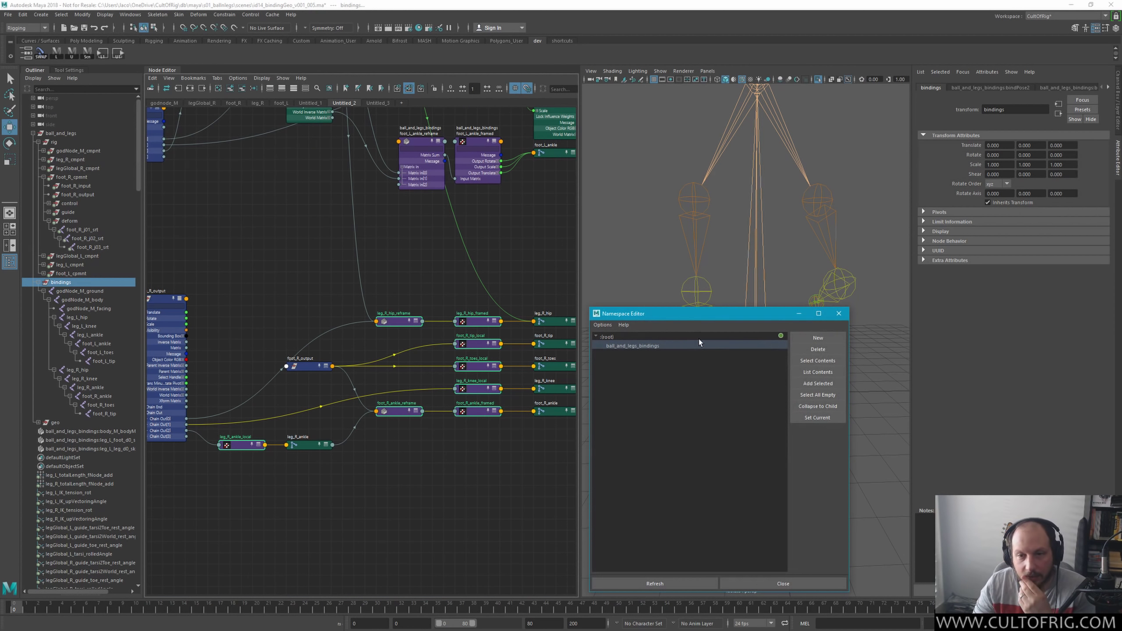
left_click(817, 383)
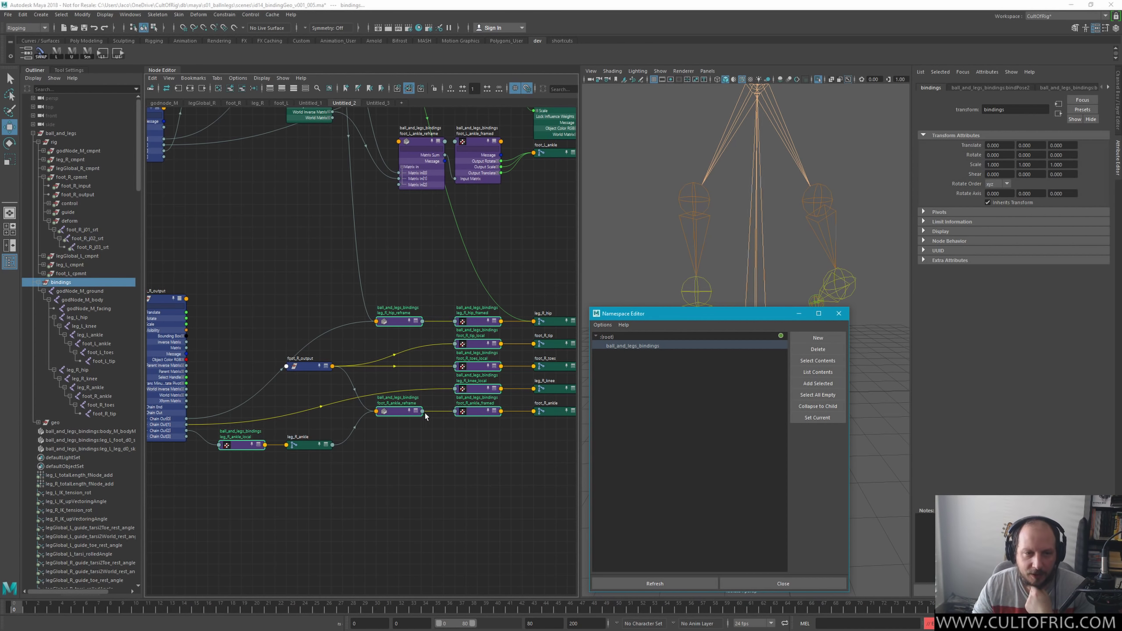
middle_click_drag(420, 466, 546, 468)
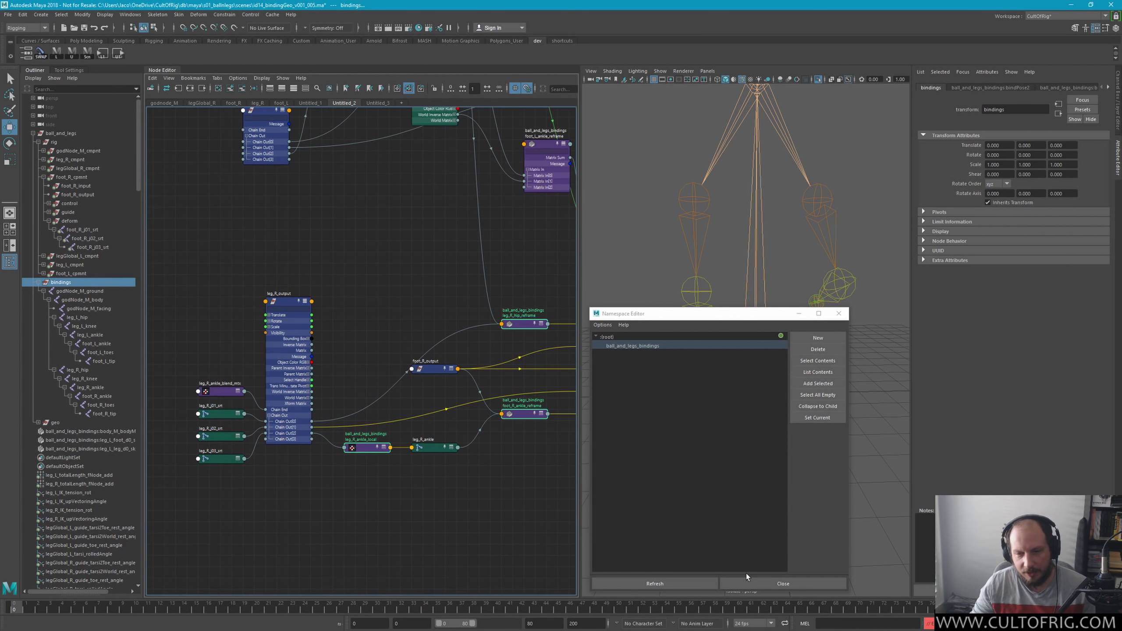
left_click(765, 584)
mouse_move(220, 267)
left_mouse_down()
mouse_move(295, 465)
mouse_move(303, 397)
left_mouse_up()
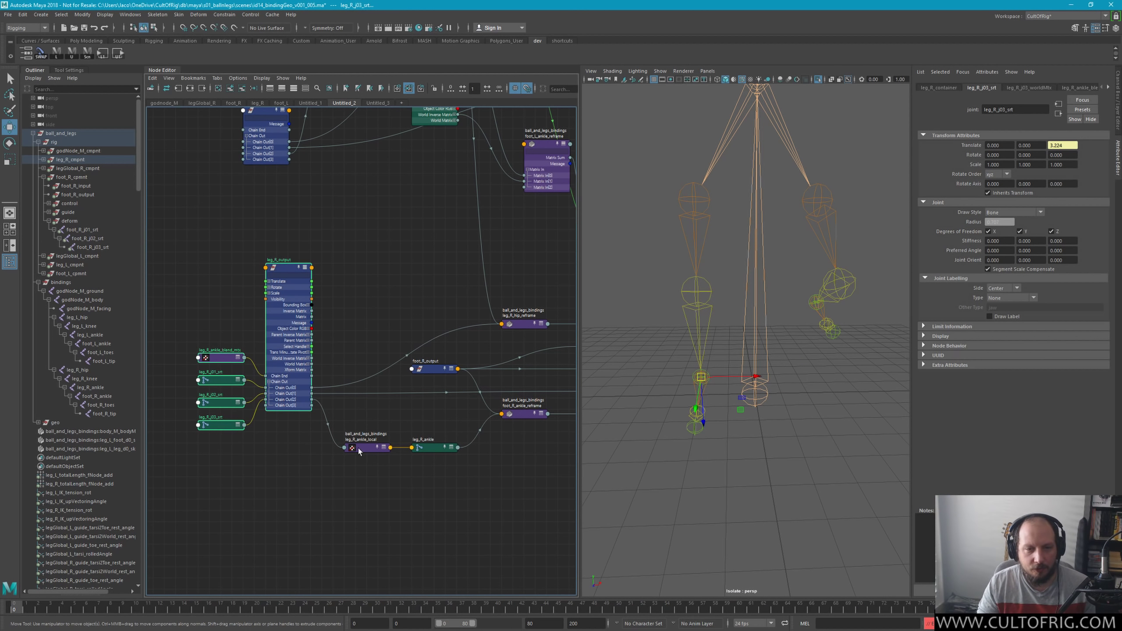
Step: Shift the right ankle and foot output nodes slightly right, then deselect
middle_click_drag(358, 451, 232, 445)
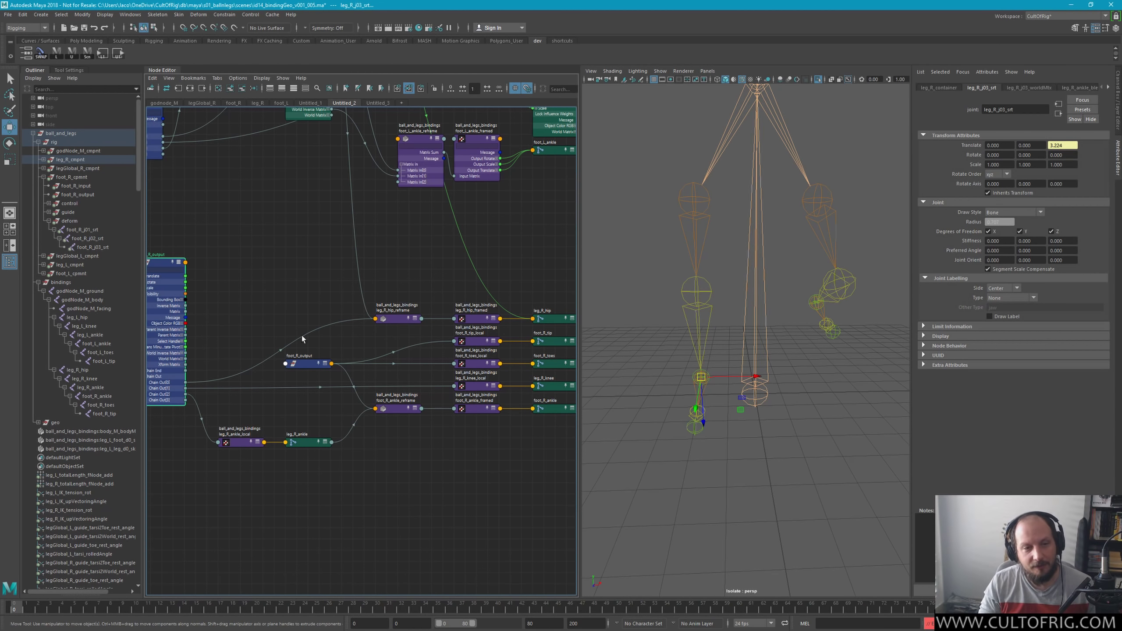
left_click_drag(210, 351, 395, 494)
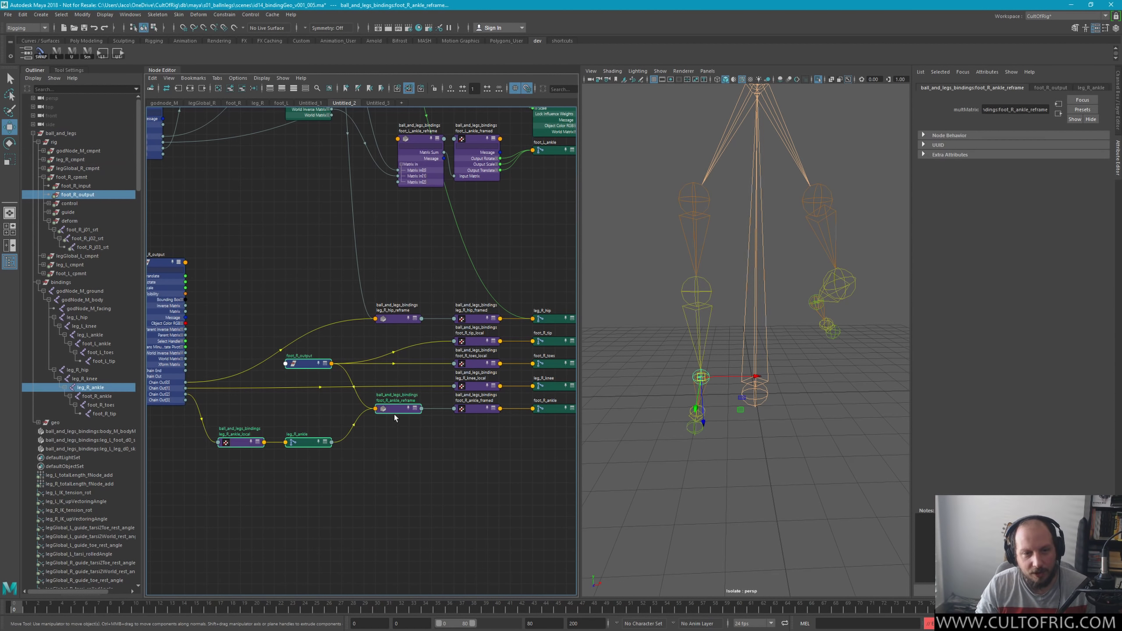
left_click_drag(394, 414, 405, 414)
left_click(396, 465)
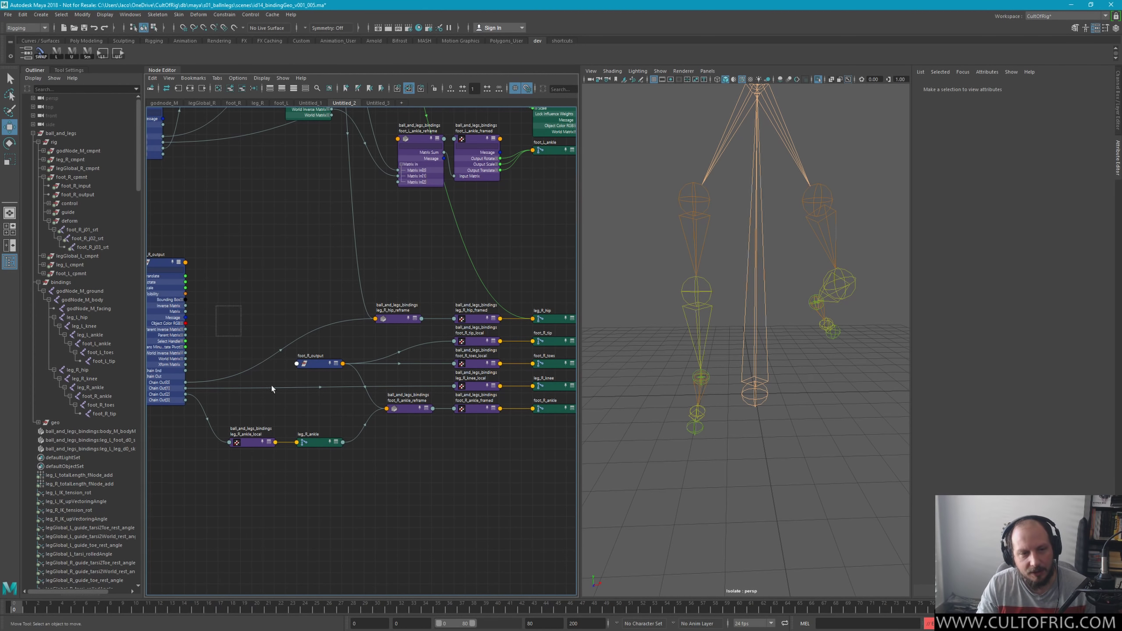
mouse_move(216, 306)
left_mouse_down()
mouse_move(362, 451)
mouse_move(334, 442)
left_mouse_up()
left_click(450, 507)
Step: Move leg_R_output and its joint transform nodes further right and clear the selection
middle_click_drag(531, 432, 437, 482)
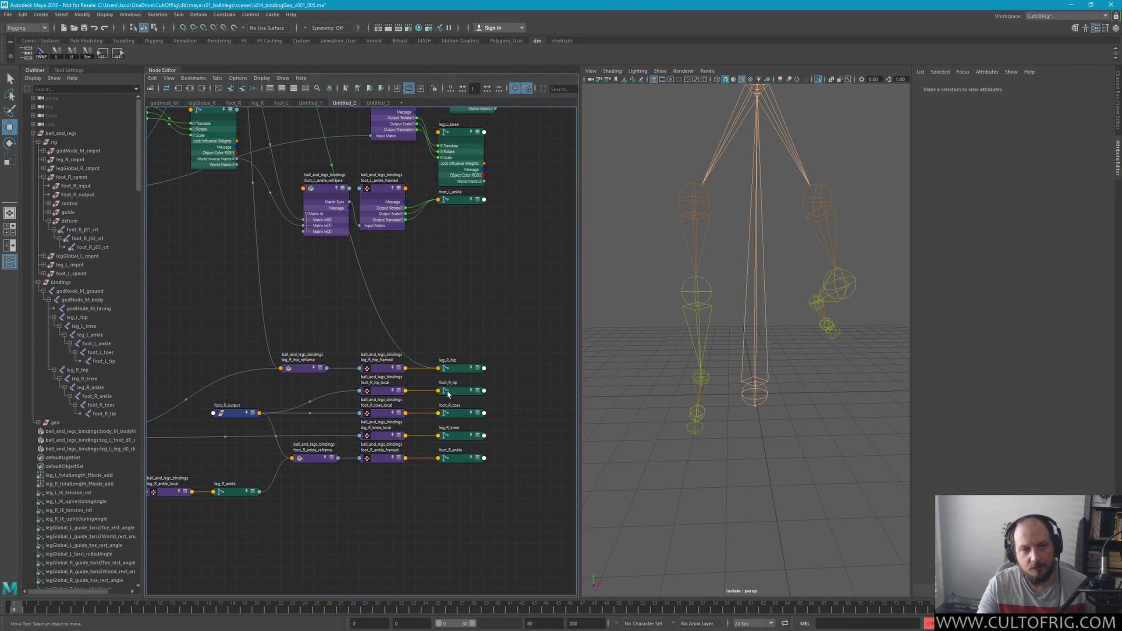
scroll(481, 351, "down", 2)
scroll(460, 401, "down", 2)
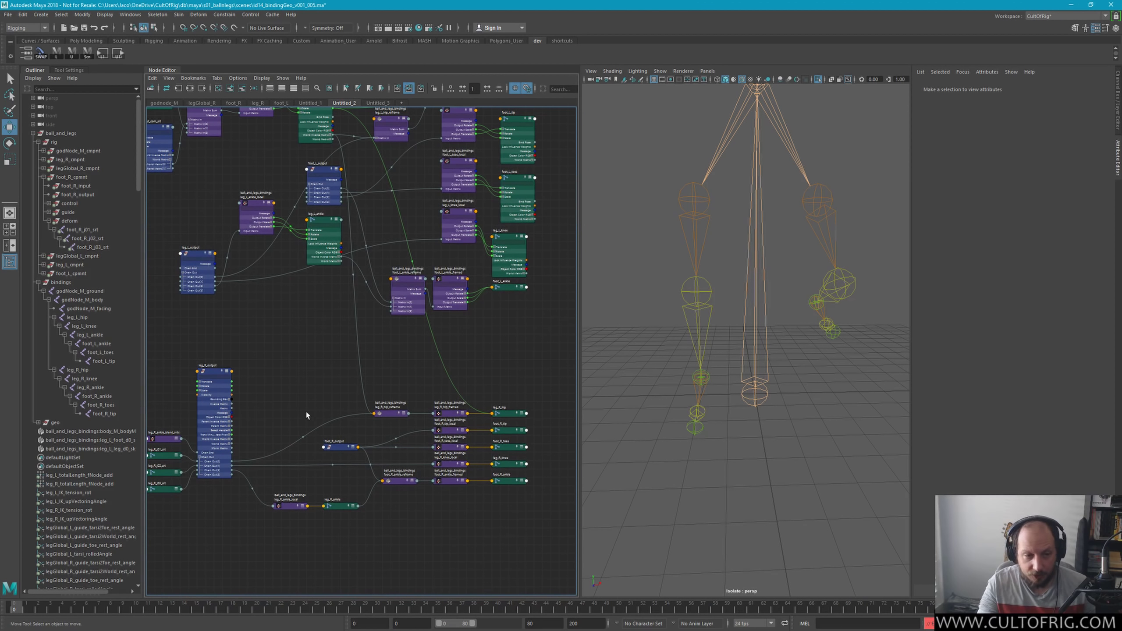
middle_click_drag(306, 412, 365, 374, "alt")
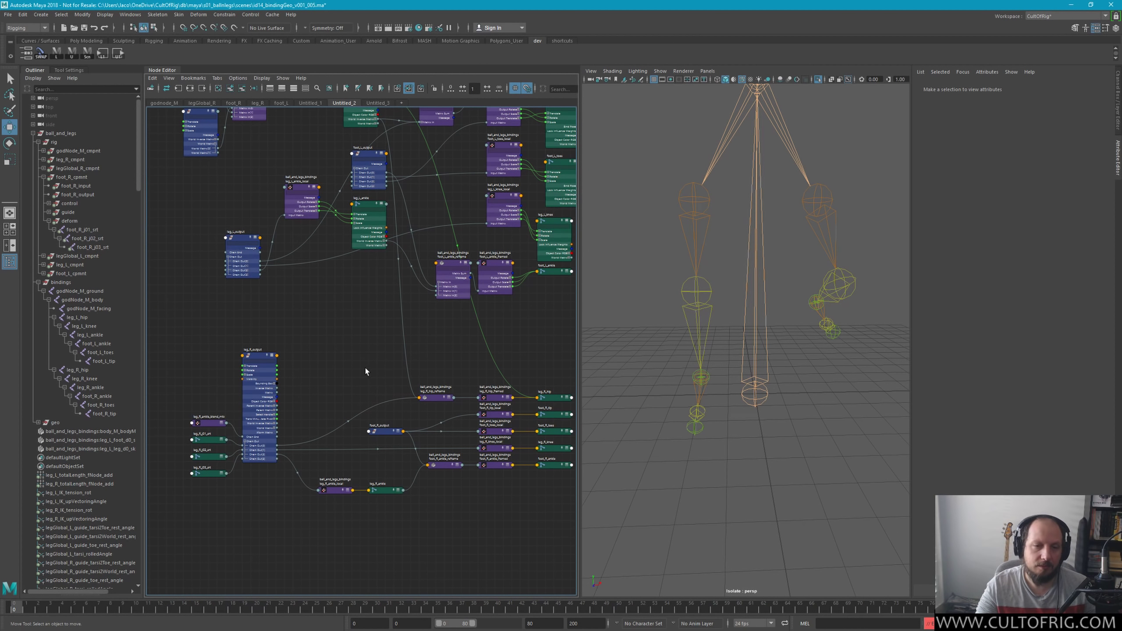
middle_click_drag(361, 363, 332, 358, "alt")
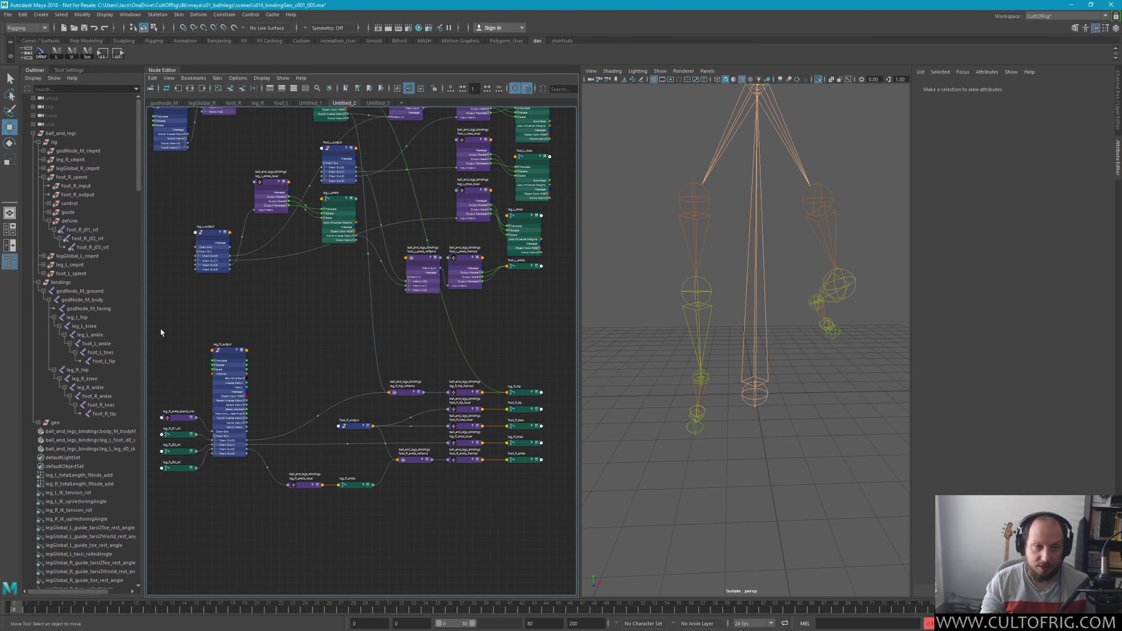
left_click_drag(160, 329, 213, 473)
left_click_drag(227, 356, 256, 483)
left_click_drag(234, 352, 244, 353)
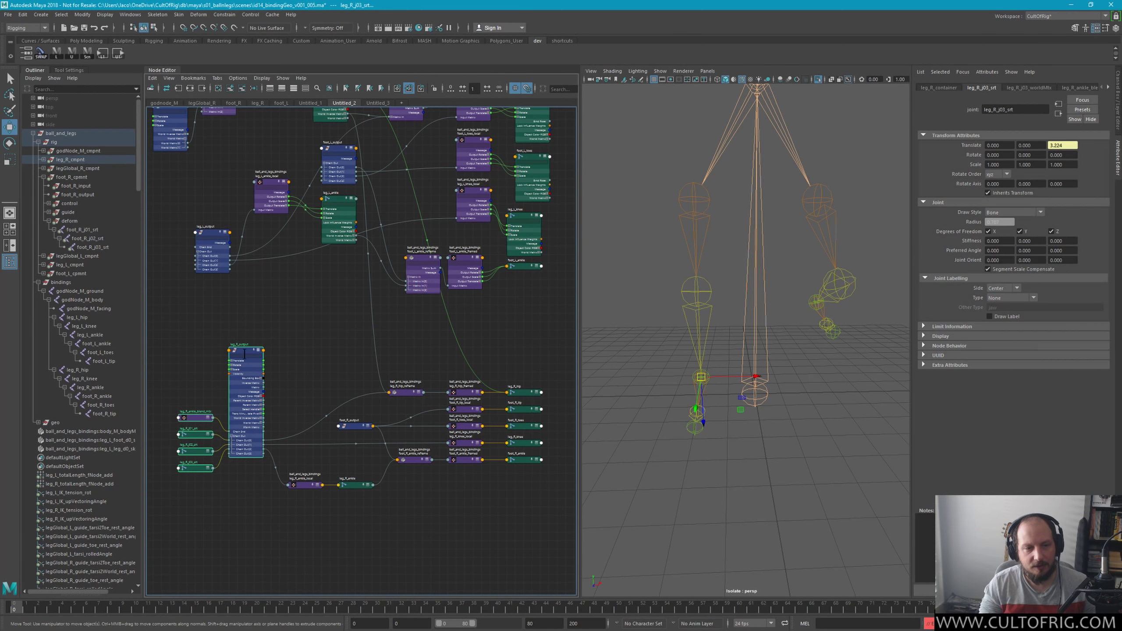
left_click(419, 530)
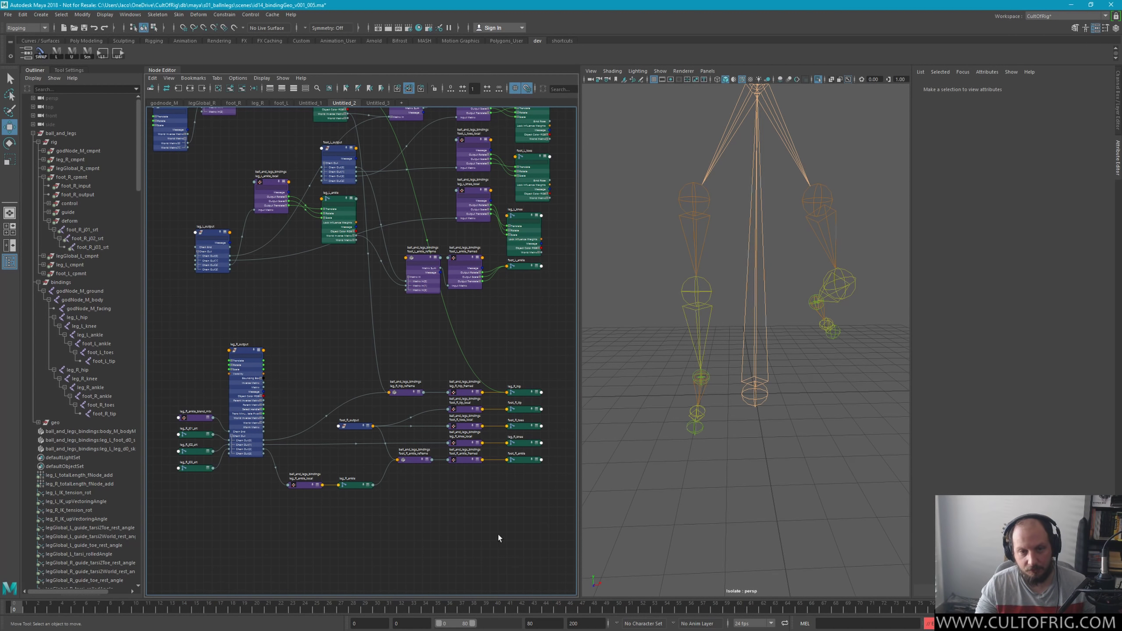
Step: Select leg_R_hip, leg_L_hip, leg_R_knee and leg_L_knee and isolate them in the view
left_click_drag(772, 356, 729, 339, "alt")
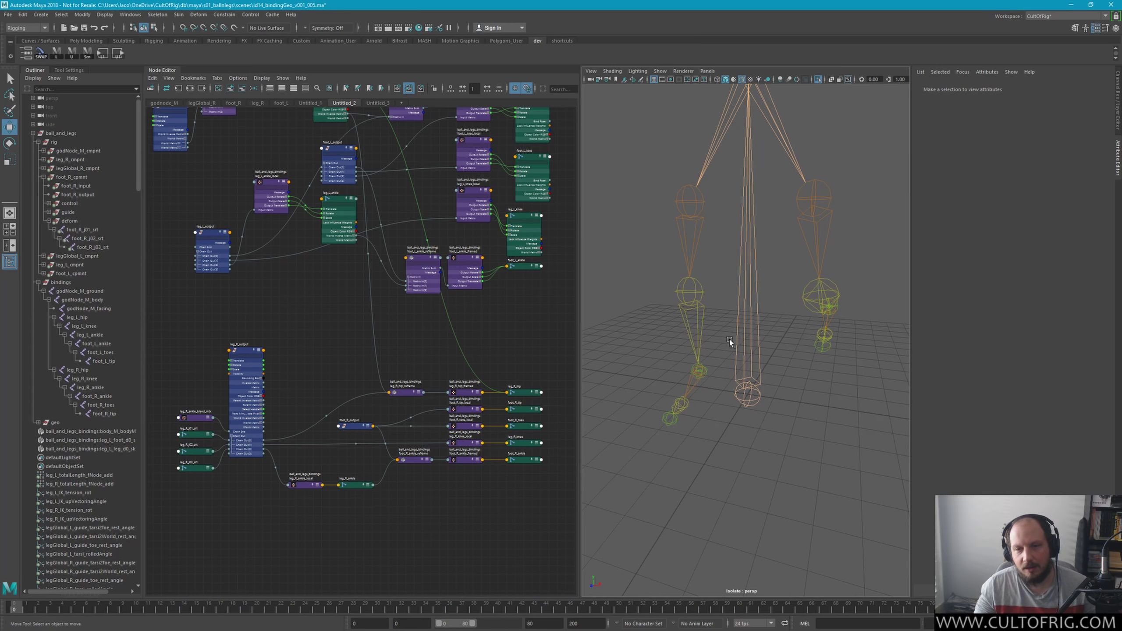
key("q")
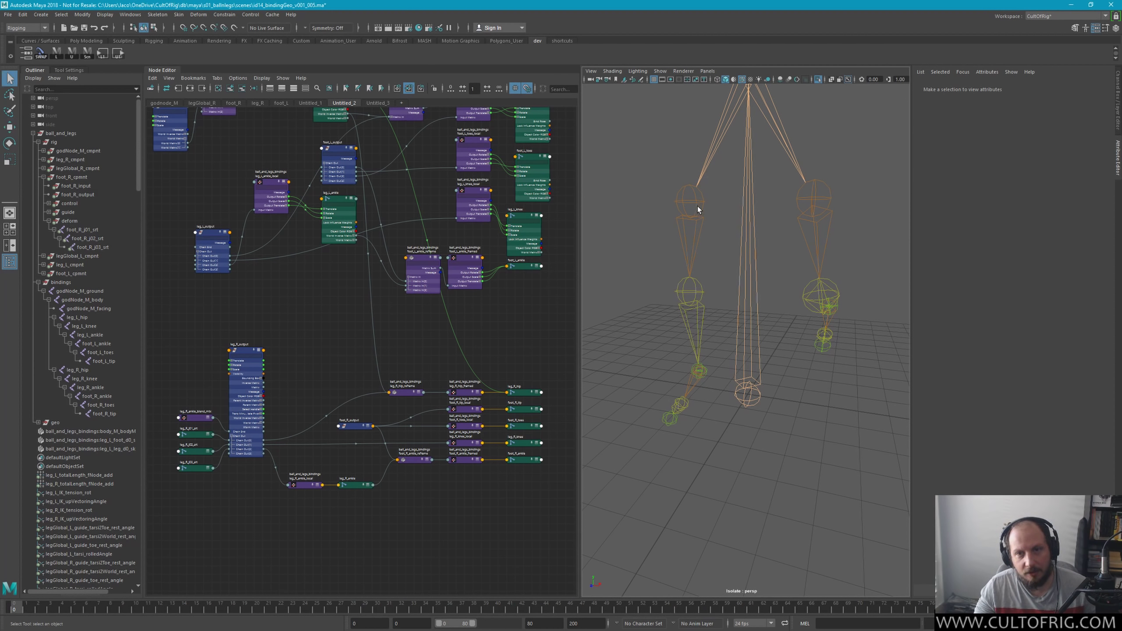
left_click(720, 203)
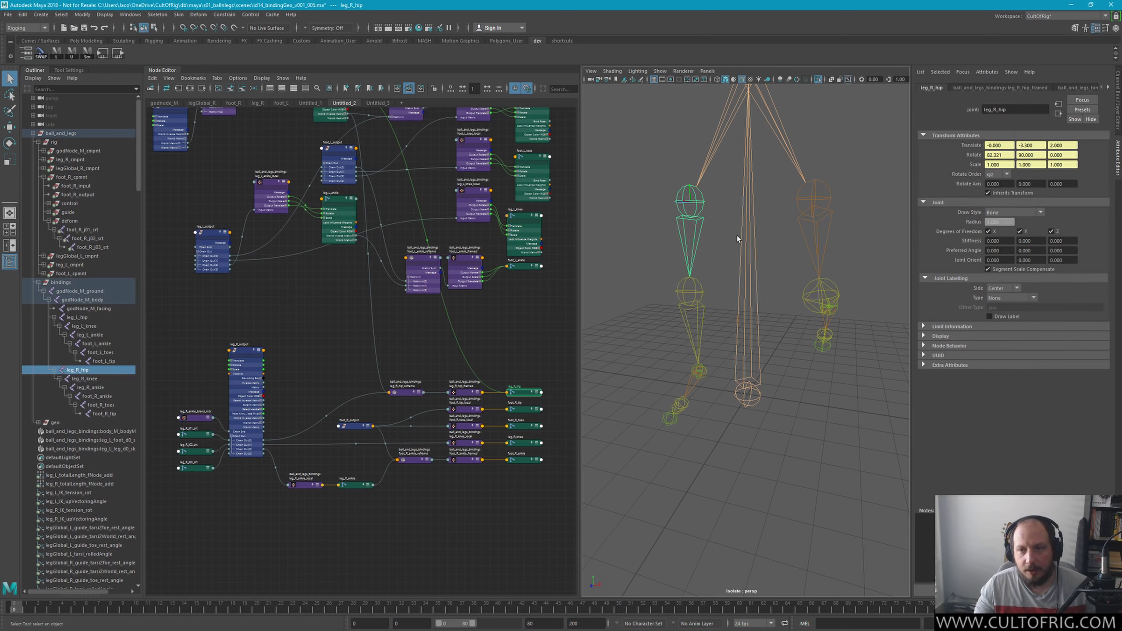
left_click(811, 205, "shift")
left_click(682, 314, "shift")
left_click(814, 286, "shift")
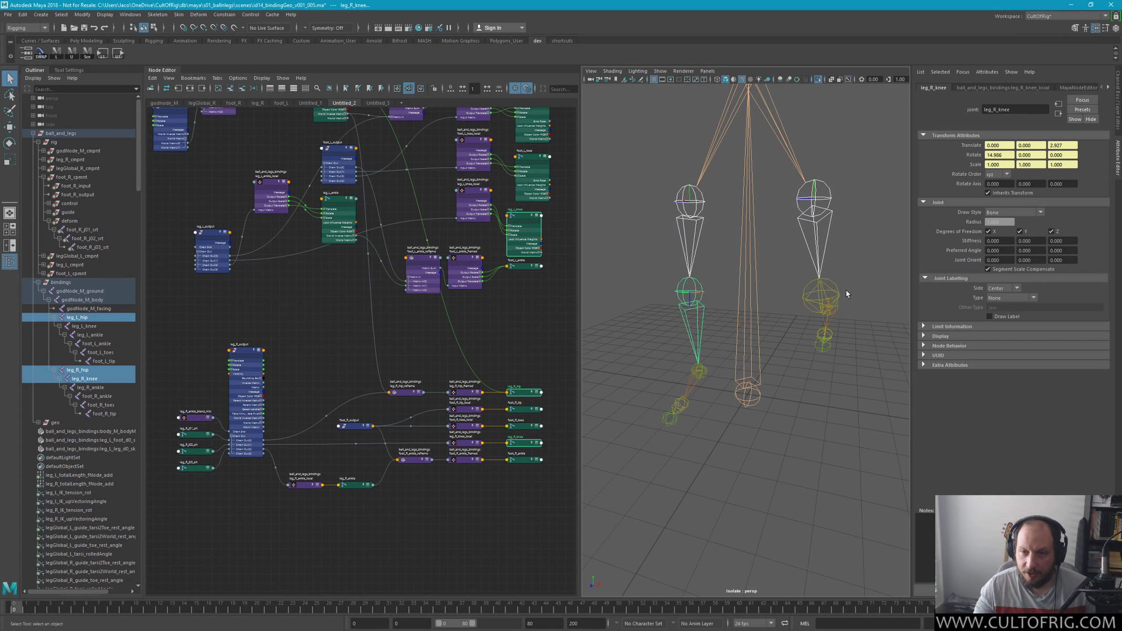
left_click_drag(846, 291, 780, 254, "alt")
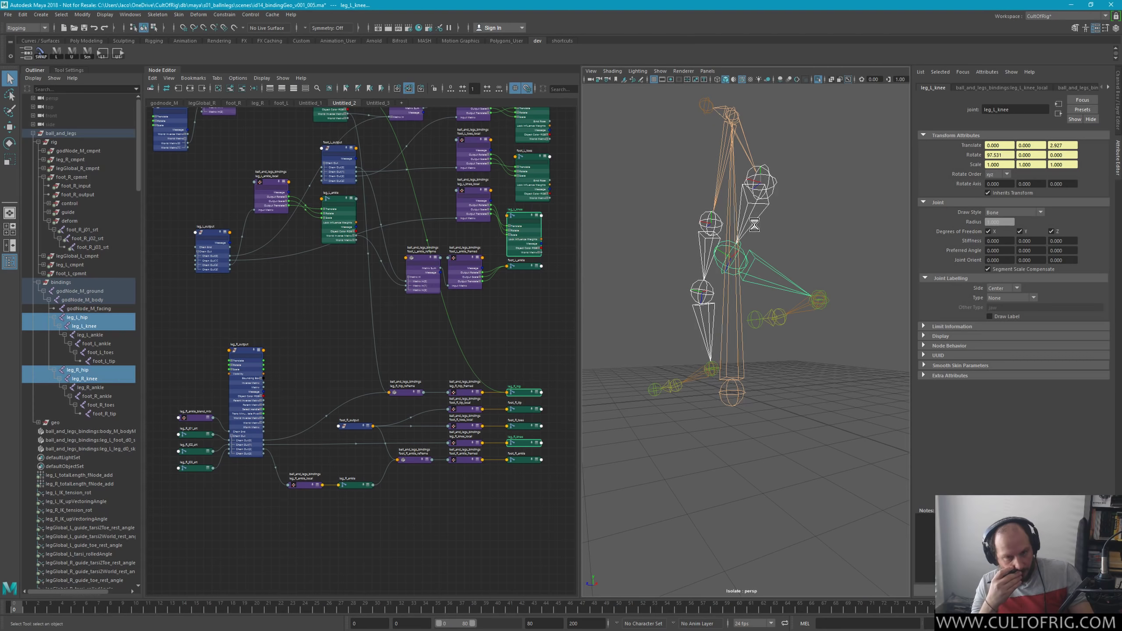
key("ctrl+1")
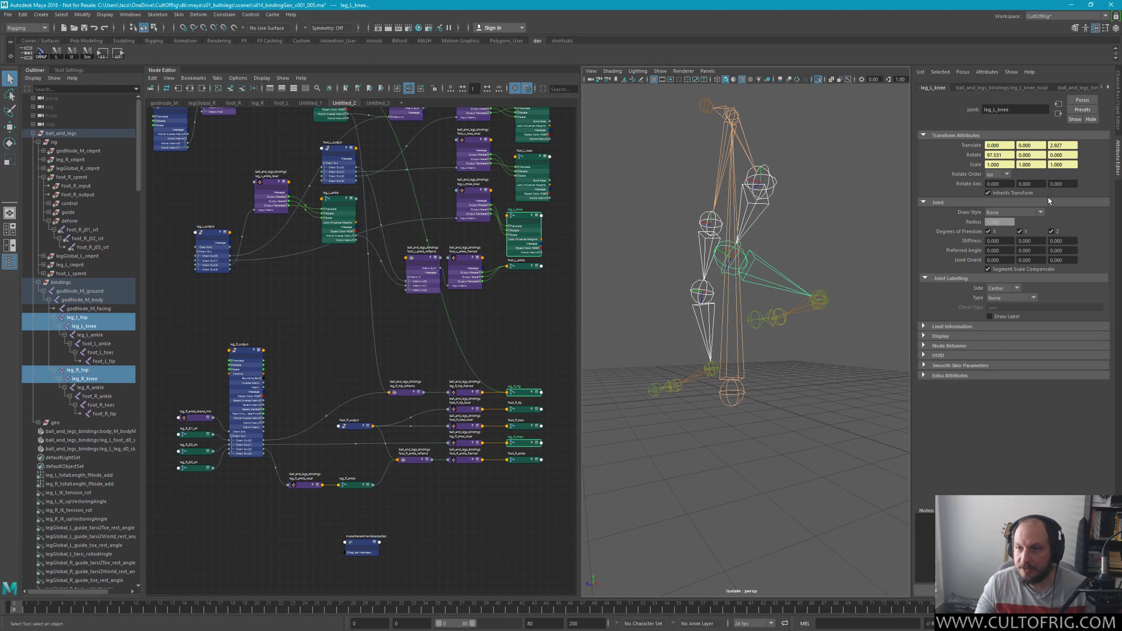
Step: Set the four joints' Radius to 0.6, then exit isolation and frame the whole rig
key("ctrl+a")
left_click(1091, 165)
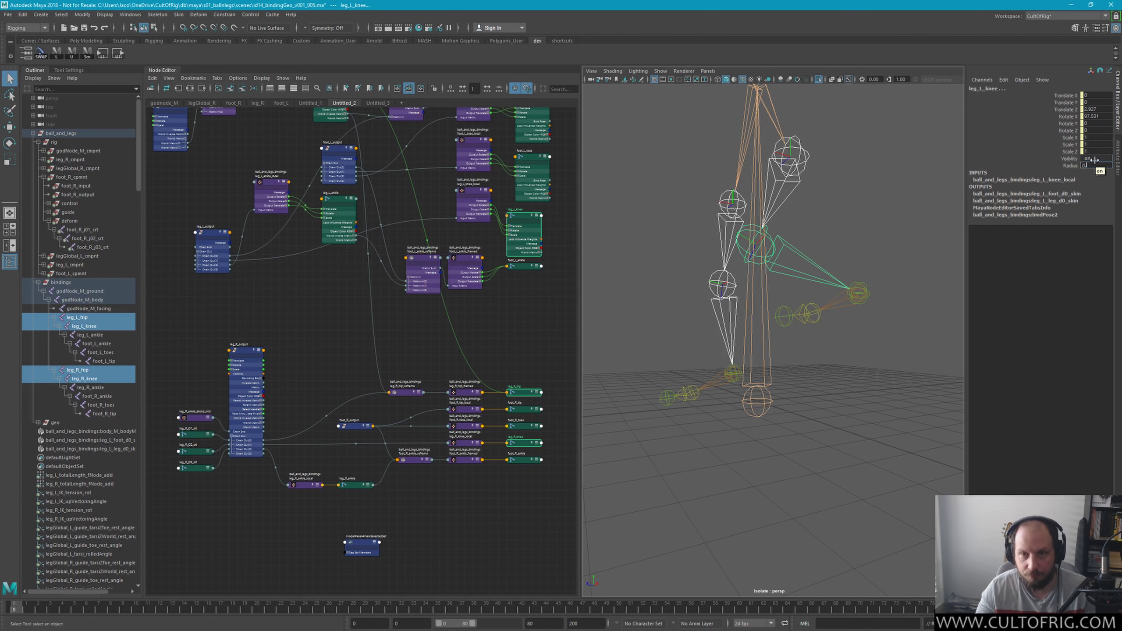
type("0.6")
key("Return")
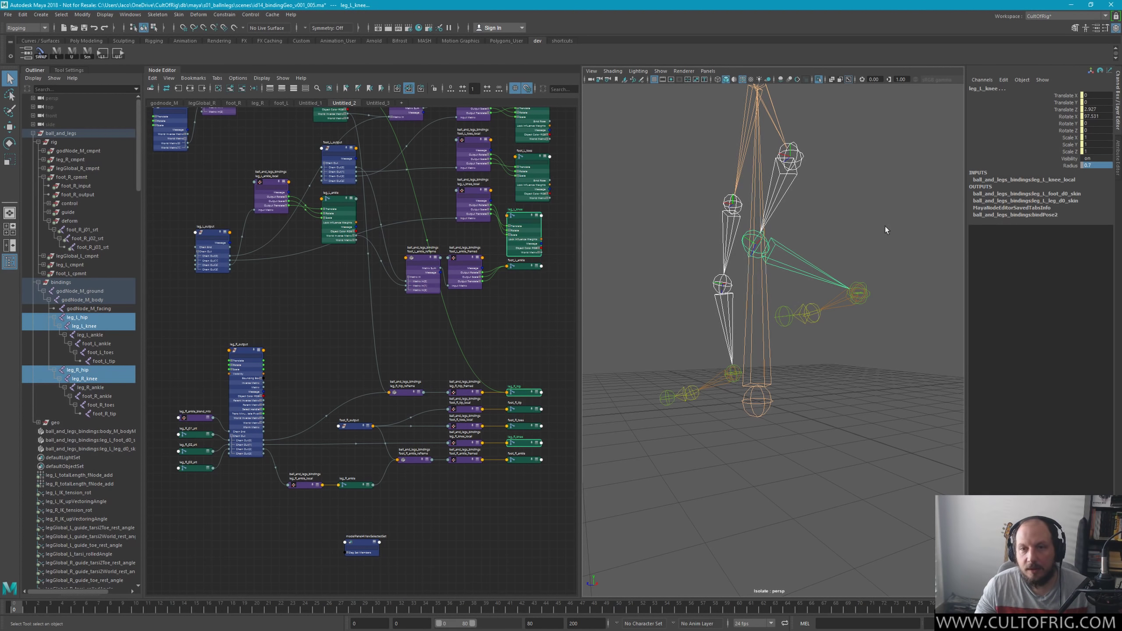
left_click(789, 295)
mouse_move(789, 293)
left_mouse_down("alt")
mouse_move(774, 282)
mouse_move(782, 340)
mouse_move(699, 214)
left_mouse_up("alt")
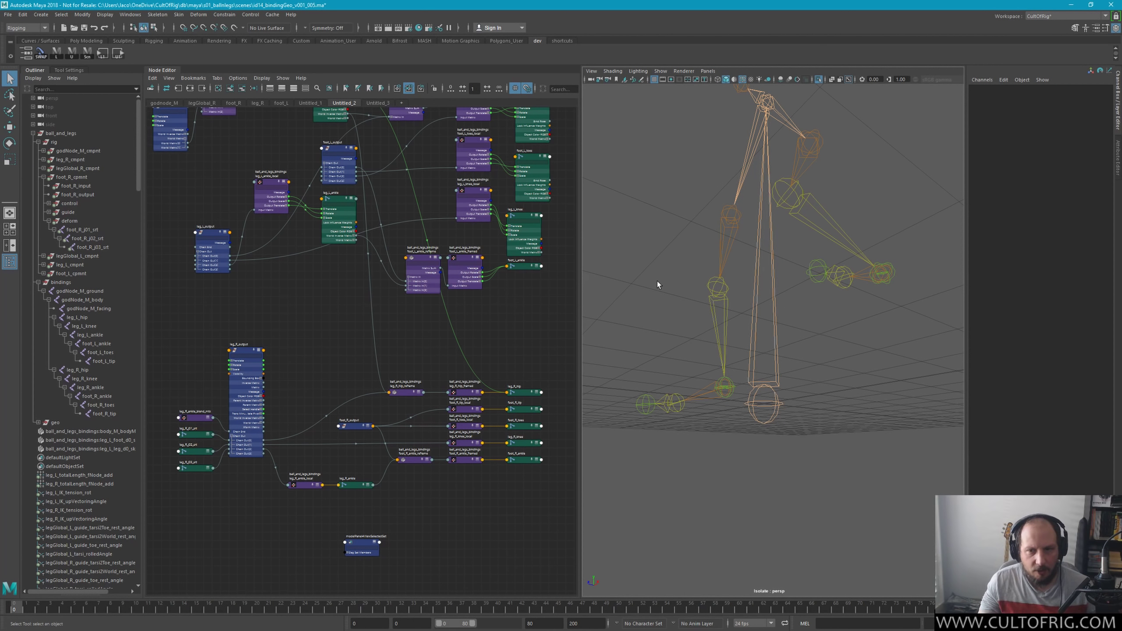
key("ctrl+1")
key("a")
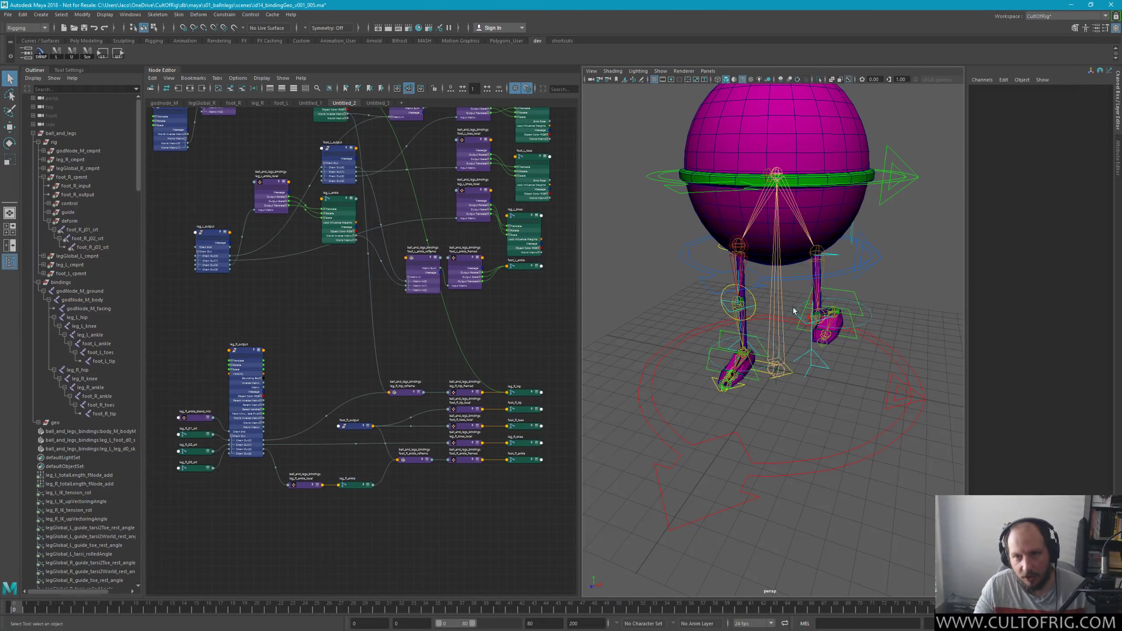
Step: Zero the translate and rotate channels of legGlobal_L_worldAnkle_ctrl, then orbit to check both legs
left_click_drag(792, 311, 857, 331, "alt")
left_click(866, 324)
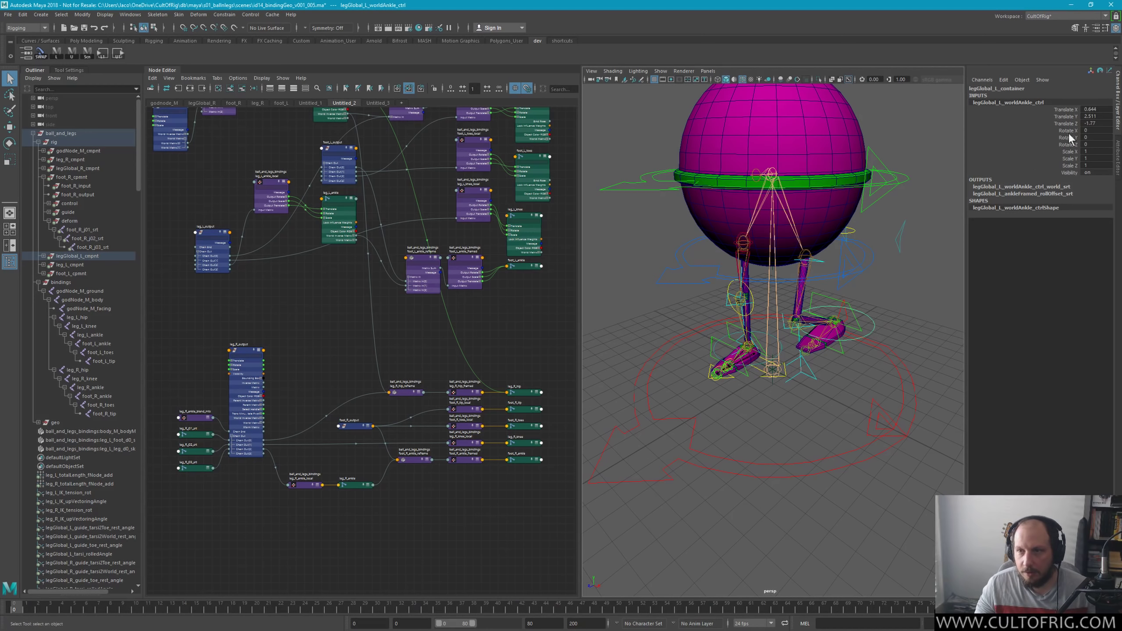
left_click_drag(1095, 110, 1095, 138)
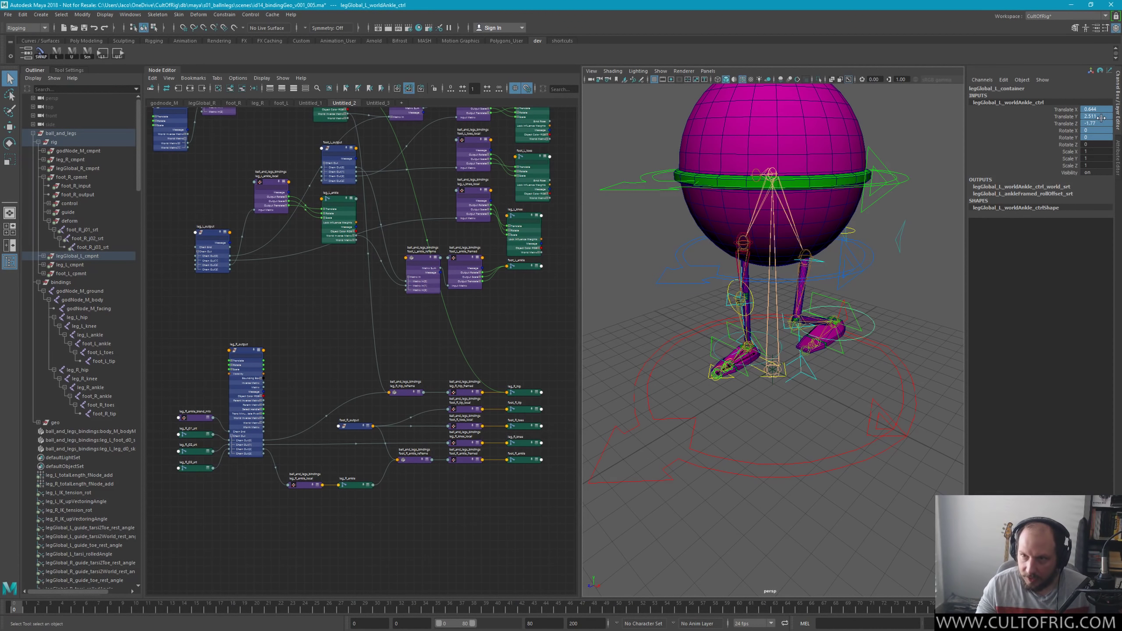
key("Return")
left_click(897, 323)
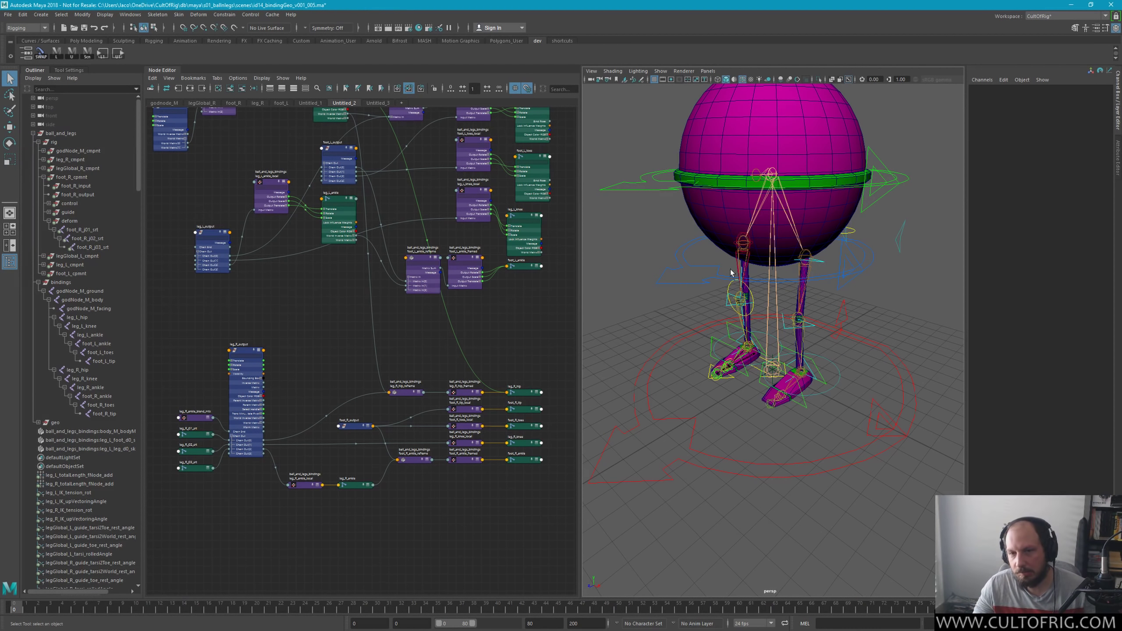
left_click_drag(760, 308, 752, 299, "alt")
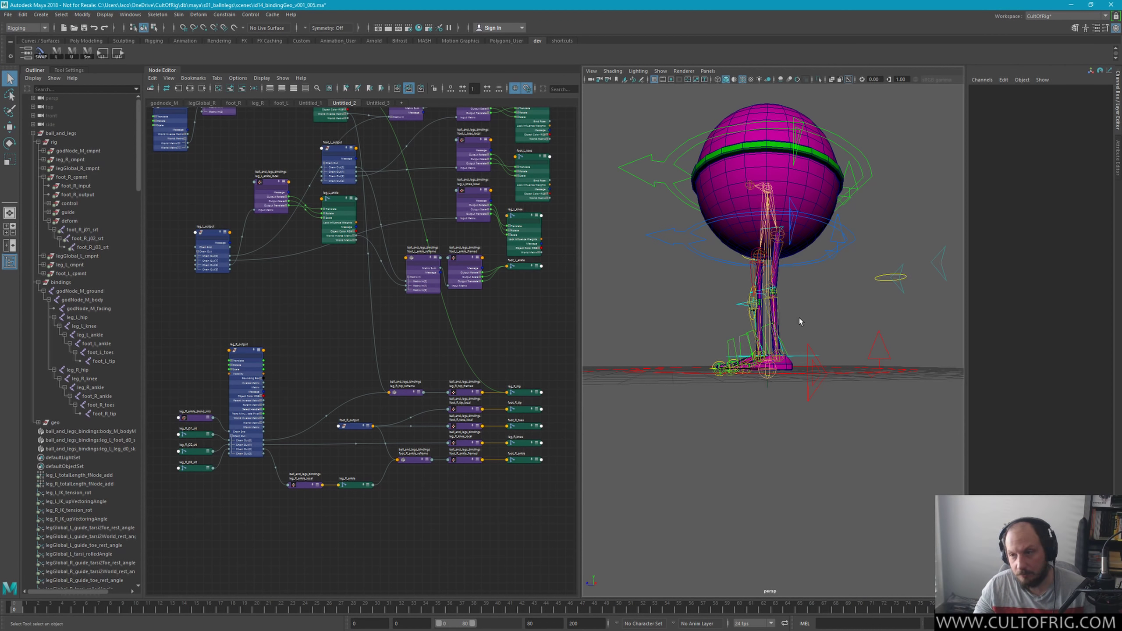
mouse_move(795, 320)
left_mouse_down("alt")
mouse_move(857, 305)
mouse_move(797, 349)
mouse_move(758, 318)
left_mouse_up("alt")
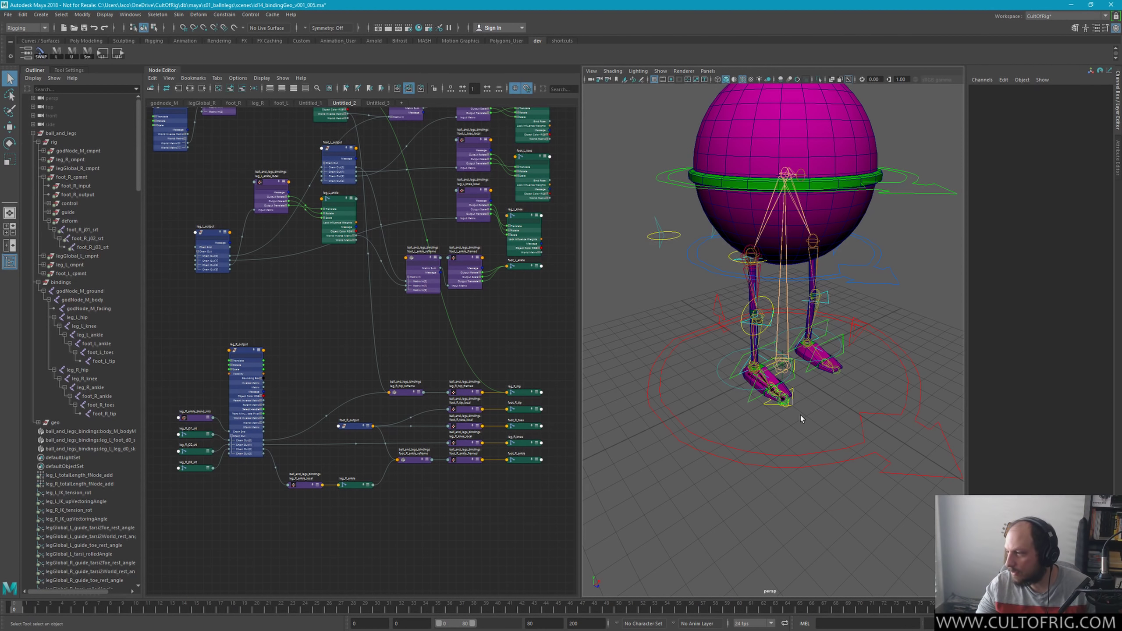
left_click_drag(801, 418, 684, 345, "alt")
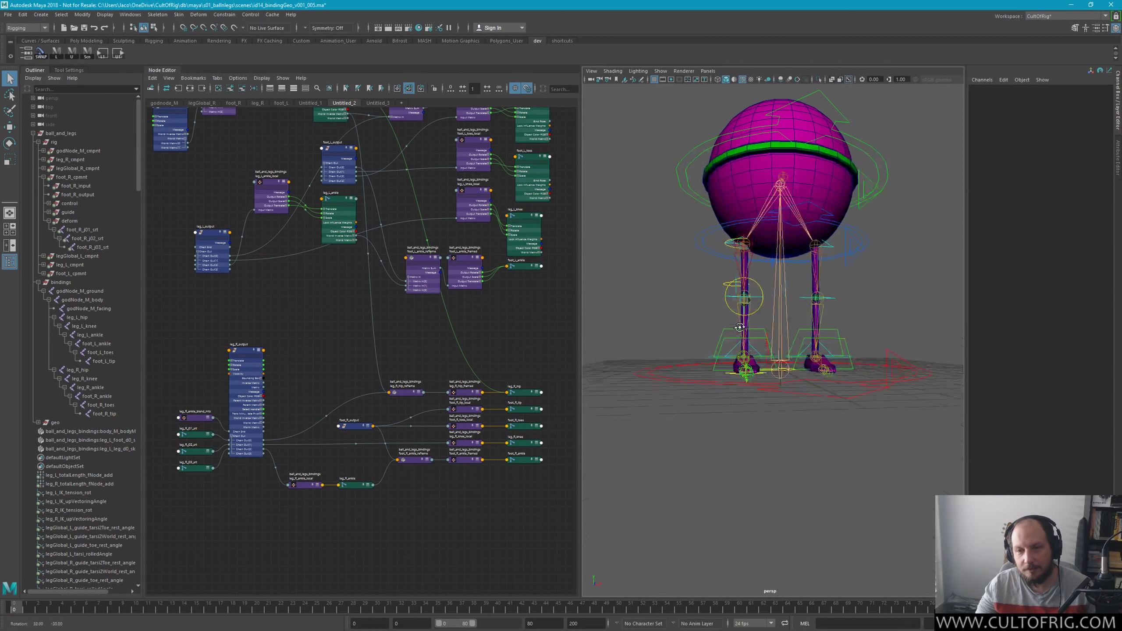
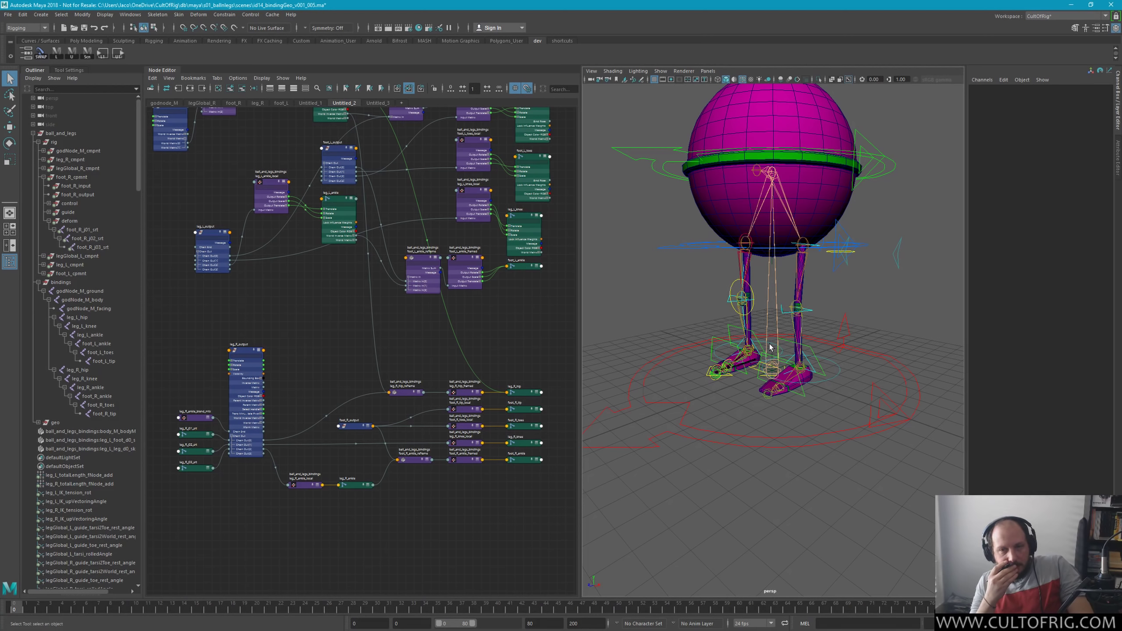
Step: Delete diagnosticCube_geoShape from under leg_R_tibiaStart_srt in the Outliner
scroll(769, 348, "up", 5)
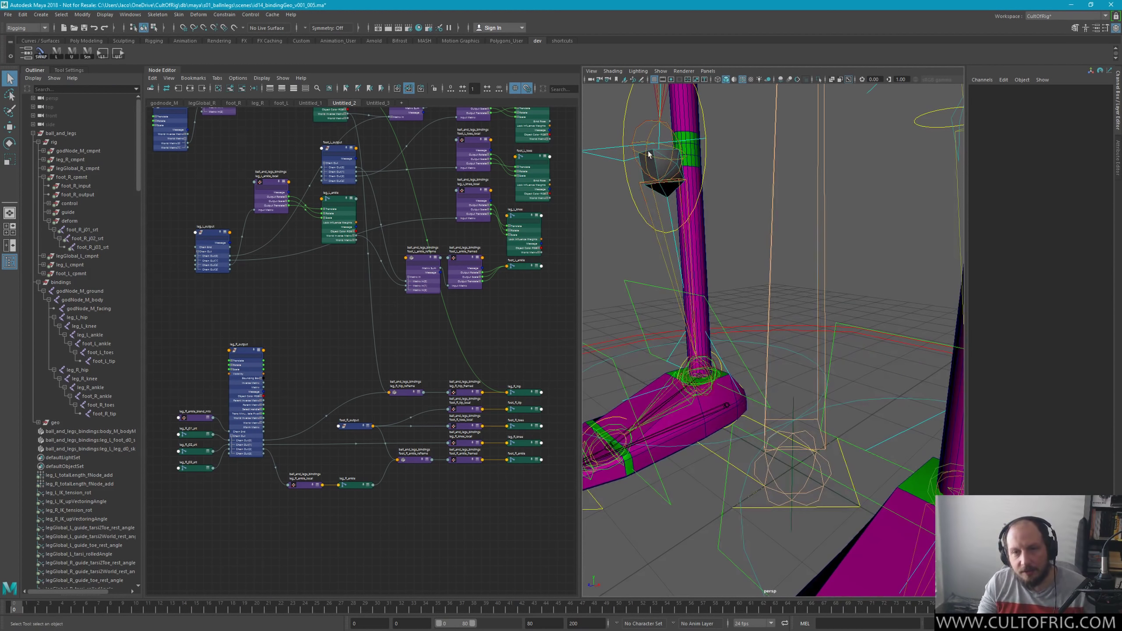
left_click(657, 165)
key("f")
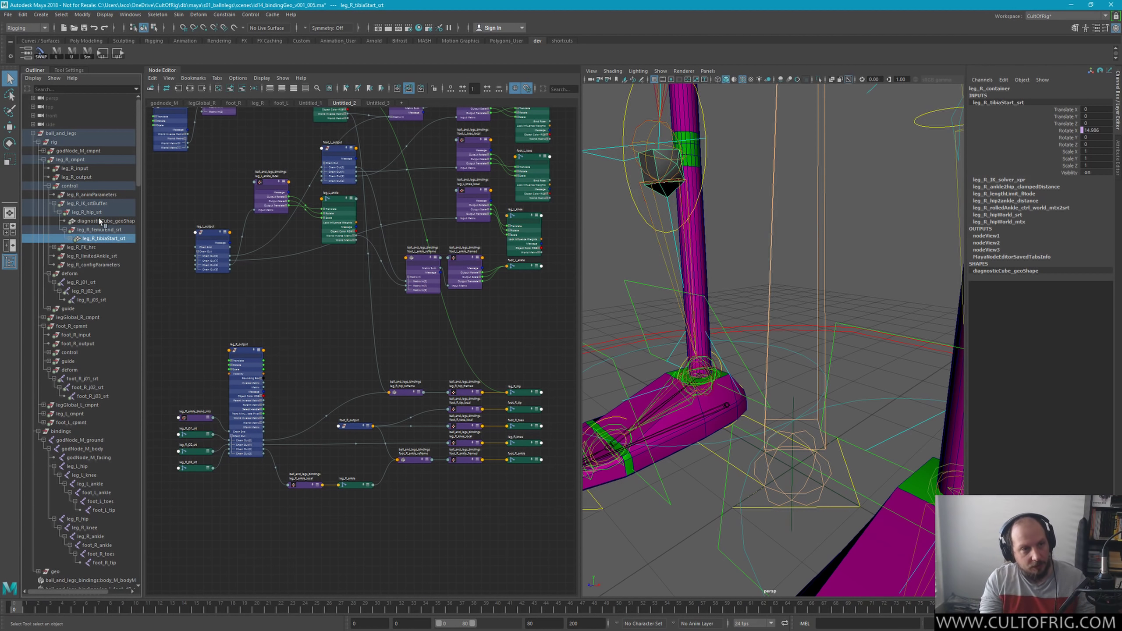
left_click(70, 239)
left_click(74, 247)
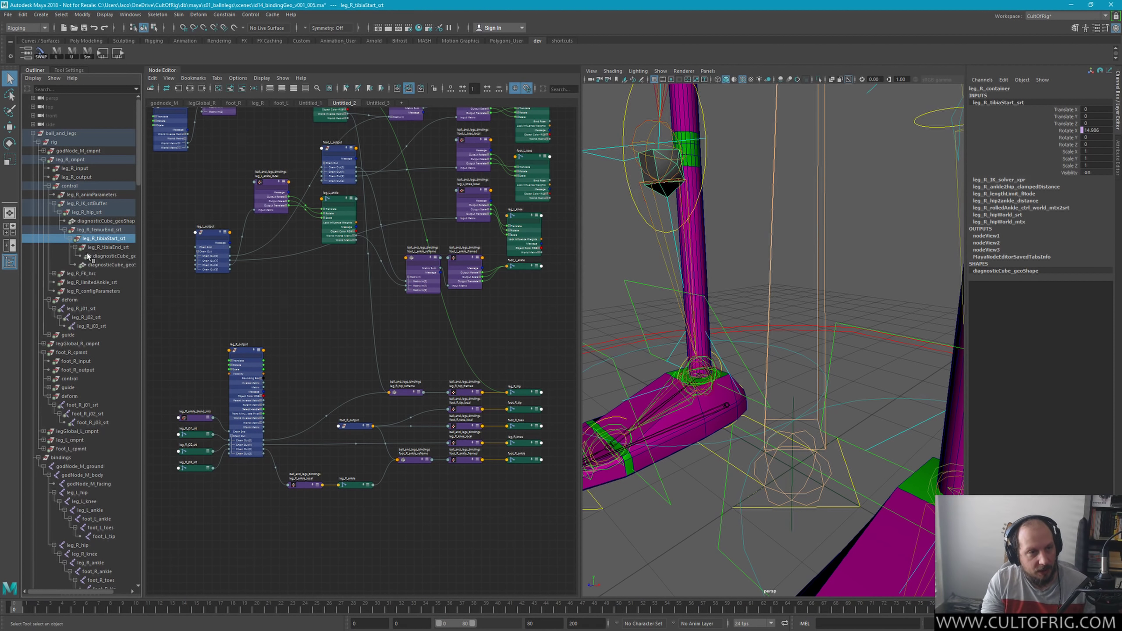
left_click_drag(144, 250, 180, 252)
left_click(132, 256)
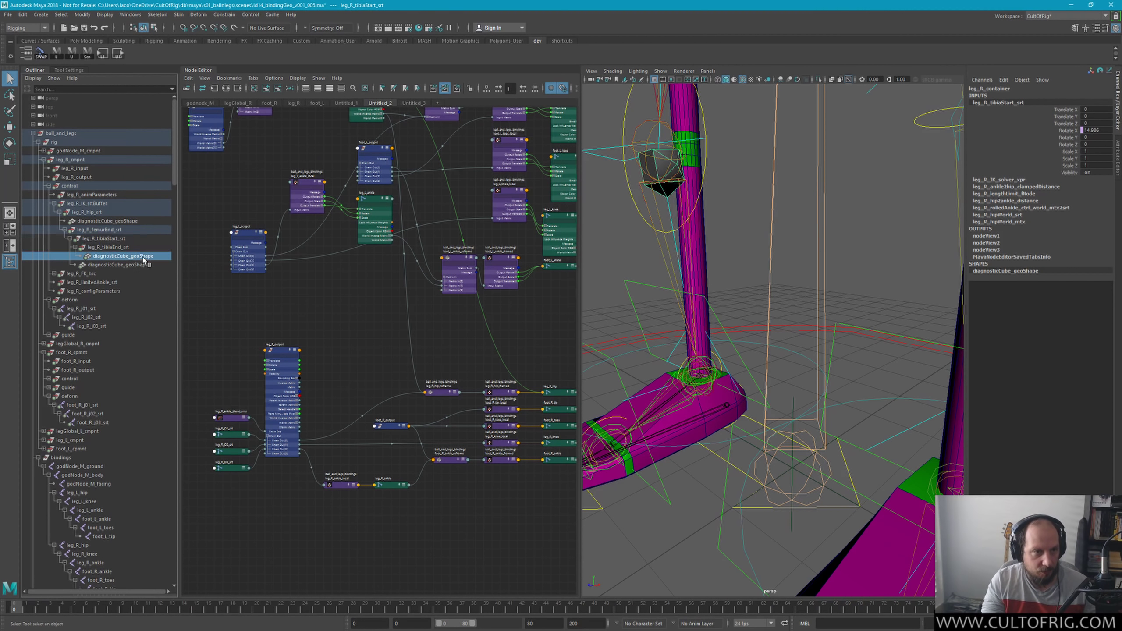
key("Delete")
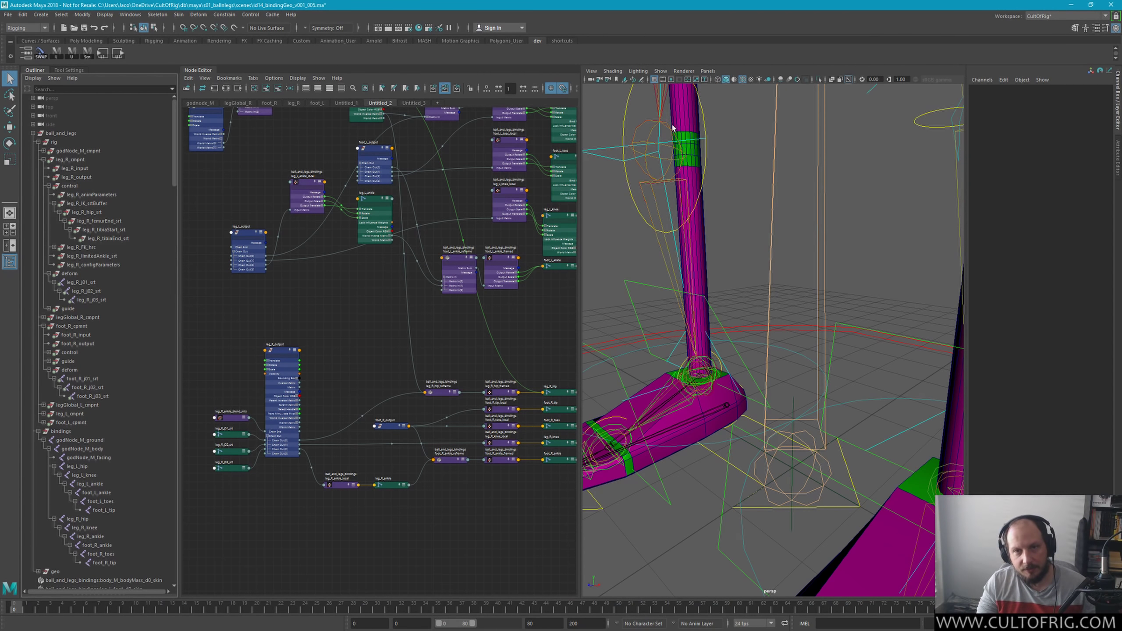
Step: Orbit to a frontal view and select the right knee position guide control
scroll(691, 316, "down", 2)
scroll(688, 309, "down", 3)
scroll(687, 301, "down", 4)
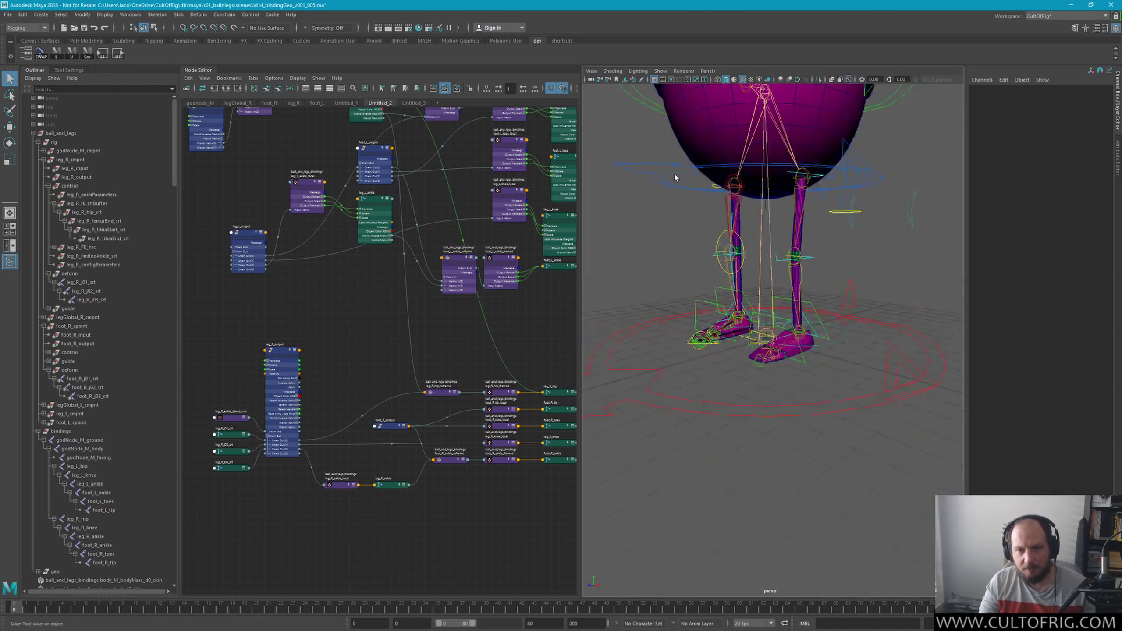
scroll(682, 286, "down", 3)
left_click_drag(682, 286, 712, 305, "alt")
left_click(743, 346)
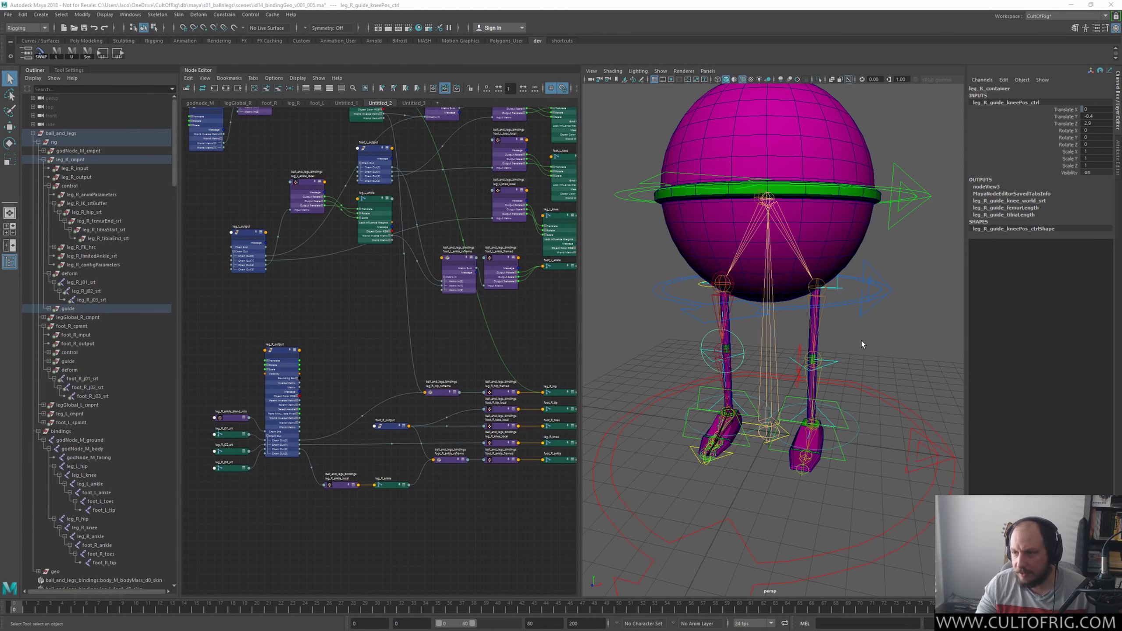
Step: Select foot_R_tarsii_ctrl and rerun the guidance swap on it in the Script Editor
right_click_drag(739, 361, 663, 401, "alt")
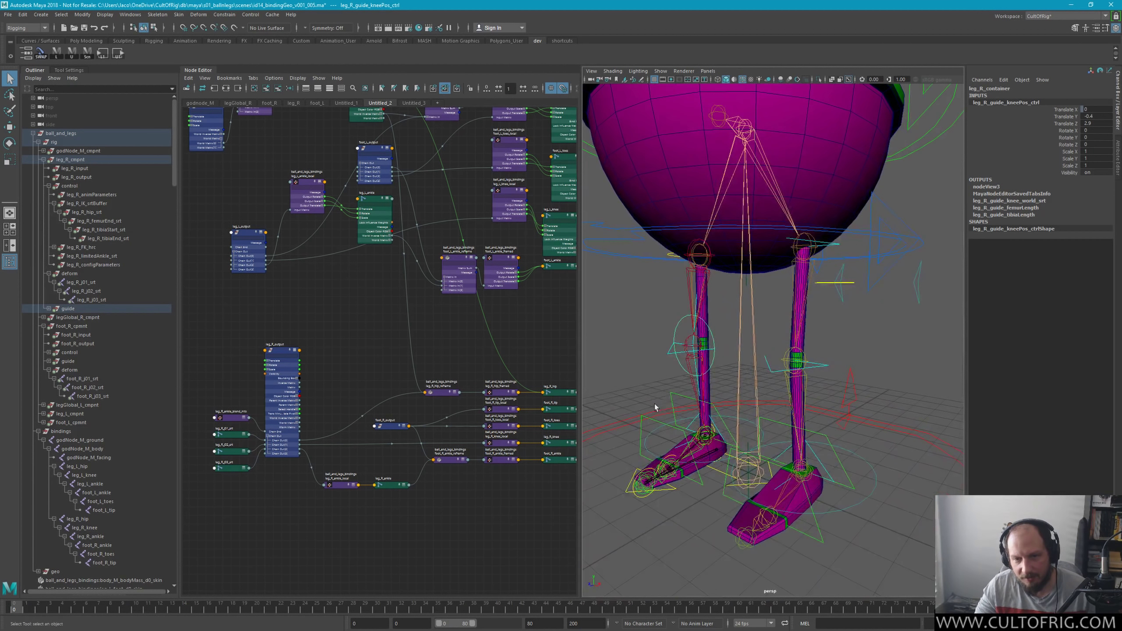
left_click(674, 399)
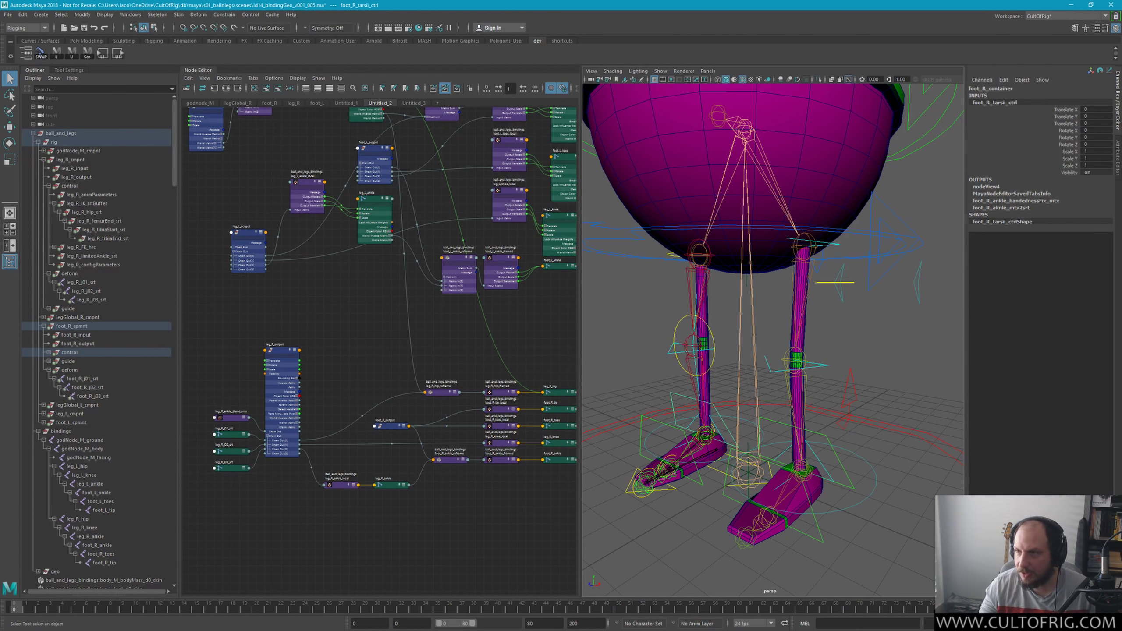
key("alt+Tab")
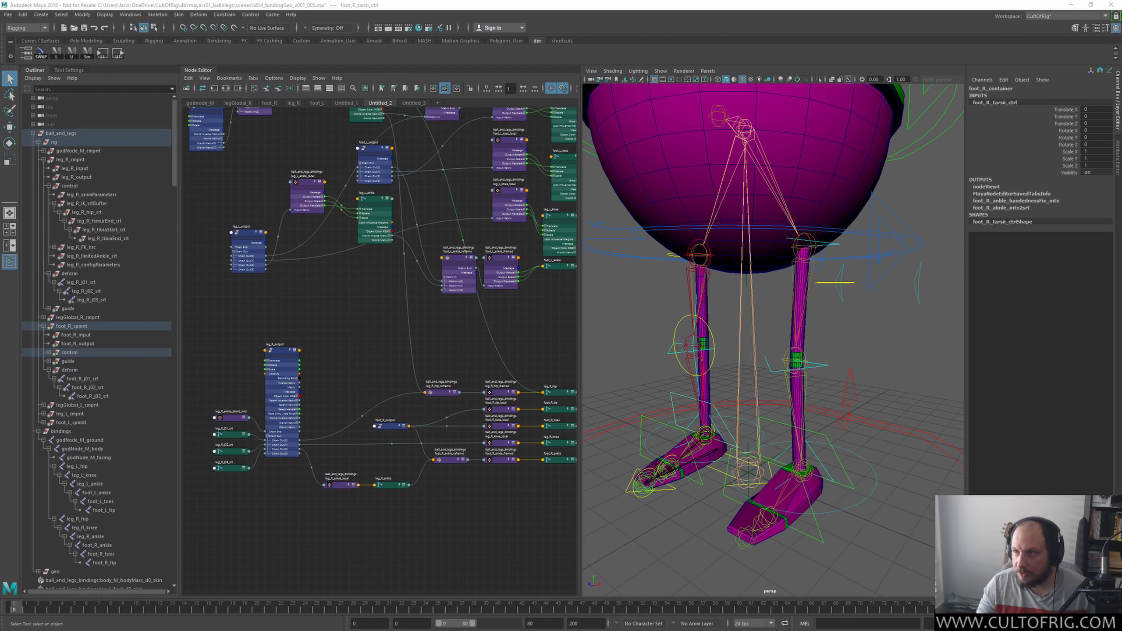
key("alt+Tab")
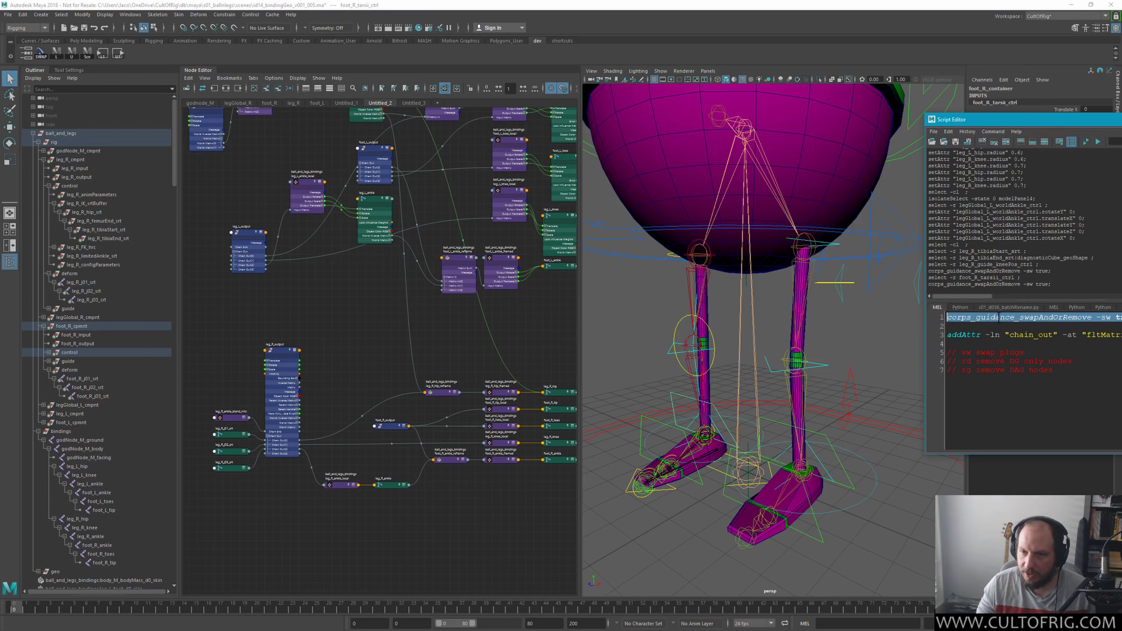
key("alt+Tab")
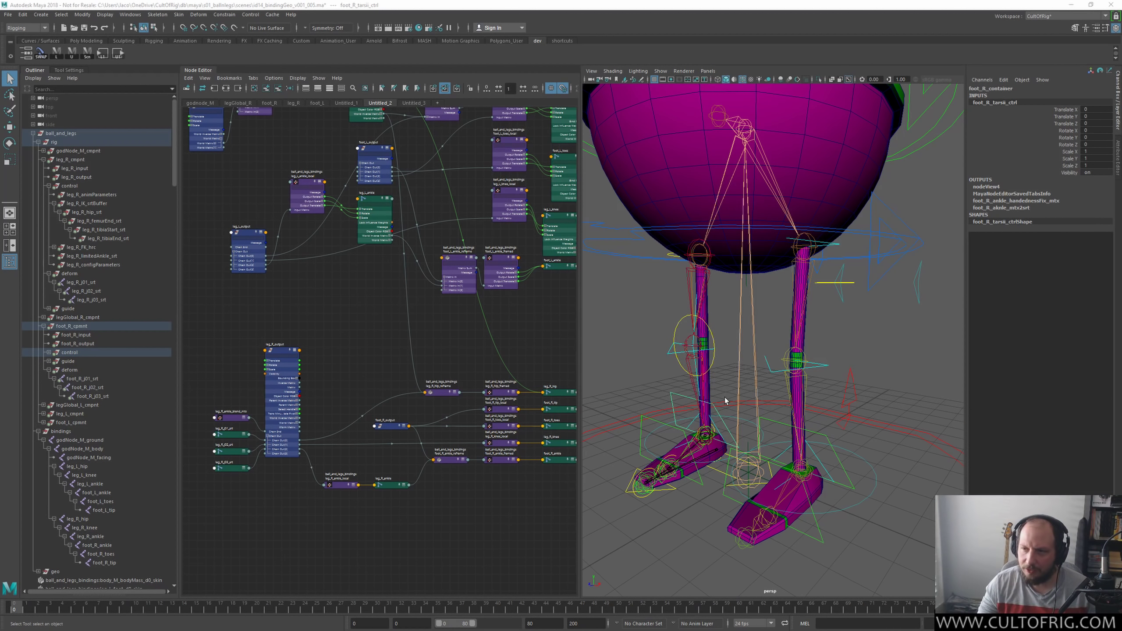
Step: Run corps_guidance_swapAndOrRemove -sw true on legGlobal_R_guide_global_ctrl
left_click_drag(713, 397, 704, 496, "alt")
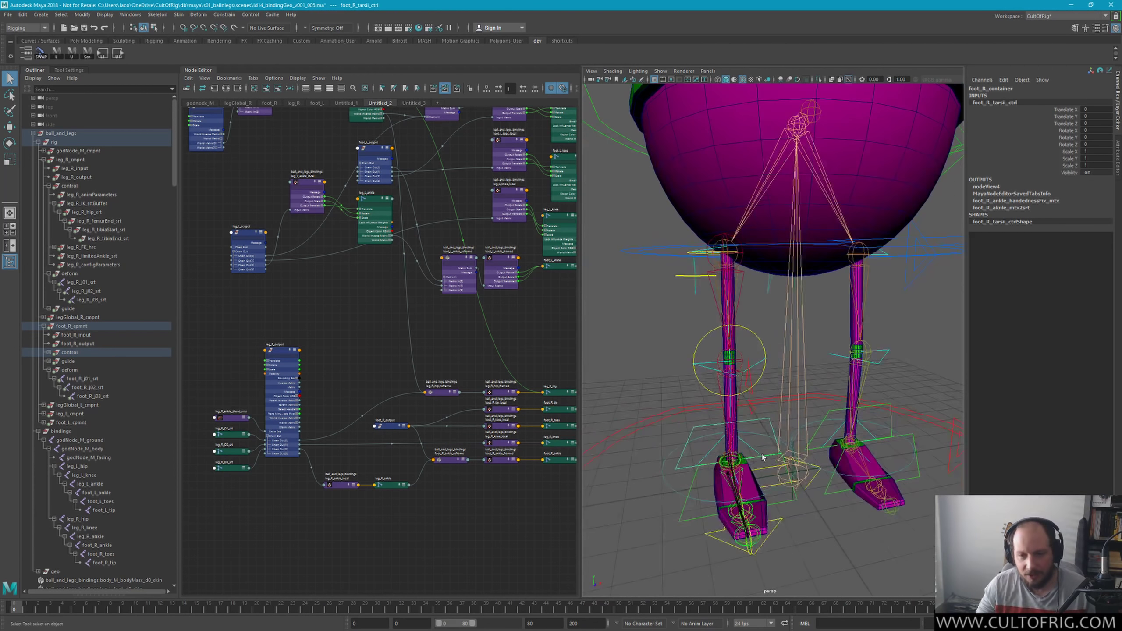
left_click(707, 502)
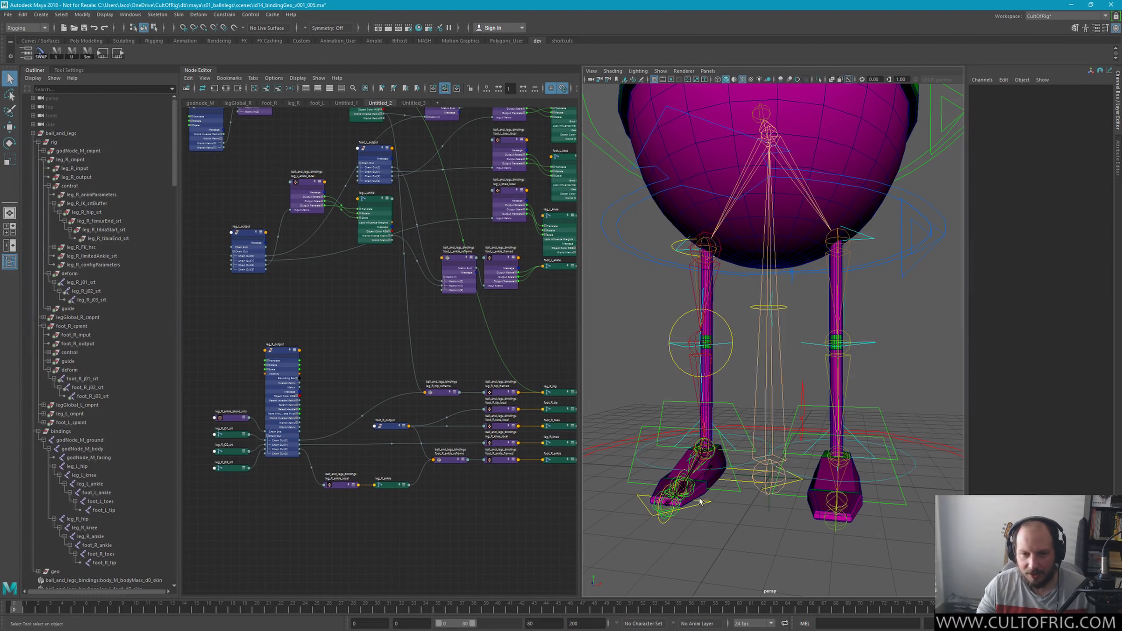
left_click(714, 502)
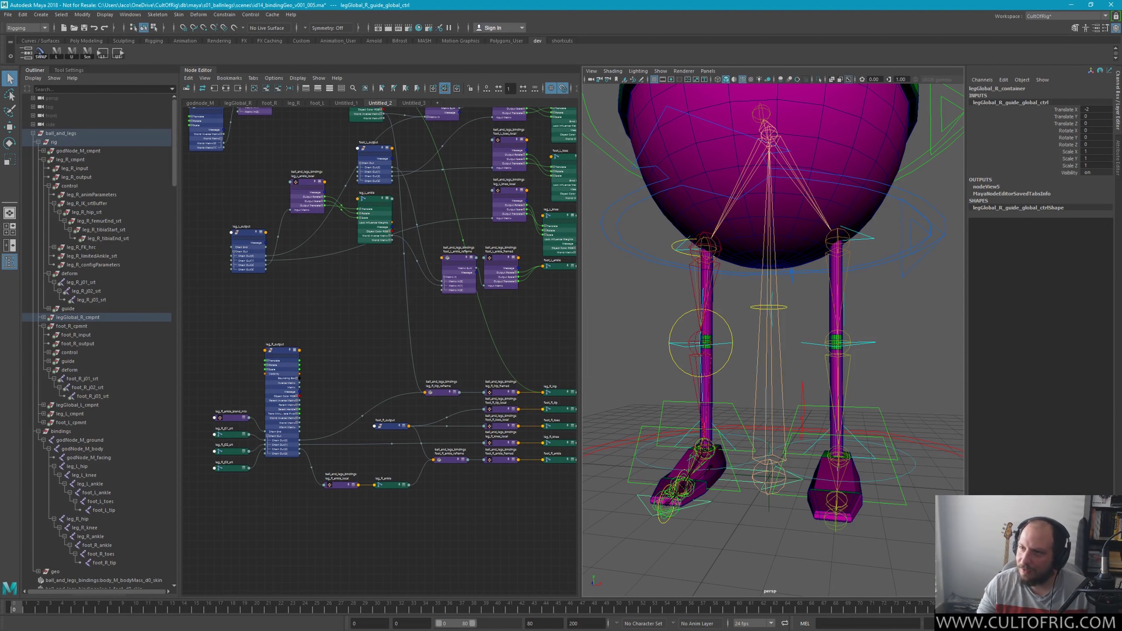
left_click_drag(1024, 138, 986, 200)
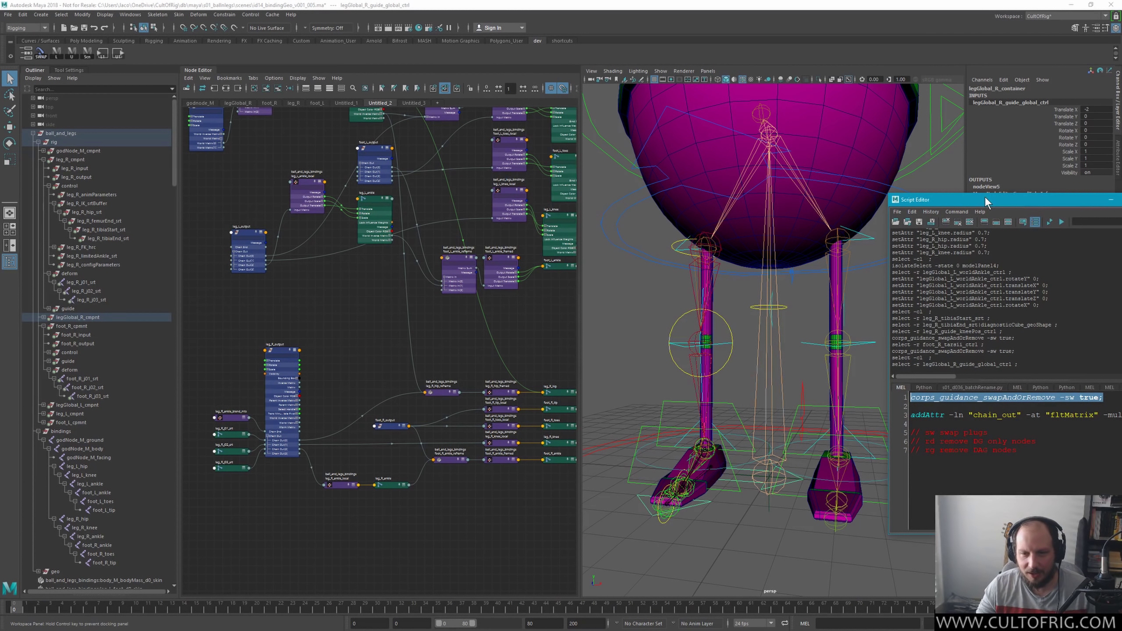
left_click(1112, 399)
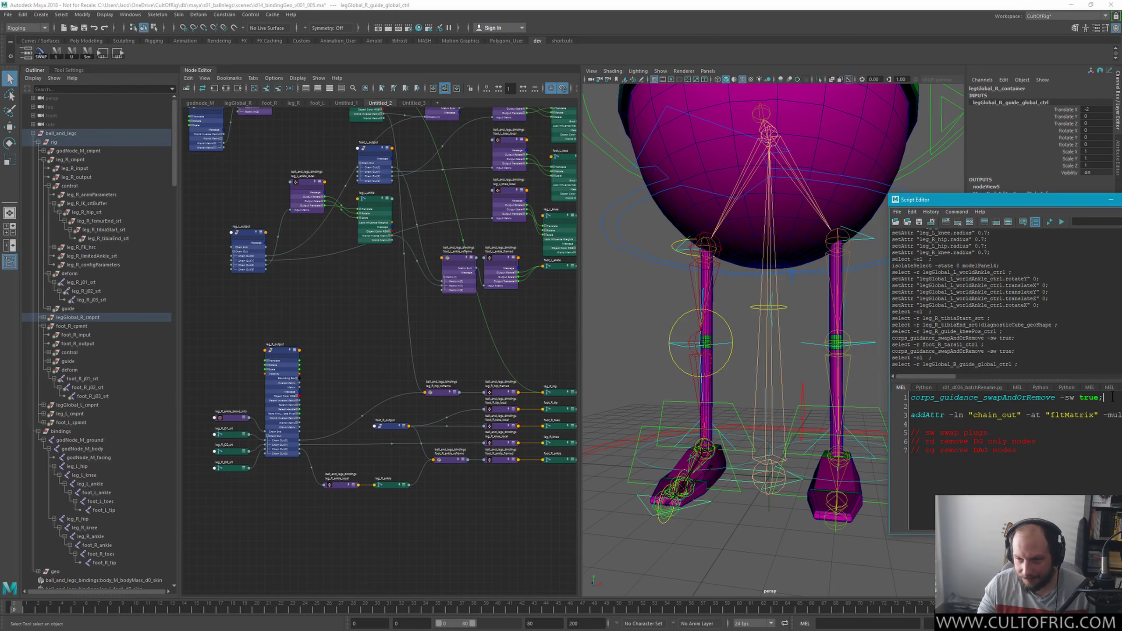
key("shift+Home")
key("ctrl+Return")
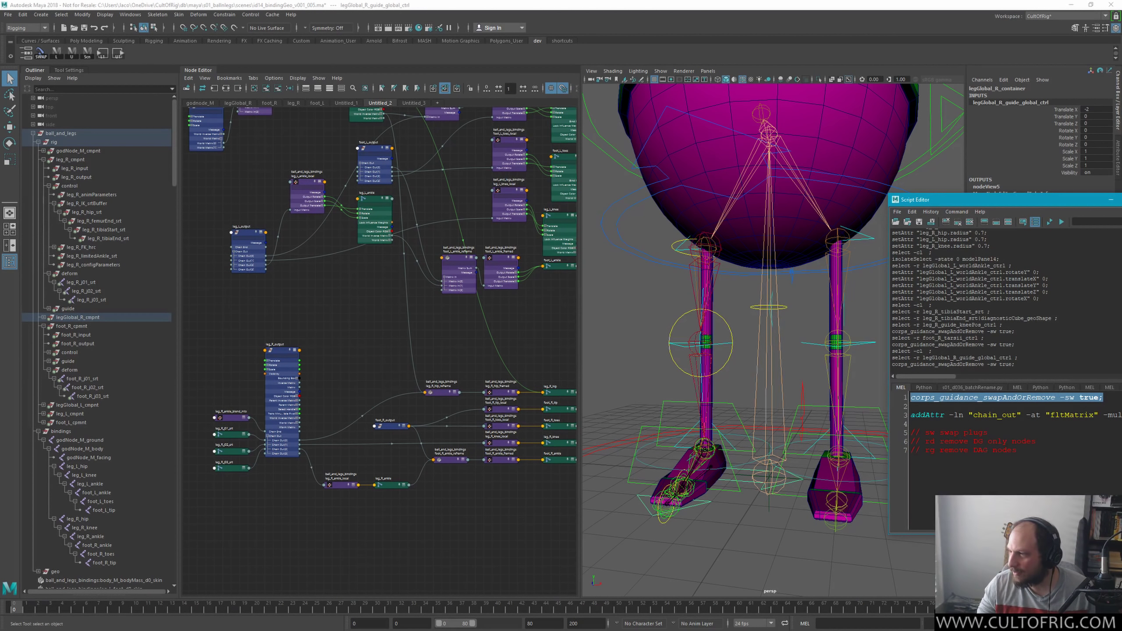
left_click_drag(964, 198, 1121, 177)
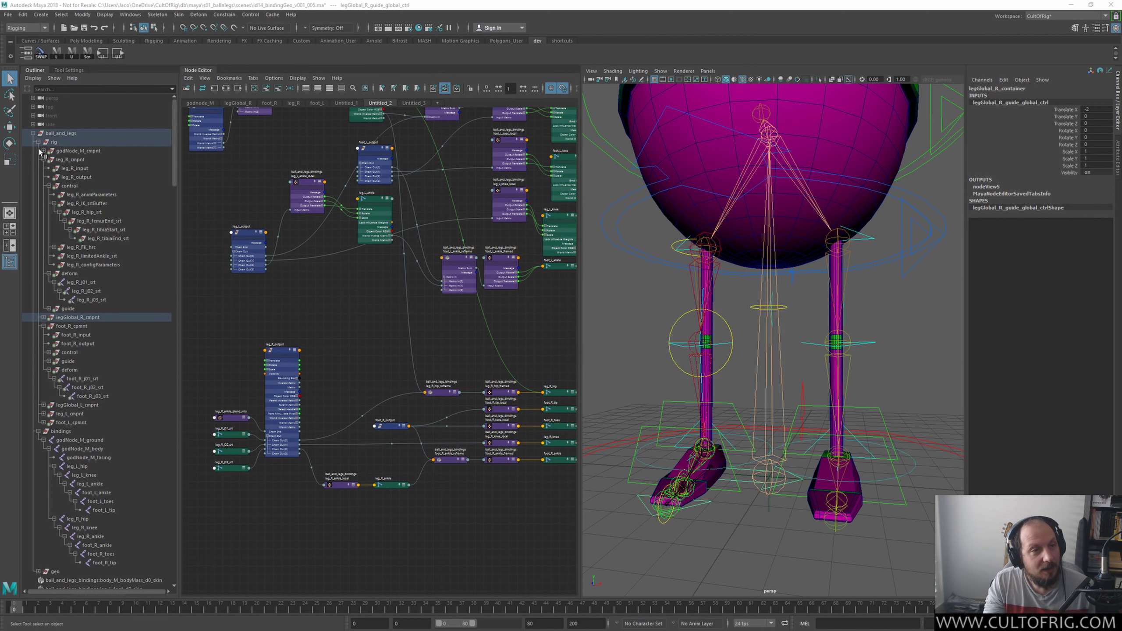
Step: Hide leg_R_cmpnt's deform group and inspect the legGlobal_R and foot_R component groups
left_click(49, 186)
left_click(70, 195)
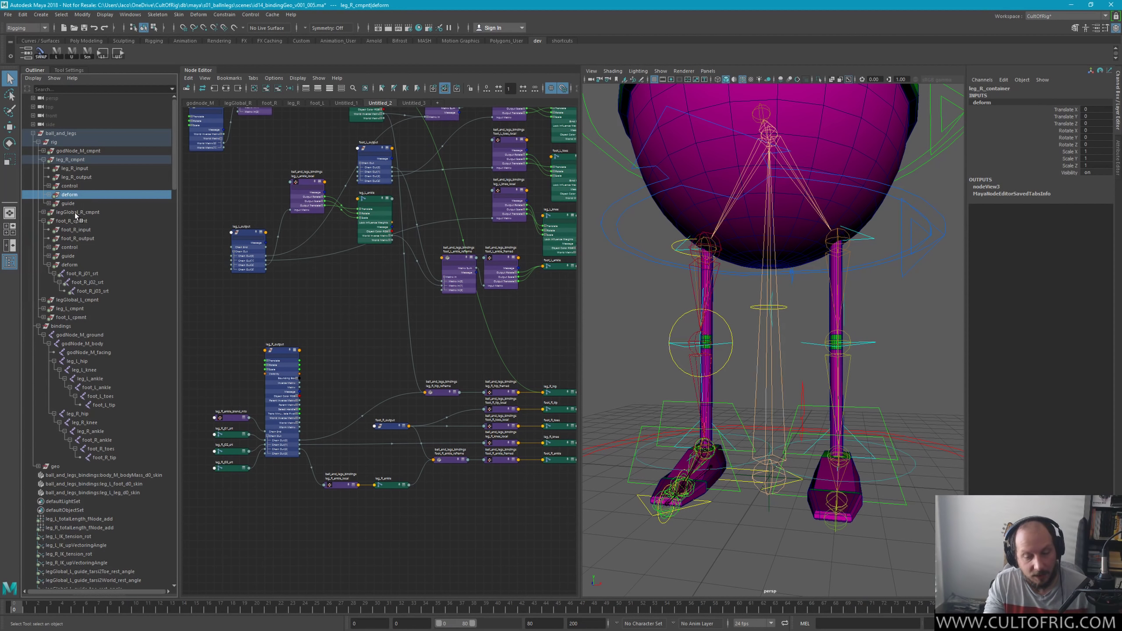
key("ctrl+h")
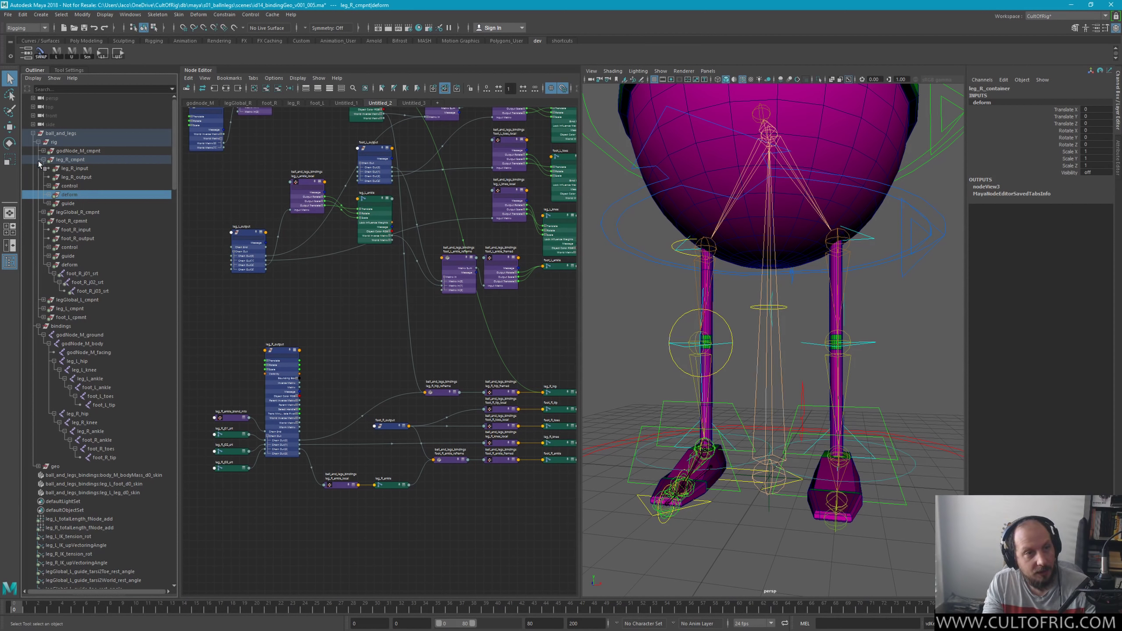
left_click(43, 160)
left_click(43, 168)
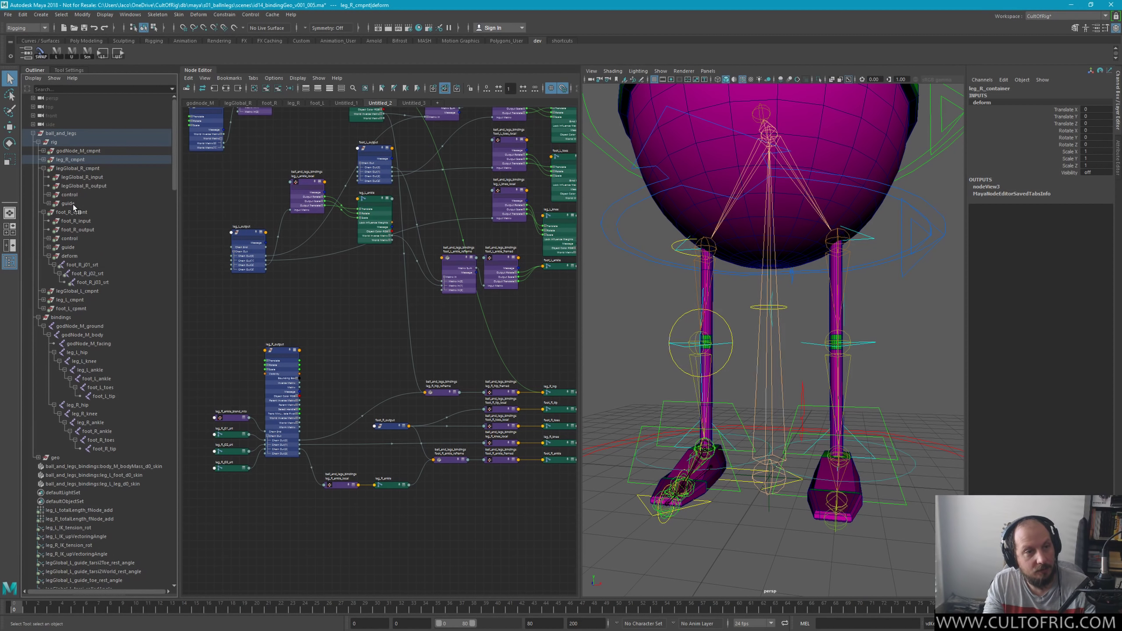
left_click(74, 205)
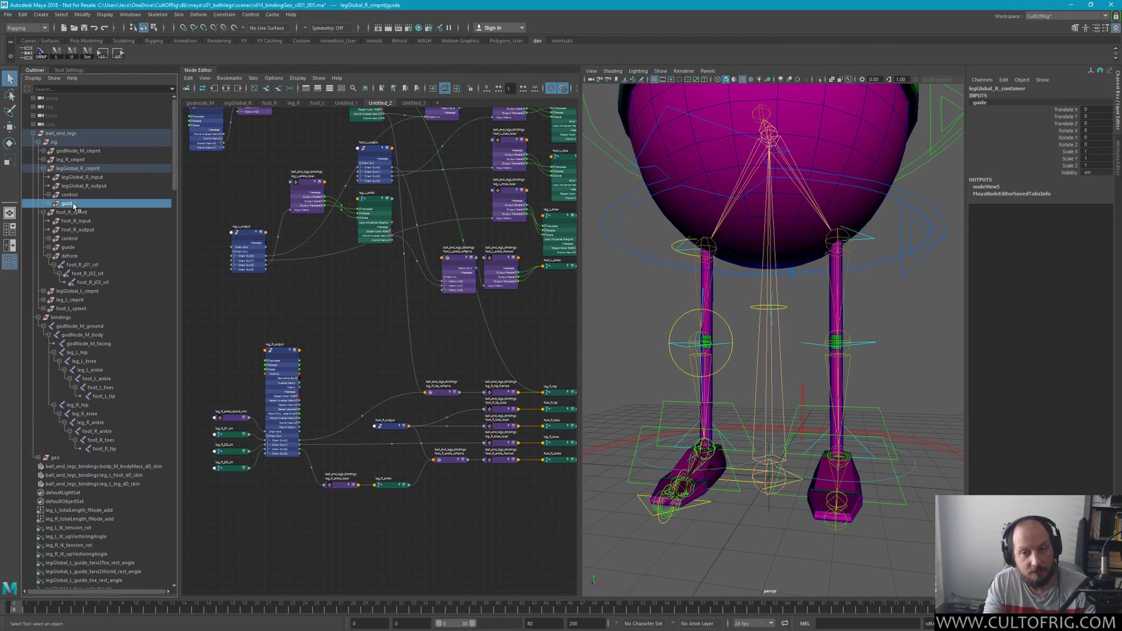
left_click(43, 168)
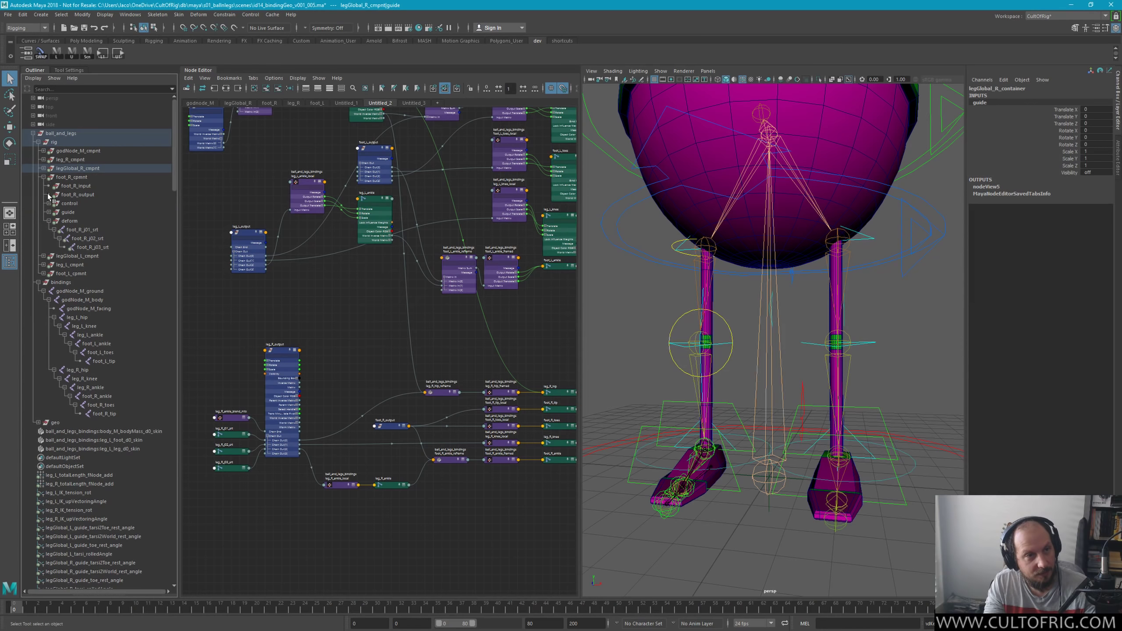
left_click(70, 214)
left_click(69, 221)
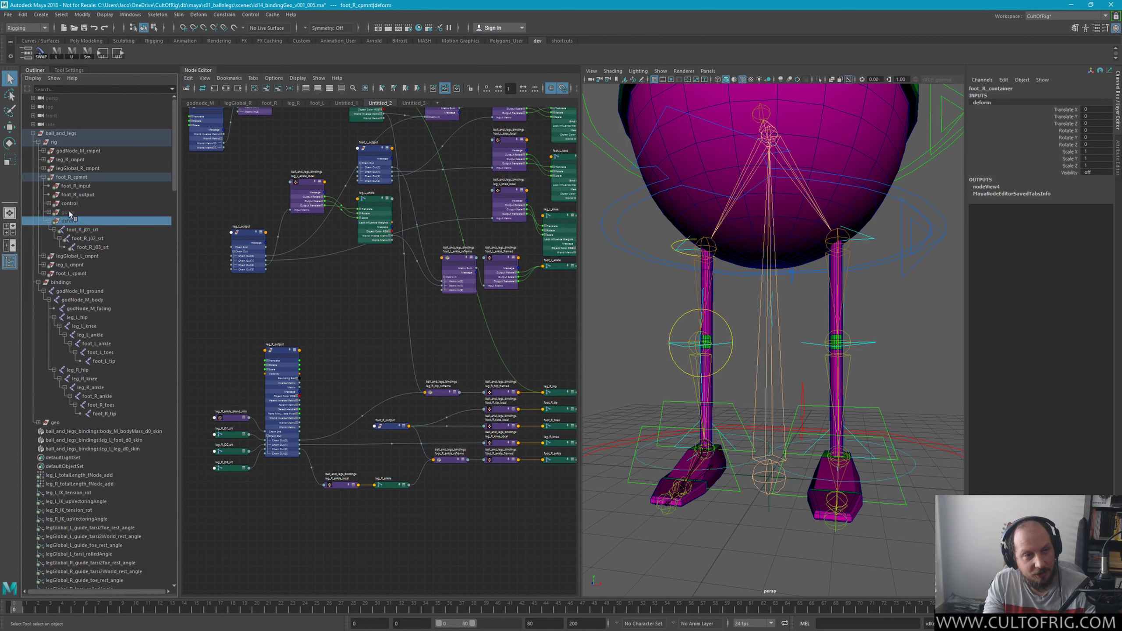
left_click(48, 221)
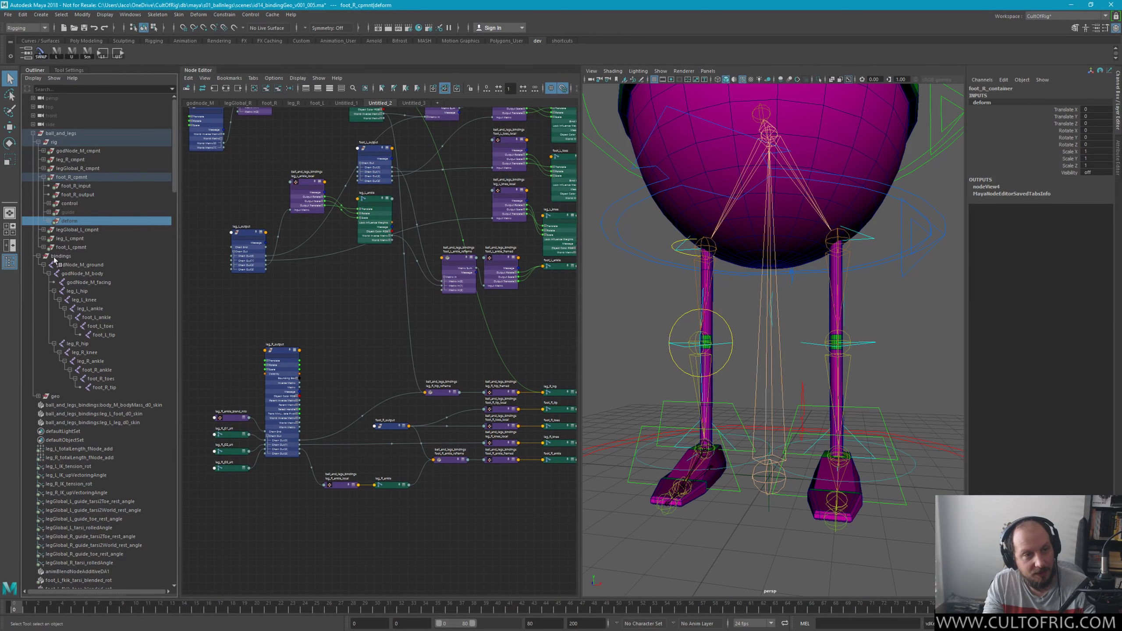
Step: Expand legGlobal_L, leg_L, foot_L and leg_R components, then hide leg_R_cmpnt's guide group
left_click(43, 229)
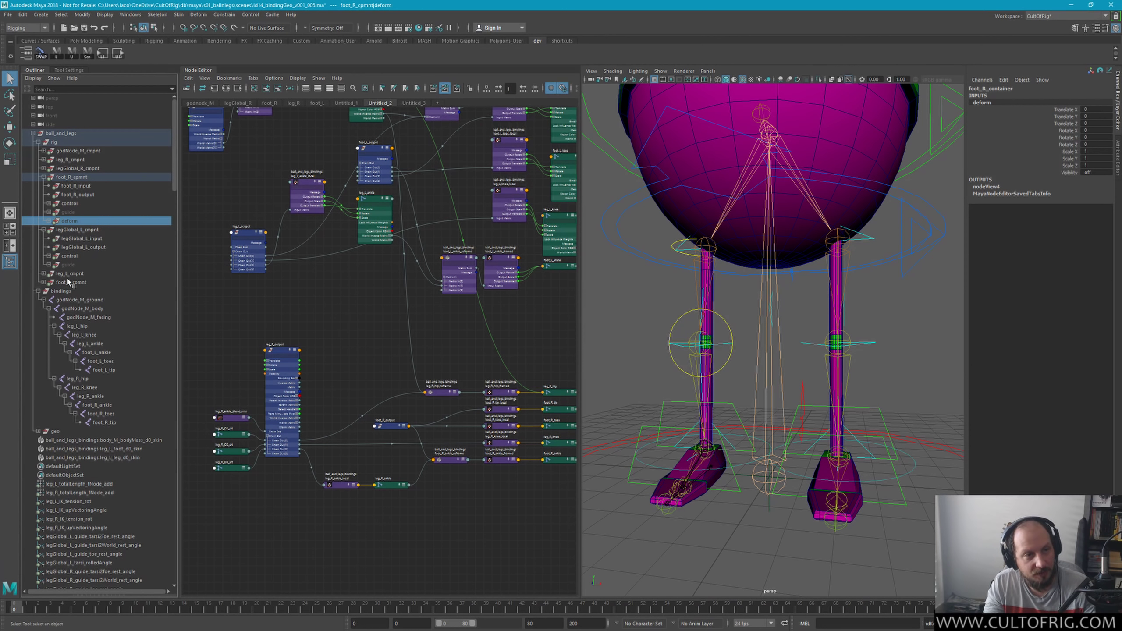
left_click(43, 274)
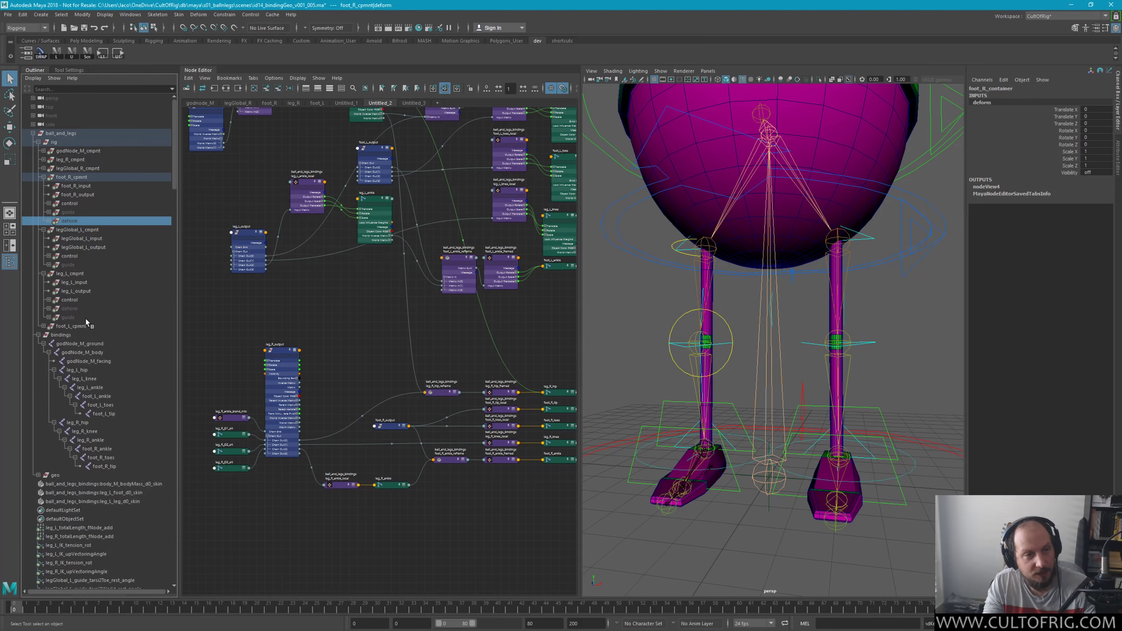
left_click(44, 326)
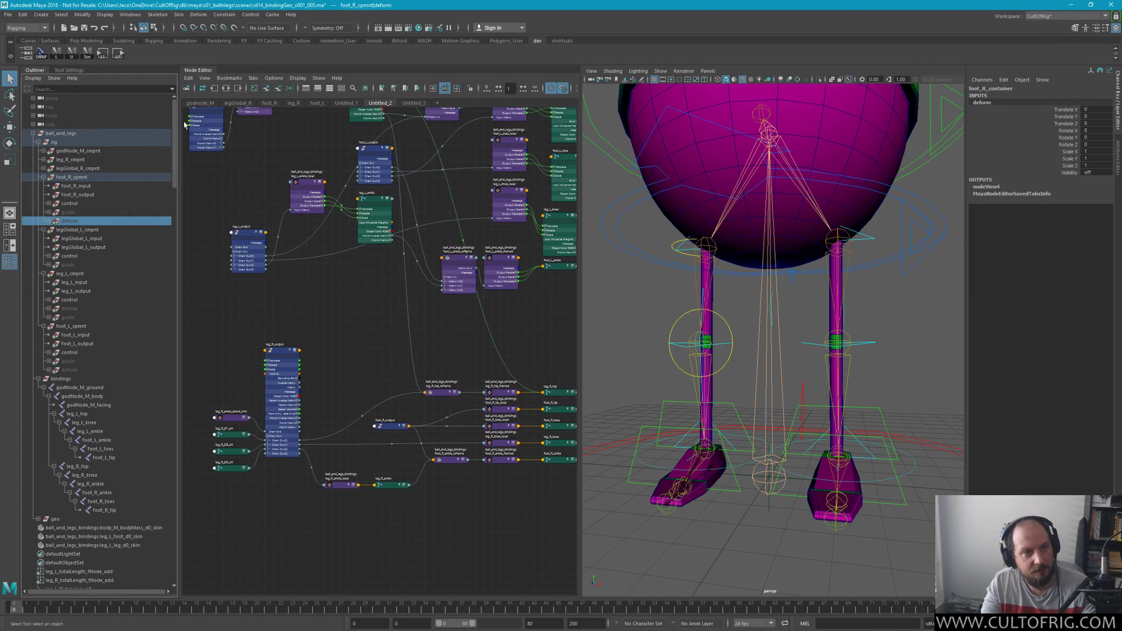
left_click(44, 160)
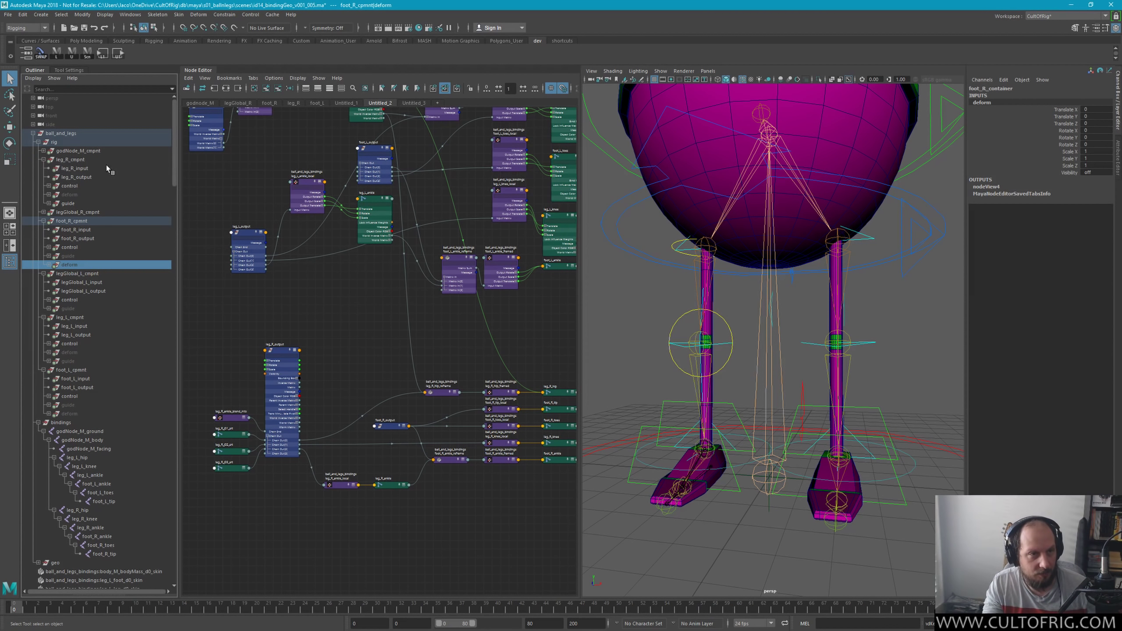
left_click(70, 203)
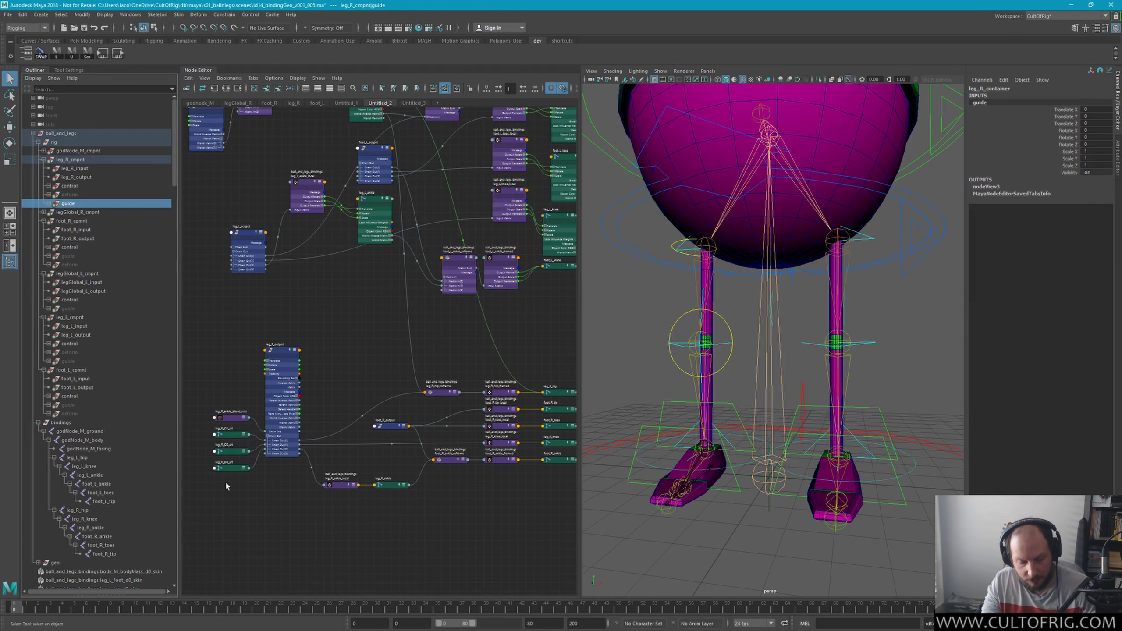
key("ctrl+h")
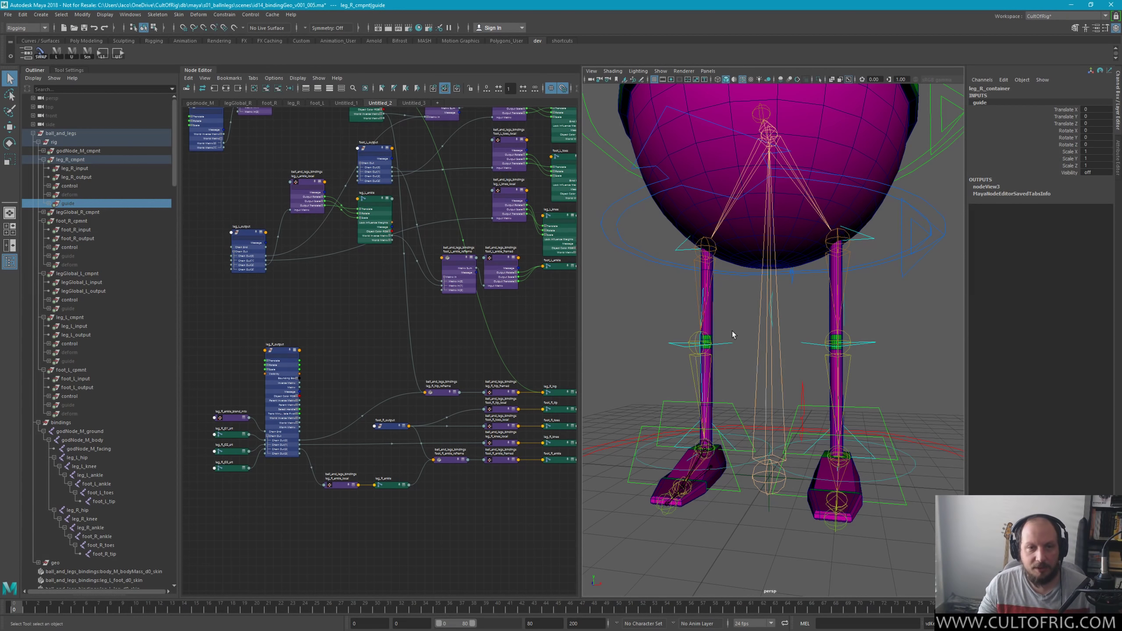
scroll(793, 330, "down", 5)
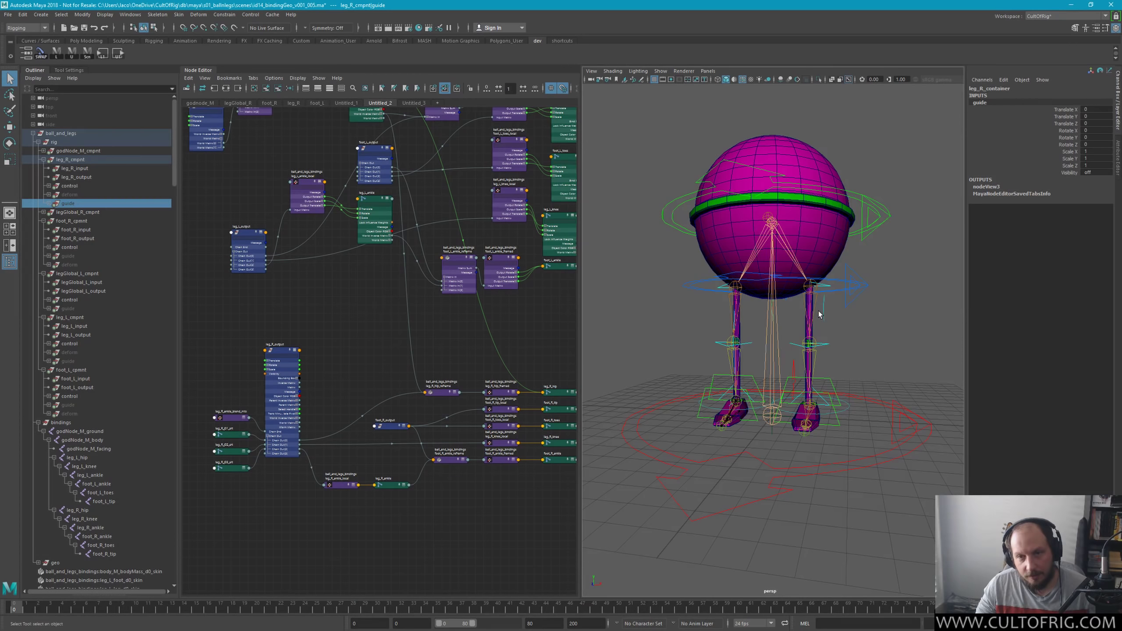
Step: Orbit the rig and check the foot tarsi, toes, guide world and ankle controls
left_click_drag(797, 312, 720, 331, "alt")
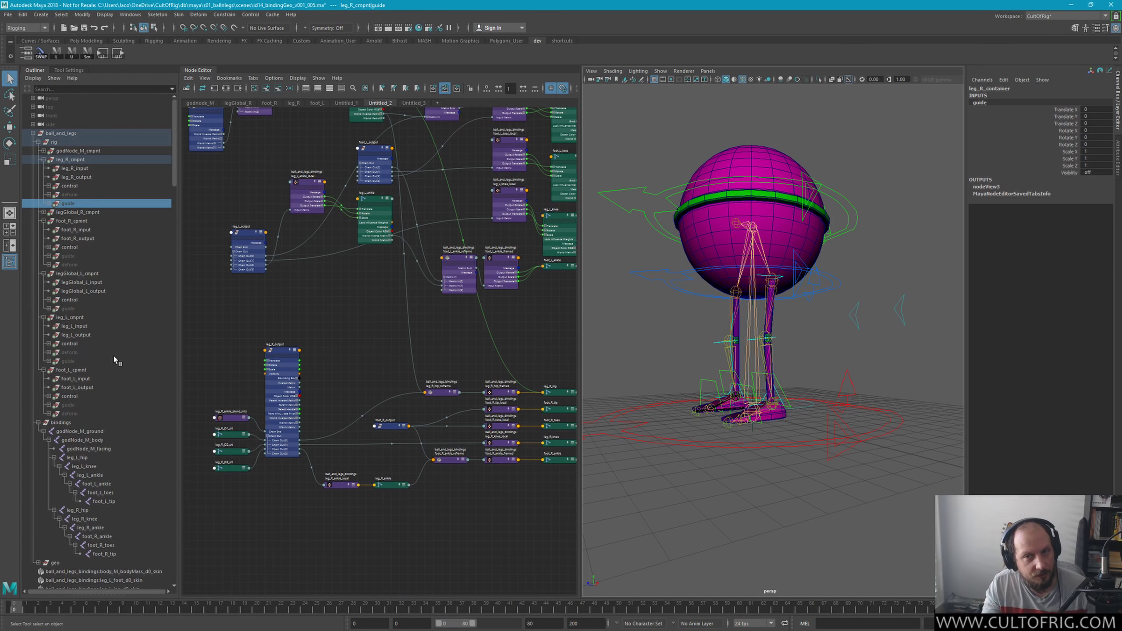
left_click_drag(829, 303, 843, 315, "alt")
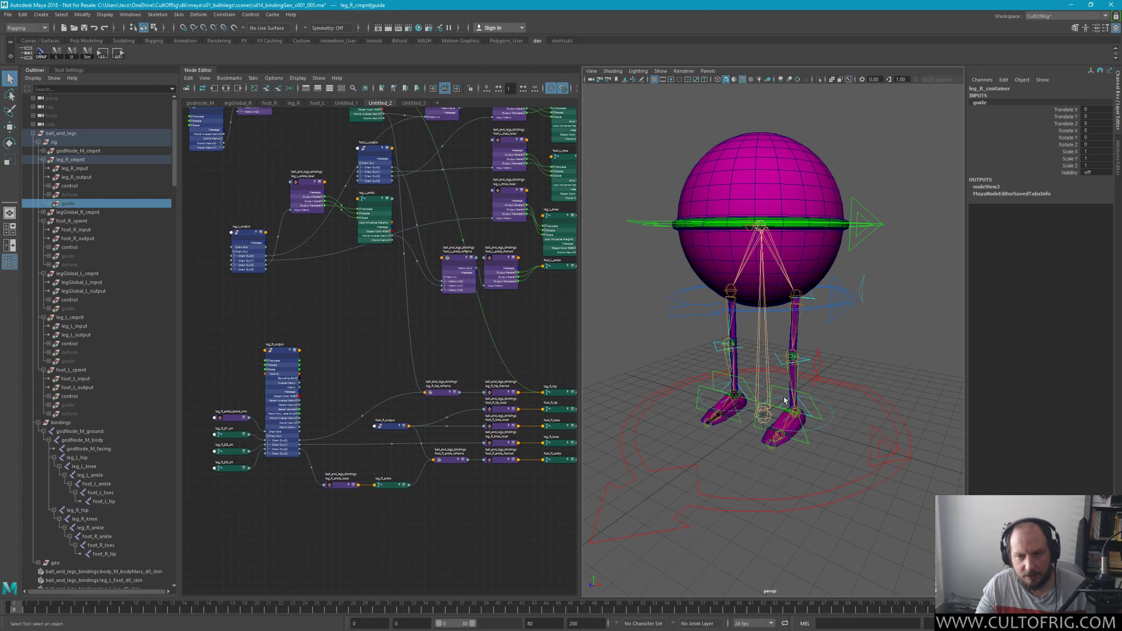
mouse_move(785, 400)
right_mouse_down("alt")
mouse_move(833, 322)
mouse_move(850, 259)
right_mouse_up("alt")
left_click(832, 319)
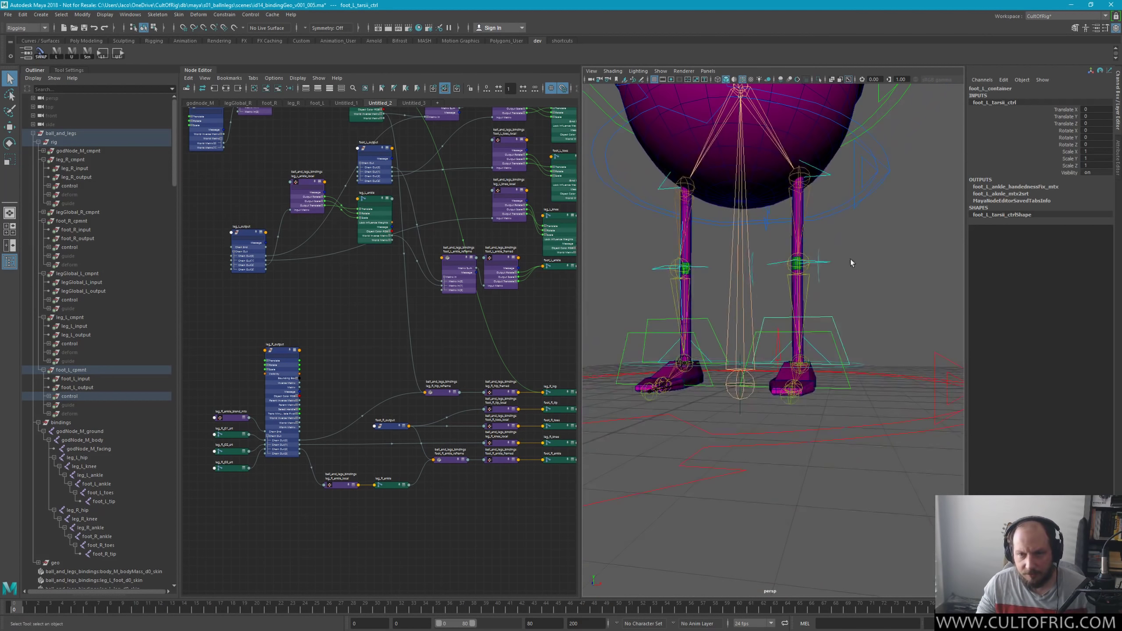
left_click_drag(850, 261, 827, 380, "alt")
left_click(764, 356)
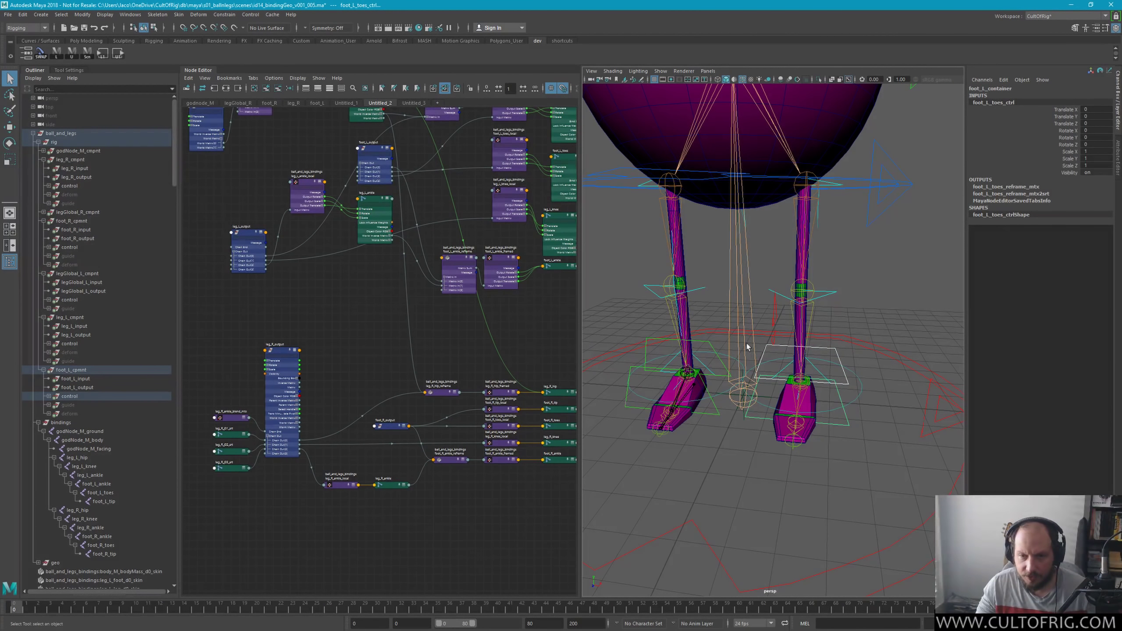
left_click(649, 359)
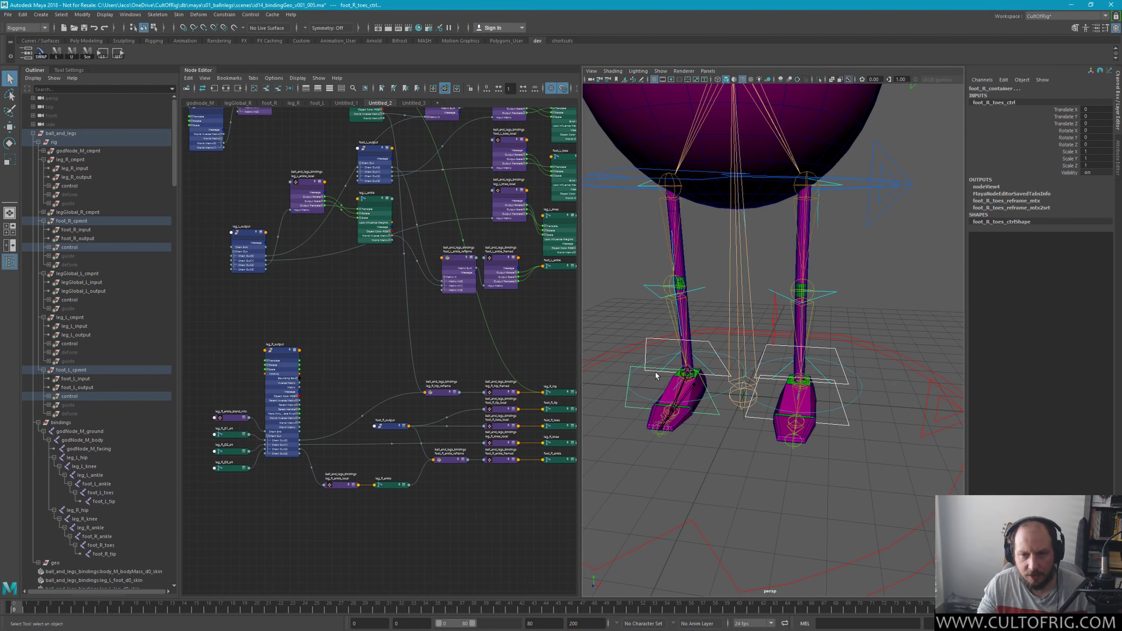
left_click(718, 390)
left_click(860, 401)
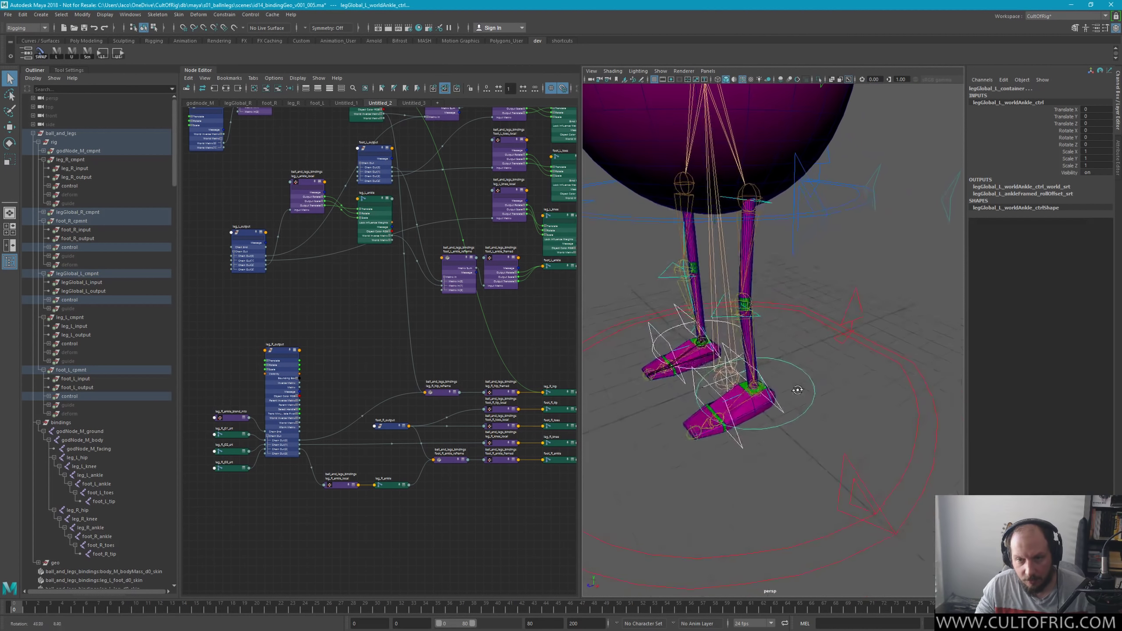
left_click_drag(859, 401, 842, 393, "alt")
middle_click_drag(842, 393, 870, 356, "alt")
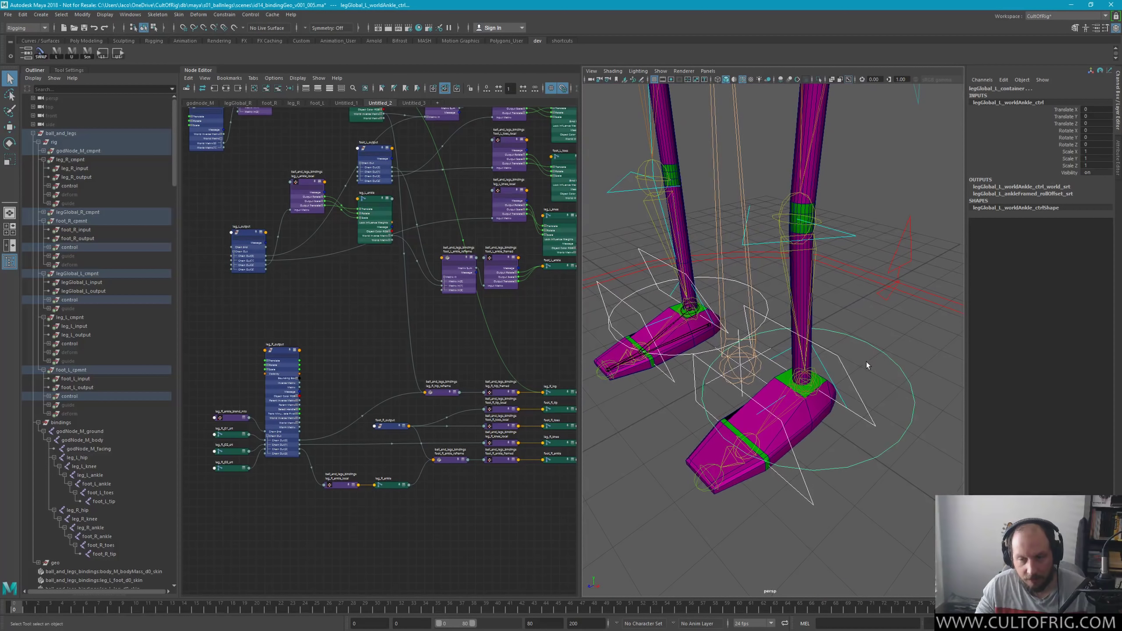
Step: In component mode, marquee-select both foot control circles' CVs for scaling
left_click(863, 355)
key("F8")
right_click_drag(863, 355, 660, 298, "alt")
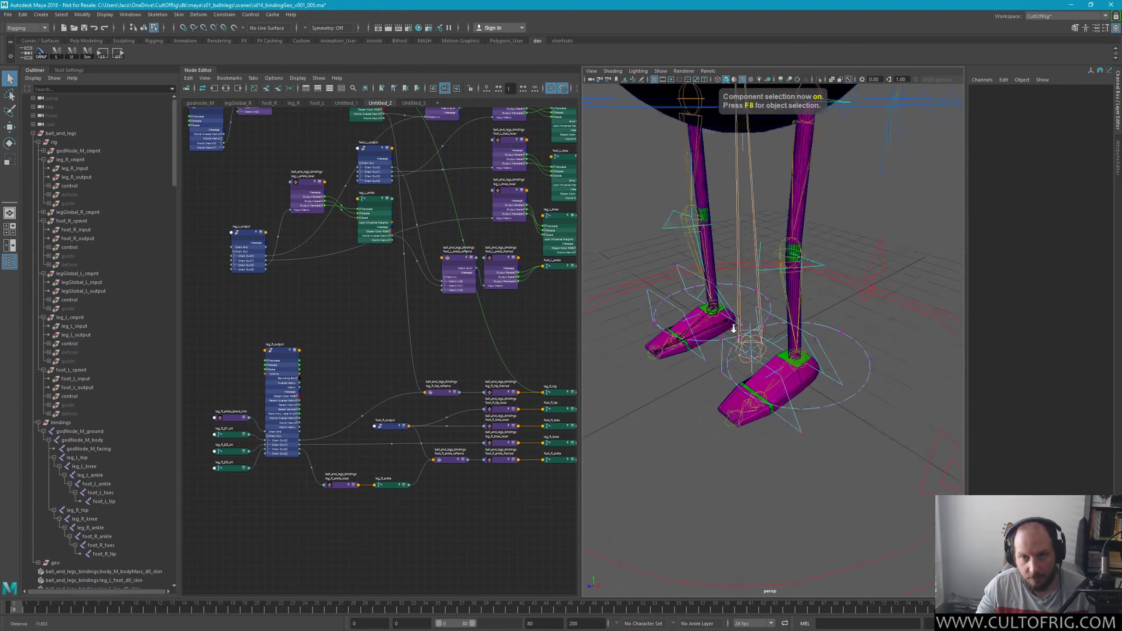
left_click_drag(654, 274, 869, 442)
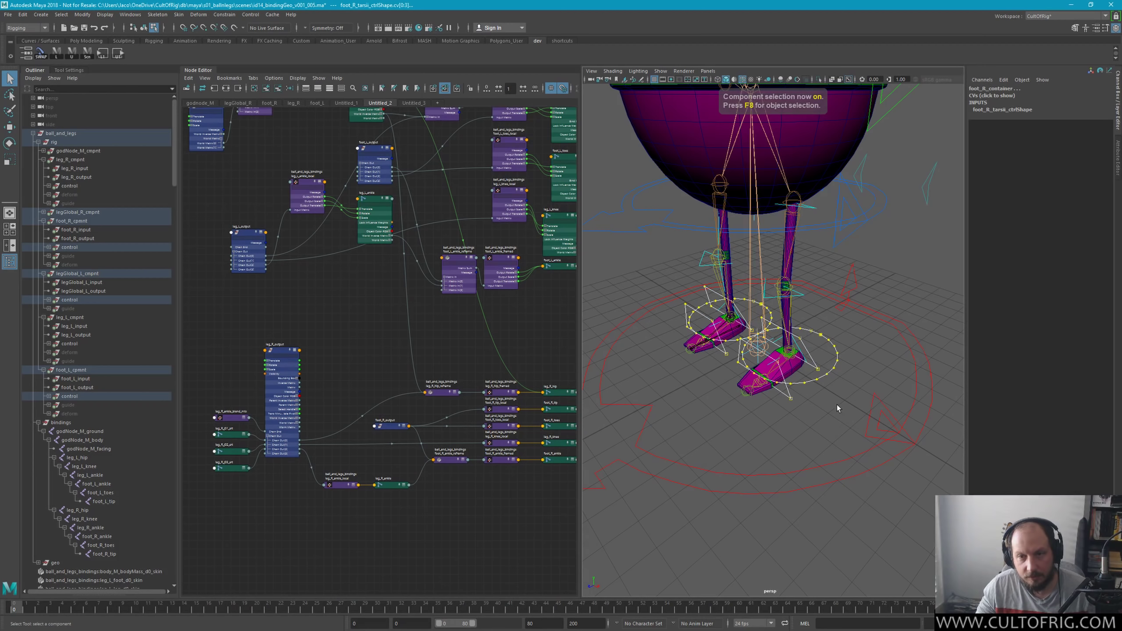
key("r")
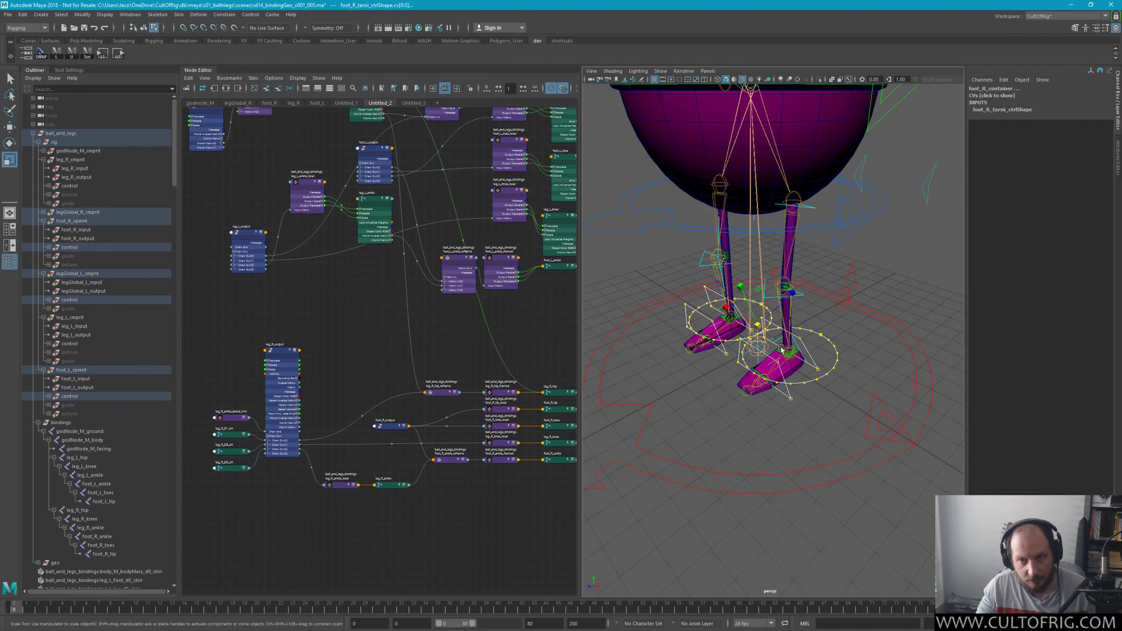
mouse_move(804, 361)
left_mouse_down("alt")
mouse_move(780, 358)
mouse_move(795, 336)
left_mouse_up("alt")
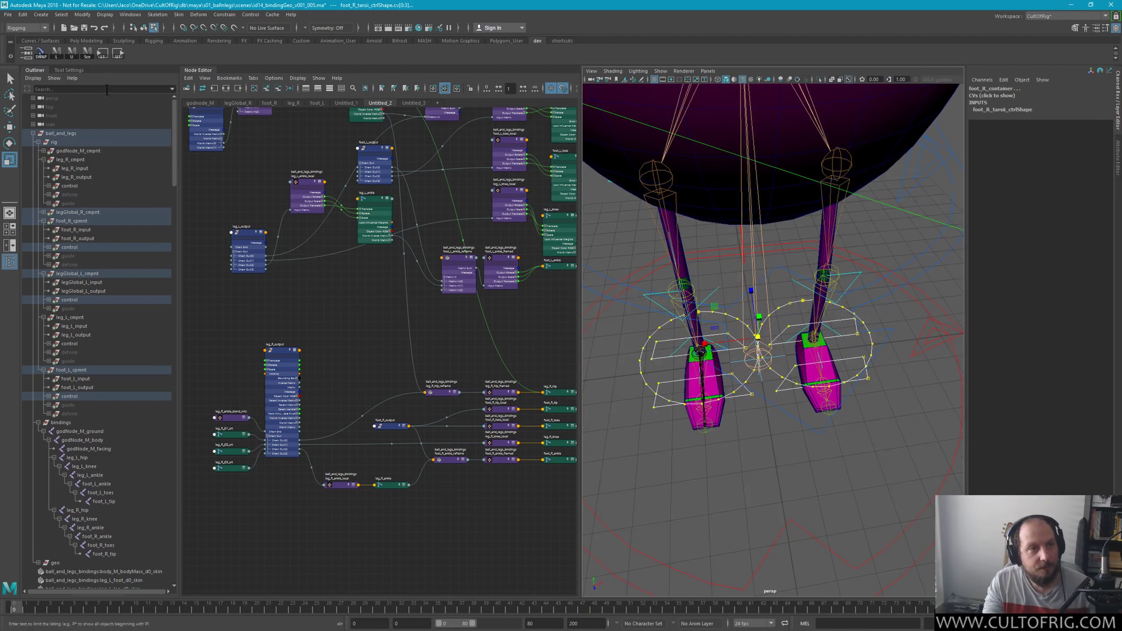
Step: Scale the foot control CVs about each object's centre with step snap off
left_click(59, 71)
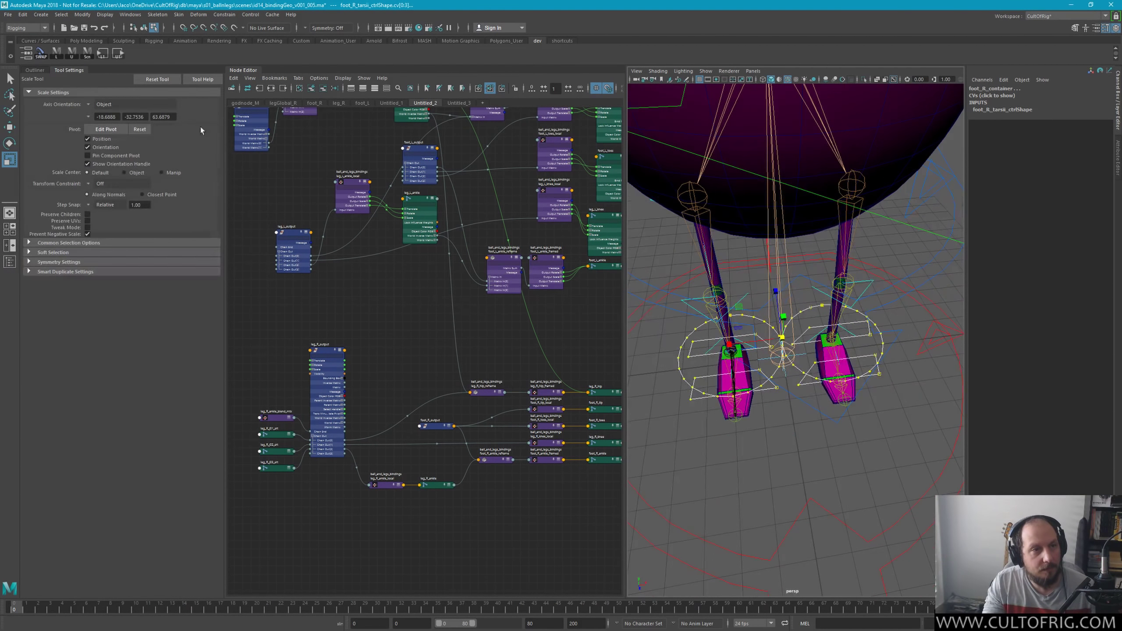
left_click(125, 172)
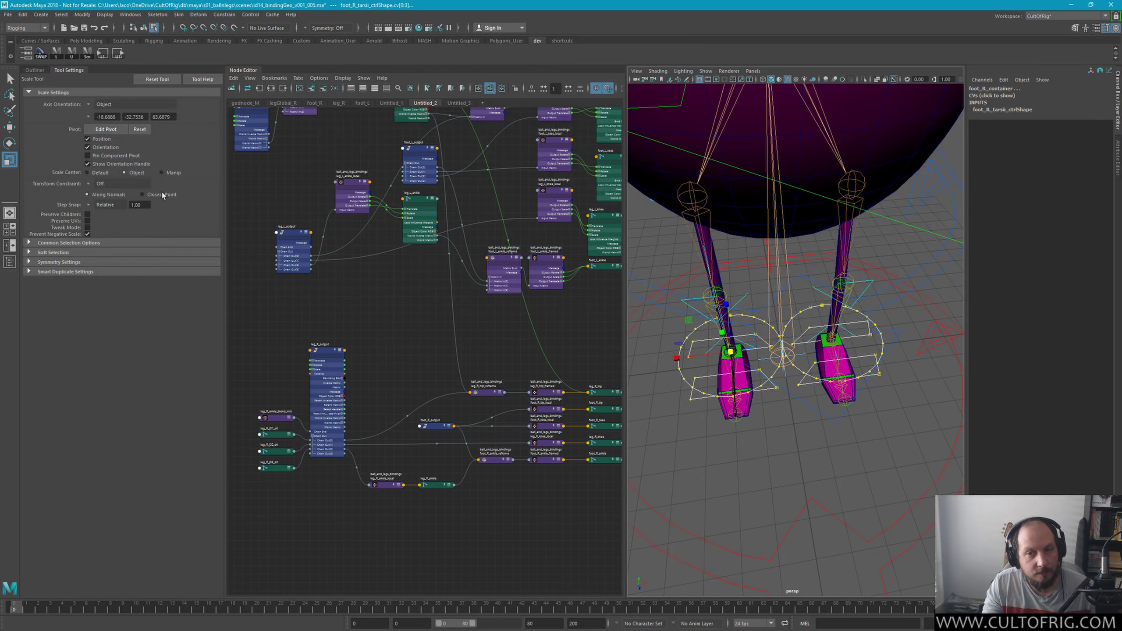
left_click(728, 353)
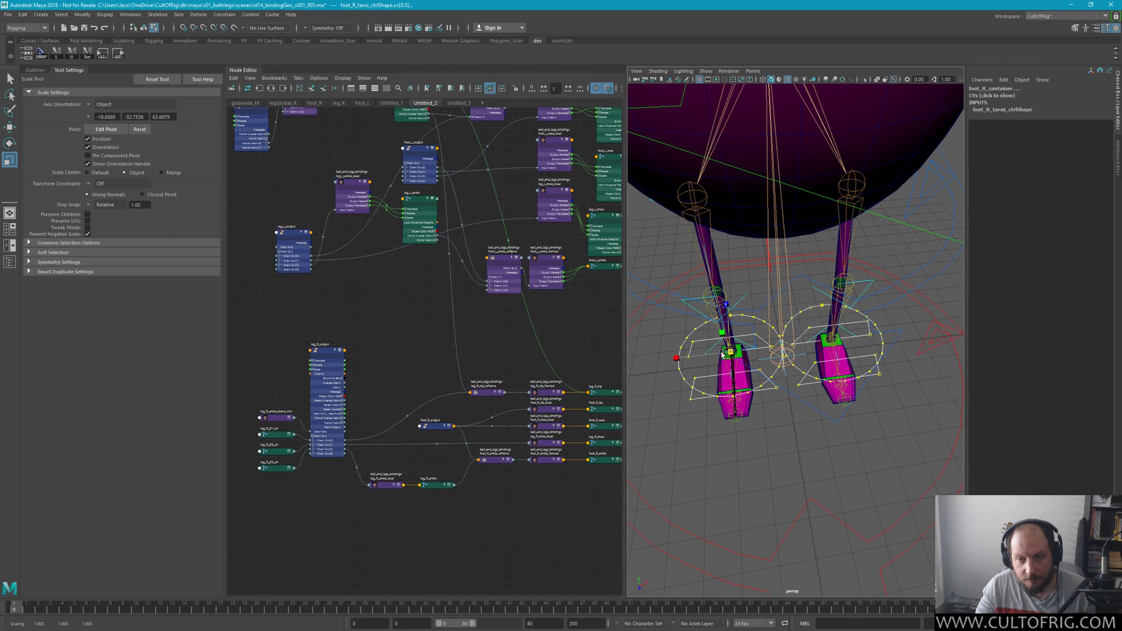
left_click(90, 206)
left_click(106, 211)
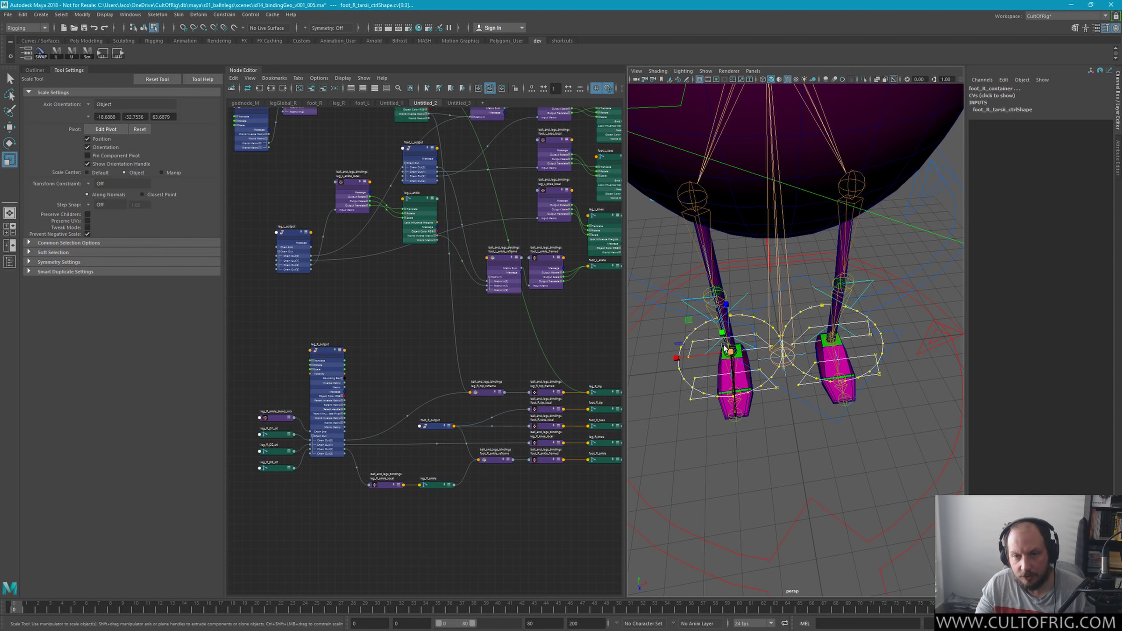
left_click_drag(727, 350, 652, 389)
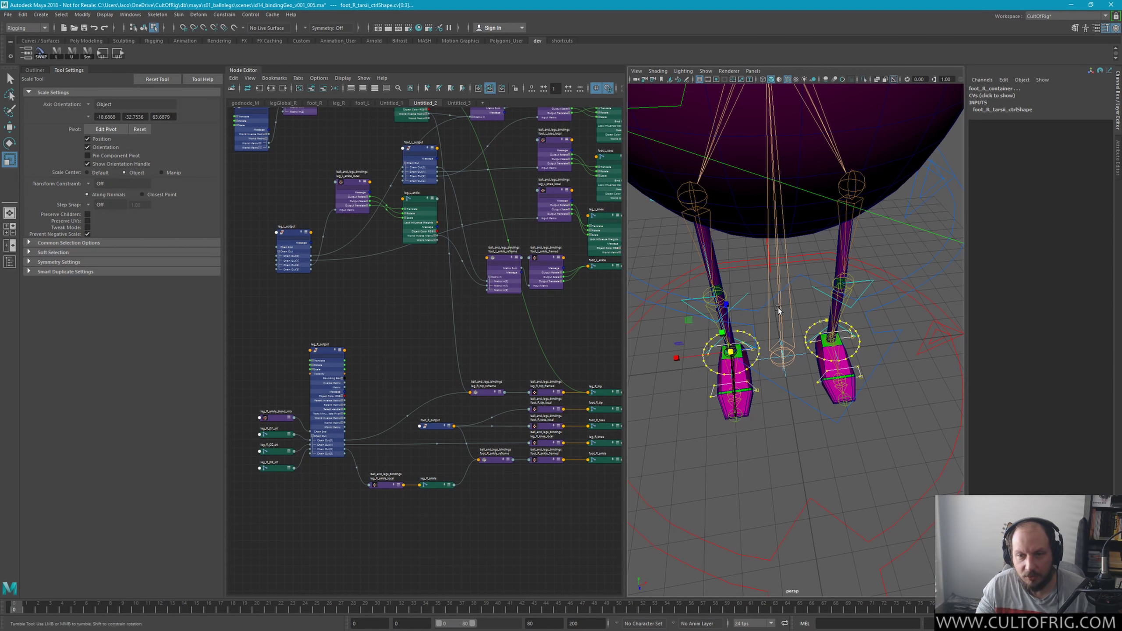
Step: Clear the CV selection, return to object mode and dolly out to show the whole rig
mouse_move(663, 381)
left_mouse_down("alt")
mouse_move(836, 362)
mouse_move(726, 389)
left_mouse_up("alt")
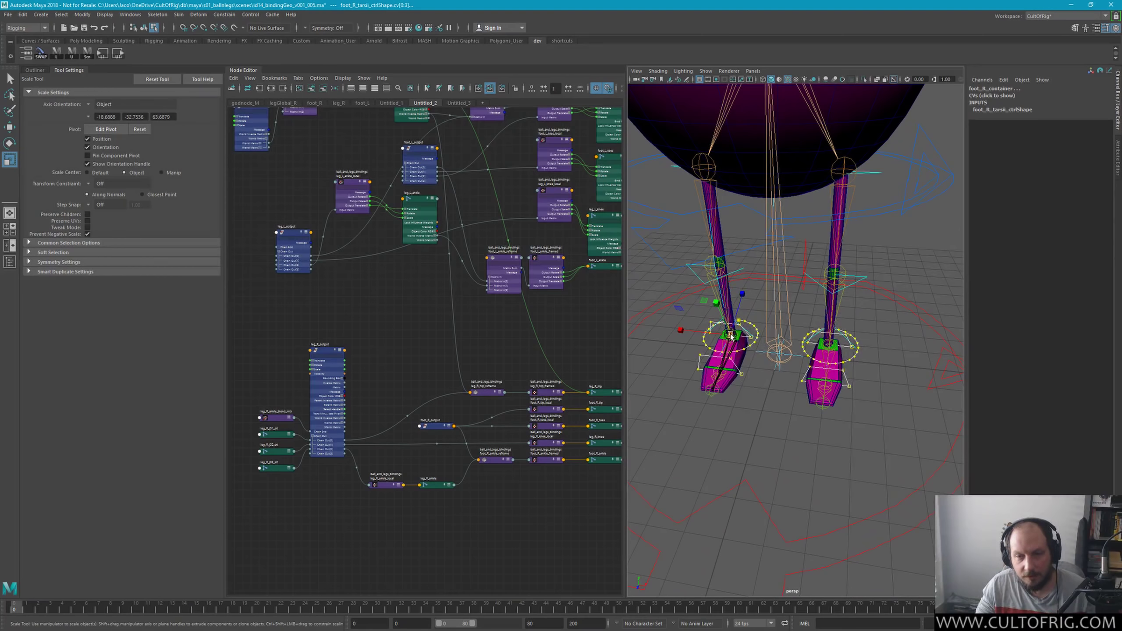
left_click(771, 326)
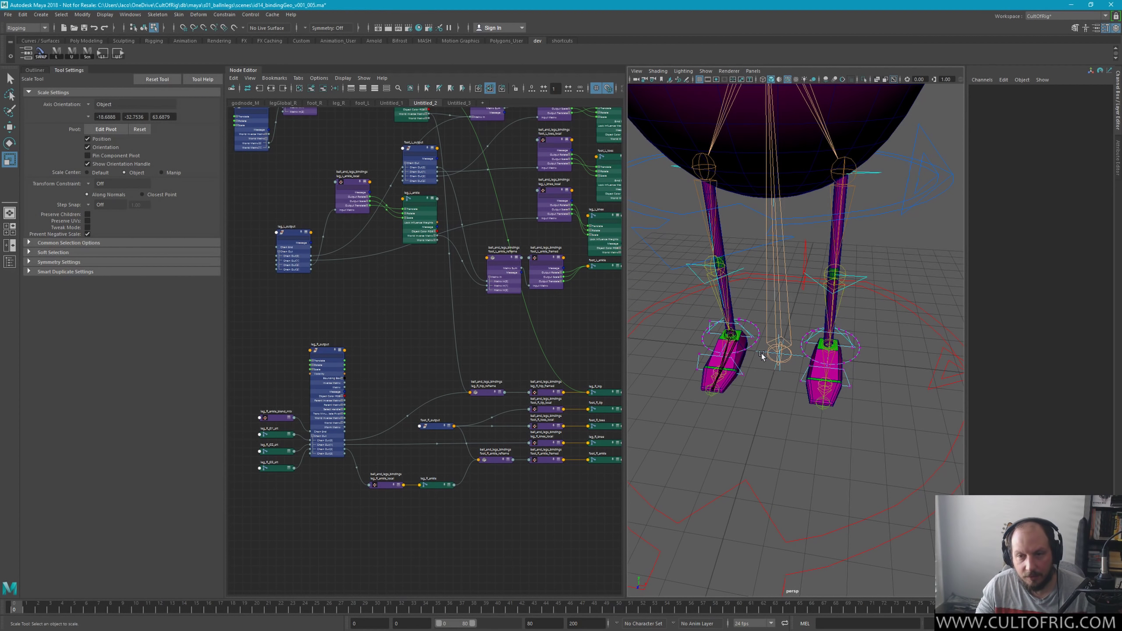
left_click_drag(776, 323, 841, 336, "alt")
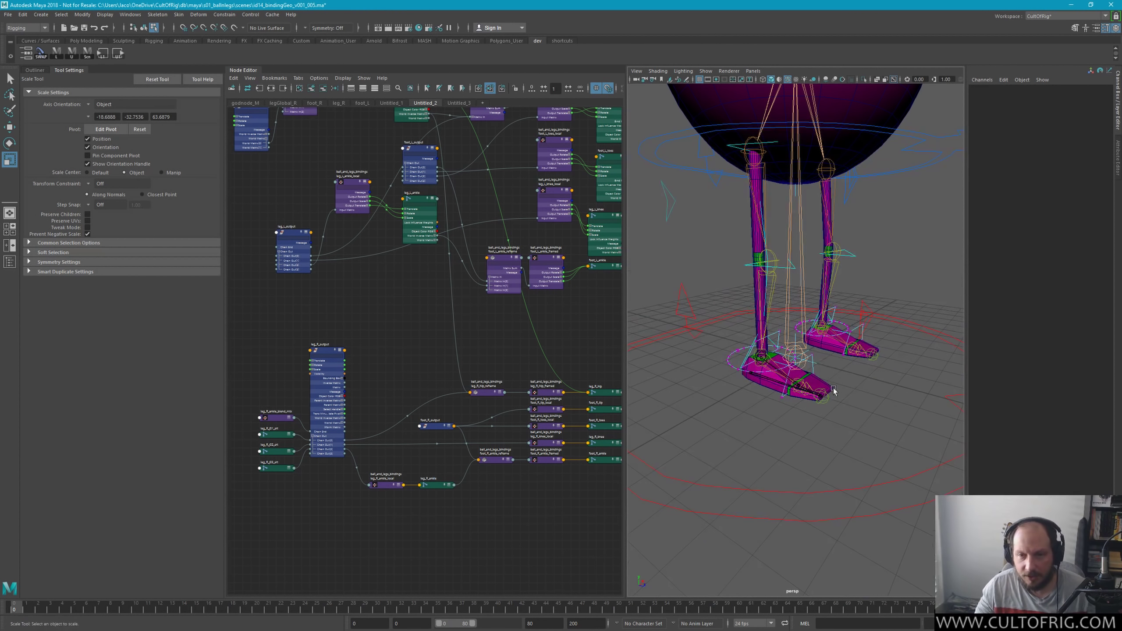
key("q")
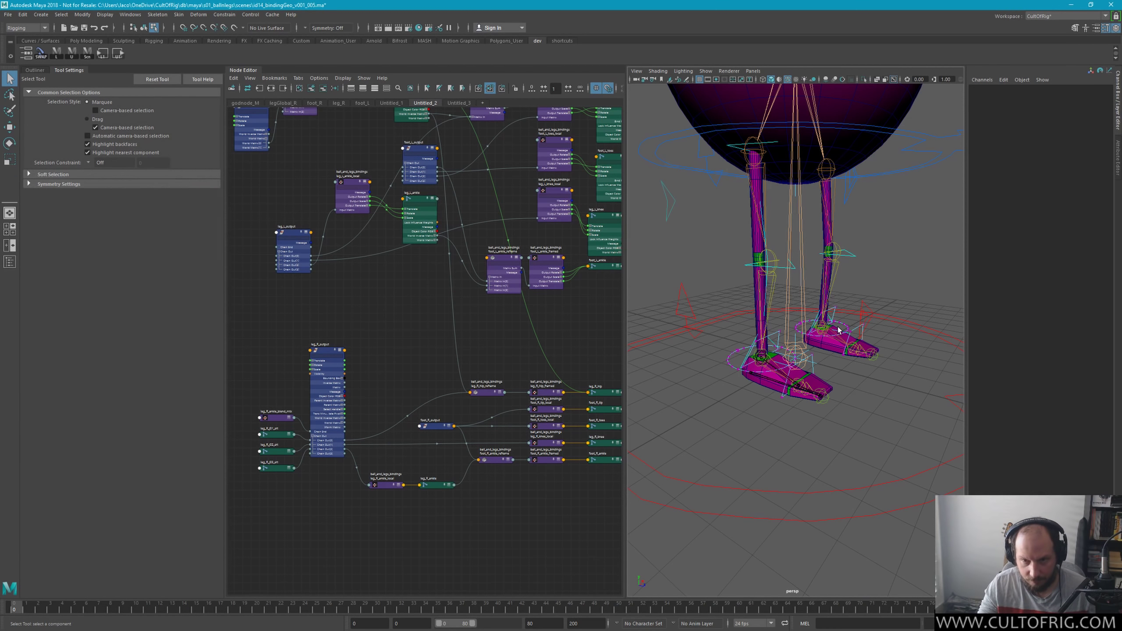
key("F8")
mouse_move(838, 329)
left_mouse_down("alt")
mouse_move(785, 330)
mouse_move(732, 286)
mouse_move(783, 272)
left_mouse_up("alt")
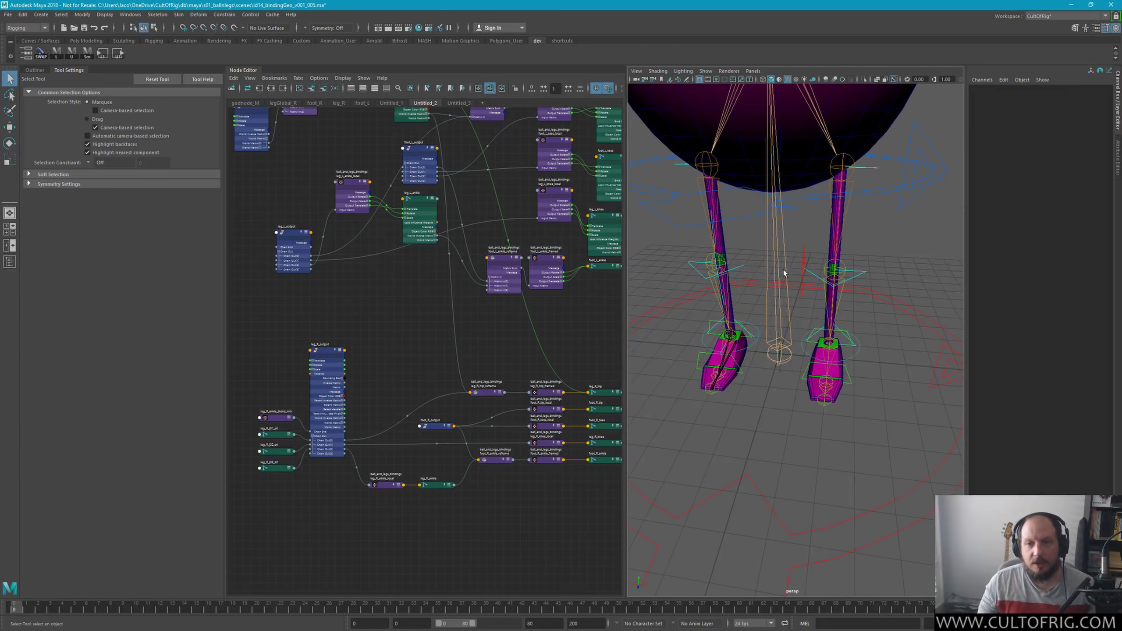
mouse_move(783, 272)
right_mouse_down("alt")
mouse_move(754, 258)
mouse_move(726, 266)
right_mouse_up("alt")
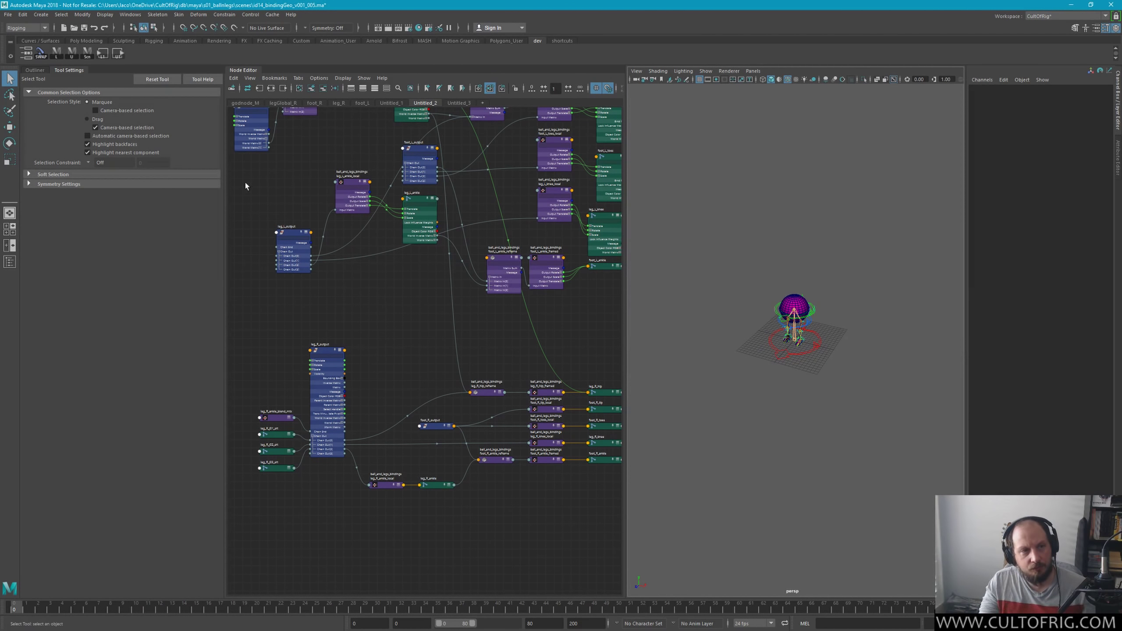
Step: Hide the geo group from the Outliner with Ctrl+H, then reframe the rig
left_click(34, 69)
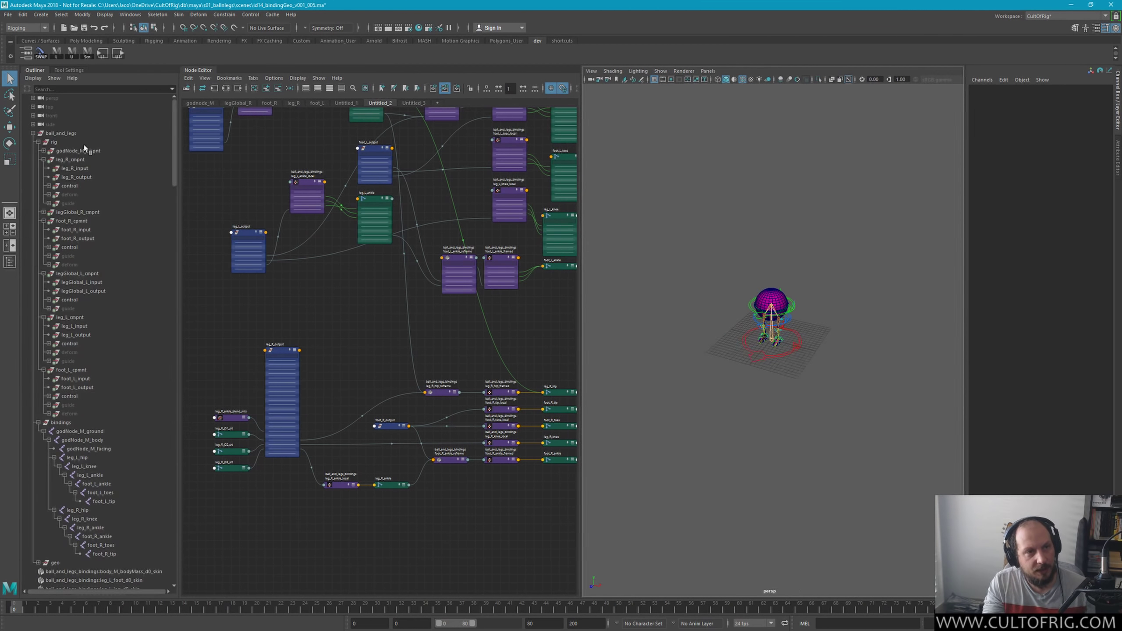
left_click(38, 142)
left_click(55, 160)
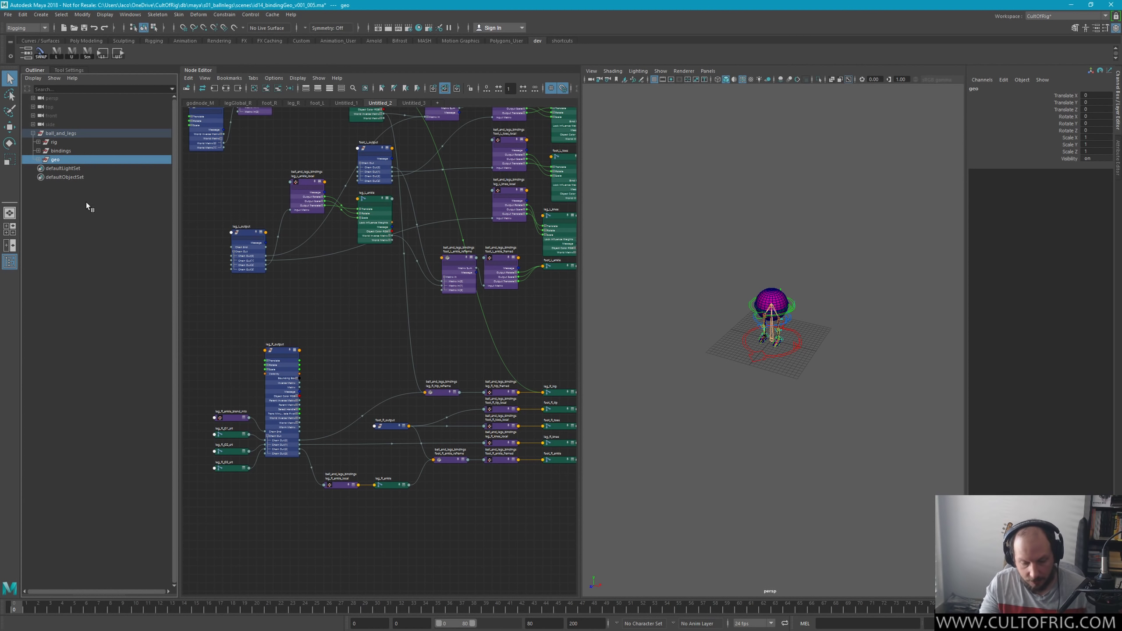
key("ctrl+h")
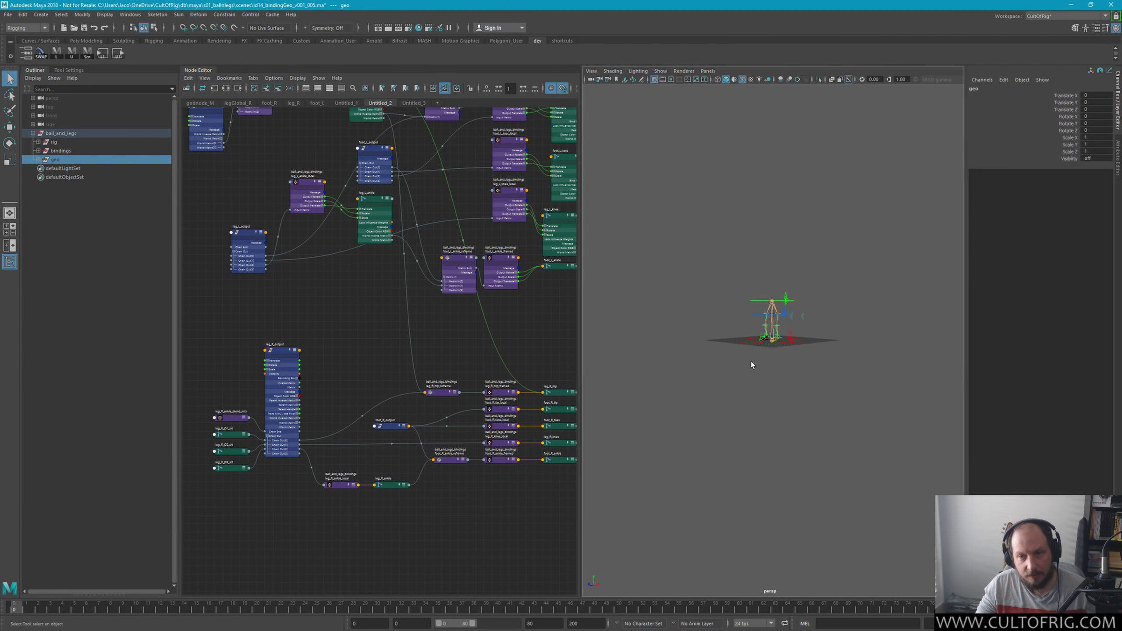
mouse_move(750, 362)
right_mouse_down("alt")
mouse_move(829, 378)
mouse_move(742, 374)
right_mouse_up("alt")
mouse_move(731, 314)
left_mouse_down("alt")
mouse_move(764, 364)
mouse_move(793, 293)
left_mouse_up("alt")
Step: Move the right and left ankle controls up and out to check the legs follow
left_click(732, 365)
key("w")
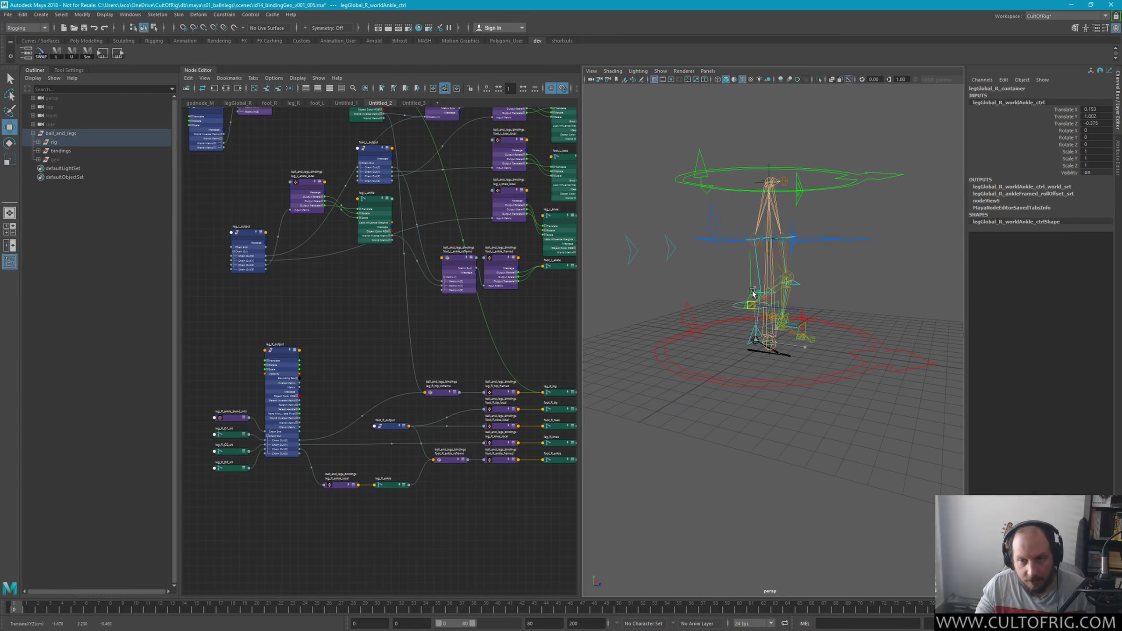
right_click_drag(793, 294, 756, 275, "alt")
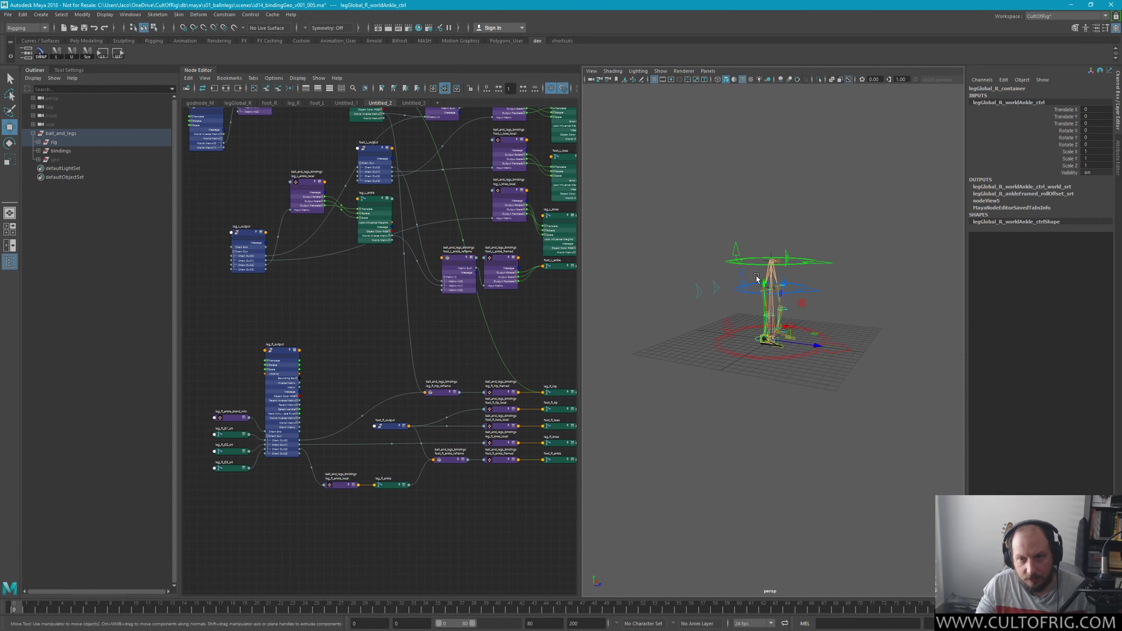
left_click(841, 354)
mouse_move(810, 343)
left_mouse_down("alt")
mouse_move(784, 404)
mouse_move(764, 323)
left_mouse_up("alt")
scroll(763, 322, "up", 5)
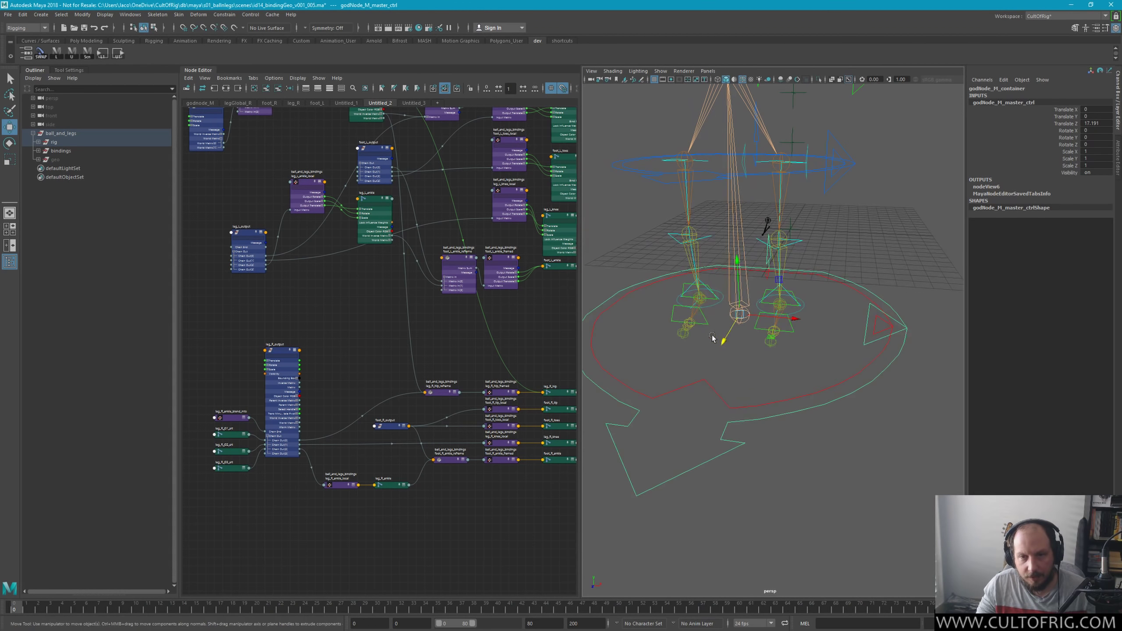
left_click(712, 305)
middle_click_drag(712, 306, 717, 268)
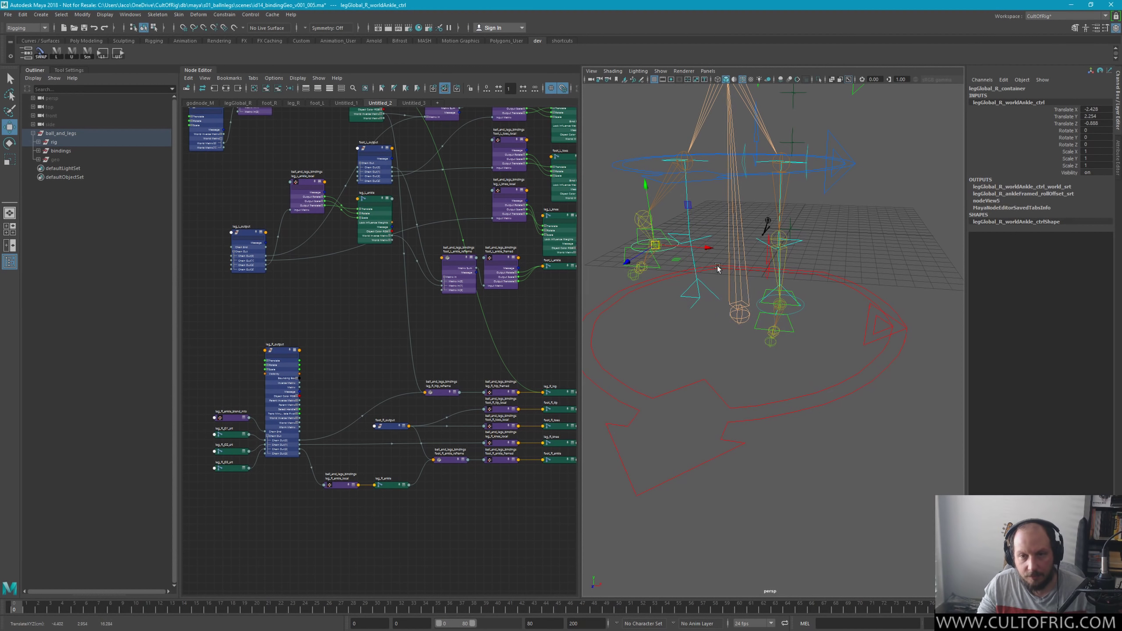
left_click(797, 313)
middle_click_drag(790, 309, 853, 232)
left_click_drag(752, 246, 758, 209, "alt")
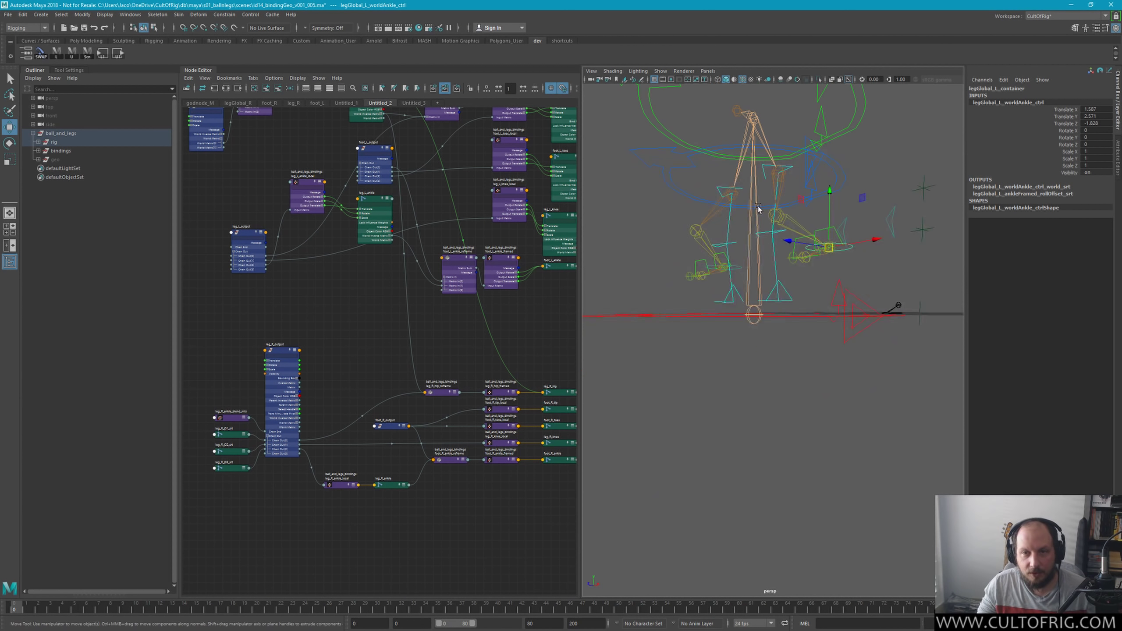
Step: Test-move then undo the godNode end control, and move godNode_M_com_ctrl to X -0.25, Y 0.02, Z 0.173
left_click(848, 182)
middle_click_drag(778, 177, 745, 190)
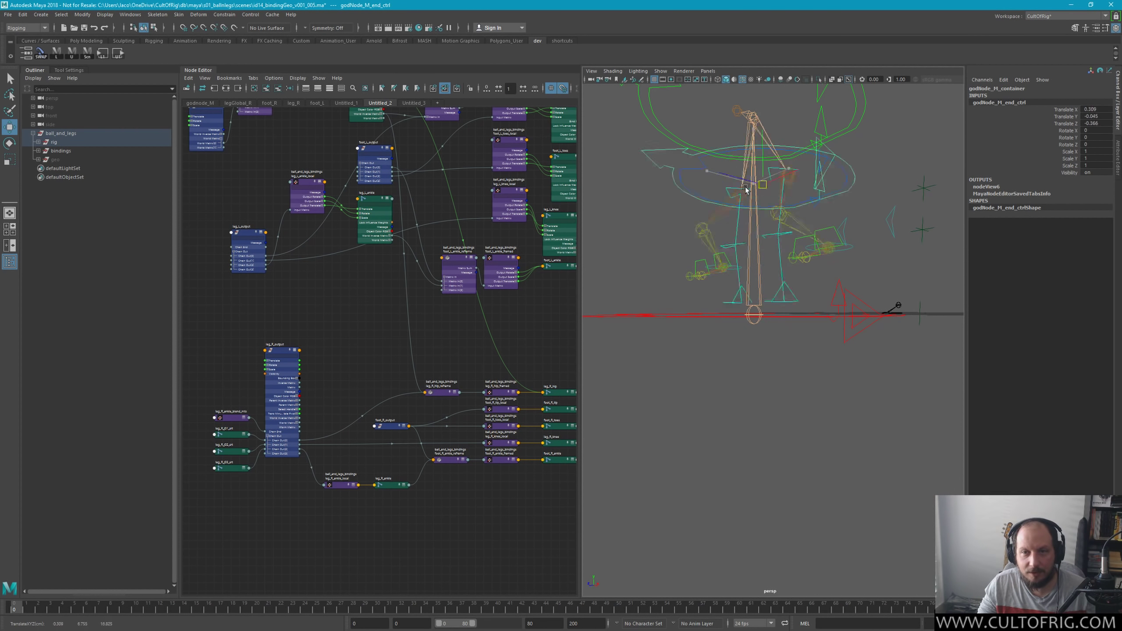
key("ctrl+z")
mouse_move(745, 190)
left_mouse_down("alt")
mouse_move(776, 257)
mouse_move(769, 248)
left_mouse_up("alt")
key("ctrl+z")
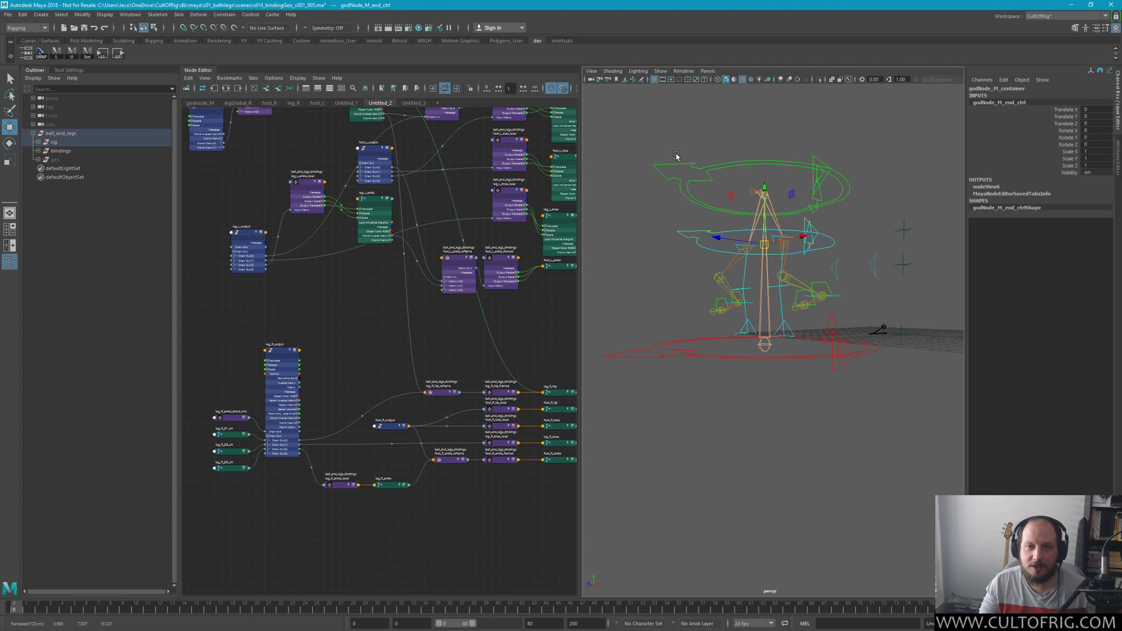
left_click(764, 194)
mouse_move(763, 195)
left_mouse_down()
mouse_move(741, 190)
mouse_move(778, 189)
mouse_move(761, 197)
left_mouse_up()
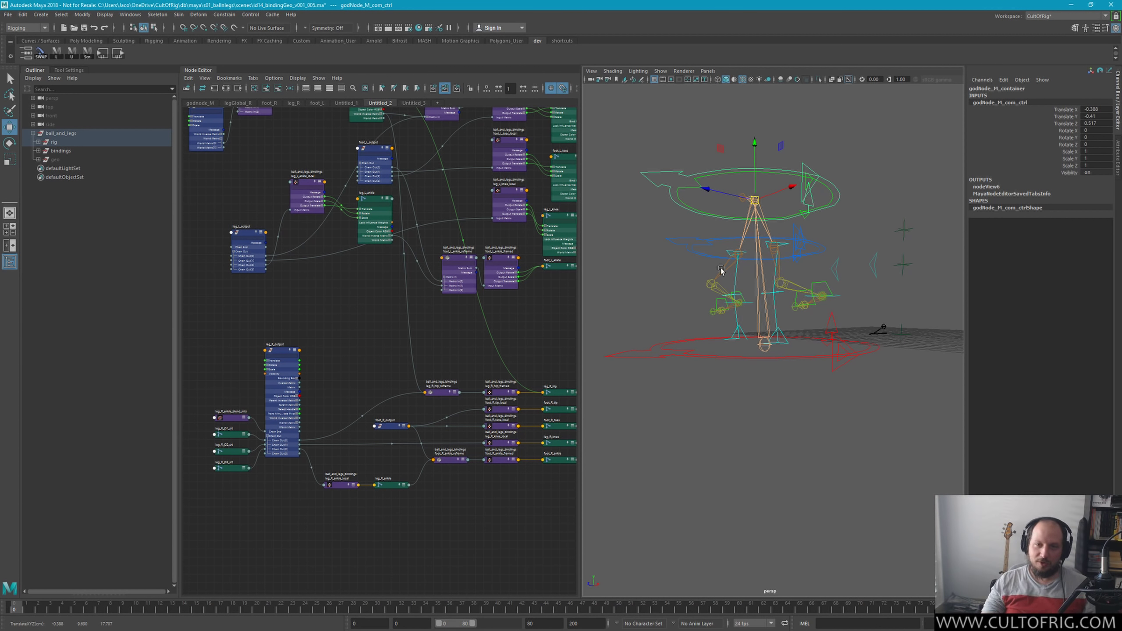
left_click_drag(753, 203, 768, 191)
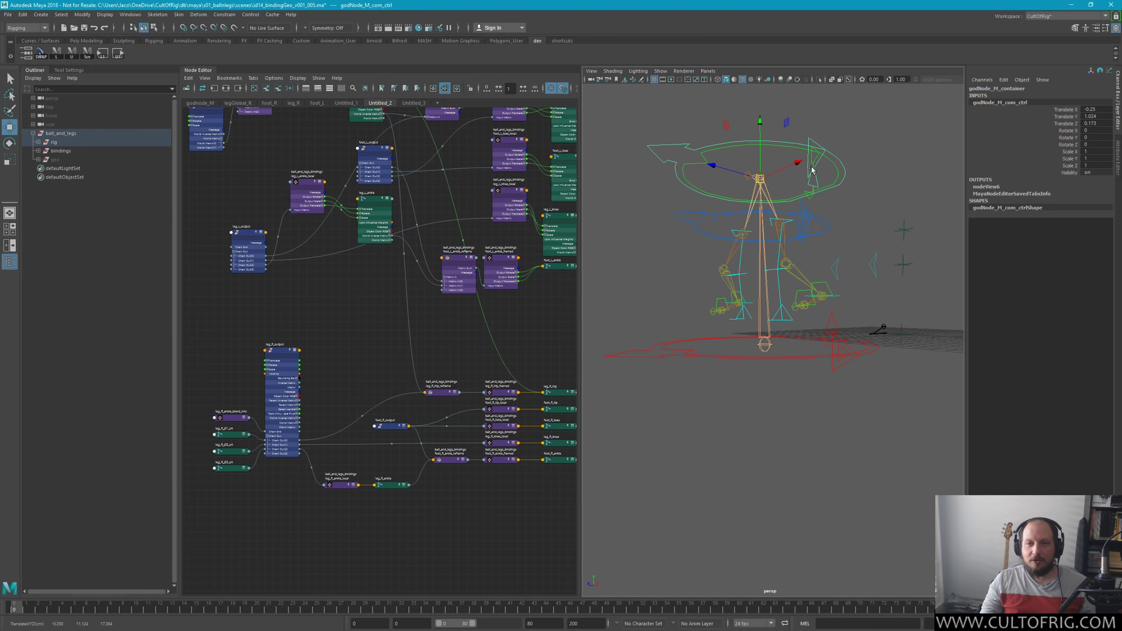
mouse_move(768, 193)
left_mouse_down()
mouse_move(729, 214)
mouse_move(754, 187)
left_mouse_up()
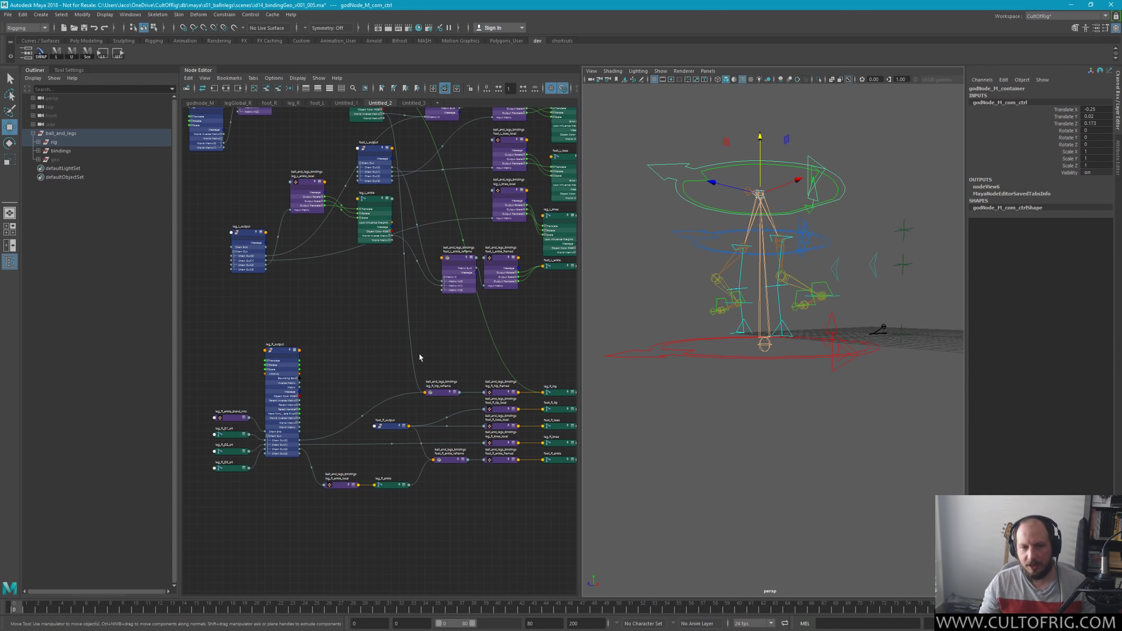
Step: Frame the Node Editor graph and open the leg_R network tab
key("a")
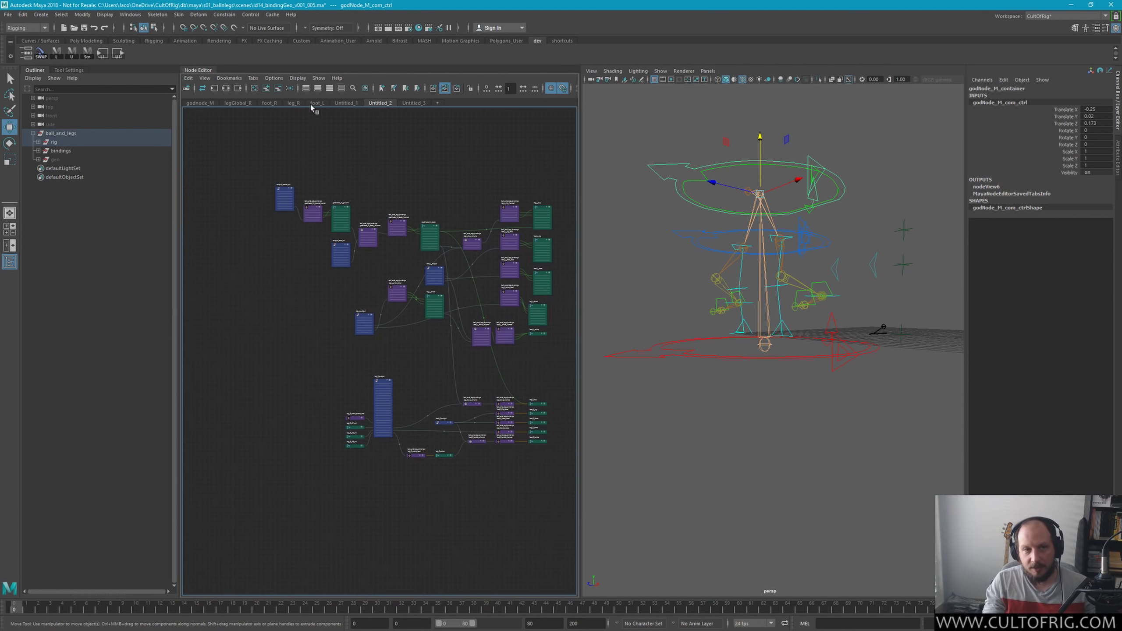
left_click(294, 103)
scroll(400, 268, "down", 3)
scroll(385, 327, "up", 2)
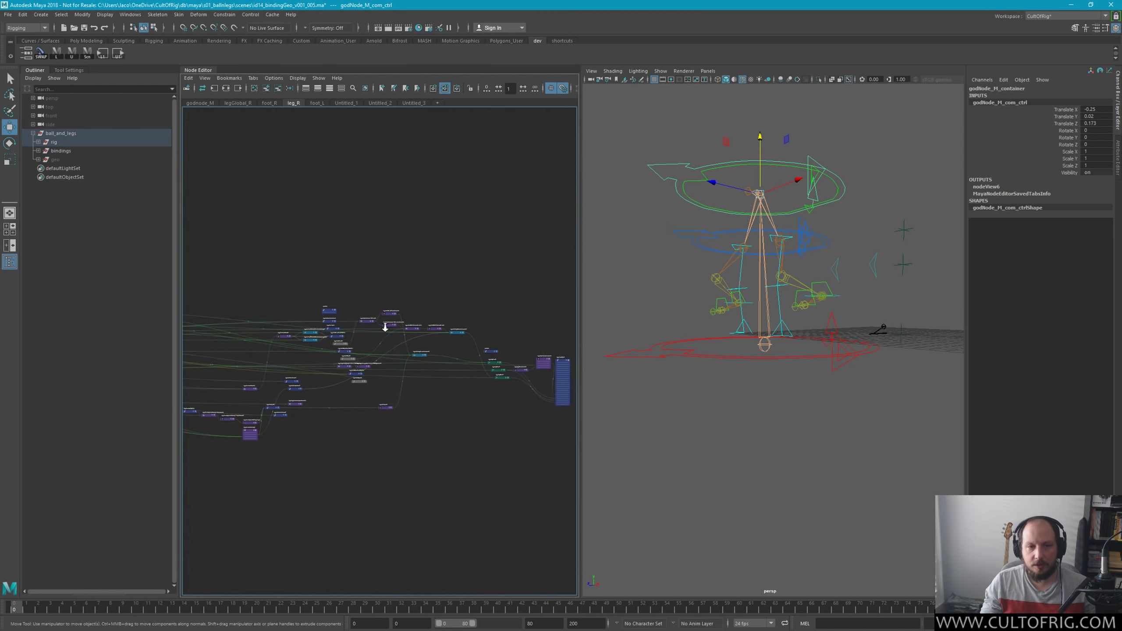
scroll(385, 327, "down", 5)
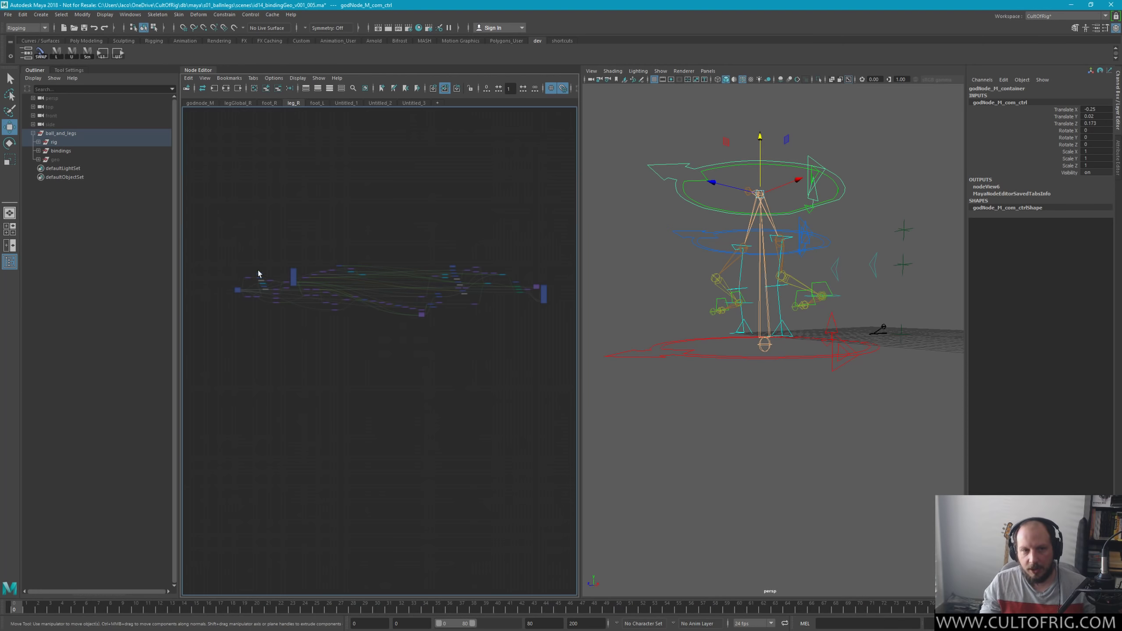
left_click_drag(229, 286, 517, 396)
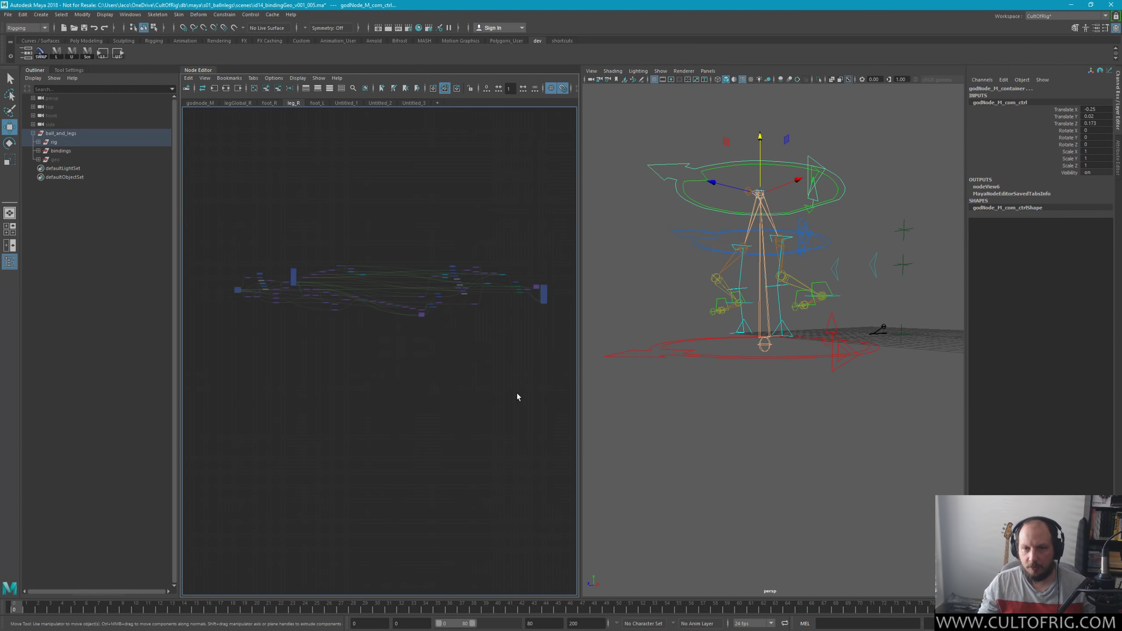
Step: Navigate the leg_R graph and select the leg_R_output and leg_R_input nodes
scroll(410, 174, "up", 4)
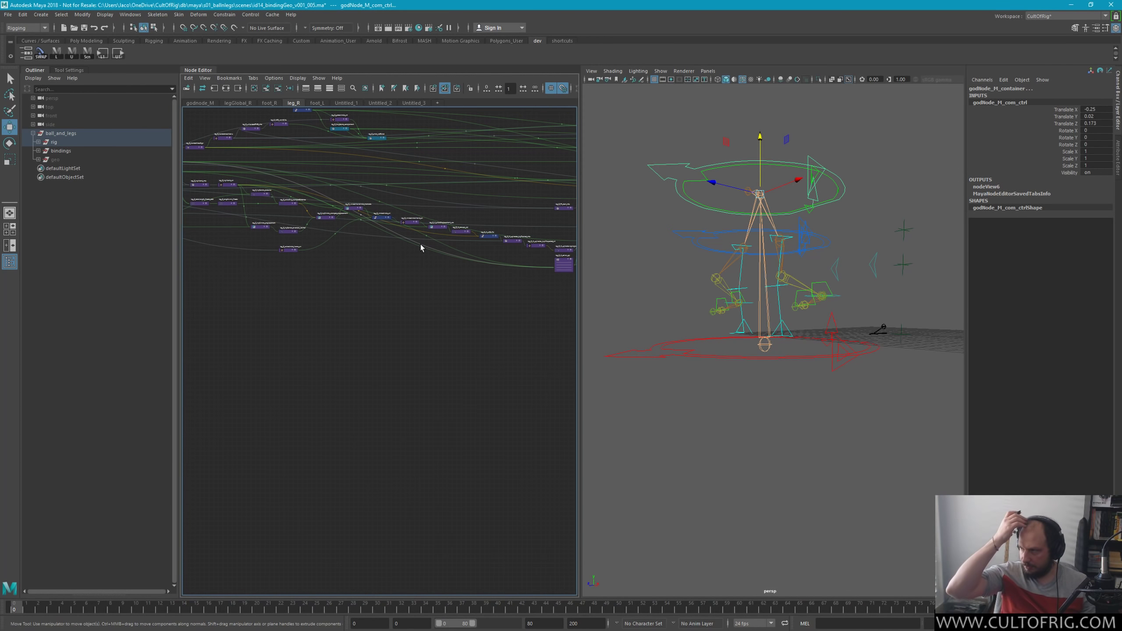
middle_click_drag(515, 345, 508, 440)
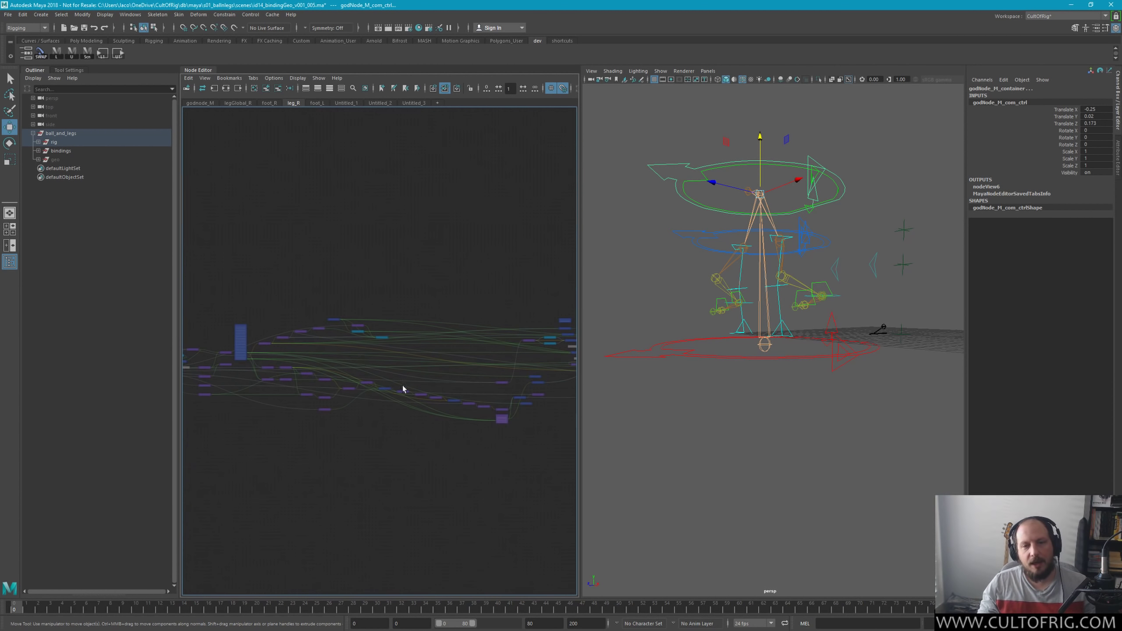
scroll(359, 485, "up", 3)
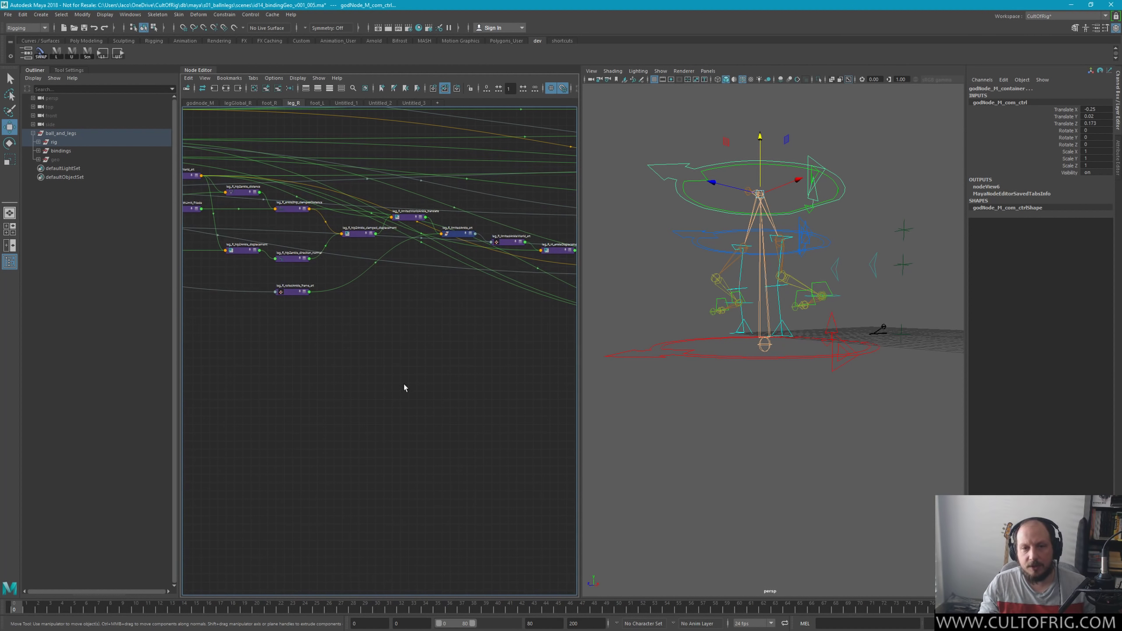
scroll(468, 456, "down", 3)
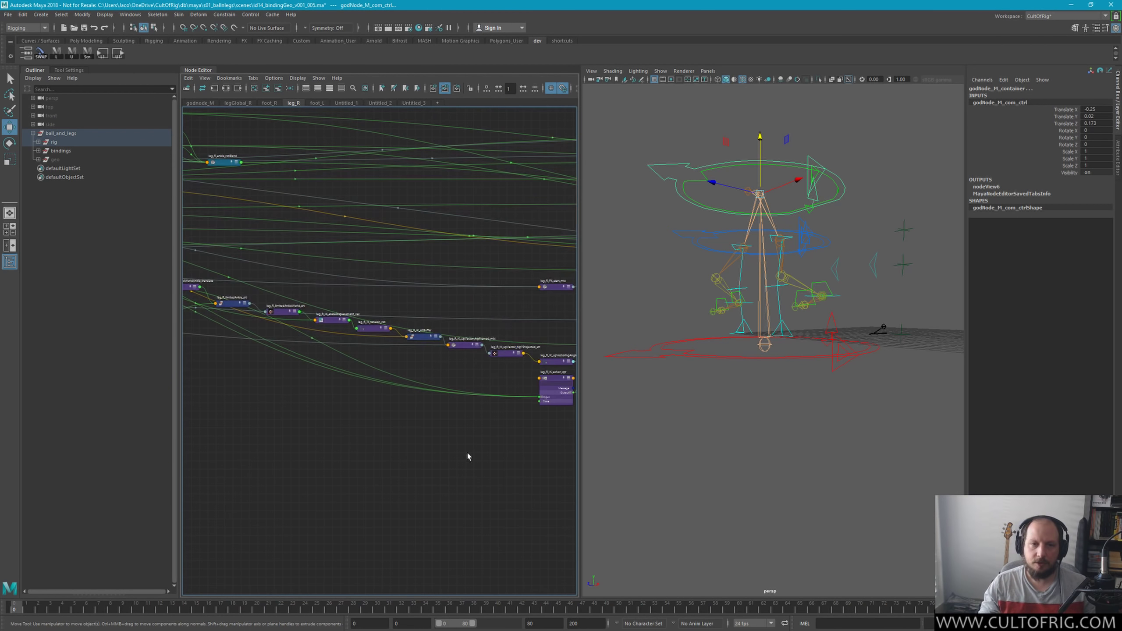
middle_click_drag(511, 469, 458, 290)
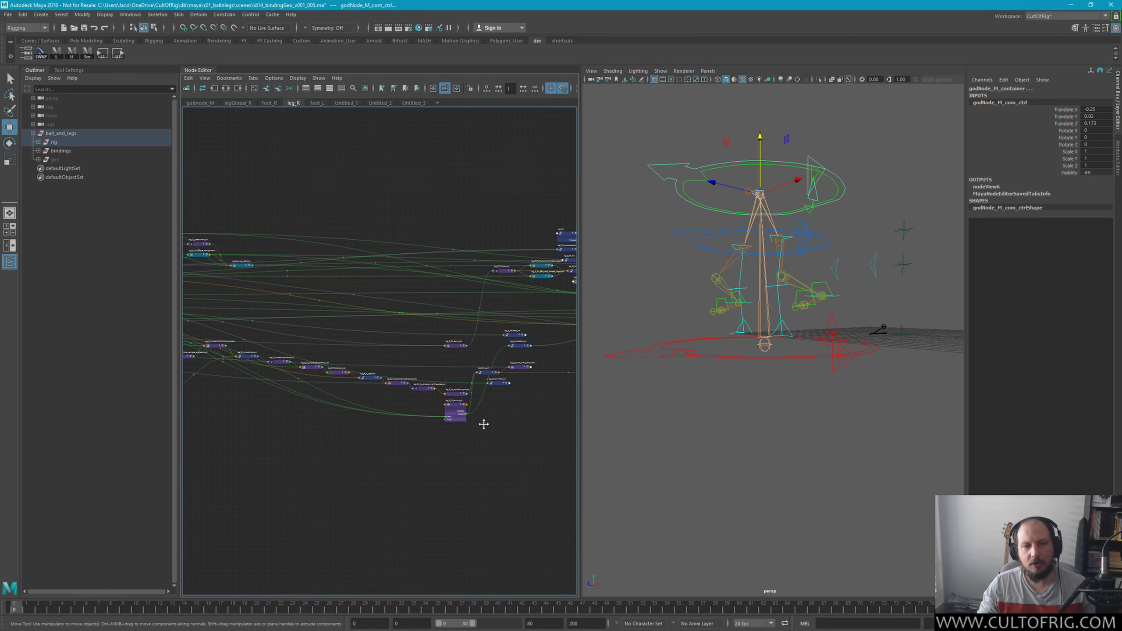
middle_click_drag(486, 420, 367, 422)
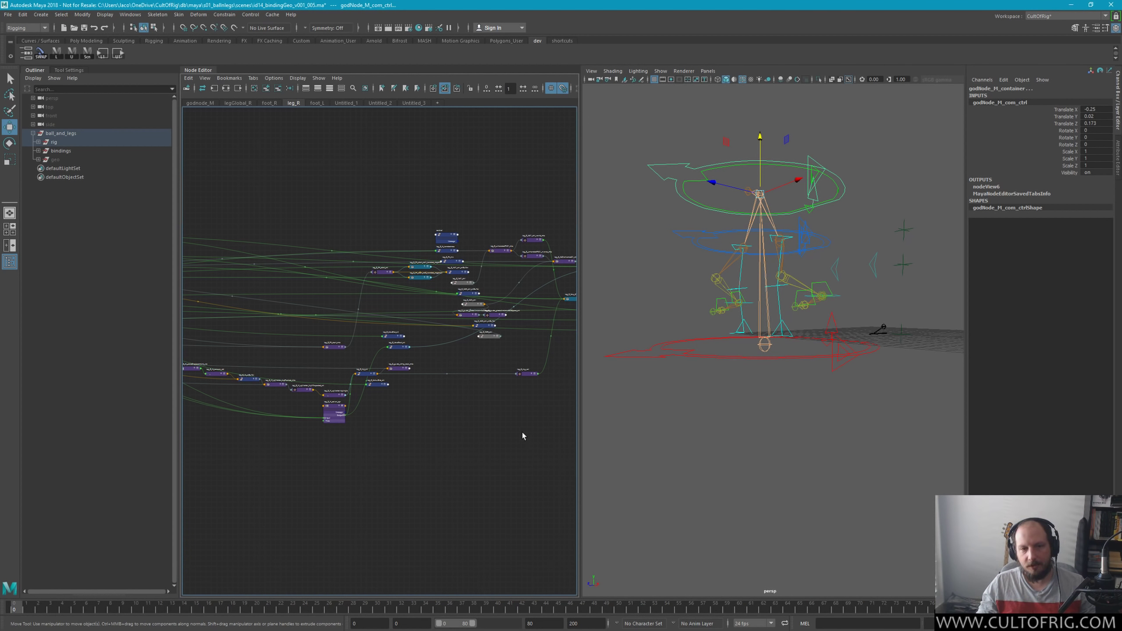
mouse_move(461, 423)
middle_mouse_down()
mouse_move(398, 428)
mouse_move(333, 396)
mouse_move(391, 501)
mouse_move(449, 286)
middle_mouse_up()
left_click(437, 389)
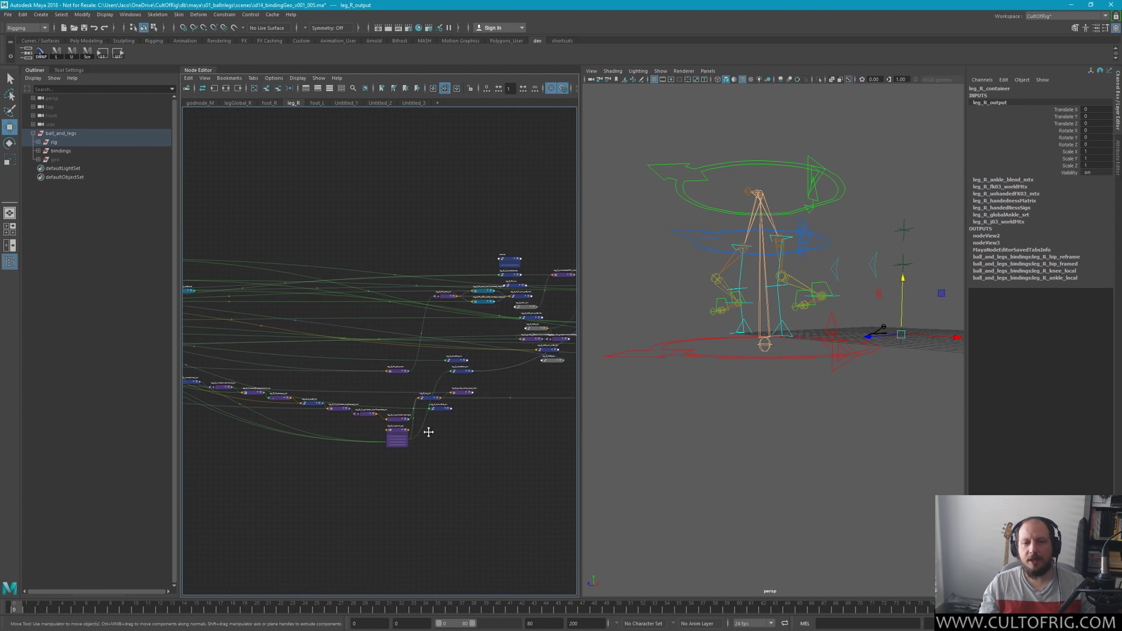
left_click(392, 287)
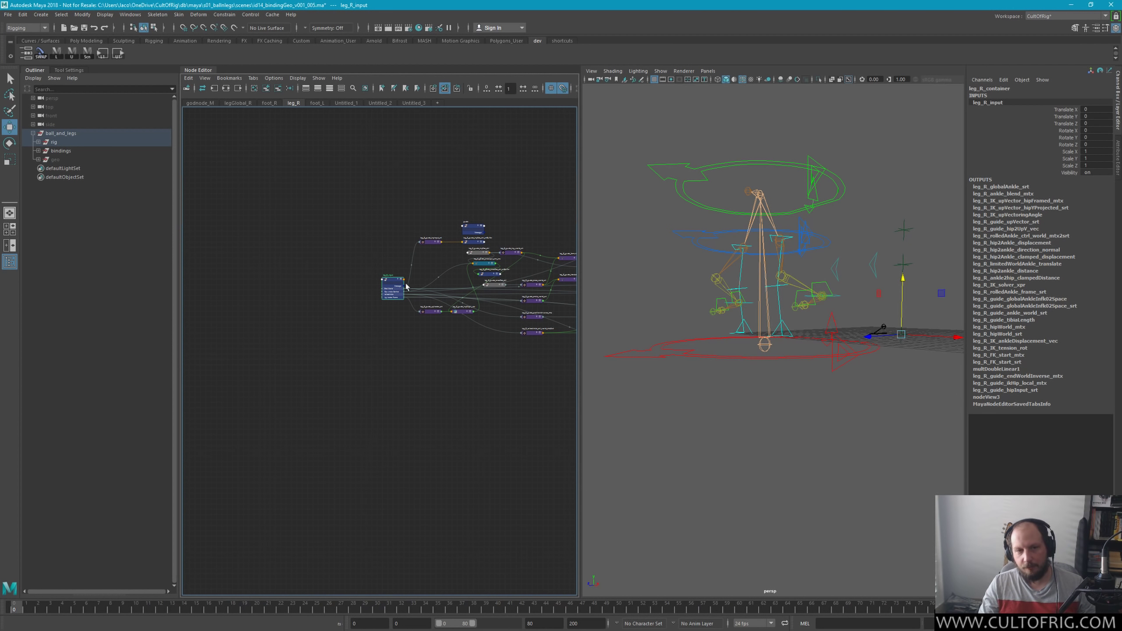
Step: Reselect leg_R_input in the Node Editor and expand the rig group to show it under leg_R_cmpnt
scroll(403, 400, "down", 2)
scroll(423, 396, "down", 2)
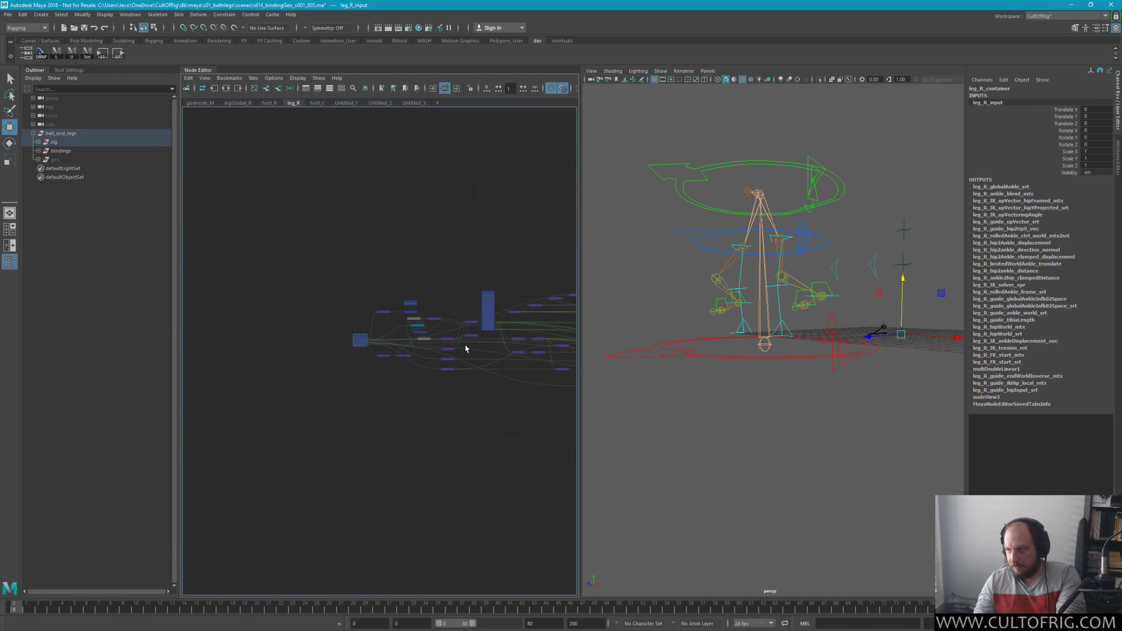
left_click(355, 398)
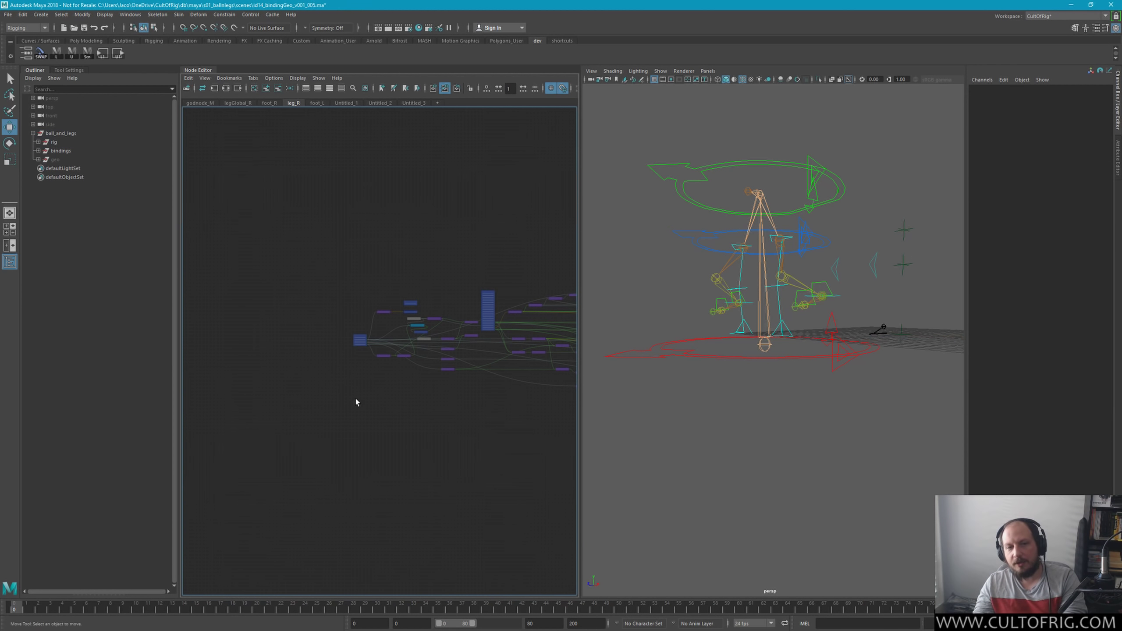
left_click(359, 339)
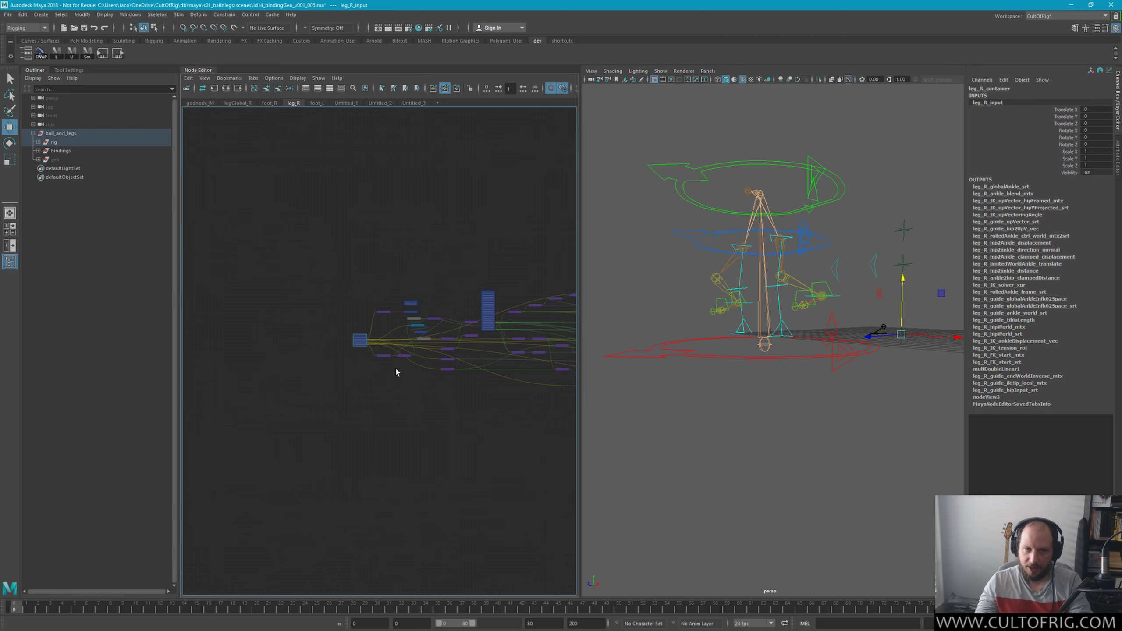
left_click(408, 416)
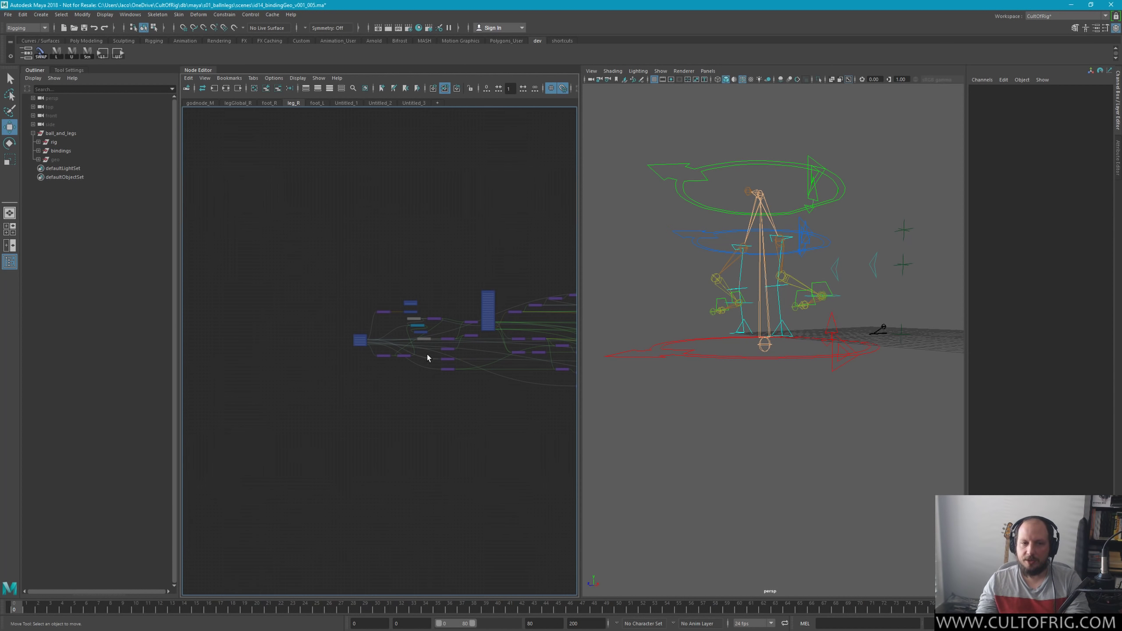
left_click(359, 339)
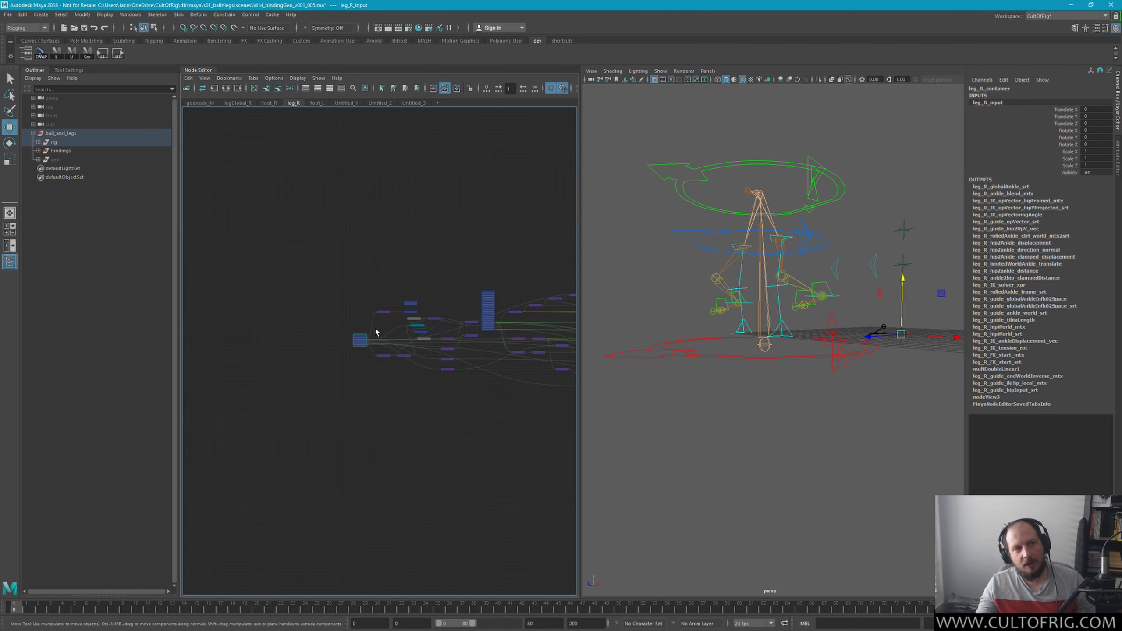
left_click(39, 142)
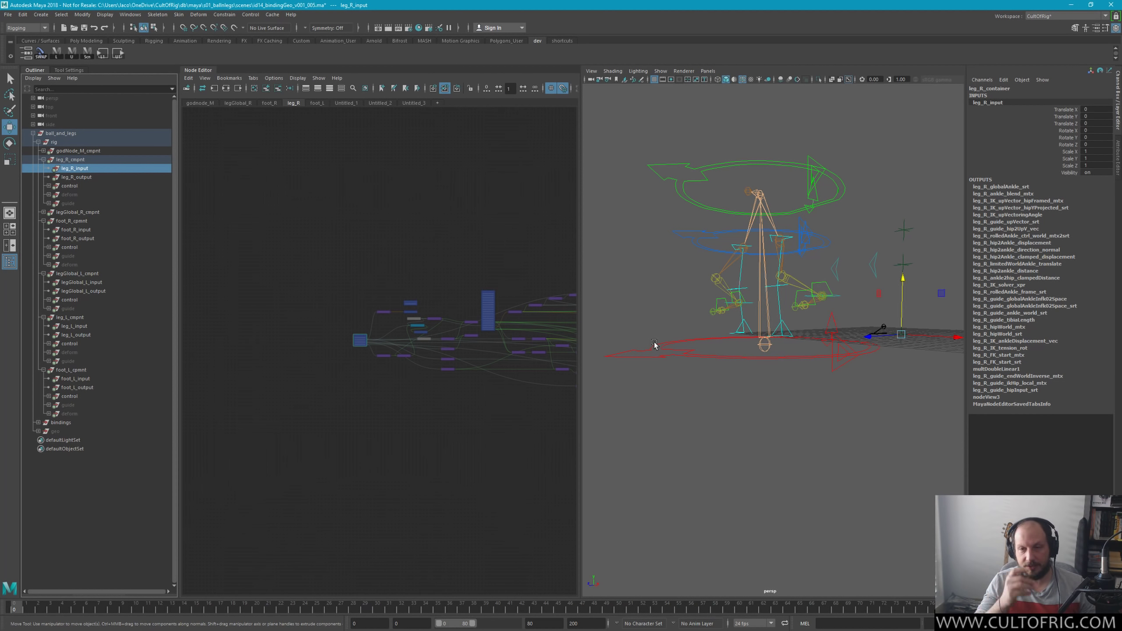
Step: Switch to Mischief, pan the canvas and mark a dot labelled Hip
key("alt+Tab")
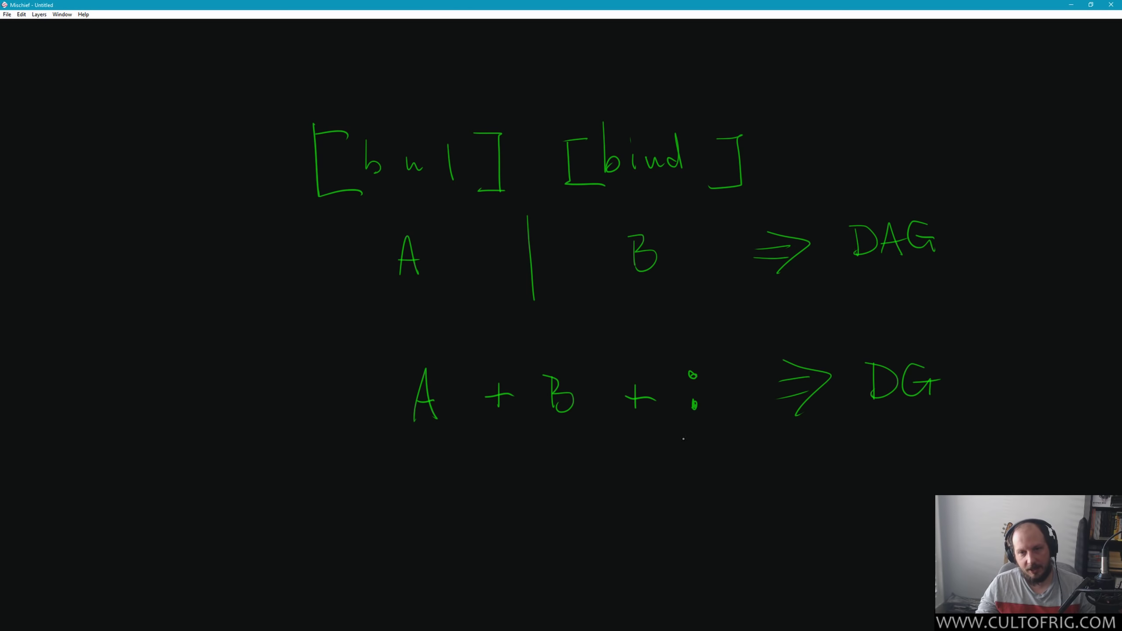
mouse_move(444, 457)
middle_mouse_down()
mouse_move(517, 414)
mouse_move(775, 340)
mouse_move(694, 321)
middle_mouse_up()
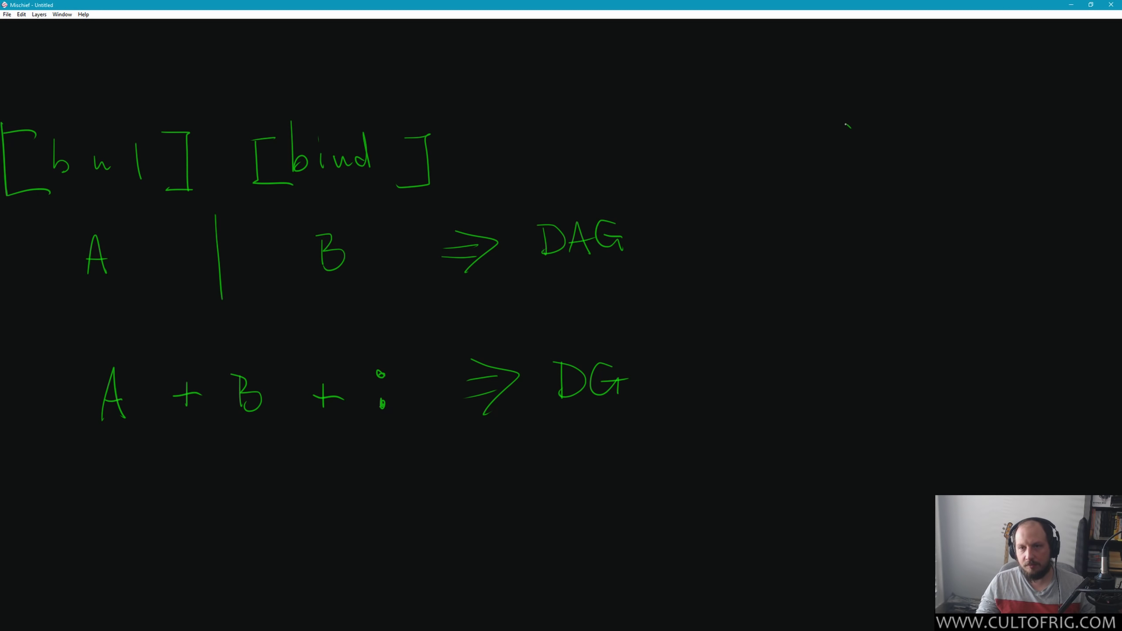
left_click_drag(850, 127, 848, 124)
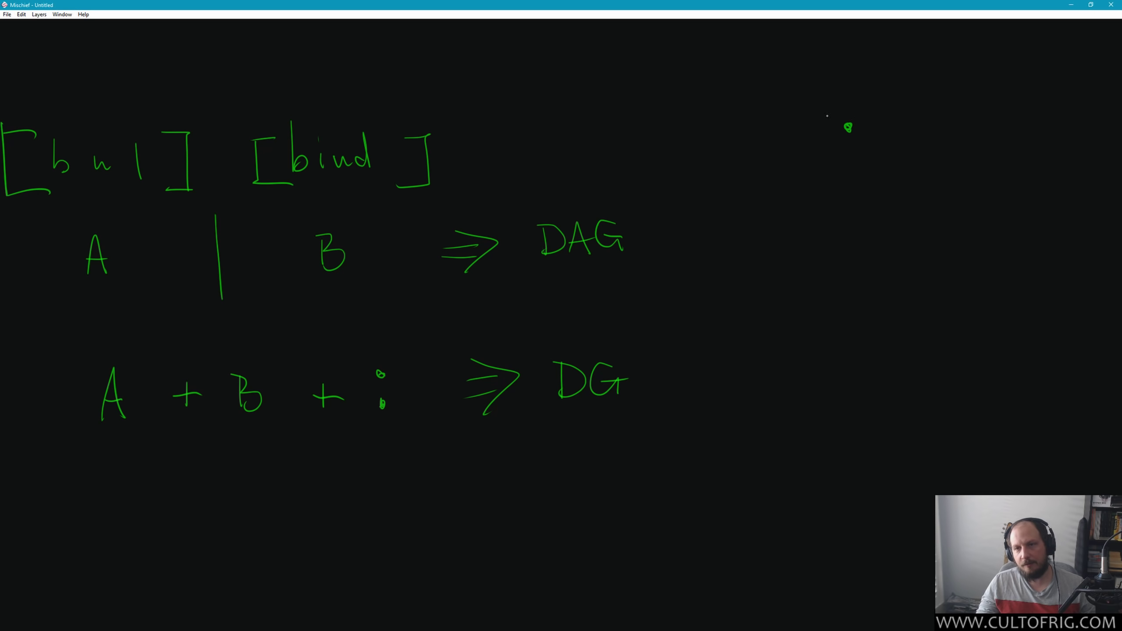
mouse_move(847, 87)
left_mouse_down()
mouse_move(846, 105)
mouse_move(861, 95)
left_mouse_up()
mouse_move(861, 82)
left_mouse_down()
mouse_move(861, 104)
mouse_move(880, 108)
mouse_move(875, 243)
left_mouse_up()
key("ctrl+z")
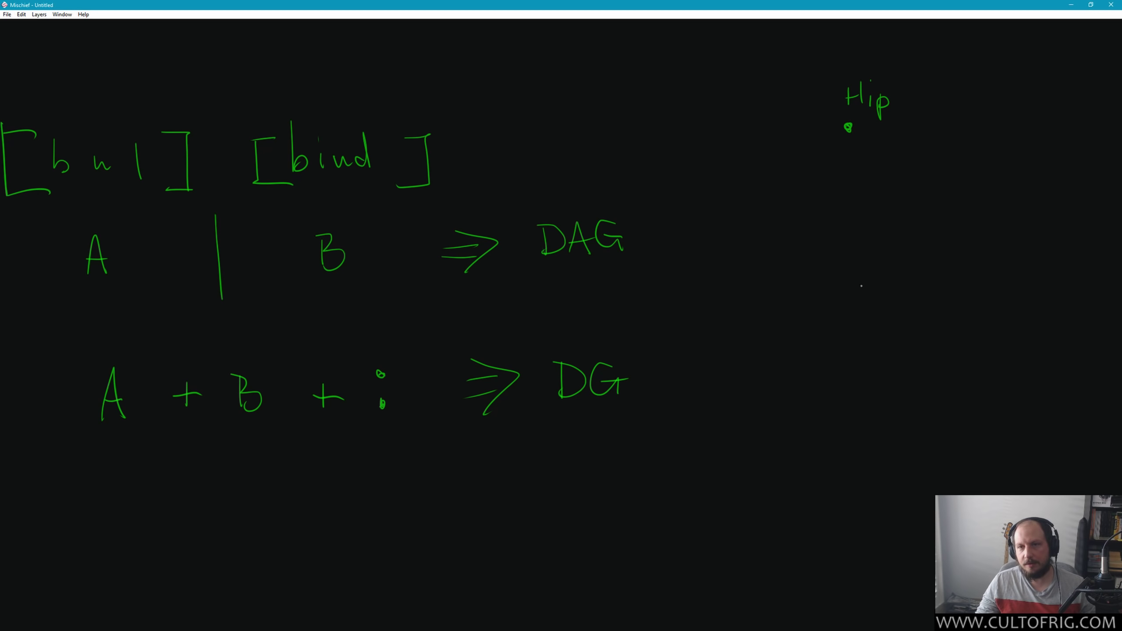
Step: Mark a lower dot labelled Ankle, undoing the trial foot label and Hip-to-Ankle line
mouse_move(872, 397)
left_mouse_down()
mouse_move(901, 418)
mouse_move(931, 391)
left_mouse_up()
mouse_move(942, 365)
left_mouse_down()
mouse_move(943, 405)
mouse_move(956, 375)
left_mouse_up()
middle_click_drag(882, 464, 789, 360)
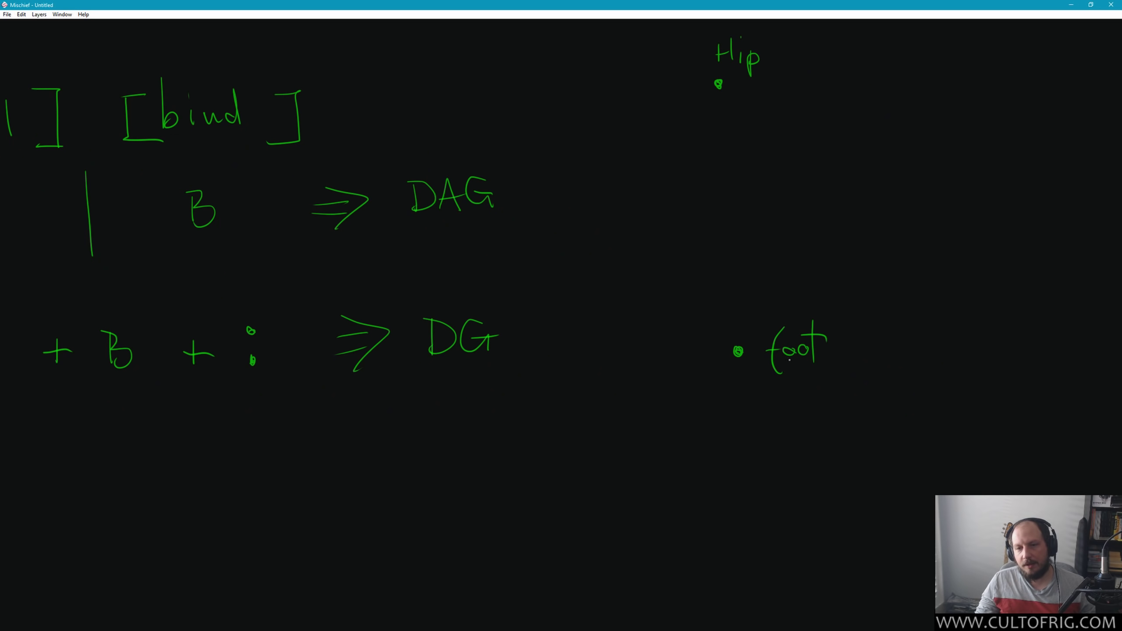
key("ctrl+z")
key("ctrl+z")
key("ctrl+z")
key("ctrl+z")
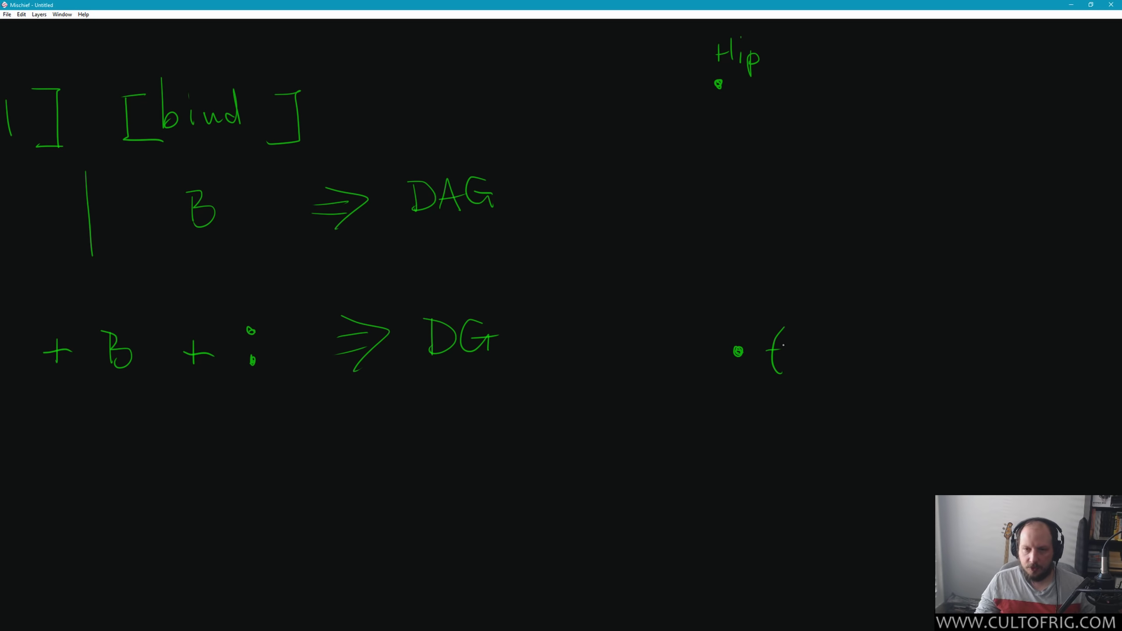
key("ctrl+z")
mouse_move(771, 359)
left_mouse_down()
mouse_move(794, 344)
mouse_move(816, 358)
left_mouse_up()
mouse_move(823, 331)
left_mouse_down()
mouse_move(819, 358)
mouse_move(838, 357)
left_mouse_up()
left_click_drag(851, 353, 870, 354)
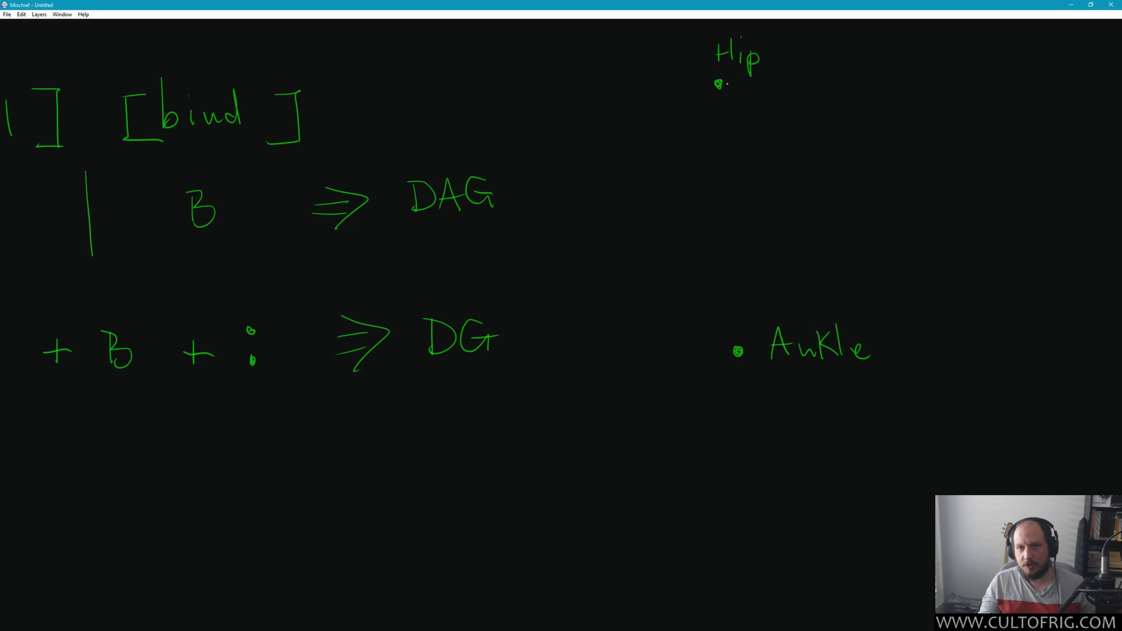
mouse_move(720, 83)
left_mouse_down()
mouse_move(774, 214)
mouse_move(743, 348)
left_mouse_up()
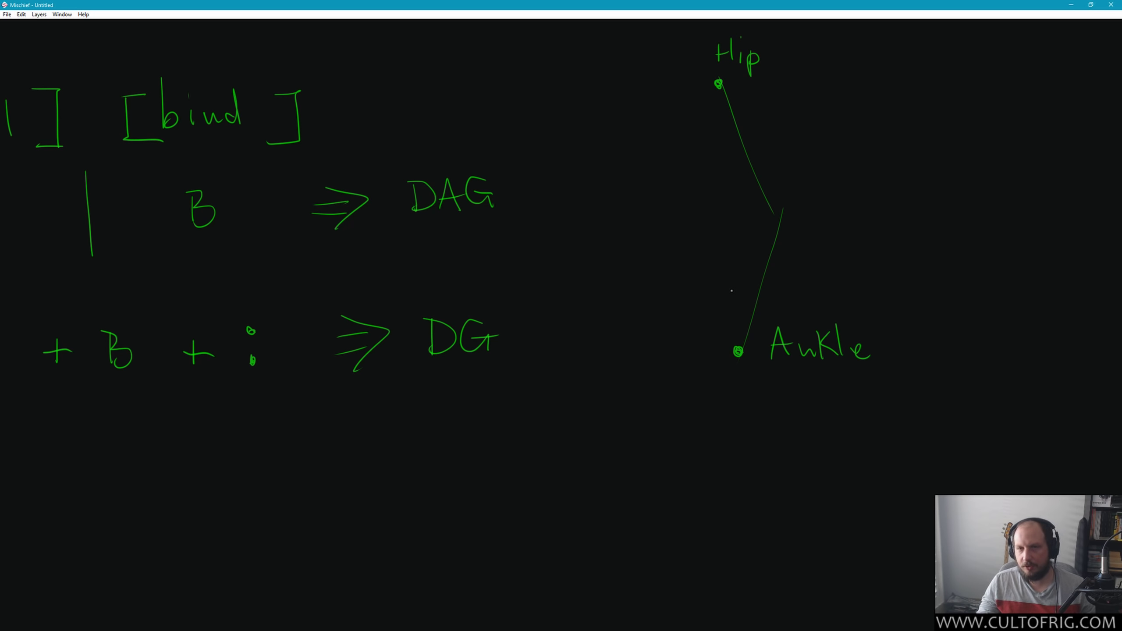
key("ctrl+z")
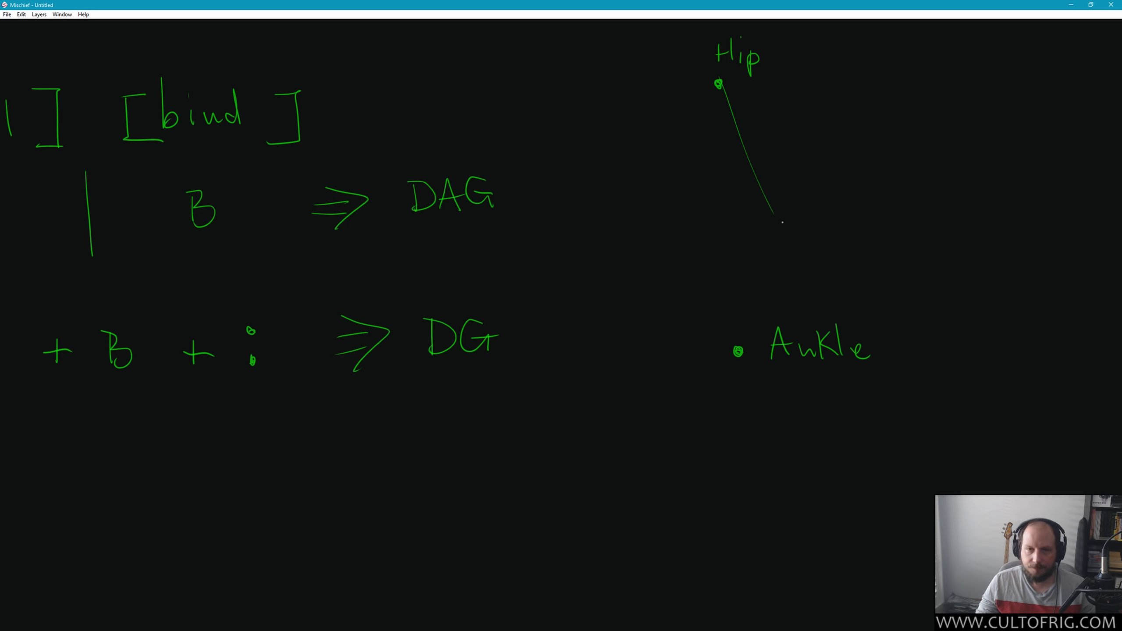
key("ctrl+z")
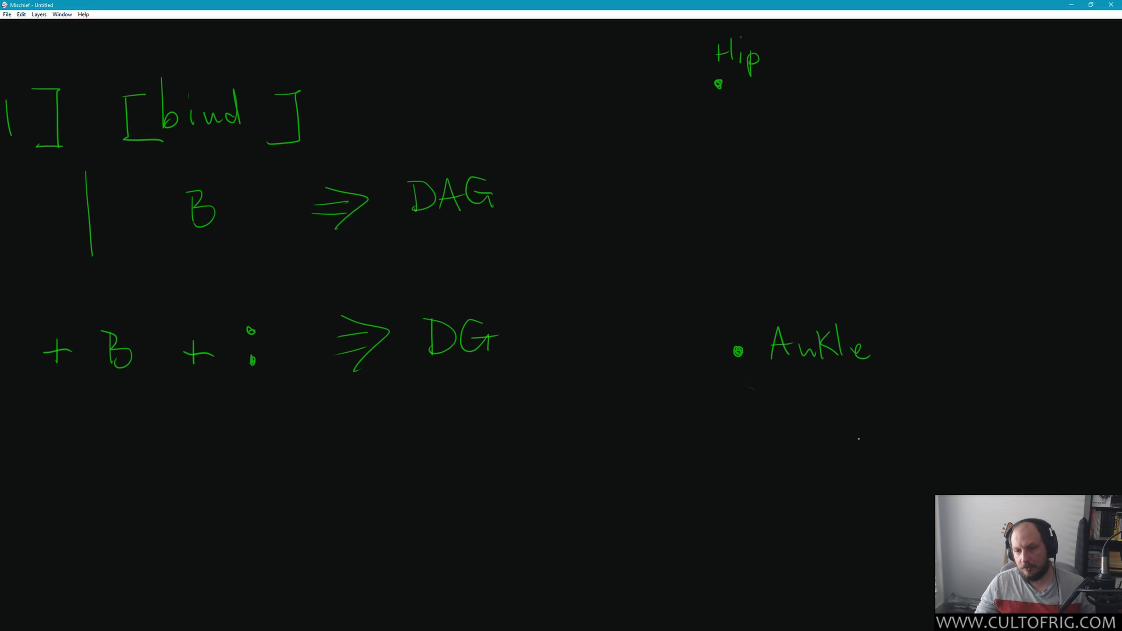
Step: Draw a curved arrow up toward Ankle over a ground line marked with a point
mouse_move(864, 440)
left_mouse_down()
mouse_move(751, 410)
mouse_move(769, 404)
left_mouse_up()
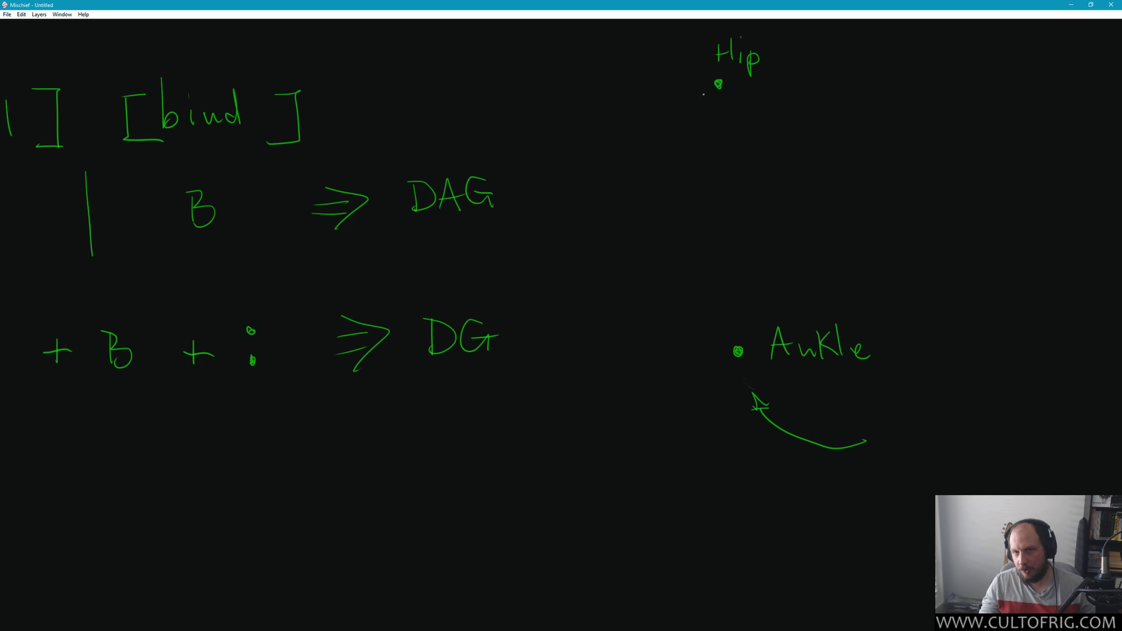
mouse_move(708, 467)
left_mouse_down()
mouse_move(936, 476)
mouse_move(936, 490)
mouse_move(977, 471)
left_mouse_up()
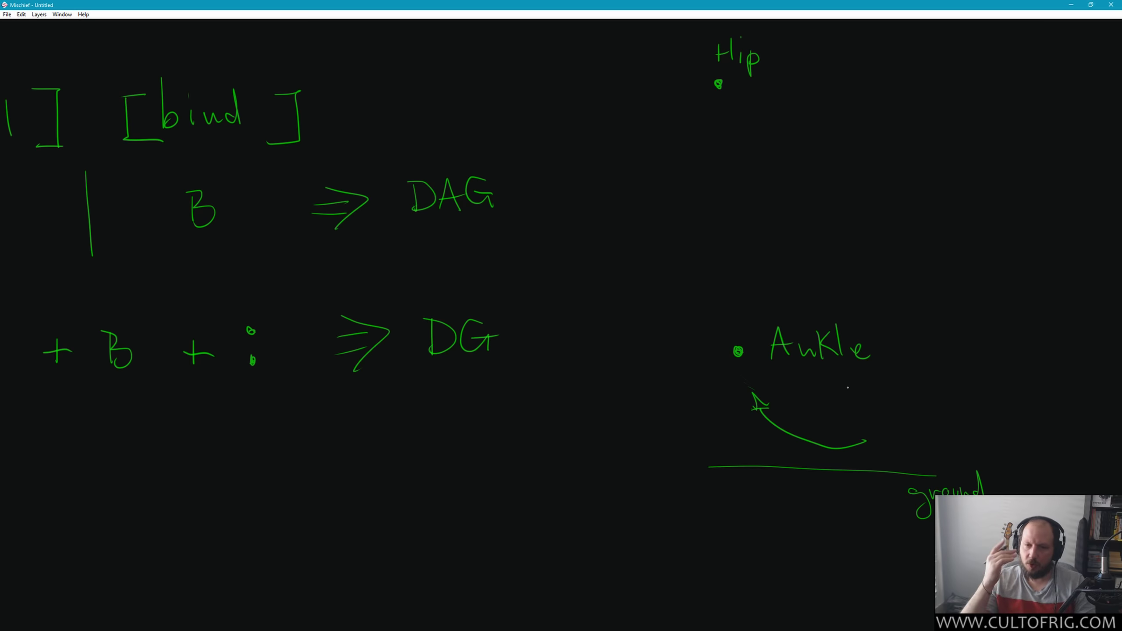
left_click_drag(896, 462, 898, 460)
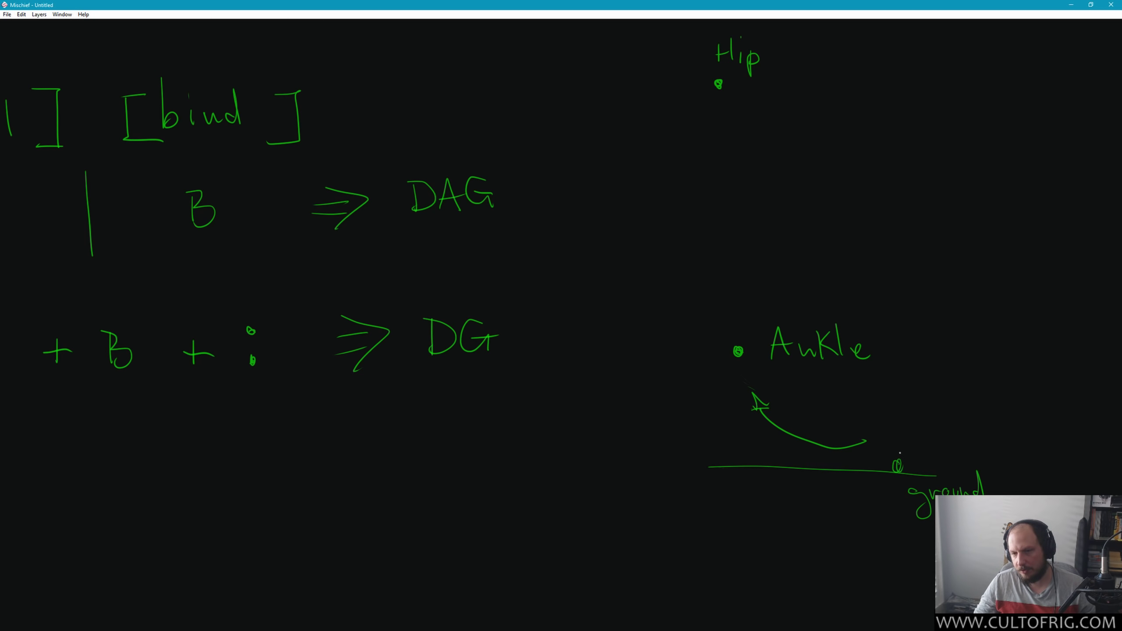
Step: Pan to free space and write 'ground' at the top right
middle_click_drag(877, 401, 712, 246)
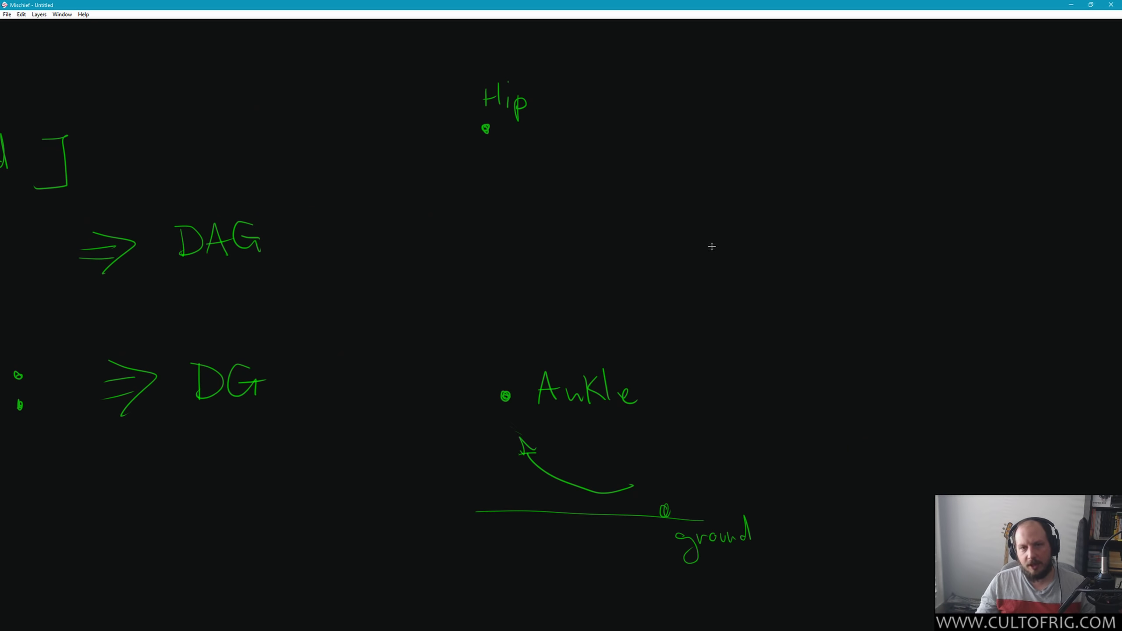
mouse_move(748, 111)
left_mouse_down()
mouse_move(750, 152)
mouse_move(756, 128)
left_mouse_up()
left_click_drag(761, 117, 781, 116)
left_click_drag(787, 114, 849, 136)
Step: Finish 'ground' and write an arrow to 'foot' after it
middle_click_drag(849, 136, 808, 129)
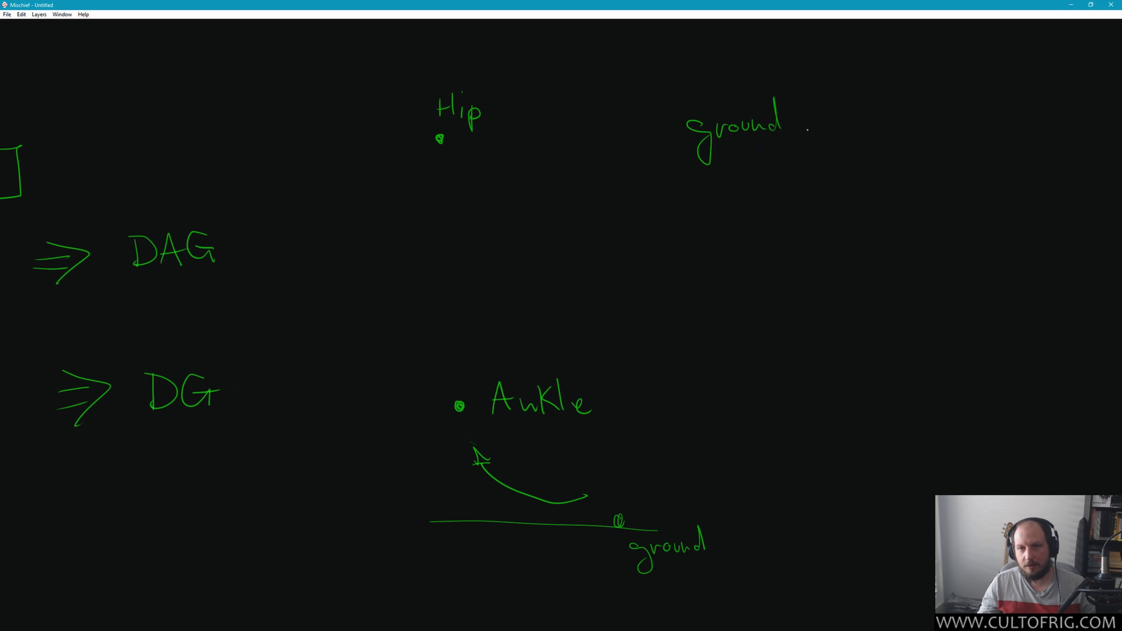
left_click_drag(831, 117, 833, 134)
left_click_drag(893, 87, 886, 145)
left_click_drag(869, 128, 923, 126)
left_click_drag(917, 107, 940, 104)
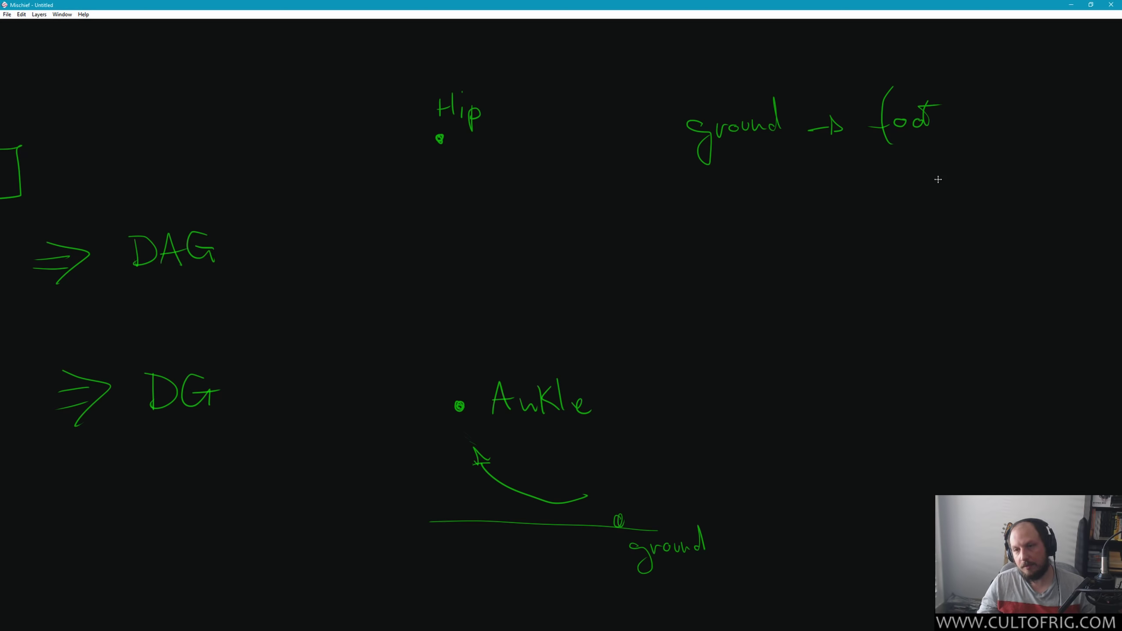
Step: Write 'tip' after foot and draw a looping arrow down toward ankle
middle_click_drag(938, 179, 846, 190)
mouse_move(887, 100)
left_mouse_down()
mouse_move(888, 138)
mouse_move(896, 118)
left_mouse_up()
left_click_drag(904, 124, 918, 140)
left_click_drag(925, 116, 918, 170)
left_click_drag(920, 123, 921, 136)
middle_click_drag(826, 169, 773, 163)
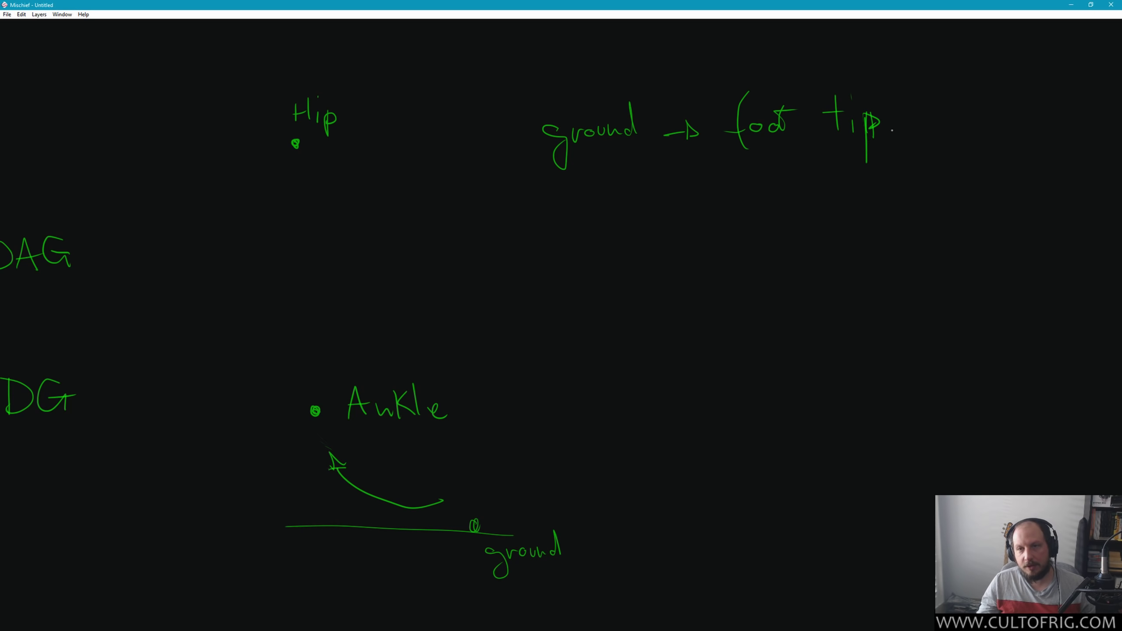
mouse_move(893, 114)
left_mouse_down()
mouse_move(713, 197)
mouse_move(757, 213)
mouse_move(809, 210)
left_mouse_up()
Step: Write 'ankle' and then 'IK(leg' to end the top chain
mouse_move(811, 186)
left_mouse_down()
mouse_move(813, 213)
mouse_move(839, 207)
mouse_move(675, 263)
mouse_move(744, 312)
mouse_move(761, 283)
mouse_move(769, 312)
left_mouse_up()
left_click_drag(788, 280, 787, 307)
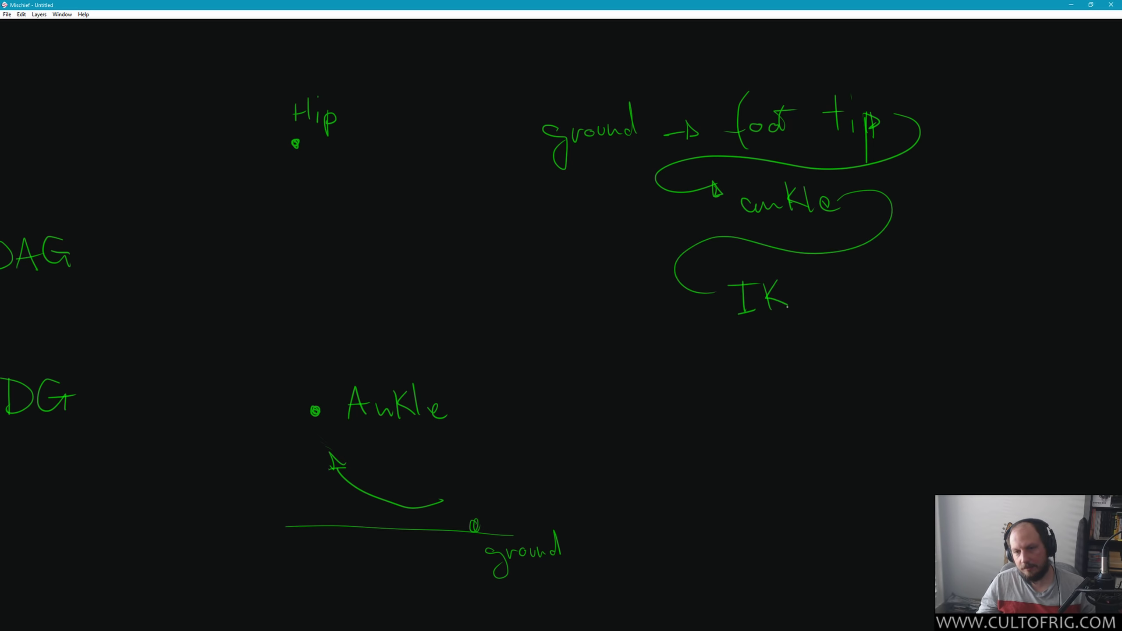
mouse_move(811, 261)
left_mouse_down()
mouse_move(822, 324)
mouse_move(831, 305)
left_mouse_up()
mouse_move(841, 292)
left_mouse_down()
mouse_move(852, 288)
mouse_move(869, 322)
left_mouse_up()
middle_click_drag(715, 347, 757, 295)
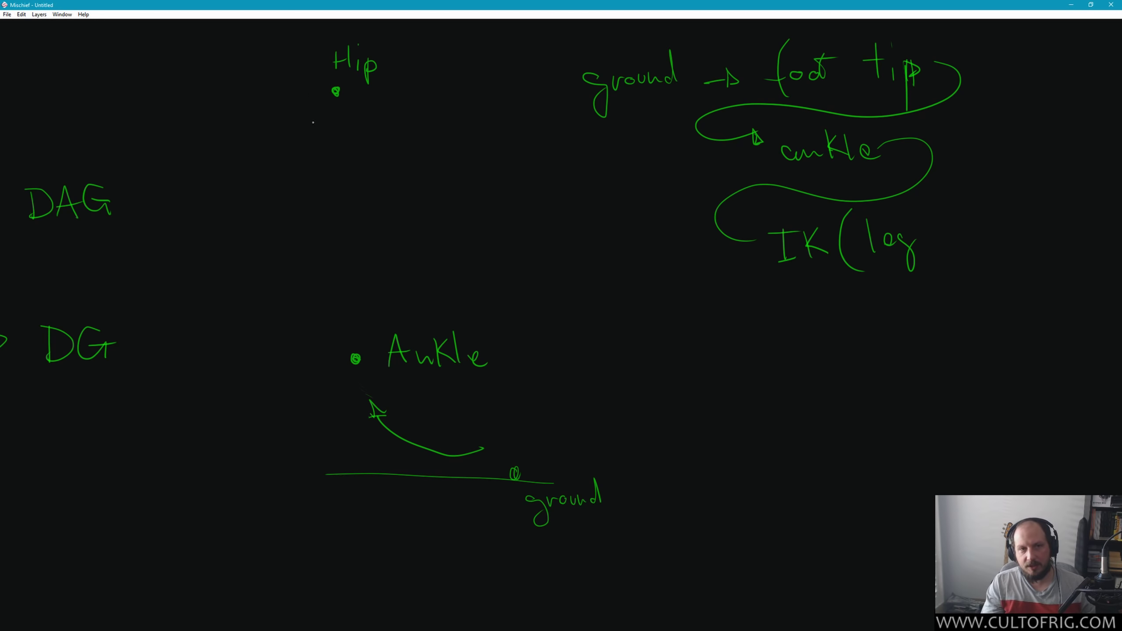
Step: Pan out to see the sketch, box the Hip/Ankle/ground drawing, then undo the rectangle
mouse_move(472, 329)
middle_mouse_down()
mouse_move(439, 342)
mouse_move(362, 298)
mouse_move(433, 386)
middle_mouse_up()
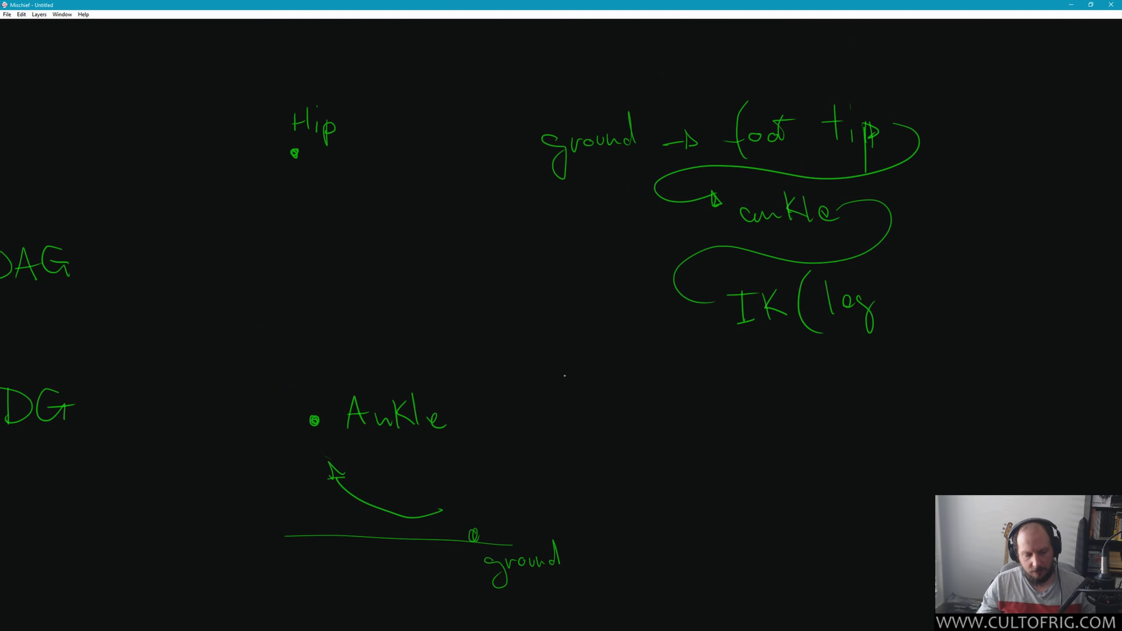
scroll(474, 285, "down", 3)
scroll(388, 262, "up", 2)
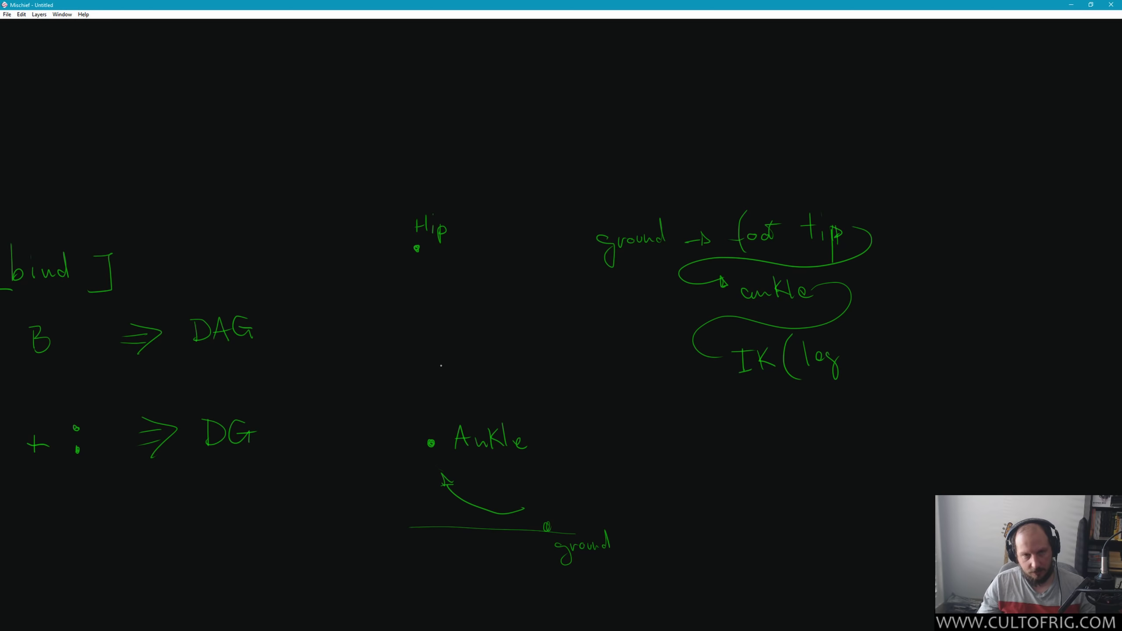
mouse_move(392, 188)
left_mouse_down()
mouse_move(399, 544)
mouse_move(609, 198)
mouse_move(668, 561)
mouse_move(355, 597)
left_mouse_up()
key("ctrl+z")
key("ctrl+z")
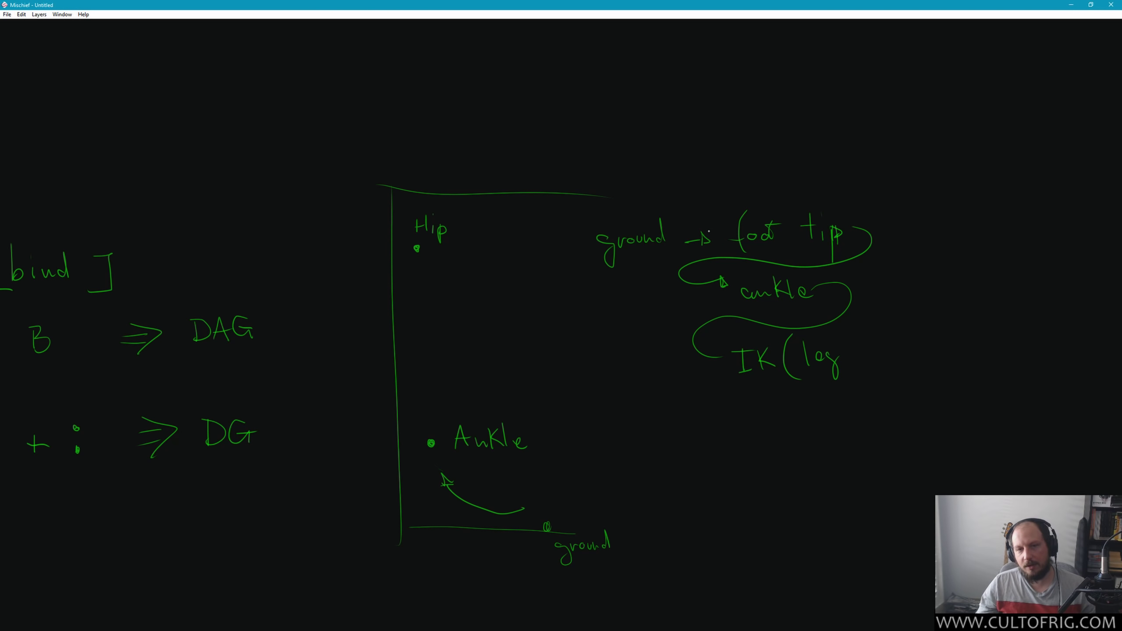
key("ctrl+z")
key("ctrl+z")
Step: Below the IK(leg) notes, write 'Hip → femur' with a looping arrow down to 'tibia'
middle_click_drag(724, 300, 765, 226)
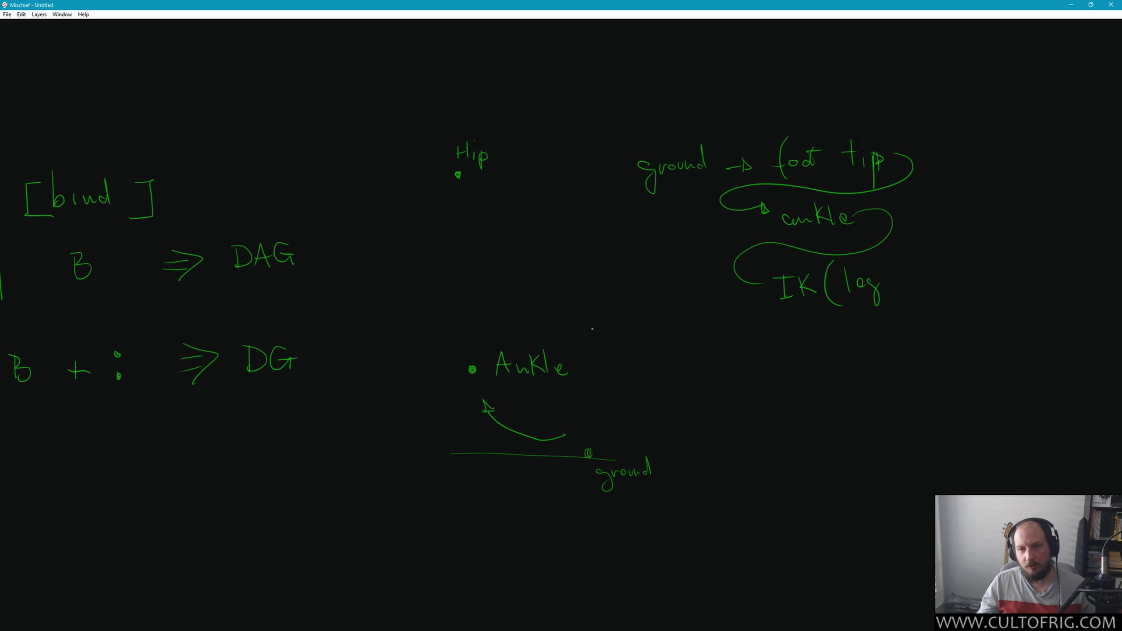
left_click_drag(763, 362, 765, 391)
left_click_drag(764, 378, 780, 377)
mouse_move(779, 363)
left_mouse_down()
mouse_move(783, 390)
mouse_move(876, 380)
mouse_move(884, 402)
left_mouse_up()
left_click_drag(893, 373, 903, 383)
left_click_drag(904, 384, 962, 368)
middle_click_drag(967, 388, 865, 389)
mouse_move(867, 375)
left_mouse_down()
mouse_move(707, 415)
mouse_move(768, 456)
mouse_move(774, 435)
left_mouse_up()
mouse_move(782, 445)
left_mouse_down()
mouse_move(782, 460)
mouse_move(842, 457)
mouse_move(760, 482)
mouse_move(742, 511)
mouse_move(762, 526)
mouse_move(841, 527)
left_mouse_up()
Step: Fix the miswritten tibia letter and extend the chain with '→ ankle → foot'
key("ctrl+z")
mouse_move(854, 504)
left_mouse_down()
mouse_move(857, 521)
mouse_move(885, 522)
left_mouse_up()
middle_click_drag(916, 498, 826, 477)
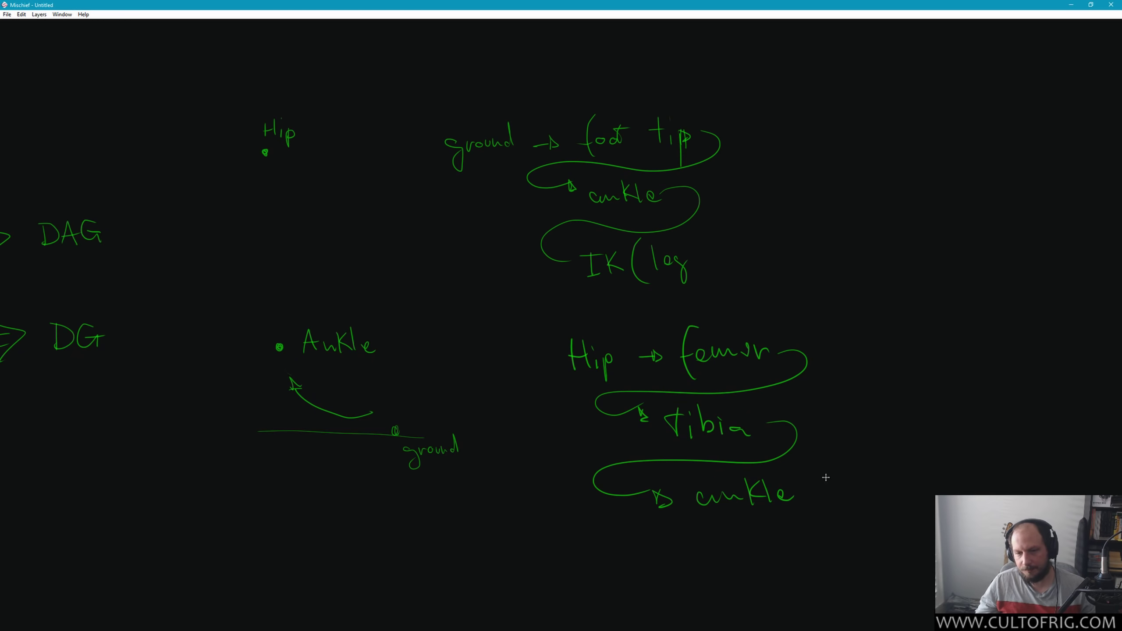
left_click_drag(820, 494, 837, 492)
left_click_drag(836, 485, 842, 501)
left_click_drag(897, 460, 886, 513)
left_click_drag(880, 496, 903, 492)
left_click_drag(926, 485, 930, 496)
left_click_drag(917, 474, 945, 469)
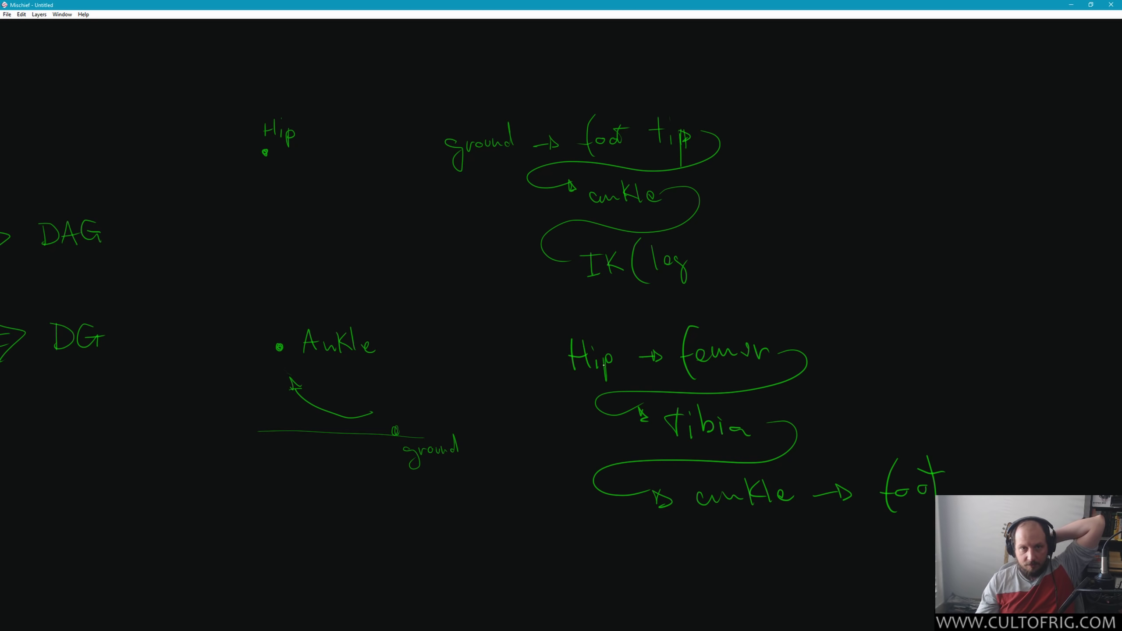
Step: Close the IK(leg) parenthesis; circle both 'foot' words, then undo the circles
left_click_drag(687, 236, 706, 280)
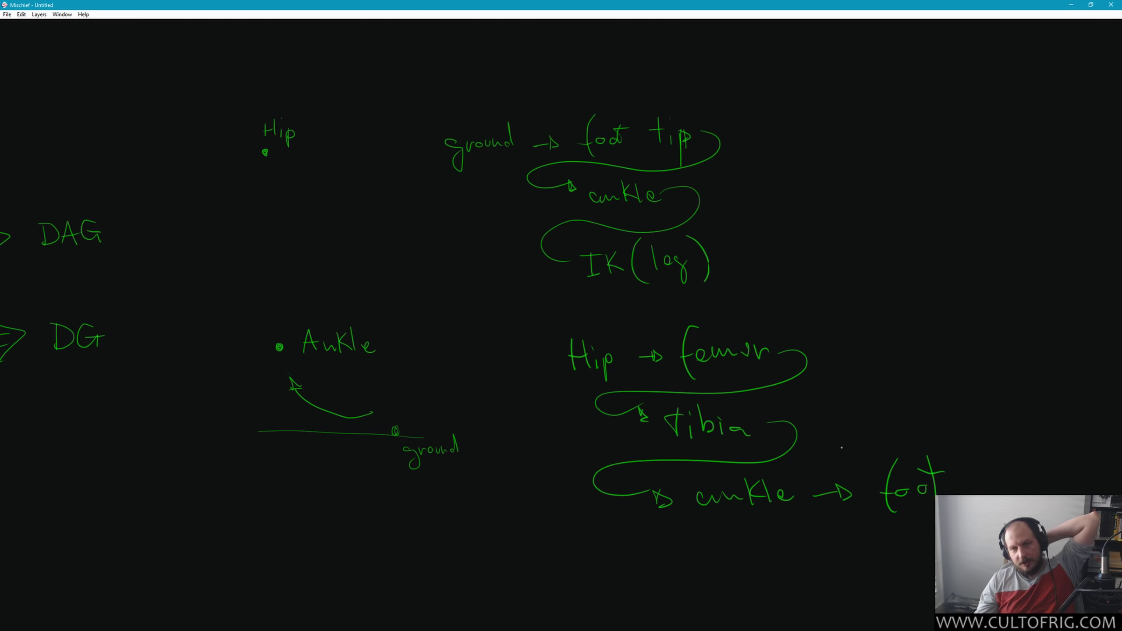
left_click_drag(598, 94, 590, 113)
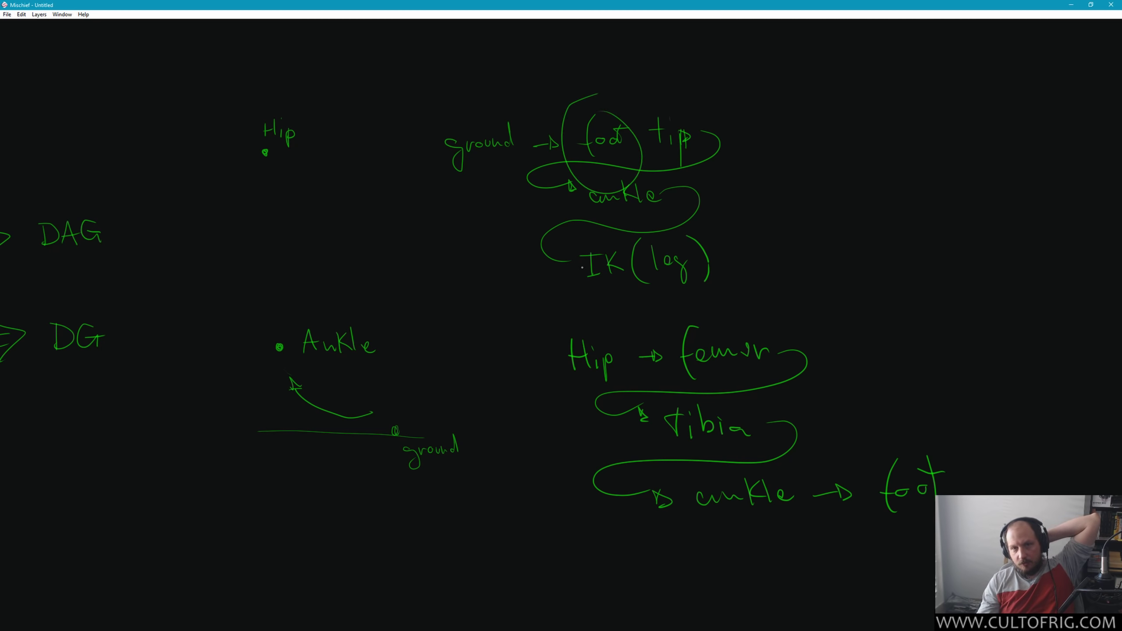
left_click_drag(984, 440, 916, 447)
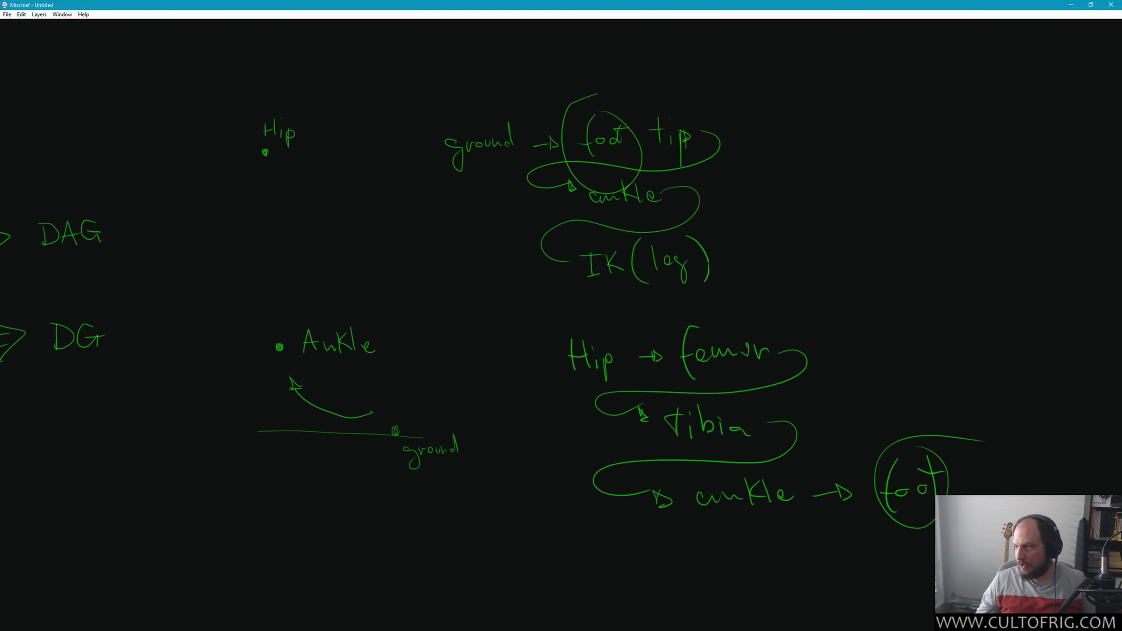
key("ctrl+z")
key("ctrl+z")
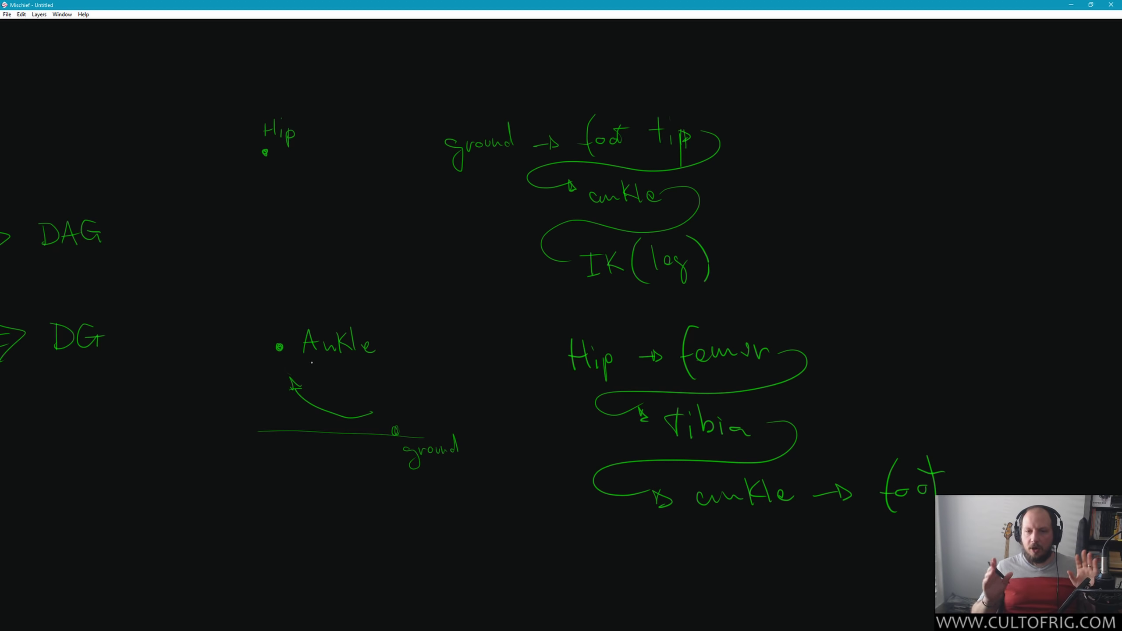
Step: Pan right and draw the first box, briefly checking Maya midway
middle_click_drag(414, 337, 251, 352)
left_click_drag(708, 134, 708, 189)
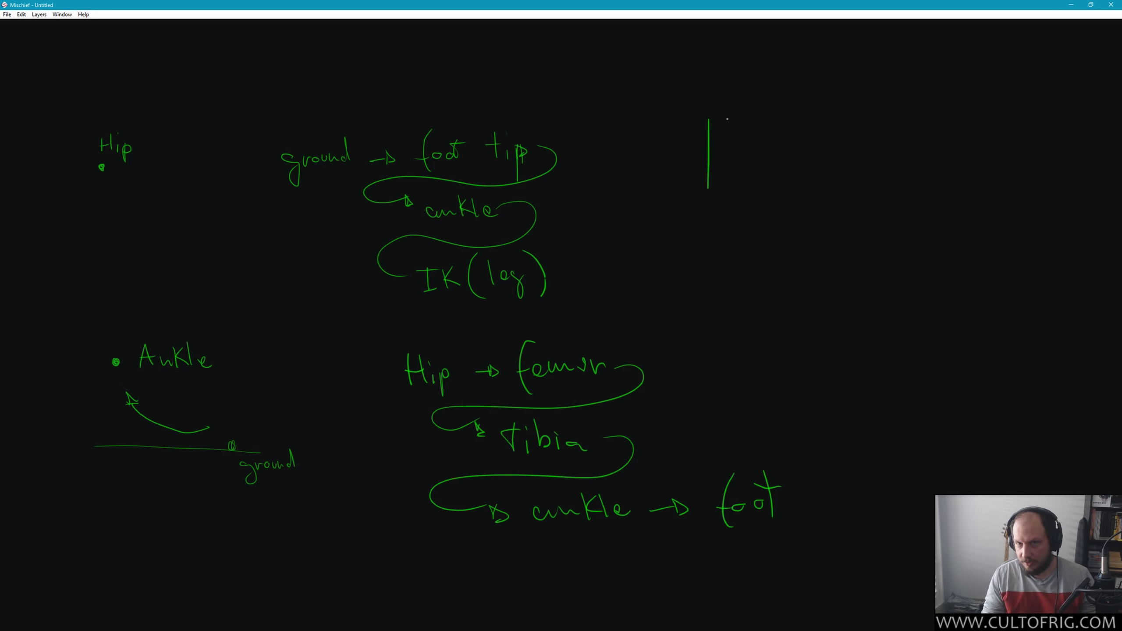
left_click_drag(705, 119, 768, 119)
key("alt+Tab")
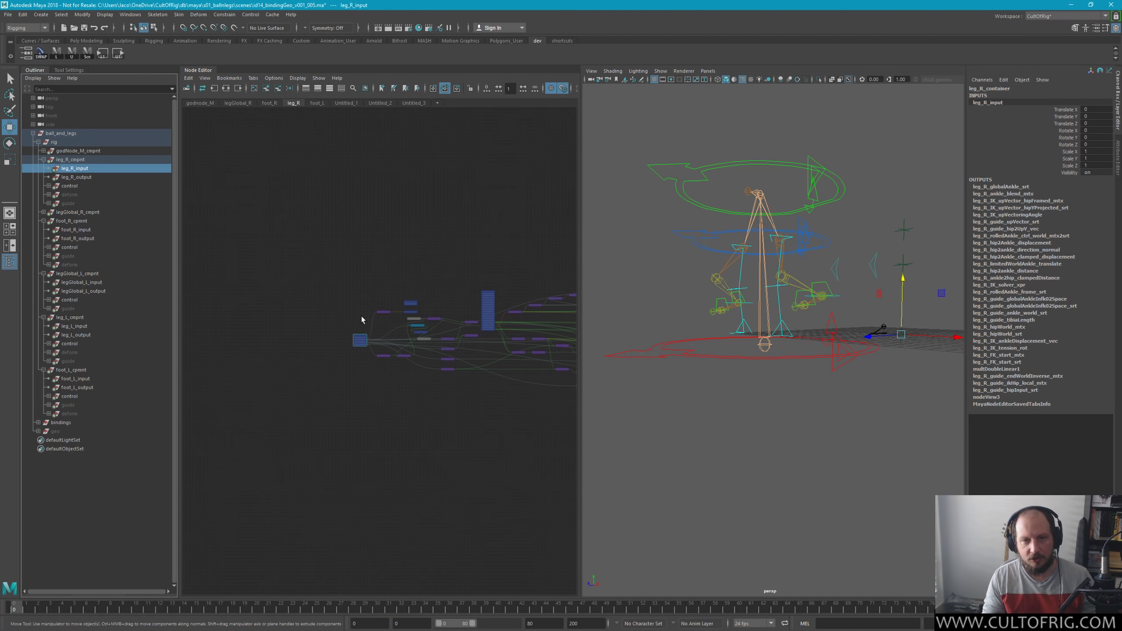
key("alt+Tab")
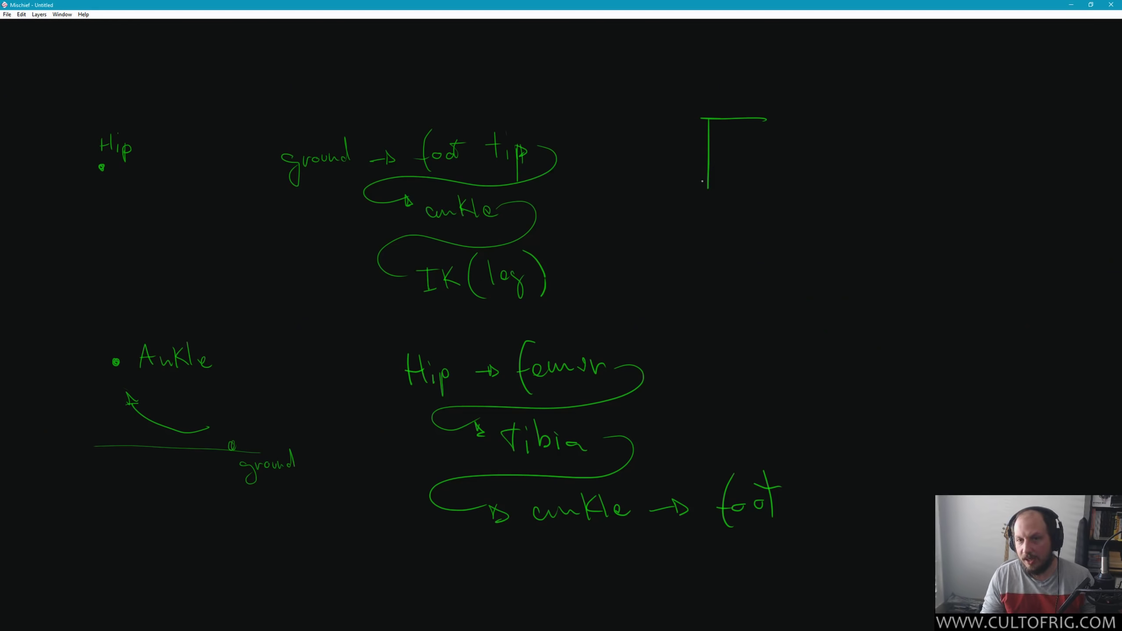
left_click_drag(706, 188, 777, 185)
key("ctrl+z")
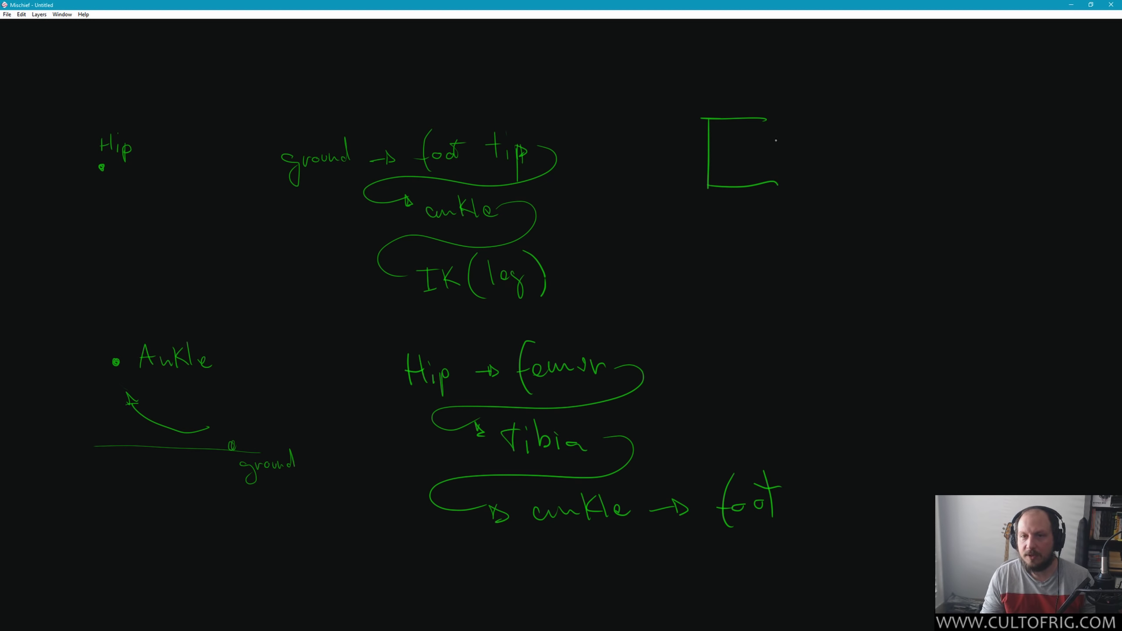
left_click_drag(774, 123, 777, 186)
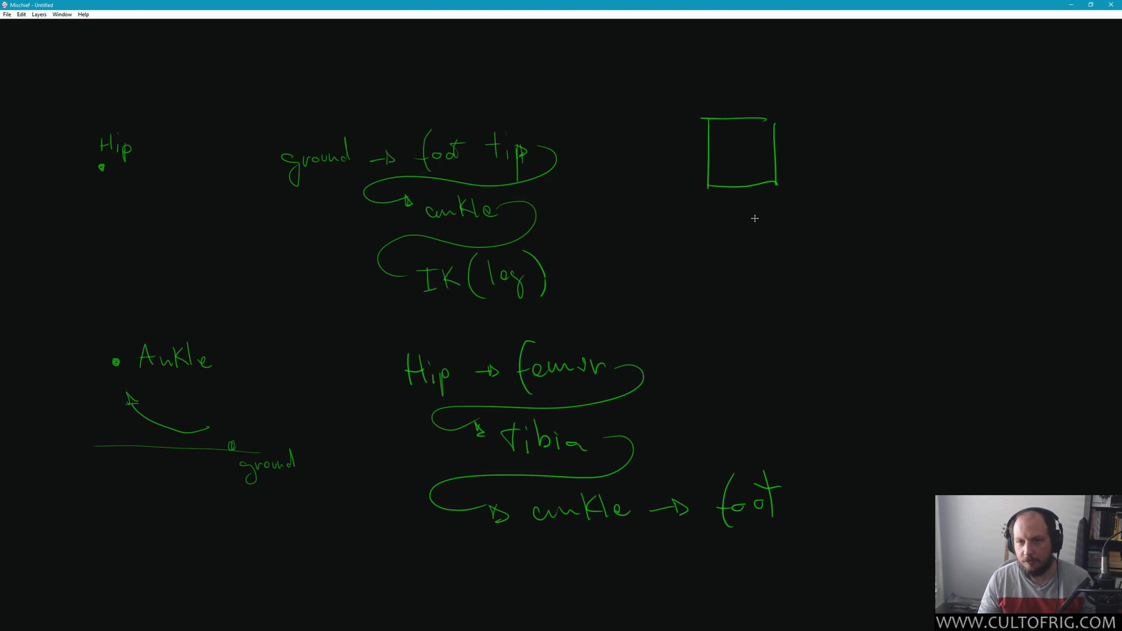
Step: Draw an arrow from the first box into a second box on its right
middle_click_drag(754, 218, 631, 255)
mouse_move(641, 192)
left_mouse_down()
mouse_move(719, 185)
mouse_move(736, 223)
left_mouse_up()
mouse_move(722, 157)
left_mouse_down()
mouse_move(804, 152)
mouse_move(809, 220)
left_mouse_up()
left_click_drag(725, 230, 789, 225)
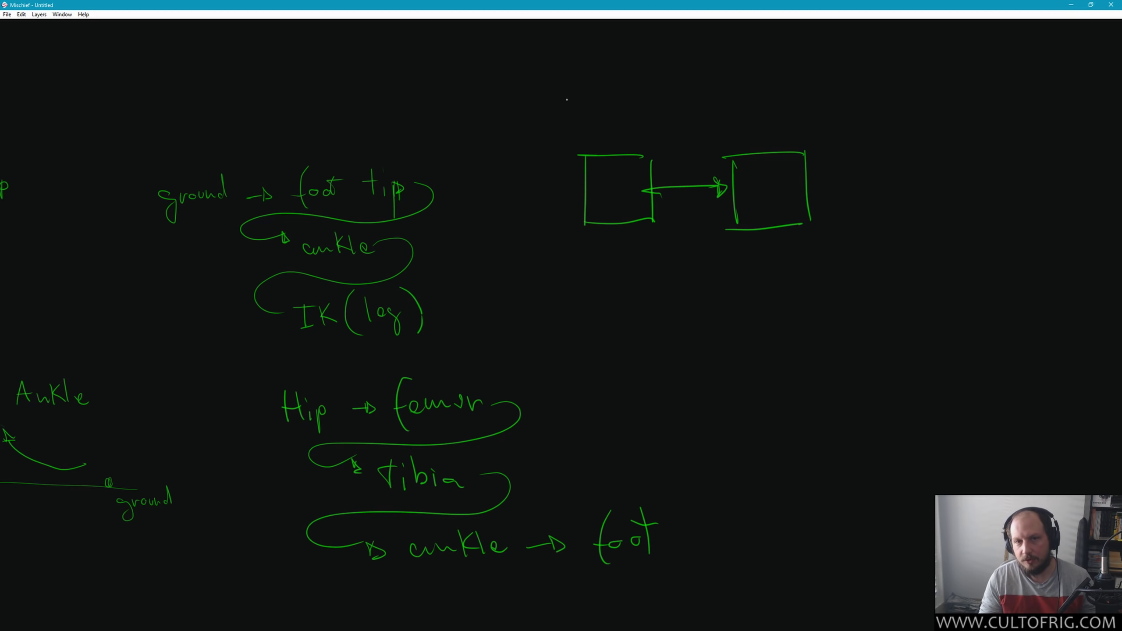
Step: Label the boxes 'Spine' and 'neck', then erase the labels
mouse_move(591, 104)
left_mouse_down()
mouse_move(574, 140)
mouse_move(658, 126)
left_mouse_up()
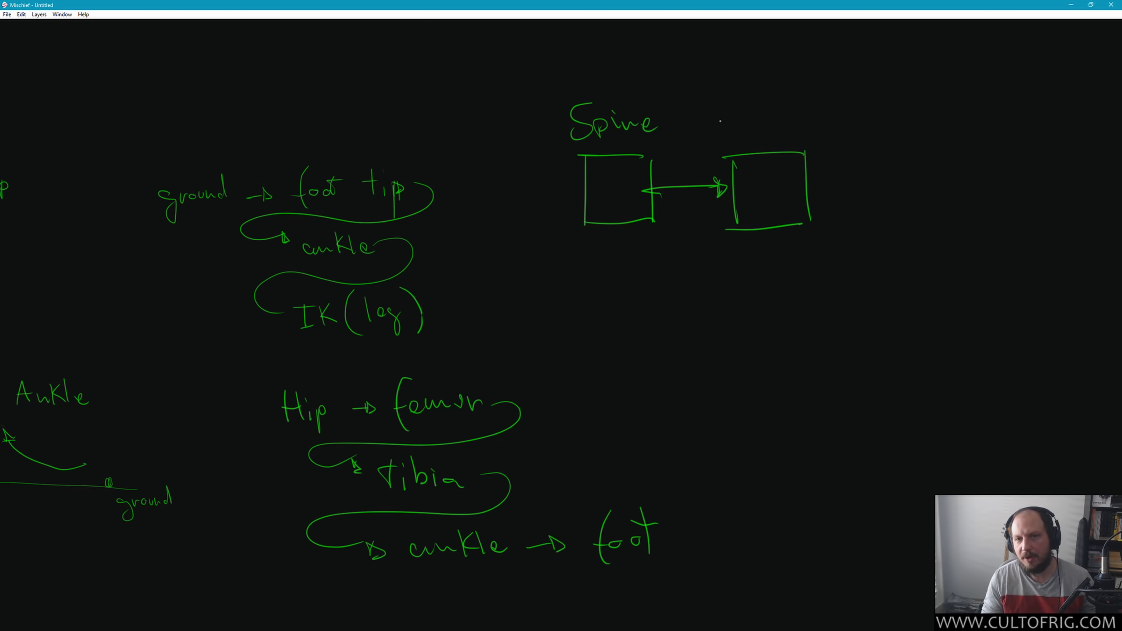
left_click_drag(750, 132, 793, 132)
left_click_drag(809, 122, 807, 133)
left_click_drag(810, 90, 812, 137)
mouse_move(825, 100)
left_mouse_down()
mouse_move(838, 140)
mouse_move(750, 119)
left_mouse_up()
left_click_drag(660, 119, 570, 119)
Step: In Maya's Node Editor, zoom and pan over the leg_R and configParameters nodes, then return to Mischief
key("alt+Tab")
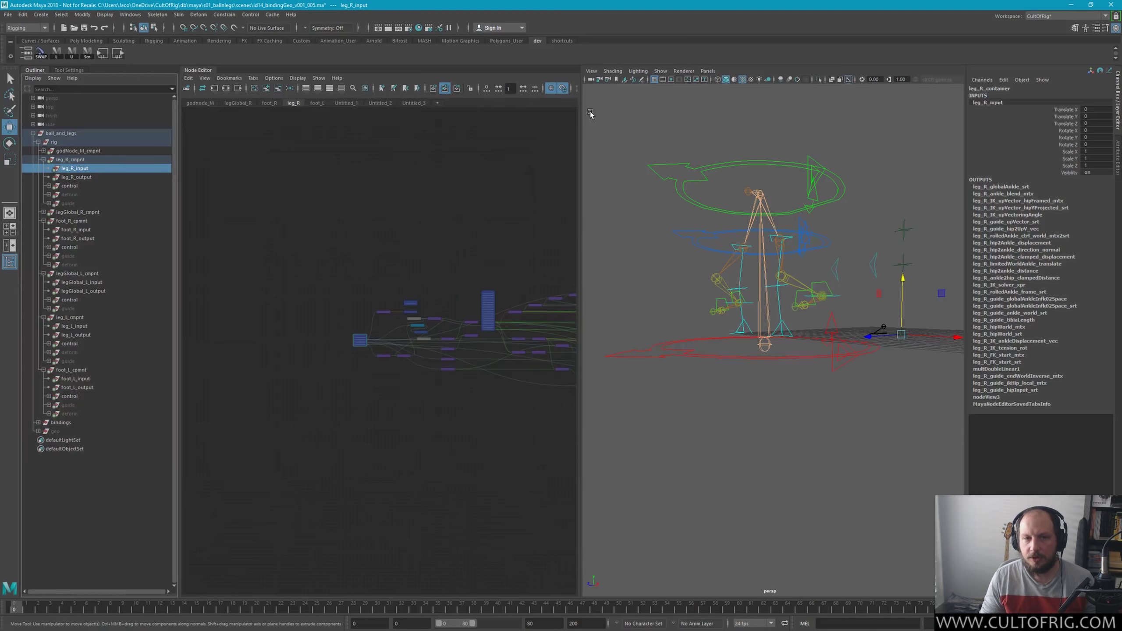
key("space")
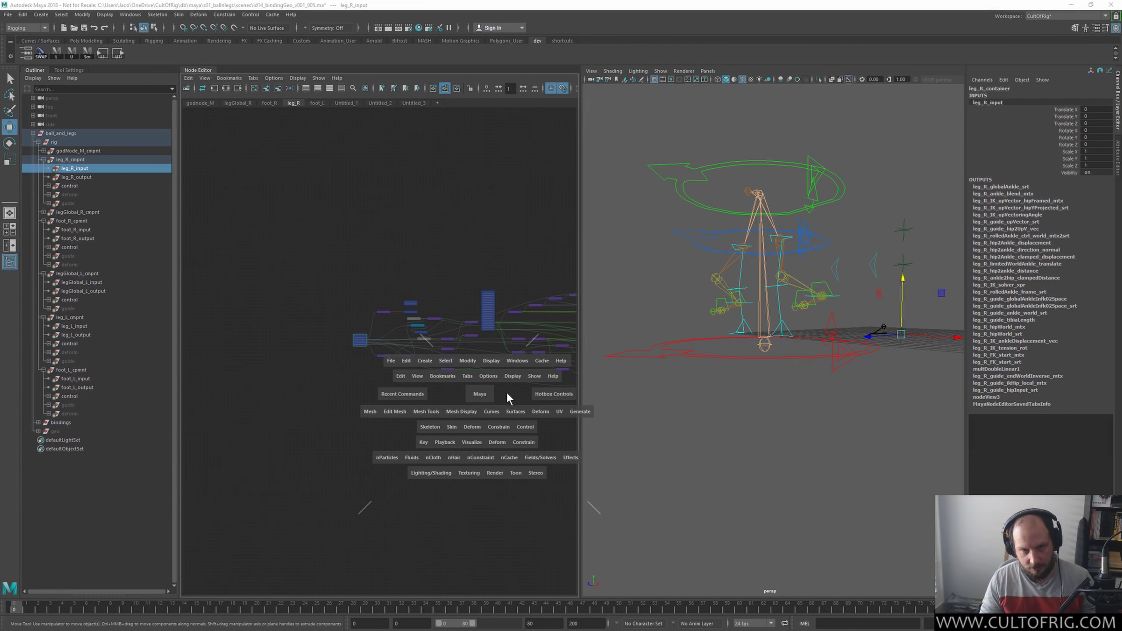
key("space")
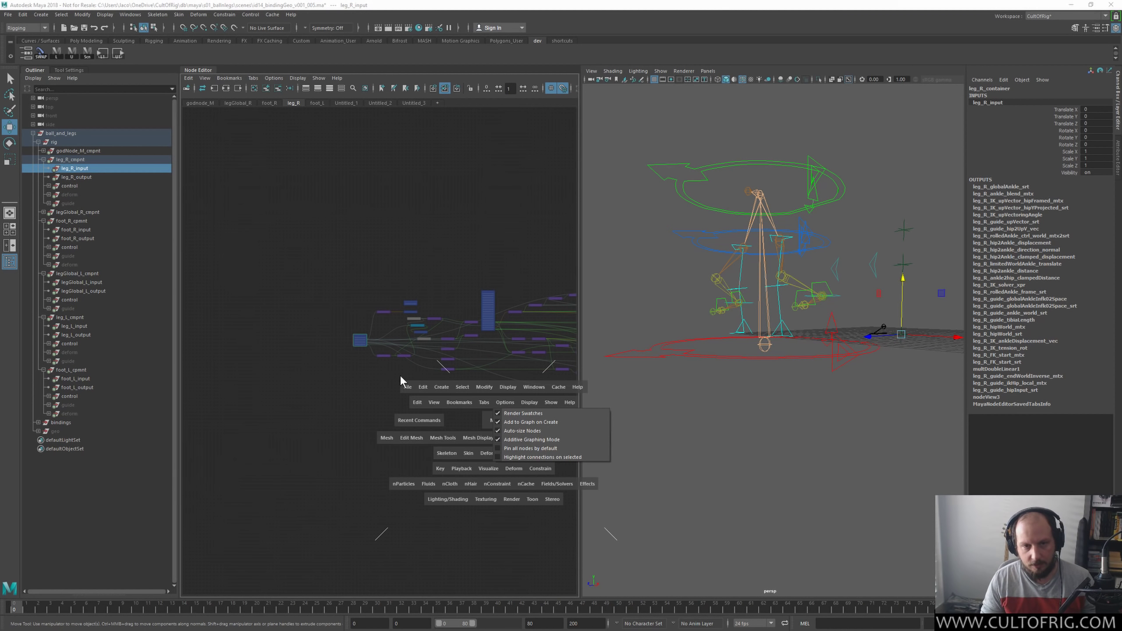
middle_click_drag(486, 303, 383, 253, "alt")
scroll(353, 287, "up", 5)
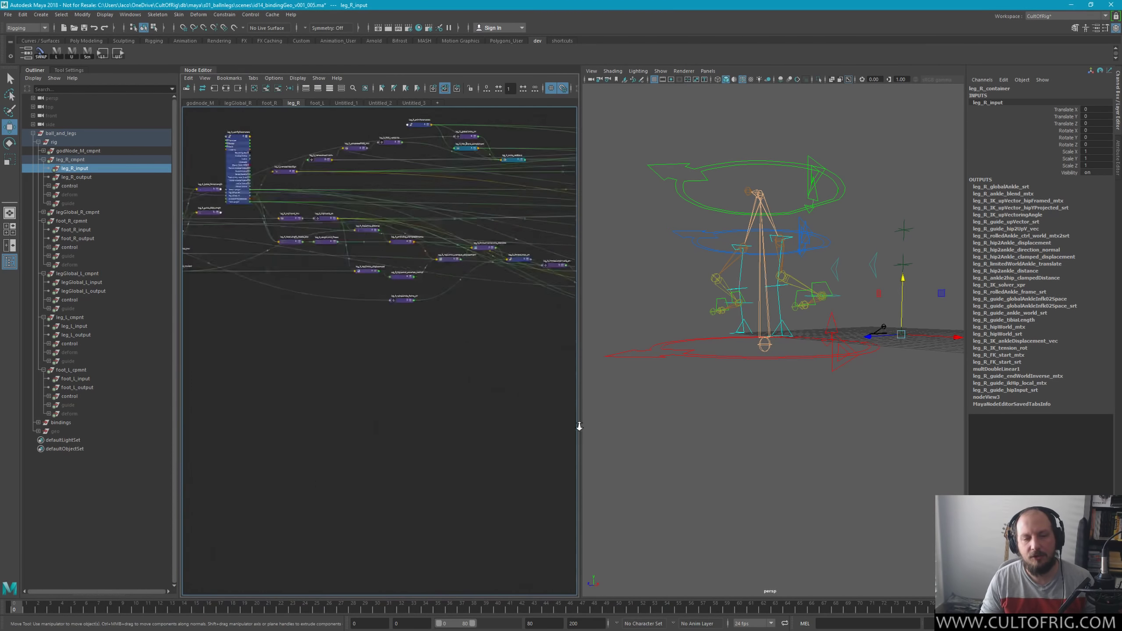
middle_click_drag(351, 313, 287, 210, "alt")
scroll(405, 326, "down", 2)
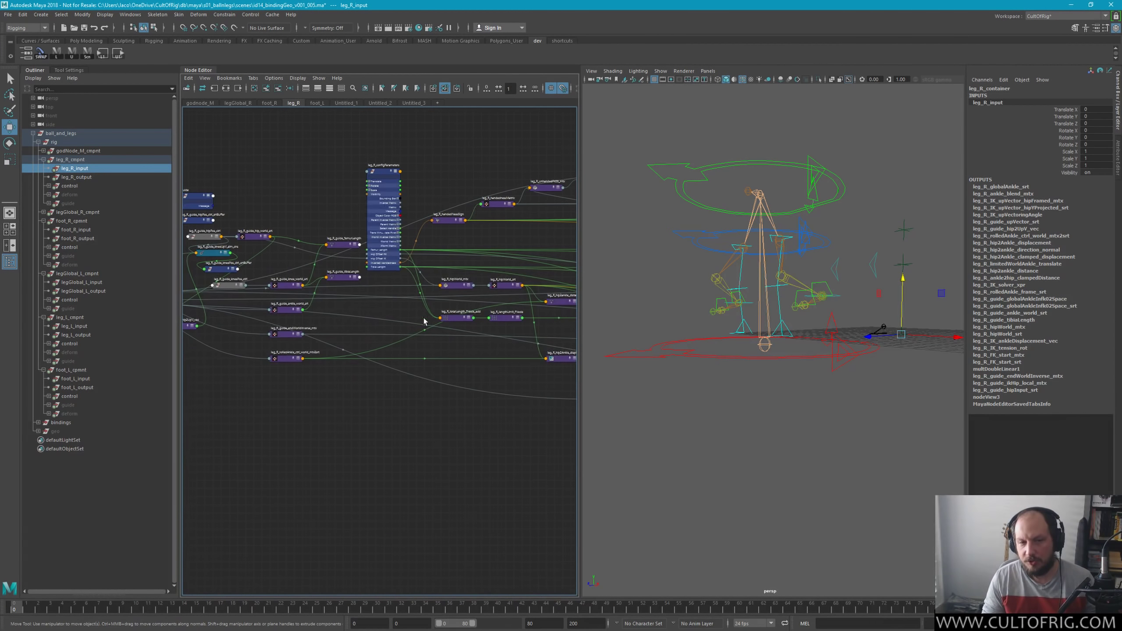
key("alt+Tab")
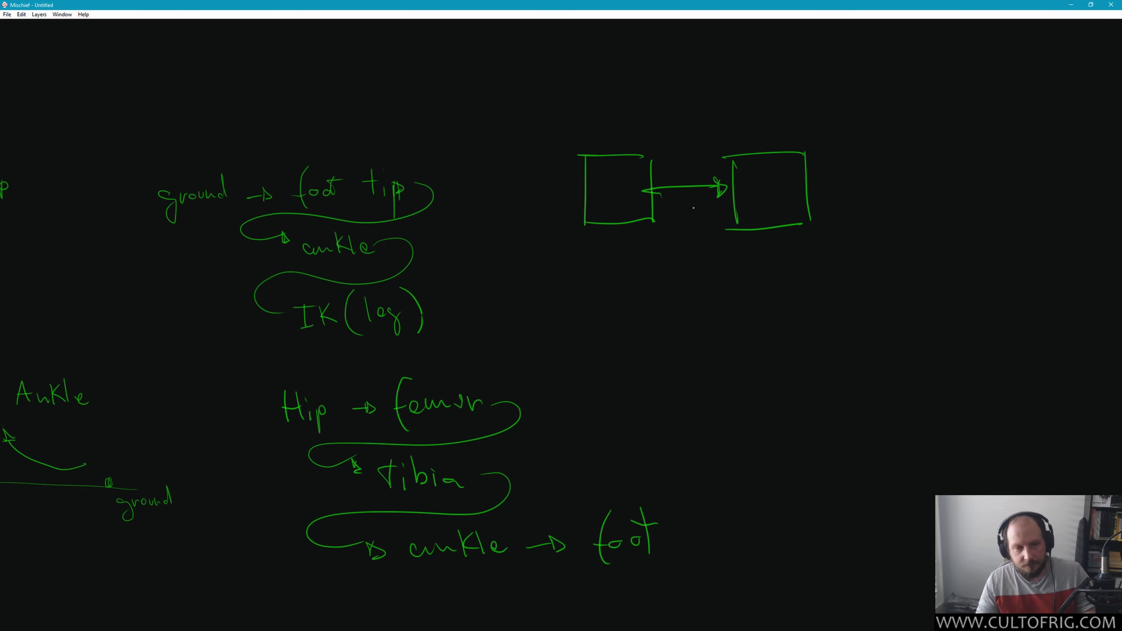
Step: Below the boxes, write 'leg' and draw a box around it
middle_click_drag(530, 339, 686, 290)
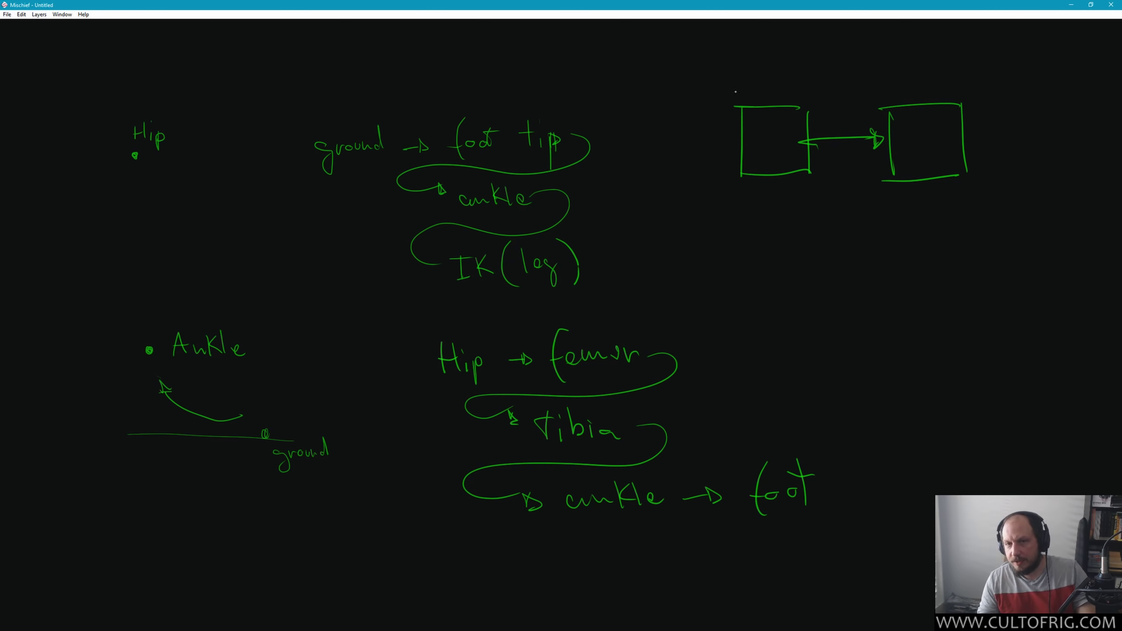
middle_click_drag(739, 234, 643, 281)
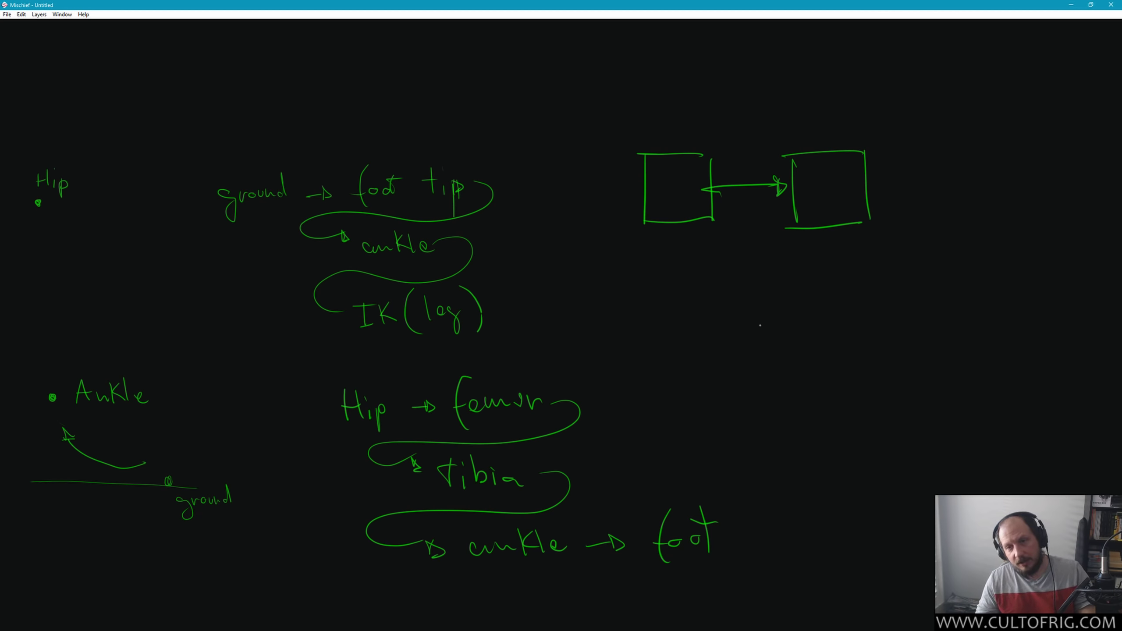
mouse_move(751, 297)
left_mouse_down()
mouse_move(751, 344)
mouse_move(800, 349)
left_mouse_up()
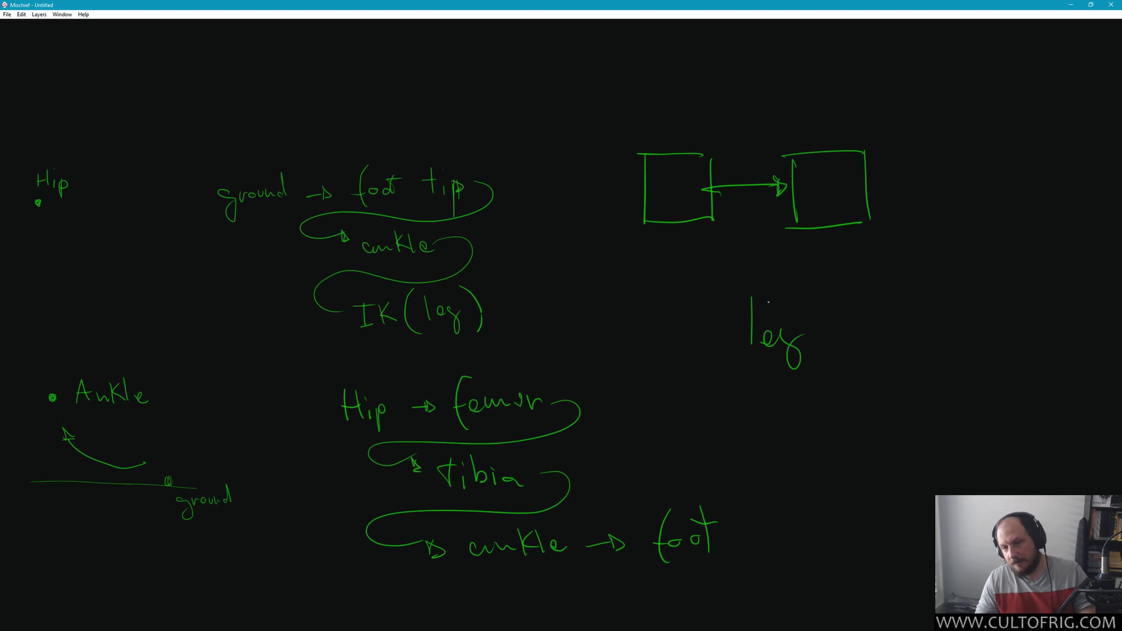
mouse_move(733, 283)
left_mouse_down()
mouse_move(738, 391)
mouse_move(838, 278)
mouse_move(840, 389)
left_mouse_up()
left_click_drag(839, 386, 731, 398)
Step: Write '(IK)' beside the leg box with an arrow pointing back to it
mouse_move(865, 262)
left_mouse_down()
mouse_move(869, 307)
mouse_move(885, 299)
left_mouse_up()
left_click_drag(896, 272, 905, 304)
middle_click_drag(912, 294, 762, 292)
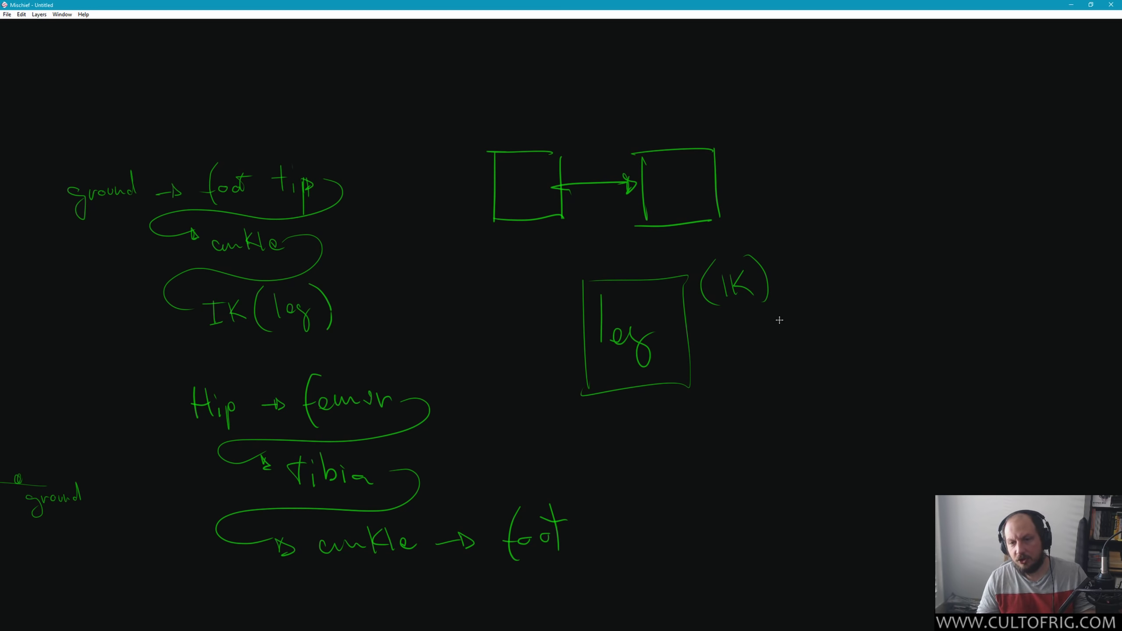
mouse_move(891, 273)
left_mouse_down()
mouse_move(761, 281)
mouse_move(777, 288)
left_mouse_up()
left_click_drag(758, 282, 788, 284)
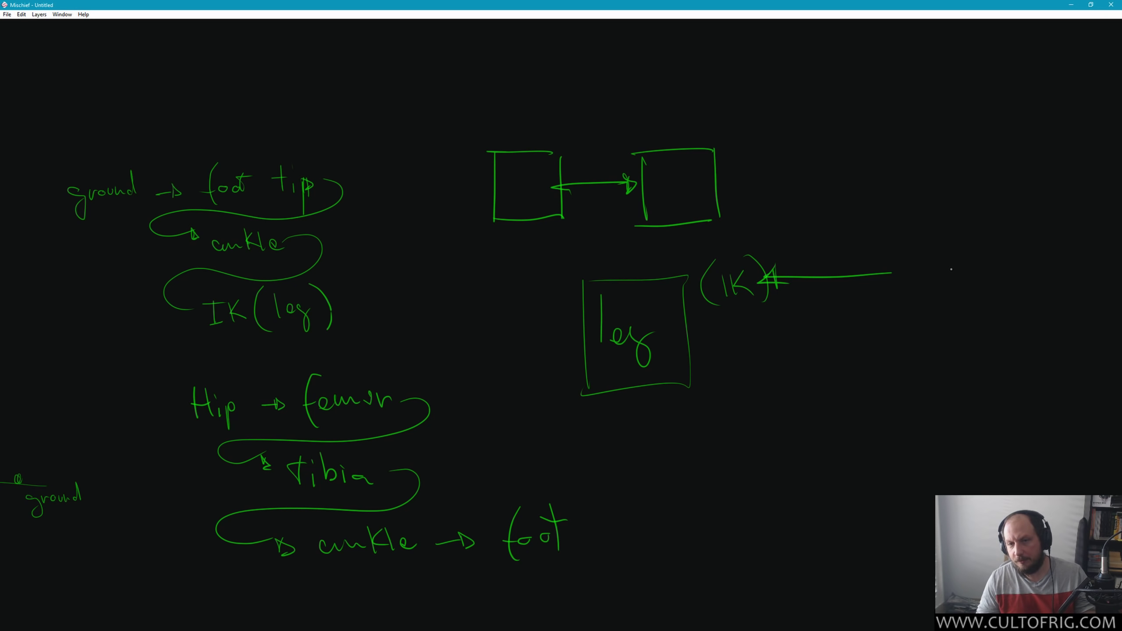
Step: Draw a box on the right labelled 'foot'
left_click_drag(895, 268, 913, 391)
mouse_move(891, 280)
left_mouse_down()
mouse_move(1002, 270)
mouse_move(1020, 385)
left_mouse_up()
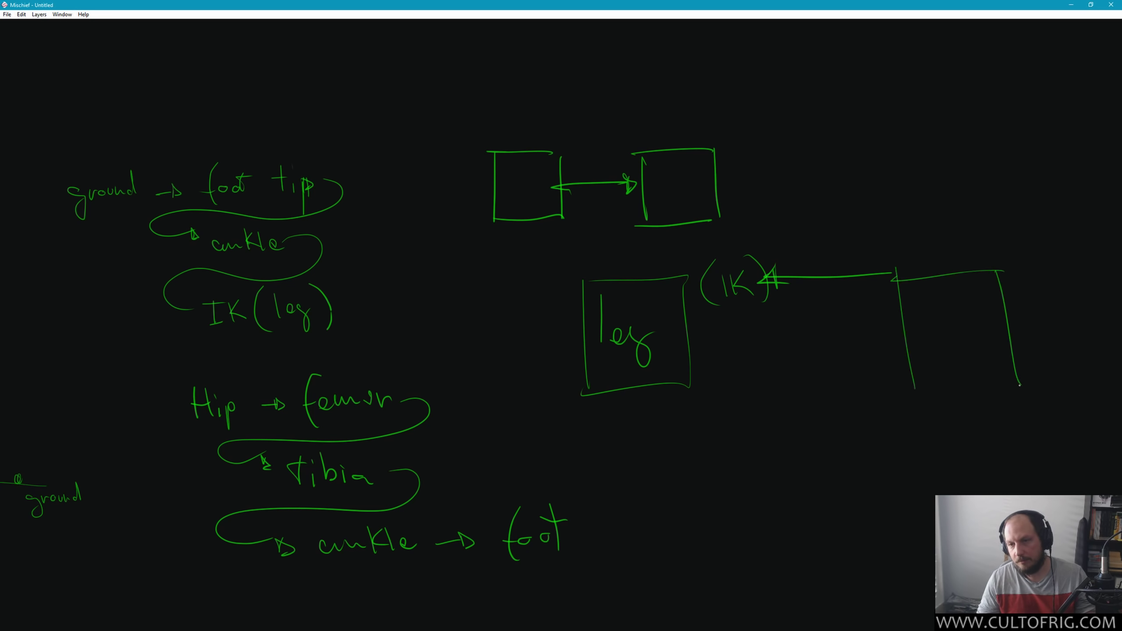
left_click_drag(913, 392, 1020, 386)
mouse_move(922, 307)
left_mouse_down()
mouse_move(927, 345)
mouse_move(929, 332)
left_mouse_up()
left_click_drag(930, 331, 952, 329)
mouse_move(954, 305)
left_mouse_down()
mouse_move(958, 337)
mouse_move(965, 320)
left_mouse_up()
Step: Write '(FK)' with an arrow into the foot box, then pan to the hip/ankle sketch
mouse_move(718, 351)
left_mouse_down()
mouse_move(711, 391)
mouse_move(727, 381)
left_mouse_up()
mouse_move(719, 362)
left_mouse_down()
mouse_move(732, 358)
mouse_move(745, 382)
left_mouse_up()
mouse_move(753, 357)
left_mouse_down()
mouse_move(744, 373)
mouse_move(776, 392)
mouse_move(911, 357)
mouse_move(904, 371)
left_mouse_up()
left_click_drag(896, 354, 916, 362)
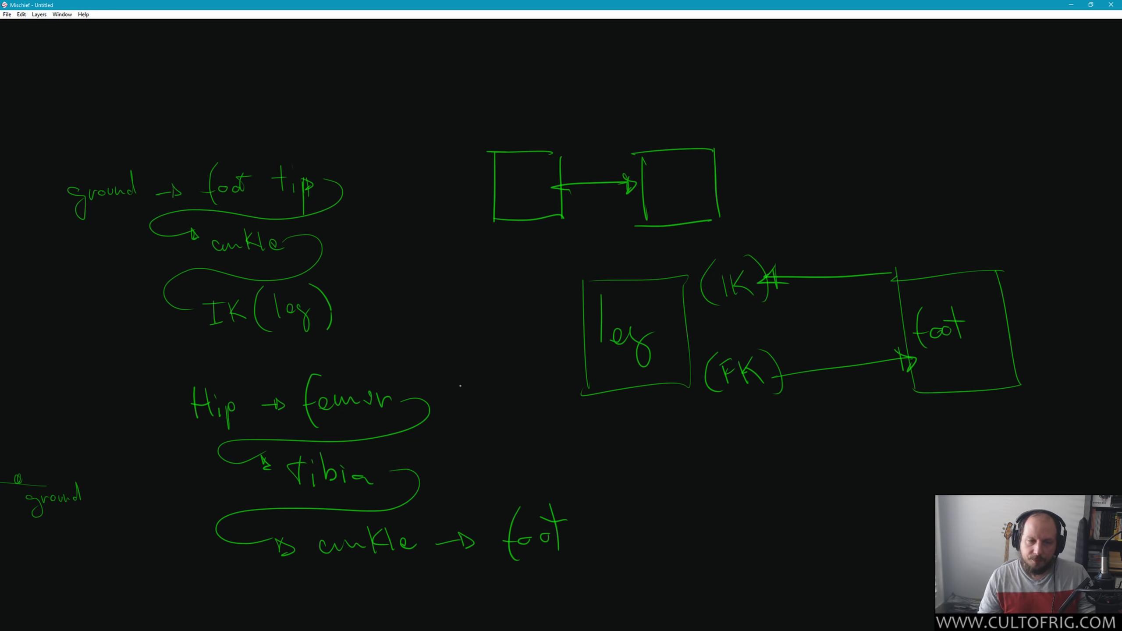
middle_click_drag(460, 385, 668, 239)
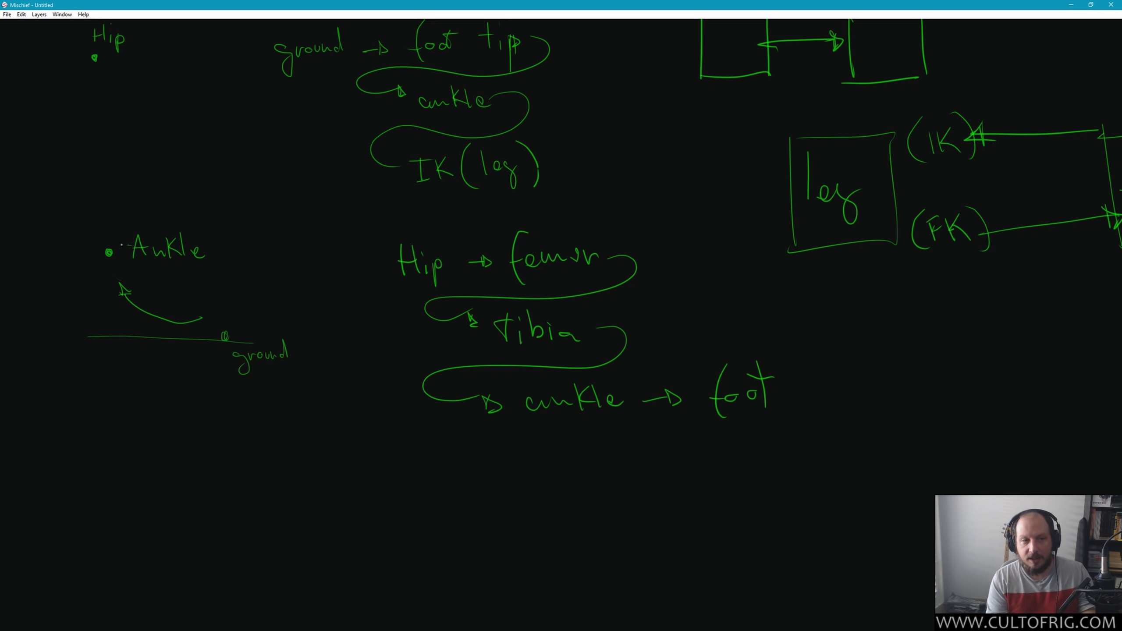
Step: Loop the Ankle dot and the ground dot, then pan around the diagrams
left_click_drag(122, 244, 142, 259)
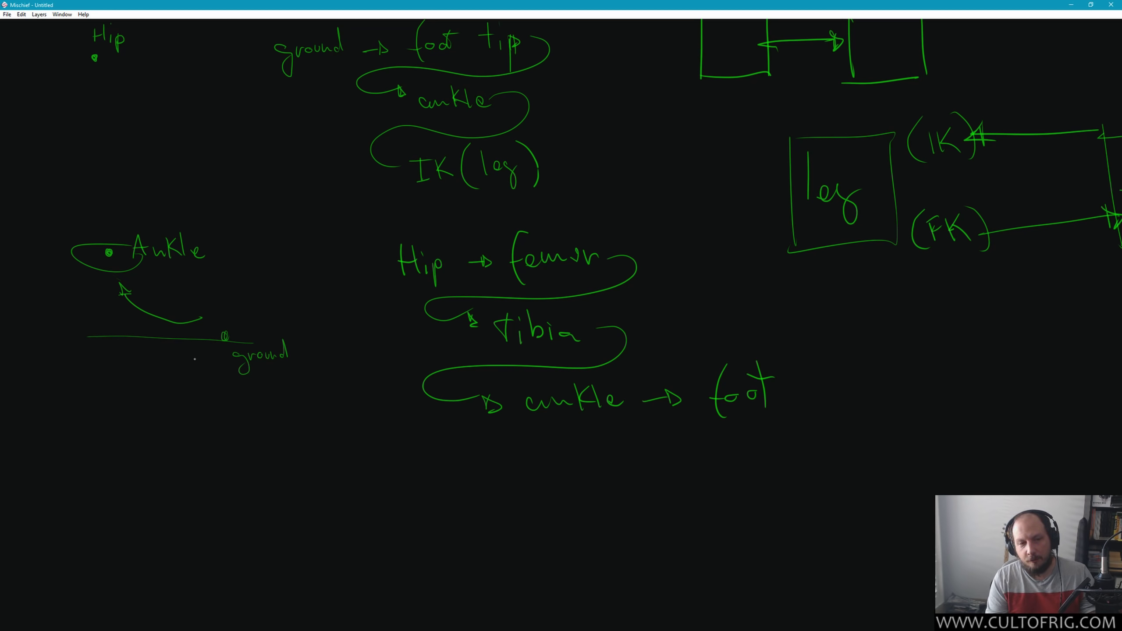
left_click_drag(206, 359, 239, 352)
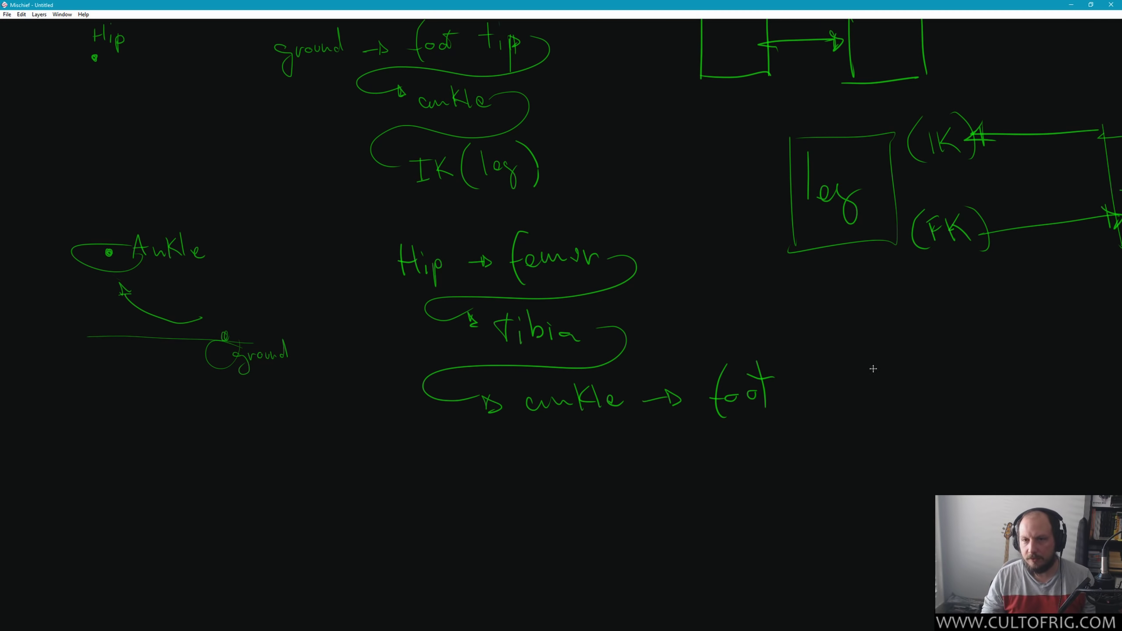
mouse_move(892, 353)
middle_mouse_down()
mouse_move(660, 401)
mouse_move(678, 370)
middle_mouse_up()
middle_click_drag(233, 488, 239, 360)
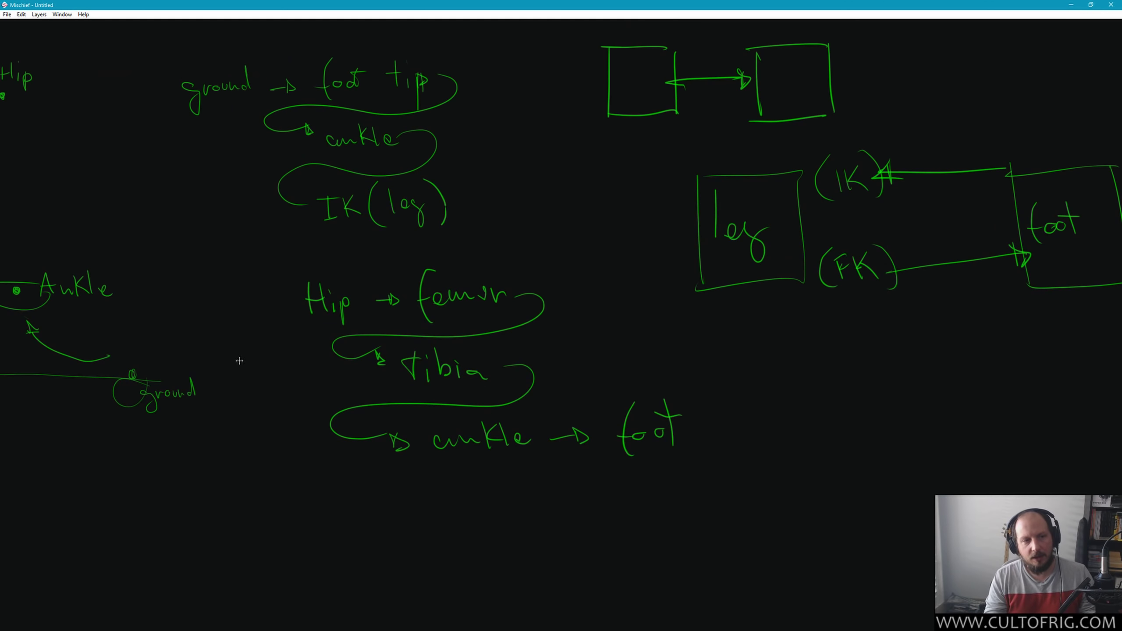
middle_click_drag(831, 427, 778, 392)
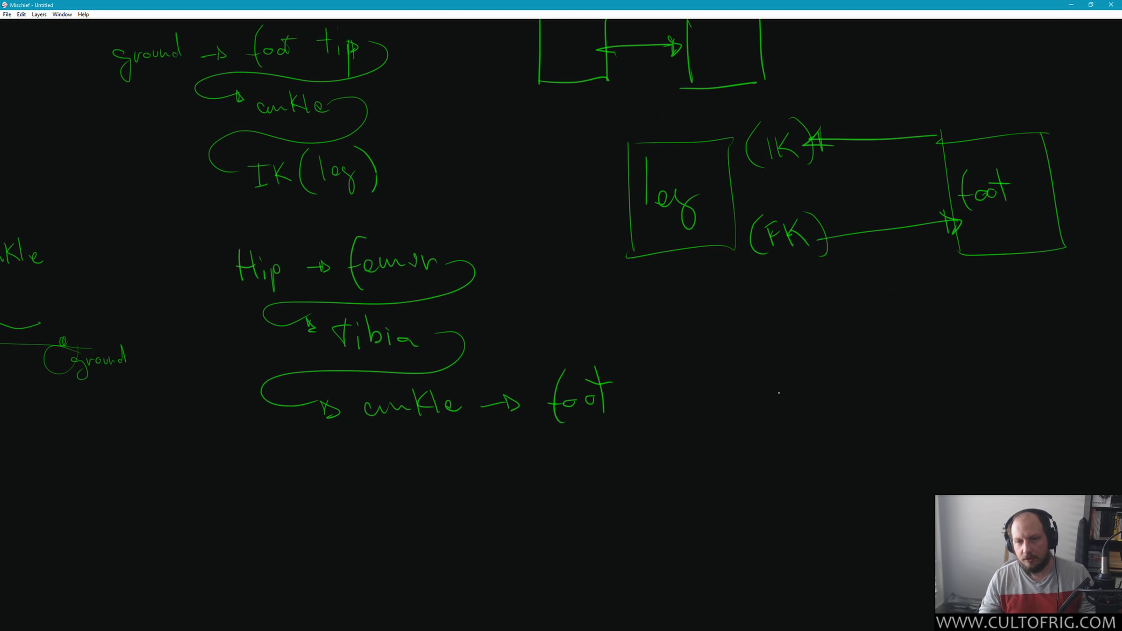
middle_click_drag(334, 271, 466, 365)
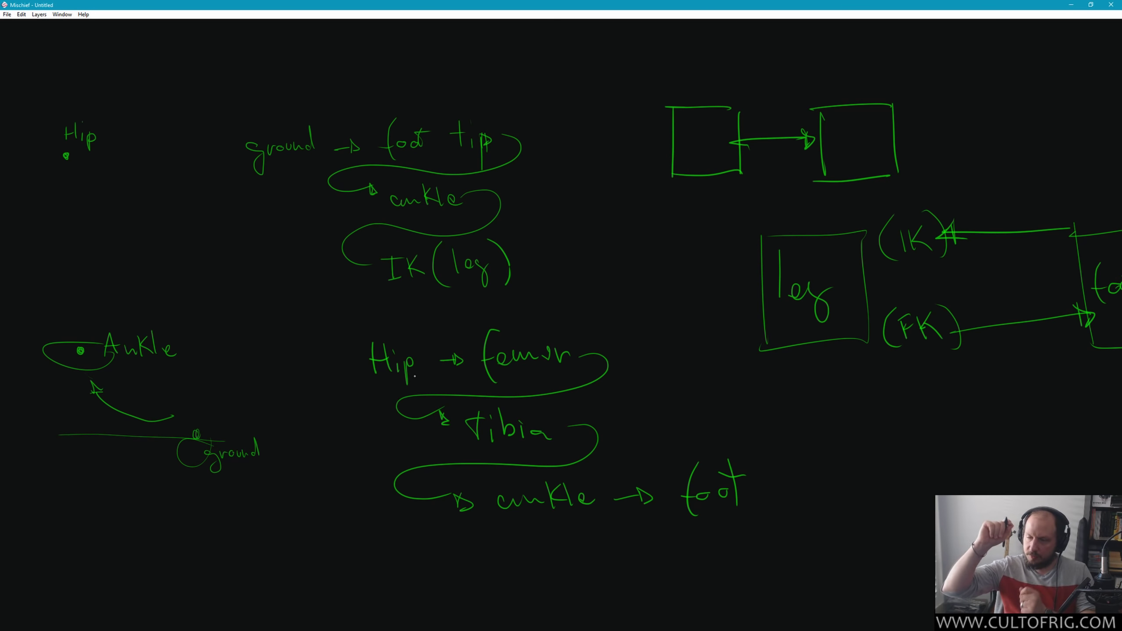
middle_click_drag(871, 437, 778, 351)
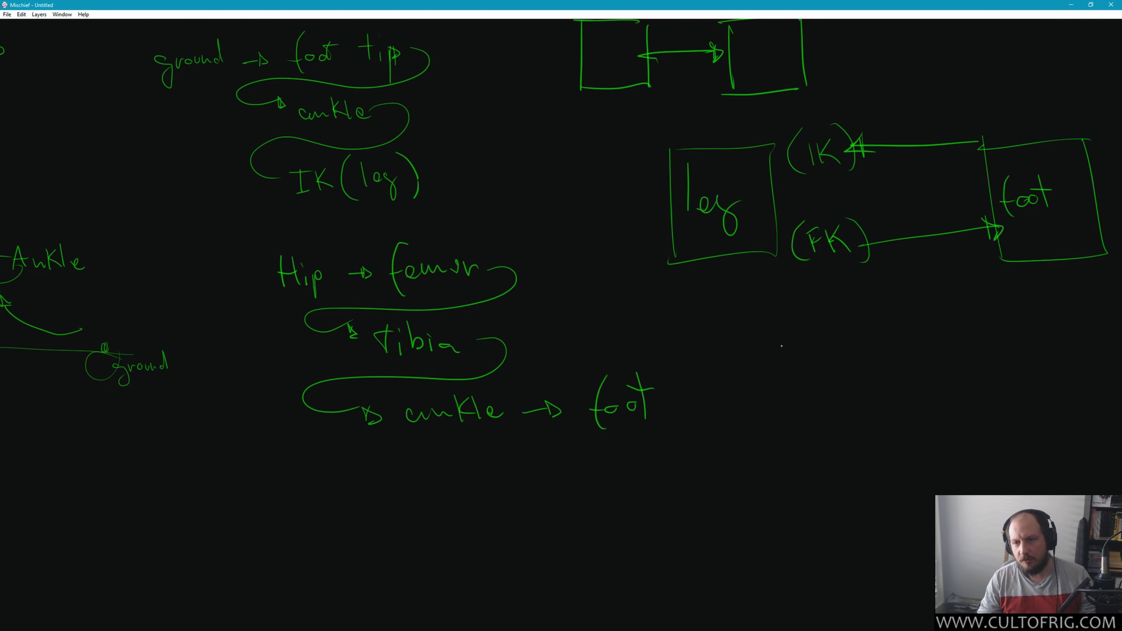
Step: Write 'World' in a box fed by an incoming arrow labelled 'godnode'
mouse_move(785, 339)
left_mouse_down()
mouse_move(802, 366)
mouse_move(815, 348)
left_mouse_up()
mouse_move(831, 353)
left_mouse_down()
mouse_move(864, 366)
mouse_move(886, 320)
left_mouse_up()
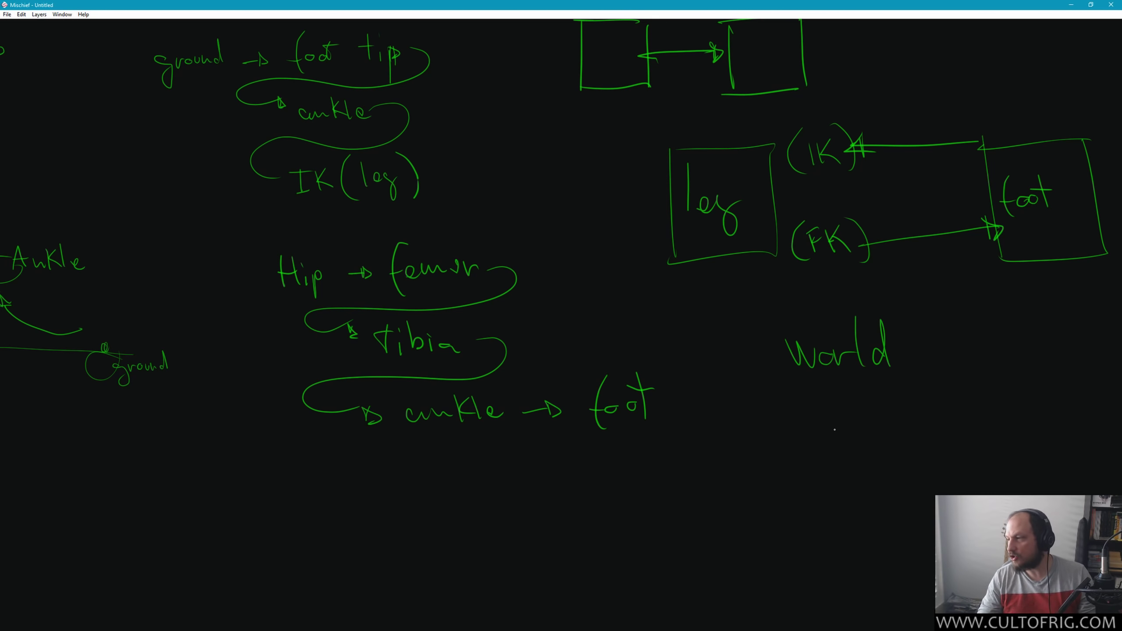
left_click_drag(769, 407, 768, 324)
mouse_move(767, 309)
left_mouse_down()
mouse_move(927, 305)
mouse_move(933, 392)
left_mouse_up()
left_click_drag(770, 397, 943, 391)
left_click_drag(696, 349, 756, 360)
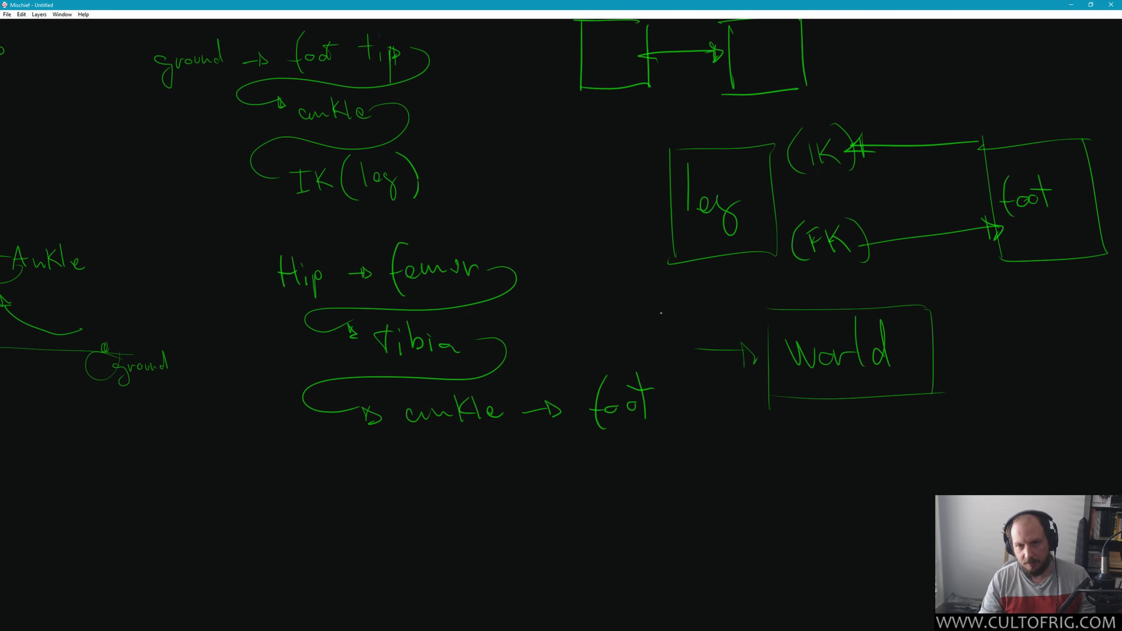
mouse_move(676, 319)
left_mouse_down()
mouse_move(669, 352)
mouse_move(692, 296)
mouse_move(743, 321)
left_mouse_up()
left_click_drag(753, 308, 750, 318)
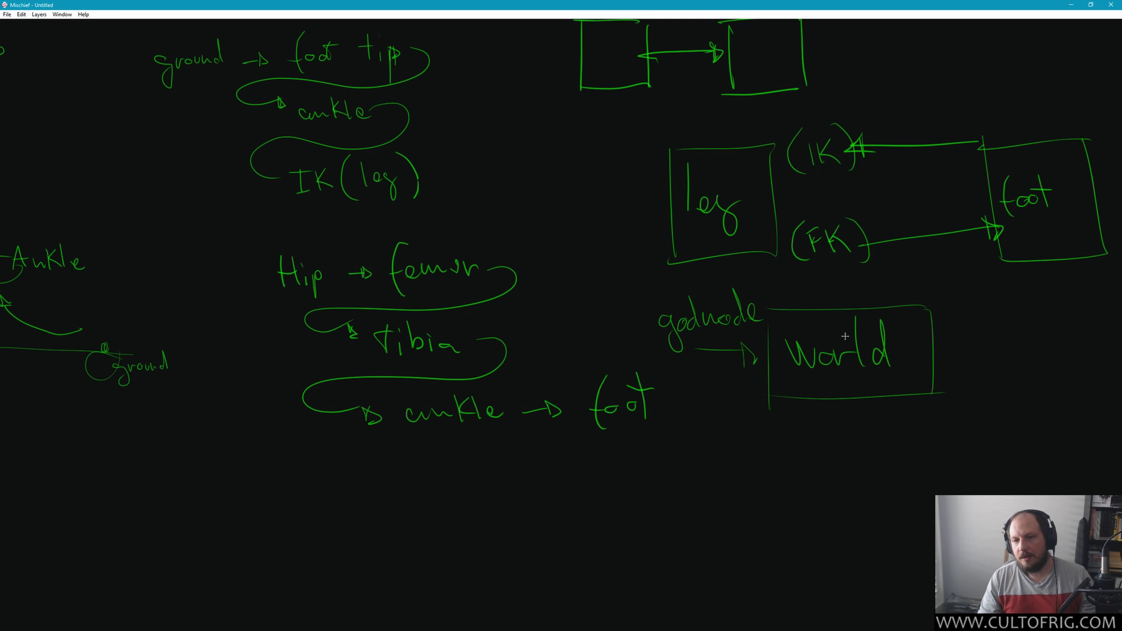
Step: Connect the World box to a new box on its right labelled 'IK'
middle_click_drag(773, 306, 606, 308)
mouse_move(766, 348)
left_mouse_down()
mouse_move(836, 348)
mouse_move(843, 397)
left_mouse_up()
mouse_move(838, 315)
left_mouse_down()
mouse_move(906, 314)
mouse_move(941, 386)
left_mouse_up()
left_click_drag(842, 389, 909, 385)
left_click_drag(874, 335, 891, 374)
left_click_drag(919, 338, 921, 372)
middle_click_drag(869, 449, 793, 407)
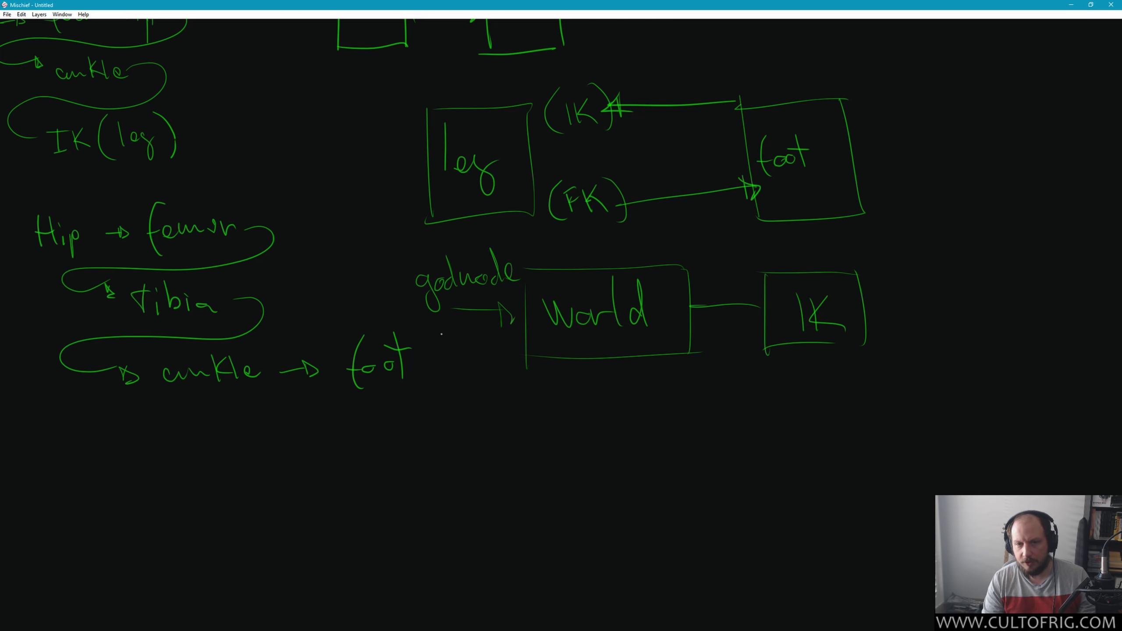
Step: Curve a second line from godnode down to a new box labelled 'FK'
left_click_drag(434, 318, 742, 462)
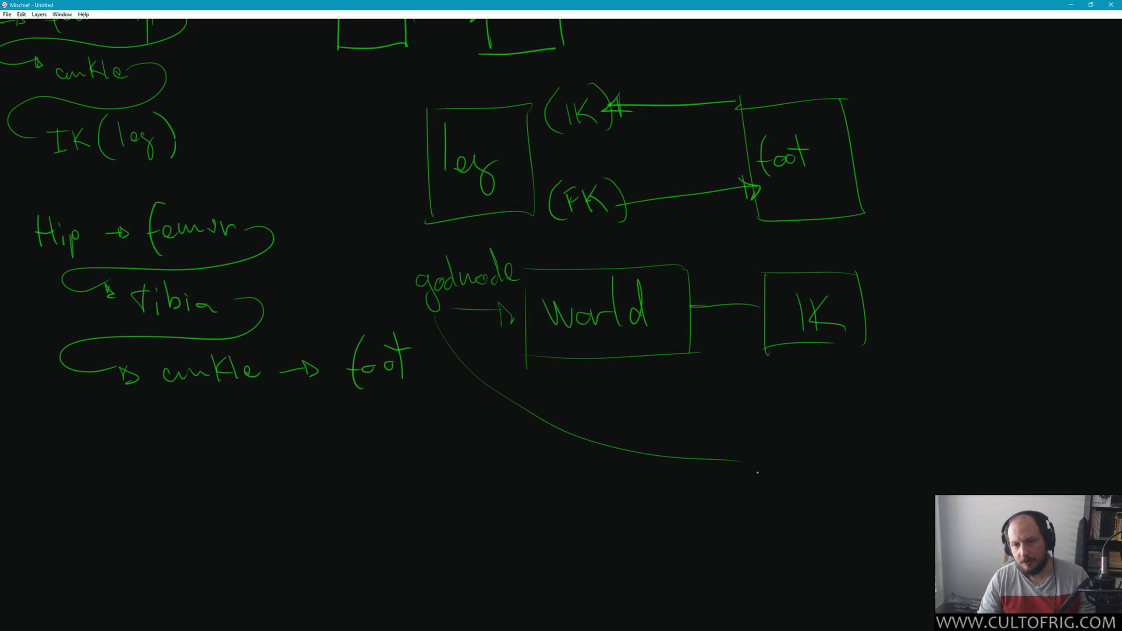
mouse_move(744, 422)
left_mouse_down()
mouse_move(748, 490)
mouse_move(848, 477)
left_mouse_up()
left_click_drag(746, 490, 840, 483)
mouse_move(779, 435)
left_mouse_down()
mouse_move(783, 467)
mouse_move(804, 456)
left_mouse_up()
mouse_move(821, 431)
left_mouse_down()
mouse_move(805, 452)
mouse_move(833, 457)
left_mouse_up()
middle_click_drag(570, 264, 467, 275)
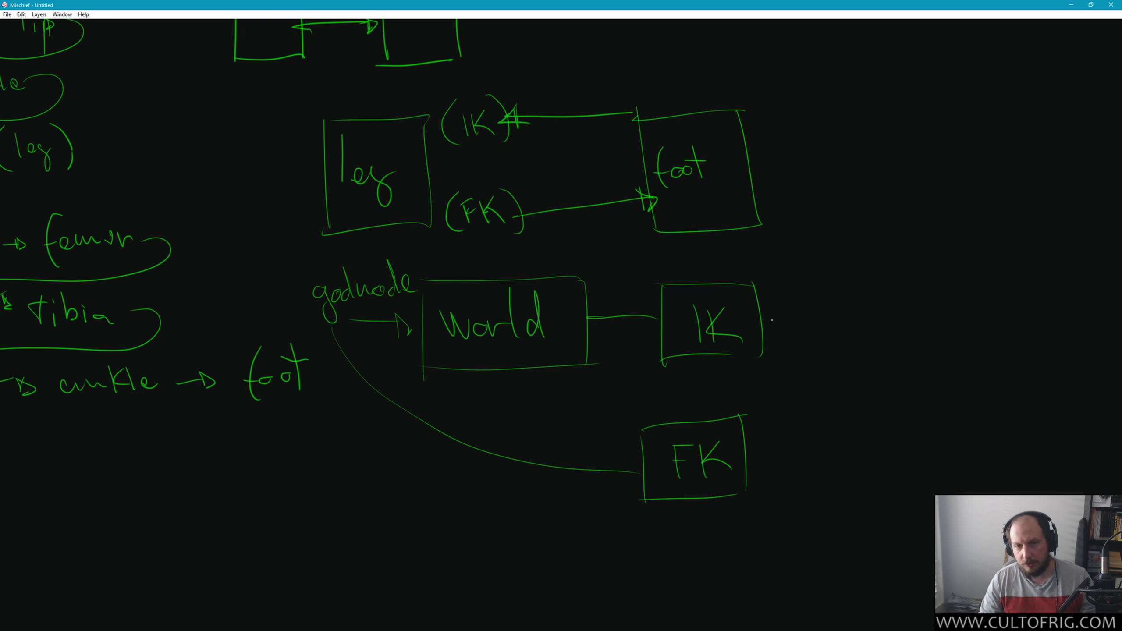
Step: Join IK and FK with a curve into a redrawn output box labelled 'foot'
left_click_drag(765, 314, 762, 459)
mouse_move(803, 382)
left_mouse_down()
mouse_move(855, 379)
mouse_move(866, 410)
left_mouse_up()
mouse_move(850, 354)
left_mouse_down()
mouse_move(920, 358)
mouse_move(933, 416)
left_mouse_up()
left_click_drag(850, 422, 929, 413)
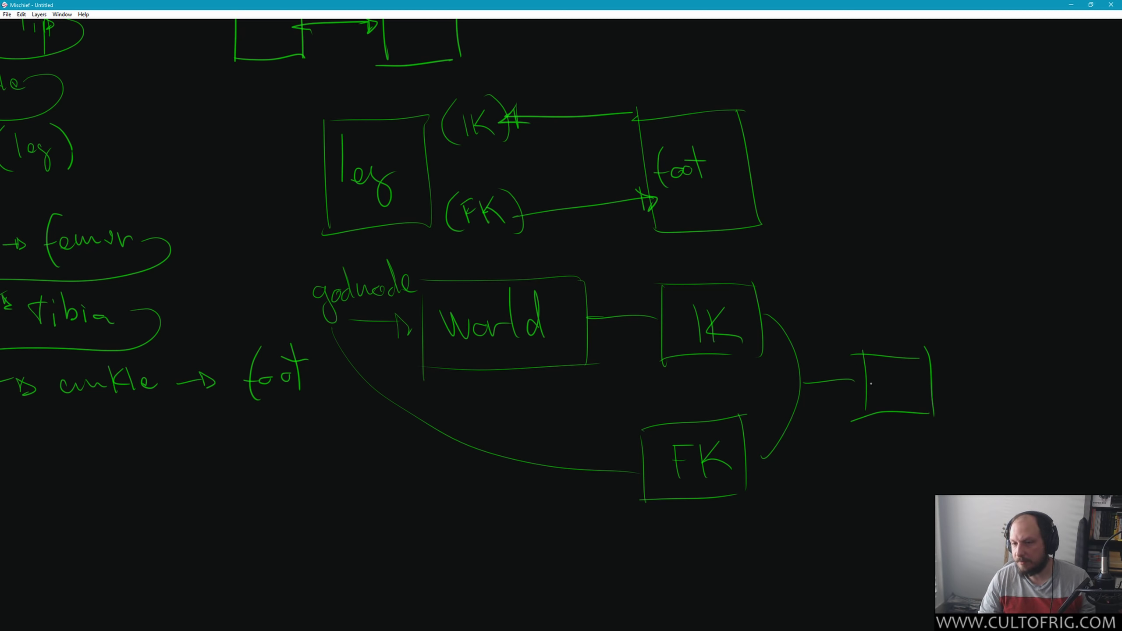
key("ctrl+z")
key("ctrl+z")
key("ctrl+z")
key("ctrl+z")
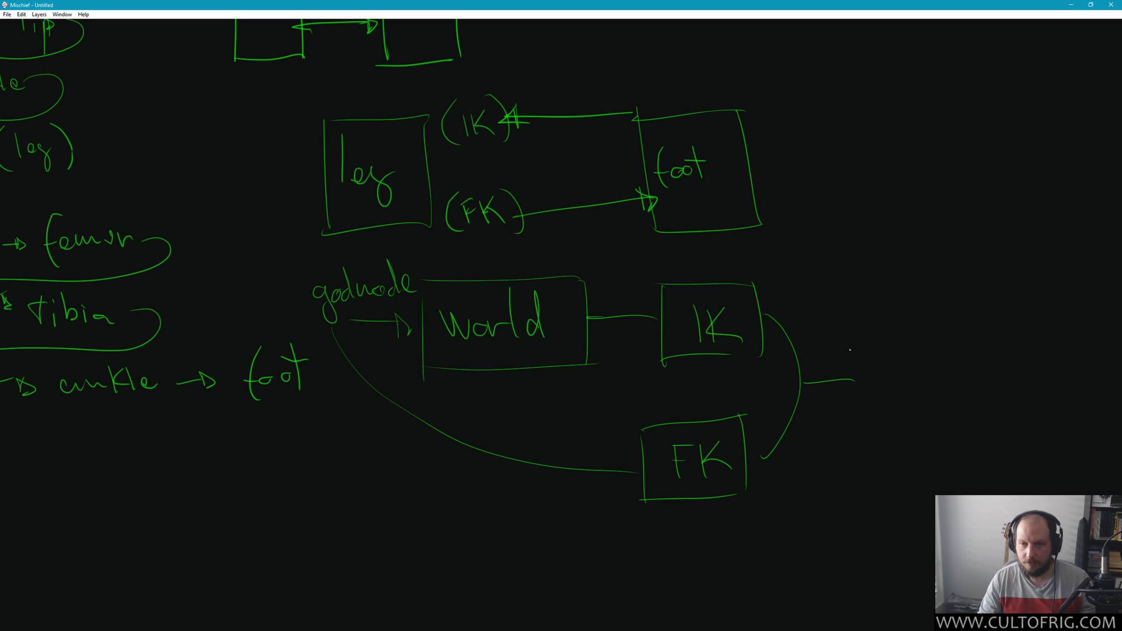
mouse_move(861, 427)
left_mouse_down()
mouse_move(850, 342)
mouse_move(946, 336)
left_mouse_up()
left_click_drag(962, 325, 977, 406)
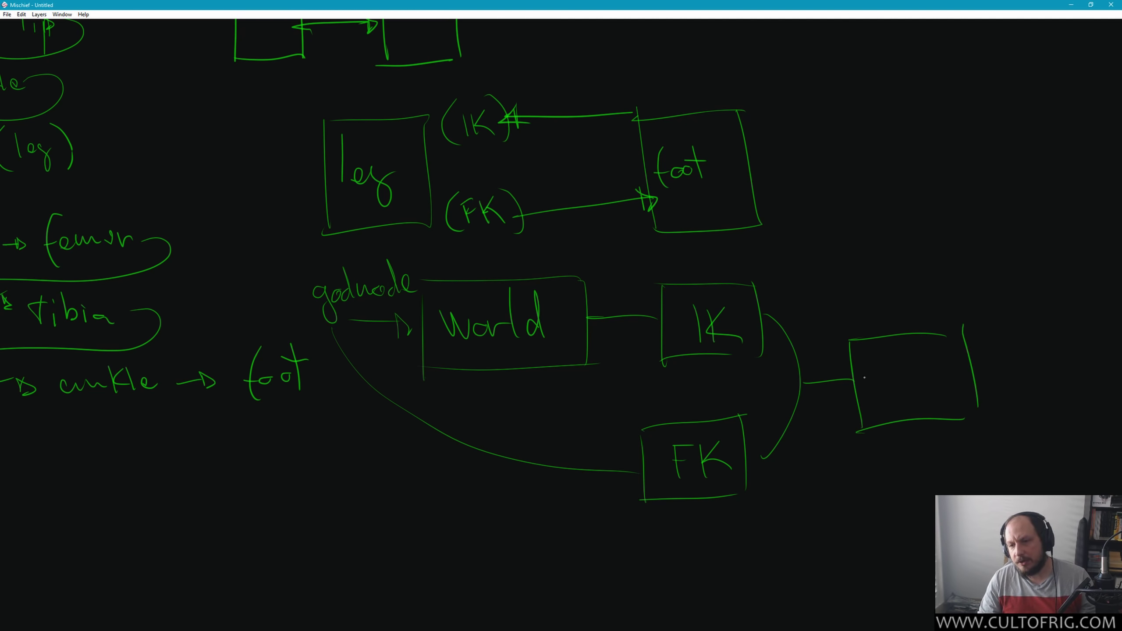
mouse_move(888, 354)
left_mouse_down()
mouse_move(885, 405)
mouse_move(890, 384)
left_mouse_up()
left_click_drag(901, 383, 912, 384)
mouse_move(921, 349)
left_mouse_down()
mouse_move(928, 378)
mouse_move(941, 366)
left_mouse_up()
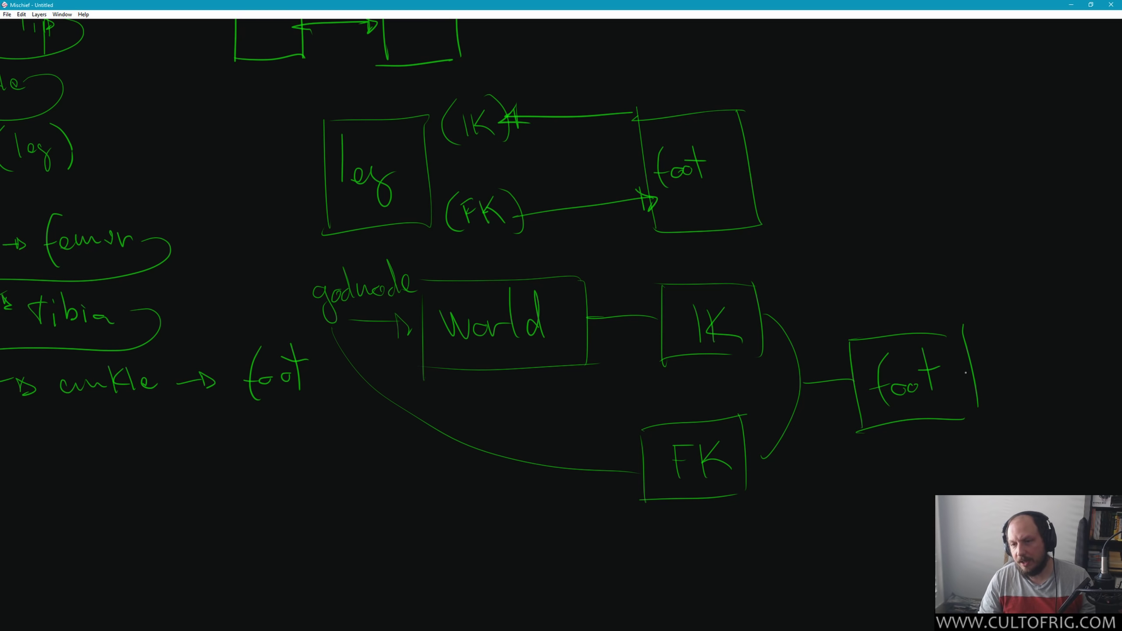
Step: Erase the World box under godnode and relabel it WST
middle_click_drag(857, 315, 977, 329)
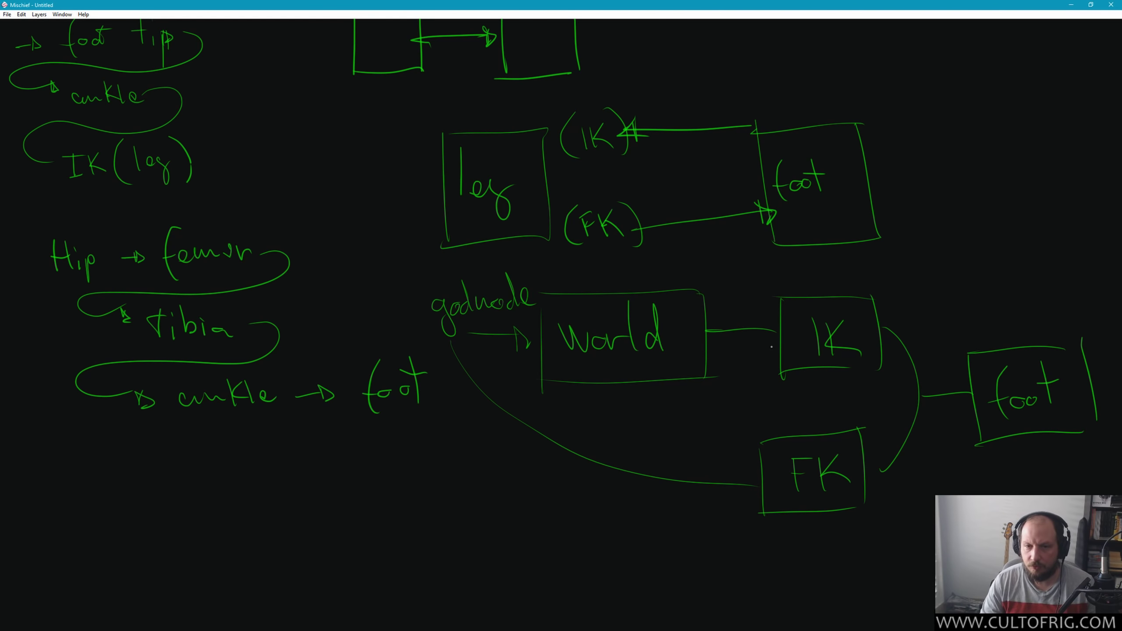
mouse_move(631, 331)
left_mouse_down()
mouse_move(690, 313)
mouse_move(714, 349)
left_mouse_up()
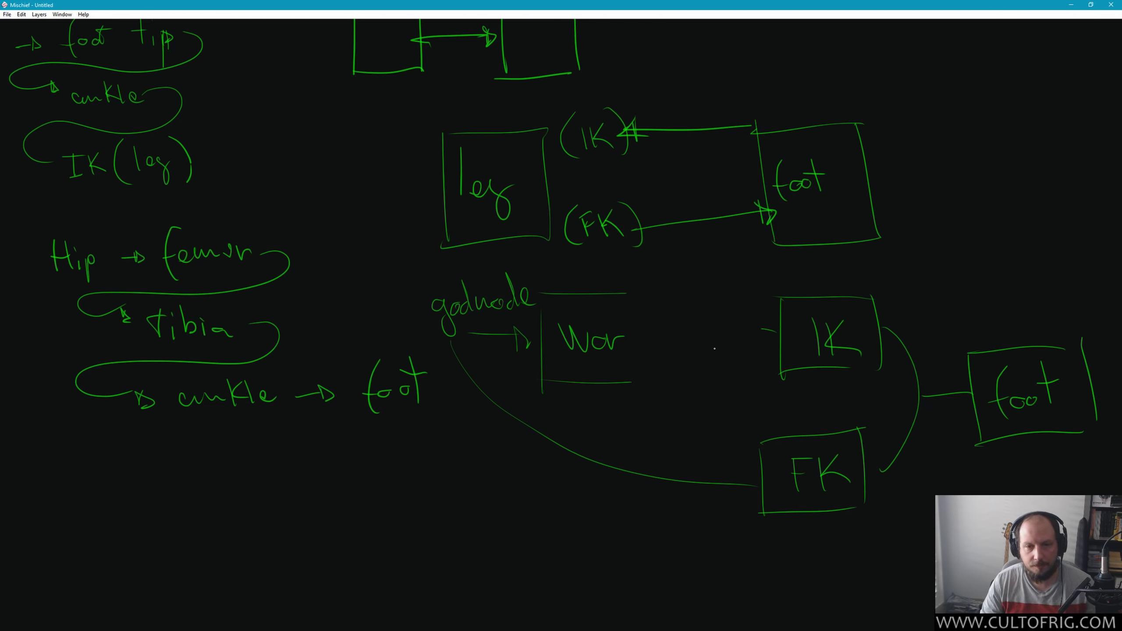
left_click_drag(622, 341, 560, 332)
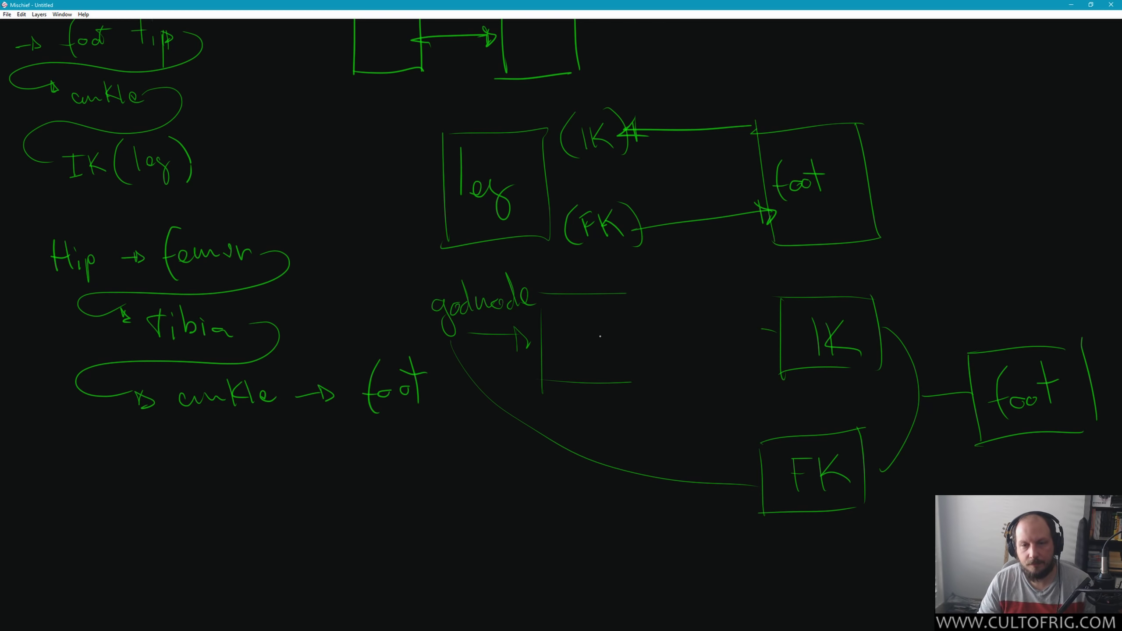
left_click_drag(624, 298, 629, 380)
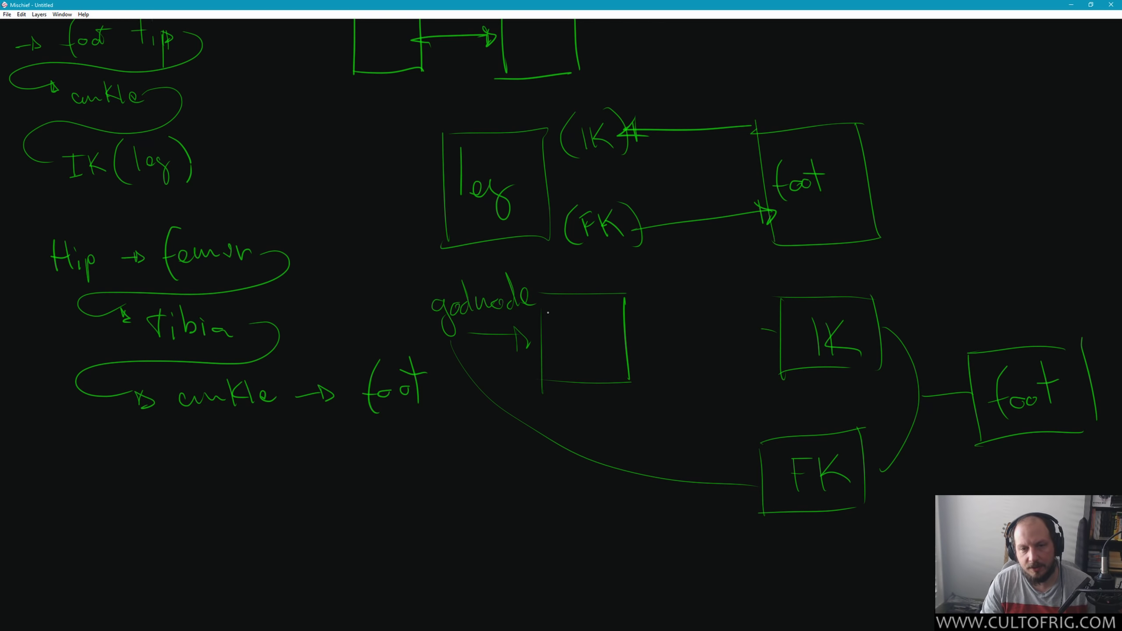
mouse_move(547, 312)
left_mouse_down()
mouse_move(583, 346)
mouse_move(603, 341)
left_mouse_up()
mouse_move(585, 310)
left_mouse_down()
mouse_move(609, 308)
mouse_move(657, 339)
mouse_move(671, 384)
left_mouse_up()
Step: Add an FR box with arrows WST→FR→IK, then circle the IK/FK junction
mouse_move(649, 306)
left_mouse_down()
mouse_move(722, 301)
mouse_move(742, 381)
left_mouse_up()
left_click_drag(667, 376, 737, 372)
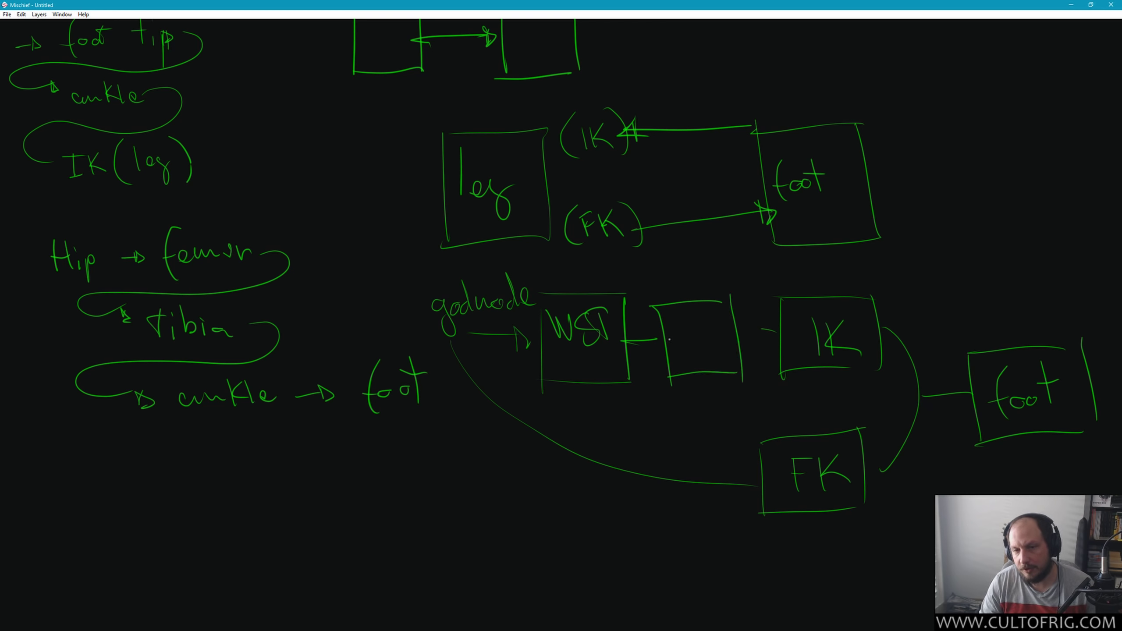
mouse_move(678, 318)
left_mouse_down()
mouse_move(682, 350)
mouse_move(699, 353)
left_mouse_up()
mouse_move(699, 322)
left_mouse_down()
mouse_move(730, 348)
mouse_move(781, 332)
left_mouse_up()
mouse_move(644, 329)
left_mouse_down()
mouse_move(660, 339)
mouse_move(649, 350)
left_mouse_up()
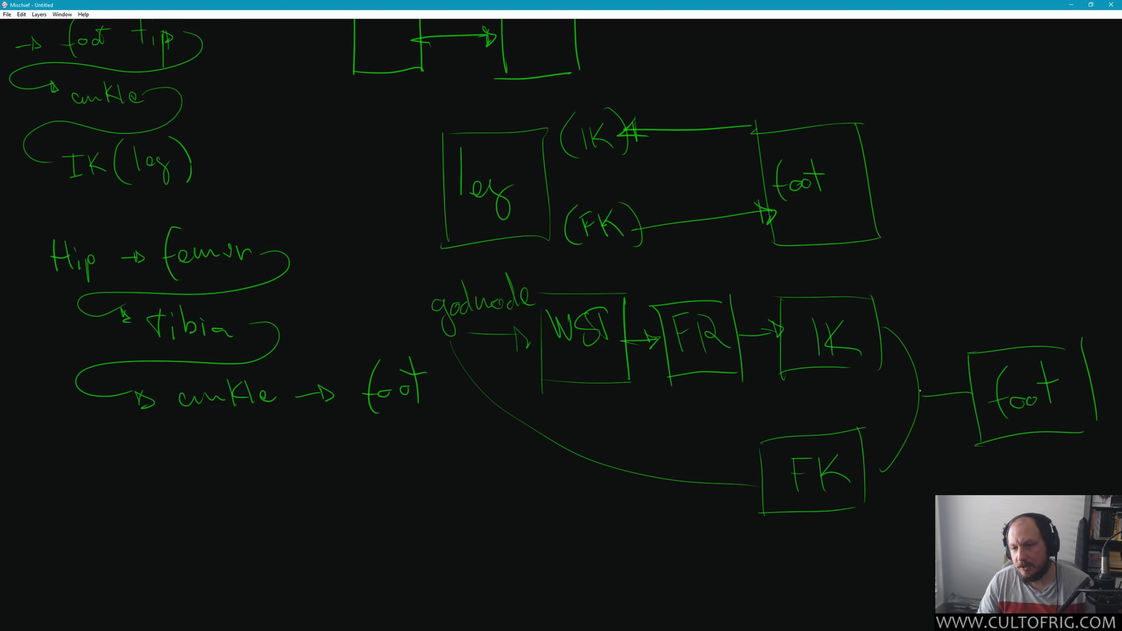
middle_click_drag(1071, 404, 905, 371)
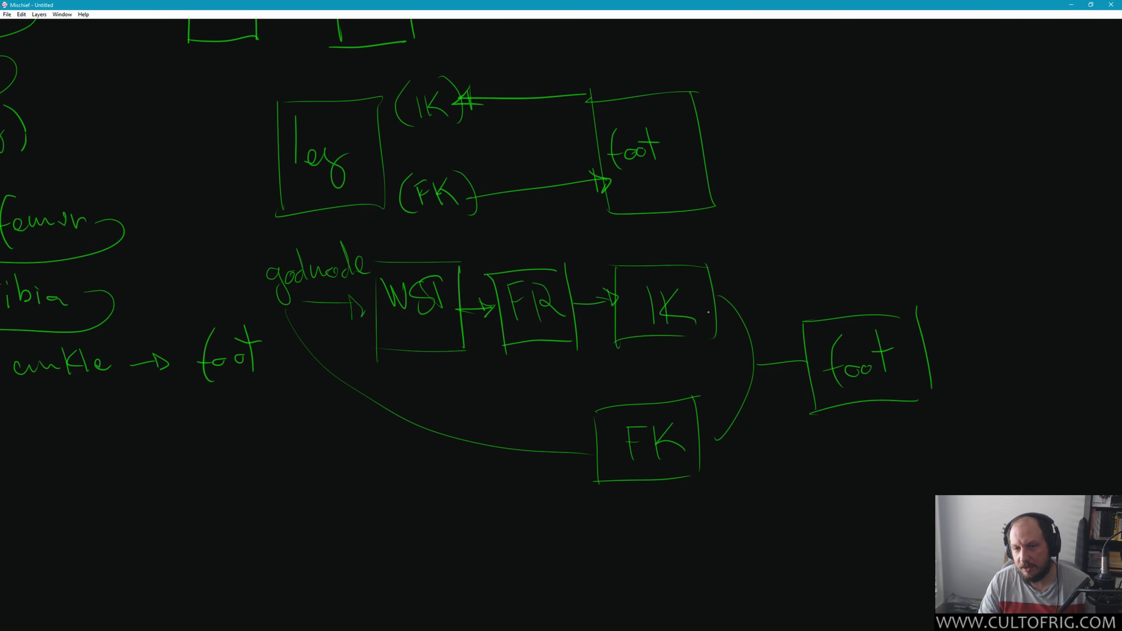
left_click_drag(761, 346, 789, 396)
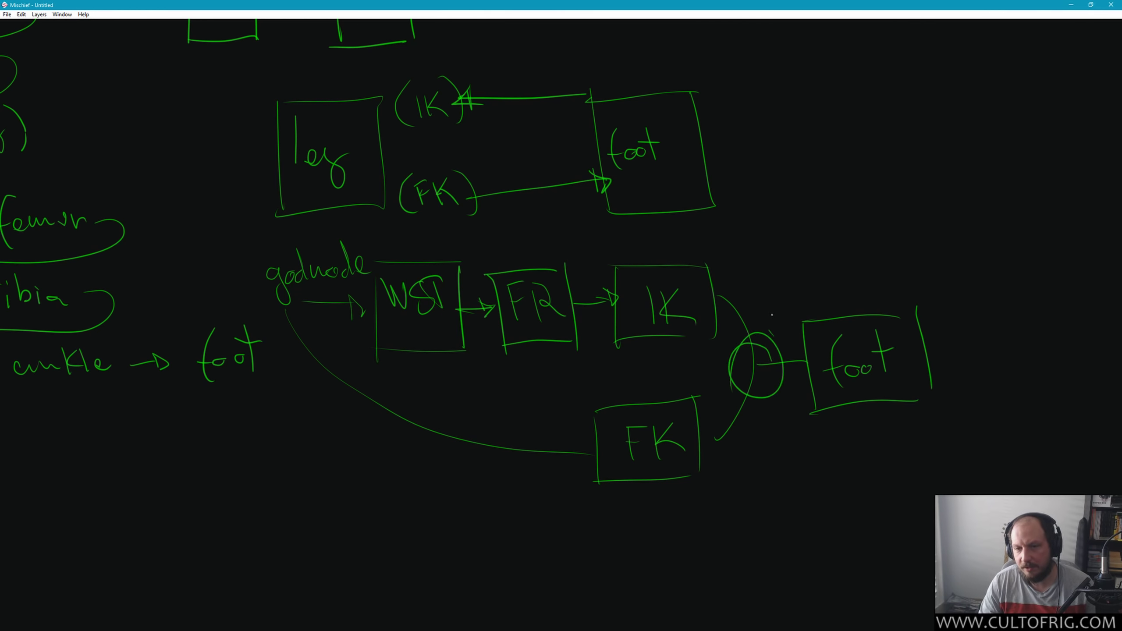
Step: Label the IK/FK merge circle 'blend'
left_click_drag(769, 332, 825, 248)
left_click_drag(821, 213, 840, 248)
mouse_move(854, 204)
left_mouse_down()
mouse_move(848, 236)
mouse_move(898, 225)
mouse_move(915, 196)
mouse_move(937, 227)
left_mouse_up()
middle_click_drag(644, 367, 683, 396)
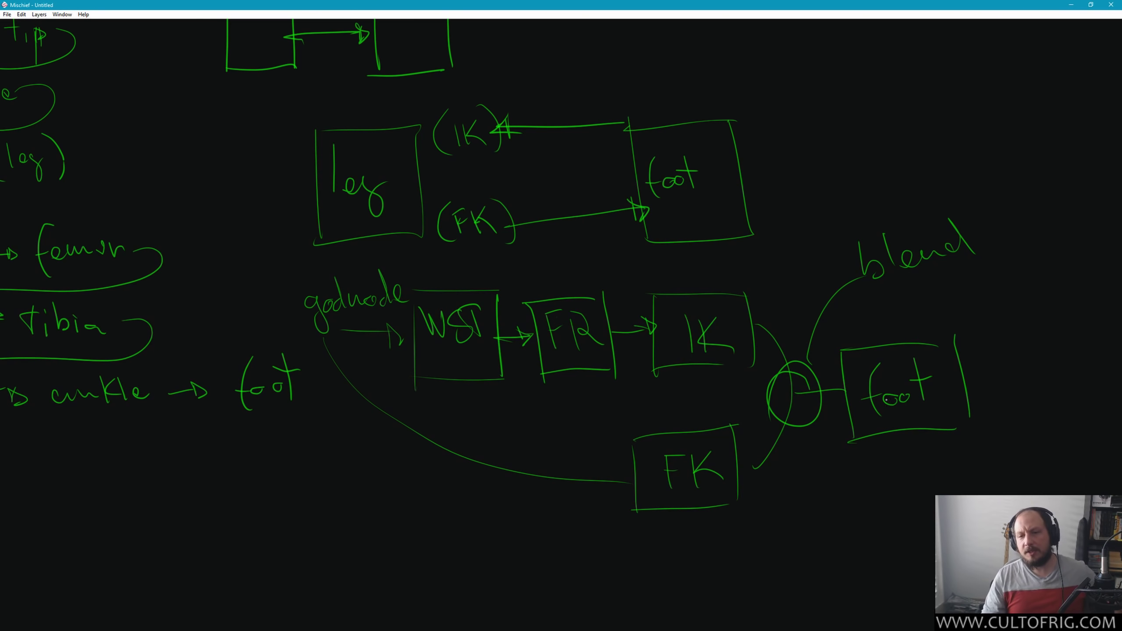
Step: Add arrowheads from FK and IK into blend and on to foot, then circle godnode
left_click_drag(774, 431, 789, 444)
left_click_drag(780, 358, 790, 353)
mouse_move(836, 384)
left_mouse_down()
mouse_move(839, 400)
mouse_move(850, 393)
left_mouse_up()
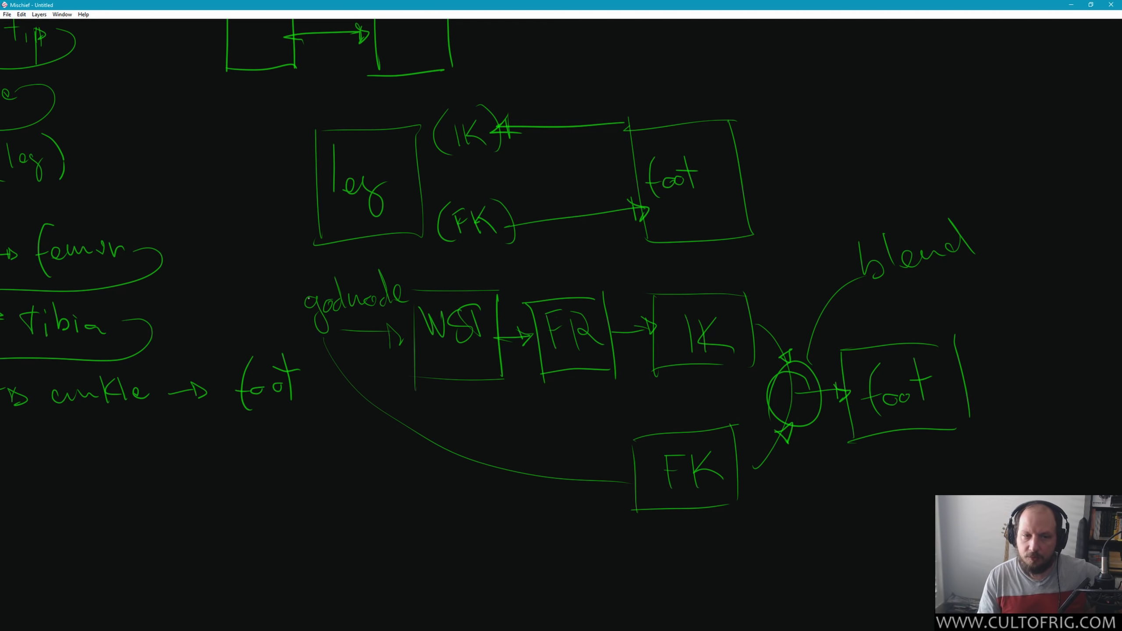
left_click_drag(359, 266, 377, 272)
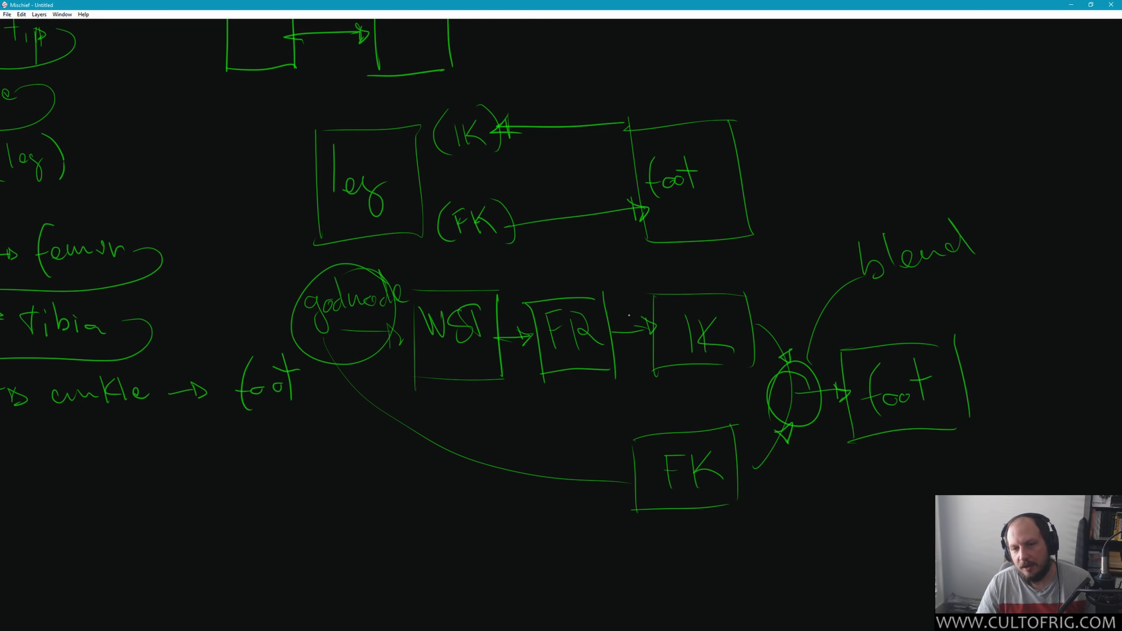
Step: Try green boxes around IK and around IK/FK, undoing both attempts
left_click_drag(636, 286, 637, 397)
mouse_move(634, 274)
left_mouse_down()
mouse_move(786, 266)
mouse_move(786, 352)
left_mouse_up()
left_click_drag(775, 371, 647, 388)
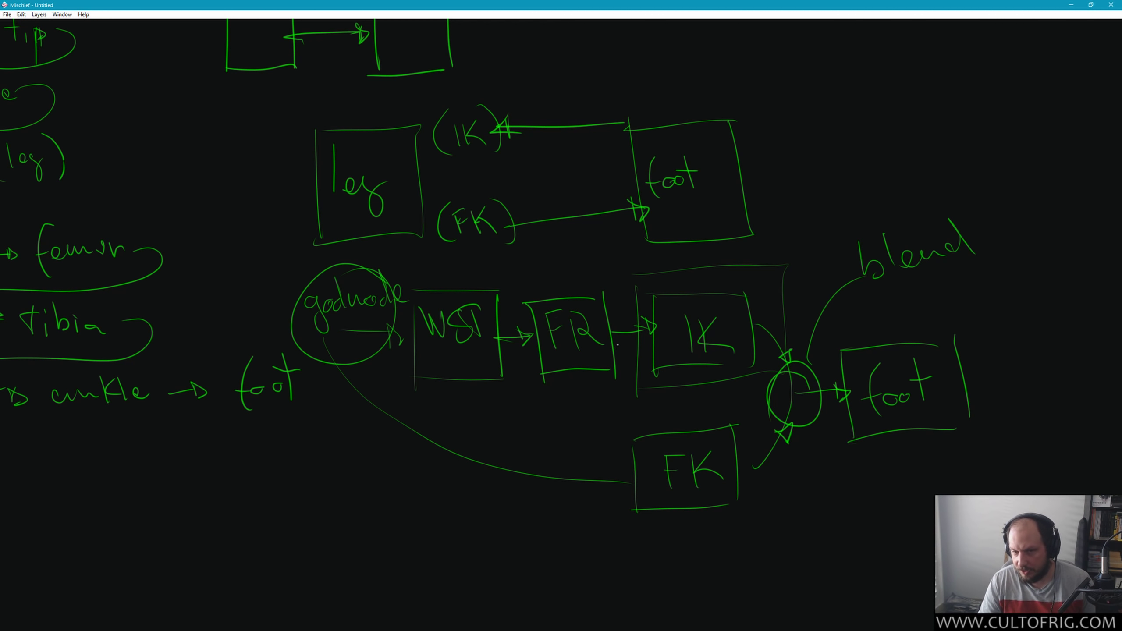
key("ctrl+z")
key("ctrl+z")
key("ctrl+z")
key("ctrl+z")
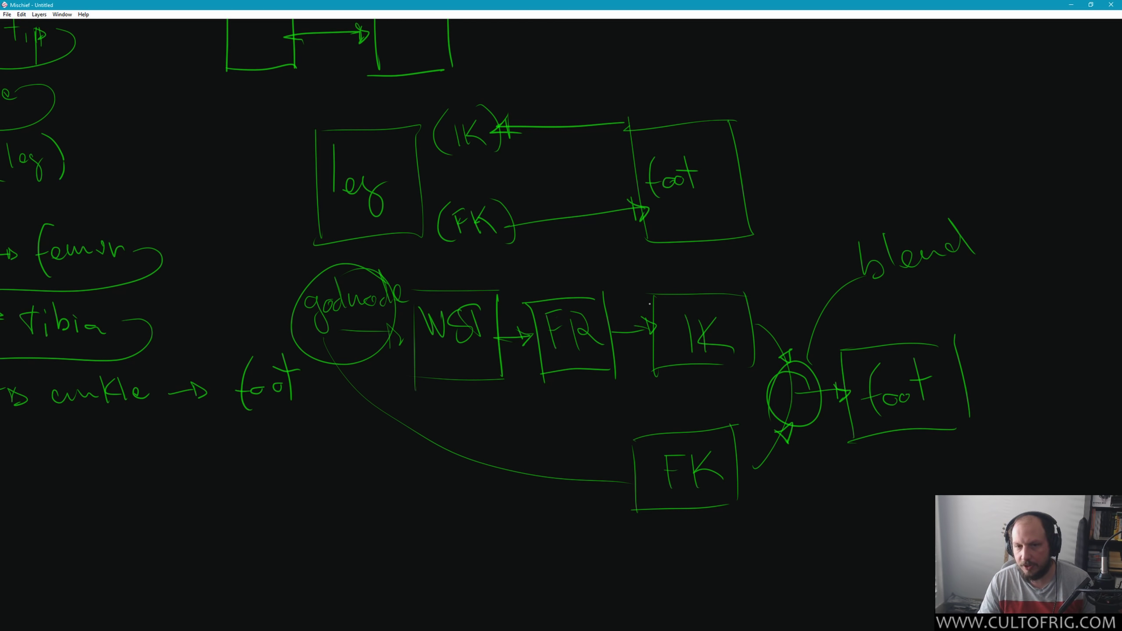
mouse_move(622, 282)
left_mouse_down()
mouse_move(627, 539)
mouse_move(755, 537)
left_mouse_up()
left_click_drag(766, 301, 794, 539)
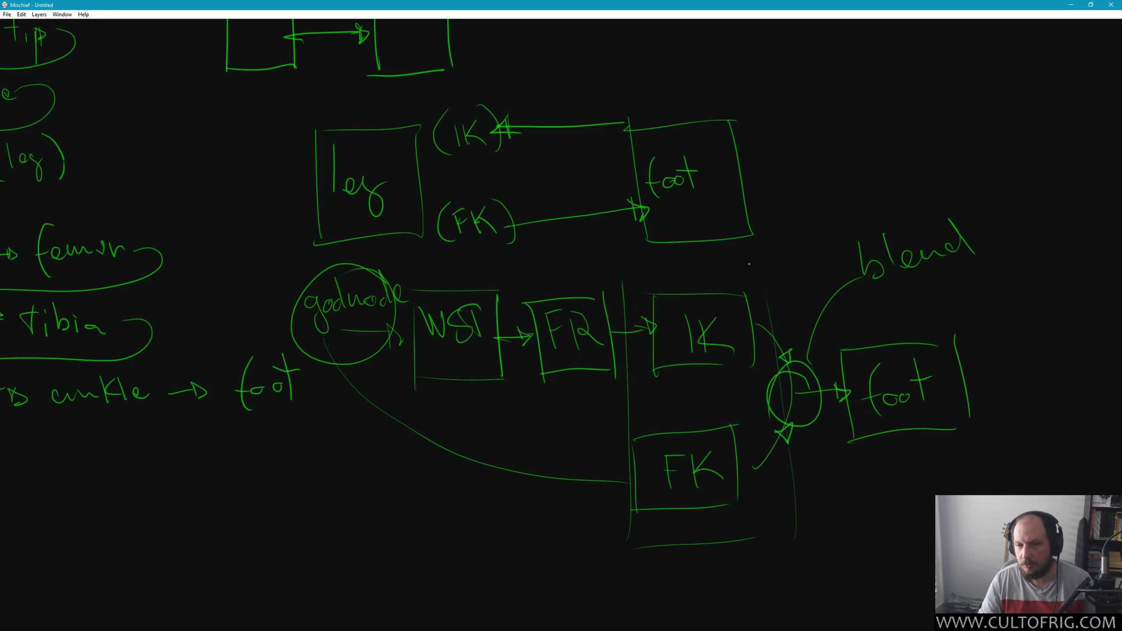
left_click_drag(624, 286, 766, 264)
key("ctrl+z")
key("ctrl+z")
key("ctrl+z")
key("ctrl+z")
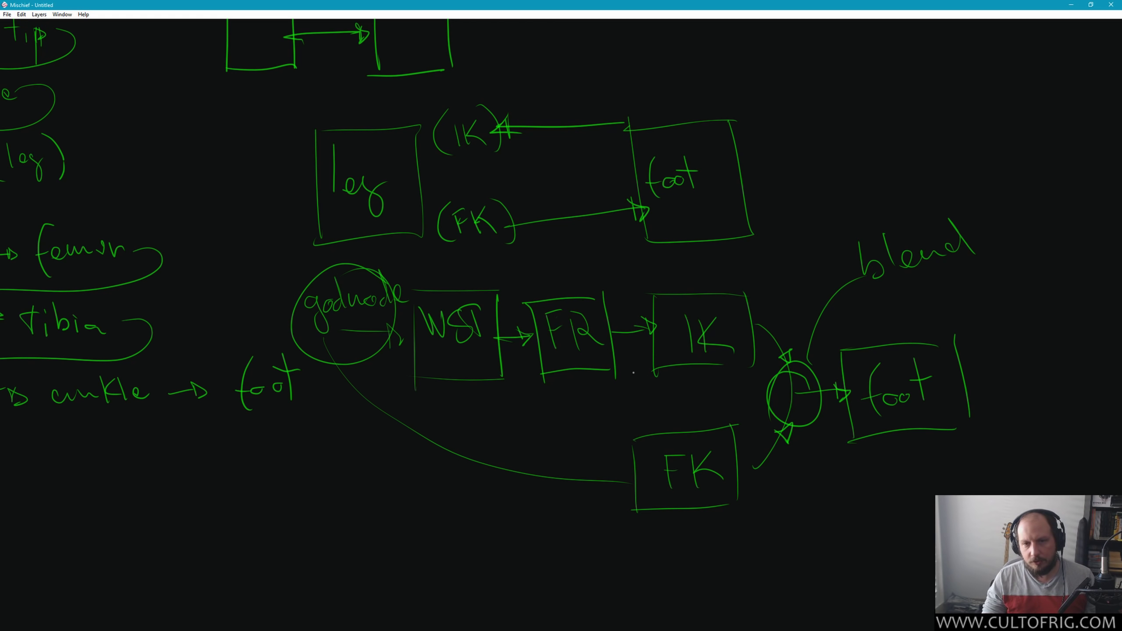
Step: Draw green boxes around the IK/FK/blend group and the final foot node
mouse_move(629, 284)
left_mouse_down()
mouse_move(622, 539)
mouse_move(811, 512)
mouse_move(743, 274)
mouse_move(831, 292)
mouse_move(841, 550)
left_mouse_up()
left_click_drag(772, 539, 841, 537)
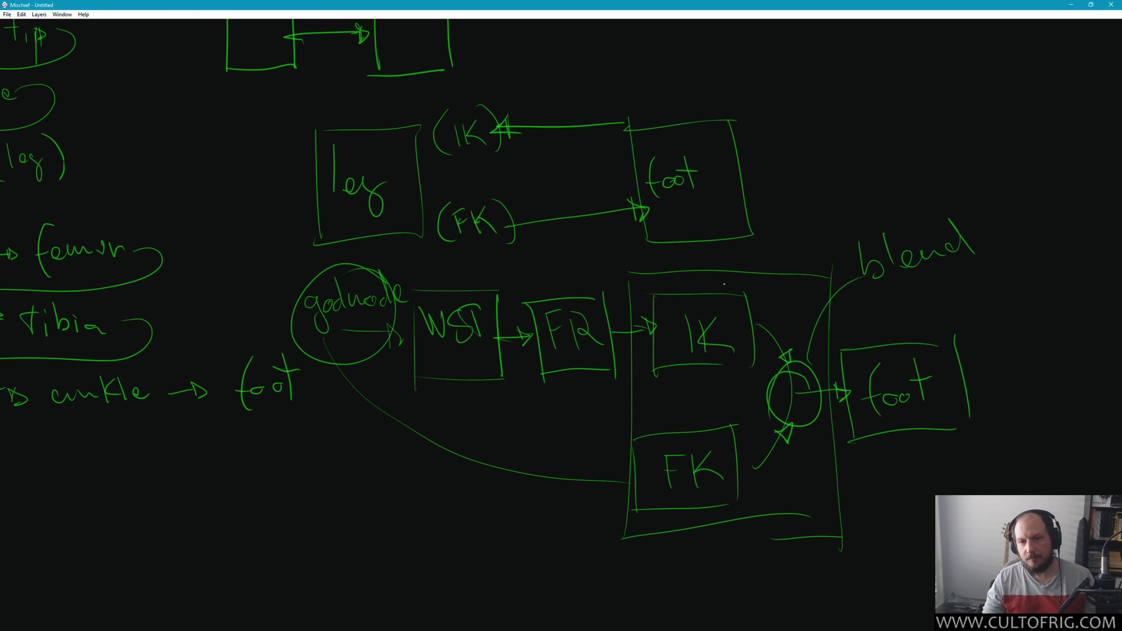
mouse_move(834, 326)
left_mouse_down()
mouse_move(846, 446)
mouse_move(975, 314)
left_mouse_up()
mouse_move(994, 314)
left_mouse_down()
mouse_move(1009, 473)
mouse_move(885, 478)
left_mouse_up()
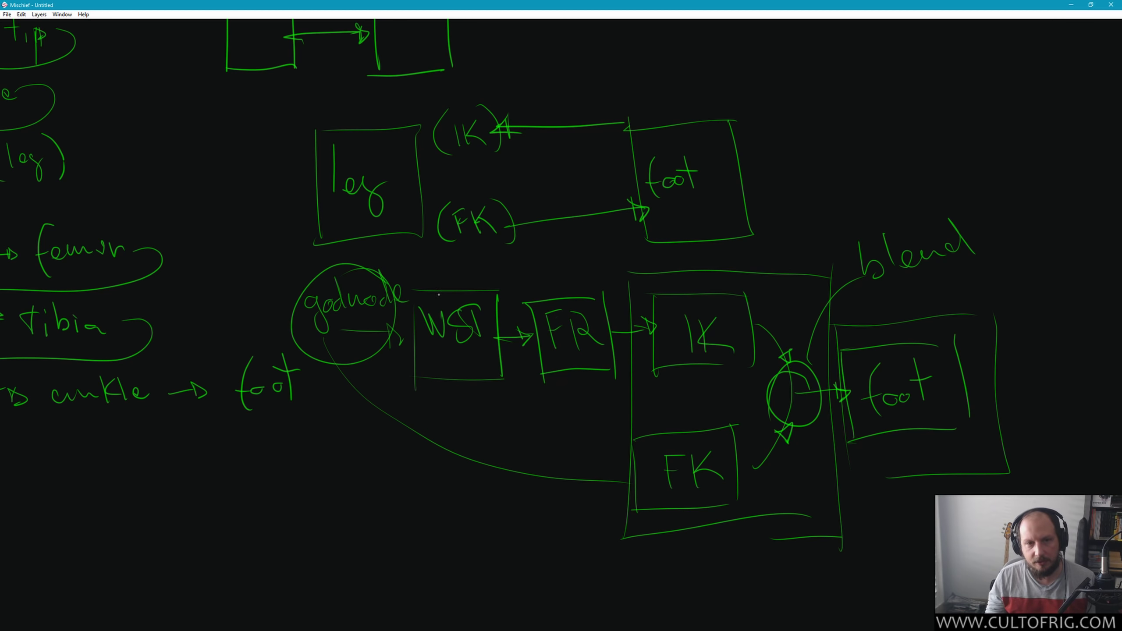
Step: Outline the WST/FR, IK/FK and foot groups in orange
mouse_move(401, 287)
left_mouse_down()
mouse_move(408, 400)
mouse_move(600, 266)
mouse_move(619, 373)
left_mouse_up()
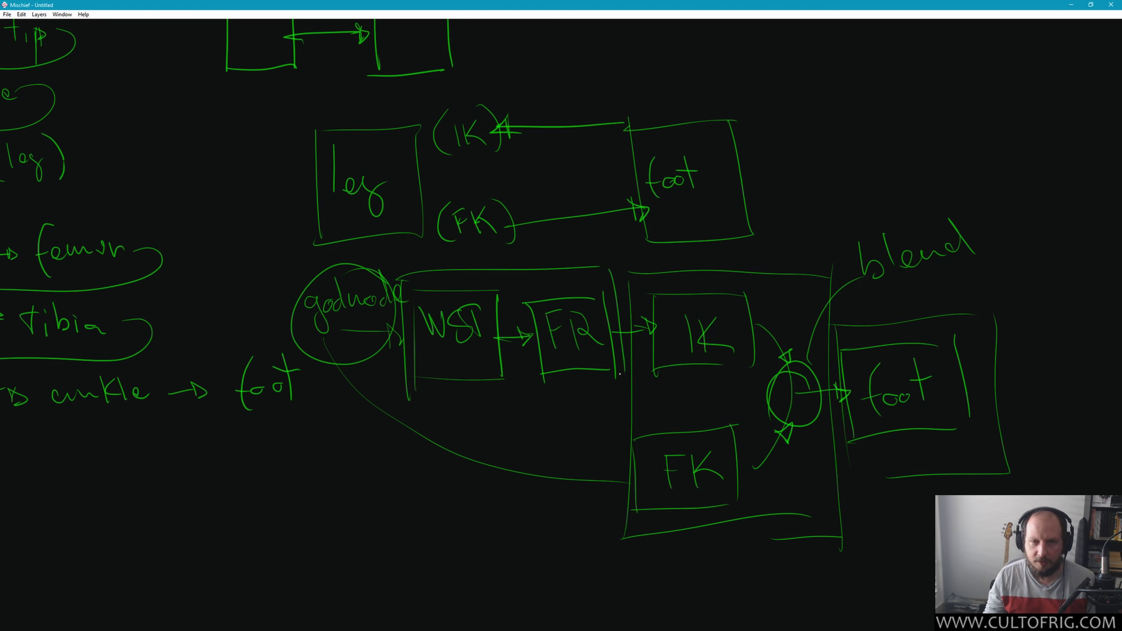
left_click_drag(411, 391, 626, 392)
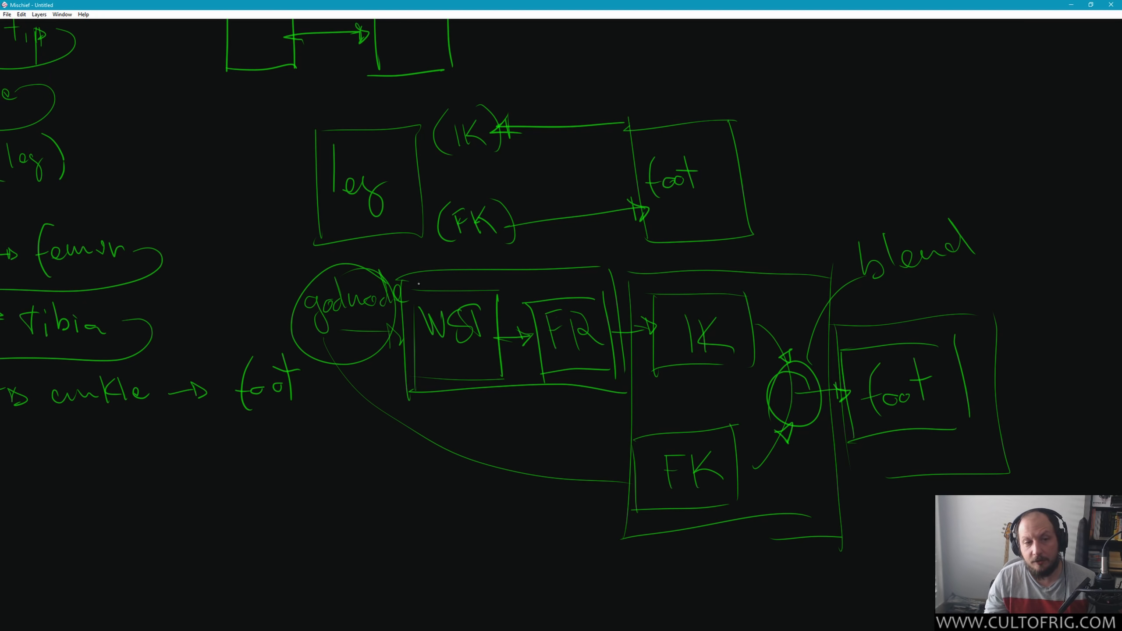
mouse_move(402, 280)
left_mouse_down()
mouse_move(399, 398)
mouse_move(468, 269)
mouse_move(618, 279)
mouse_move(617, 398)
left_mouse_up()
left_click_drag(400, 397, 644, 386)
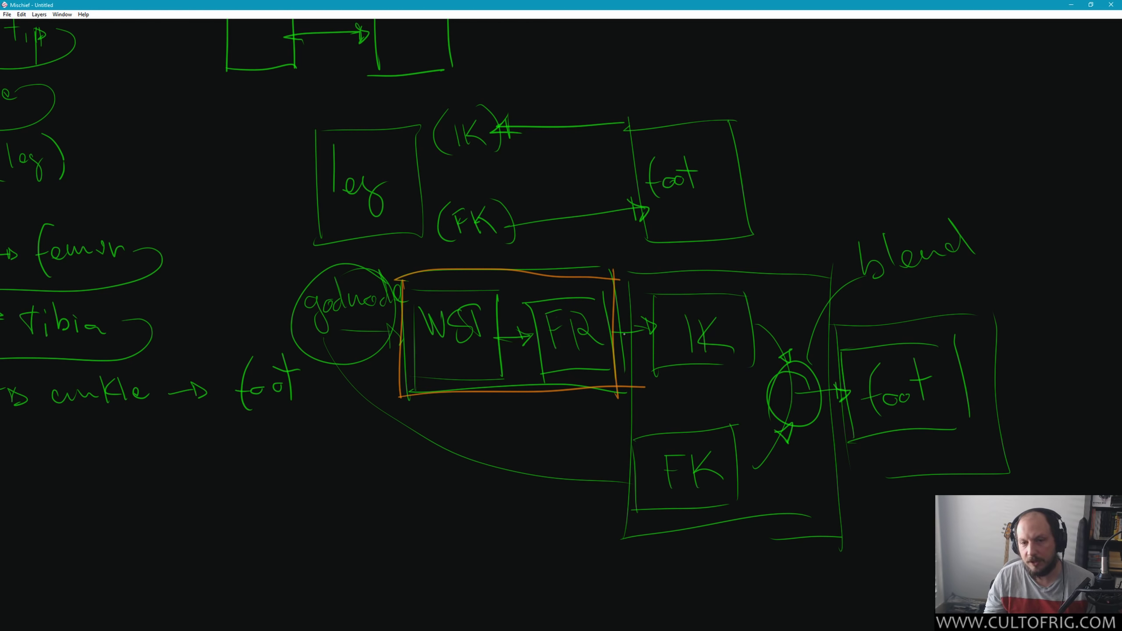
left_click_drag(625, 292, 638, 512)
mouse_move(627, 263)
left_mouse_down()
mouse_move(830, 258)
mouse_move(837, 515)
mouse_move(602, 532)
left_mouse_up()
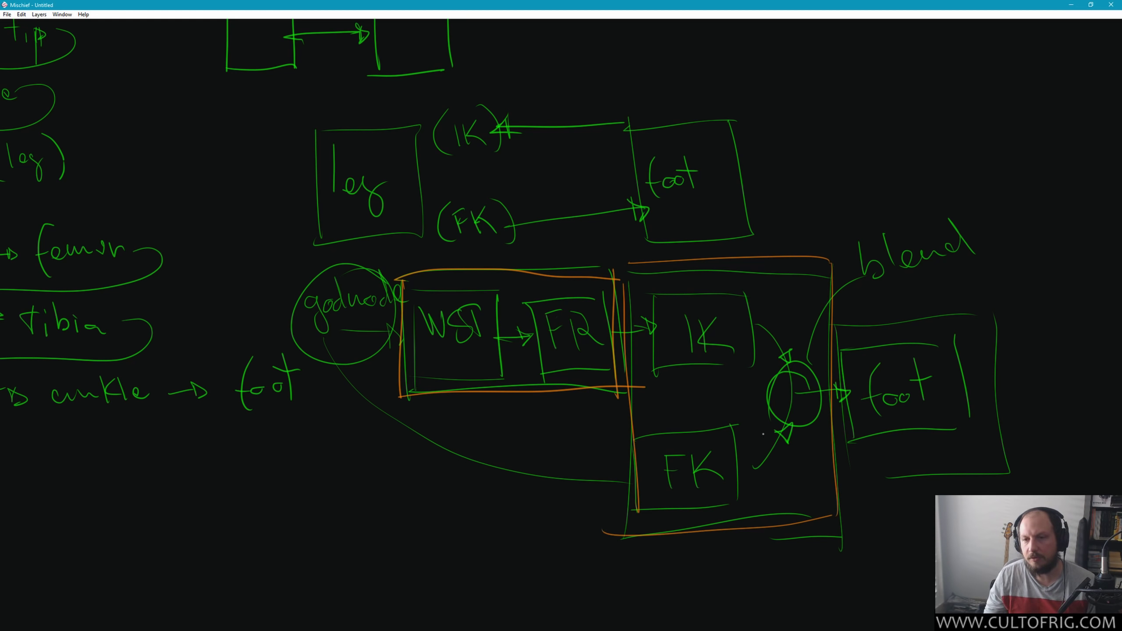
left_click_drag(829, 331, 845, 467)
mouse_move(833, 329)
left_mouse_down()
mouse_move(978, 323)
mouse_move(997, 462)
mouse_move(813, 457)
left_mouse_up()
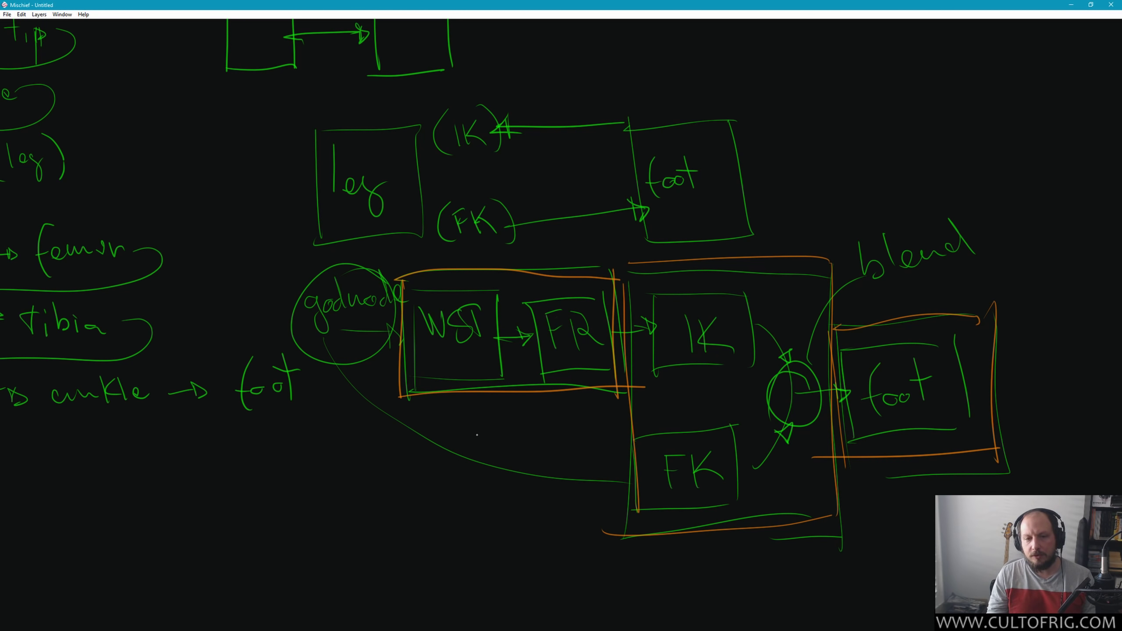
Step: Label the groups 'global' and 'leg', undoing the mistaken 'Le'
mouse_move(471, 411)
left_mouse_down()
mouse_move(491, 437)
mouse_move(514, 426)
mouse_move(530, 451)
left_mouse_up()
key("ctrl+z")
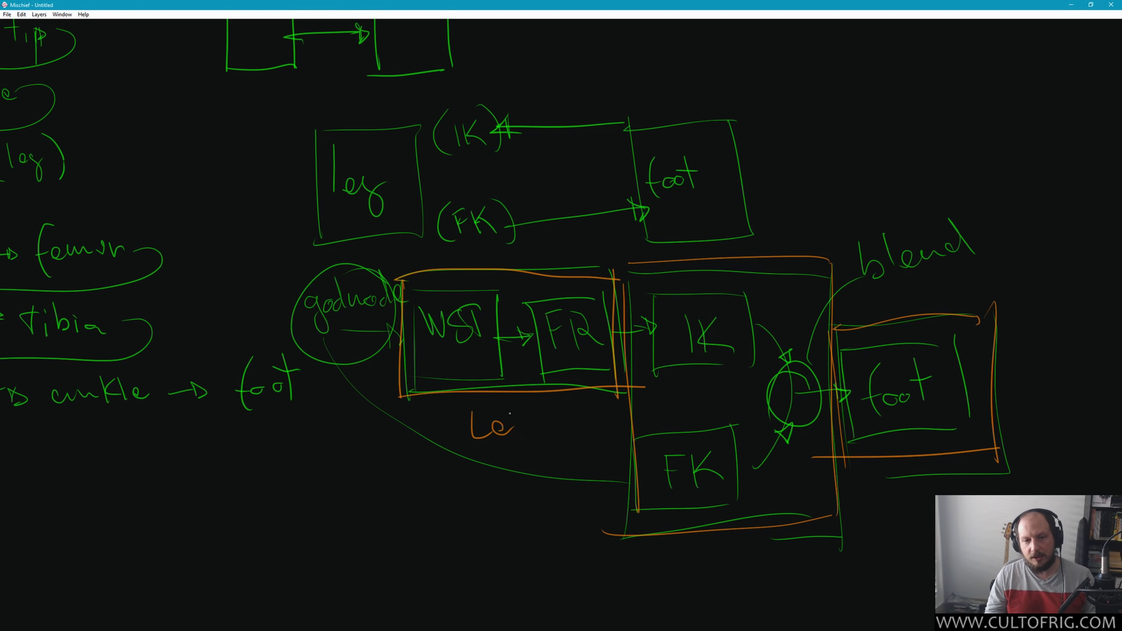
key("ctrl+z")
key("ctrl+z")
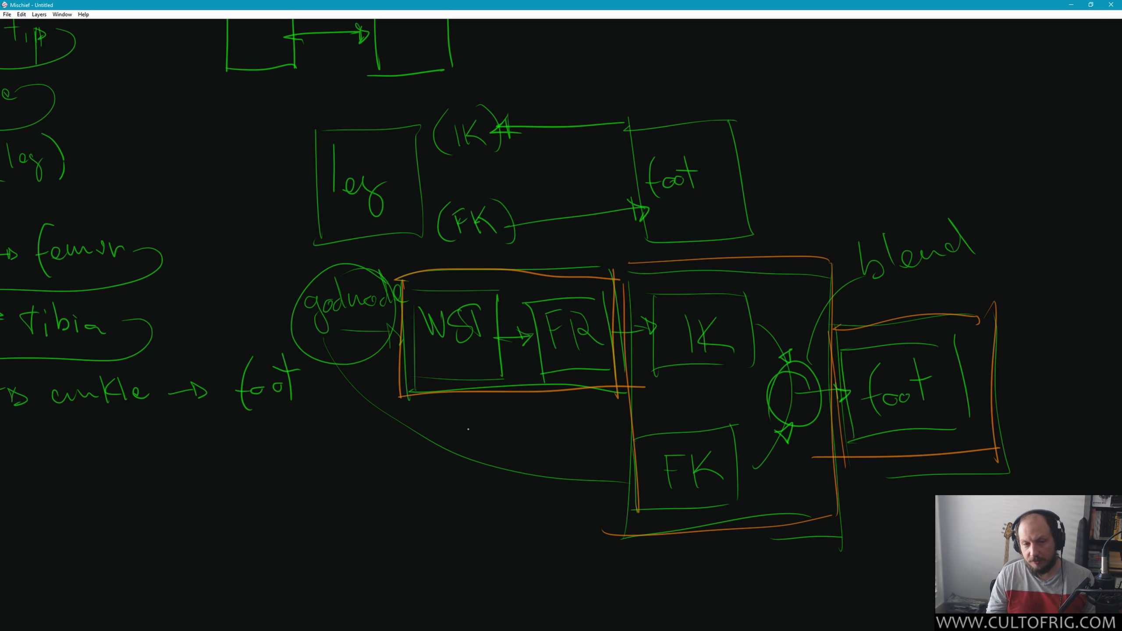
mouse_move(468, 427)
left_mouse_down()
mouse_move(529, 418)
mouse_move(544, 398)
mouse_move(555, 424)
left_mouse_up()
mouse_move(701, 540)
left_mouse_down()
mouse_move(714, 582)
mouse_move(752, 564)
mouse_move(774, 609)
left_mouse_up()
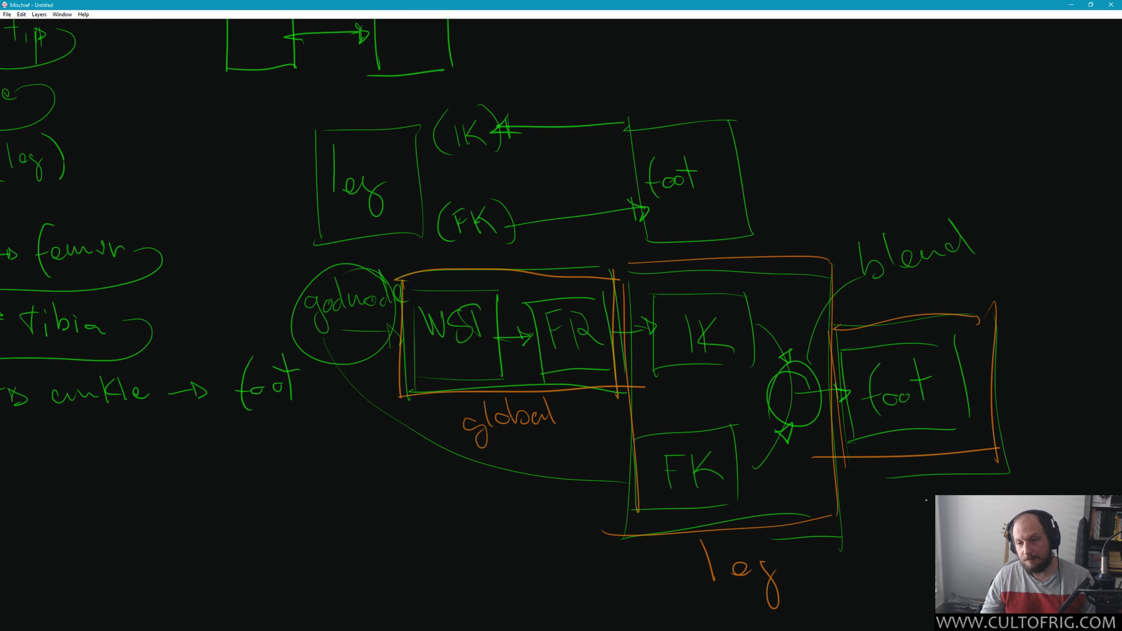
mouse_move(924, 493)
left_mouse_down()
mouse_move(929, 536)
mouse_move(932, 518)
left_mouse_up()
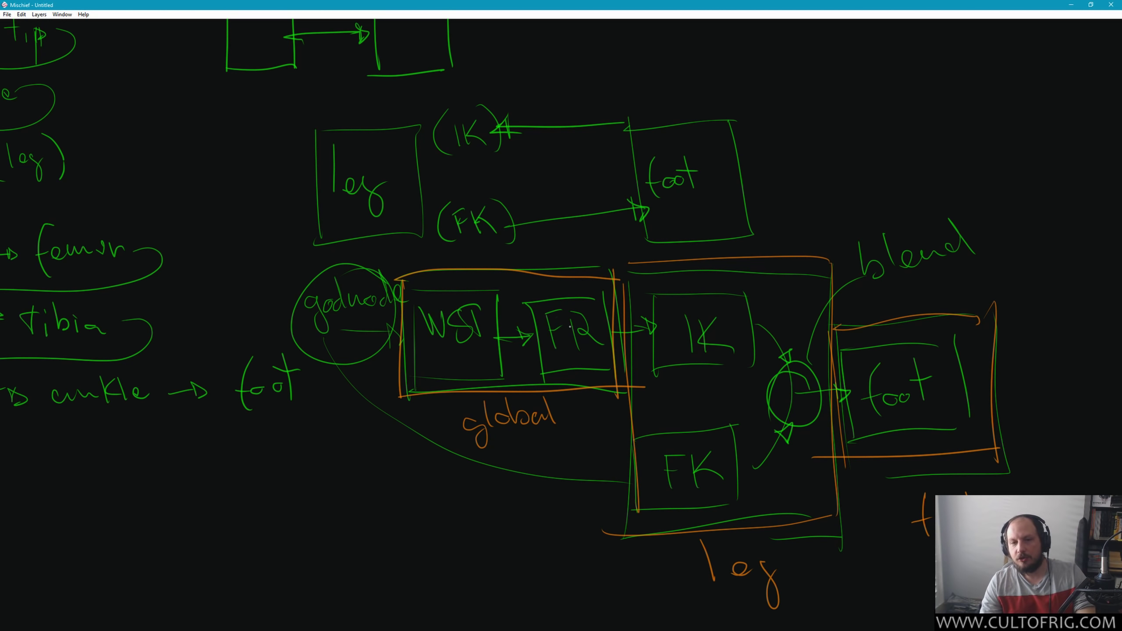
key("alt+Tab")
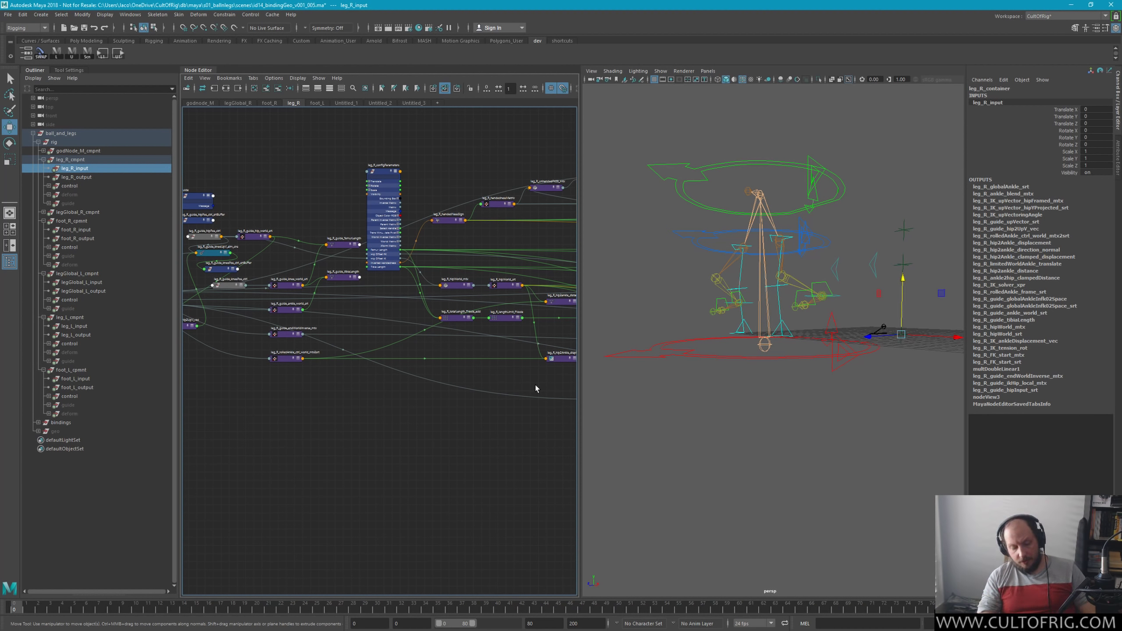
key("alt+Tab")
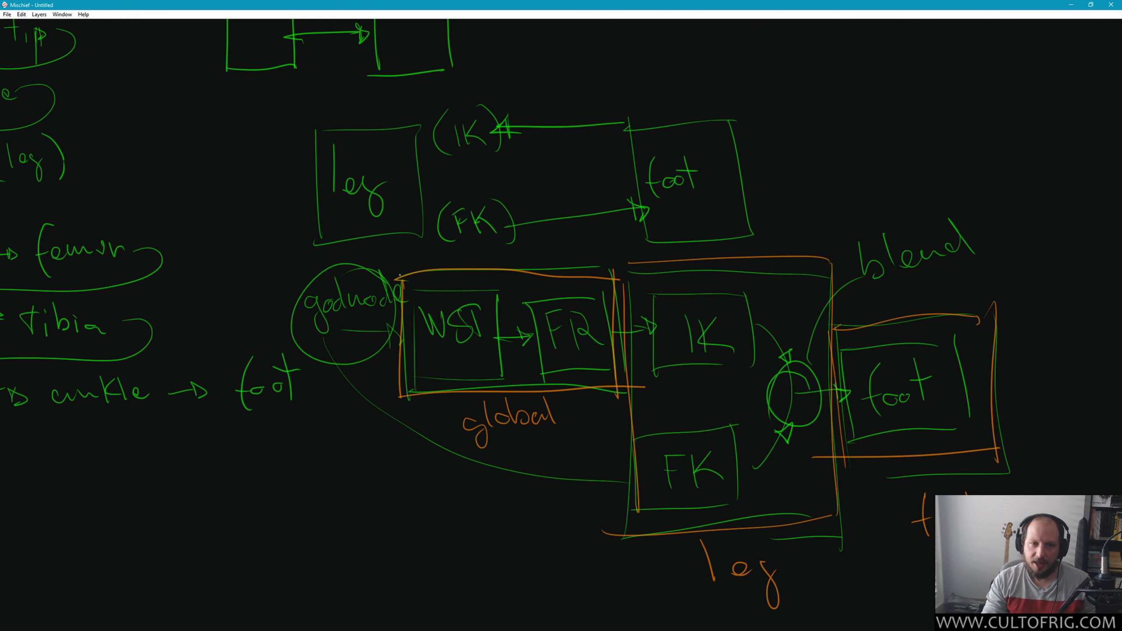
Step: Mark a line and yellow highlights around FR, undo the highlights, then return to Maya
left_click_drag(398, 250, 405, 427)
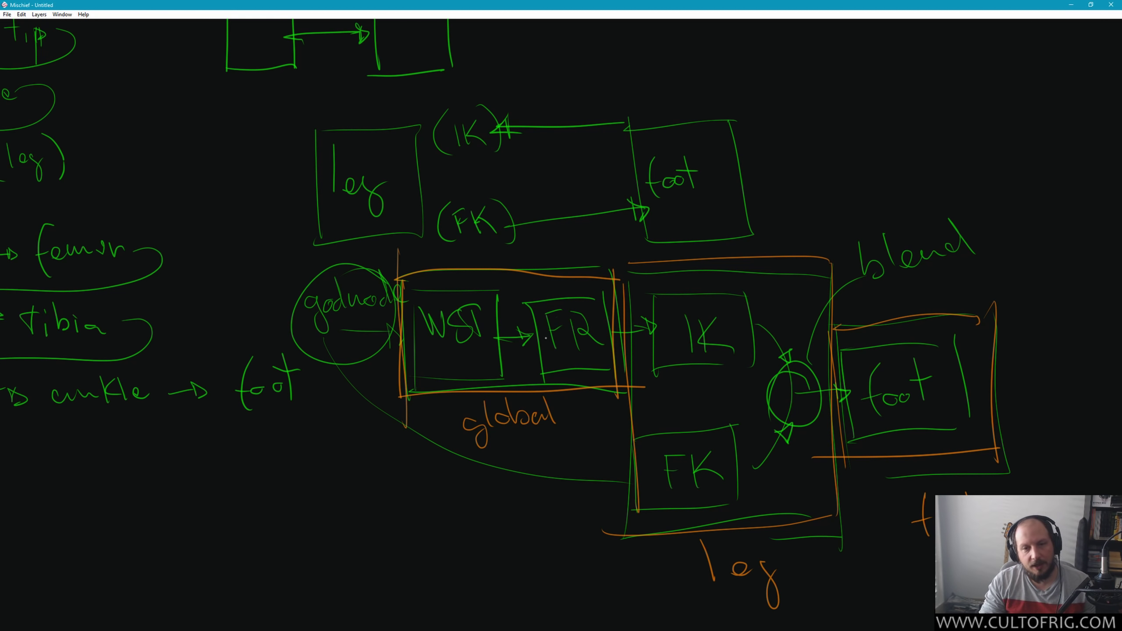
left_click_drag(535, 324, 537, 344)
mouse_move(608, 316)
left_mouse_down()
mouse_move(610, 350)
mouse_move(611, 313)
left_mouse_up()
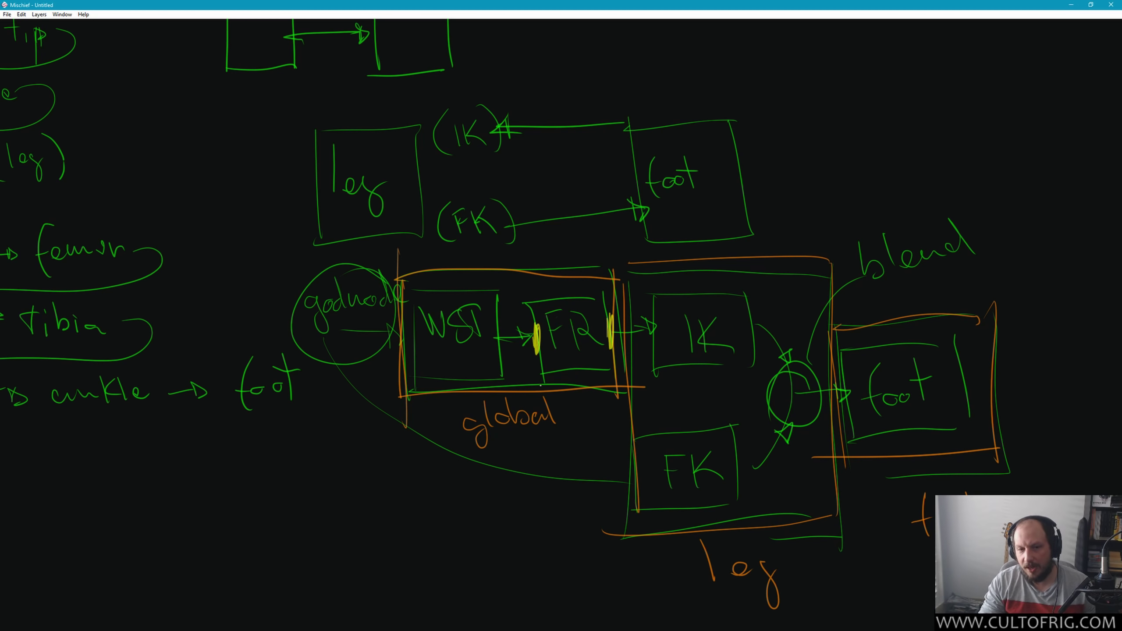
left_click_drag(539, 385, 538, 367)
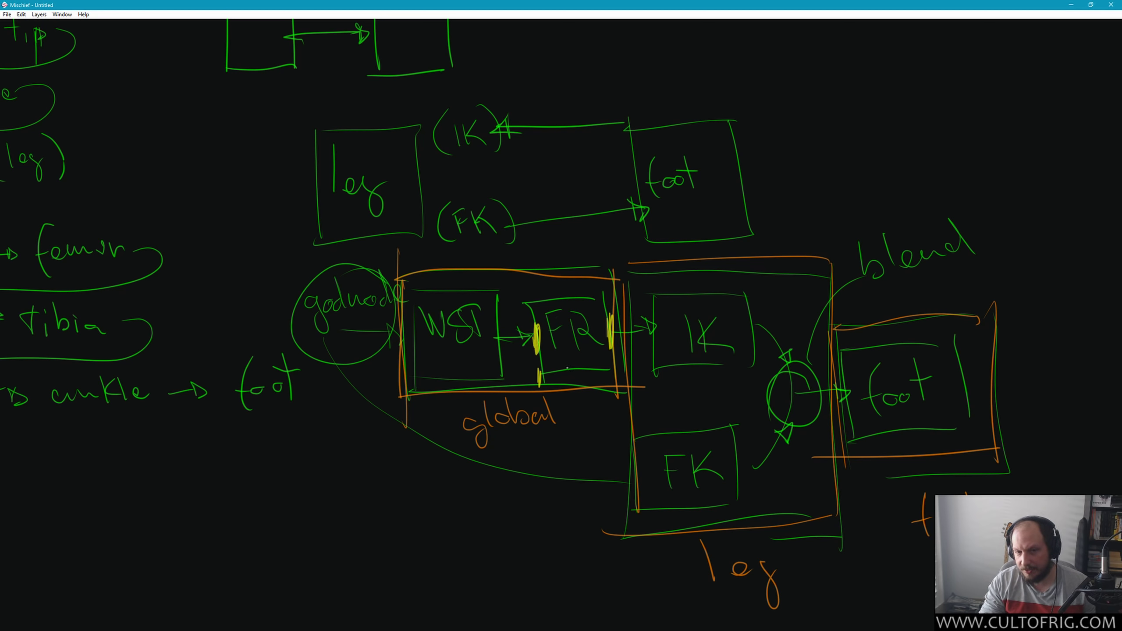
left_click_drag(607, 361, 606, 375)
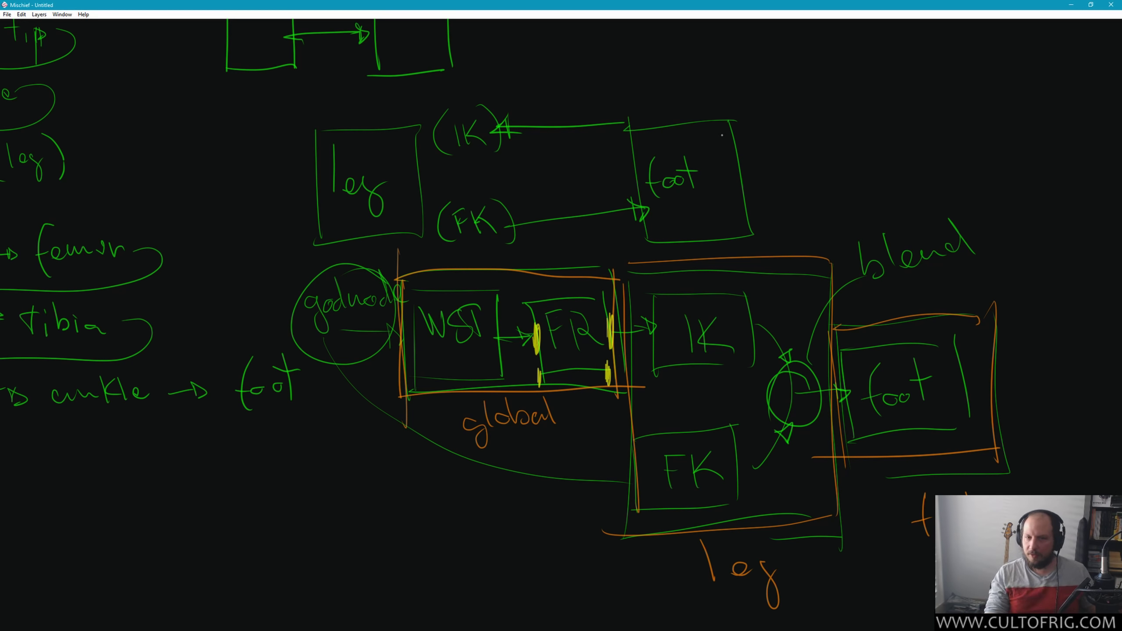
key("ctrl+z")
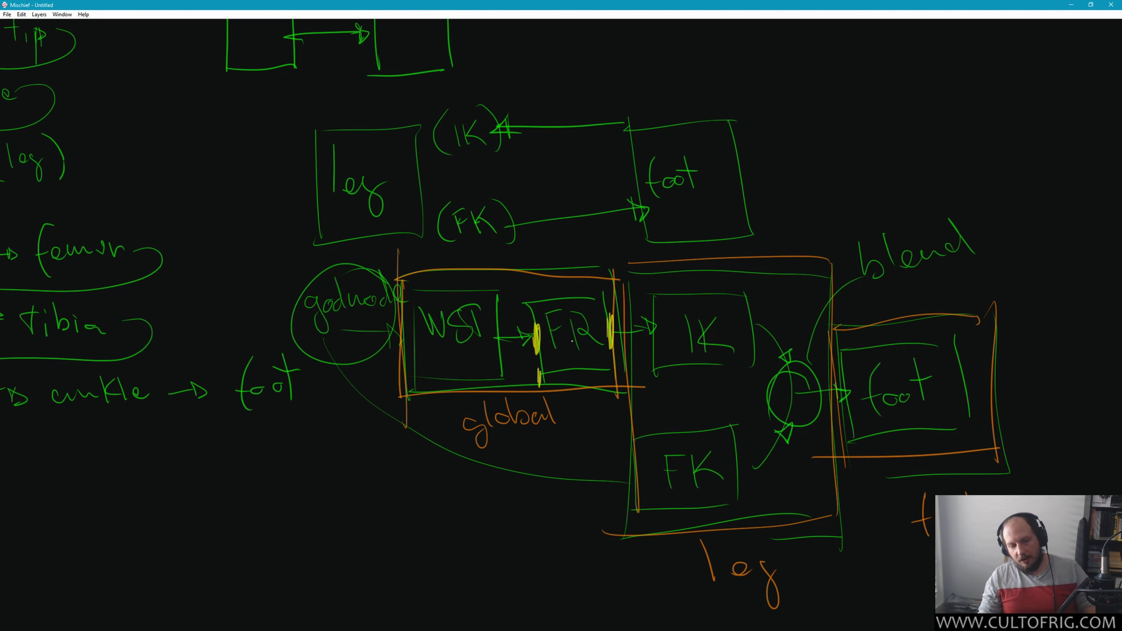
key("ctrl+z")
key("ctrl+z")
key("ctrl+z")
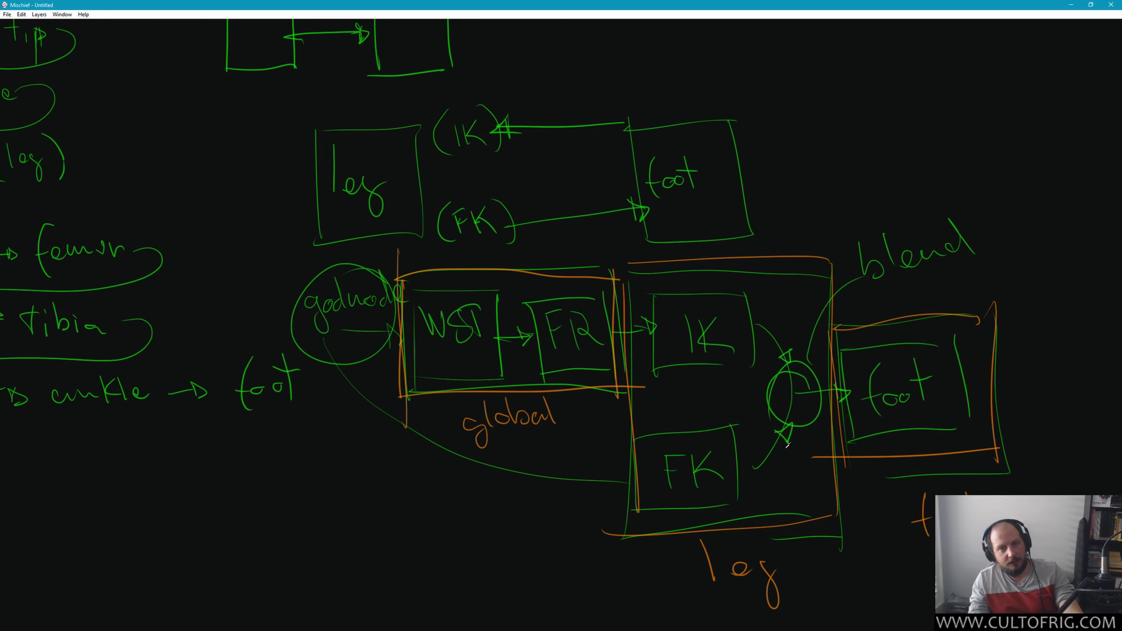
key("alt+Tab")
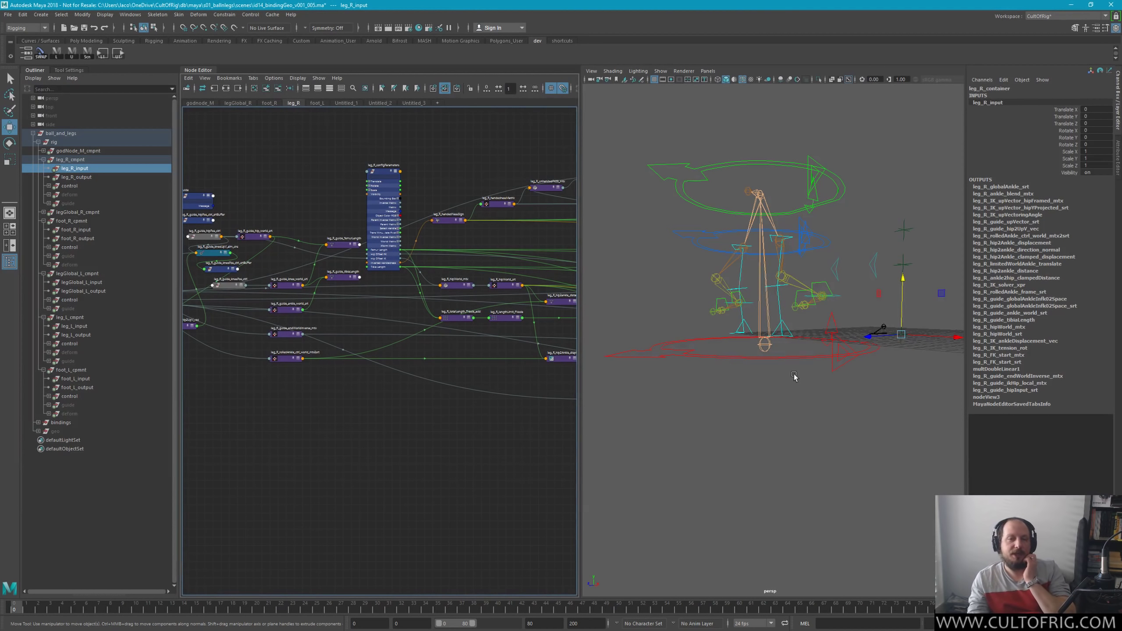